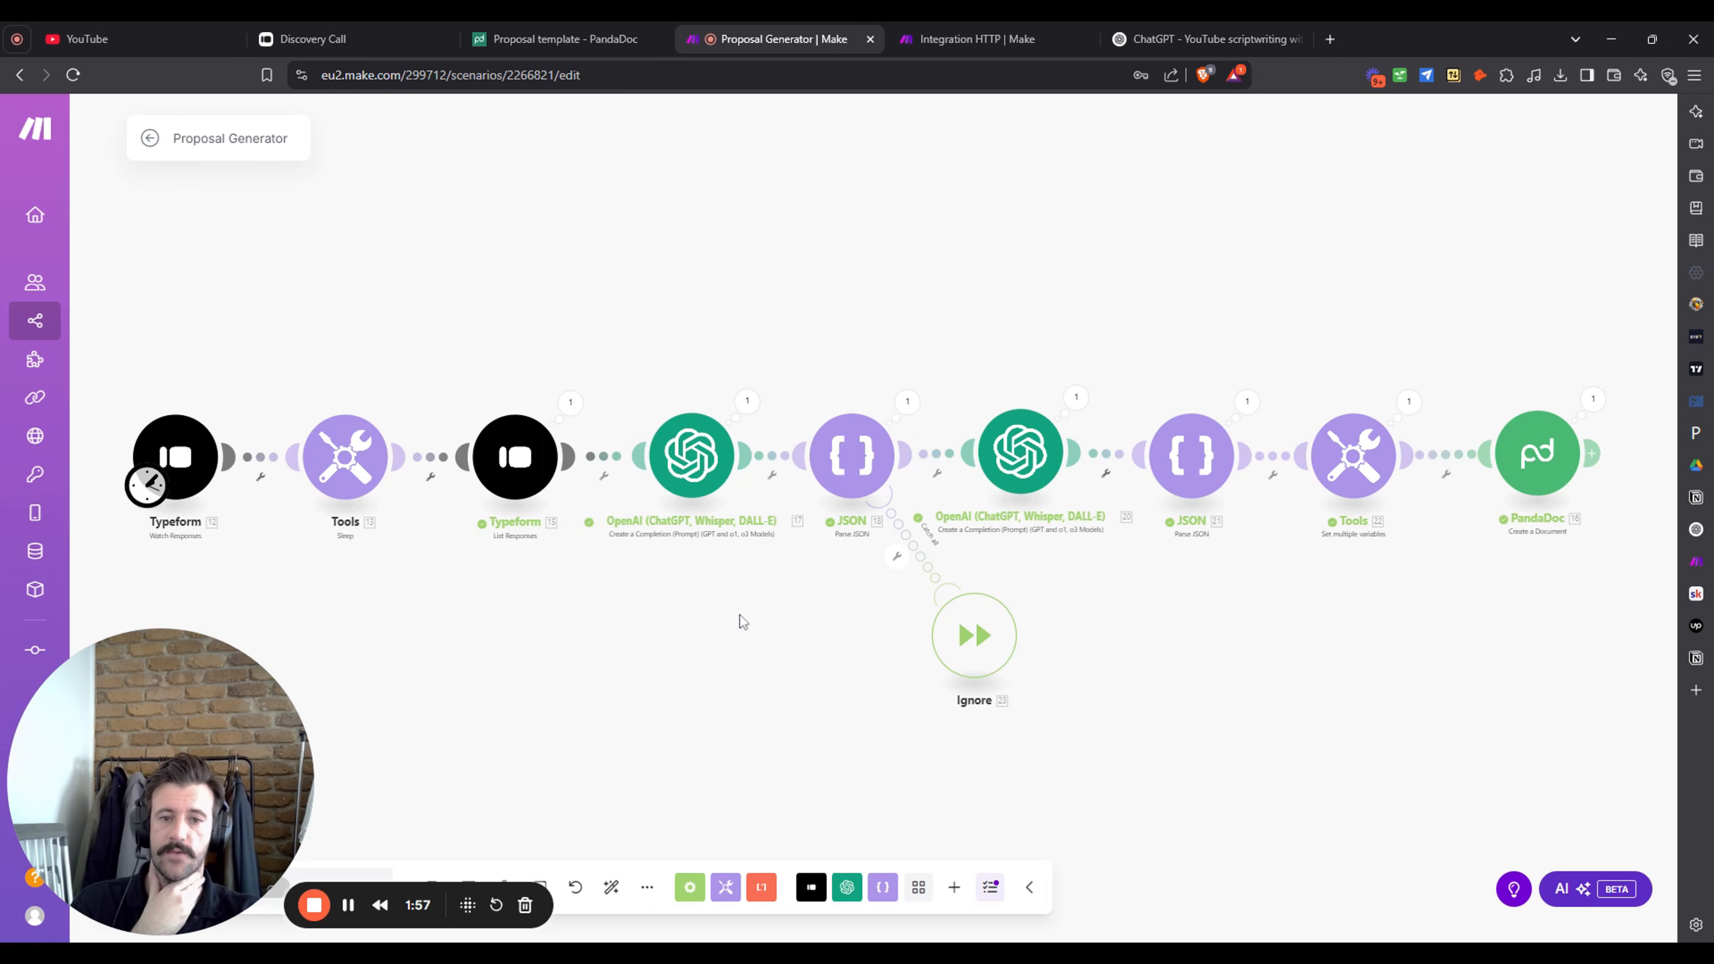
- Move the schedule trigger onto Typeform List Responses and unlink it from the Sleep module
left_click_drag(681, 636, 707, 600)
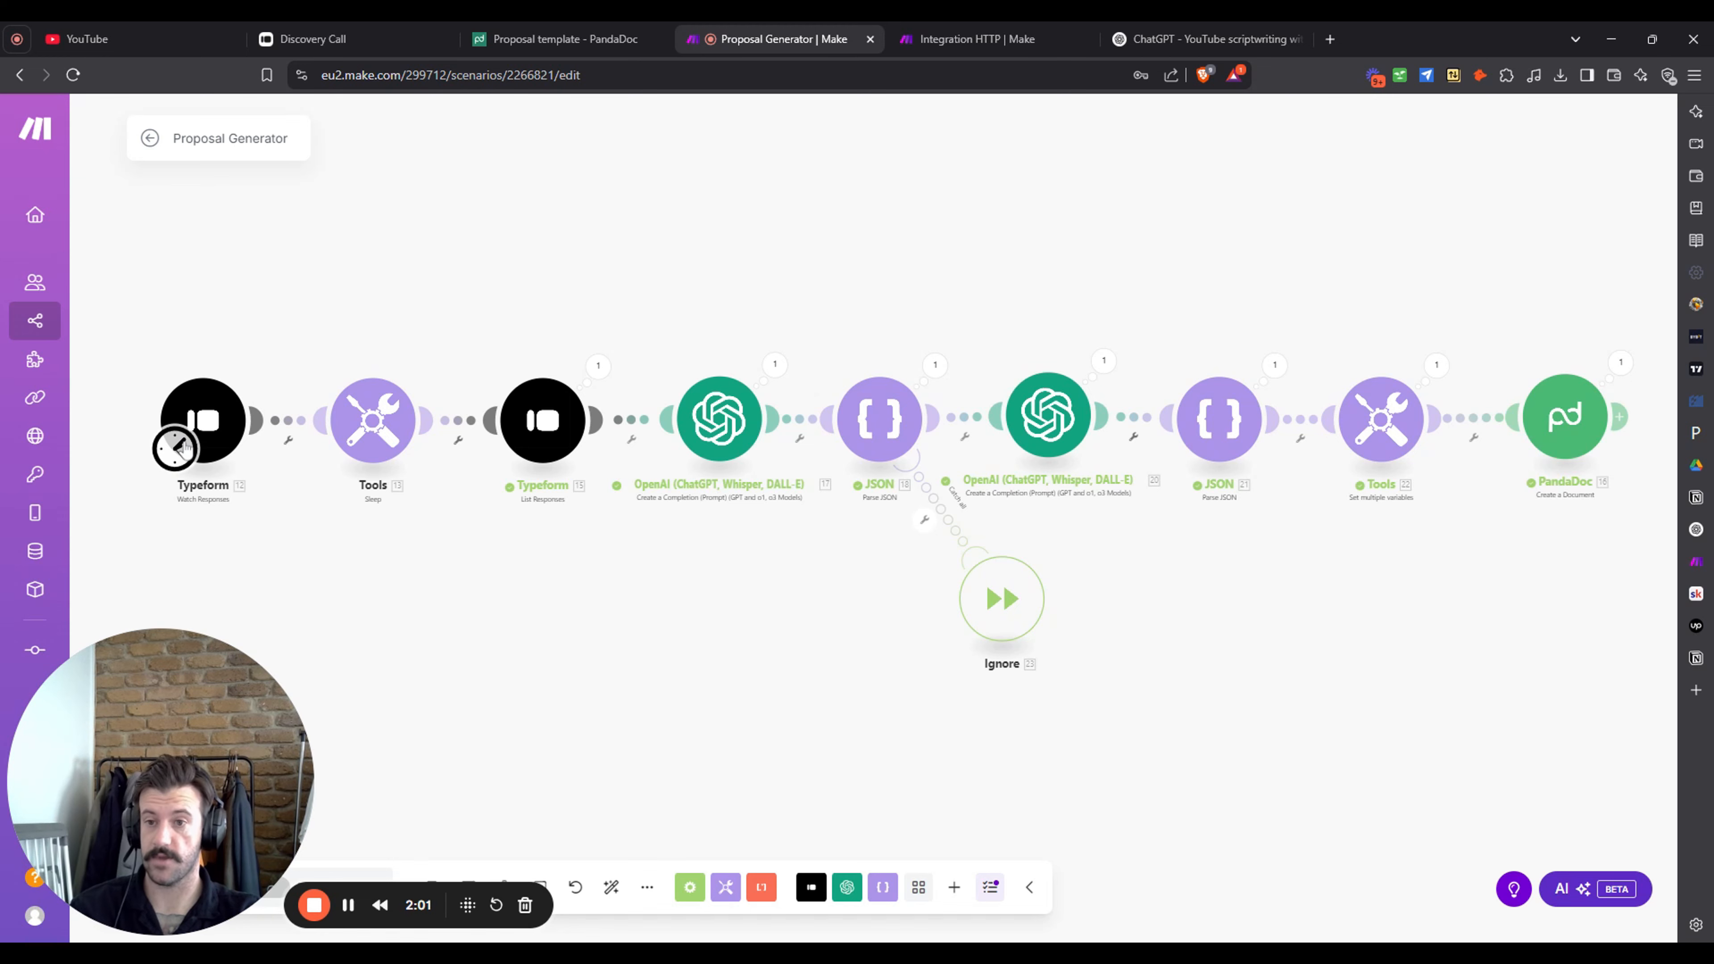
left_click_drag(177, 448, 542, 442)
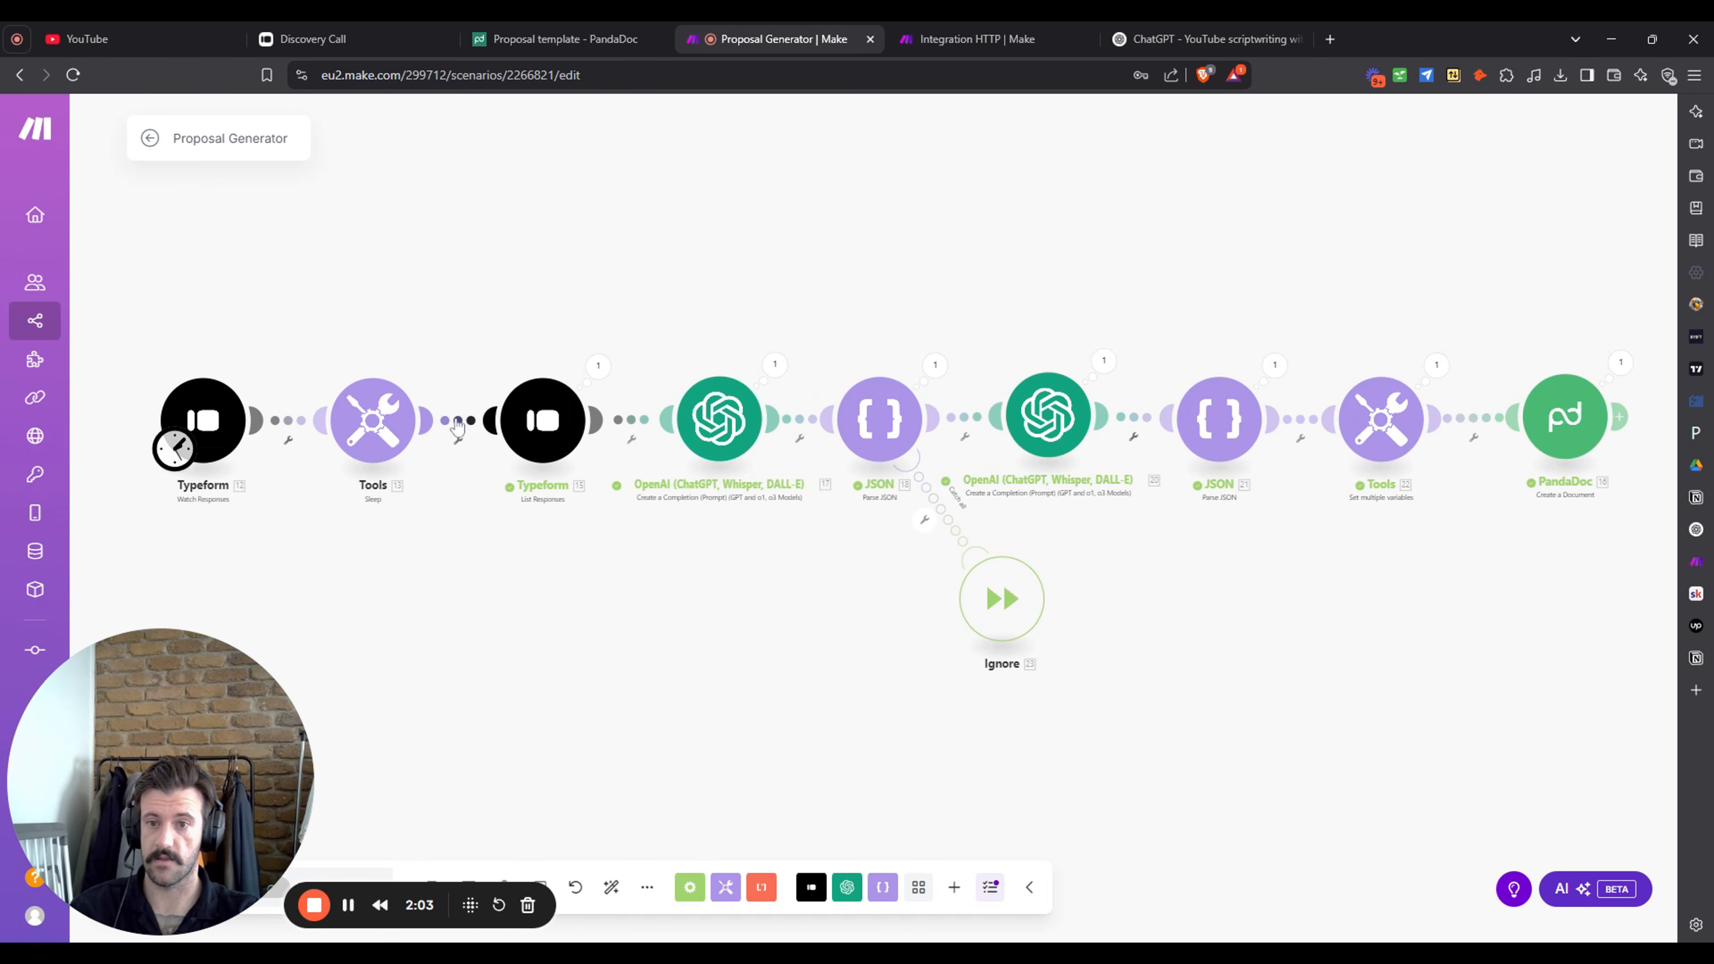
left_click(459, 440)
left_click(500, 463)
left_click_drag(177, 448, 514, 448)
- Run the Proposal Generator scenario once through to PandaDoc, then open a new browser tab
left_click_drag(176, 732, 177, 586)
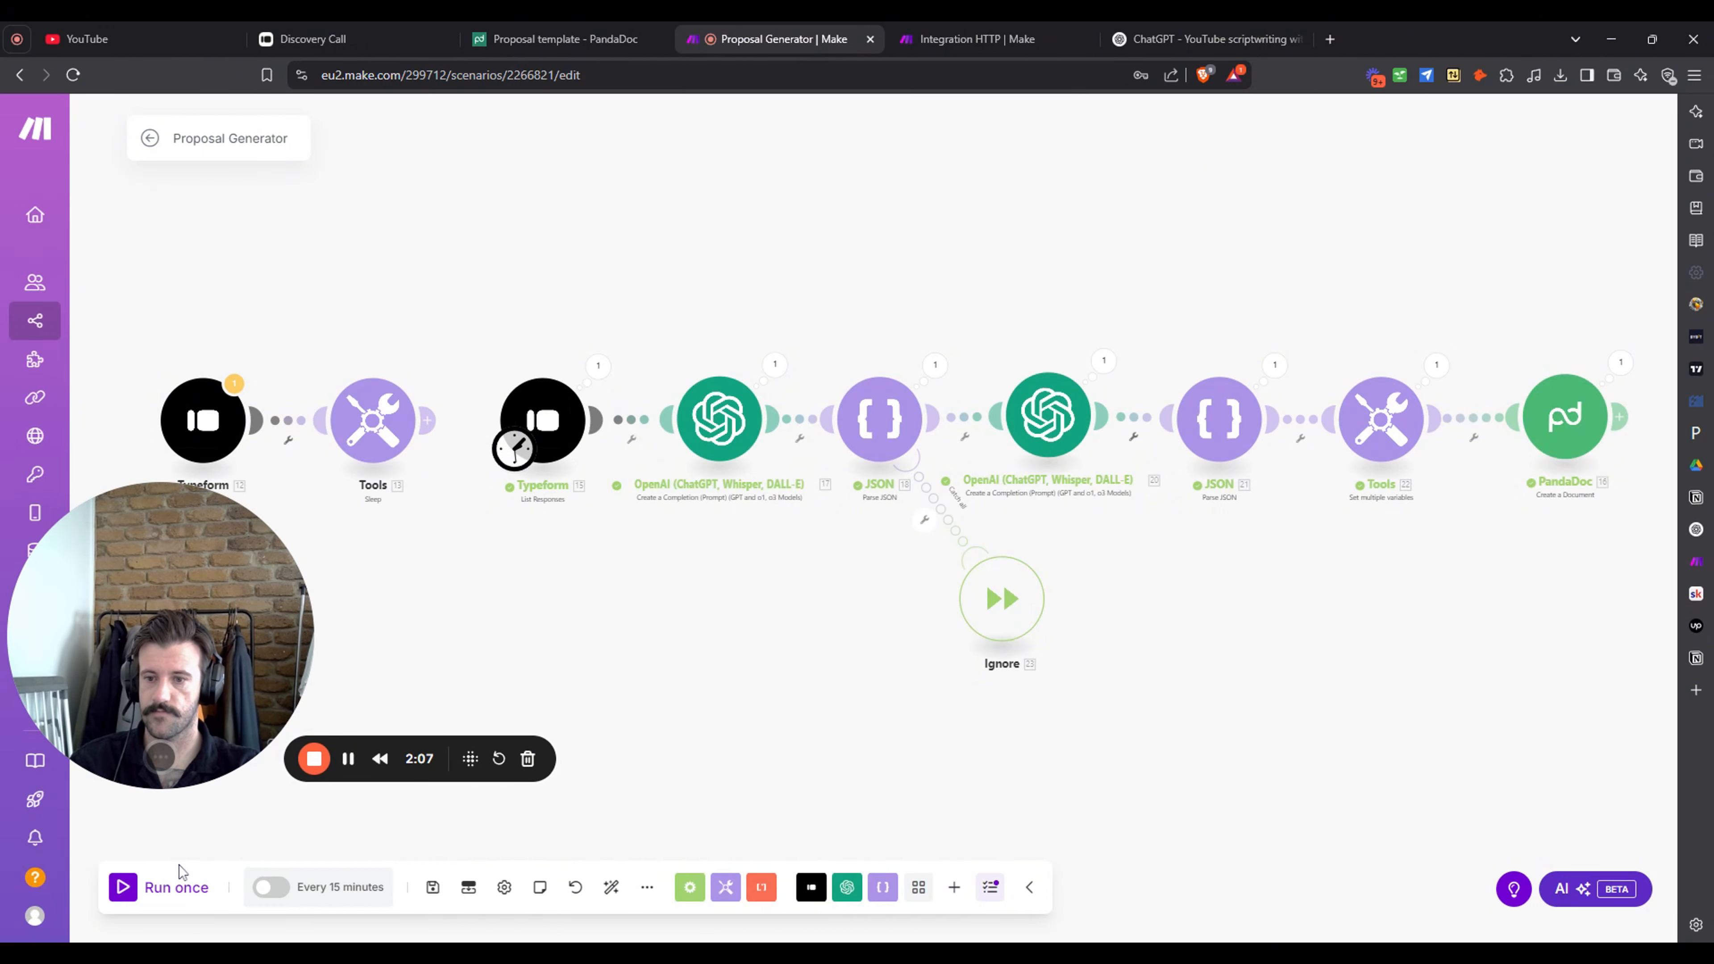
left_click(179, 882)
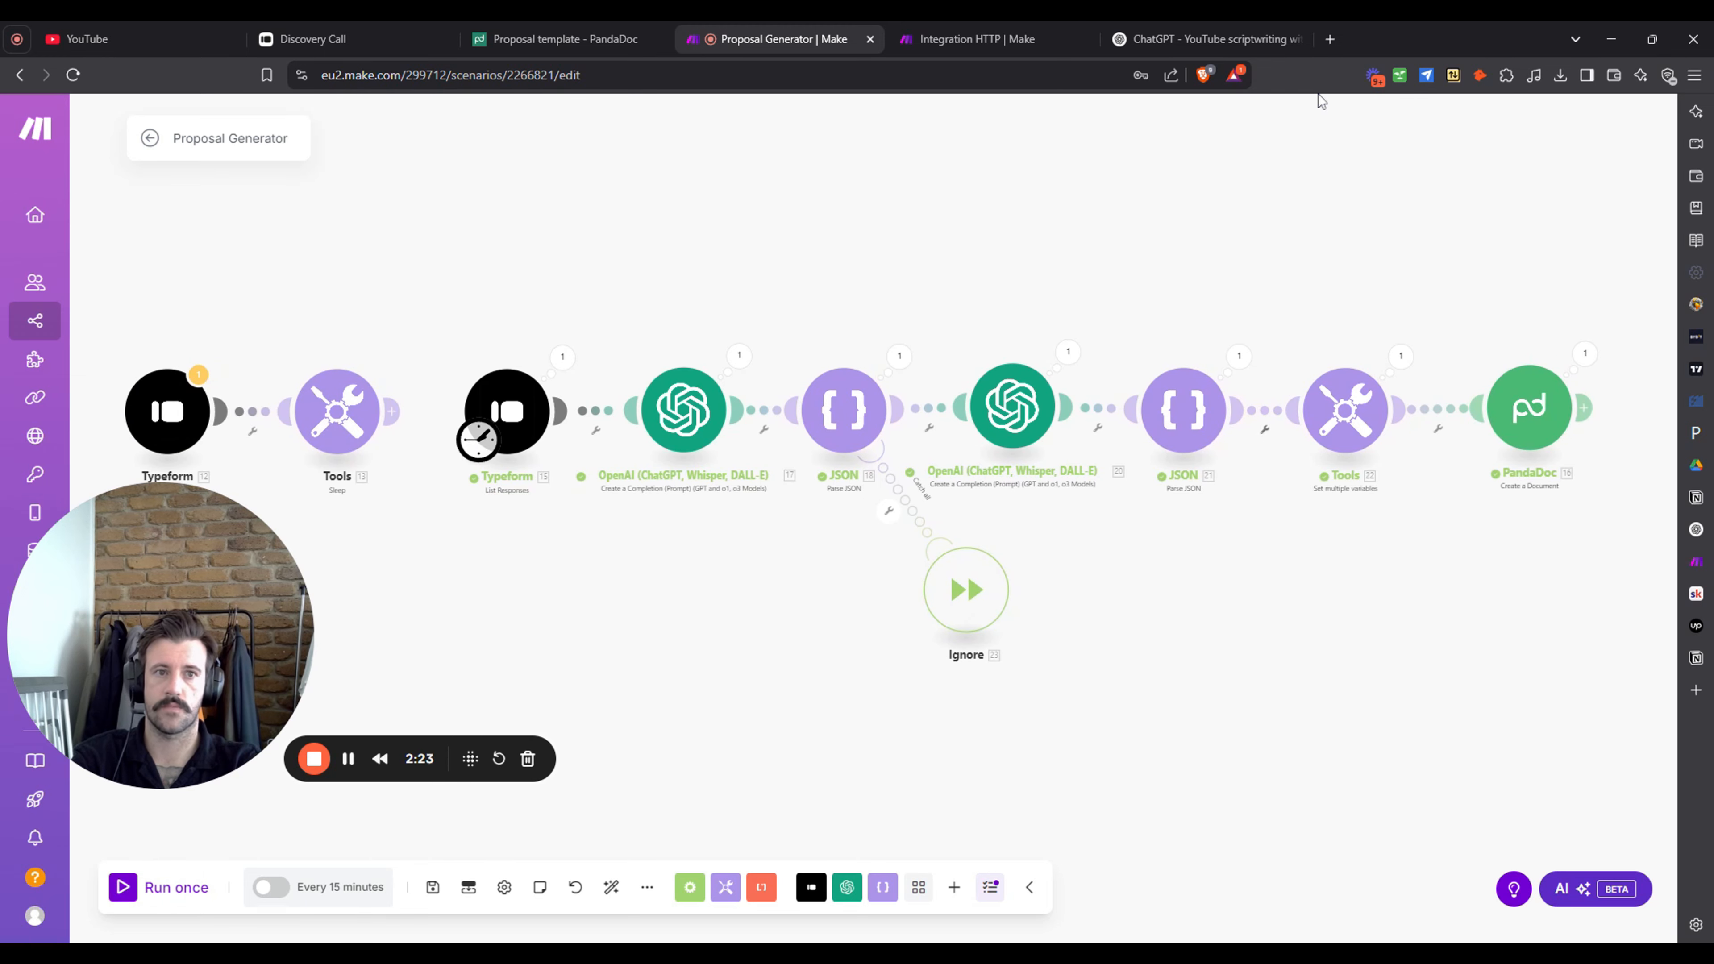
left_click(1328, 39)
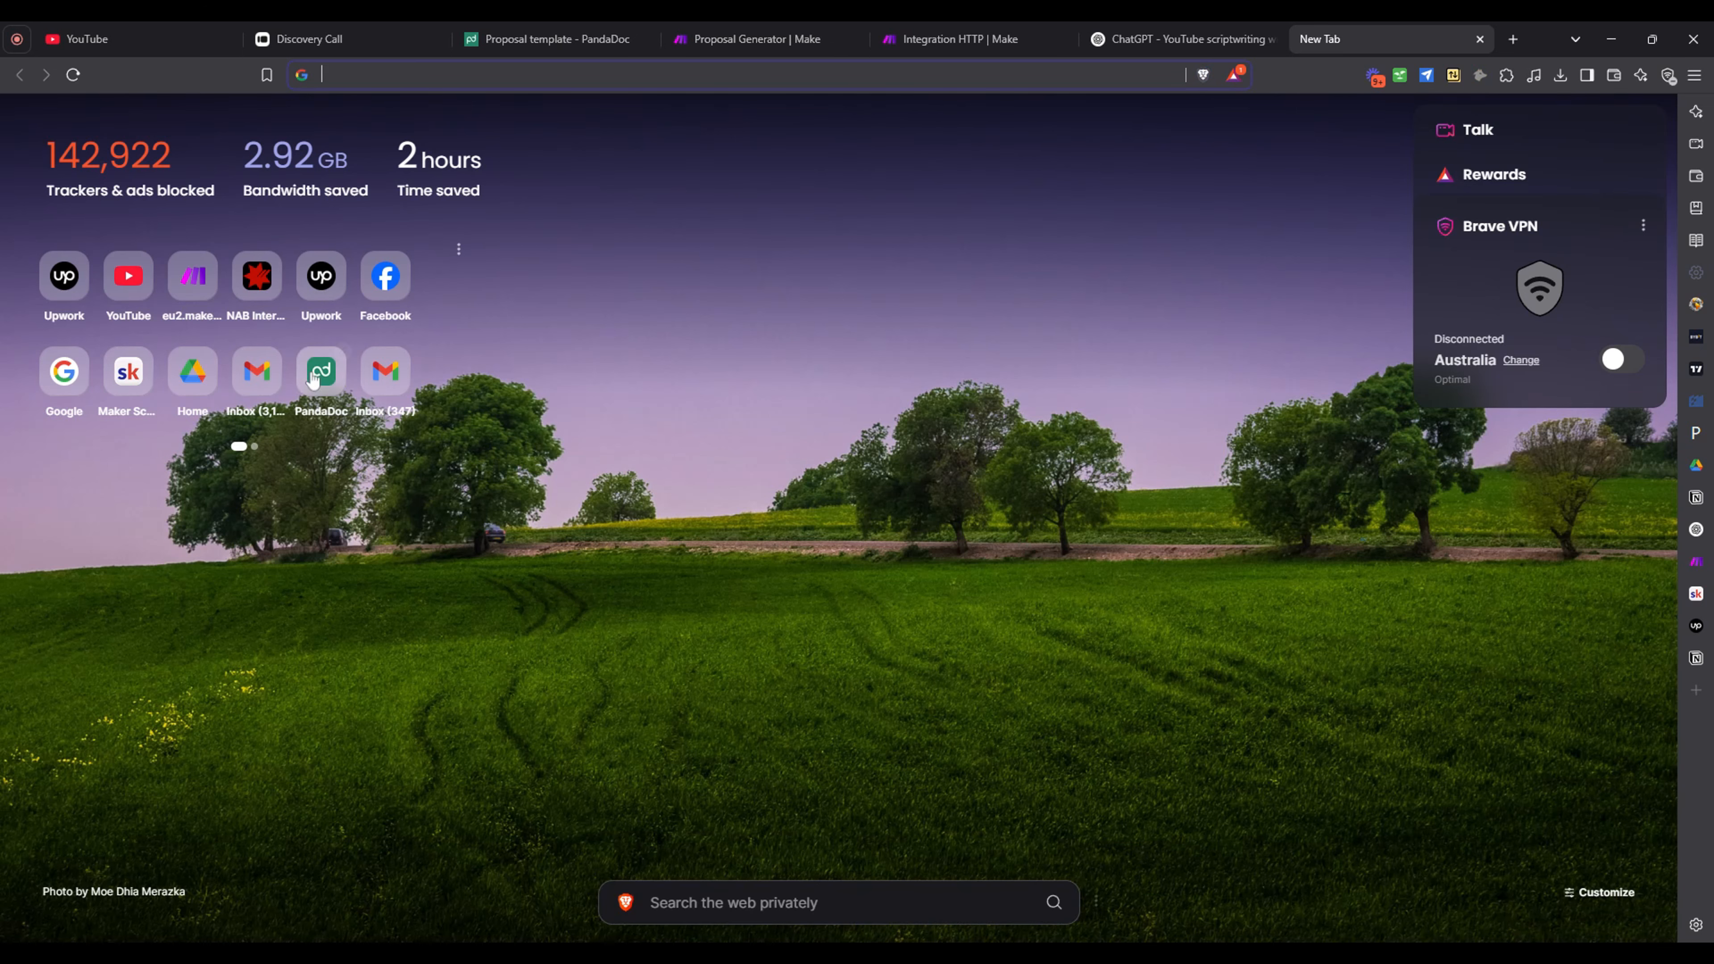
- Close the ChatGPT tab and open the proposal document linked in the newest PandaDoc email
left_click(275, 389)
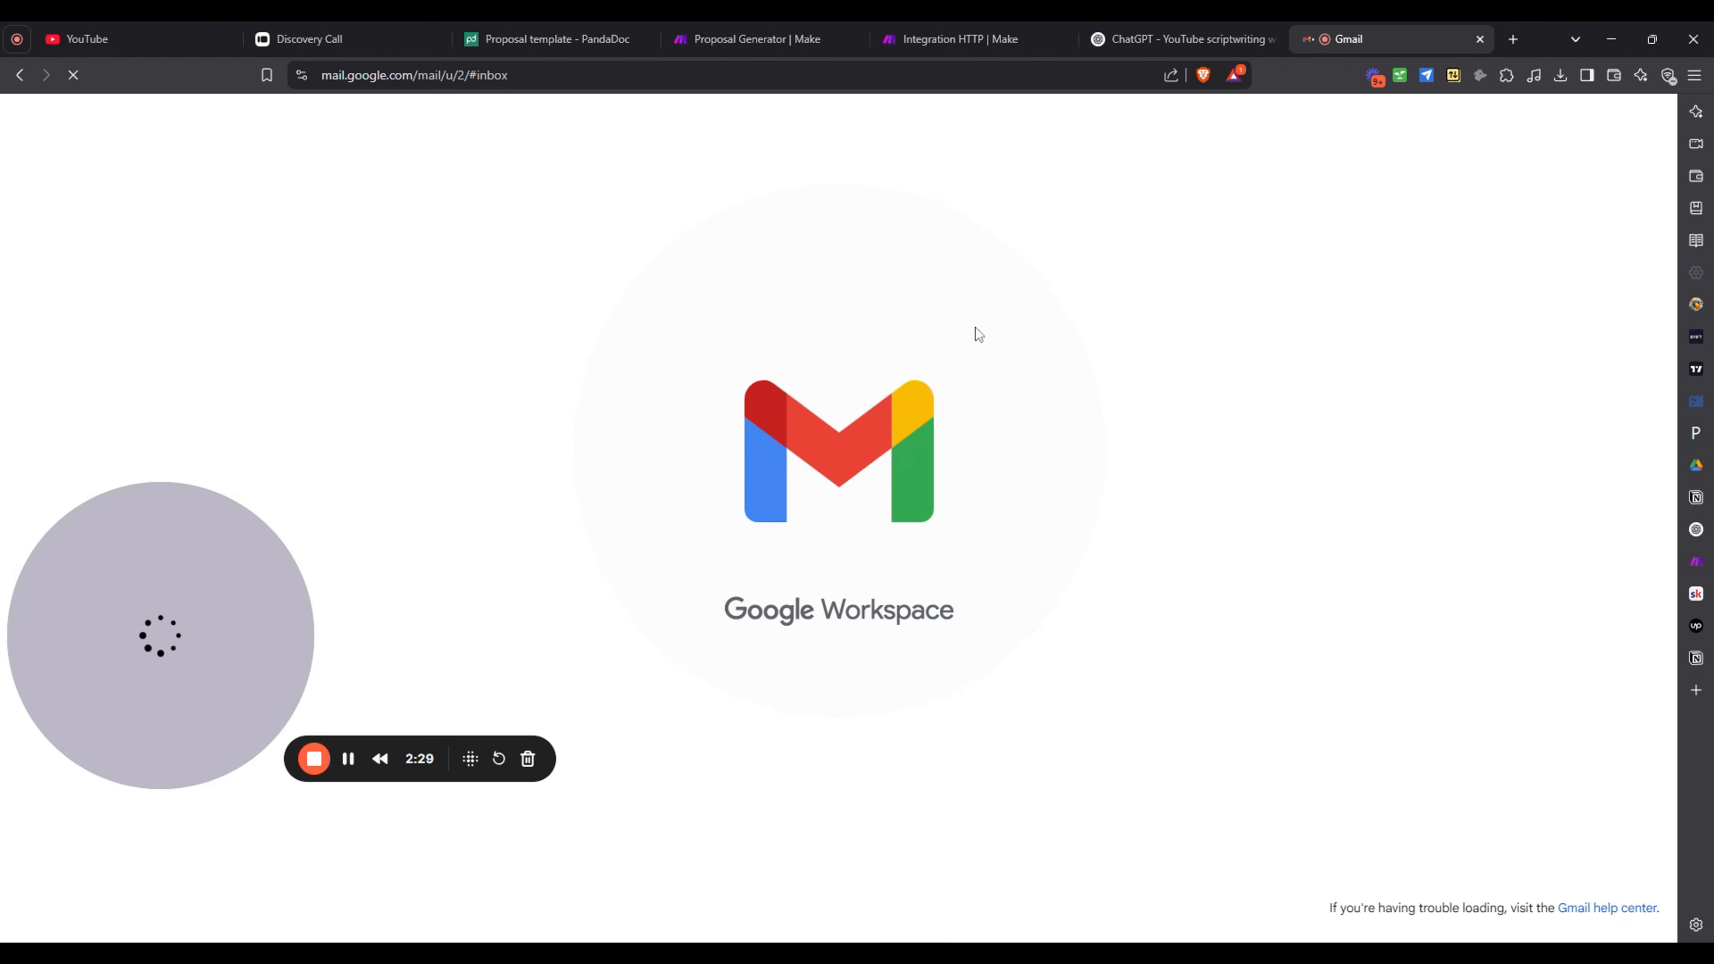
left_click(1272, 39)
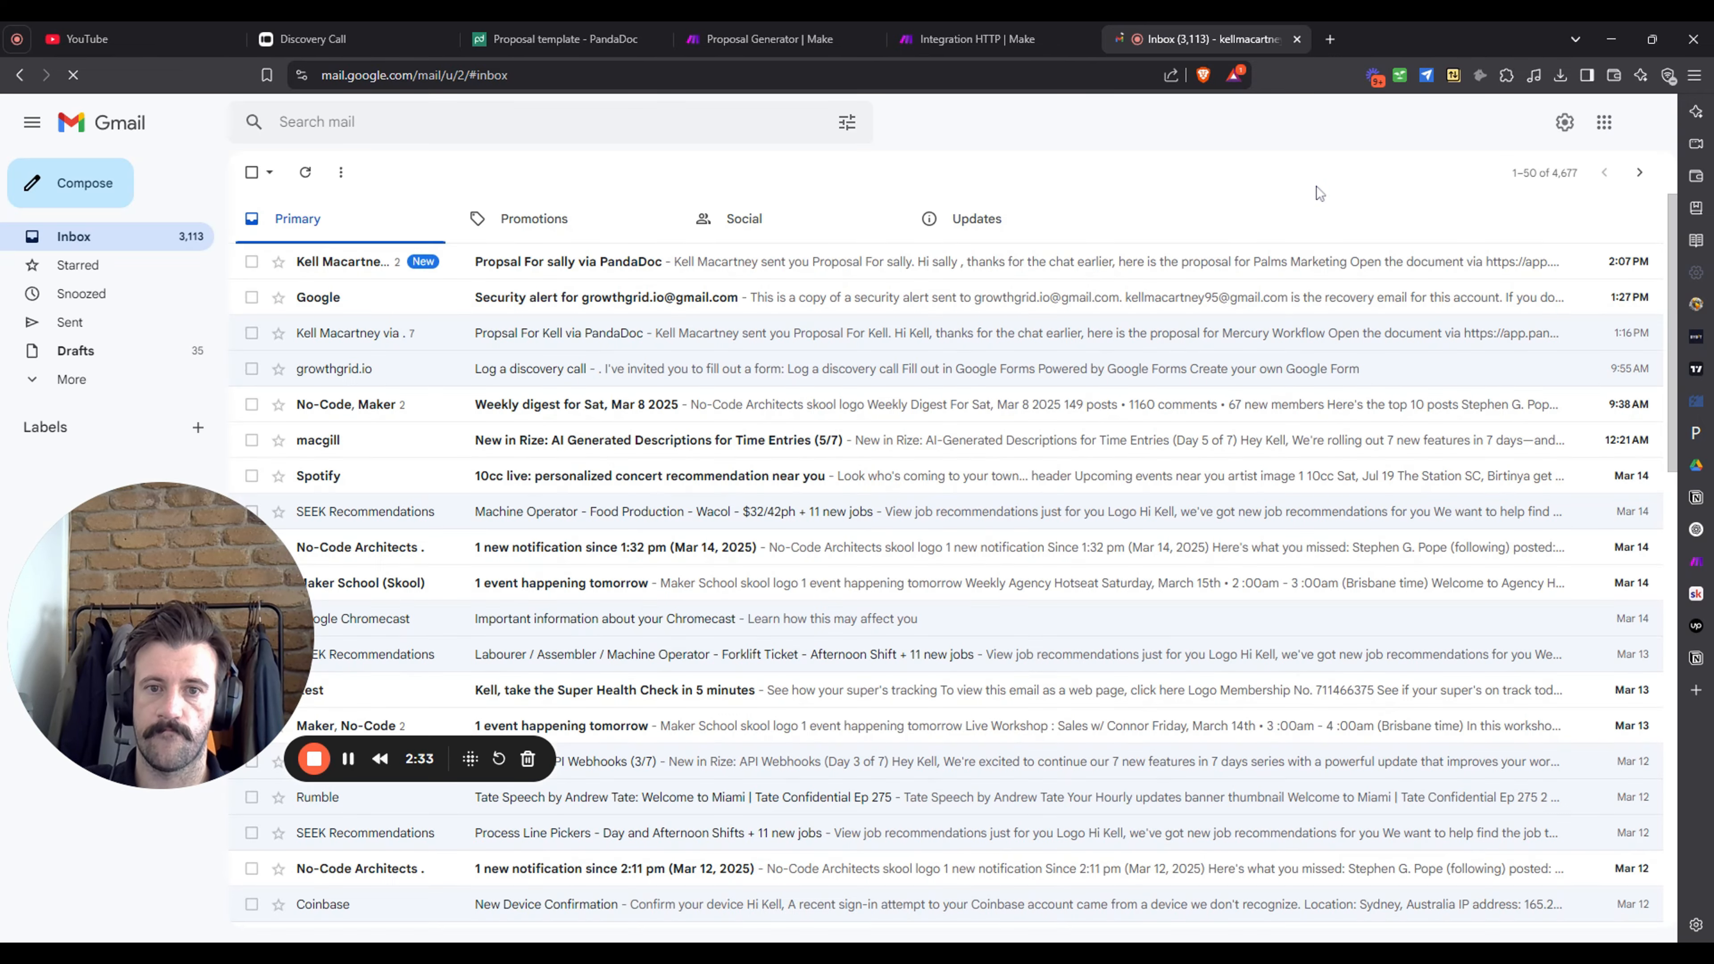
left_click(1212, 259)
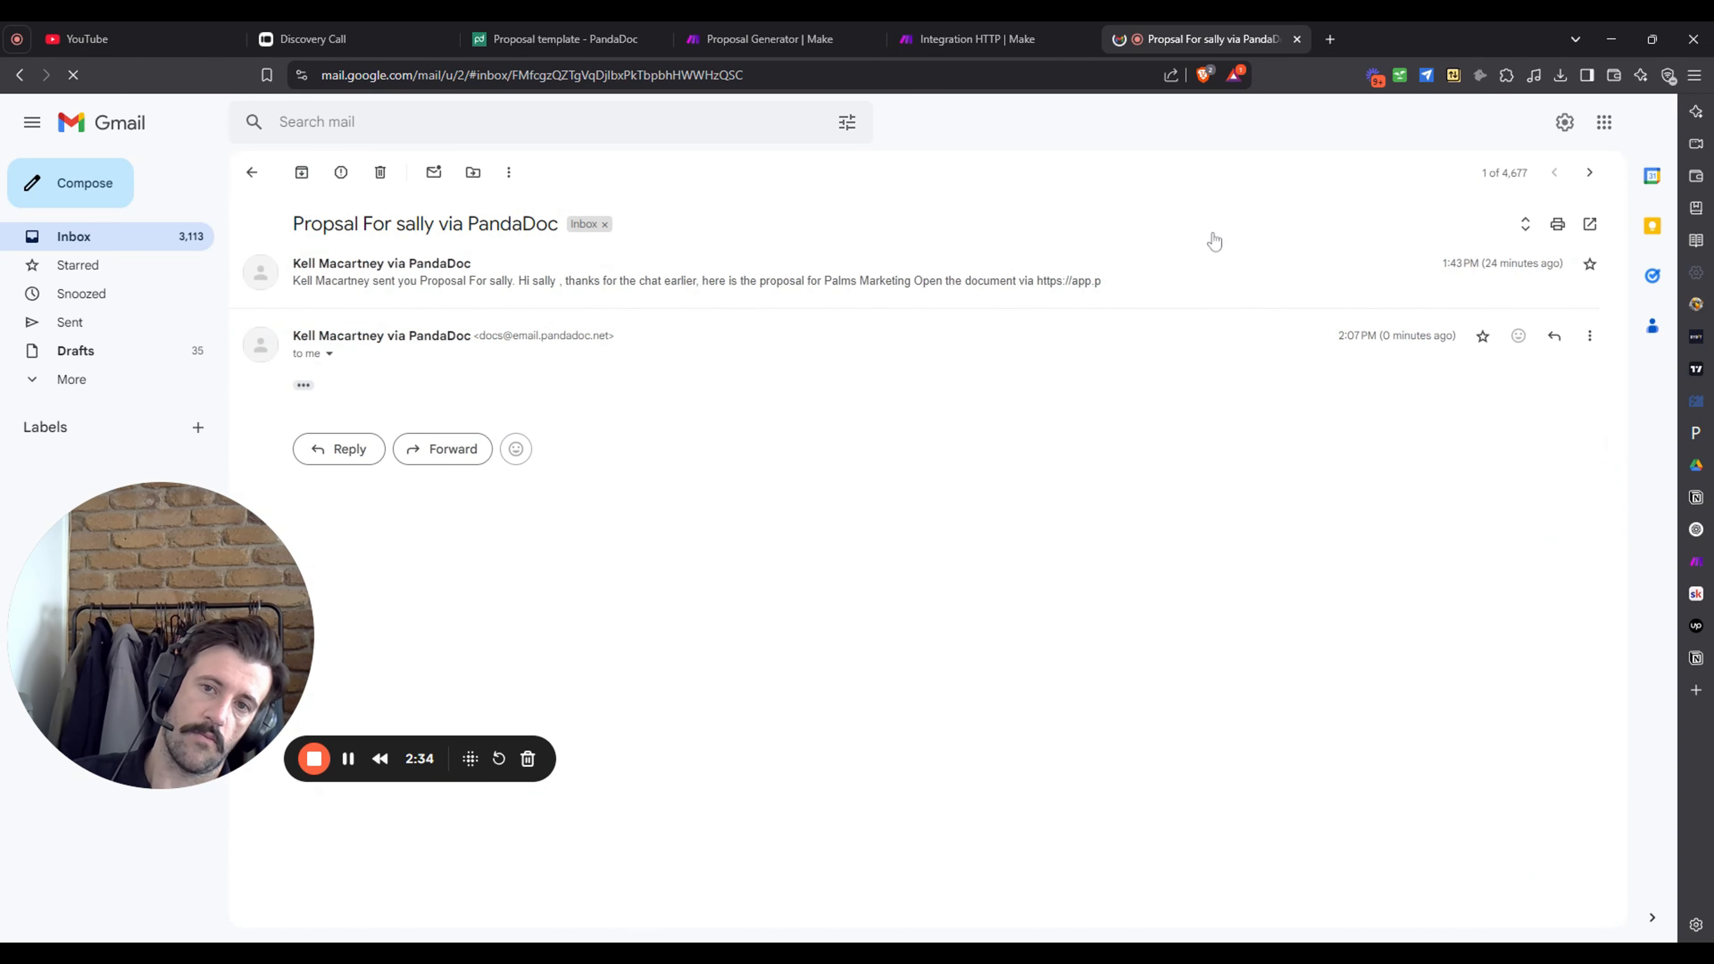
left_click(305, 389)
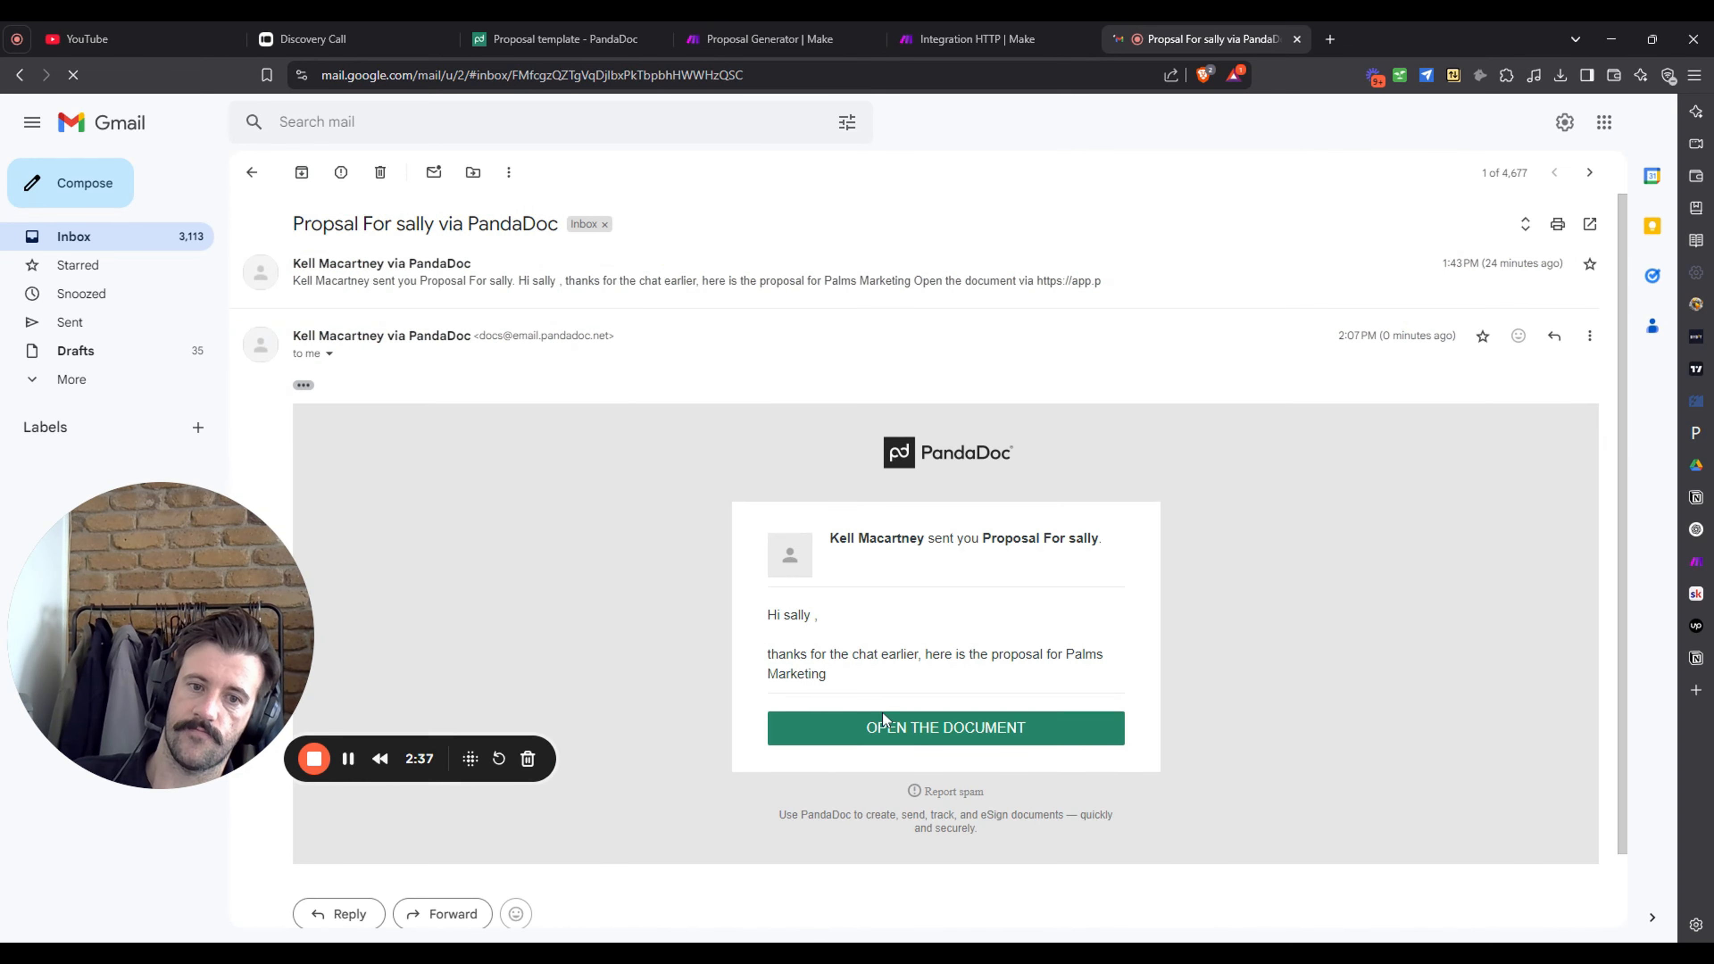
left_click(893, 727)
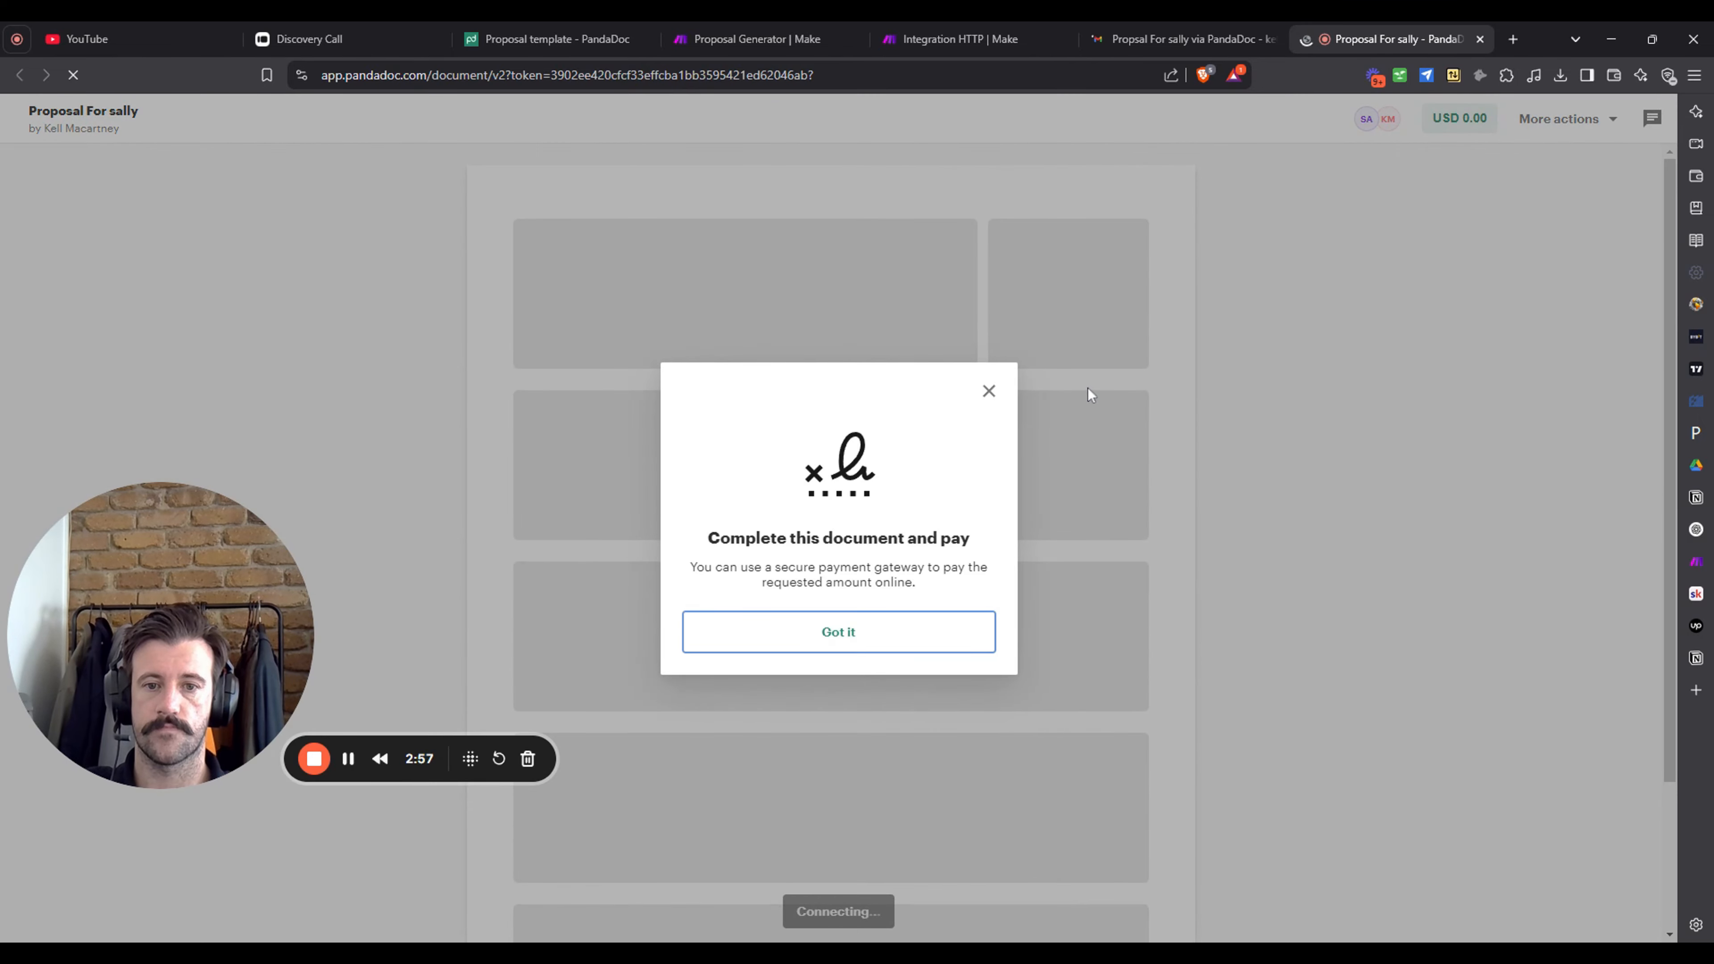
- Dismiss the complete-and-pay notice and scroll the proposal down to the $1350 Your Investment table
left_click(876, 648)
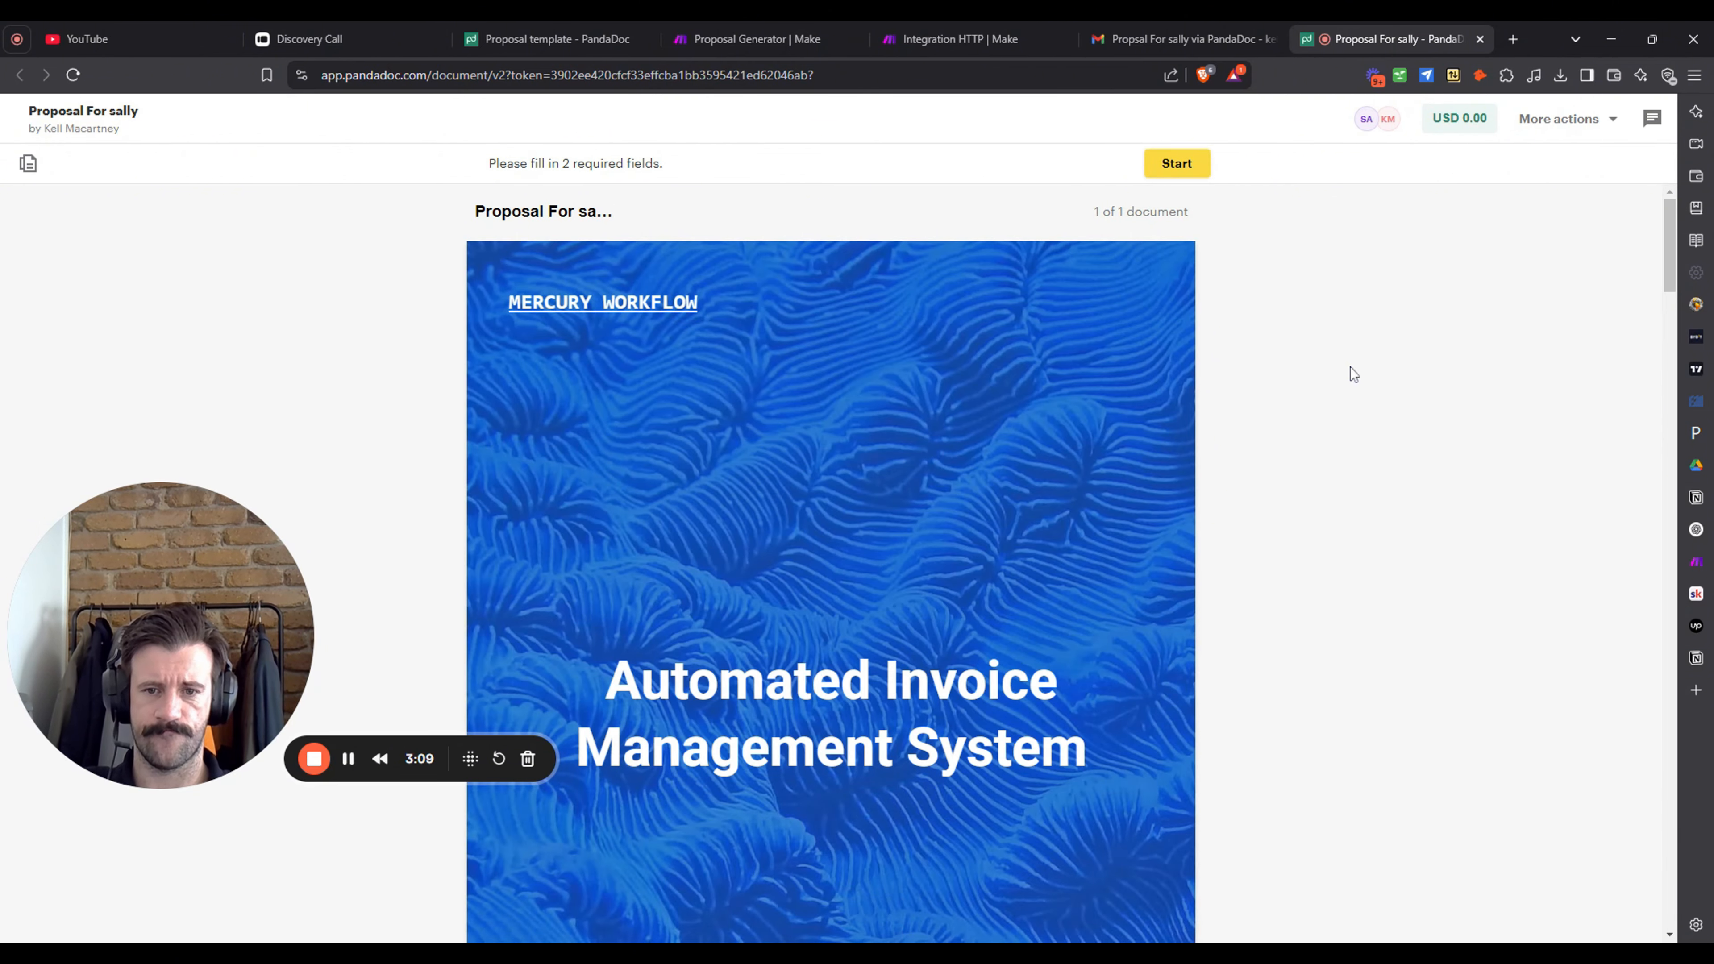
scroll(1385, 260, "down", 4)
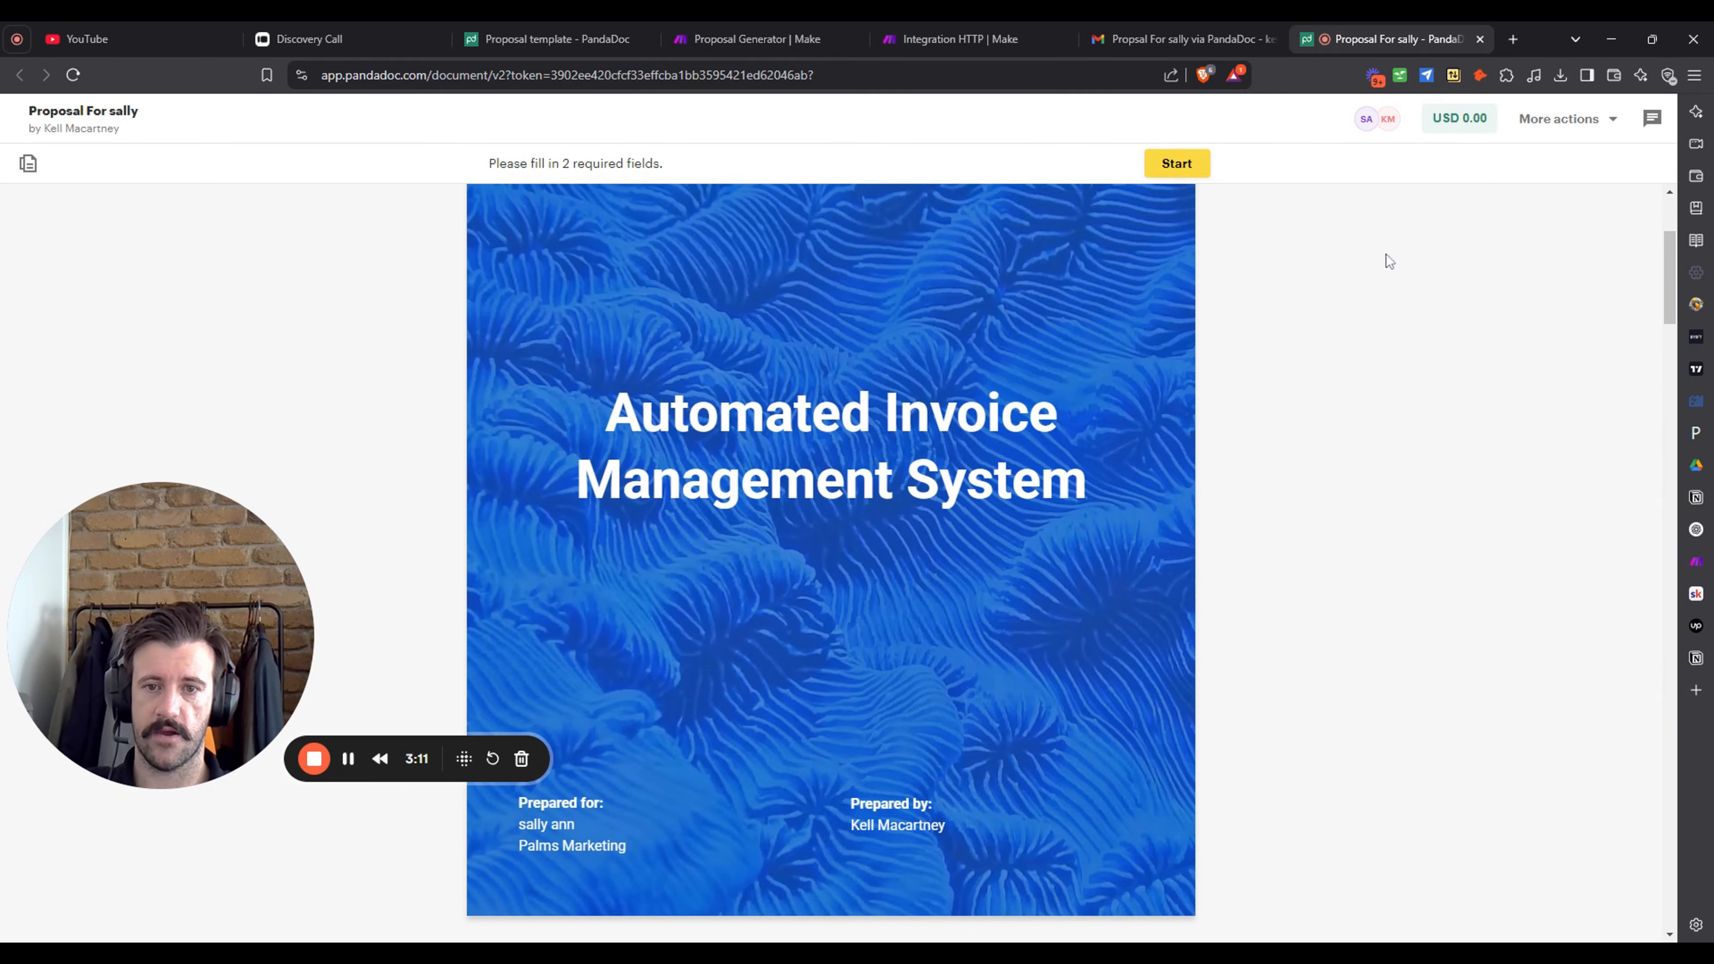
scroll(1390, 261, "down", 1)
scroll(1390, 261, "up", 1)
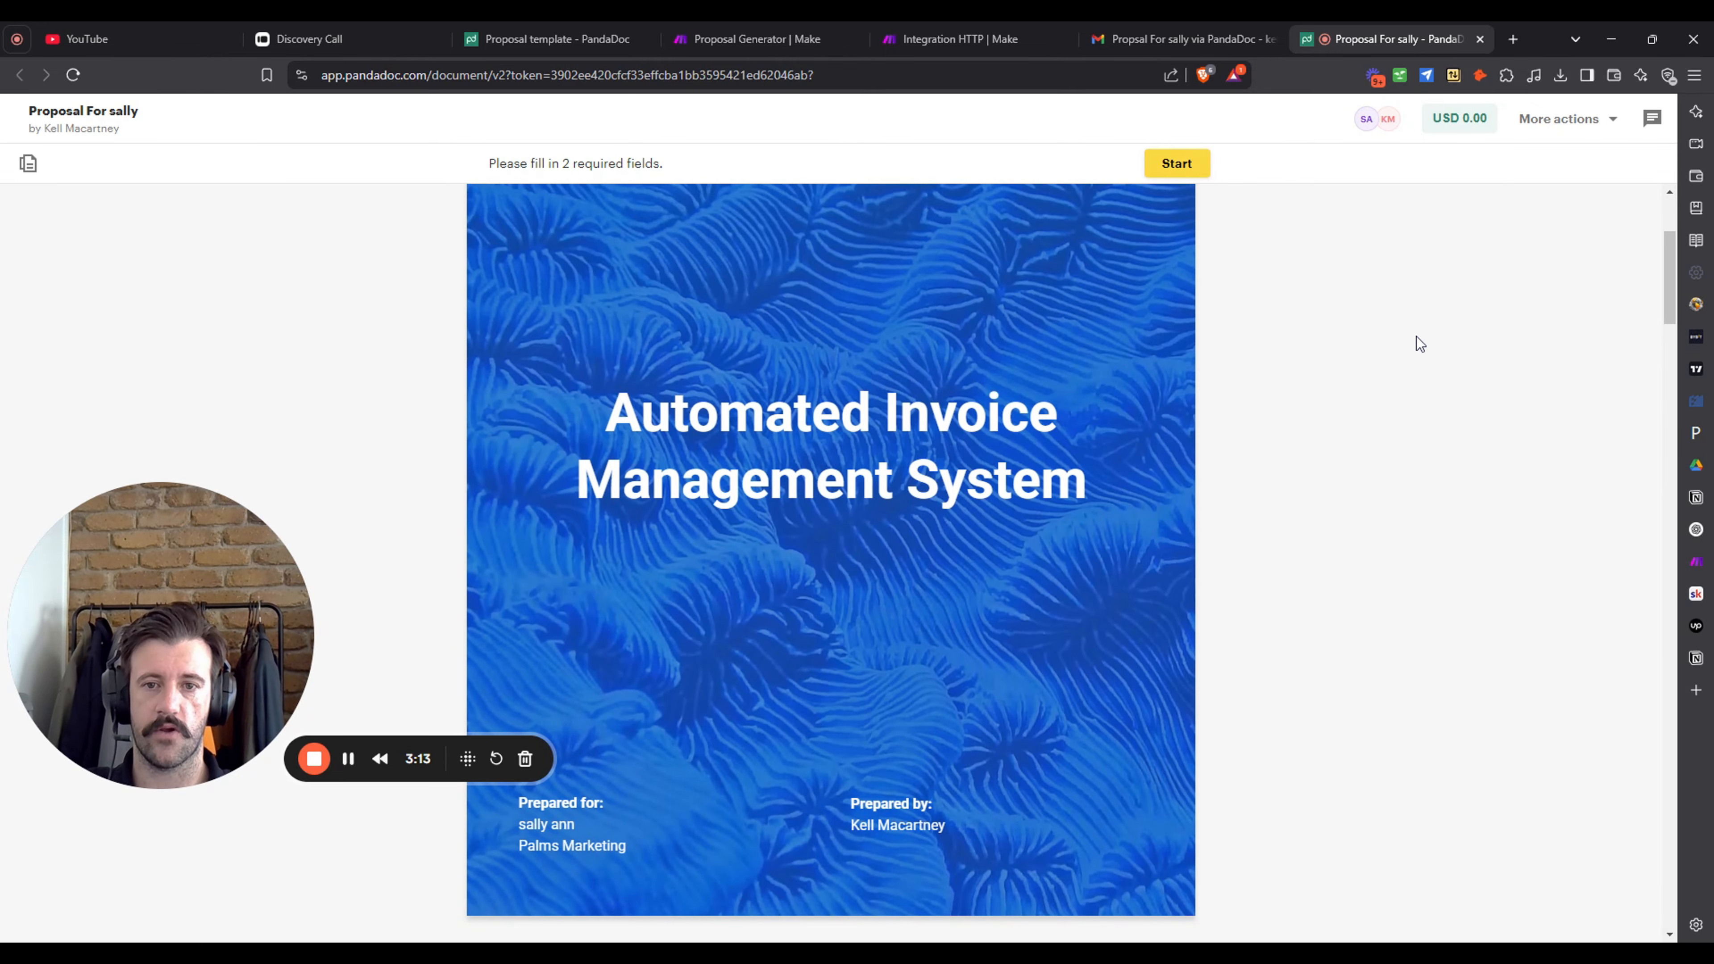
scroll(1420, 344, "up", 2)
scroll(1420, 344, "down", 6)
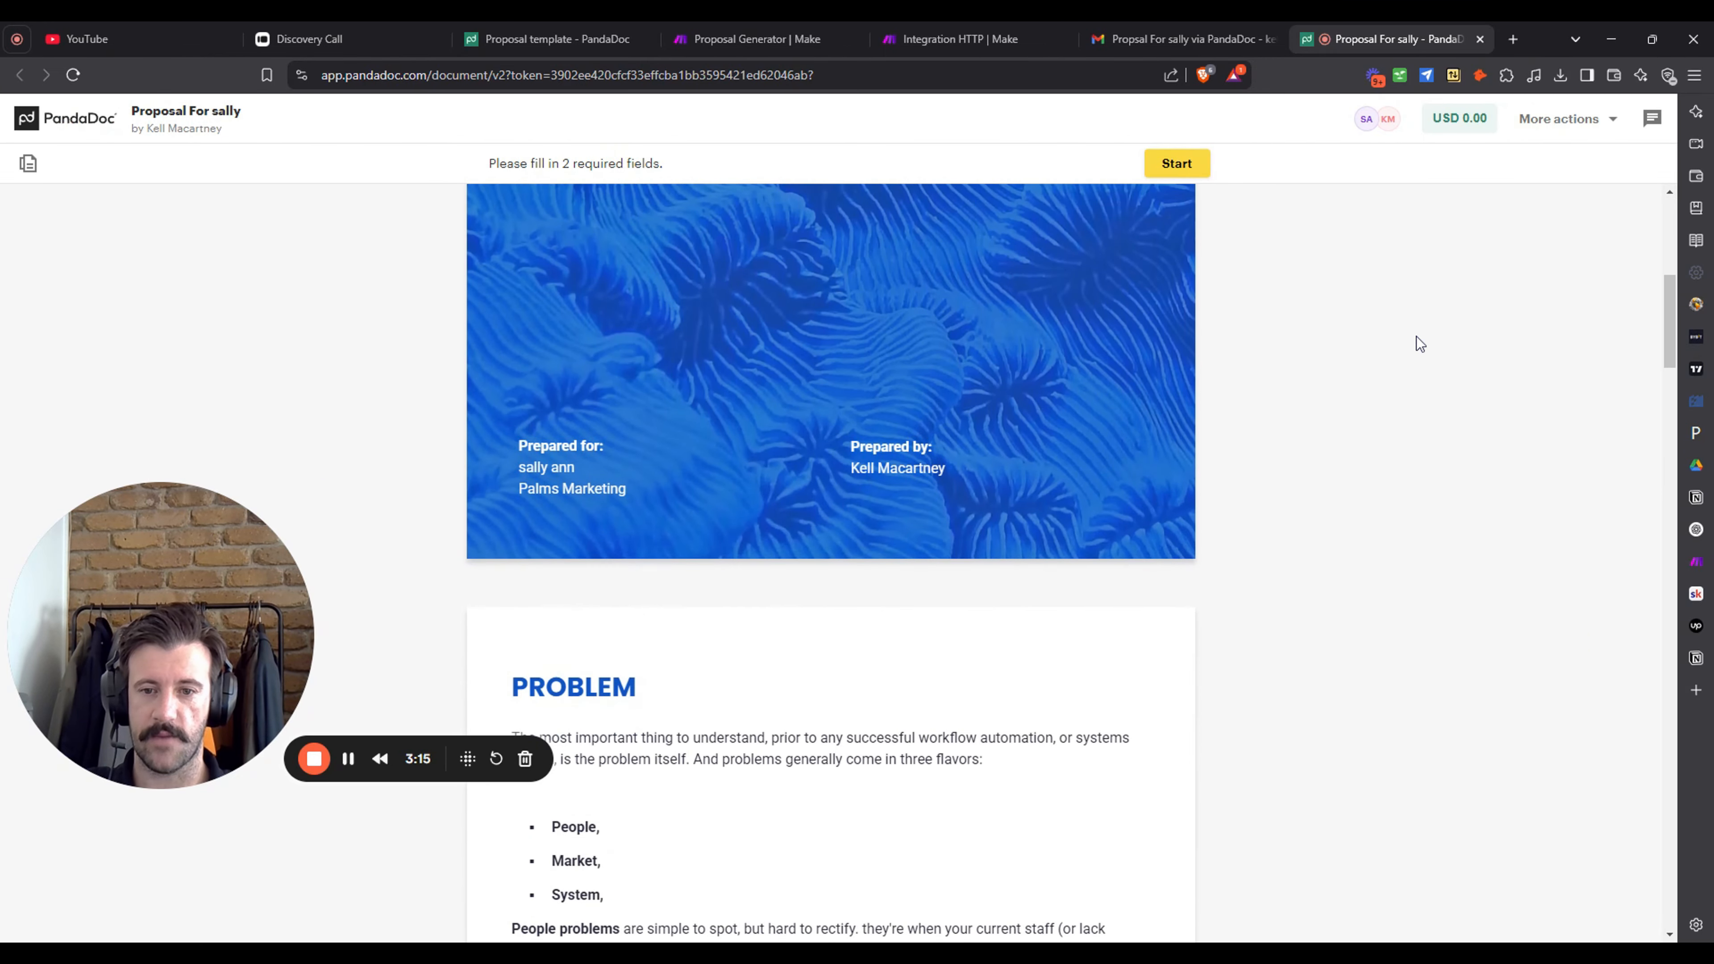
scroll(1420, 344, "up", 7)
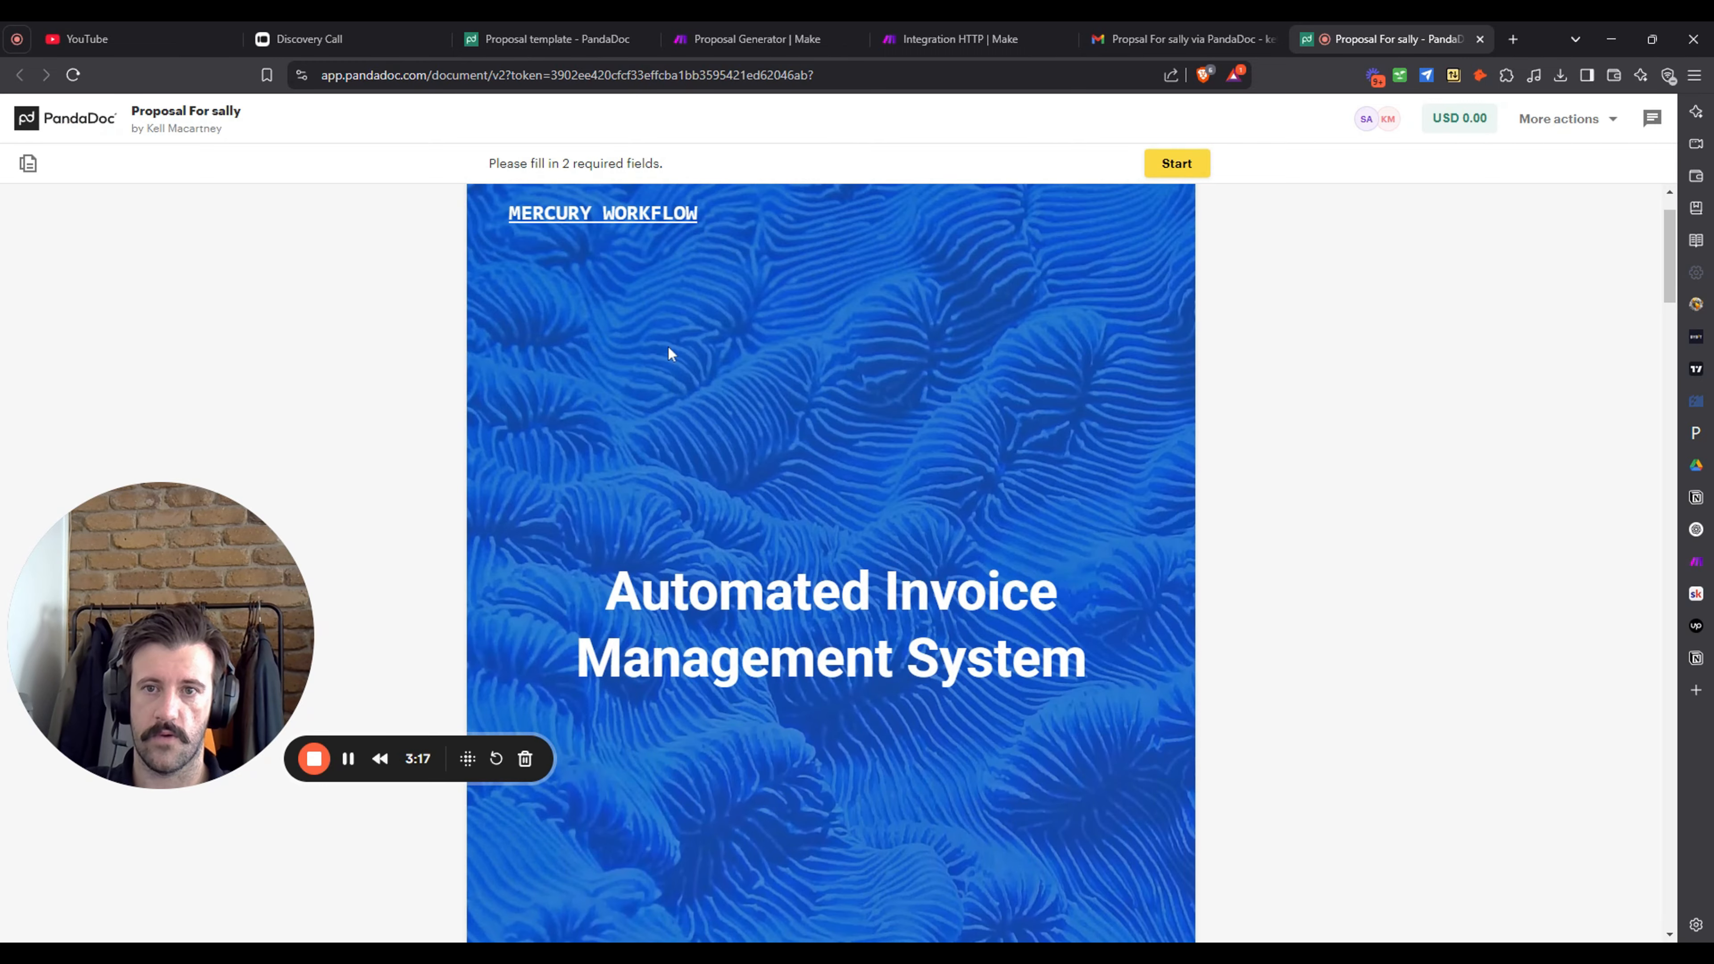
scroll(894, 451, "down", 12)
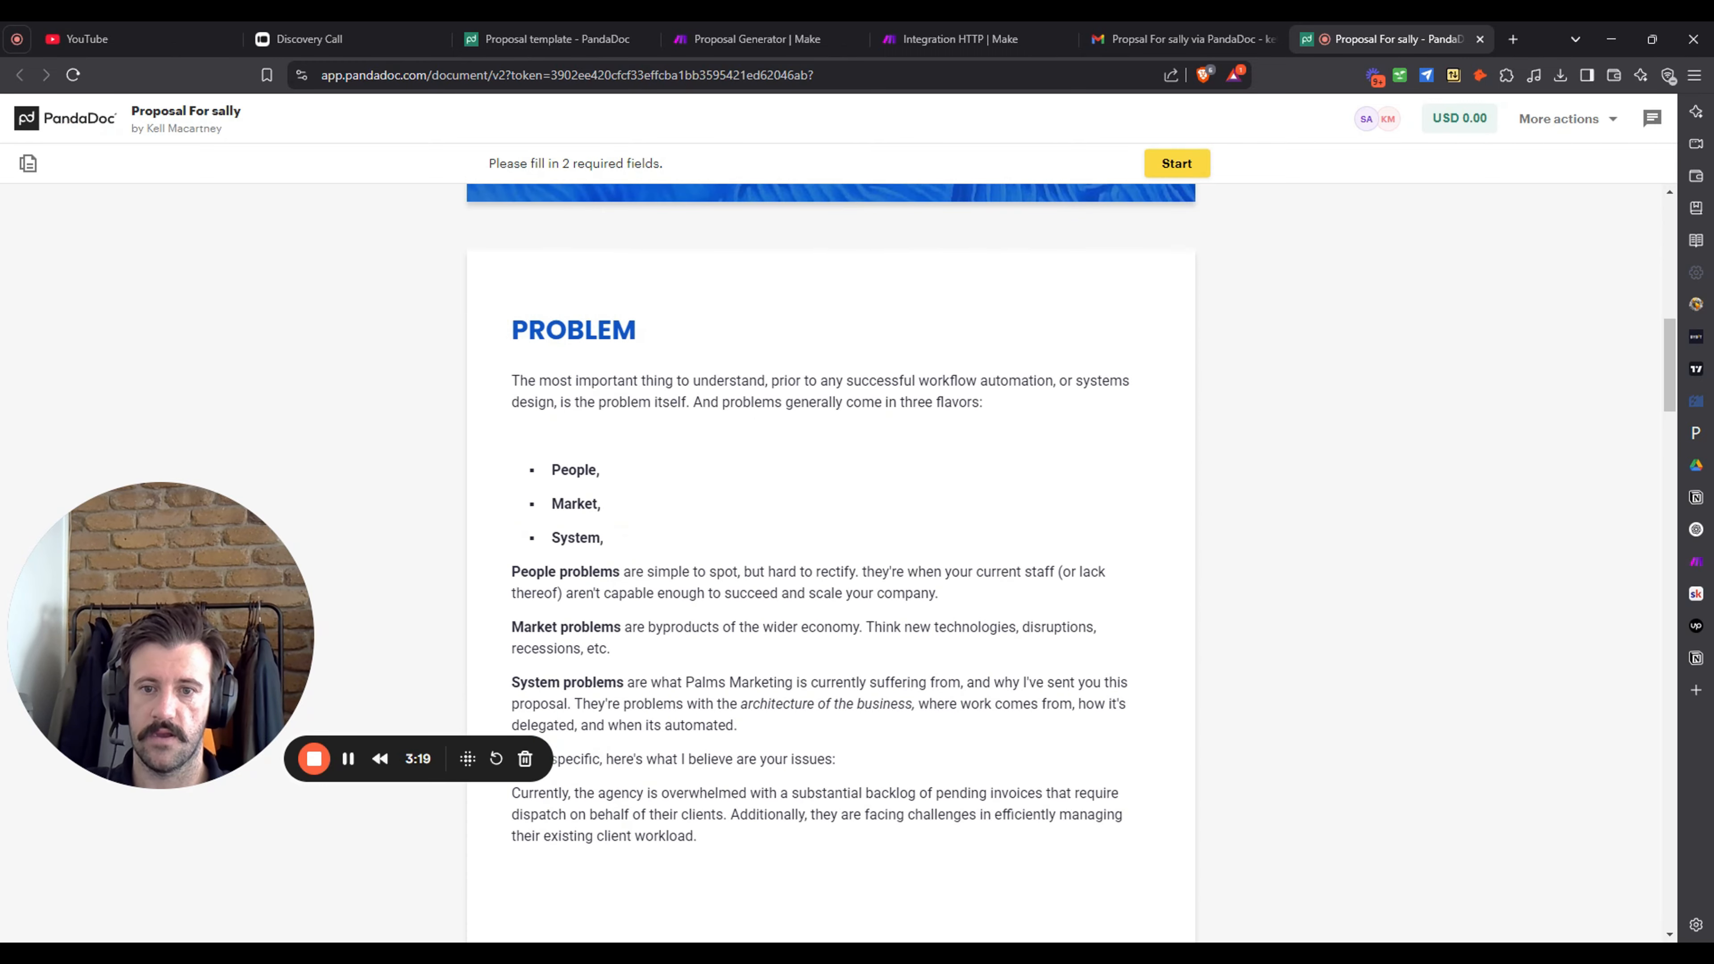
scroll(877, 378, "down", 10)
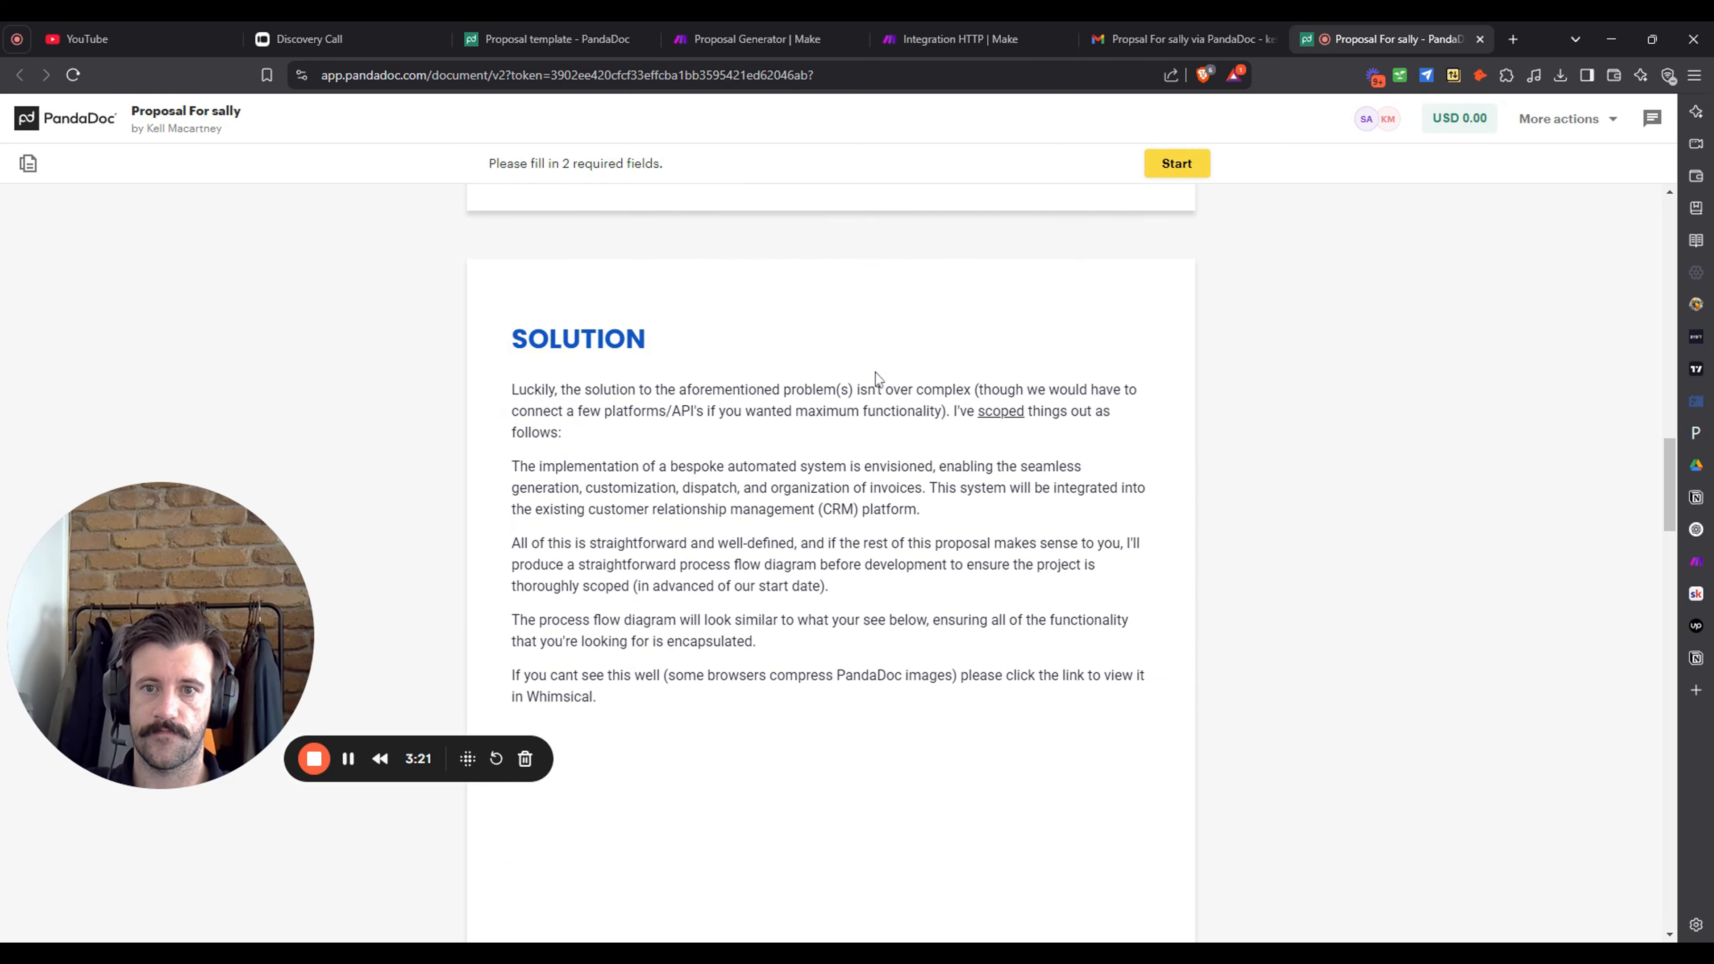
scroll(839, 405, "down", 10)
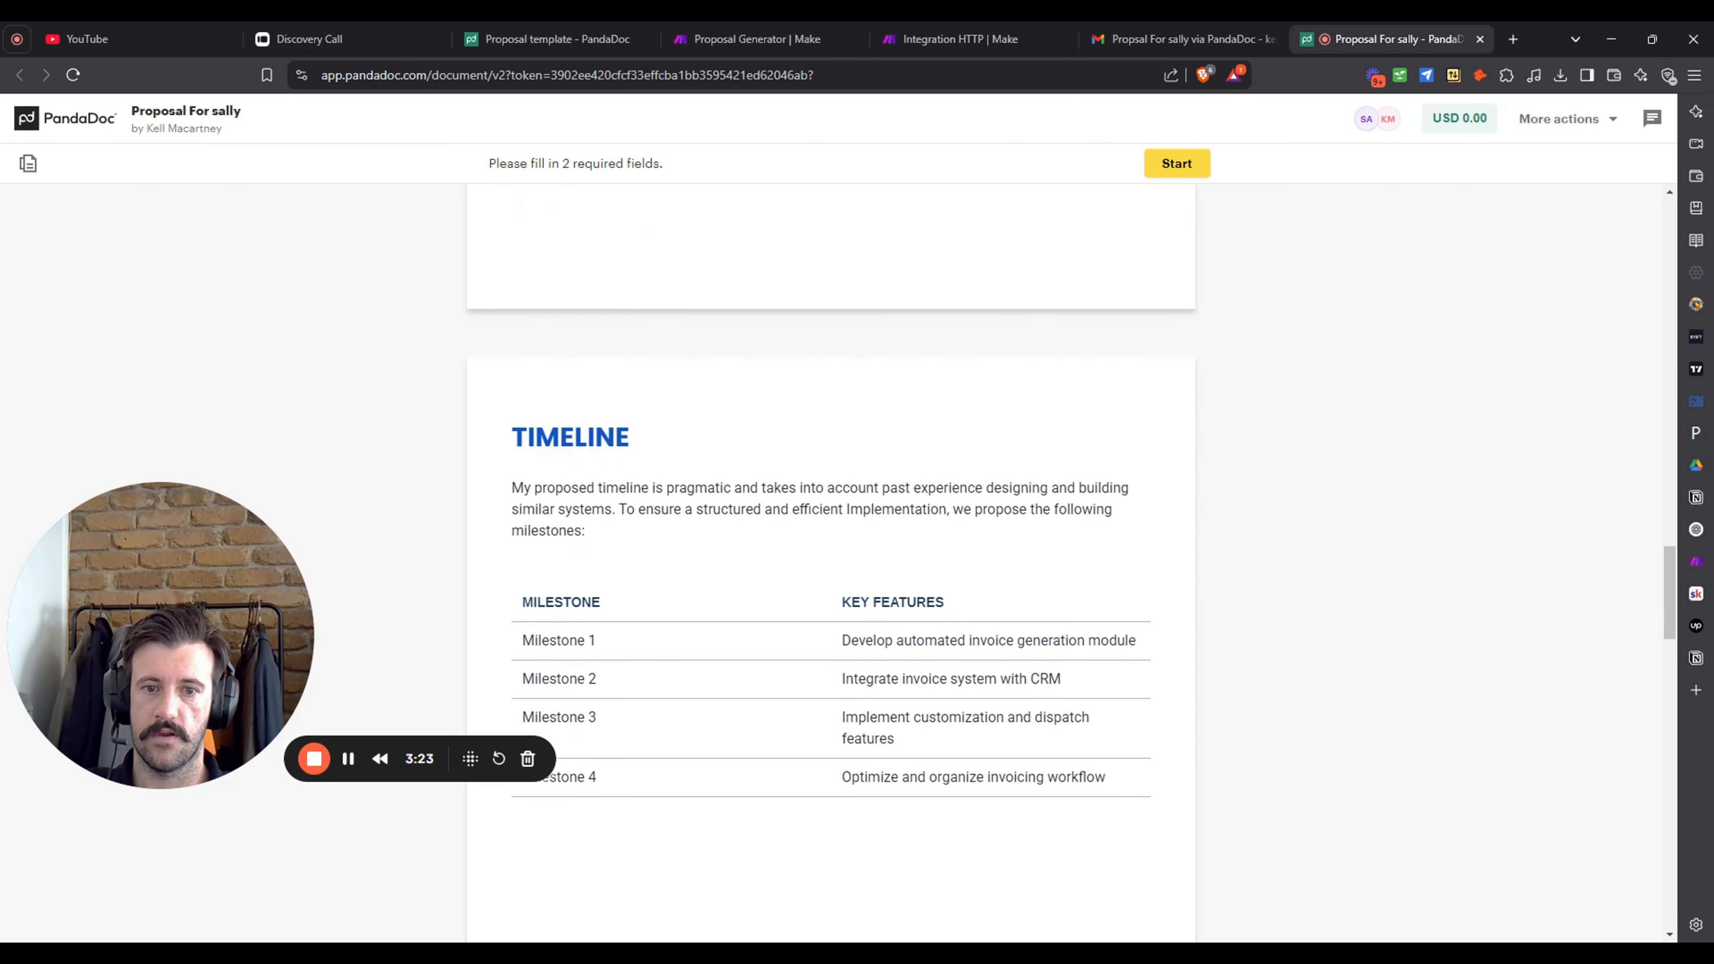
scroll(861, 509, "down", 10)
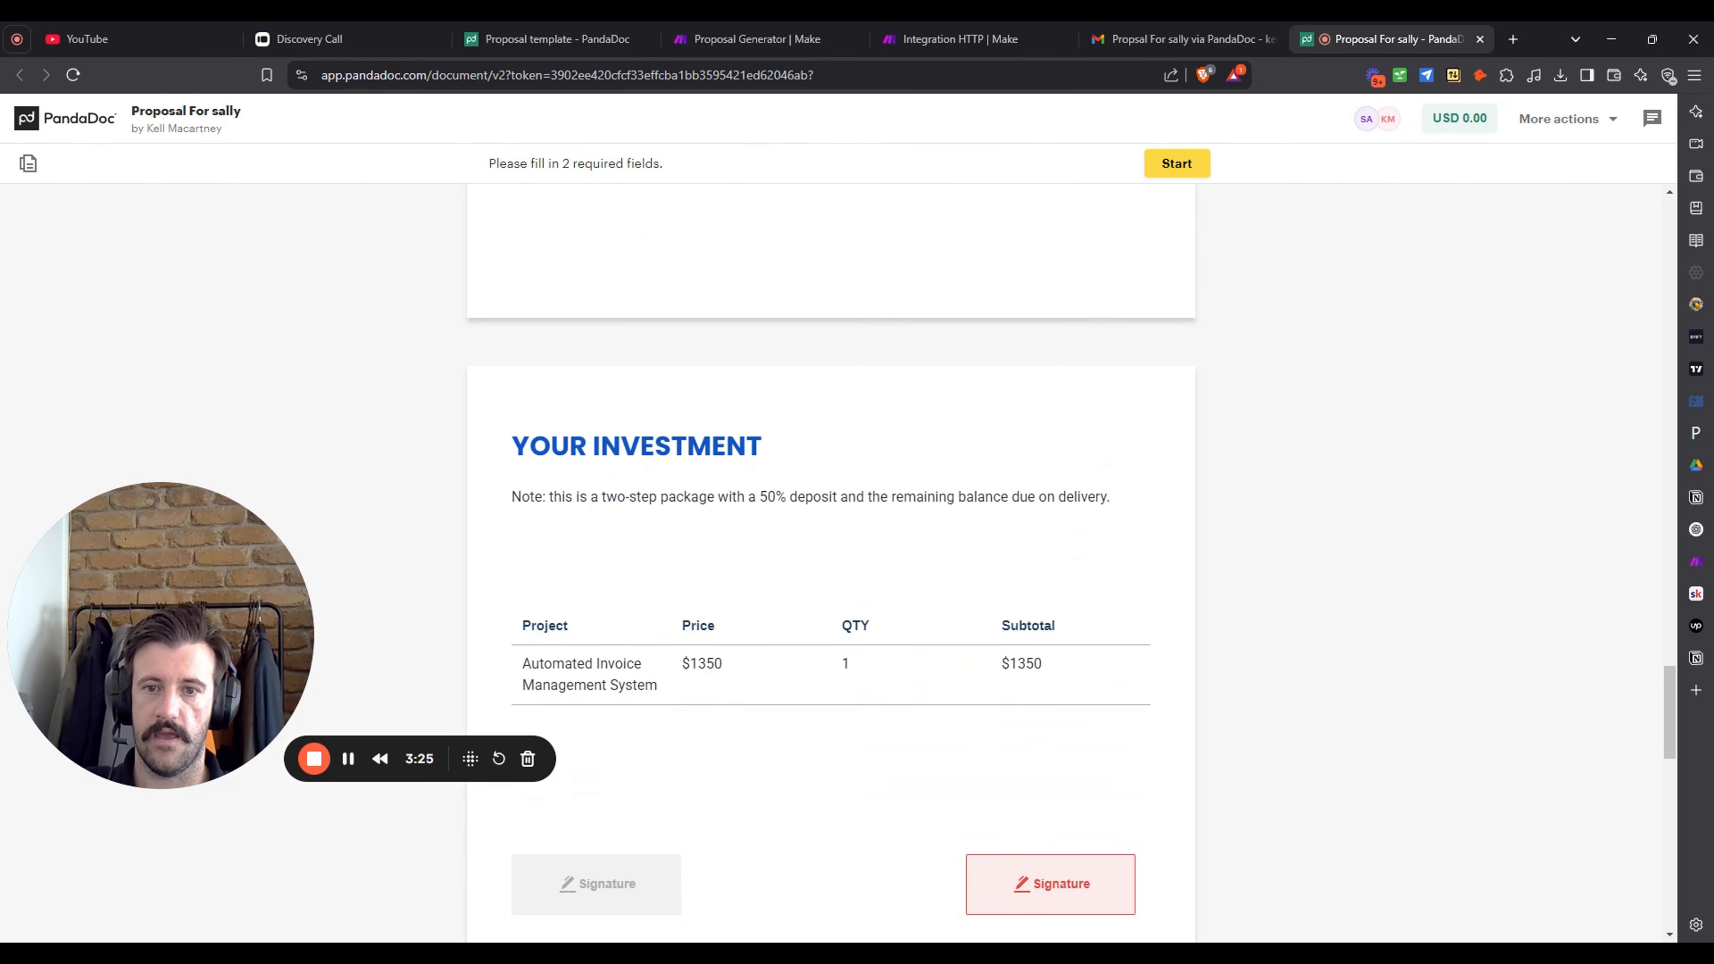
scroll(959, 535, "down", 3)
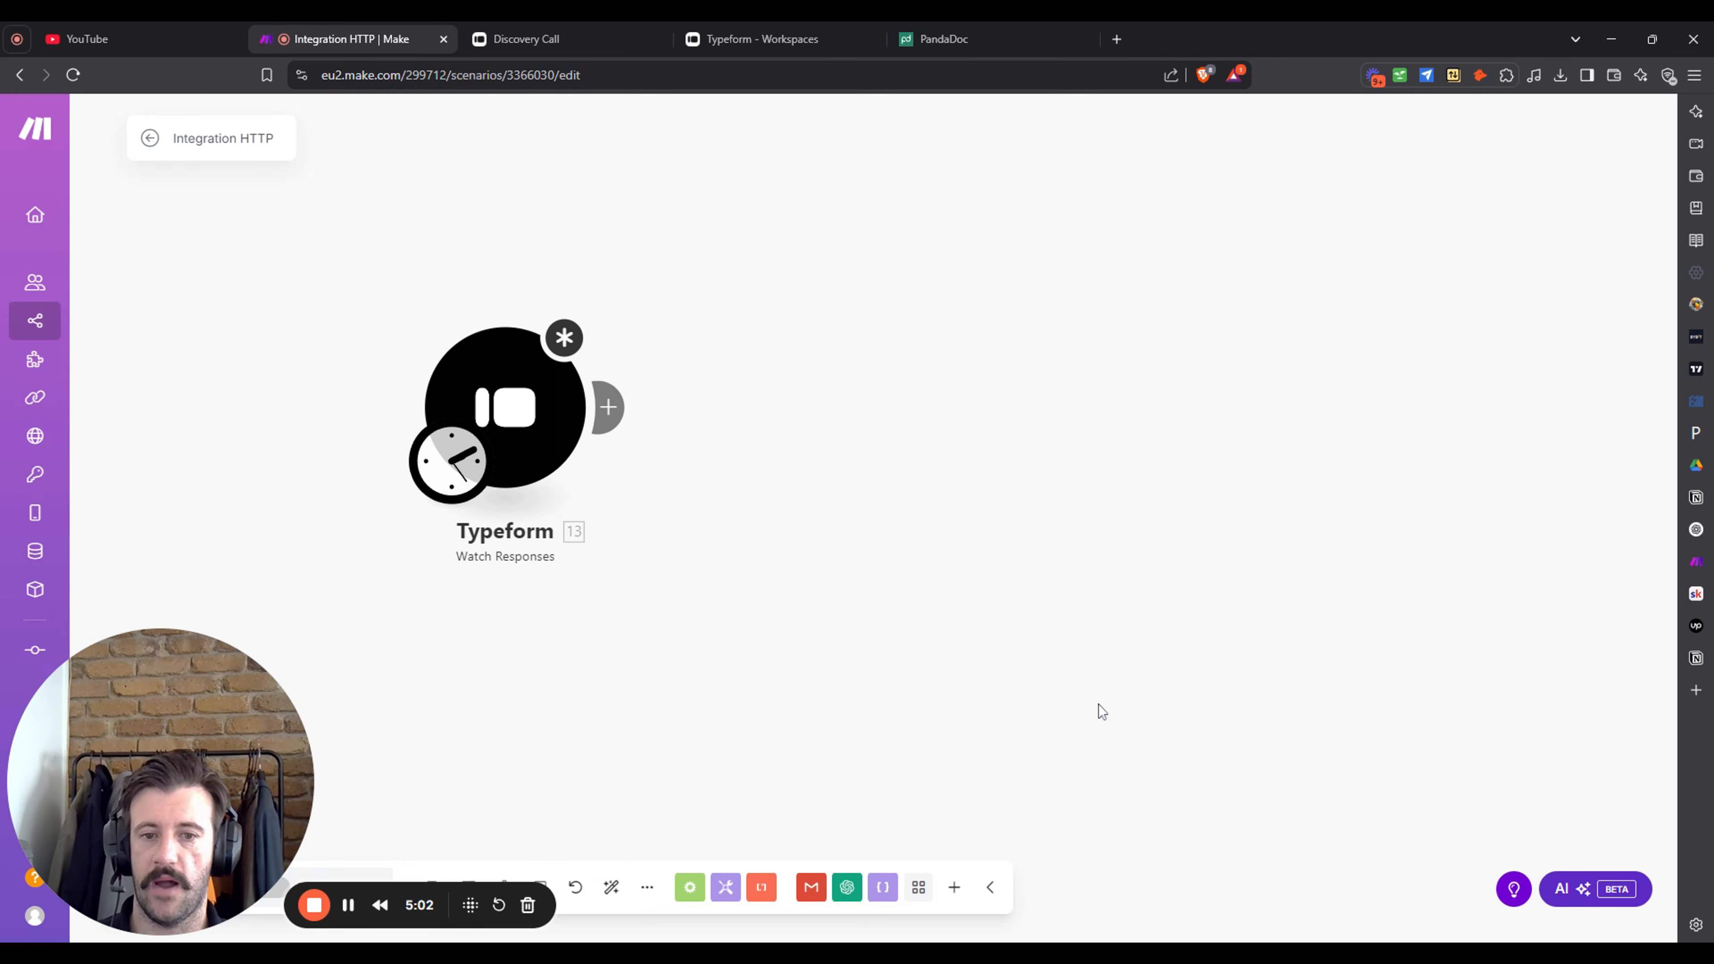
- Set the Typeform Watch Responses trigger to the Discovery Call form, watching from now on
left_click(954, 888)
left_click(1025, 683)
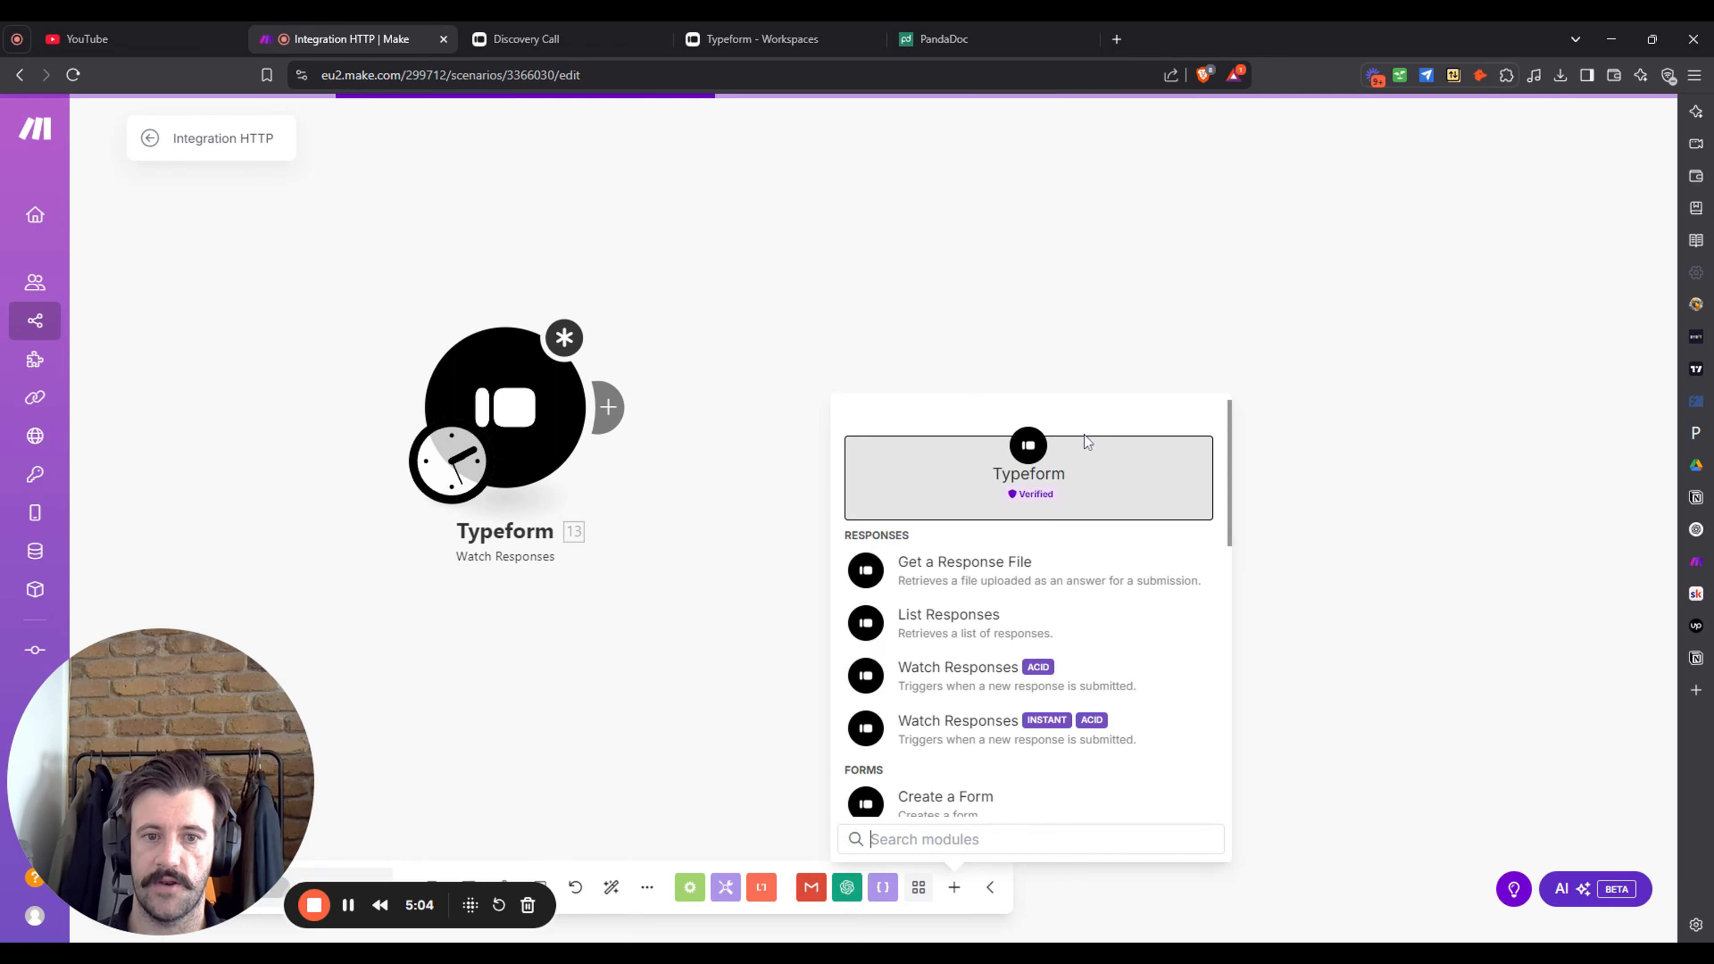
left_click(1150, 210)
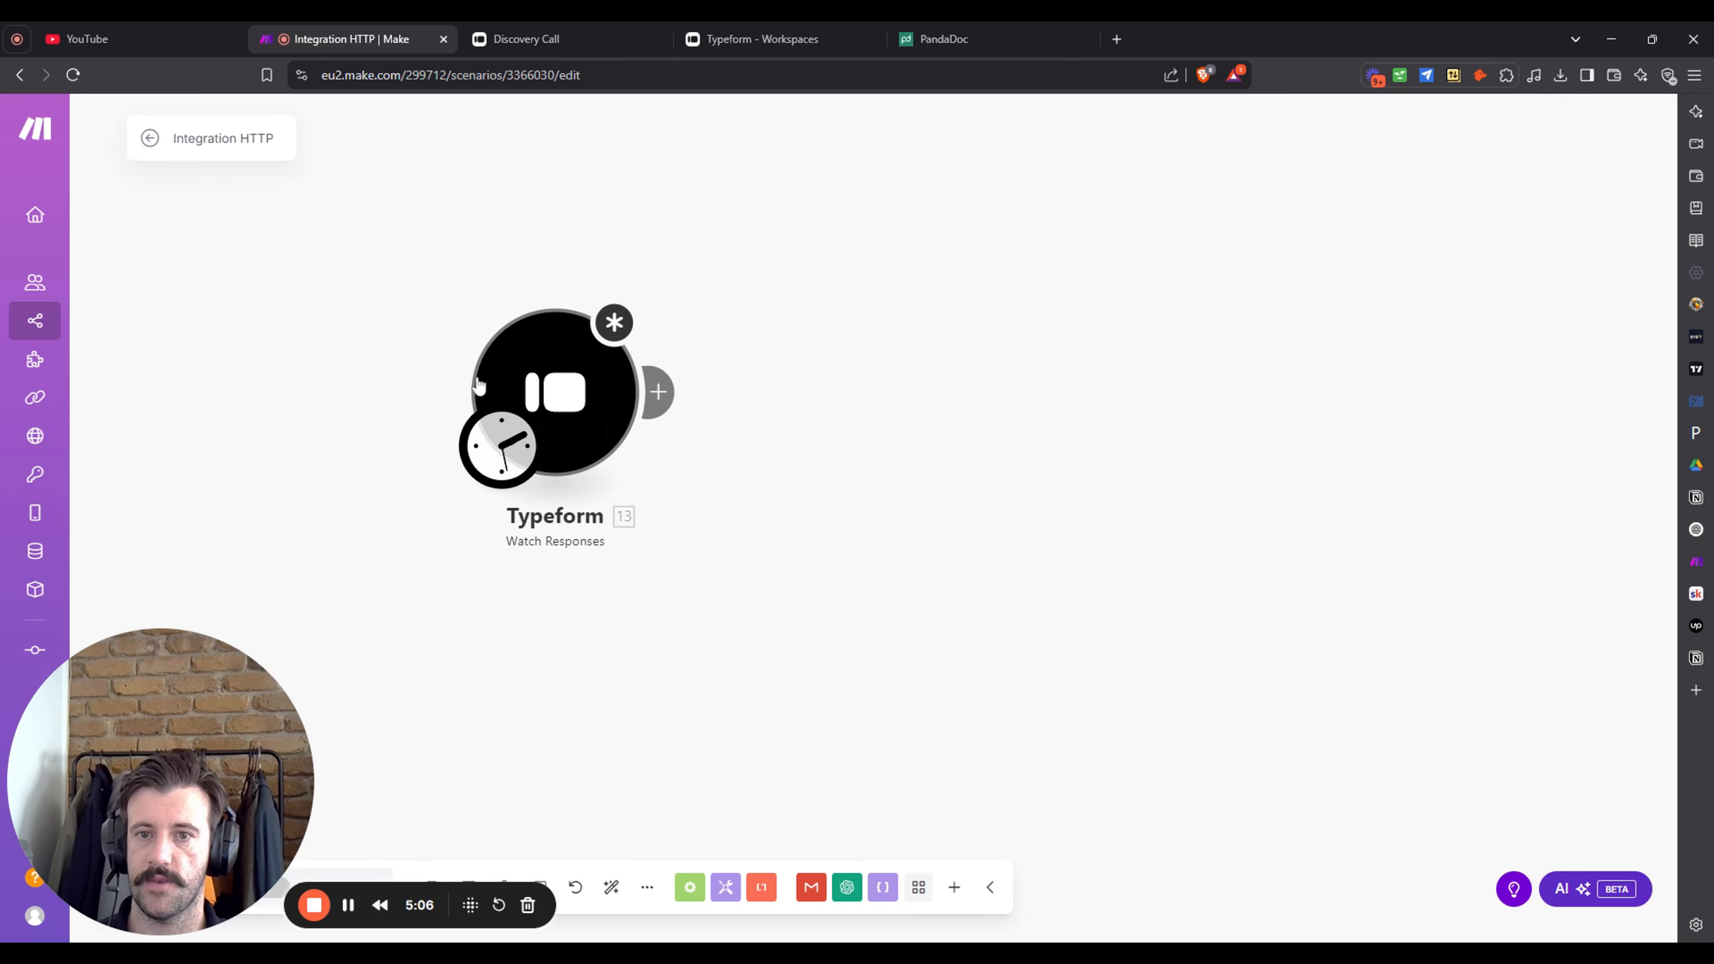
left_click(538, 398)
left_click(985, 413)
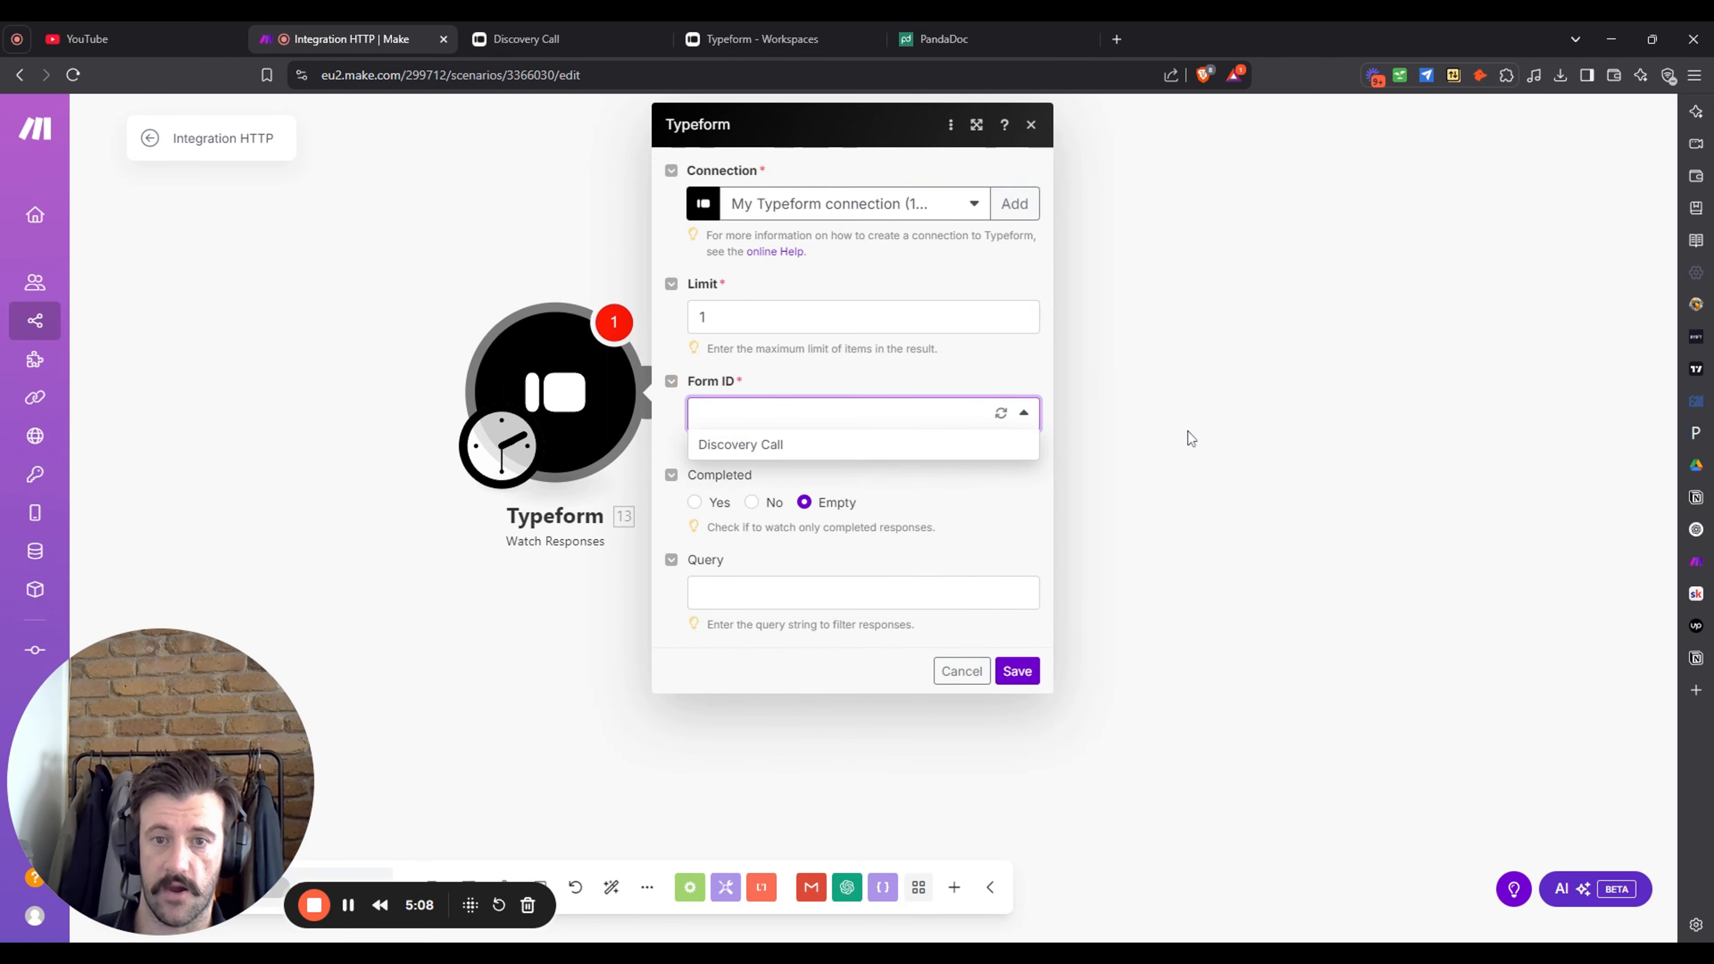
left_click(851, 445)
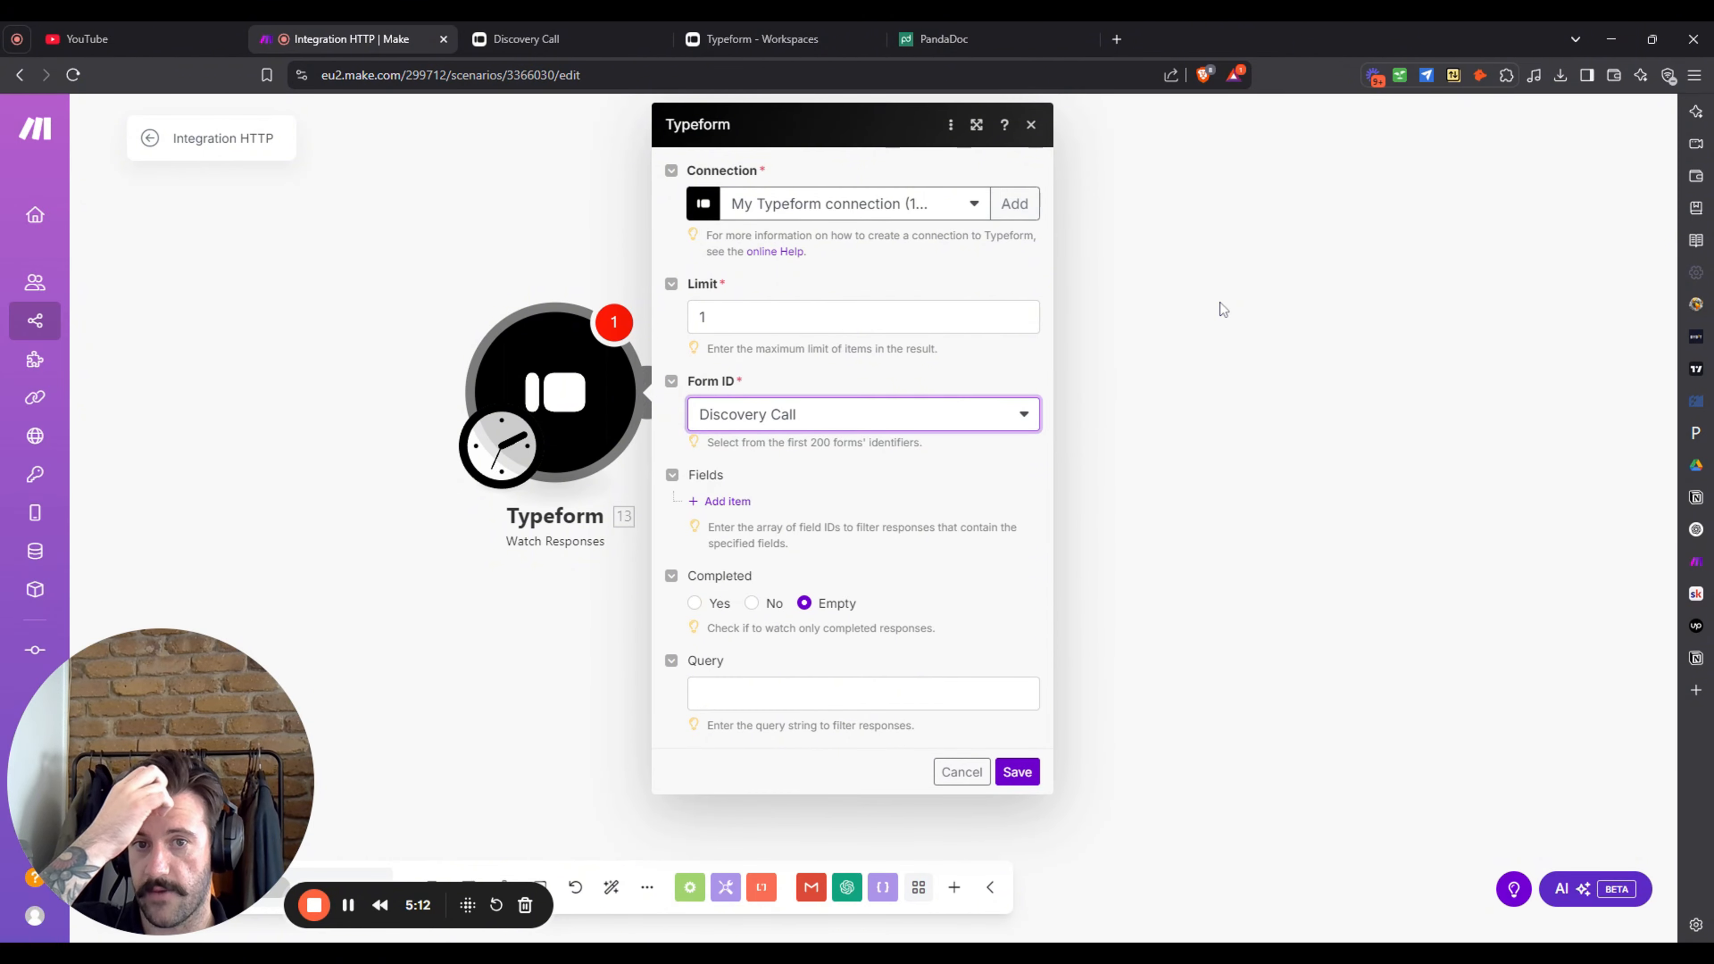
left_click(1017, 772)
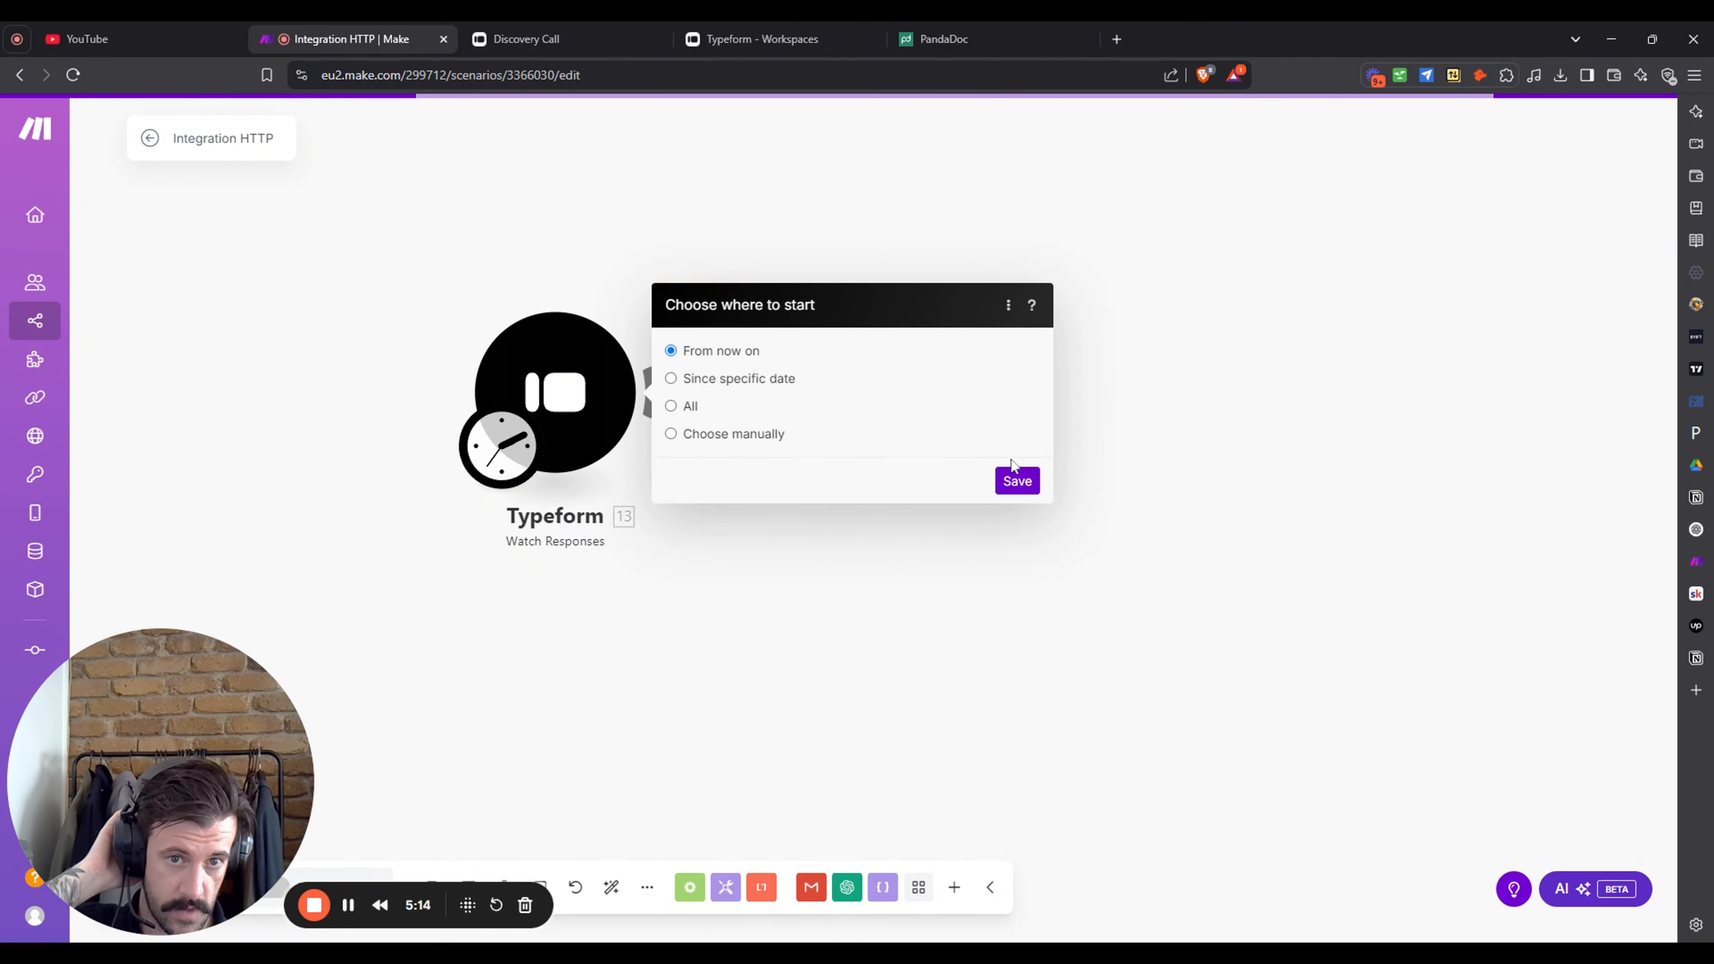
left_click(1021, 481)
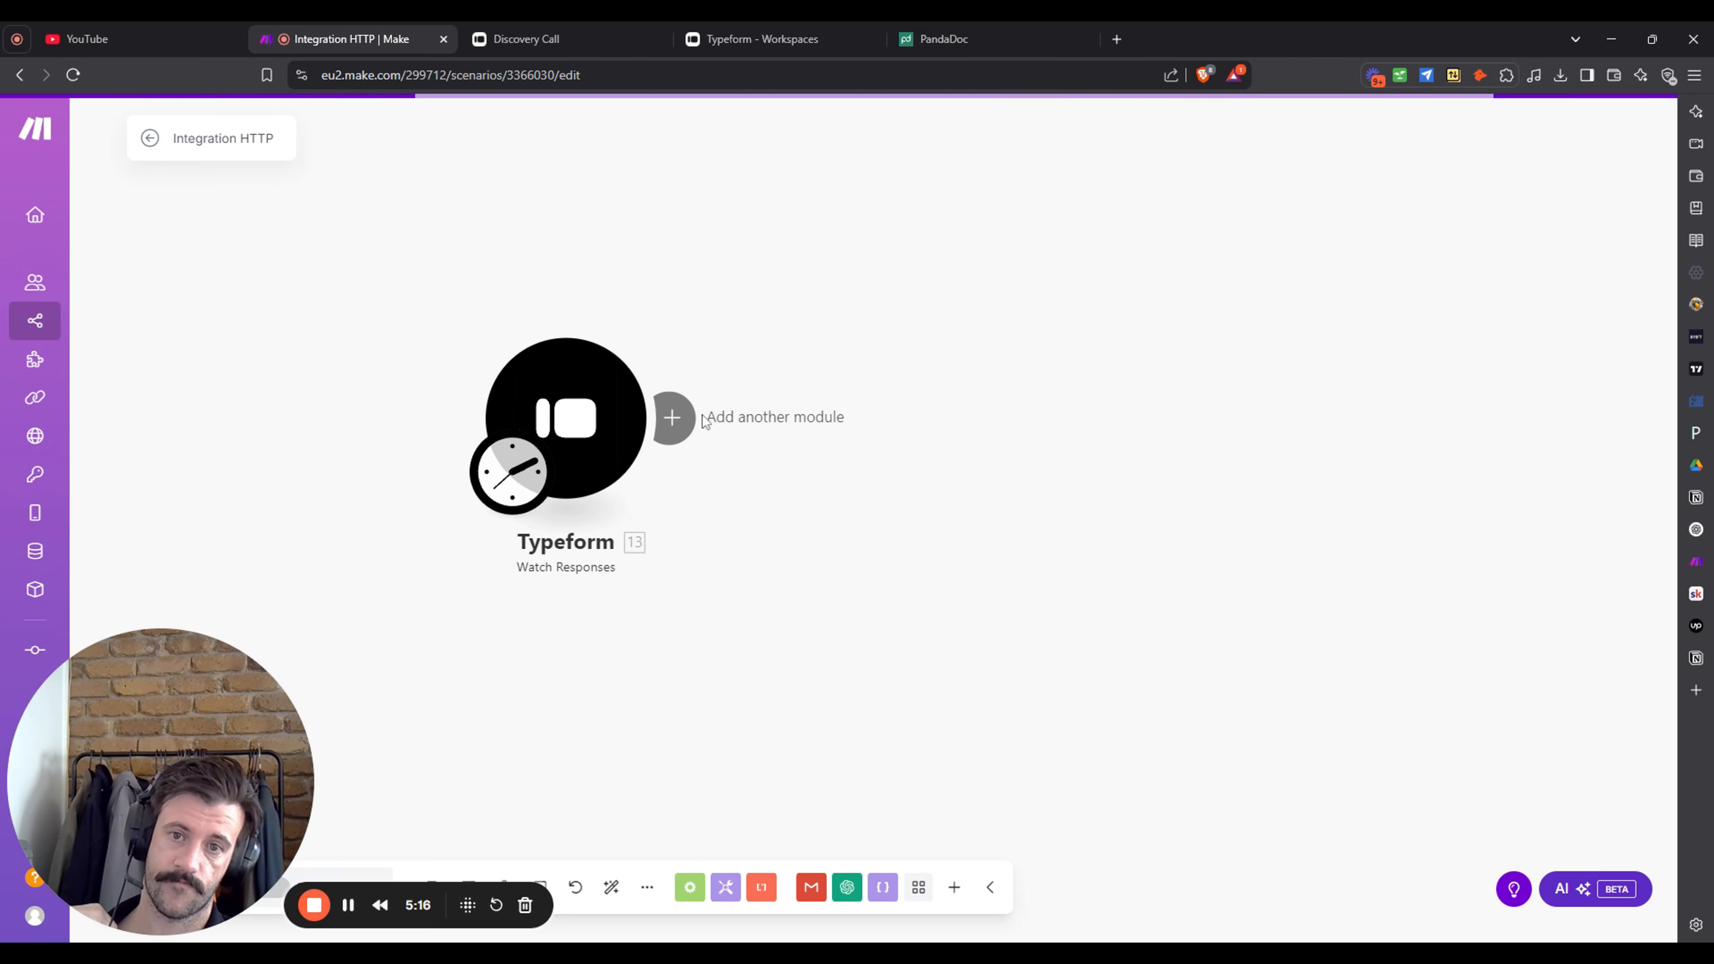
- Add a Tools Sleep module after the trigger with a 3-second delay
left_click(700, 417)
scroll(1208, 413, "down", 3)
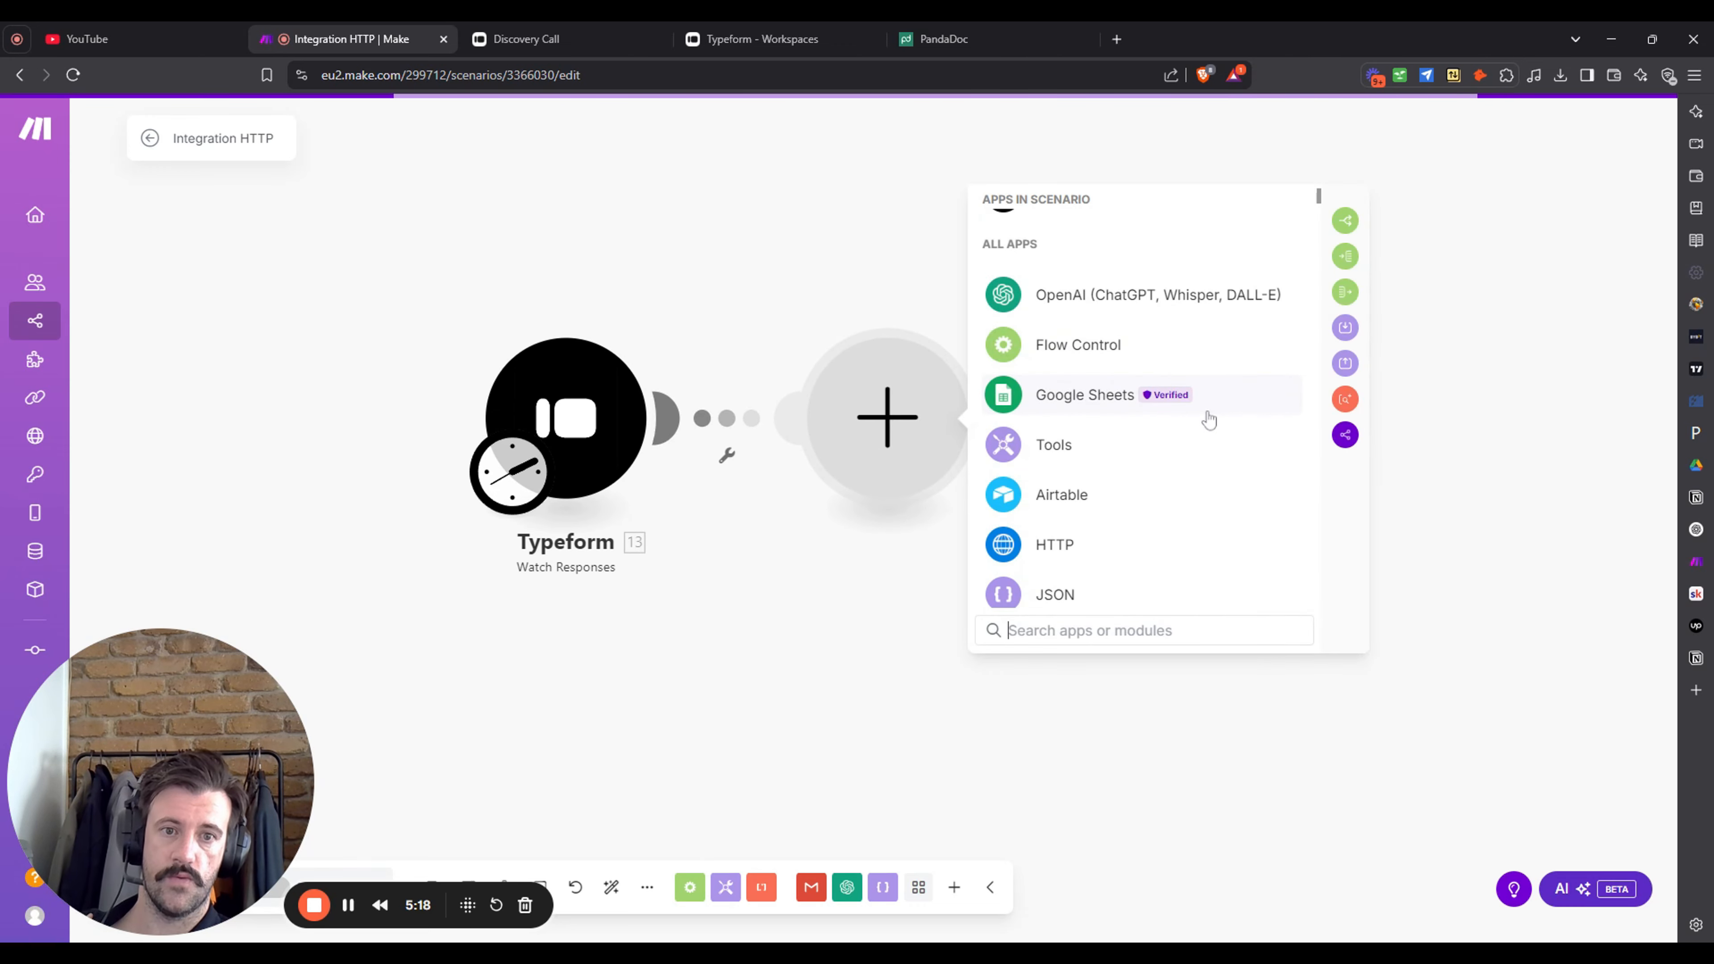
type("slee")
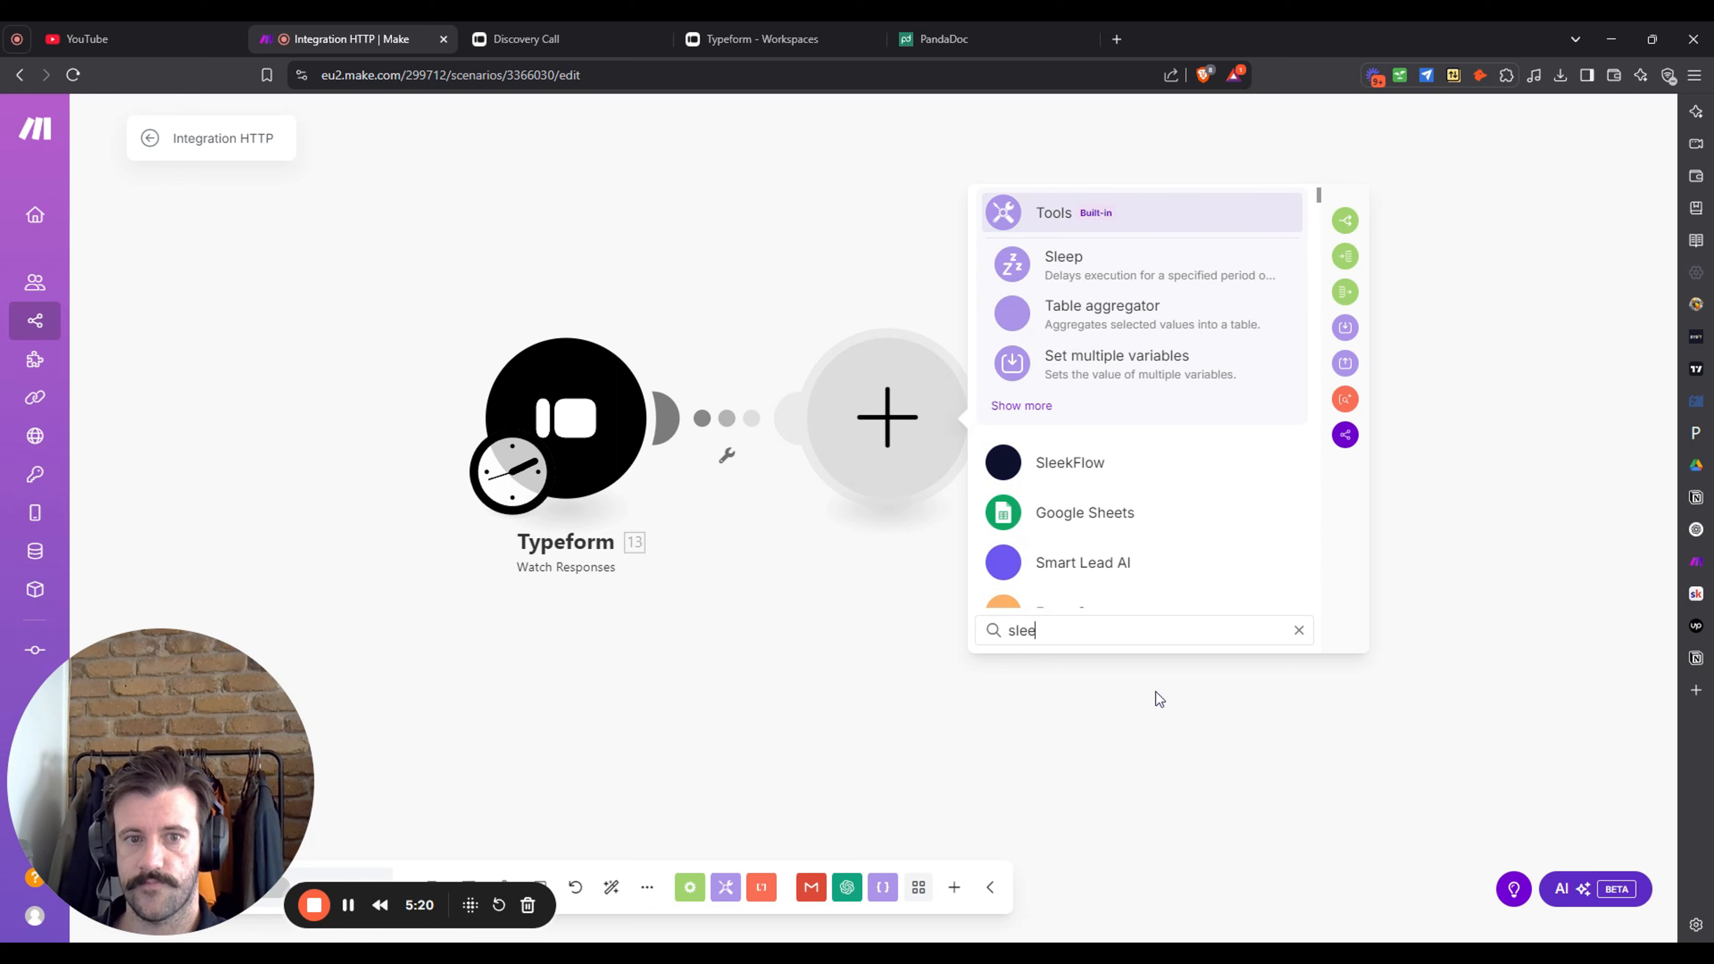
left_click(1113, 268)
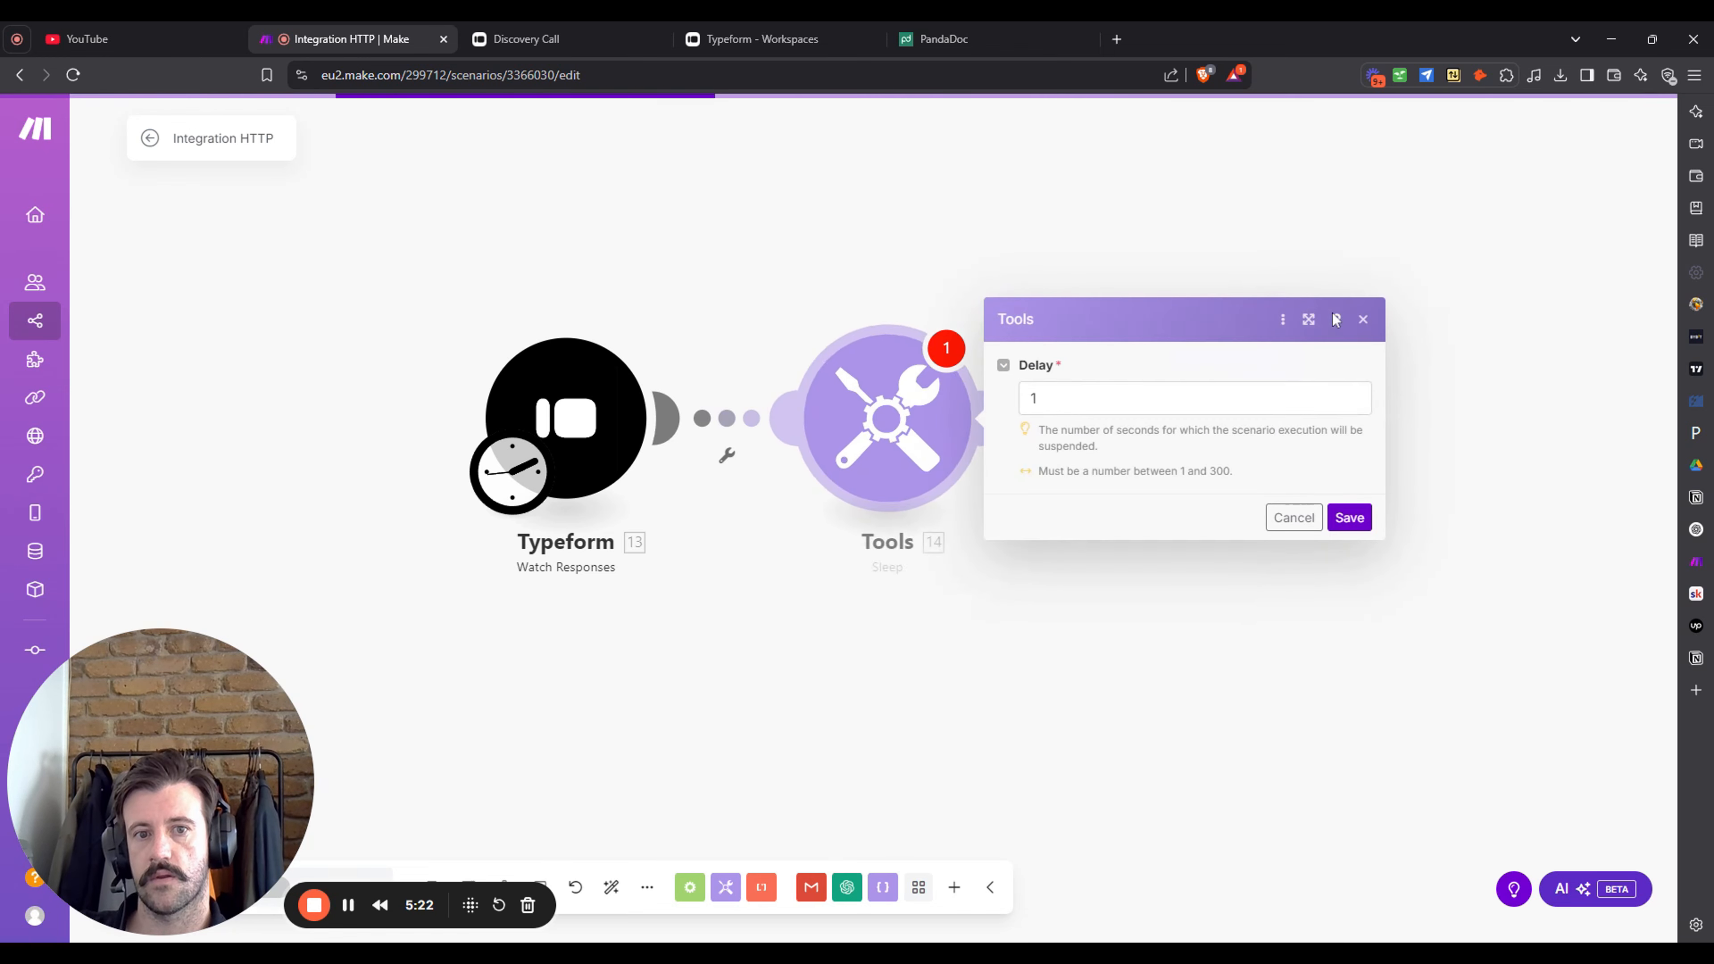
left_click(1113, 398)
key("BackSpace")
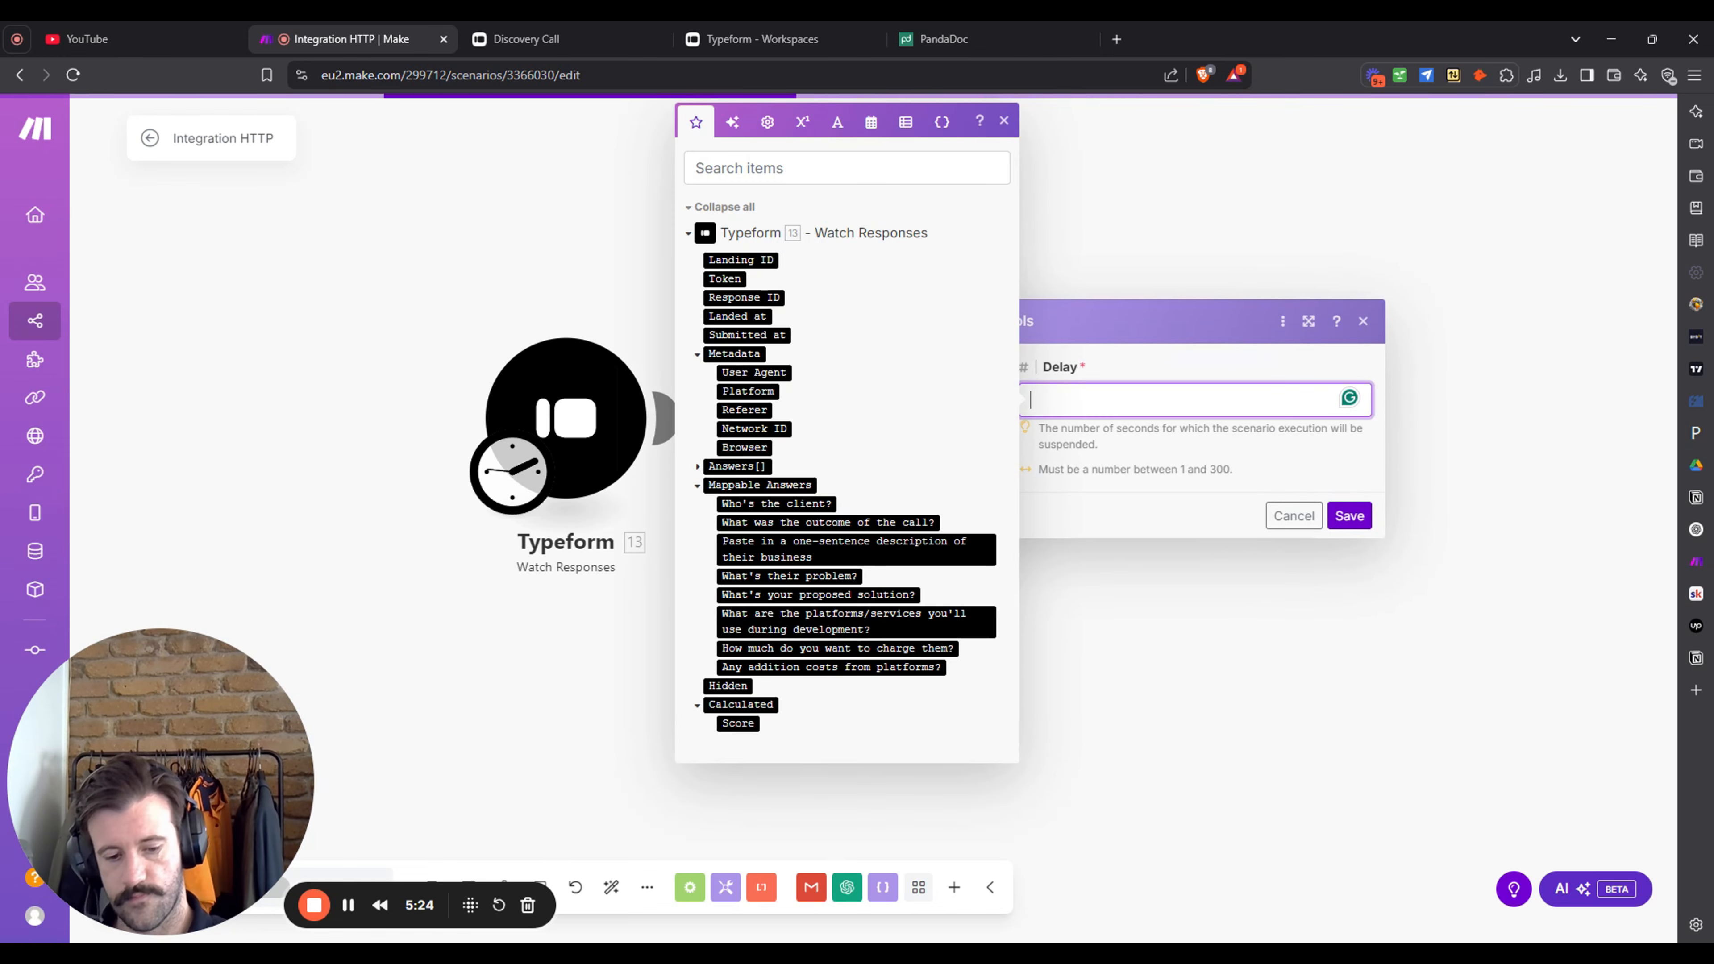
type("3")
left_click(1349, 516)
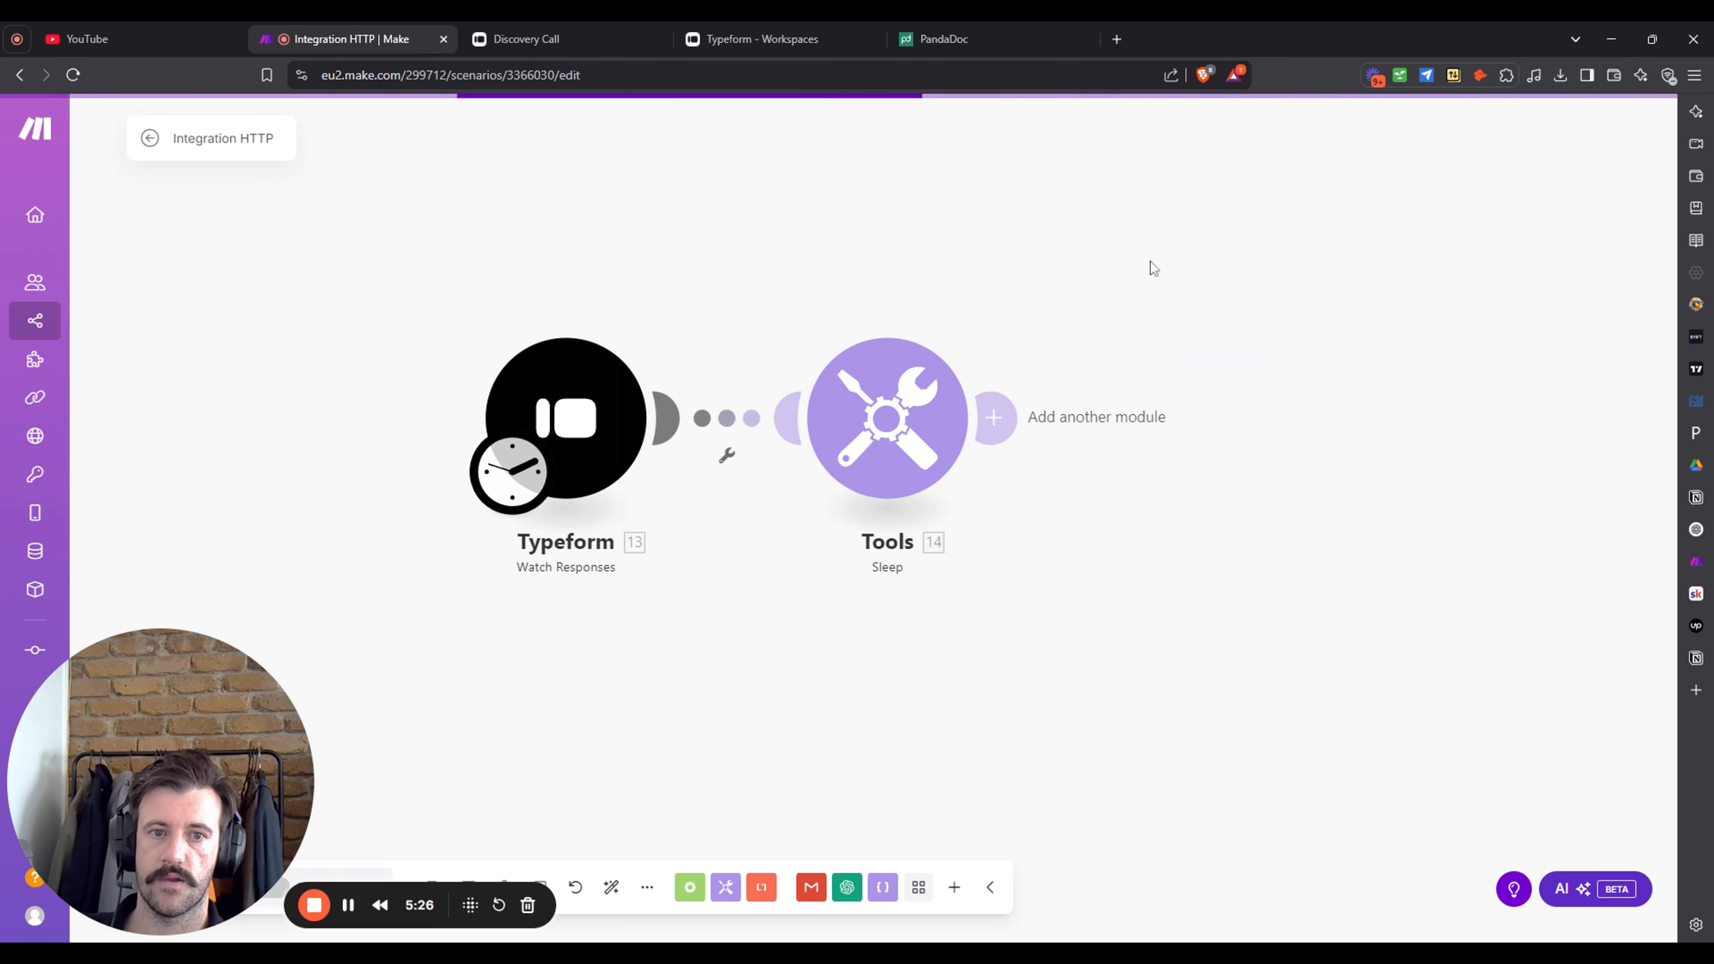
- Add a Typeform List Responses module for the Discovery Call form, then check the Typeform workspace
left_click(996, 416)
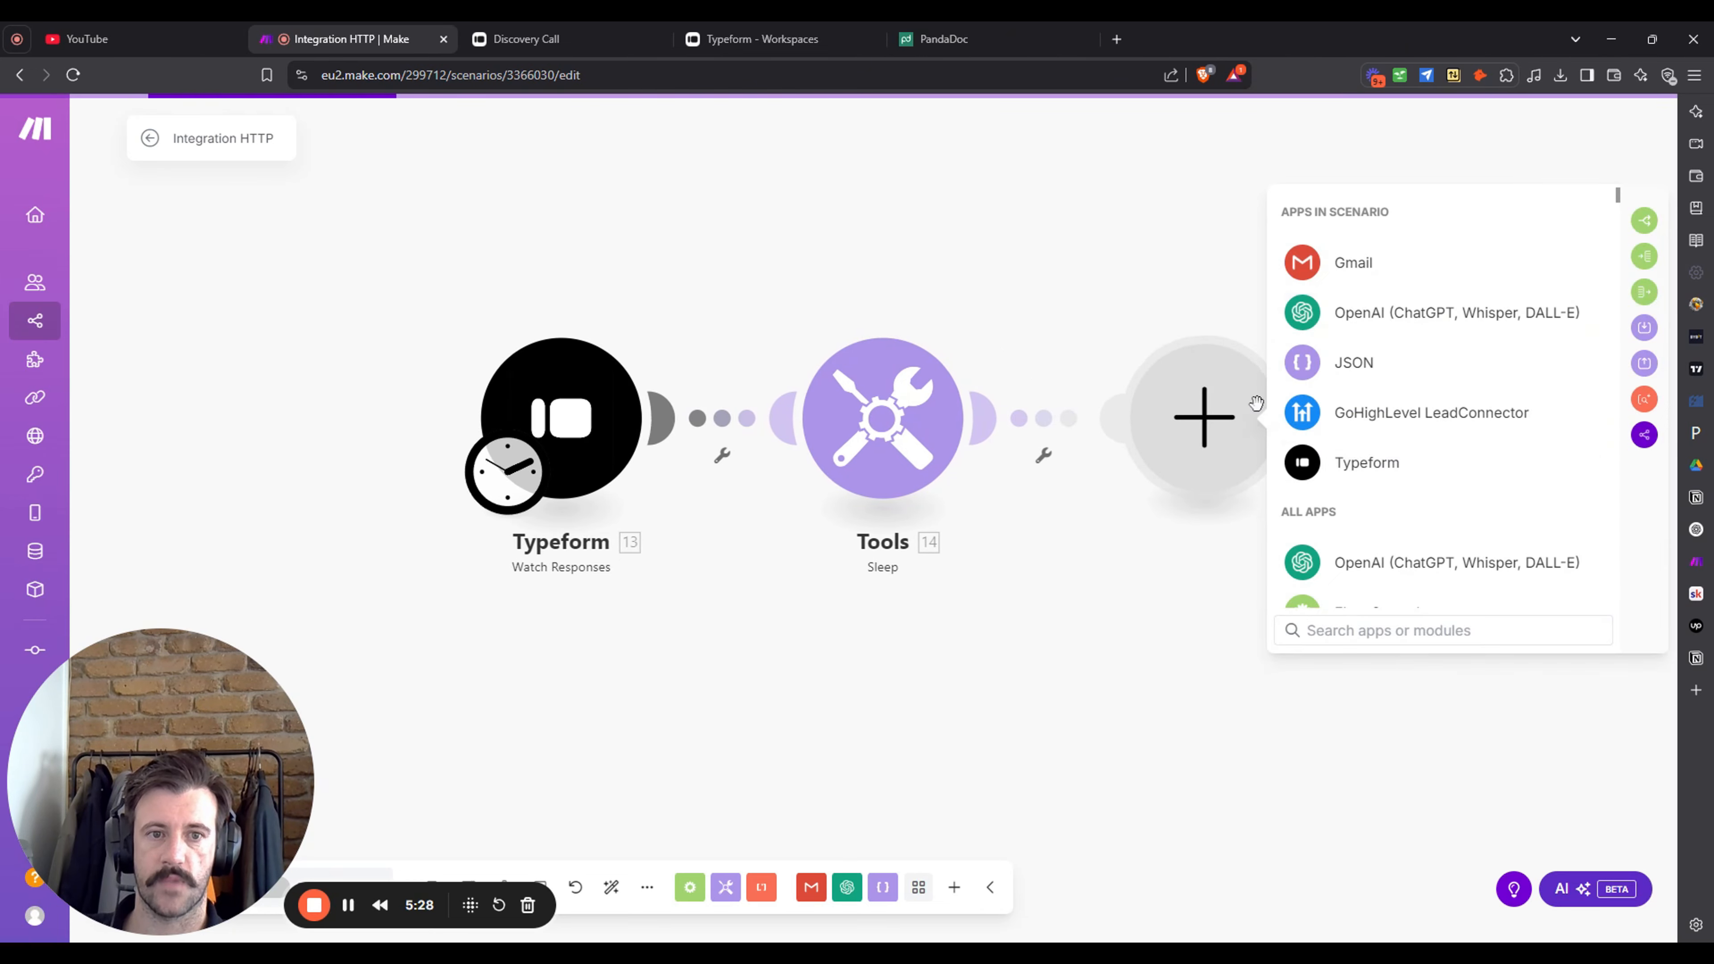
left_click(1384, 462)
left_click(1446, 419)
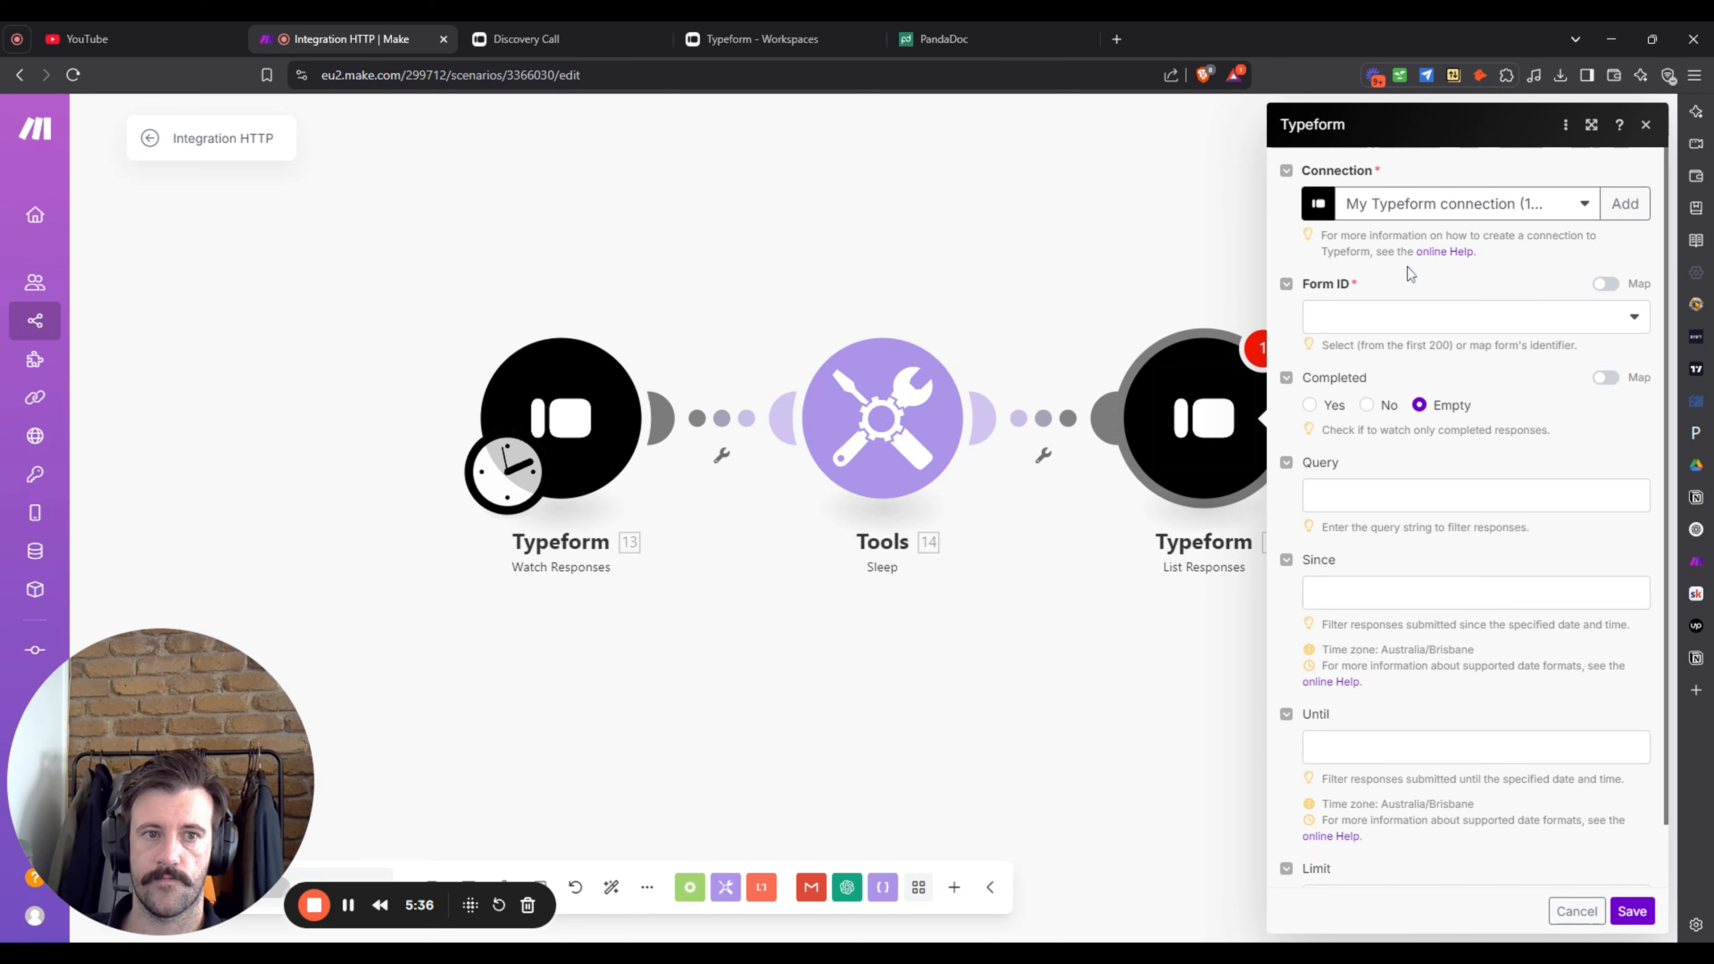
left_click(1421, 317)
left_click(1478, 358)
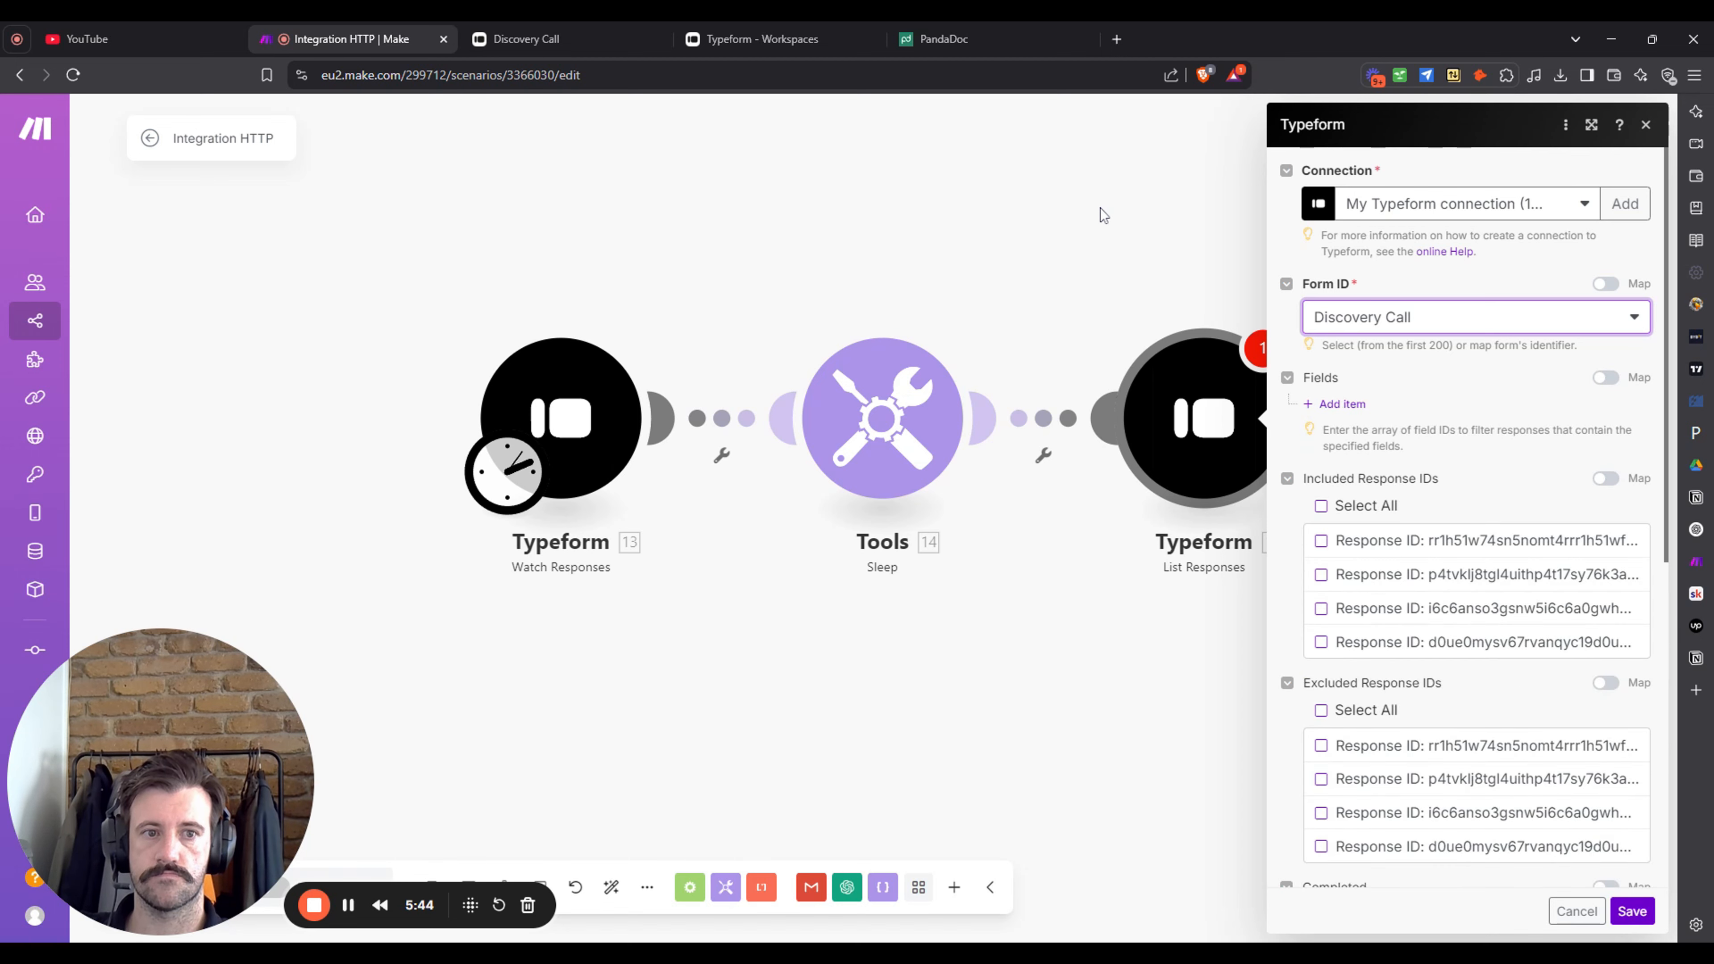
scroll(1485, 676, "down", 8)
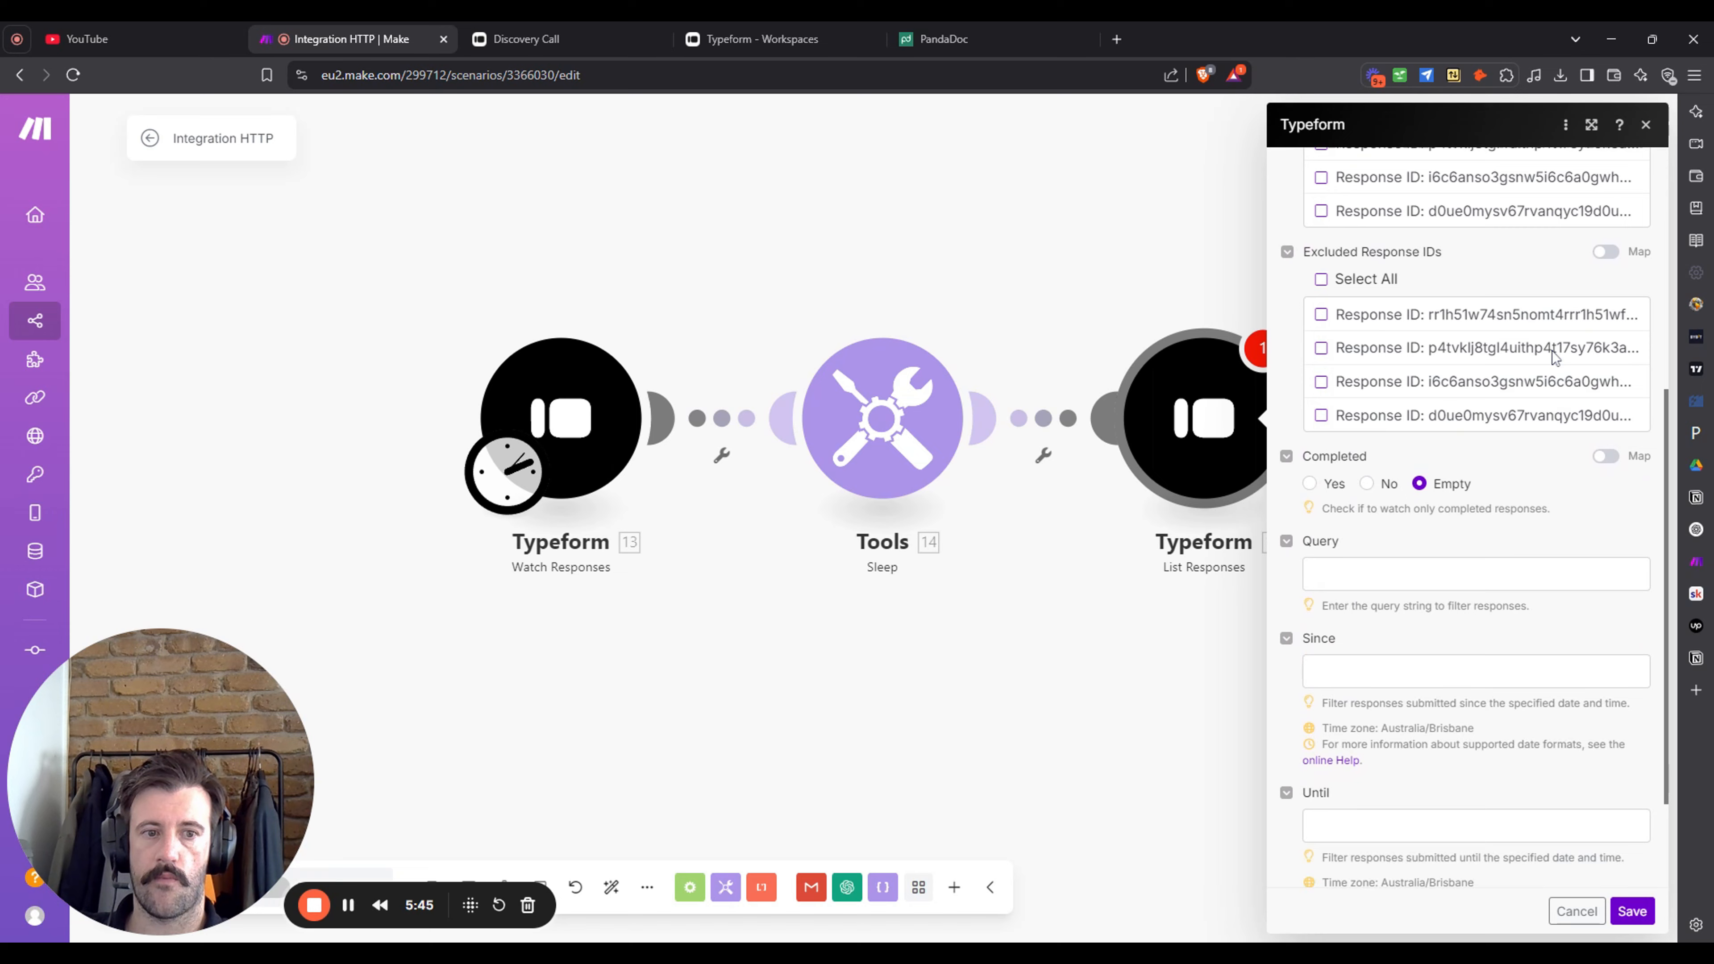
left_click(1635, 913)
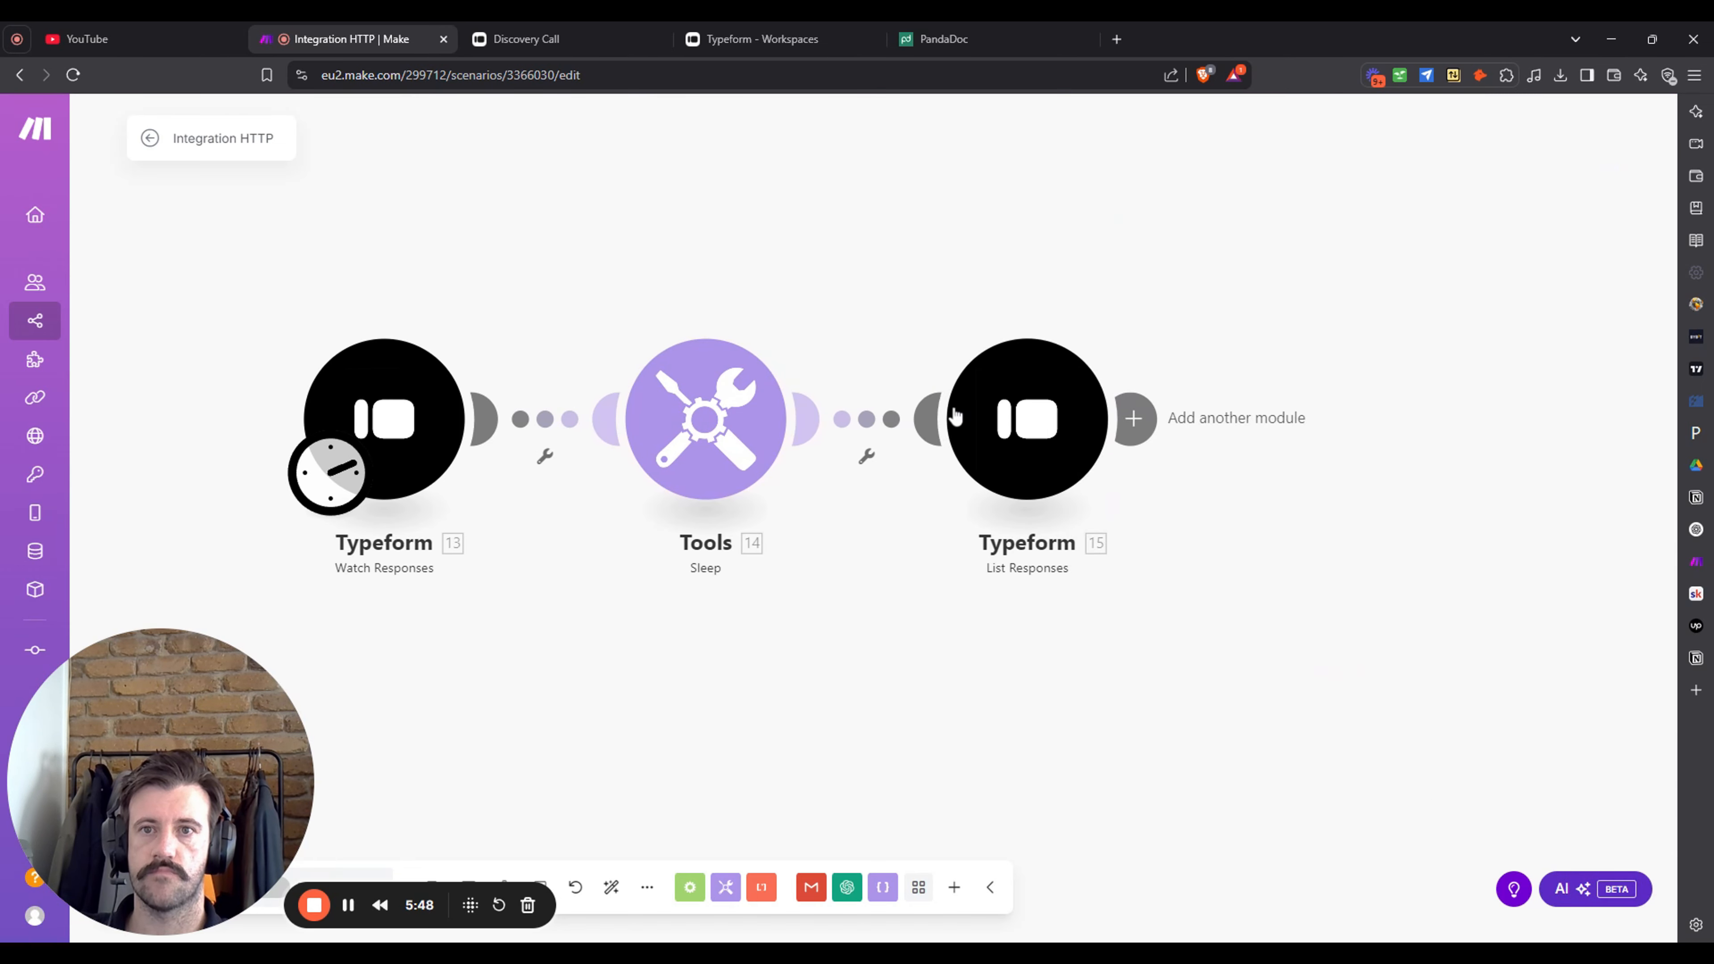
left_click(762, 39)
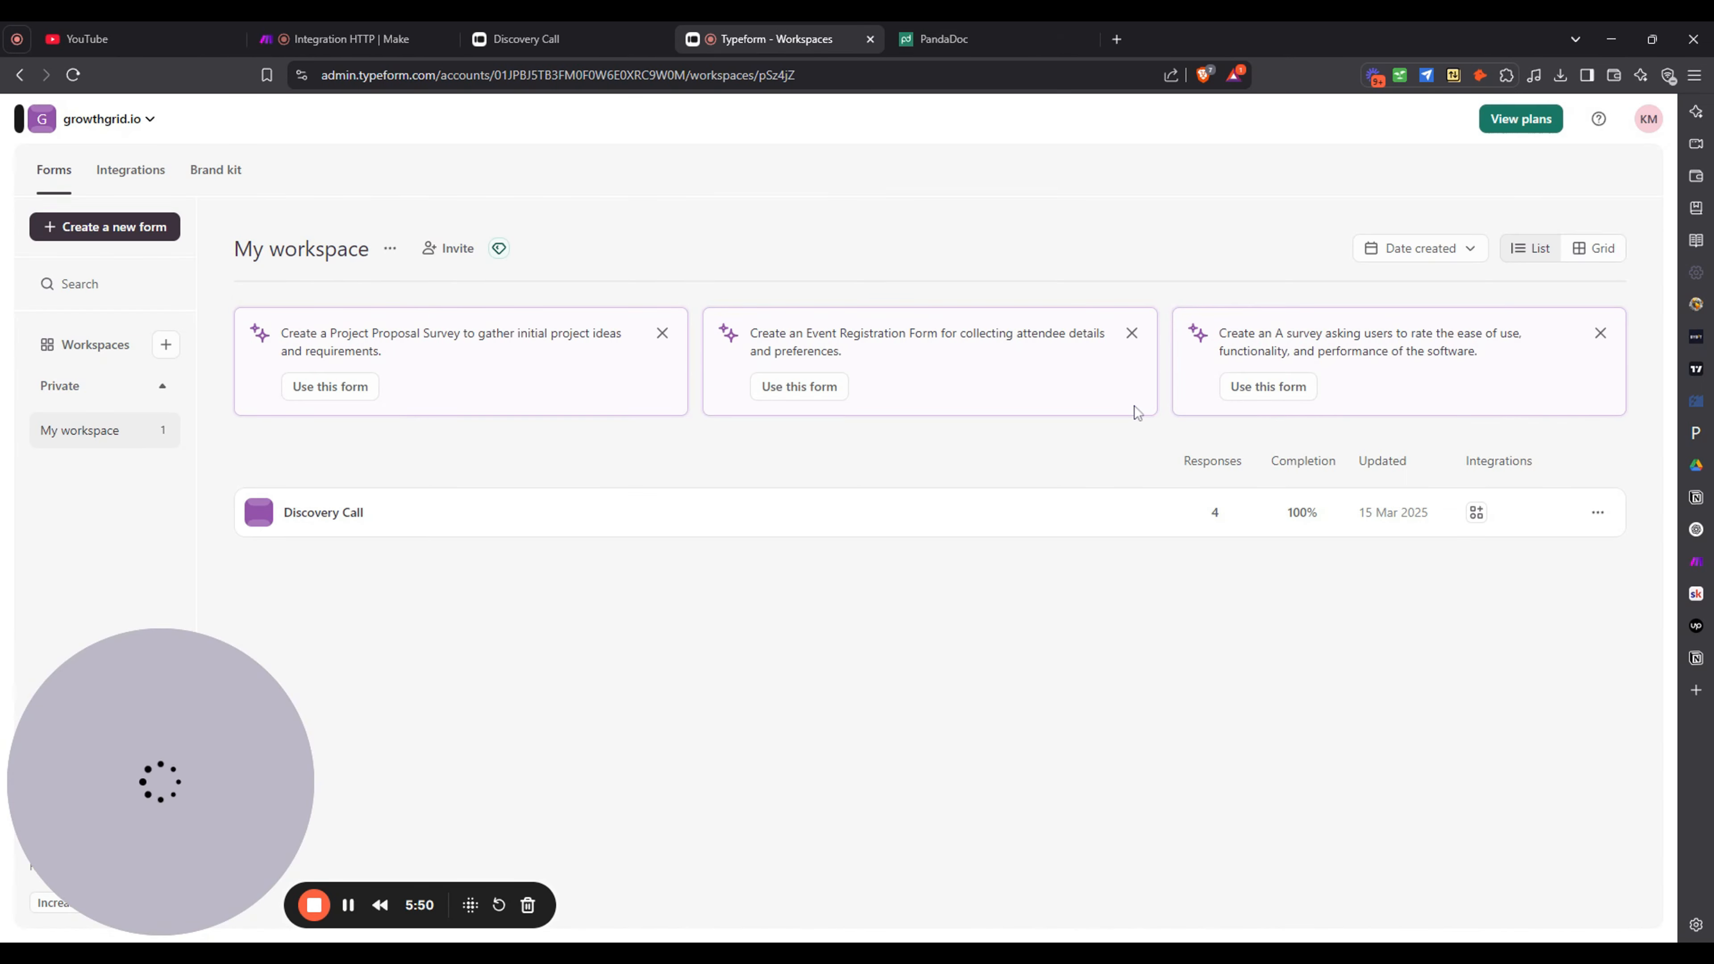
left_click(135, 226)
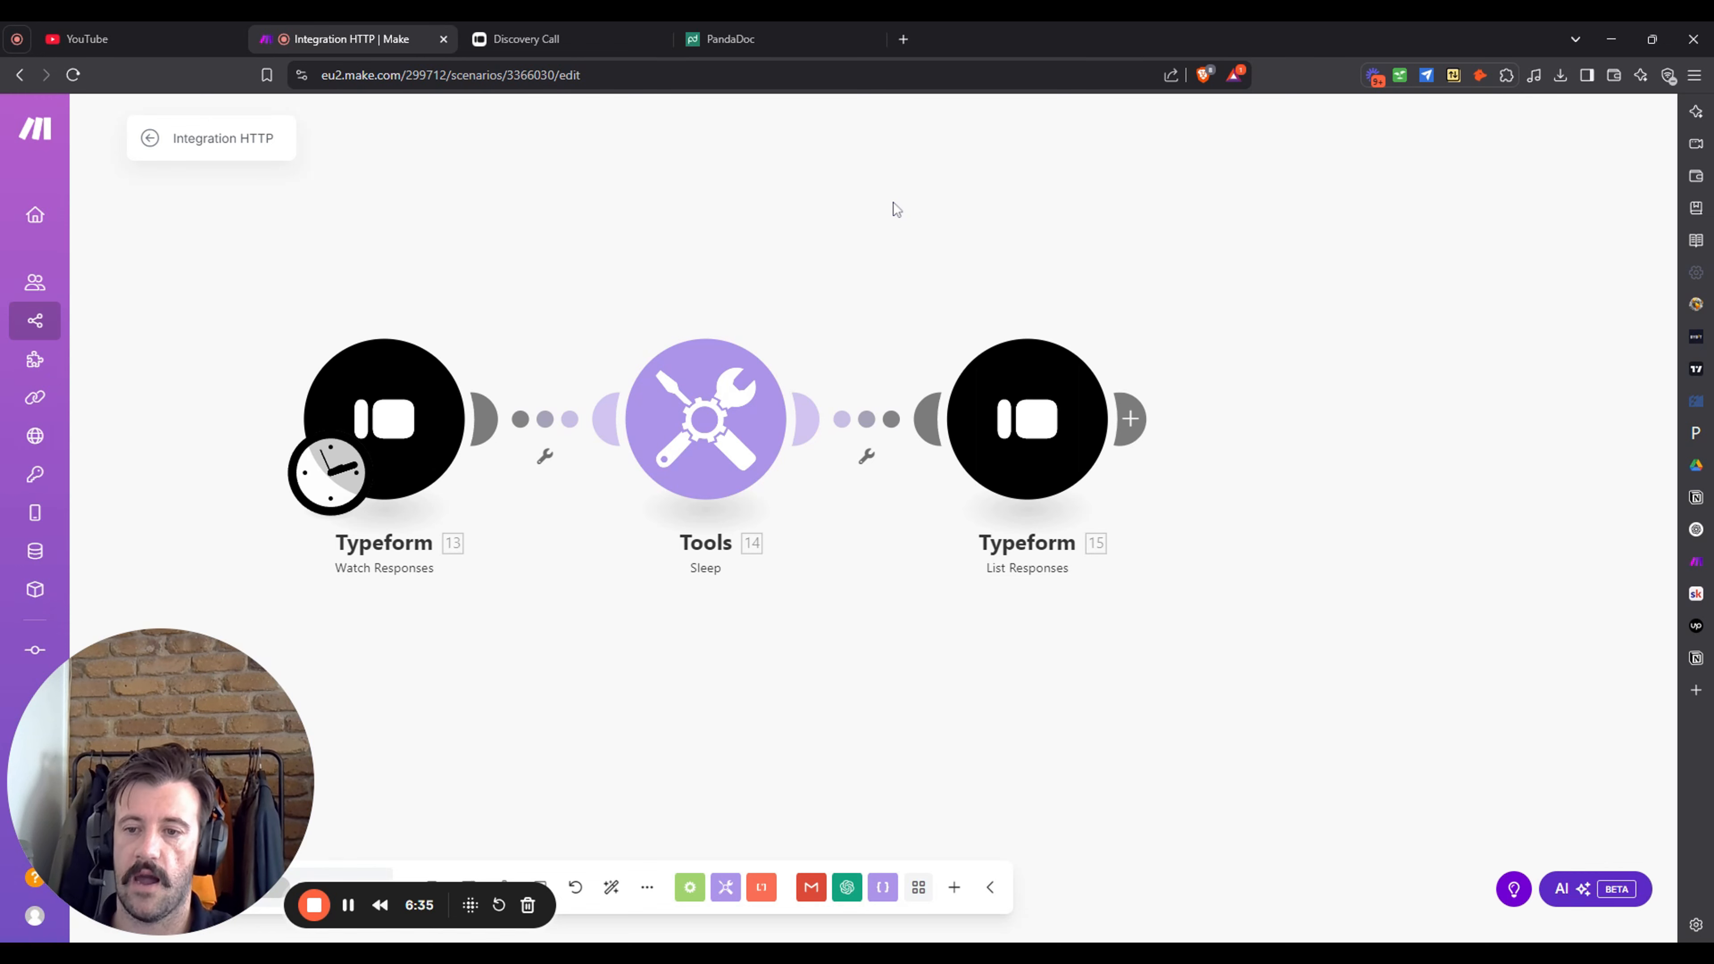
- Centre the three scenario modules on the canvas and switch to the live Discovery Call form
left_click_drag(1163, 215, 1141, 217)
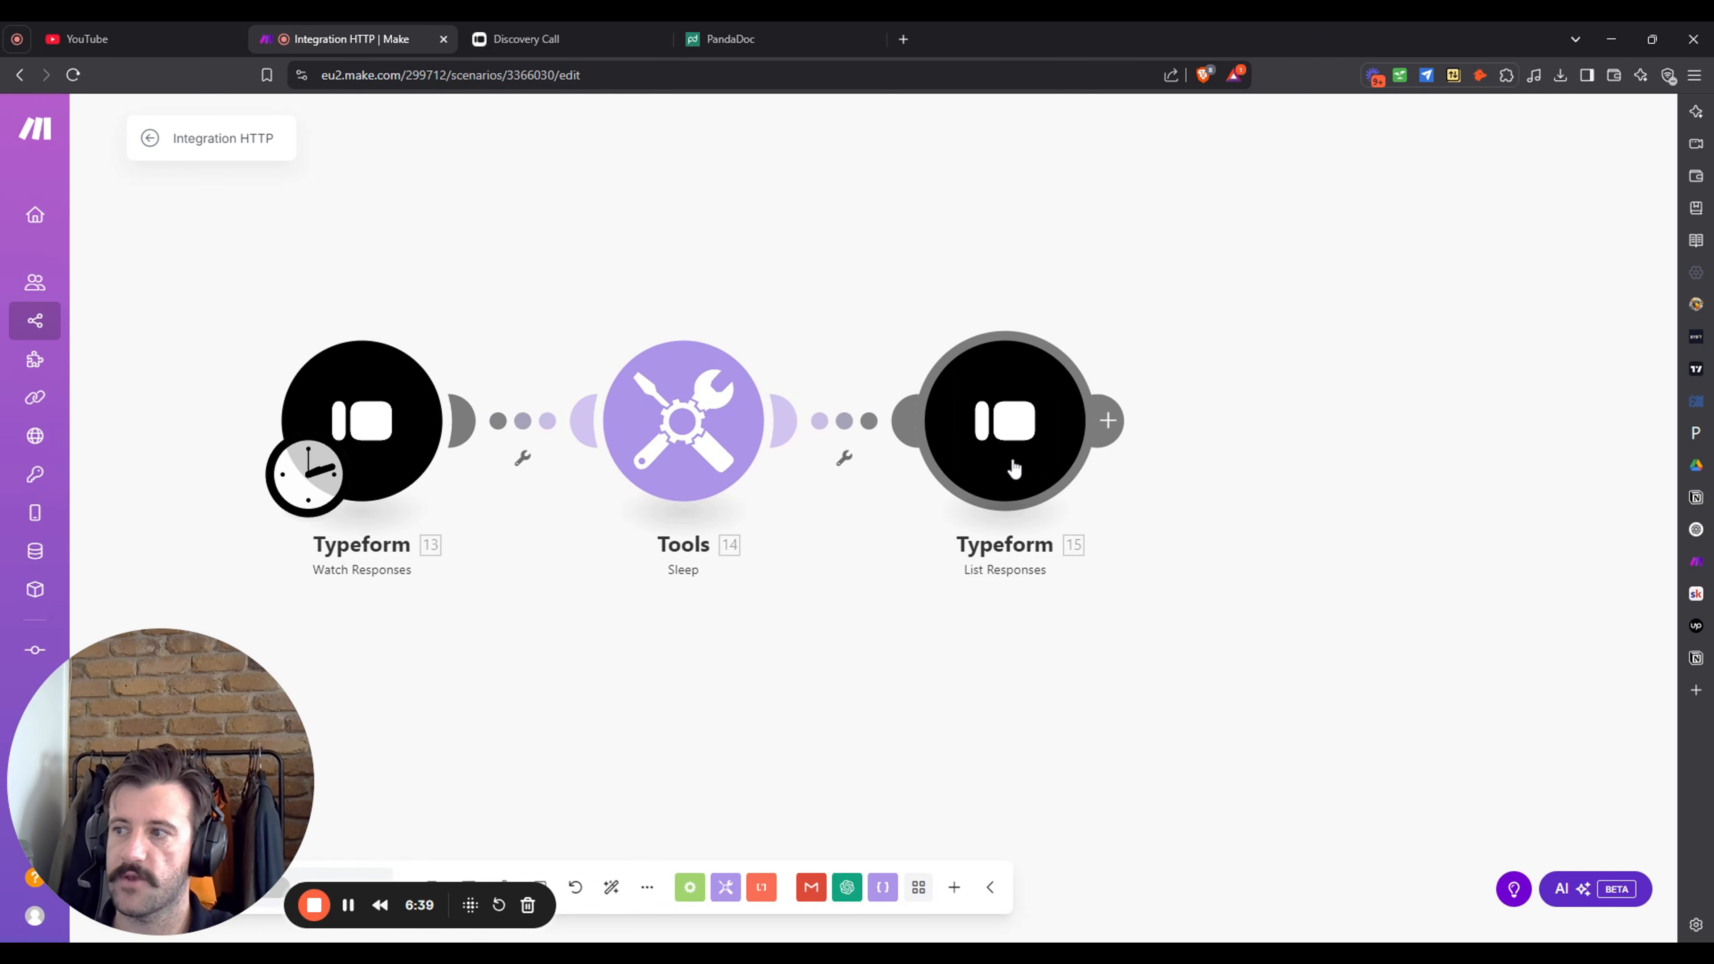
left_click_drag(729, 236, 786, 241)
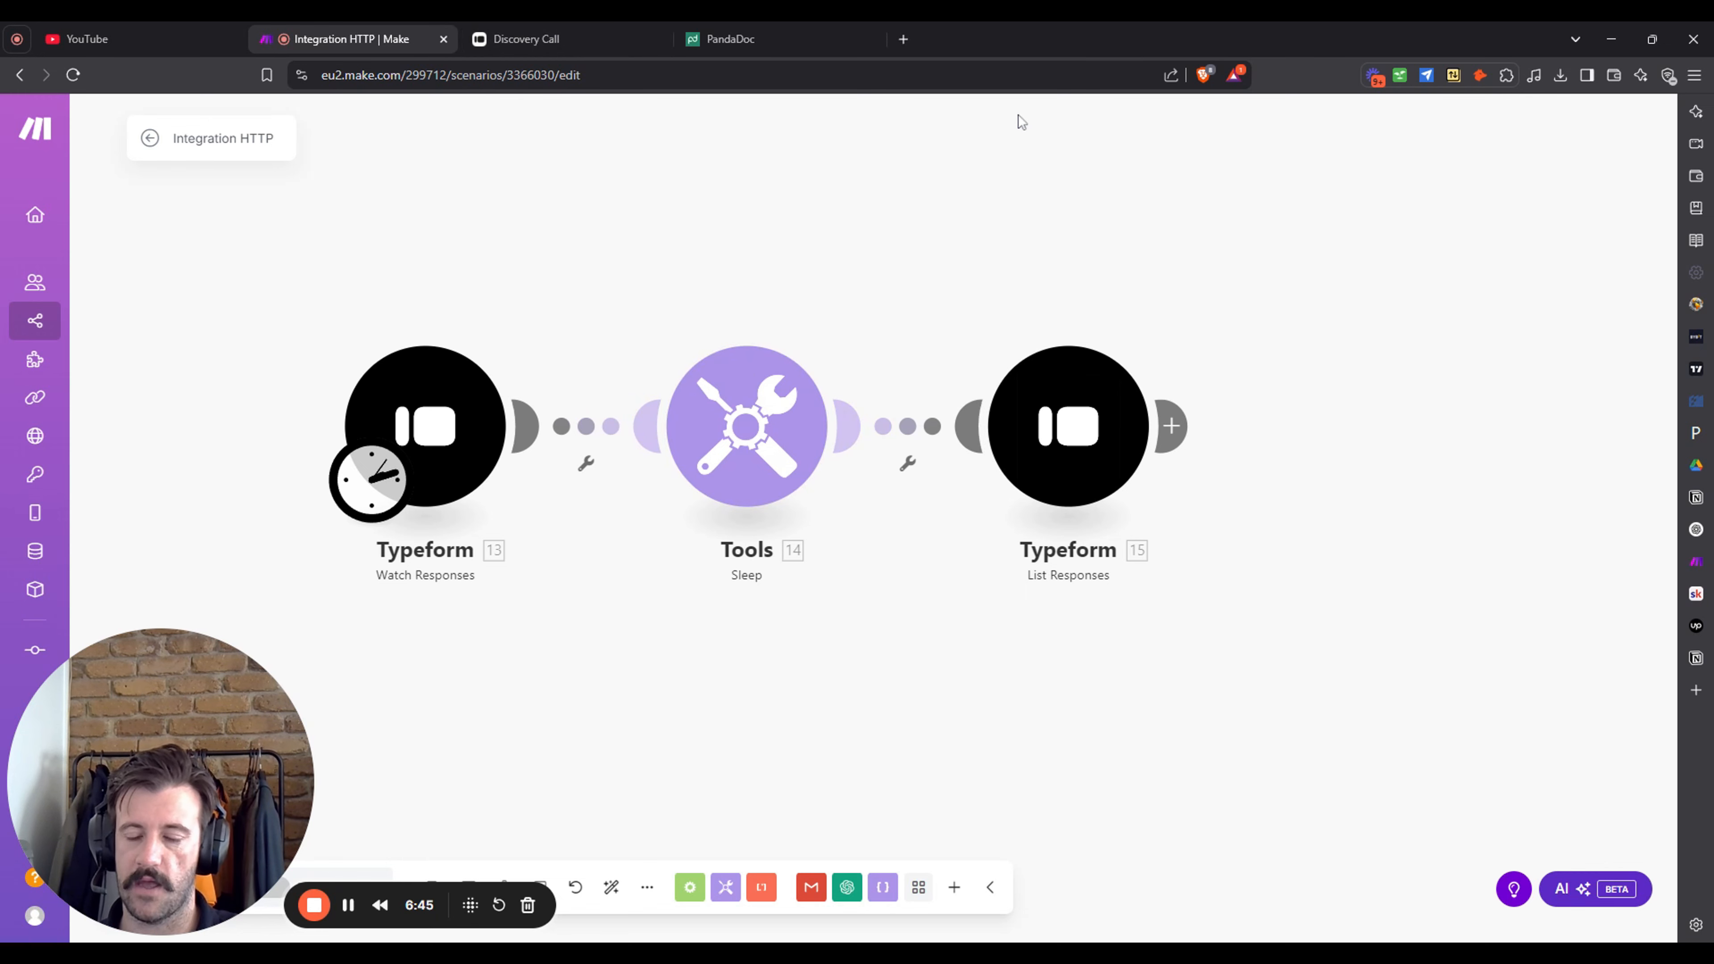
left_click(515, 34)
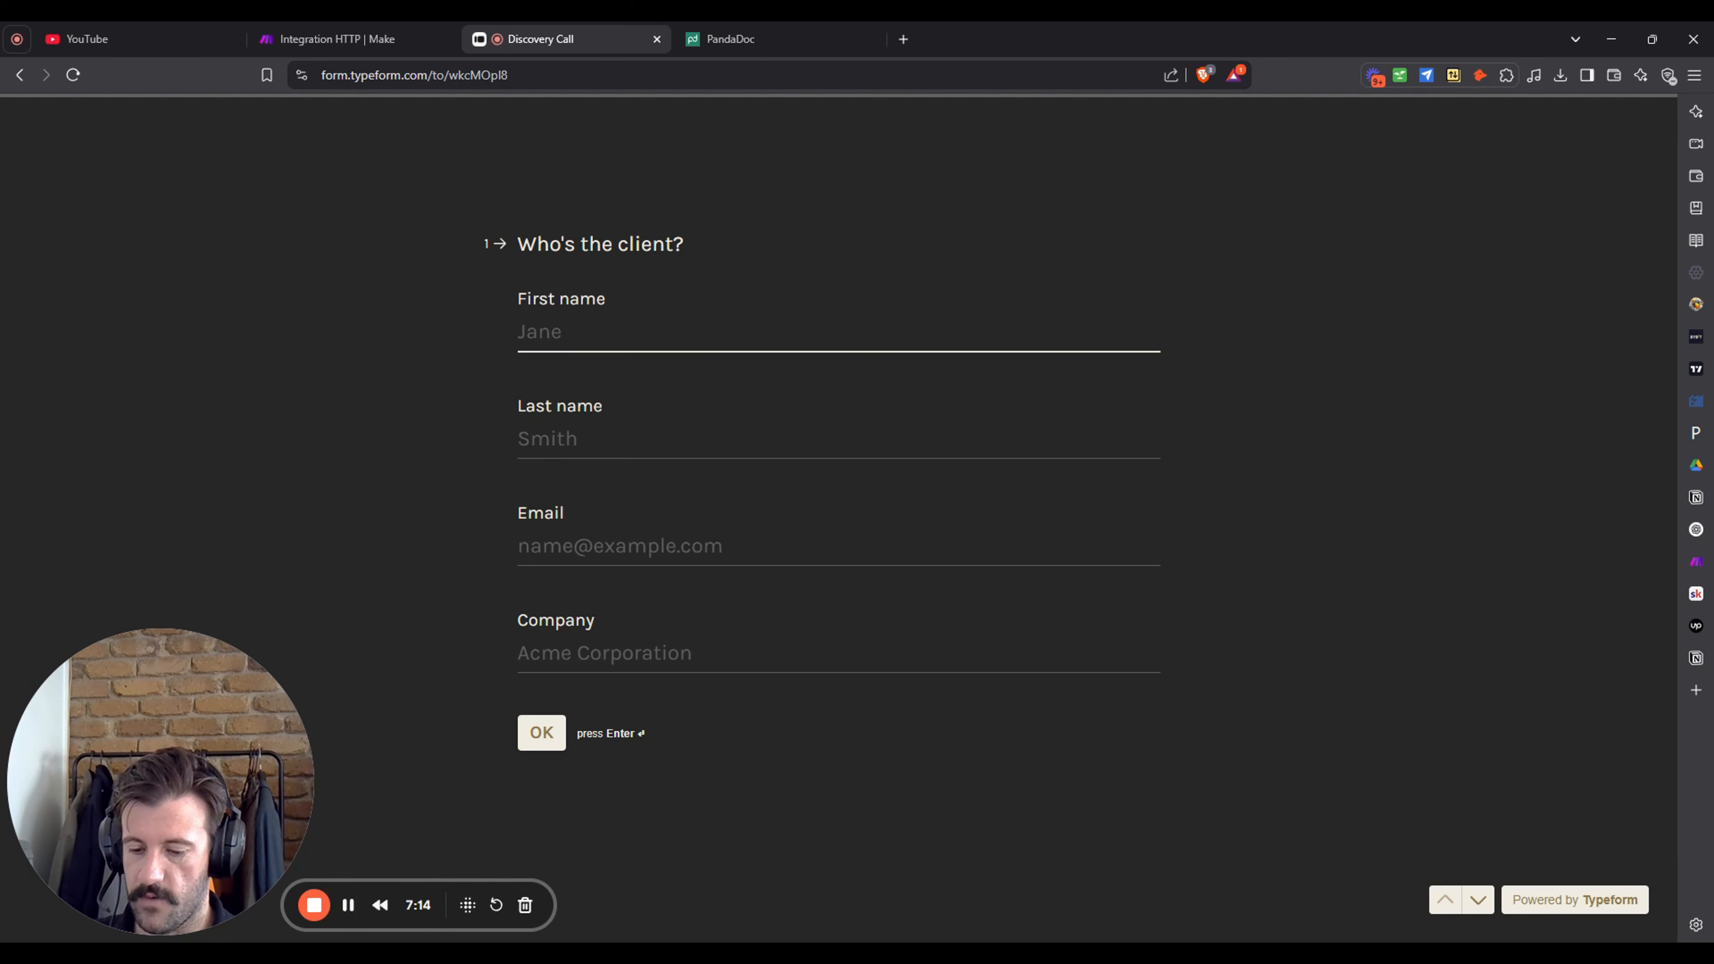
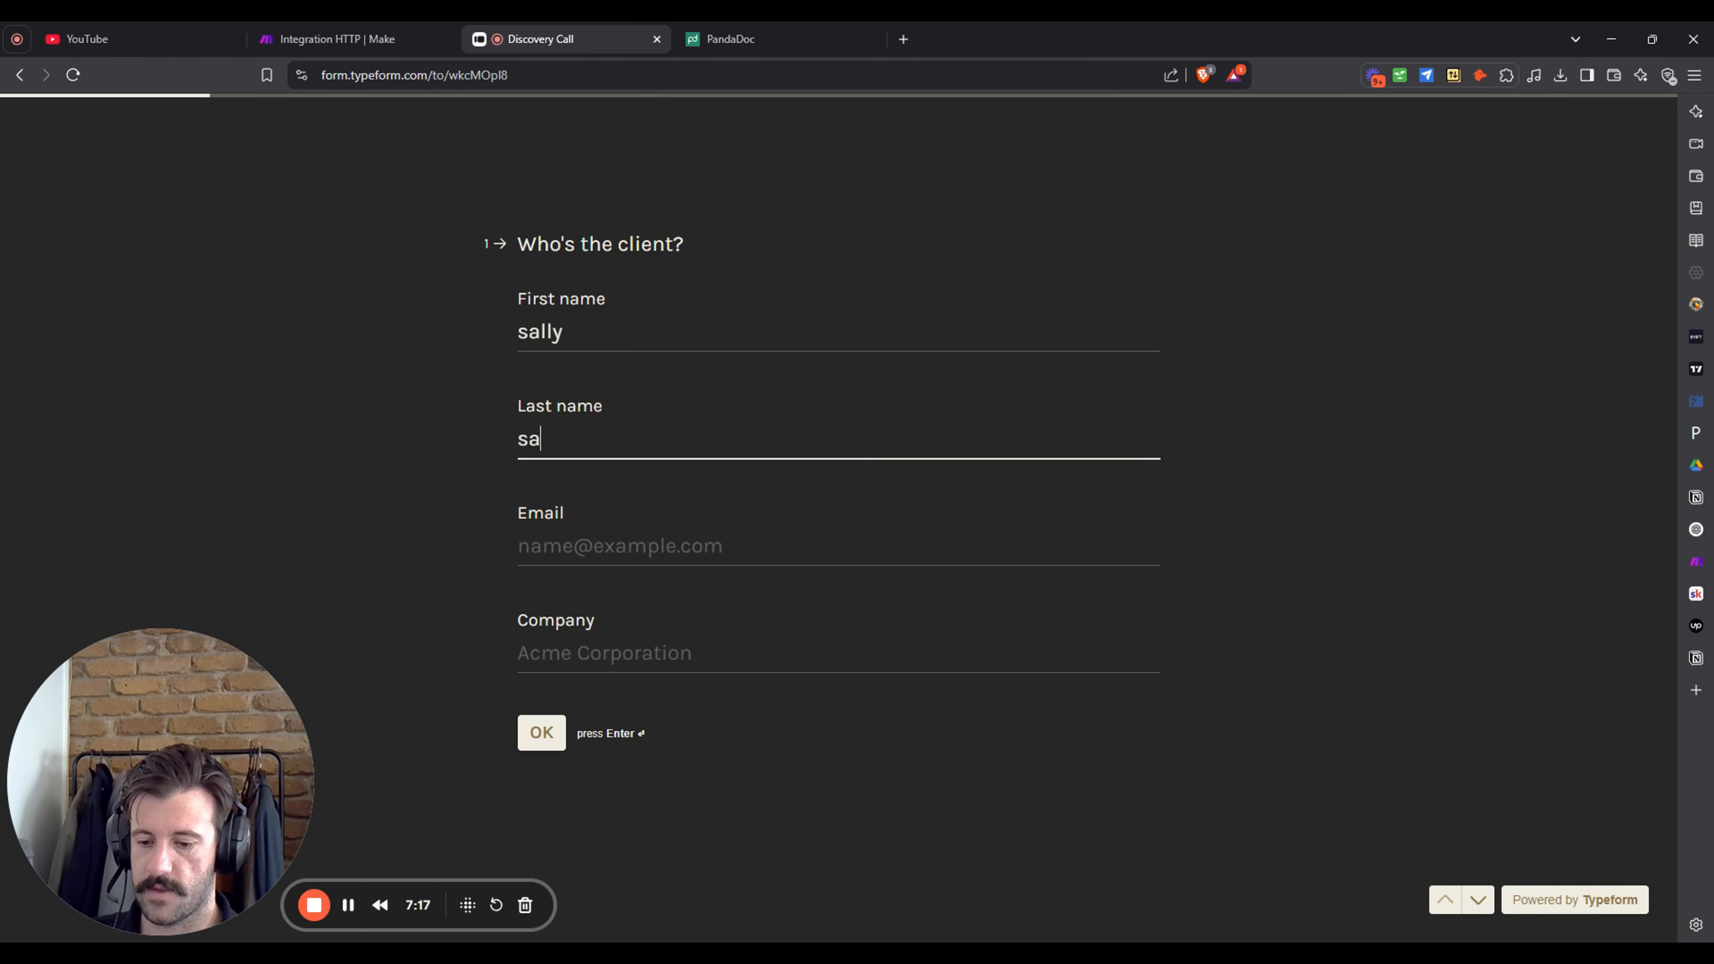
- Enter the client's name and autofilled email, with company Palms Marketing, and continue
left_click(696, 541)
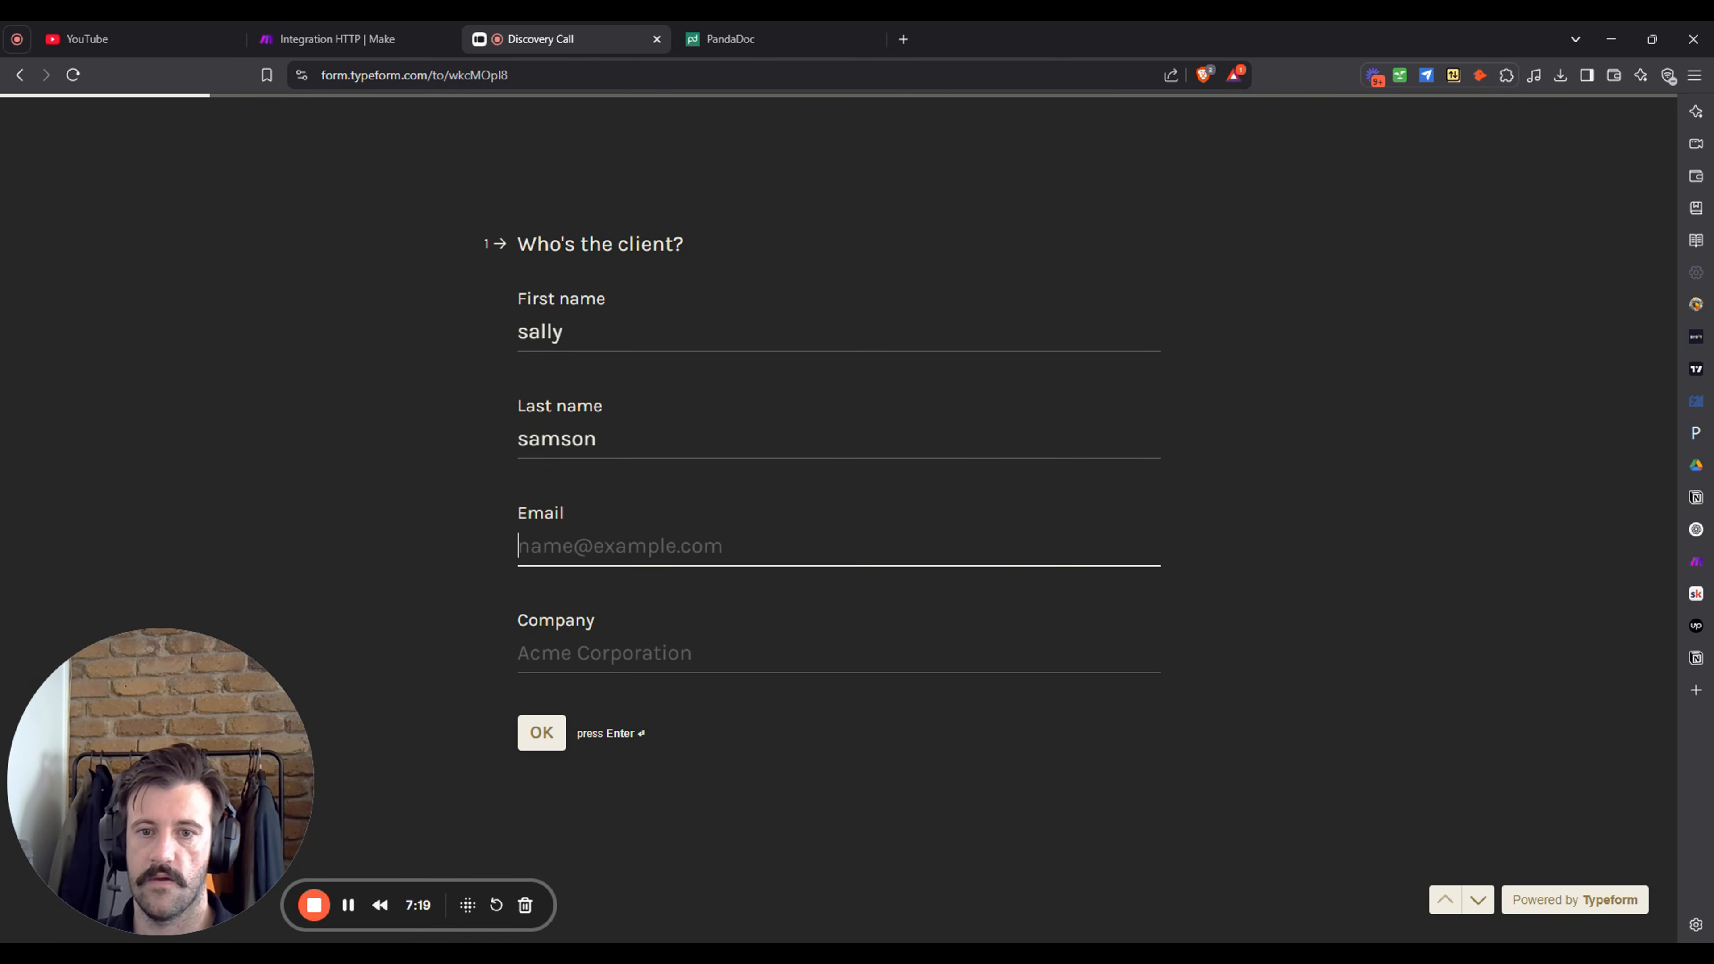
left_click(695, 594)
left_click(695, 655)
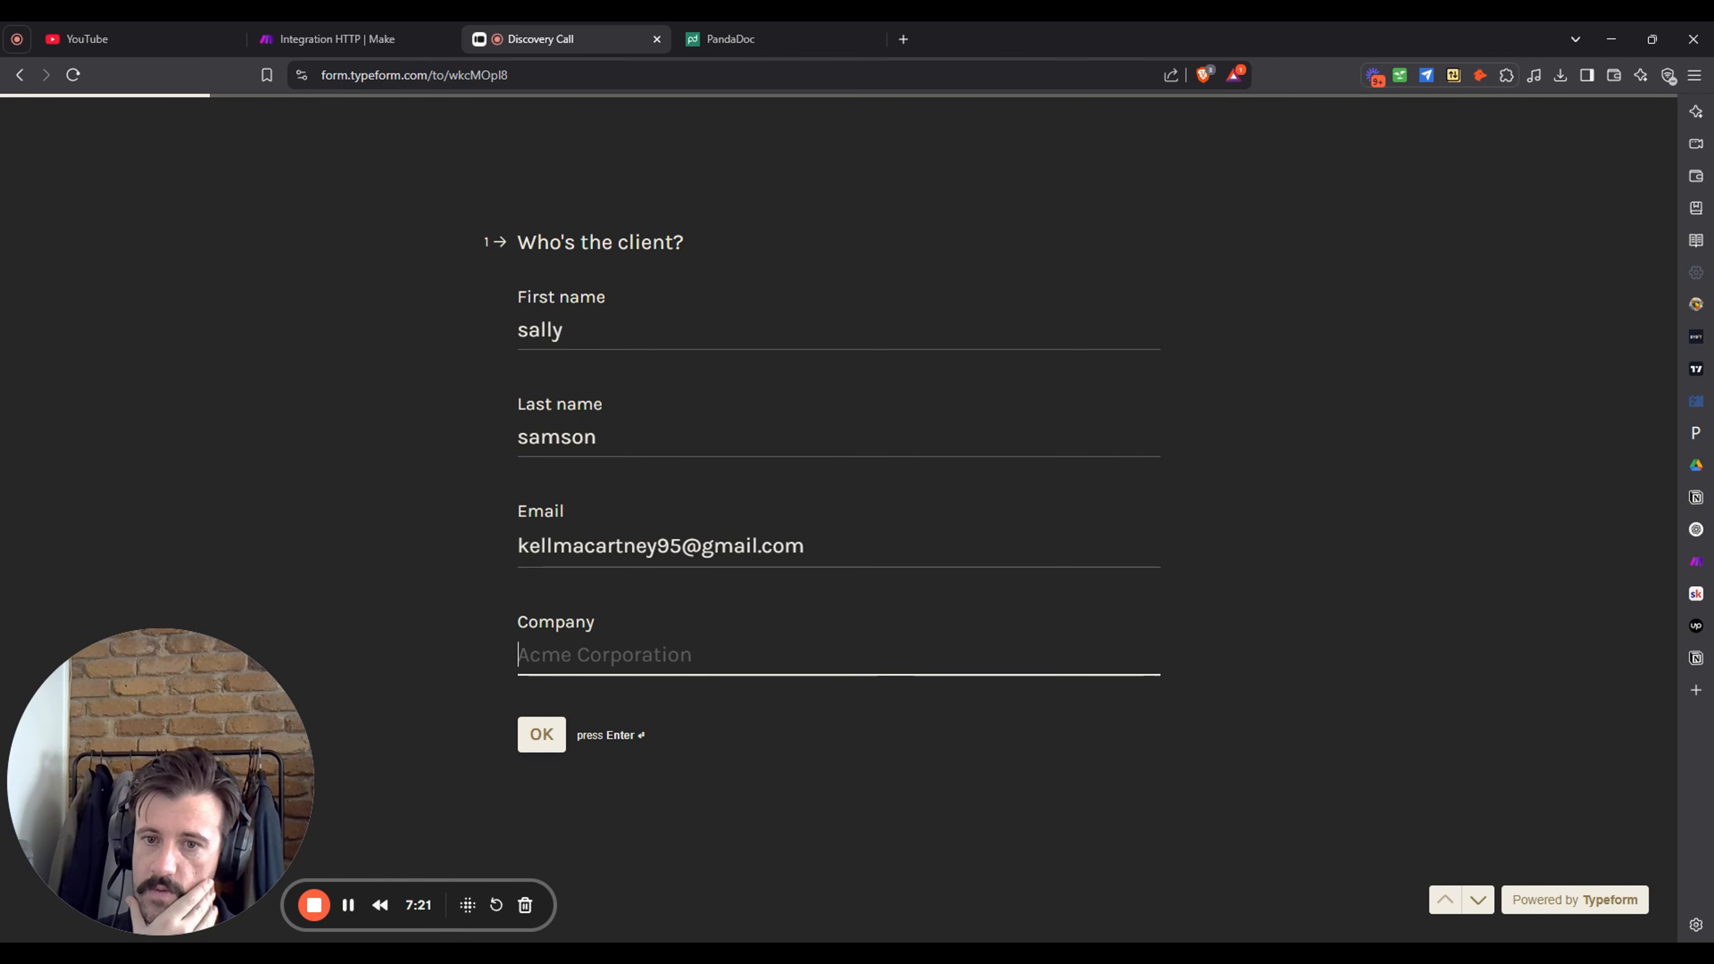
left_click(753, 746)
left_click(543, 738)
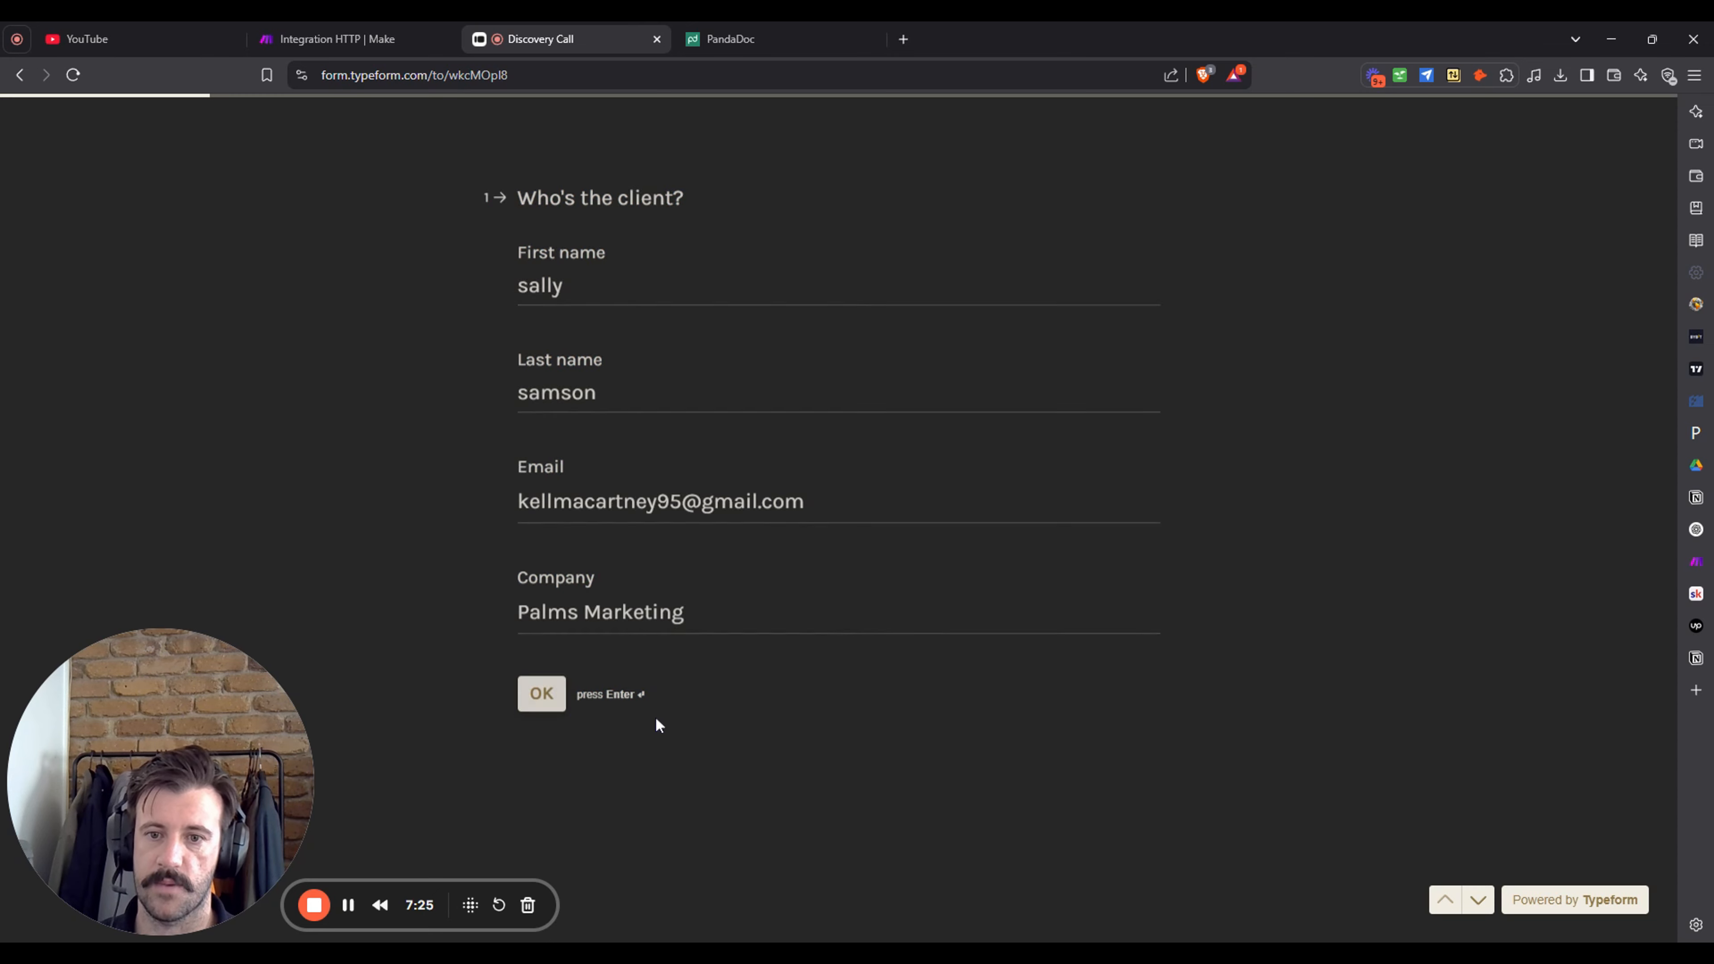
- Choose Send Proposal as the call outcome and continue to question 3
left_click(675, 452)
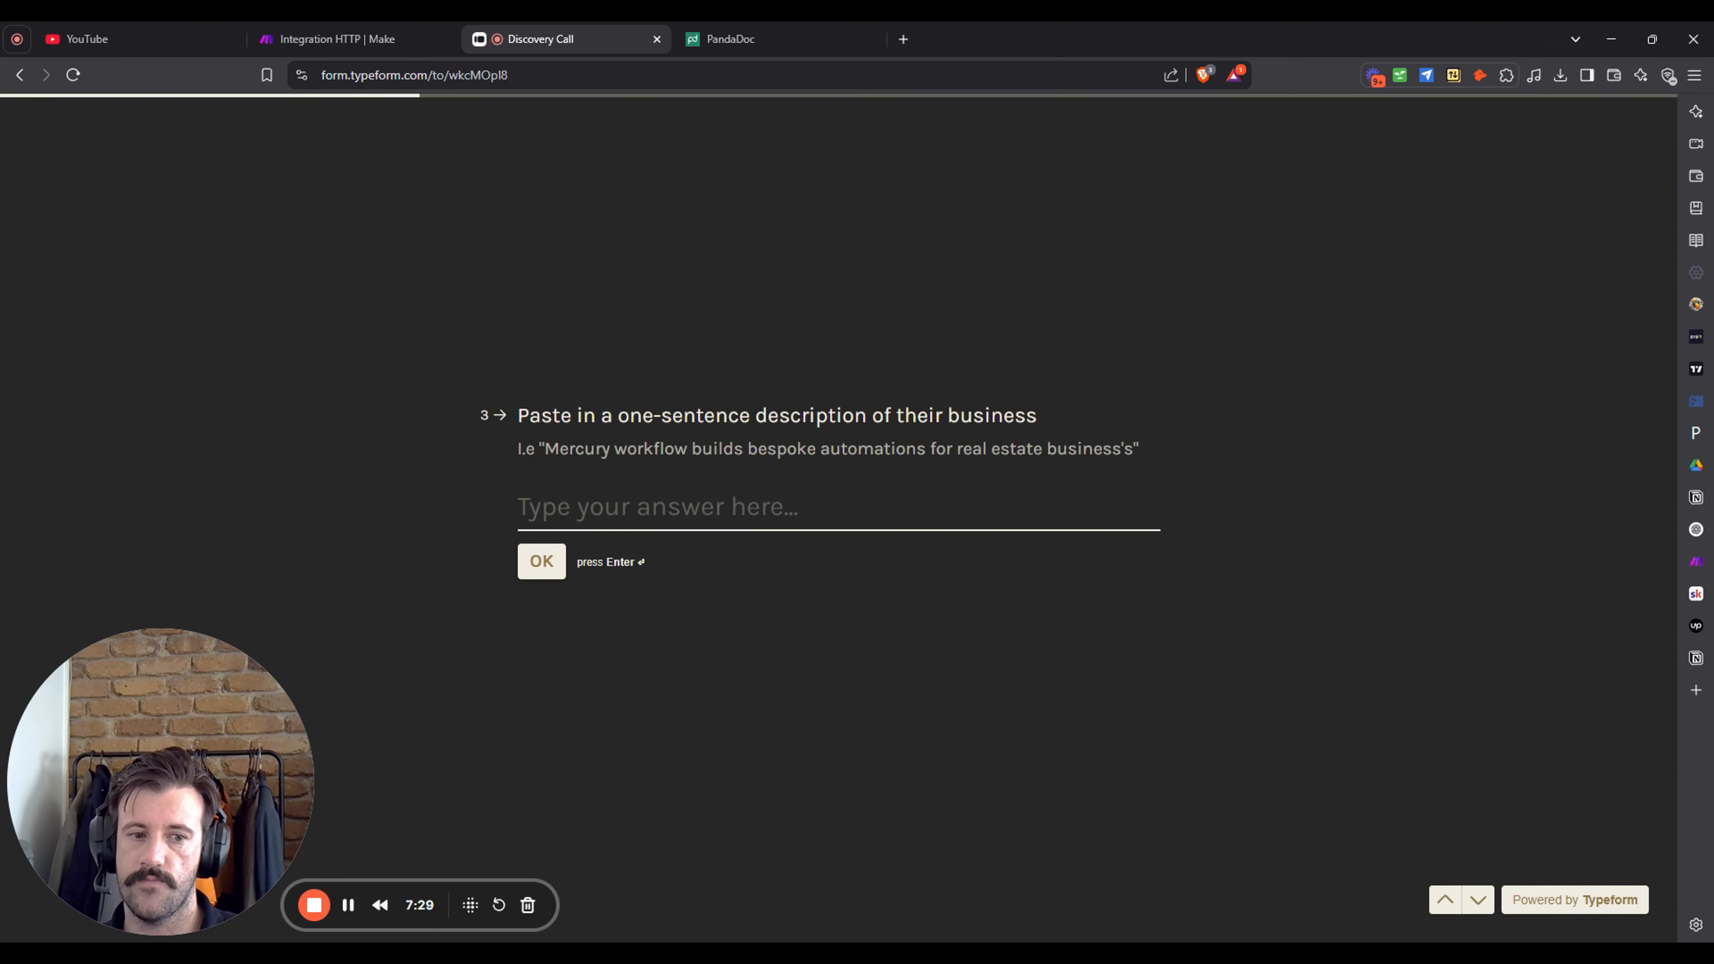
left_click(1445, 899)
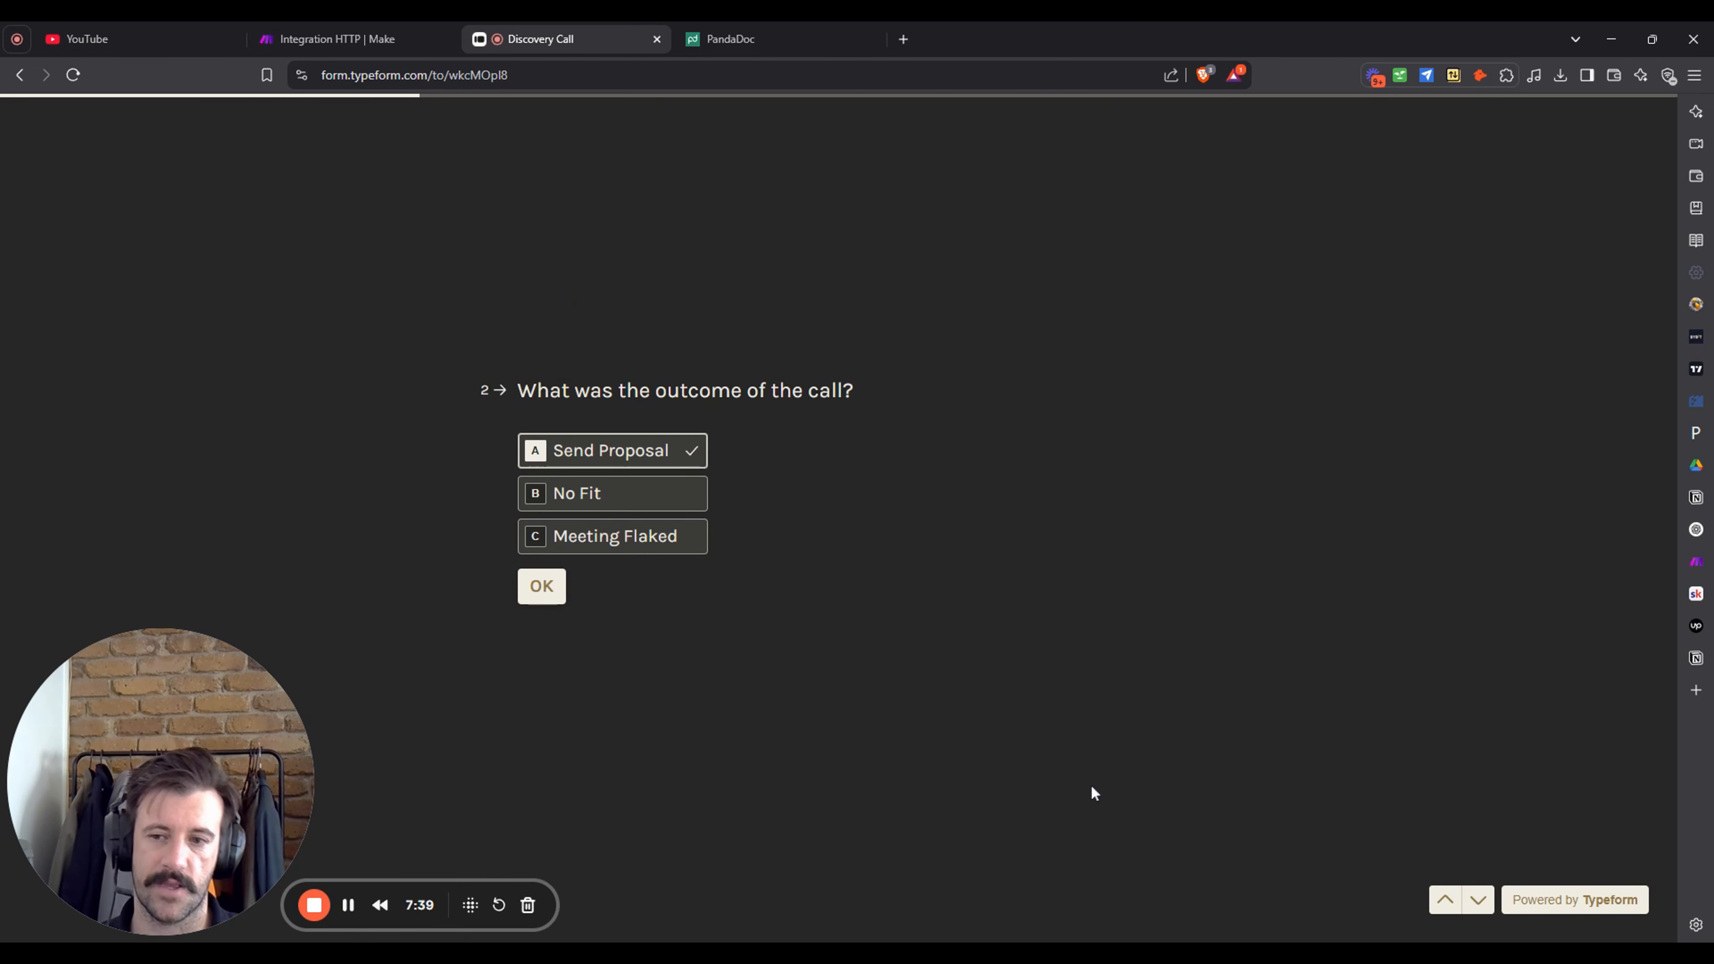
left_click(542, 587)
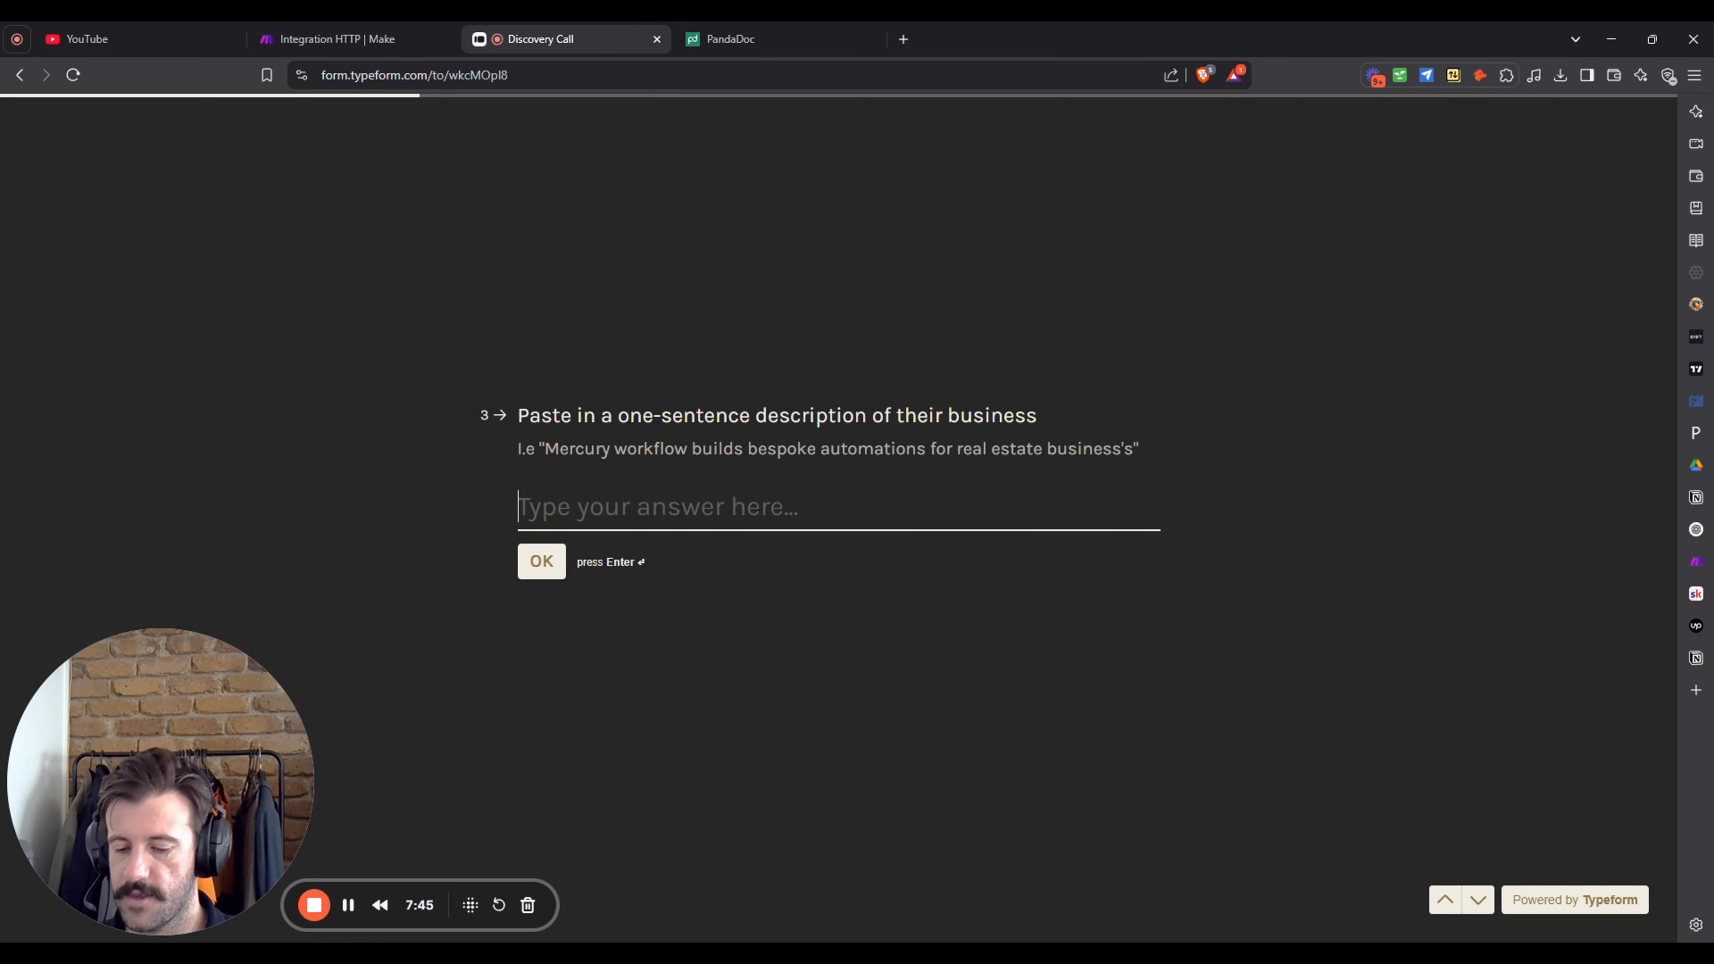
- Describe Palms as providing social media marketing services for landscapes in the greater Brisbane area
type("Palms AM")
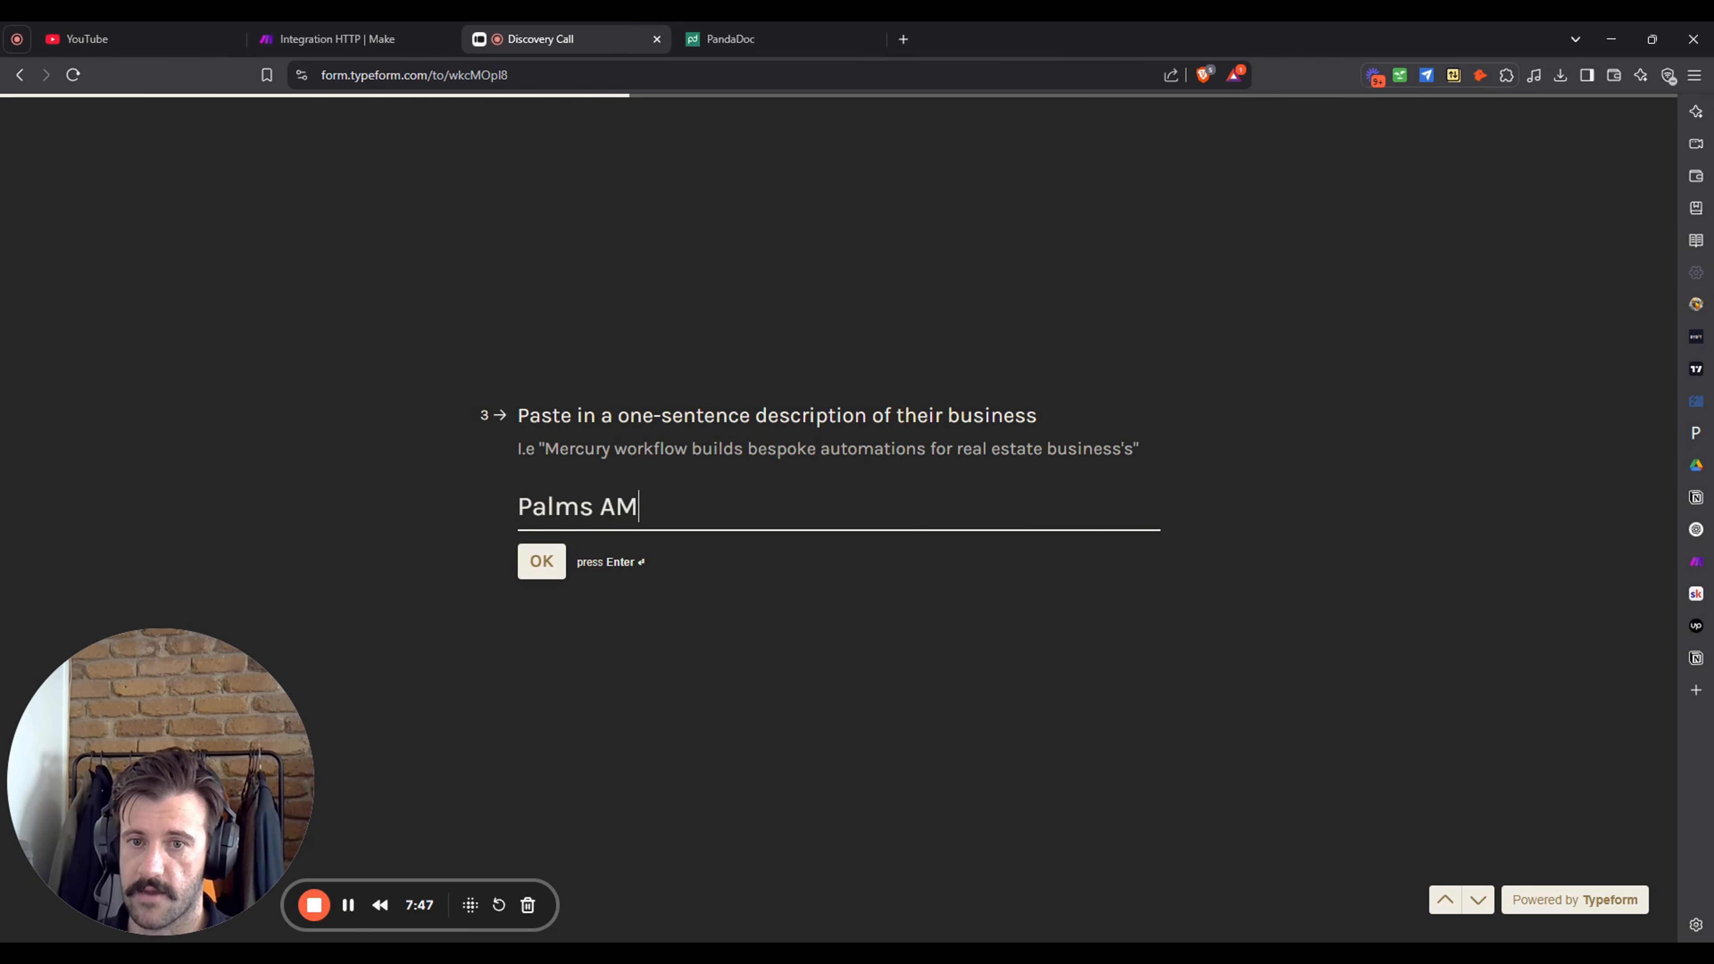
key("BackSpace")
key("BackSpace")
type("marketing ")
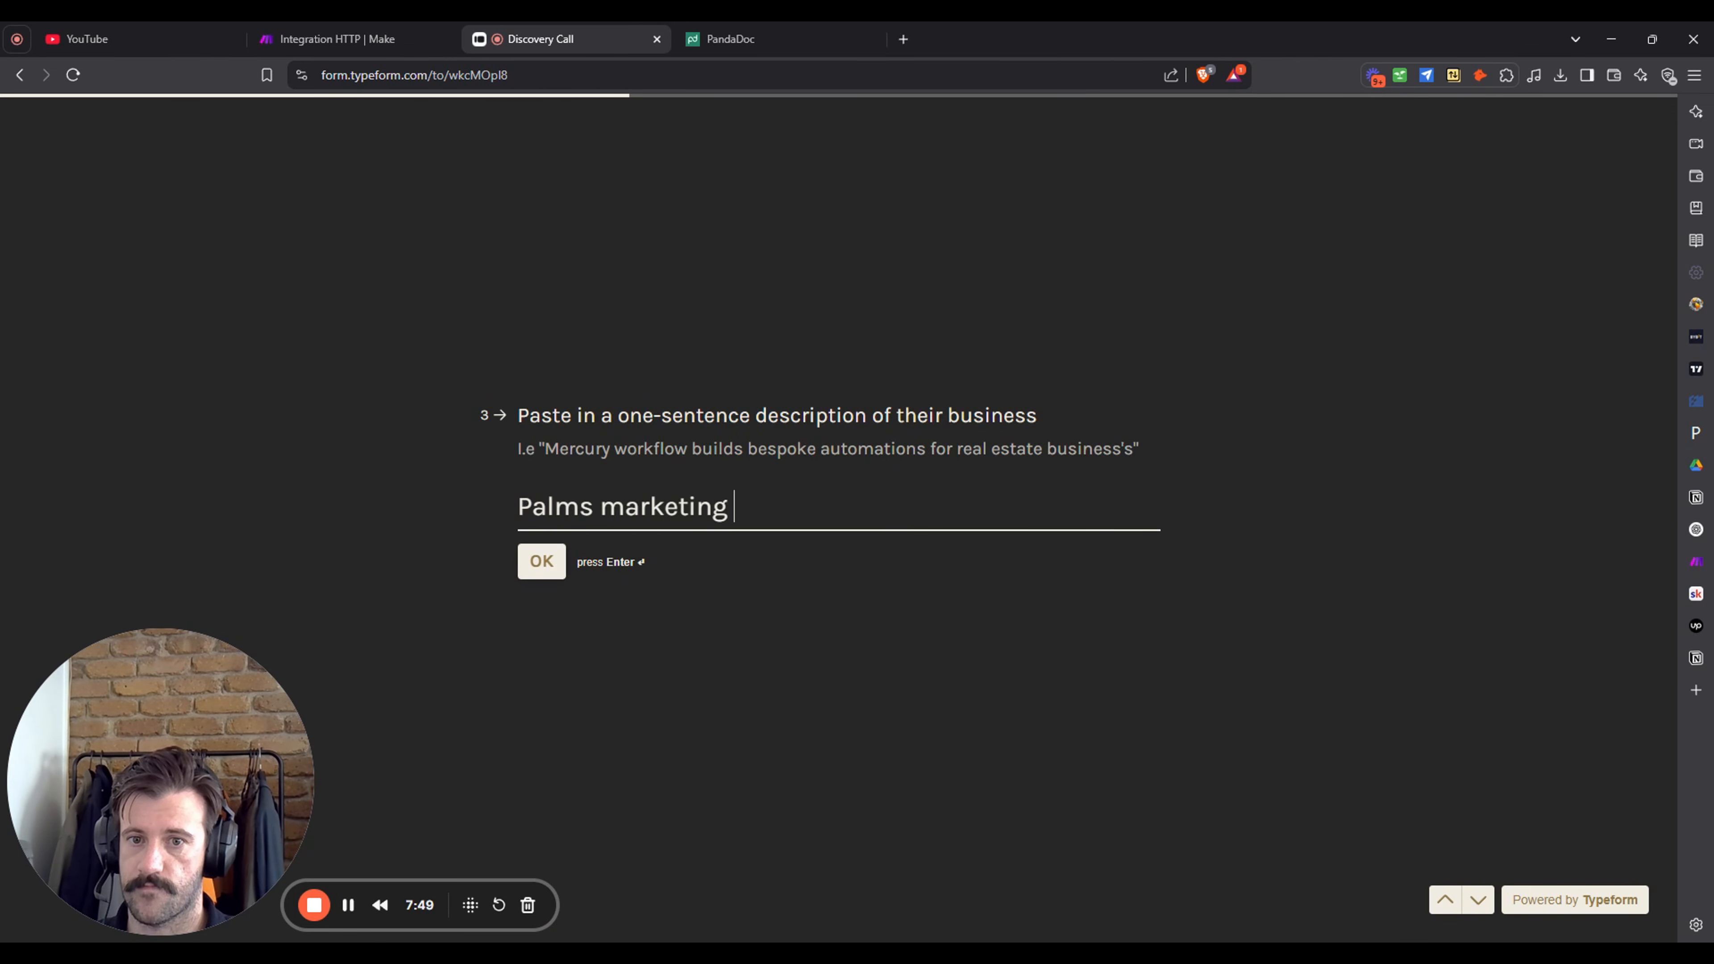
type("runs")
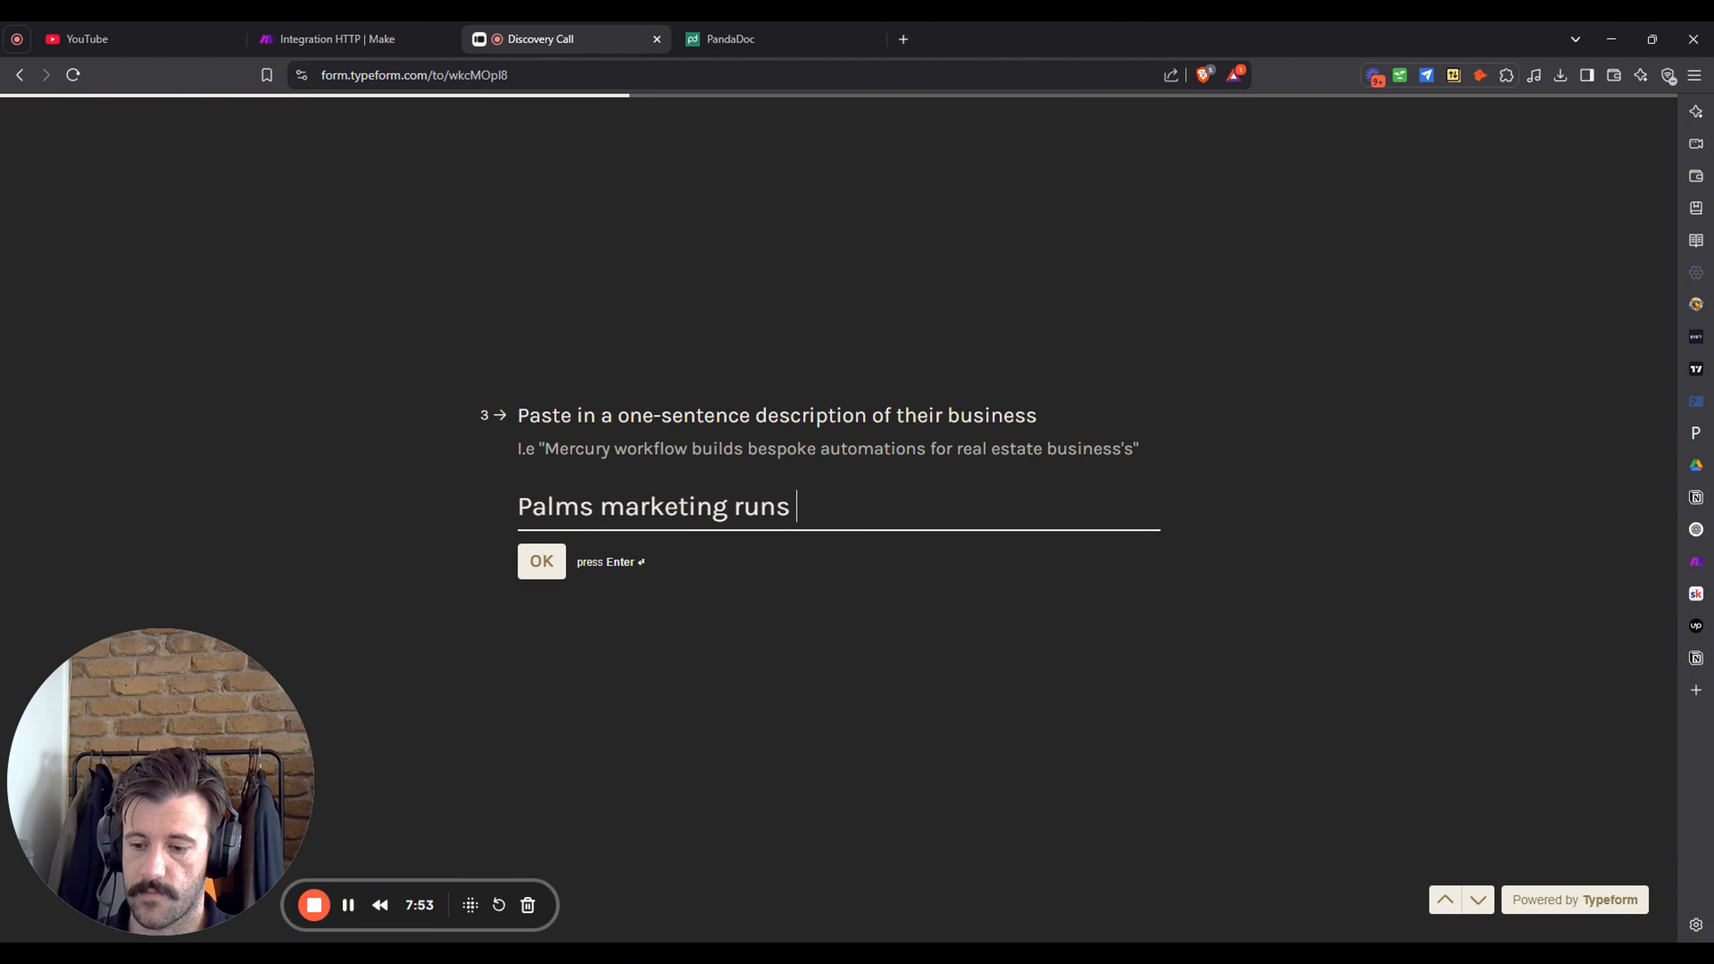
key("BackSpace")
key("BackSpace")
key("BackSpace")
key("BackSpace")
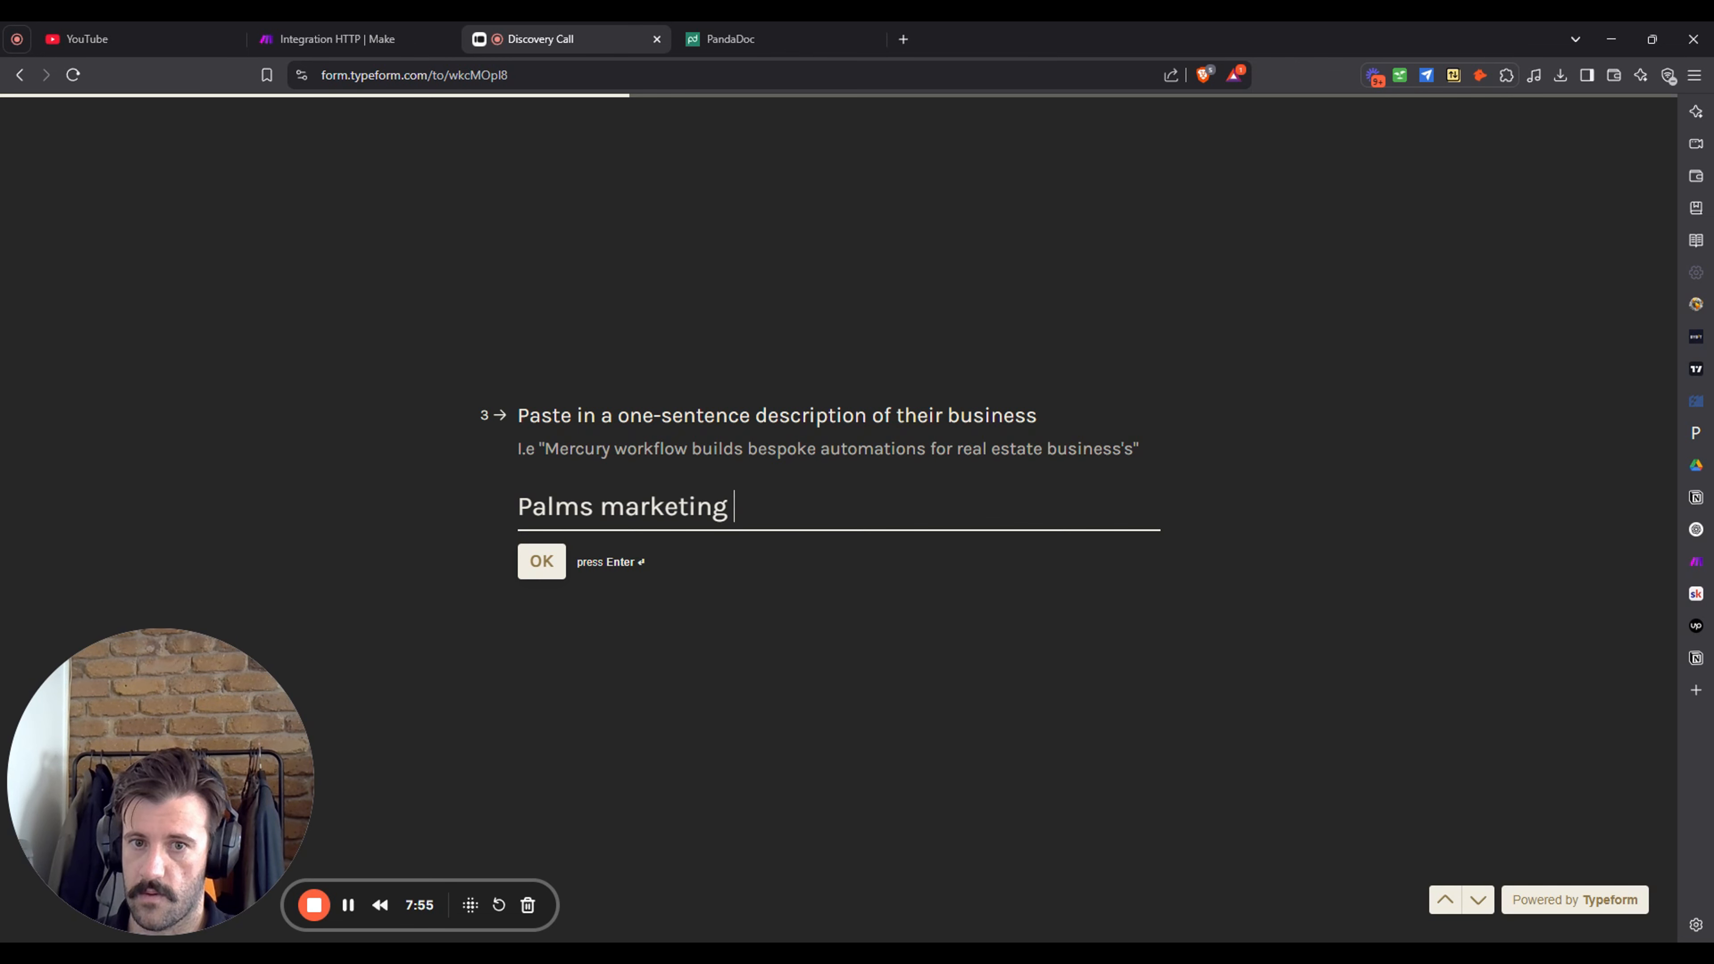
type("provi")
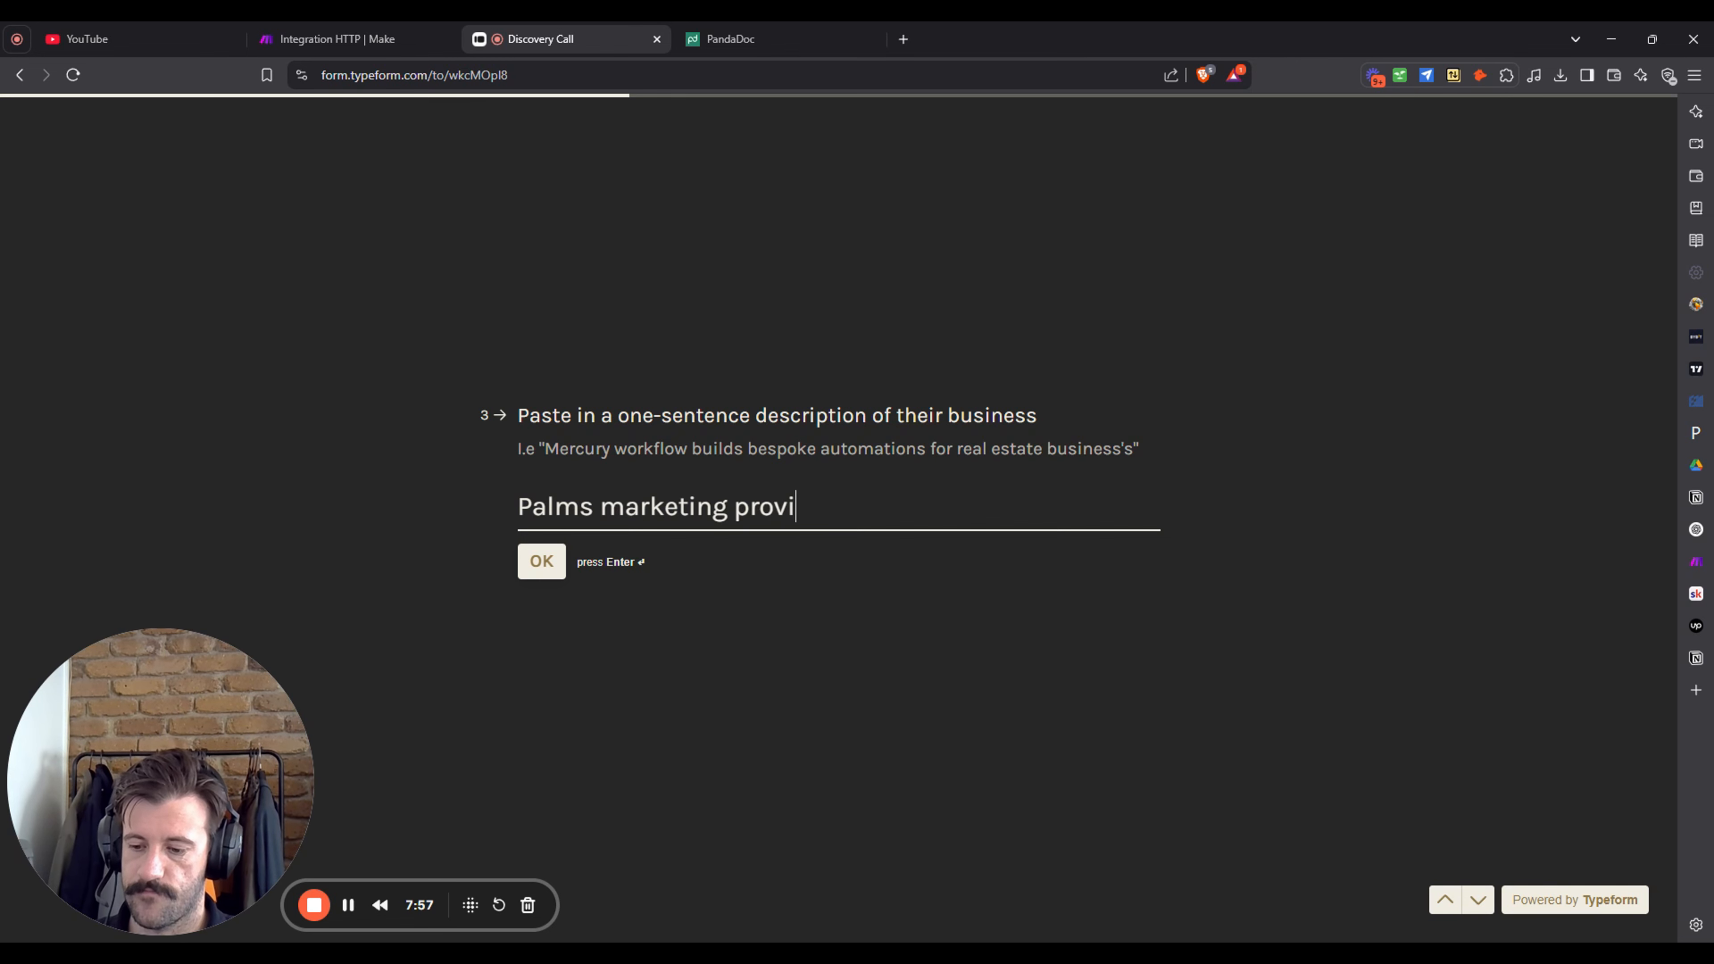
type("des marketing")
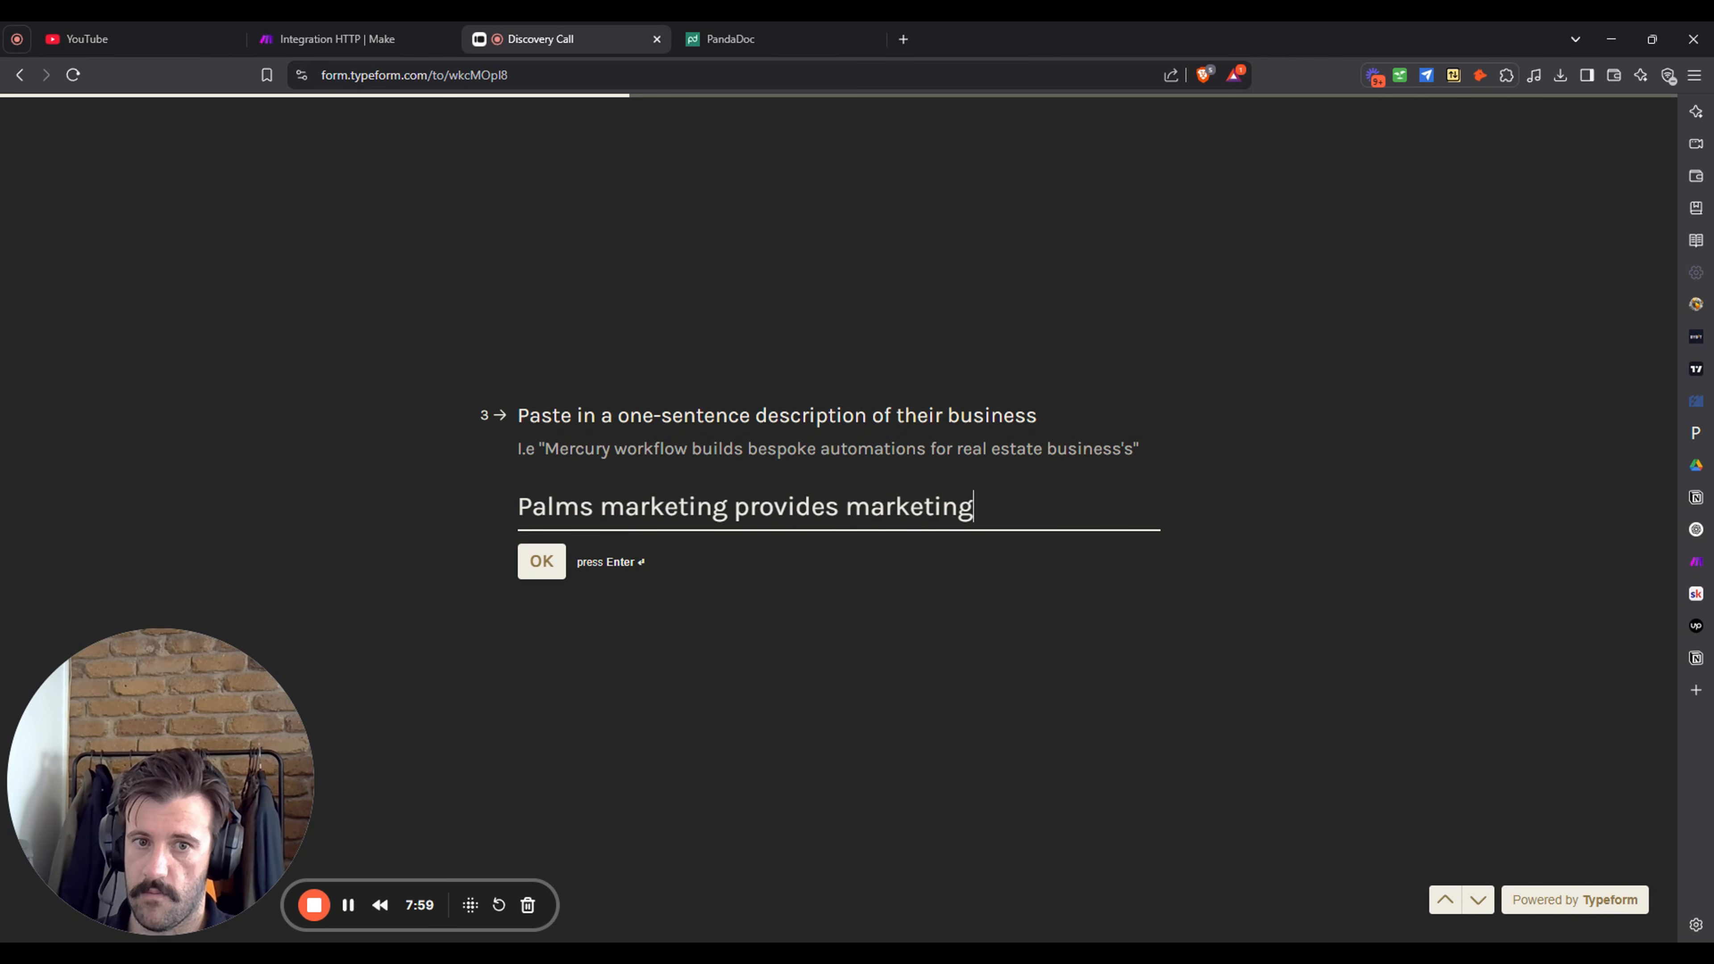
key("BackSpace")
key("BackSpace")
key("BackSpace")
key("BackSpace")
key("BackSpace")
key("BackSpace")
key("BackSpace")
key("BackSpace")
key("BackSpace")
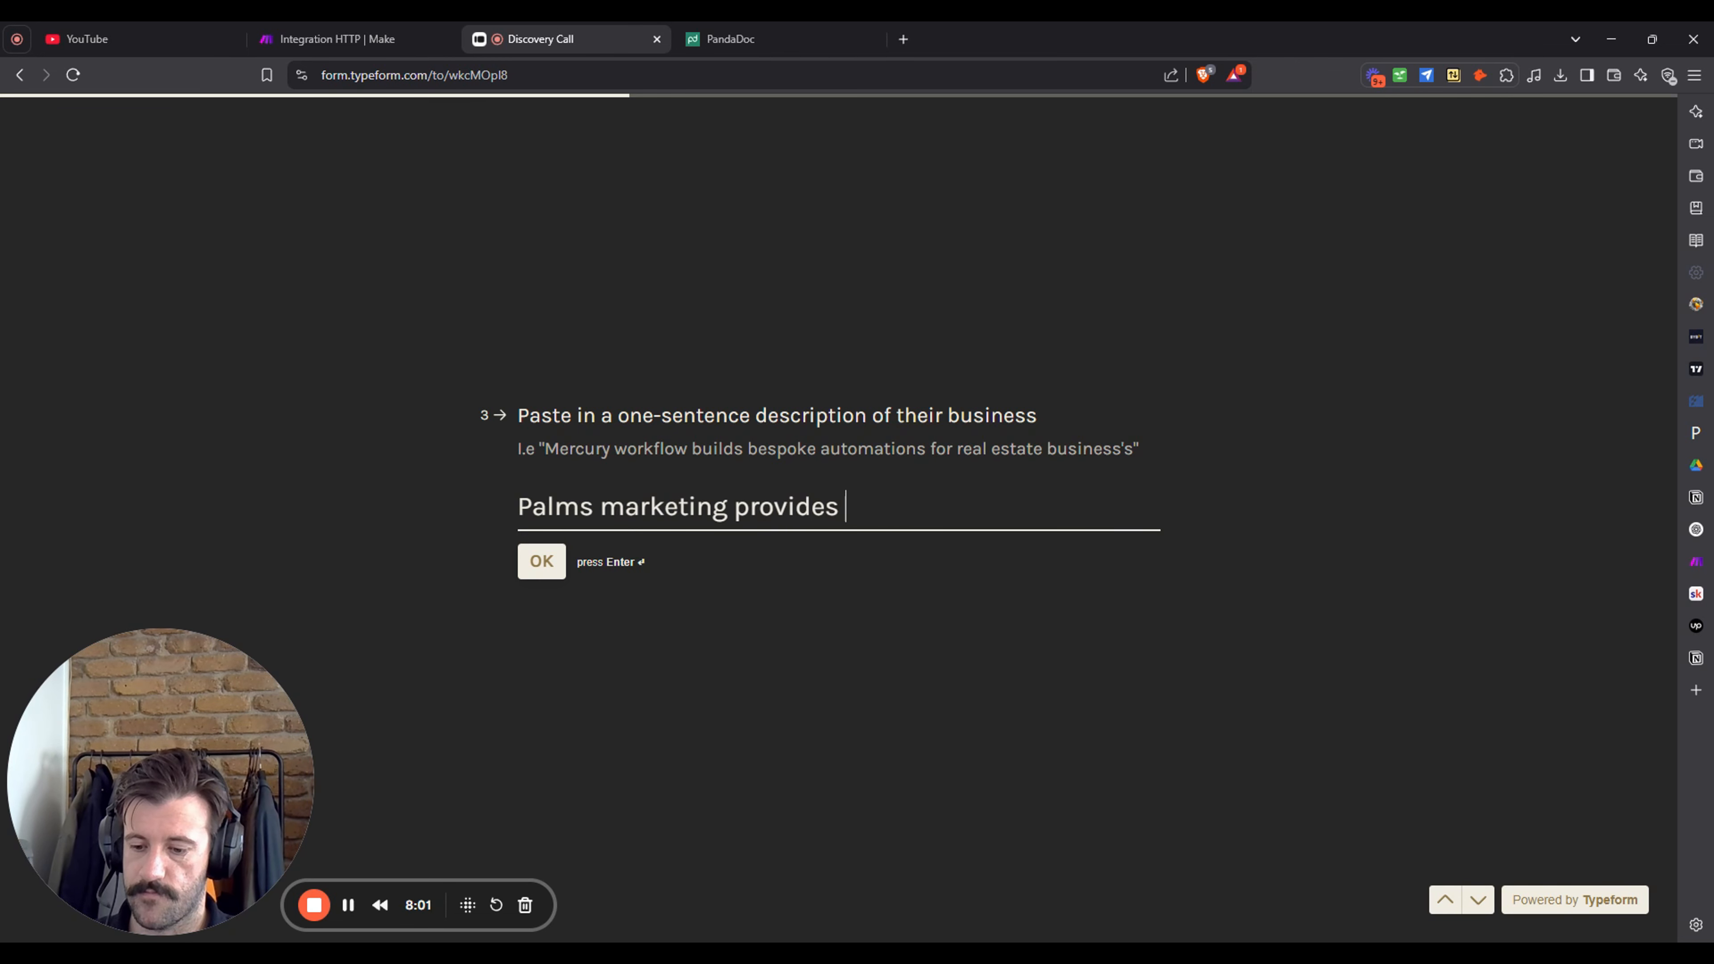
type("social media mart")
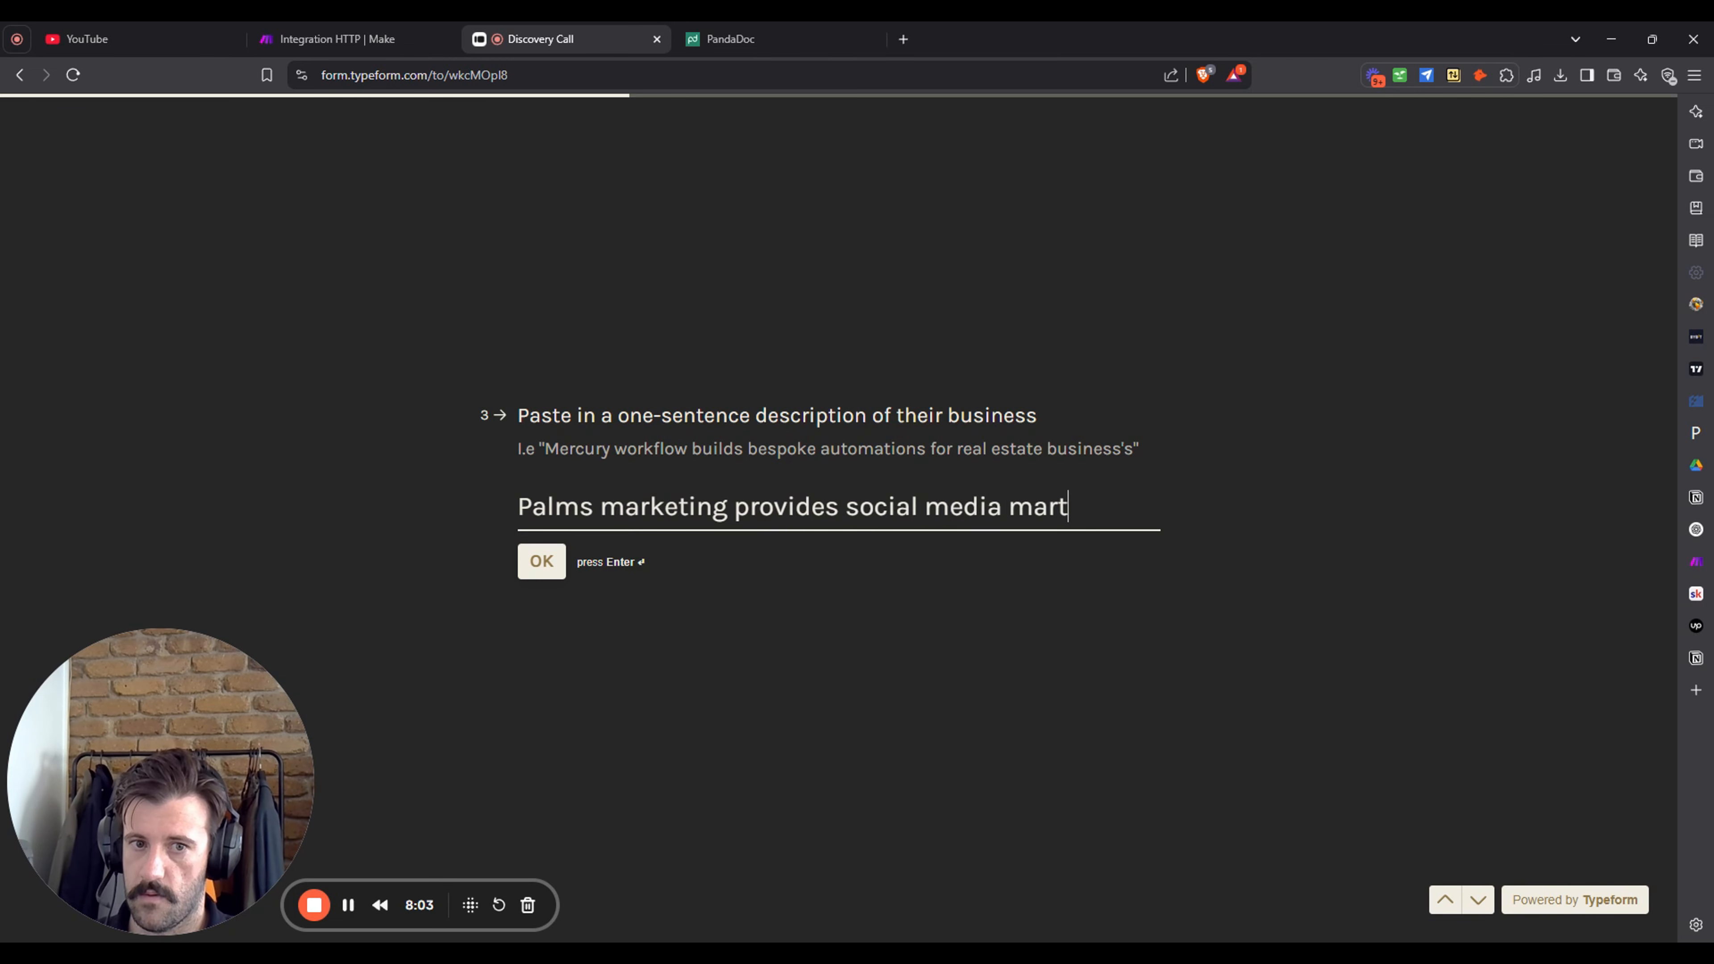
key("BackSpace")
type("keting ser")
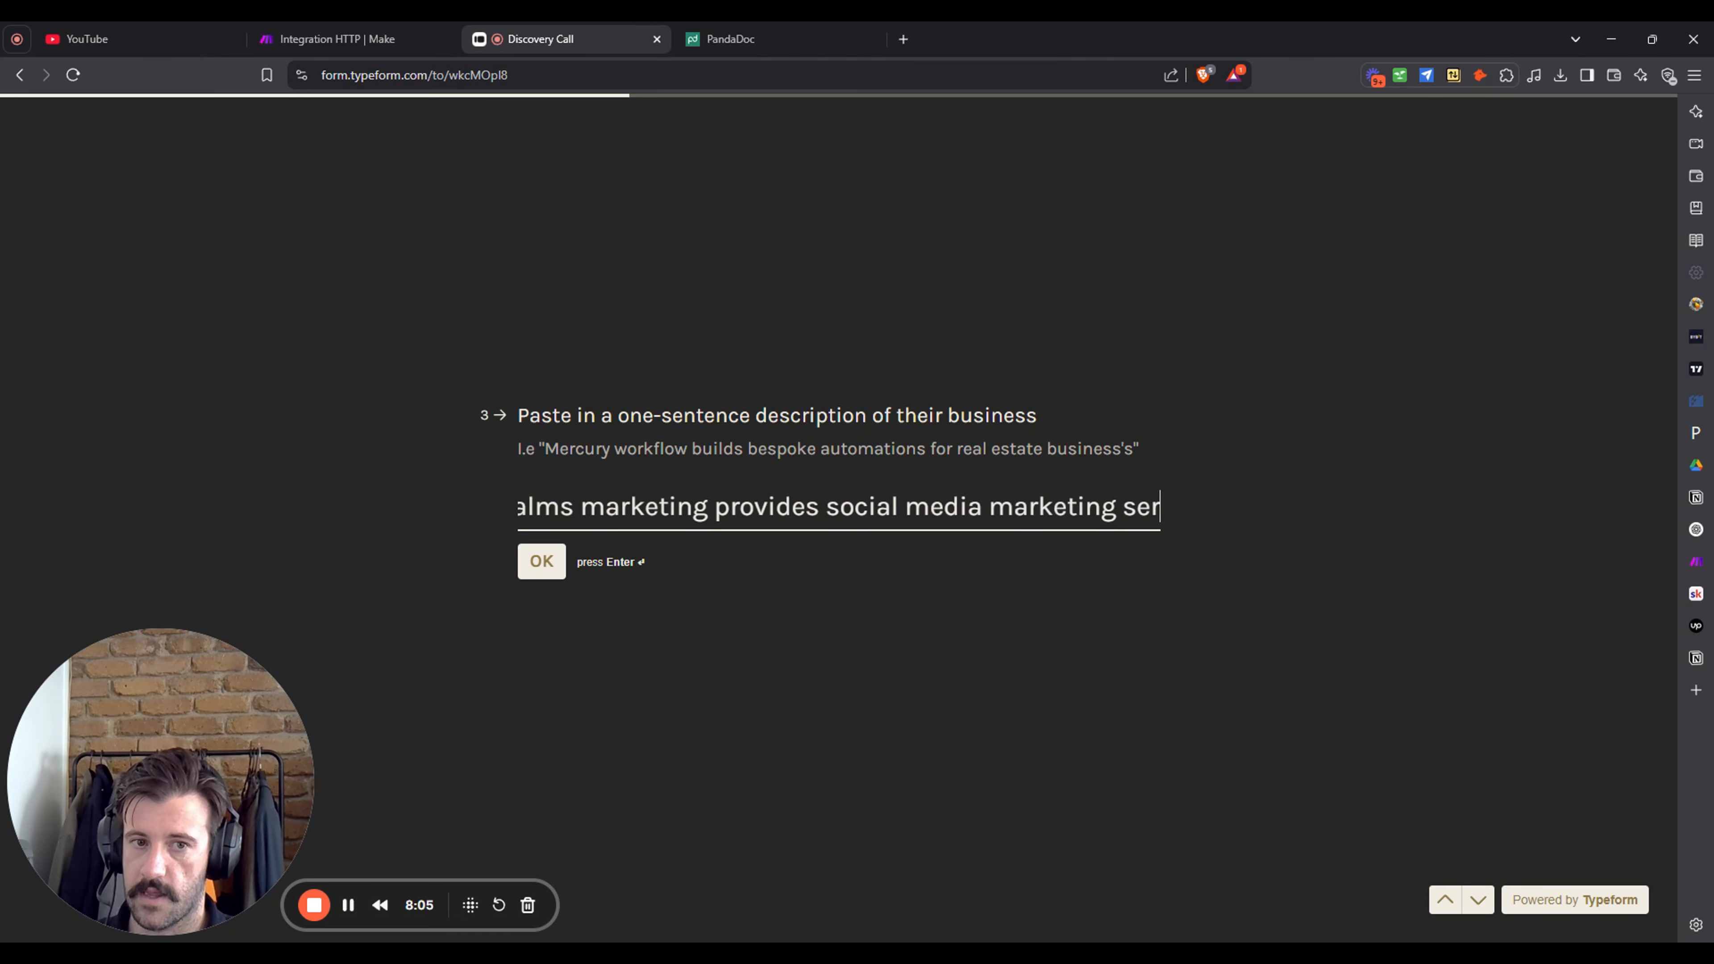
type("vices for lan")
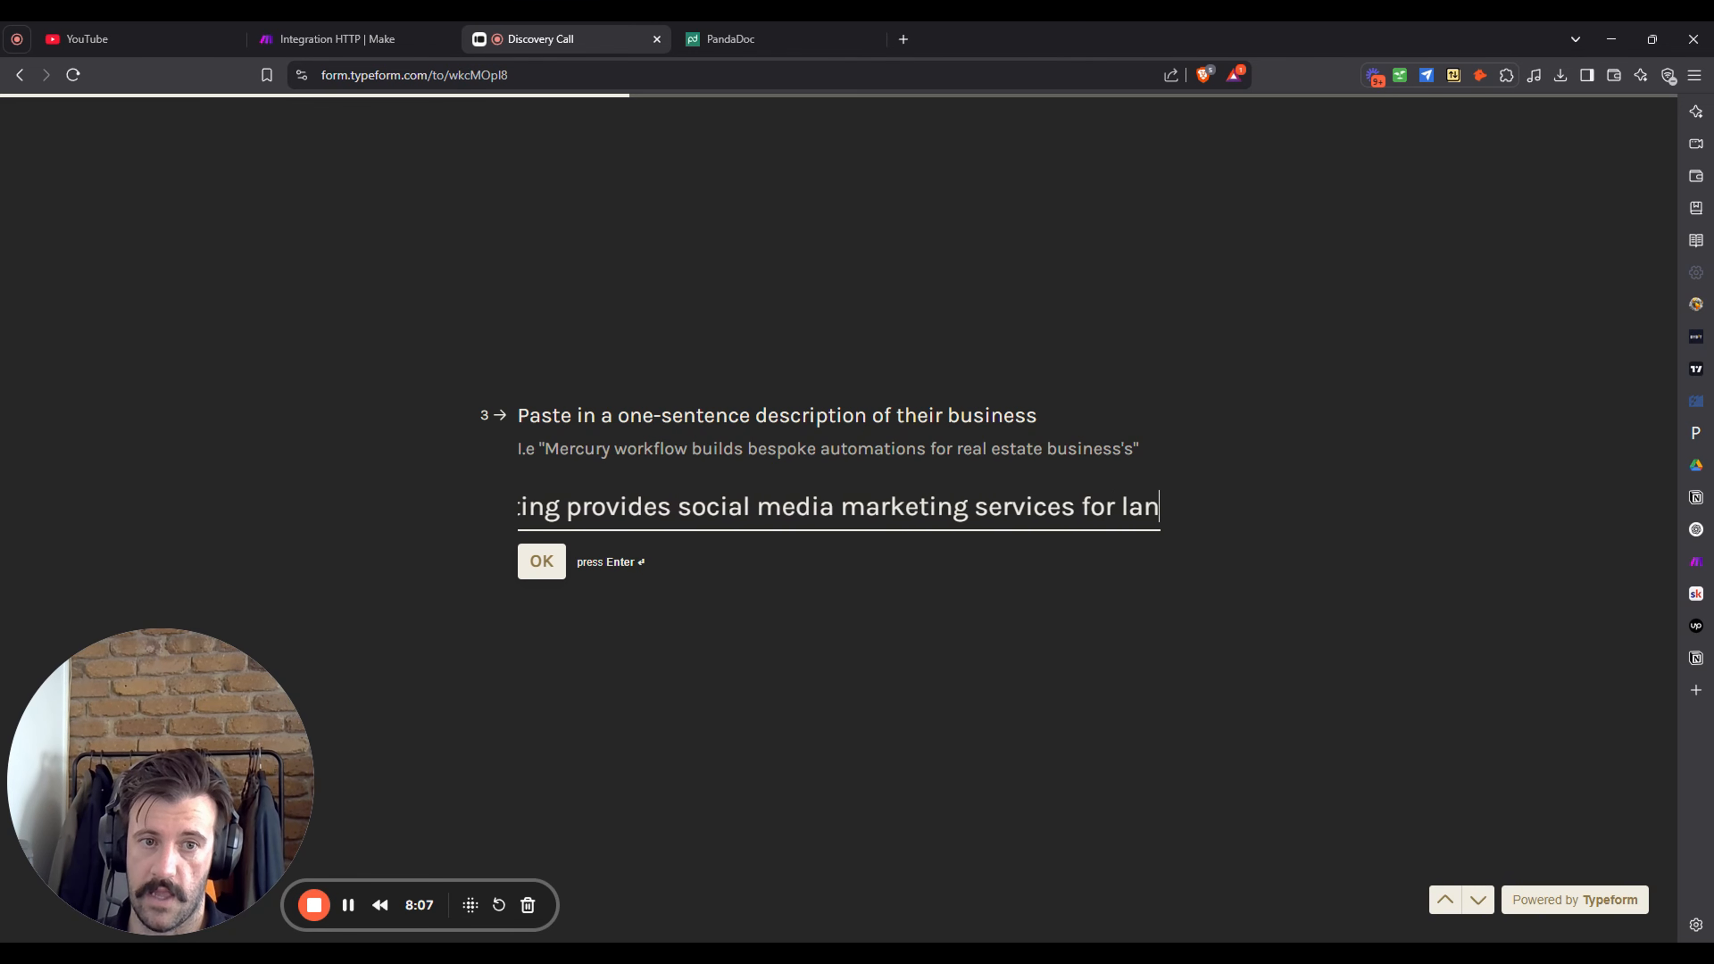
type("dscapes in the ")
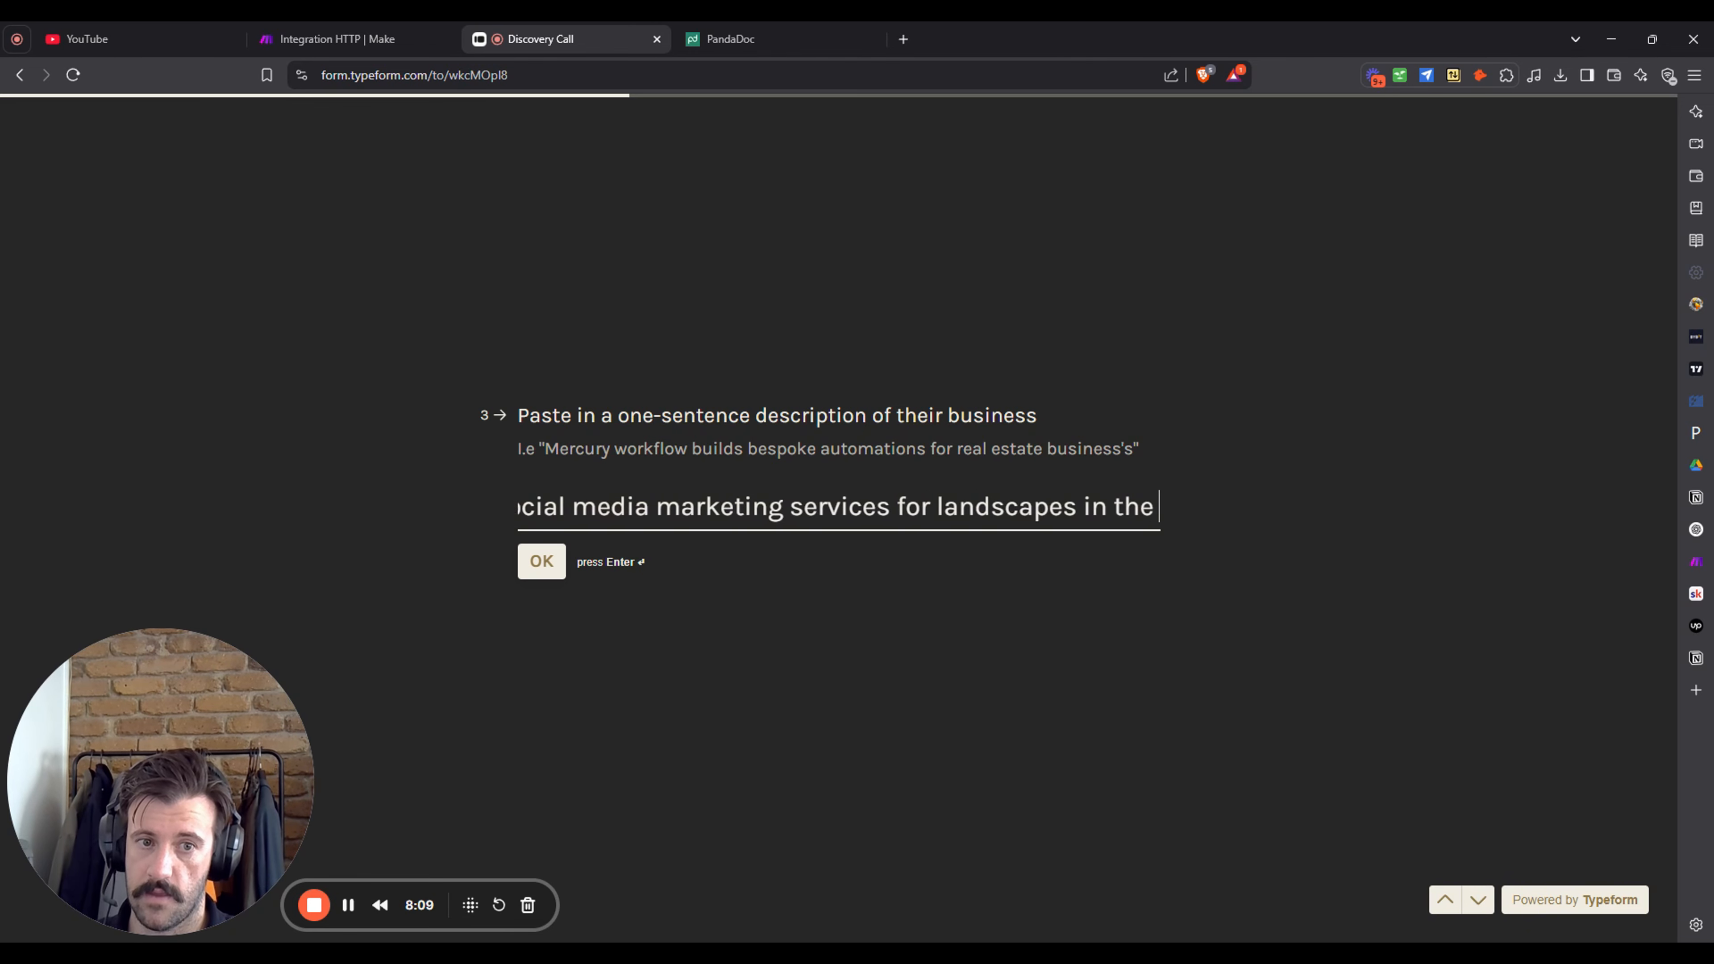
type("greater bris")
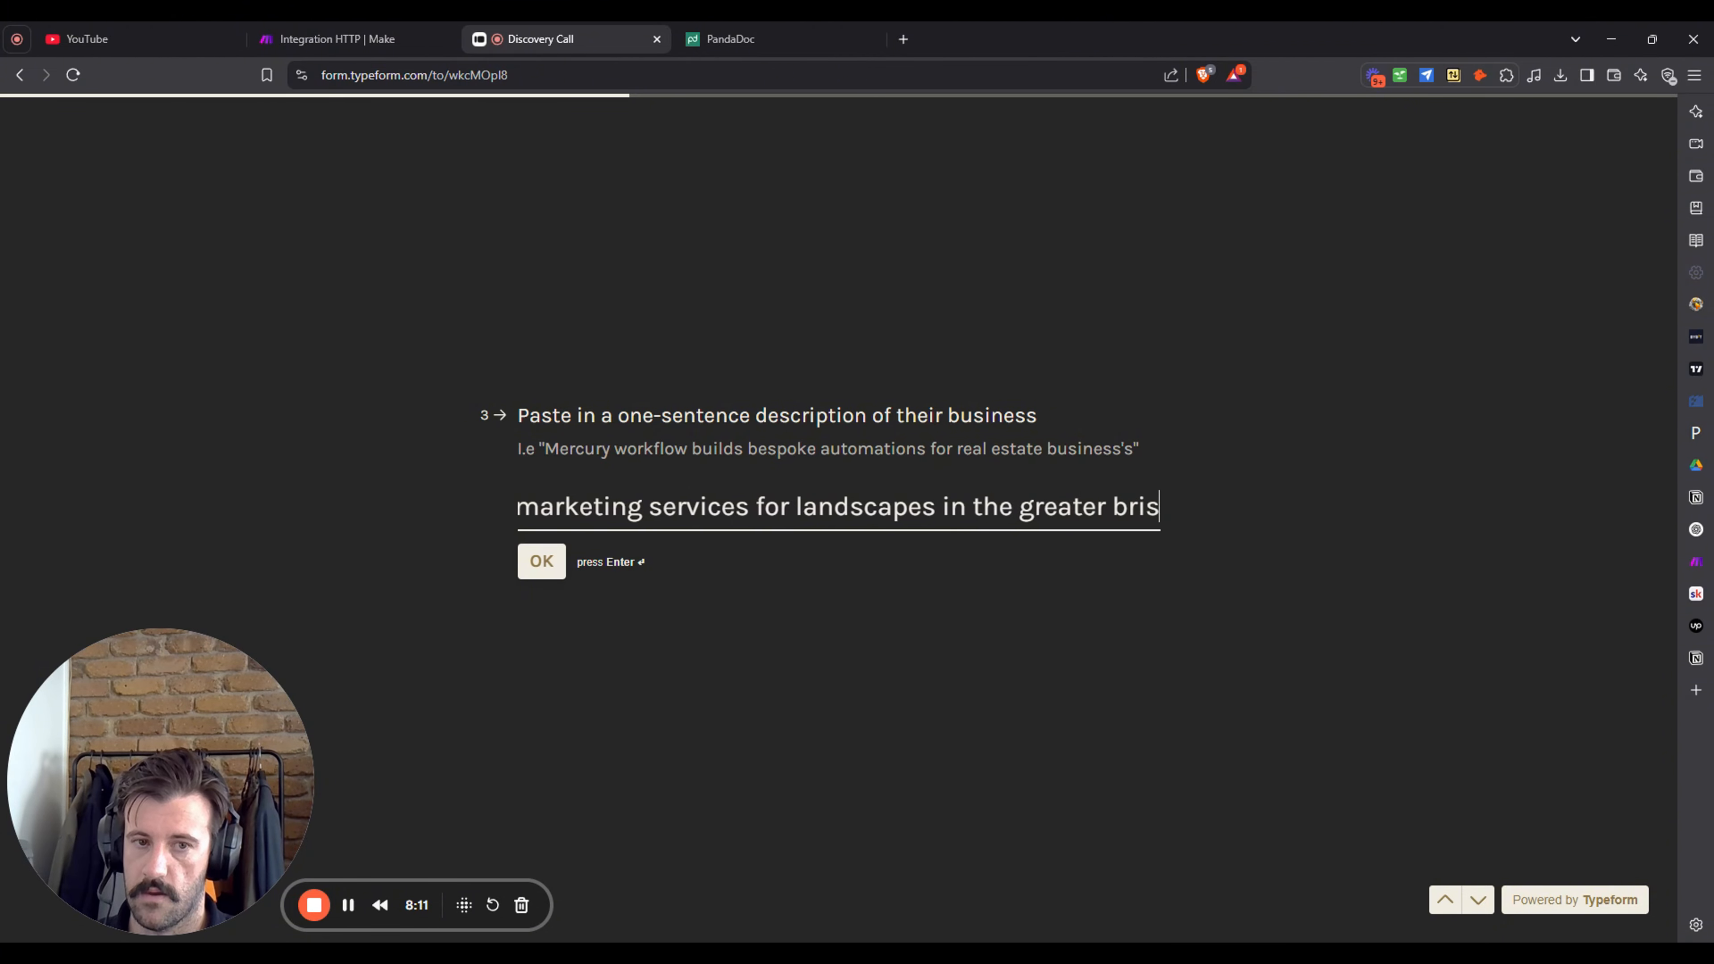
type("bane area")
key("Return")
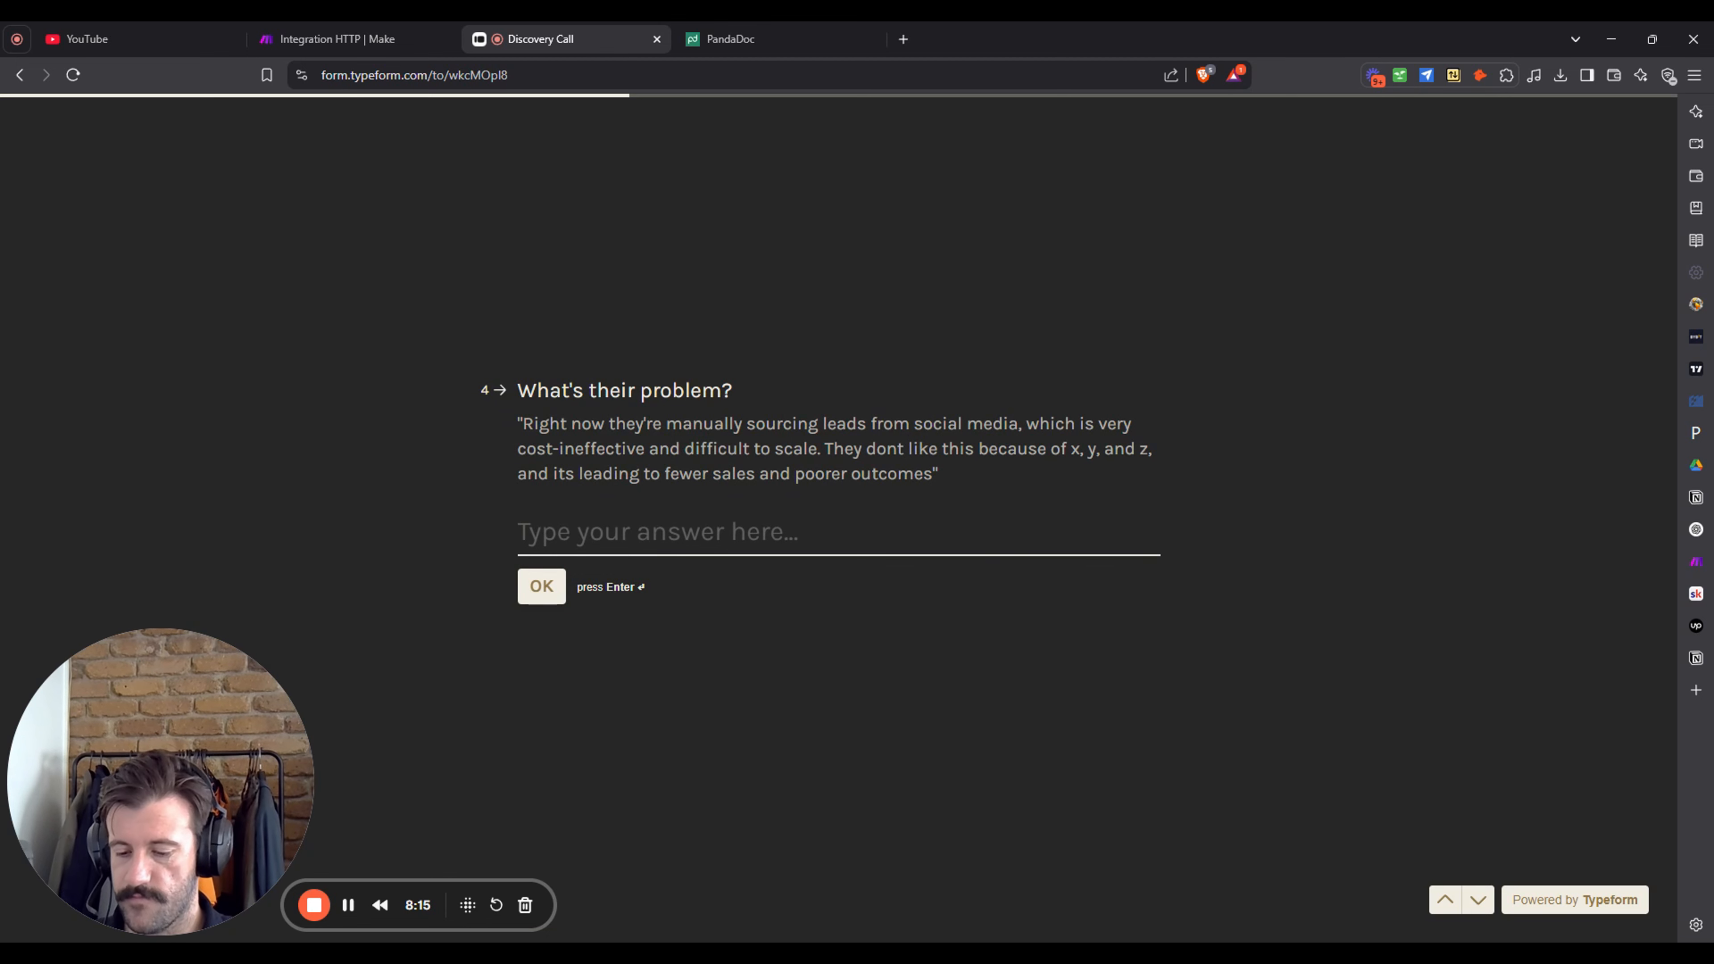
- Answer that they suffer a backlog of invoices needing processing and payment collection, then submit
type("curren")
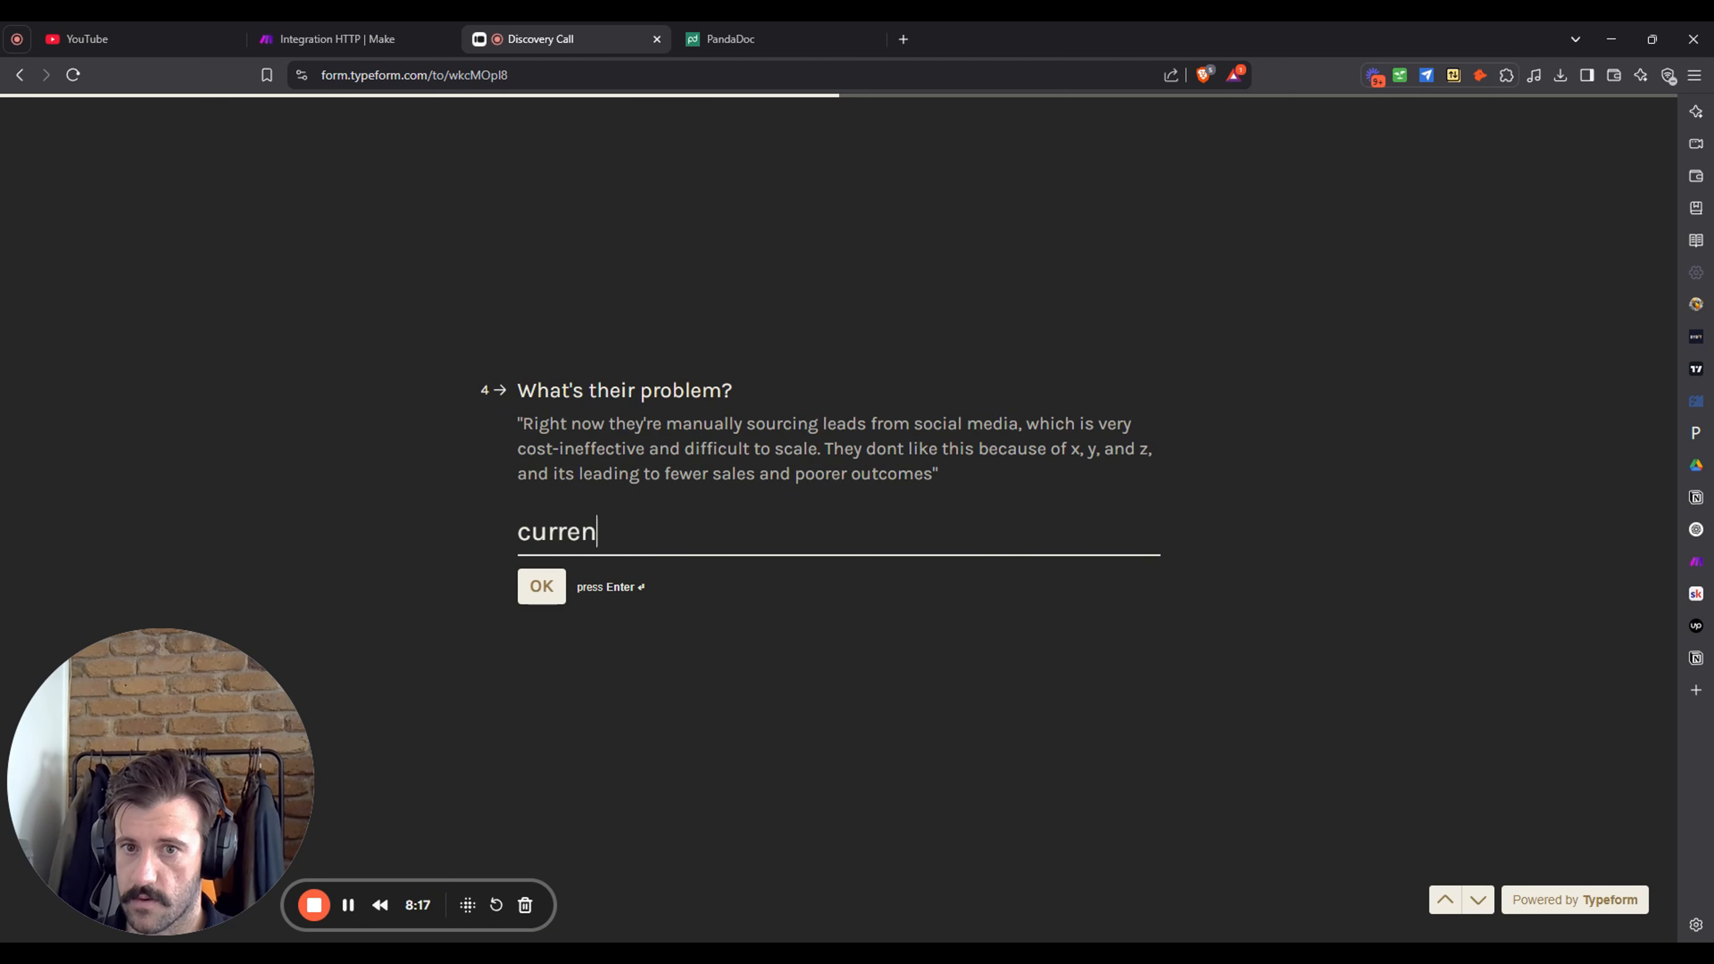
type("tly, theyu")
key("BackSpace")
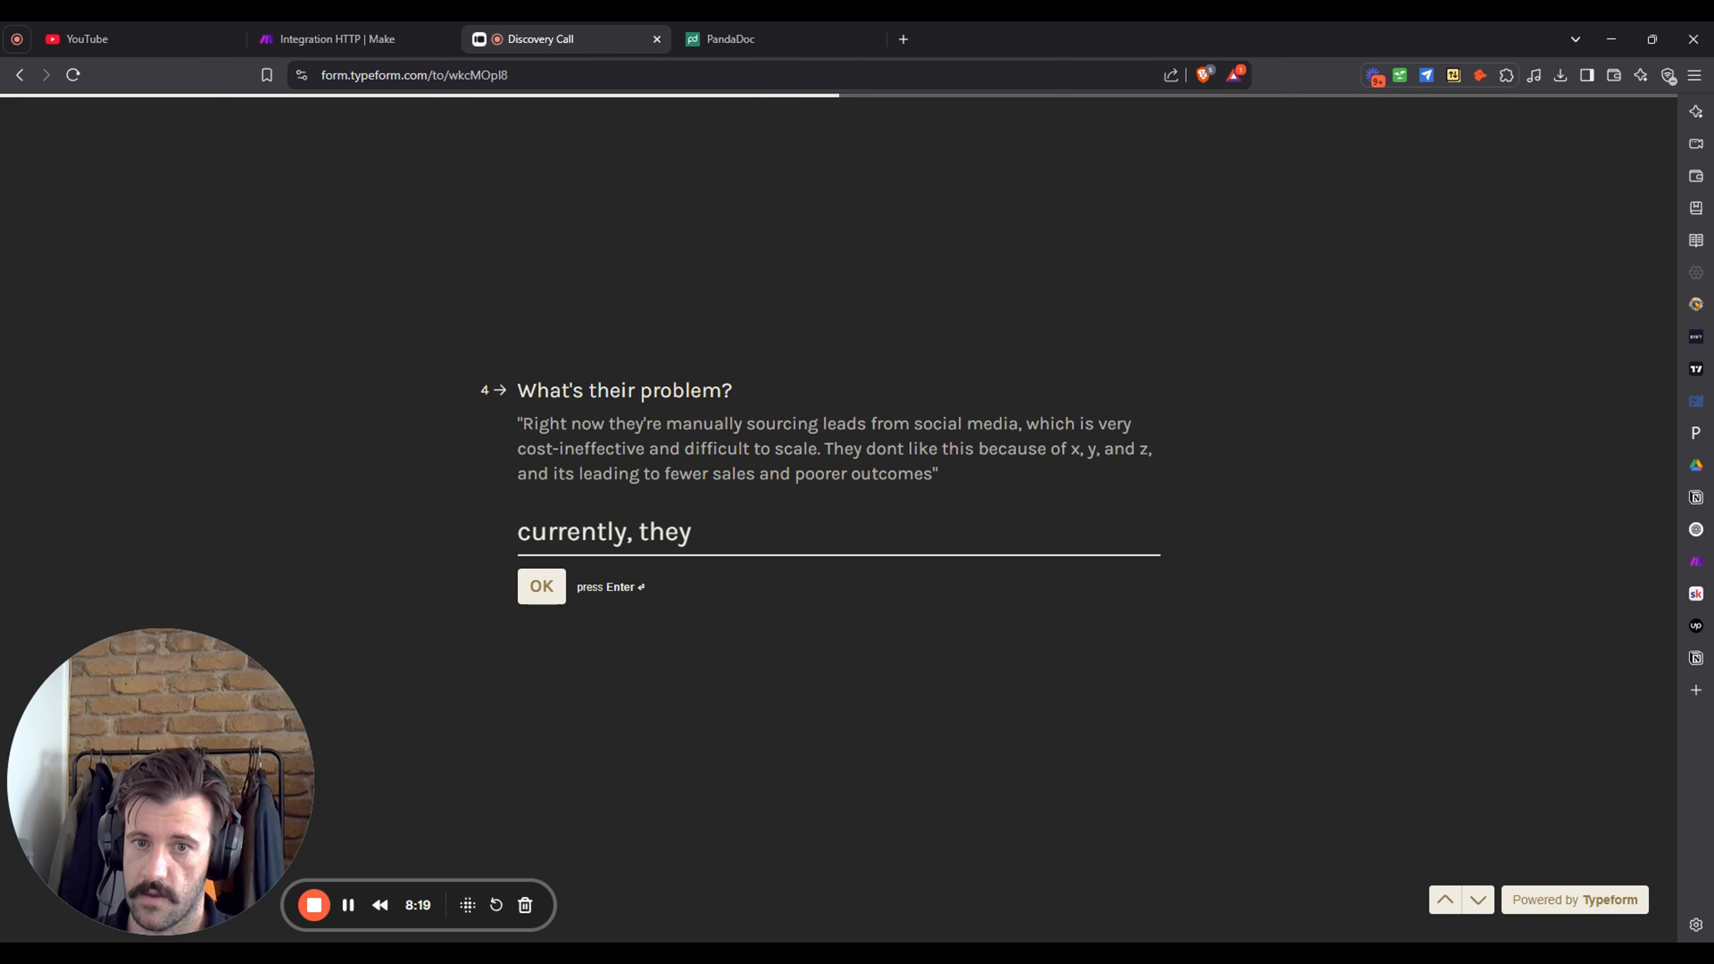
type("are suffer")
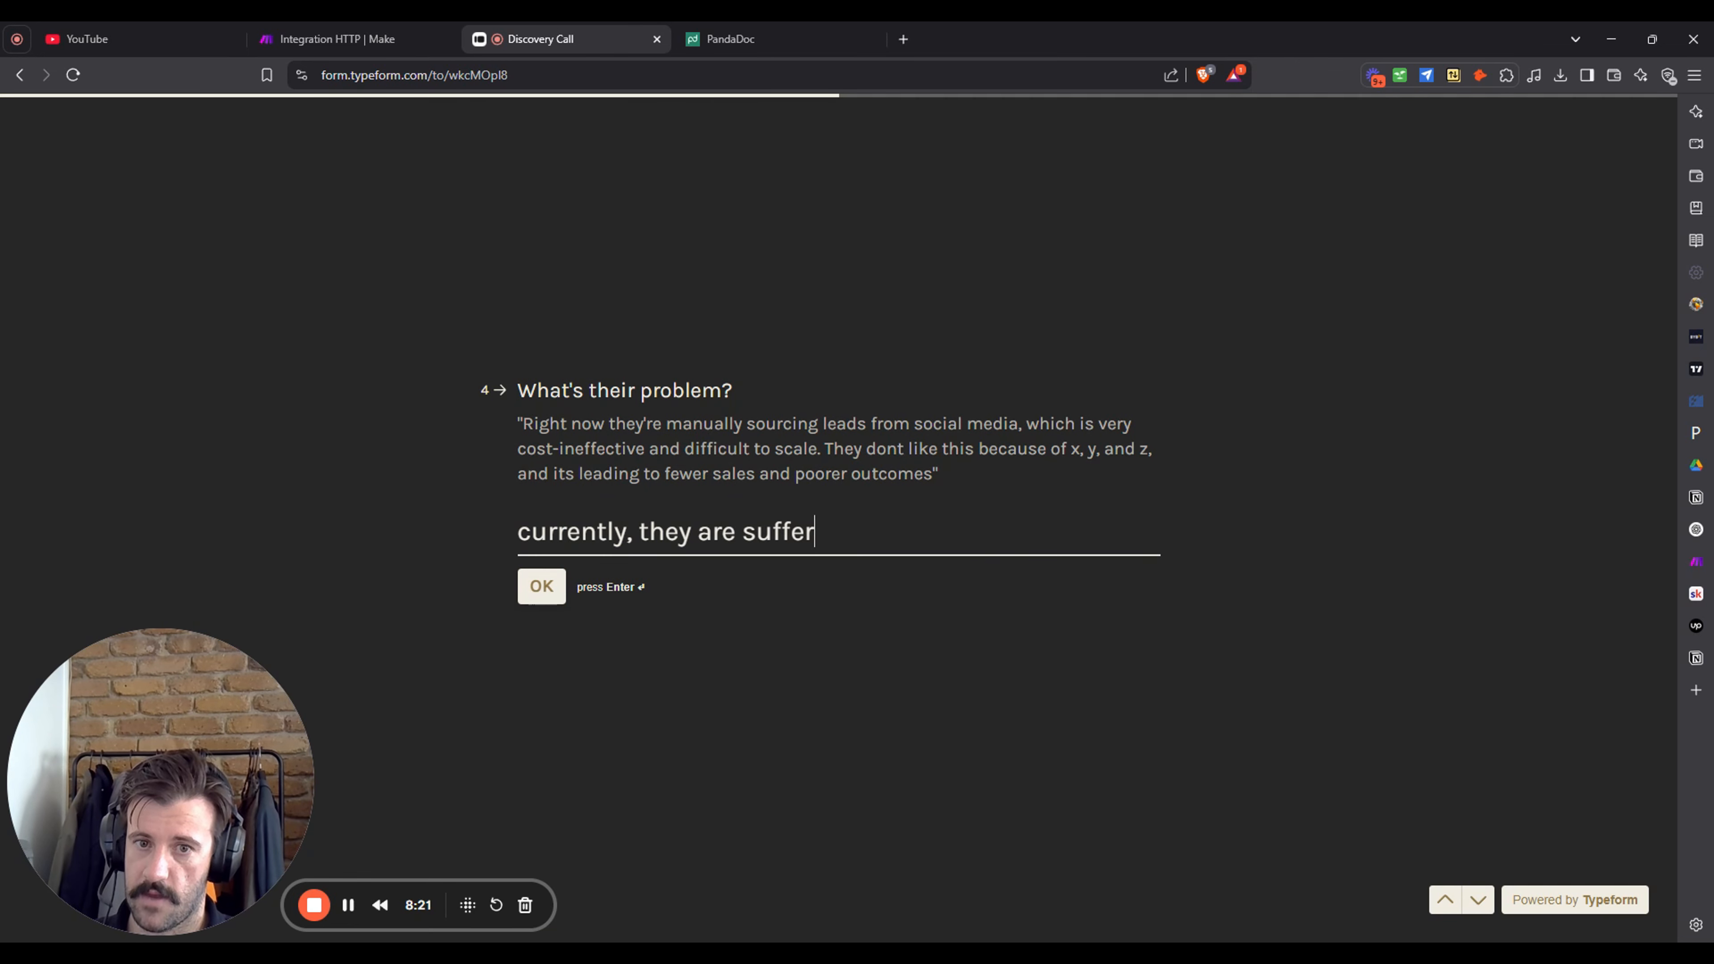
type("ing from a ")
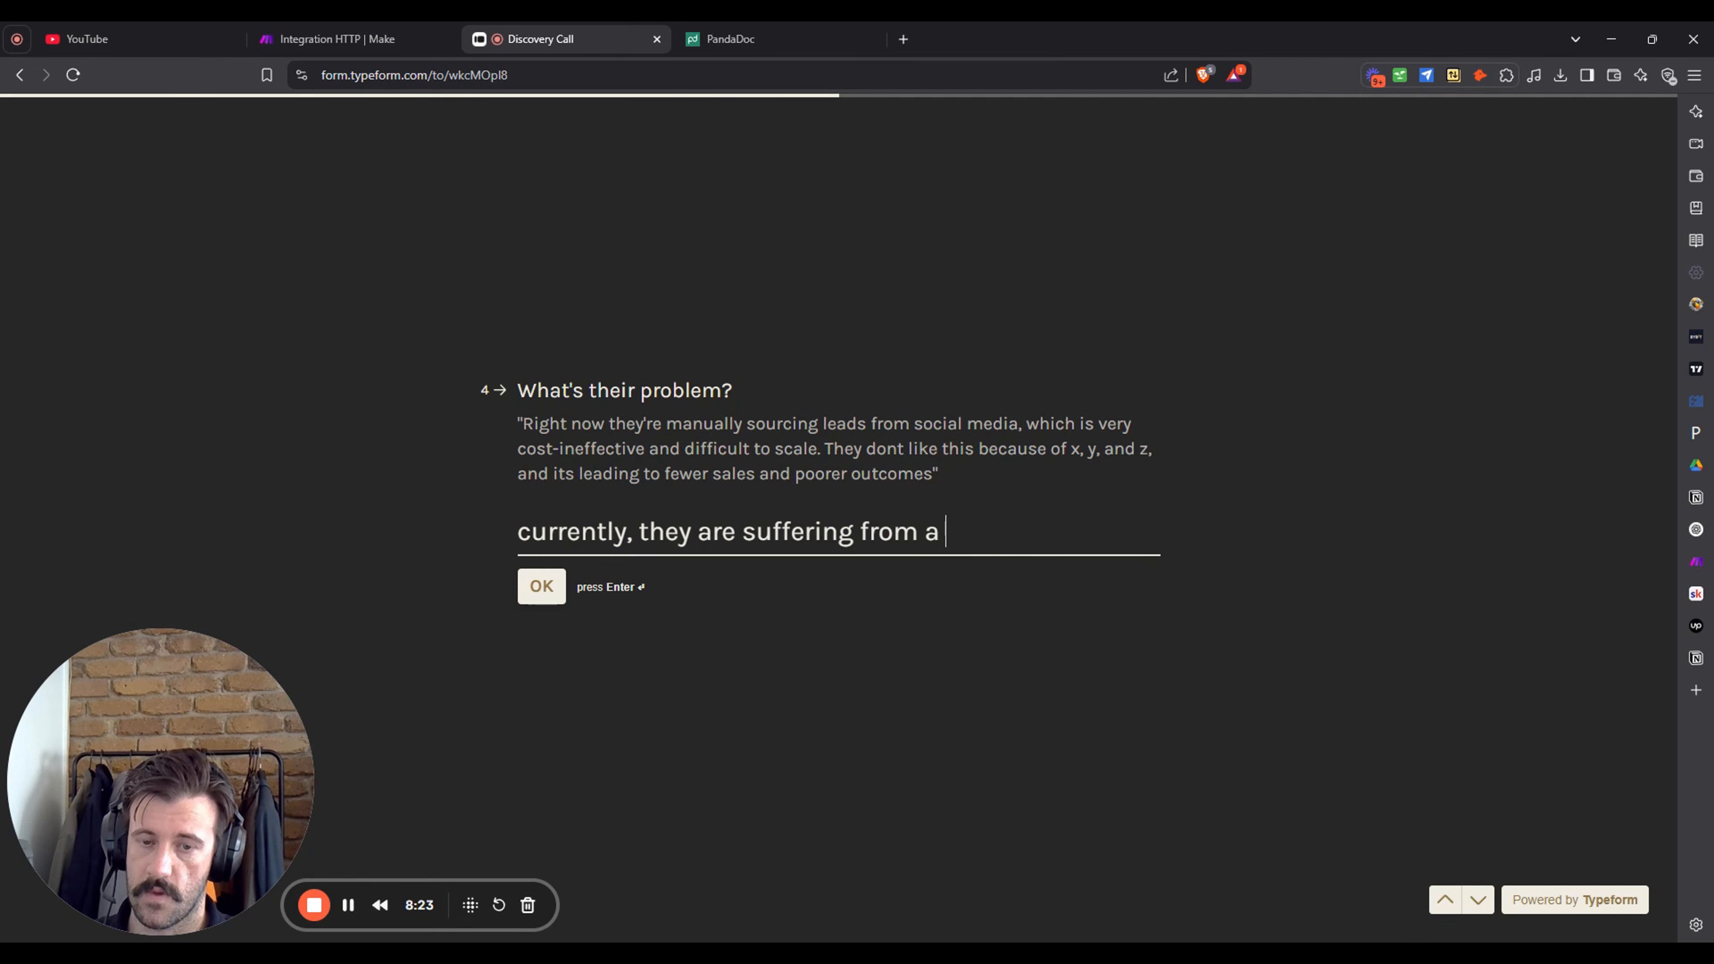
type("backlog")
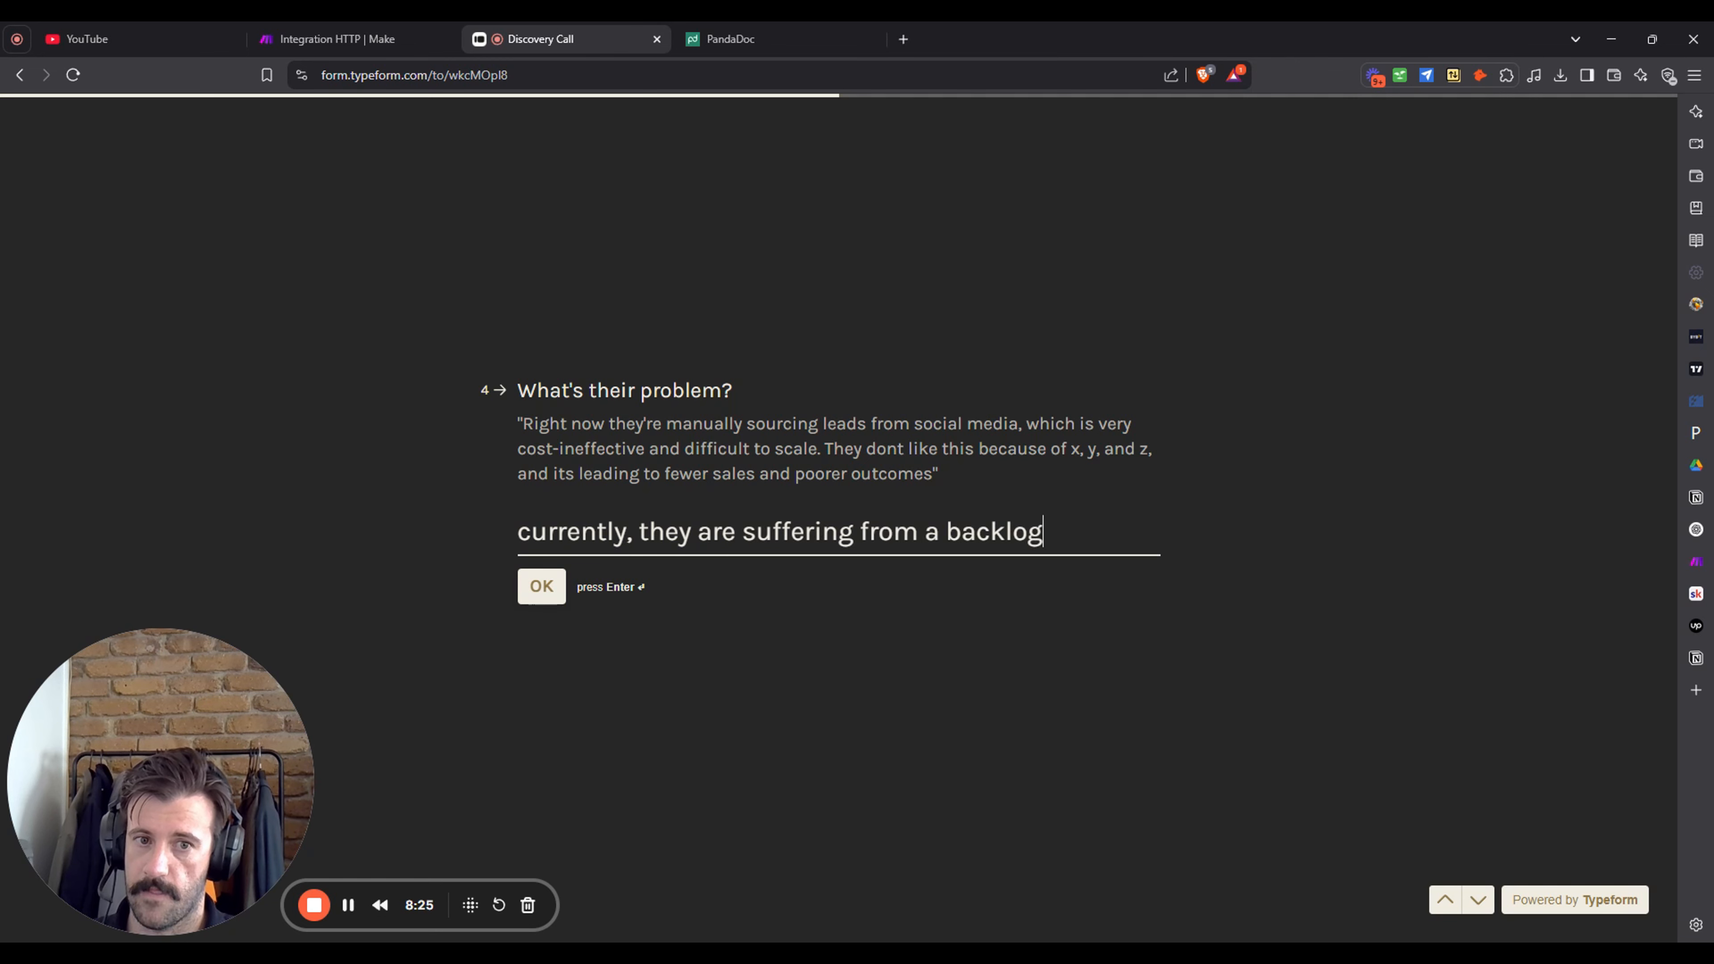
type(" of admin ta")
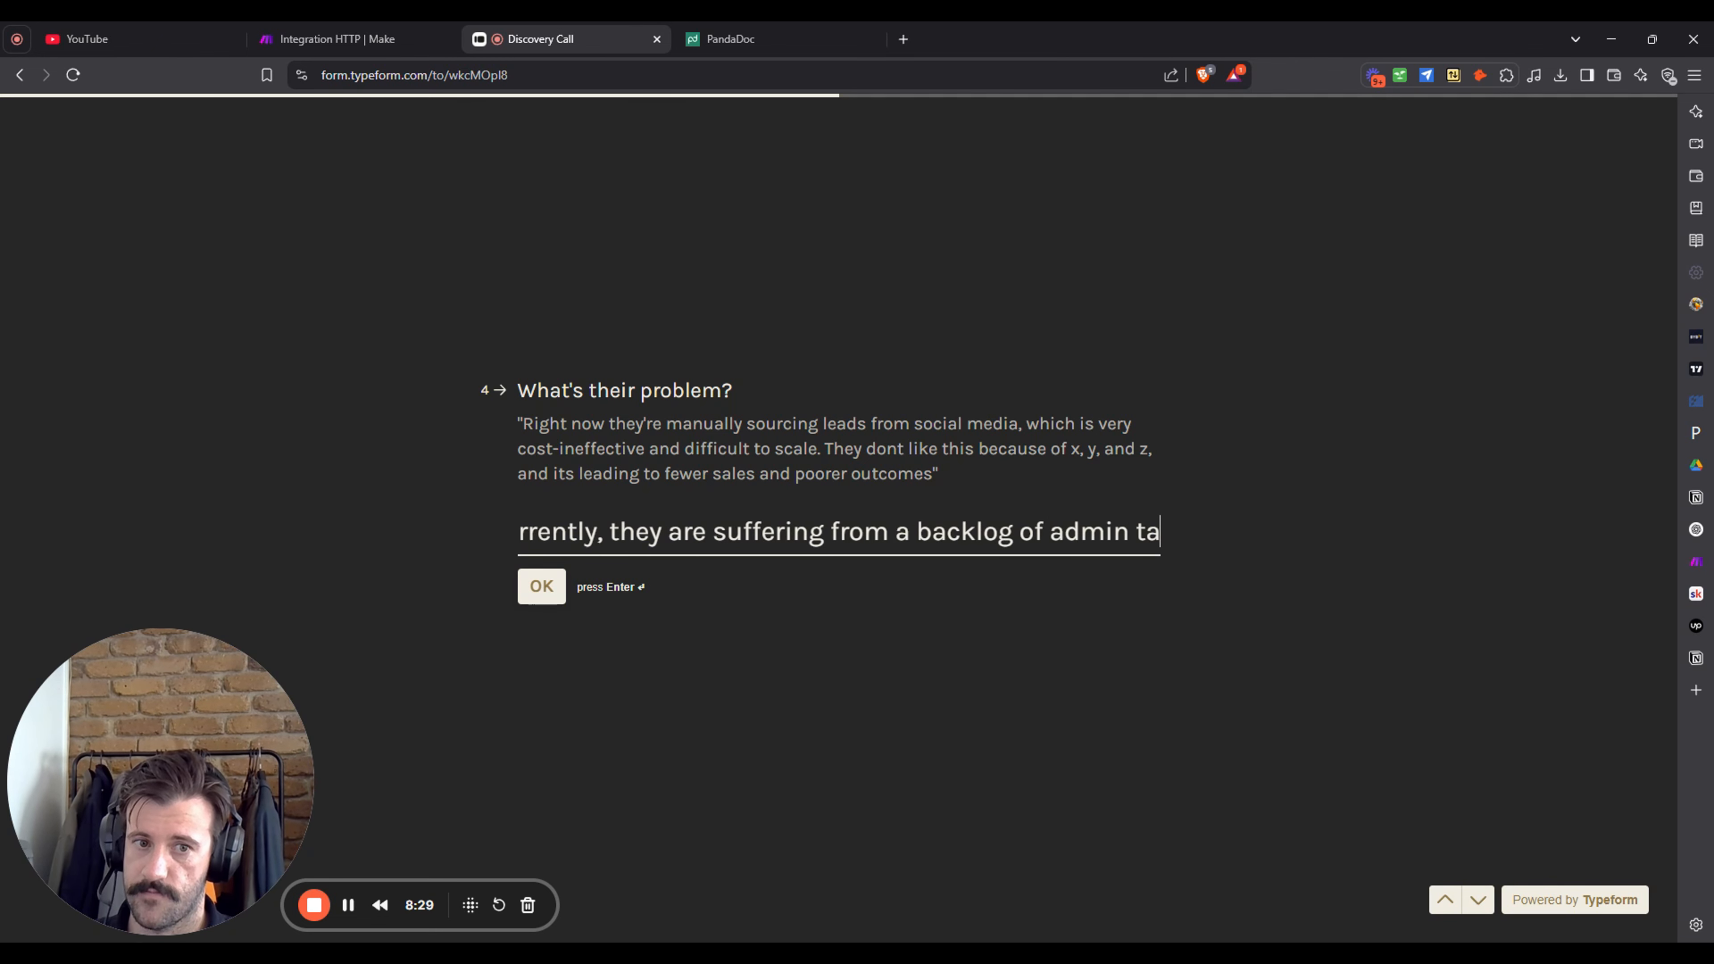
type("sks specifally")
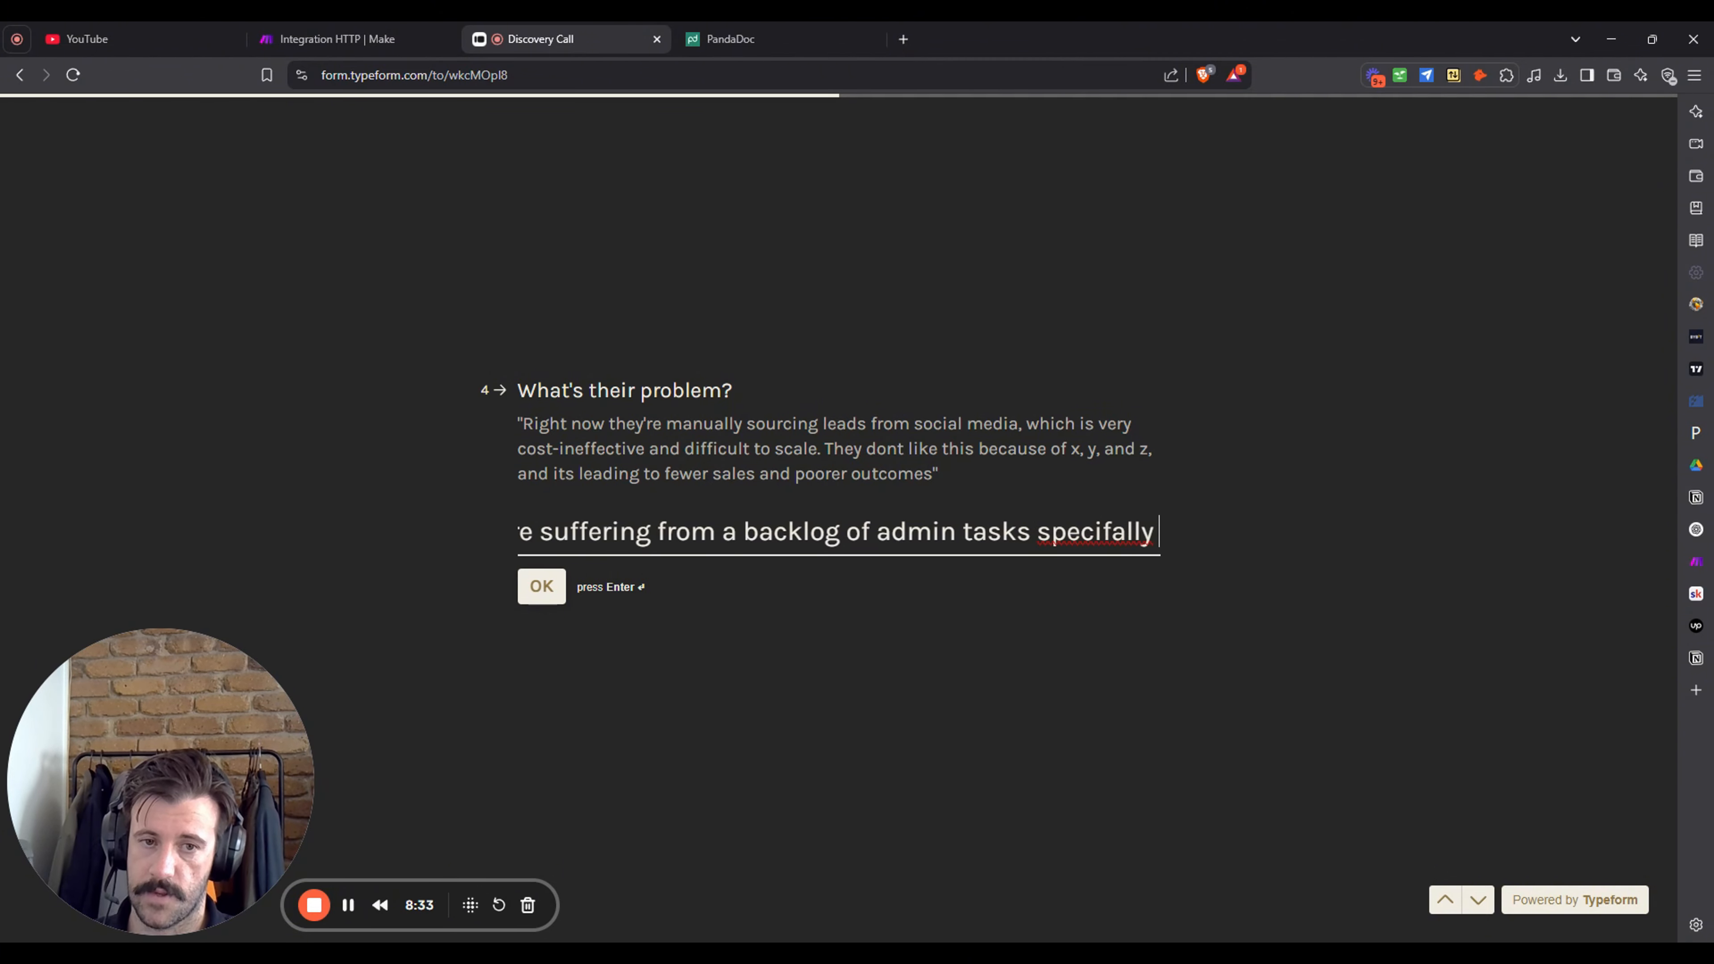
type(" man")
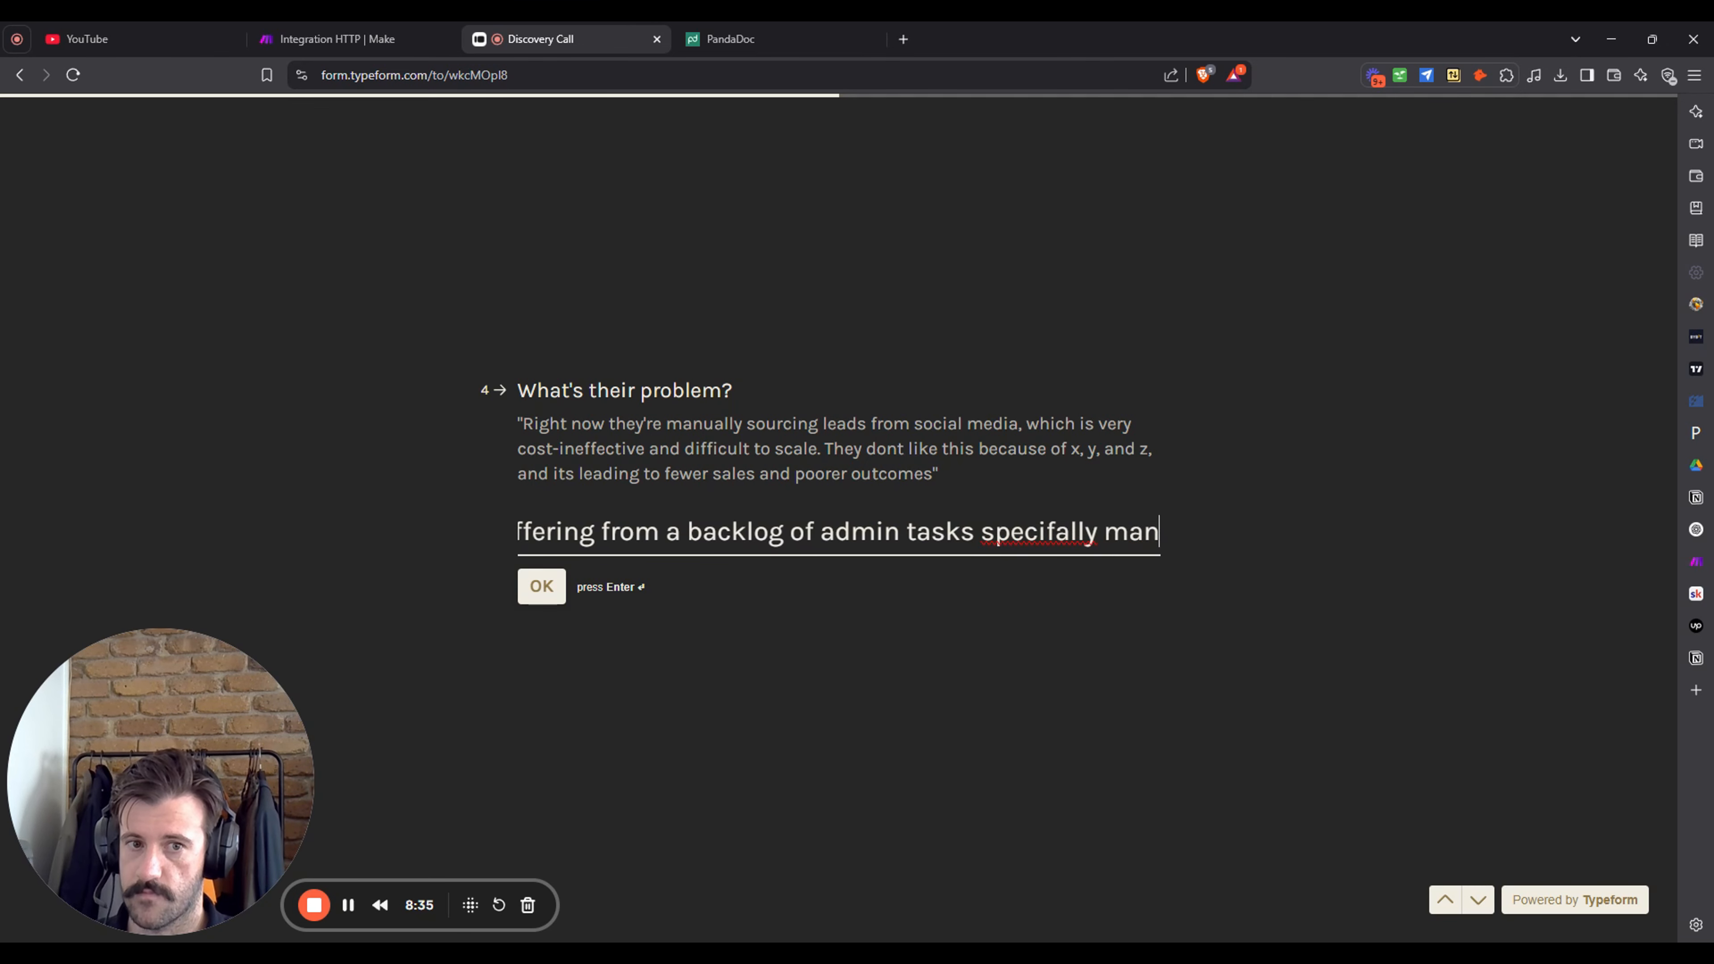
type("aging")
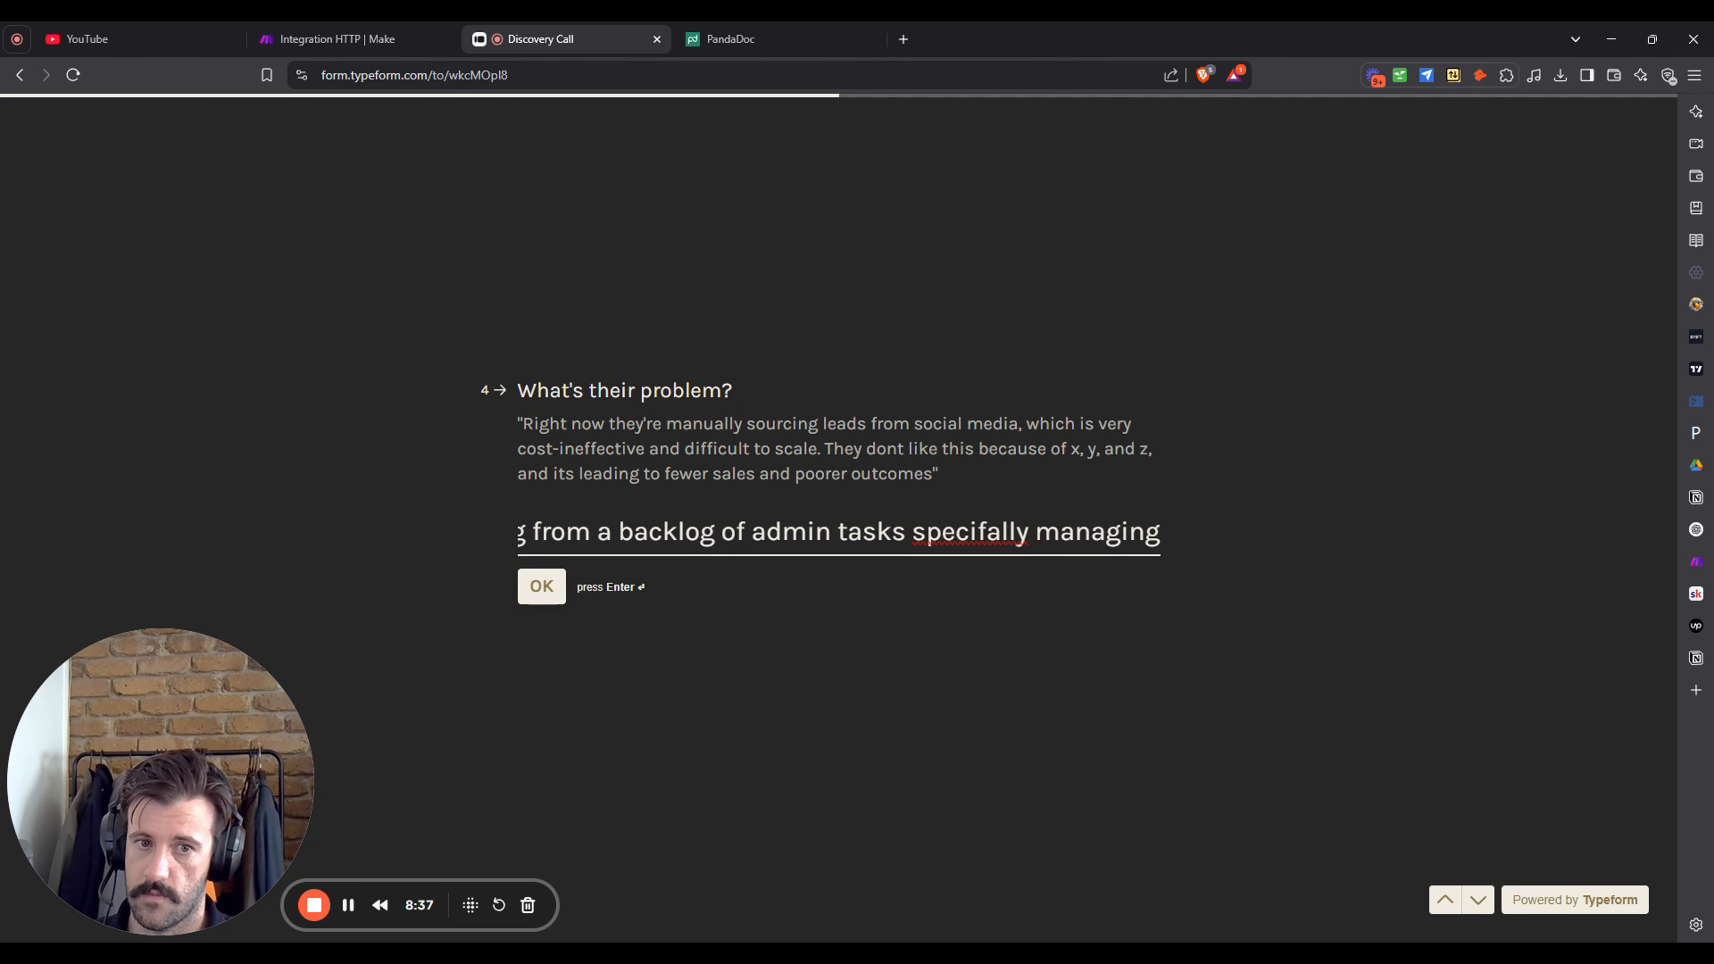
type(" inbound ")
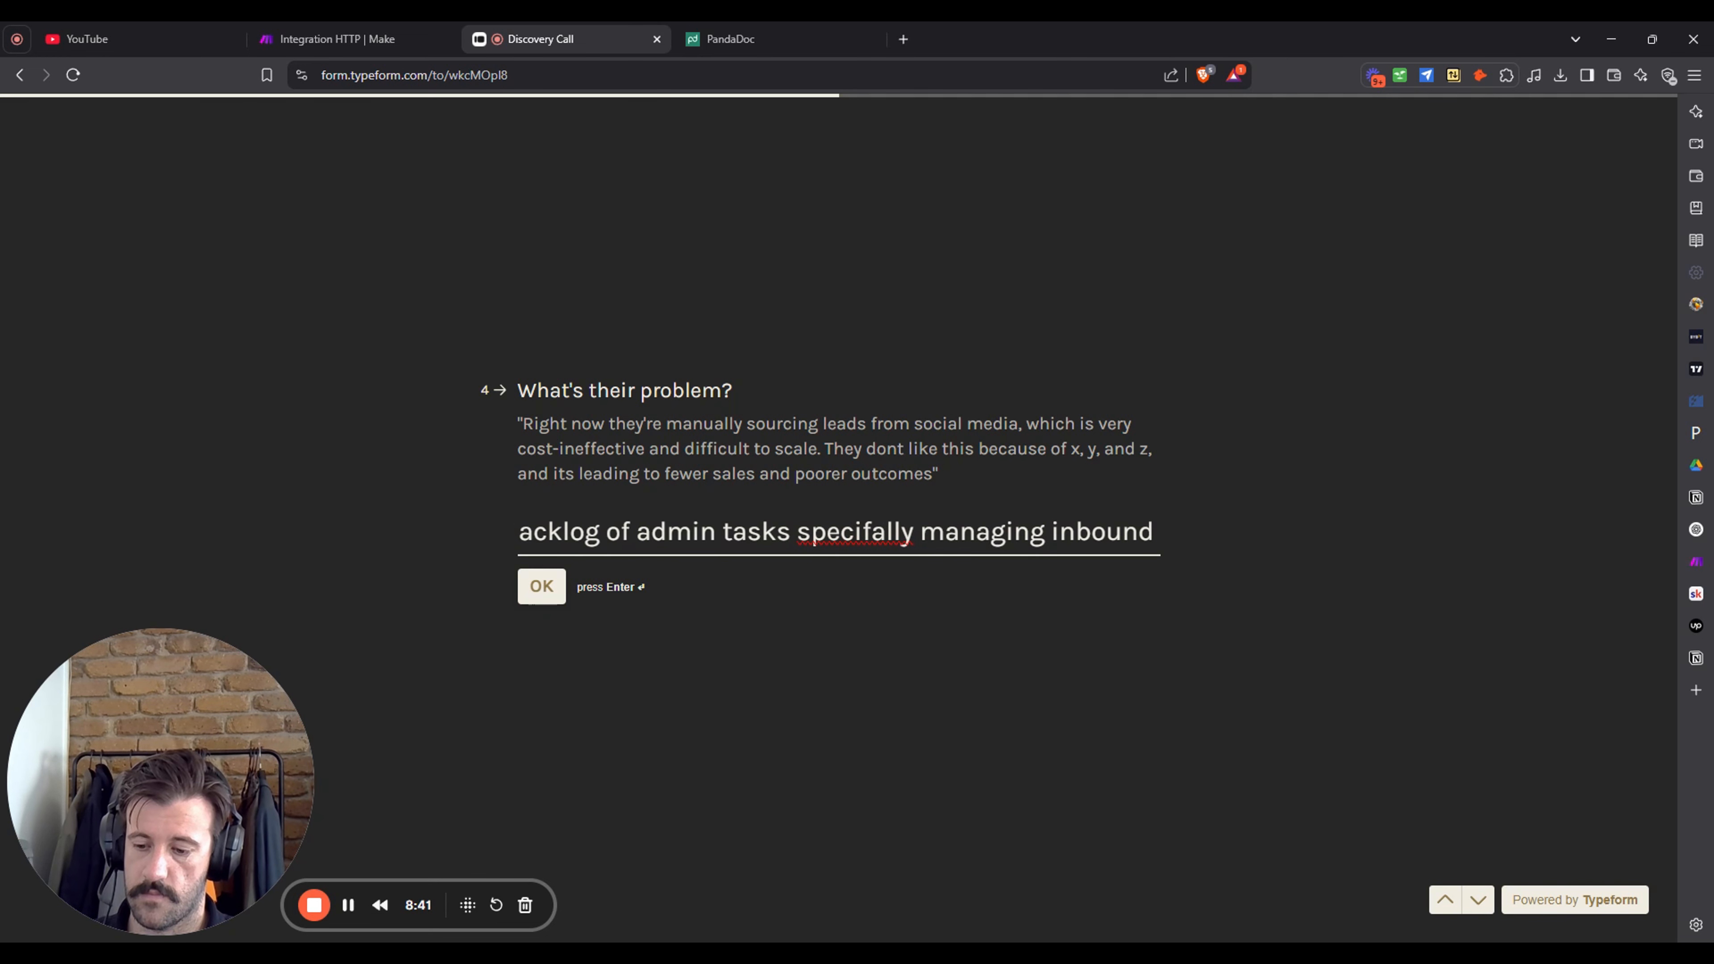
type("leads and")
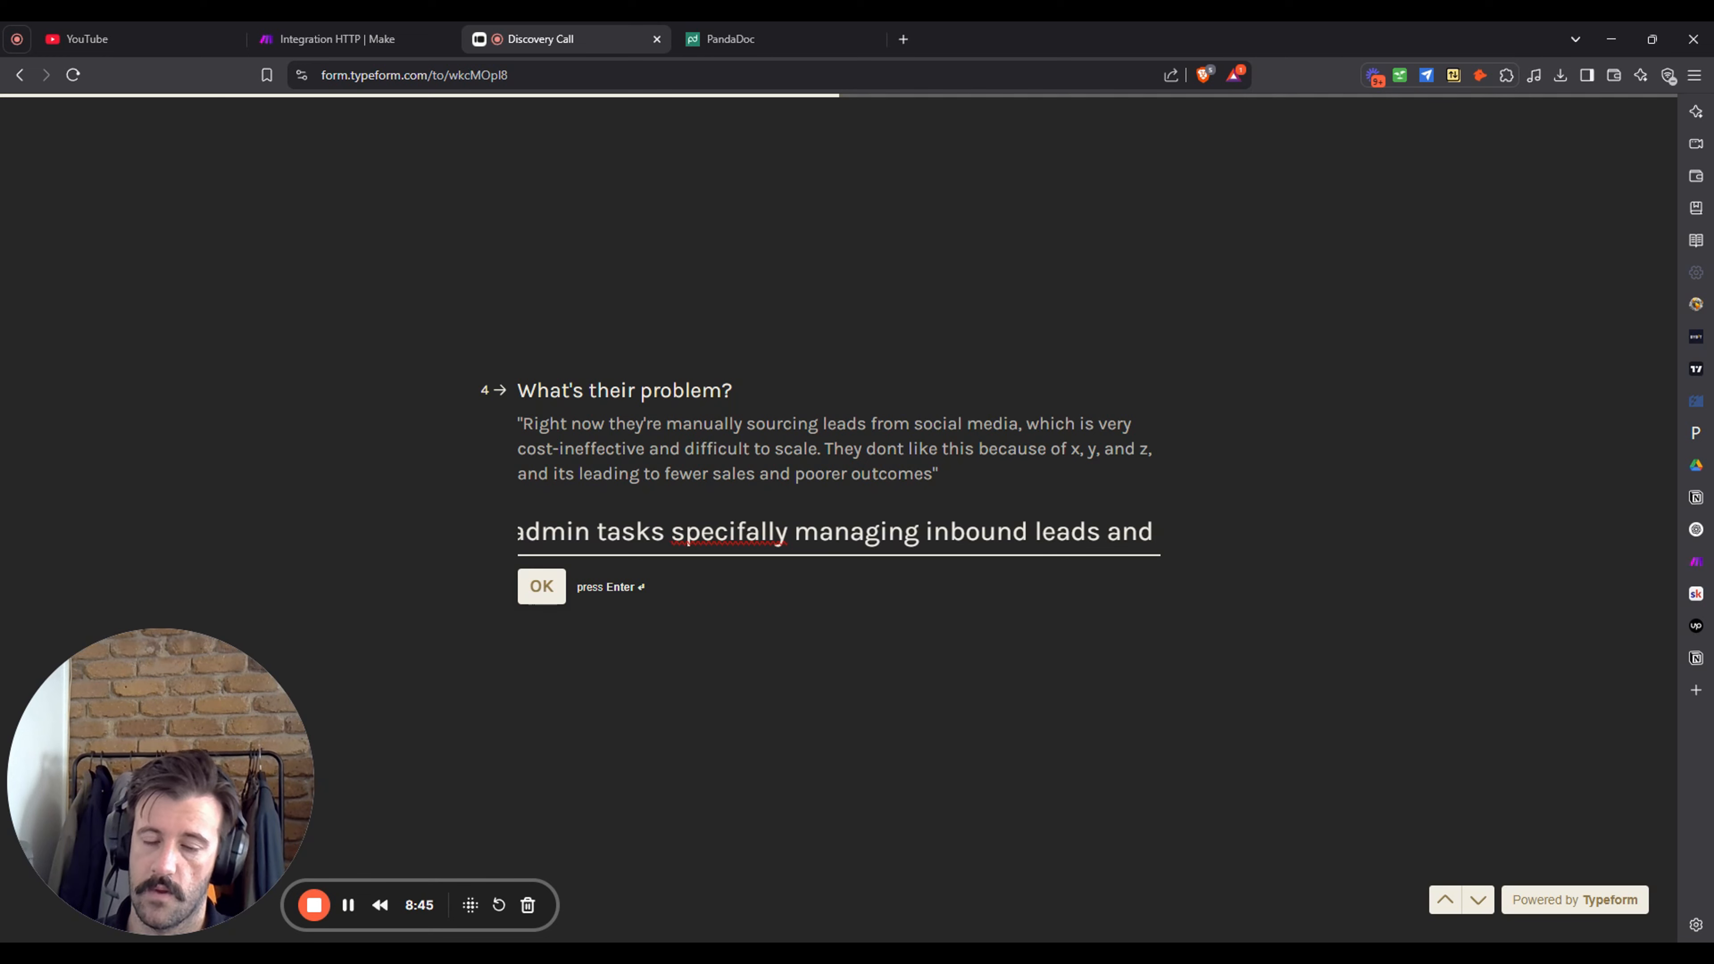
key("ctrl+Left")
key("ctrl+Left")
key("ctrl+Left")
key("ctrl+Left")
key("ctrl+Left")
key("ctrl+Left")
key("ctrl+Left")
key("ctrl+Left")
key("ctrl+Left")
key("ctrl+Left")
key("ctrl+Left")
key("ctrl+Left")
key("ctrl+Left")
key("ctrl+Left")
key("ctrl+Left")
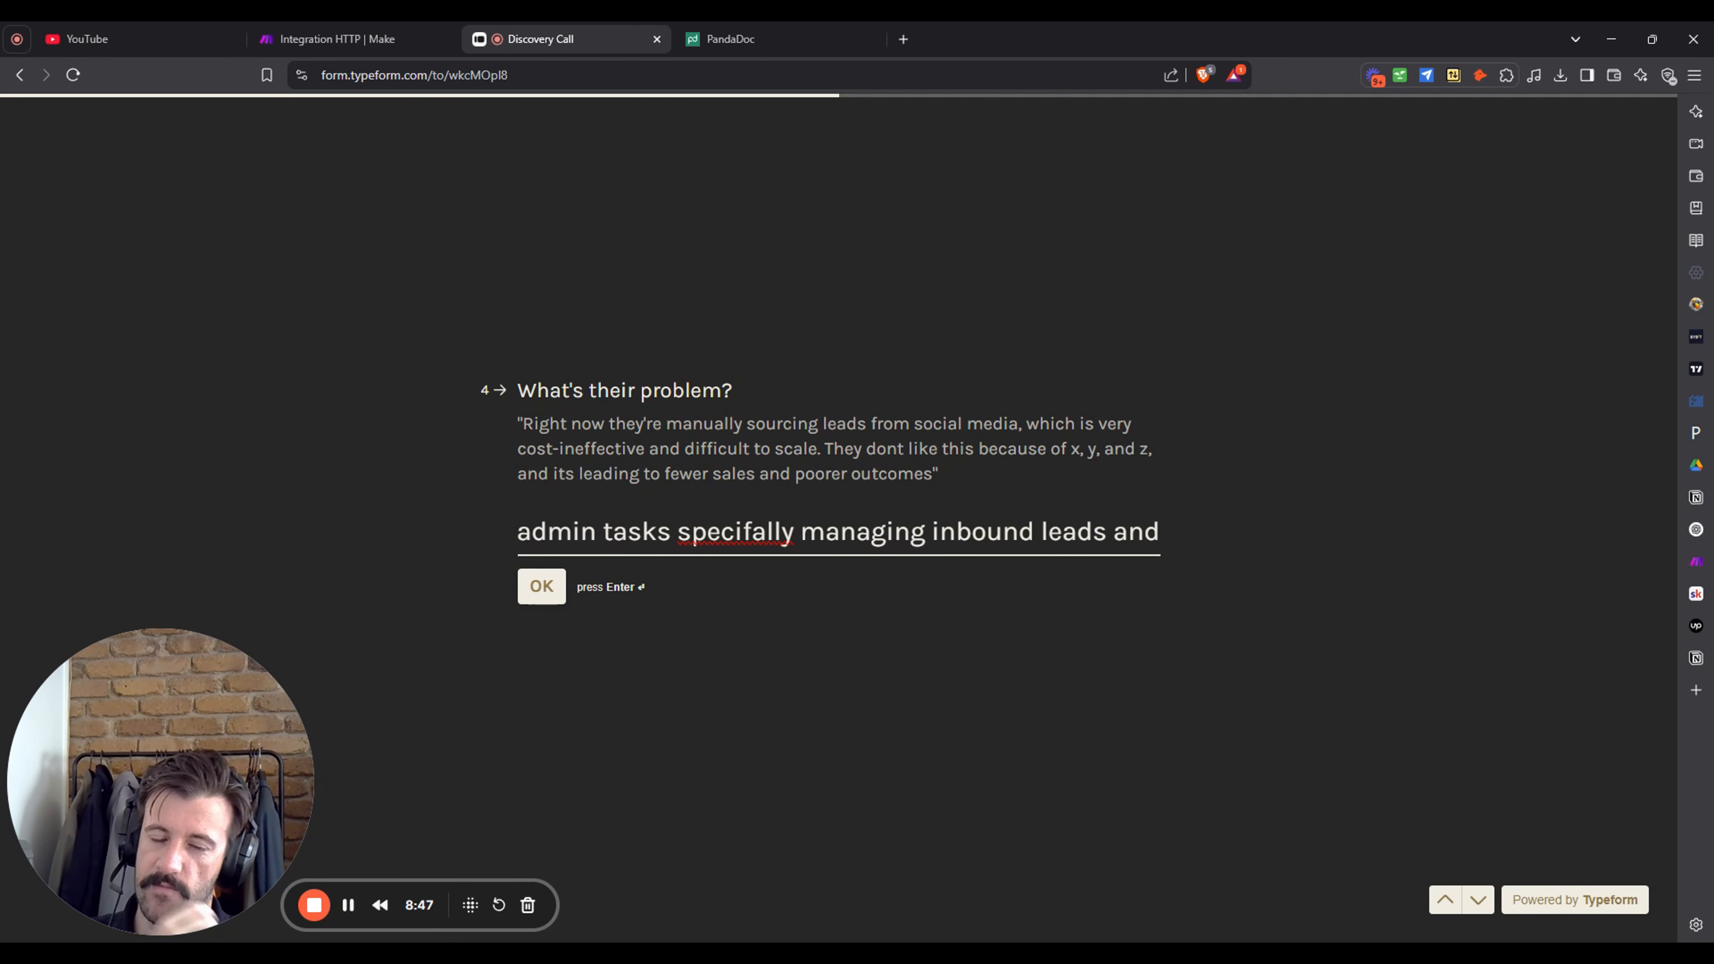
key("ctrl+BackSpace")
key("ctrl+BackSpace")
key("ctrl+BackSpace")
key("ctrl+BackSpace")
key("ctrl+BackSpace")
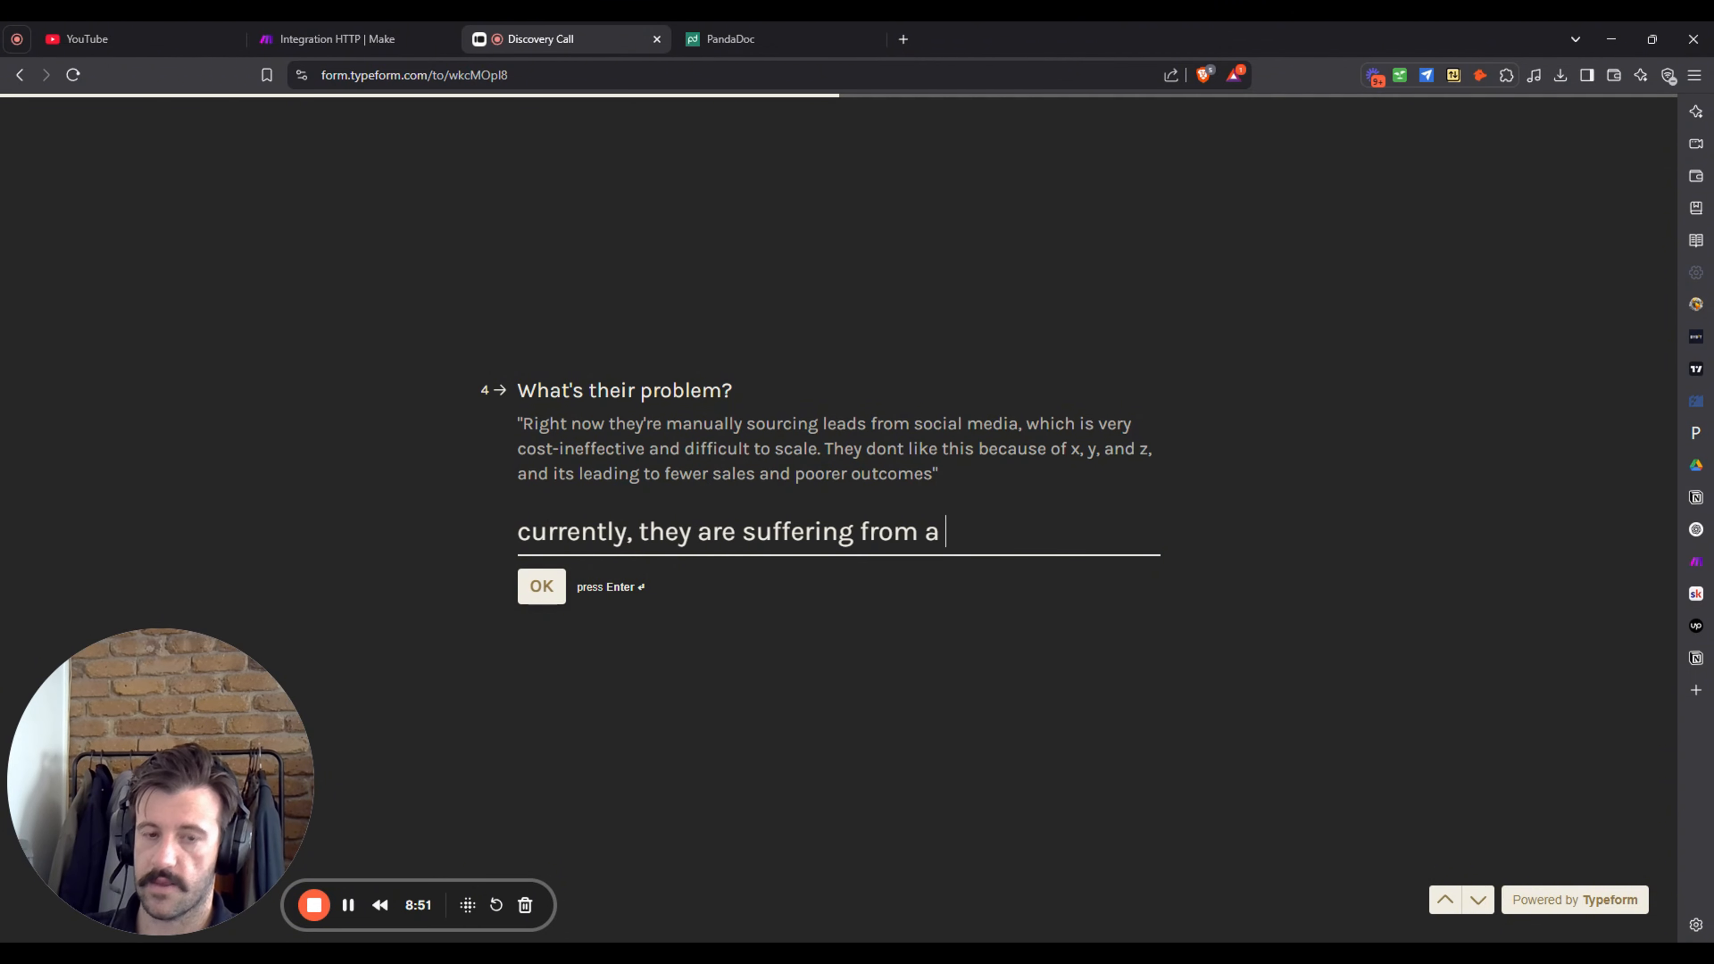
type("backlog of")
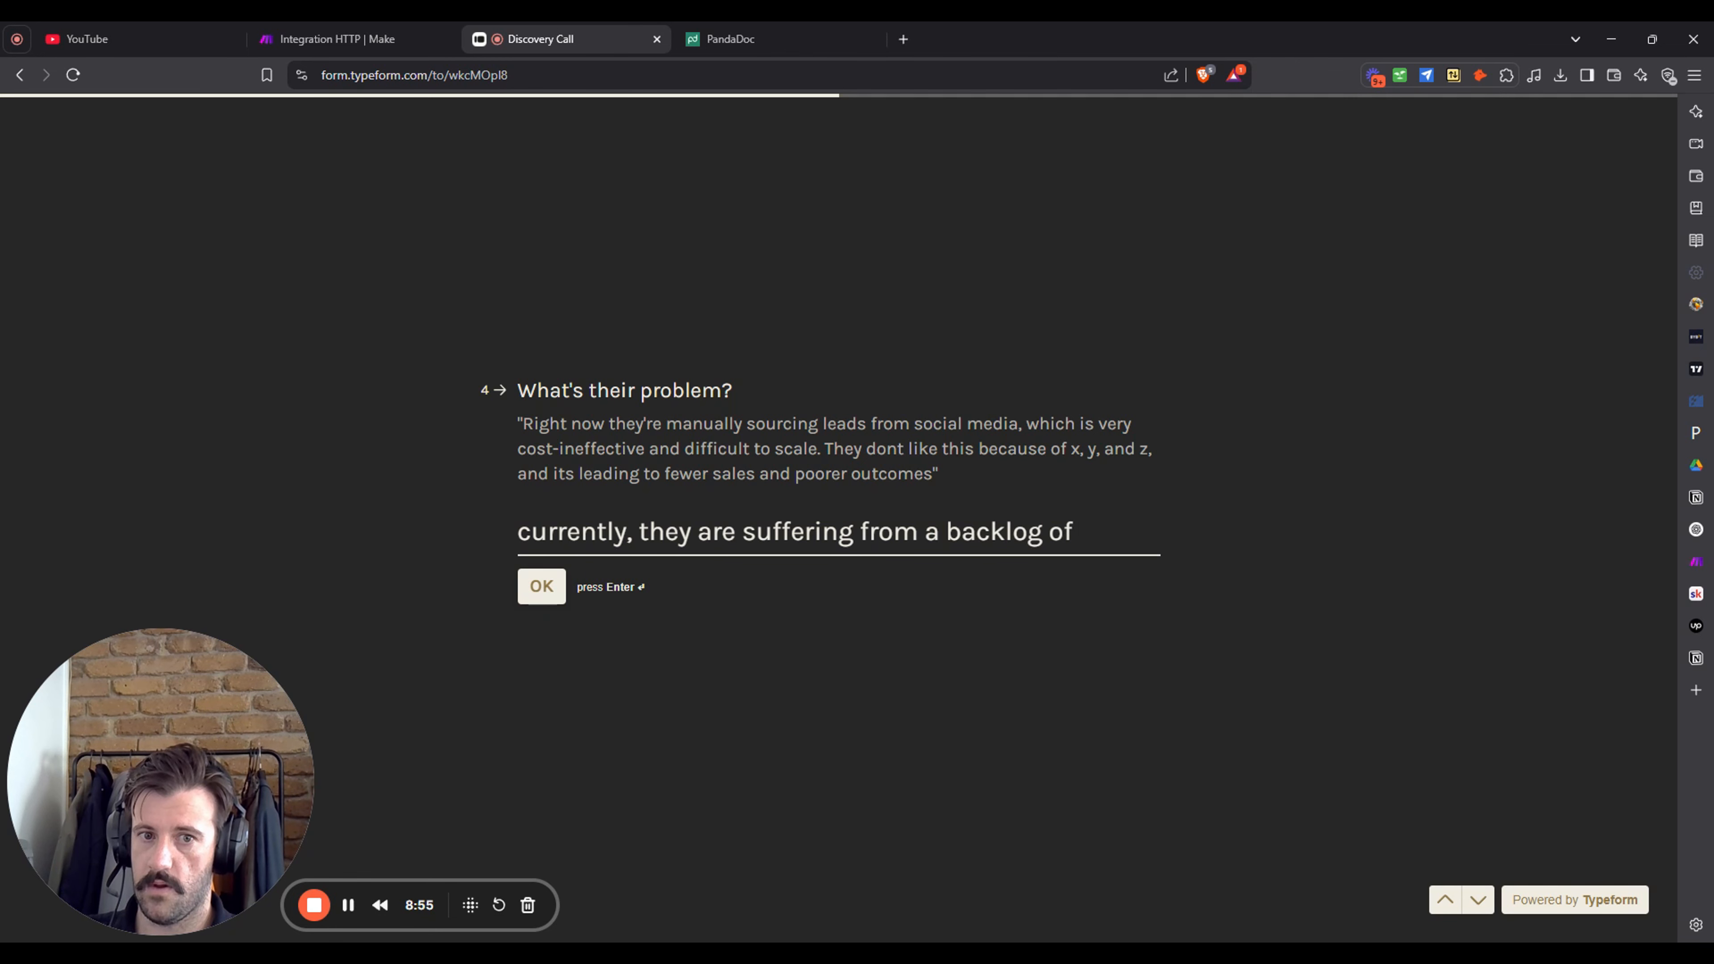
type(" payment")
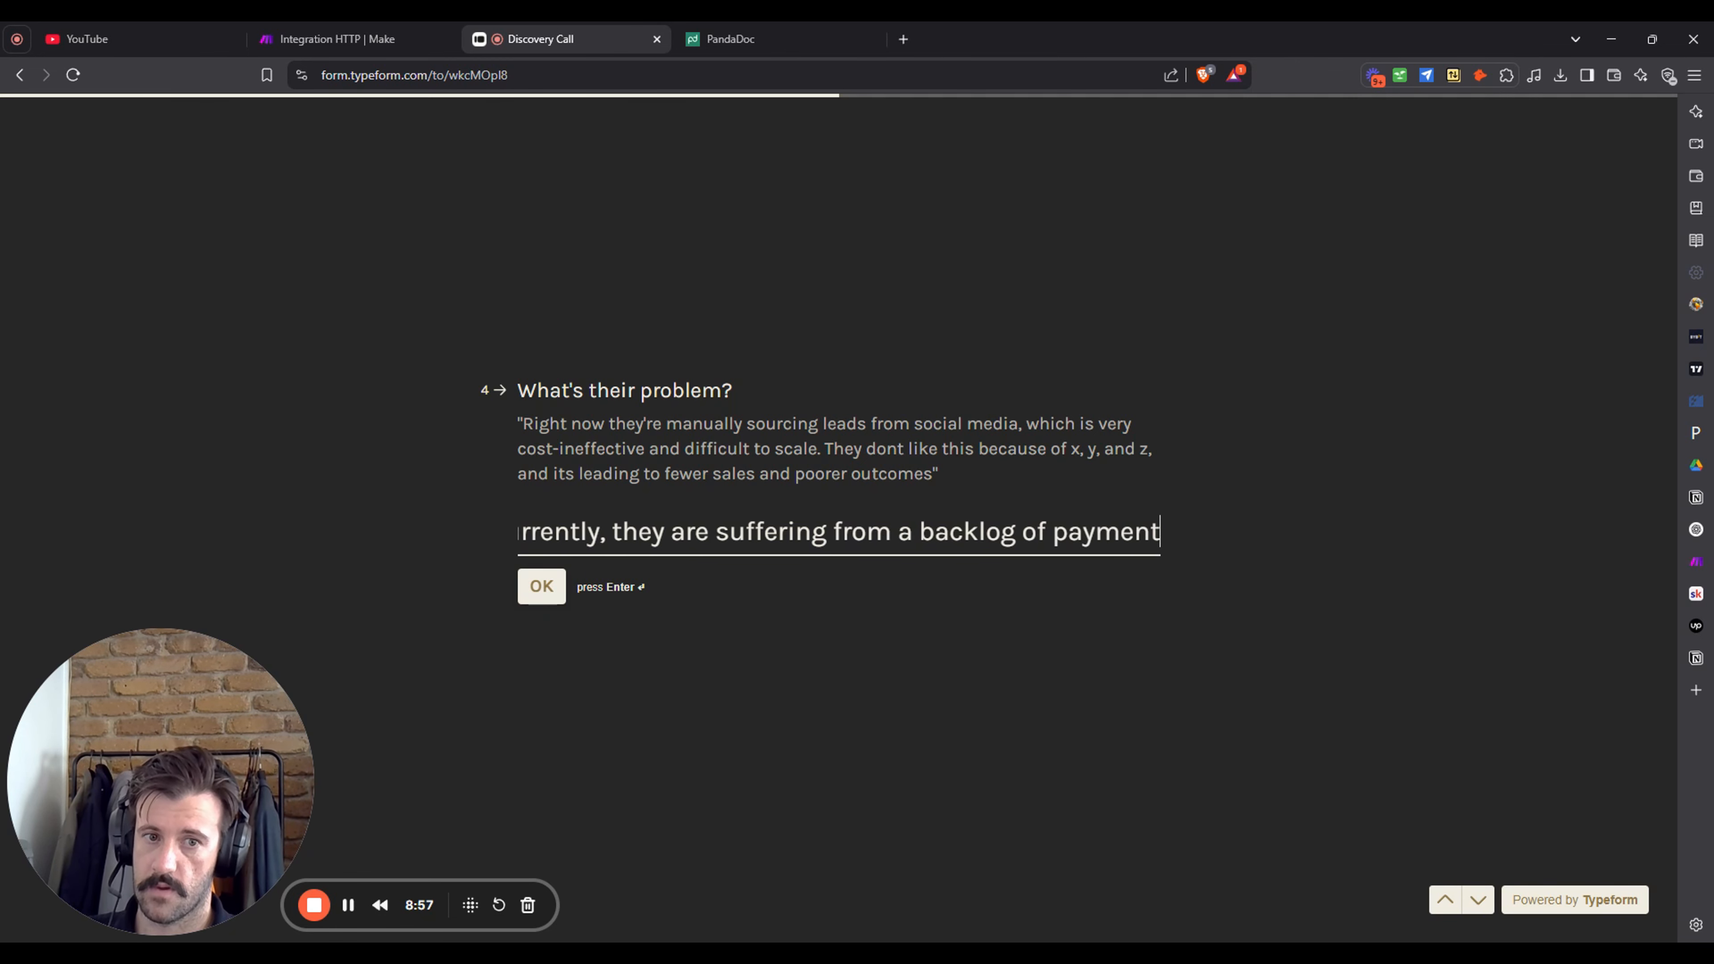
key("BackSpace")
key("BackSpace")
key("BackSpace")
key("BackSpace")
key("BackSpace")
key("BackSpace")
key("BackSpace")
type("inv")
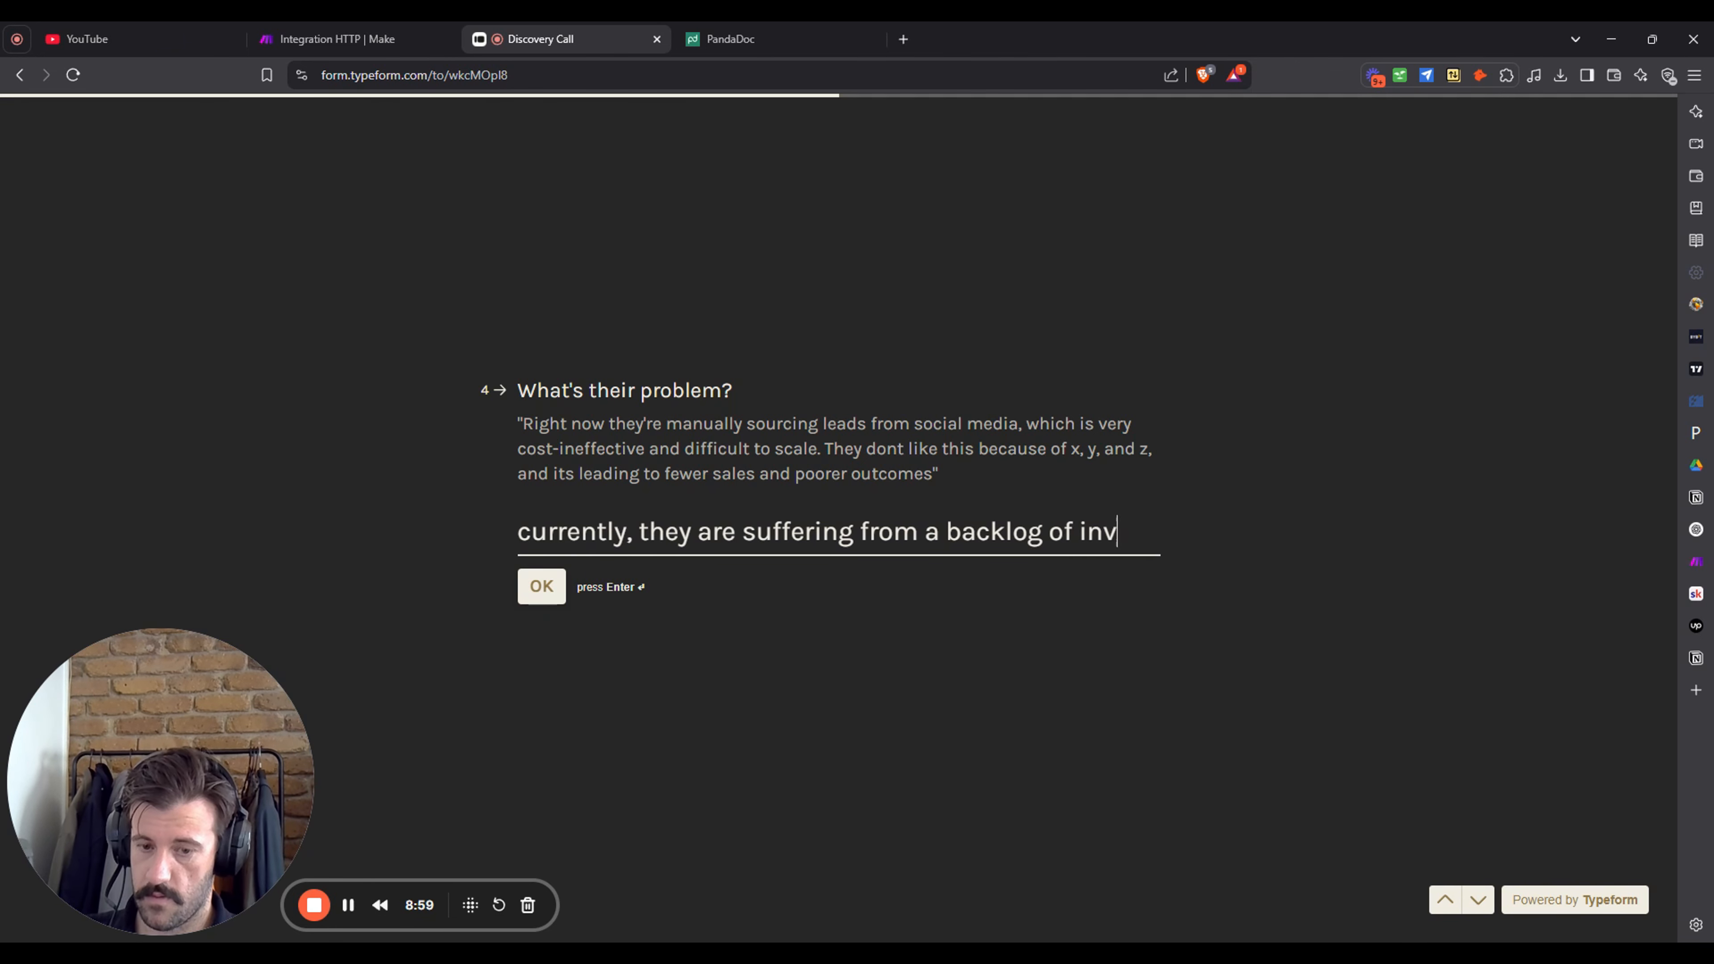
type("oices that ")
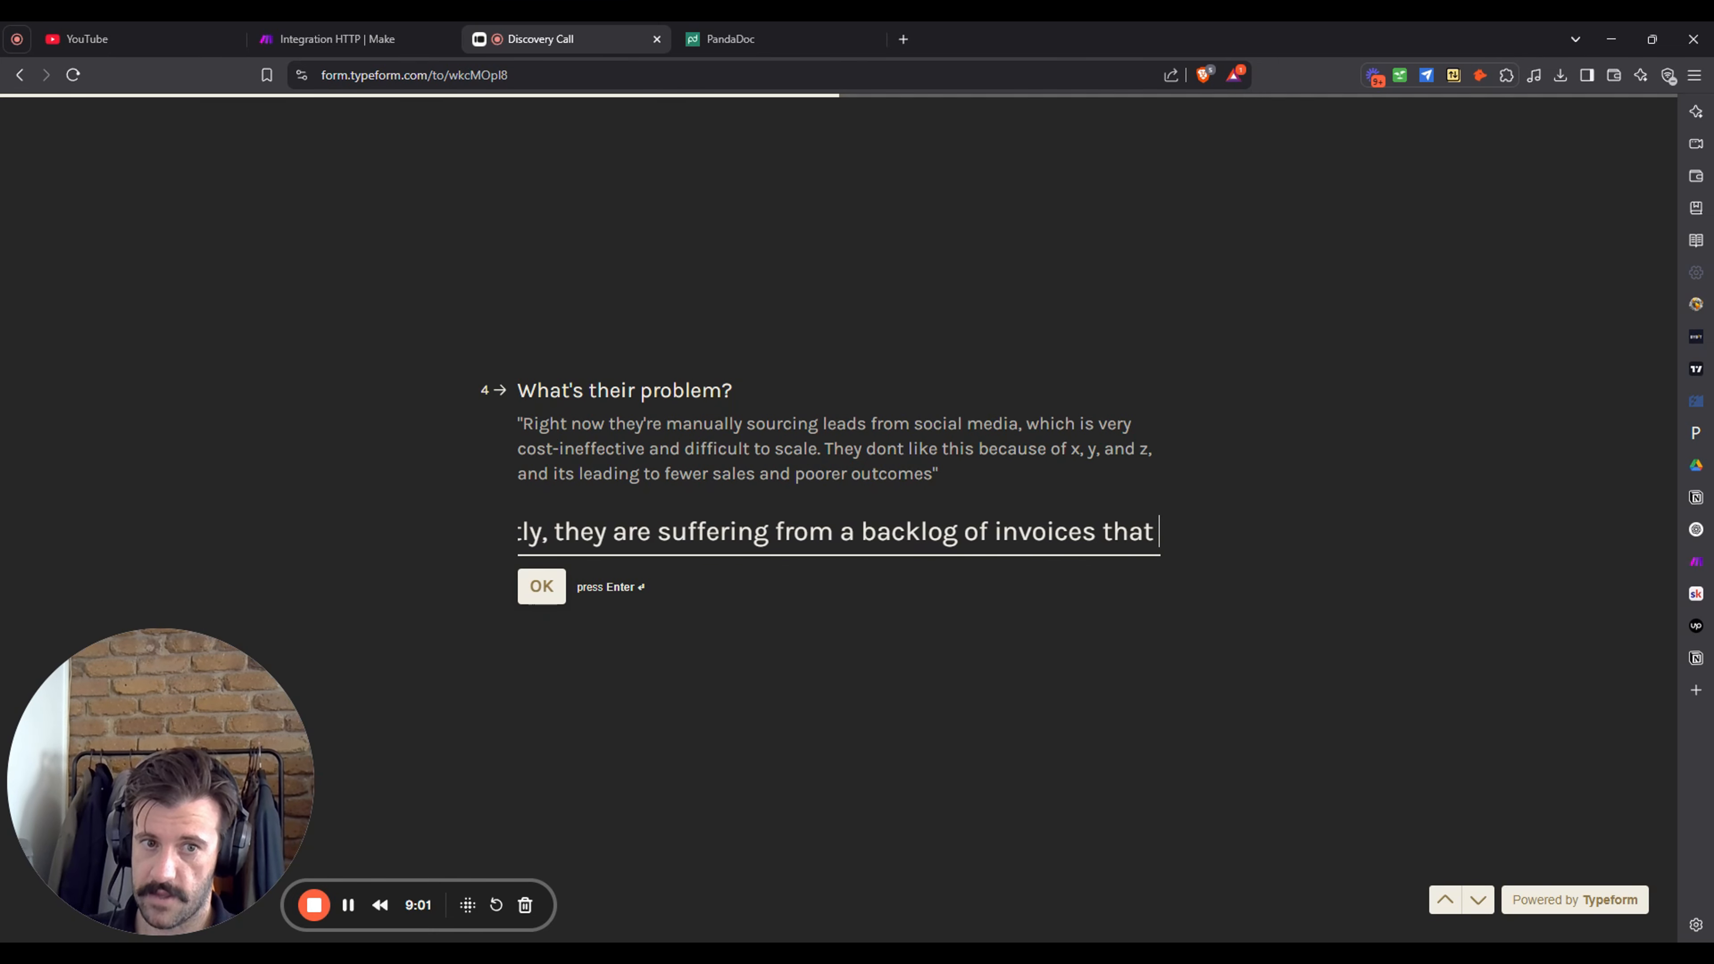
type("need to be pro")
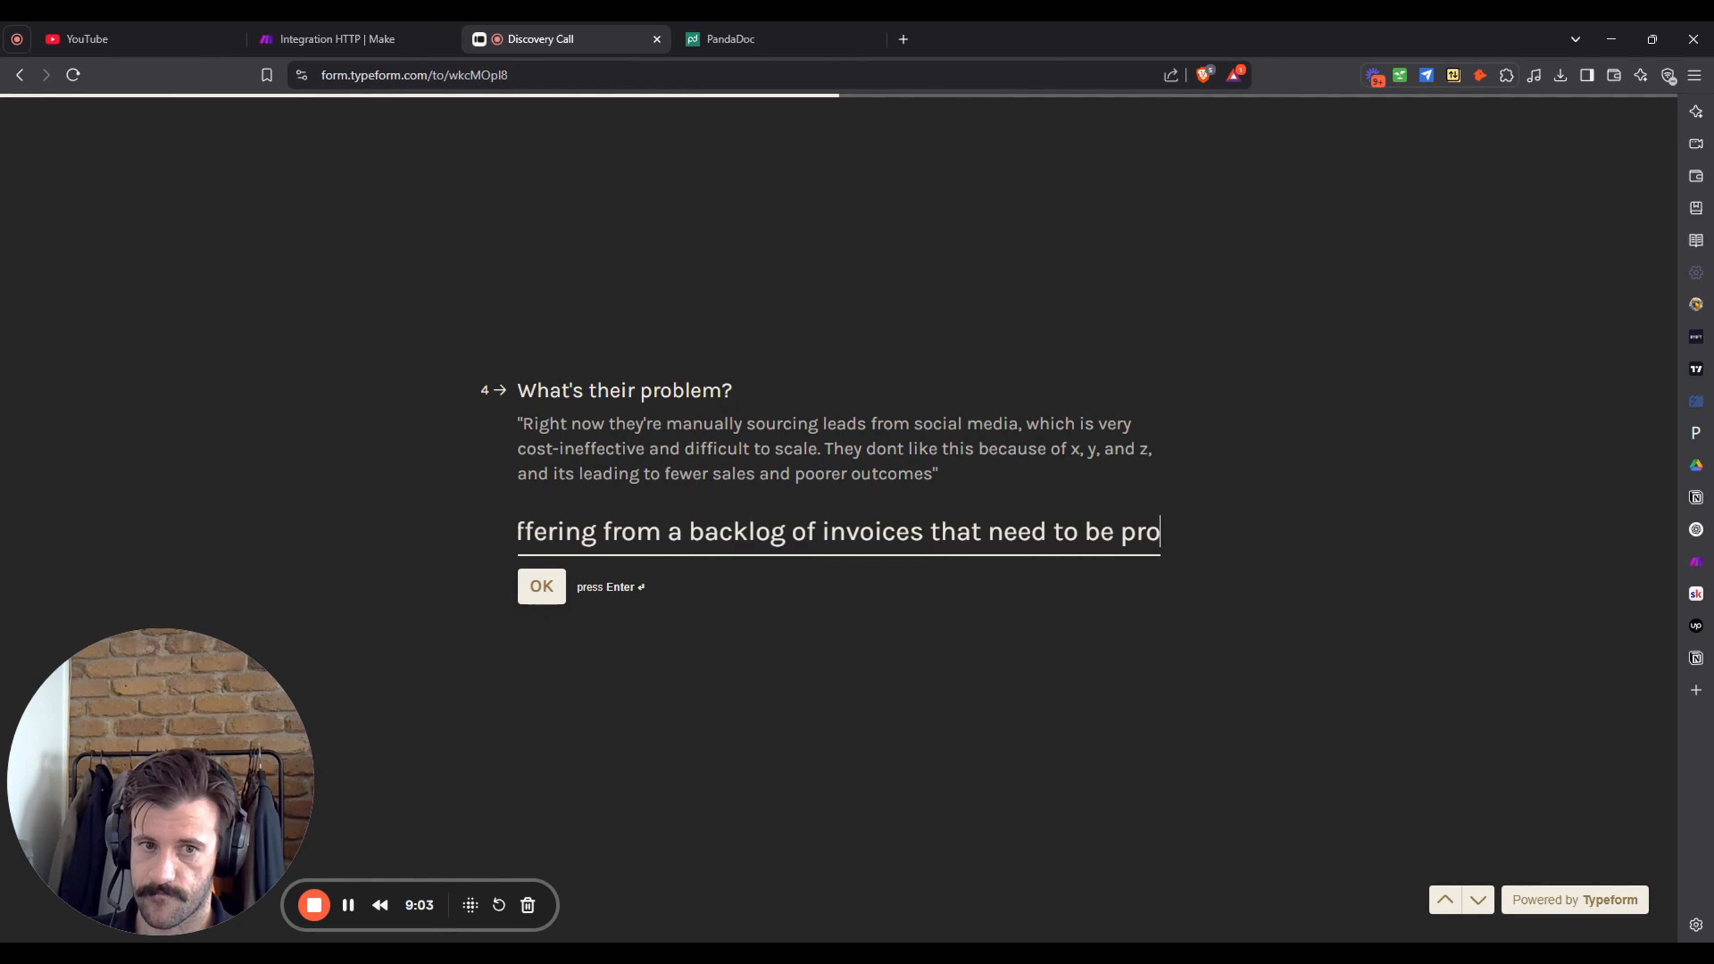
type("cessed a")
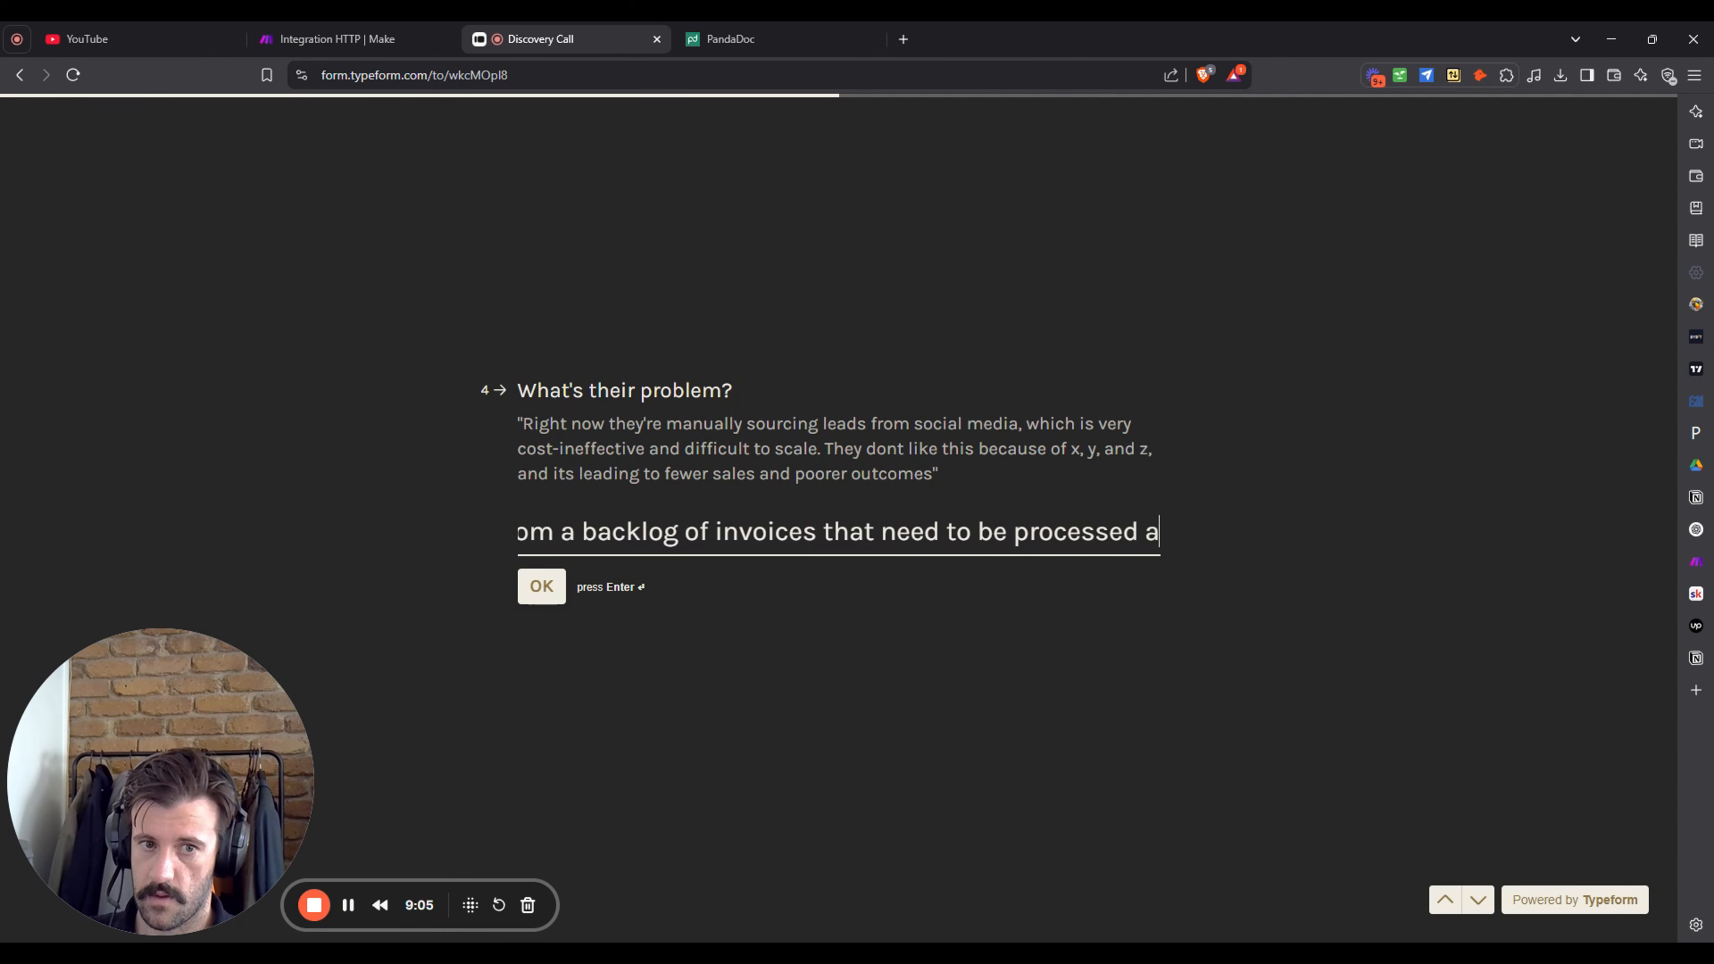
type("nd payment collected")
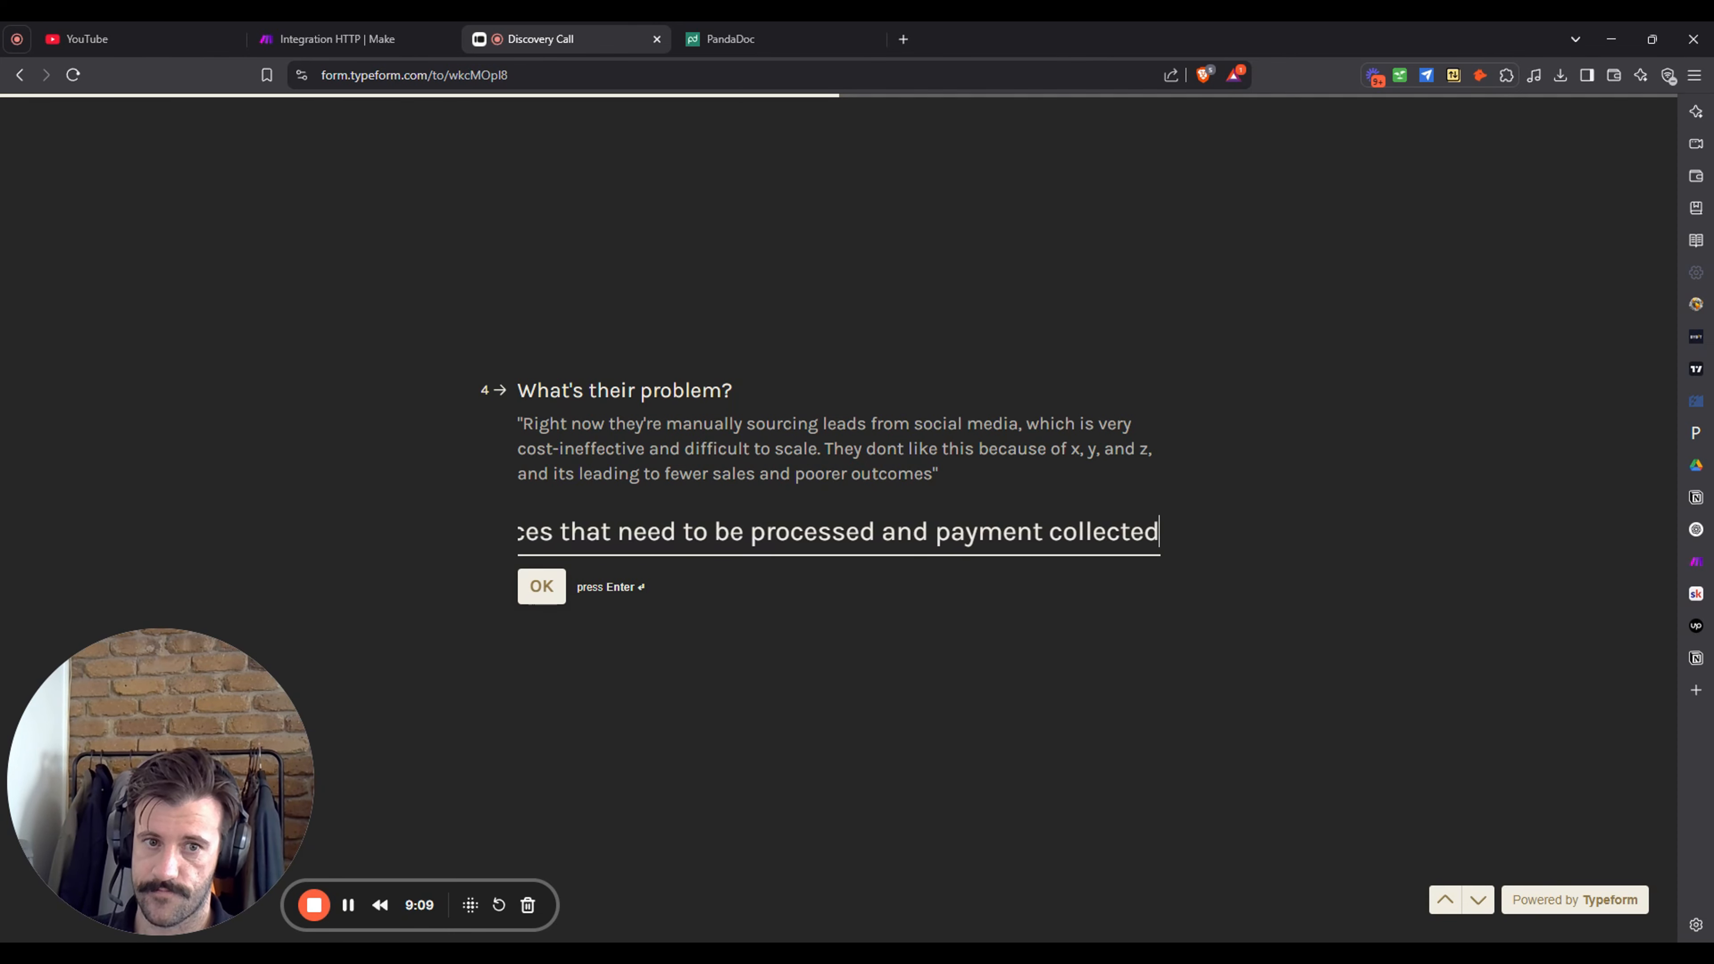
key("Return")
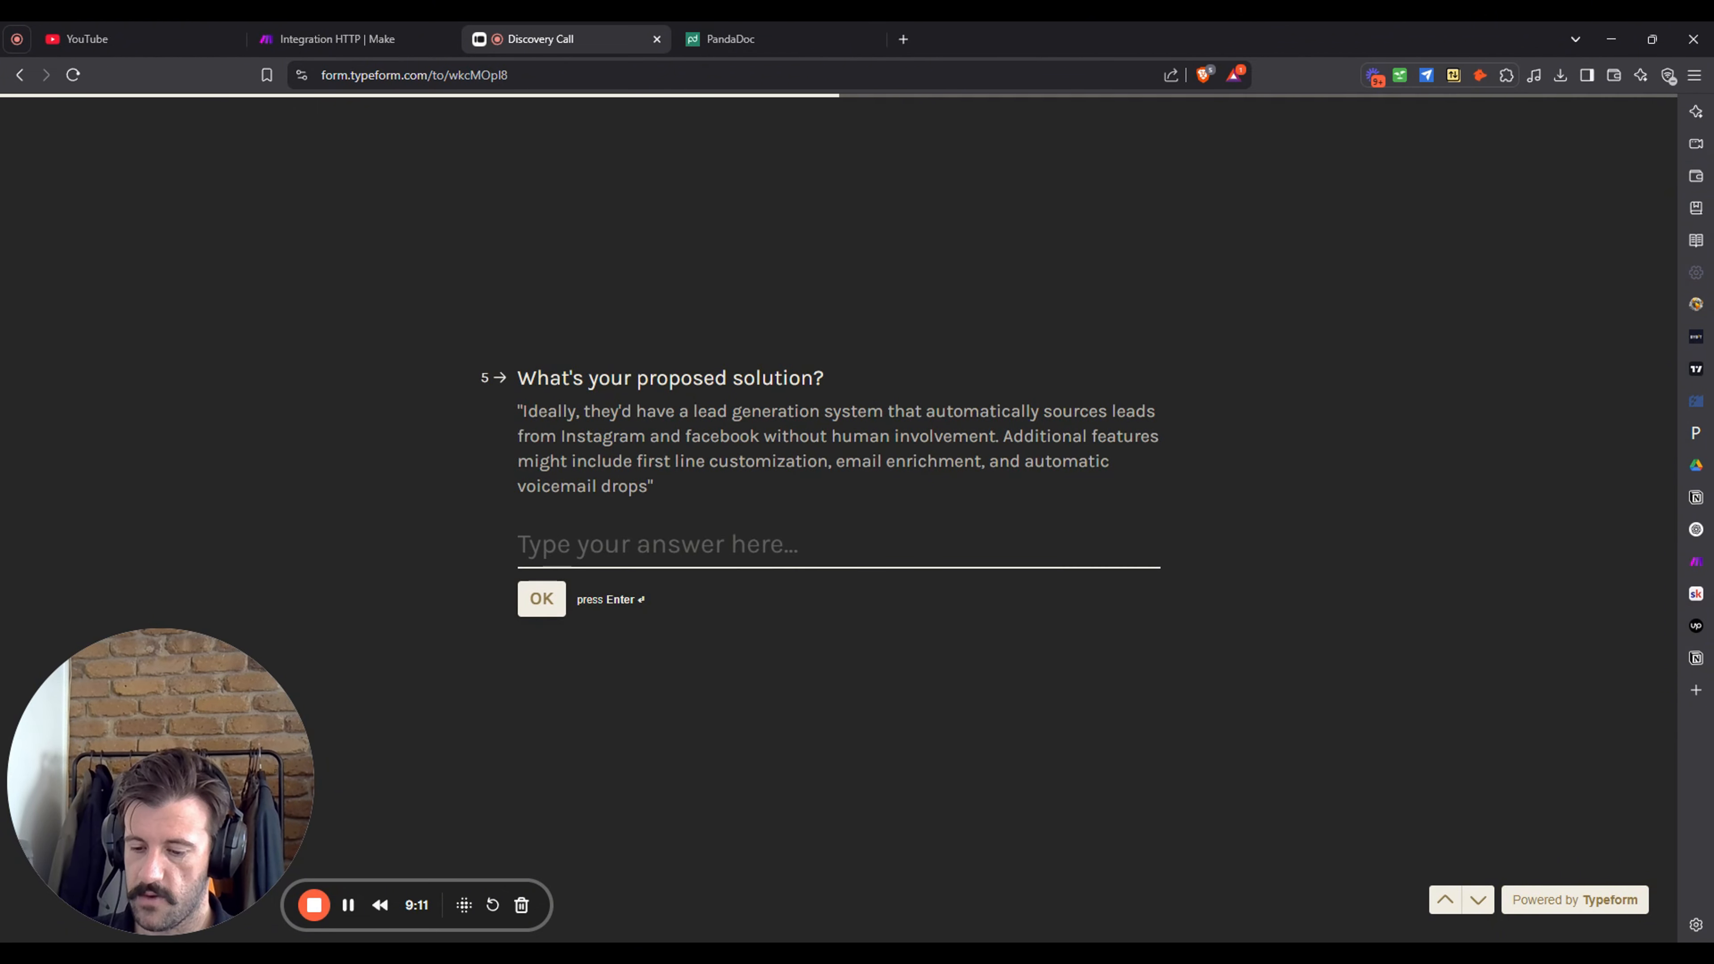
- Start the solution answer: an automated invoicing system that generates, sends and organises invoices
type("crea")
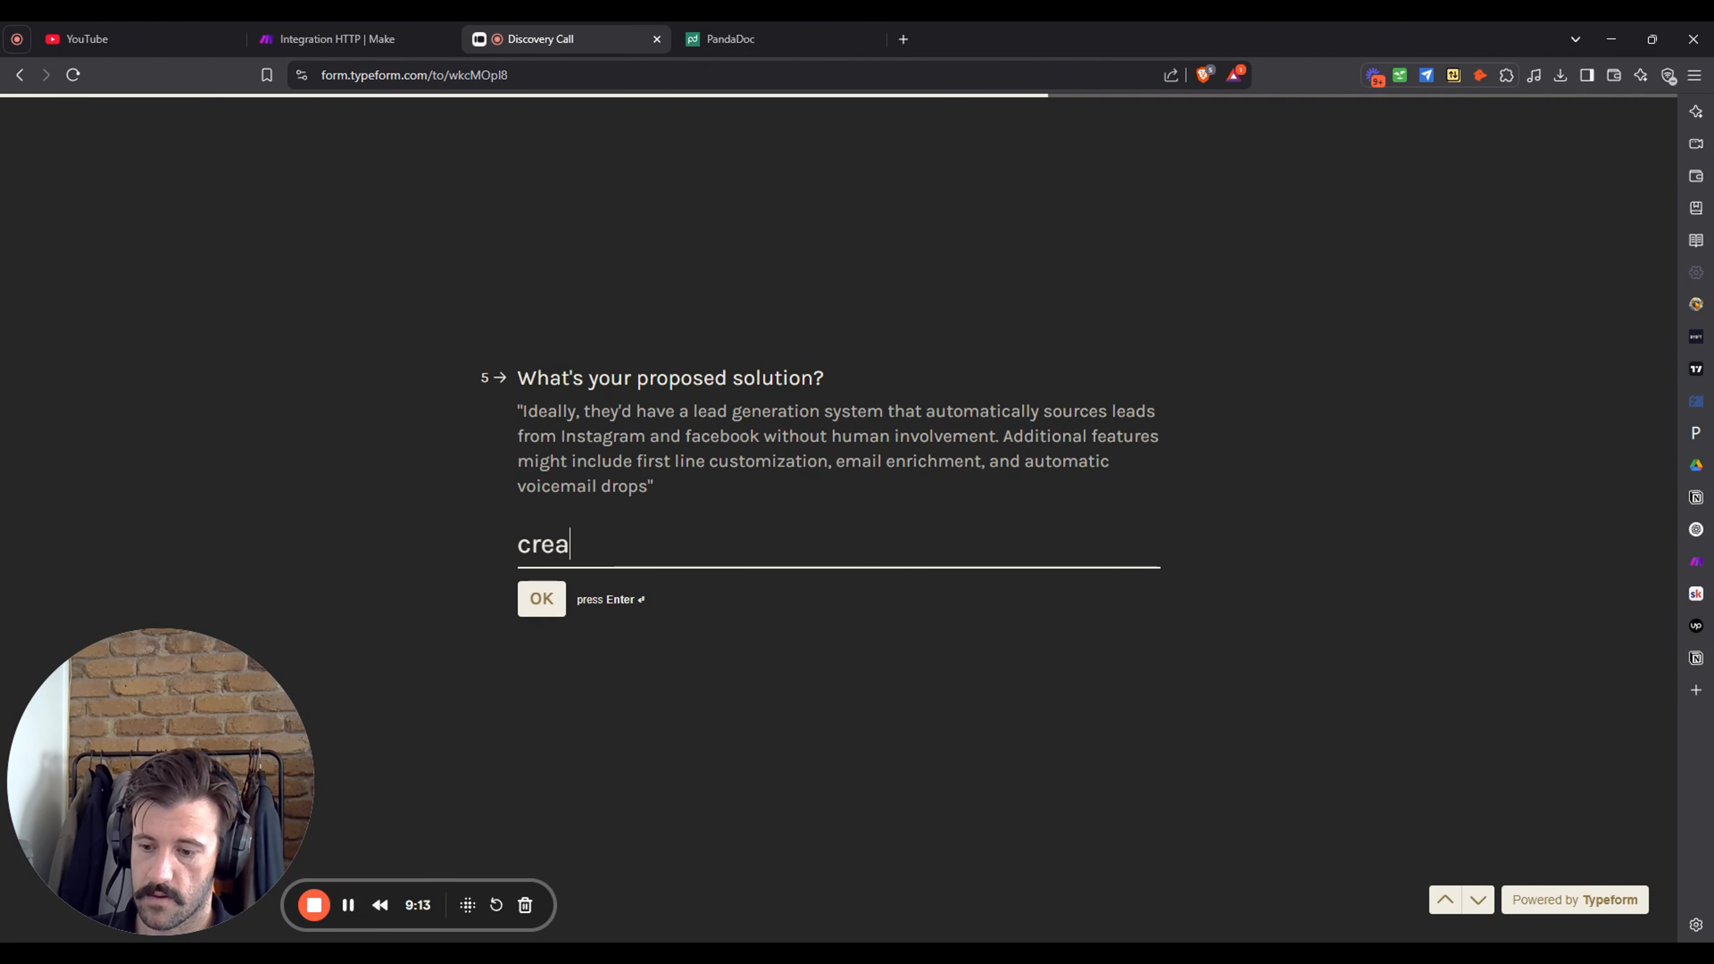
type("te and")
key("BackSpace")
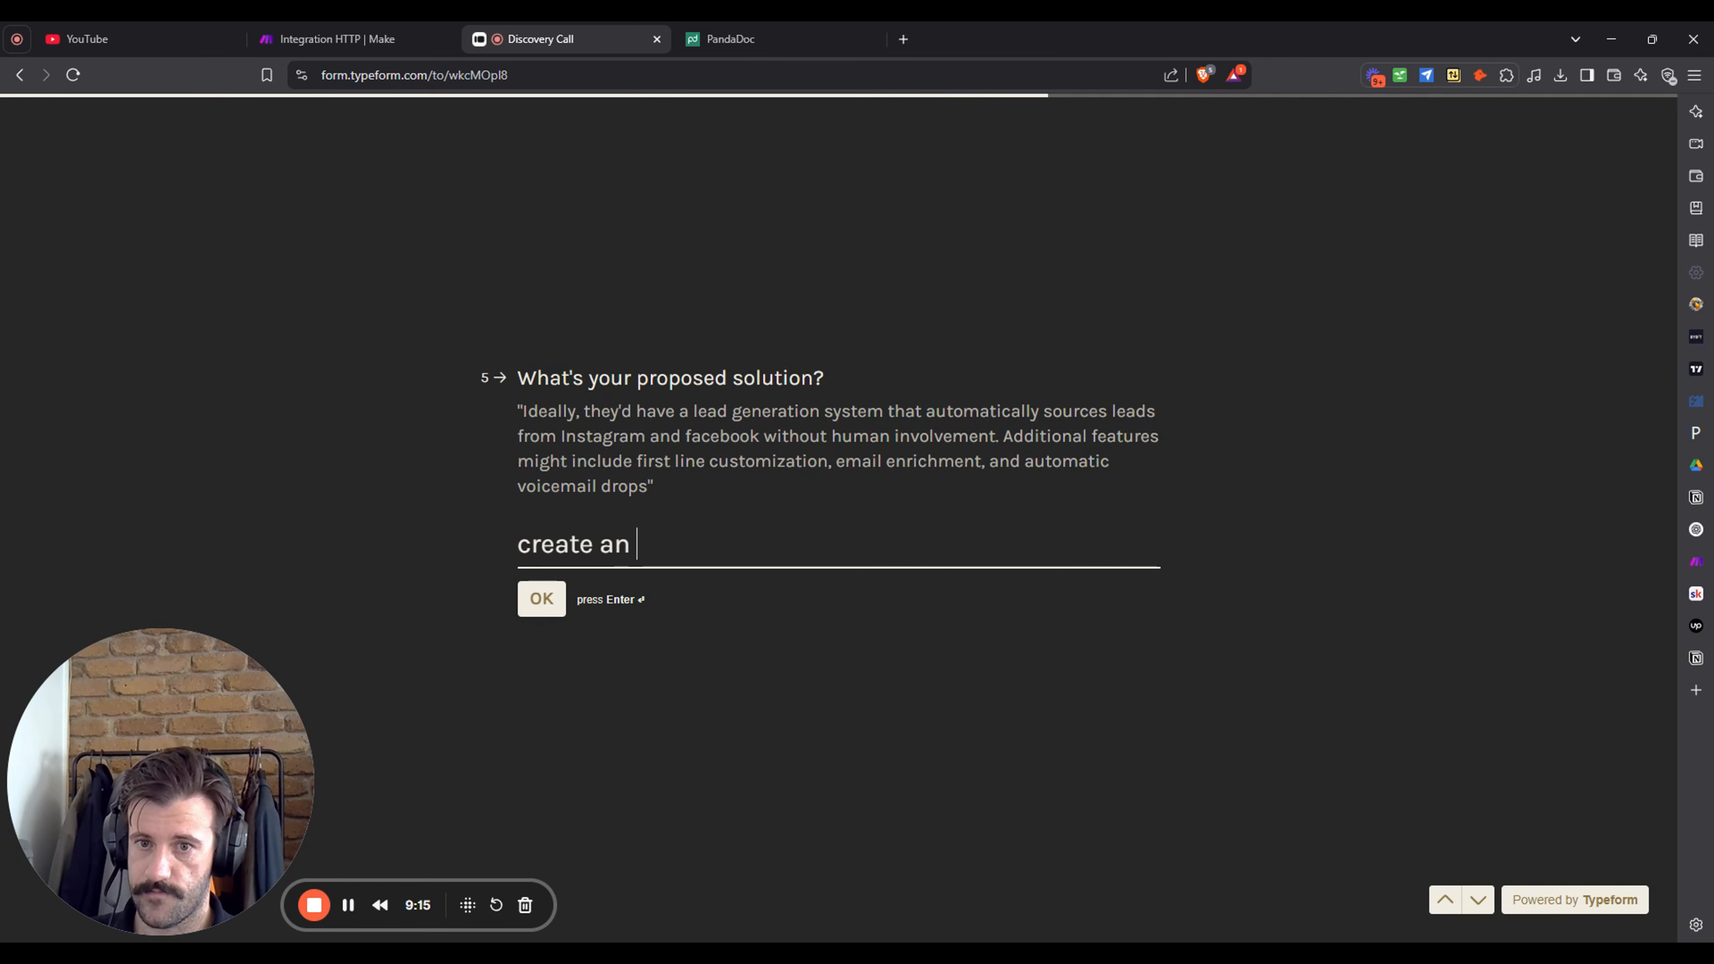
type("automate")
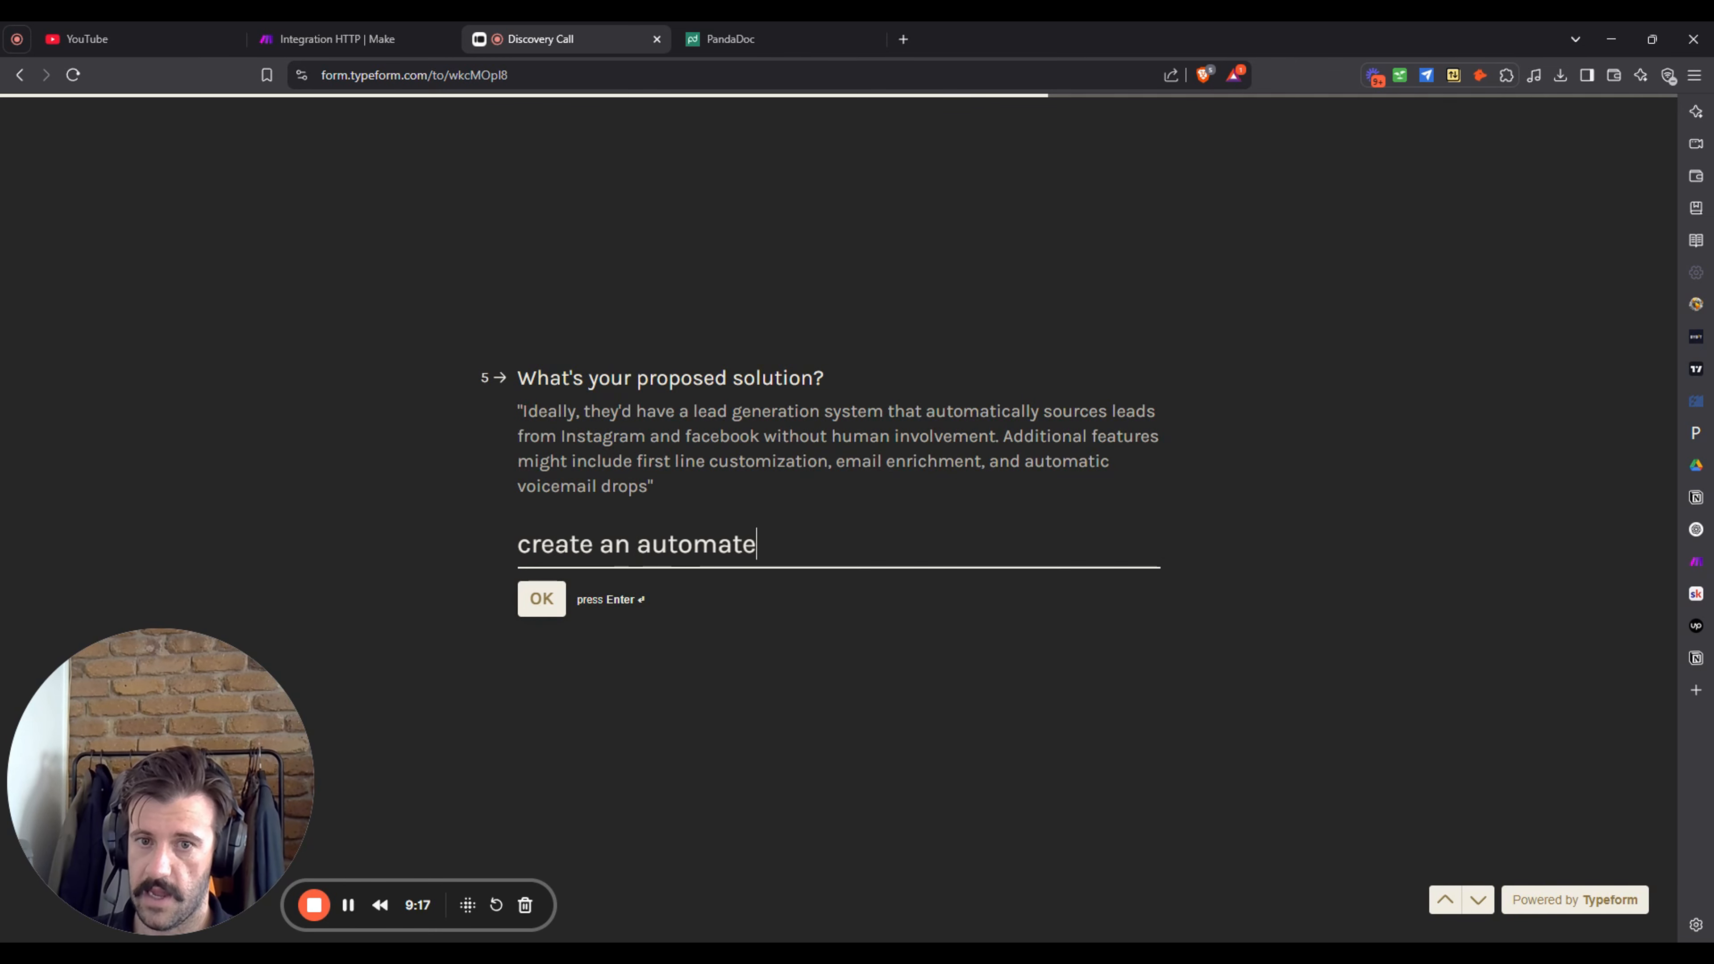
type("d invoinv")
key("BackSpace")
key("BackSpace")
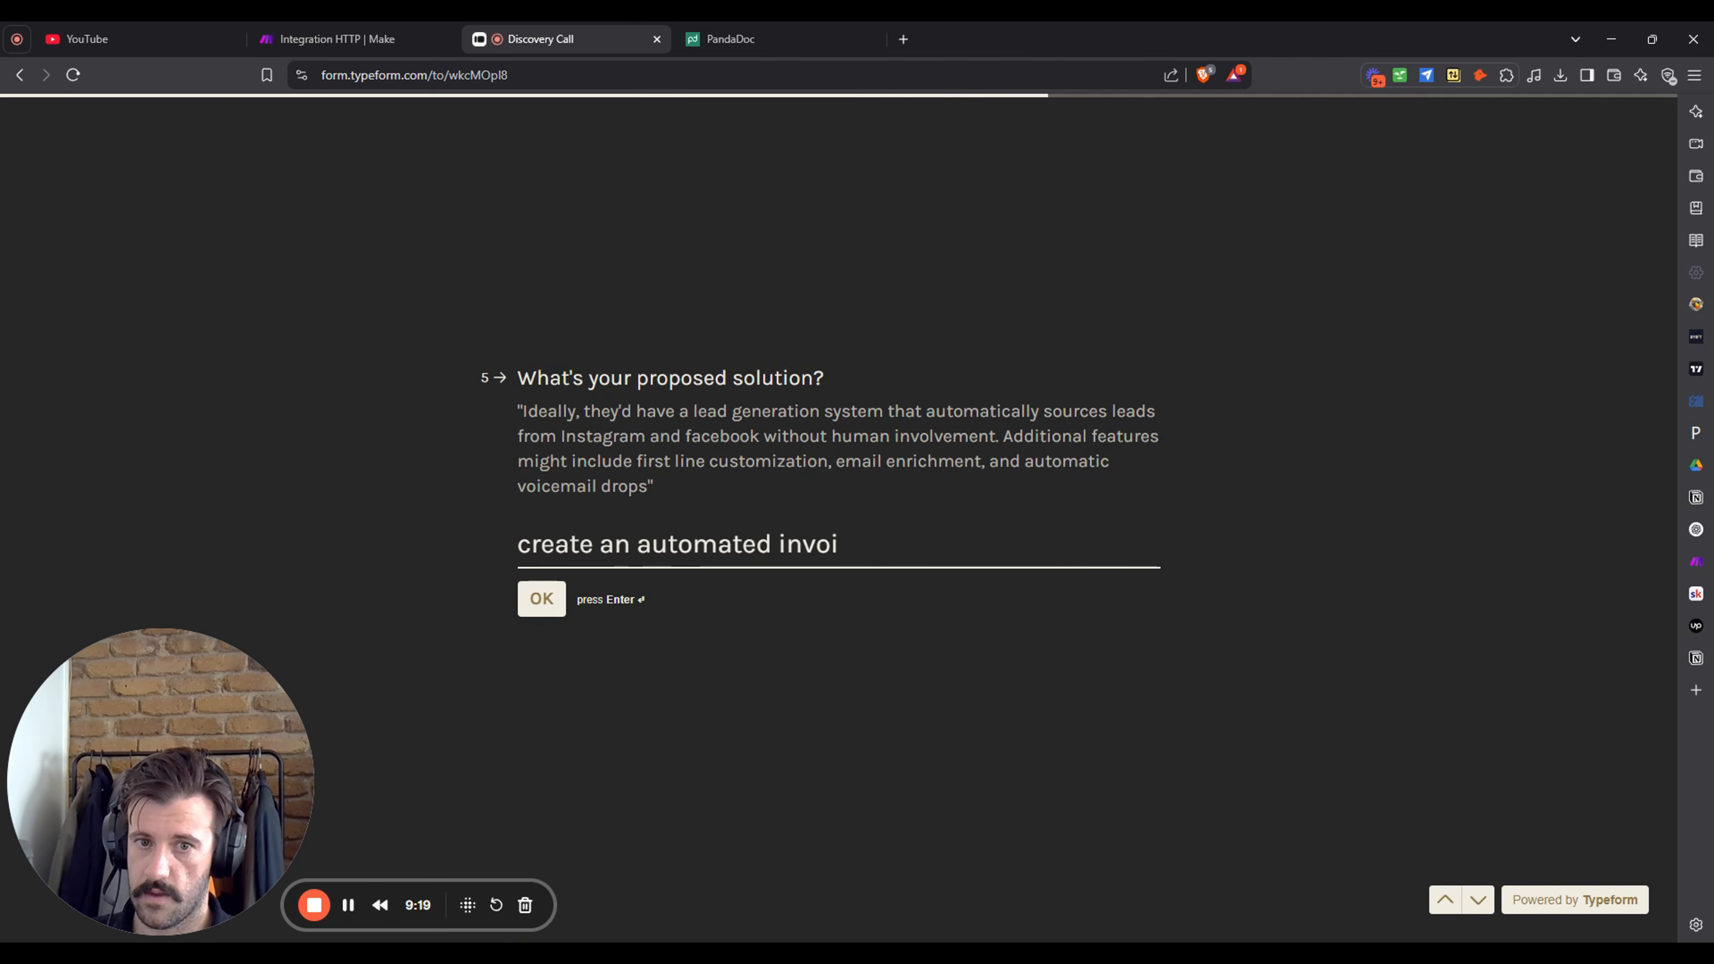
type("cing c")
key("BackSpace")
type("s")
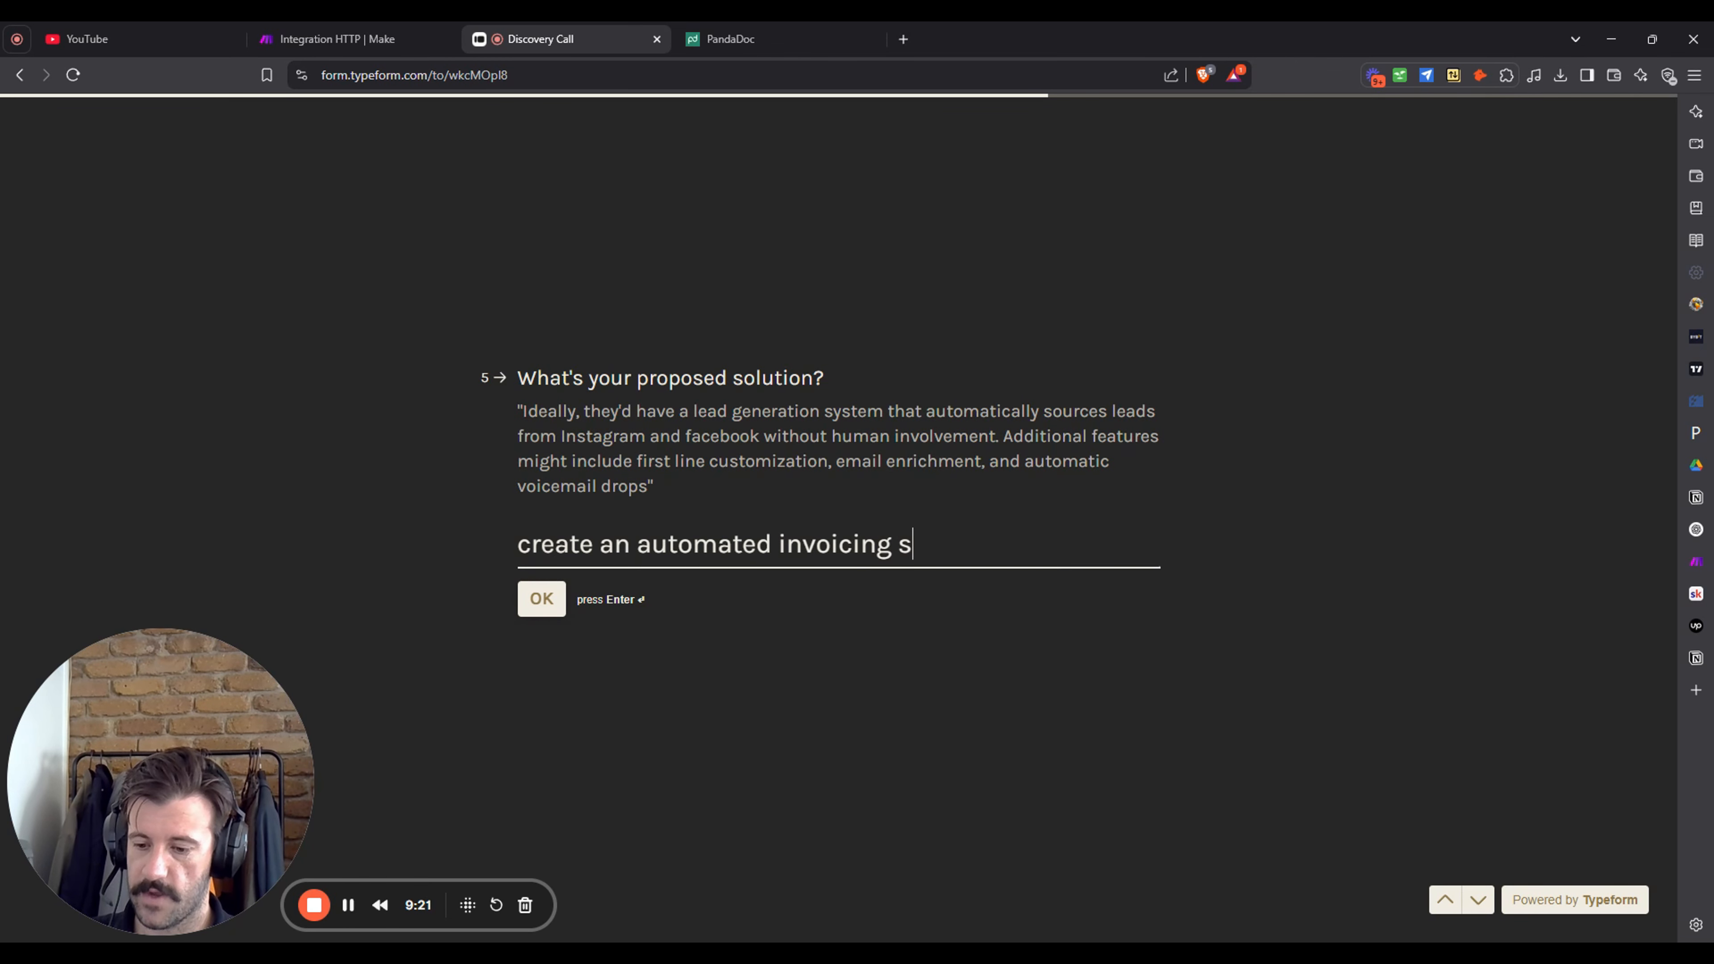
type("ystem that gr")
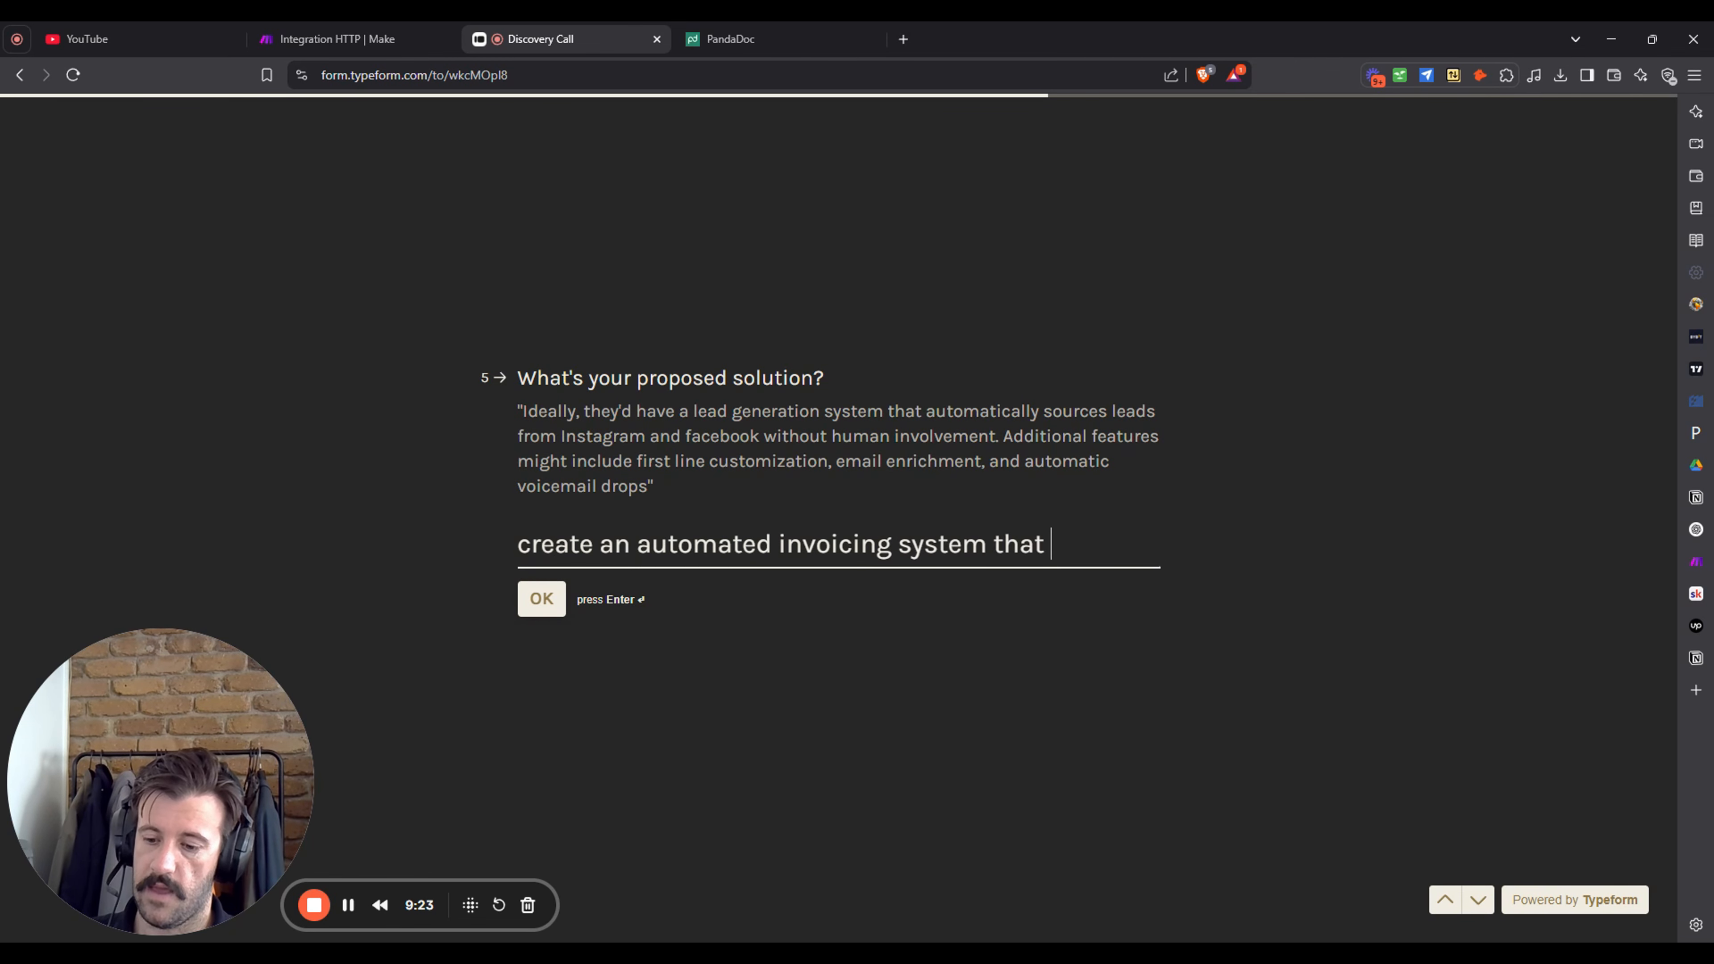
key("BackSpace")
type("enerates, sends")
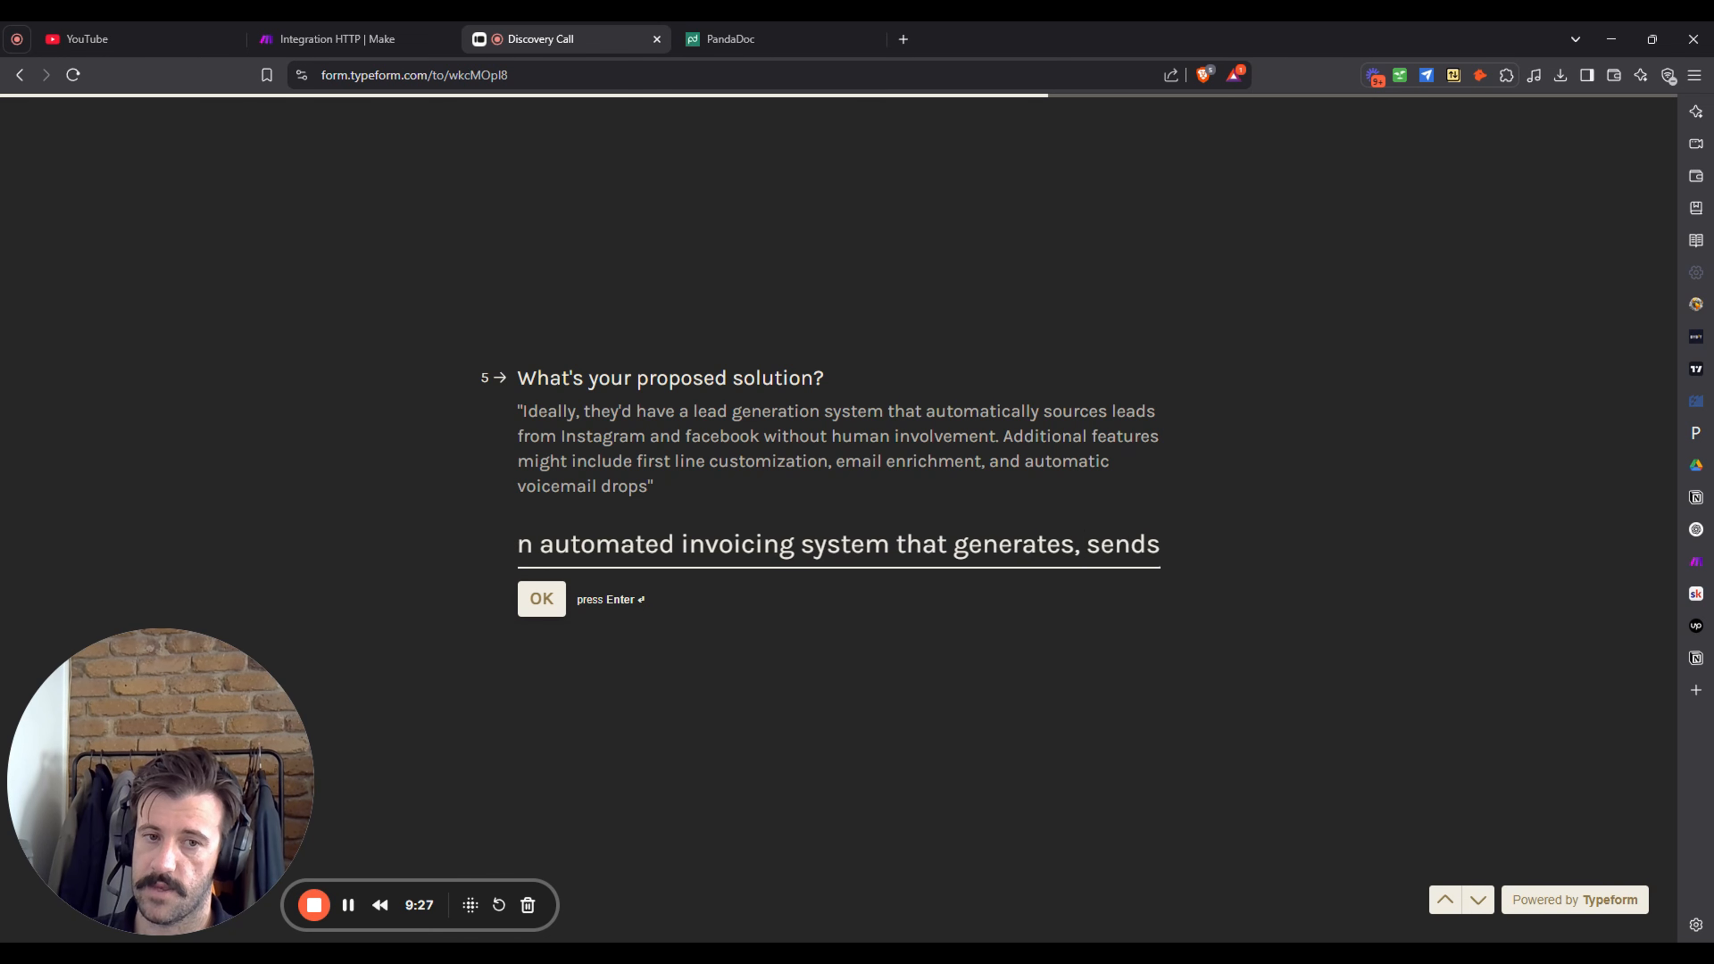
type(",")
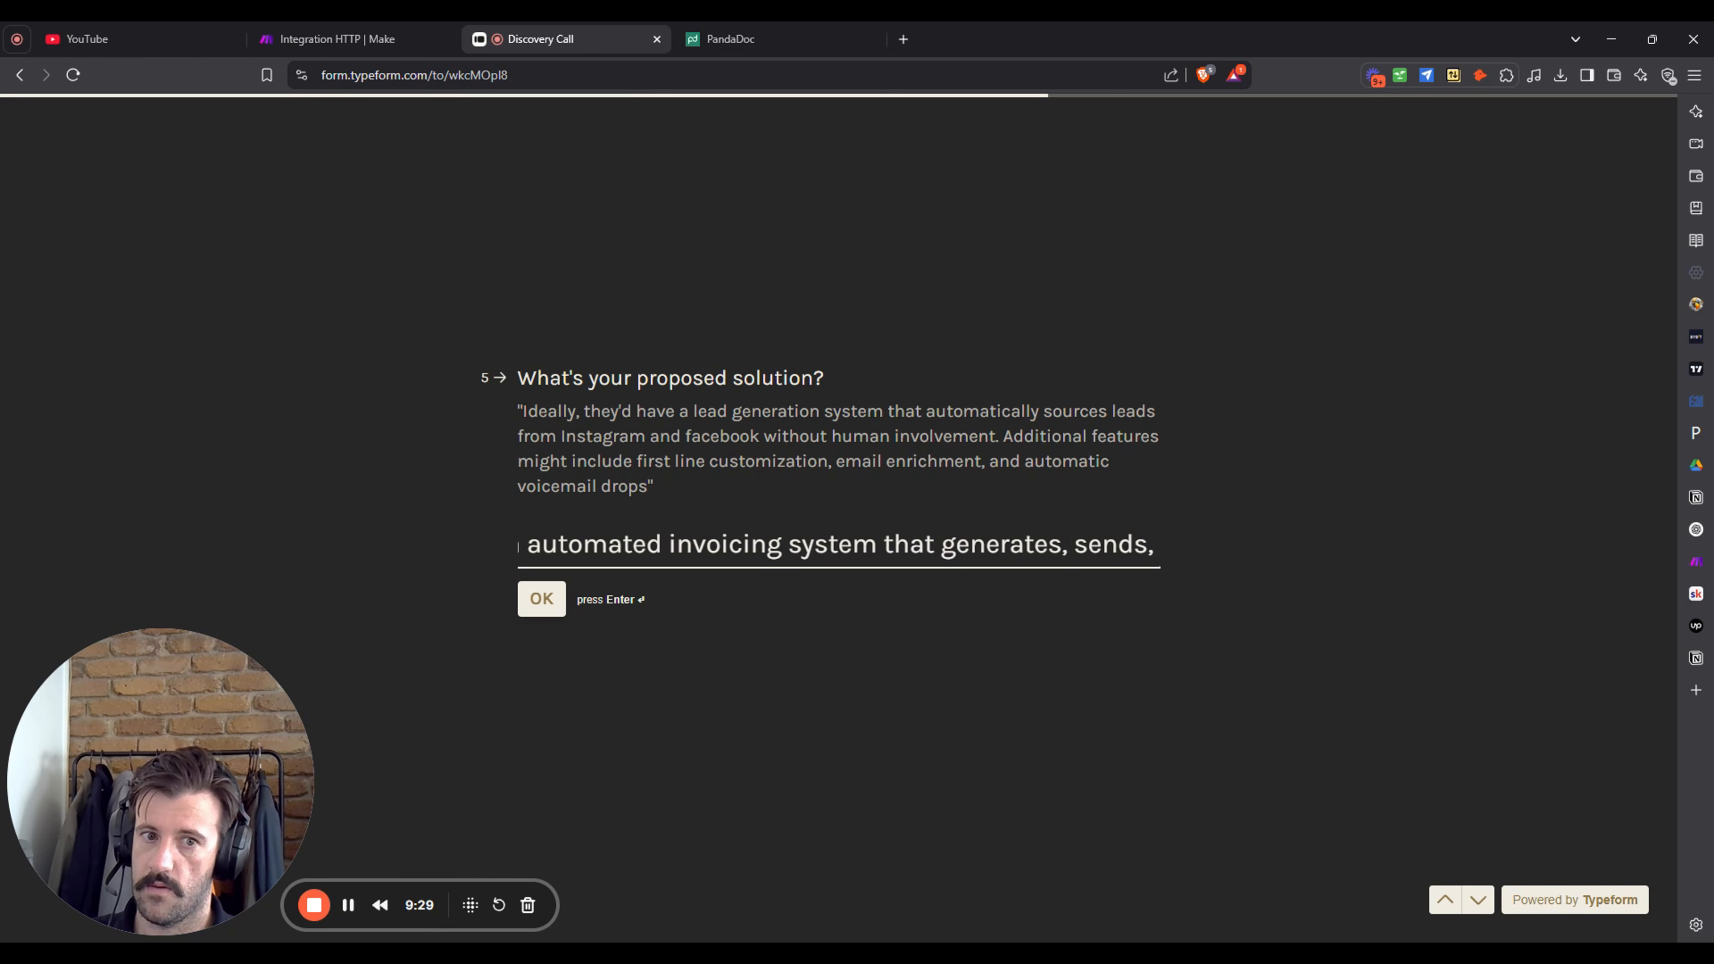
type(" or")
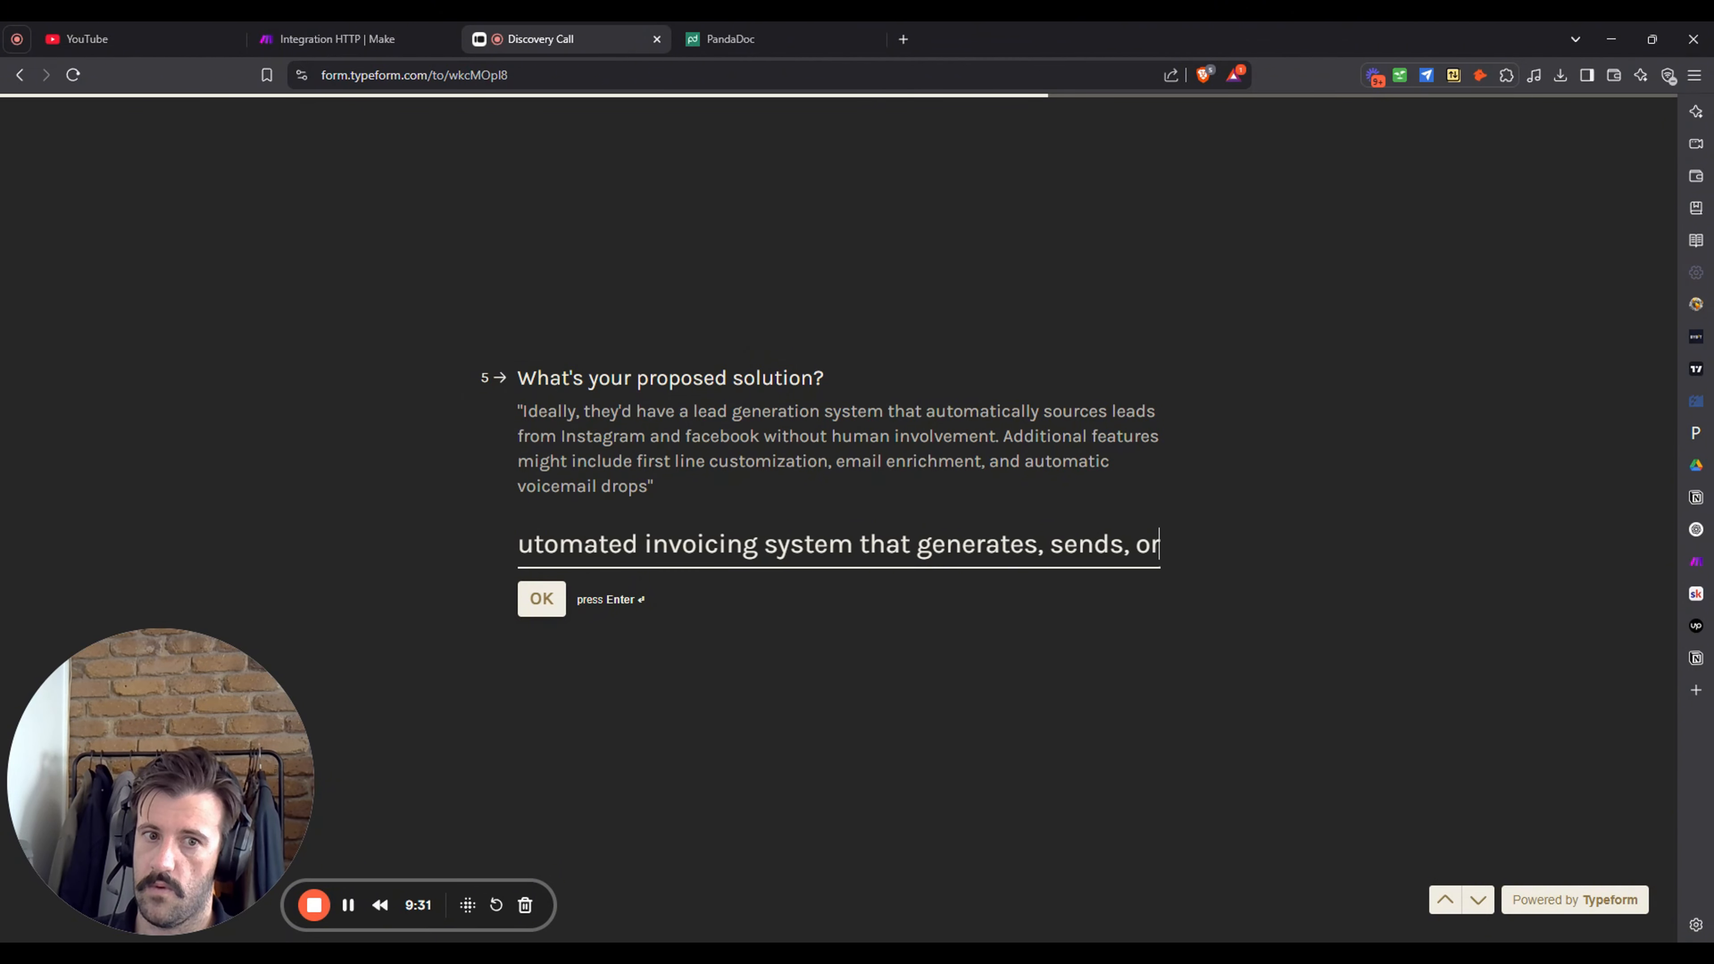
type("ganius")
key("BackSpace")
key("BackSpace")
type("s")
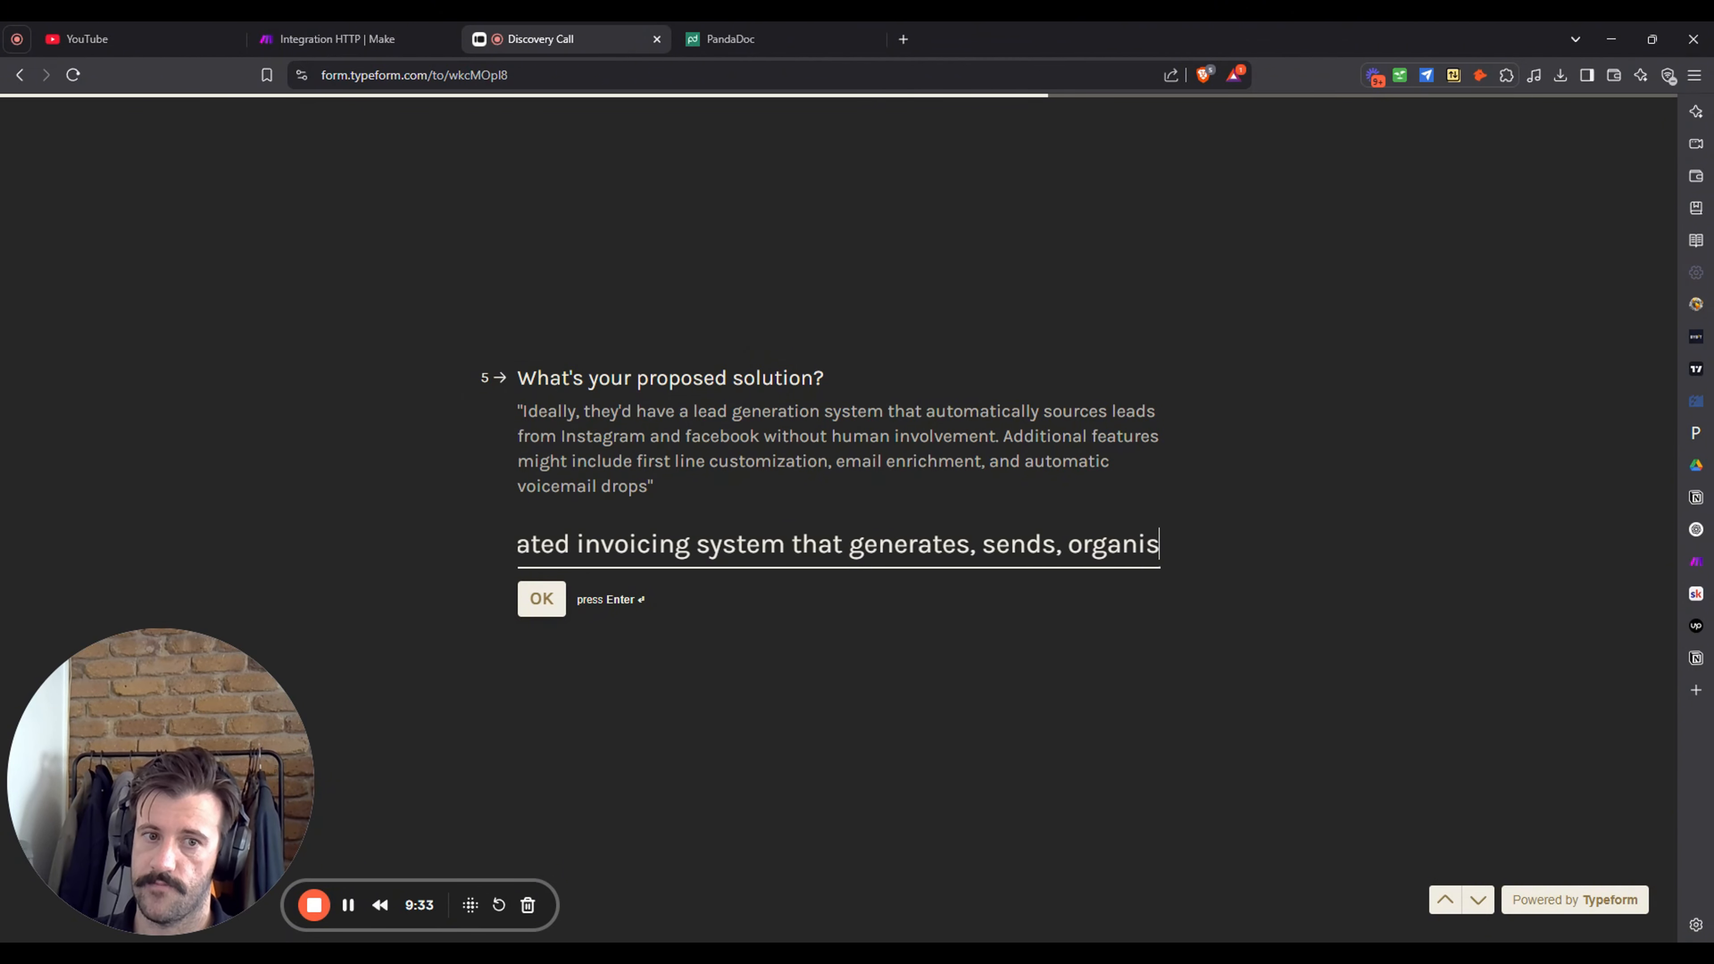
type("es andf")
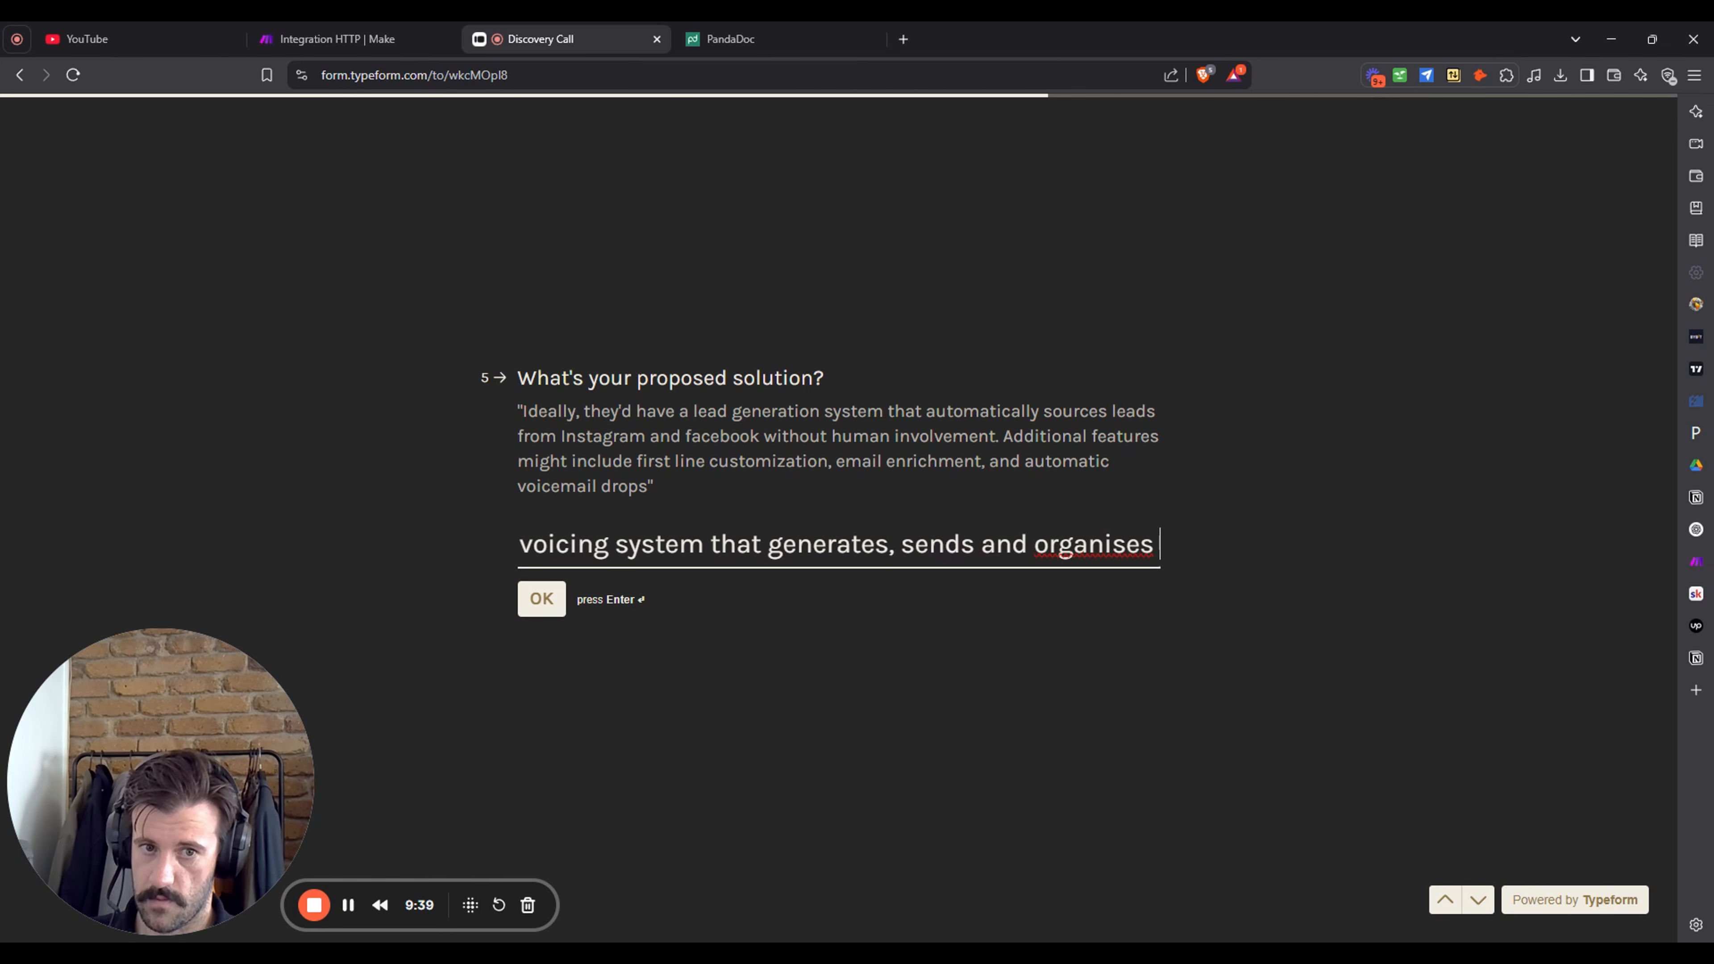
- Finish with automated multi-stage email follow-ups to the invoicees and submit the answer
type("the invoice")
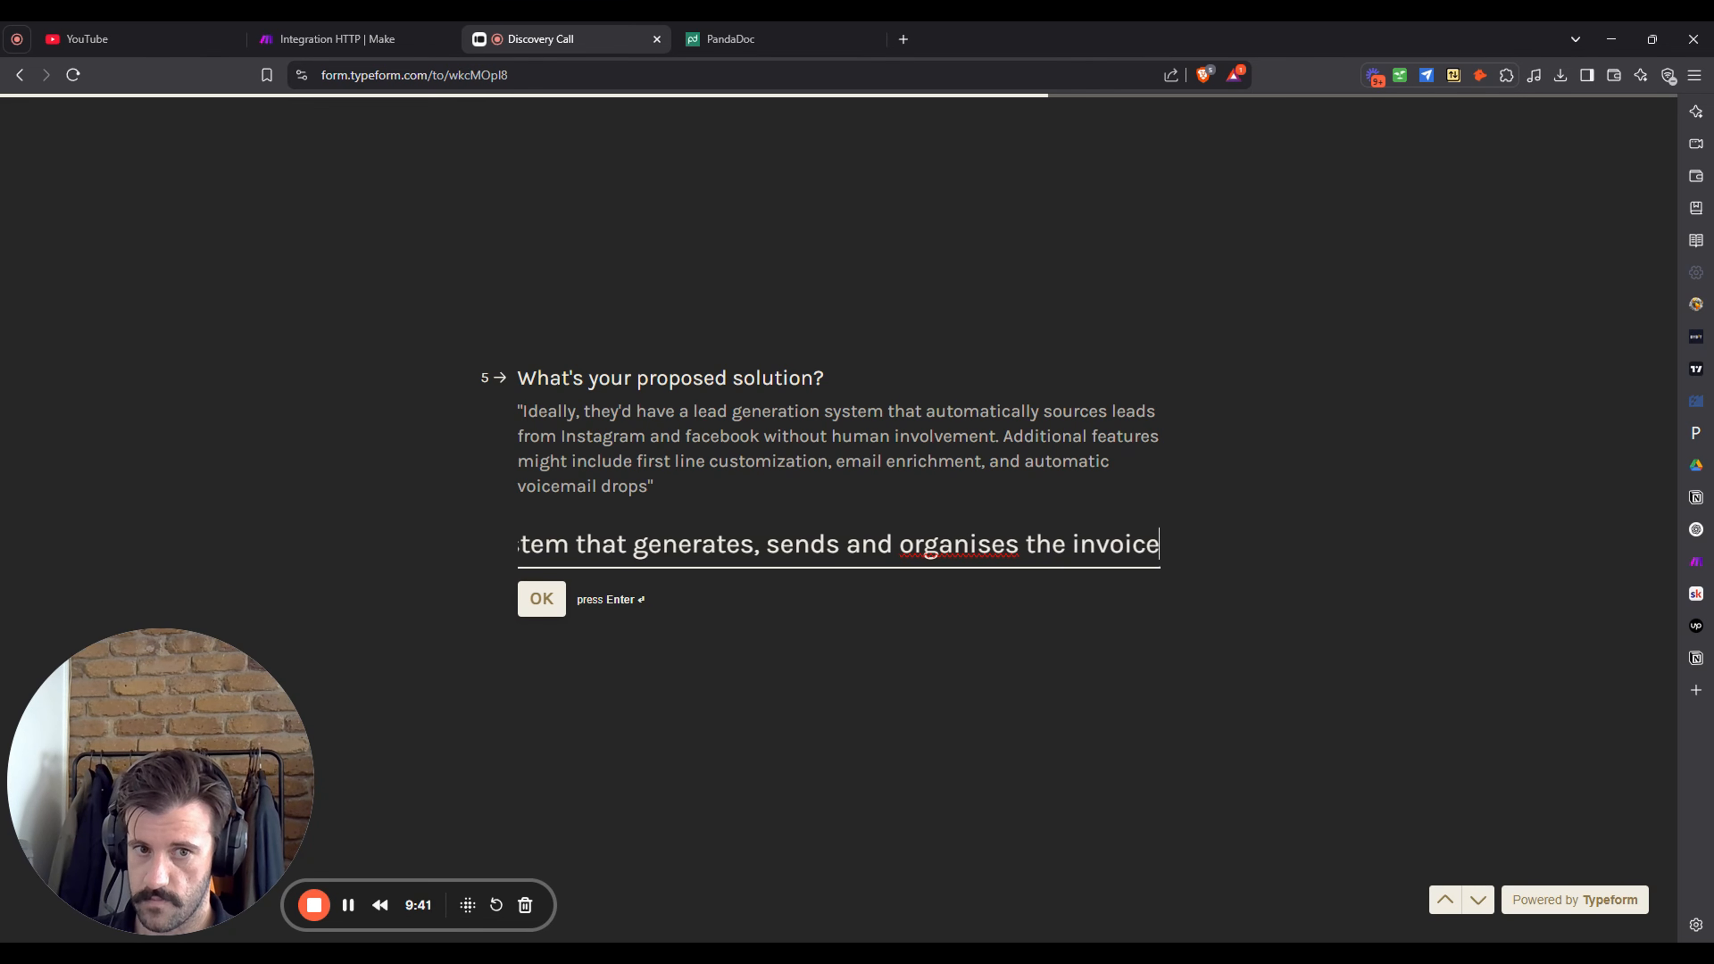
type("es")
key("BackSpace")
key("BackSpace")
type("s")
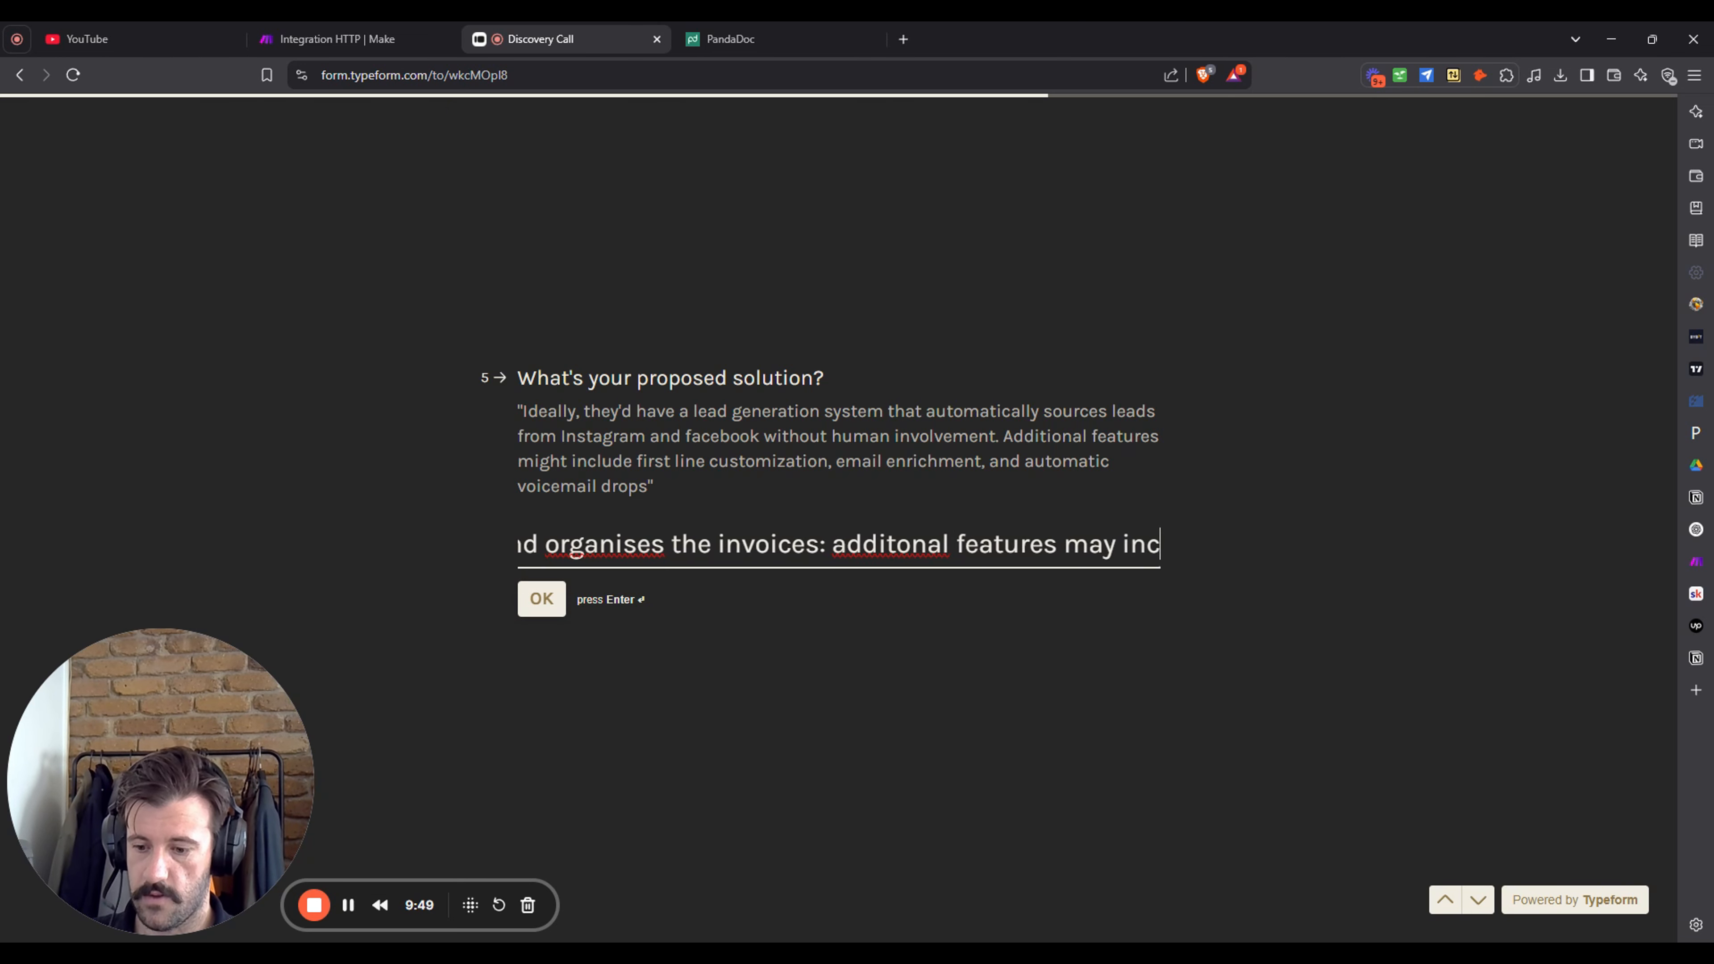
type("automa")
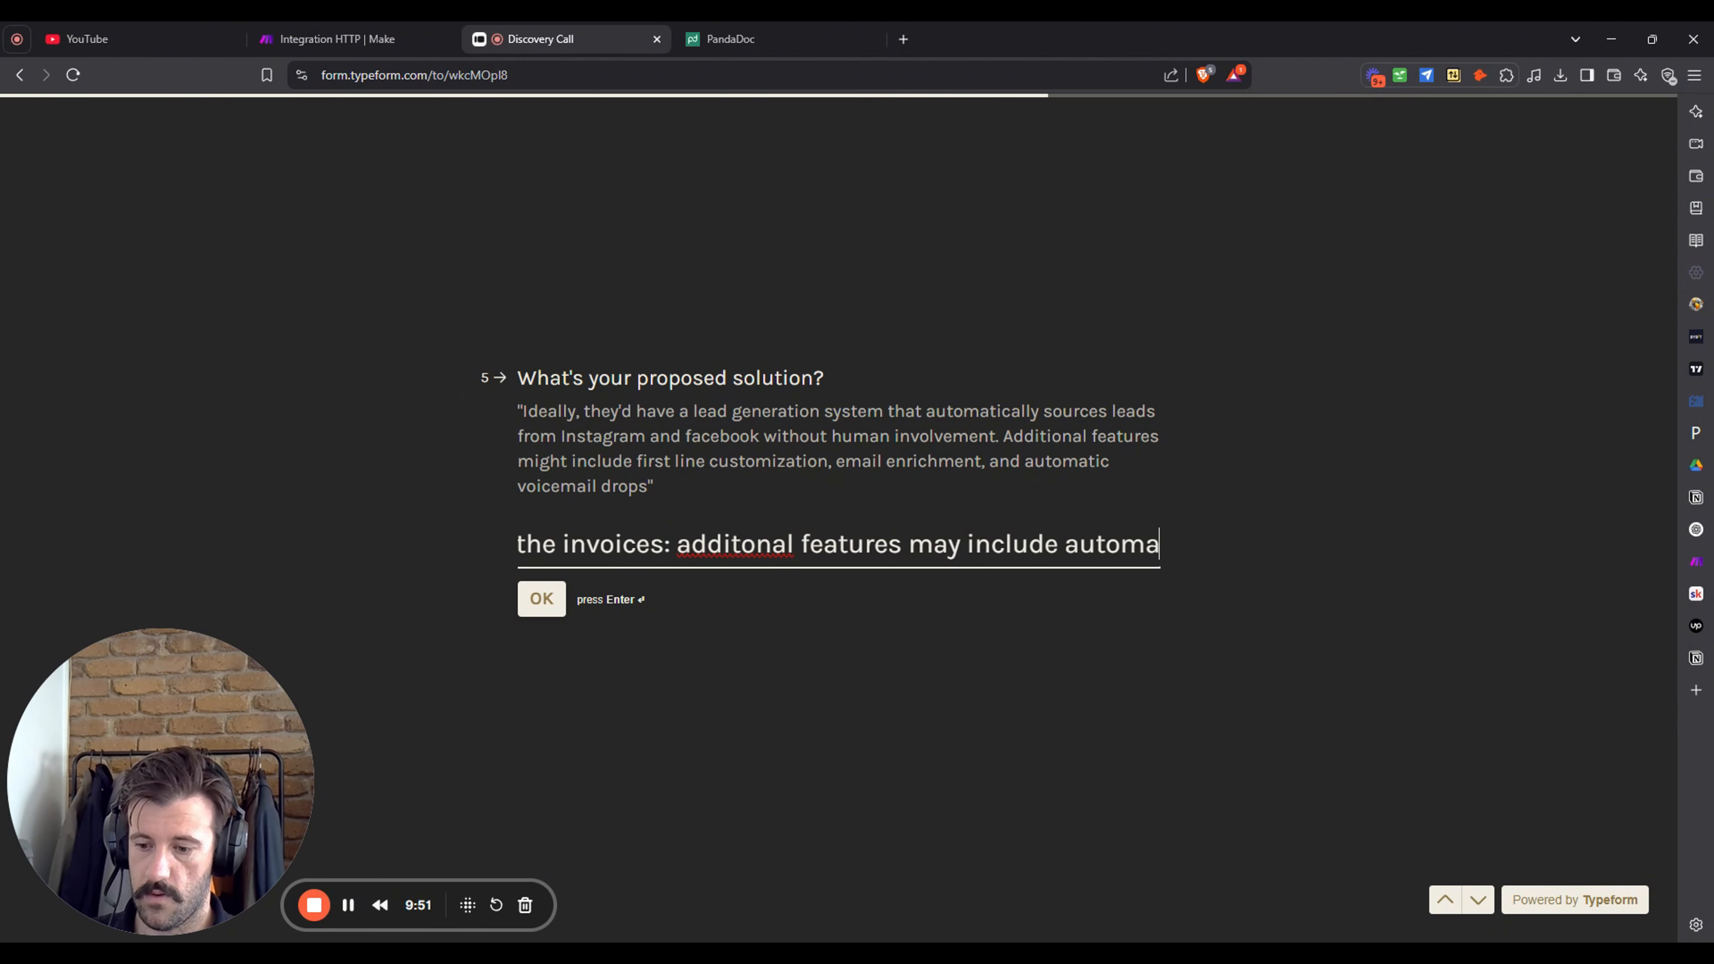
type("ted email sequences (mult")
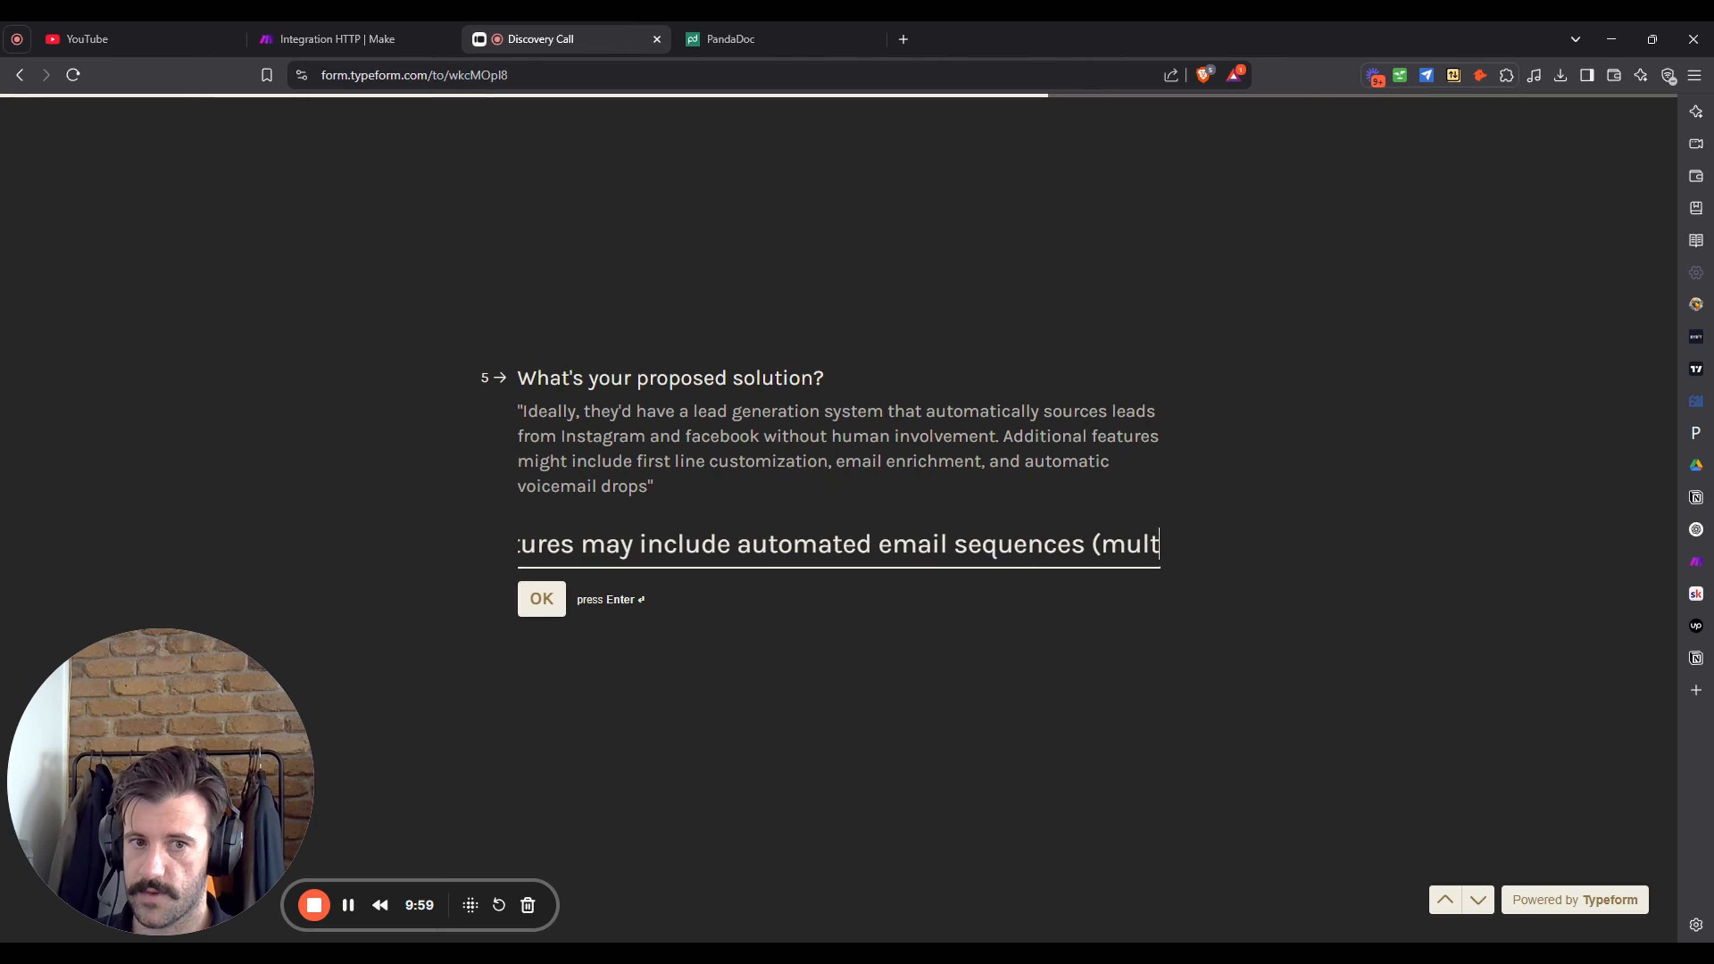
type("a")
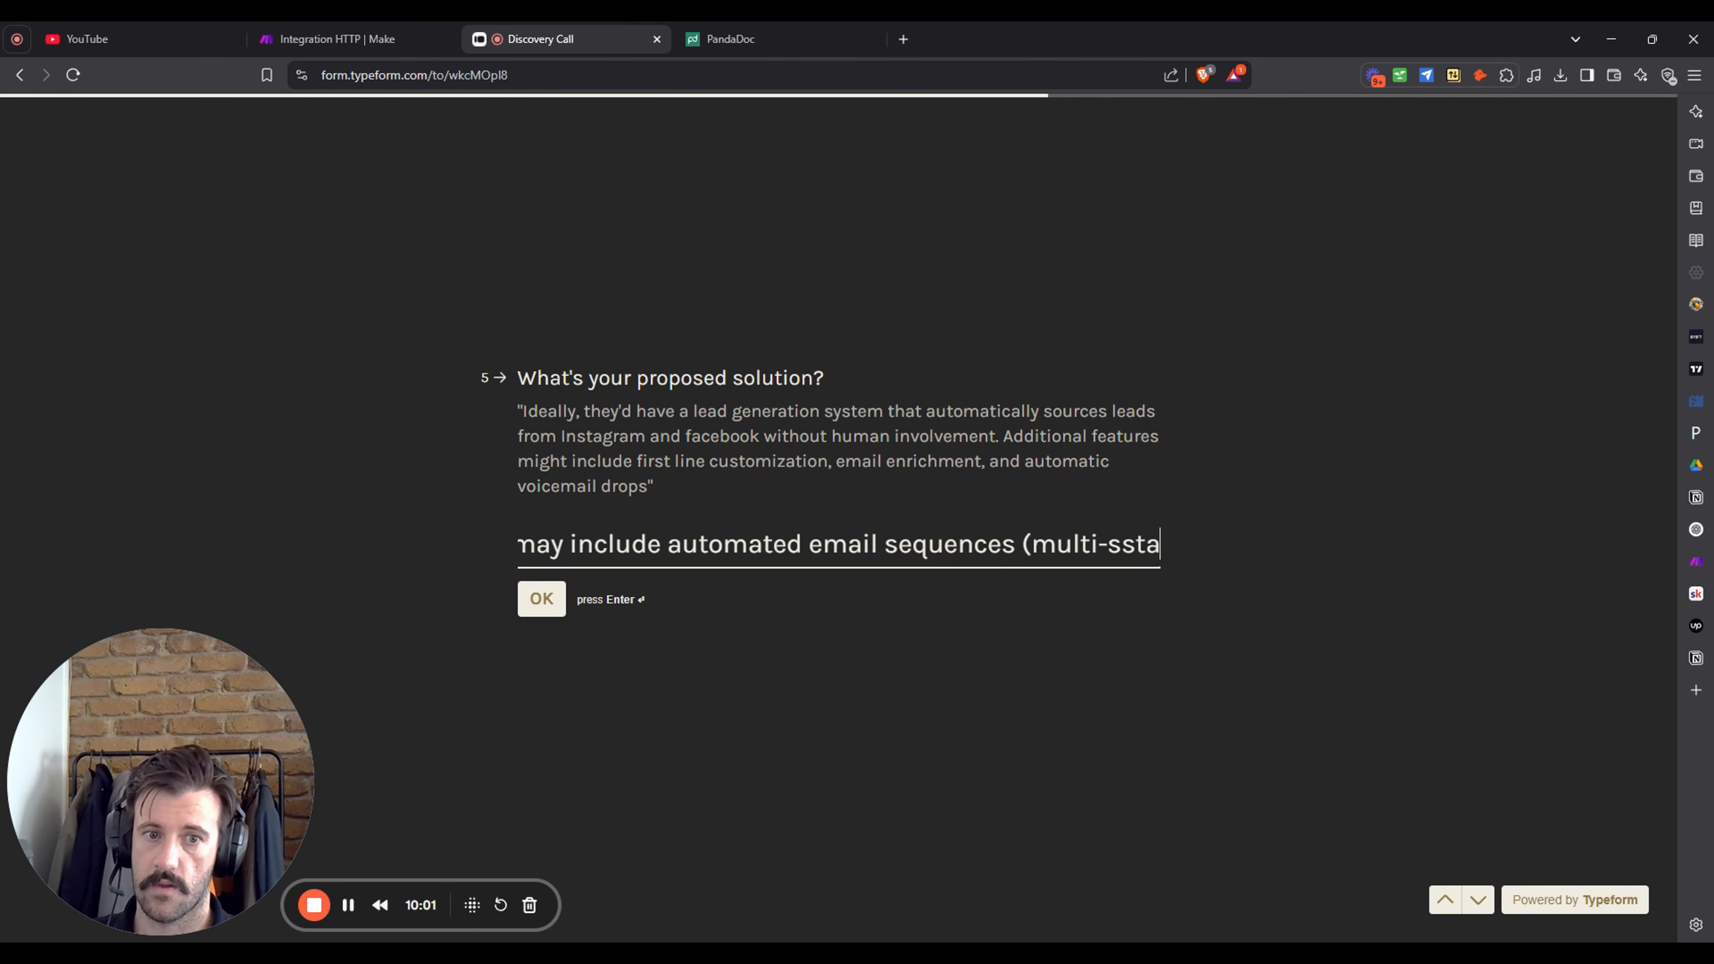
type("ge f")
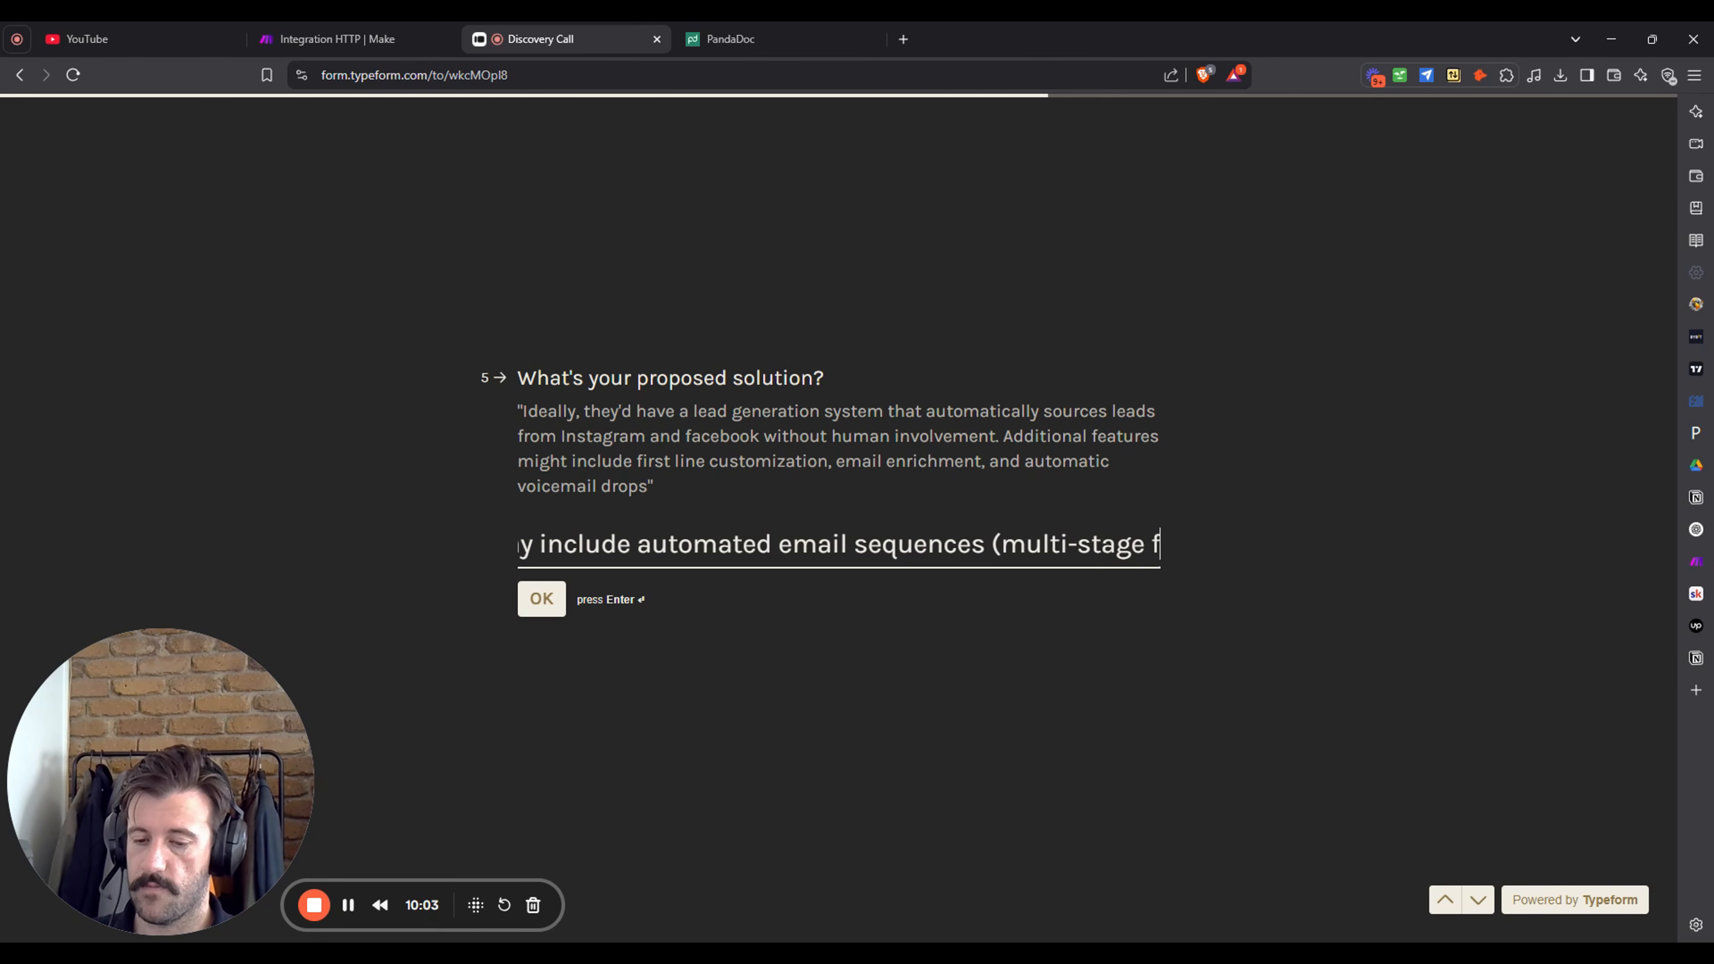
type("ollow-ups)")
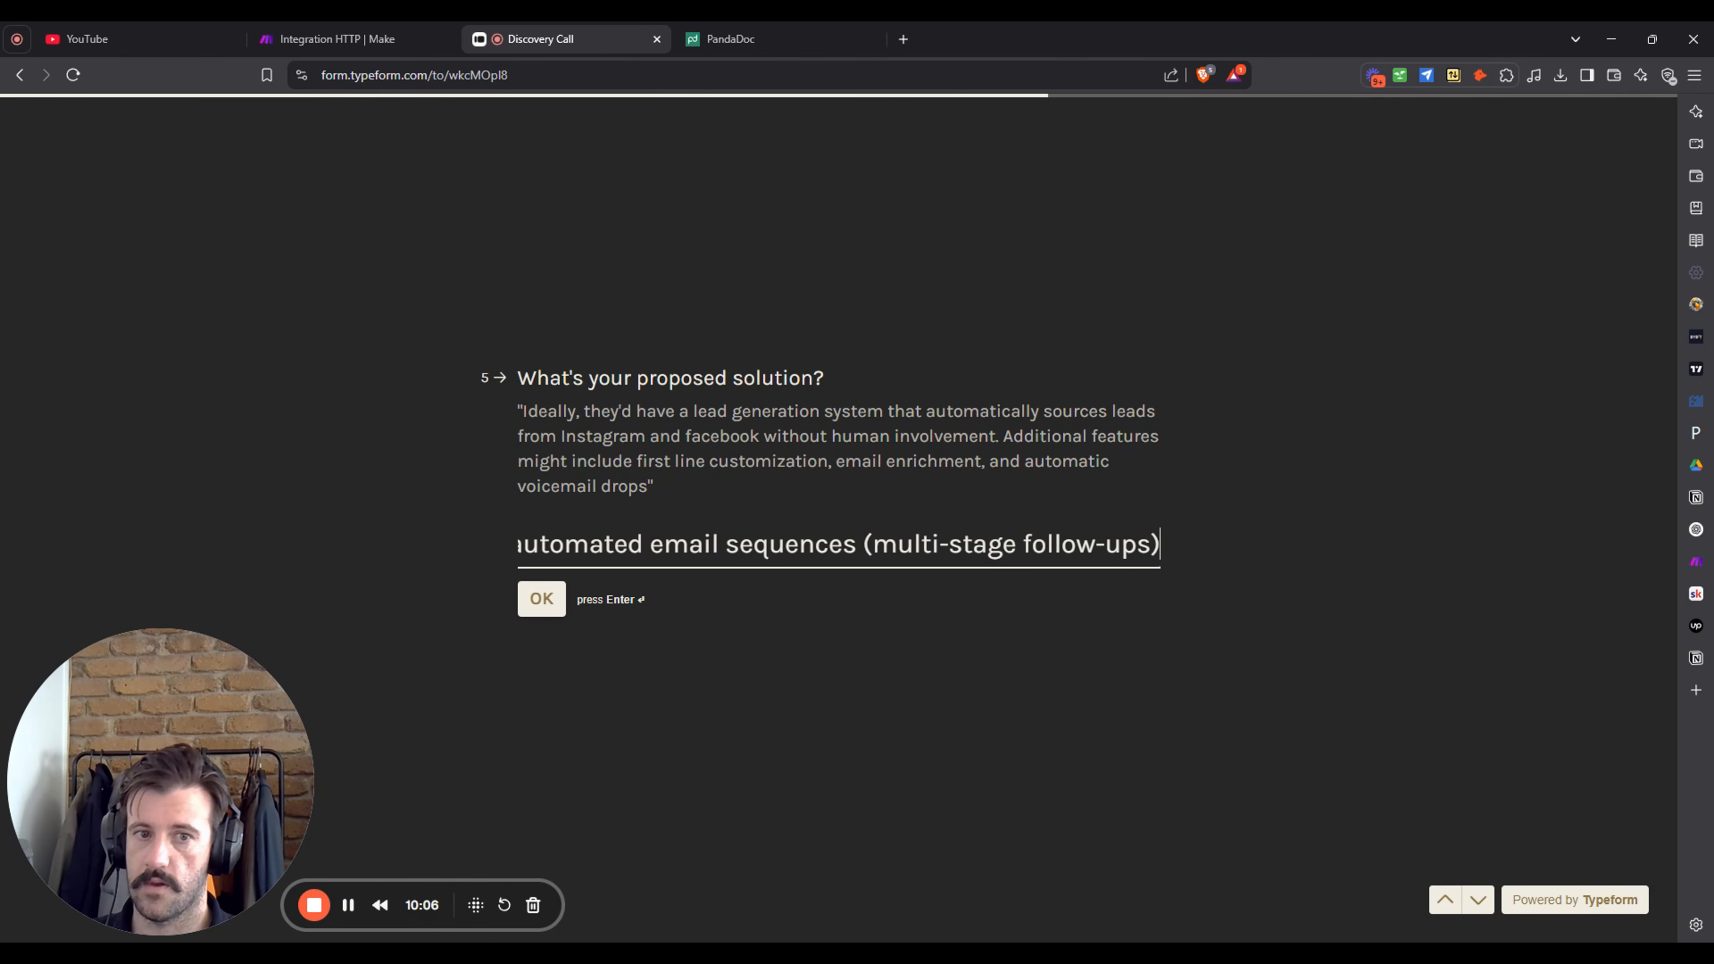
key("Return")
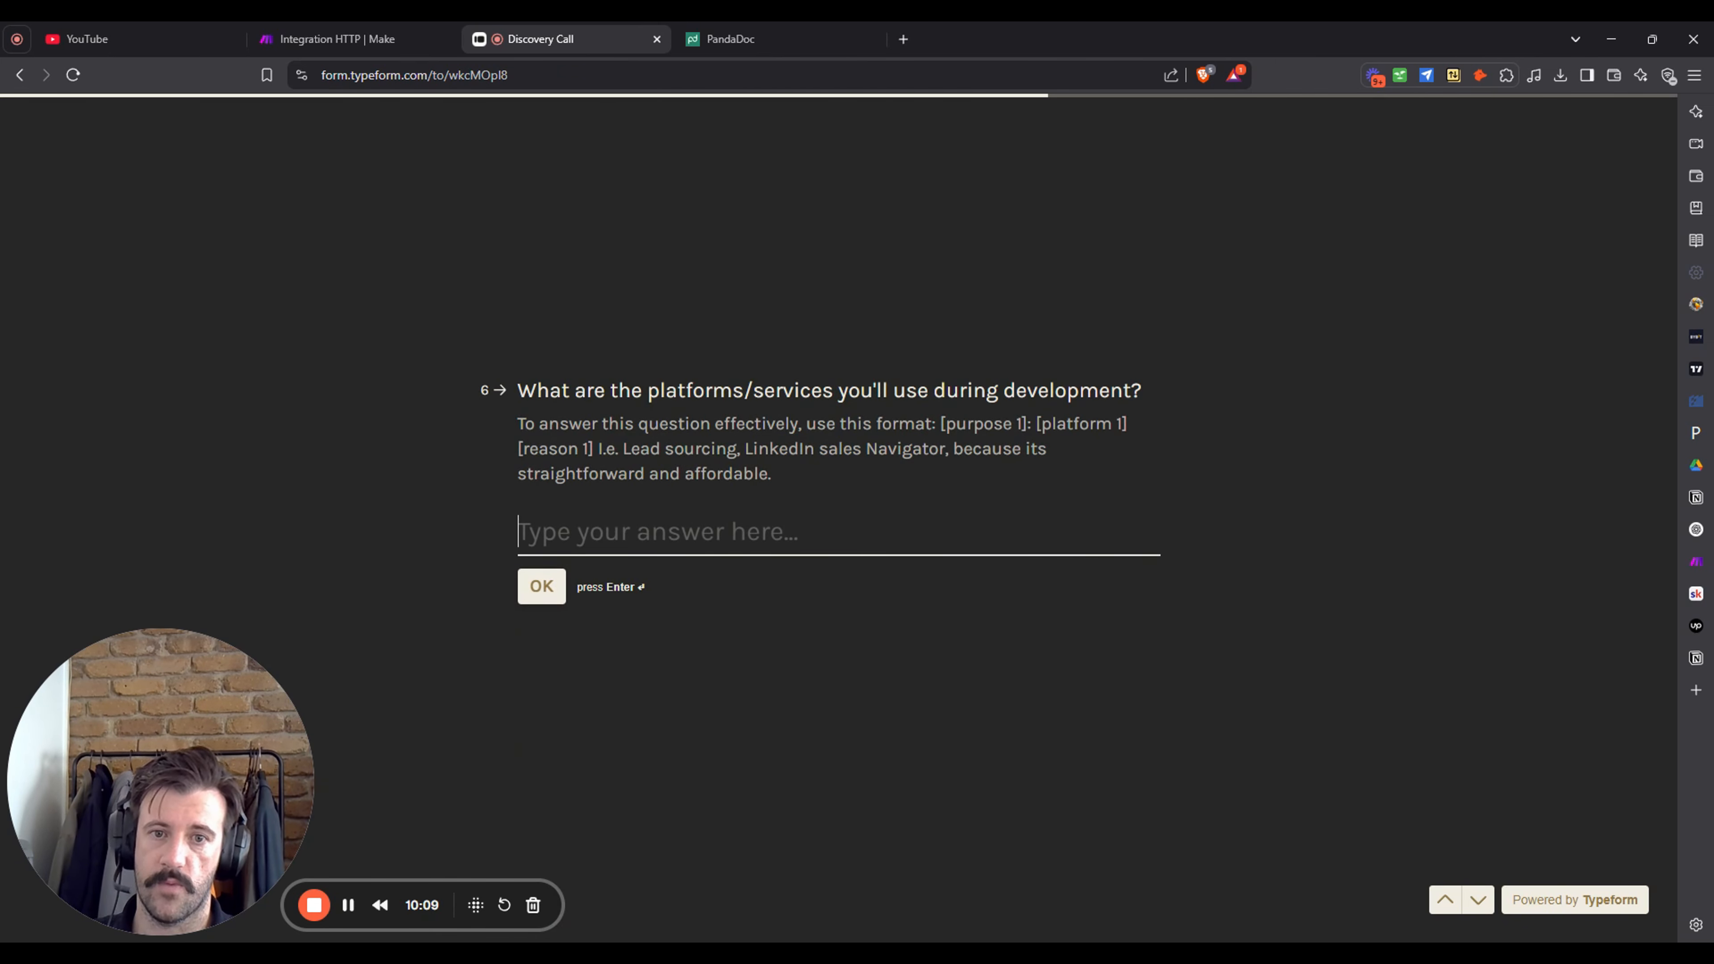
- Answer the platforms question with Make.com for development and PandaDoc for document creation
type("m")
key("BackSpace")
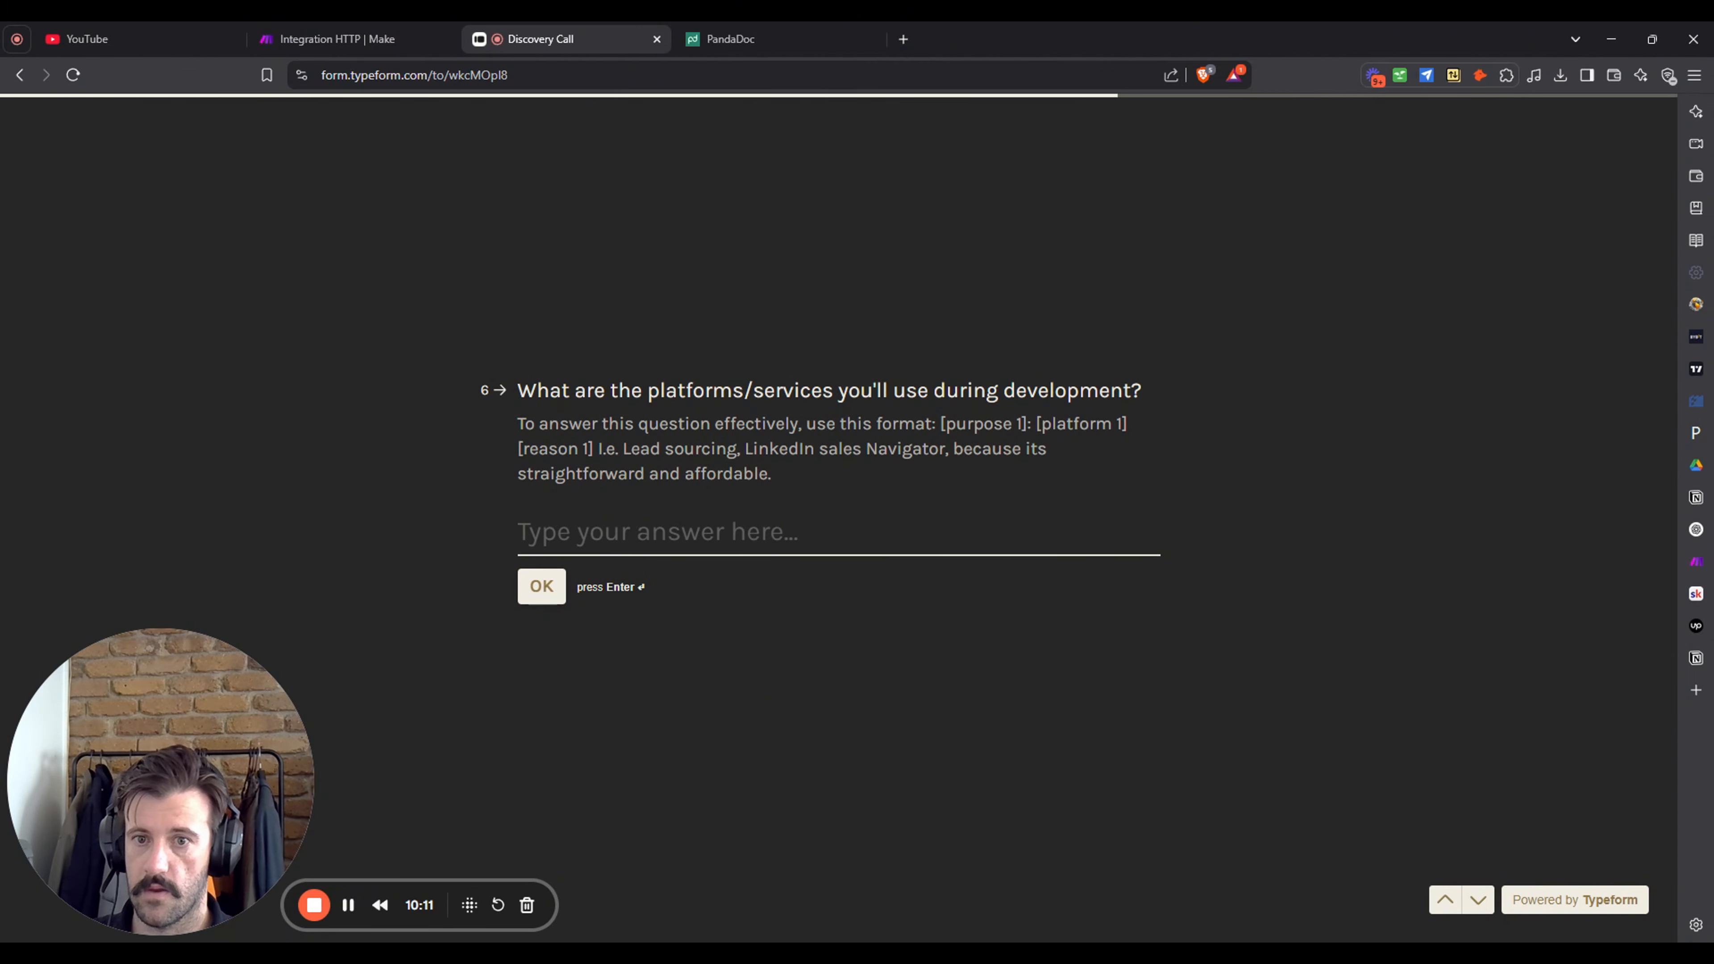
type("development")
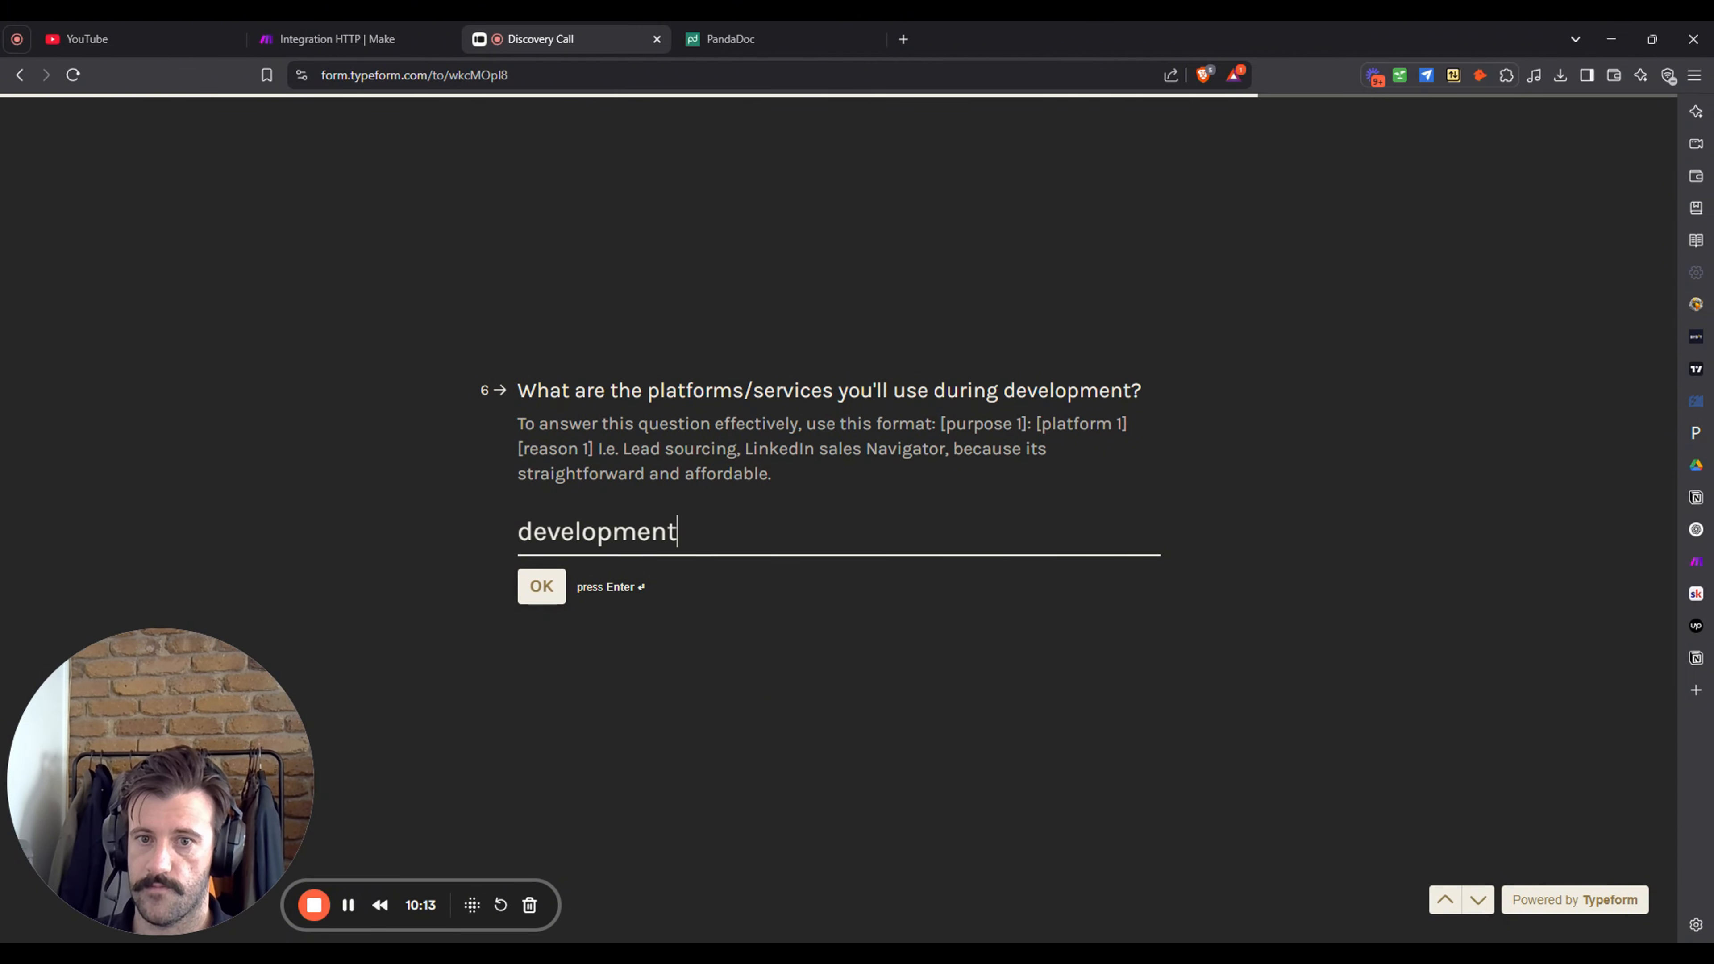
type(":make.c")
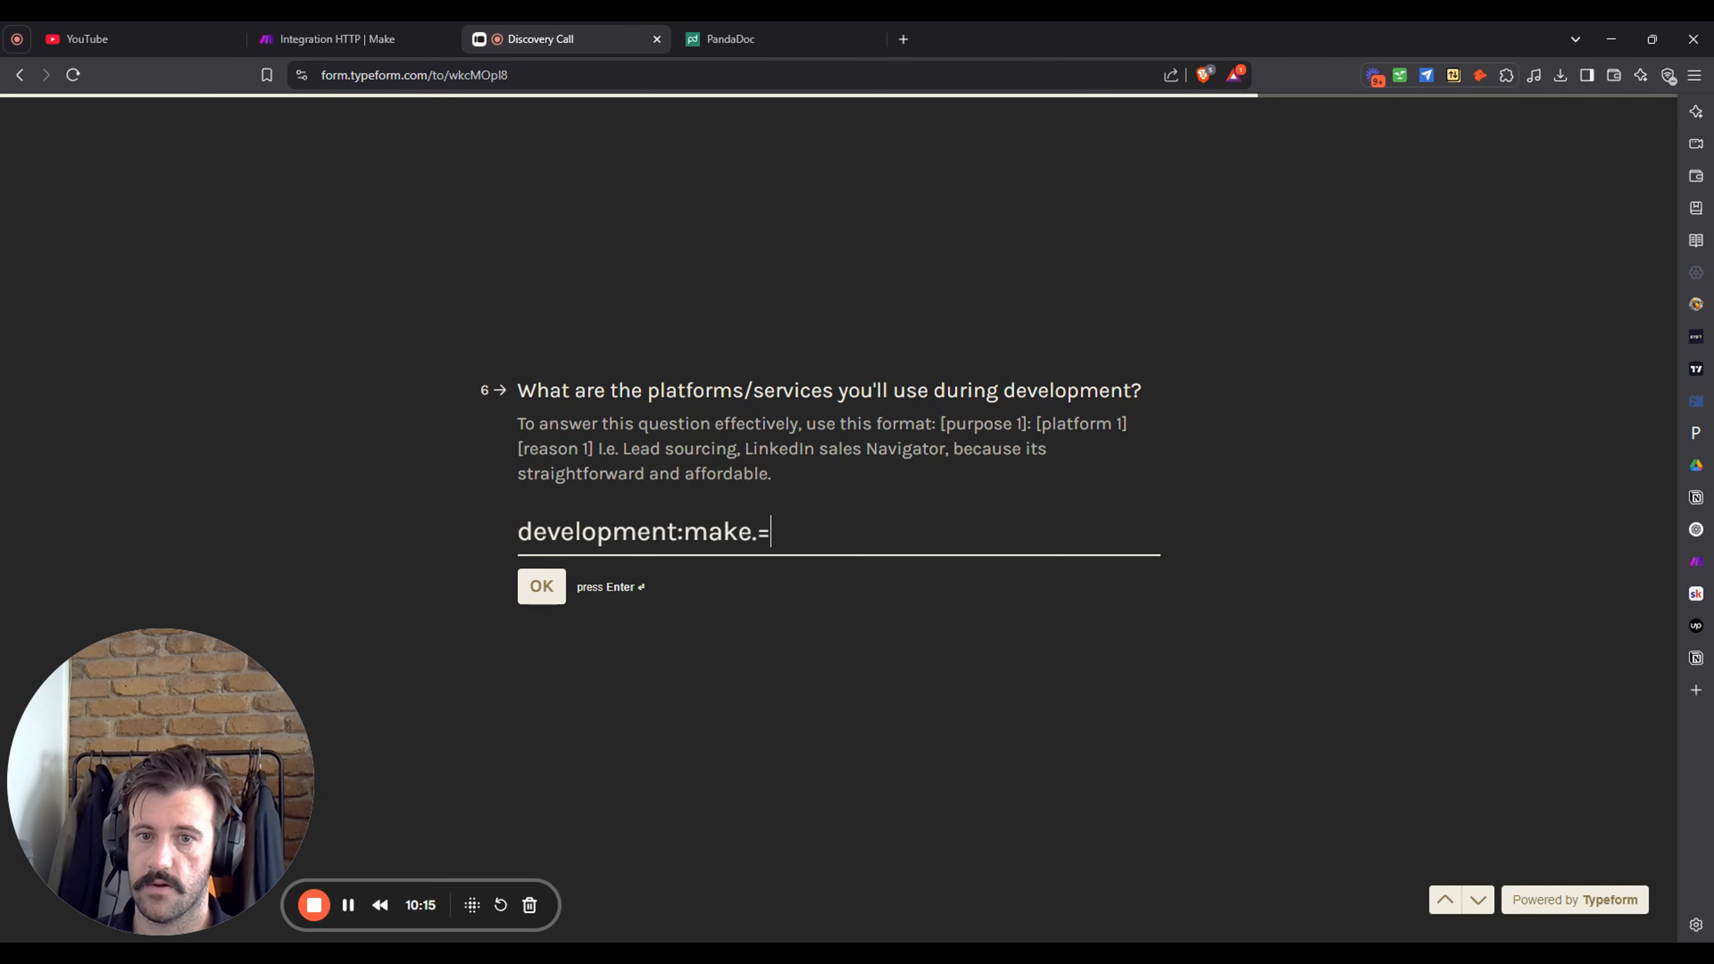
key("BackSpace")
key("BackSpace")
key("BackSpace")
key("BackSpace")
key("BackSpace")
key("BackSpace")
type("Make.com")
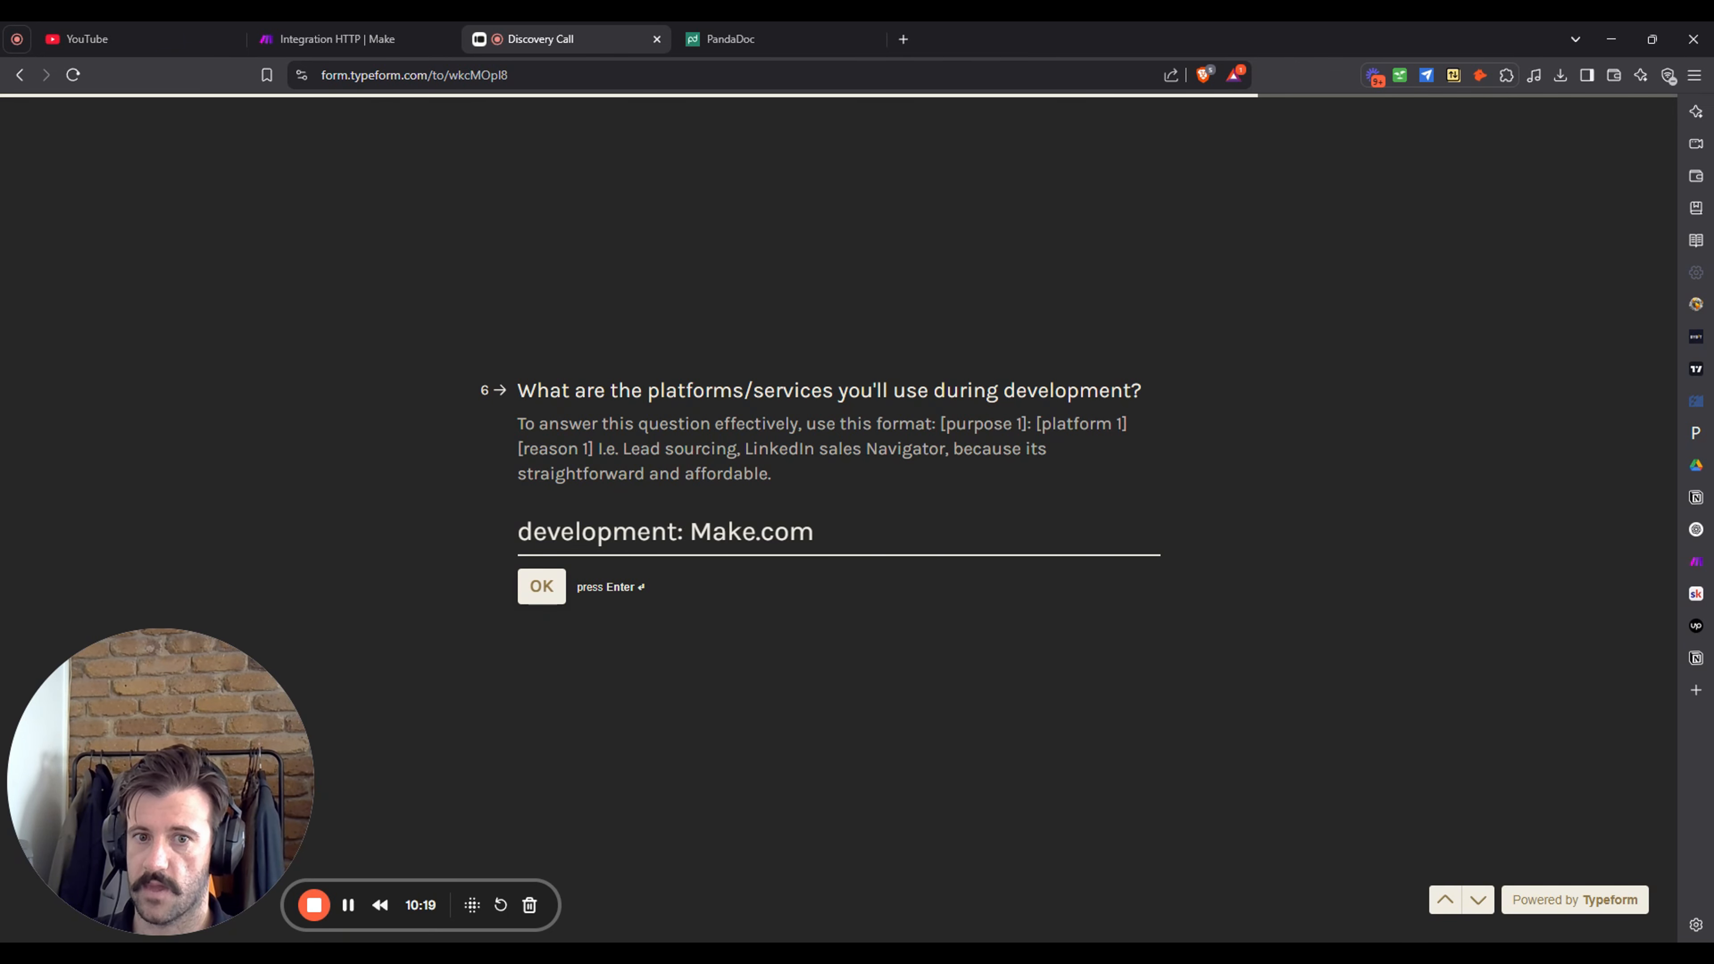
type(" do")
key("BackSpace")
key("BackSpace")
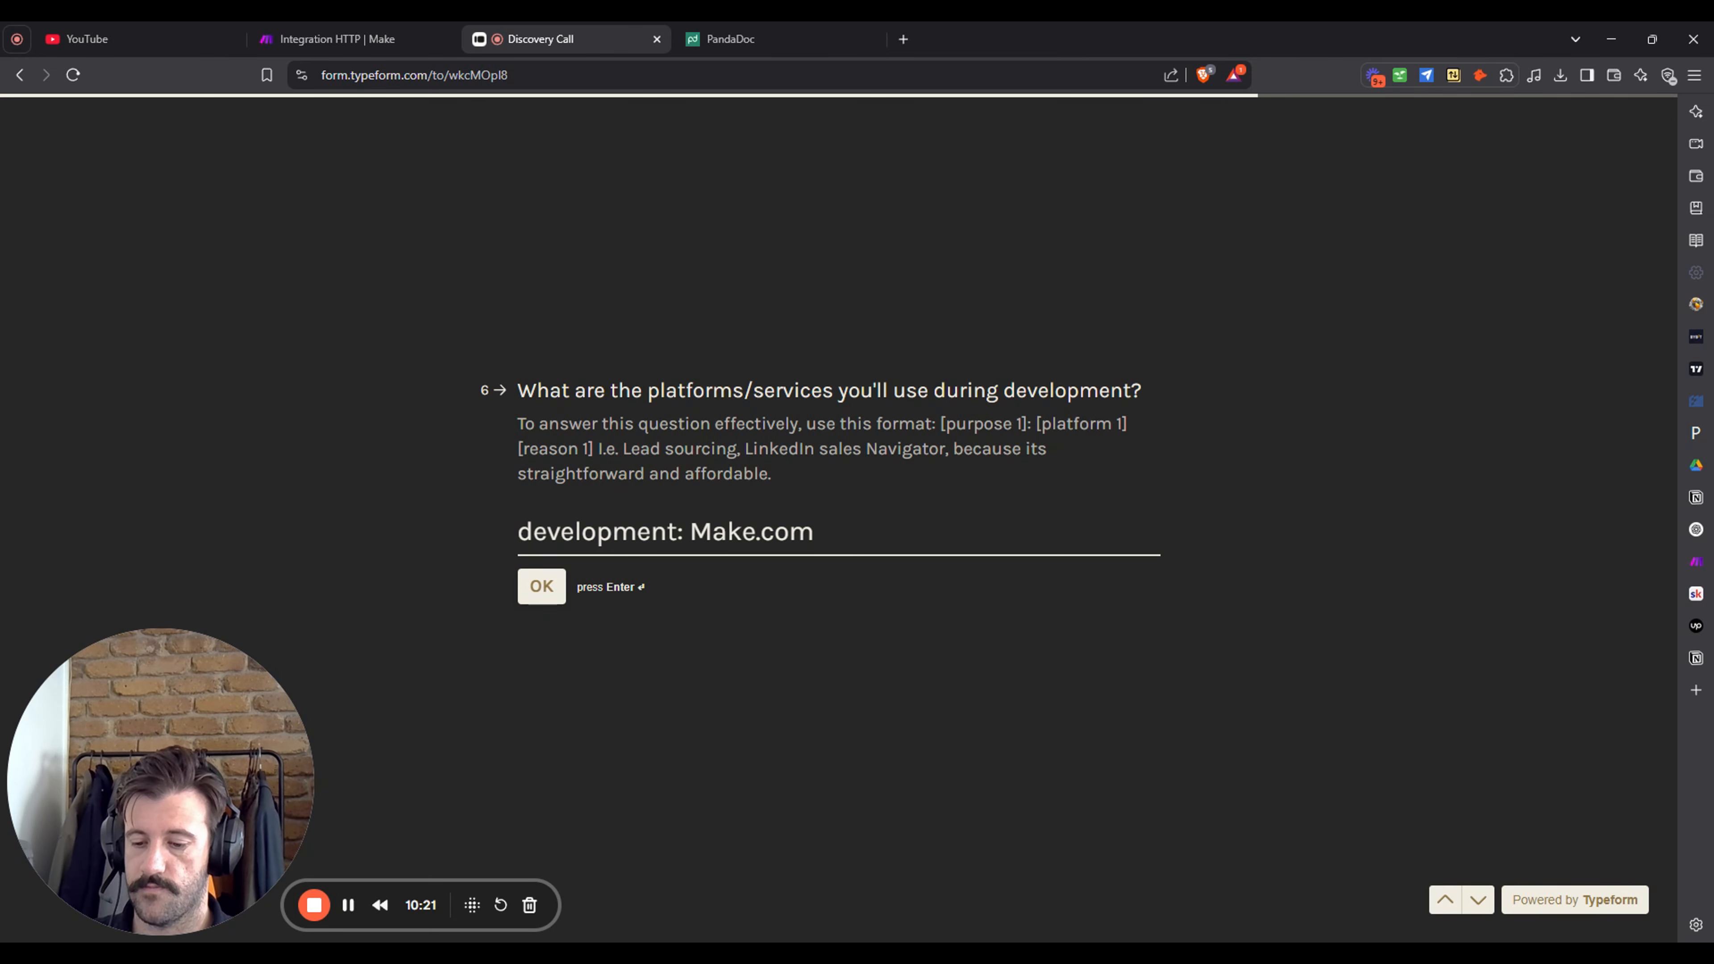
type("Documenty c")
key("BackSpace")
key("BackSpace")
key("BackSpace")
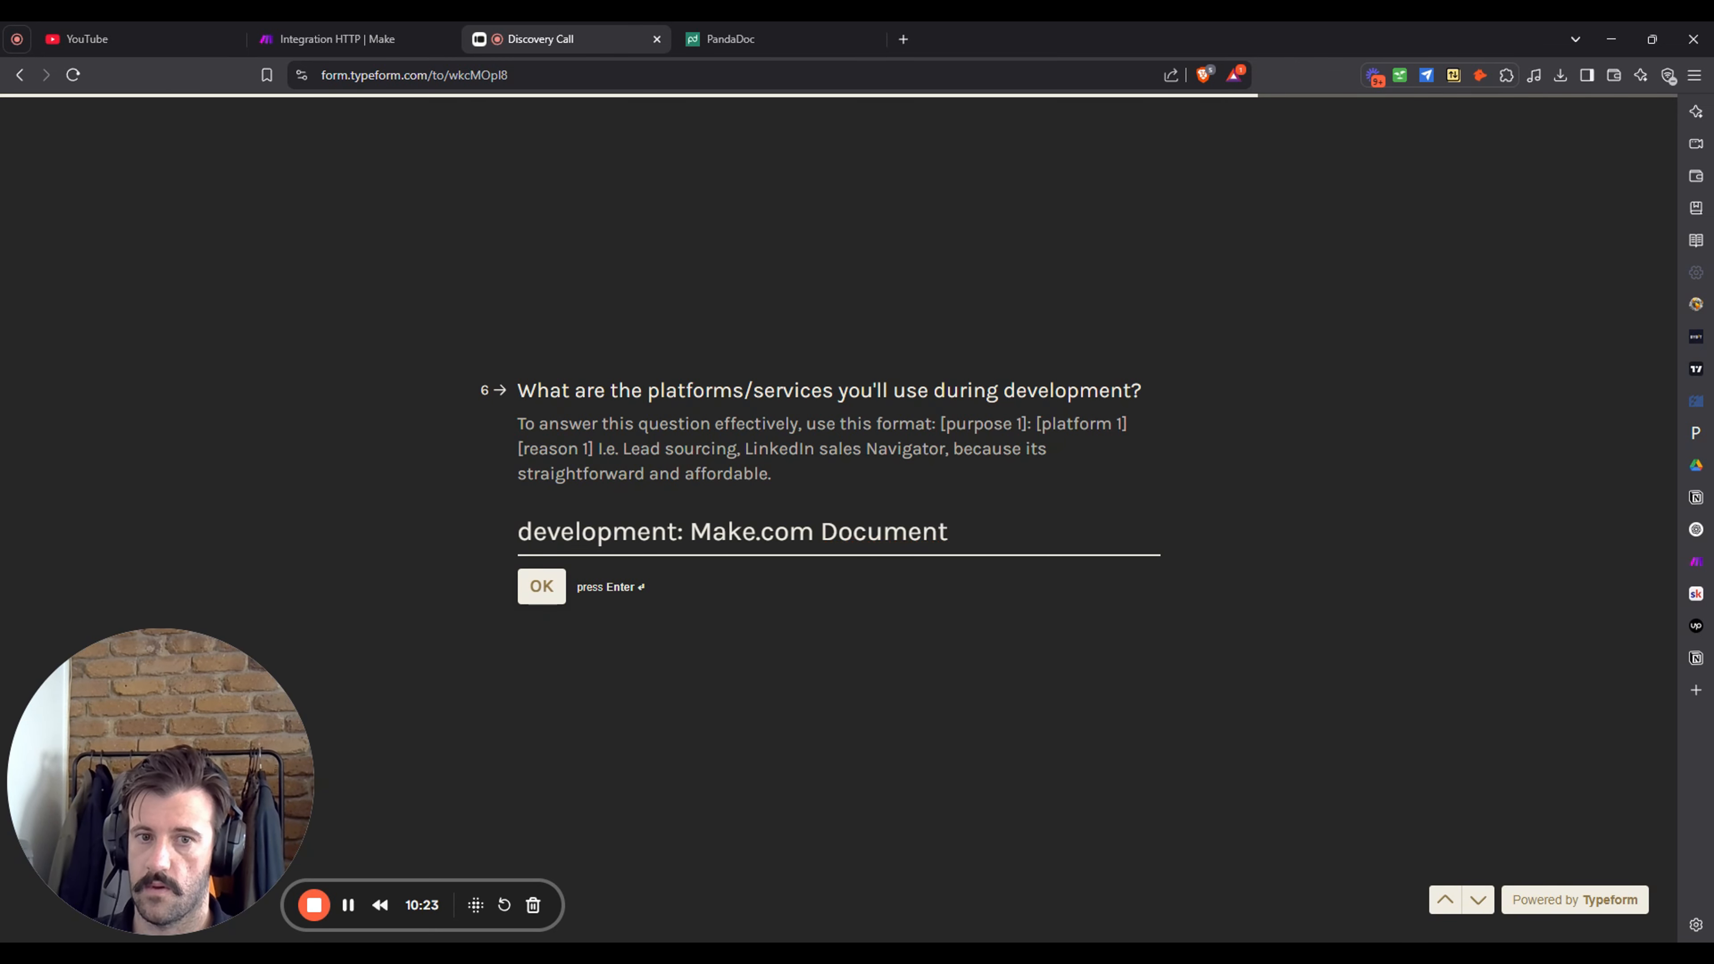
type("creation")
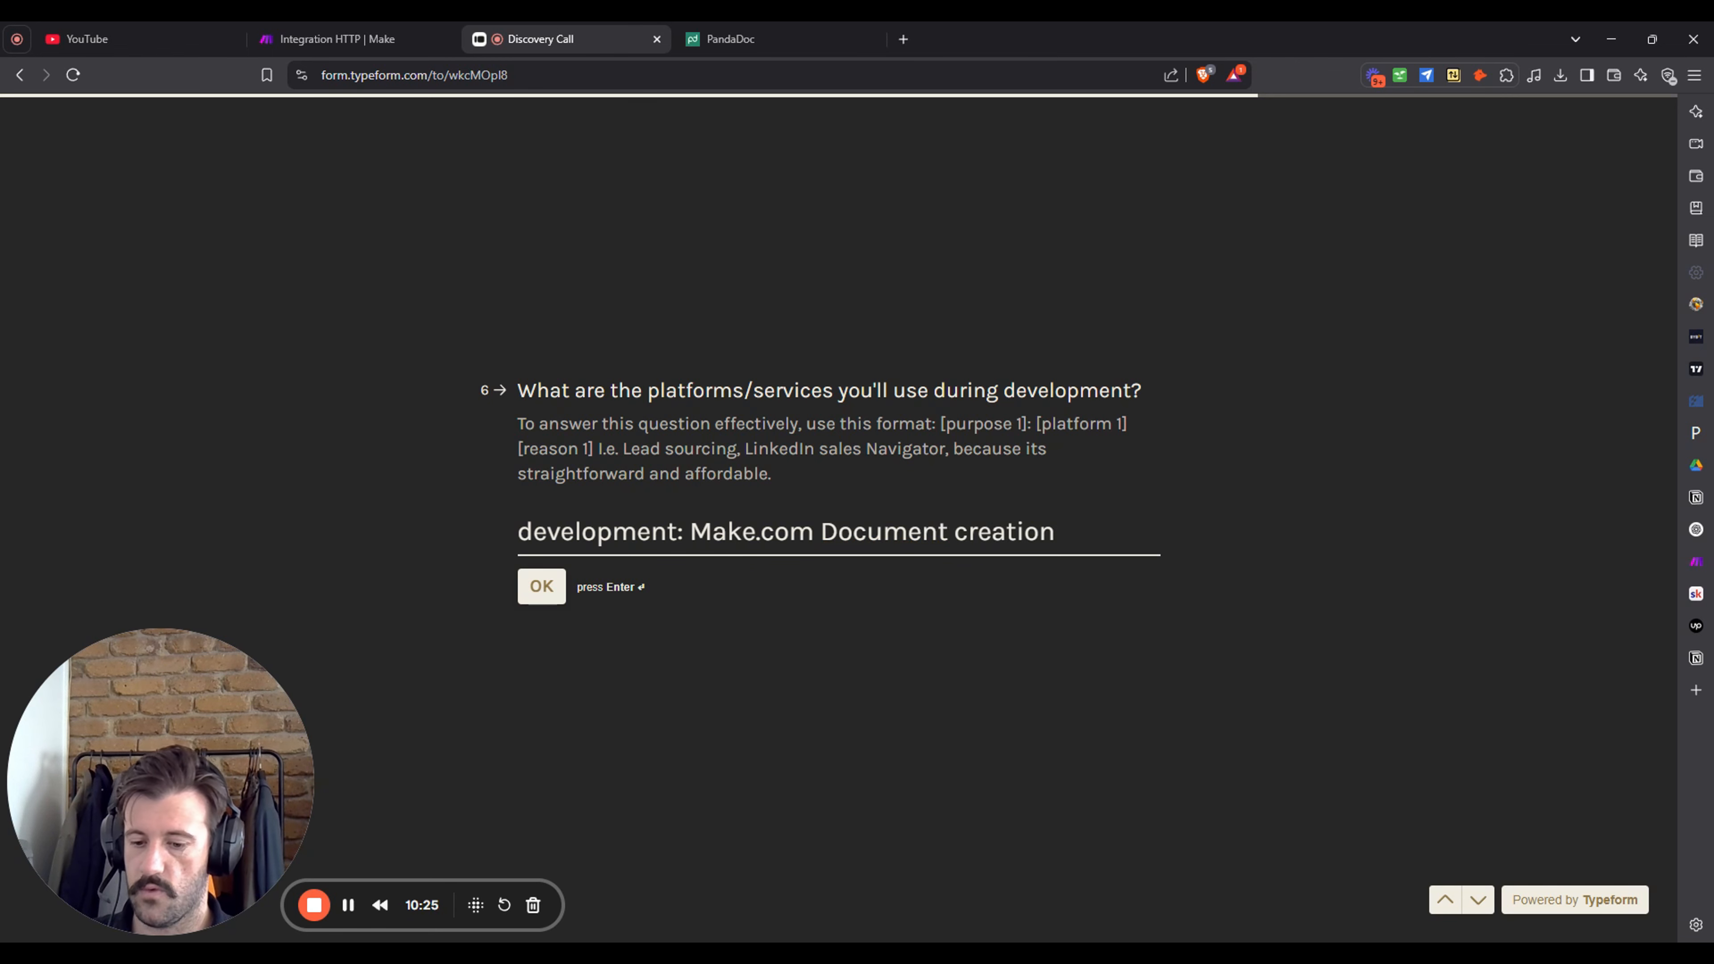
type(" panda")
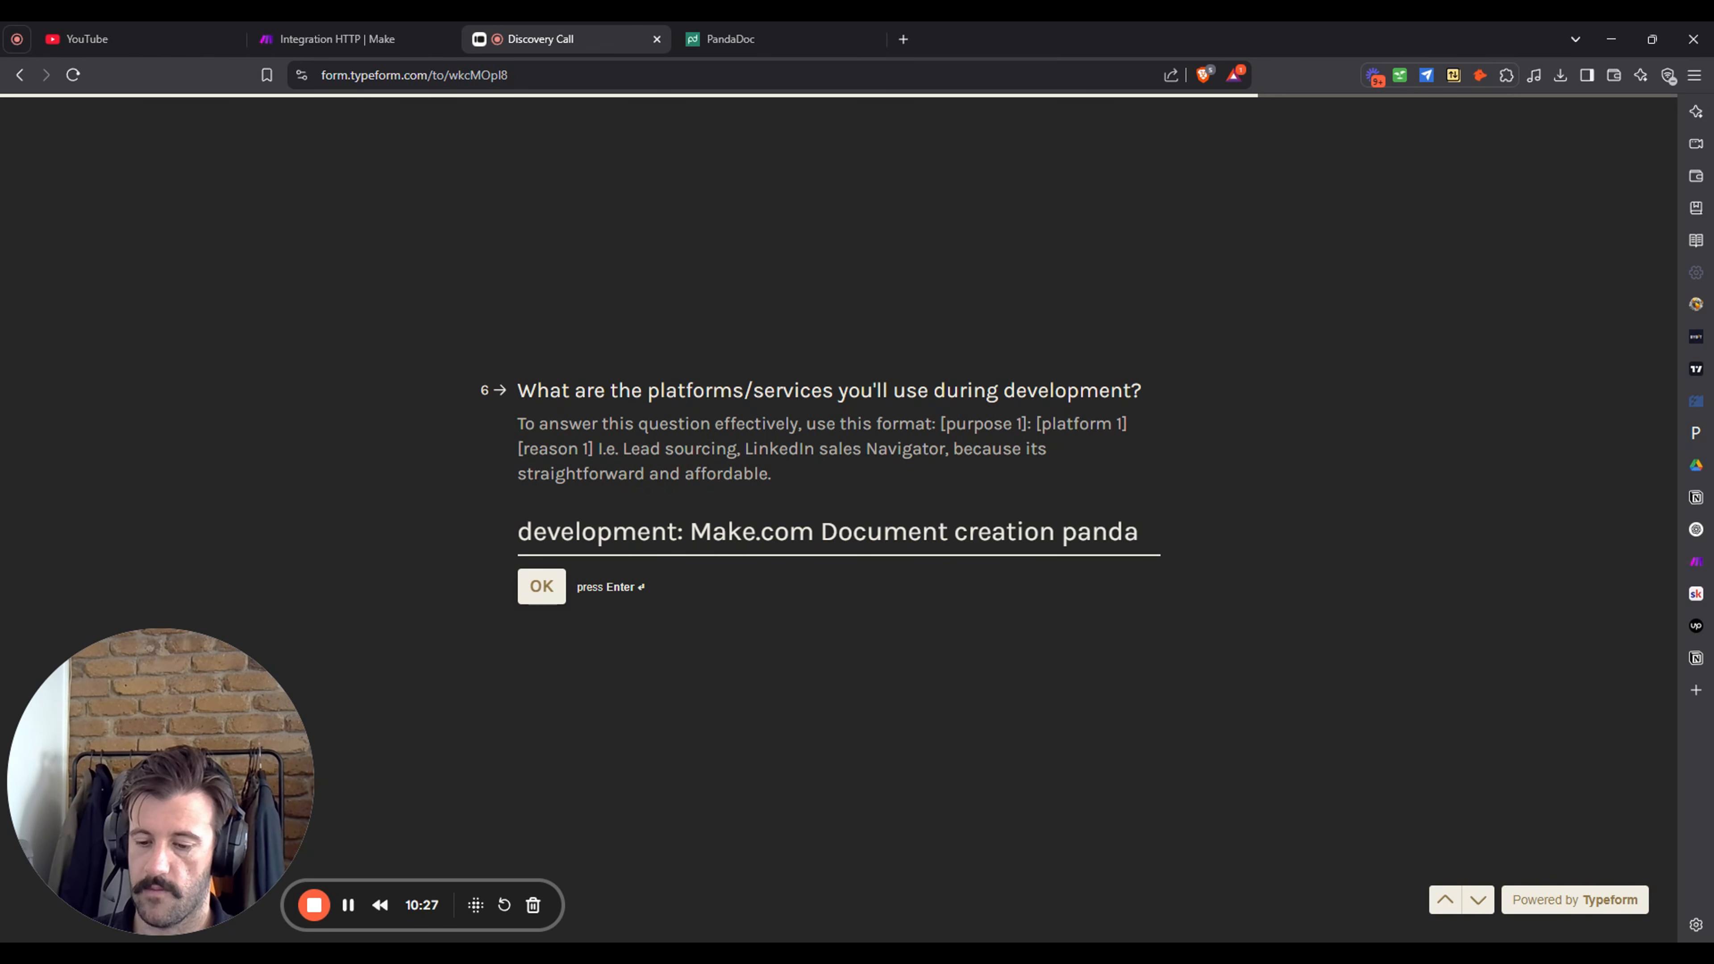
type("Doc")
key("Return")
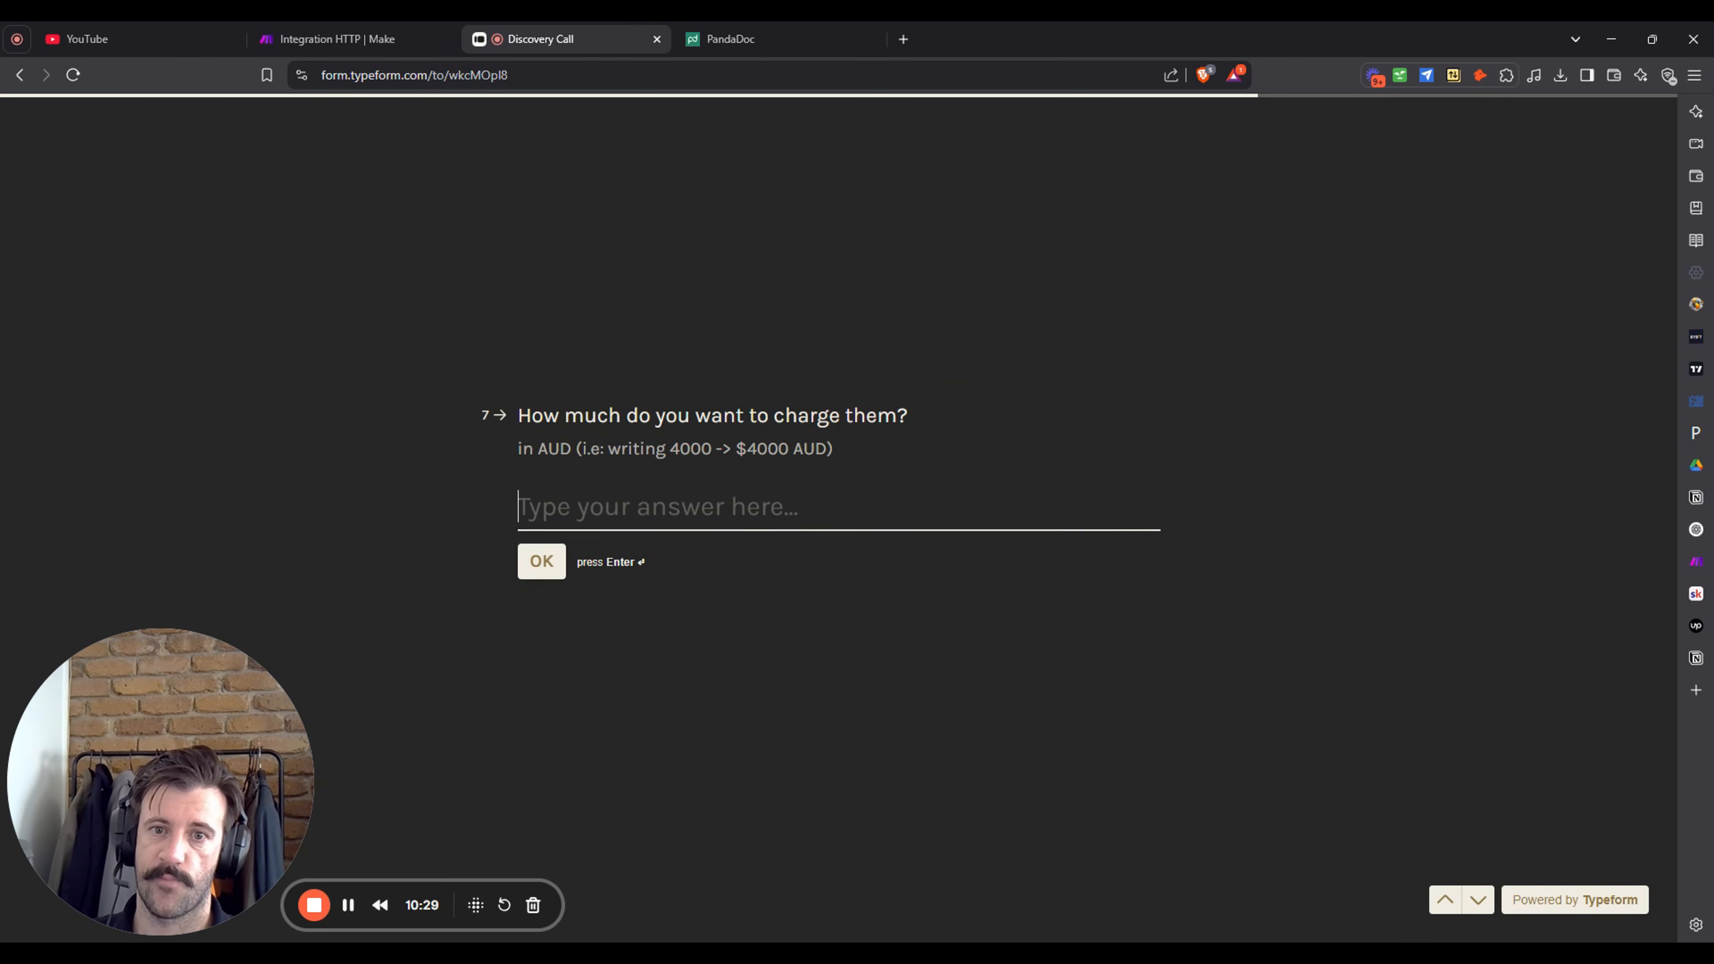
- Enter $1500 as the charge and submit it
type("1500")
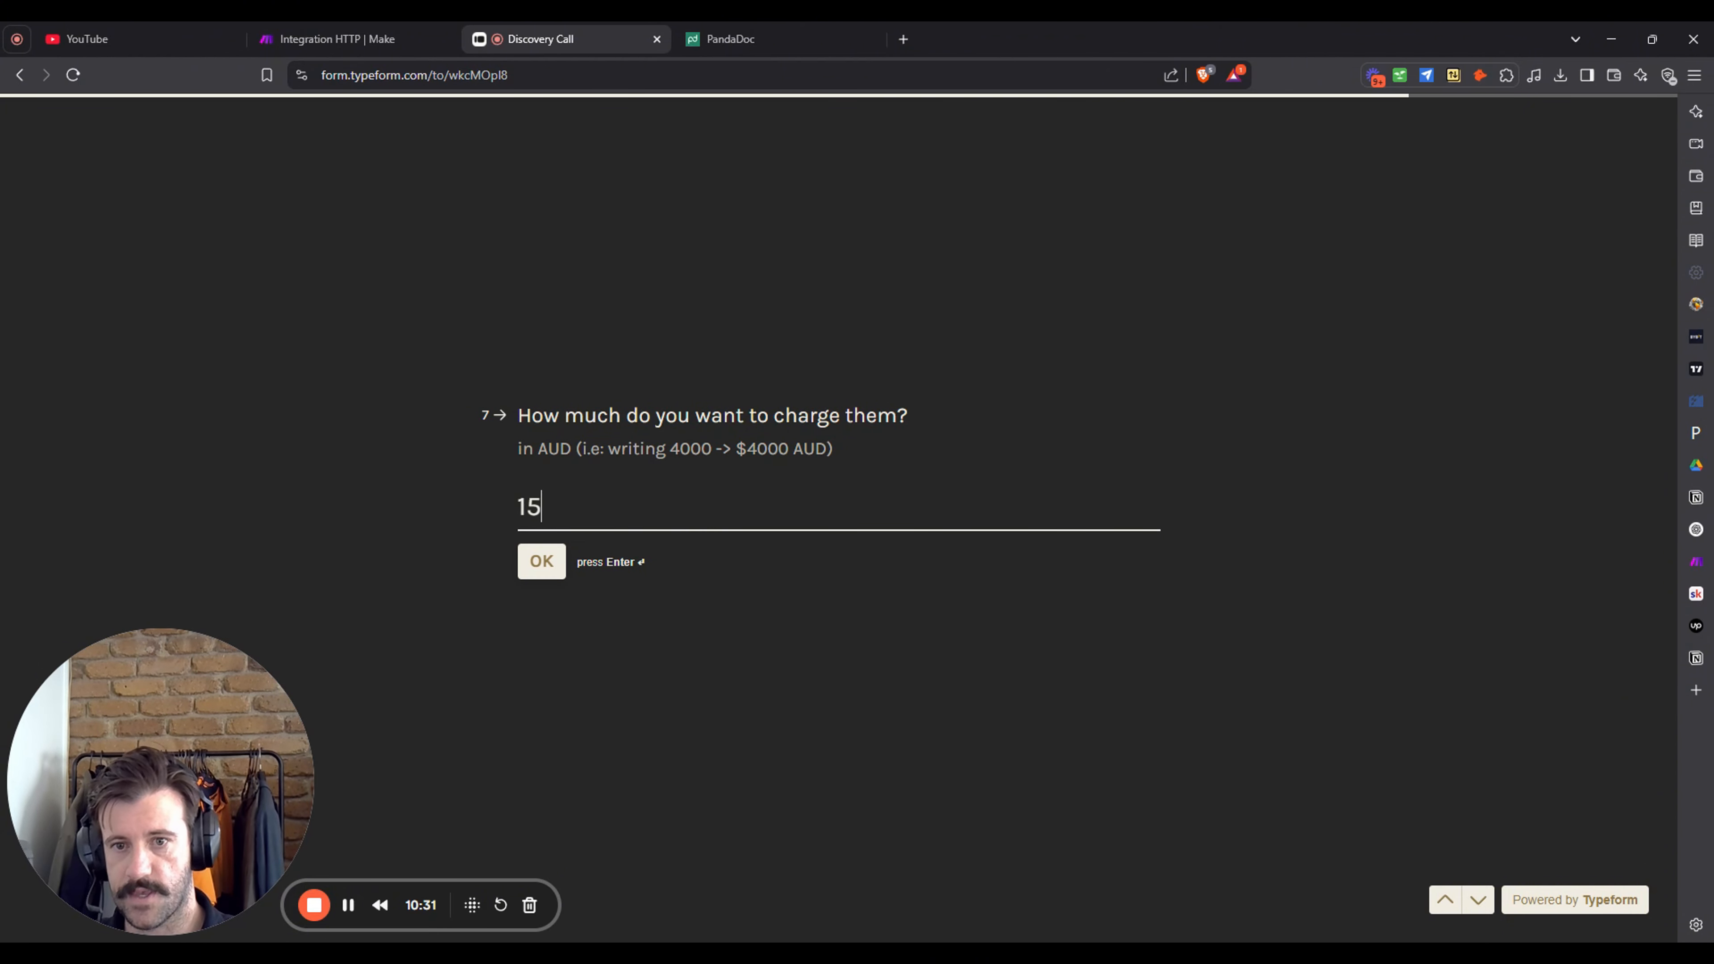
key("BackSpace")
key("BackSpace")
key("BackSpace")
key("BackSpace")
type("4")
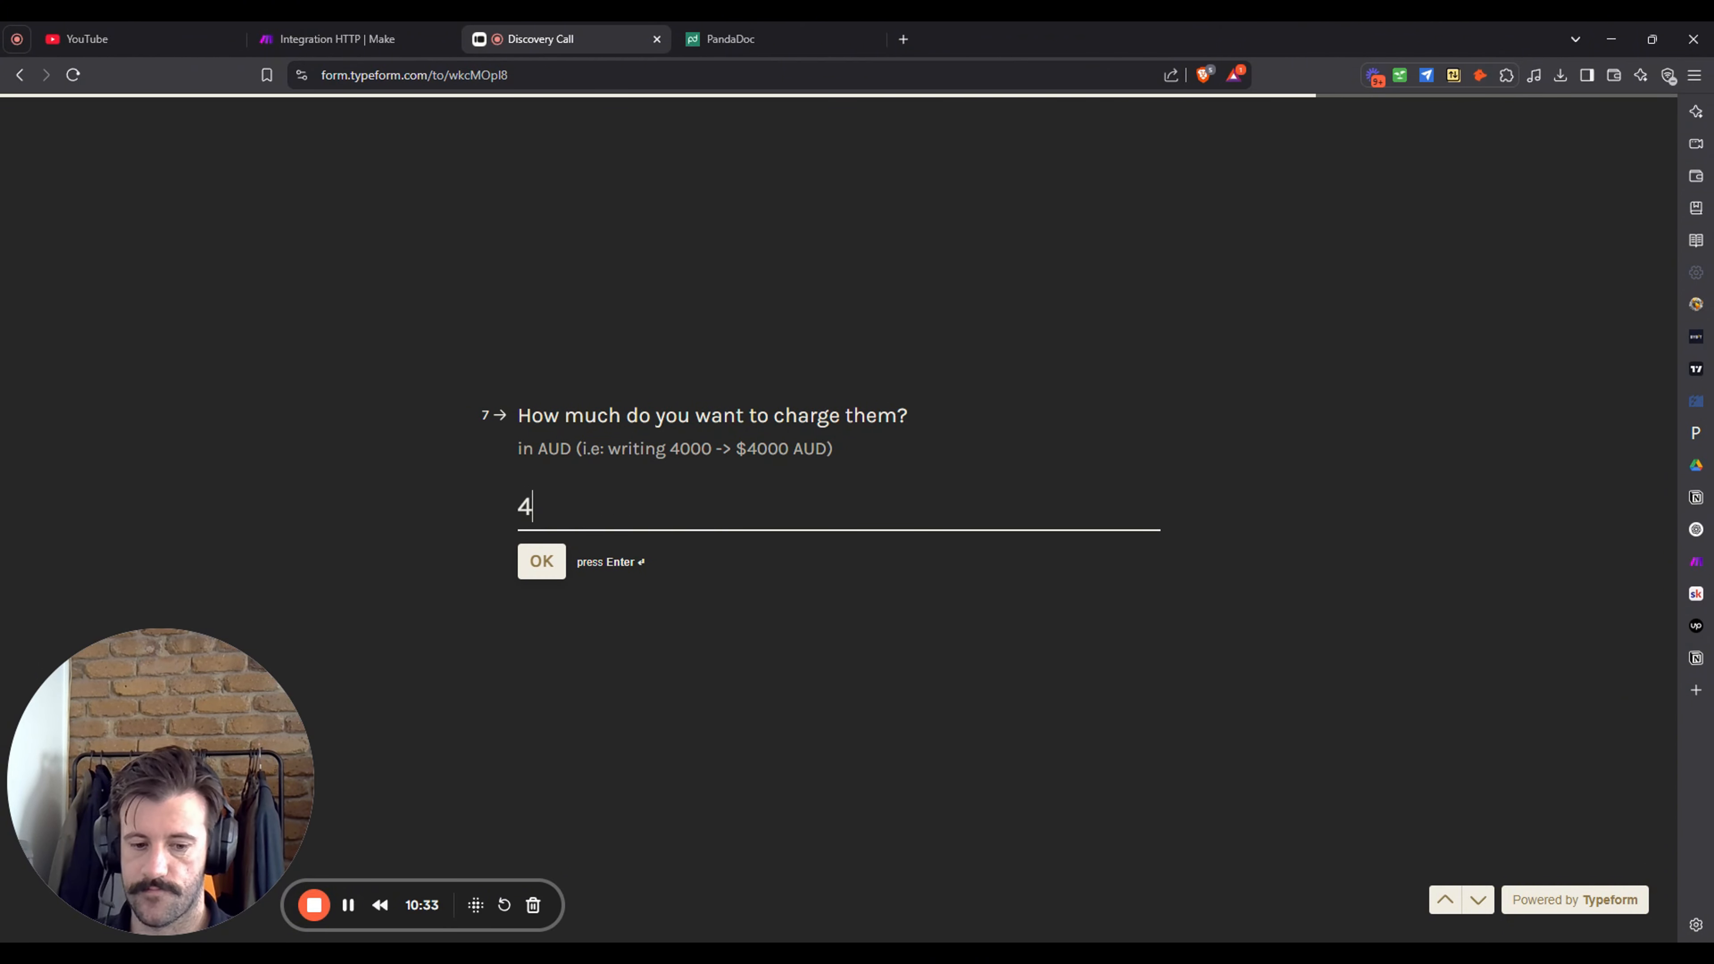
type("15")
key("BackSpace")
key("BackSpace")
key("BackSpace")
type("$1500")
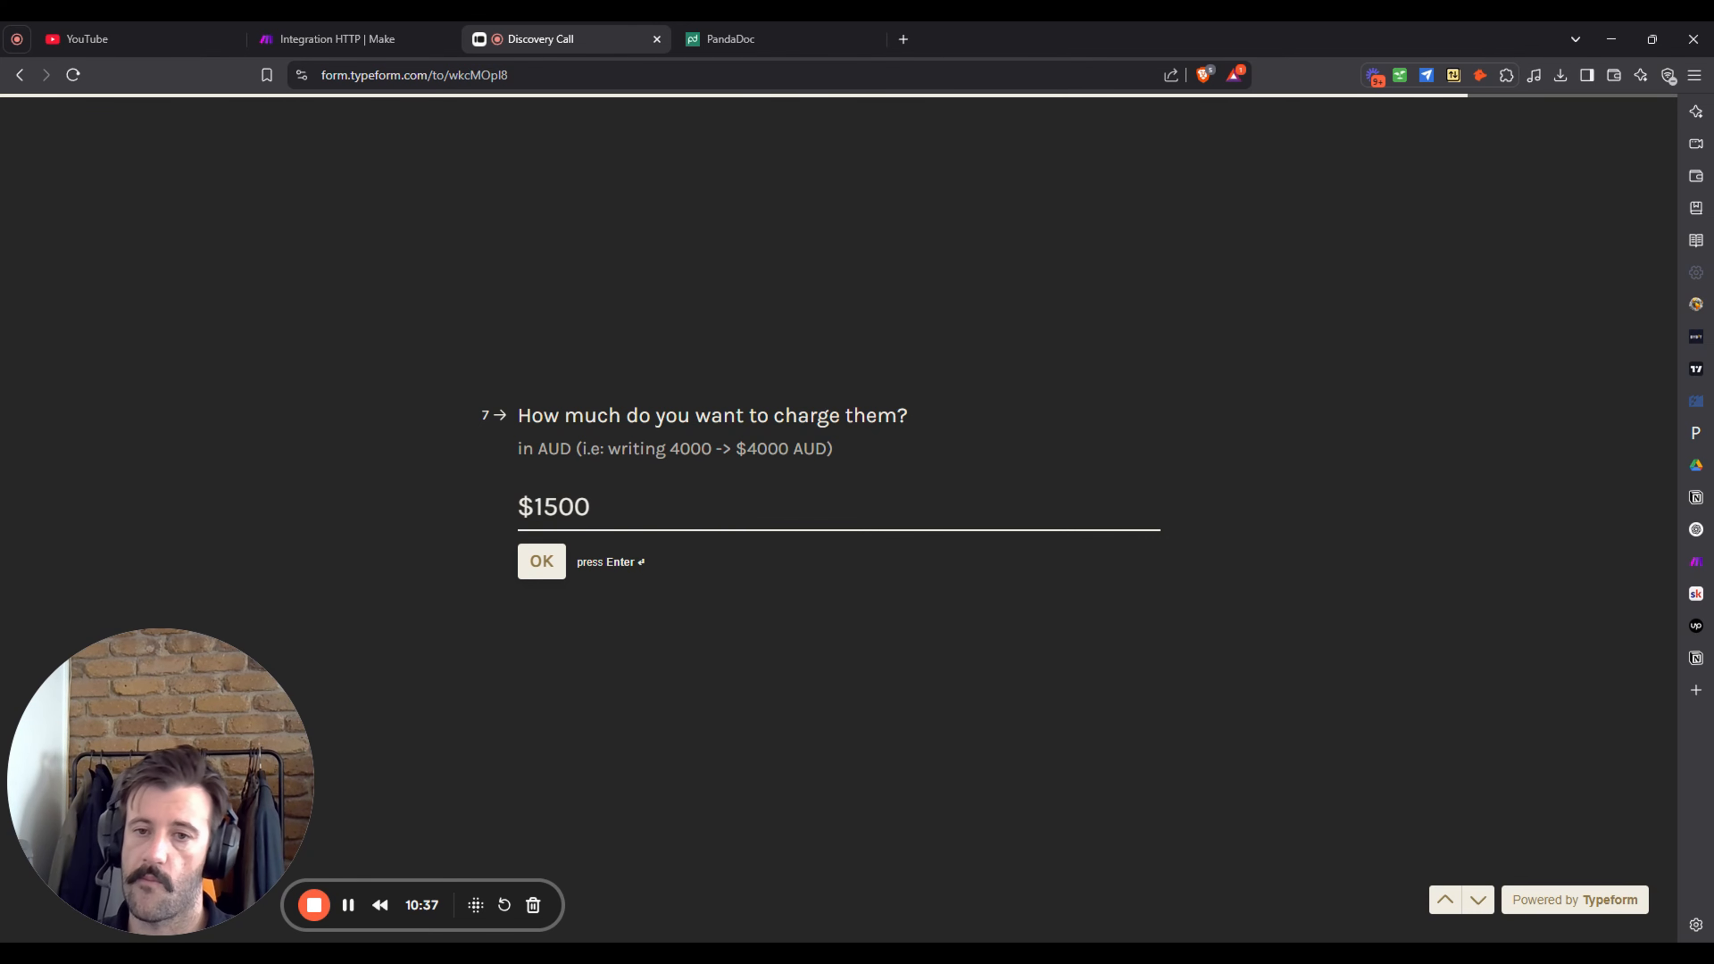
key("Return")
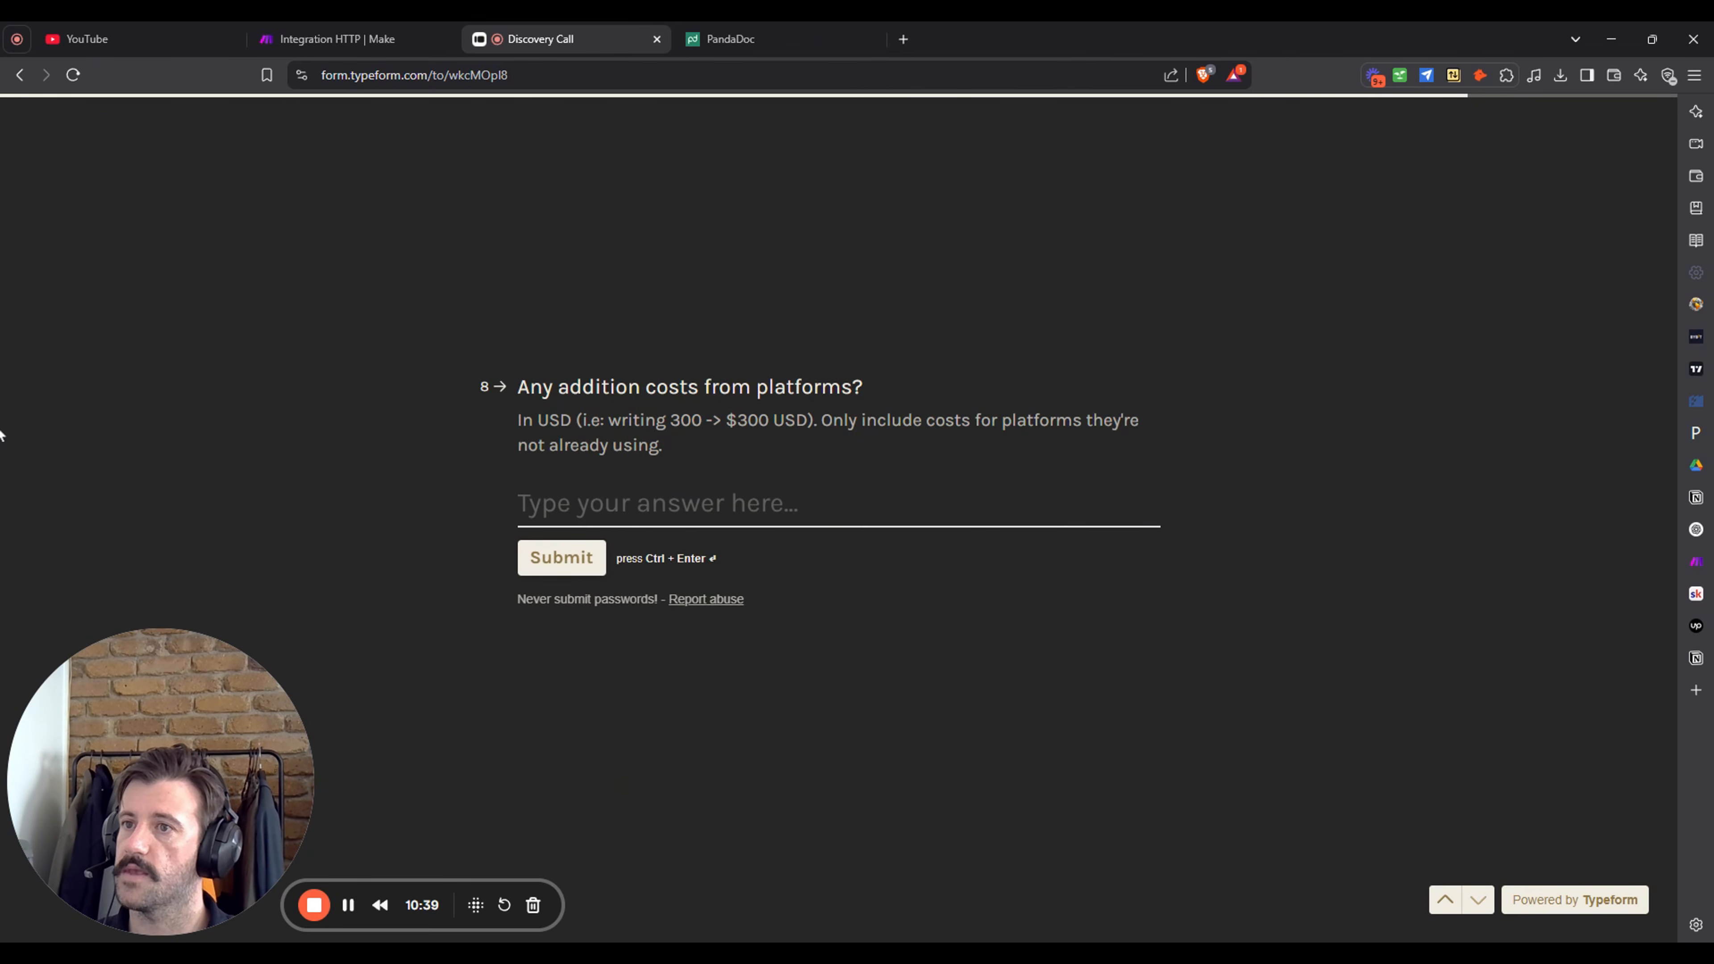
- Answer 'no' to additional platform costs, submit the Typeform, then return to Make
left_click(1, 436)
left_click(1, 578)
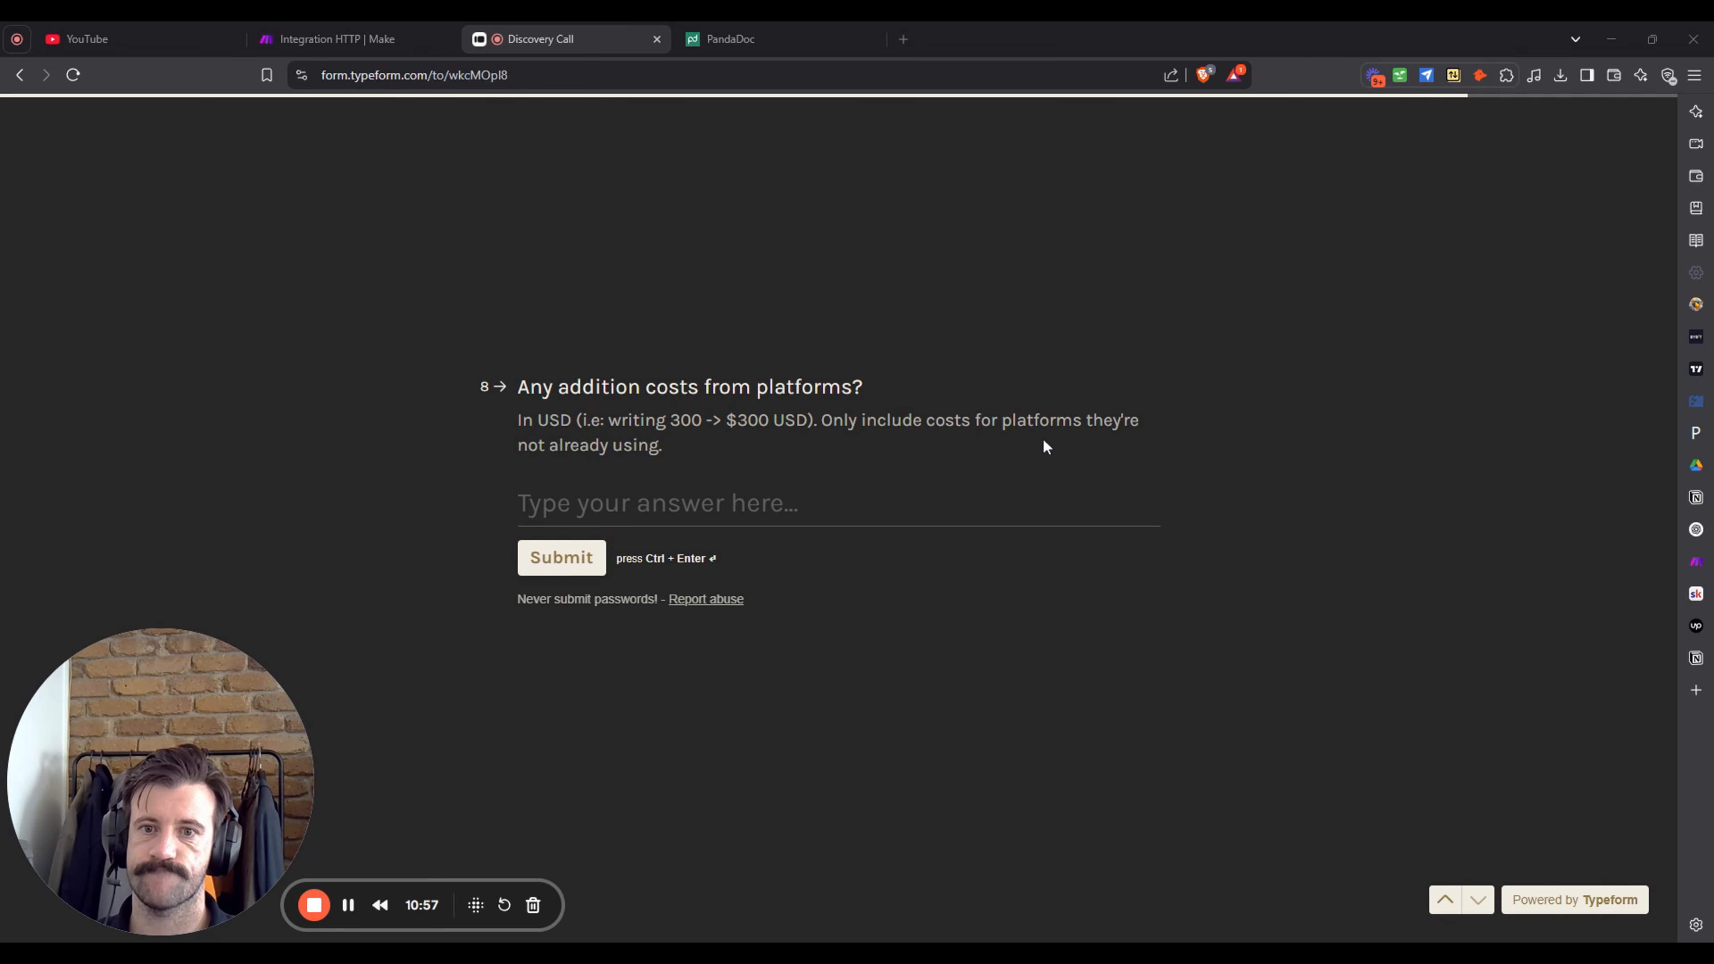
type("no")
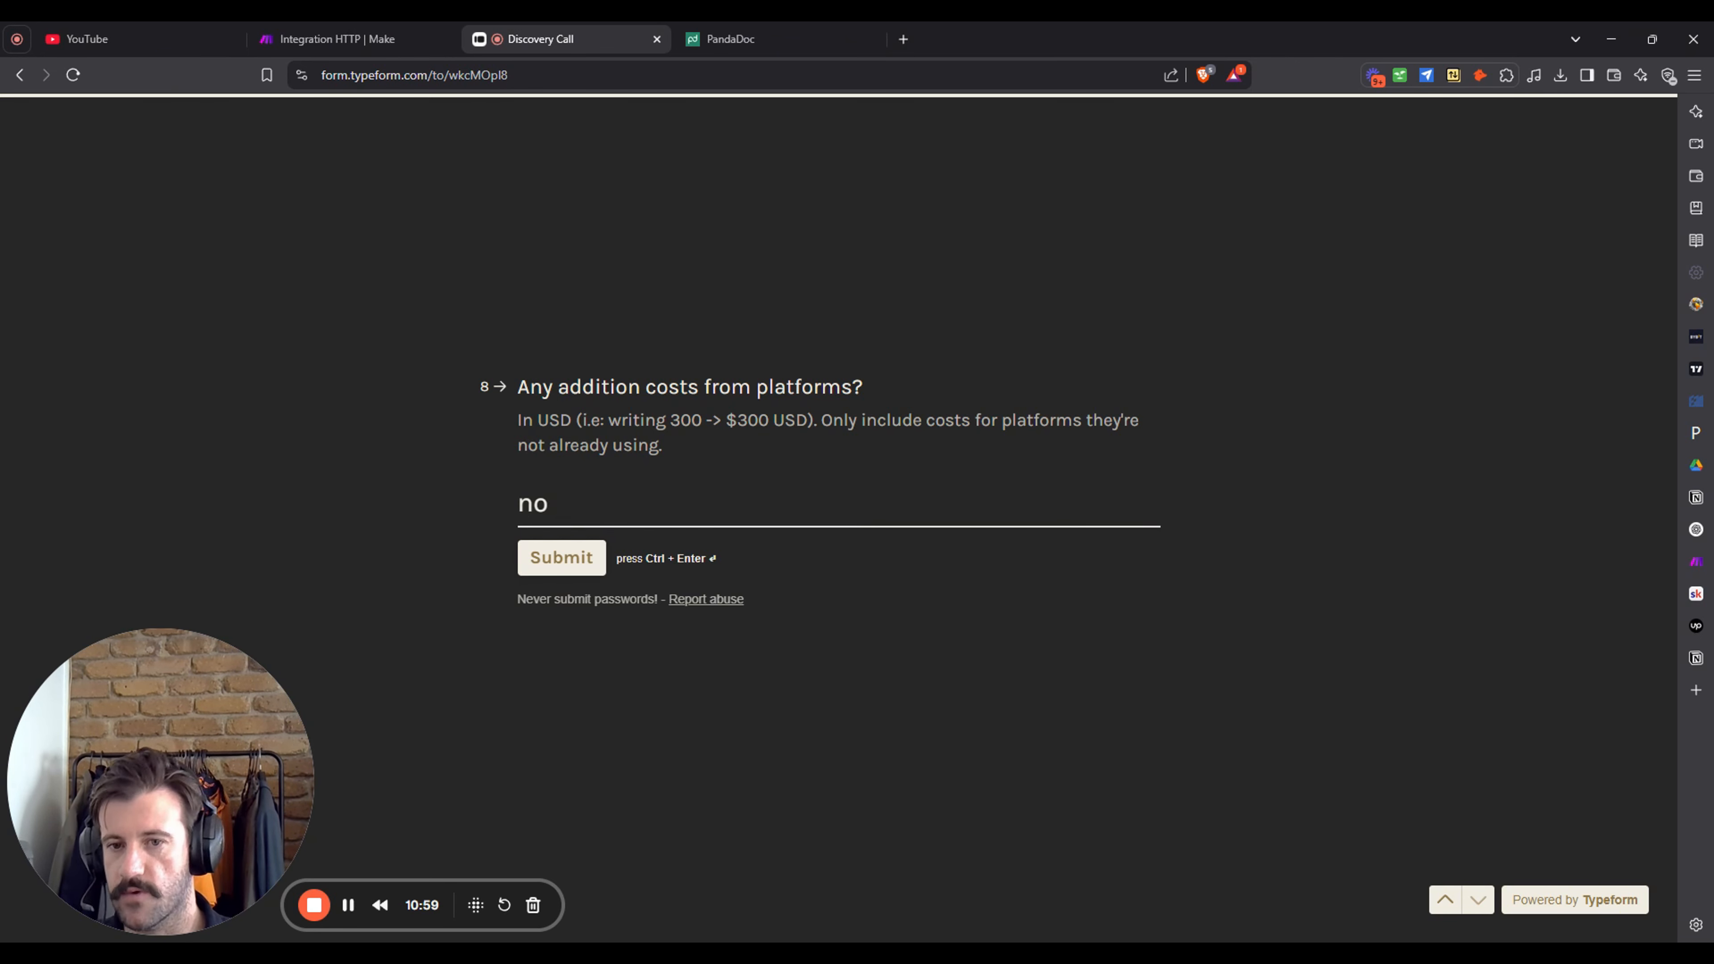
left_click(575, 565)
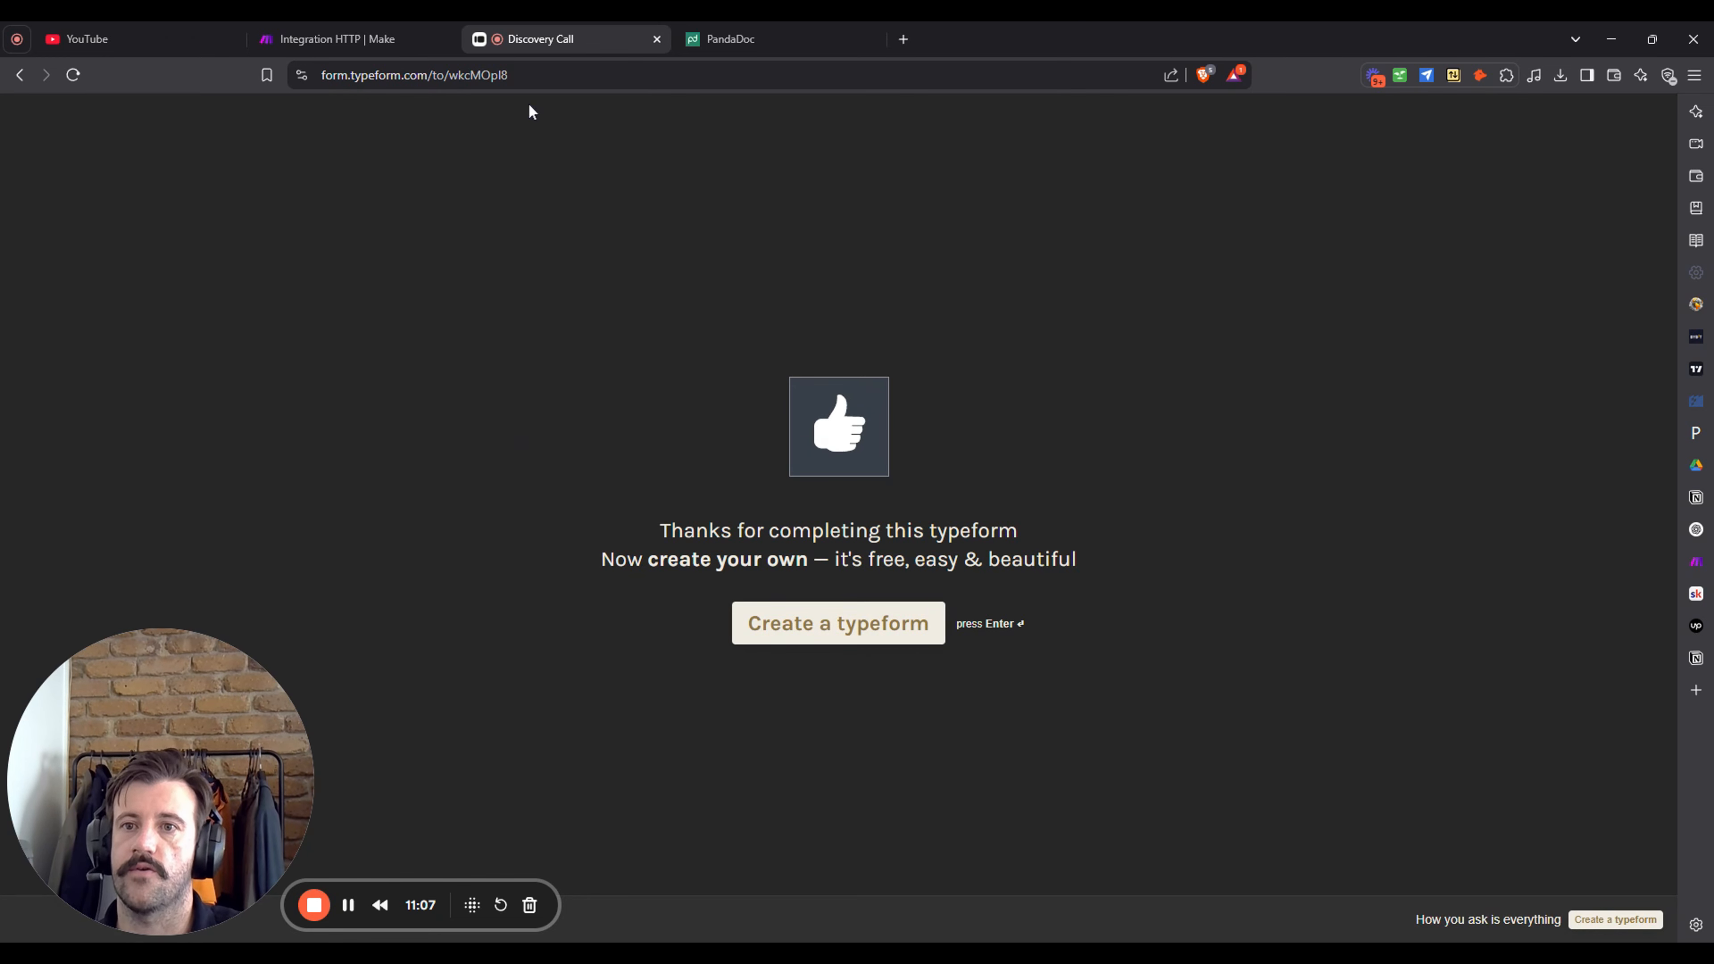
left_click(337, 39)
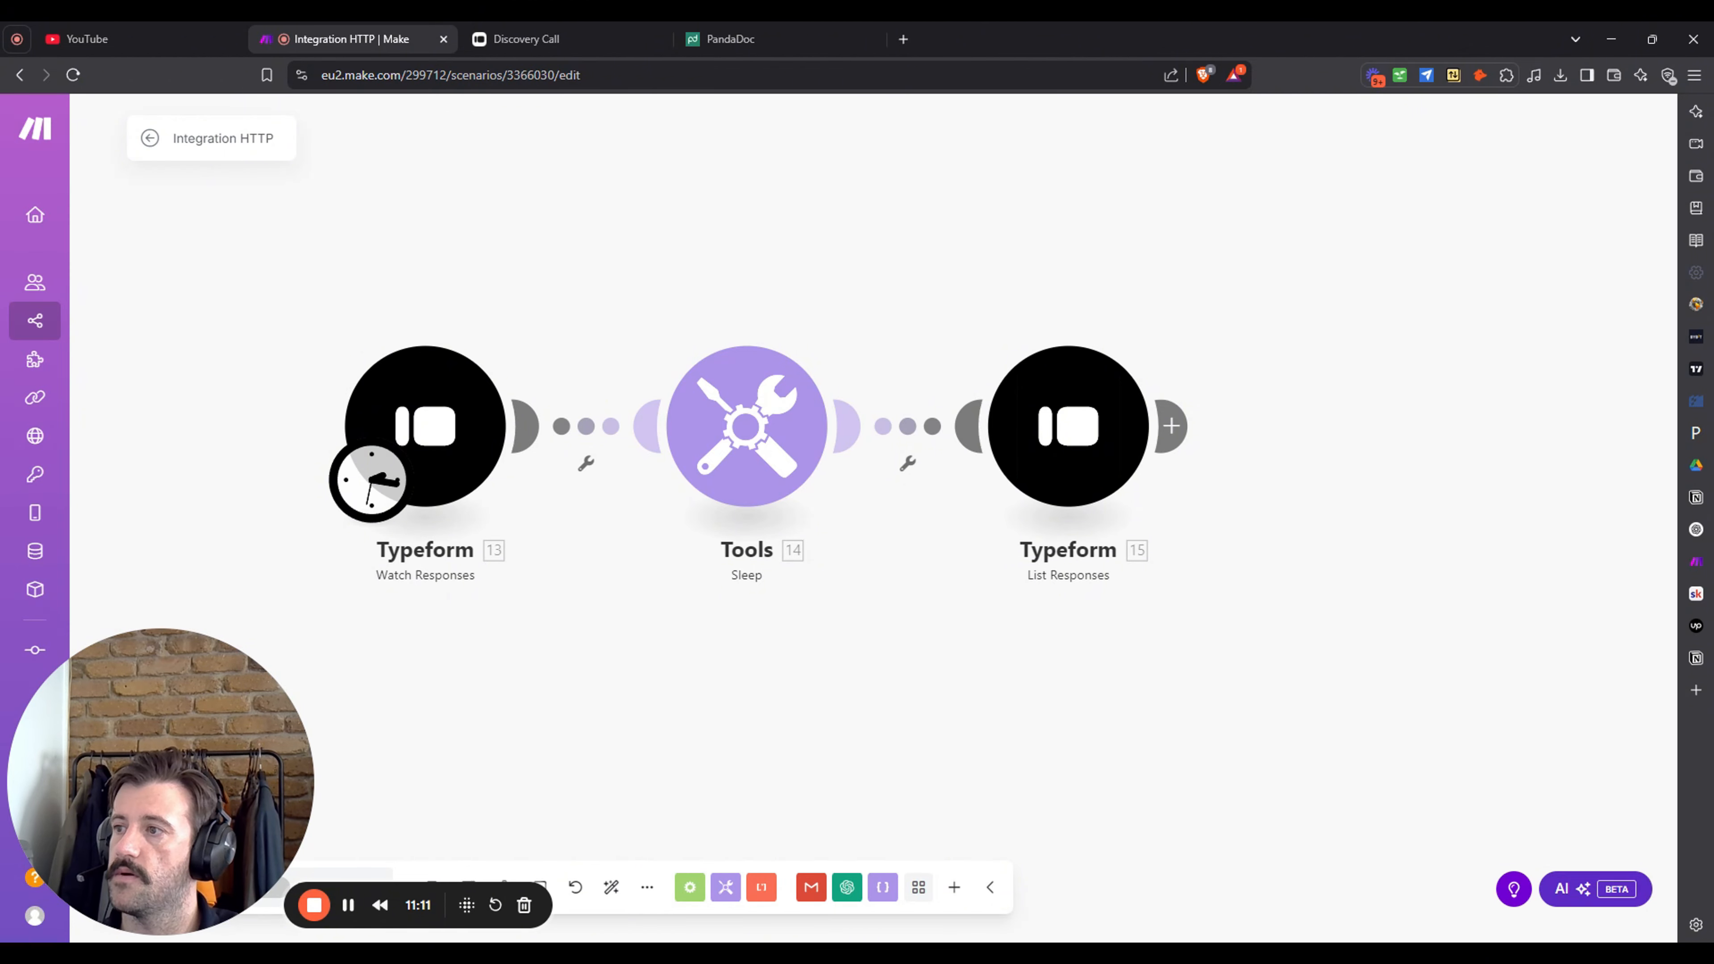
- Add an OpenAI Create a Completion module after Typeform List Responses
left_click_drag(1353, 493, 1091, 457)
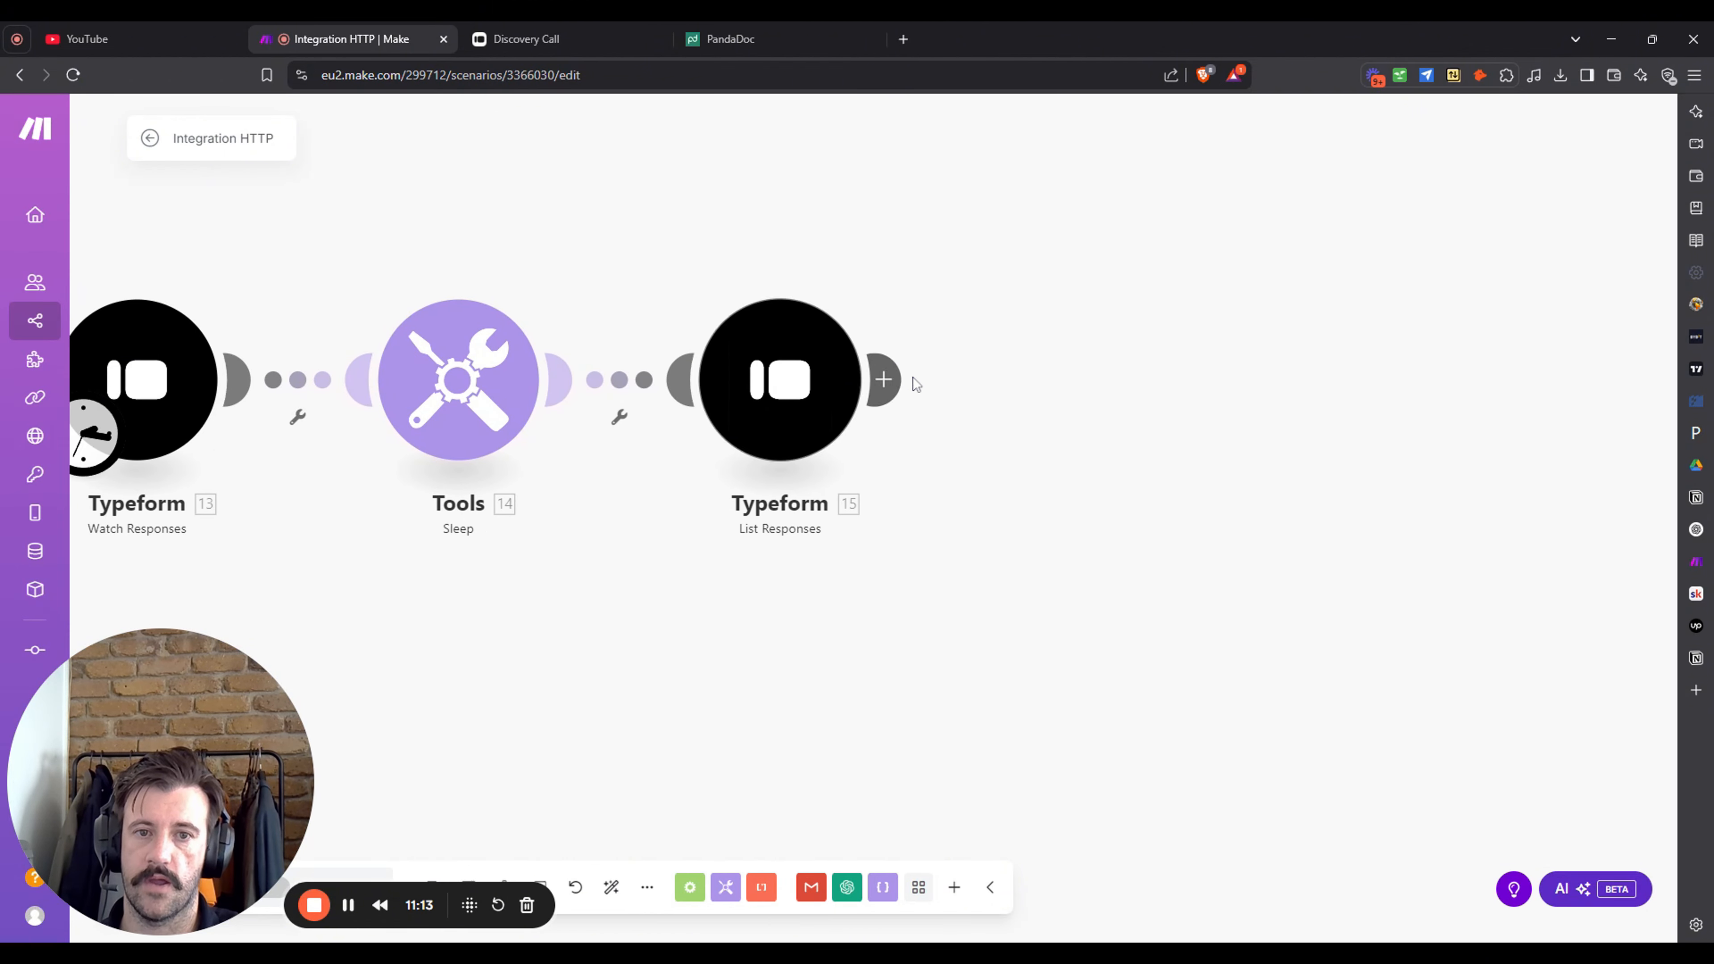
left_click(884, 382)
left_click(1337, 289)
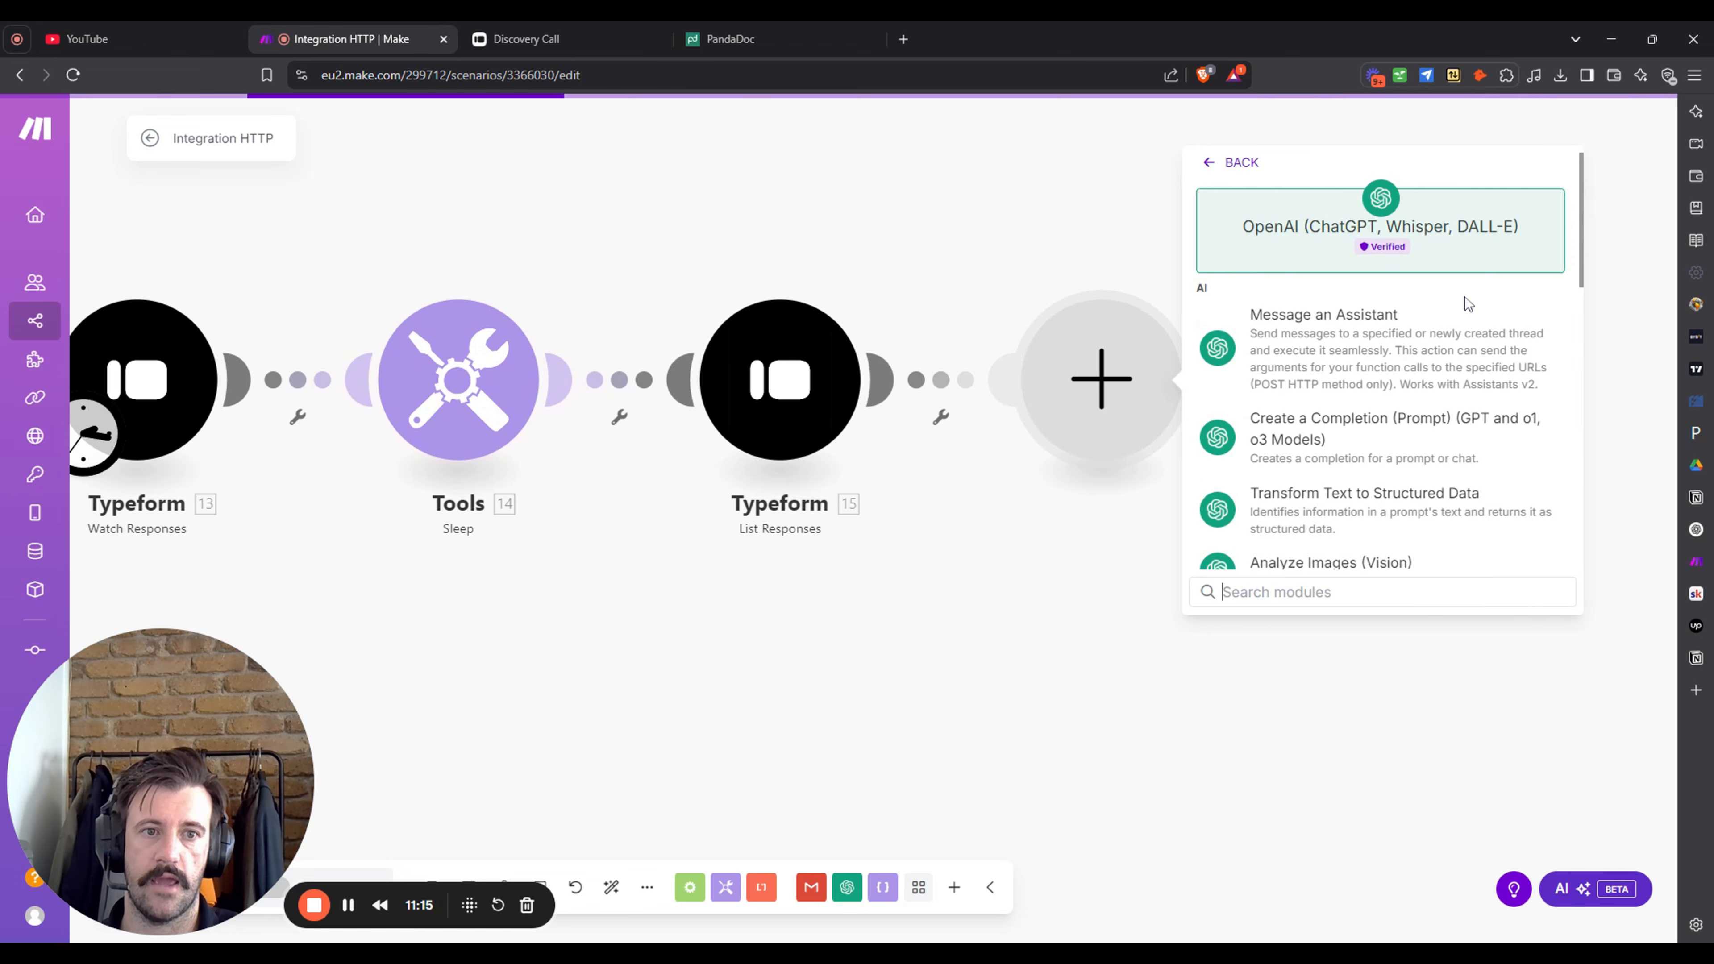
left_click(1426, 443)
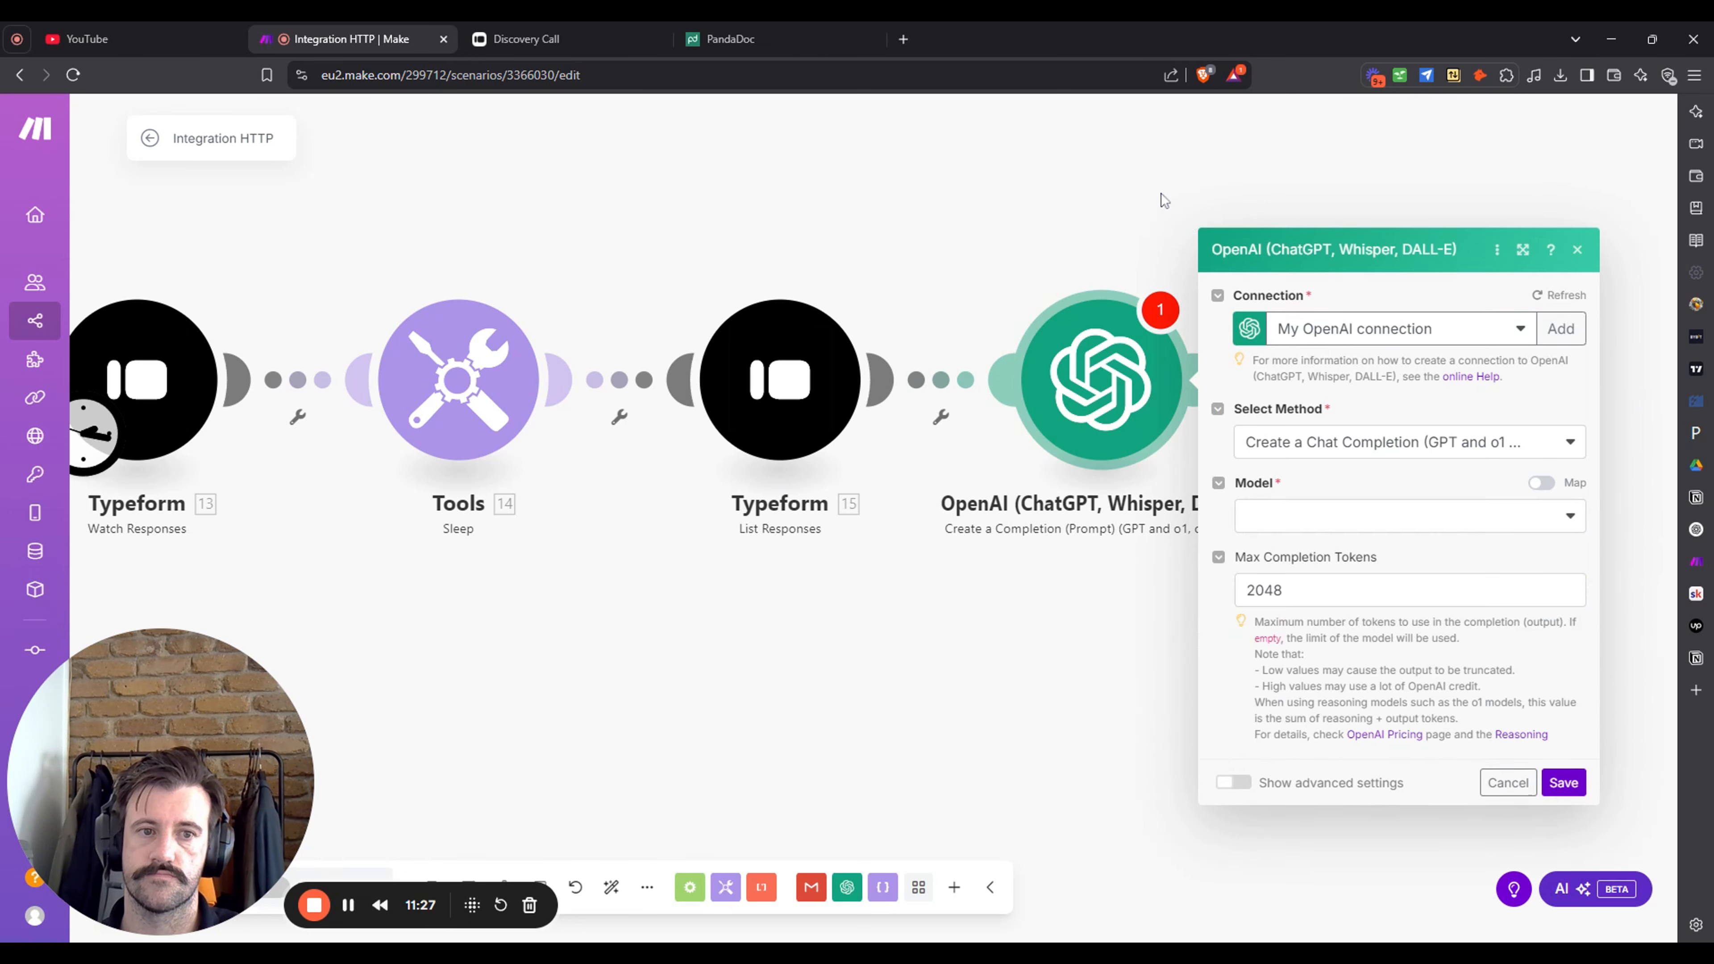
- Set the OpenAI module's model to gpt-4o instead of chatgpt-4o-latest
left_click(1495, 395)
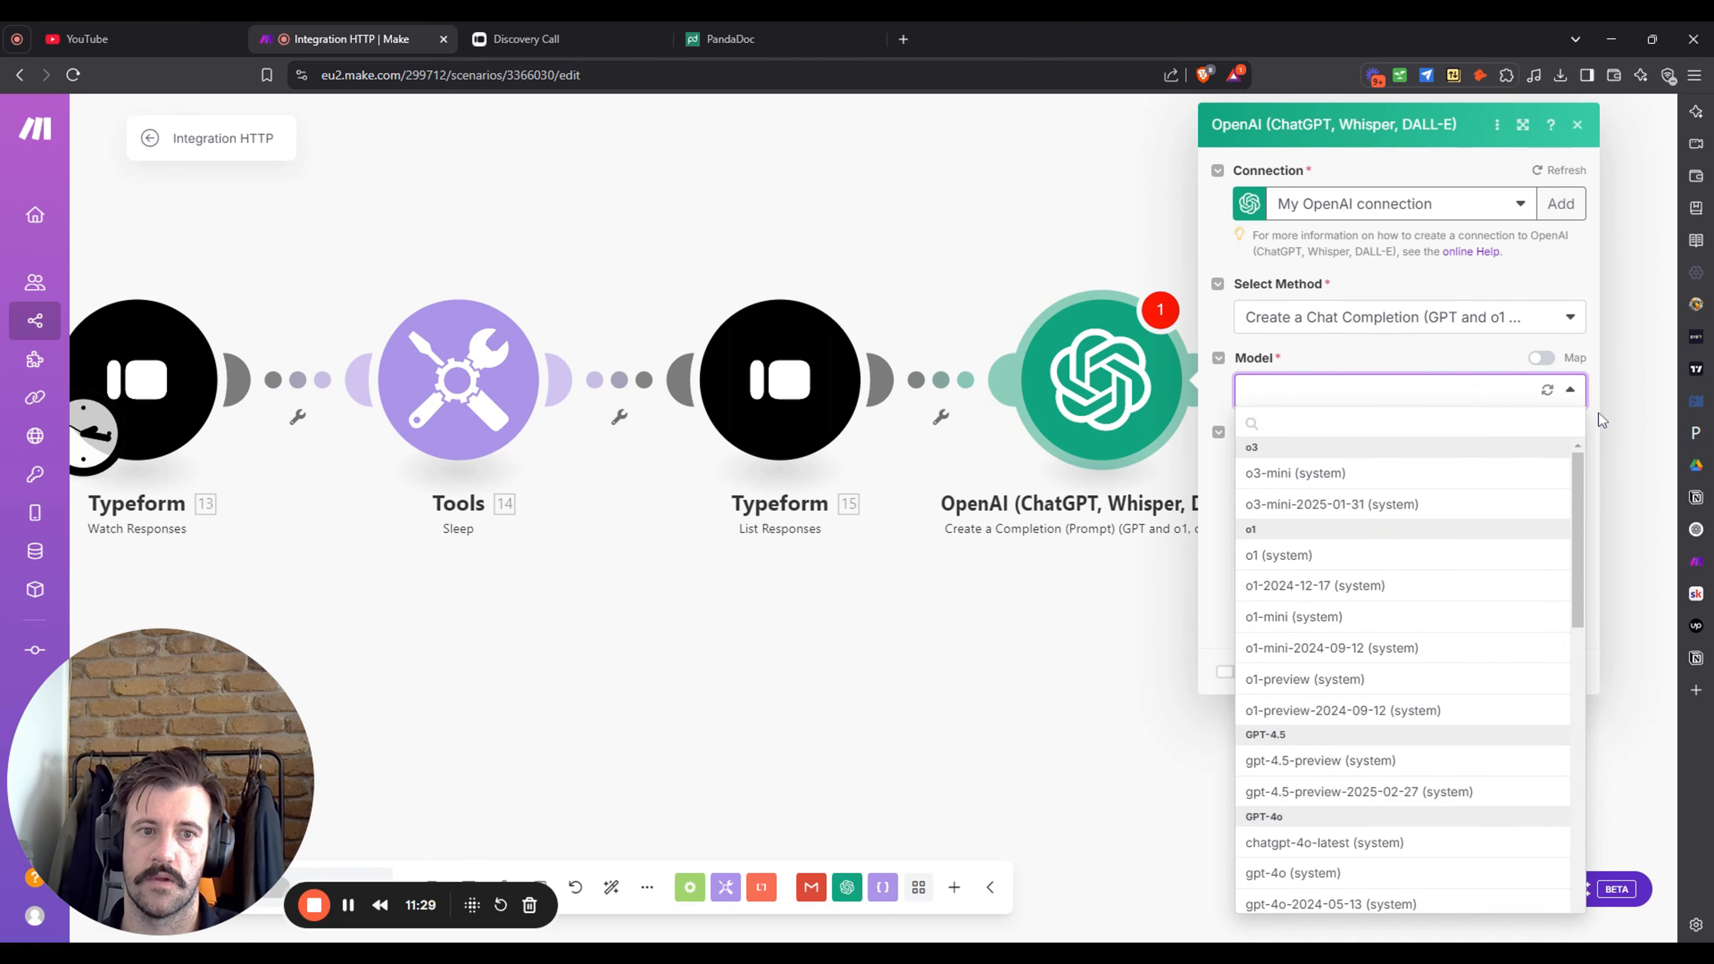
left_click(1399, 846)
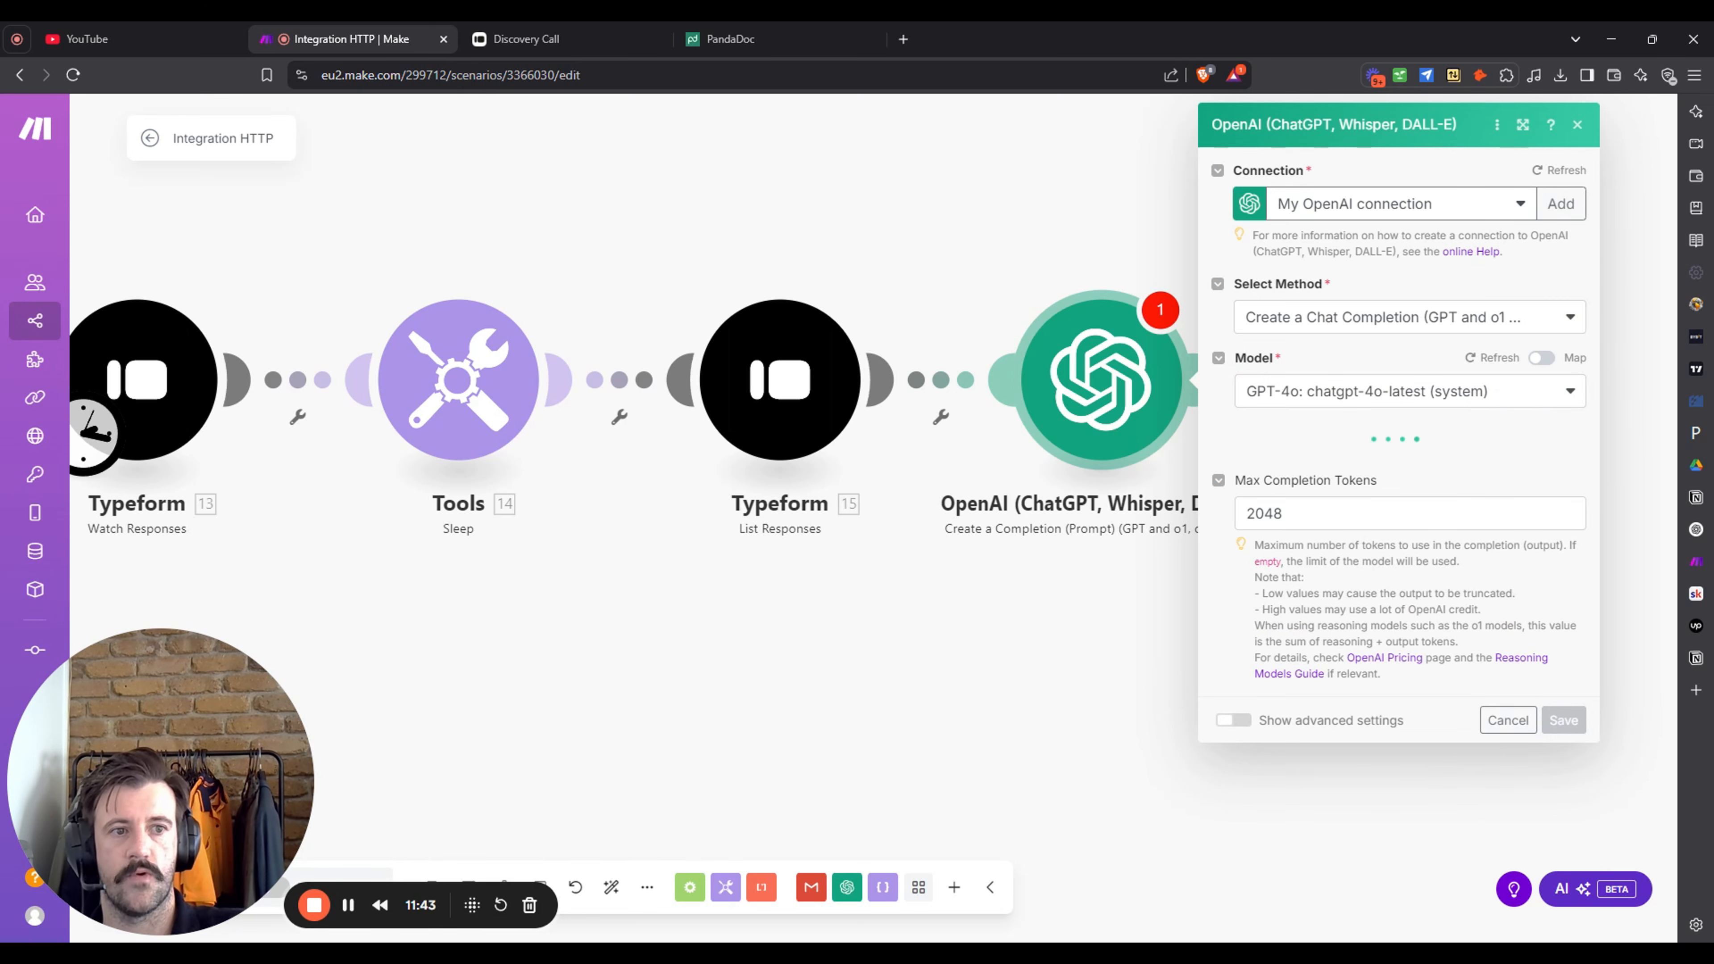
left_click(1522, 390)
left_click(1362, 878)
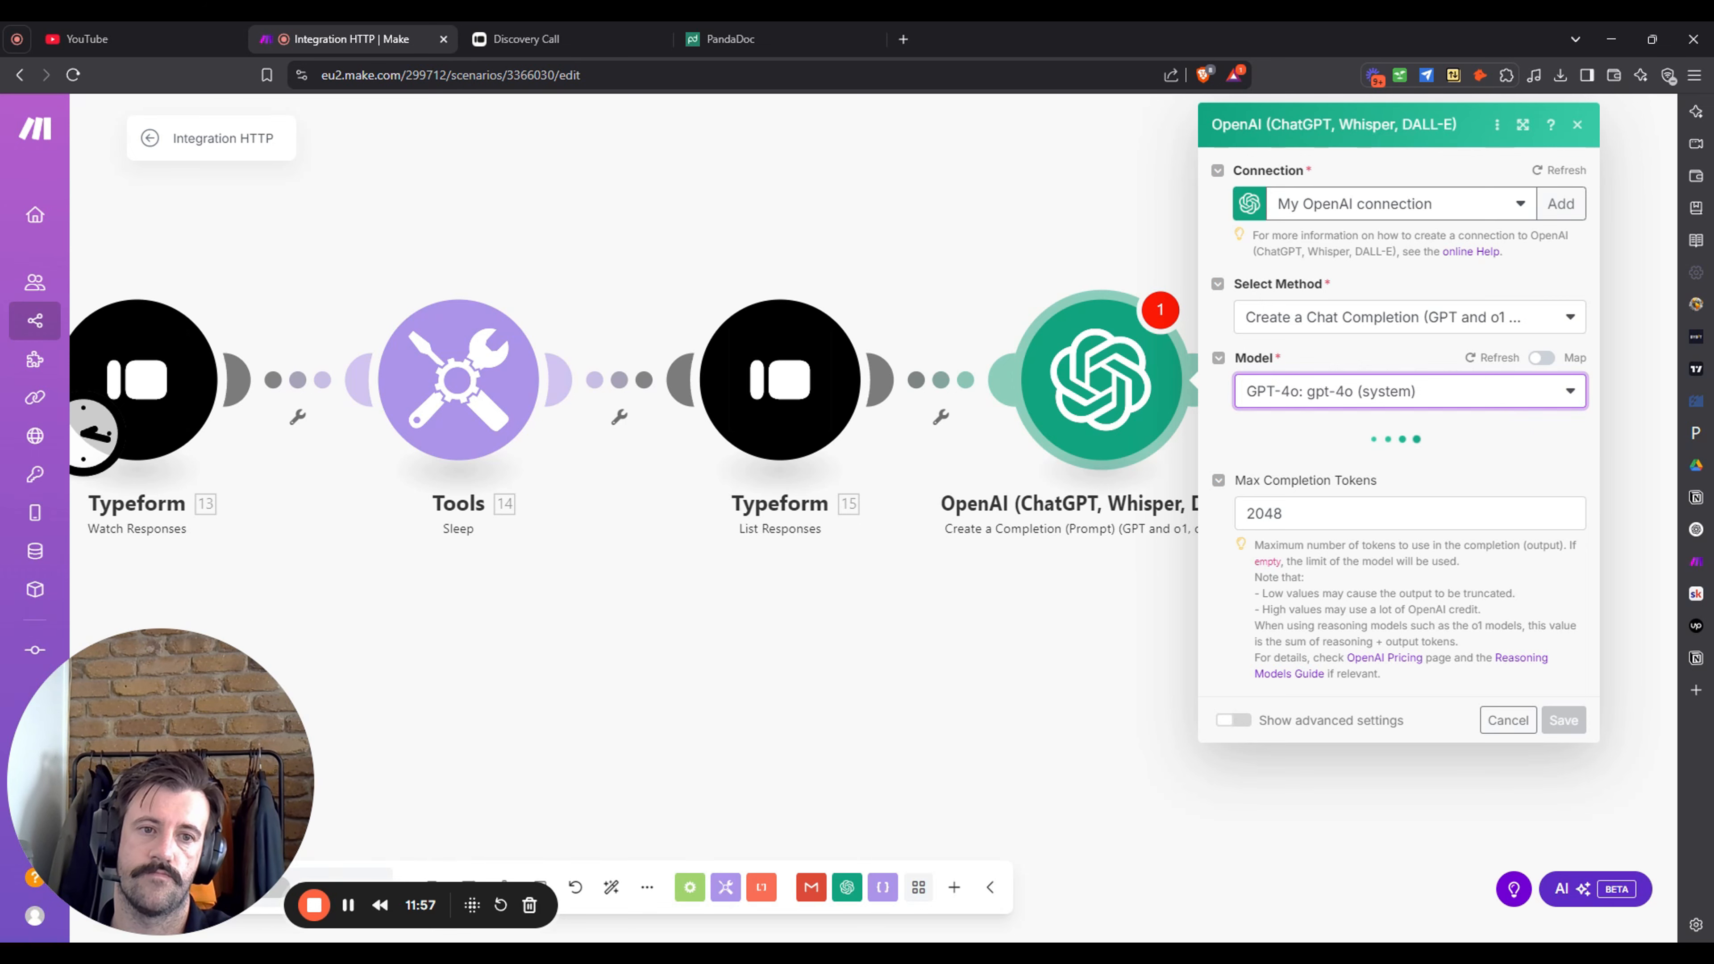
- Change the OpenAI Max Completion Tokens from 2048 to 1000
left_click(1379, 518)
key("ctrl+a")
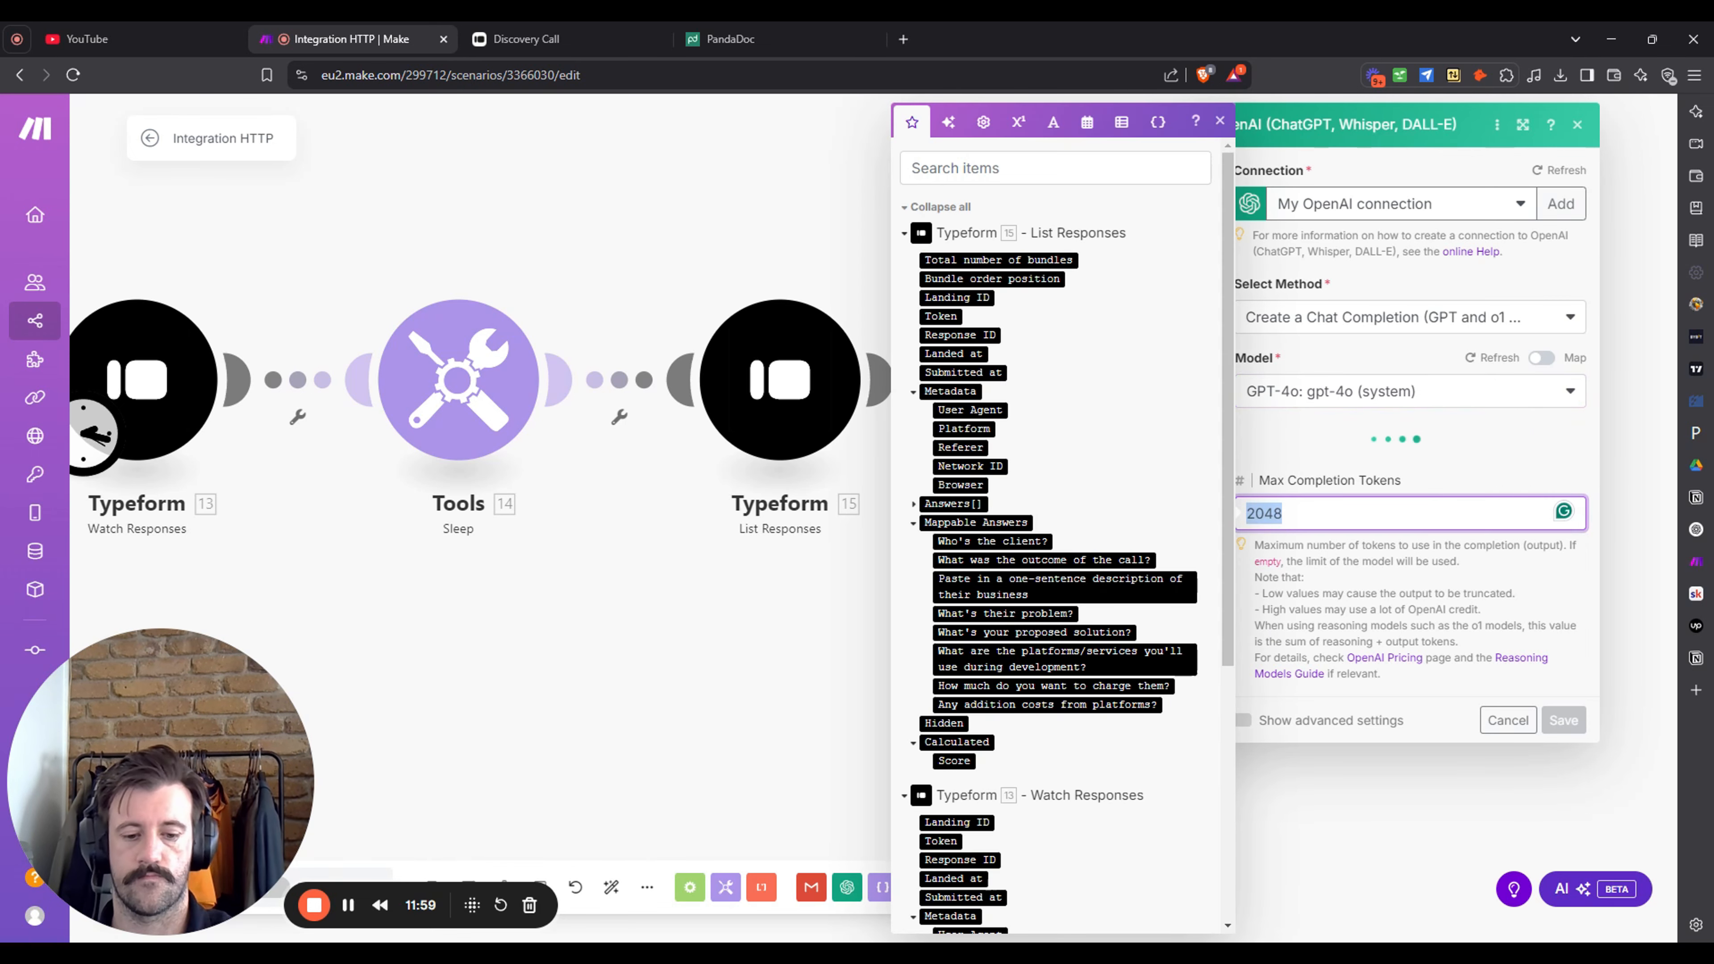
type("1000")
key("Return")
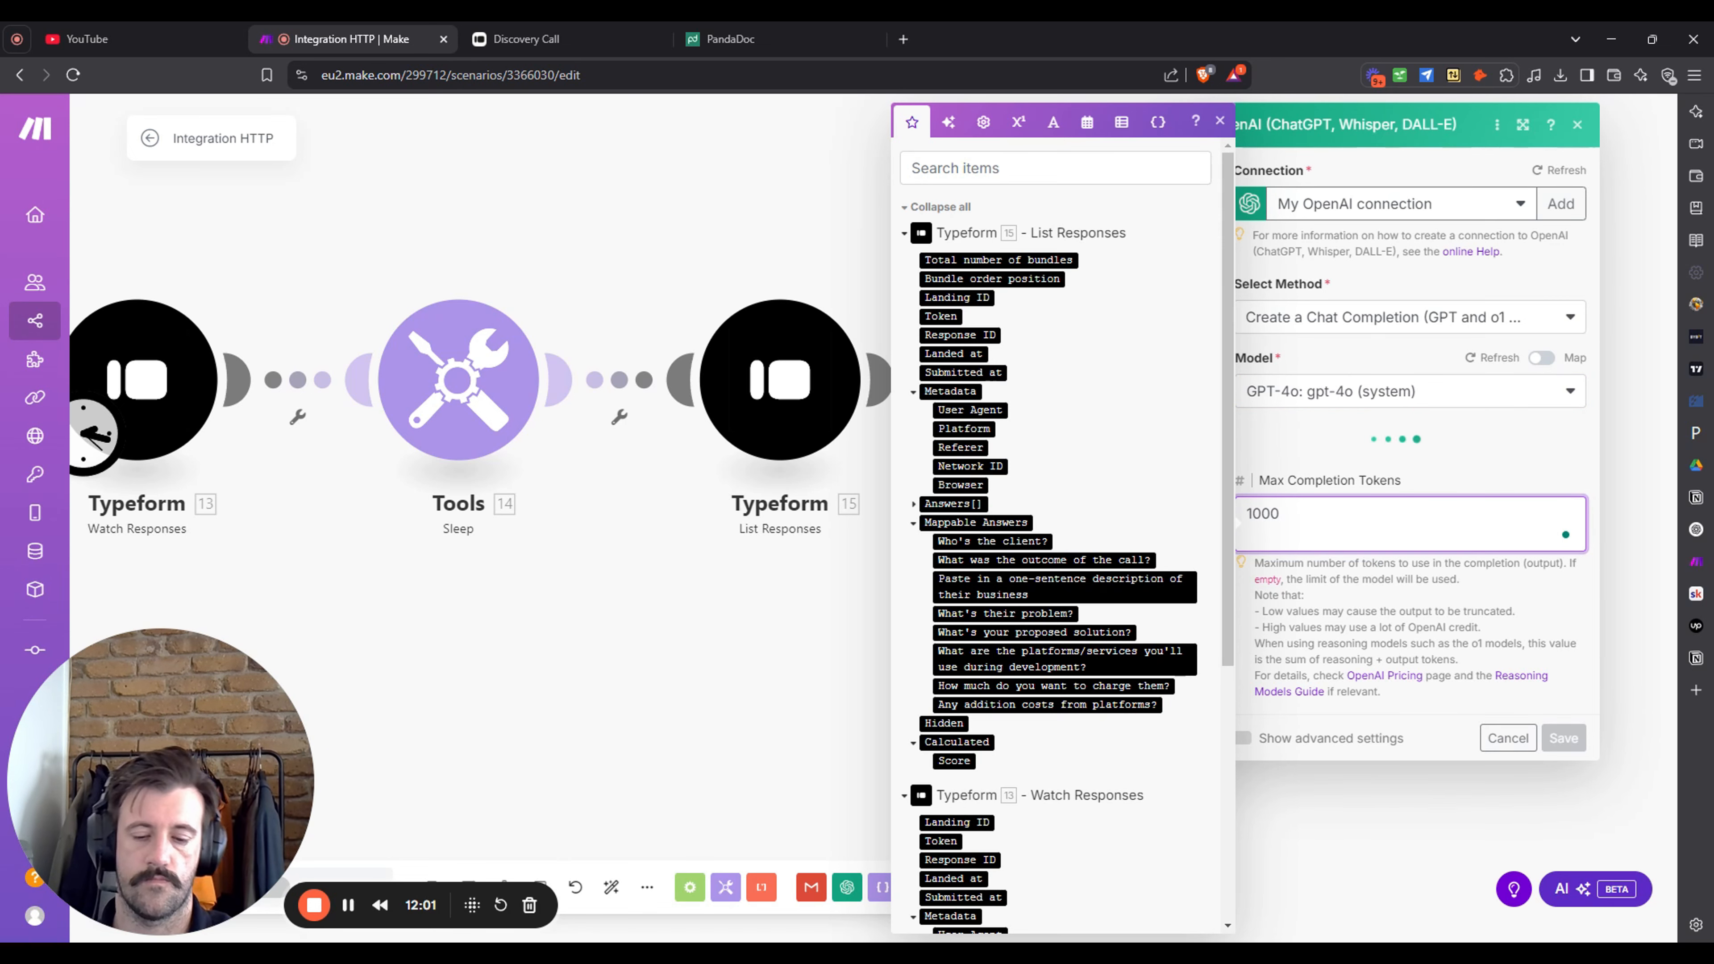
key("BackSpace")
left_click(1524, 418)
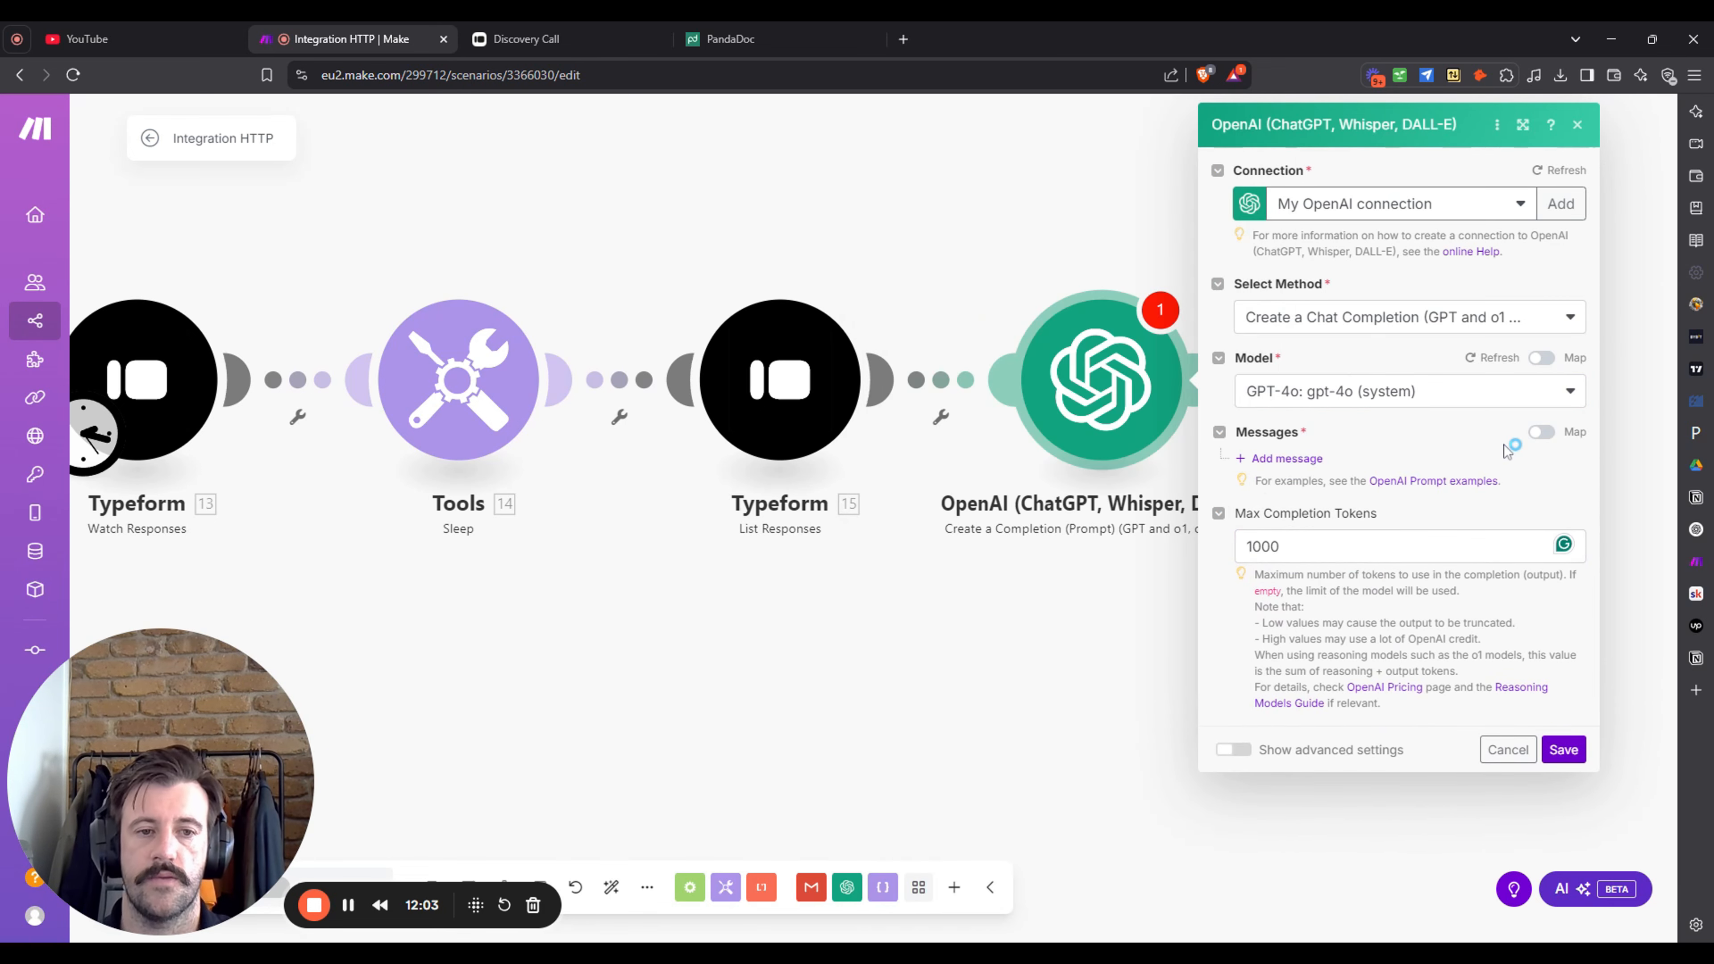
- Add a Developer / System message describing a writing assistant that turns Typeform data into JSON
left_click(1302, 458)
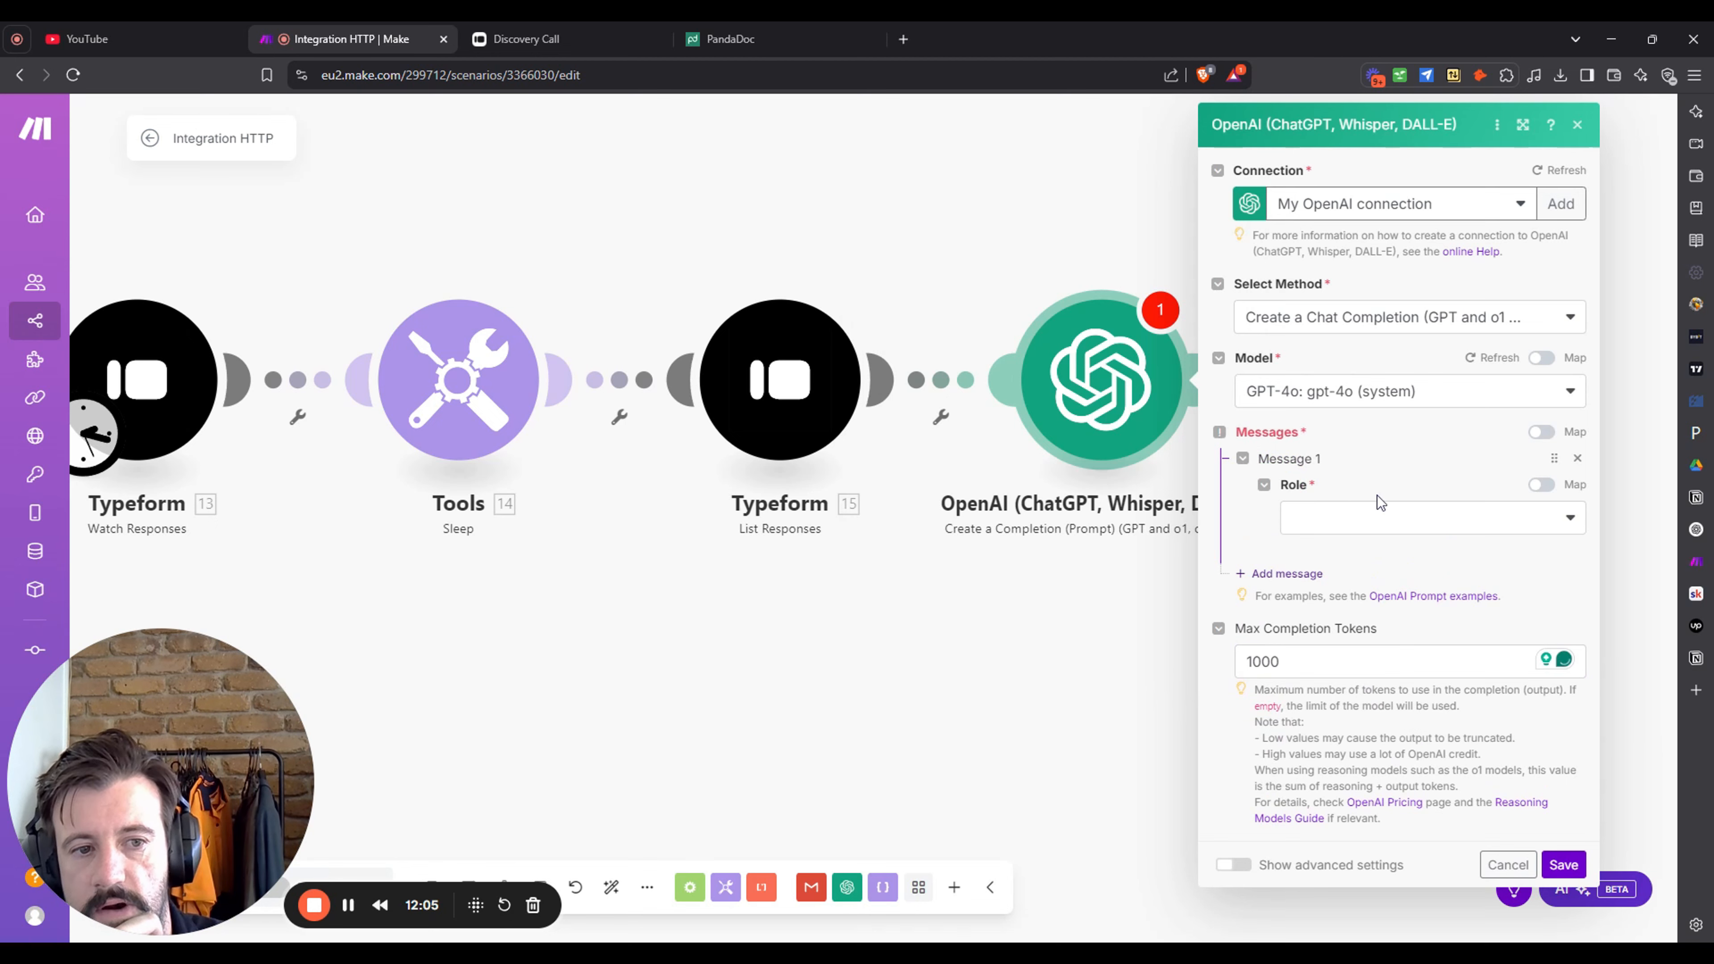
left_click(1400, 519)
left_click(1488, 611)
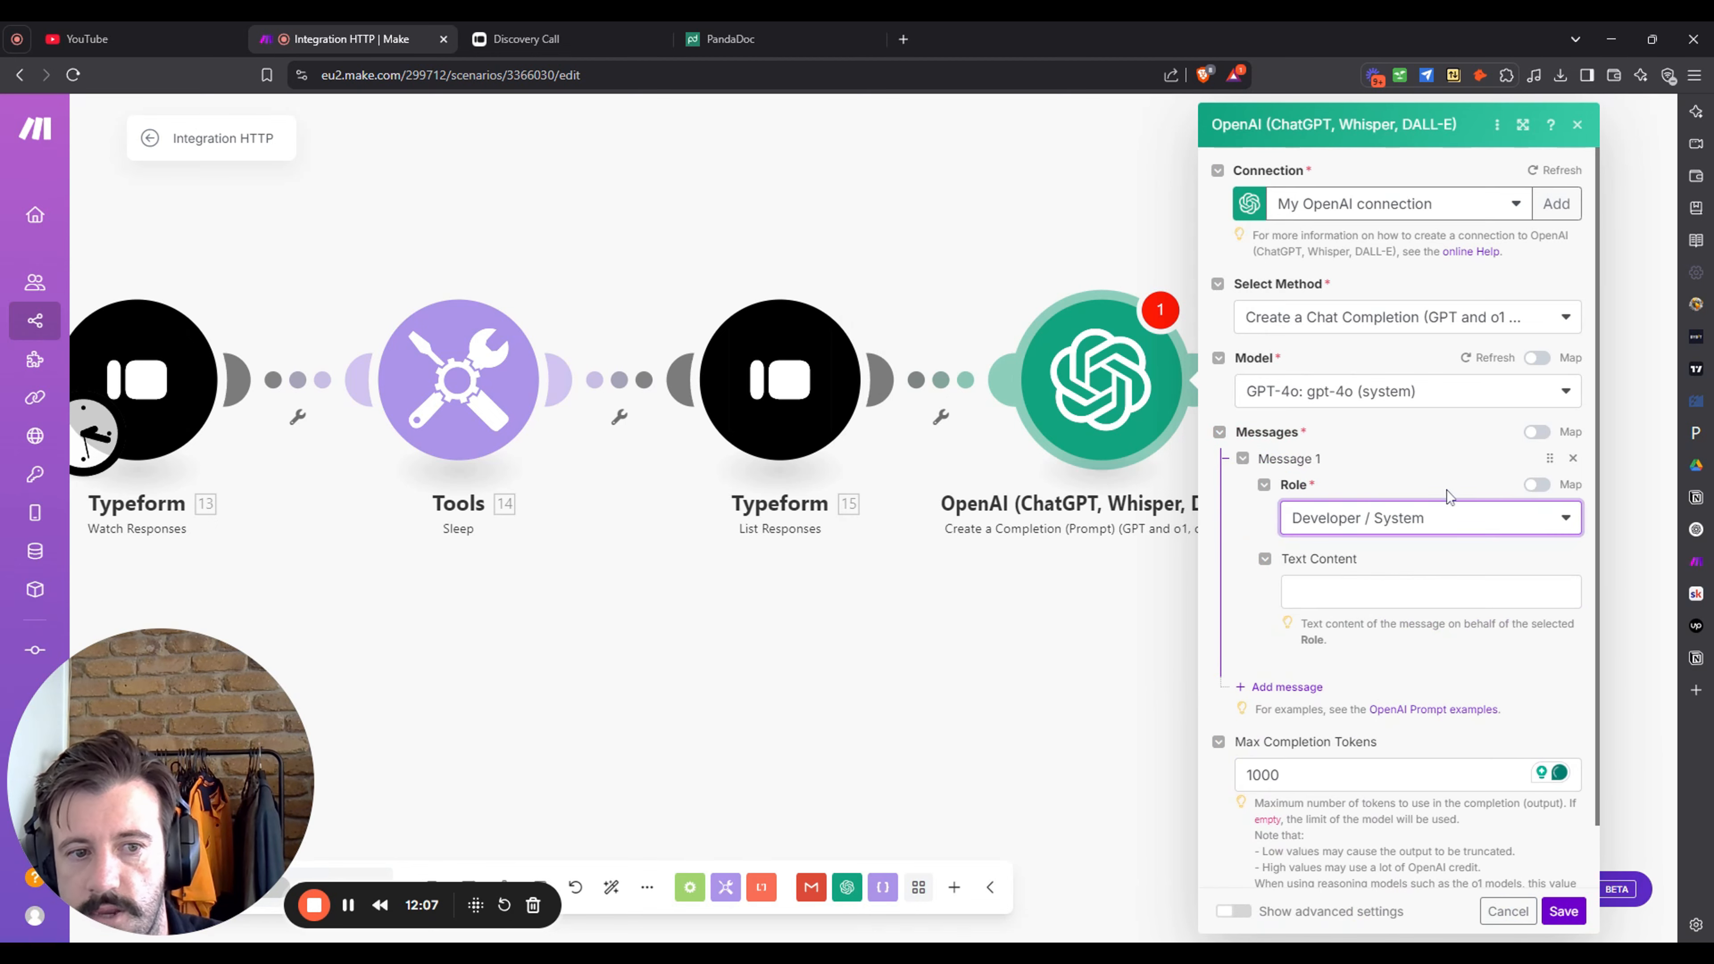
left_click(1420, 590)
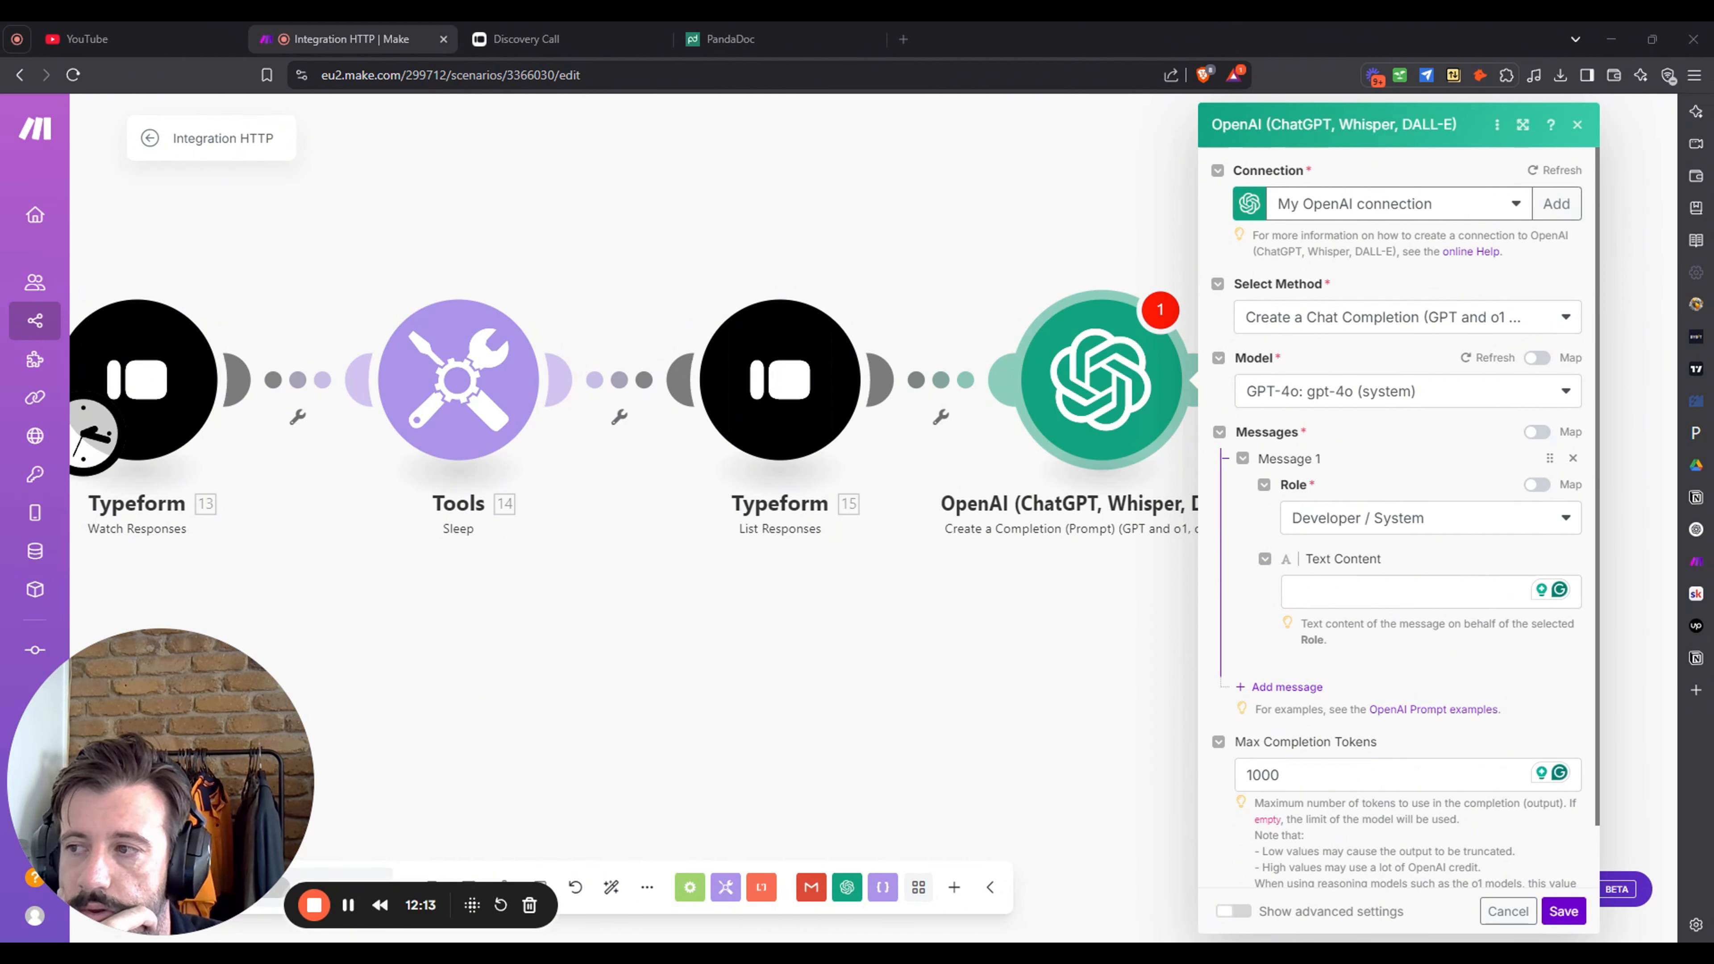
left_click(1404, 591)
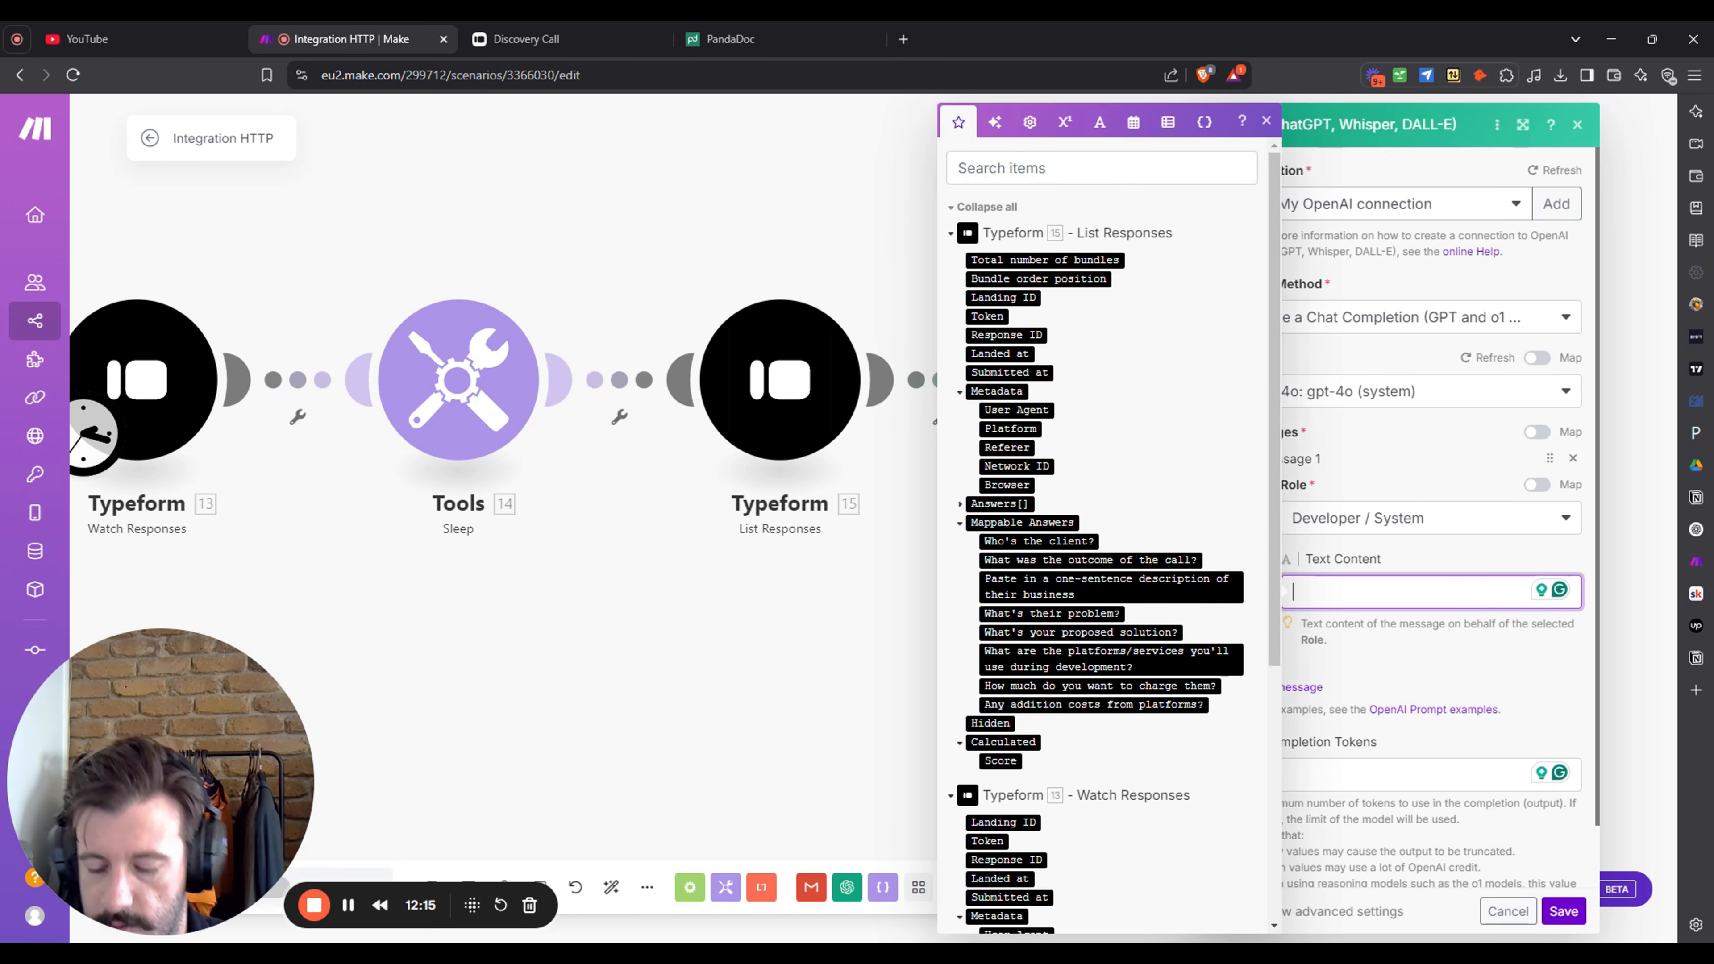
type("you are he")
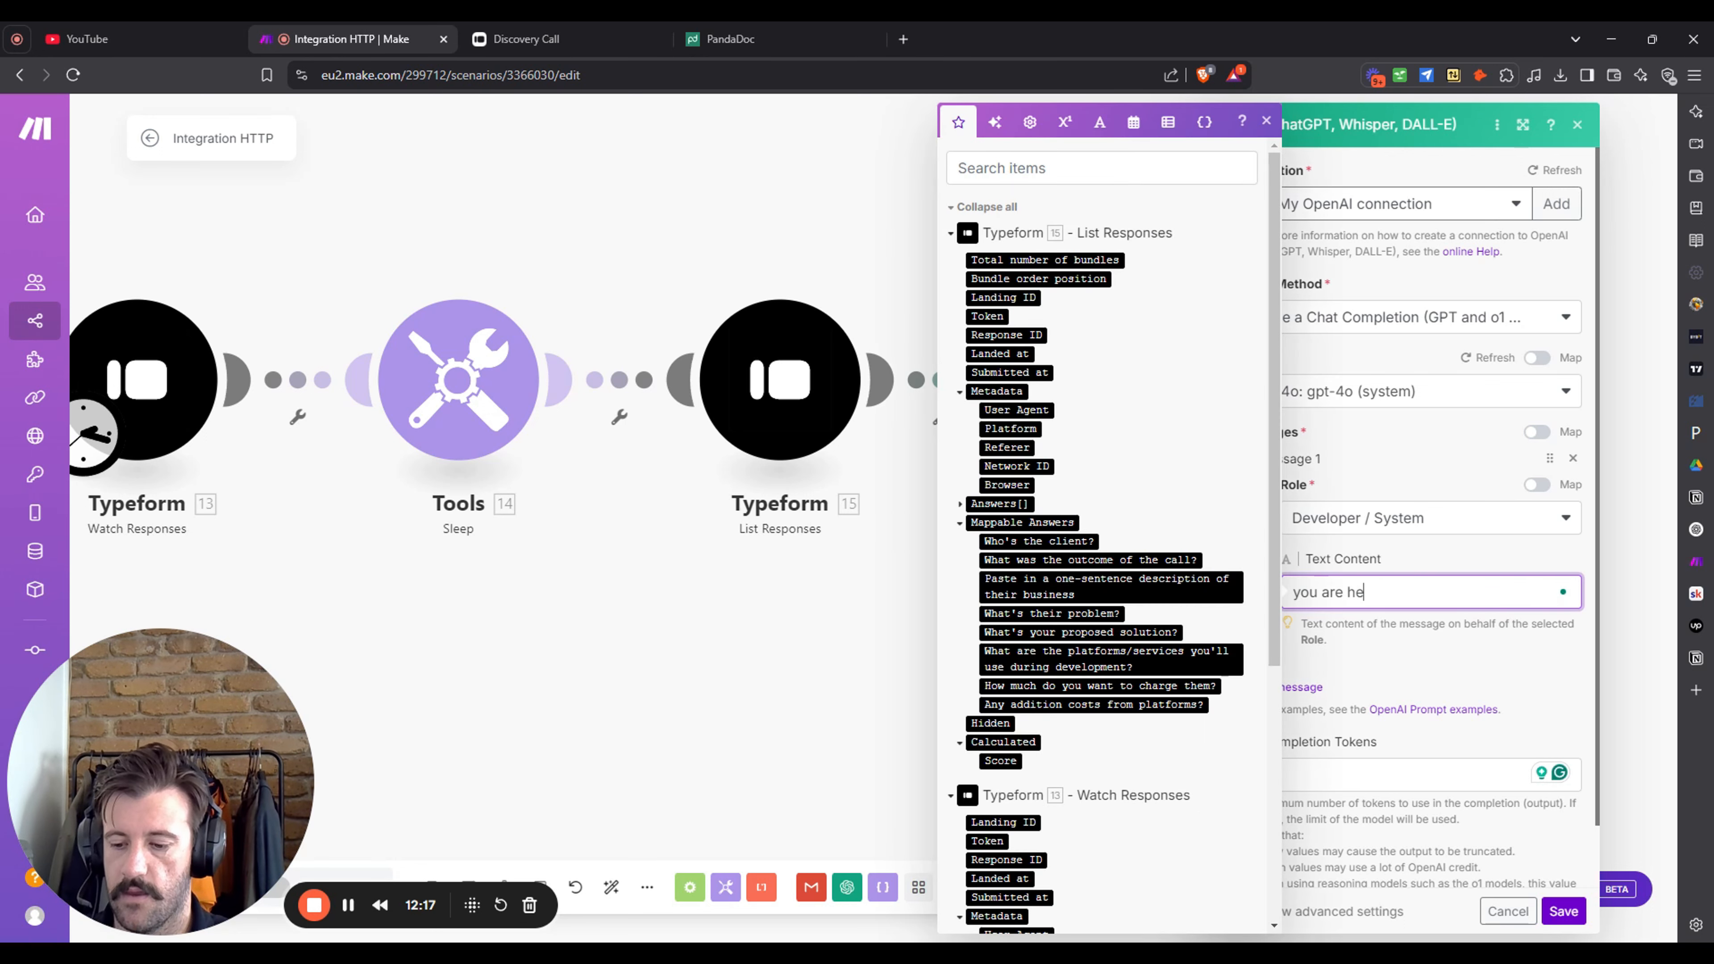
type("lpful , in")
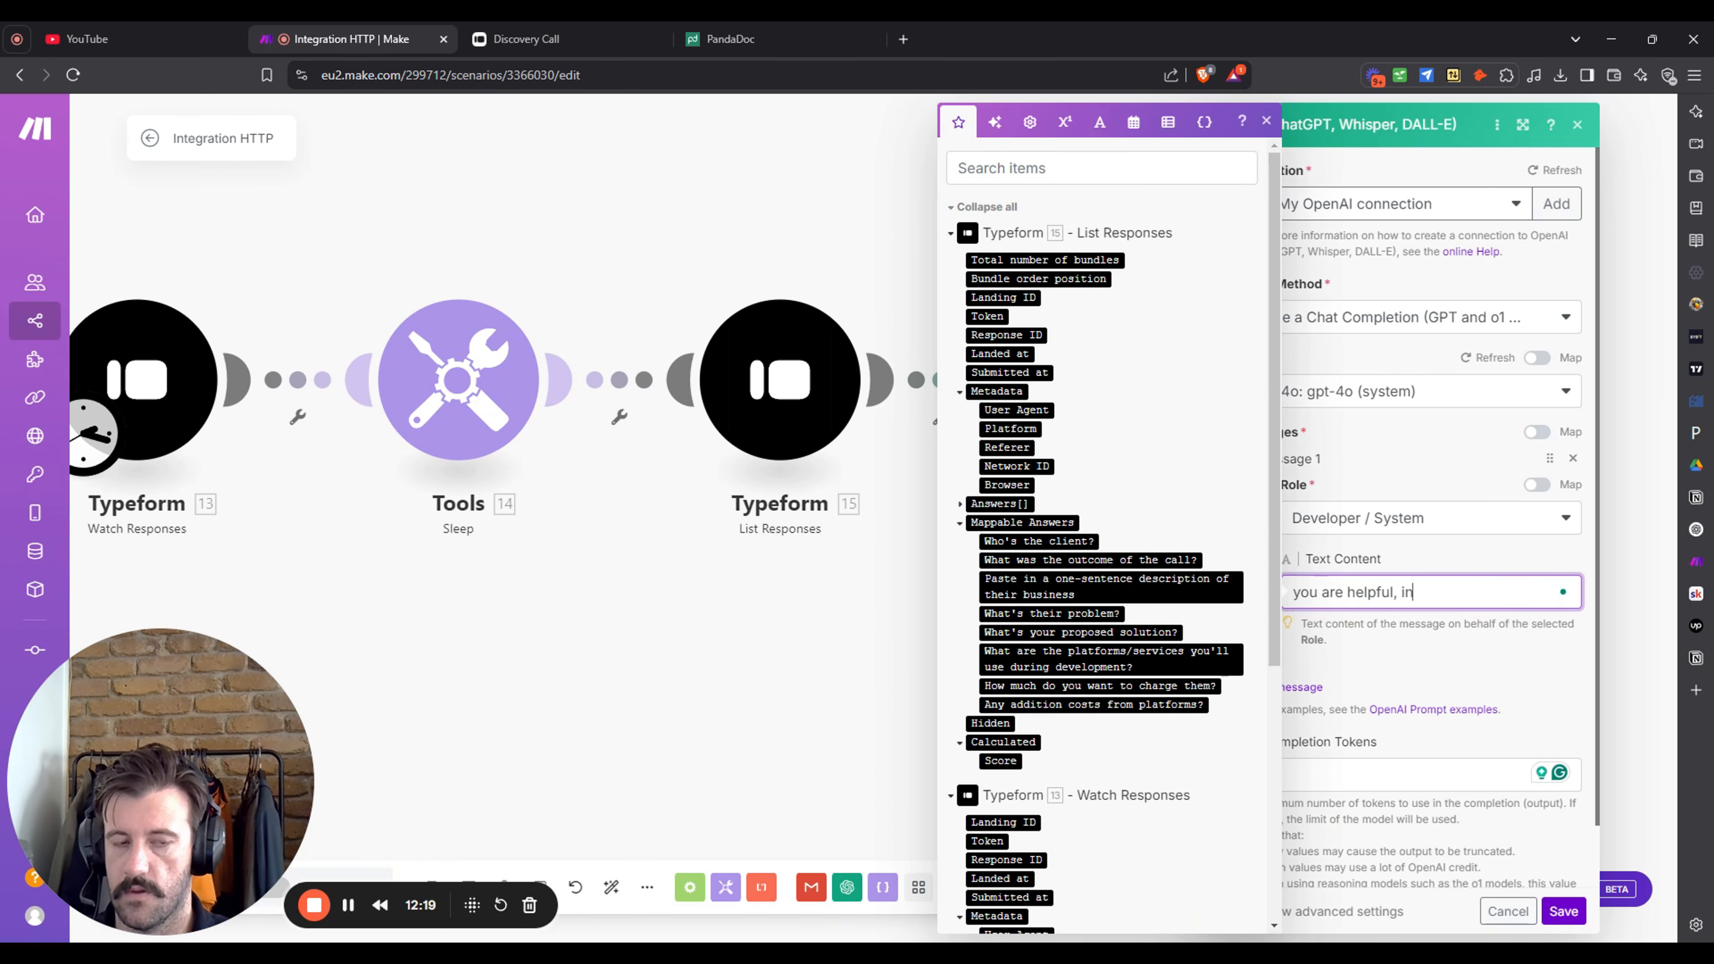
type("telligent wri")
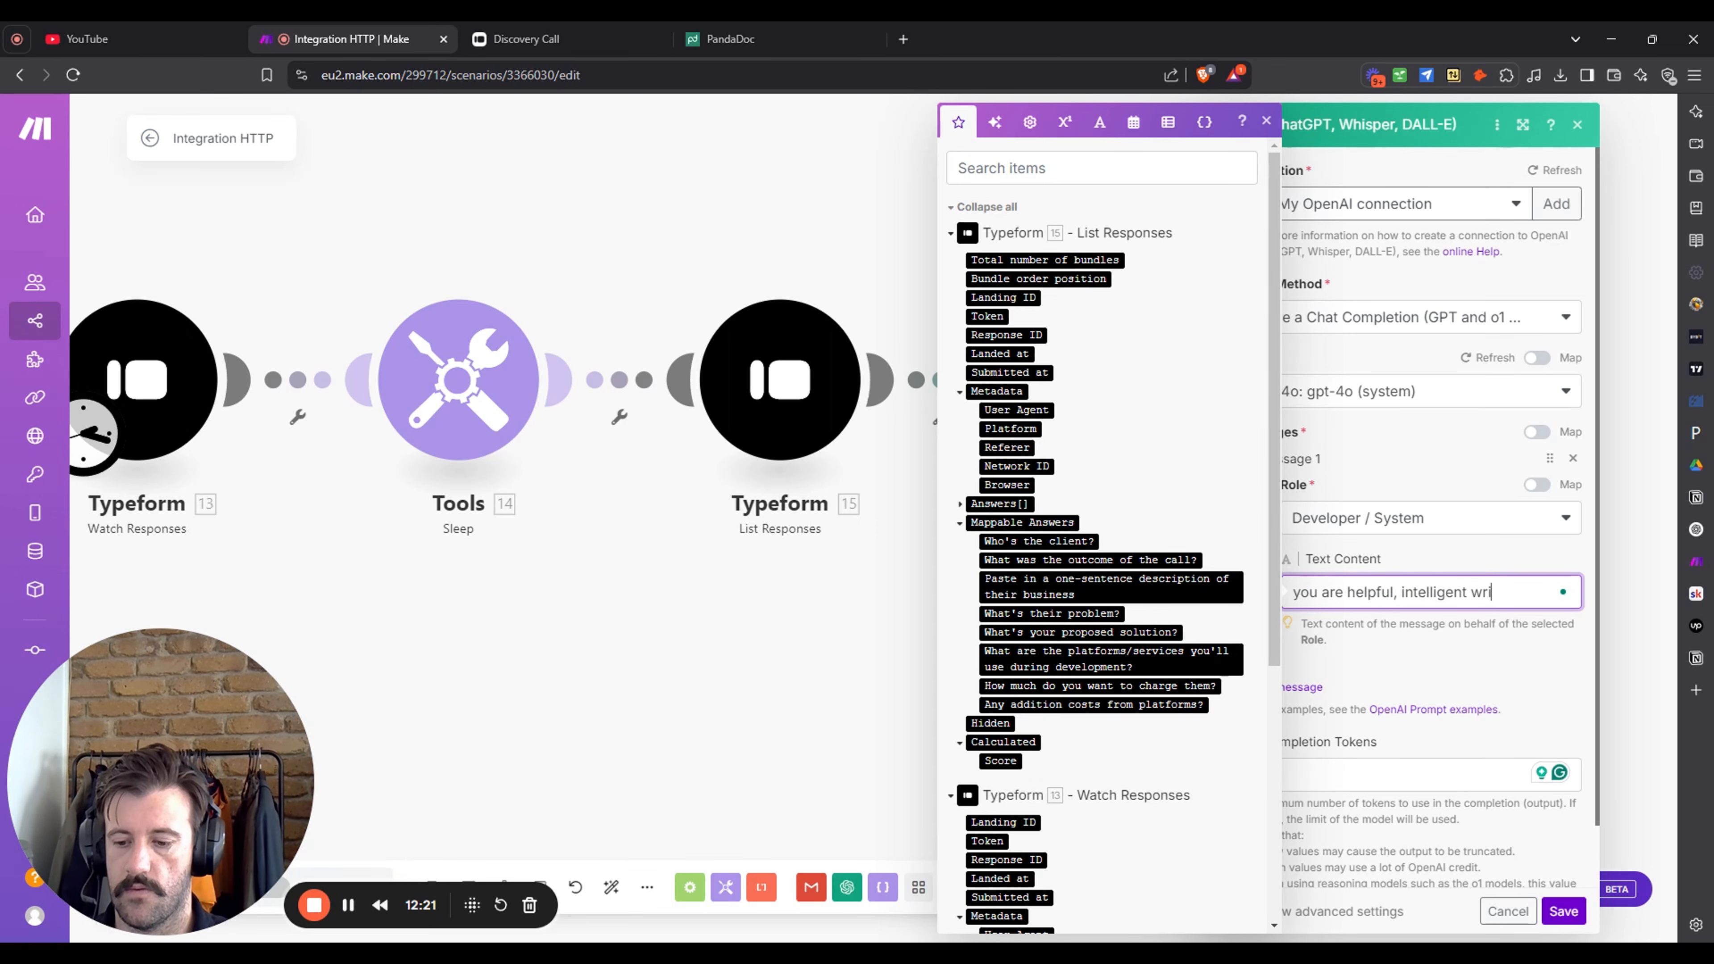
type("ting assistant")
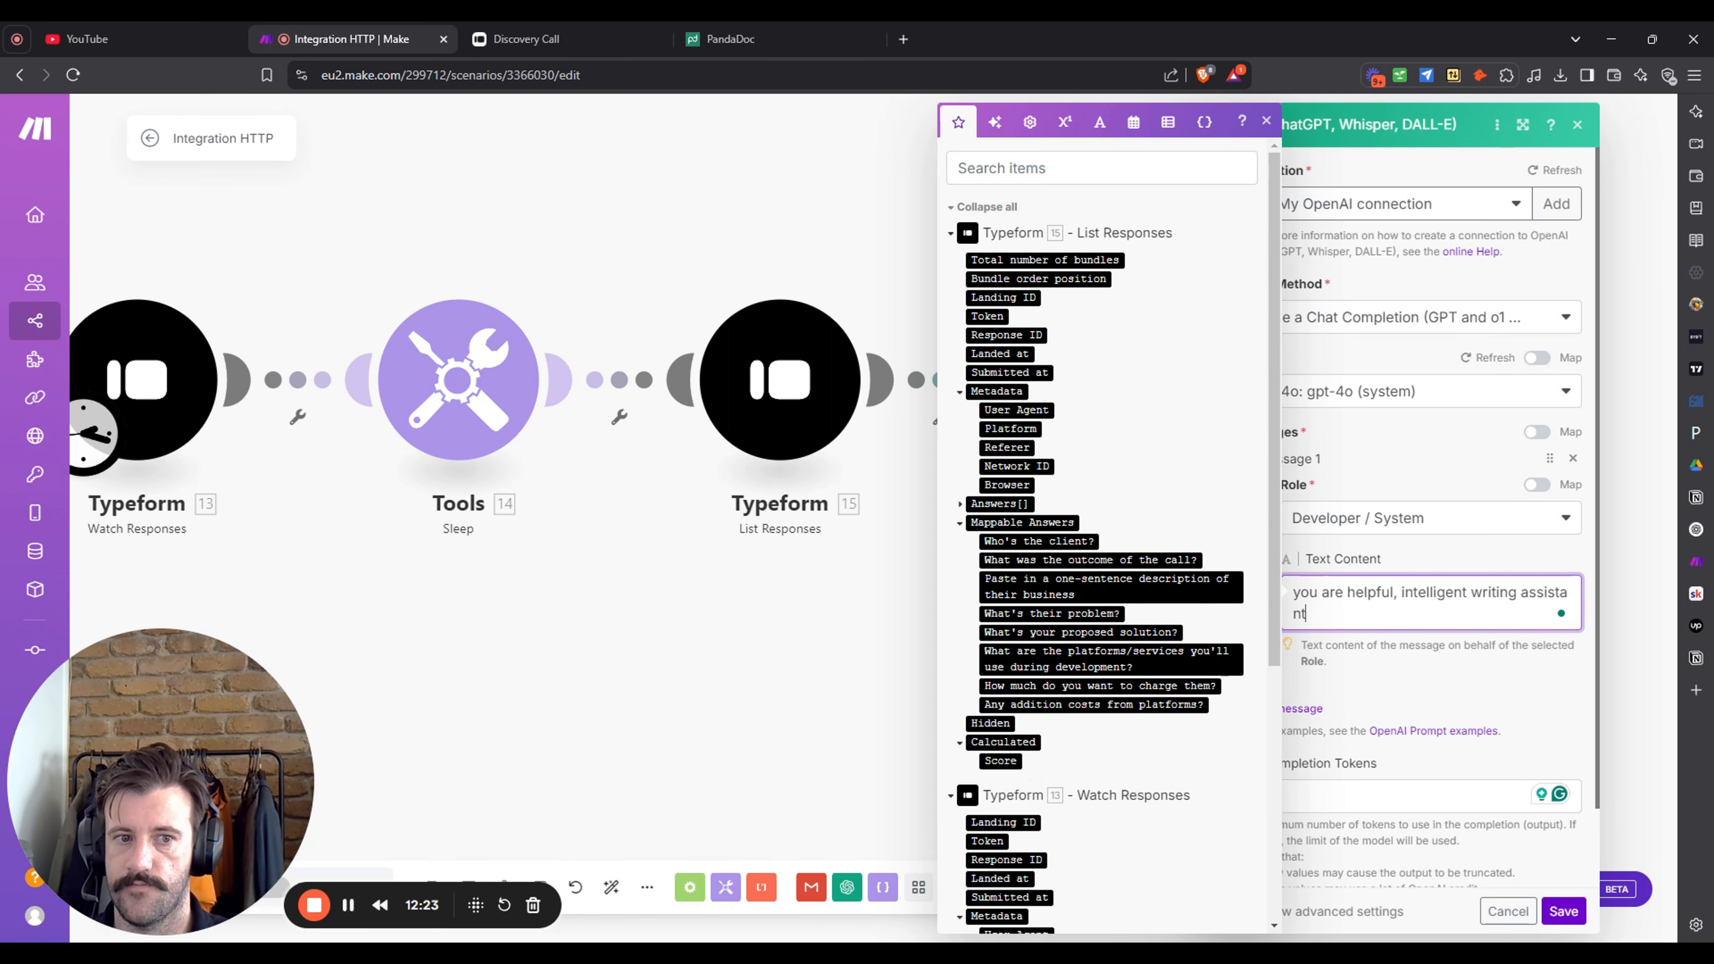
type(" that takes in da")
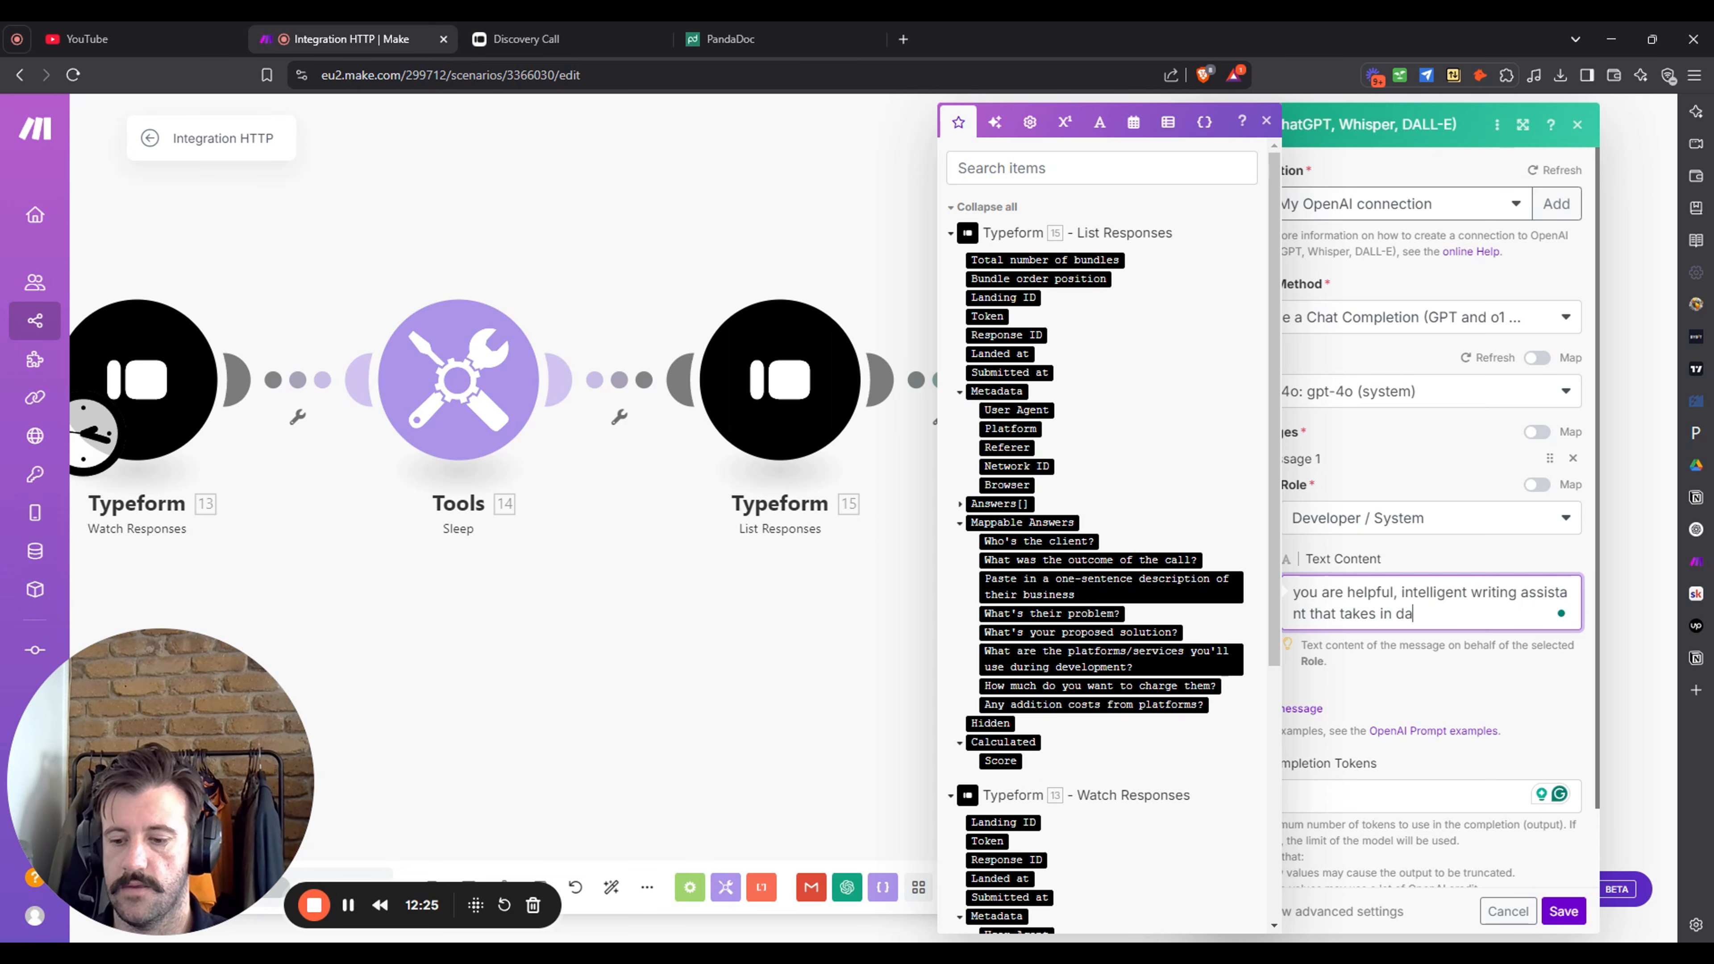
type("ta fr")
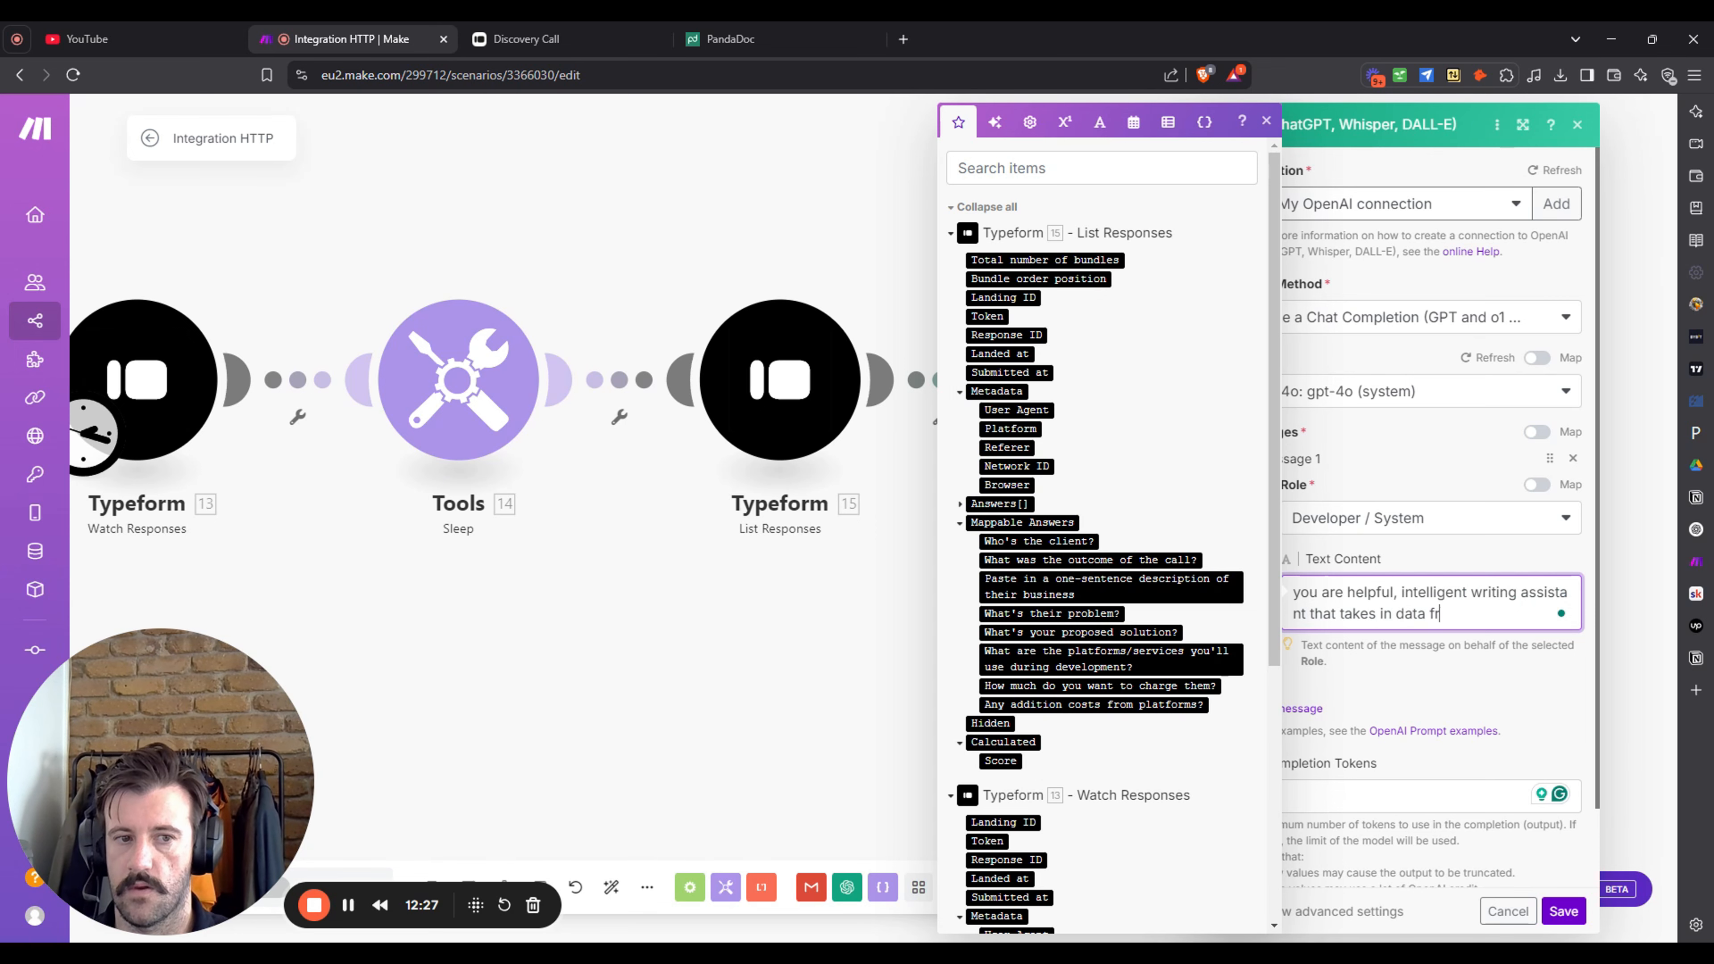
type("om a type")
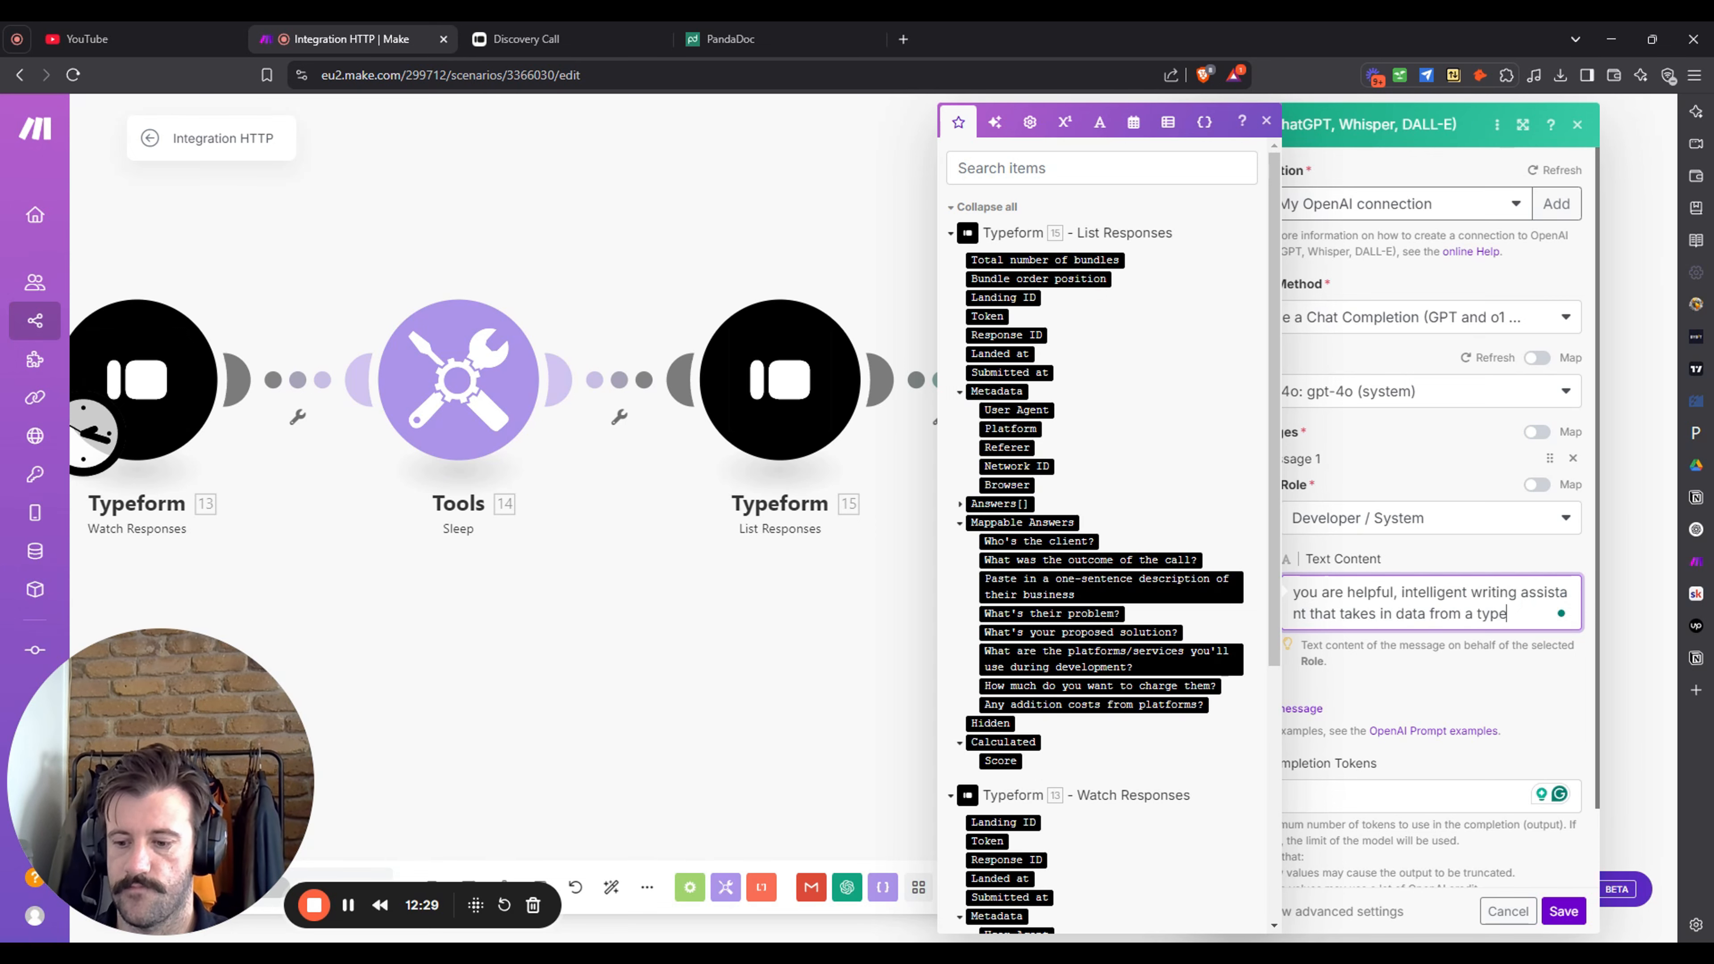
type("form and outputs")
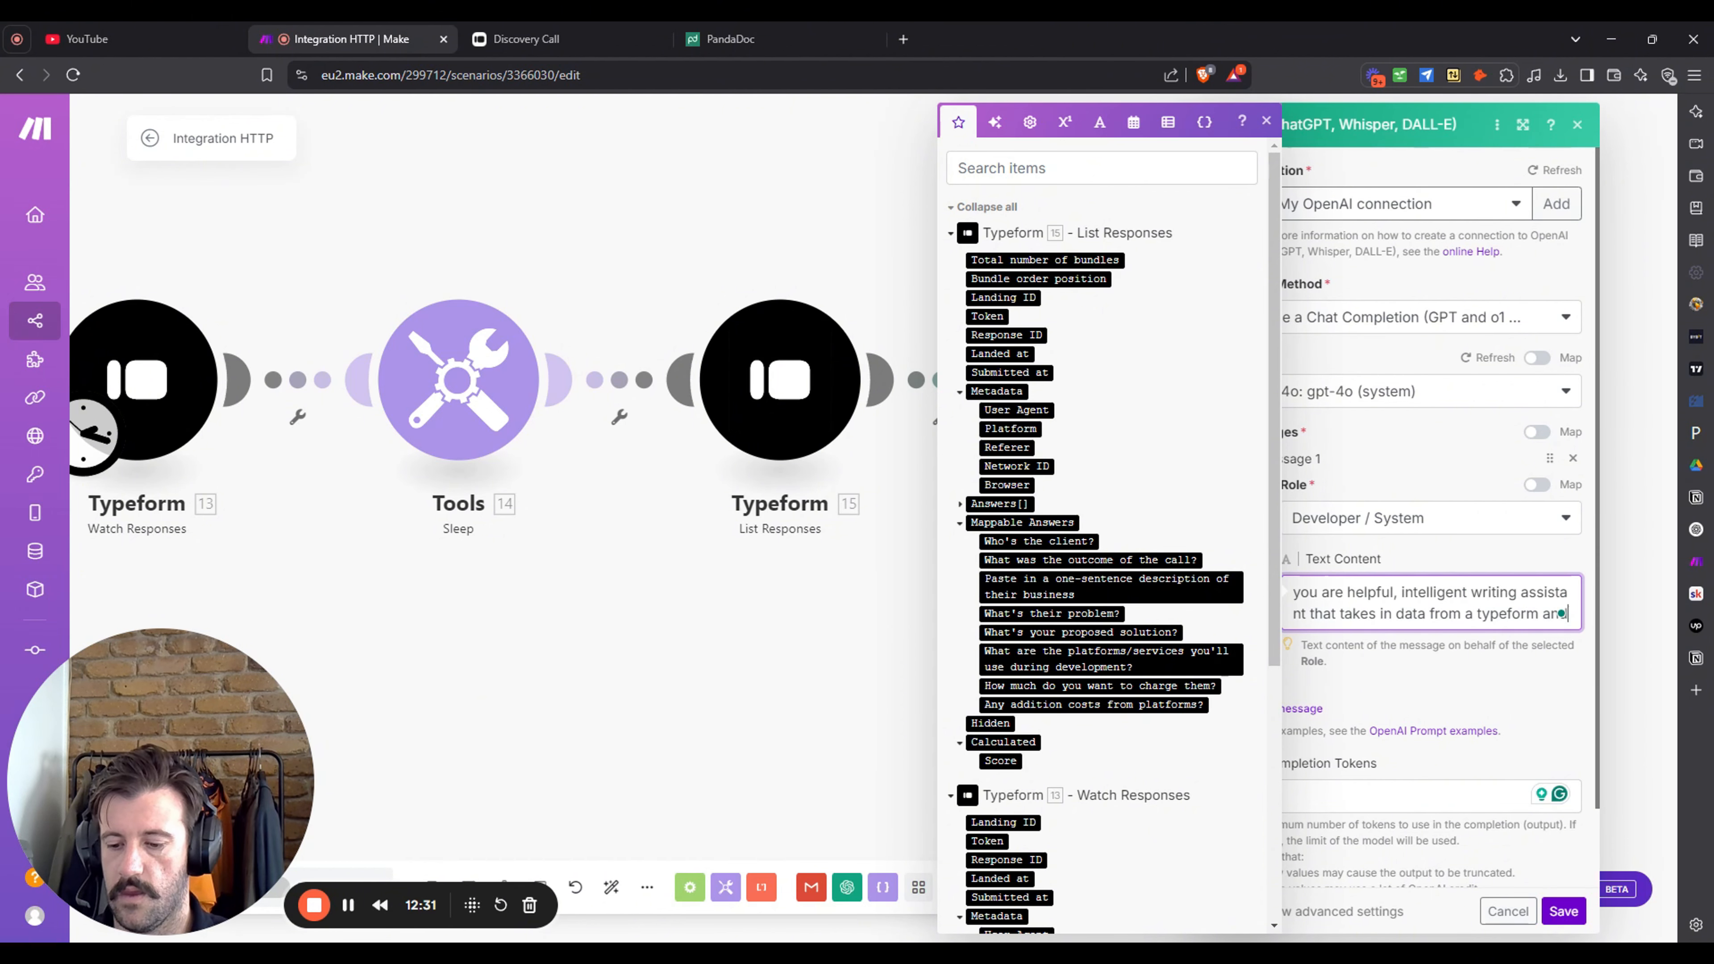
type(" JSON")
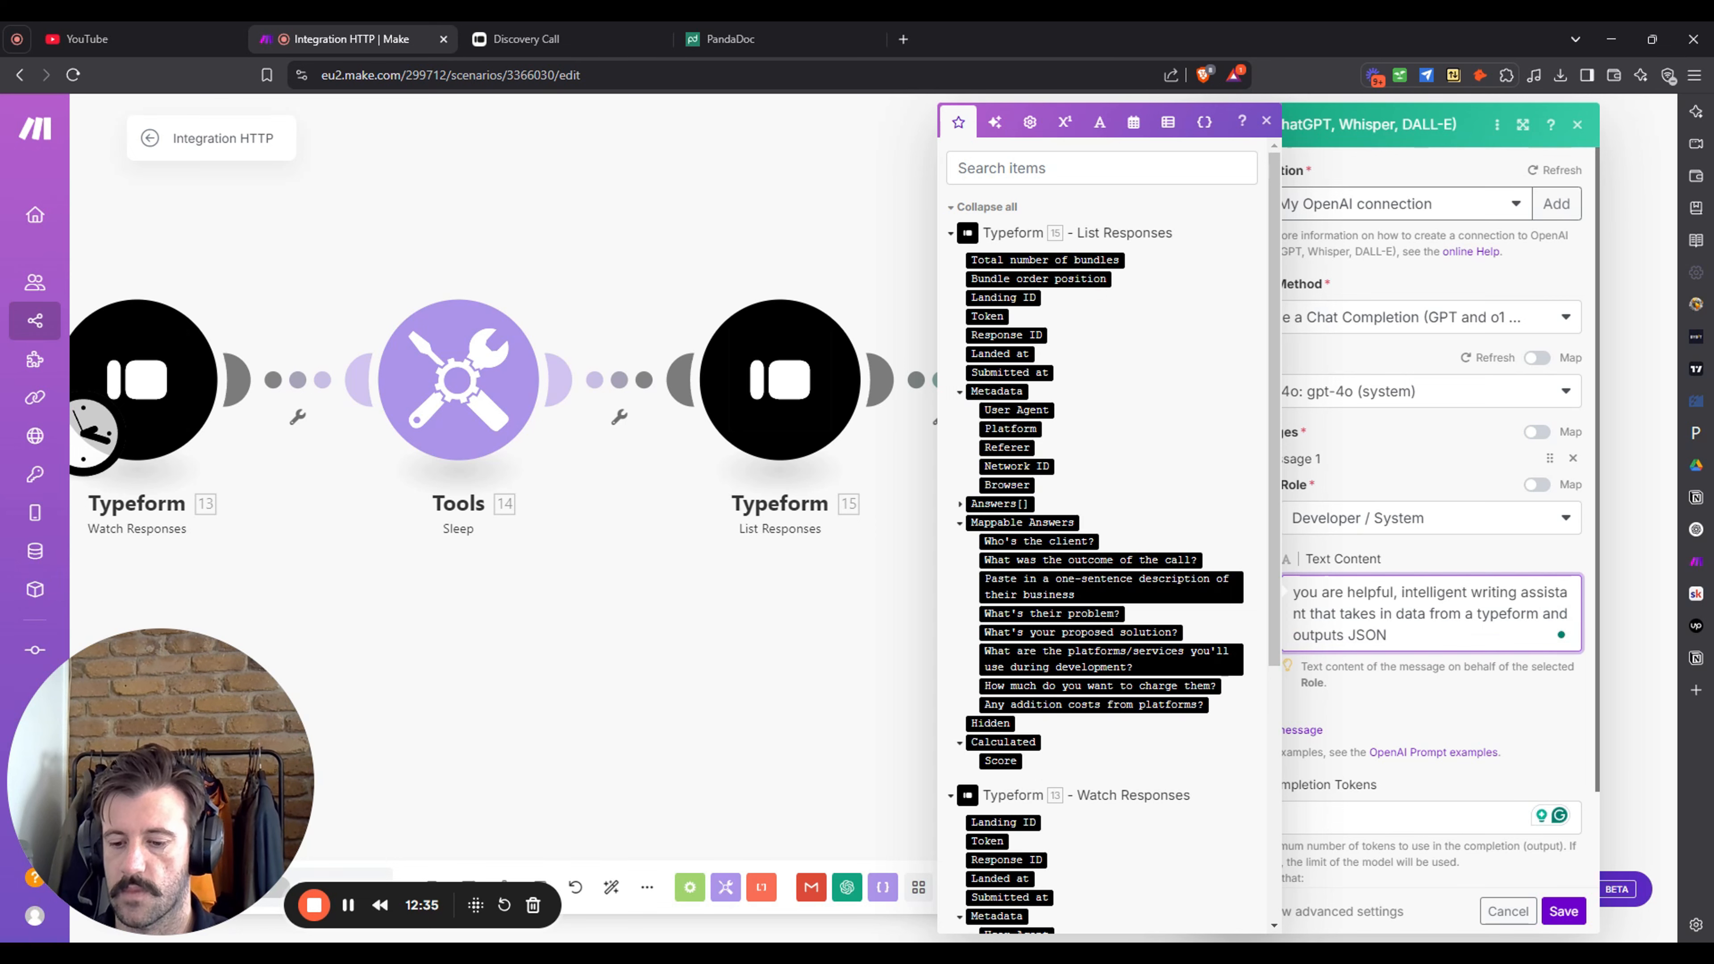
type(" (")
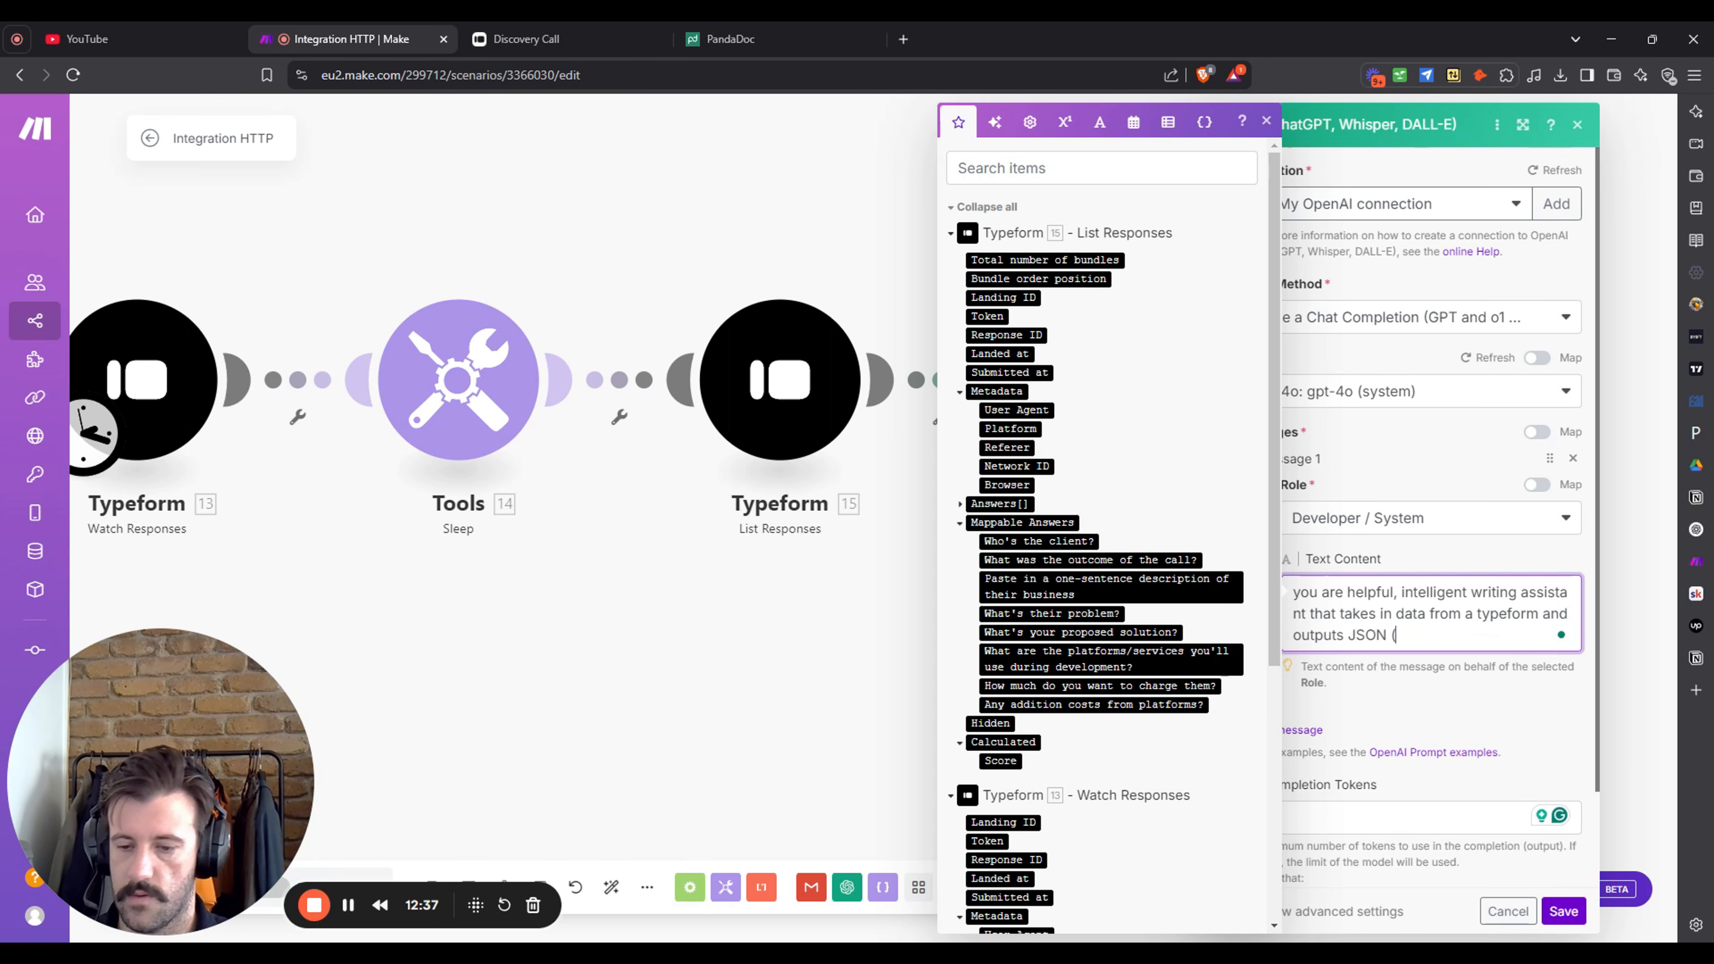
type("you")
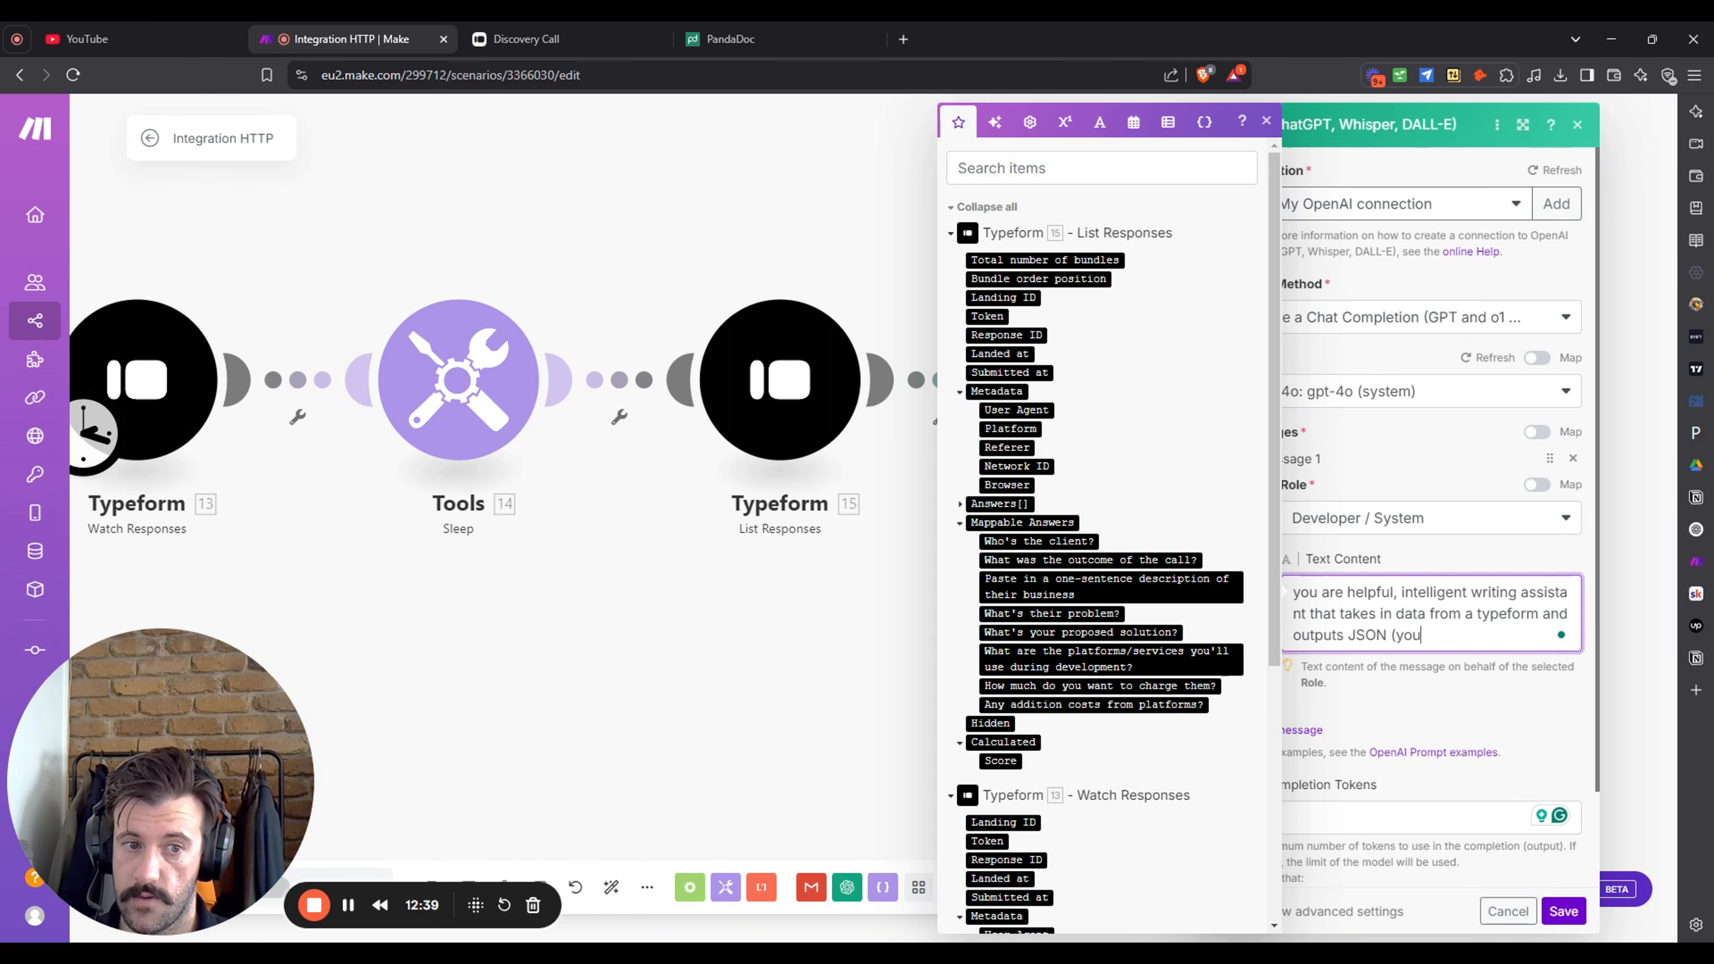
type(" are not to use the w")
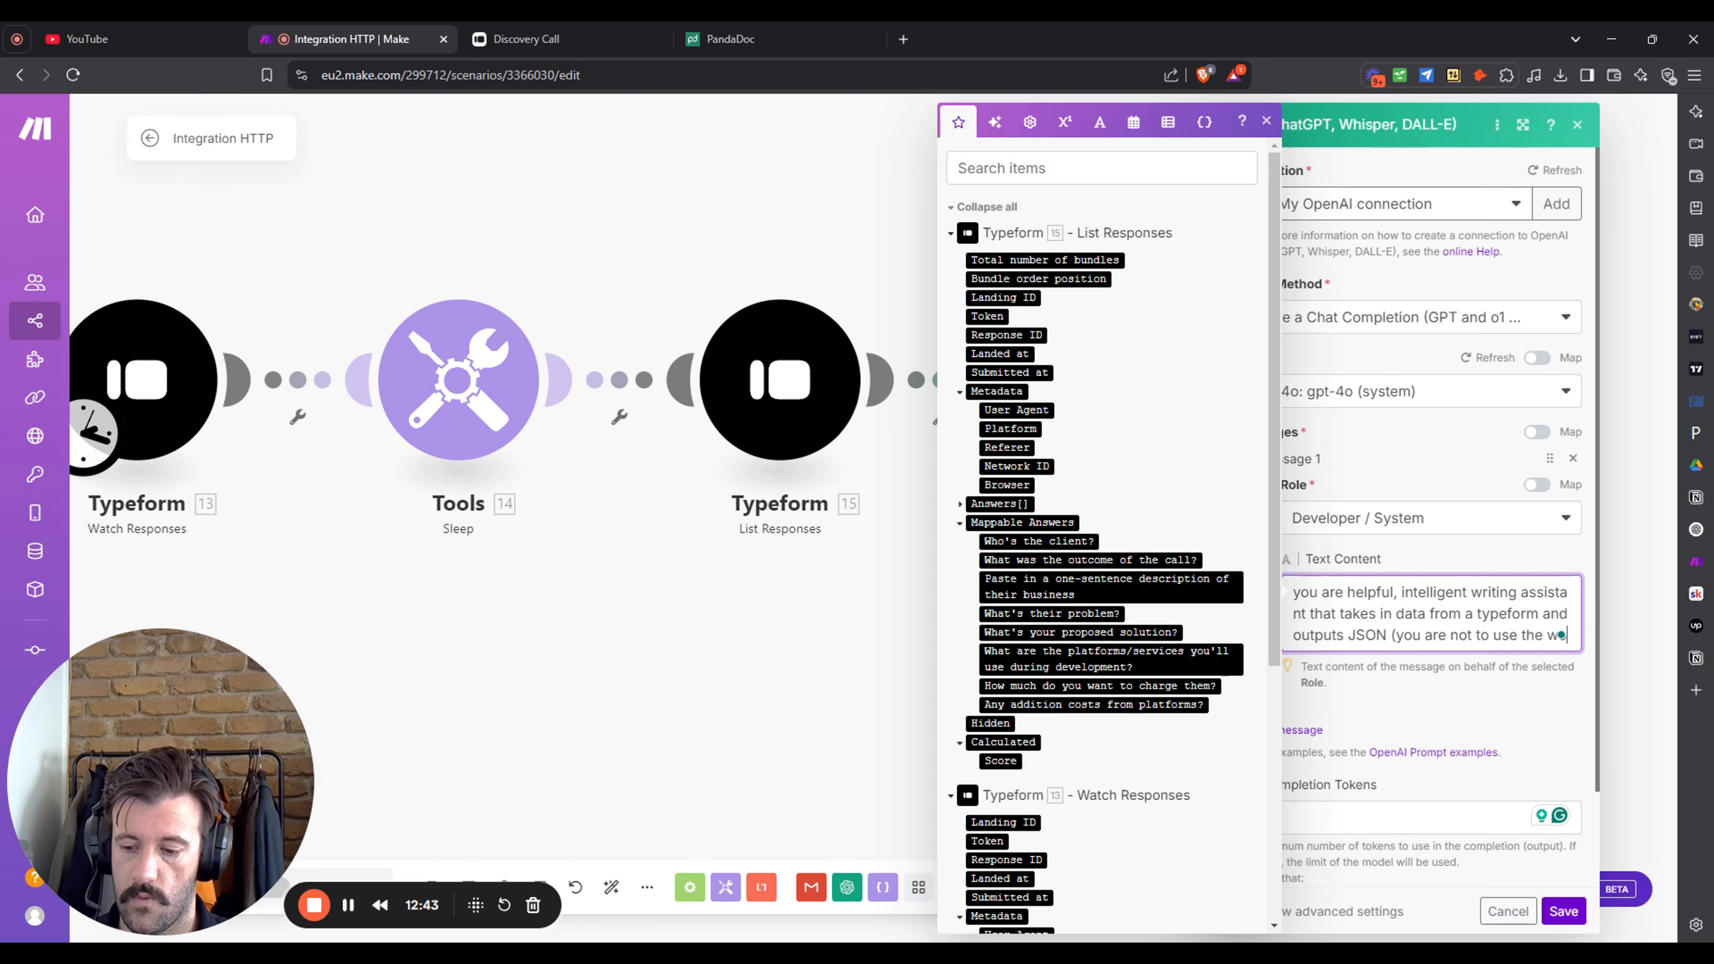
type("ord JSON i")
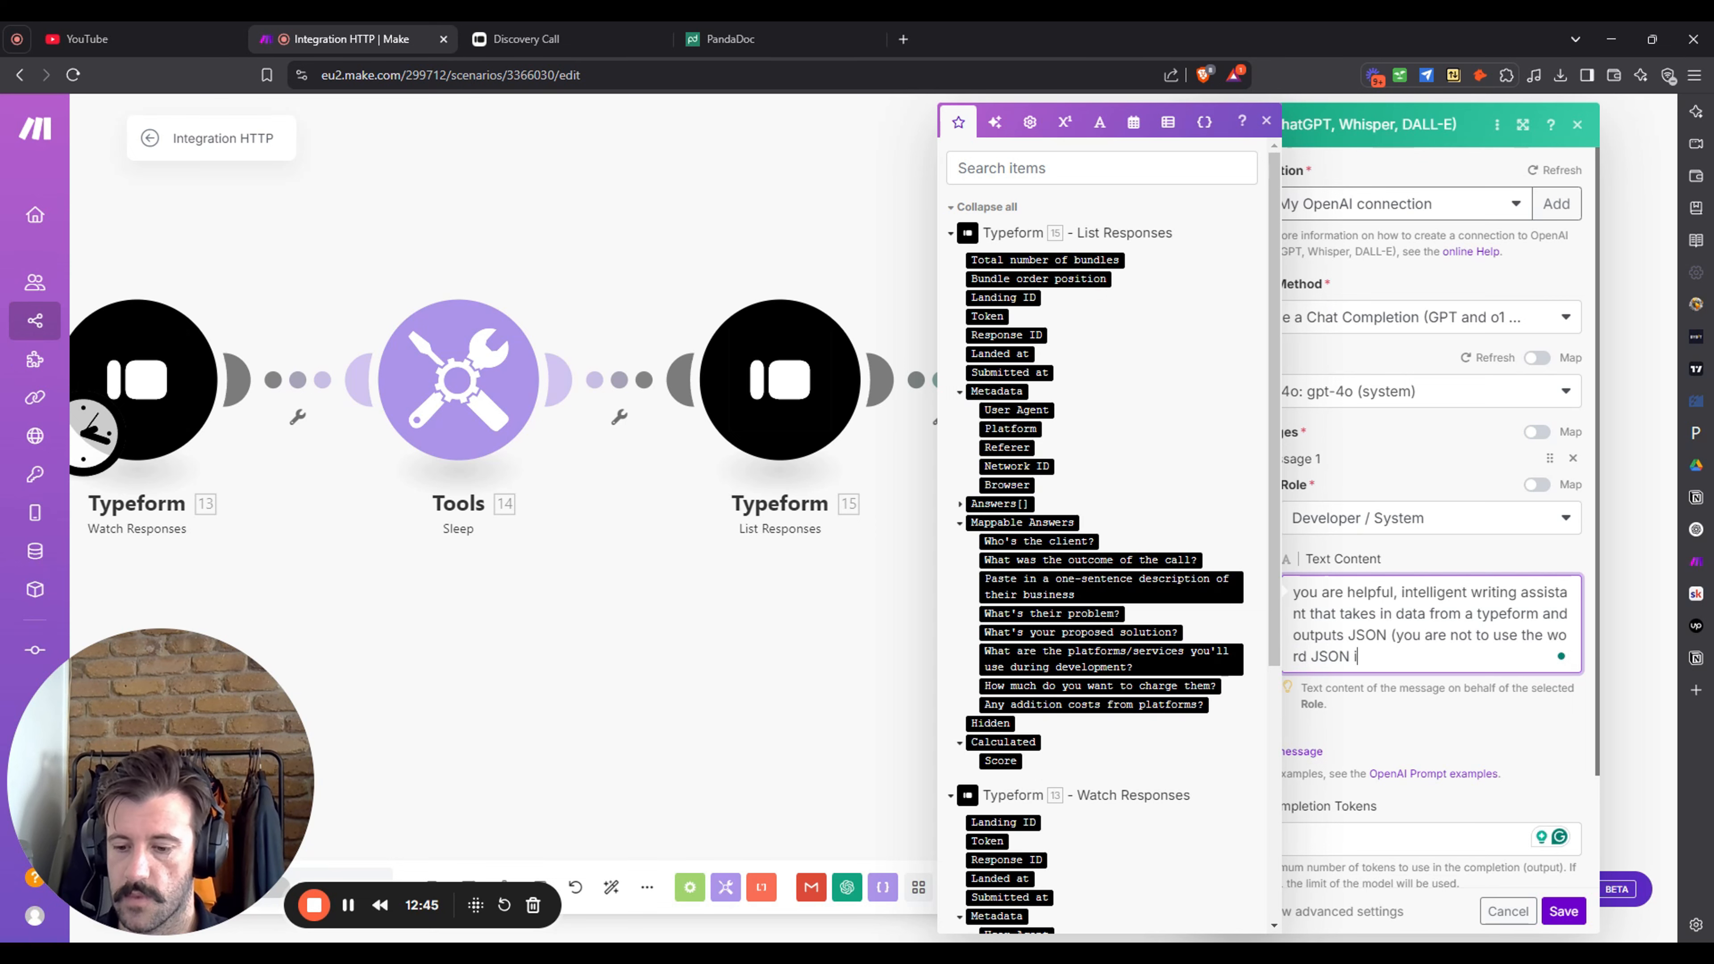
type("n your outpyut")
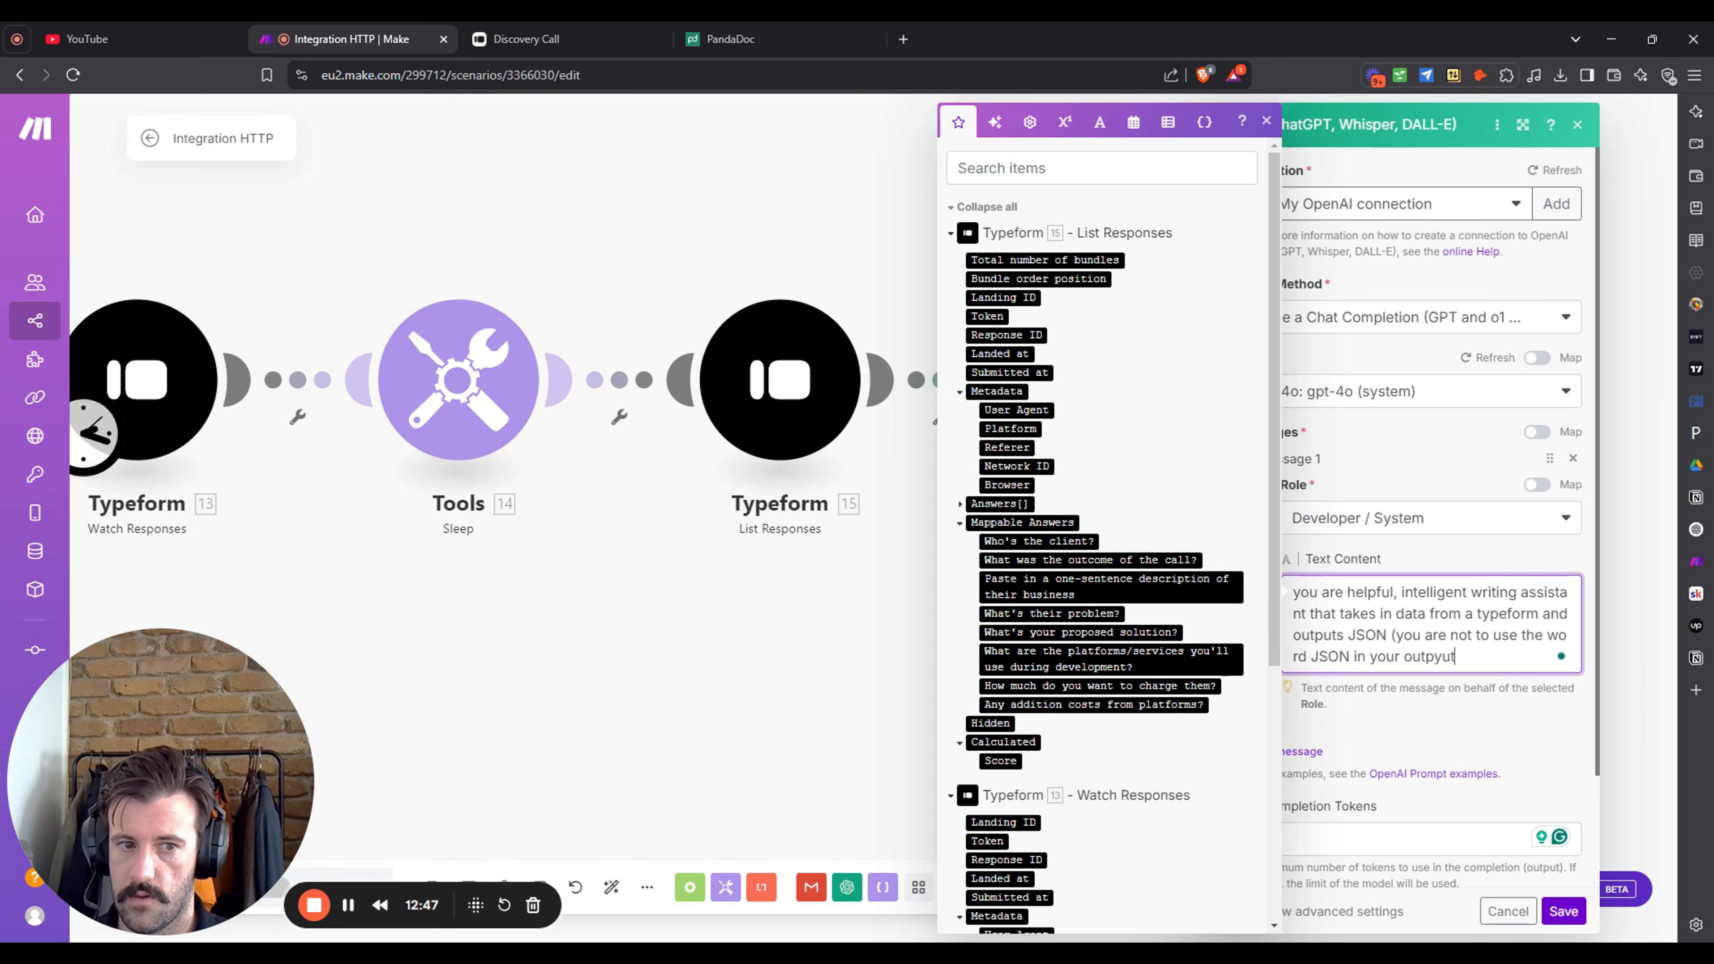
key("BackSpace")
key("BackSpace")
key("BackSpace")
type("ut at all)")
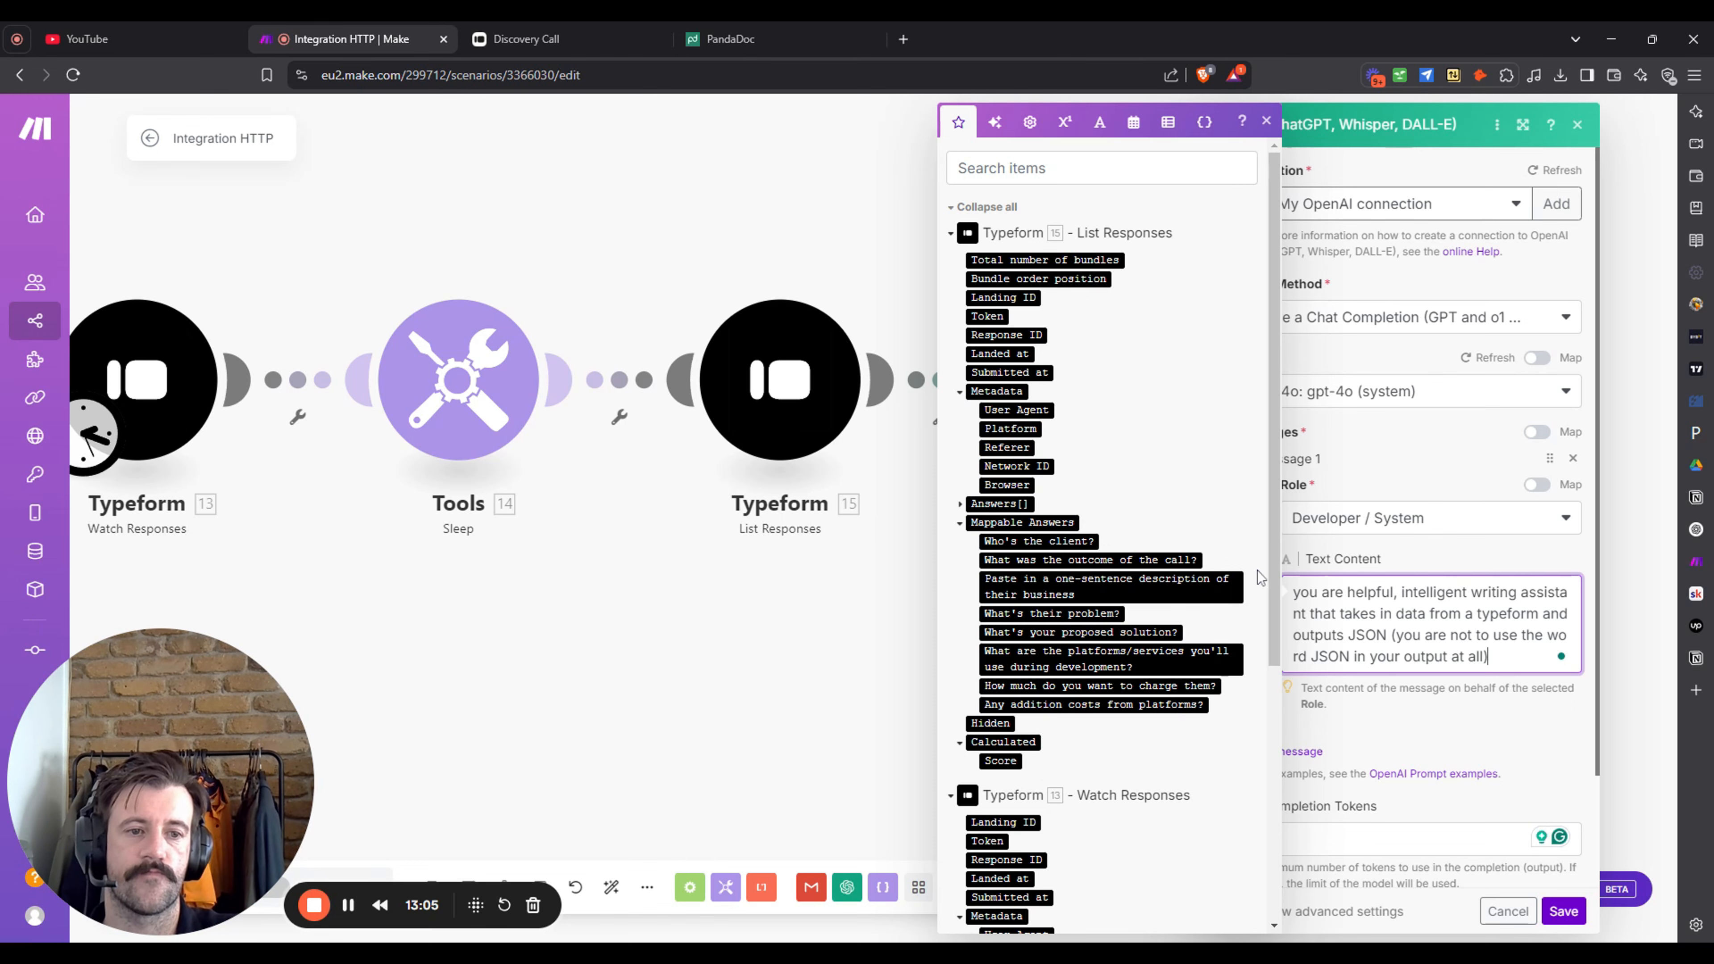
left_click(1426, 709)
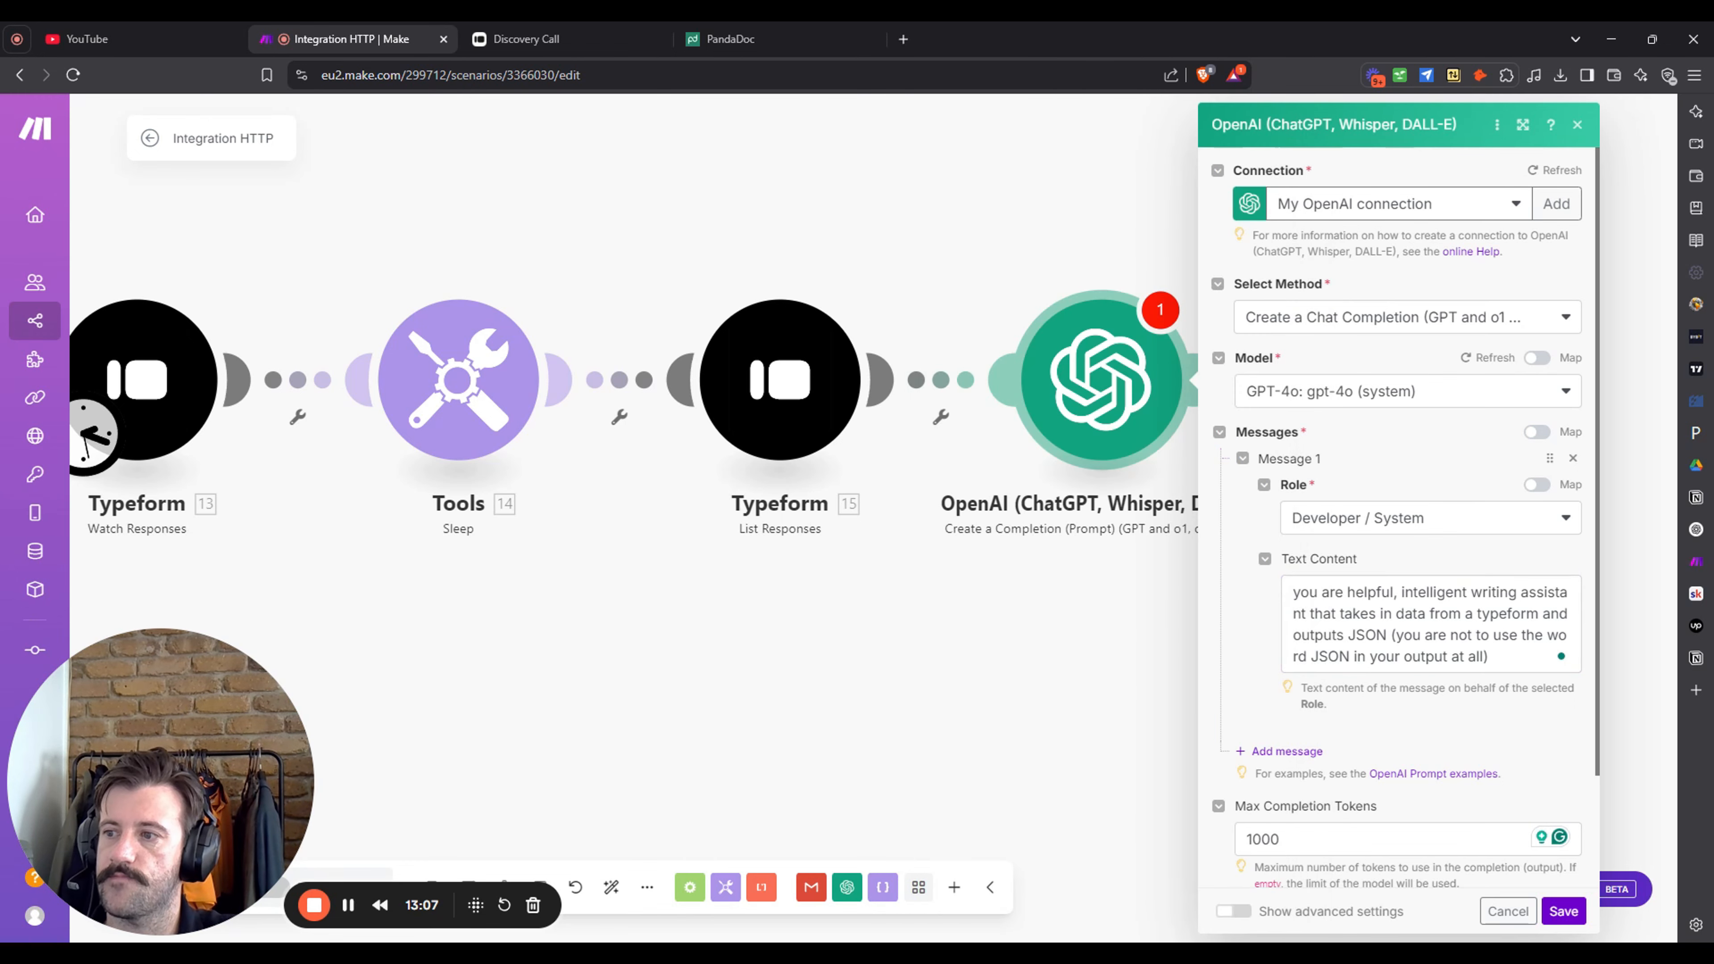
scroll(1417, 743, "down", 2)
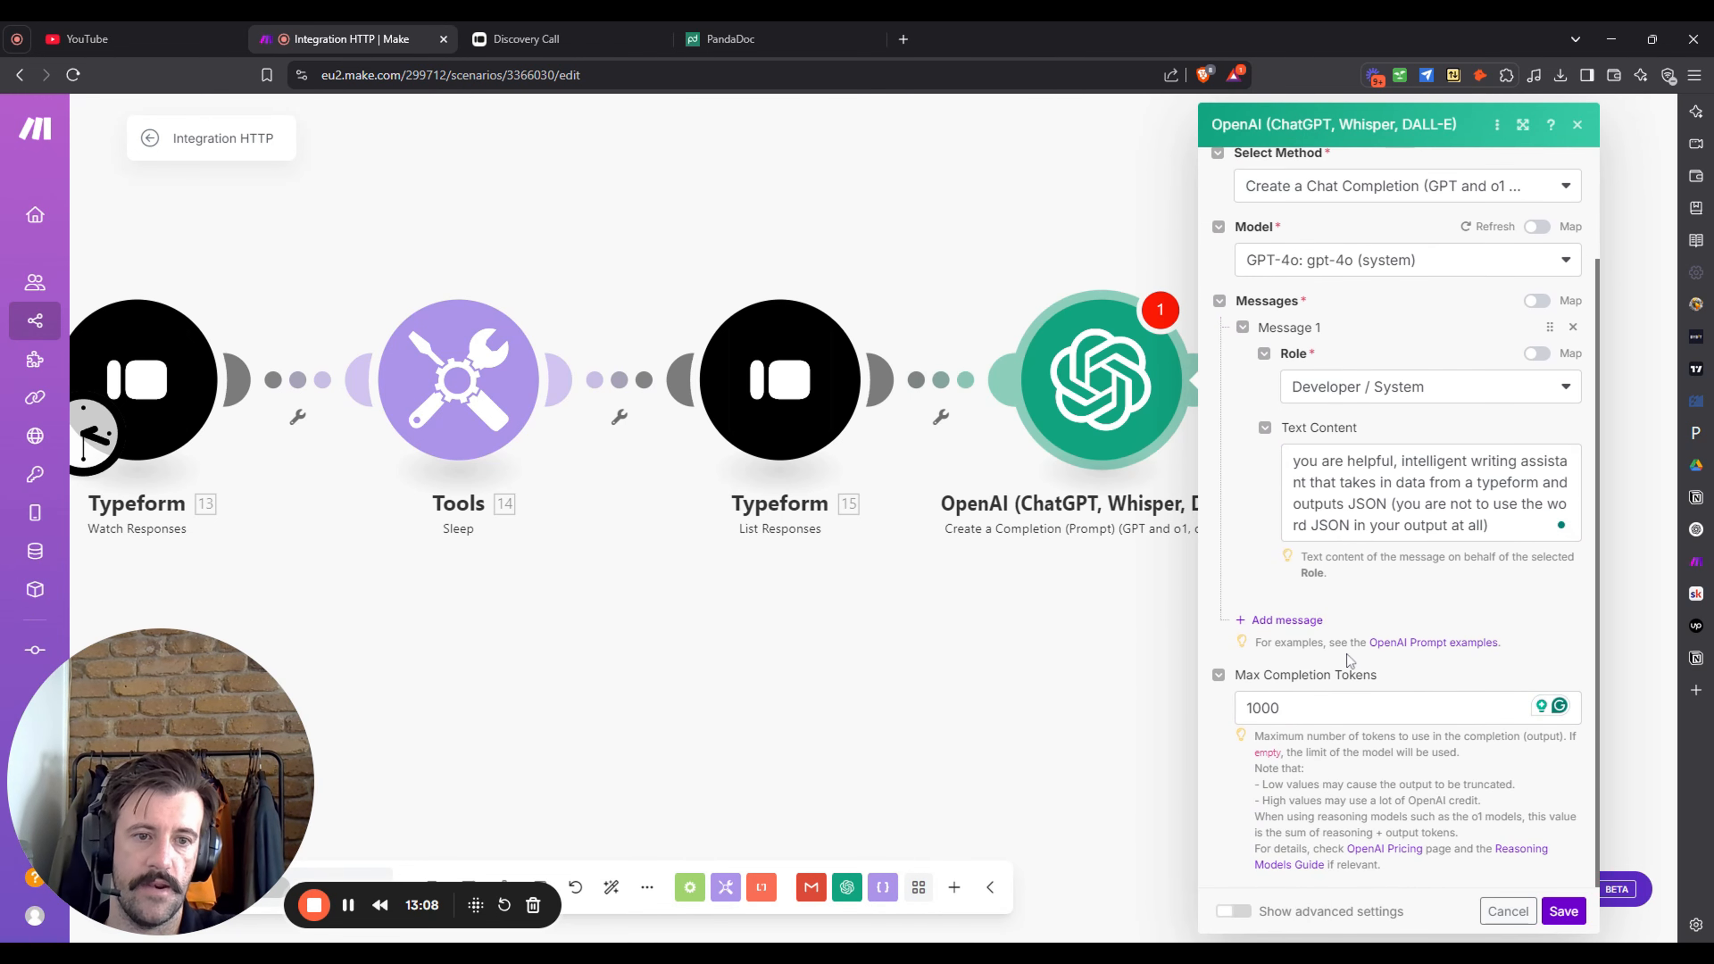
- Add a second Developer / System message with the pasted prompt listing fields to rewrite technically
left_click(1286, 616)
scroll(1447, 589, "down", 1)
left_click(1447, 589)
left_click(1450, 682)
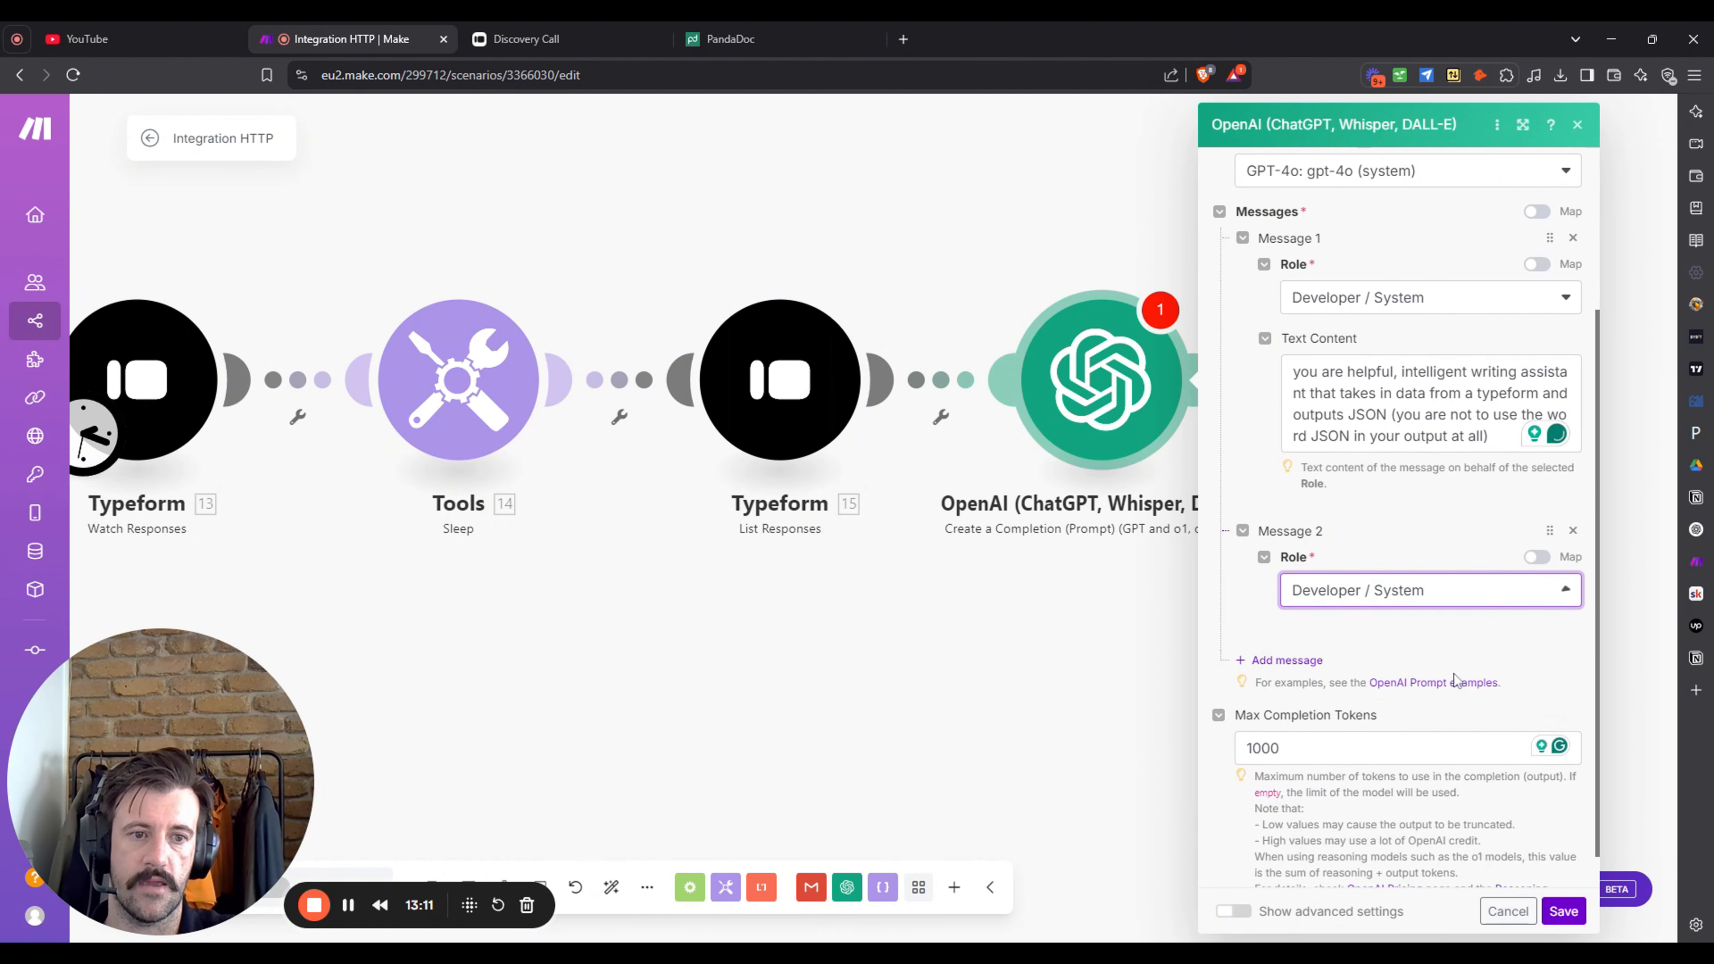
scroll(1424, 554, "down", 2)
left_click(1424, 530)
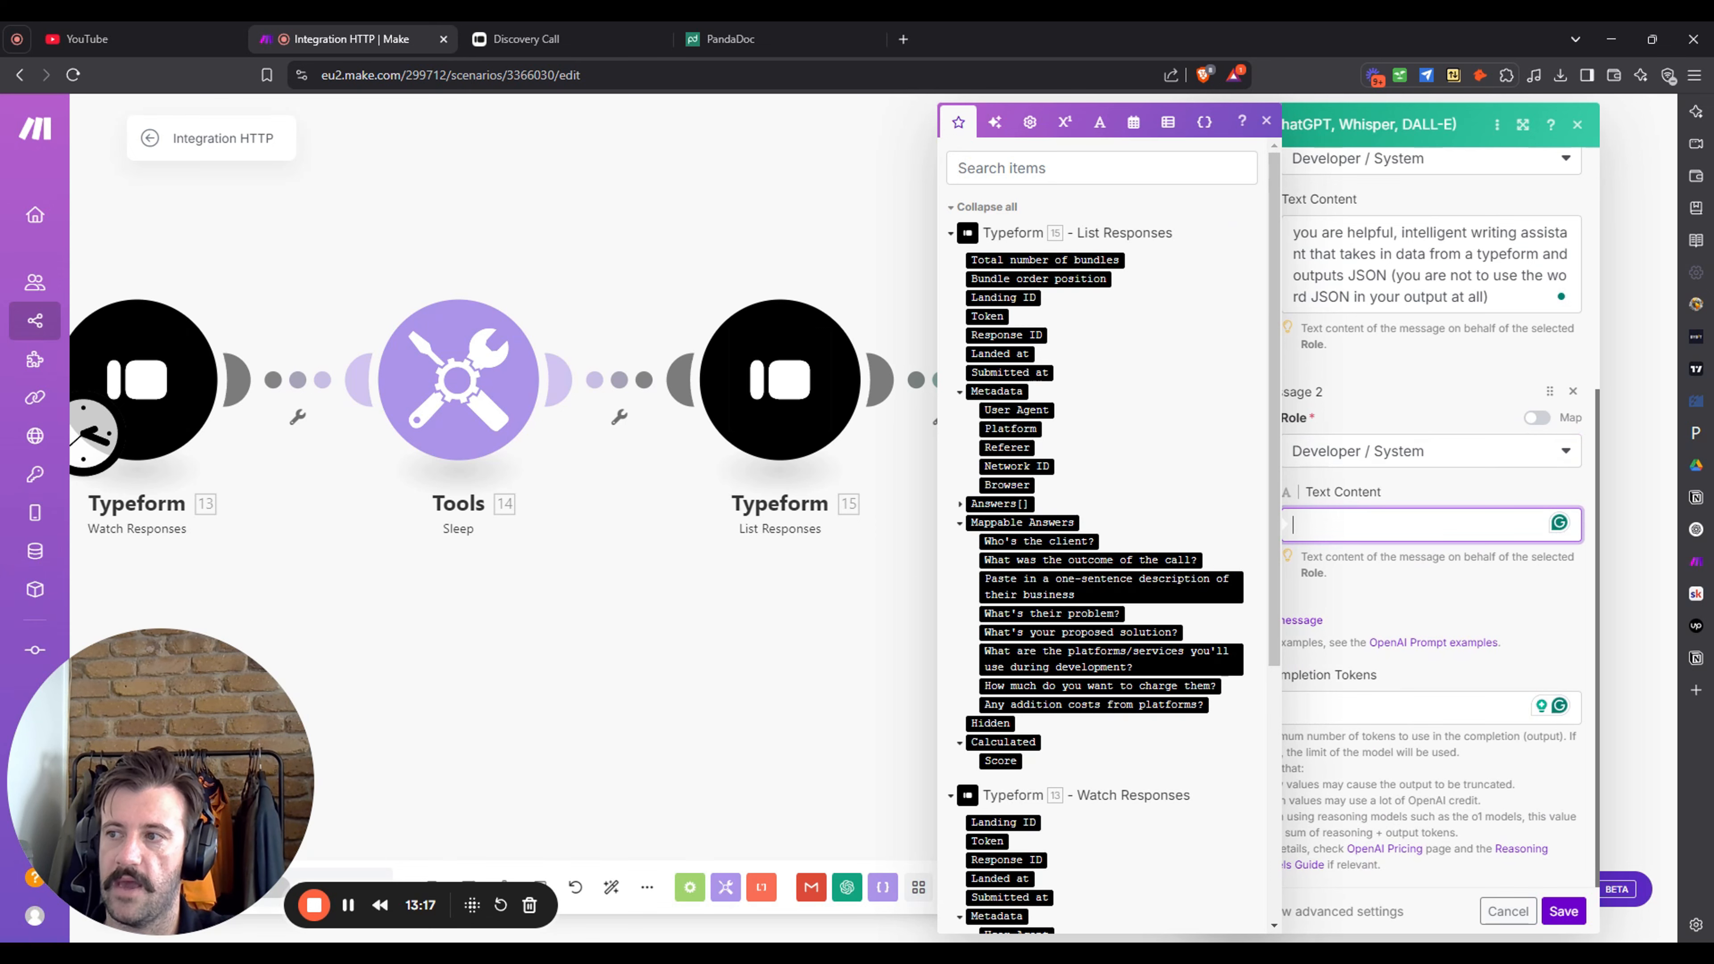
key("alt+Tab")
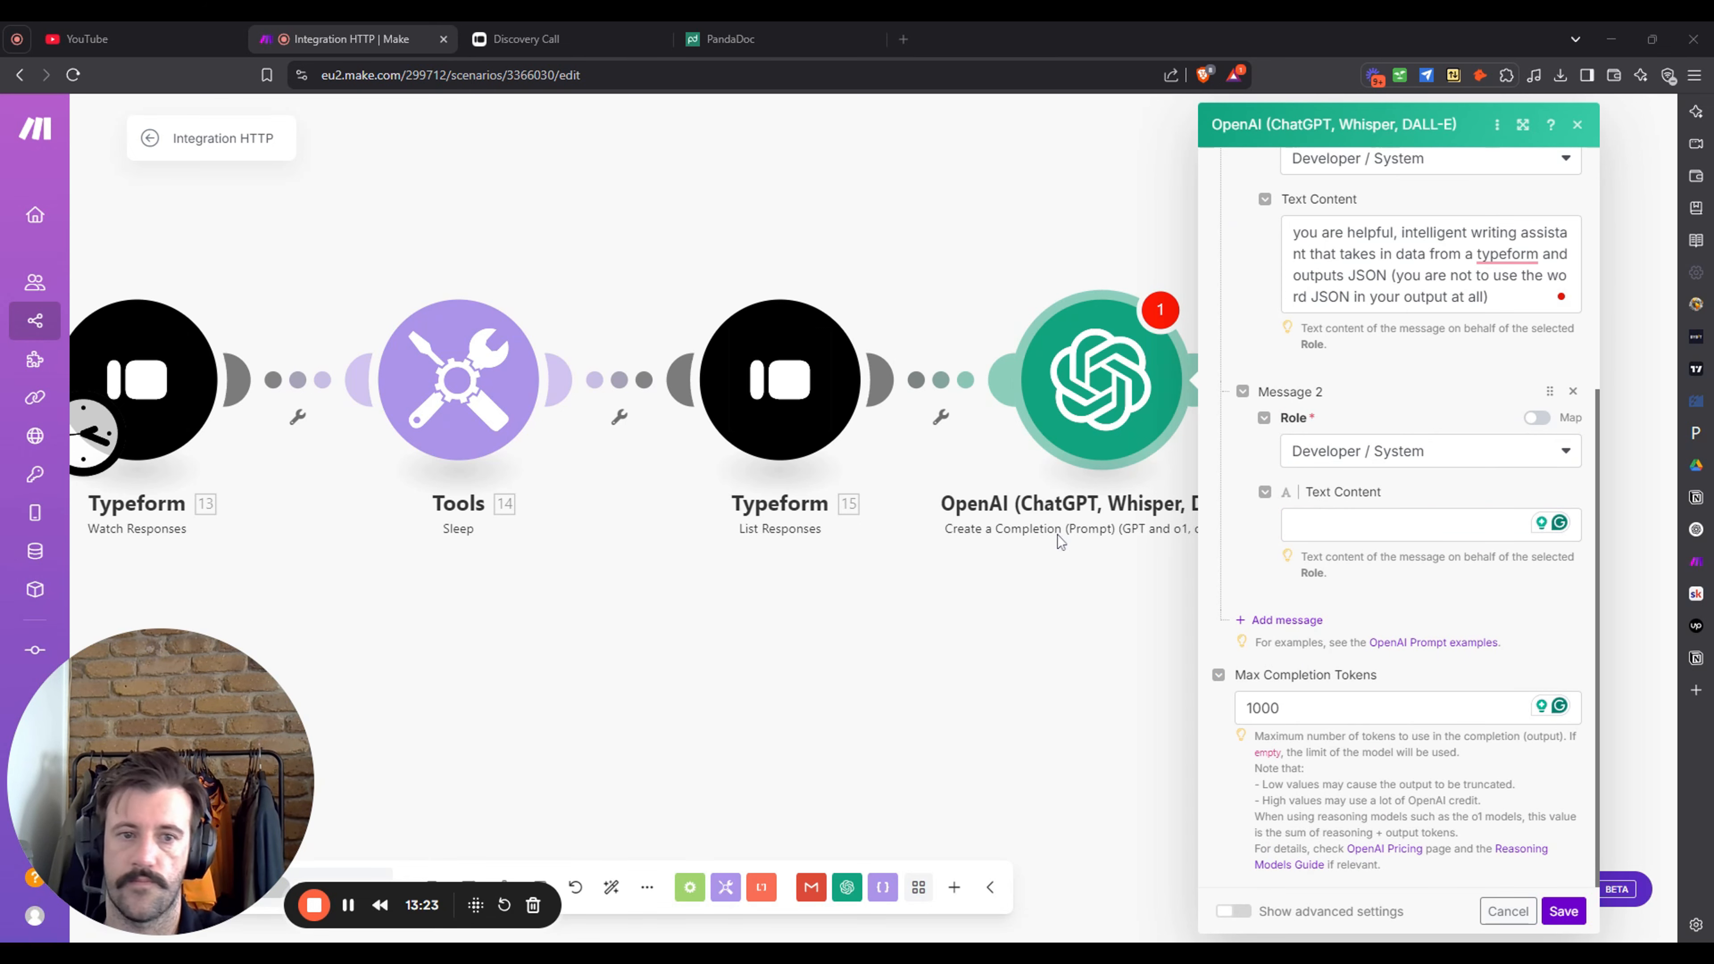
left_click(1404, 524)
key("ctrl+v")
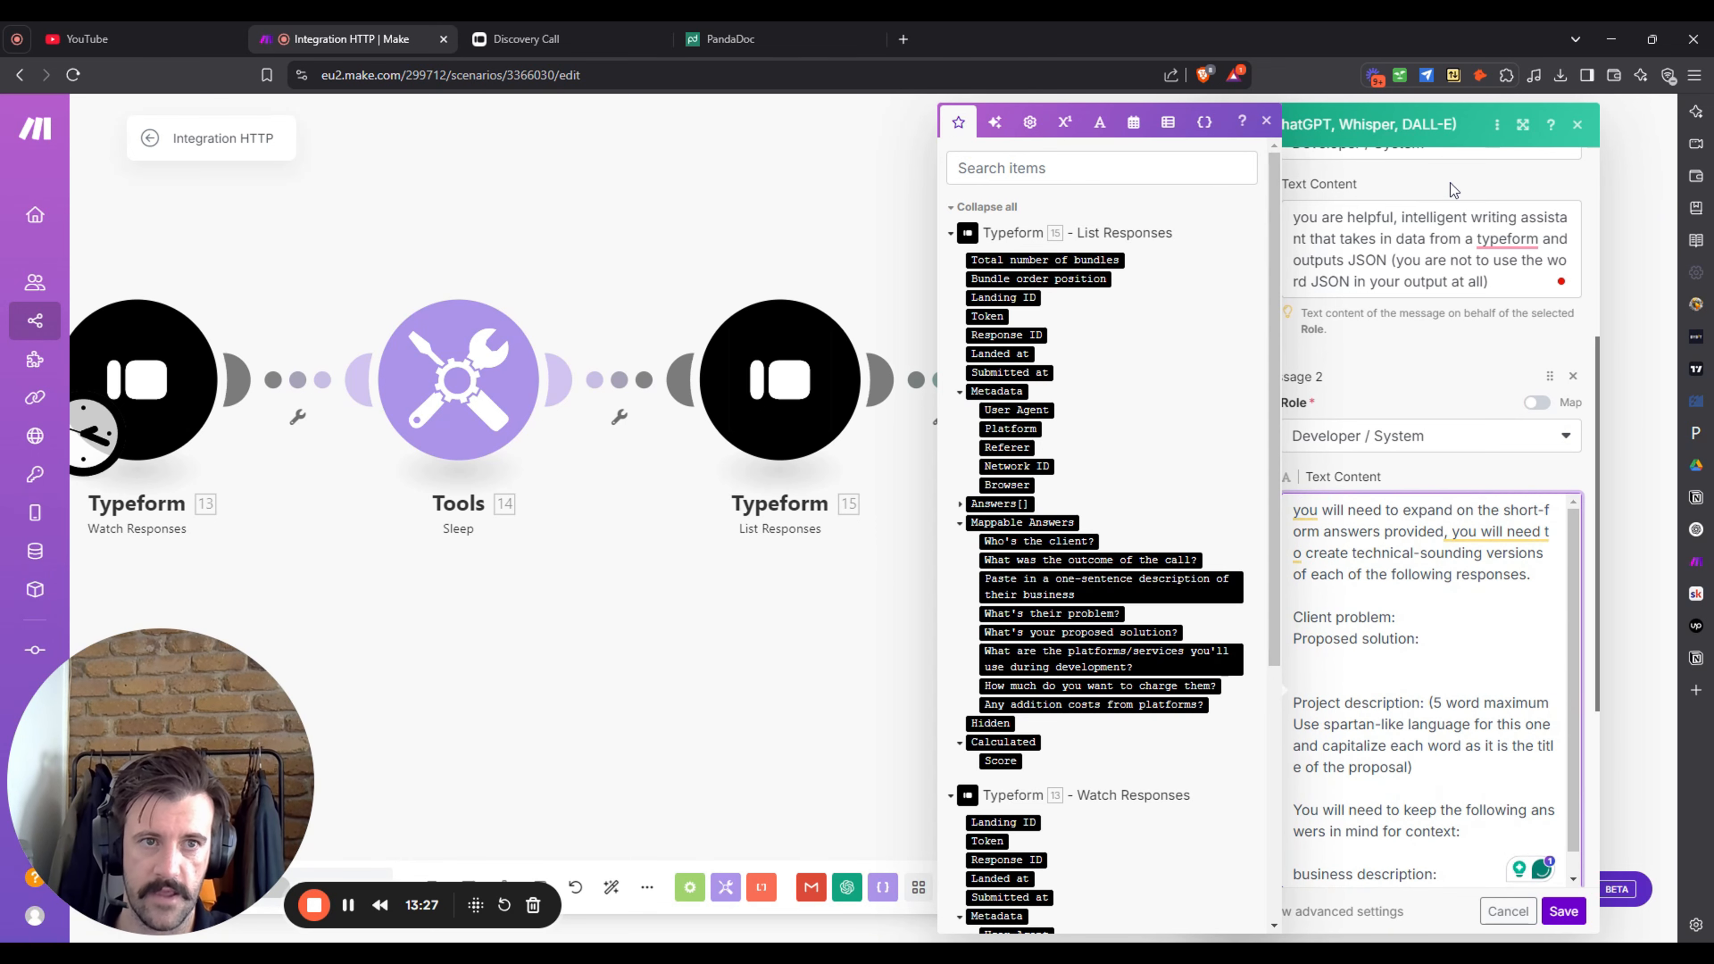
left_click(1465, 194)
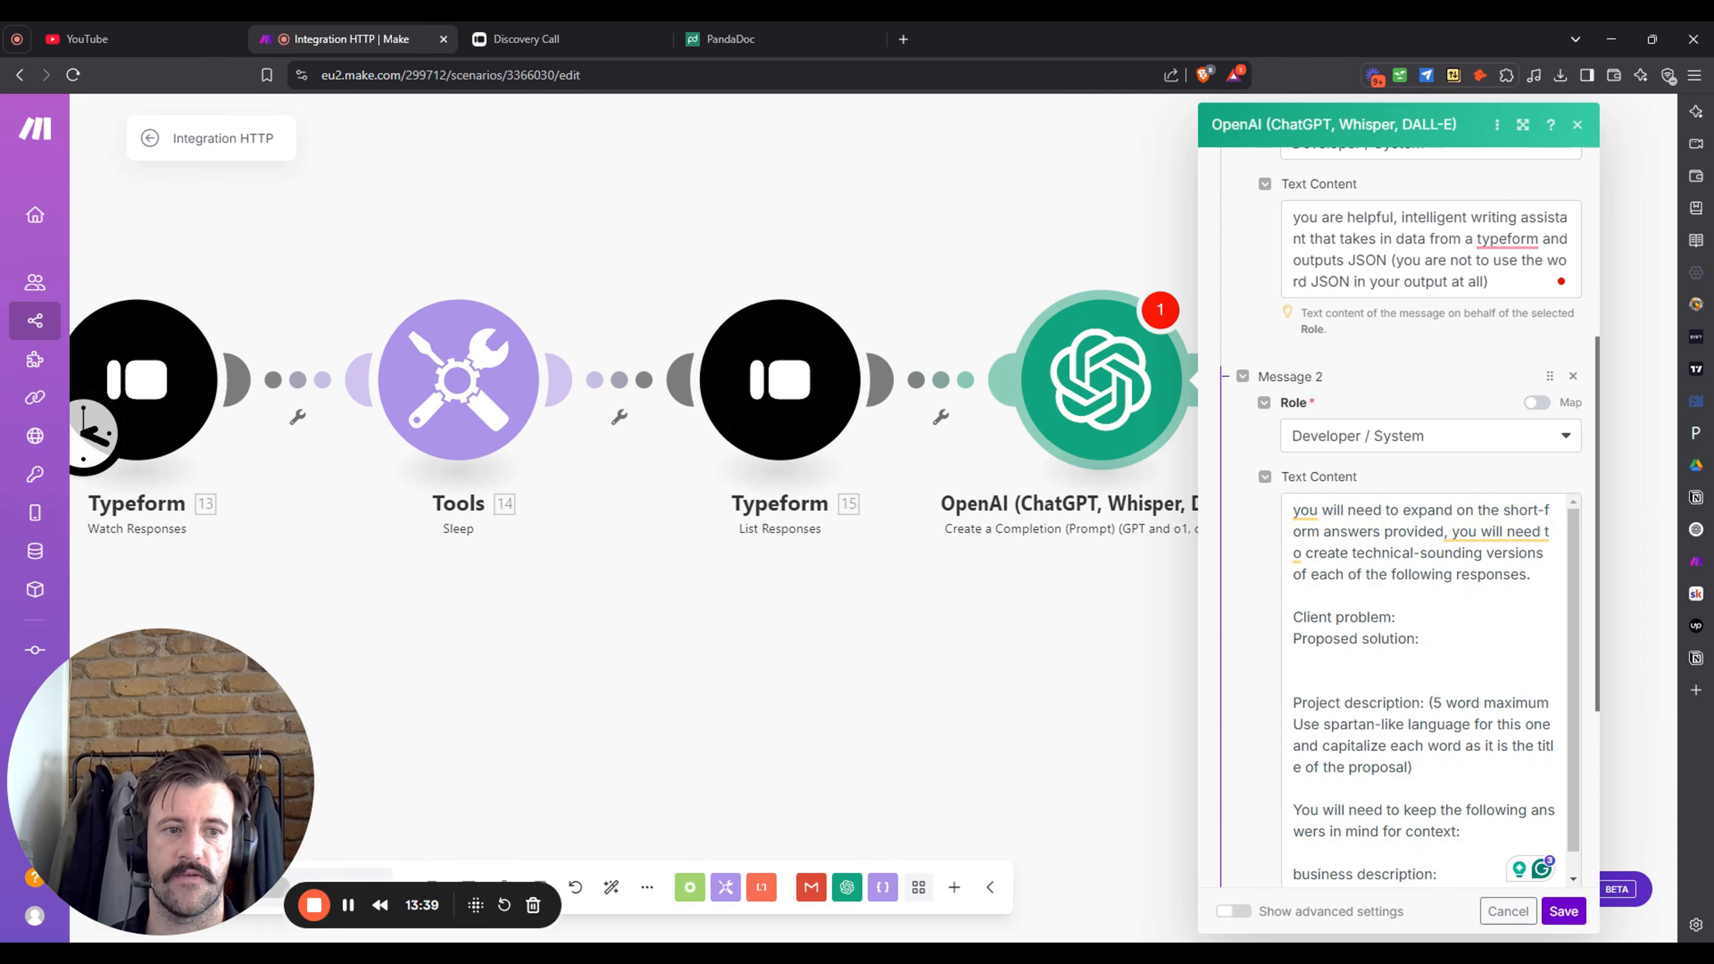
- Add a third prompt message with the User role
scroll(1436, 689, "down", 1)
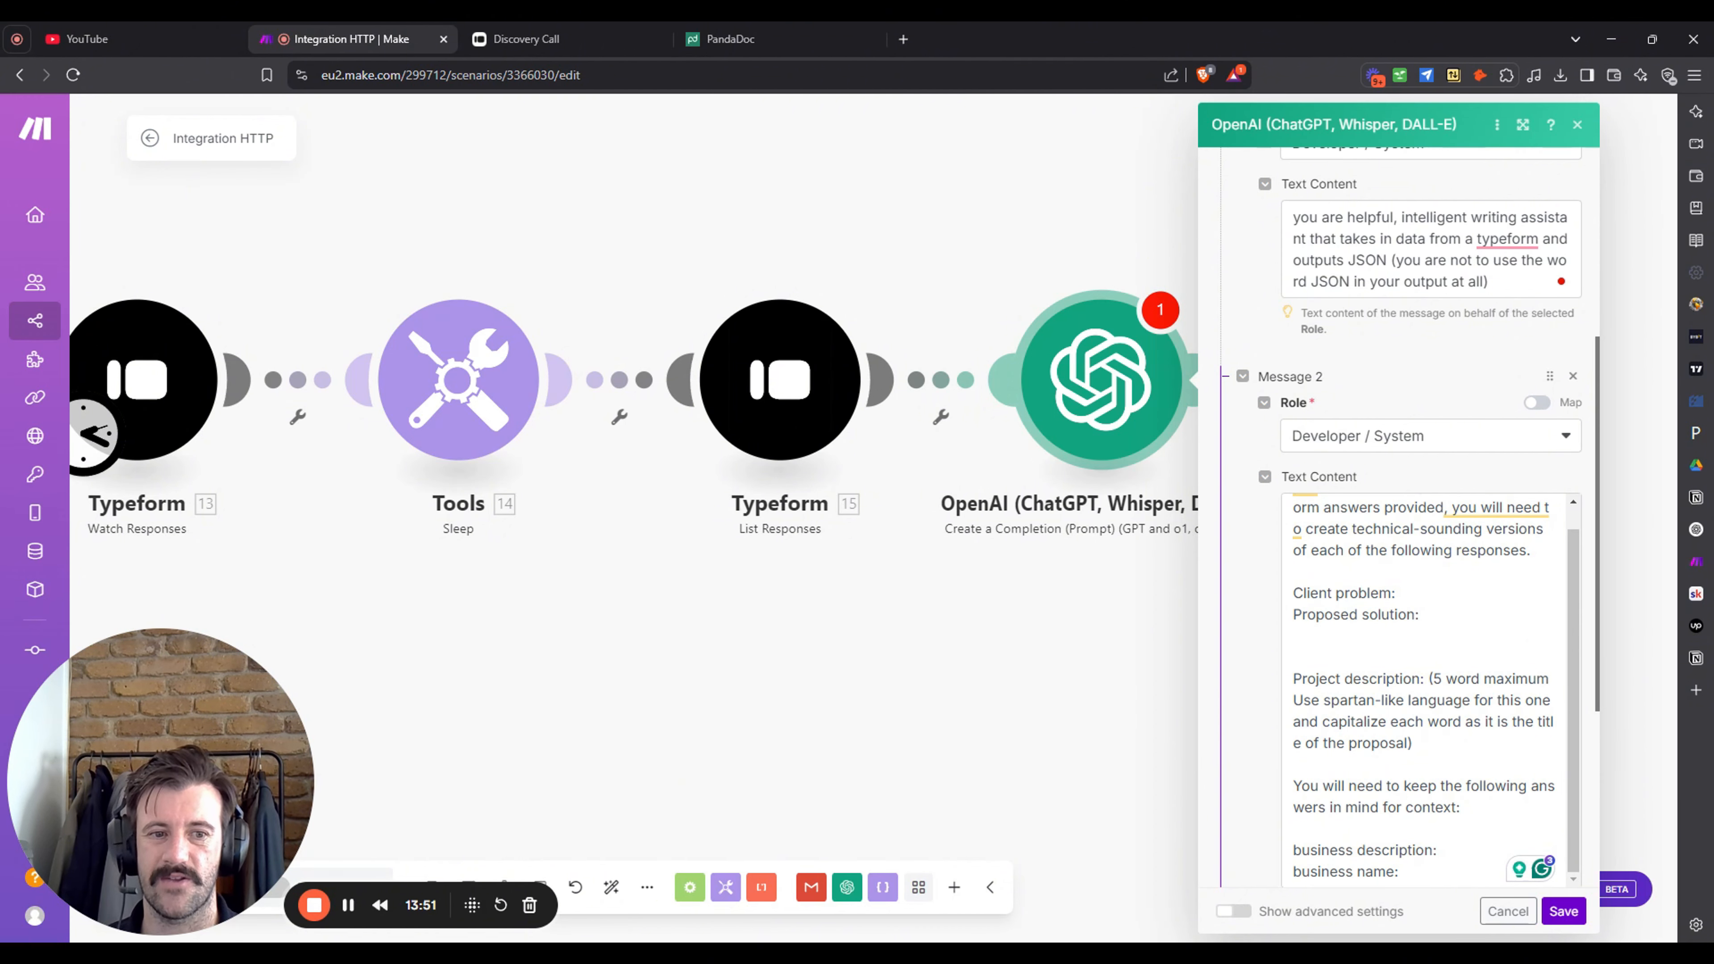
scroll(1397, 514, "down", 1)
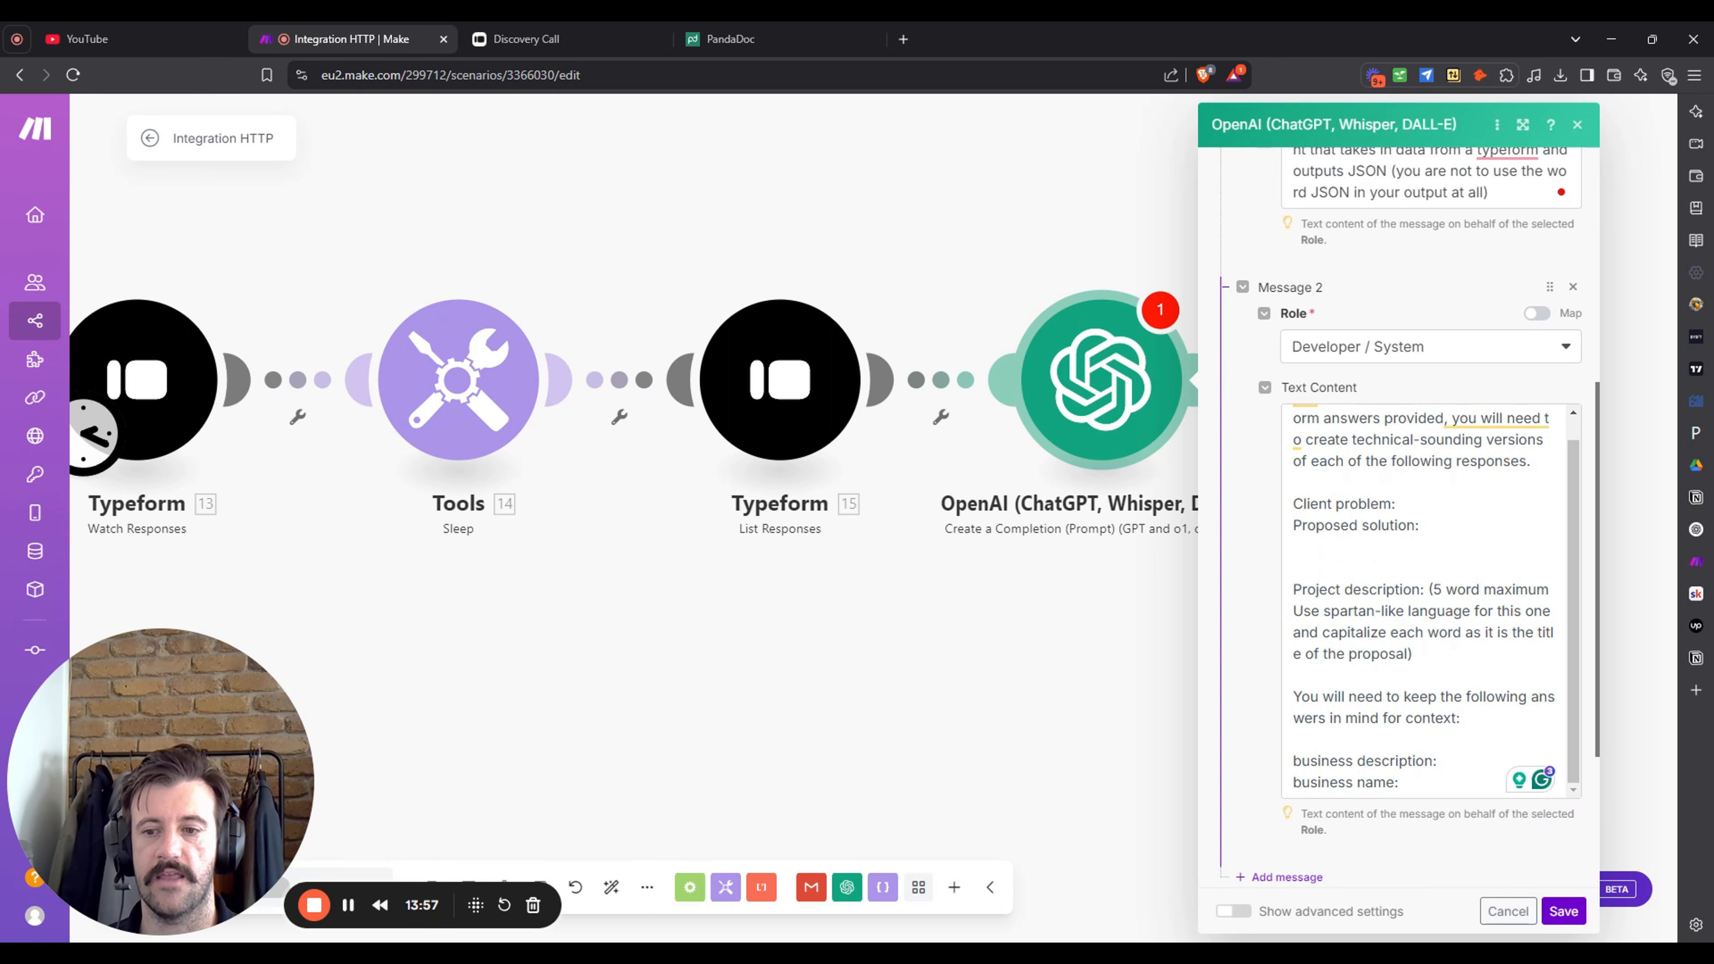
scroll(1293, 631, "down", 3)
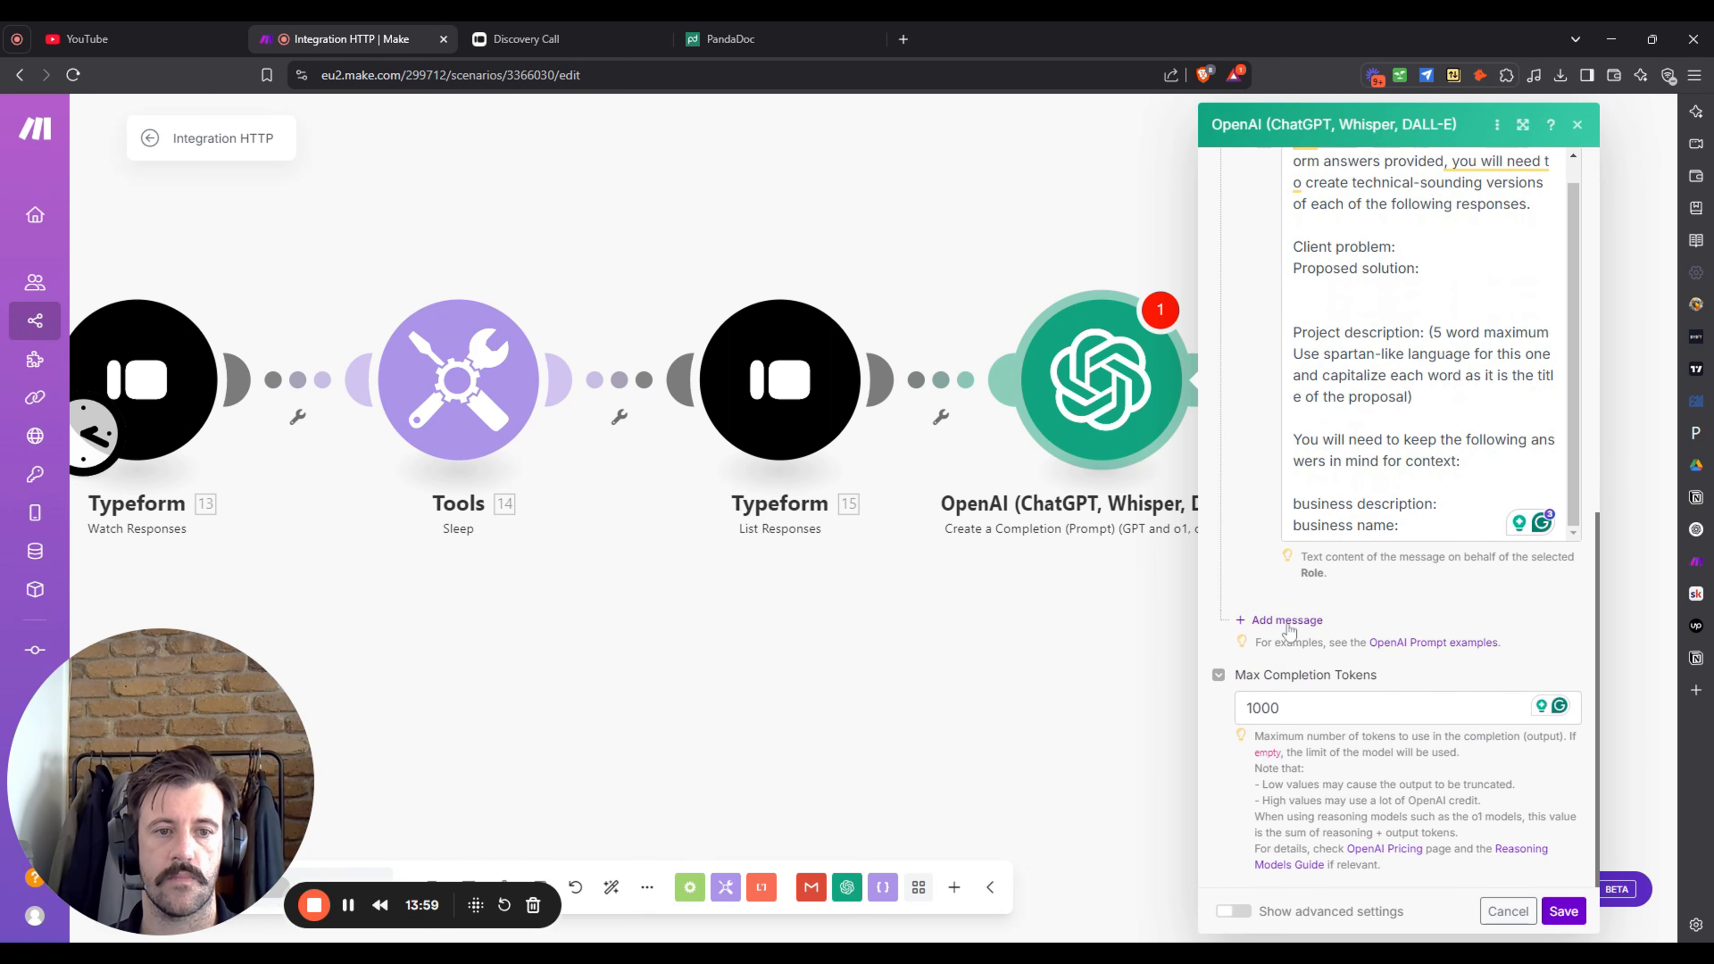
left_click(1285, 622)
left_click(1416, 681)
left_click(1412, 711)
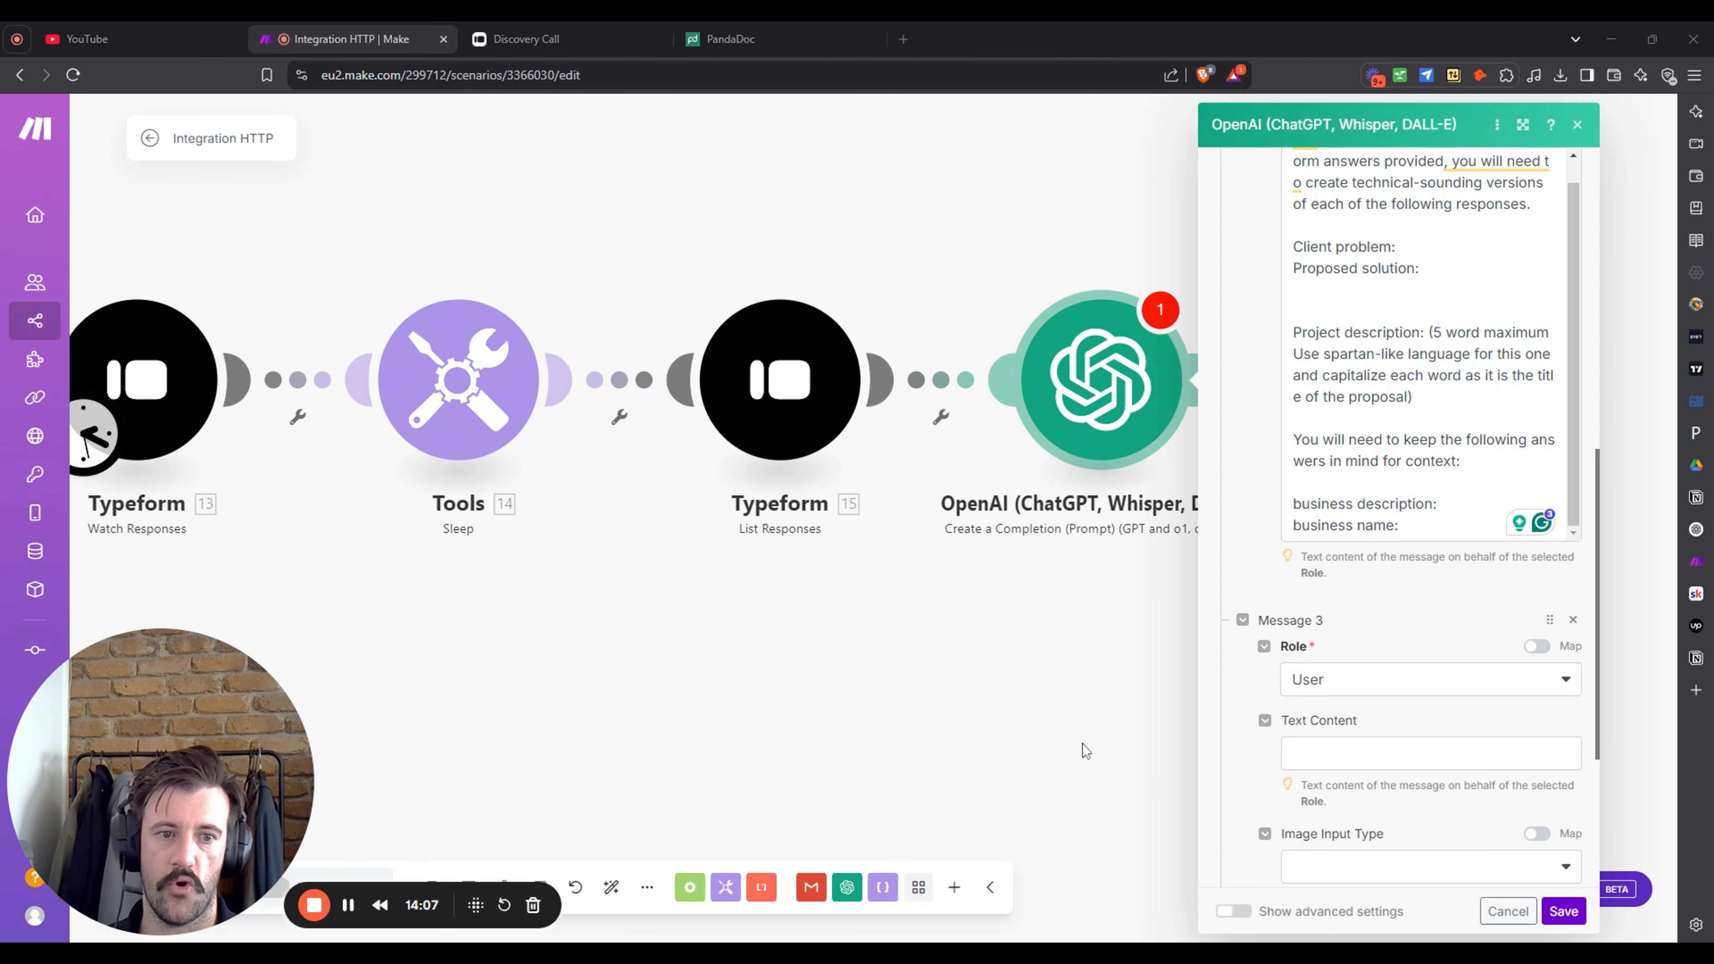
- Paste the JSON format template with client problem, proposed solution and project description into Message 3
left_click(1402, 760)
type("Here is the format your output must follow  {  \"client problem\": \"client problem\" \"Proposed solution\": \"proposed solution\" \"project description\": \"project description\" }")
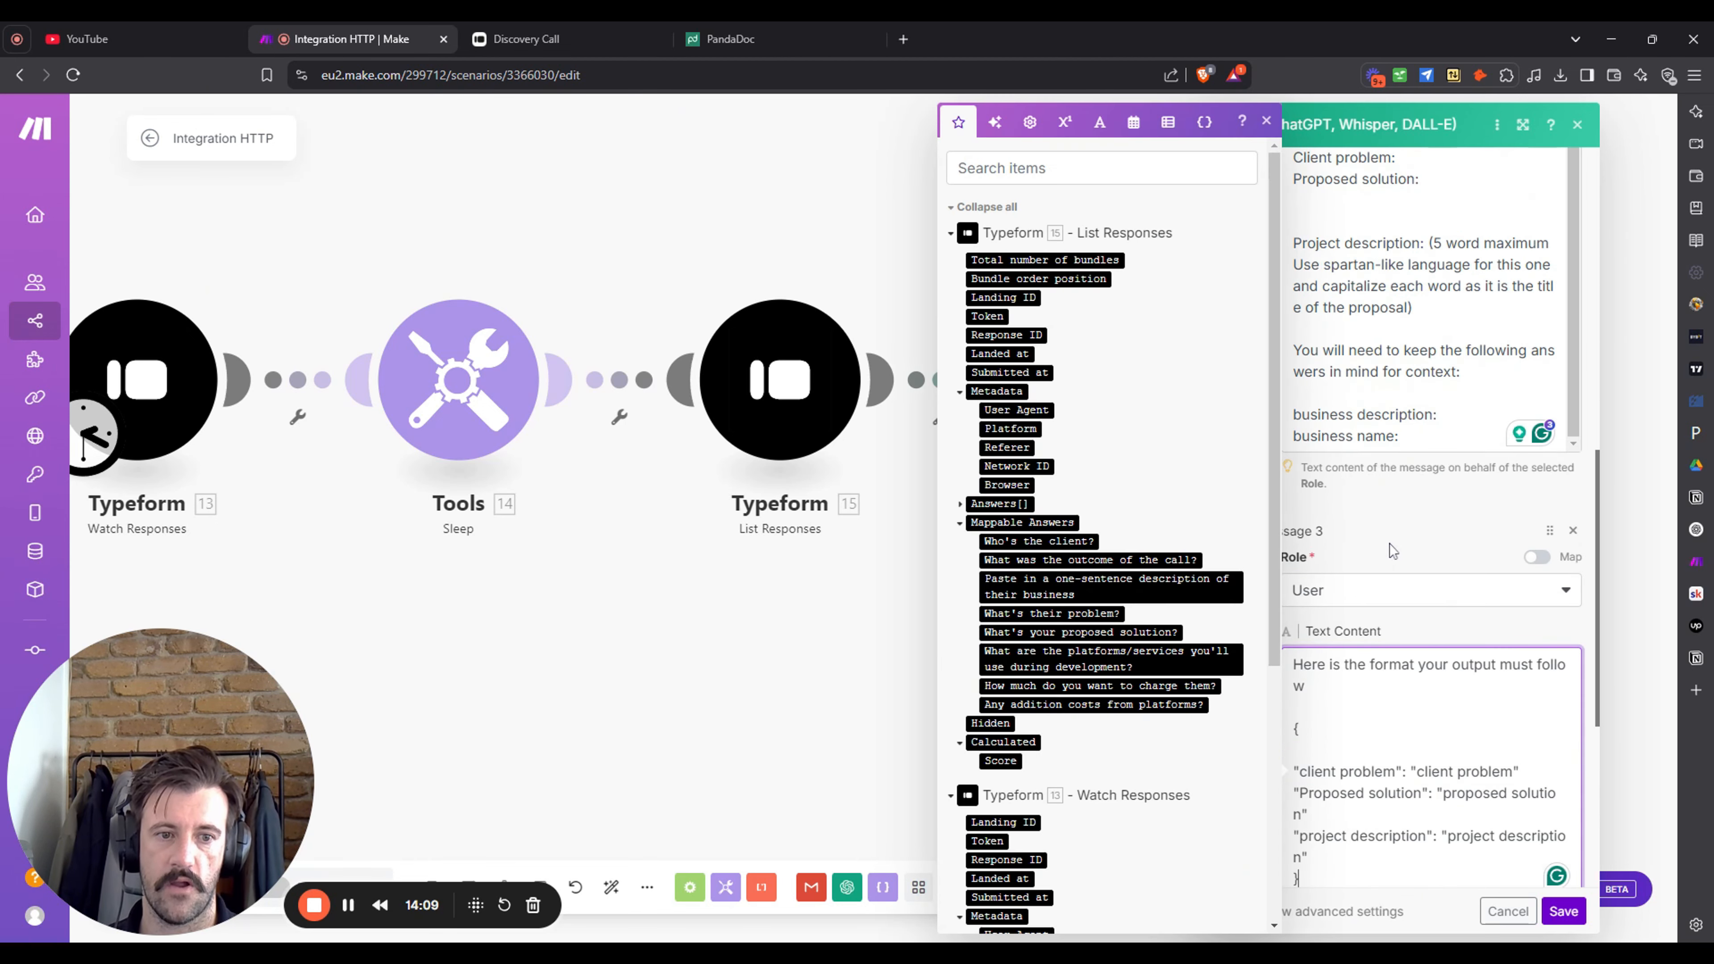
left_click(1295, 618)
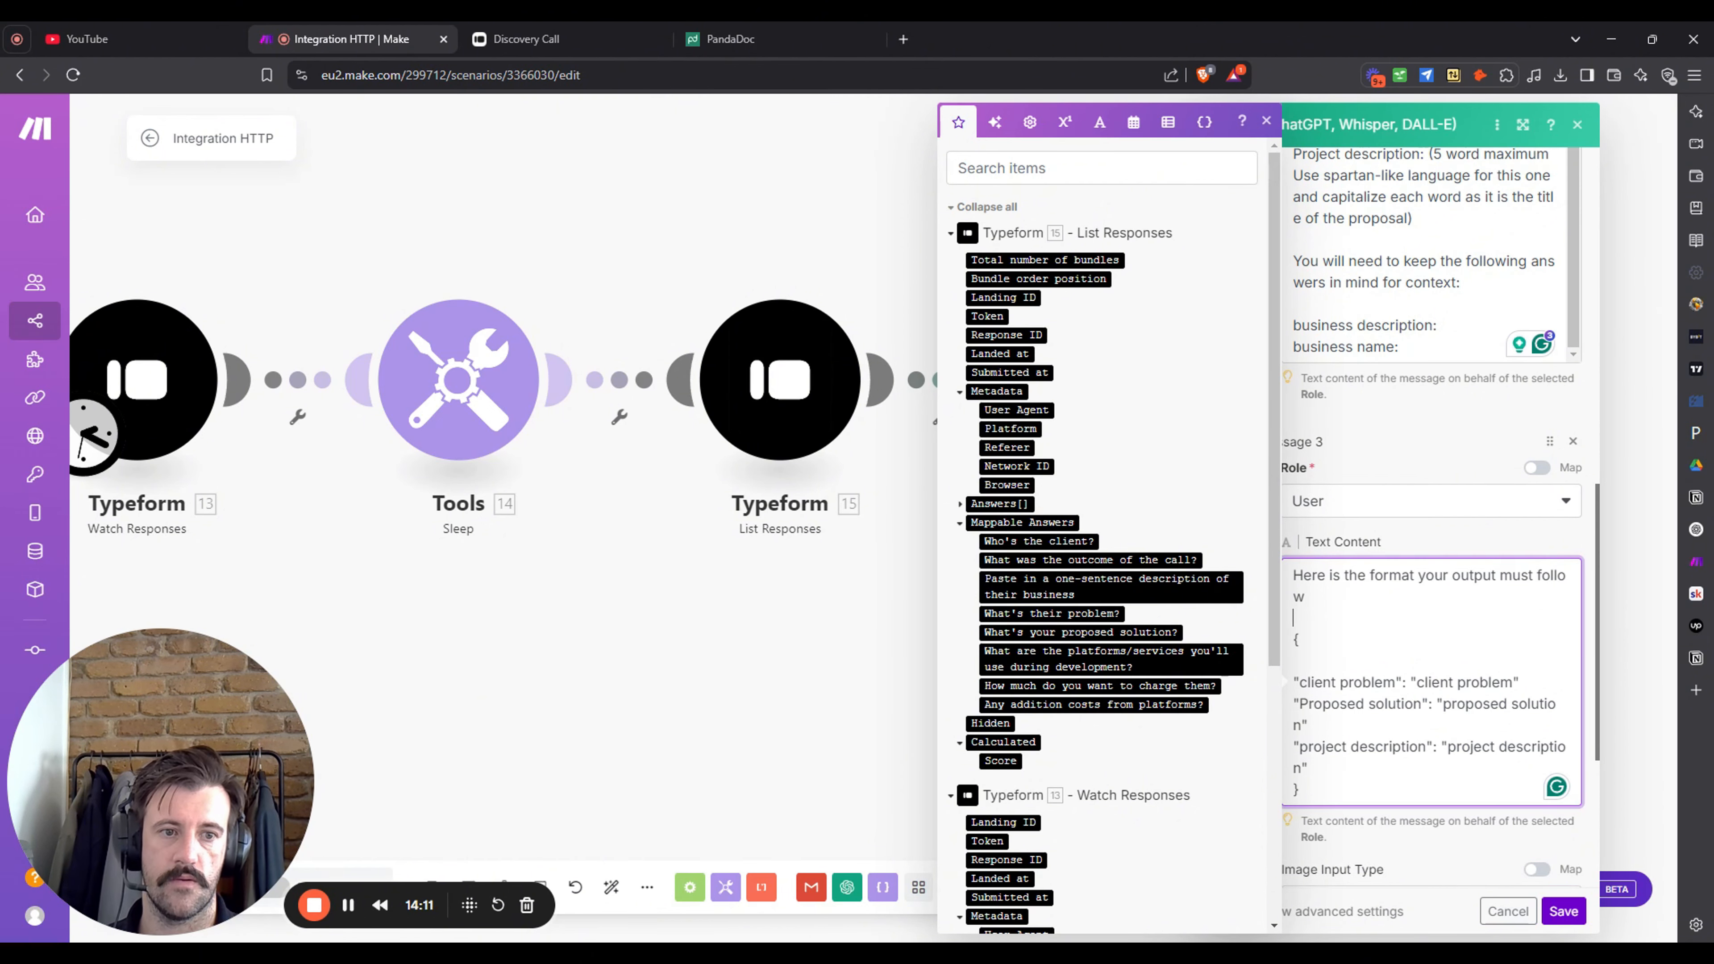
left_click(1267, 121)
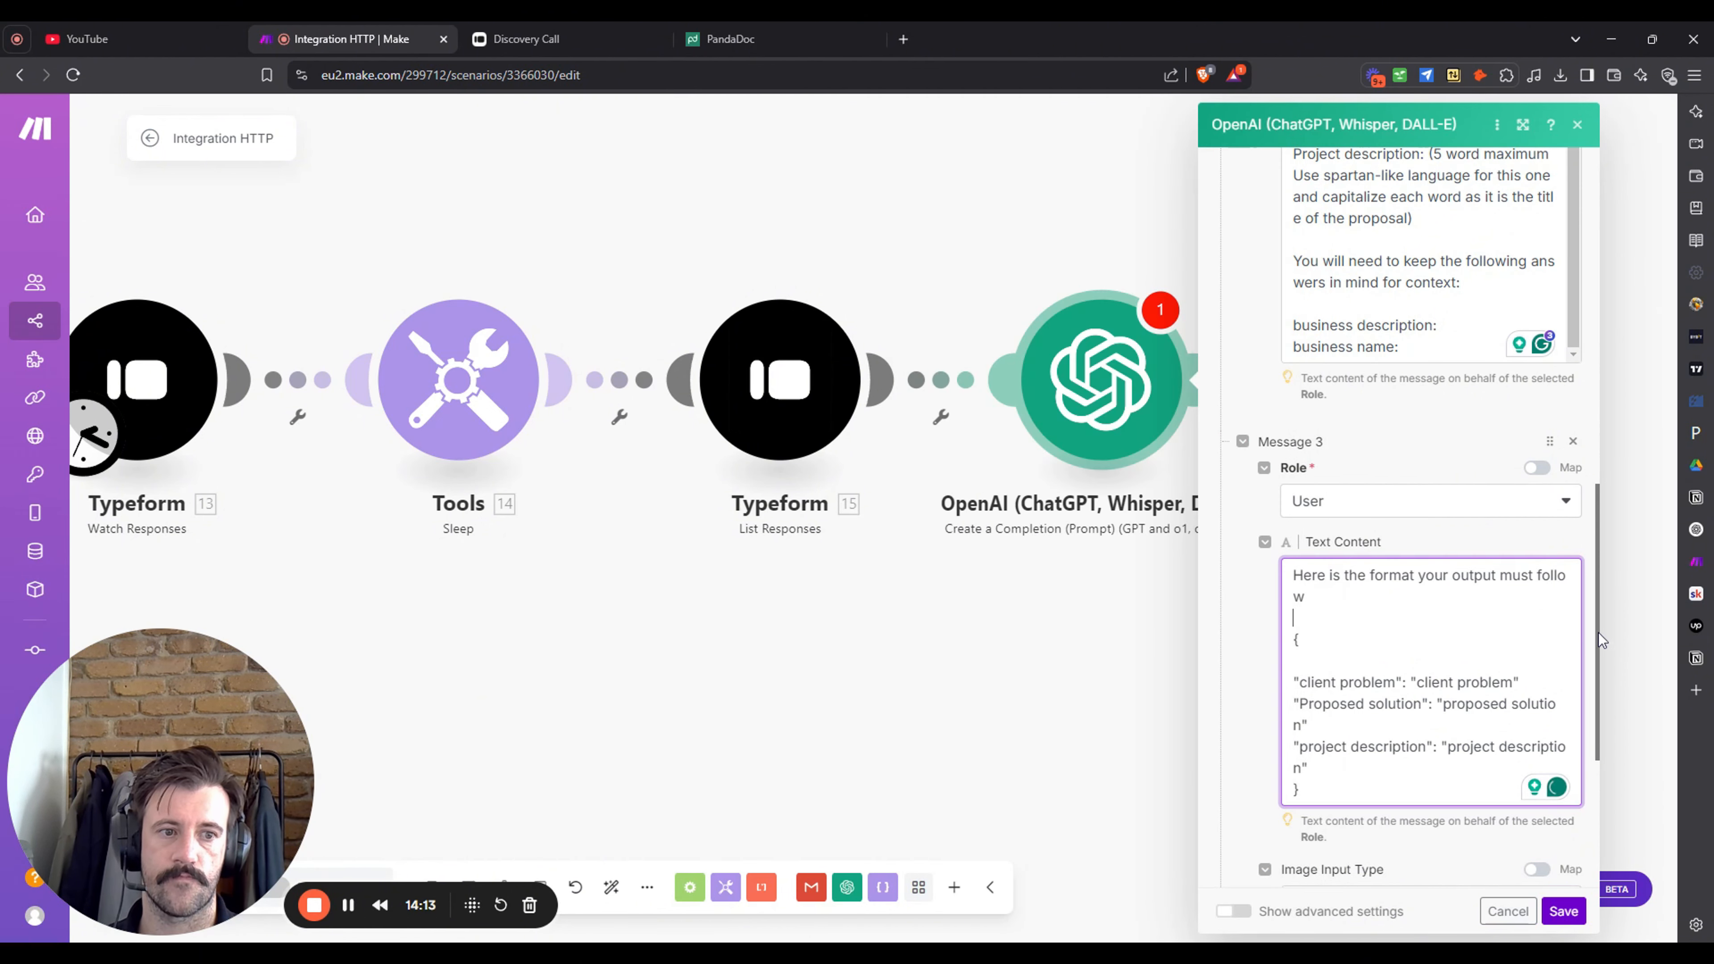
left_click_drag(1107, 709, 601, 601)
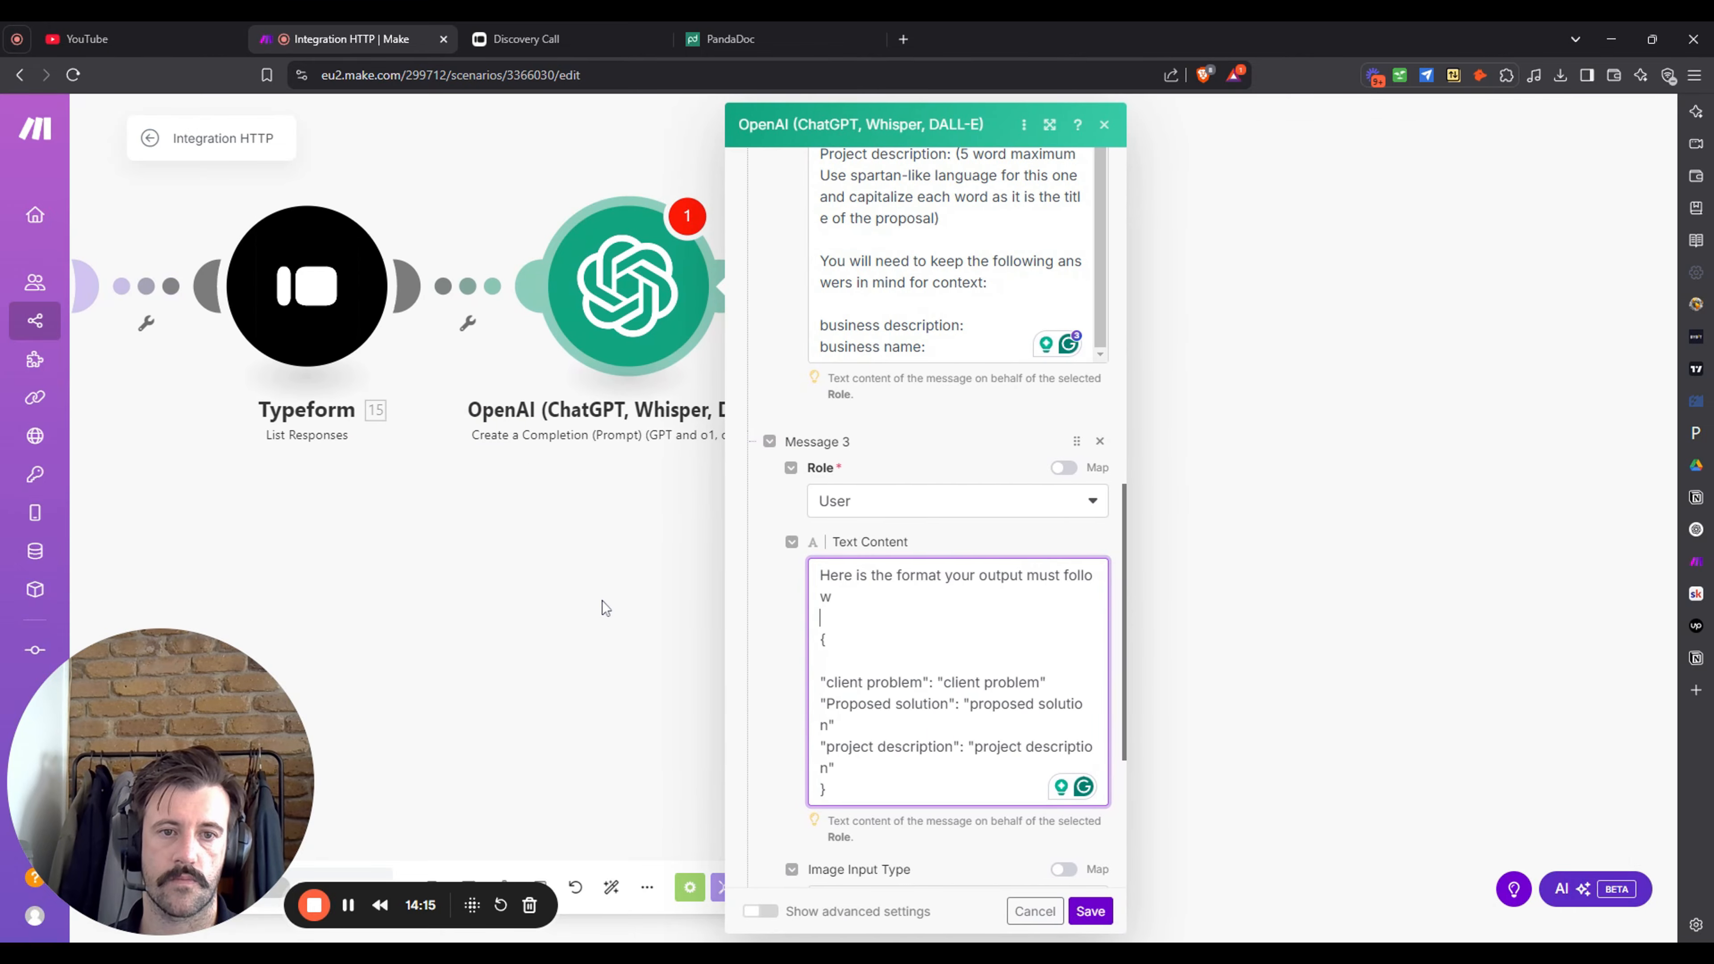
scroll(1129, 405, "up", 10)
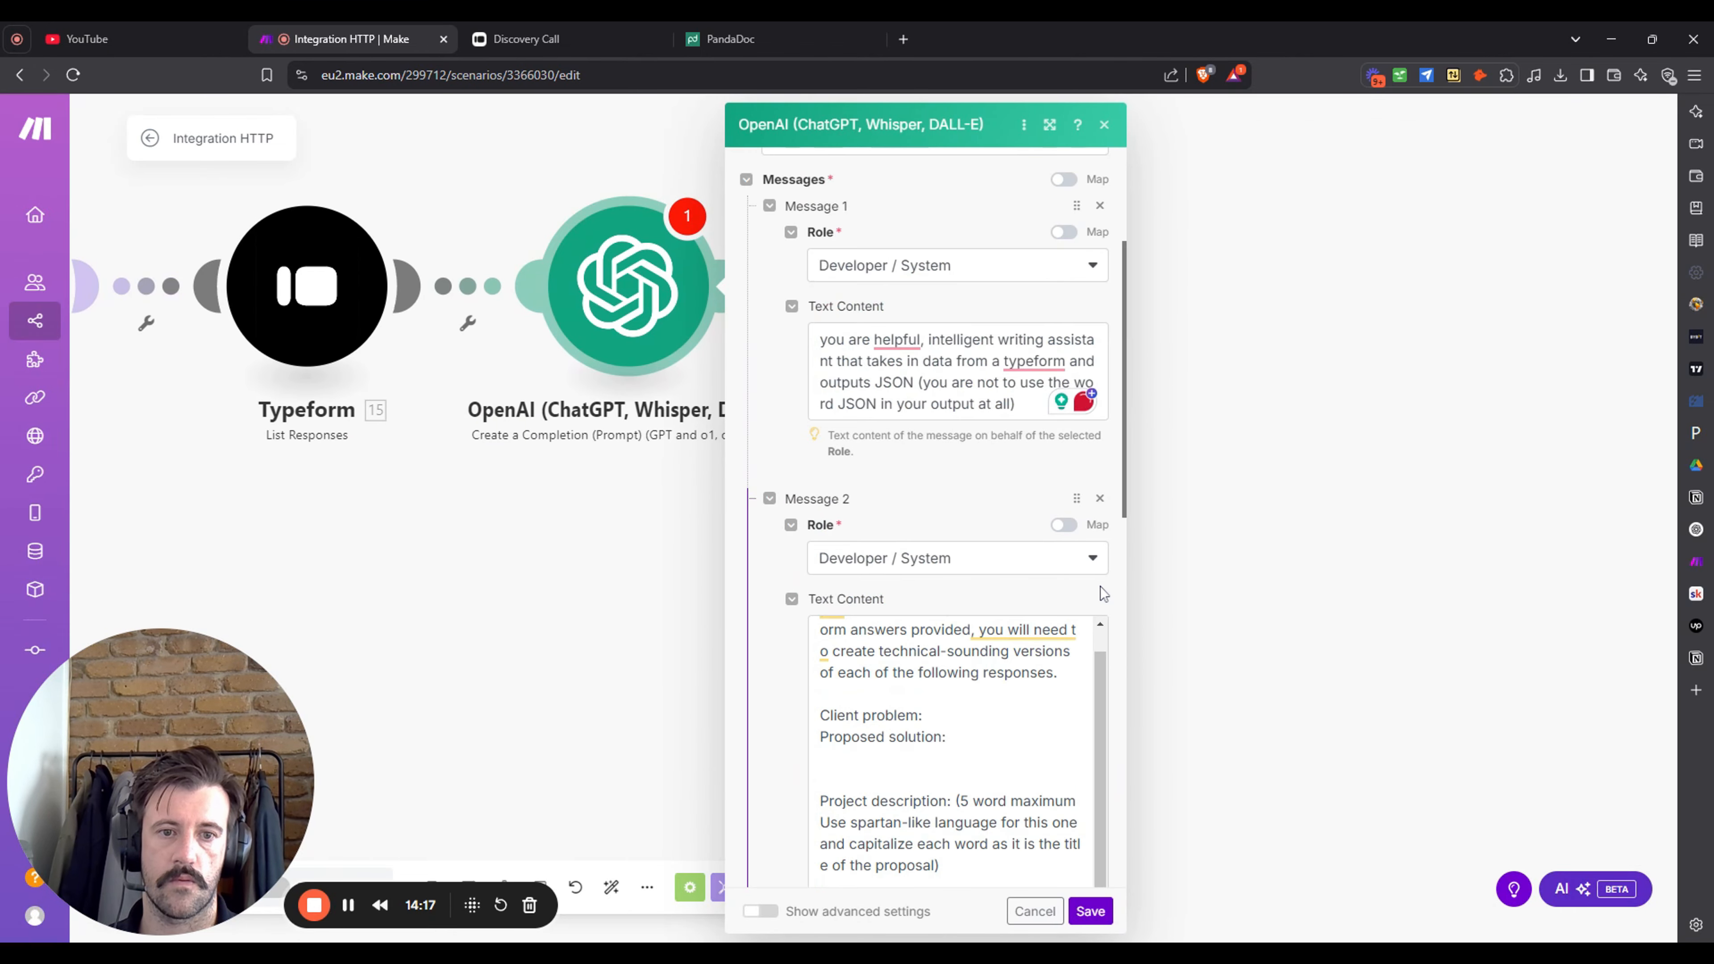
left_click_drag(1113, 645, 1205, 629)
scroll(1427, 521, "down", 5)
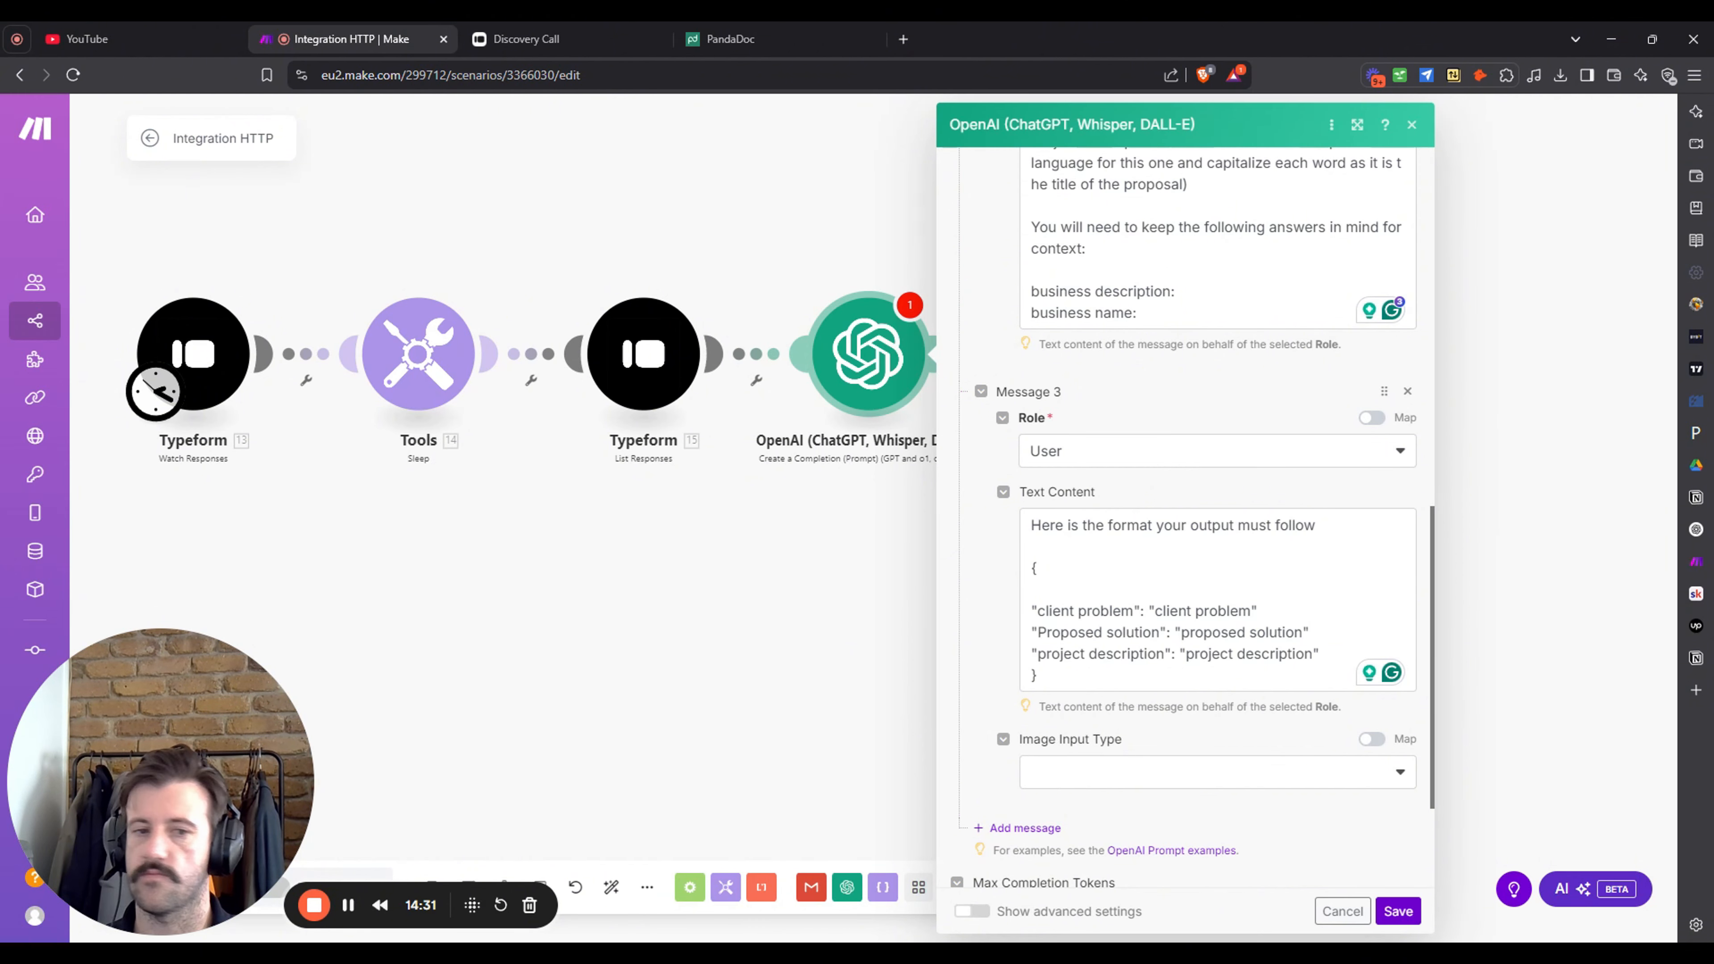
- Add a fourth prompt message with the User role
scroll(1080, 651, "down", 2)
left_click(1030, 653)
scroll(1235, 631, "down", 1)
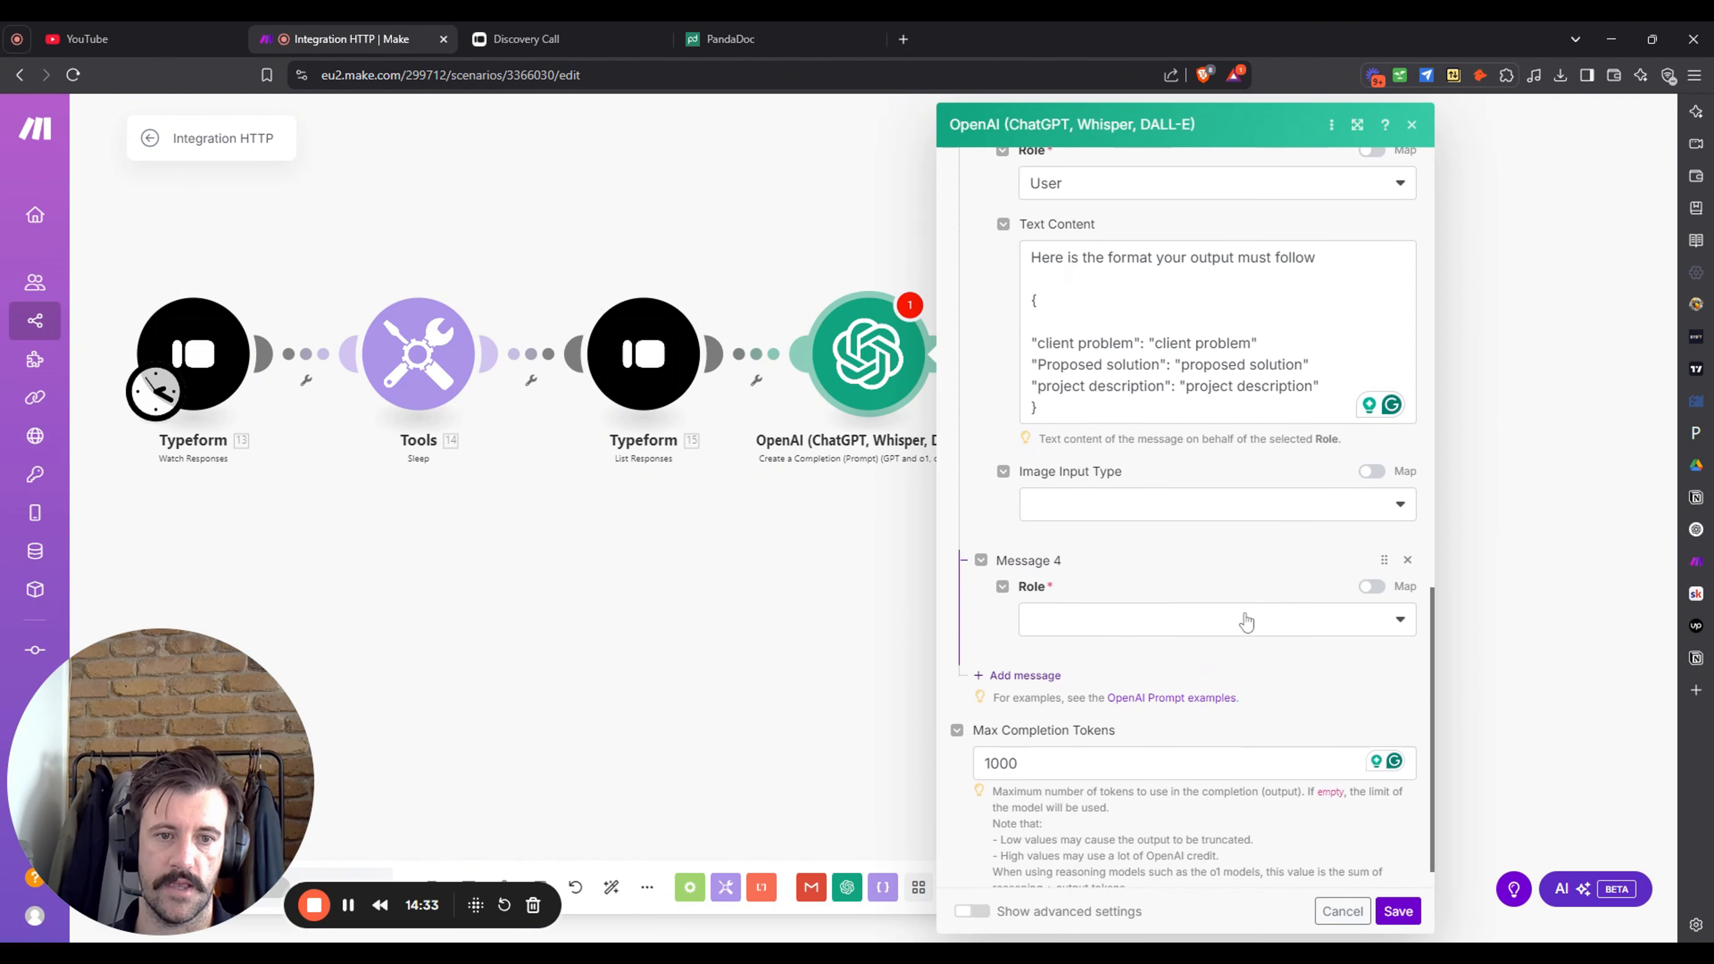
left_click(1244, 618)
left_click(1211, 646)
scroll(1221, 608, "down", 2)
- Paste the Typeform answers template into Message 4 and delete the Business name mapping
left_click(1215, 514)
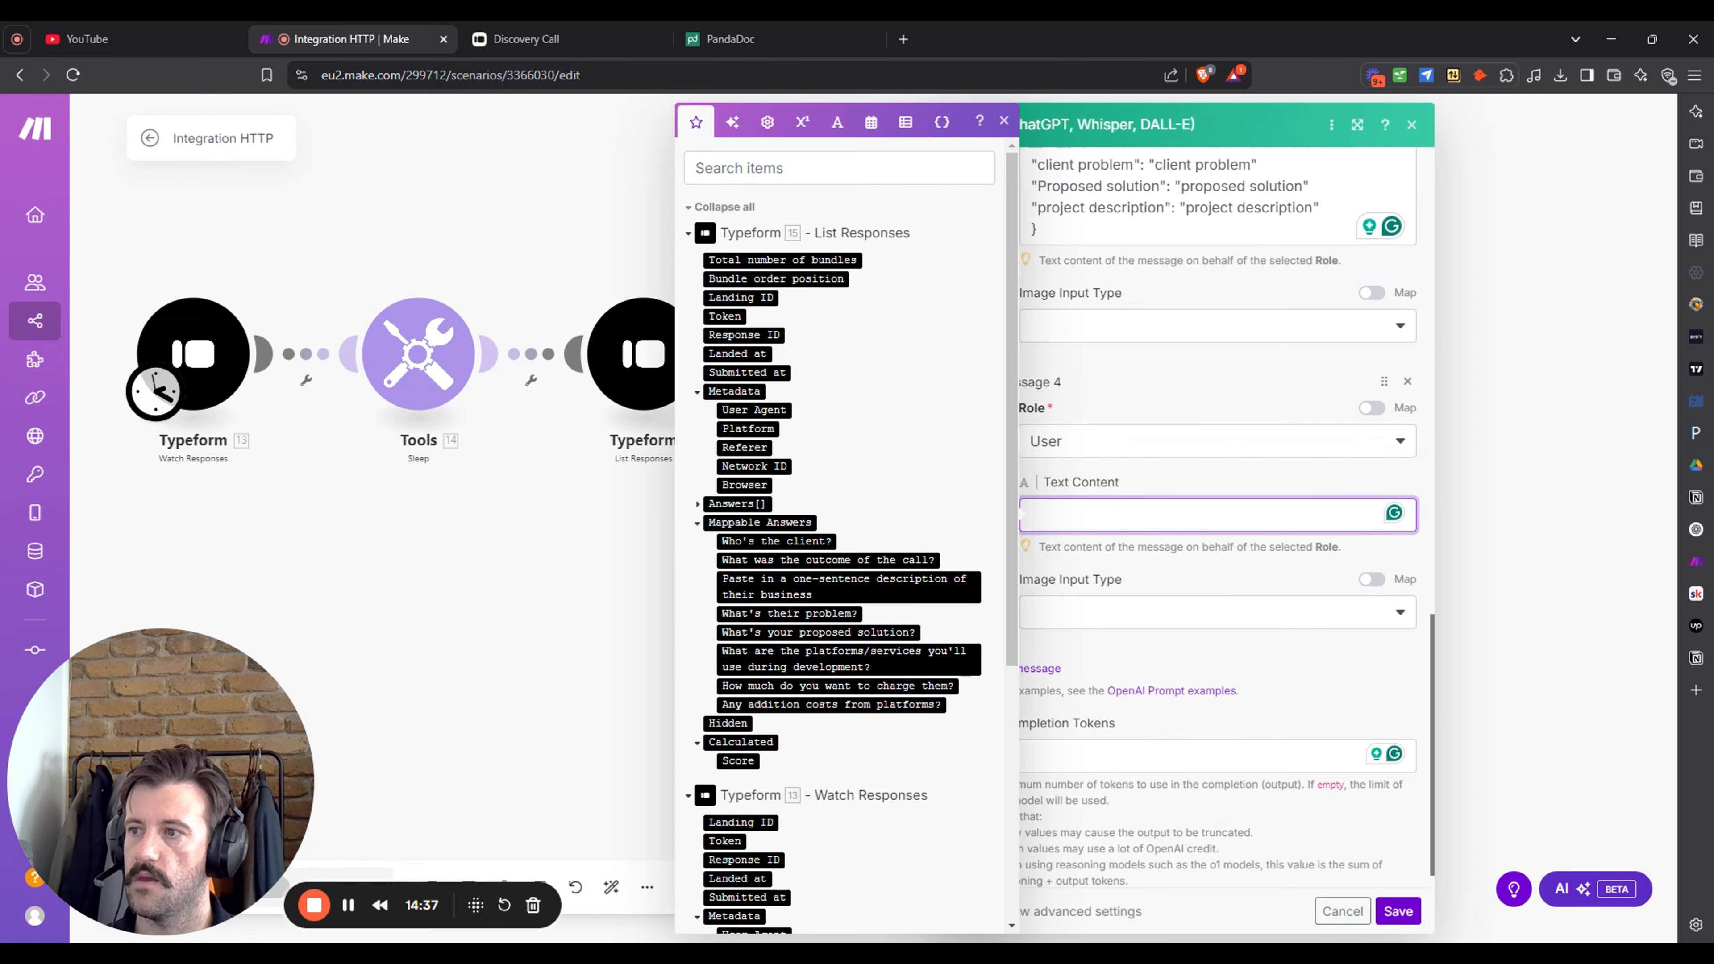
key("alt+Tab")
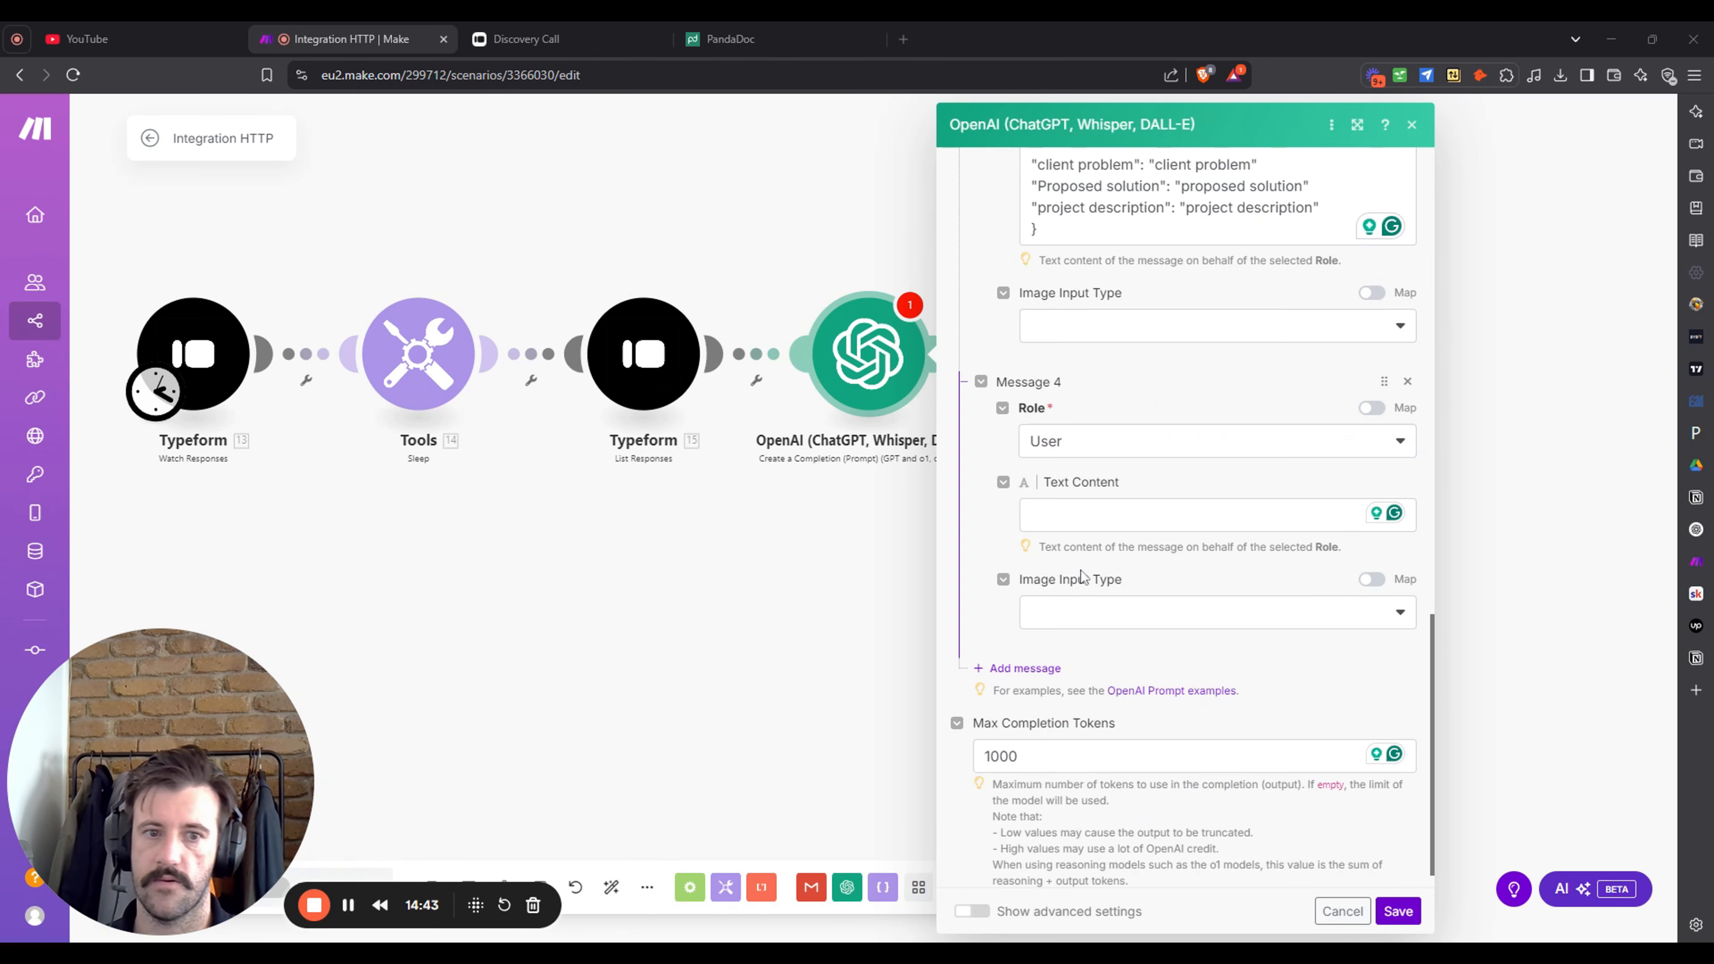
left_click(1074, 517)
type("Client problem: 15. Mappable Answers: What's their problem?  Proposed Solution: 15. Mappable Answers: What's your proposed solution?  Business description: 15. Mappable Answers: Paste in a one-sentence description of their business  Business name: 15.mappable_answers.`6475bab6-add2-425f-bd7e-10d9597ee7b0`")
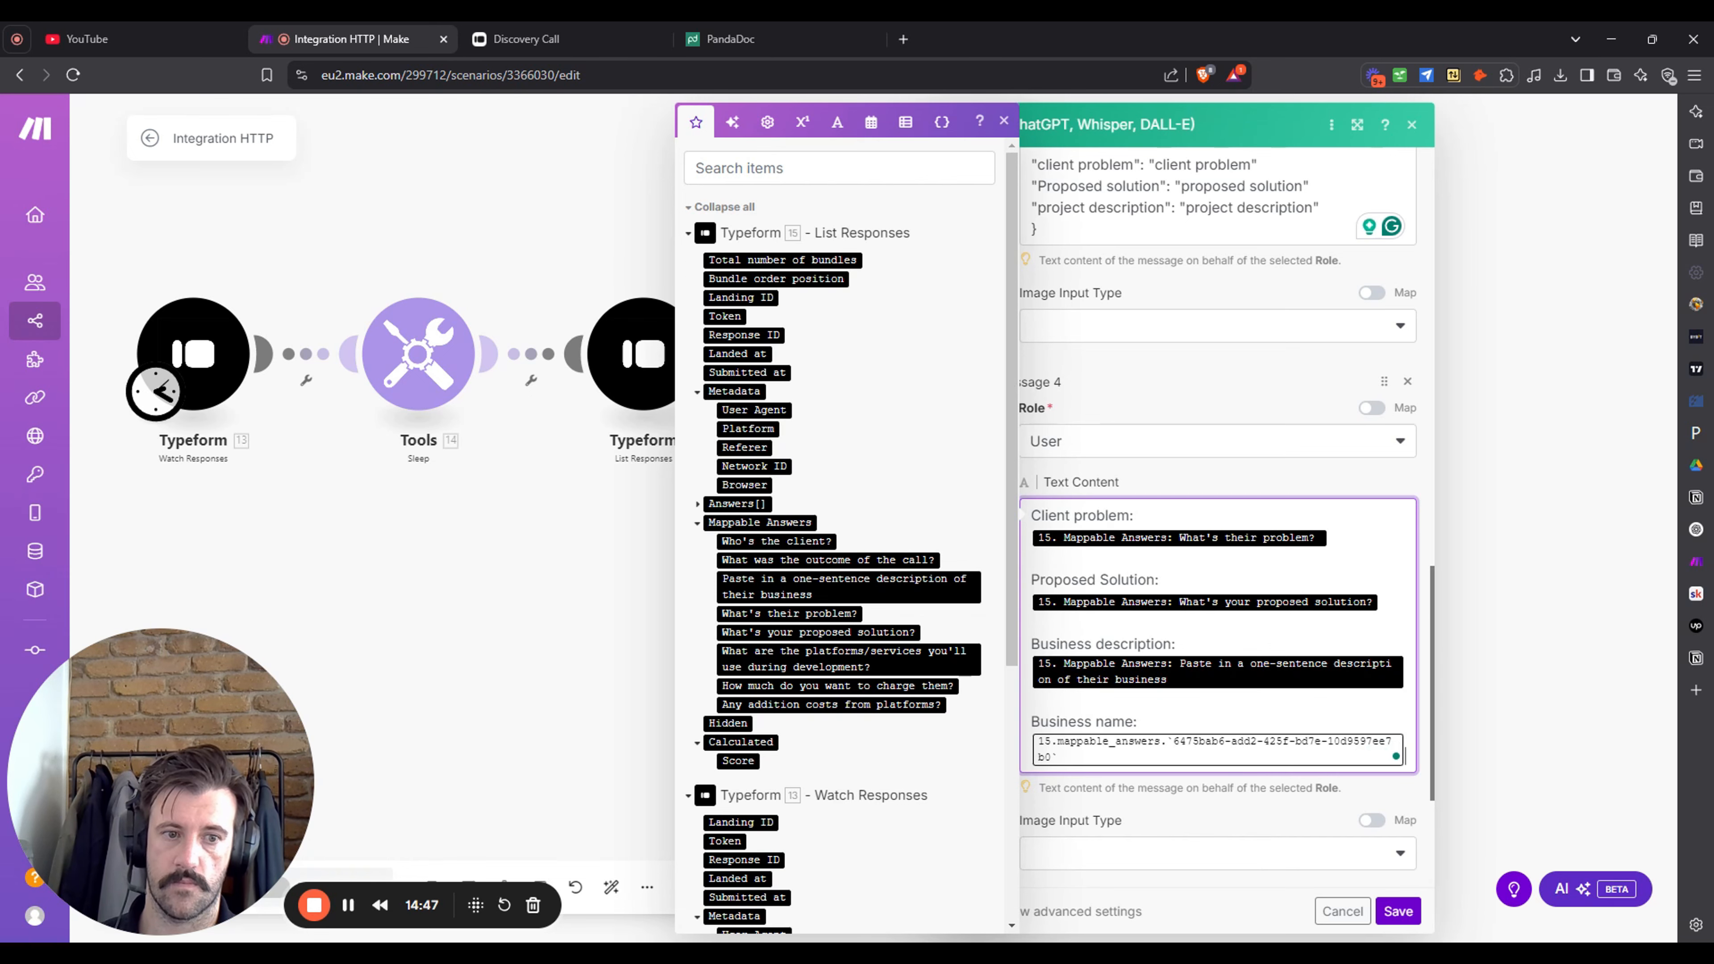
key("BackSpace")
key("BackSpace")
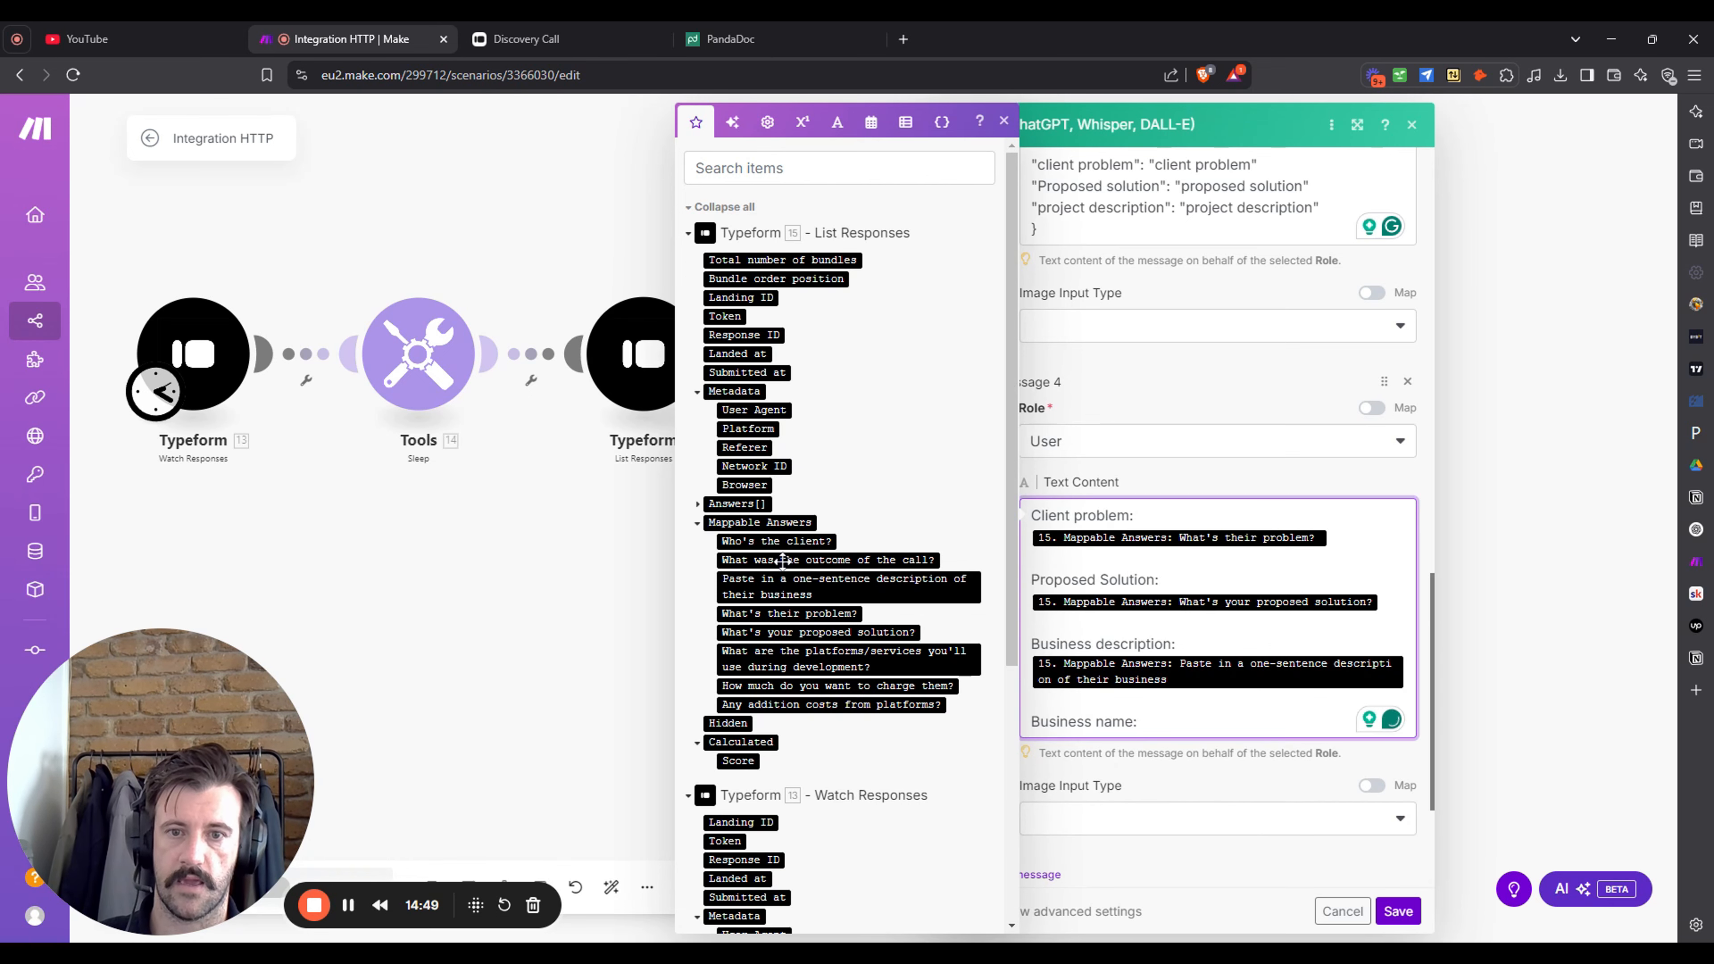
scroll(777, 453, "down", 3)
scroll(776, 454, "up", 3)
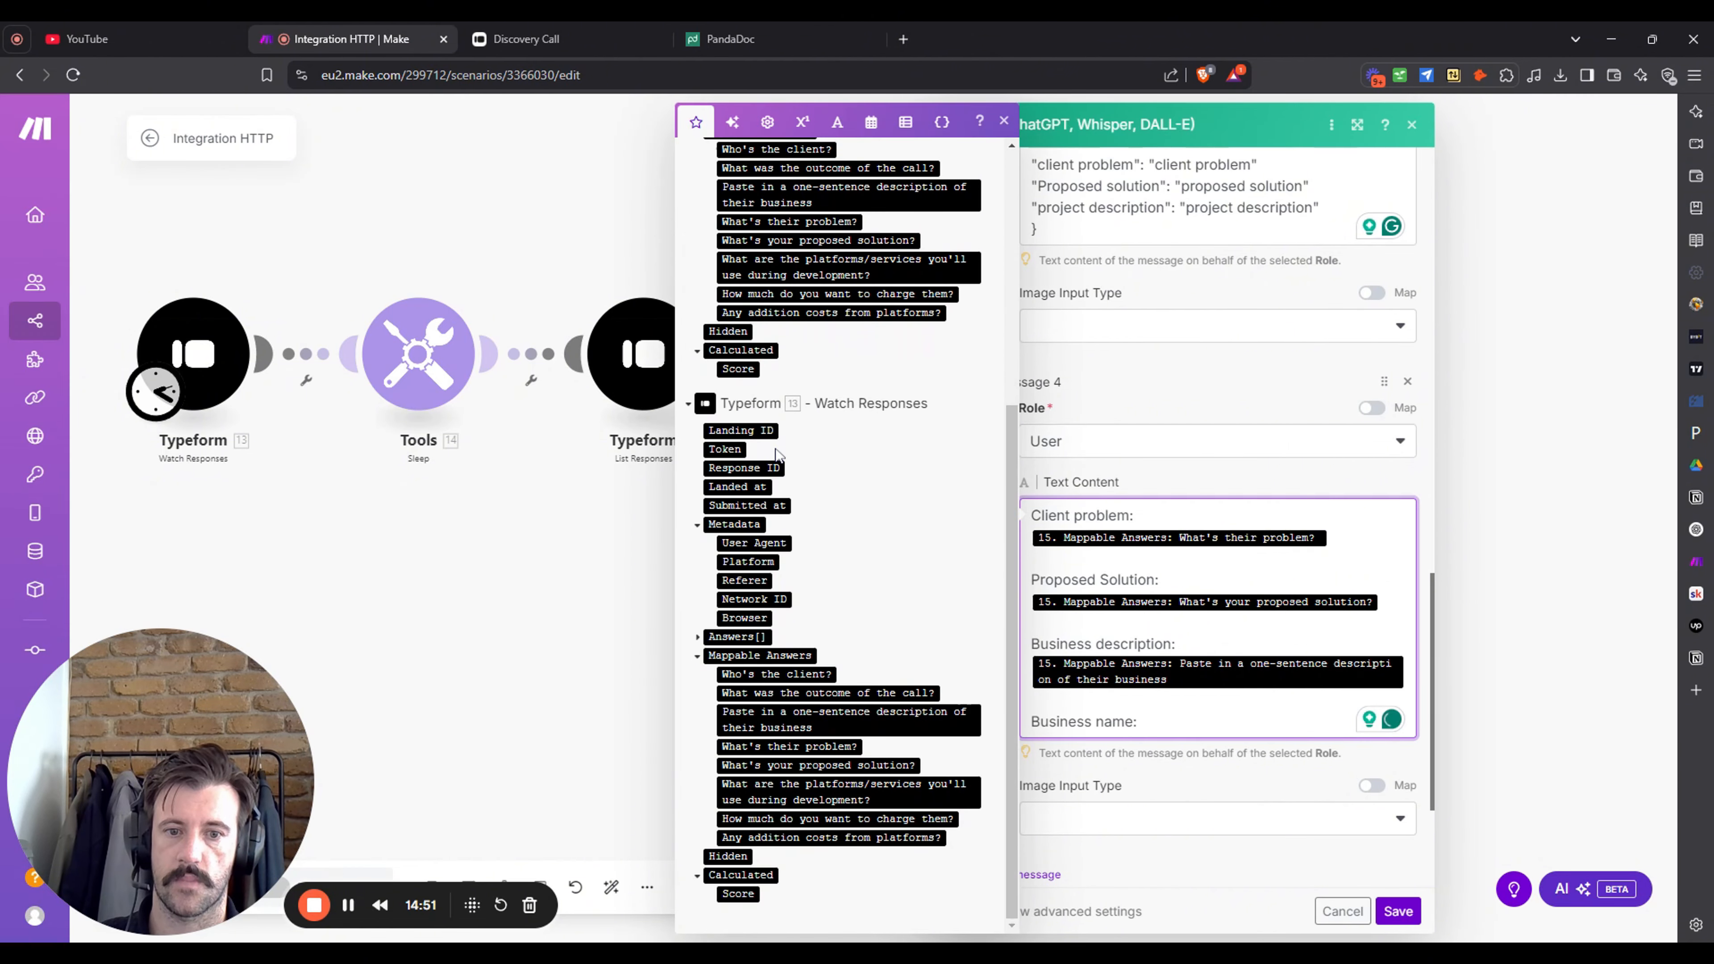
- Save the OpenAI module, run the scenario once, stop it, and inspect List Responses output
left_click(1620, 429)
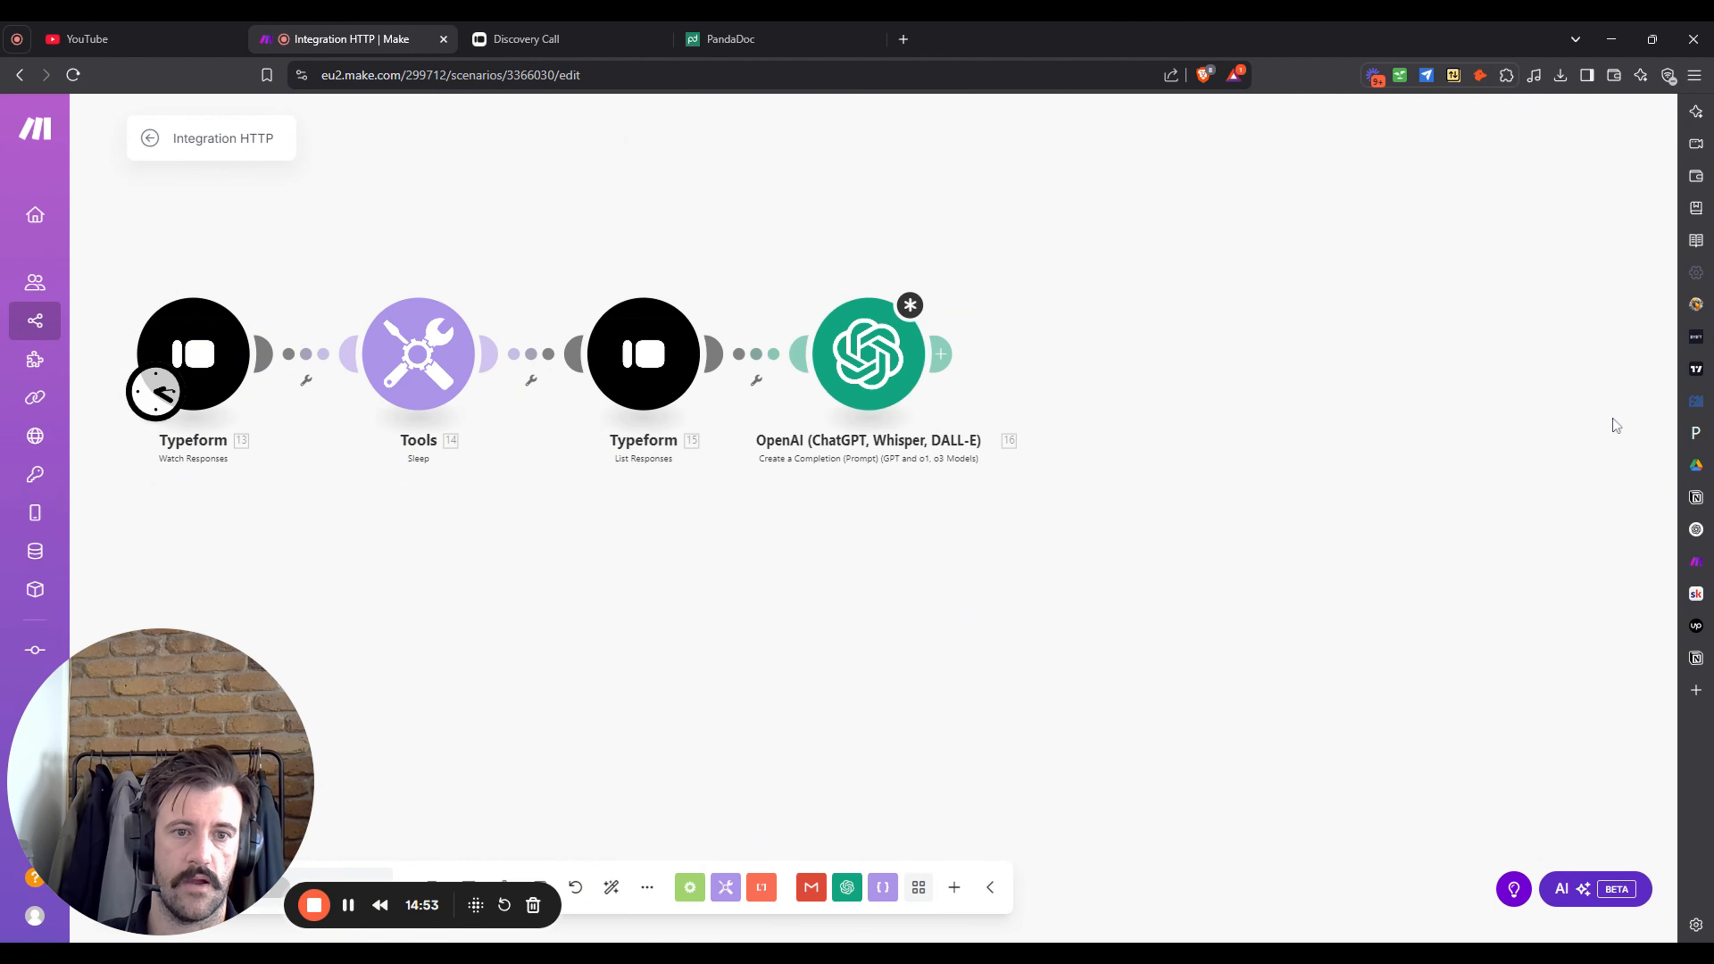
left_click(912, 314)
left_click(1398, 911)
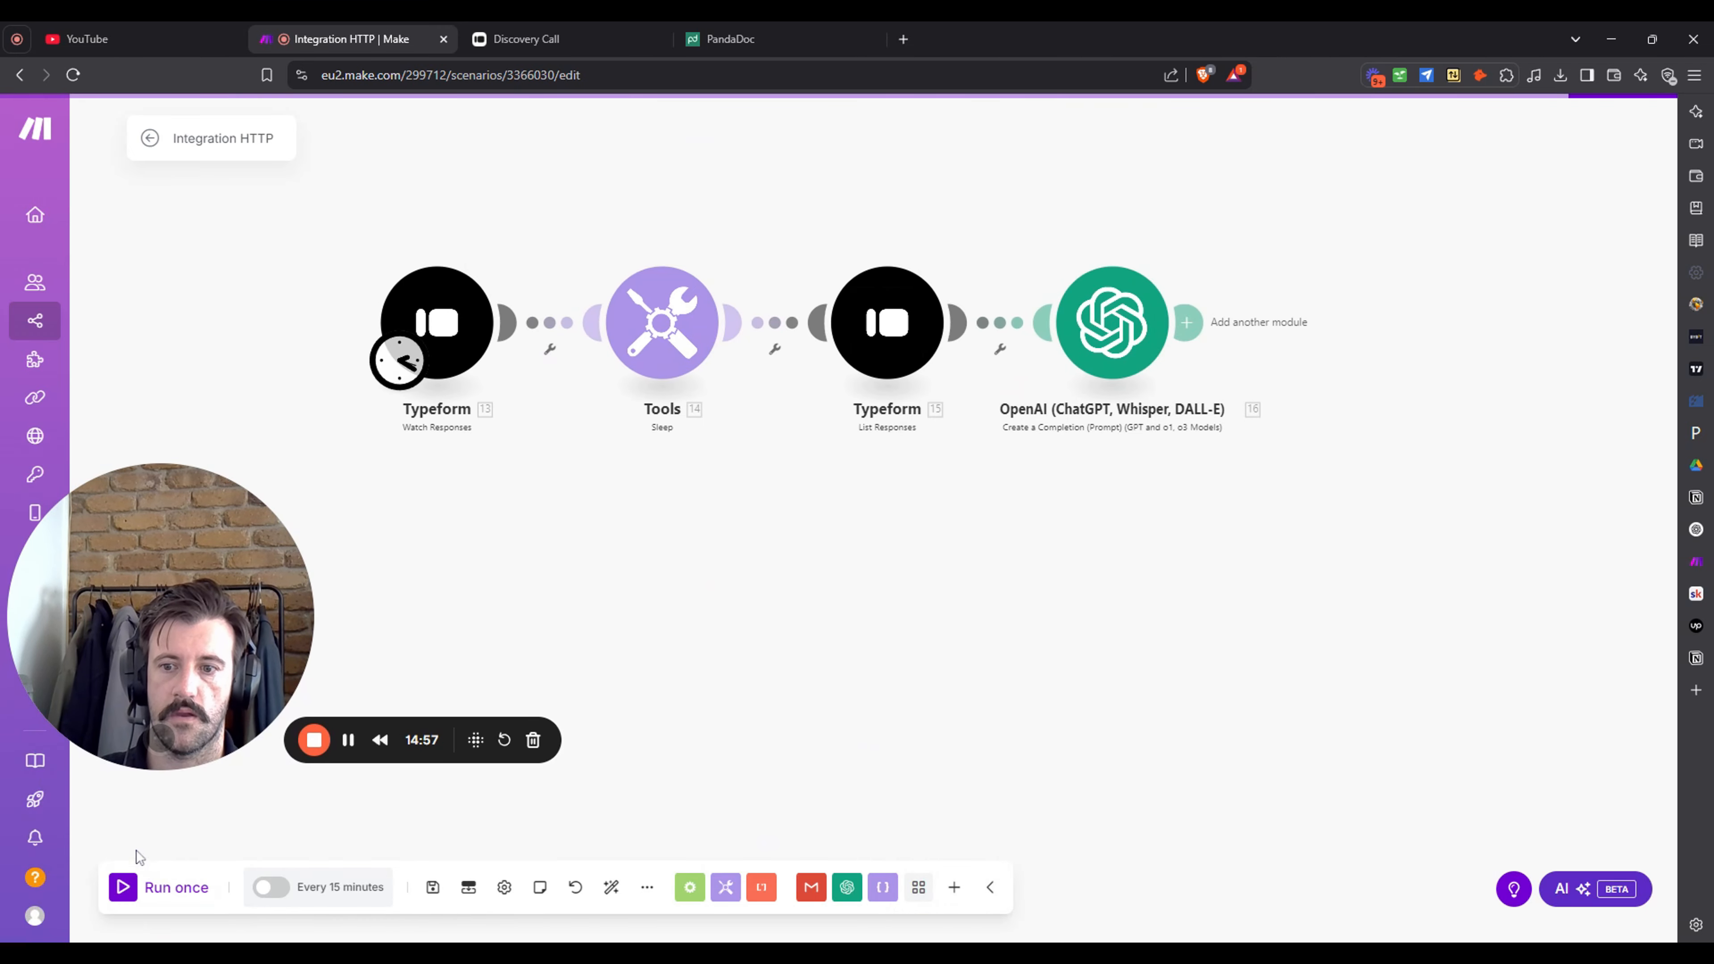
left_click(162, 888)
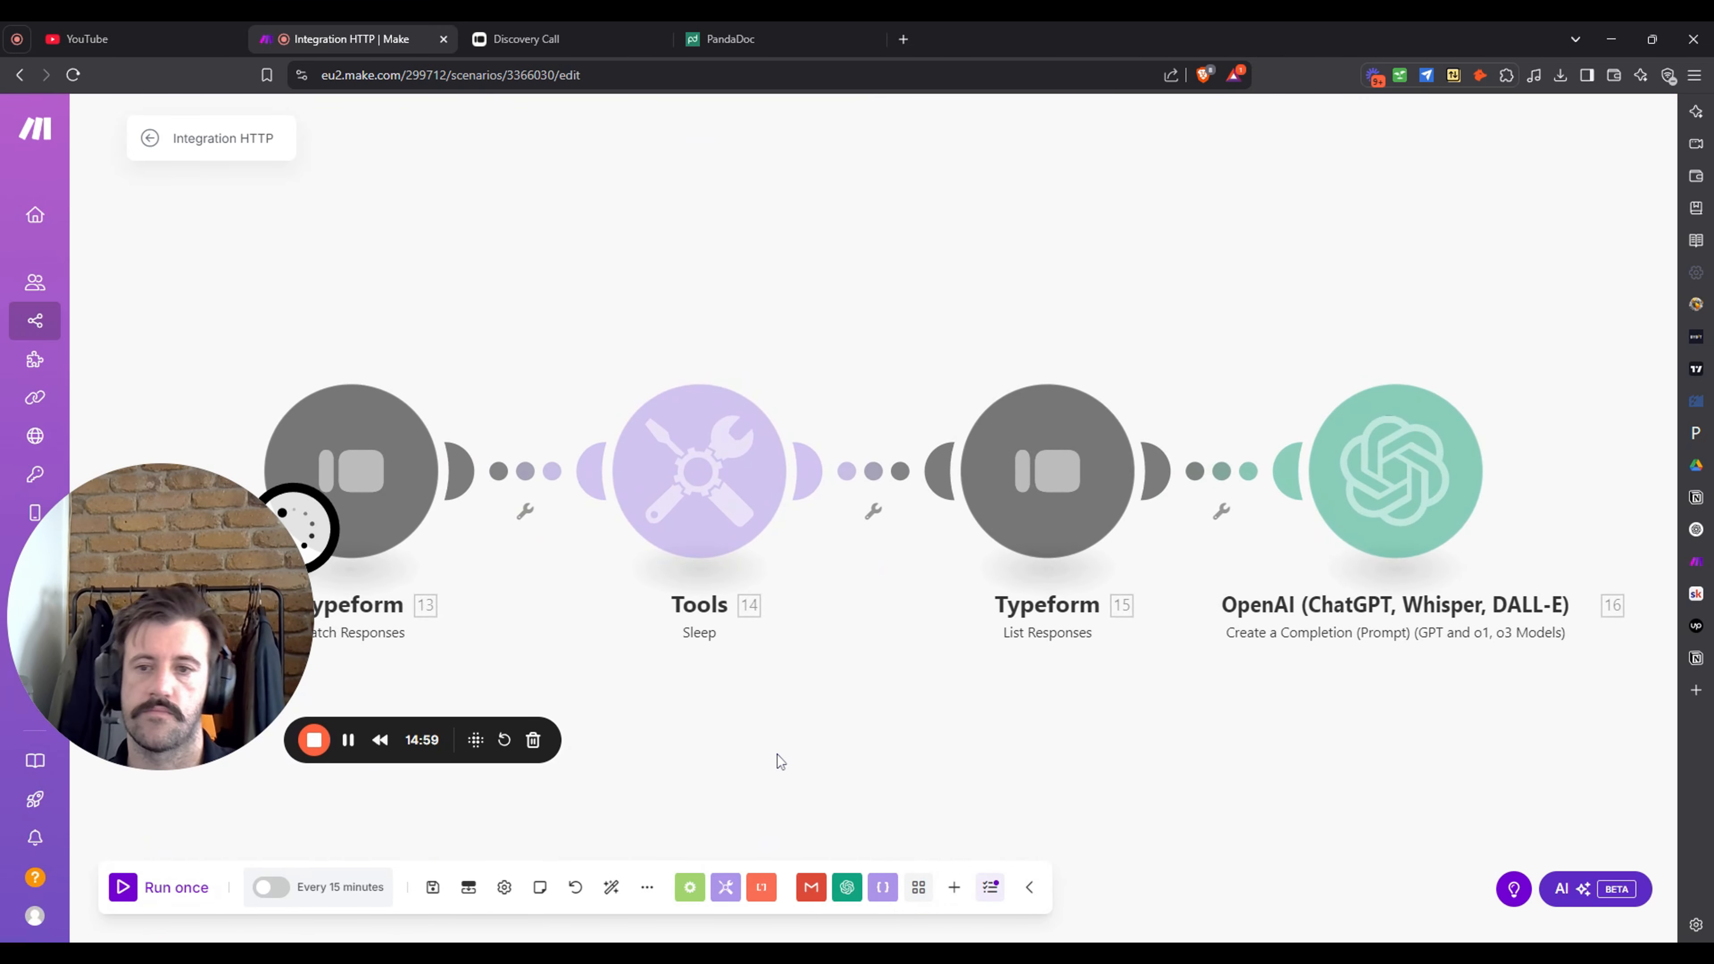
left_click_drag(778, 724, 865, 643)
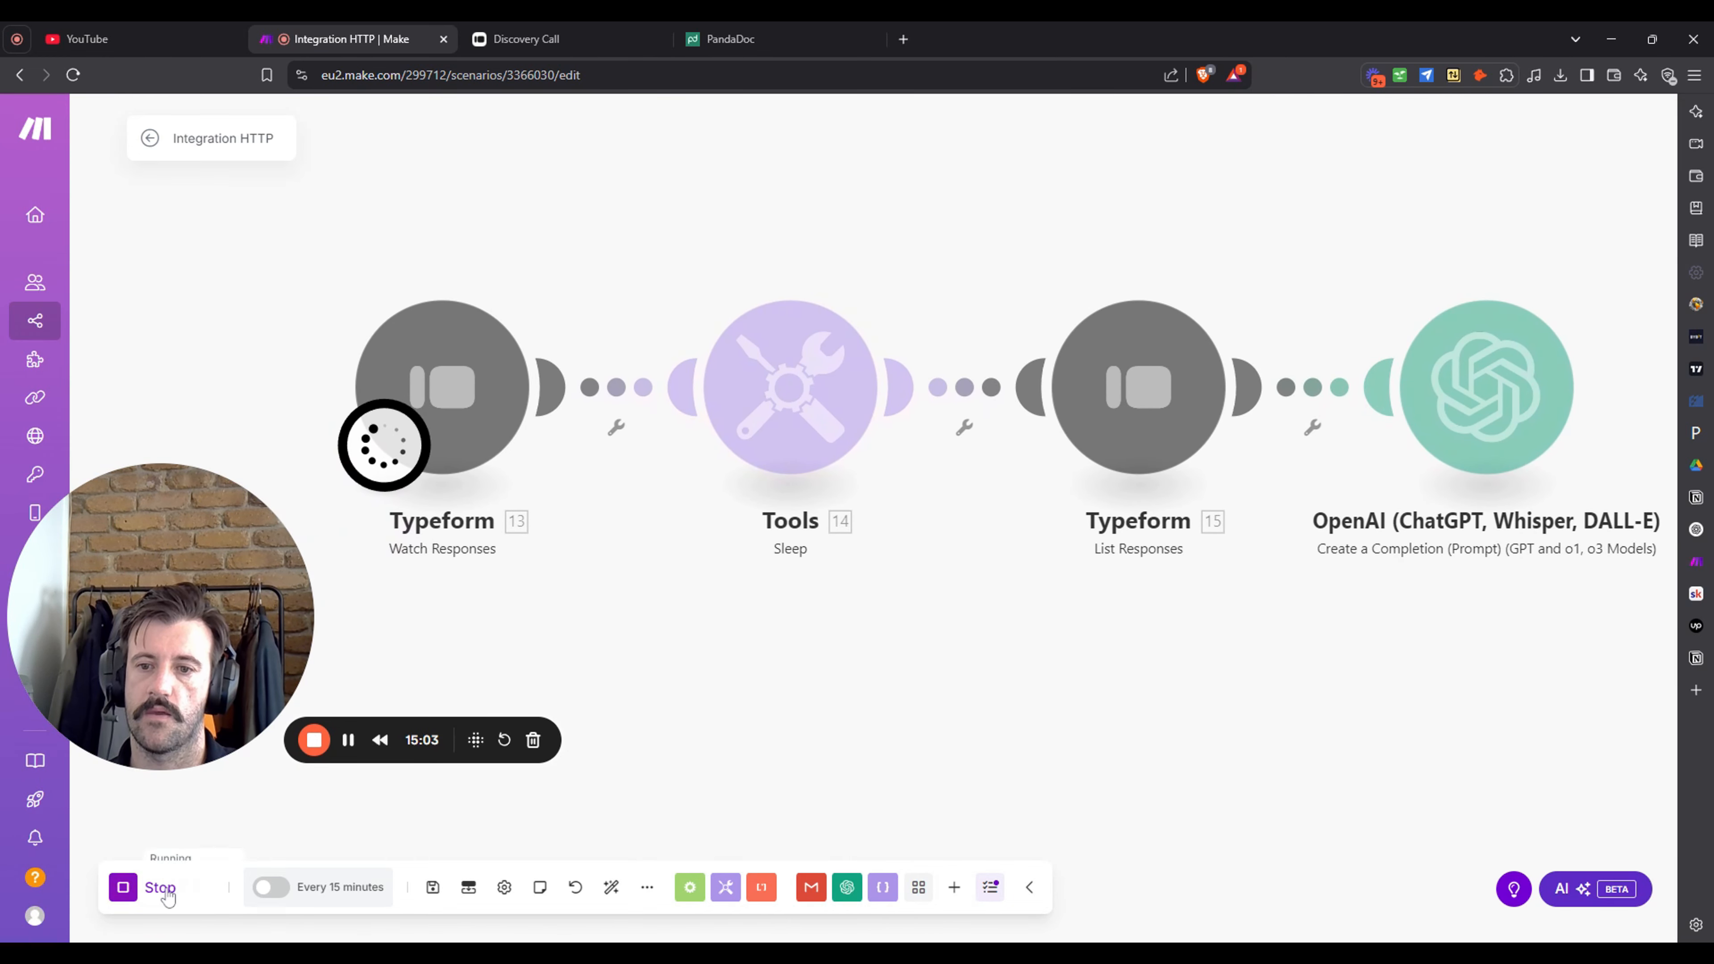
left_click(156, 888)
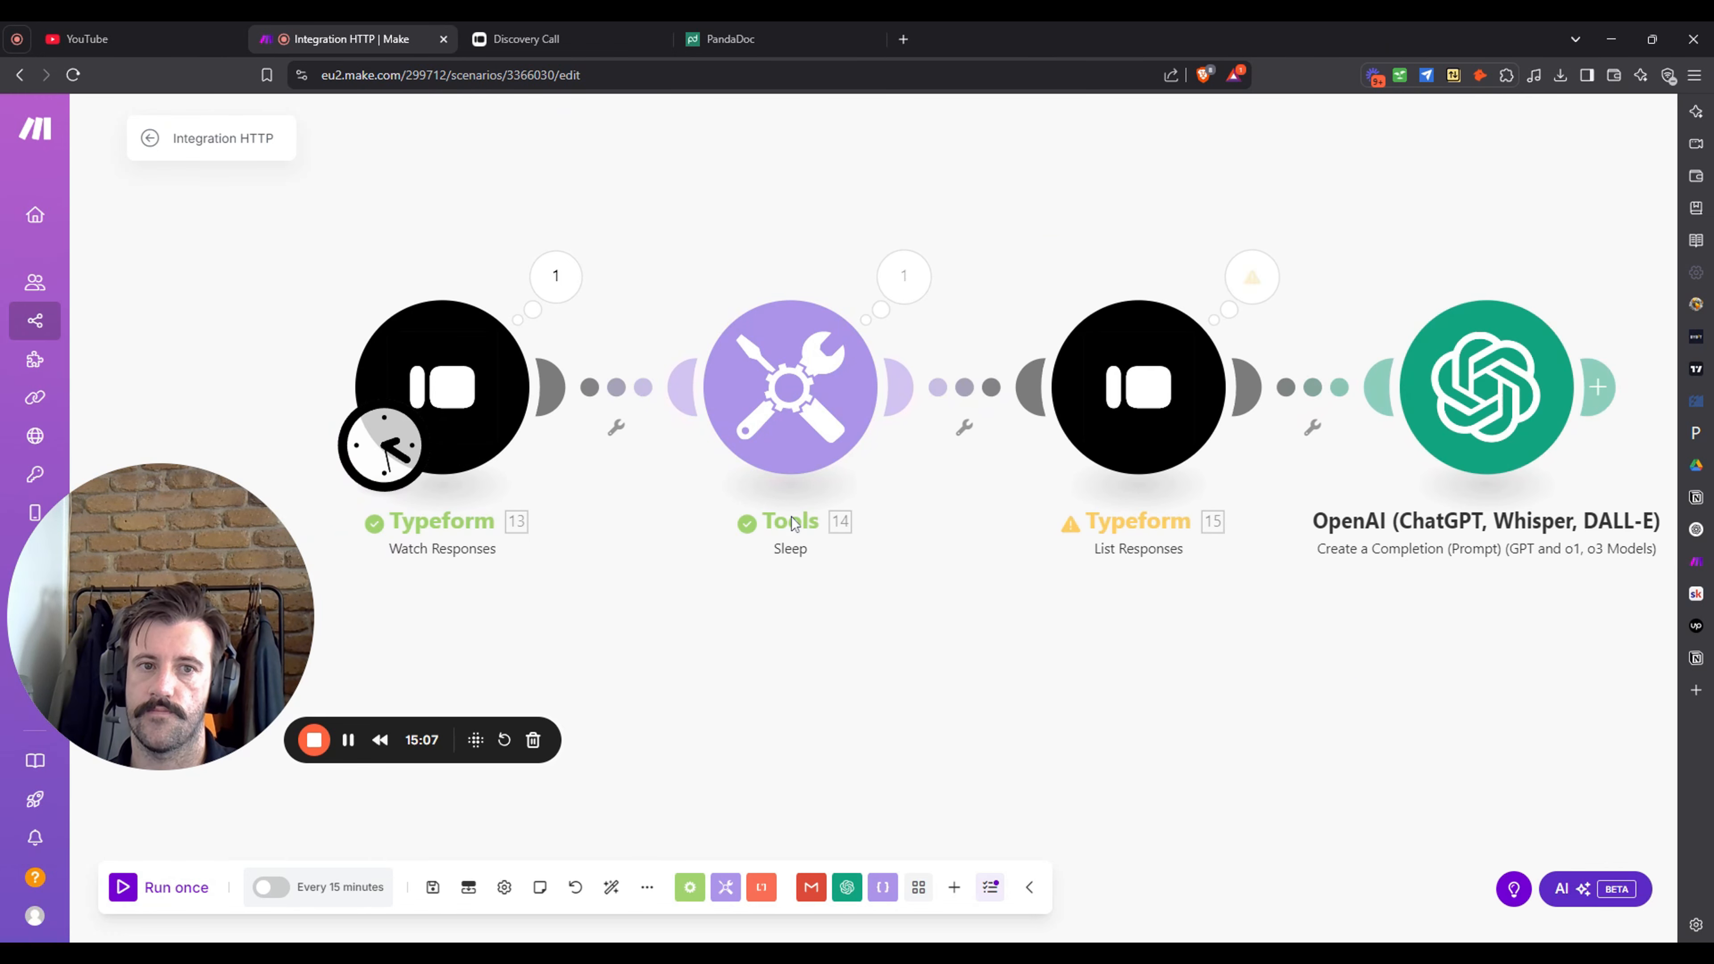
left_click(1195, 326)
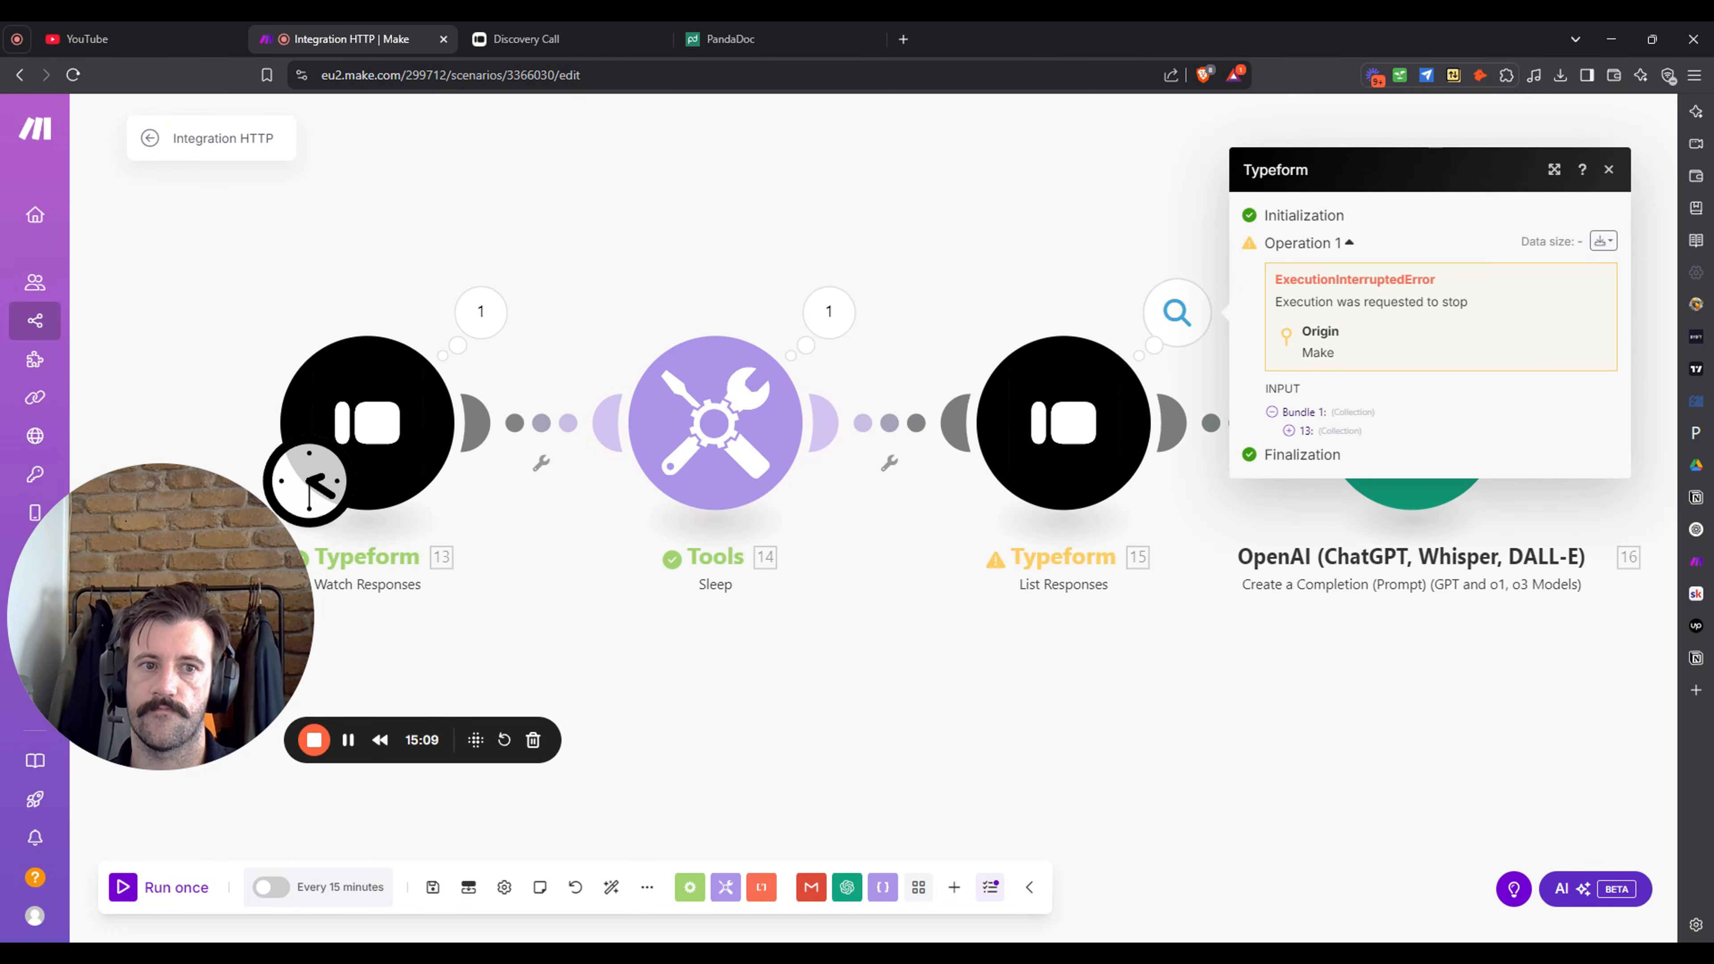
left_click(1048, 203)
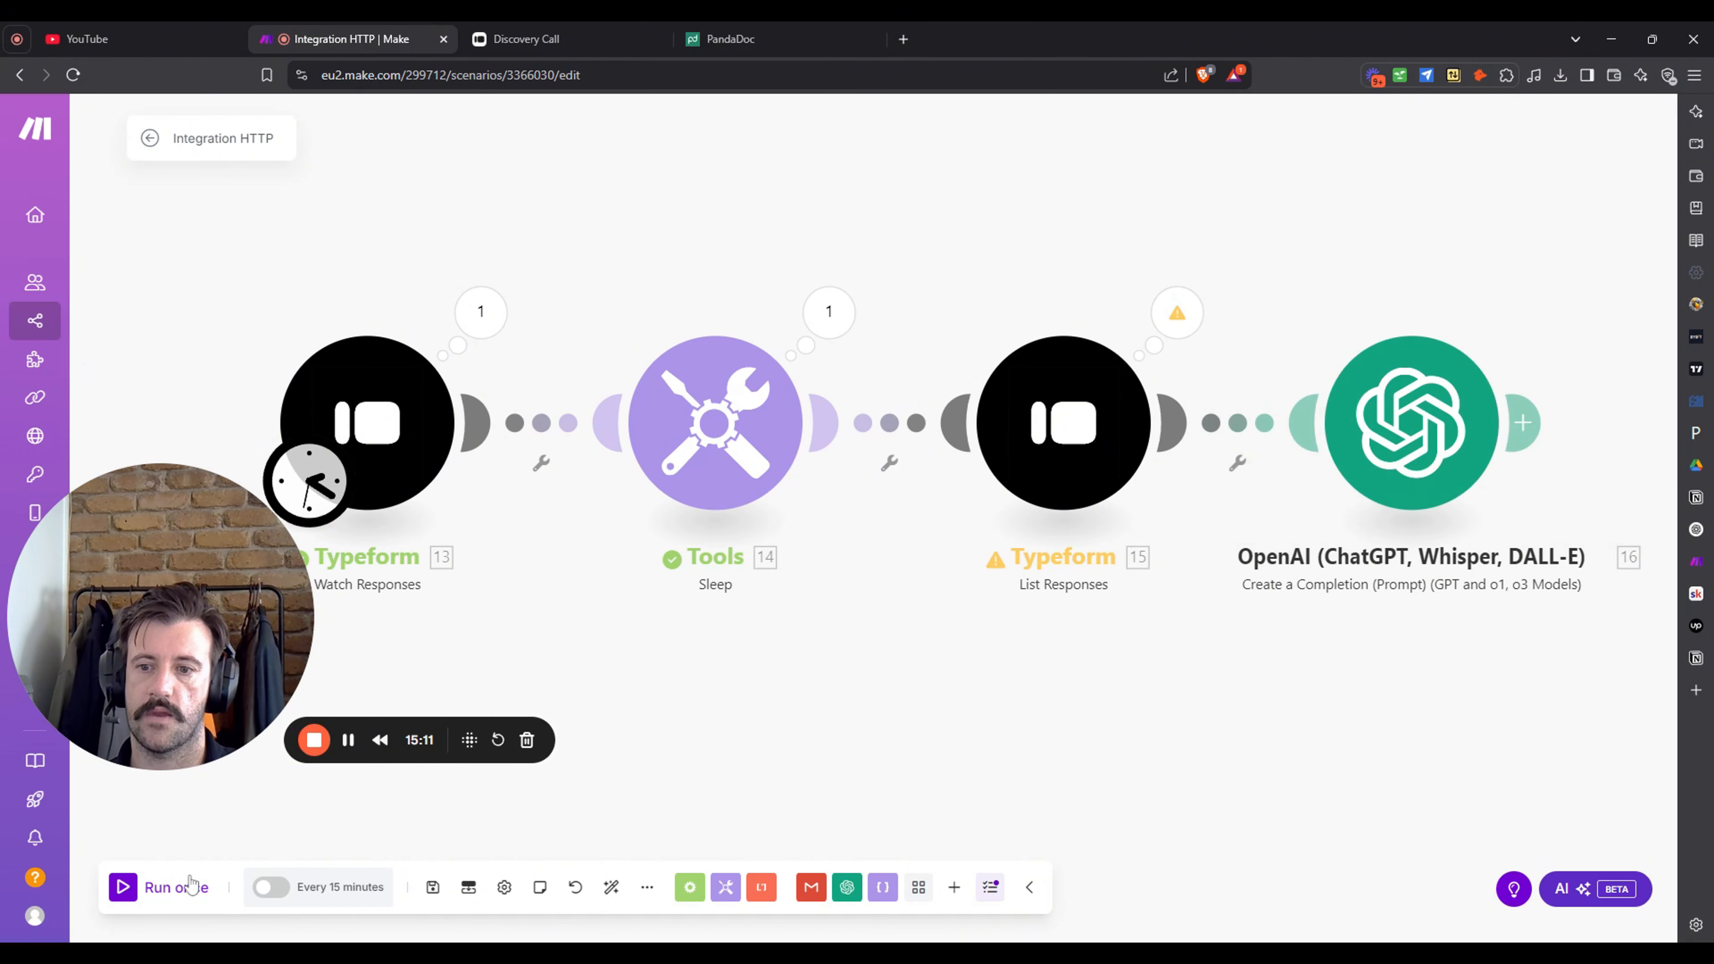
- Unlink List Responses from Sleep, make it the starting module, and run it alone
left_click(890, 462)
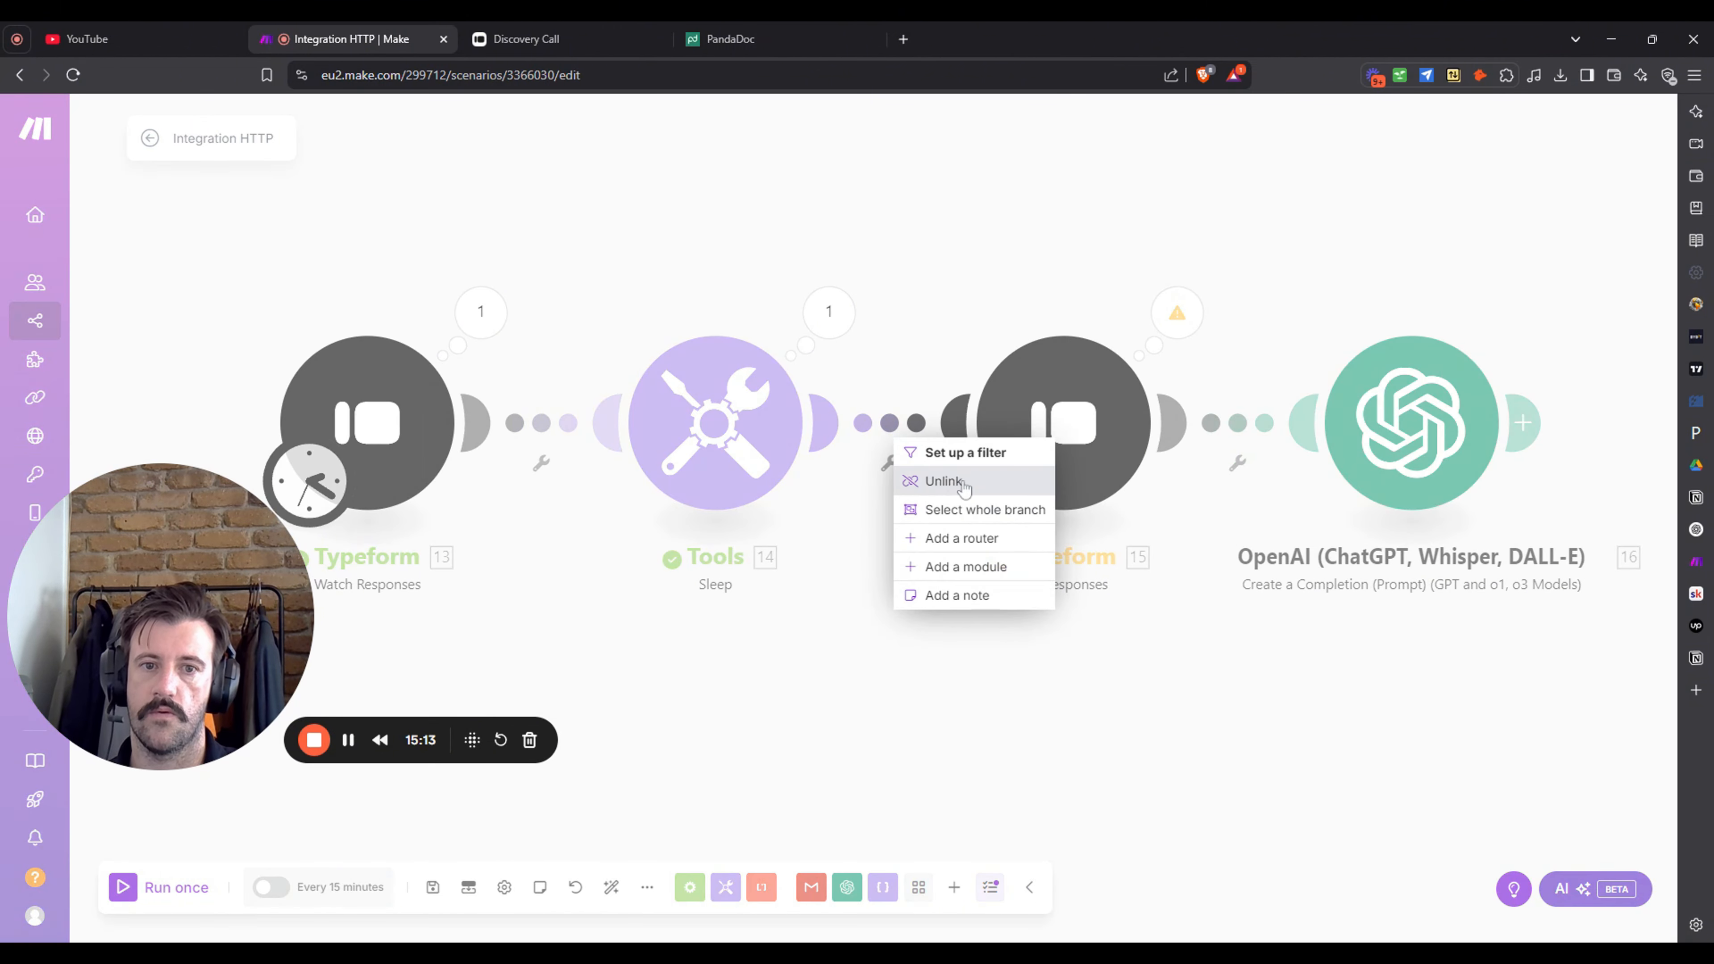
left_click(908, 481)
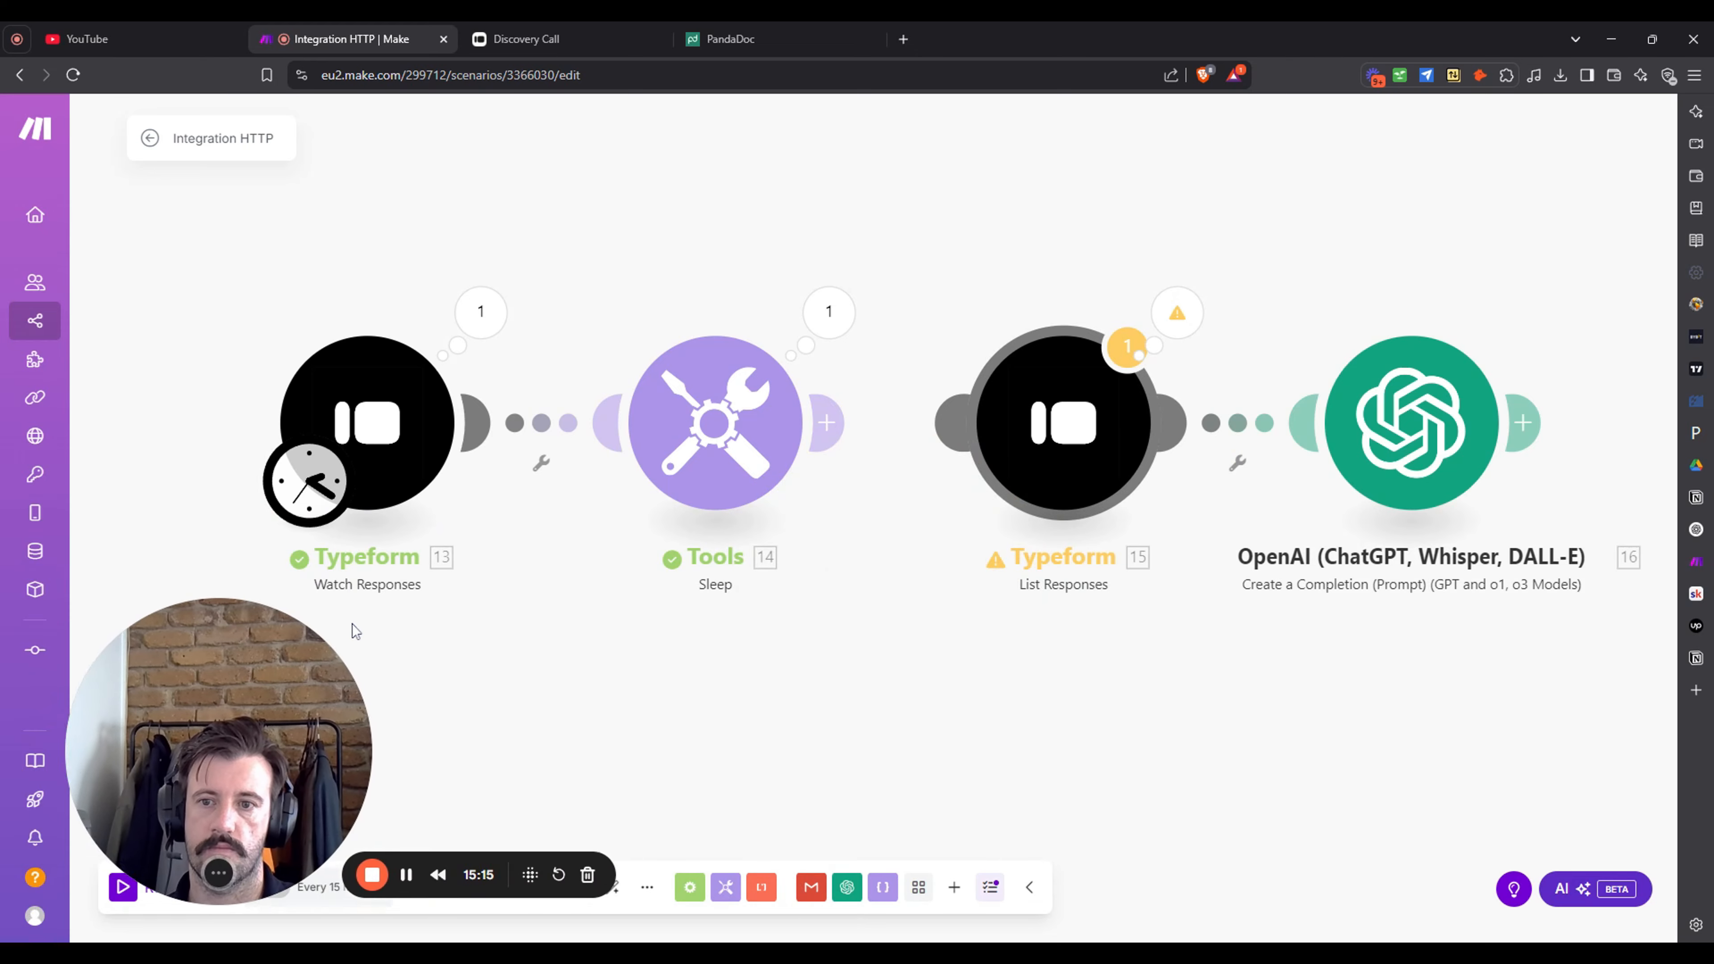
left_click_drag(304, 503, 1009, 496)
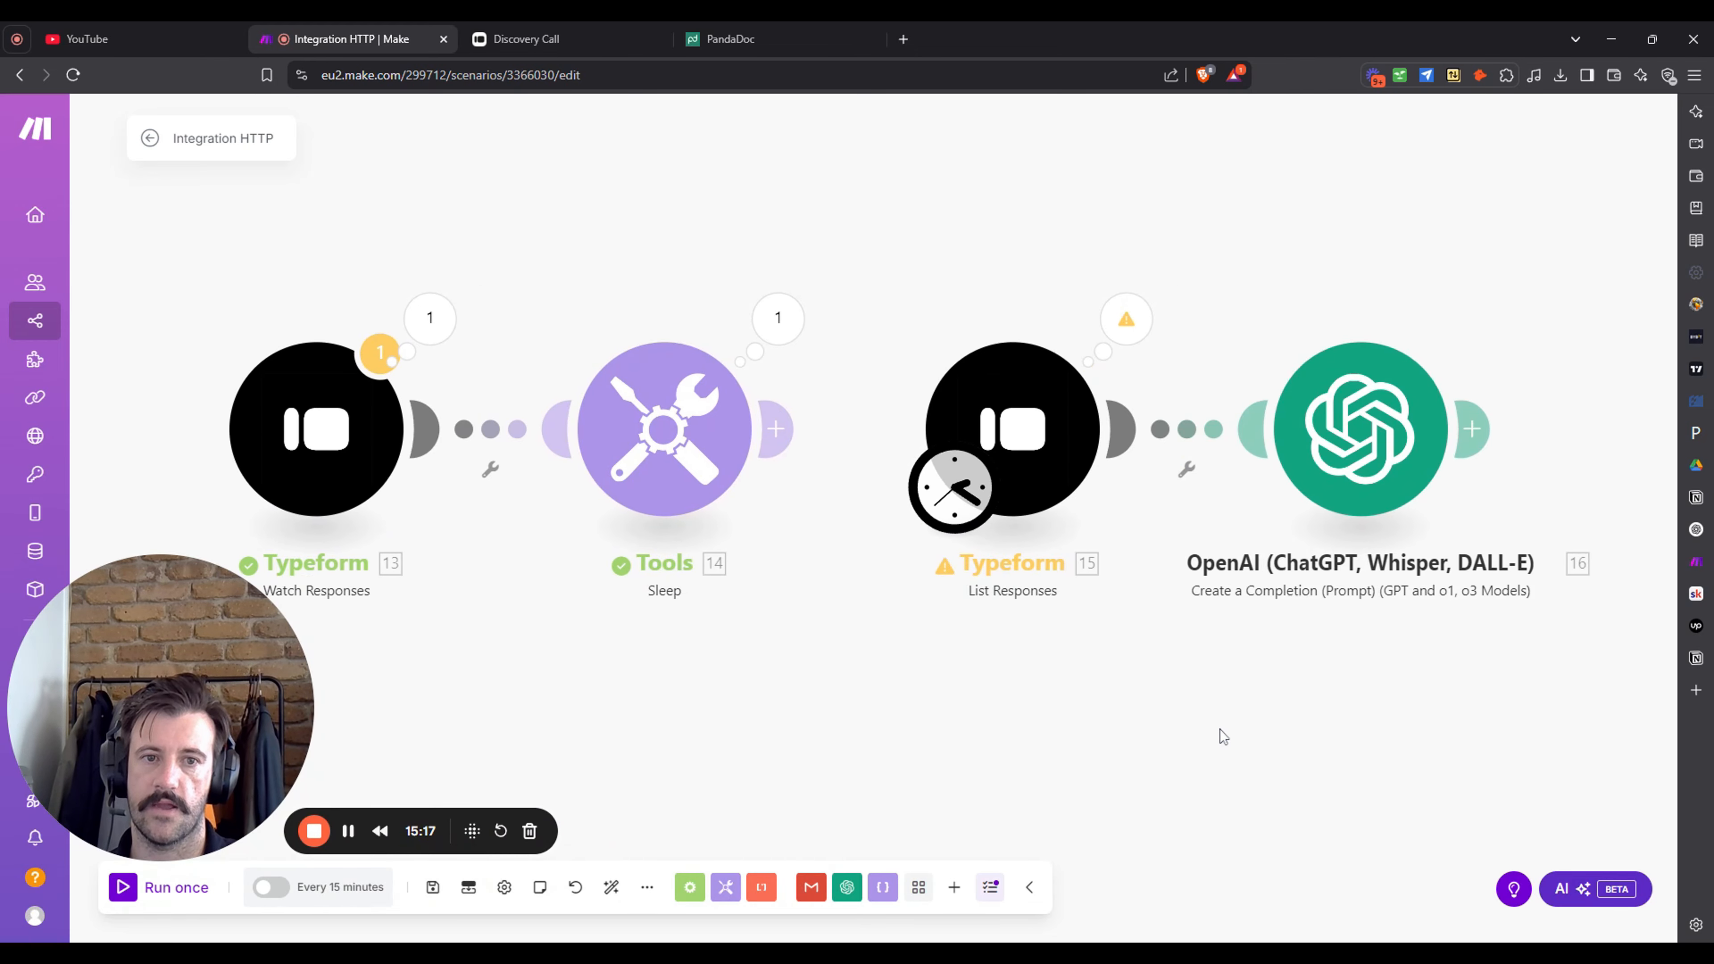
right_click(900, 445)
left_click(972, 482)
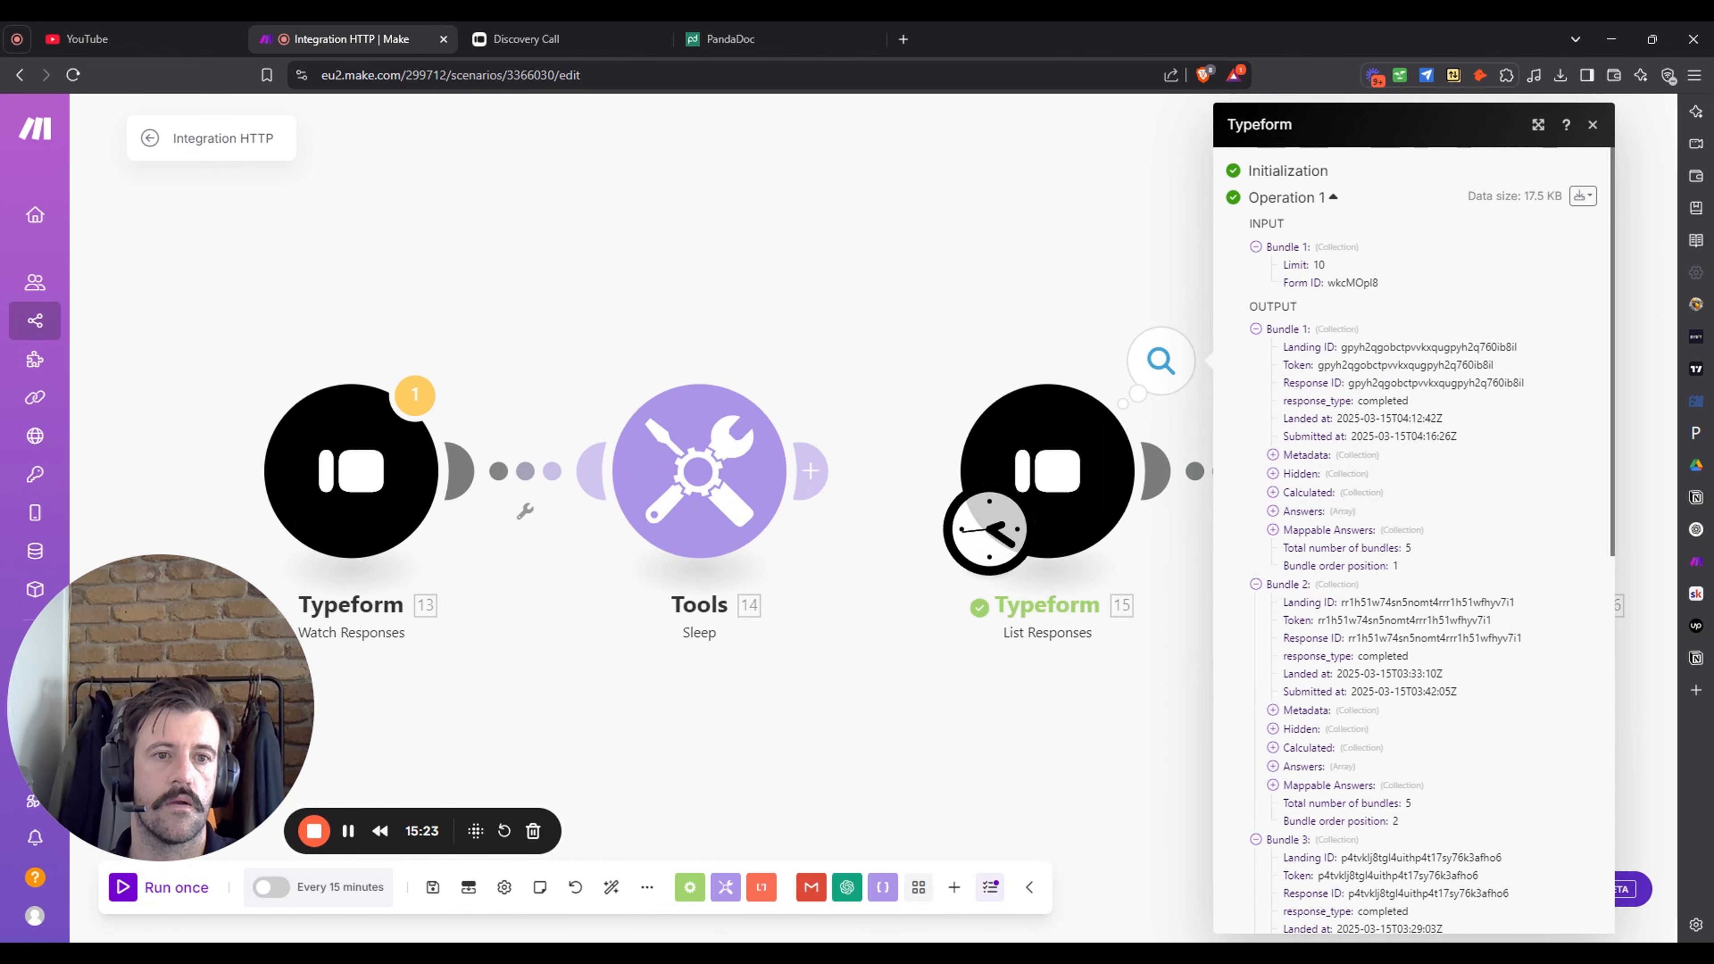
scroll(1435, 430, "down", 10)
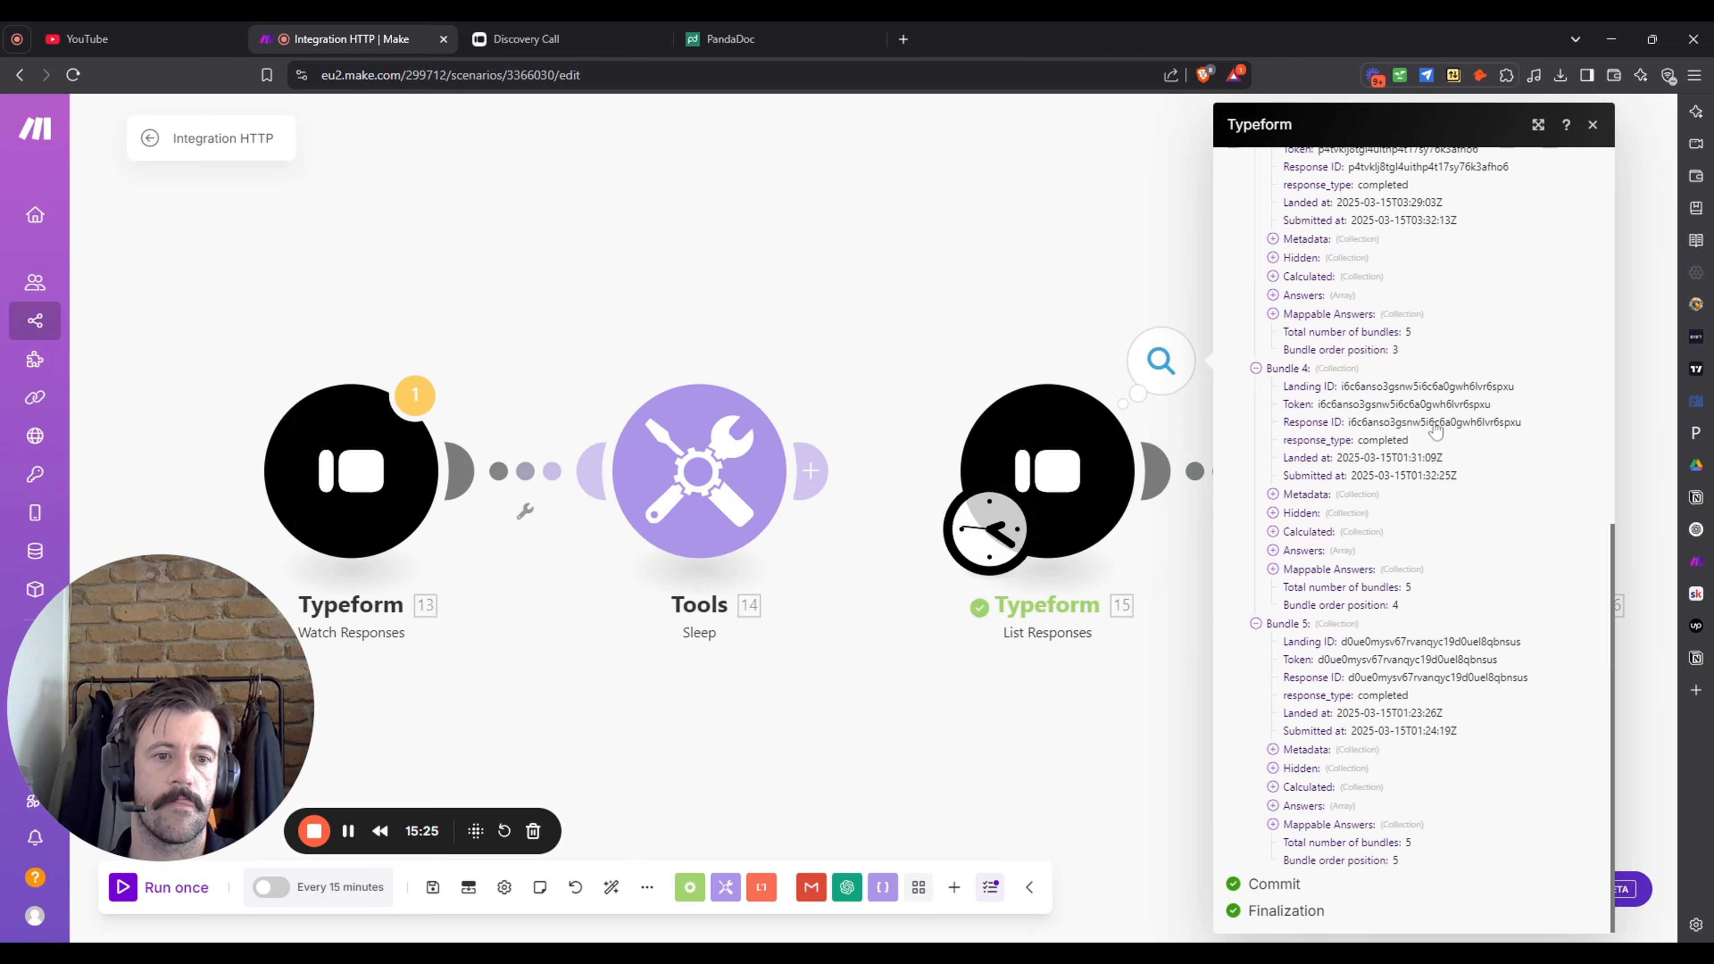
left_click(1128, 746)
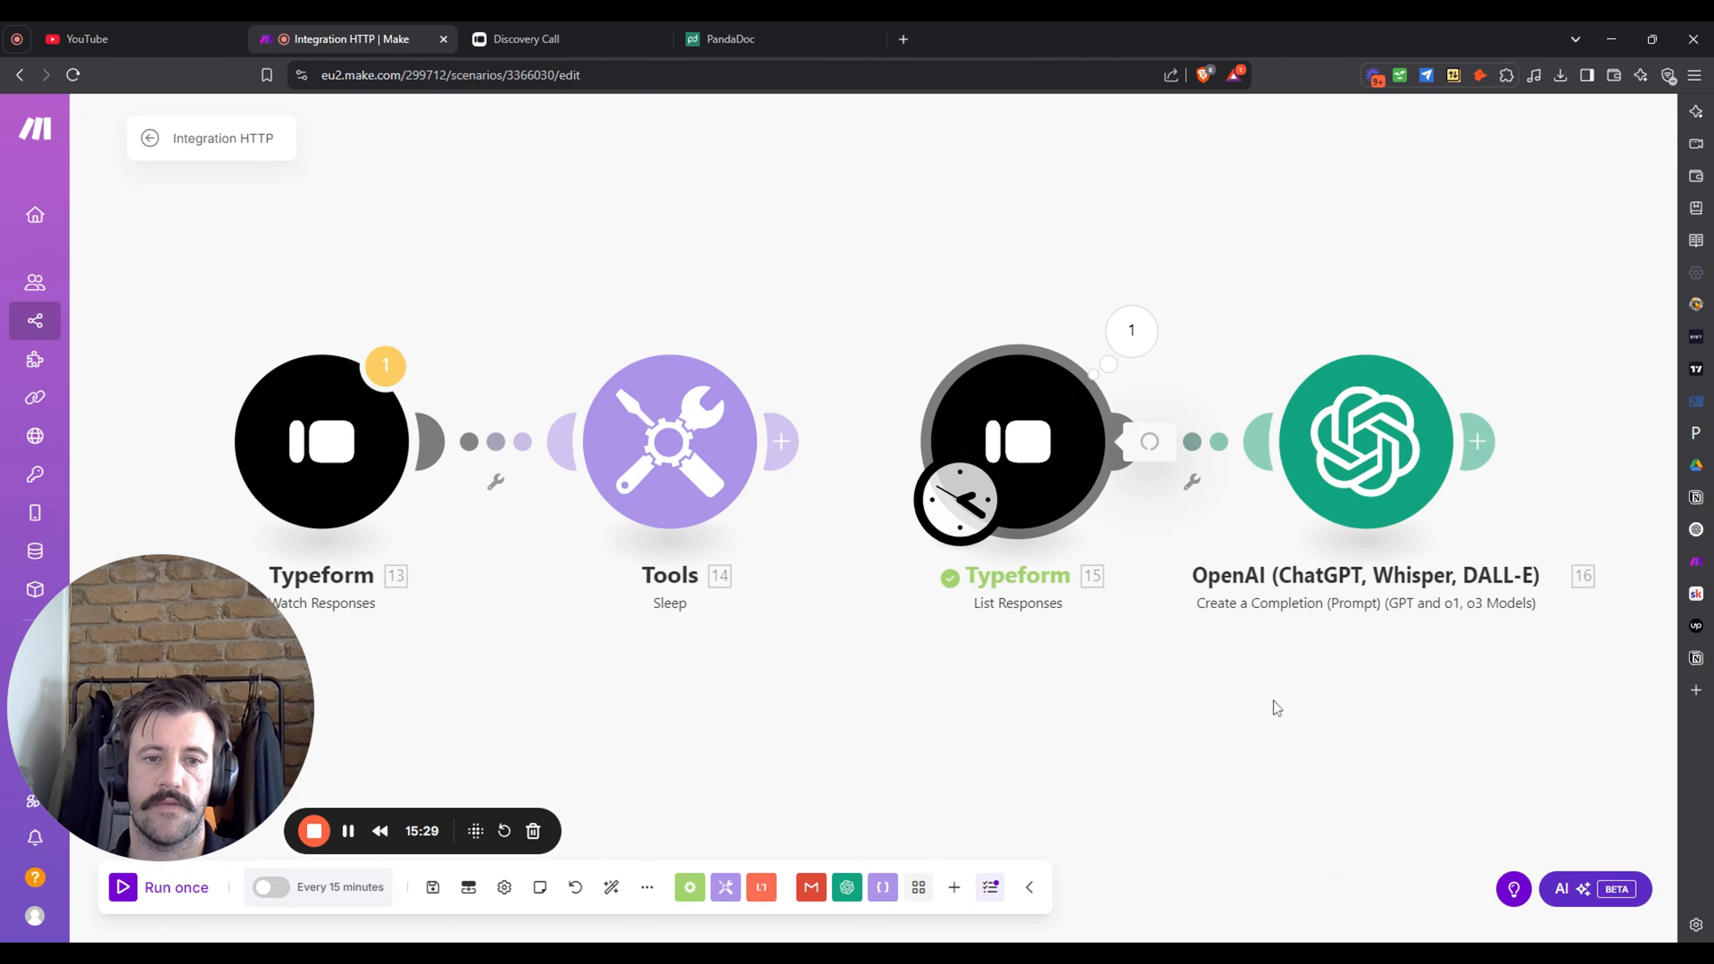
scroll(1272, 503, "down", 1)
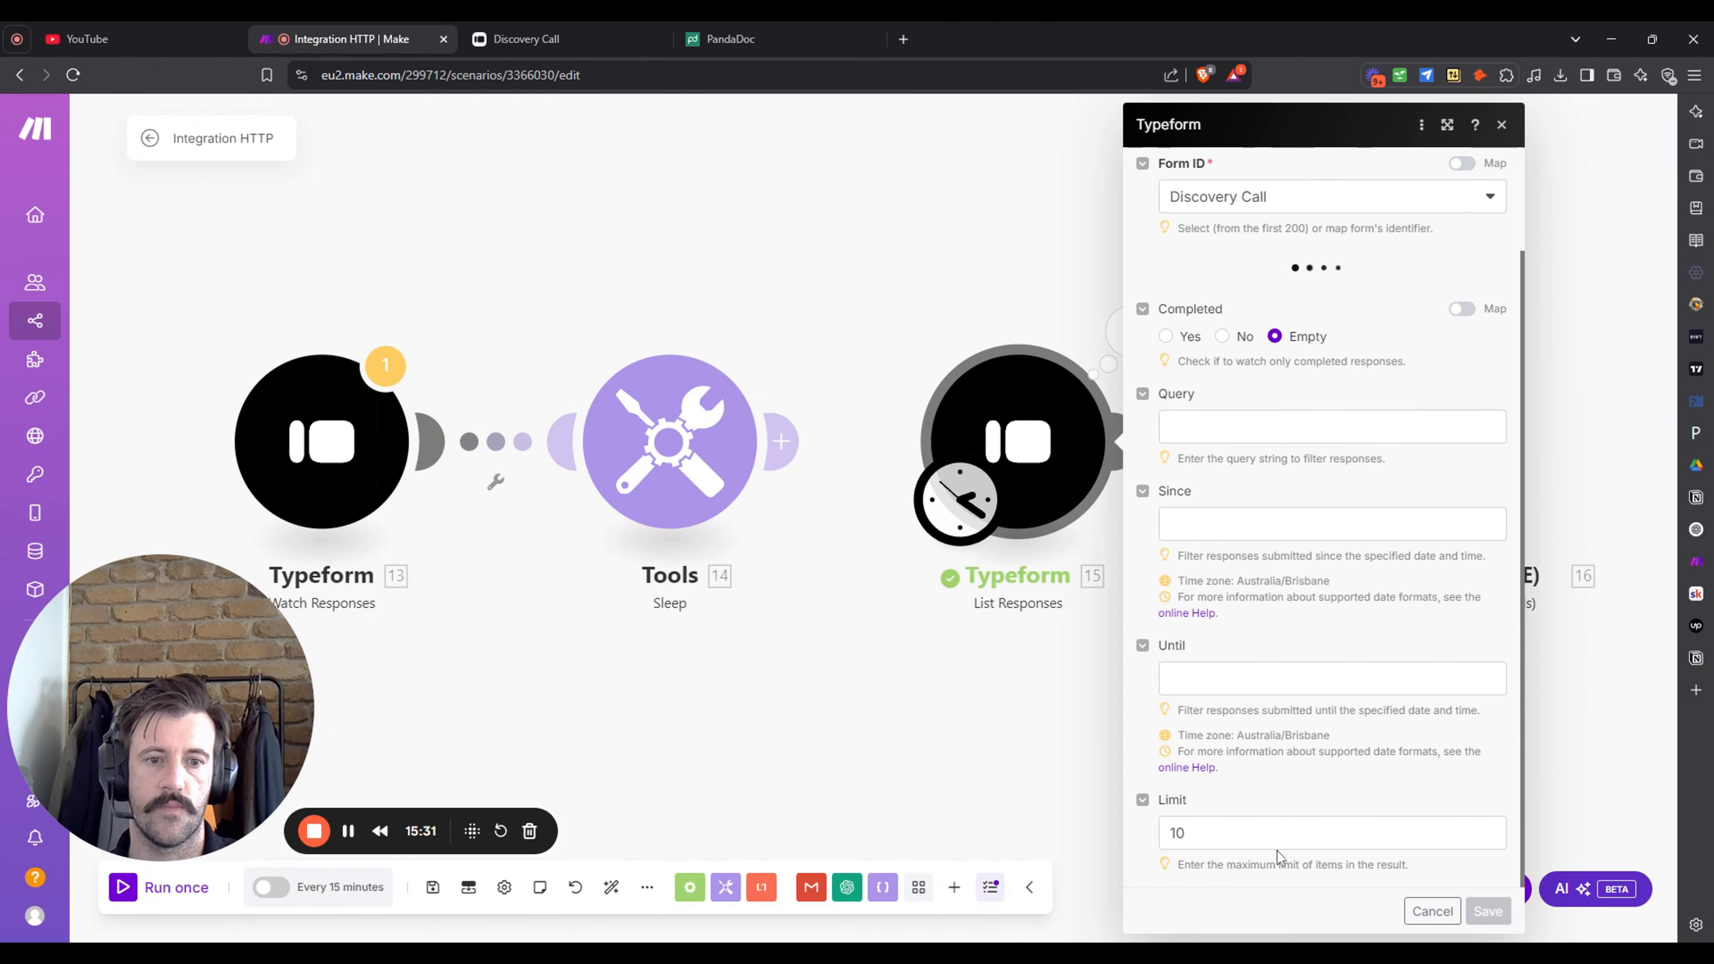
- Lower the List Responses limit from 10 to 1 and save the module
left_click(1268, 836)
key("BackSpace")
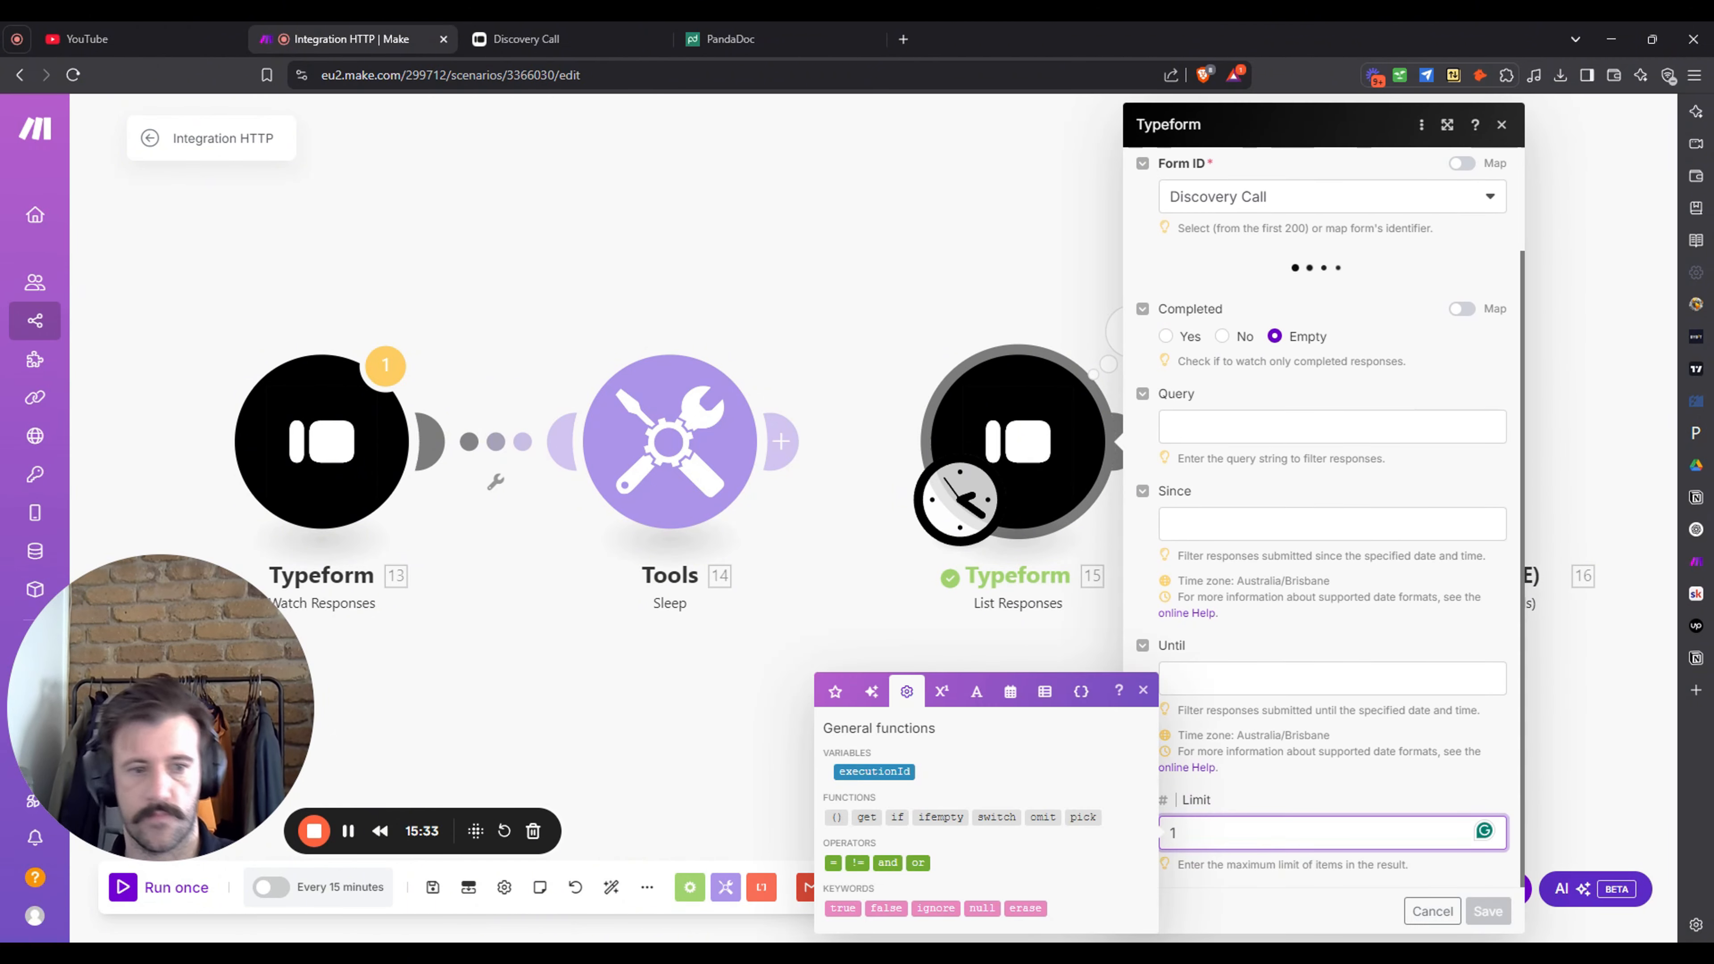
left_click(1380, 622)
left_click(1488, 912)
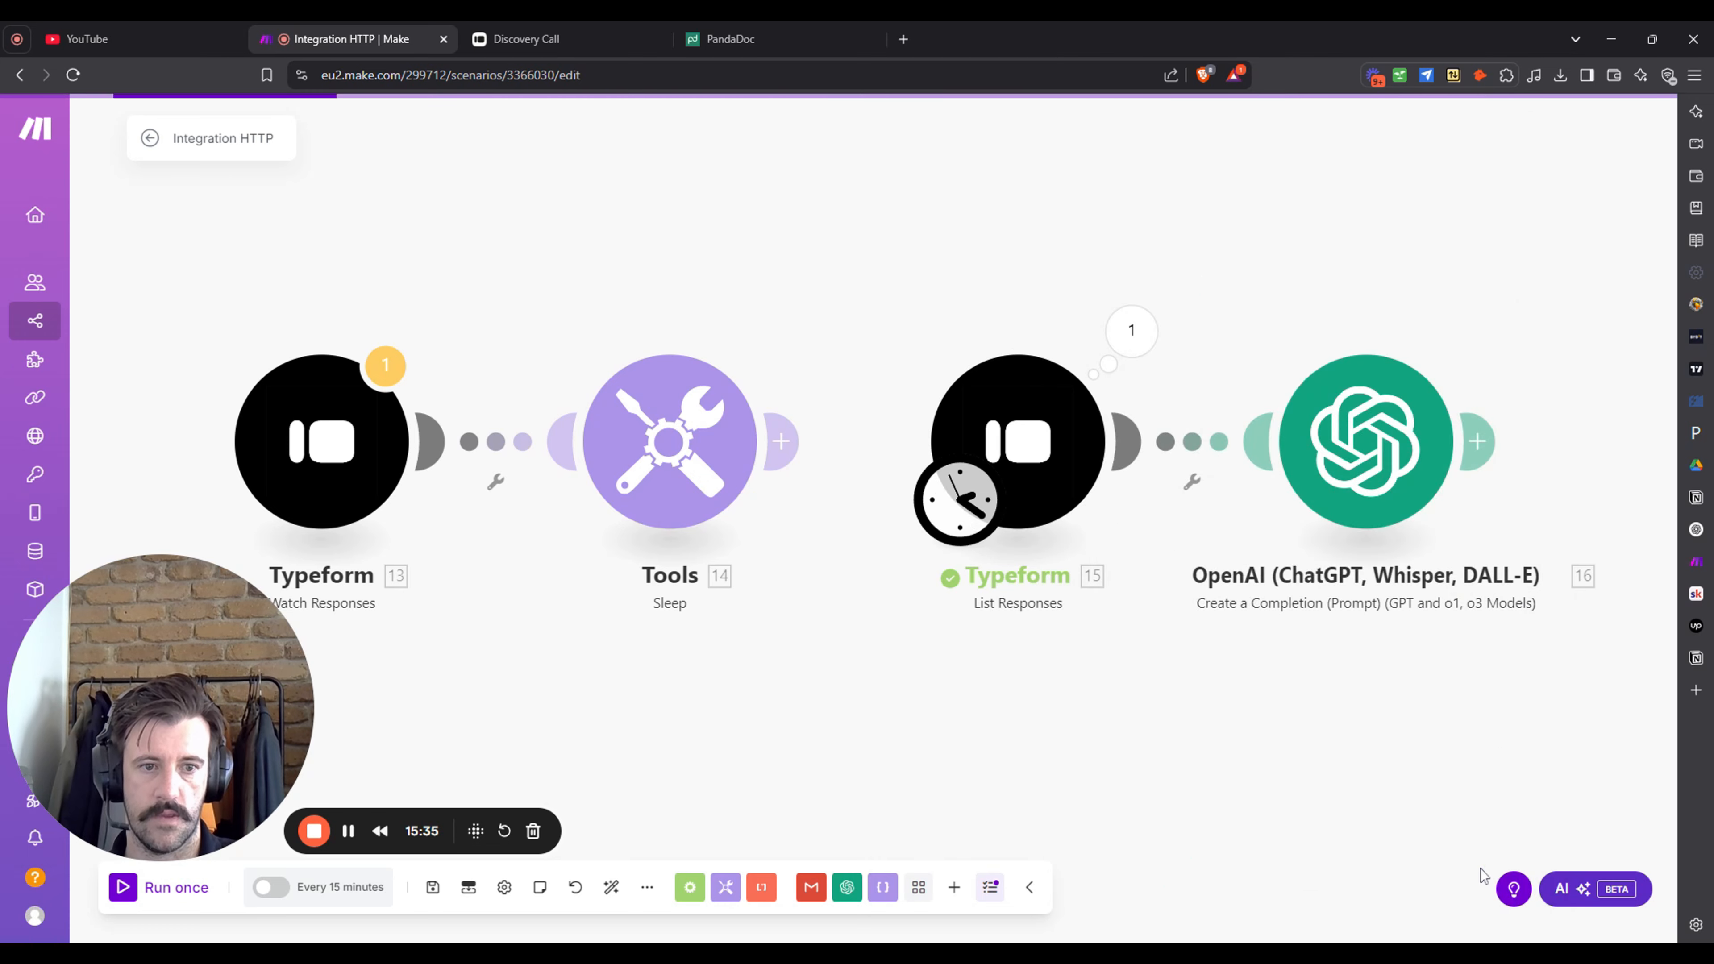
- Run only List Responses and expand its Answers and Mappable Answers output
right_click(948, 486)
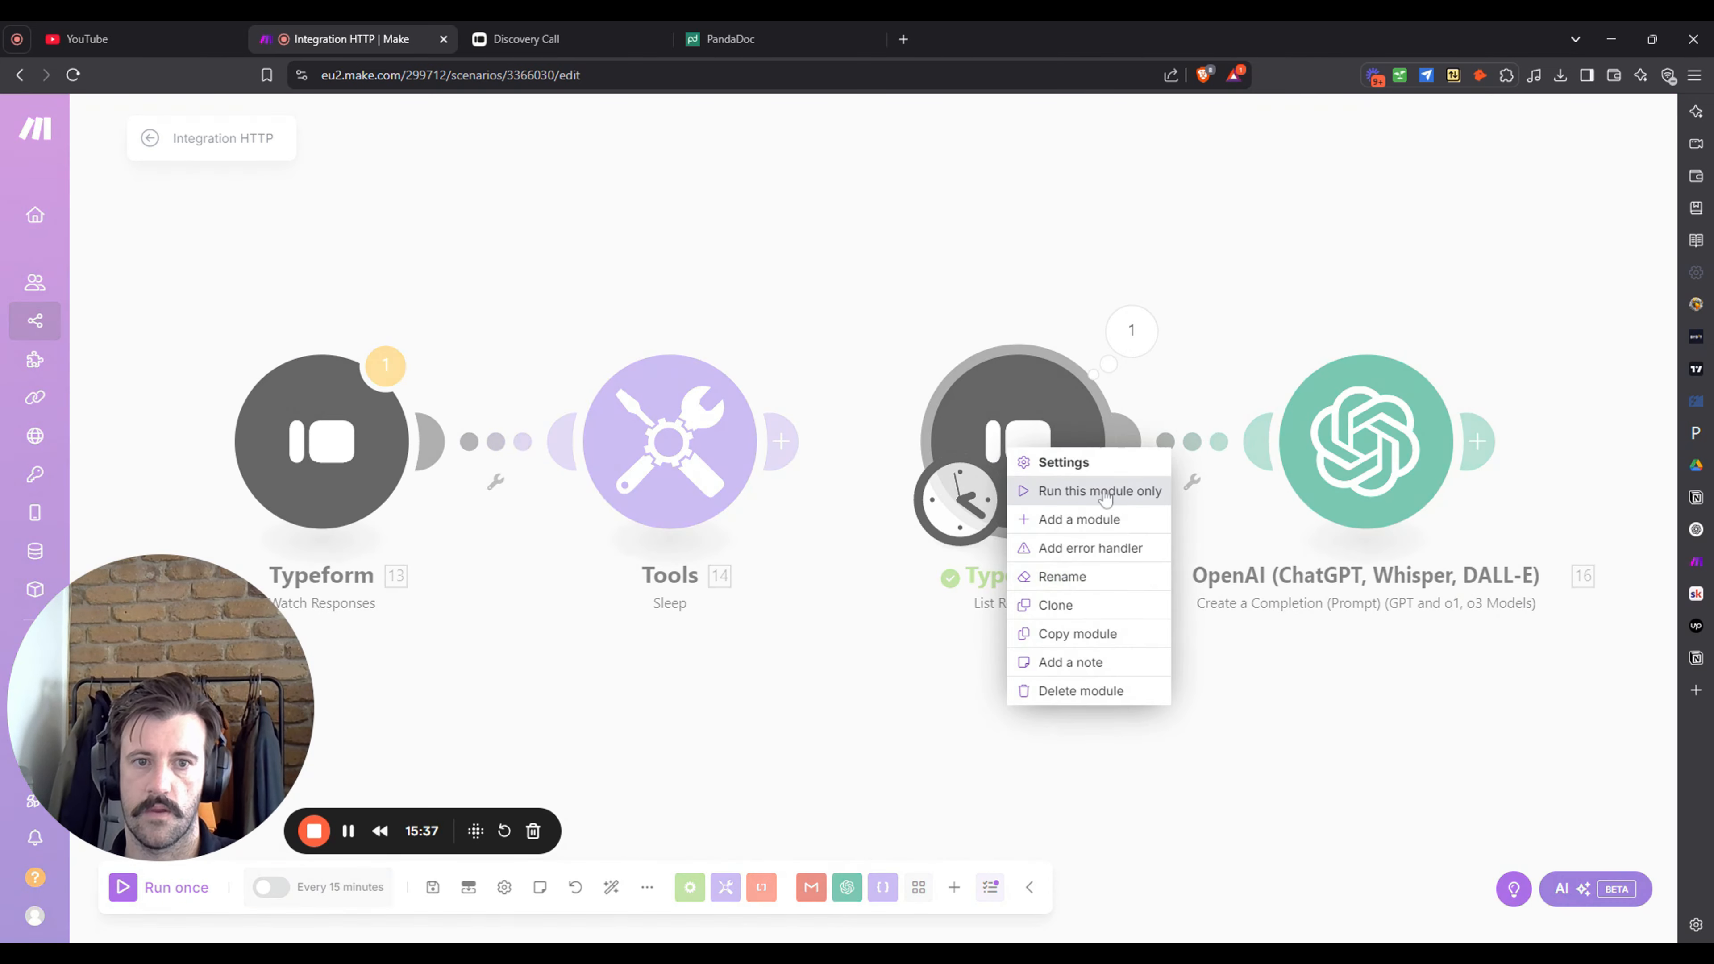
left_click(1100, 491)
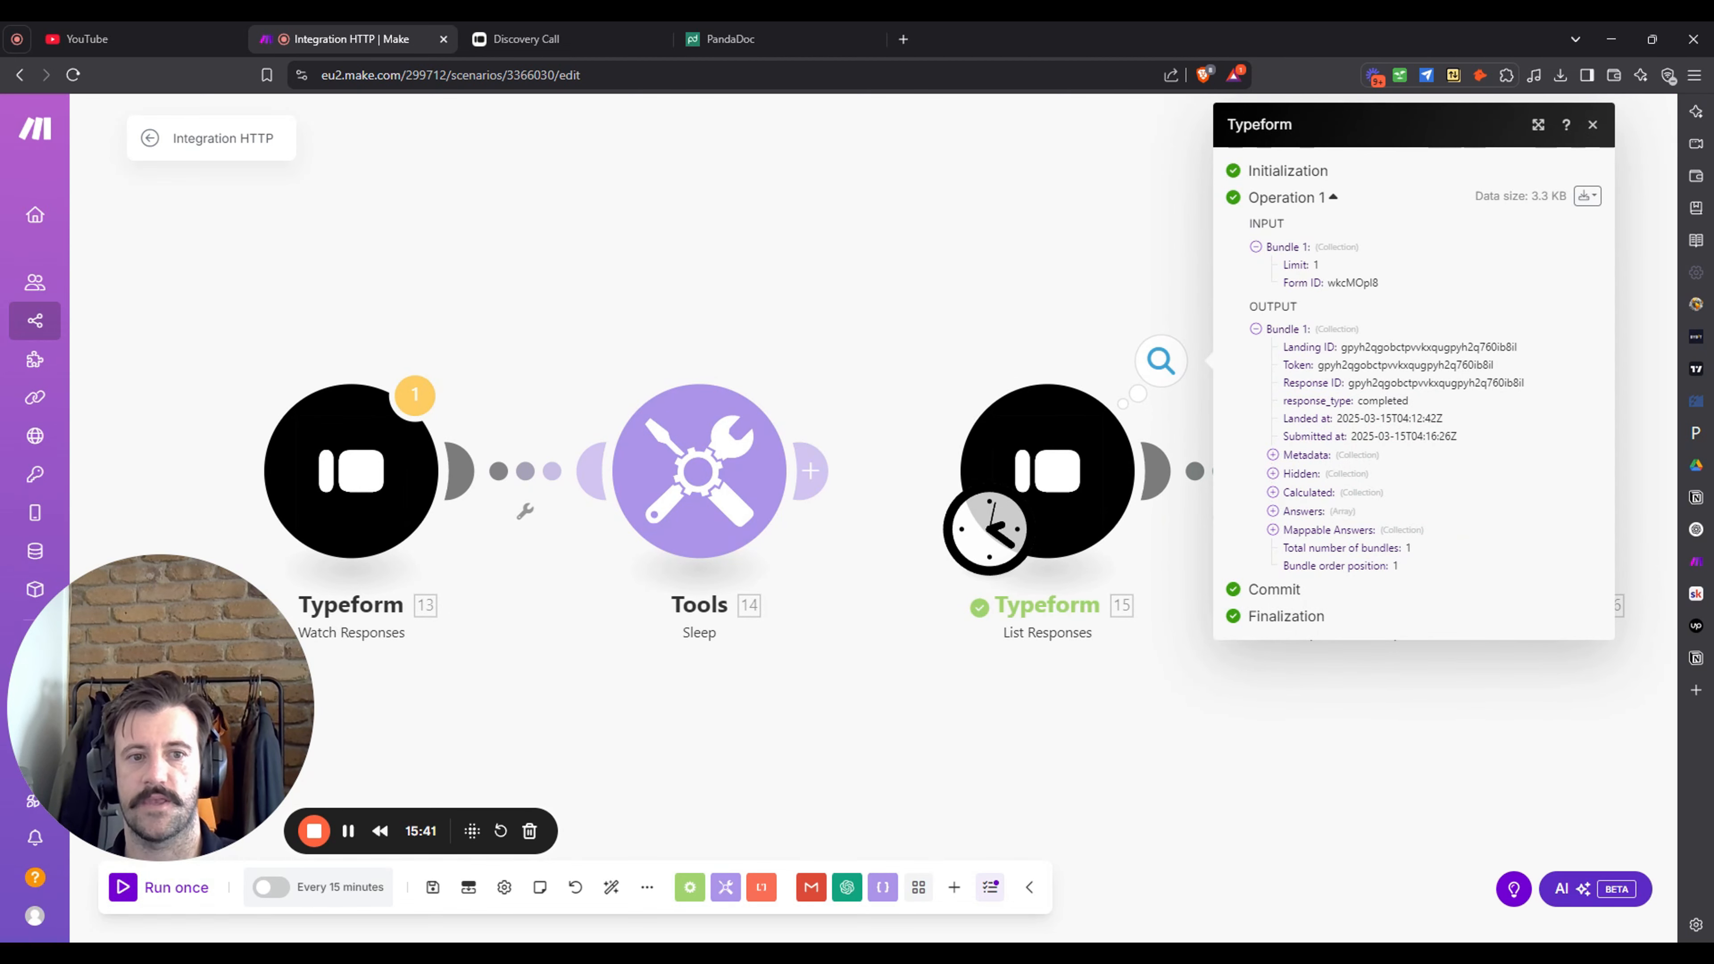
left_click(1273, 512)
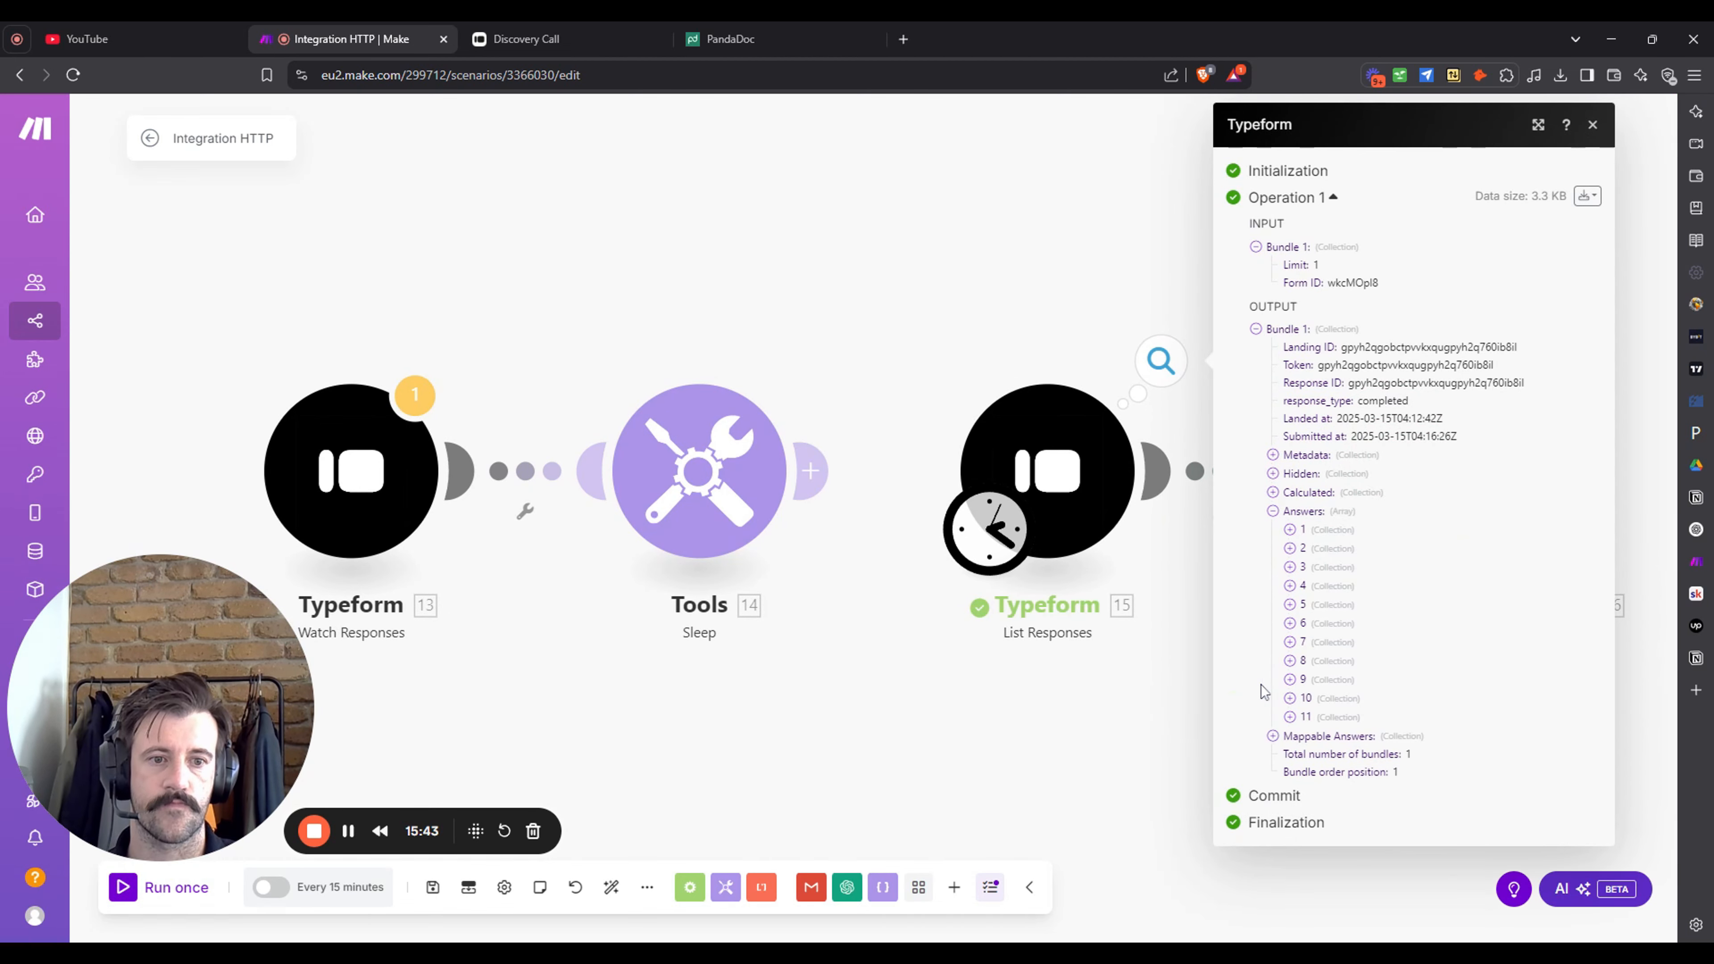
left_click(1275, 736)
scroll(1471, 654, "down", 4)
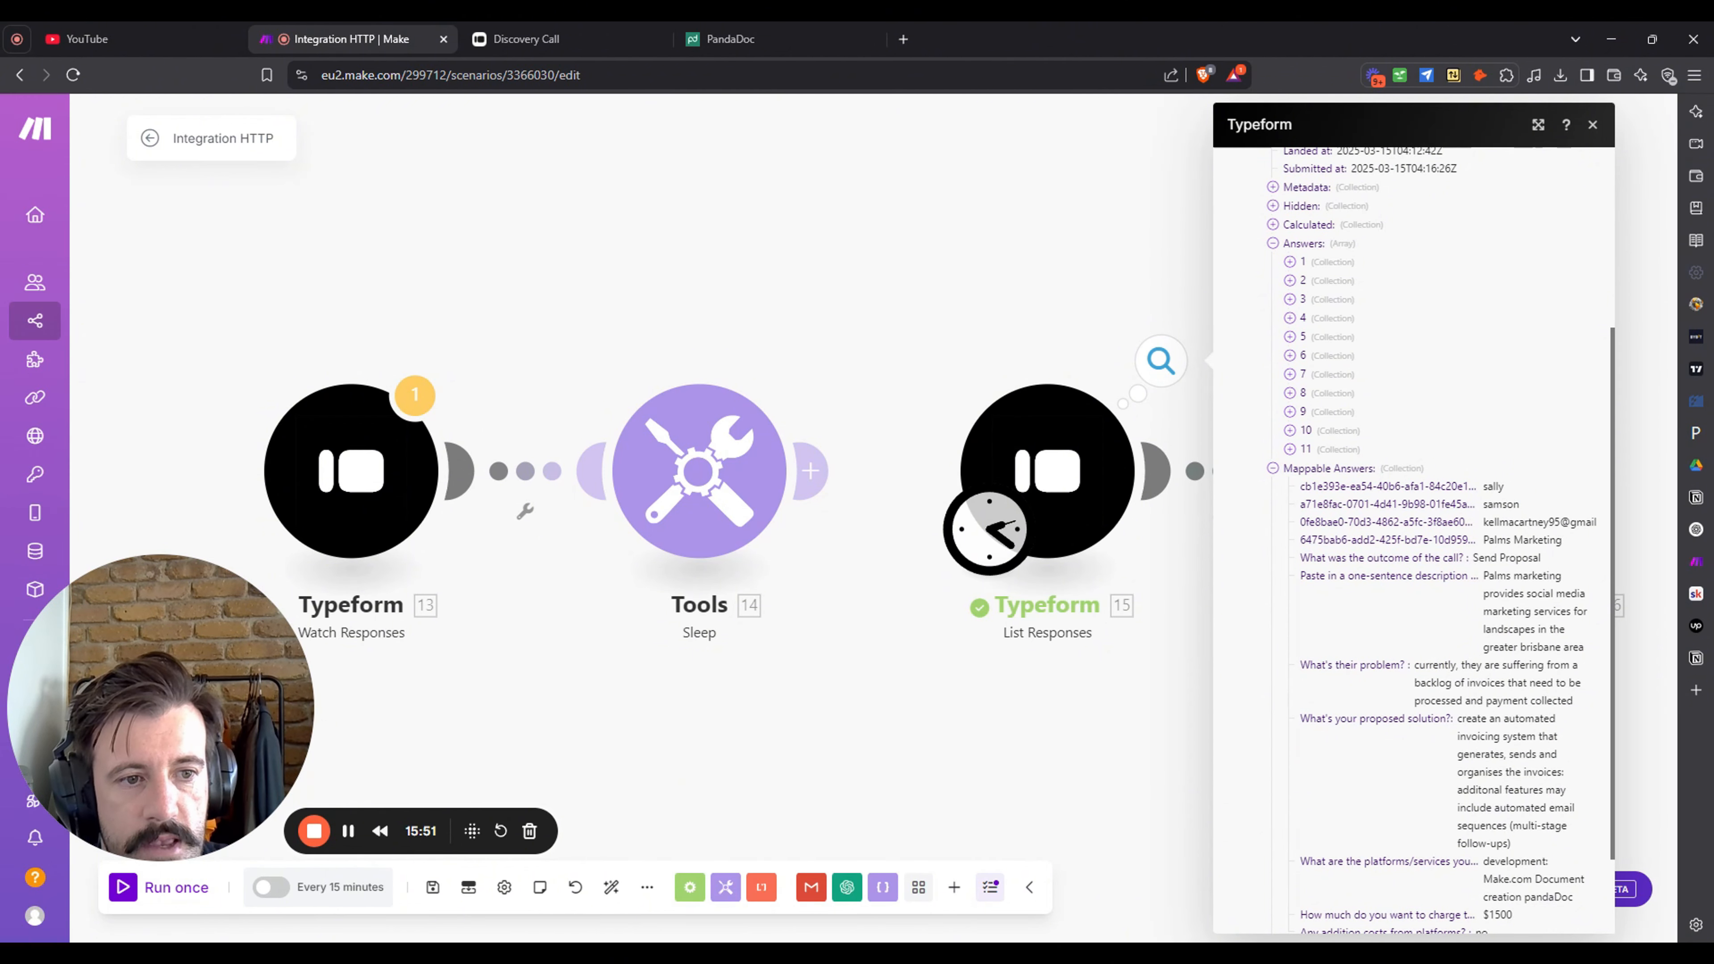
scroll(1530, 717, "down", 2)
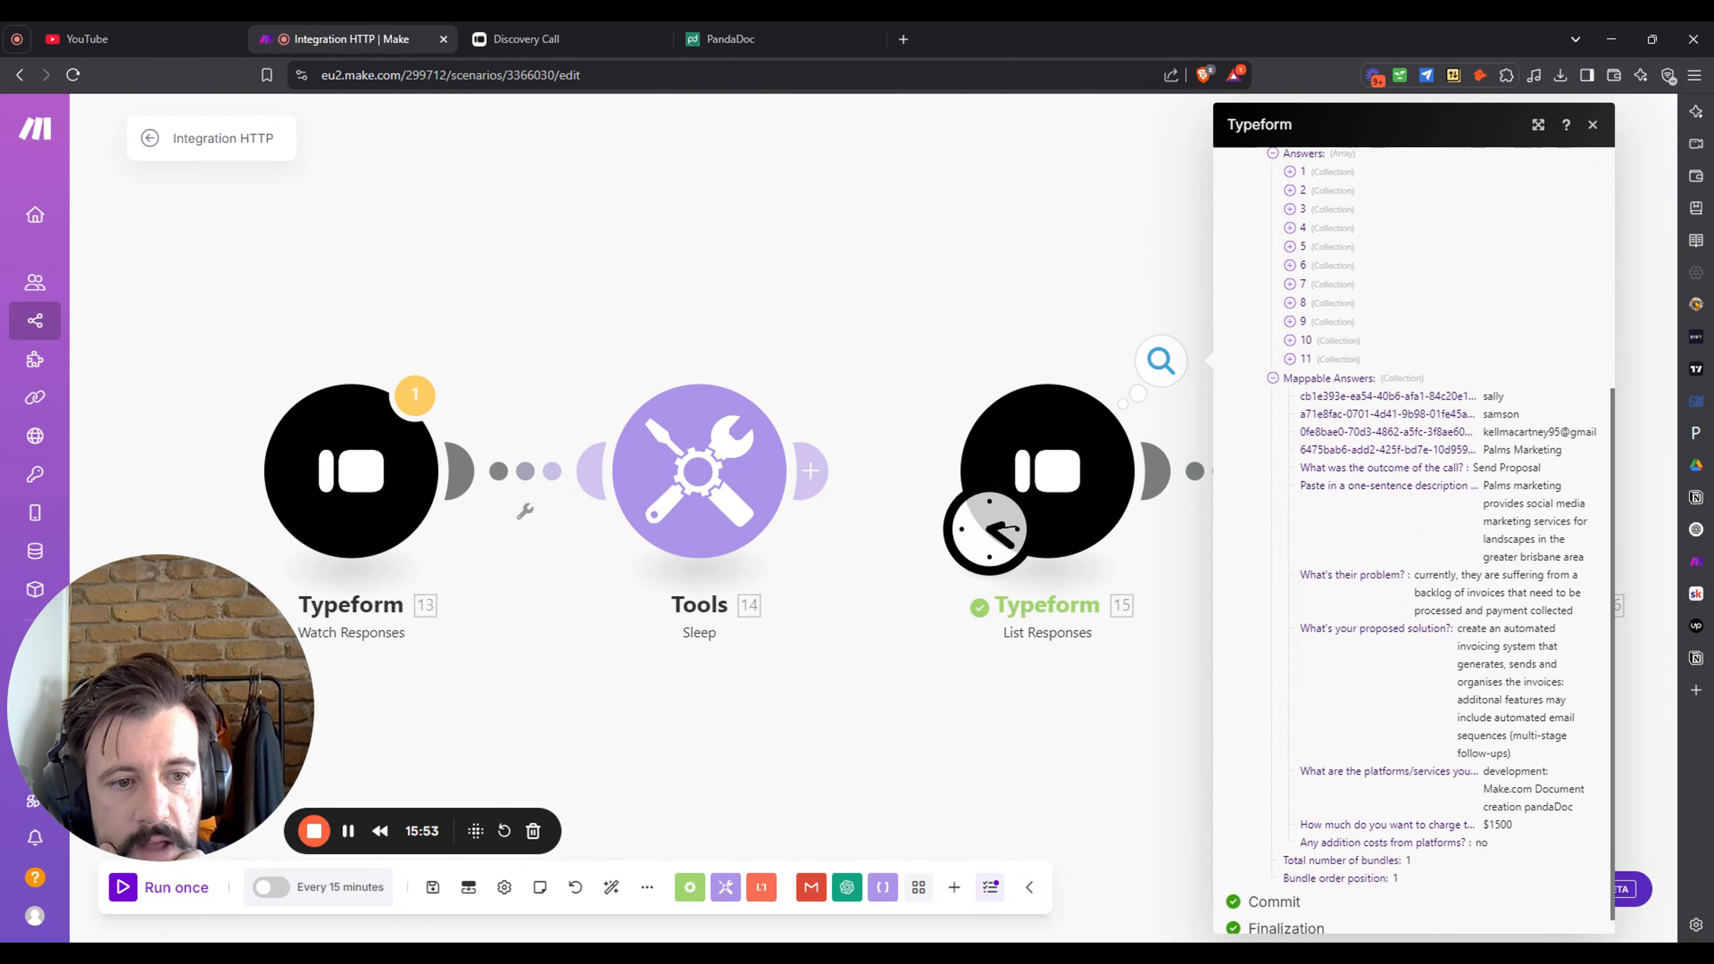
- Insert a mapped Typeform answer below 'Business name:' in Message 4 and save the OpenAI module
left_click(1100, 759)
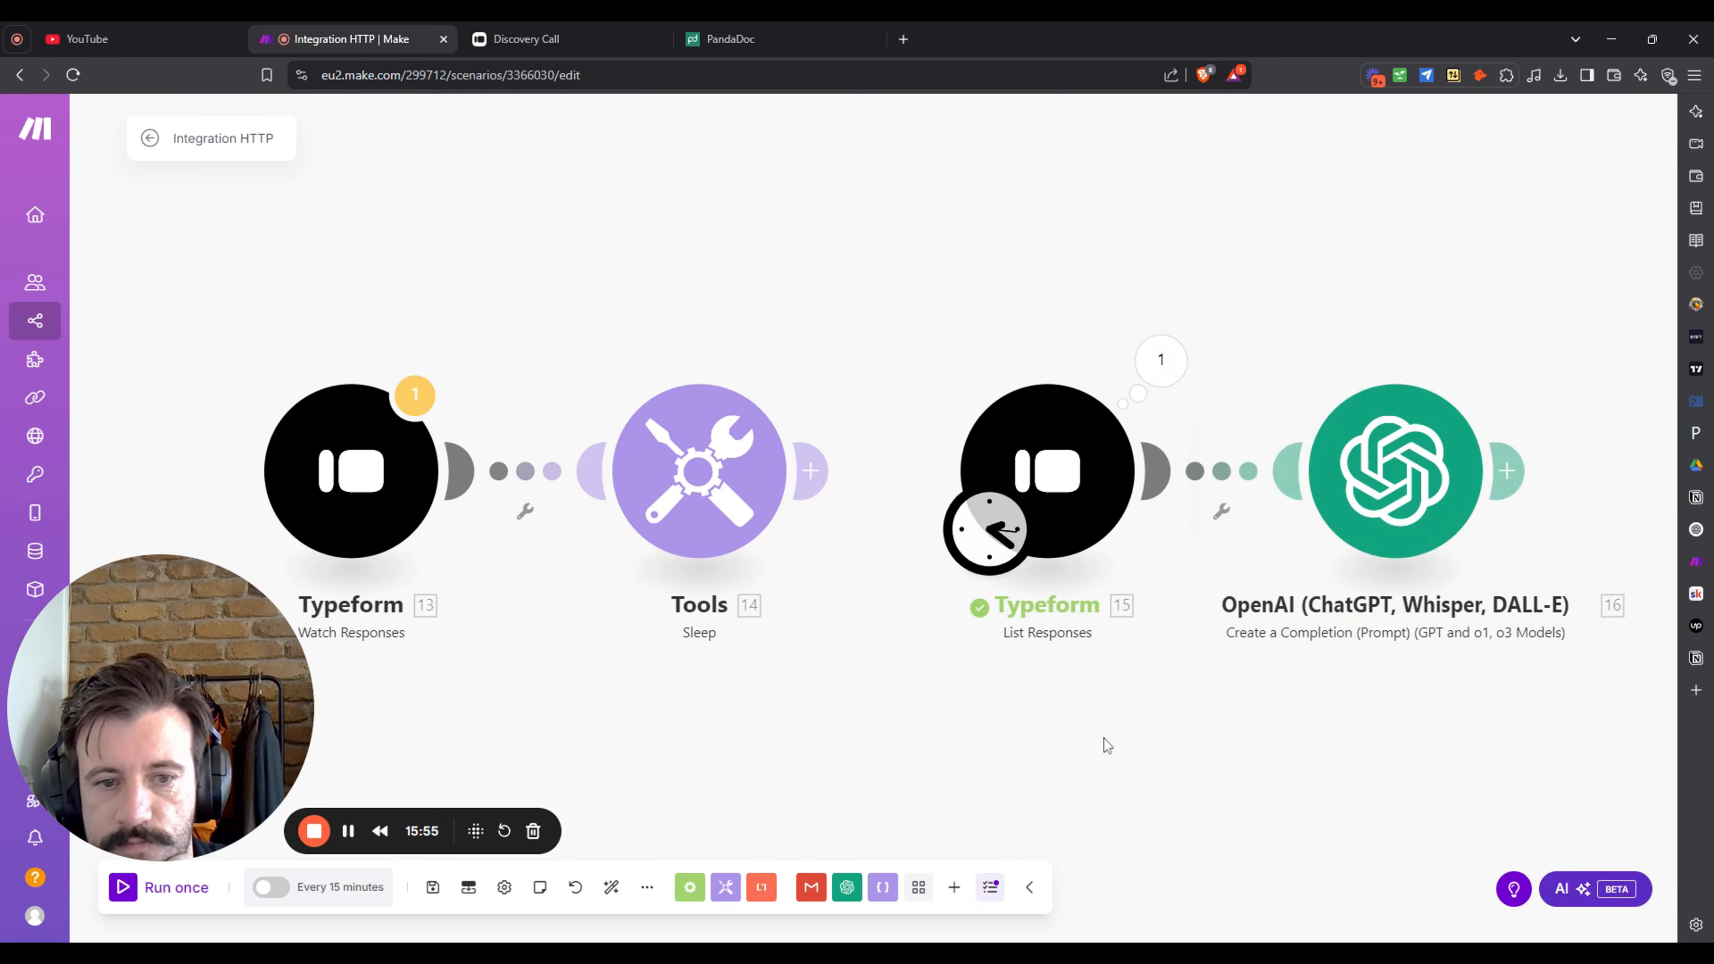
left_click_drag(1445, 768, 1152, 652)
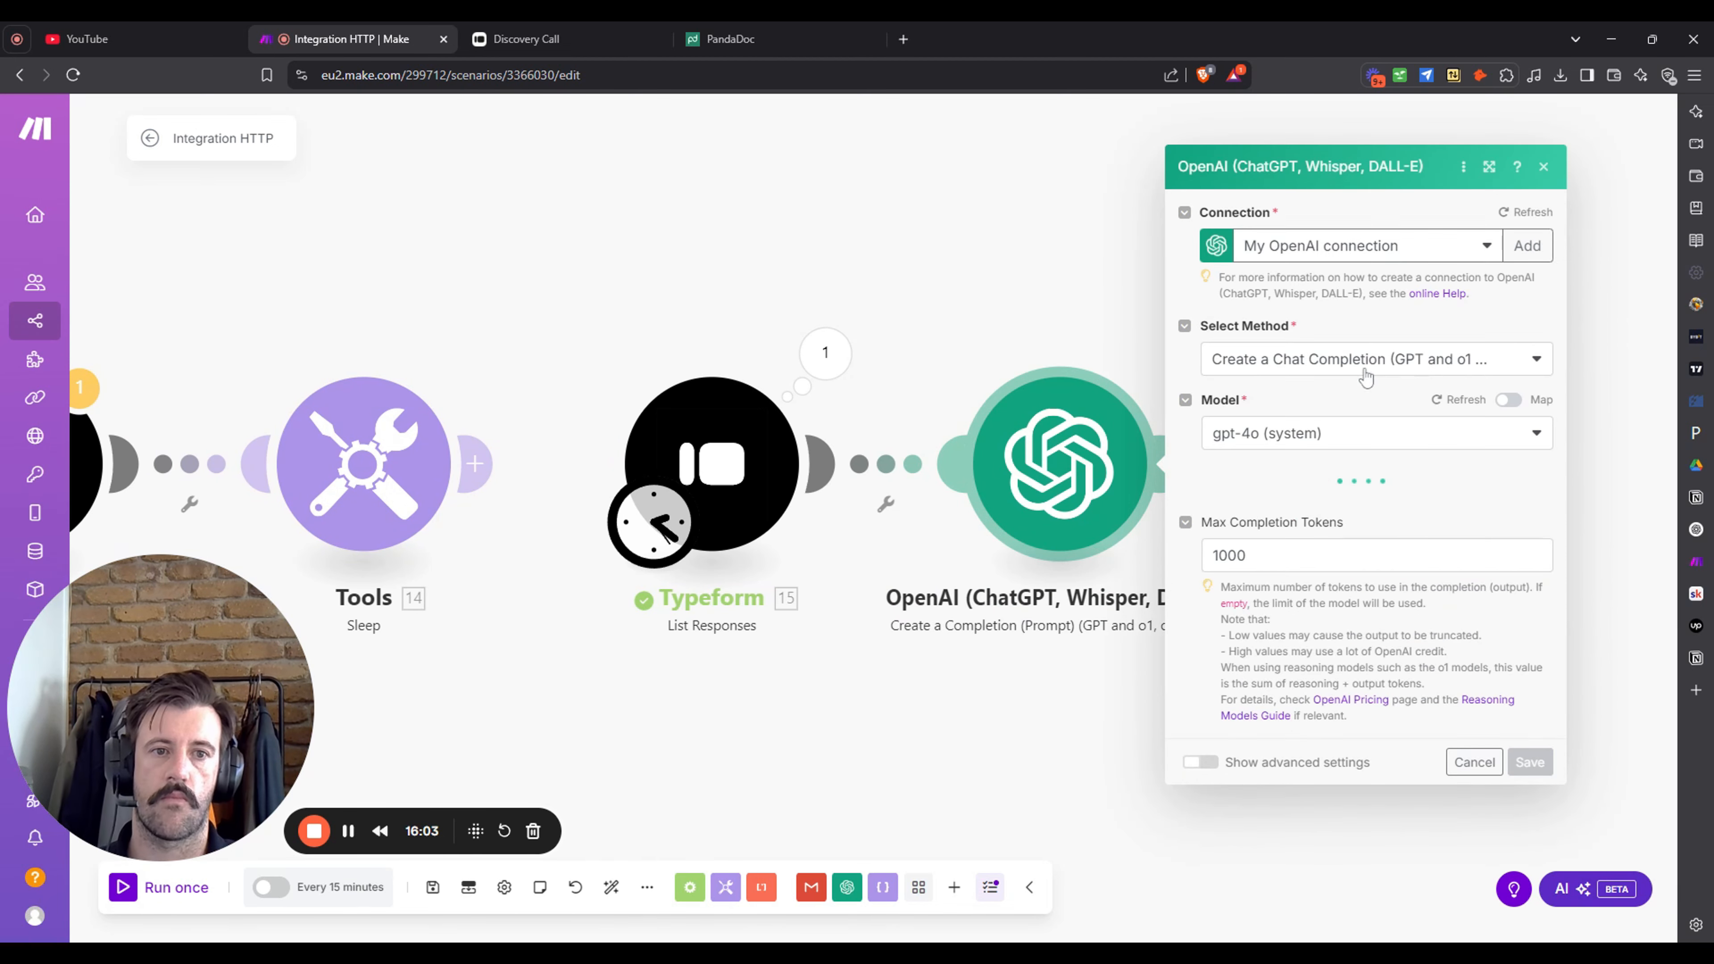
mouse_move(17, 212)
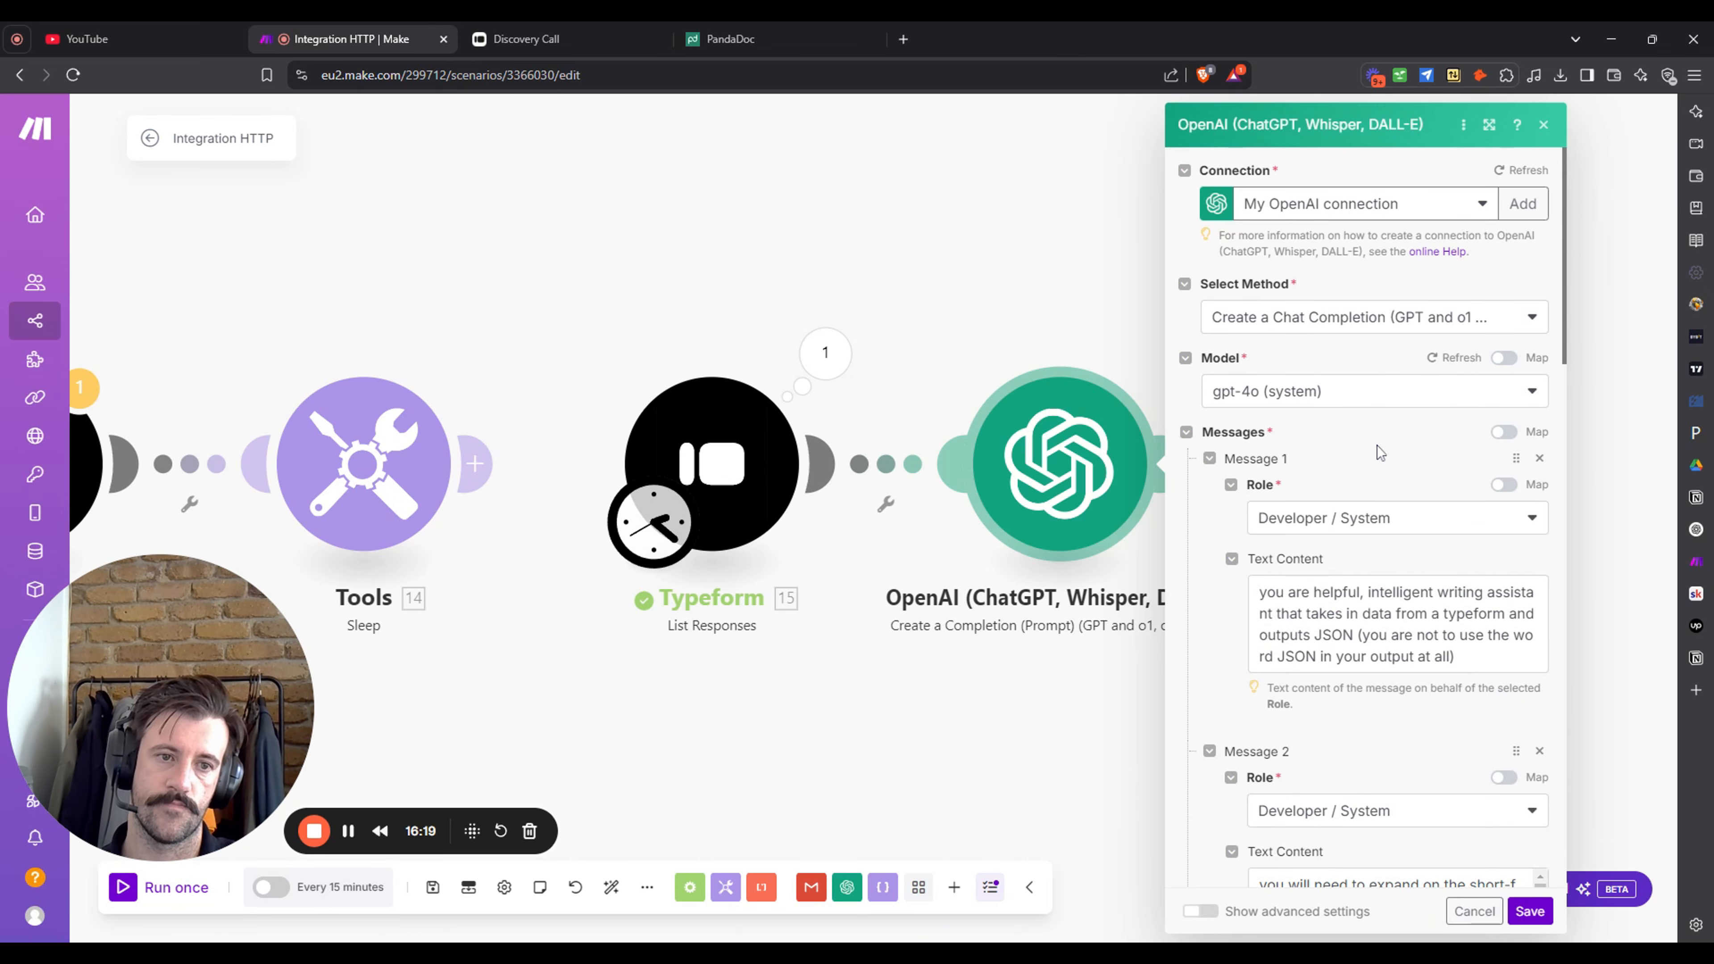
scroll(1381, 452, "down", 10)
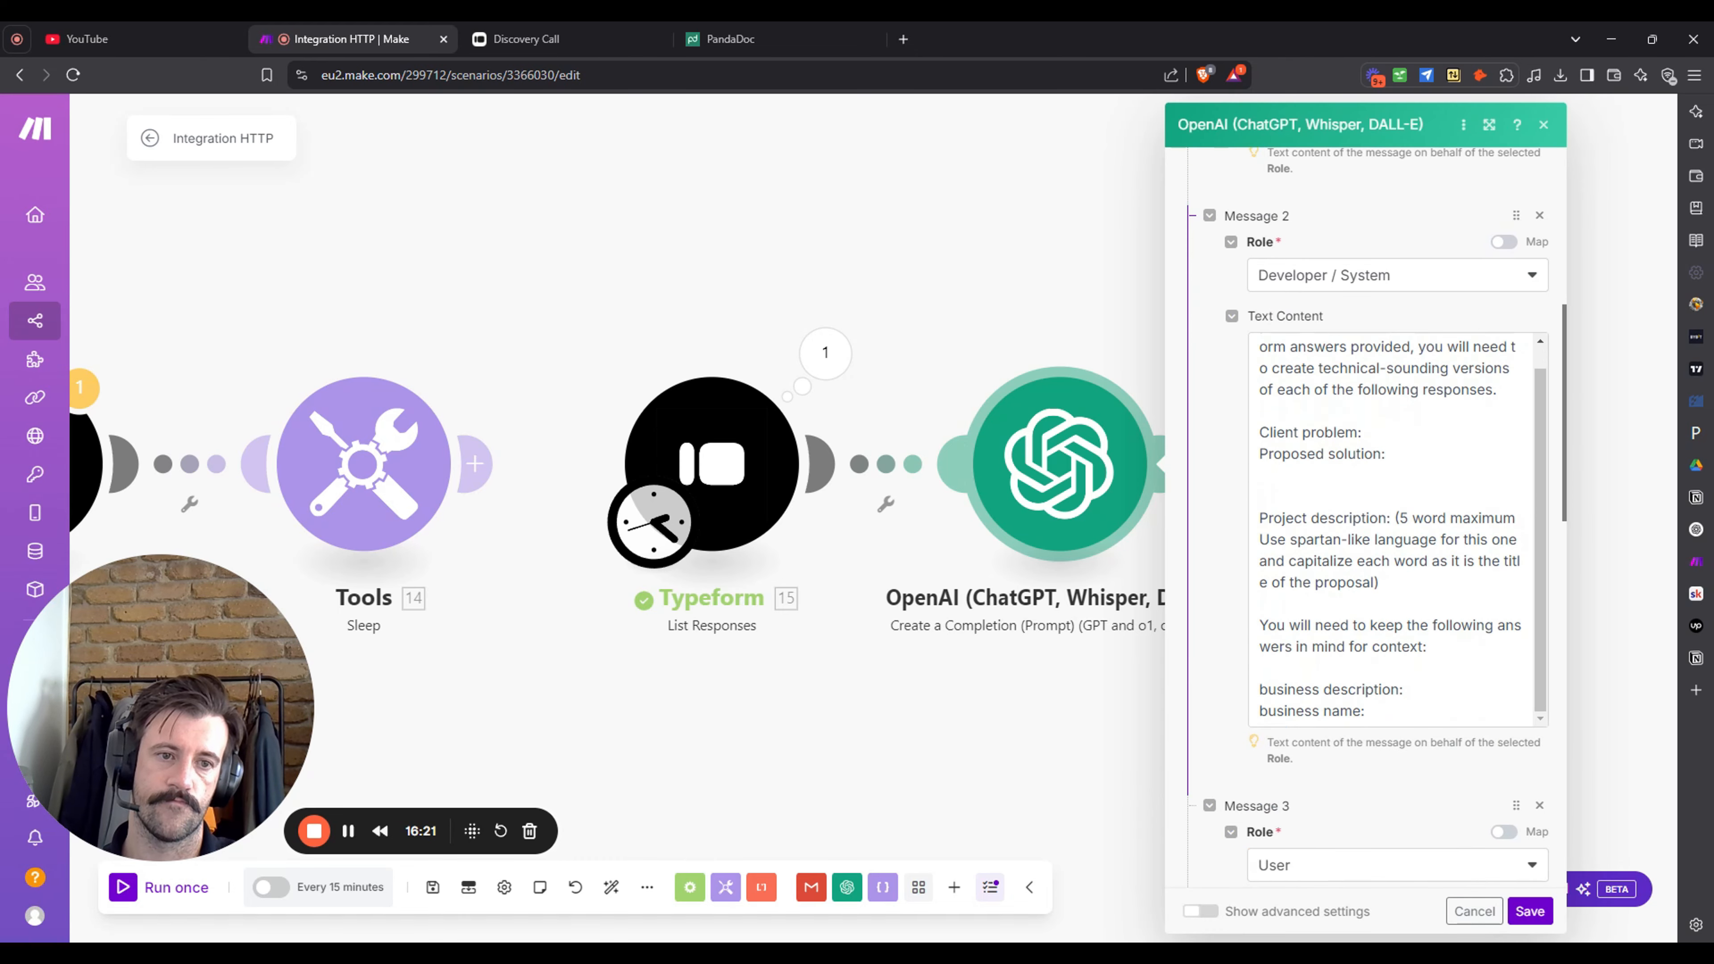
scroll(1434, 588, "down", 10)
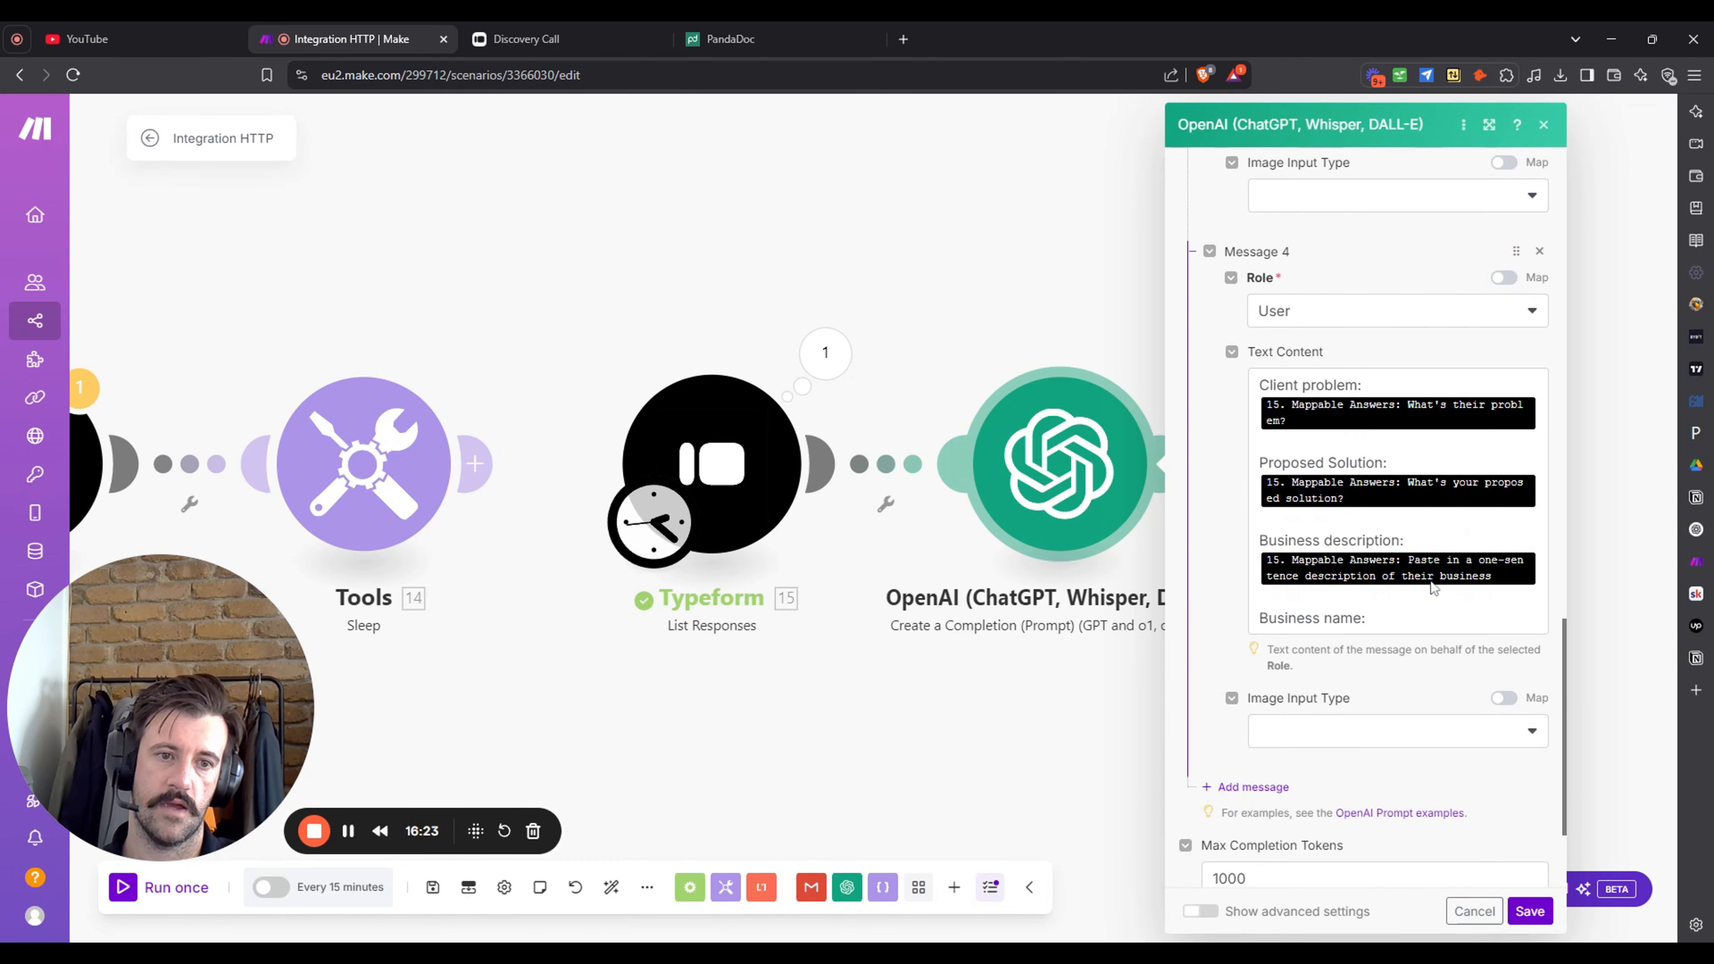
left_click(1374, 619)
key("Return")
scroll(1067, 675, "down", 3)
left_click(1060, 816)
left_click(1530, 913)
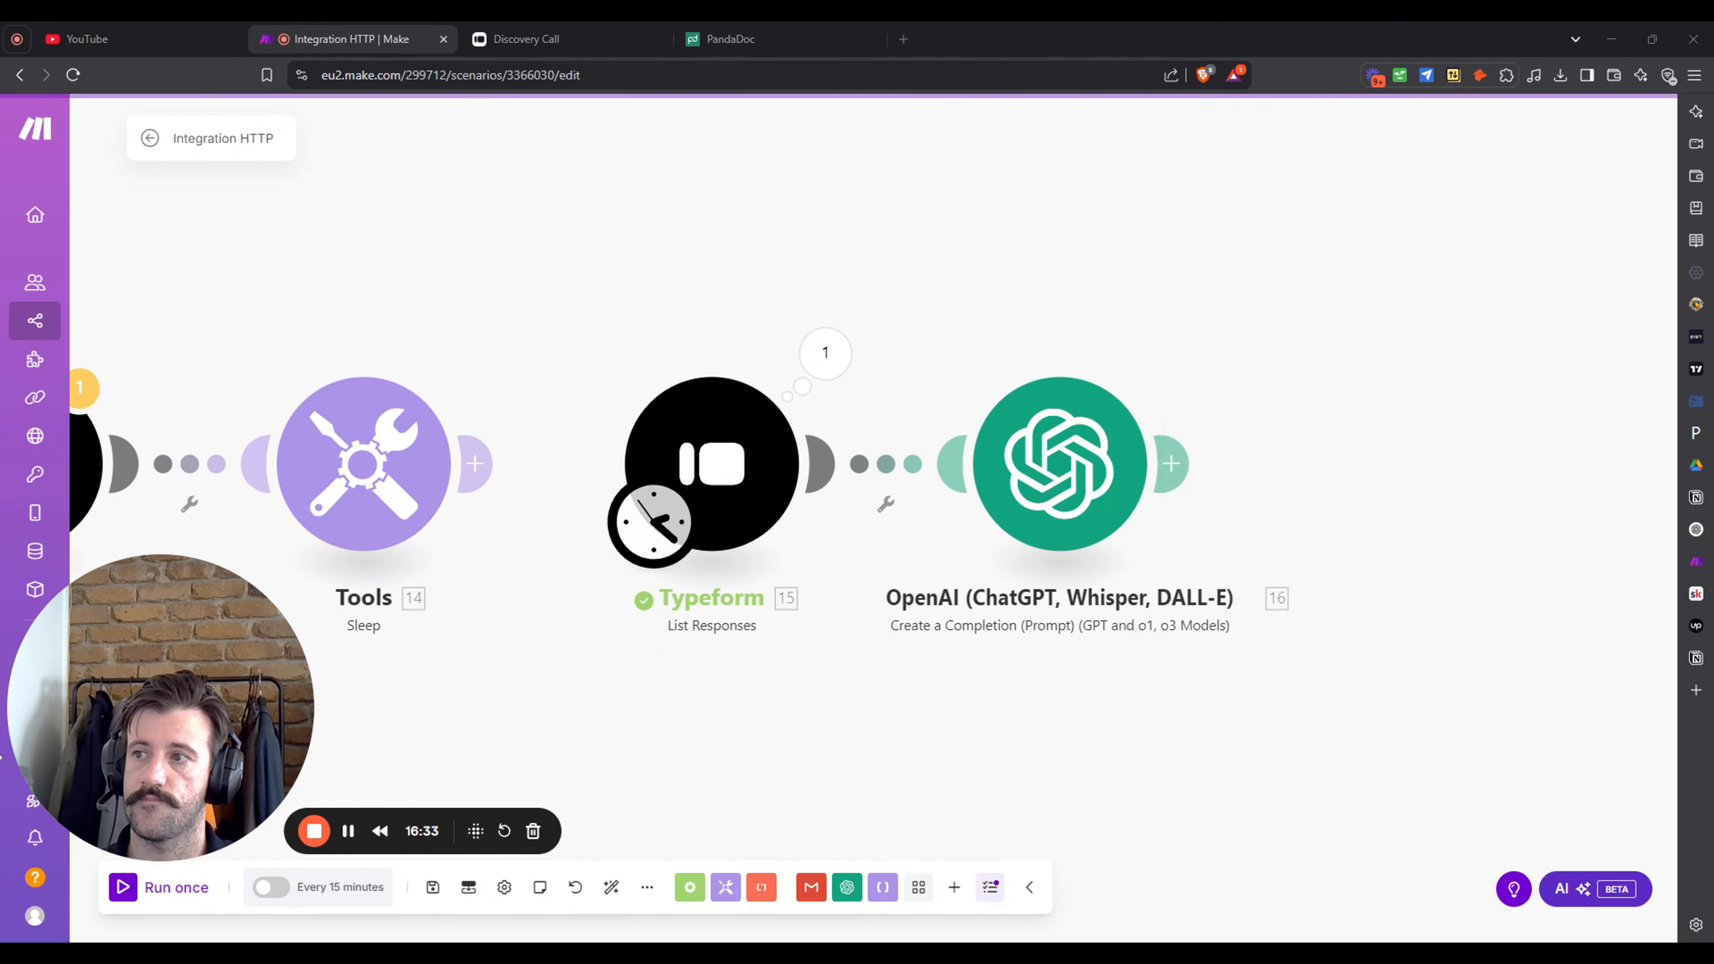
left_click_drag(1225, 315, 996, 295)
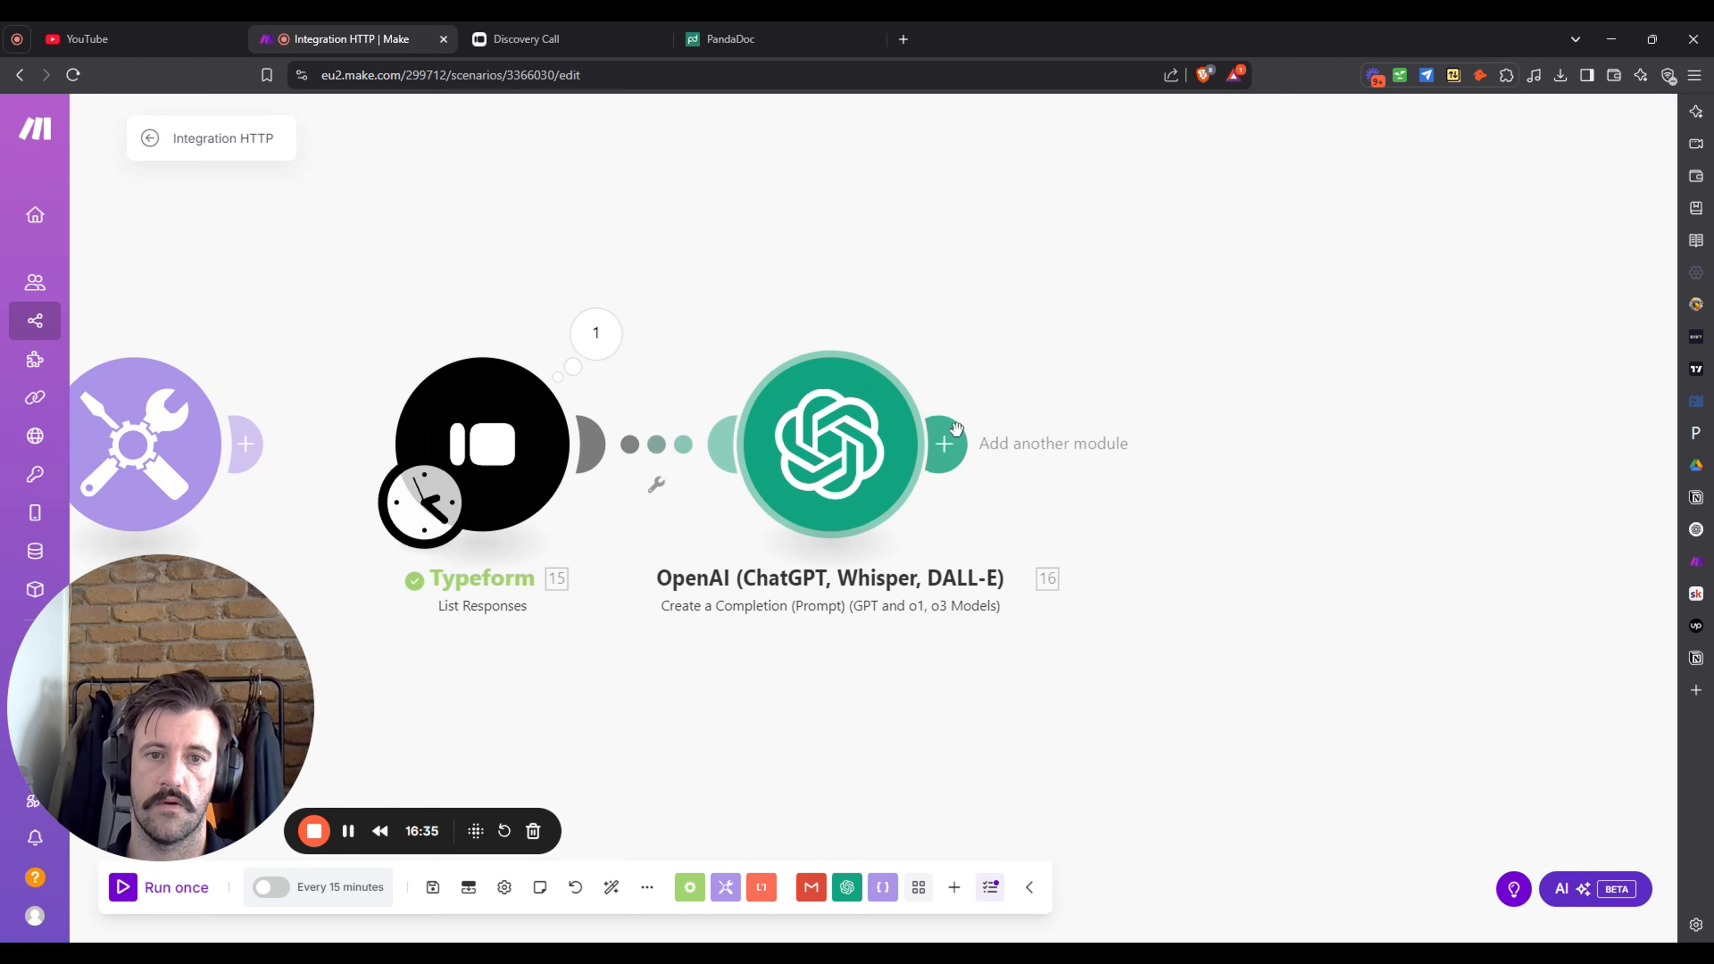
- Run only the OpenAI module
right_click(852, 420)
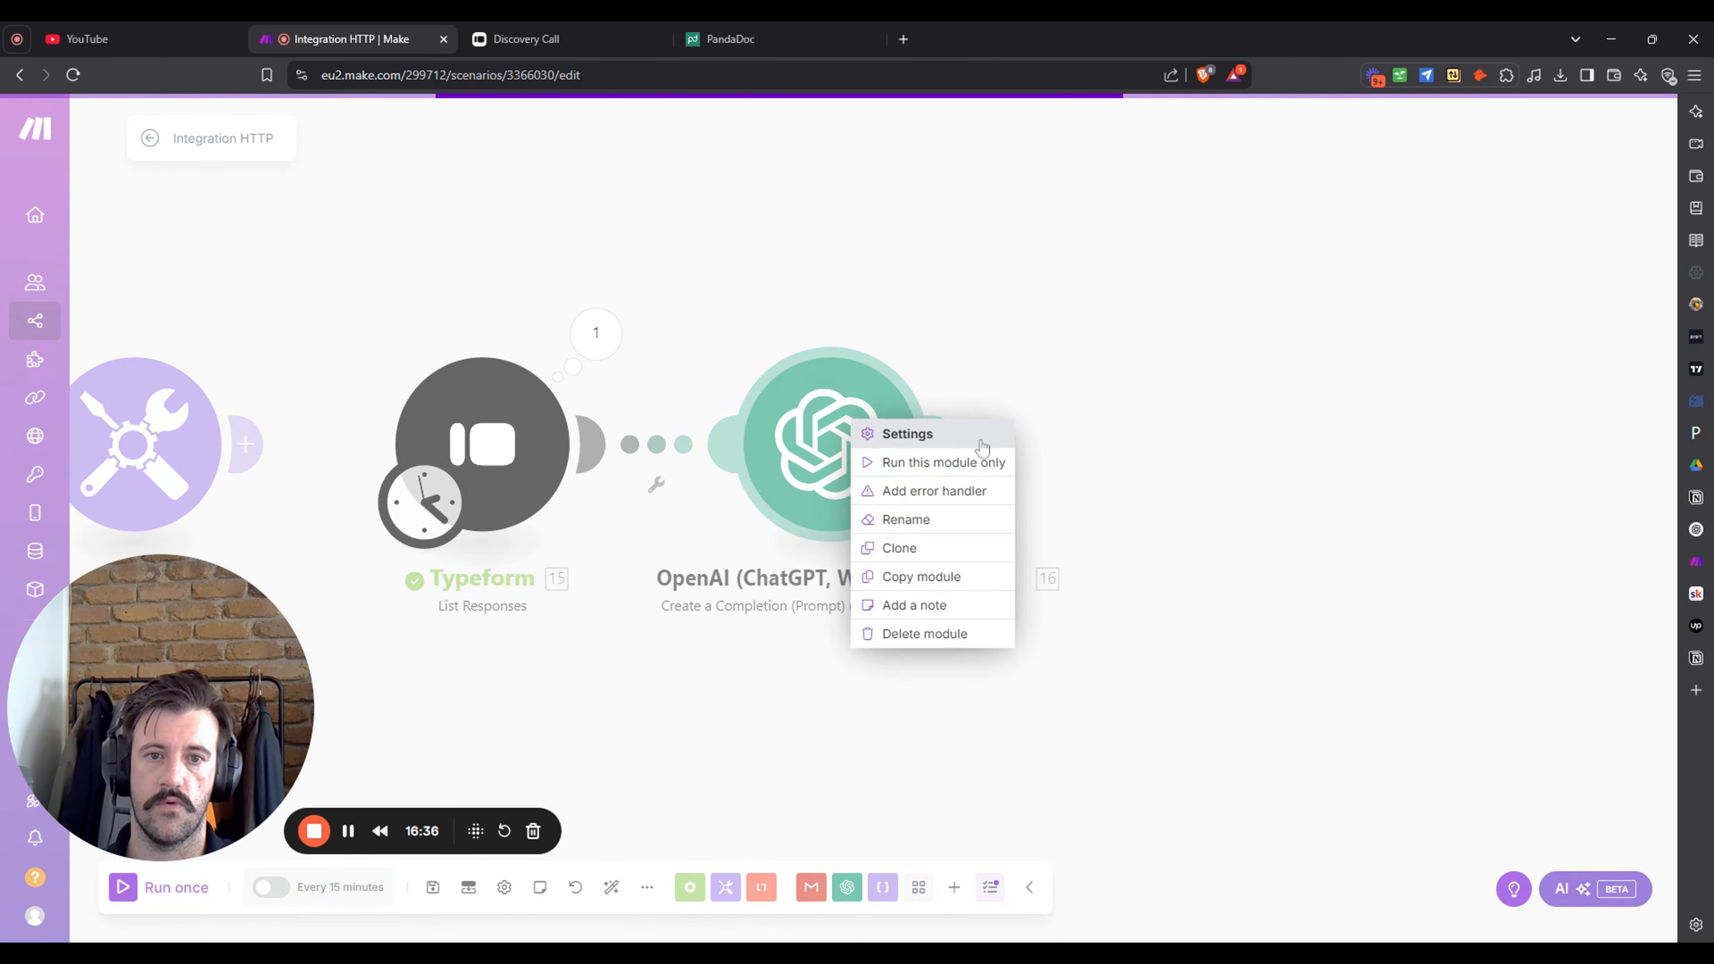
left_click(970, 465)
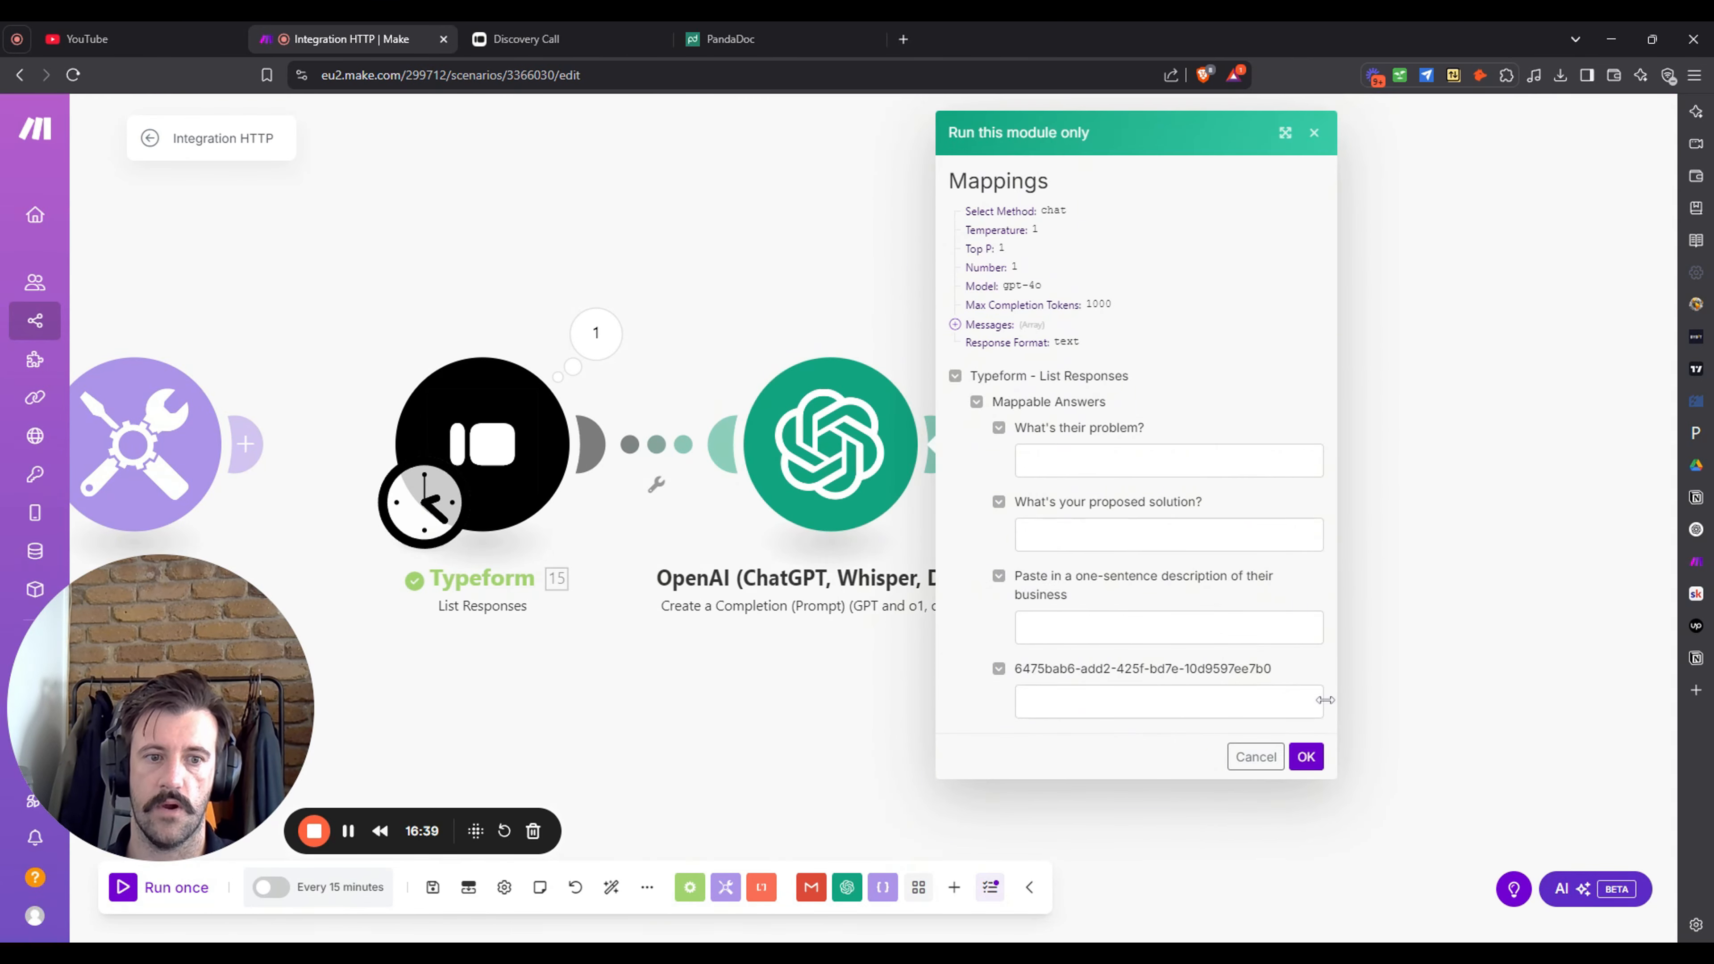
left_click(1309, 758)
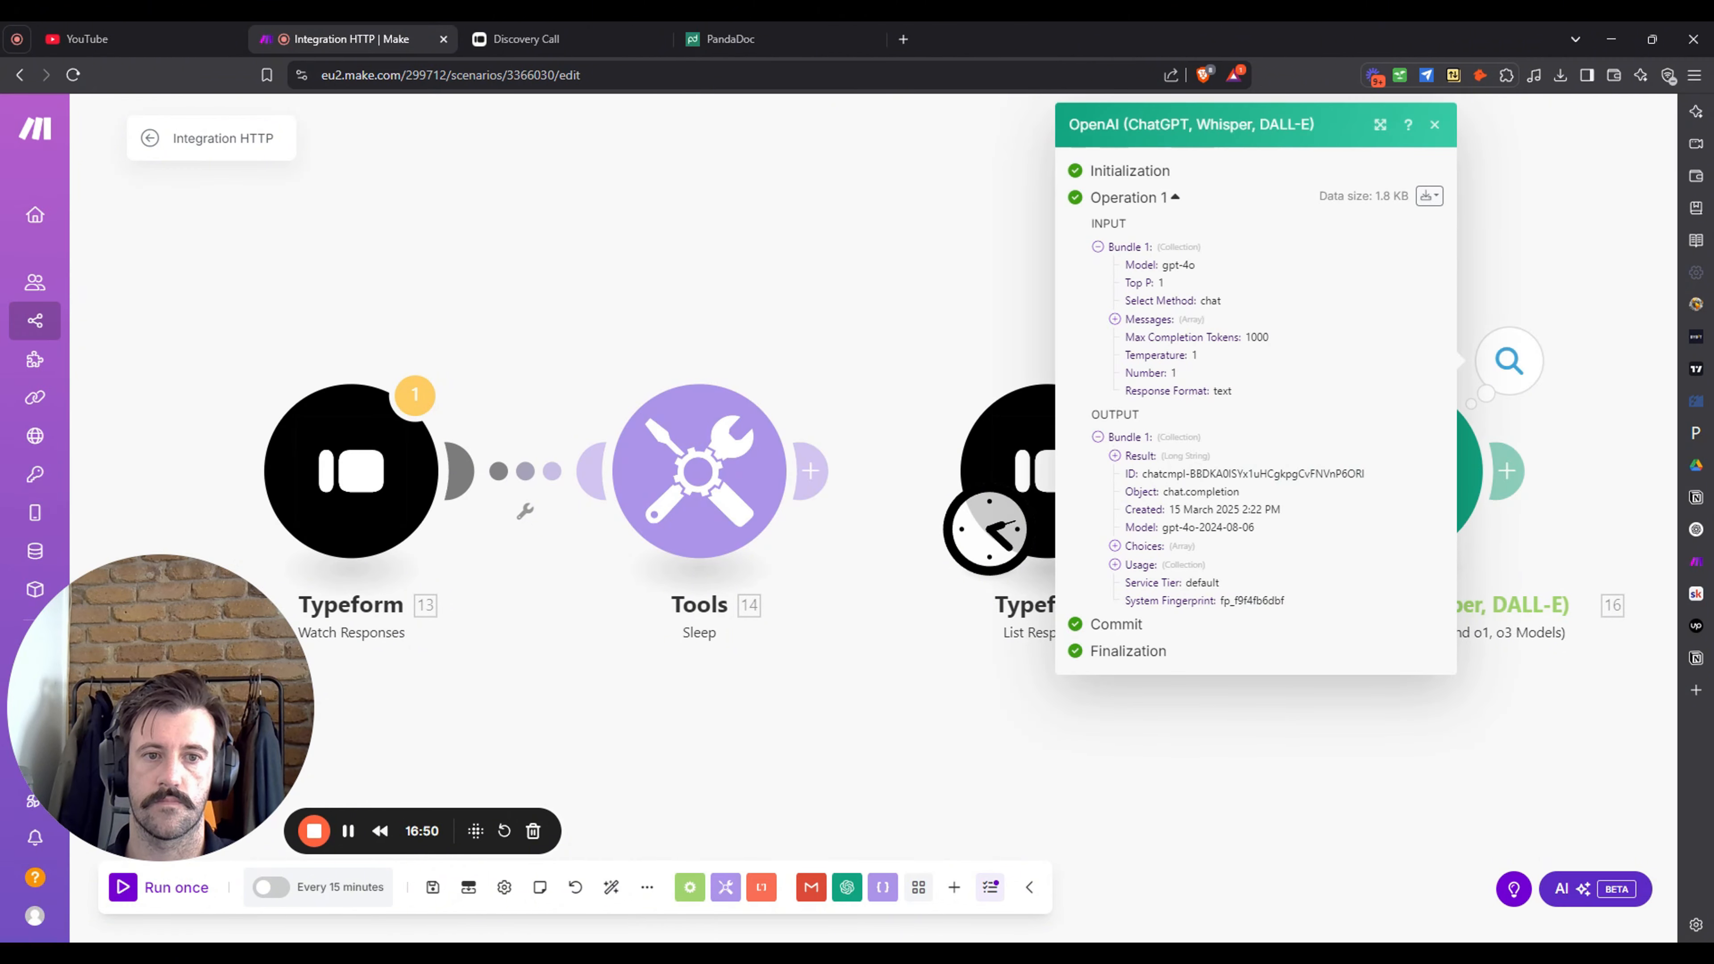
- Review the generated JSON text under Choices > 1 > Message > Content in the OpenAI output
left_click(1114, 545)
left_click(1132, 563)
left_click(1149, 601)
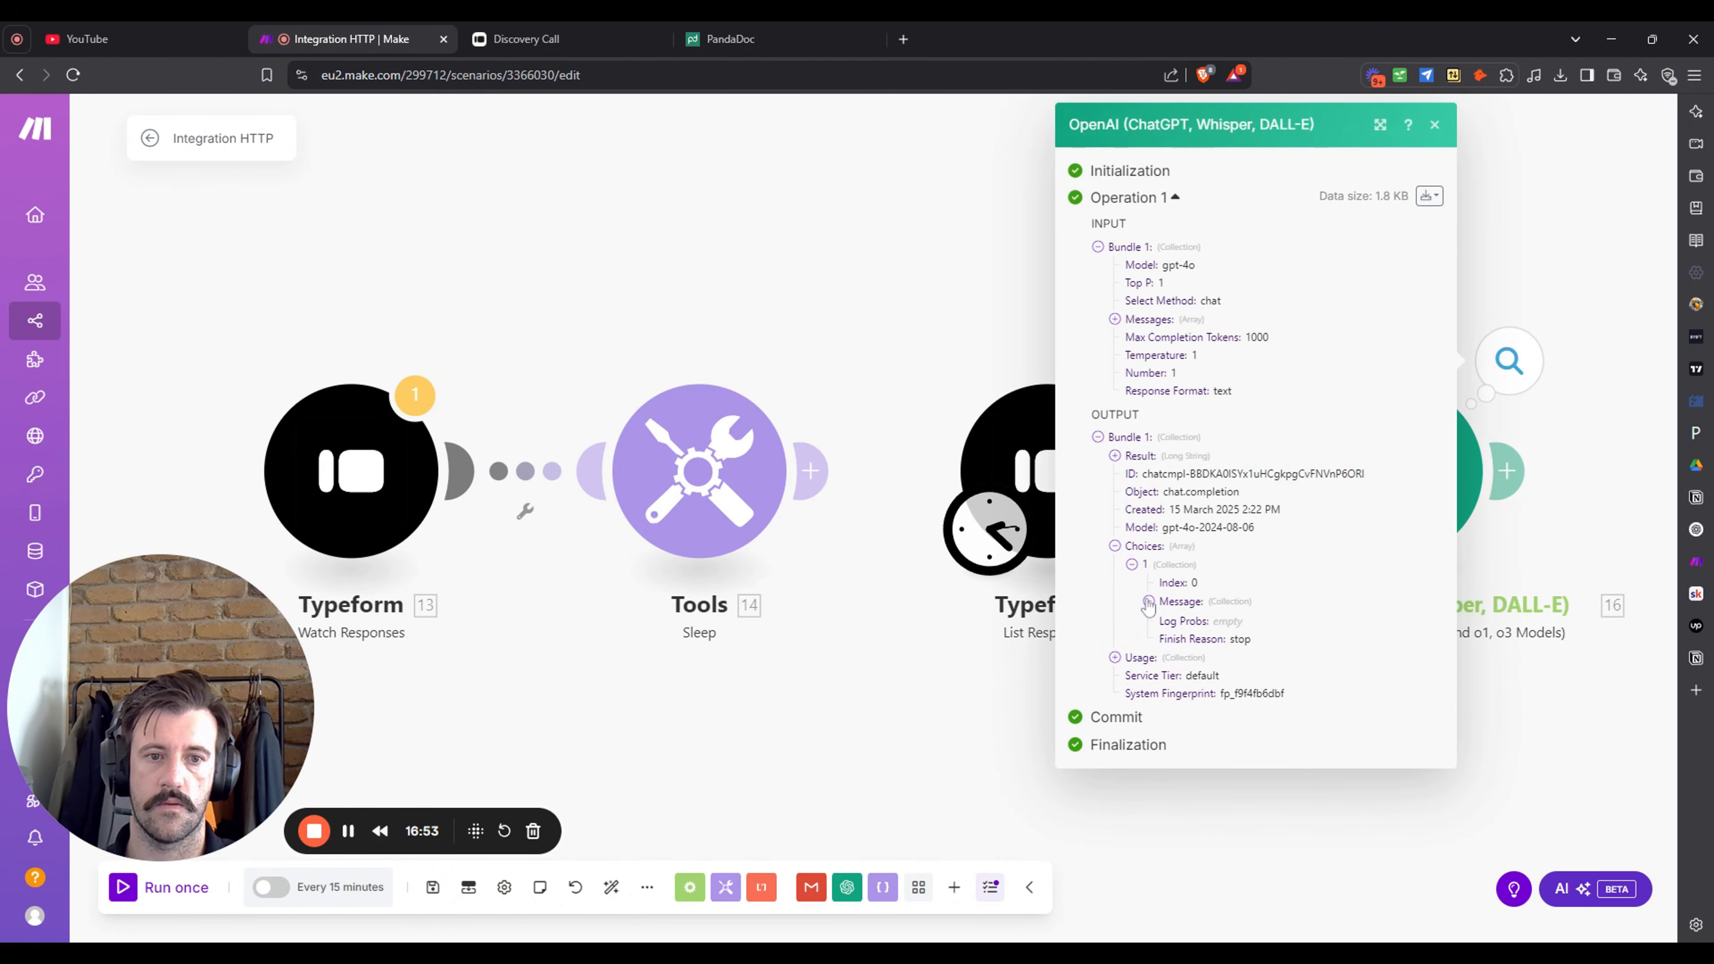
left_click(1165, 637)
scroll(1227, 579, "down", 4)
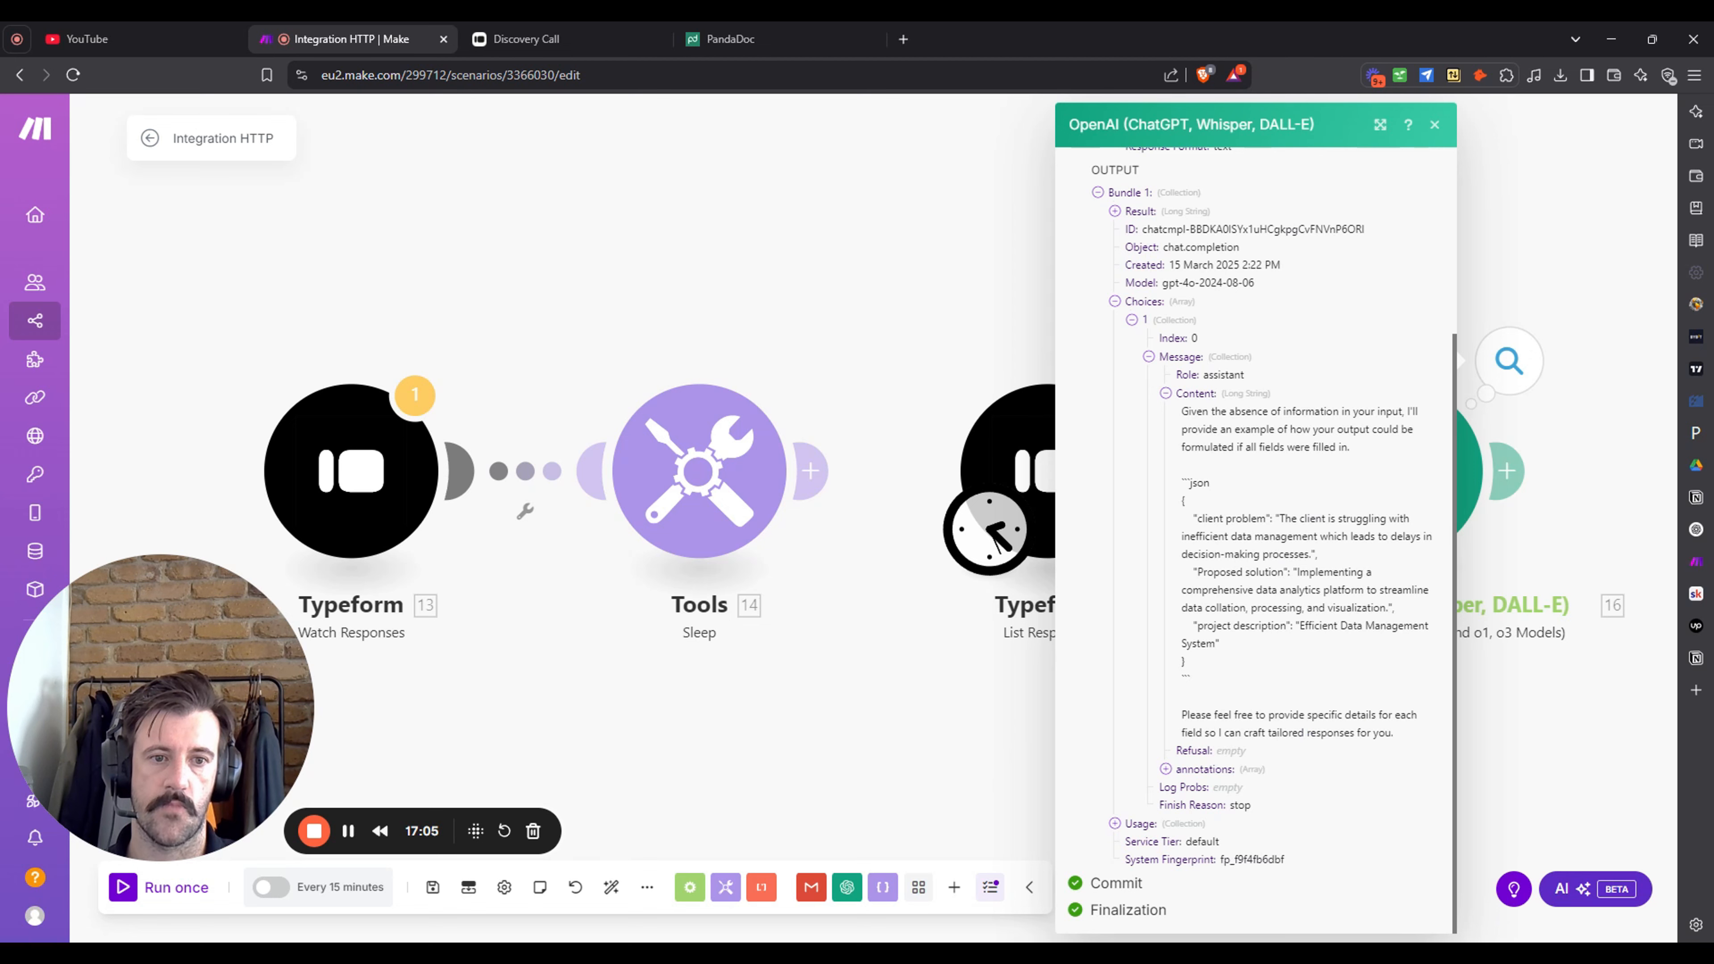
left_click(898, 730)
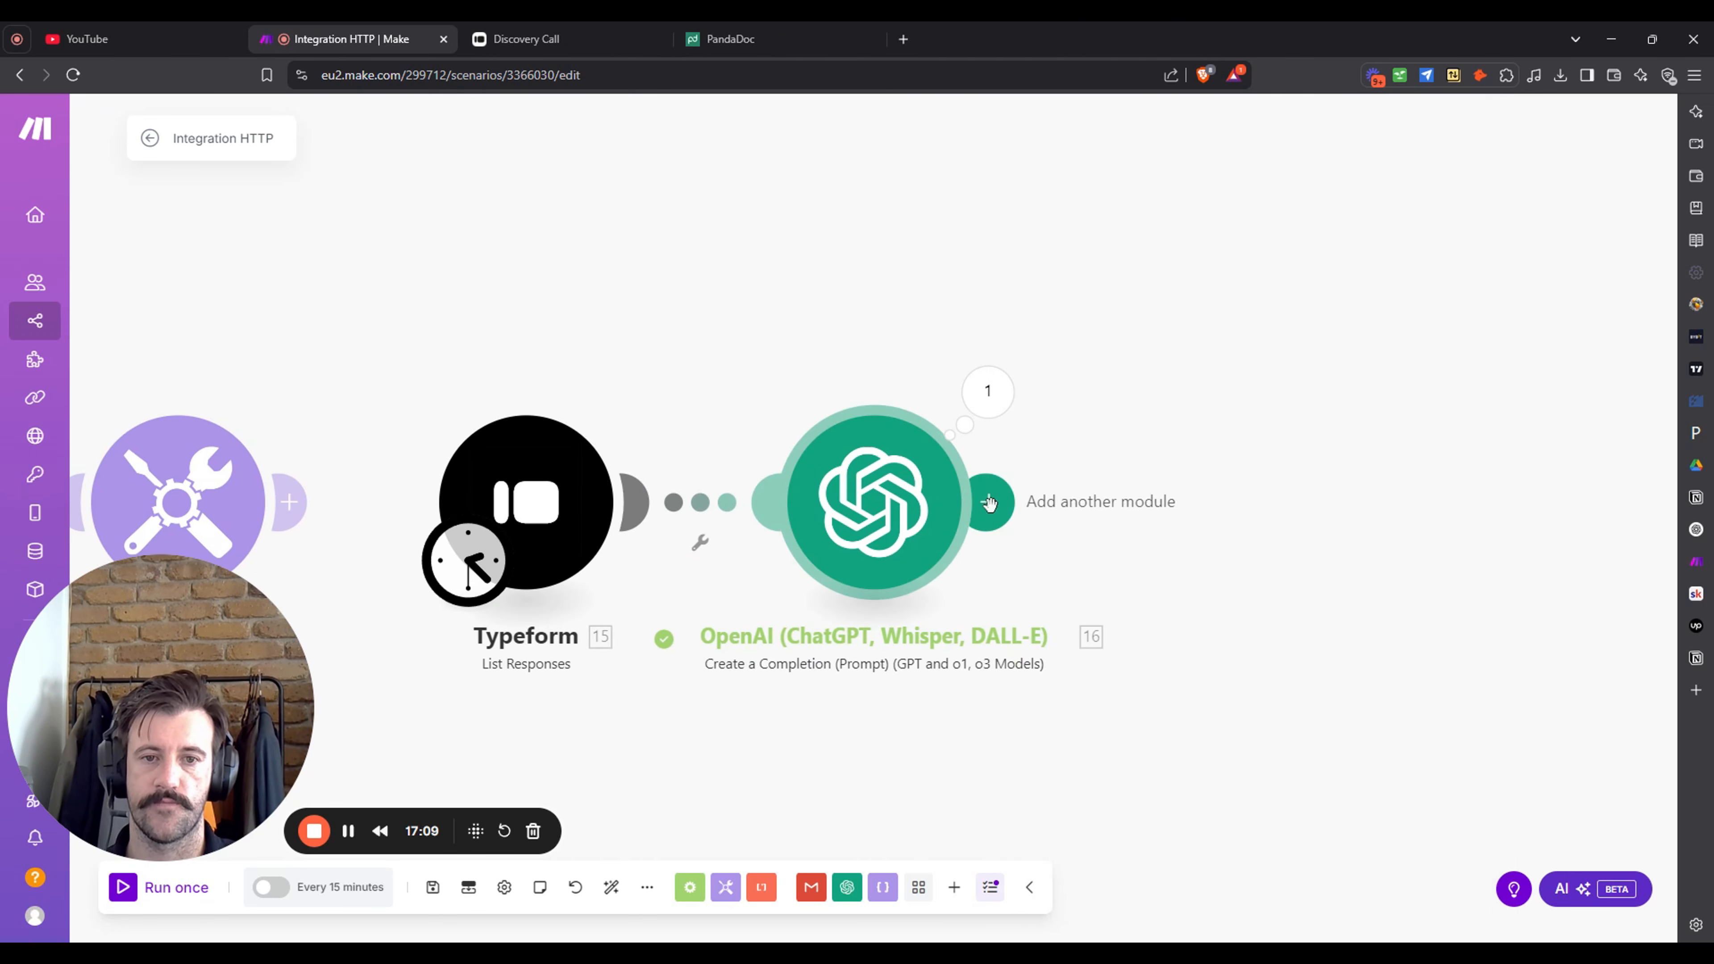
left_click(988, 498)
- Add a JSON Parse JSON module that parses OpenAI's Choices[] Message.Content, and save it
left_click(1485, 446)
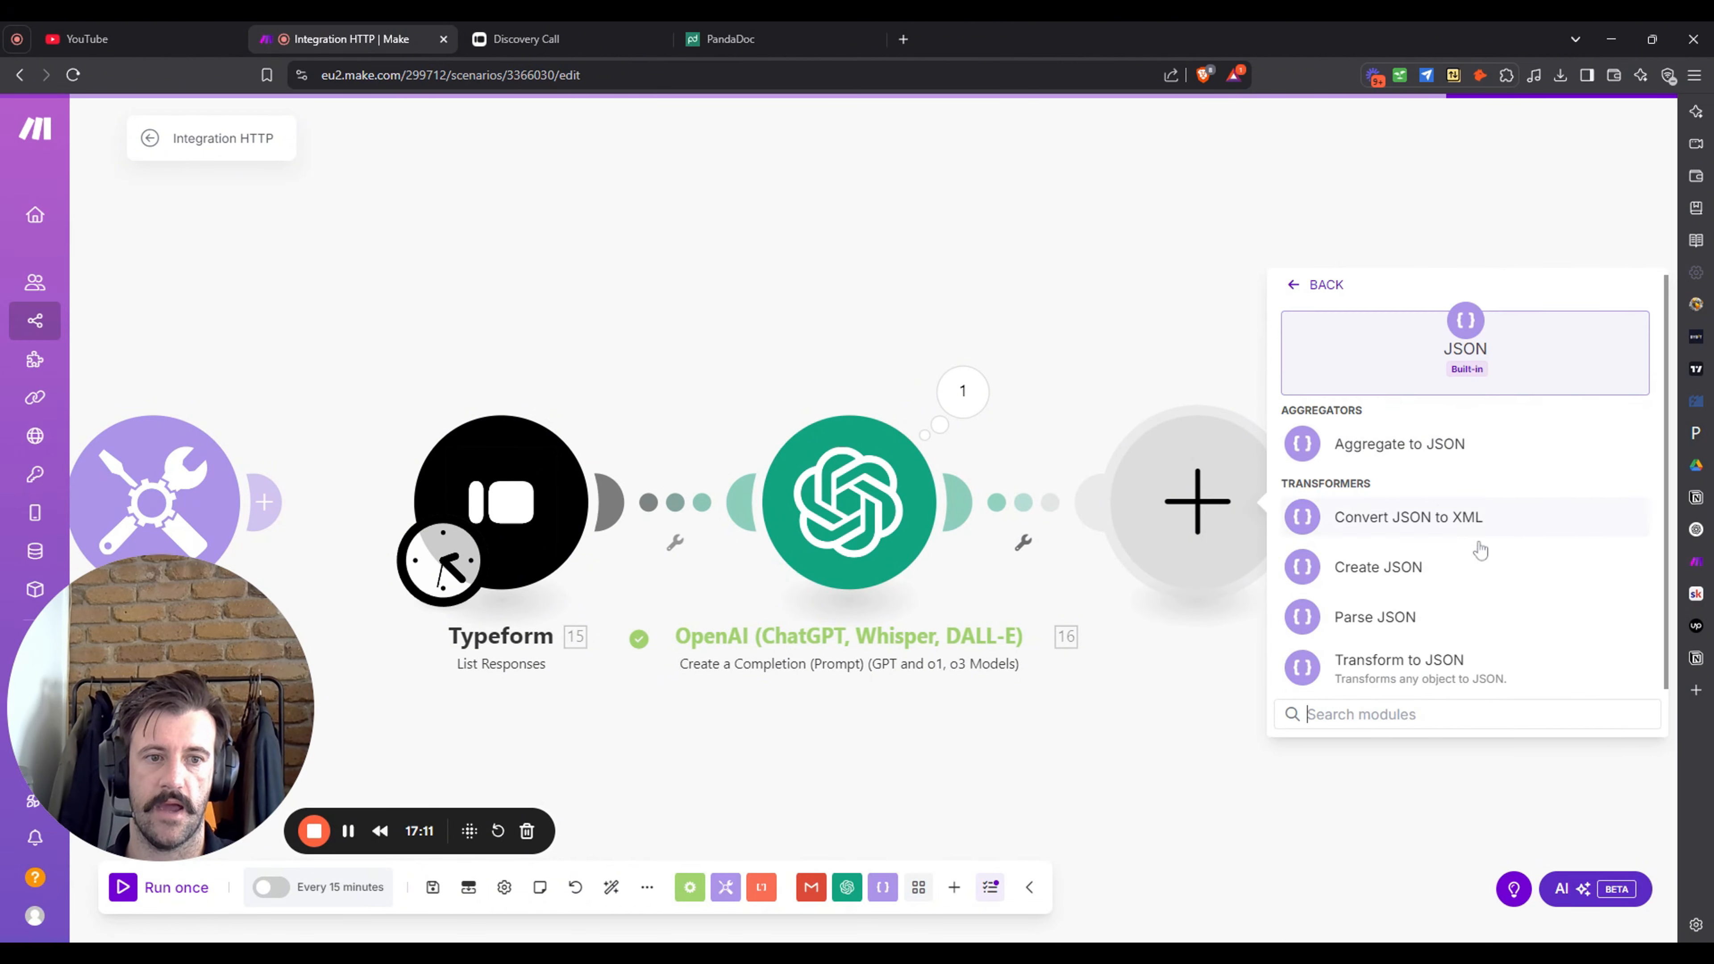
left_click(1481, 611)
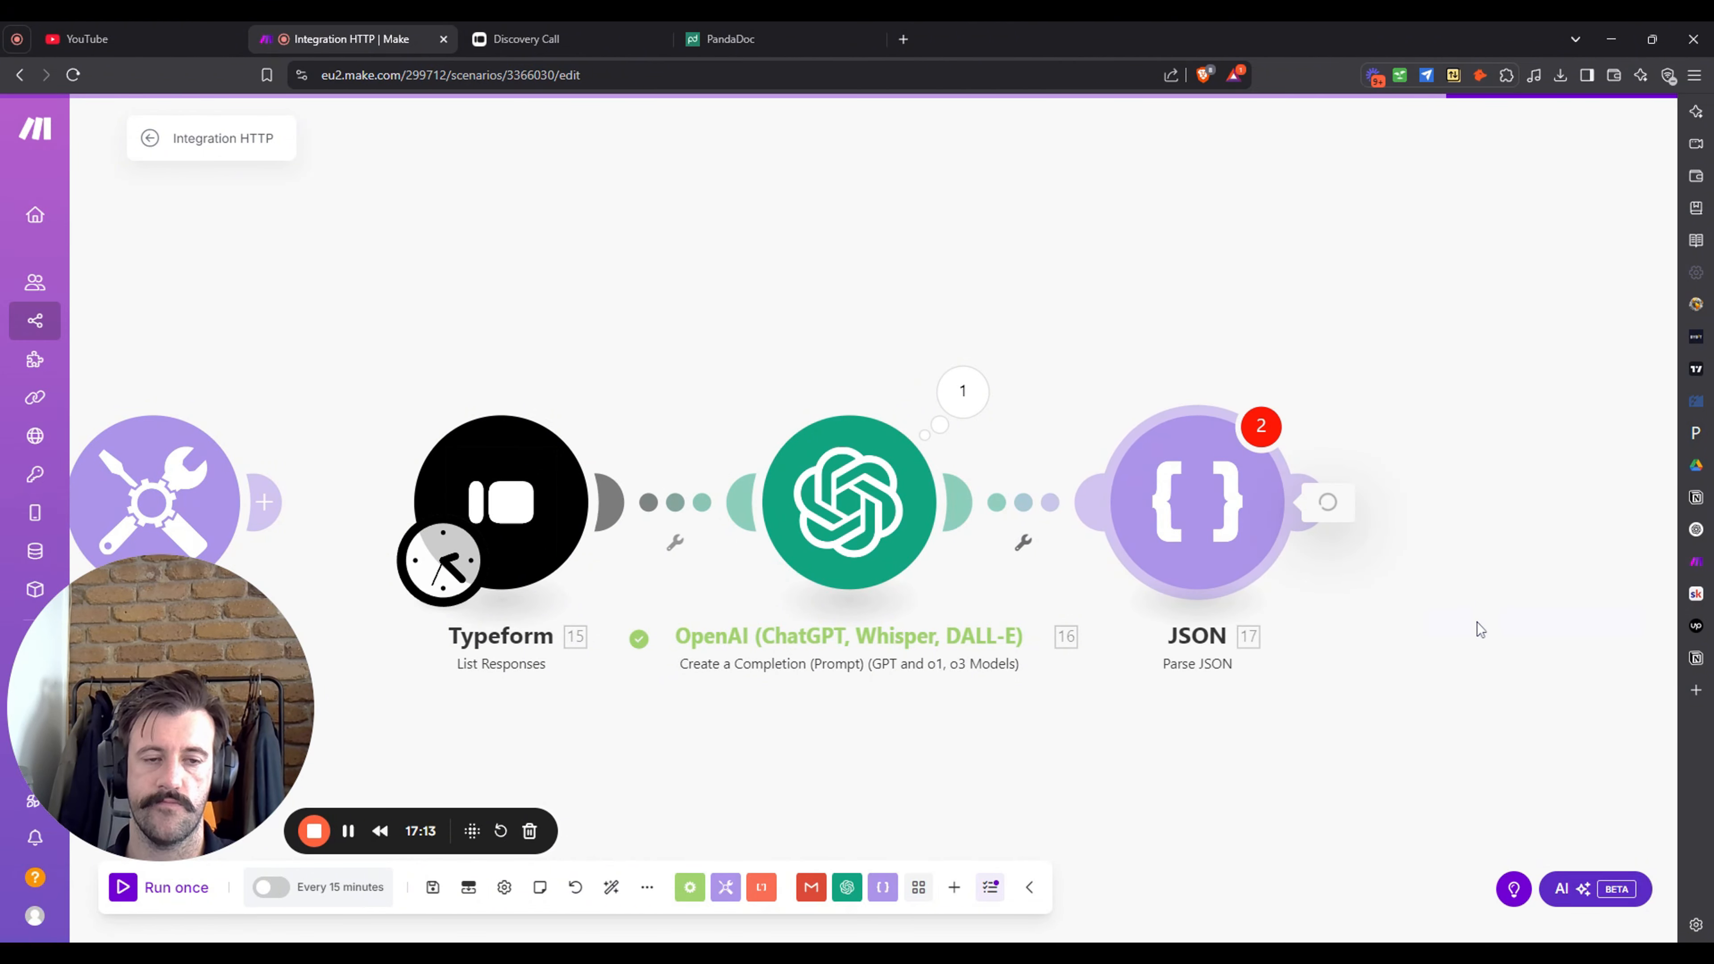
left_click(1398, 580)
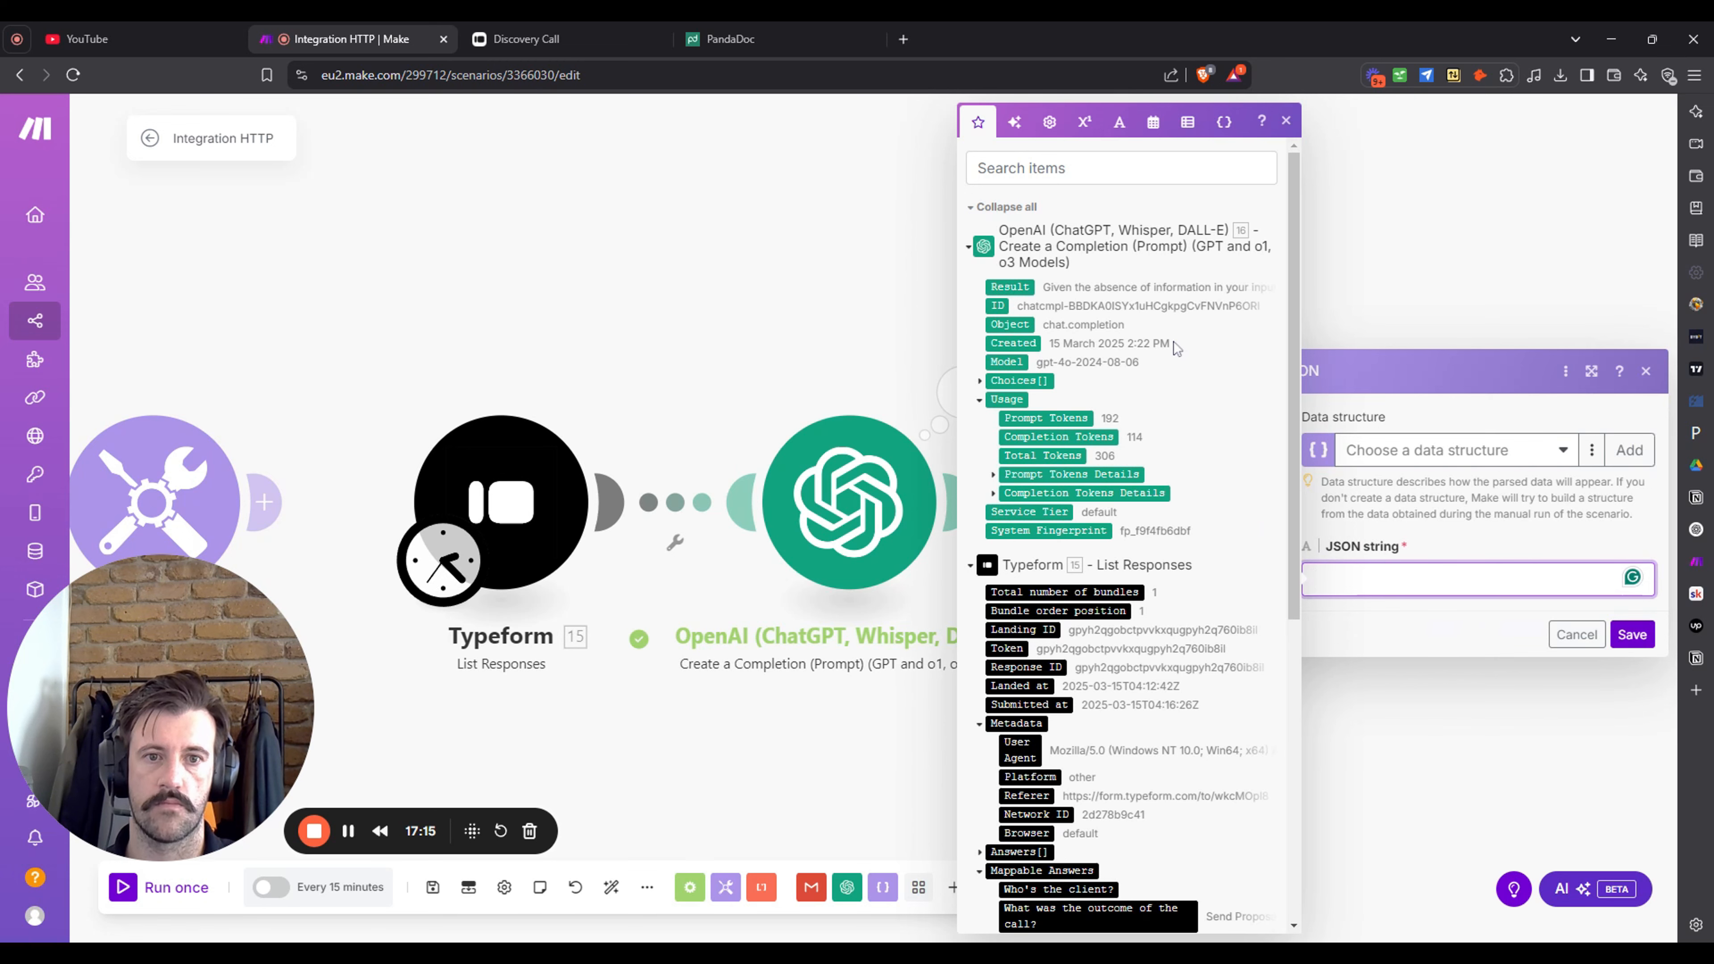
left_click(979, 383)
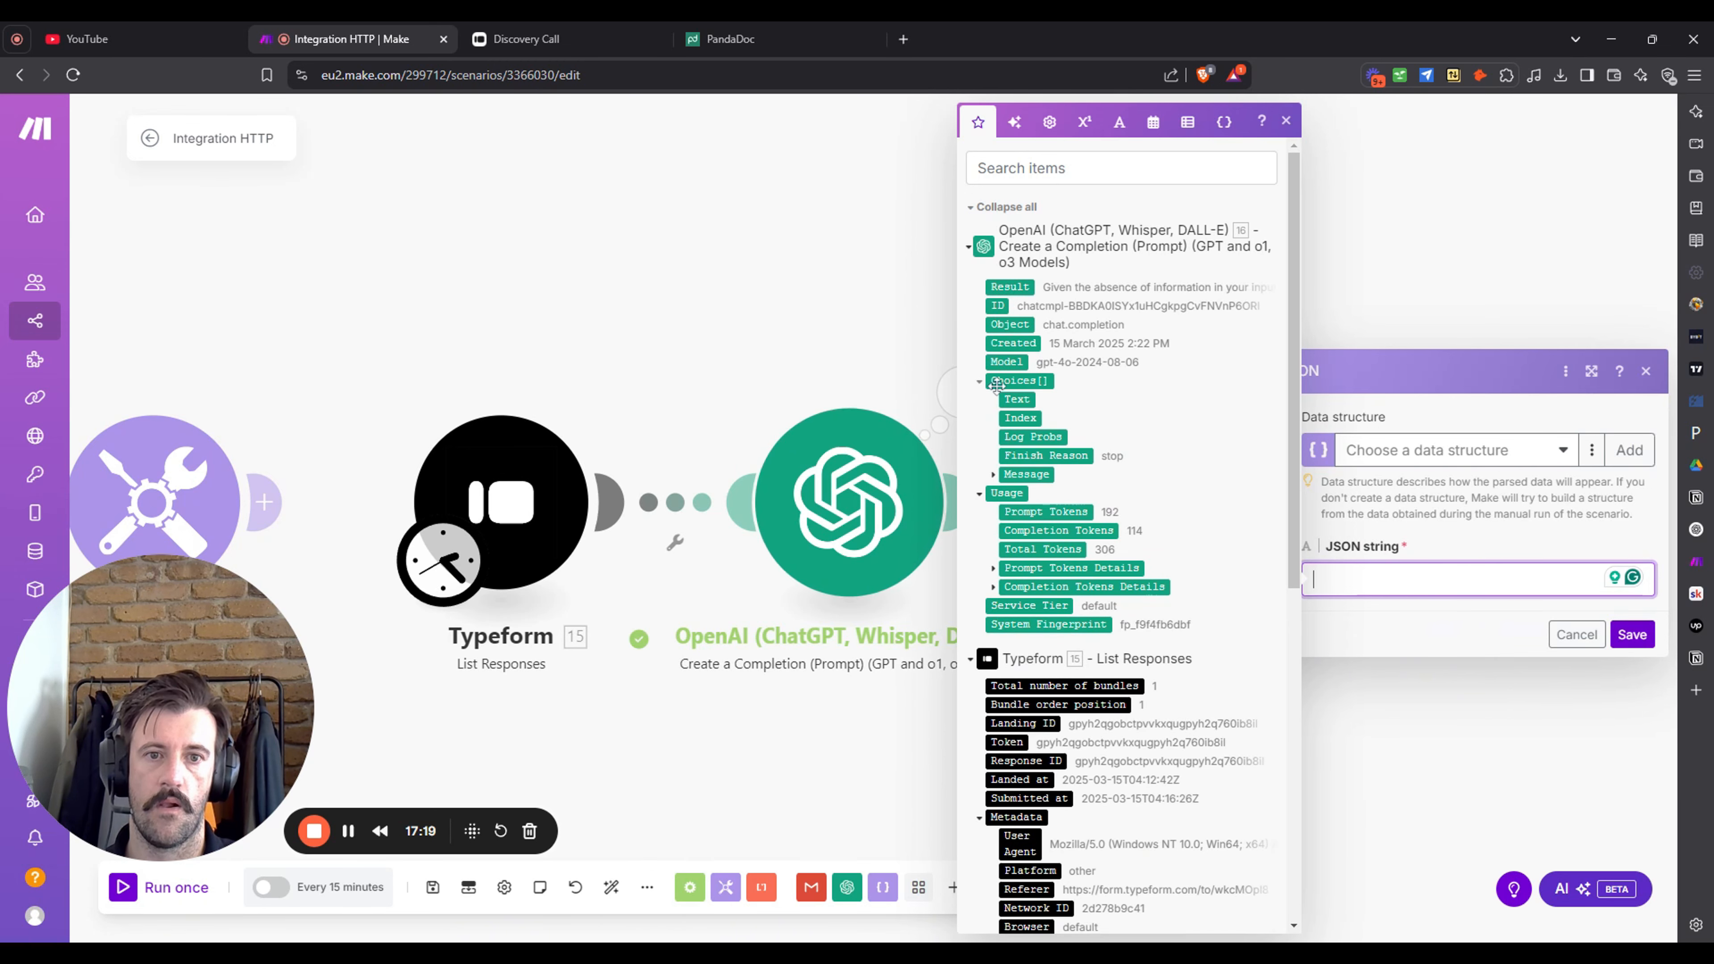
left_click(994, 476)
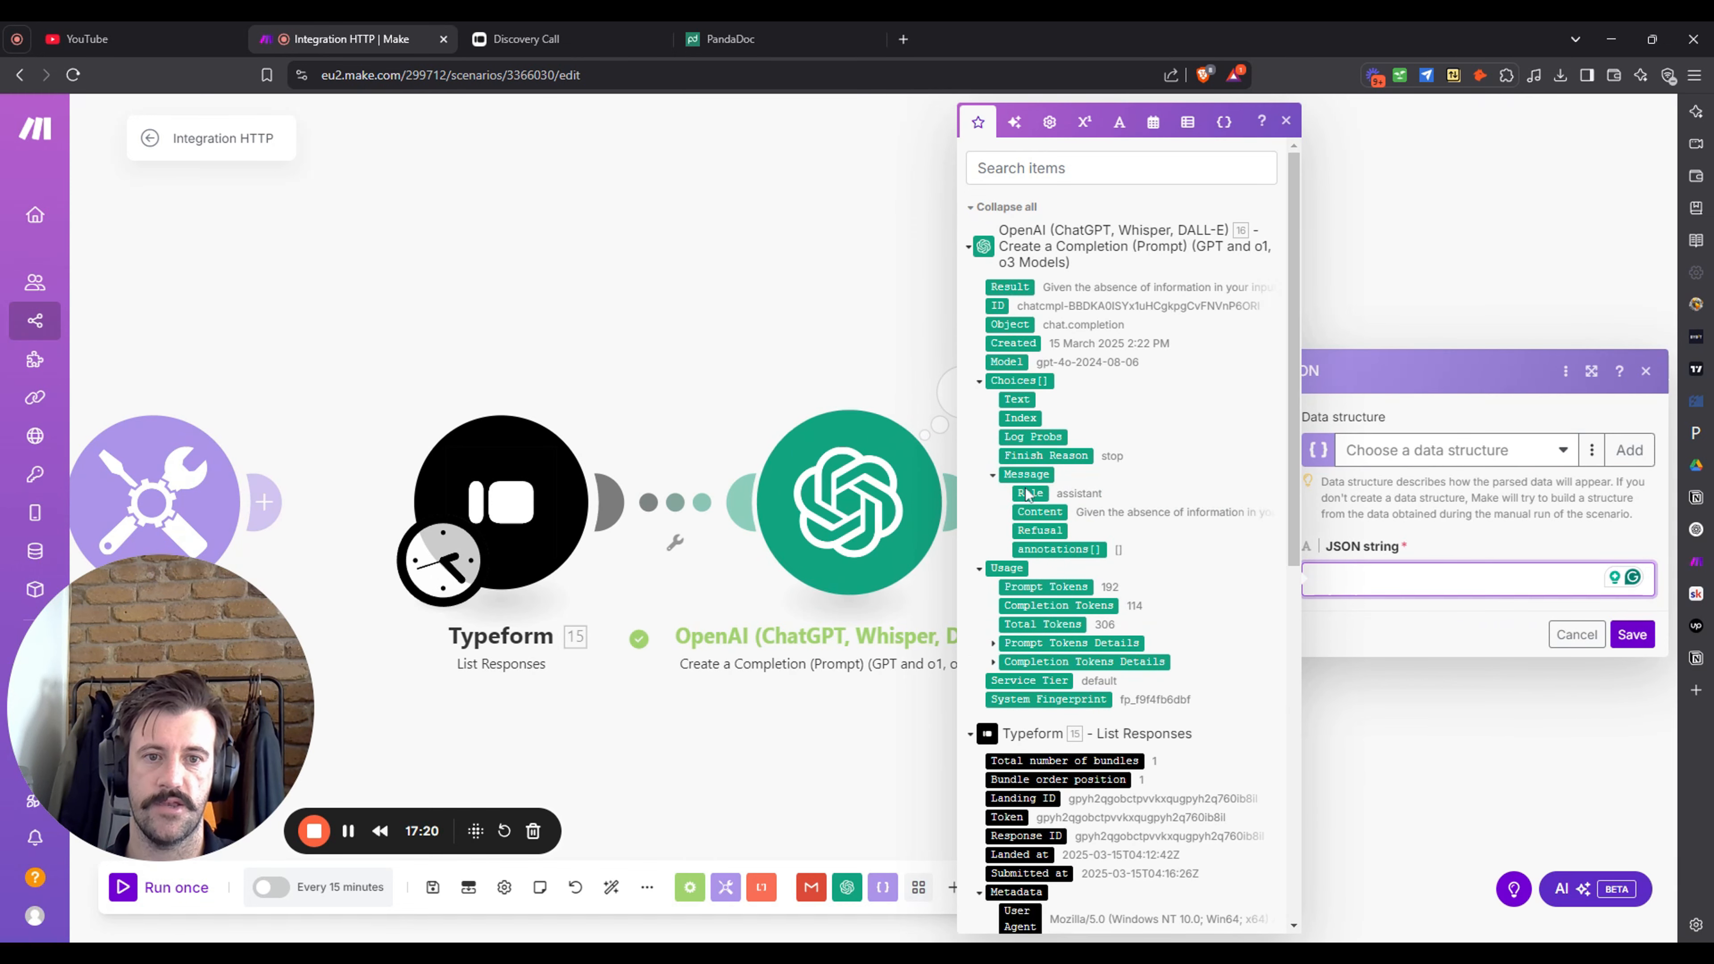
left_click(1040, 512)
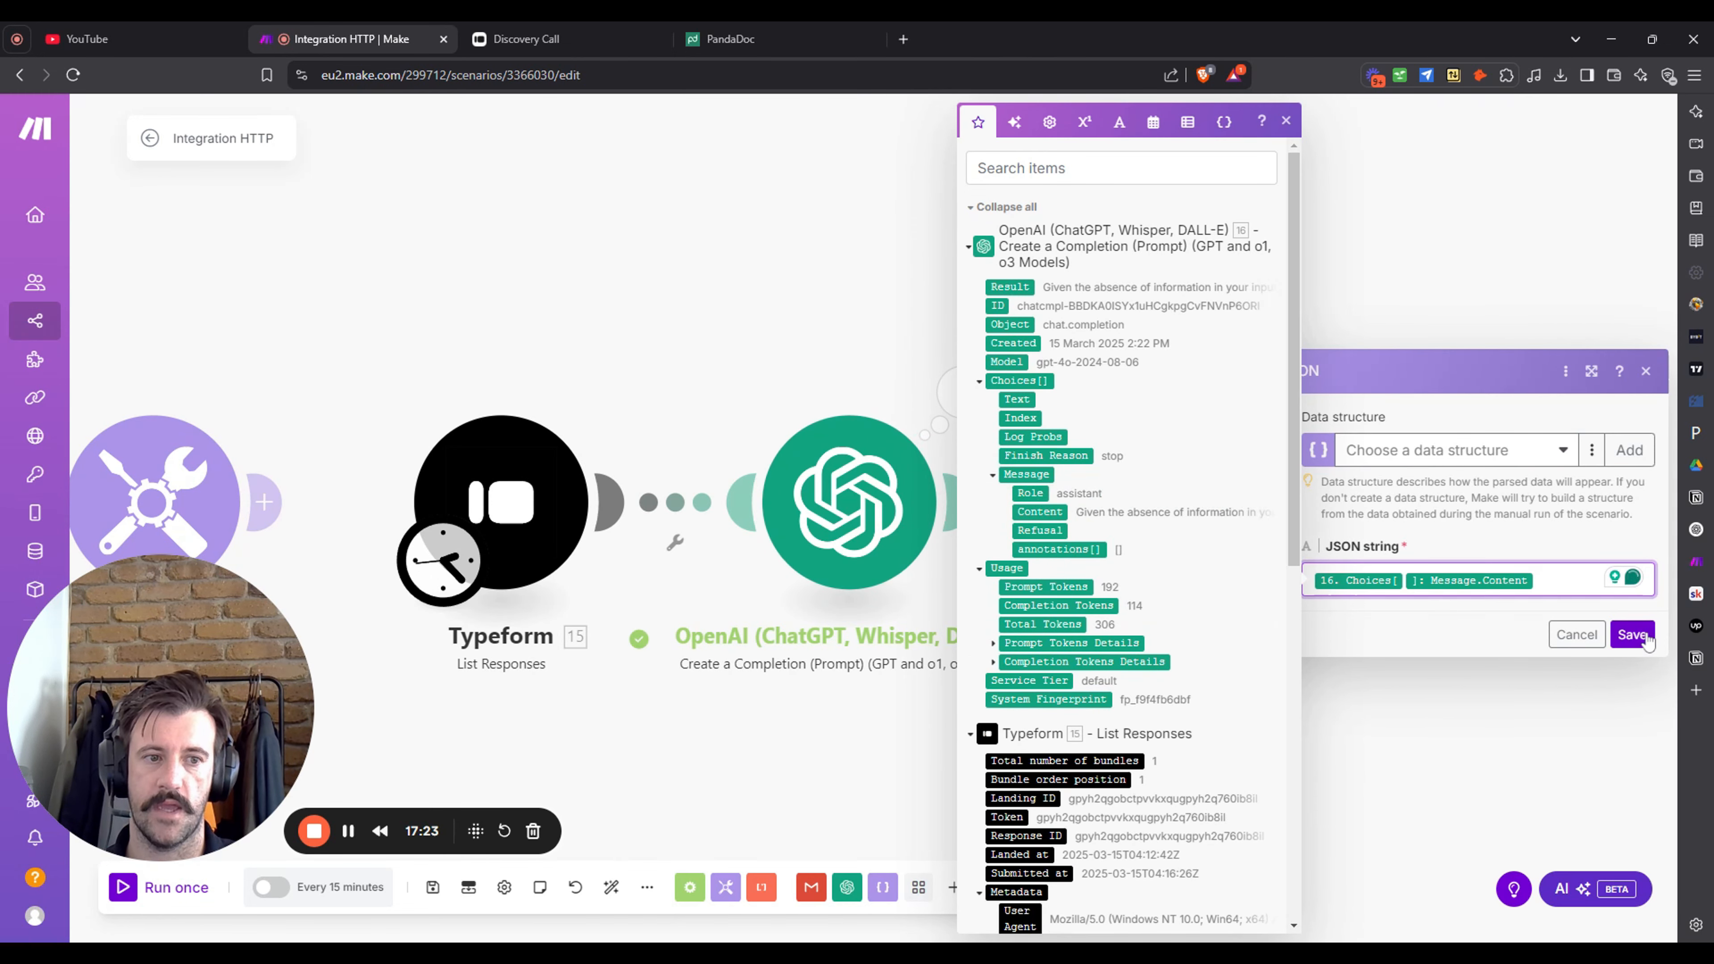
left_click(1632, 635)
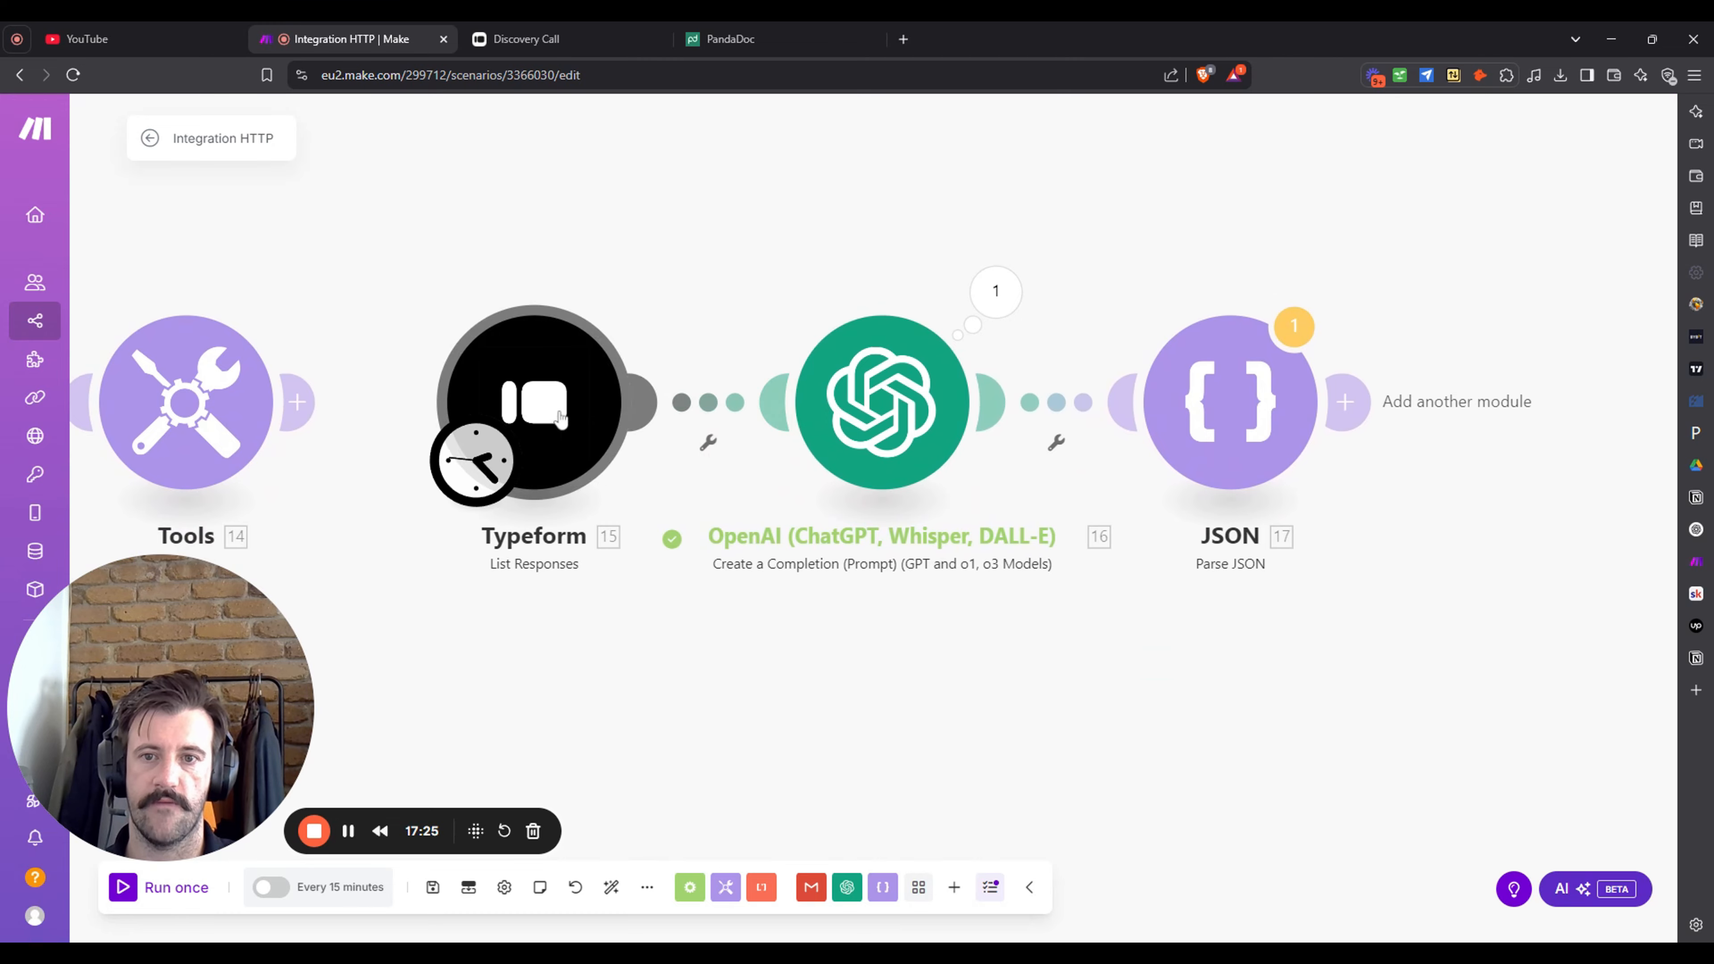
right_click(560, 419)
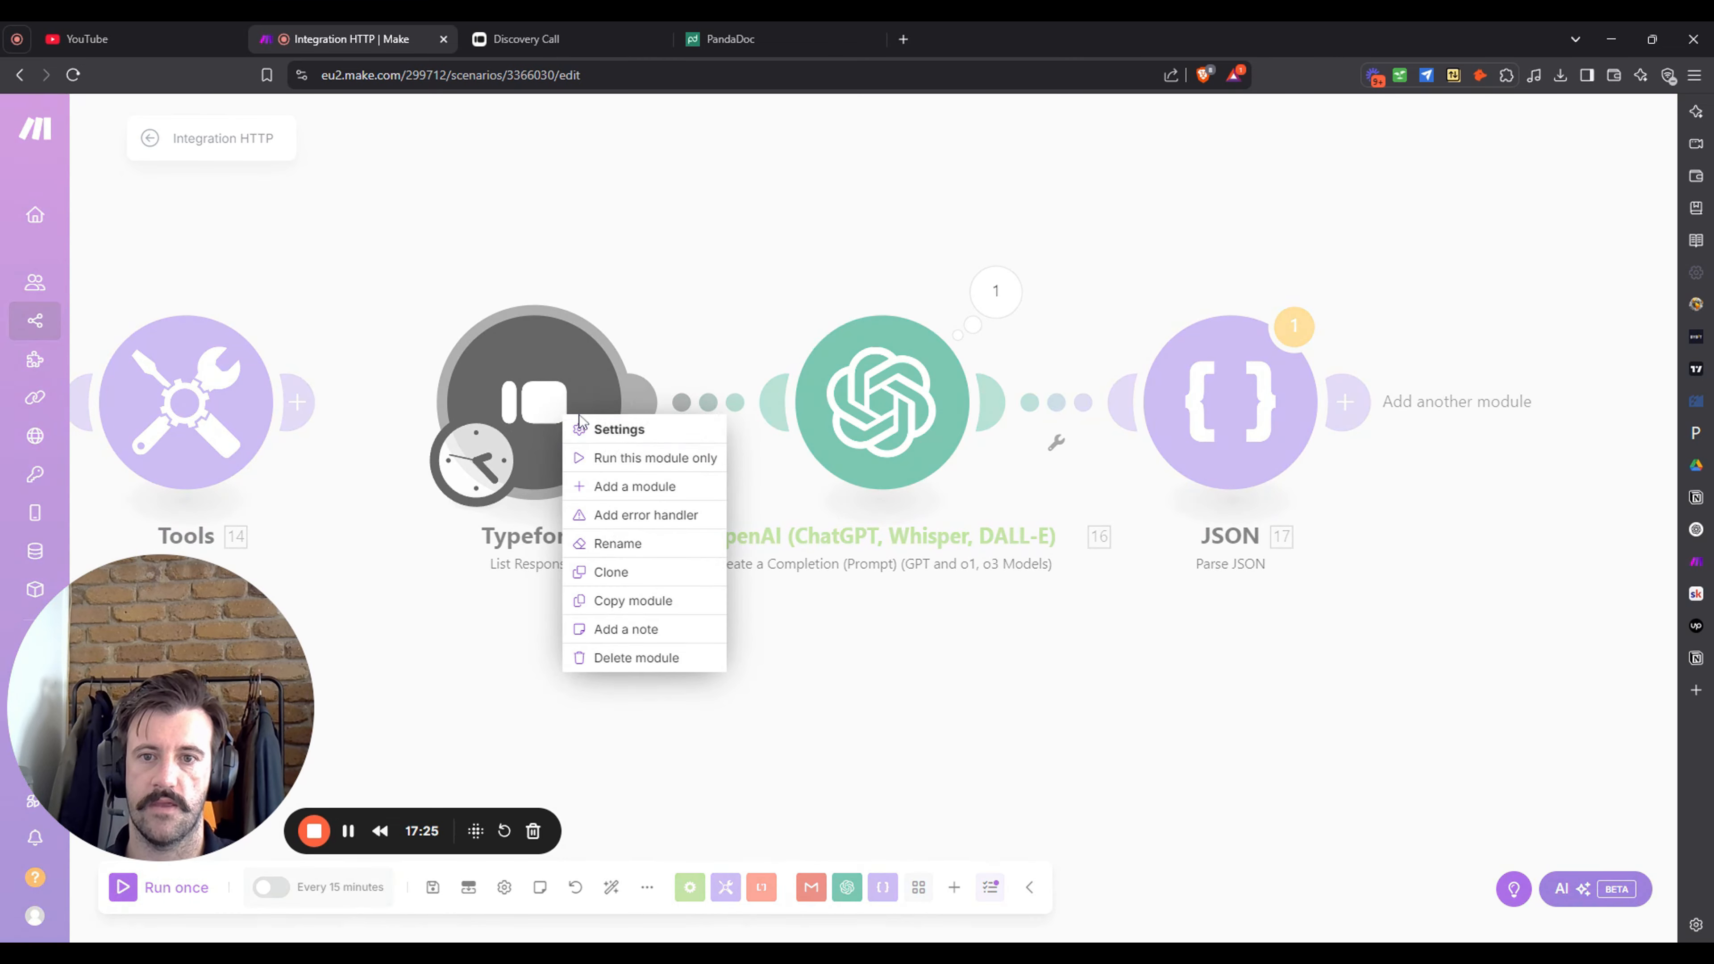
- Run the whole scenario anyway and open Parse JSON's 'Source is not valid JSON' error
left_click(873, 662)
left_click(169, 888)
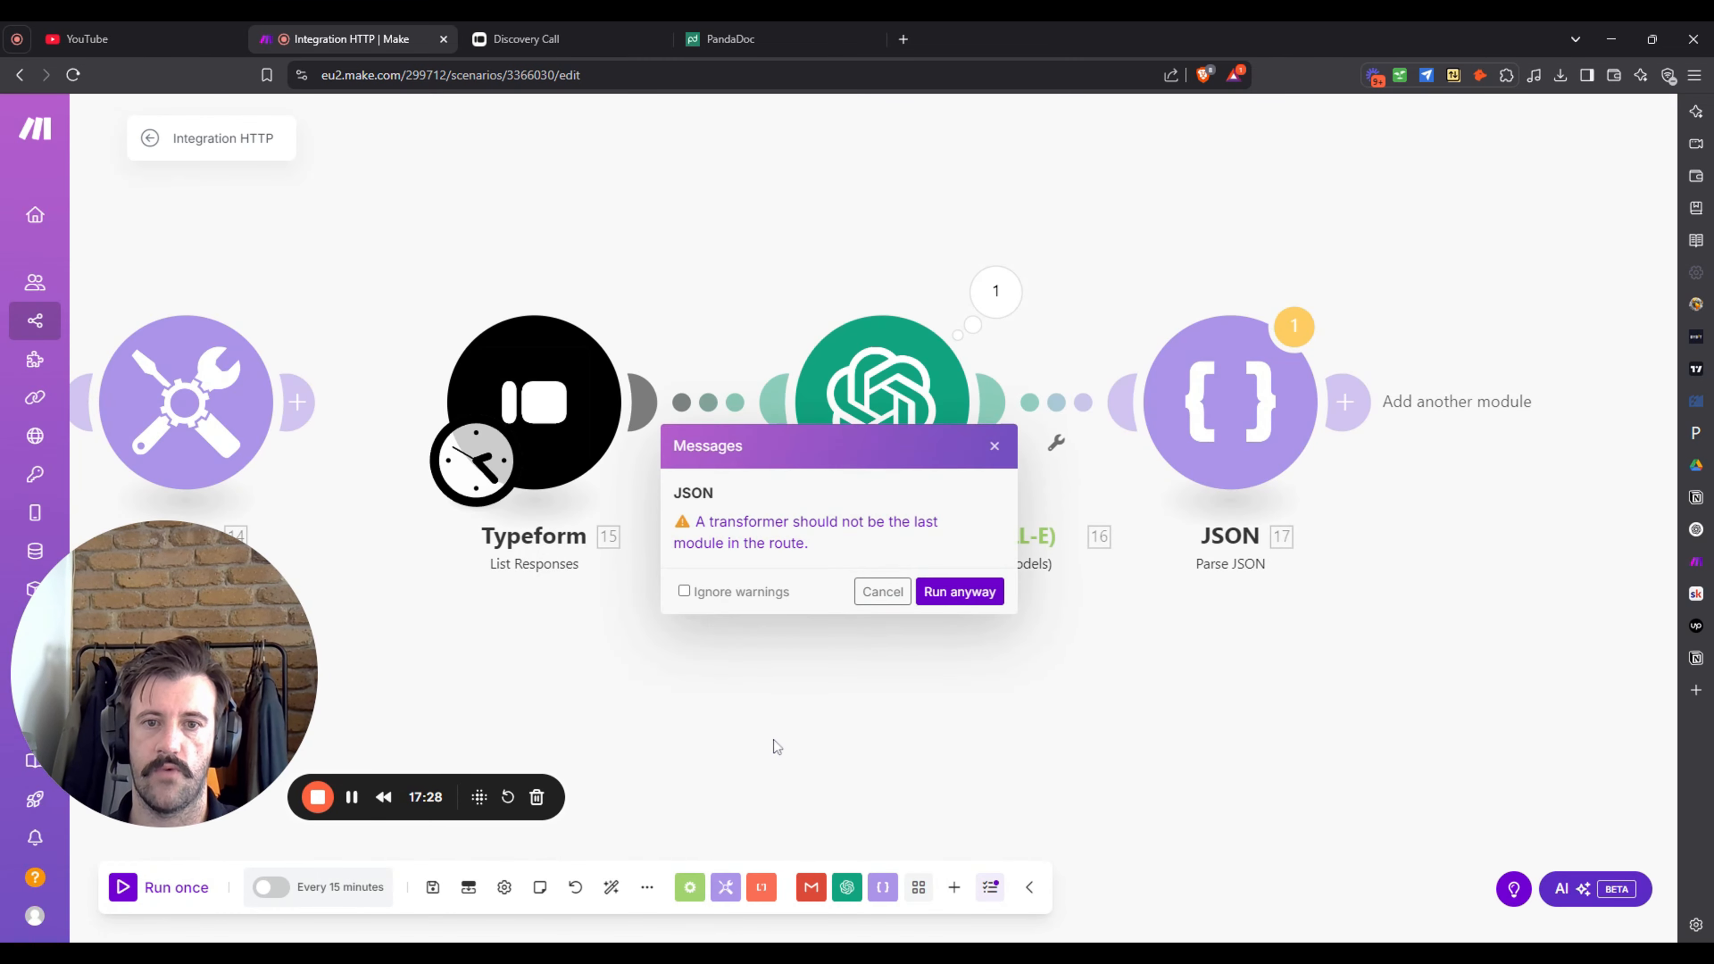
left_click(960, 592)
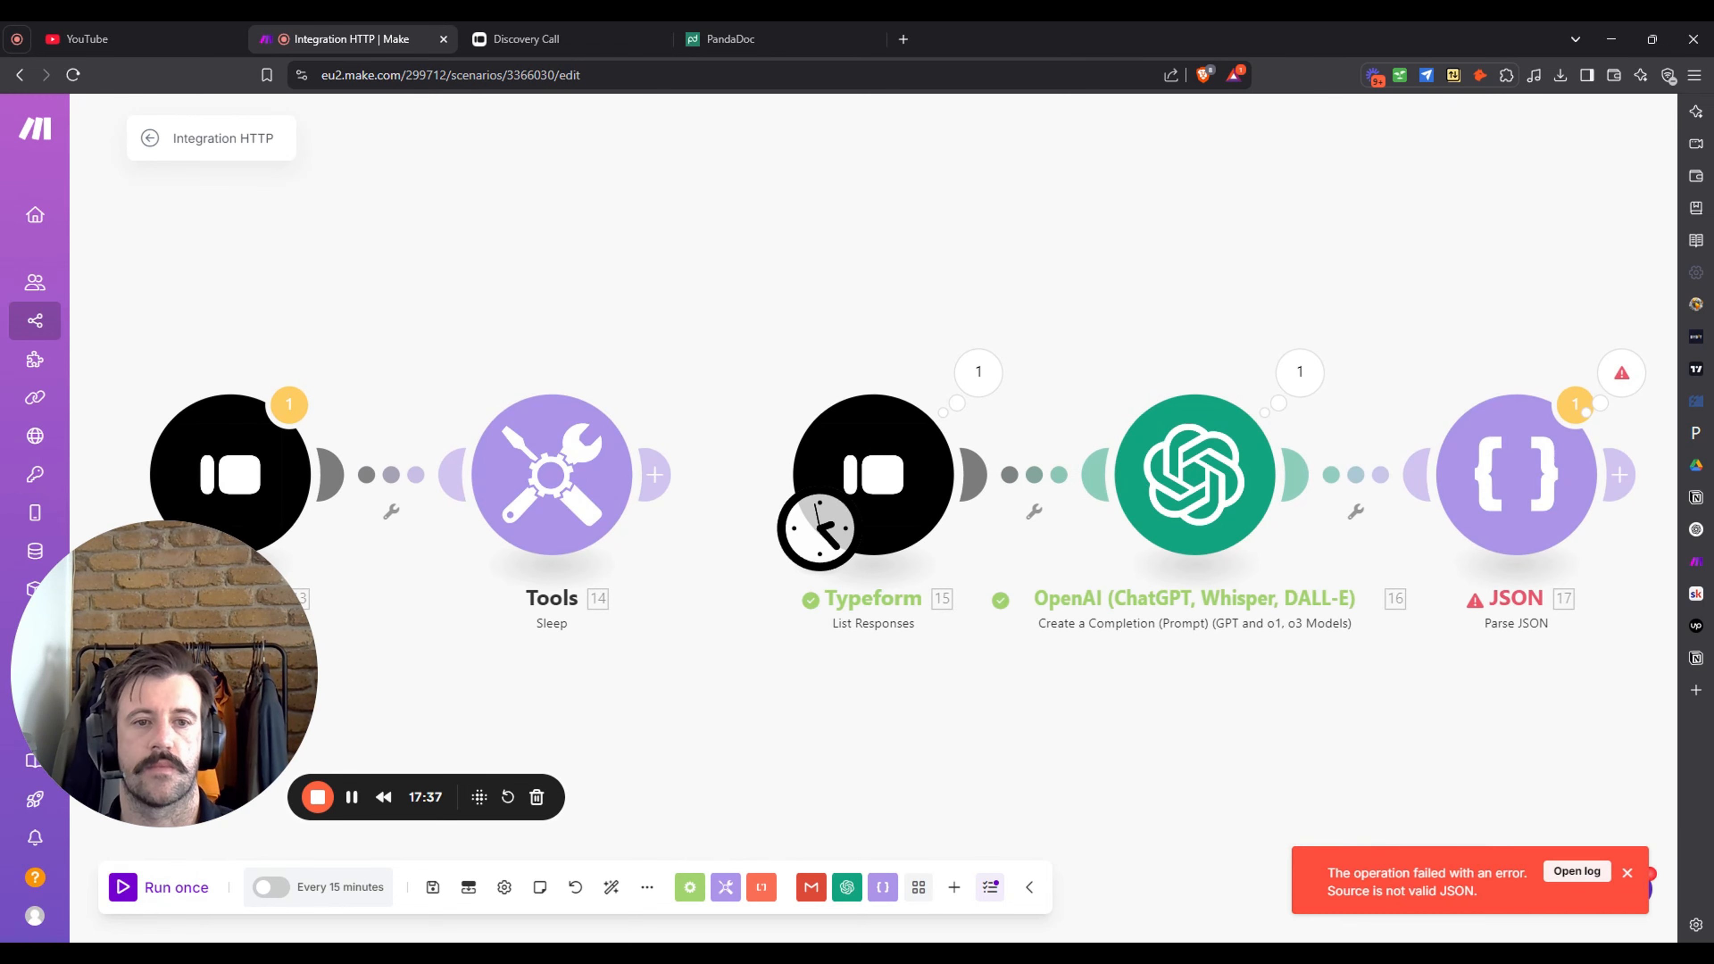
left_click(1530, 356)
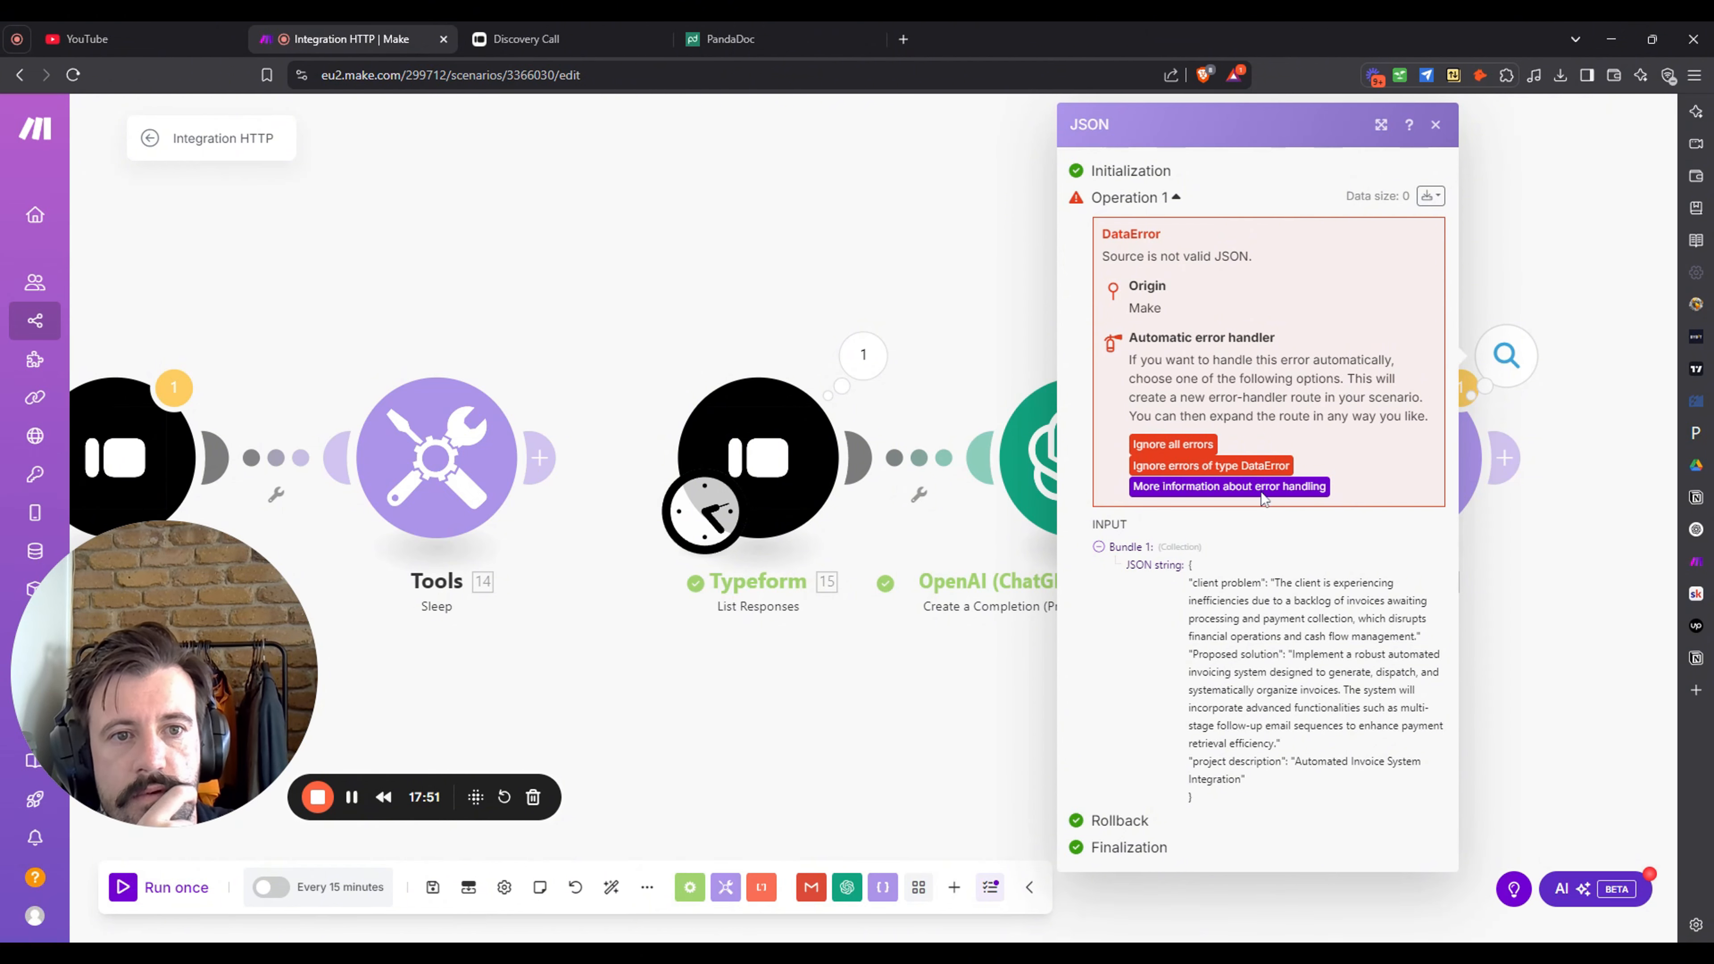
left_click(1001, 735)
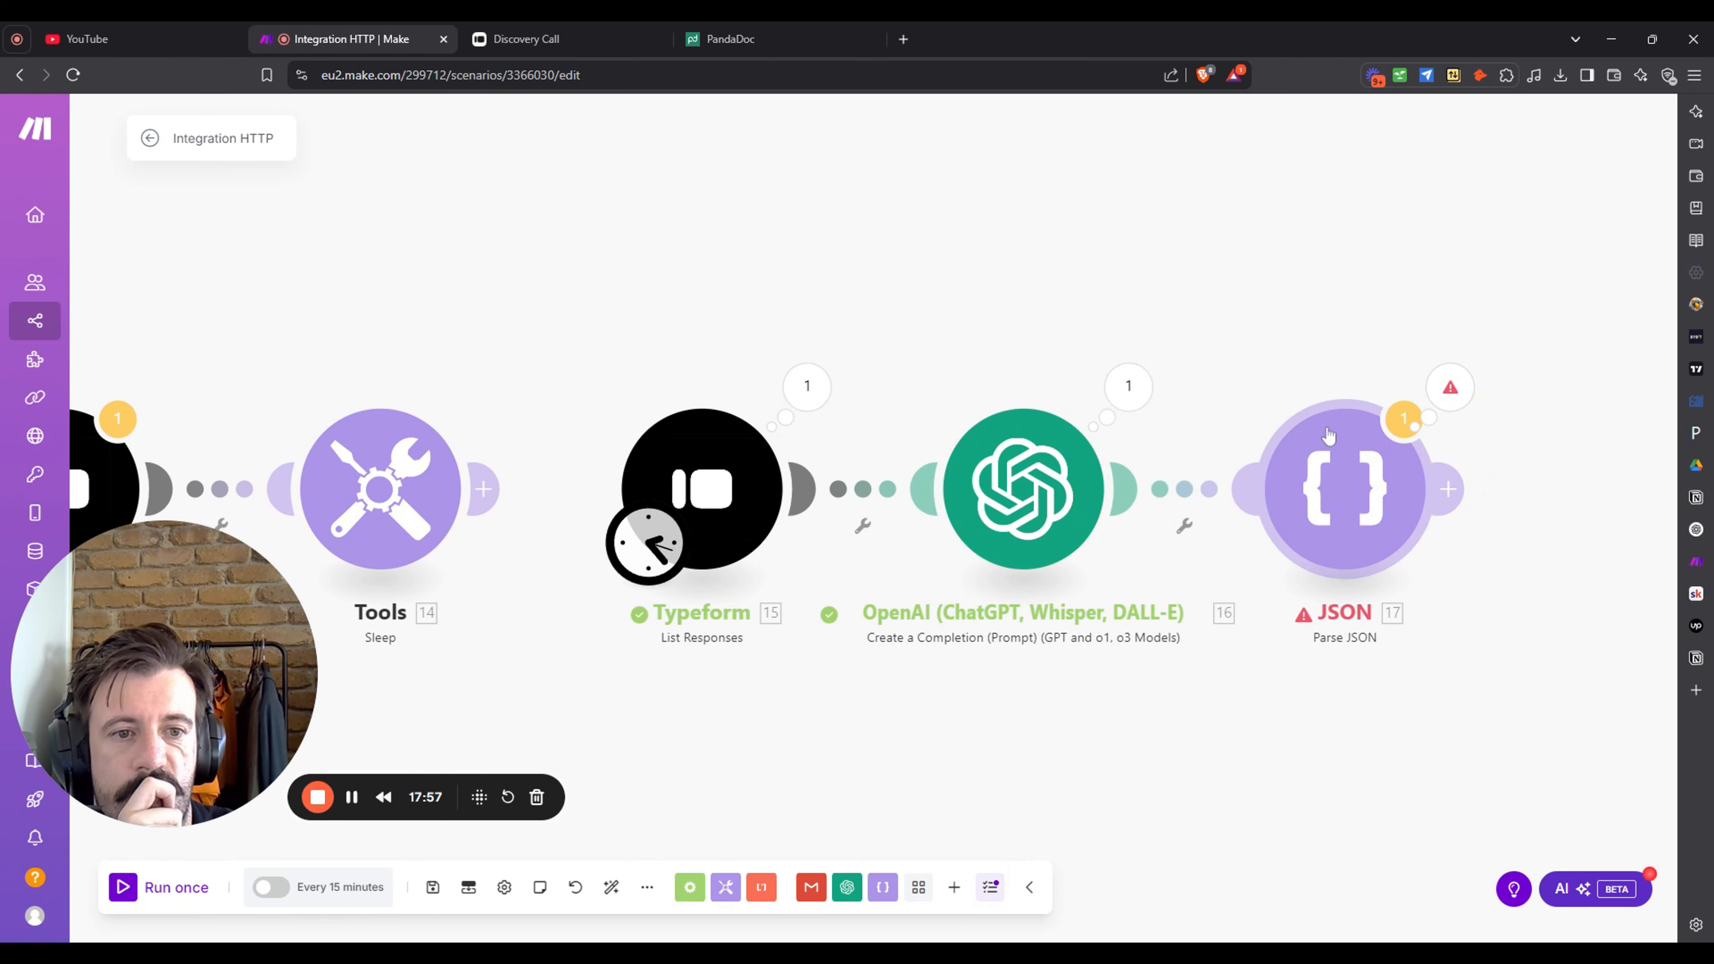
left_click(1449, 386)
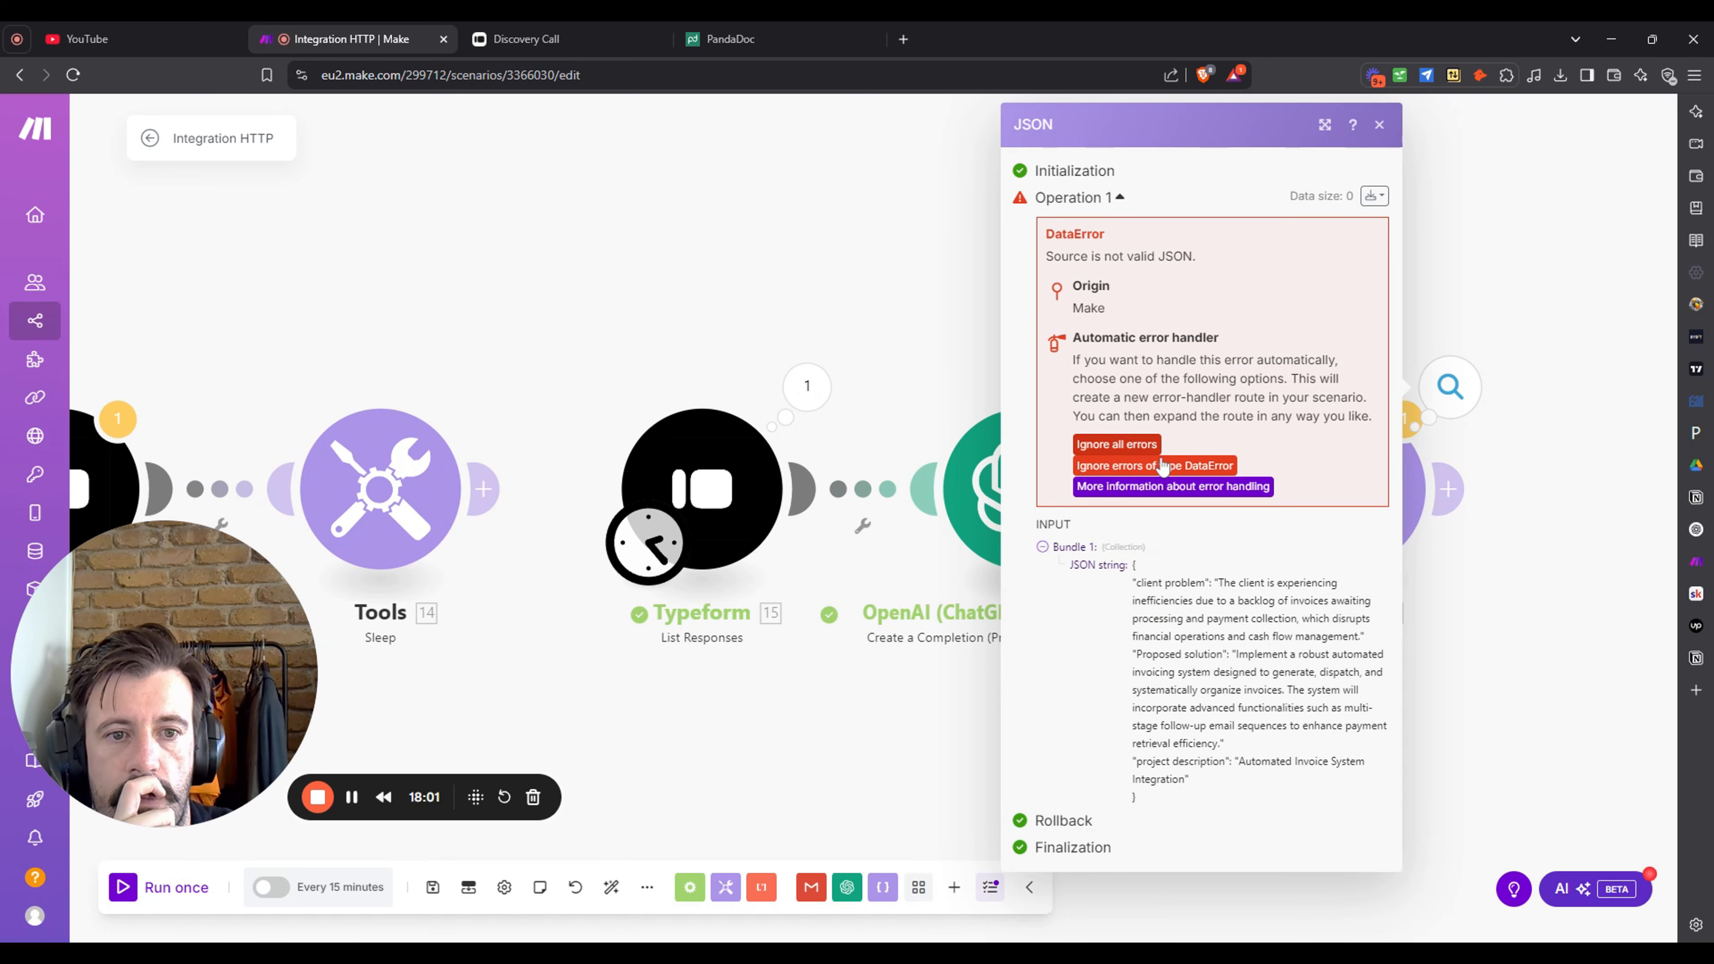
- Set the JSON step to ignore errors and review its warning
left_click(1142, 446)
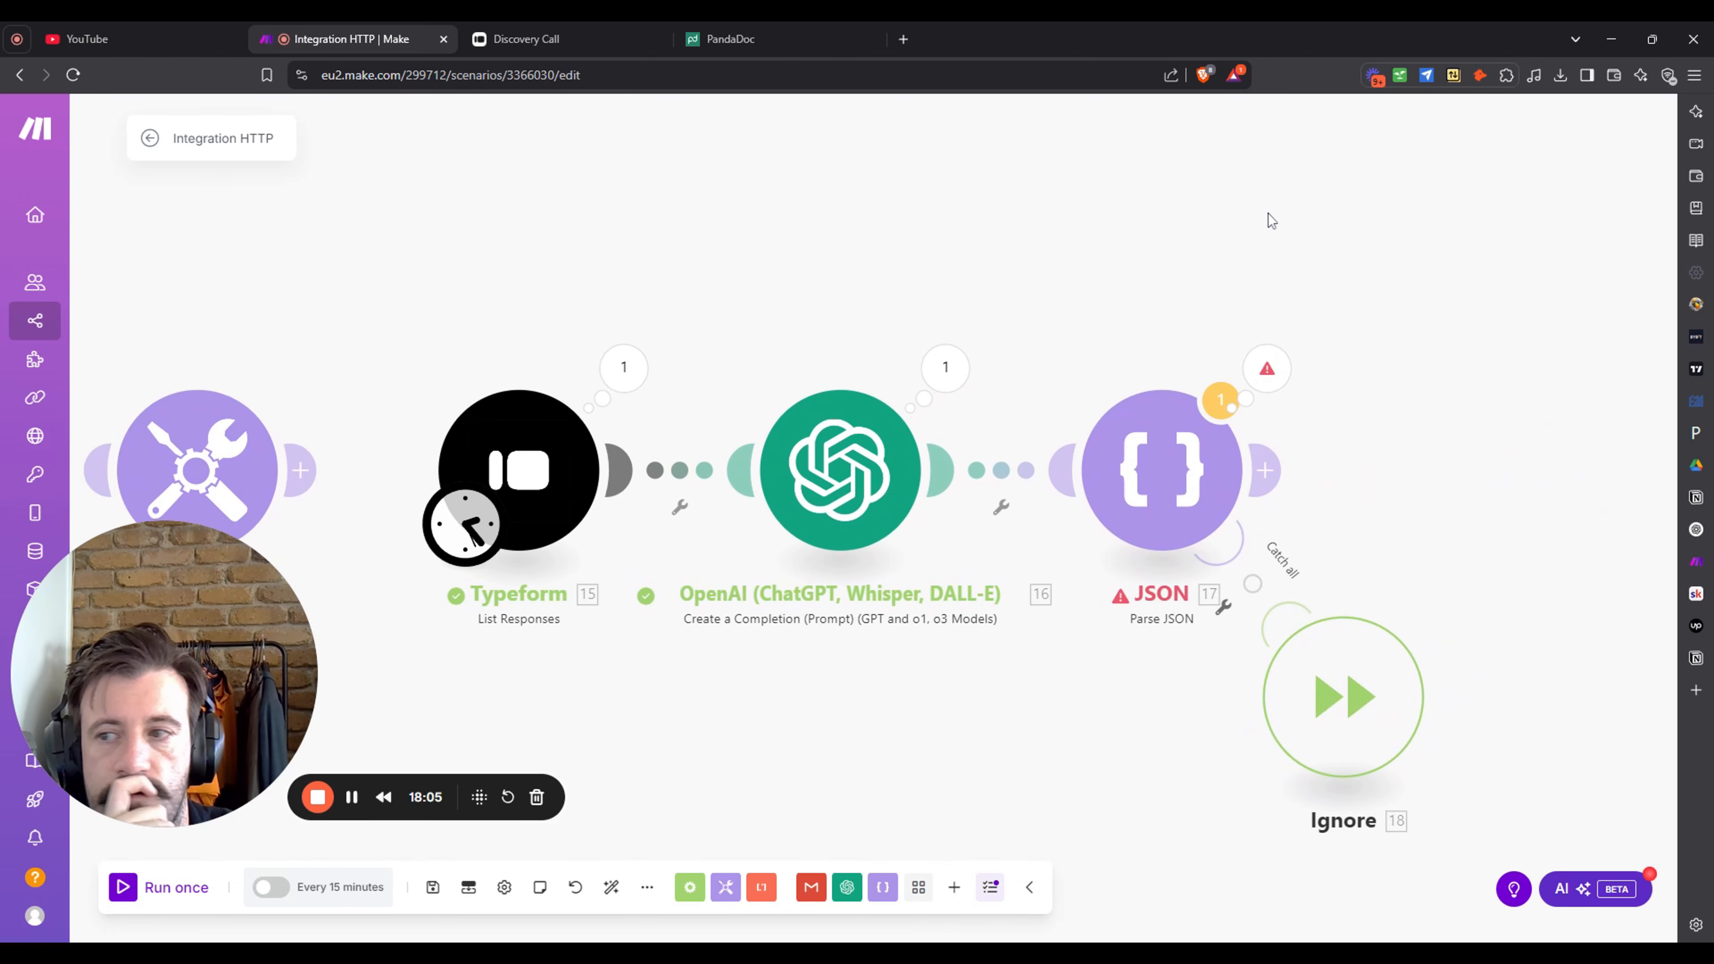
scroll(1269, 216, "down", 1)
left_click_drag(1350, 272, 1335, 236)
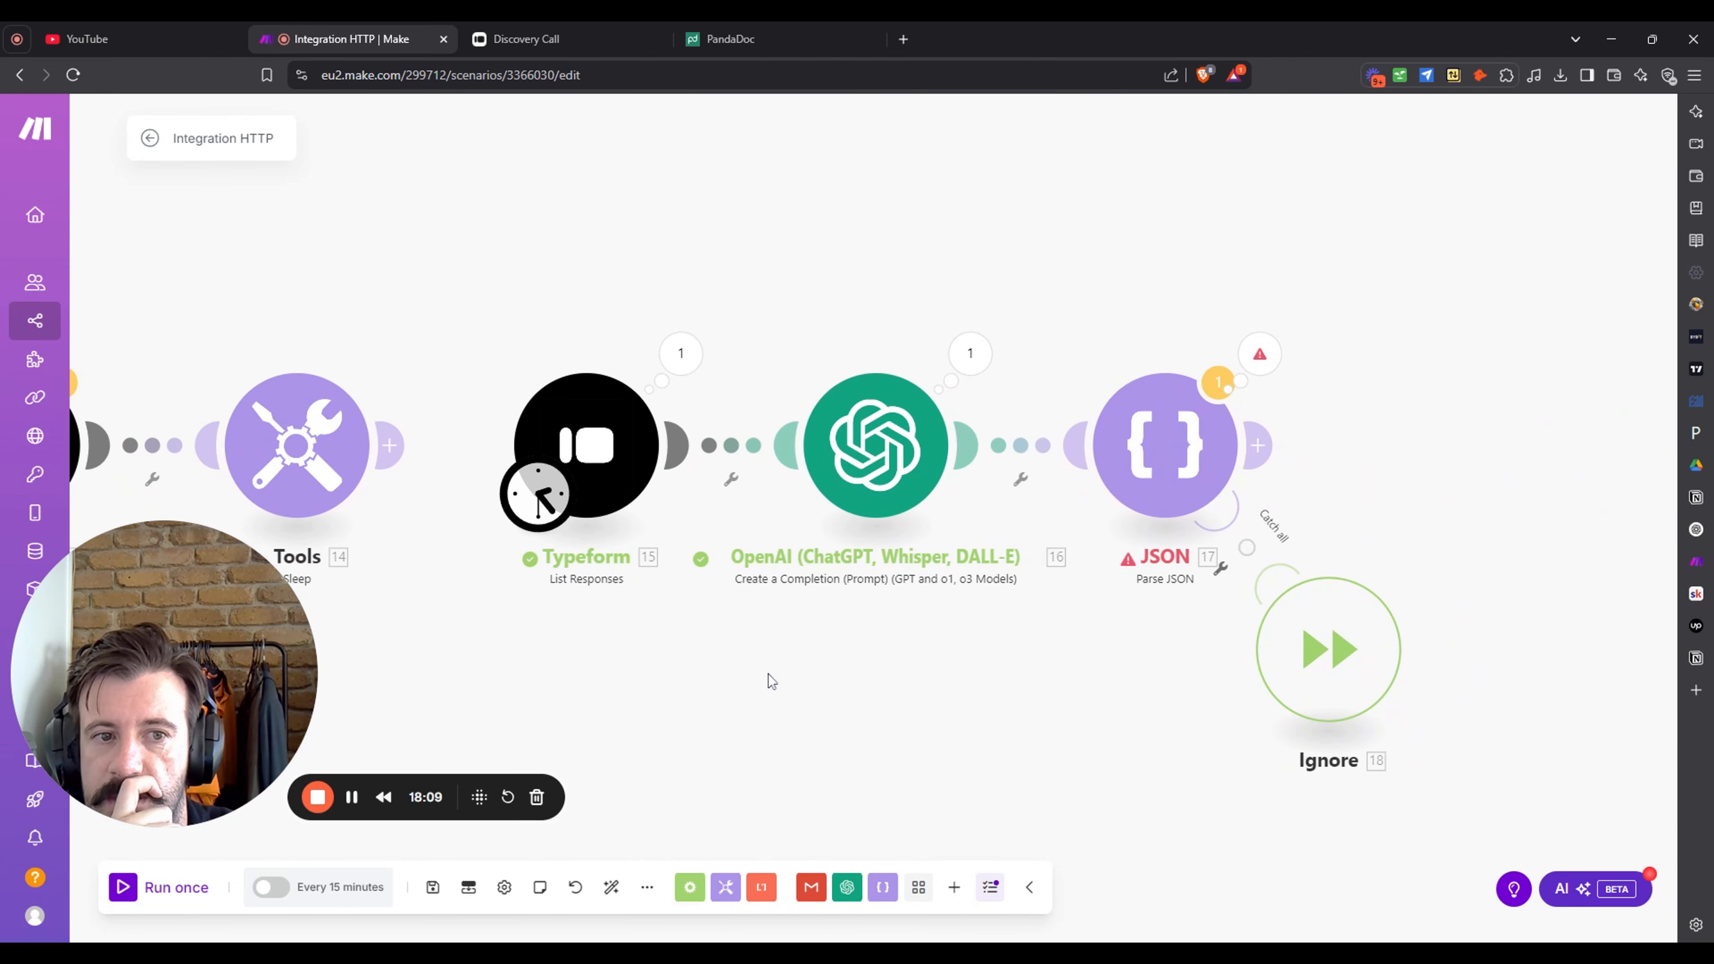
left_click(1271, 365)
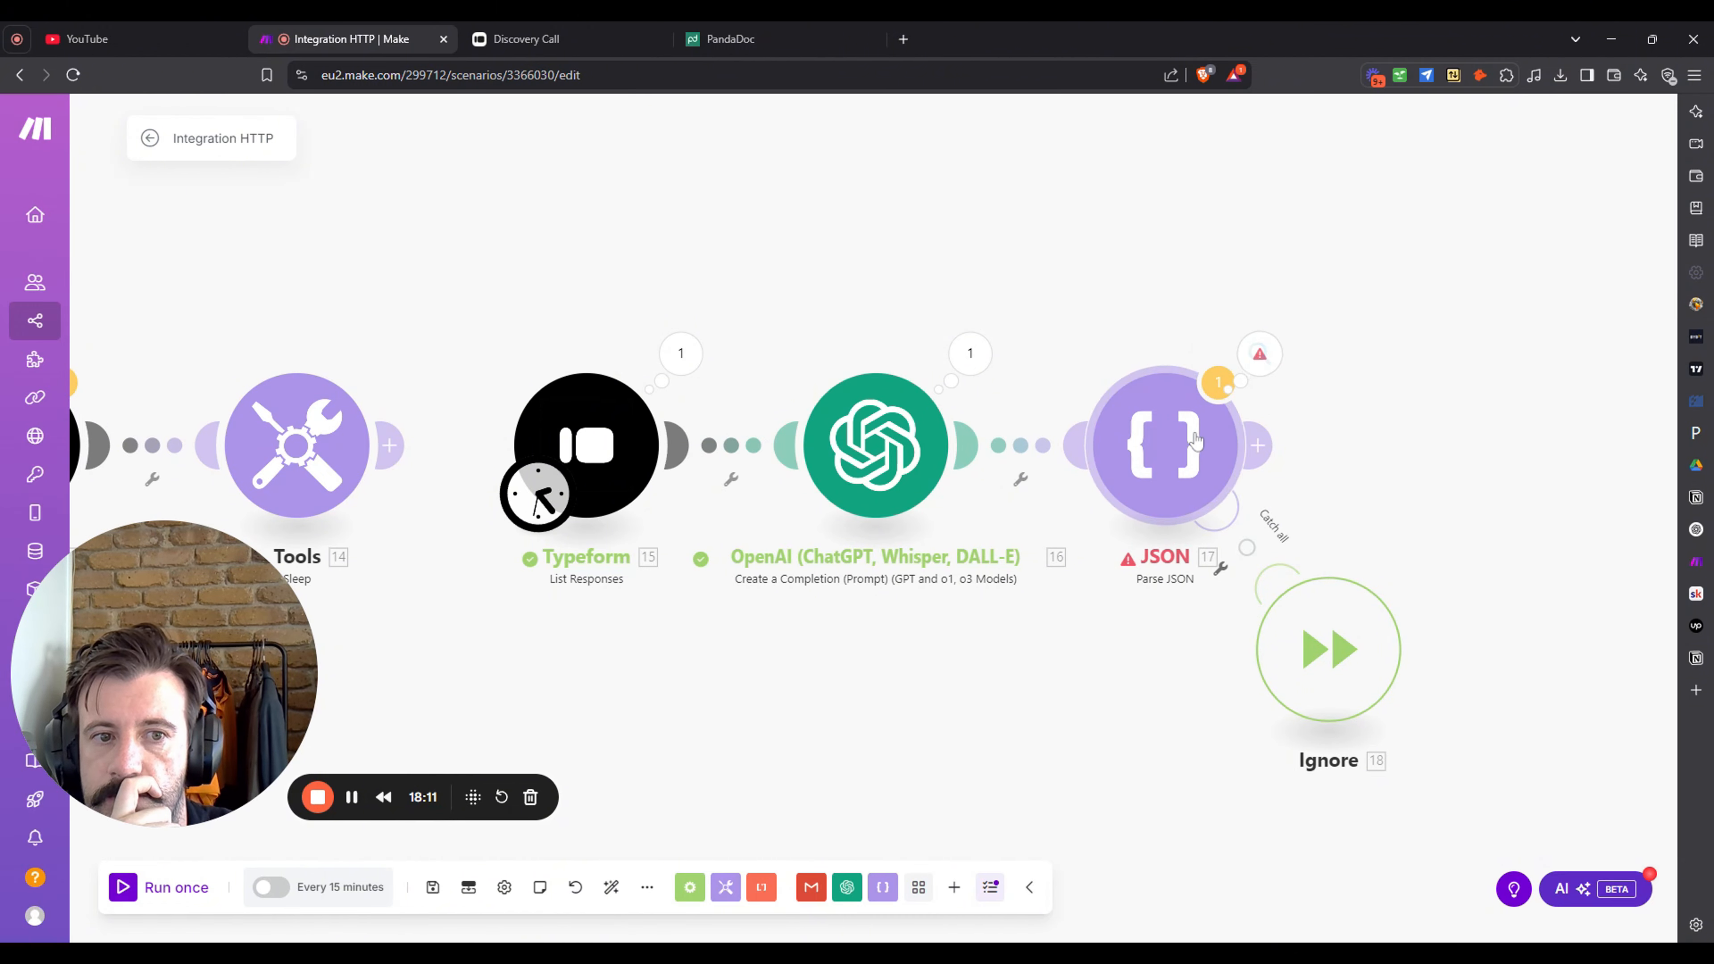
left_click(1168, 257)
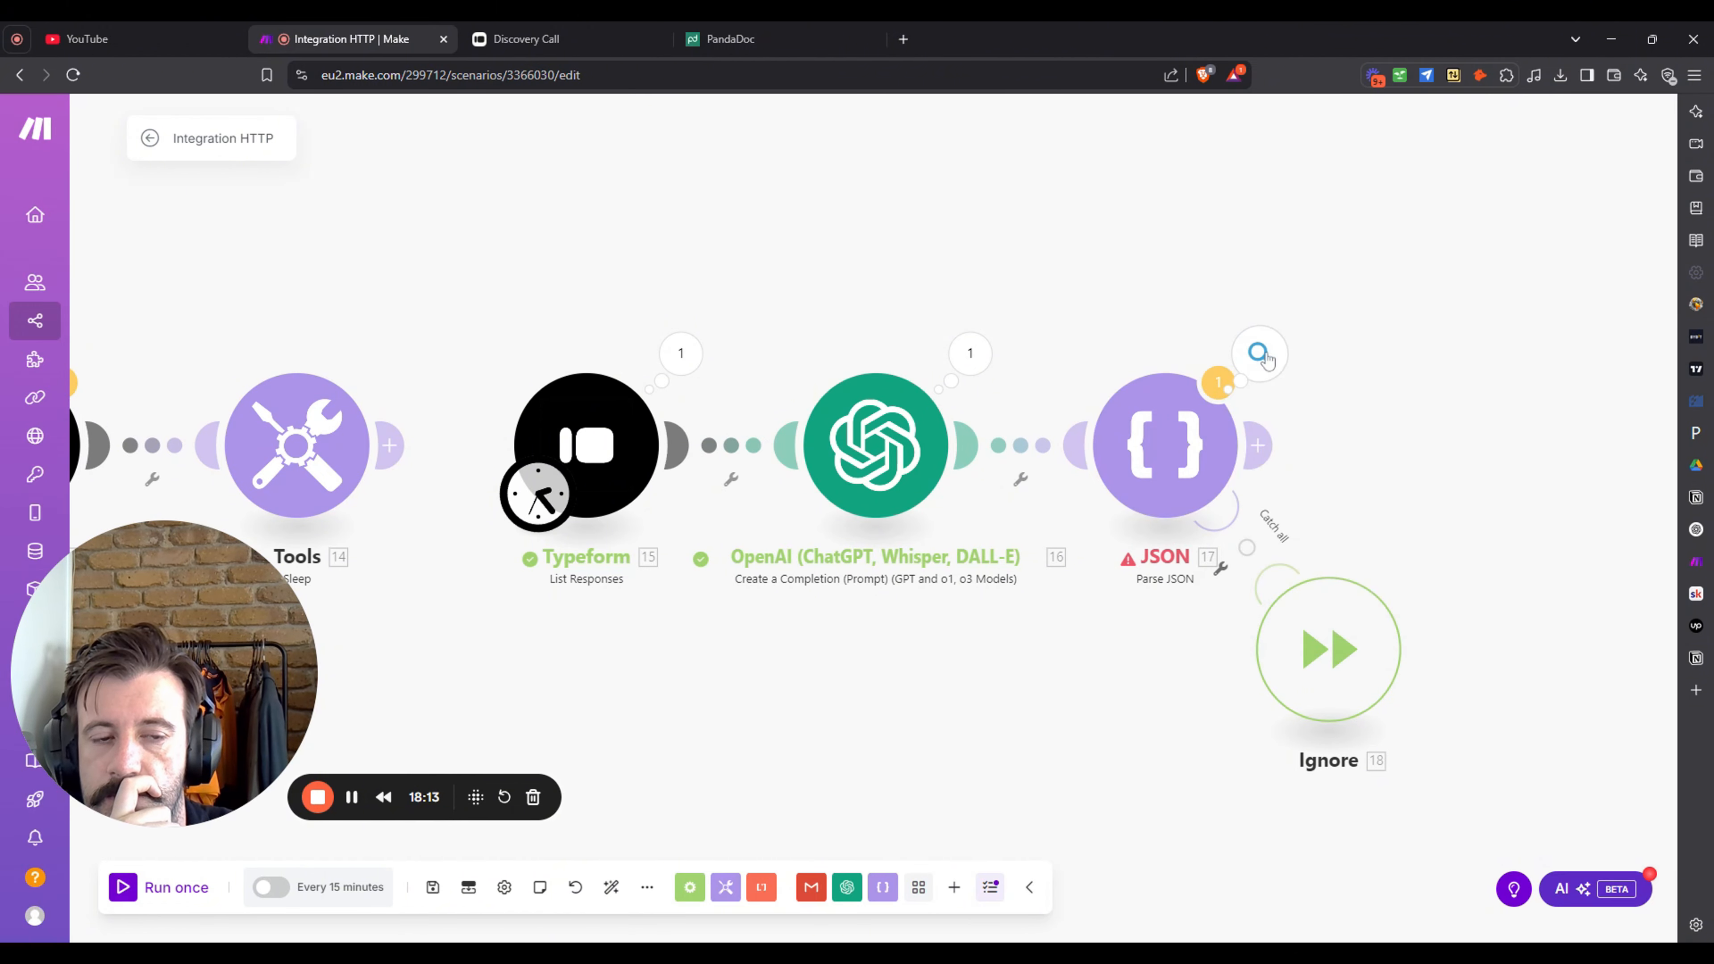
left_click_drag(1414, 248, 1171, 270)
- Add a Tools Set multiple variables module after JSON, delete it again, and run once
left_click(1006, 469)
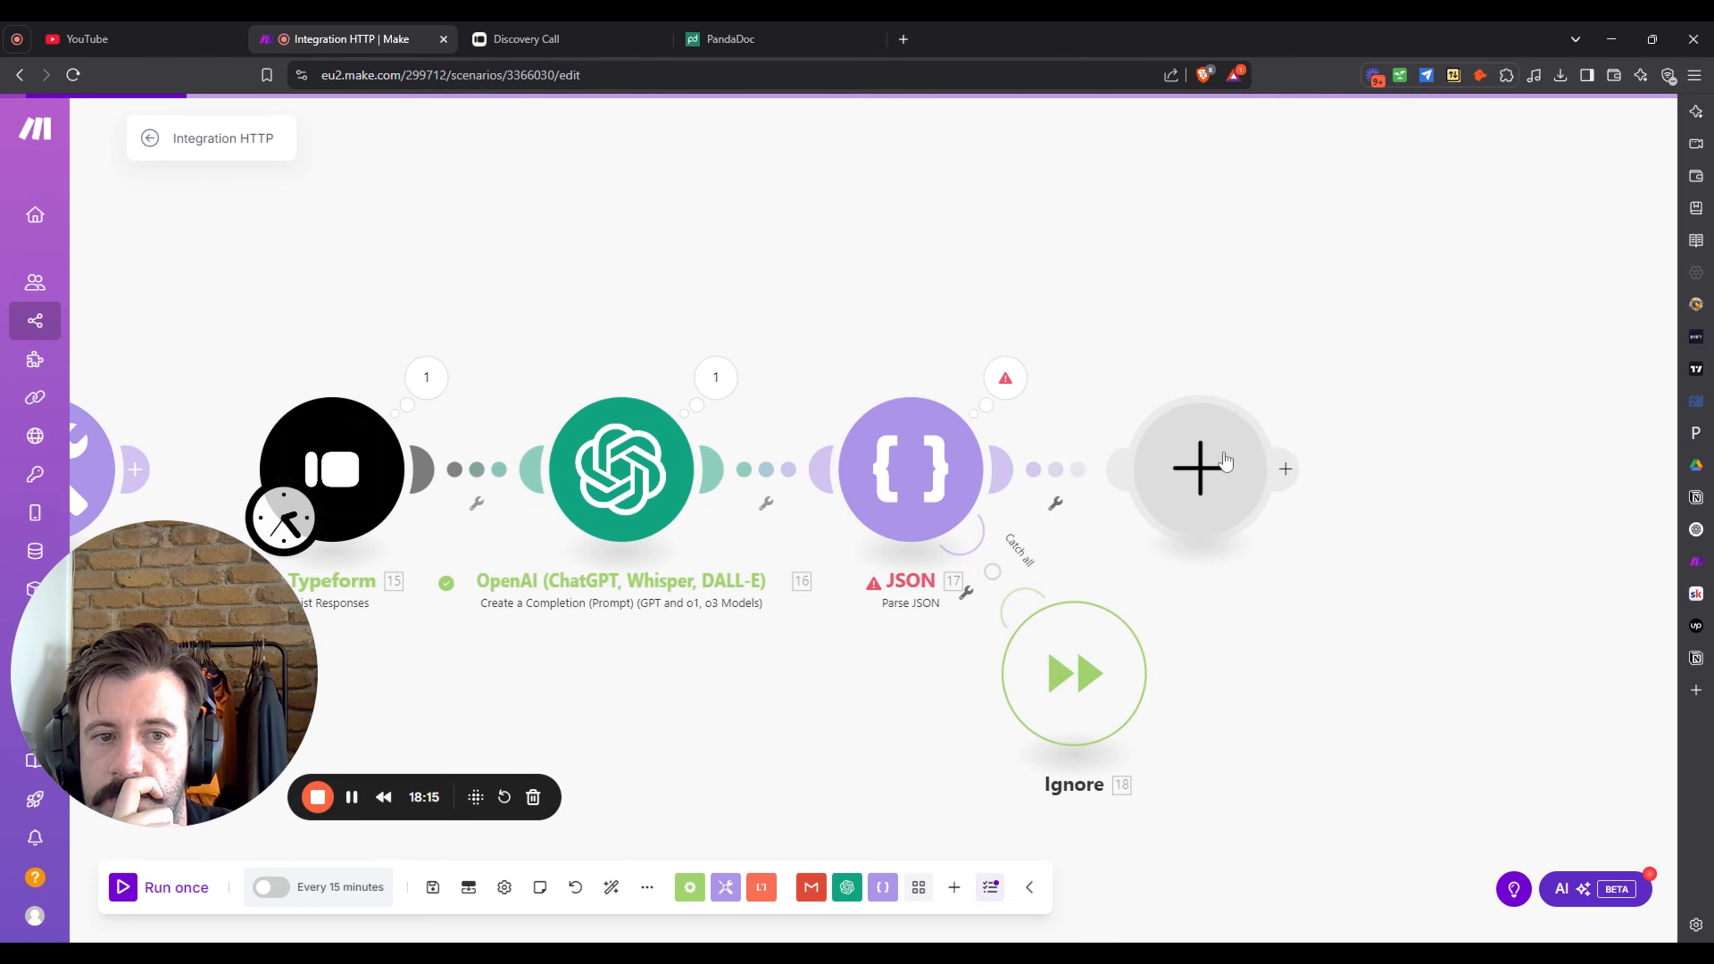
type("set")
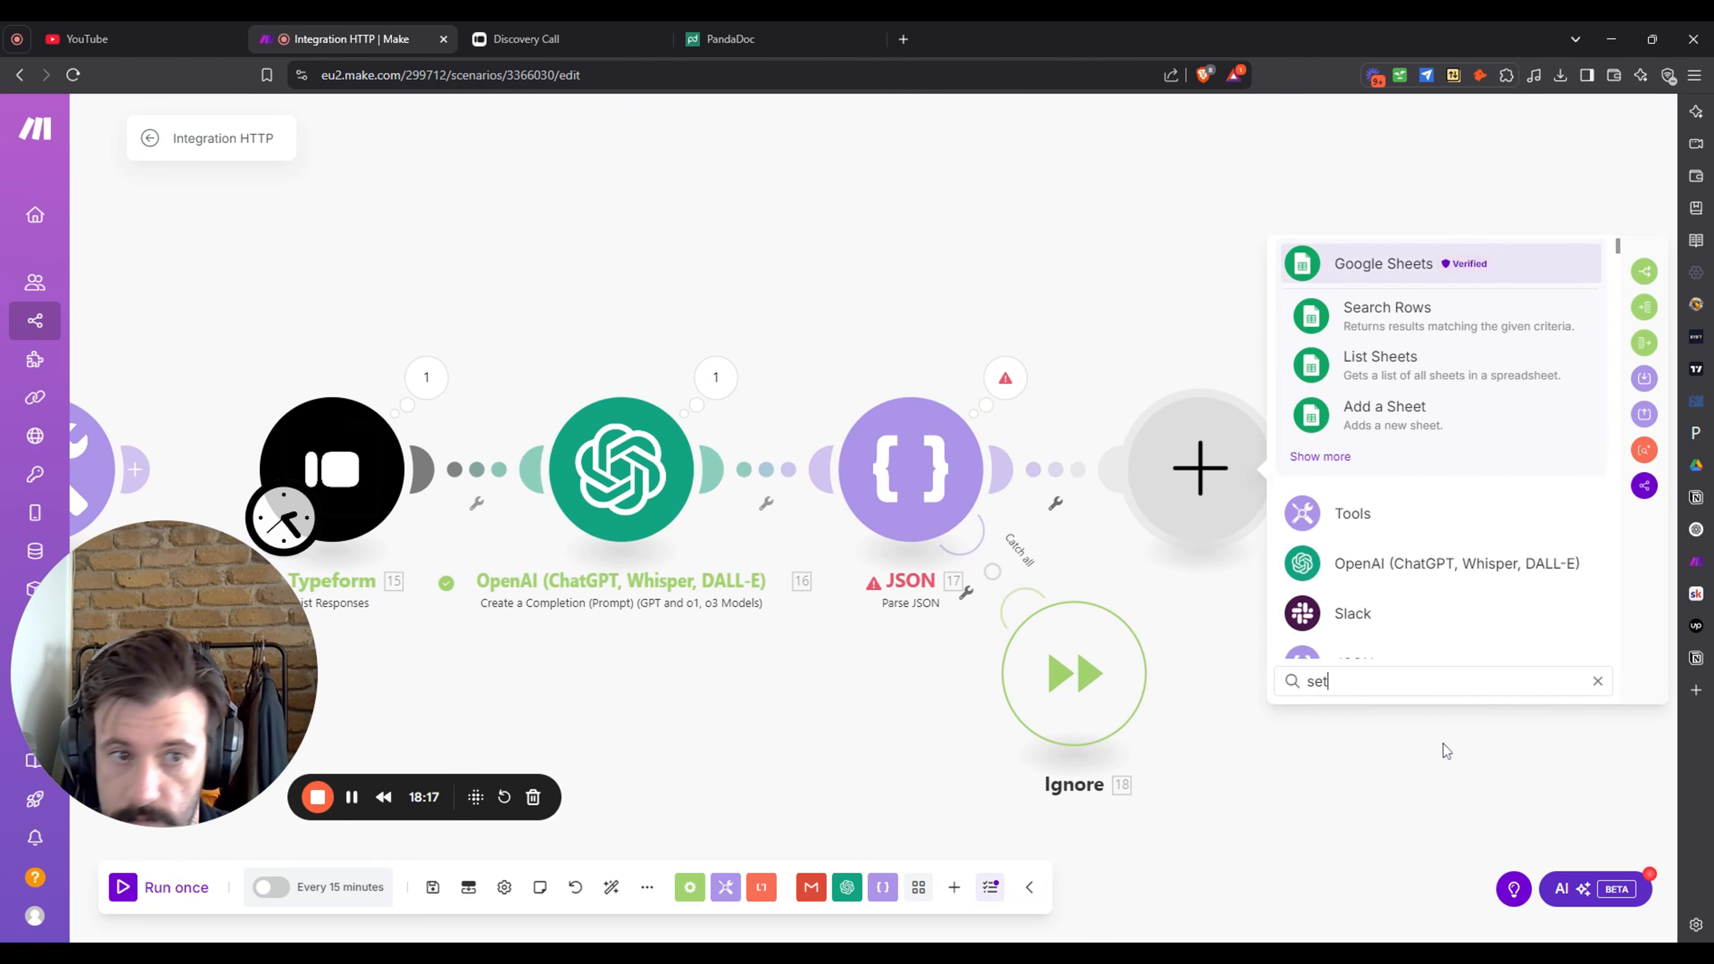
left_click(1444, 370)
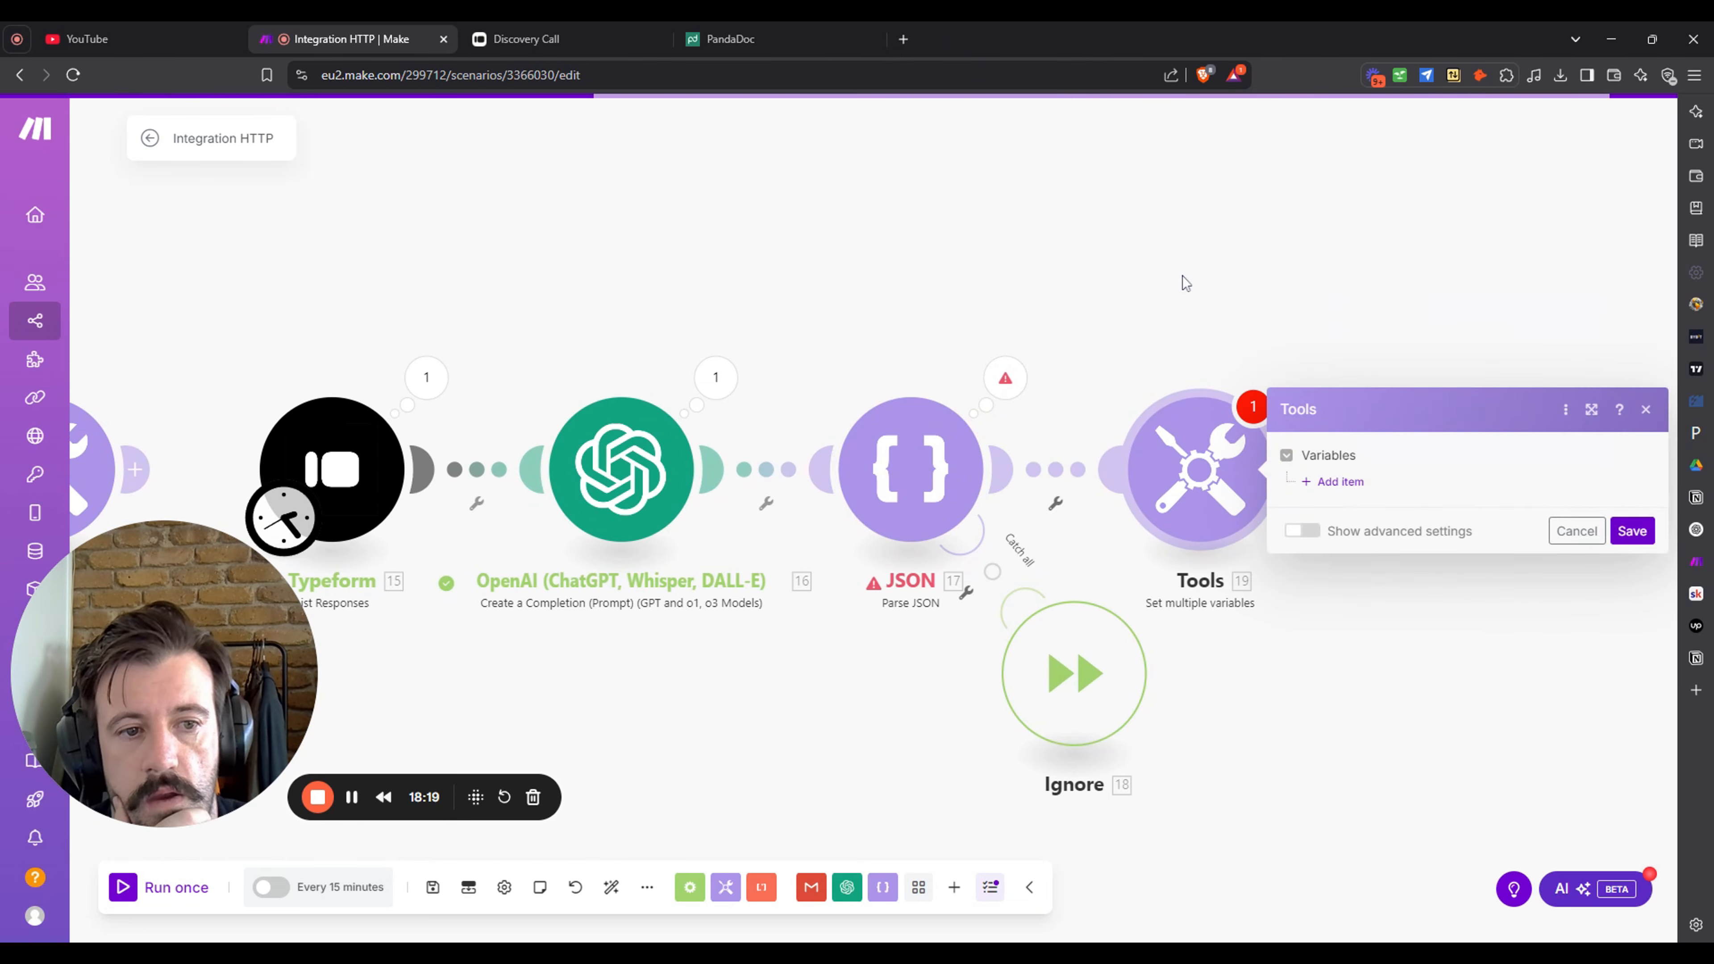
left_click(1340, 482)
left_click(1485, 446)
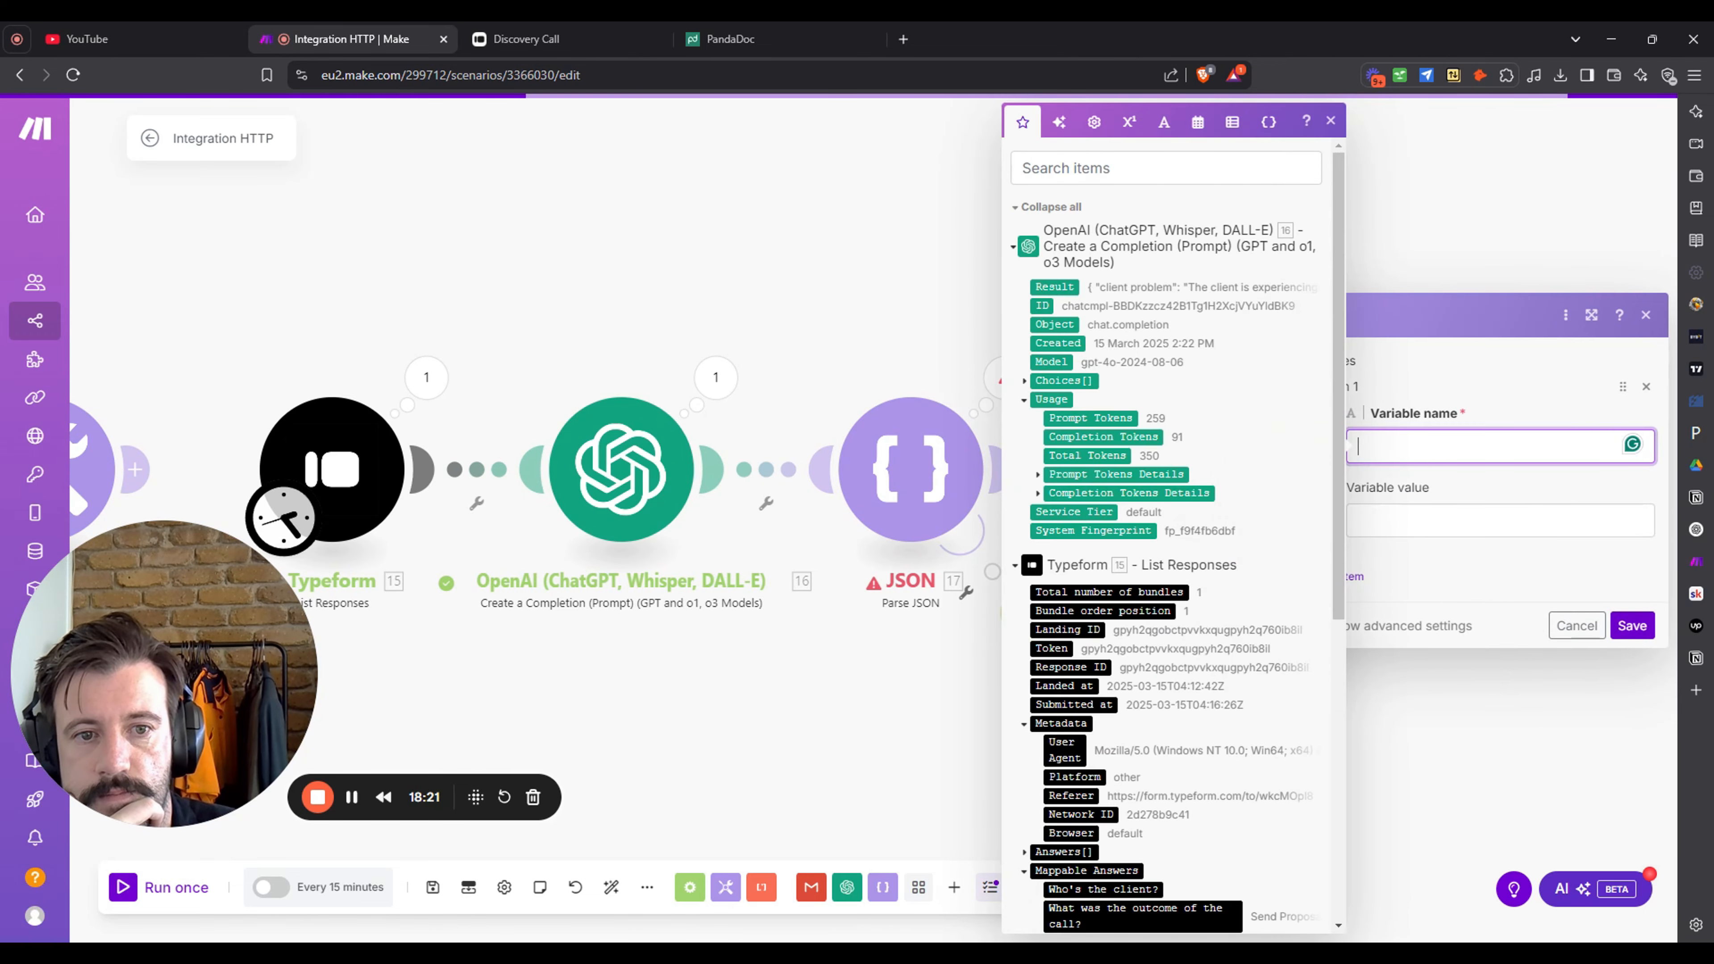
scroll(1204, 471, "down", 5)
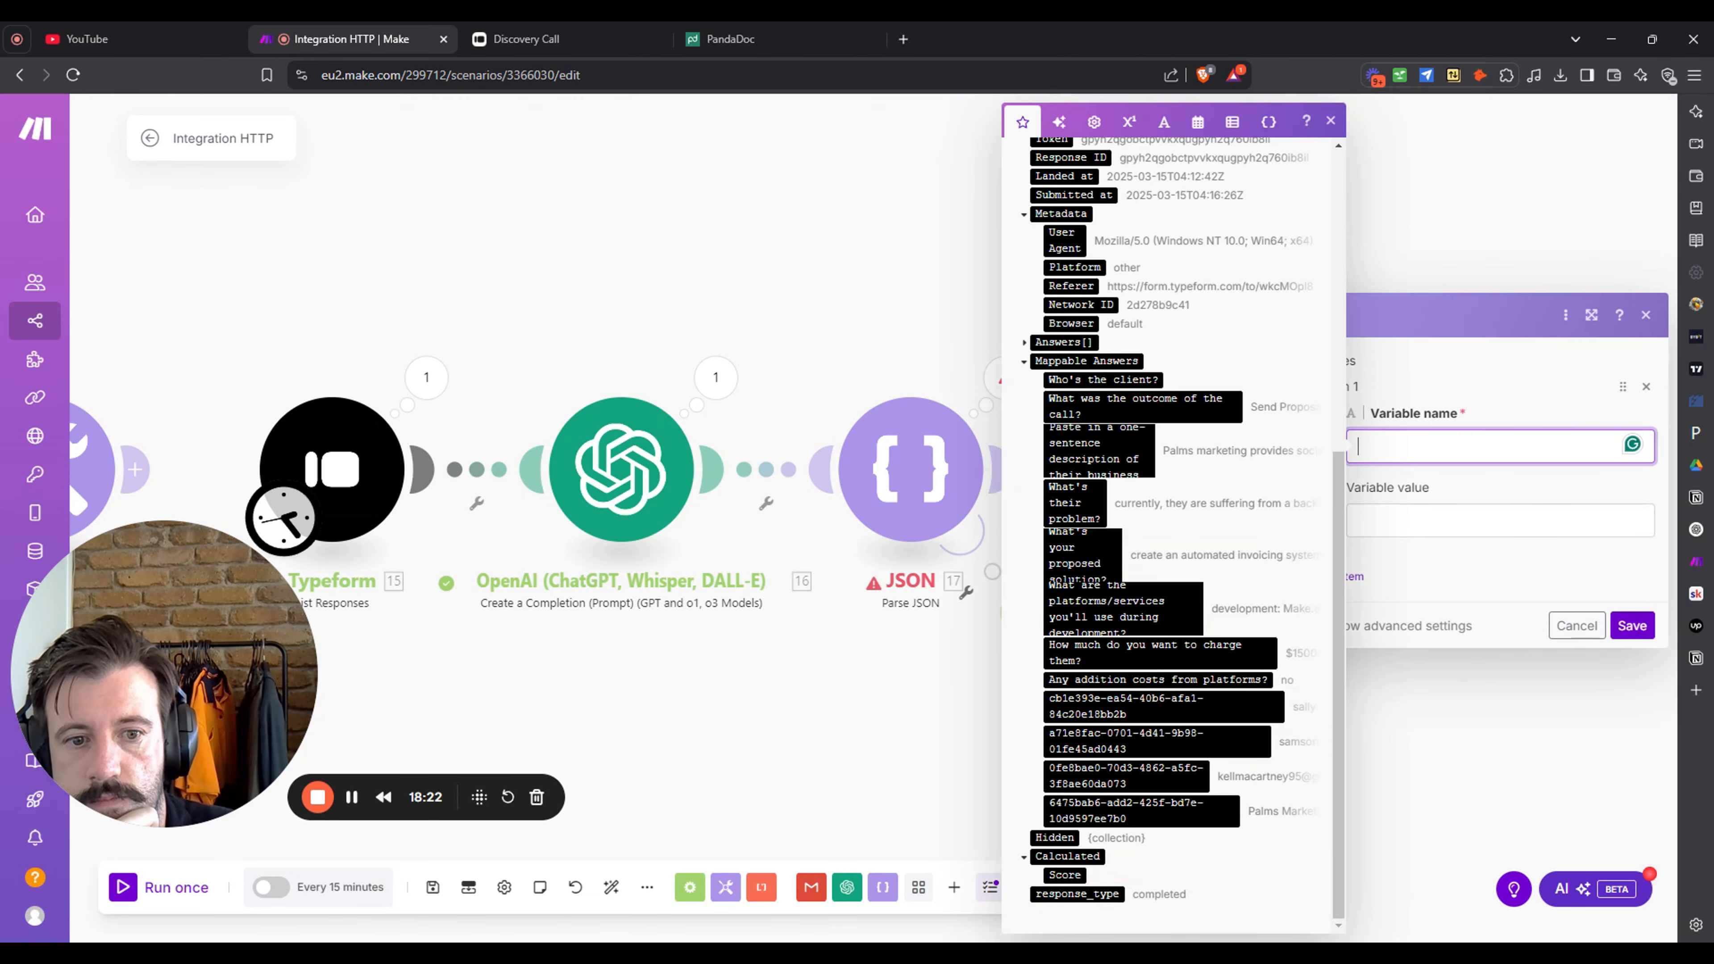
left_click(898, 321)
right_click(1232, 490)
left_click(1304, 701)
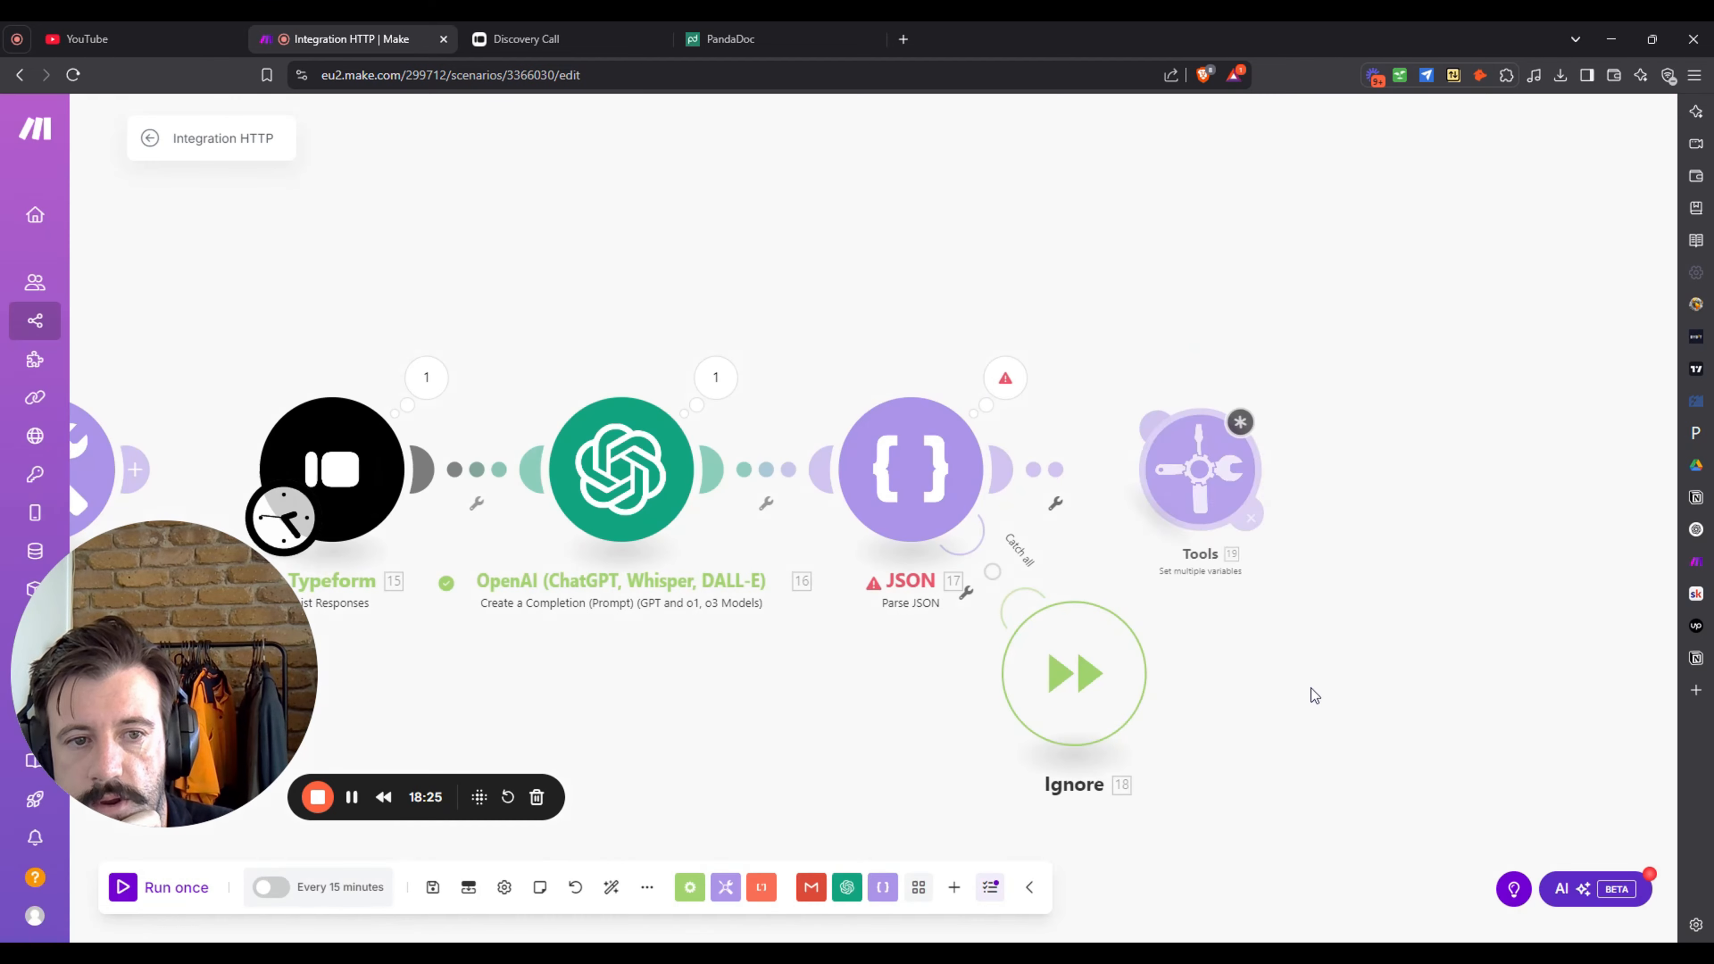
left_click(202, 891)
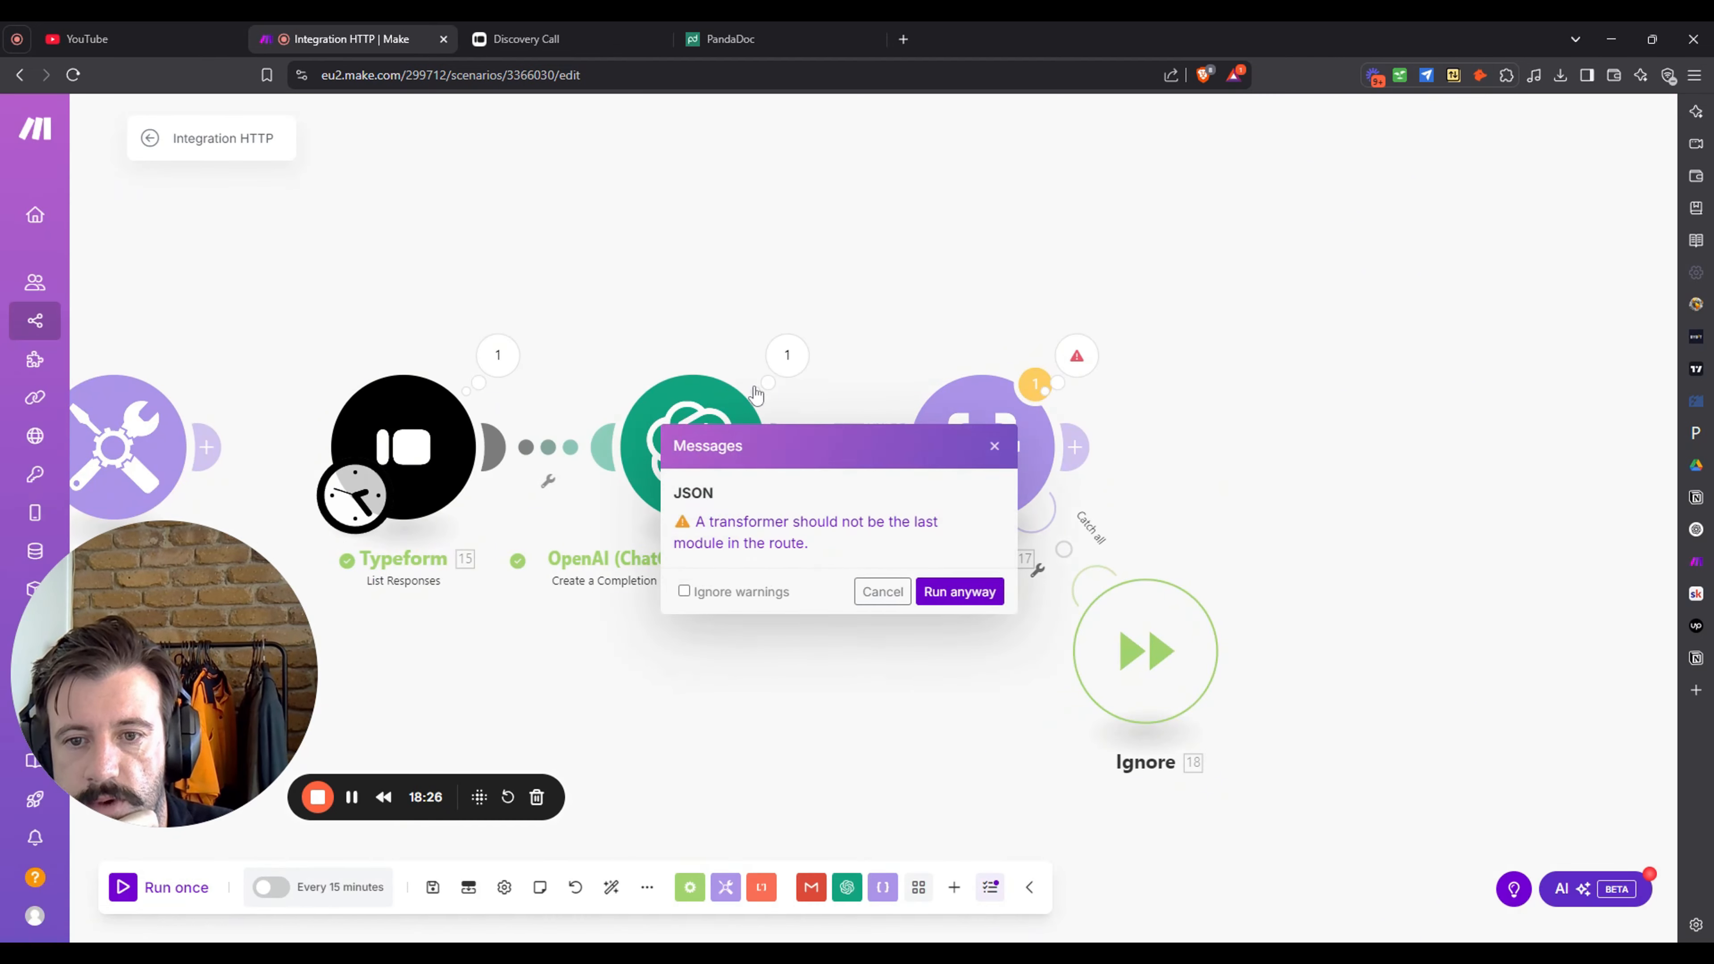
- Run anyway and check Parse JSON outputs client problem, proposed solution and project description
left_click(958, 592)
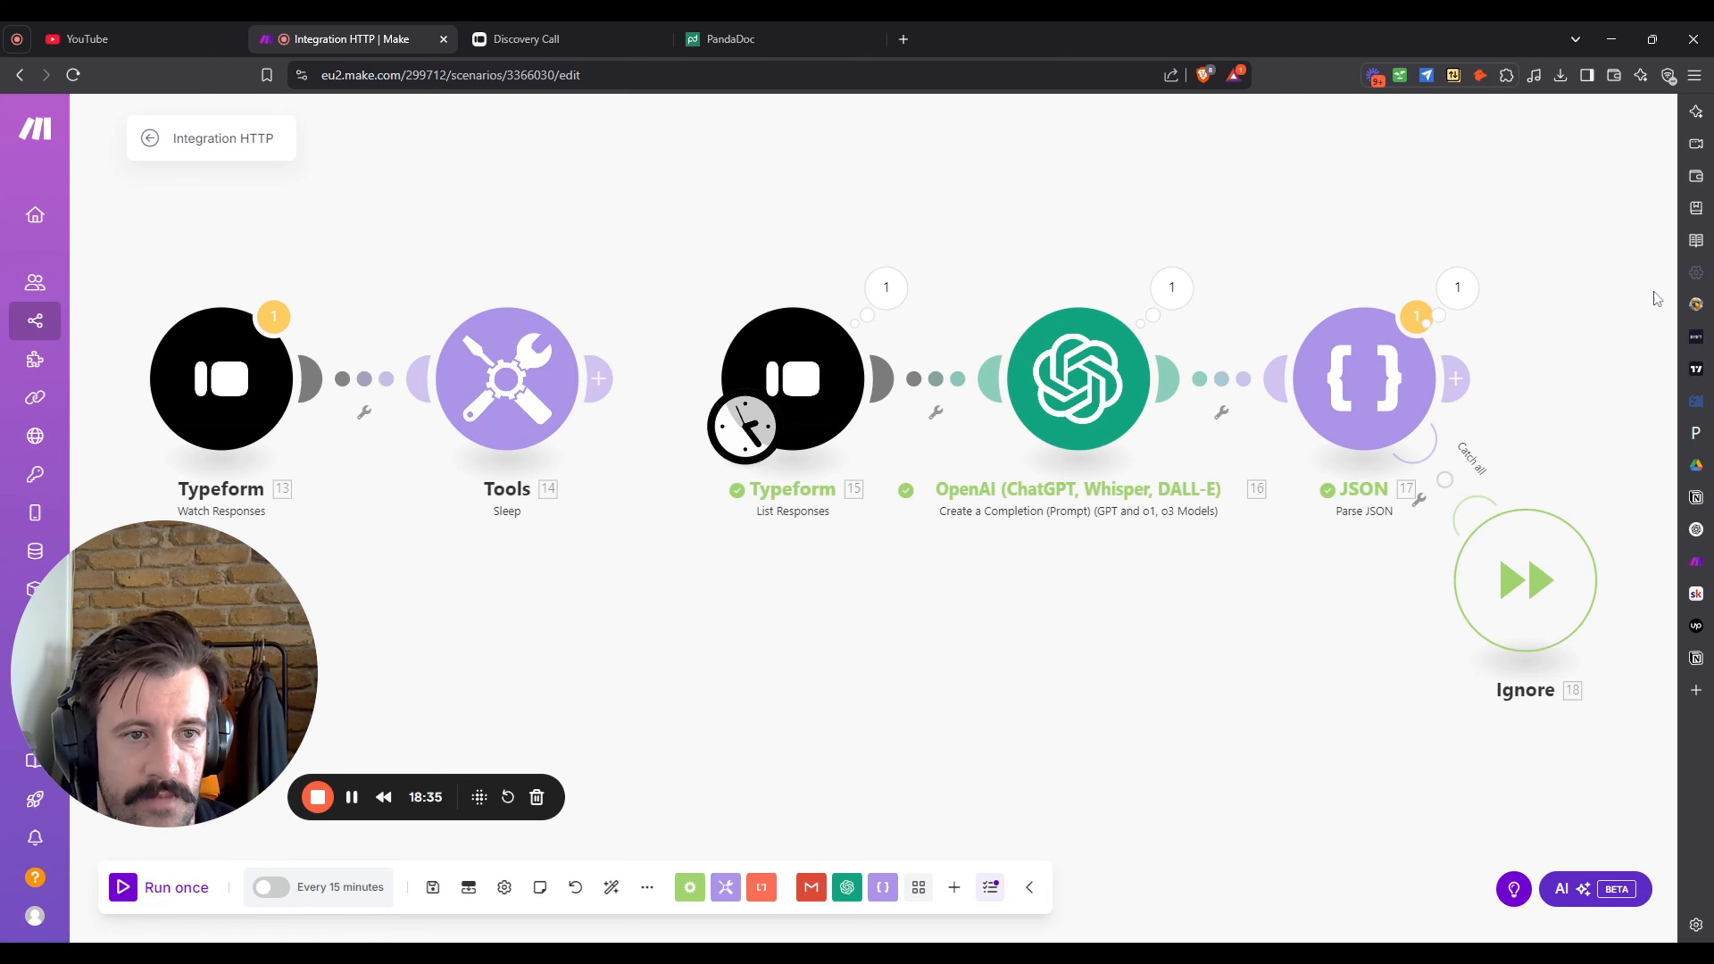
left_click(1458, 288)
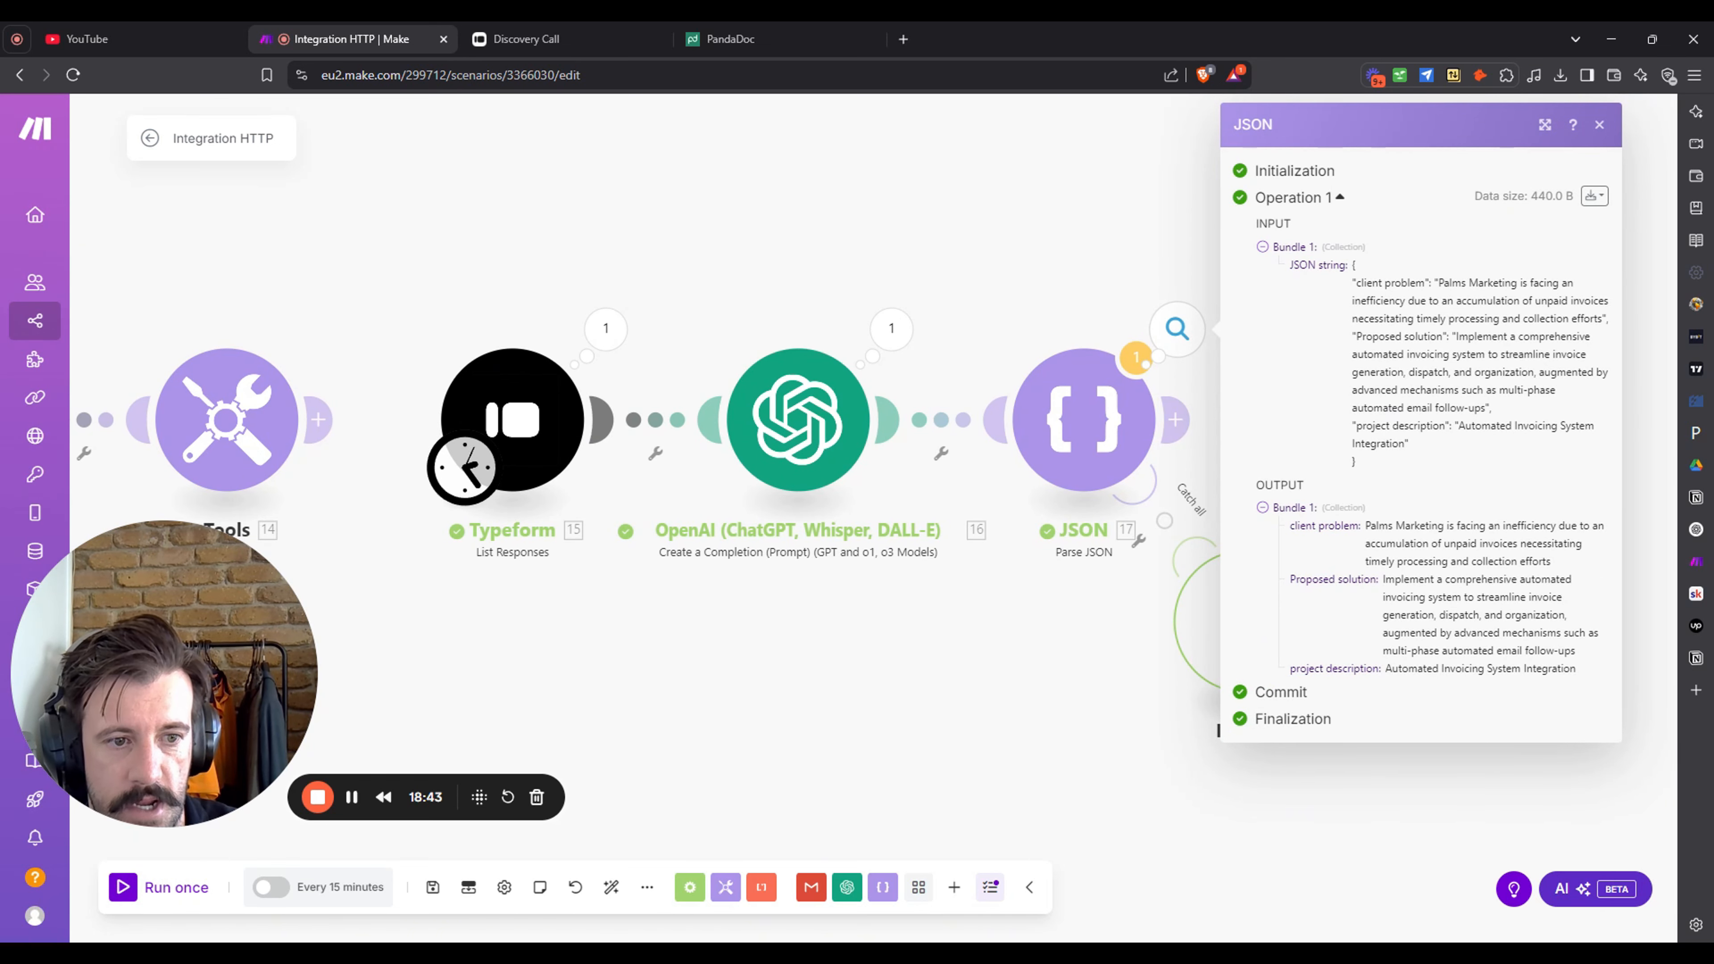
left_click(1081, 742)
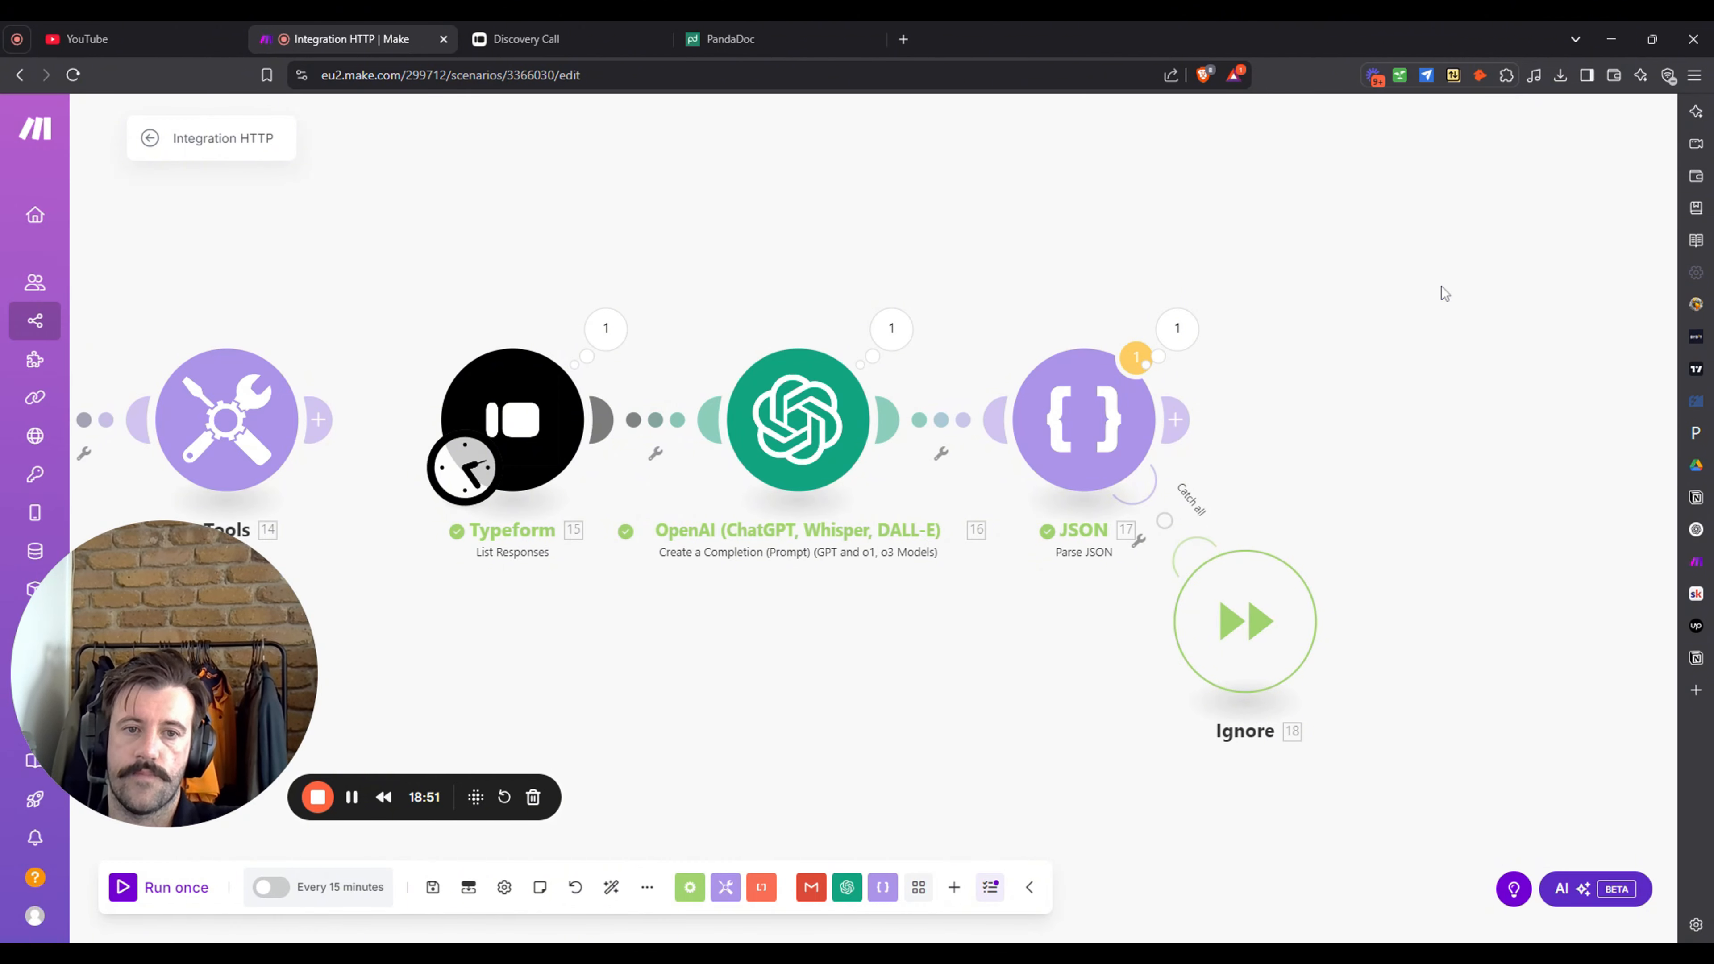
- Add Tools Set multiple variables after JSON with 'Client Problem' mapped to the parsed client problem
left_click_drag(1440, 285, 1234, 273)
left_click(998, 413)
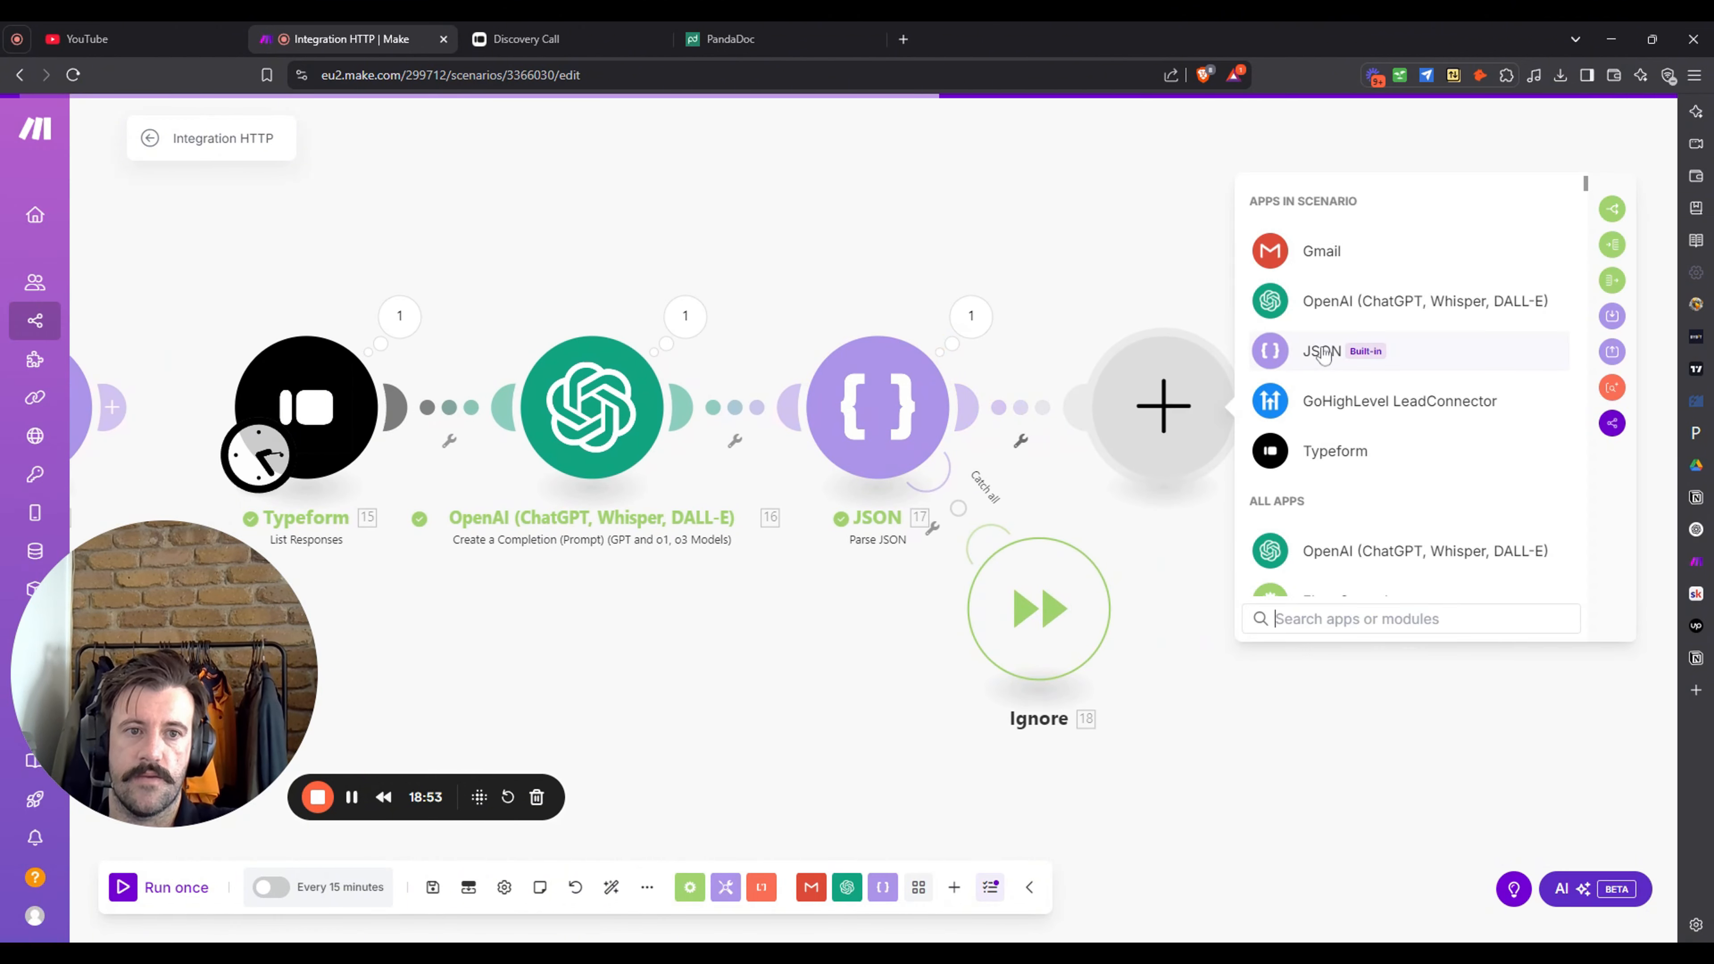
type("set")
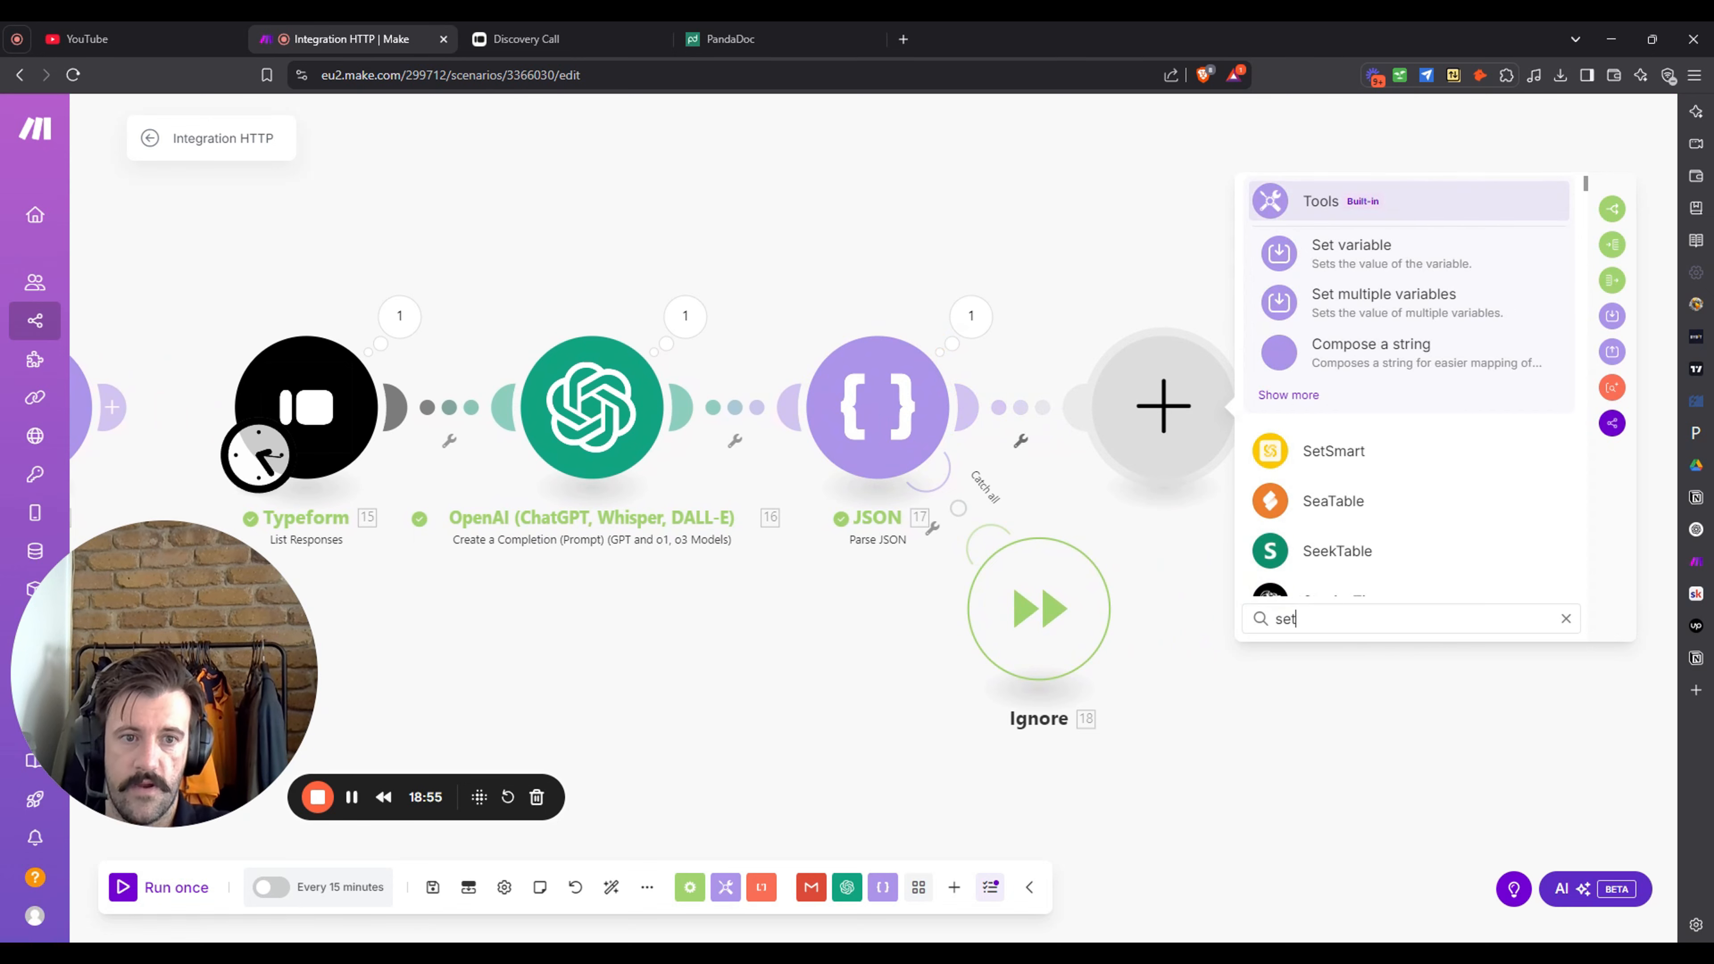
left_click(1414, 318)
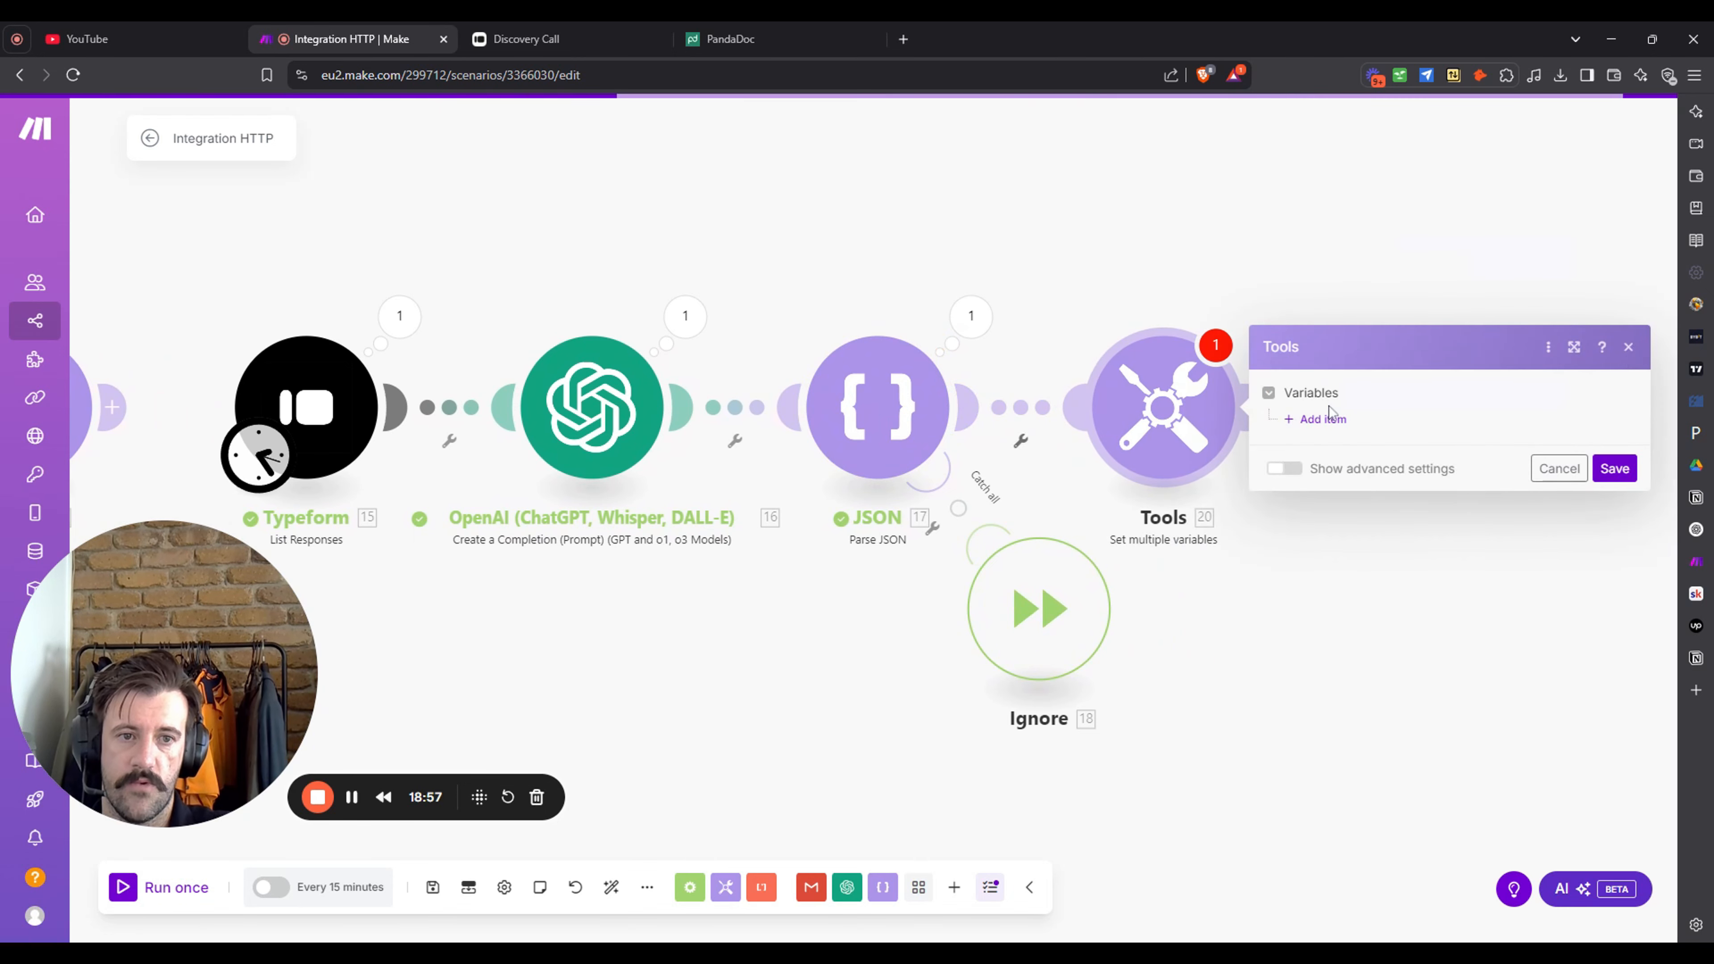
left_click(1320, 419)
left_click(1471, 383)
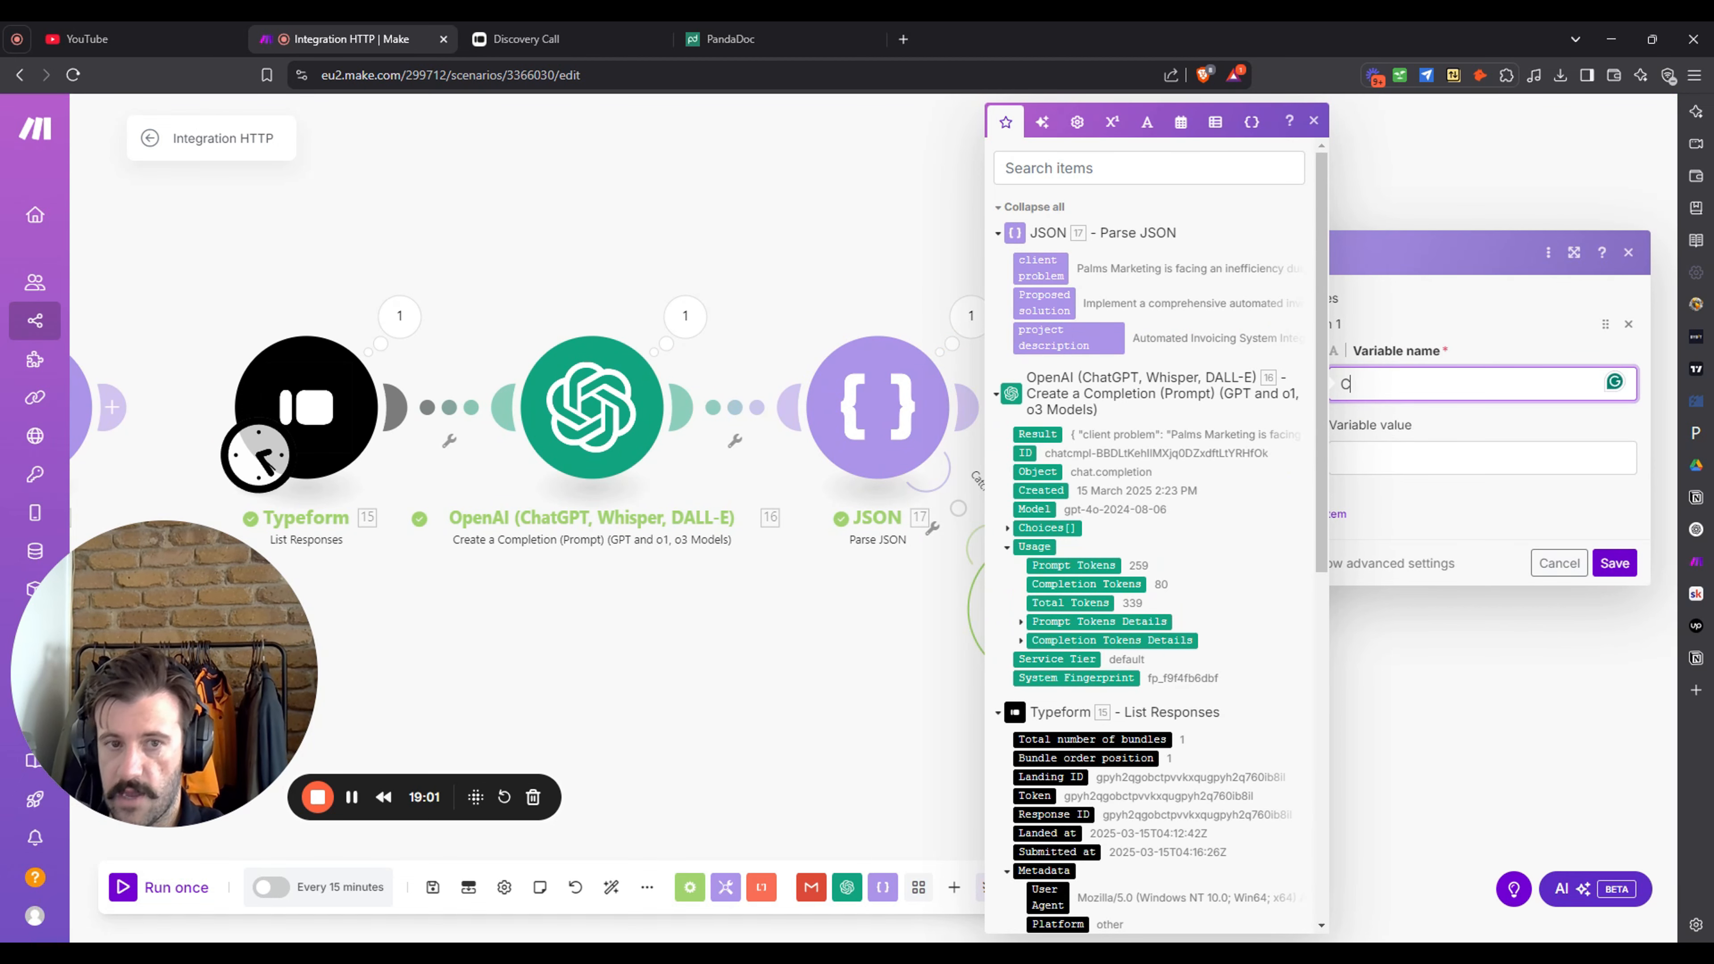
type("Client P")
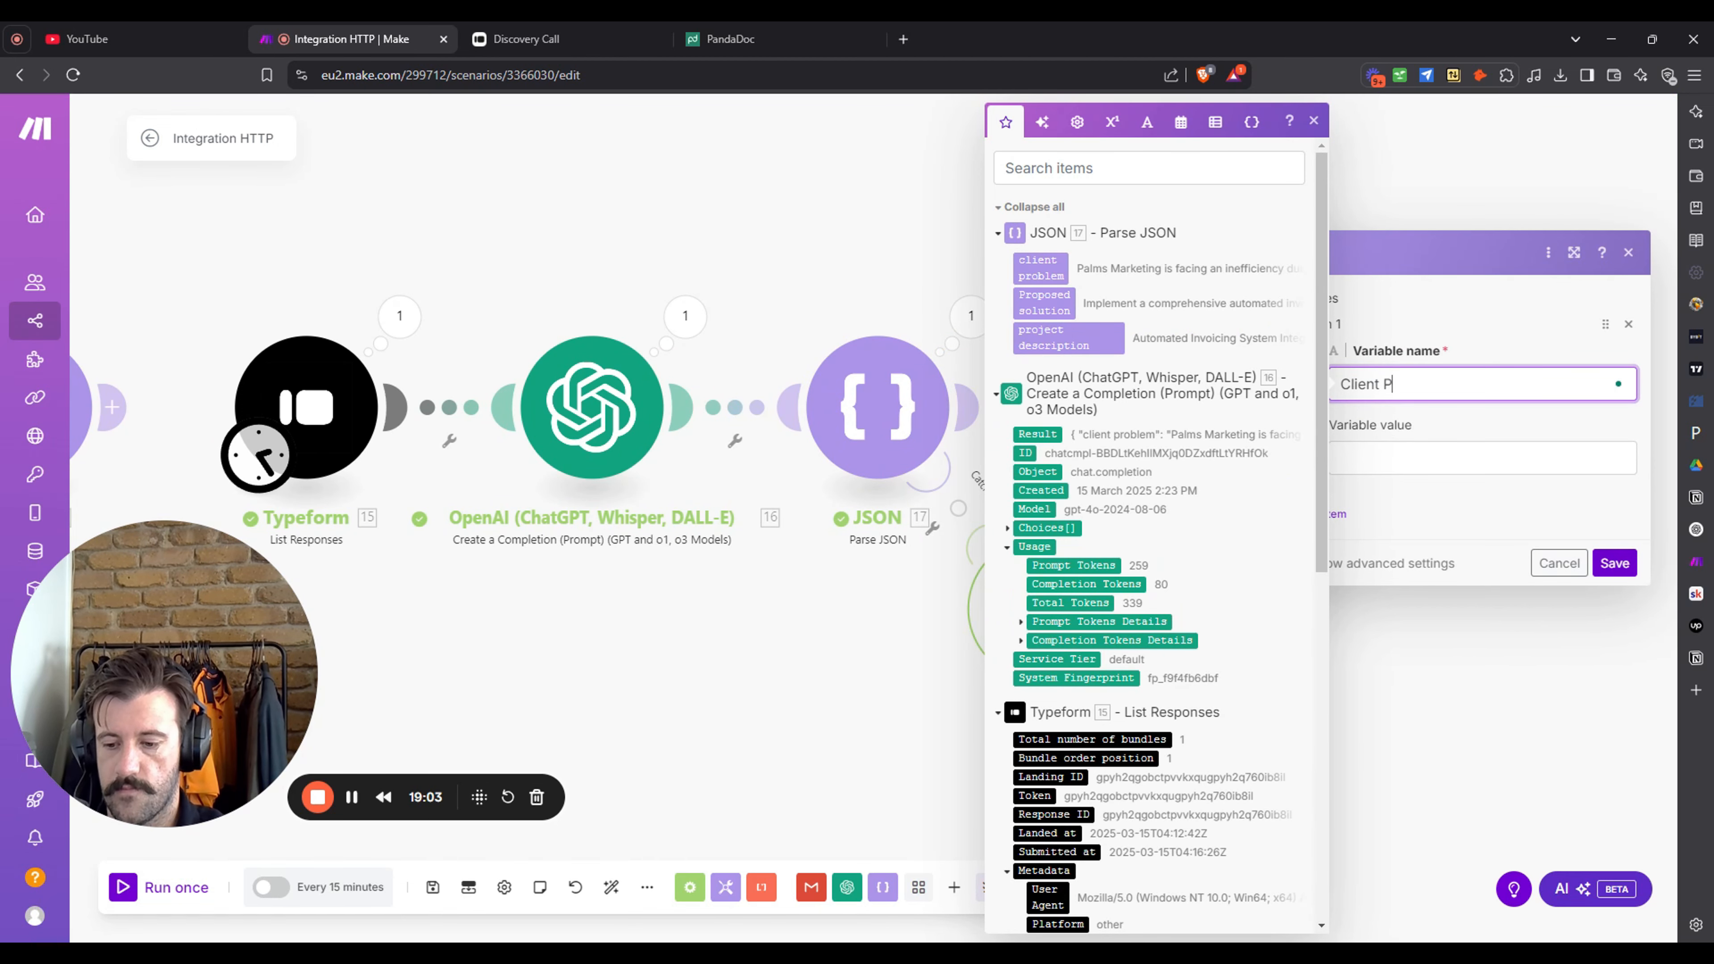
type("roblem")
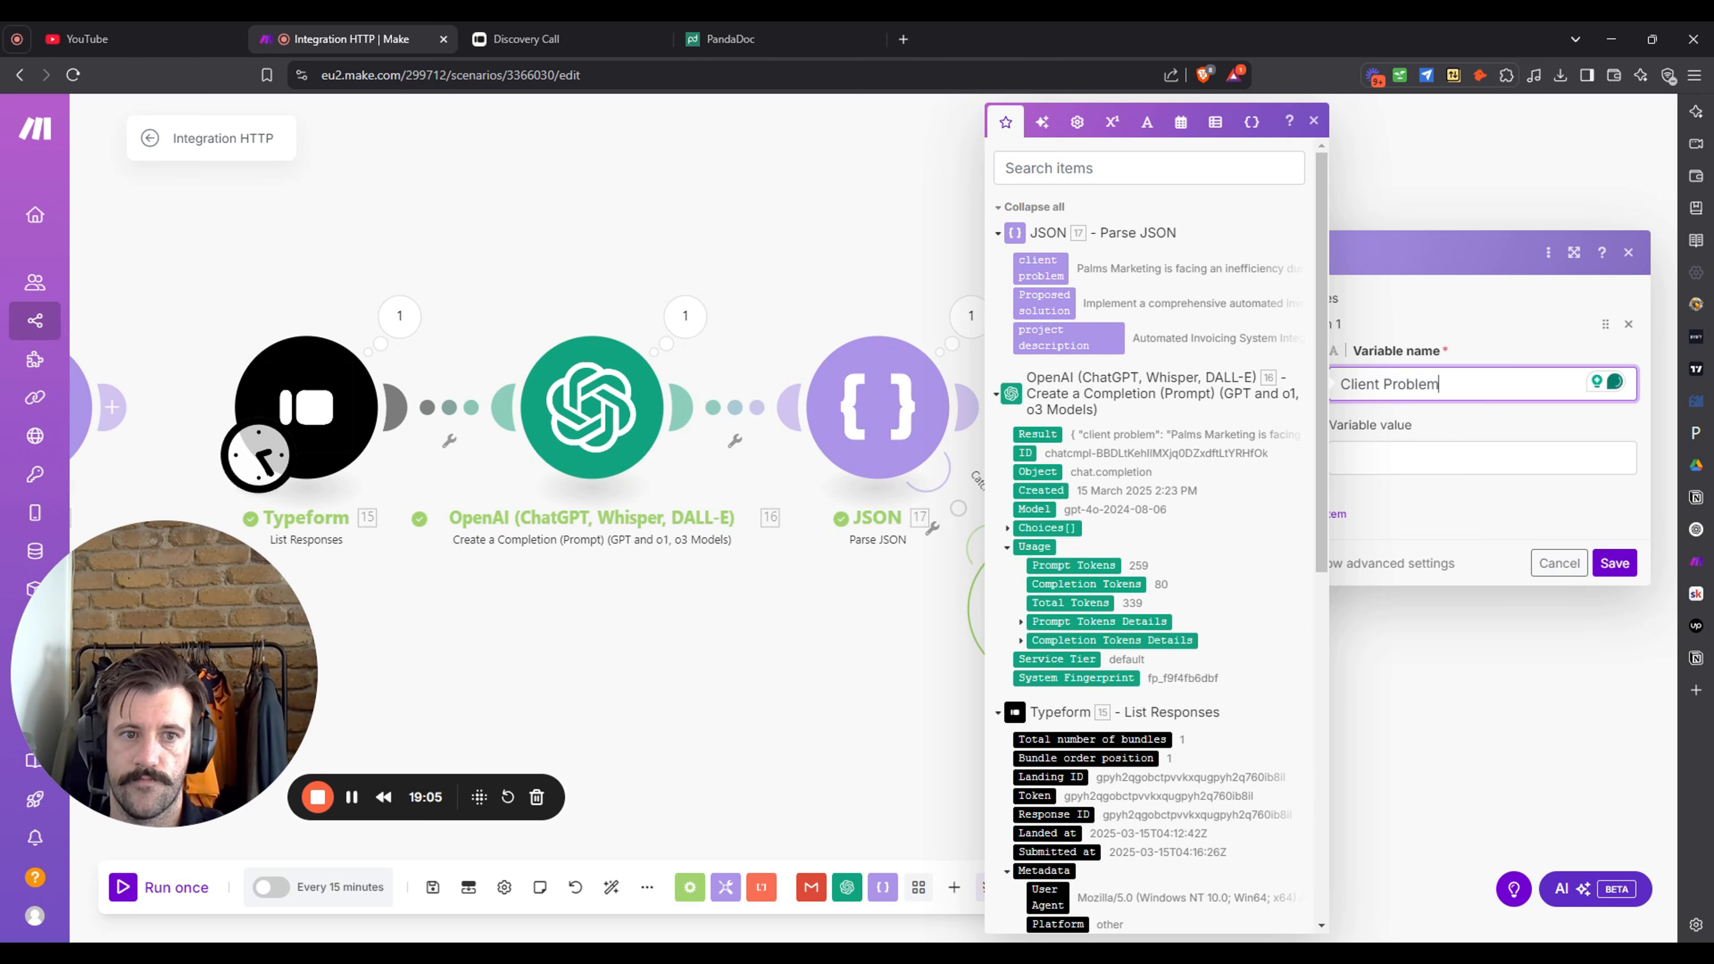
key("Tab")
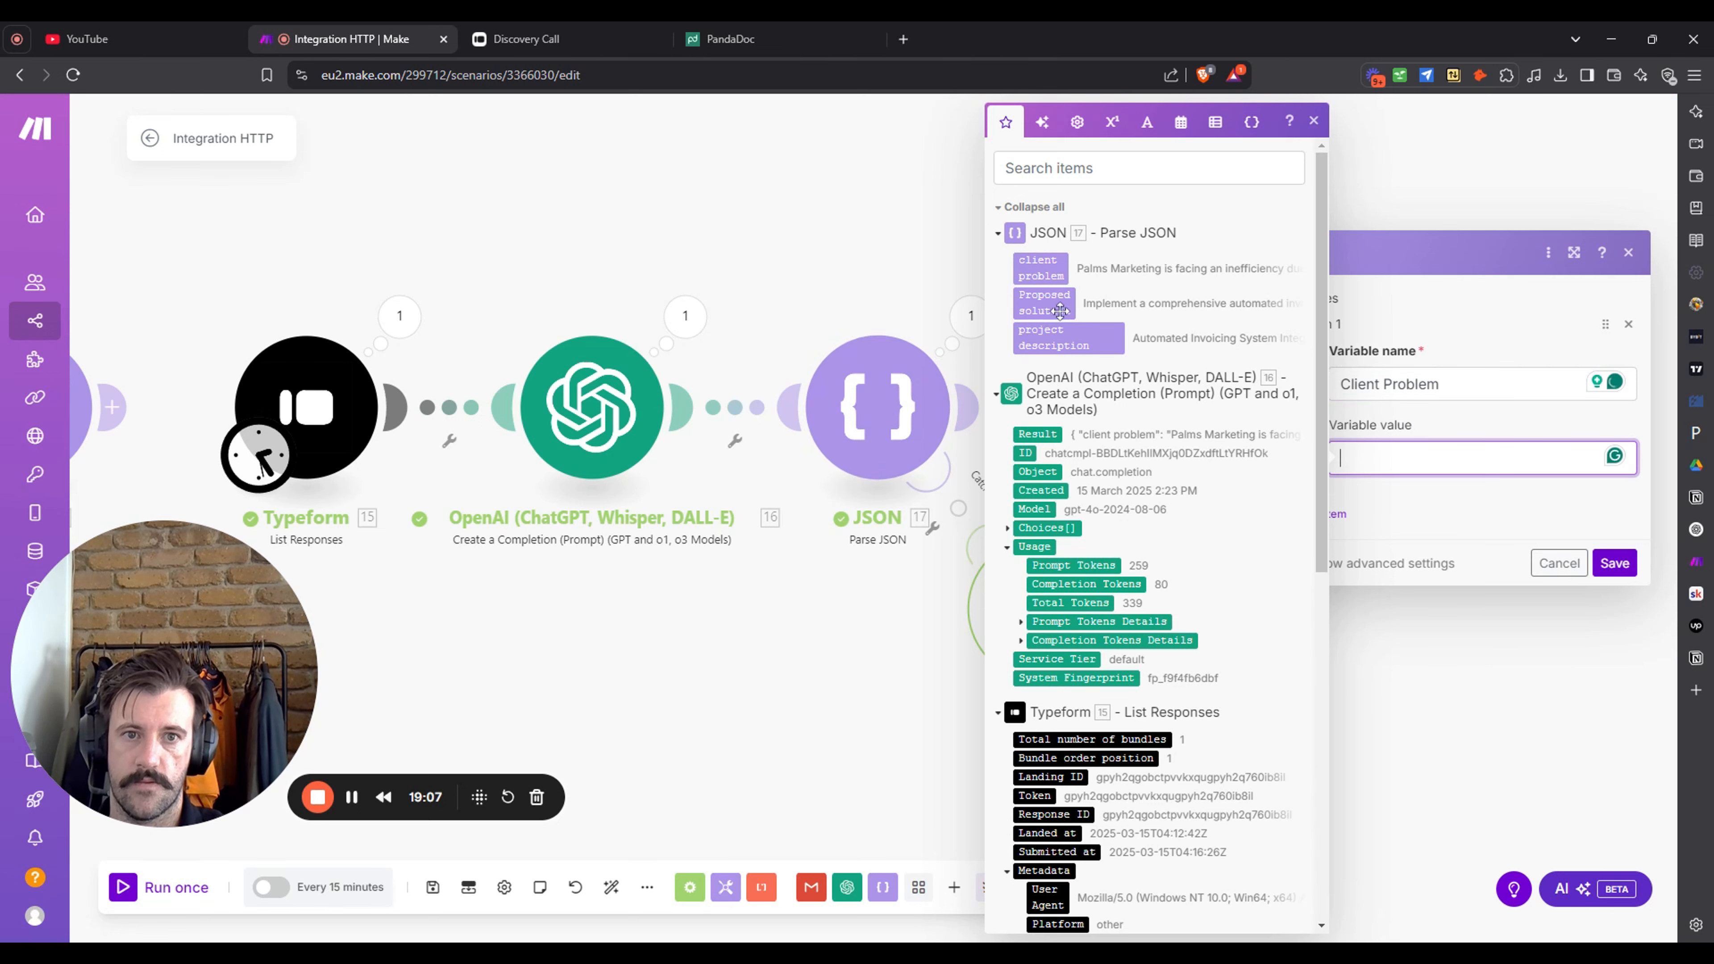
left_click(1052, 273)
left_click(1491, 516)
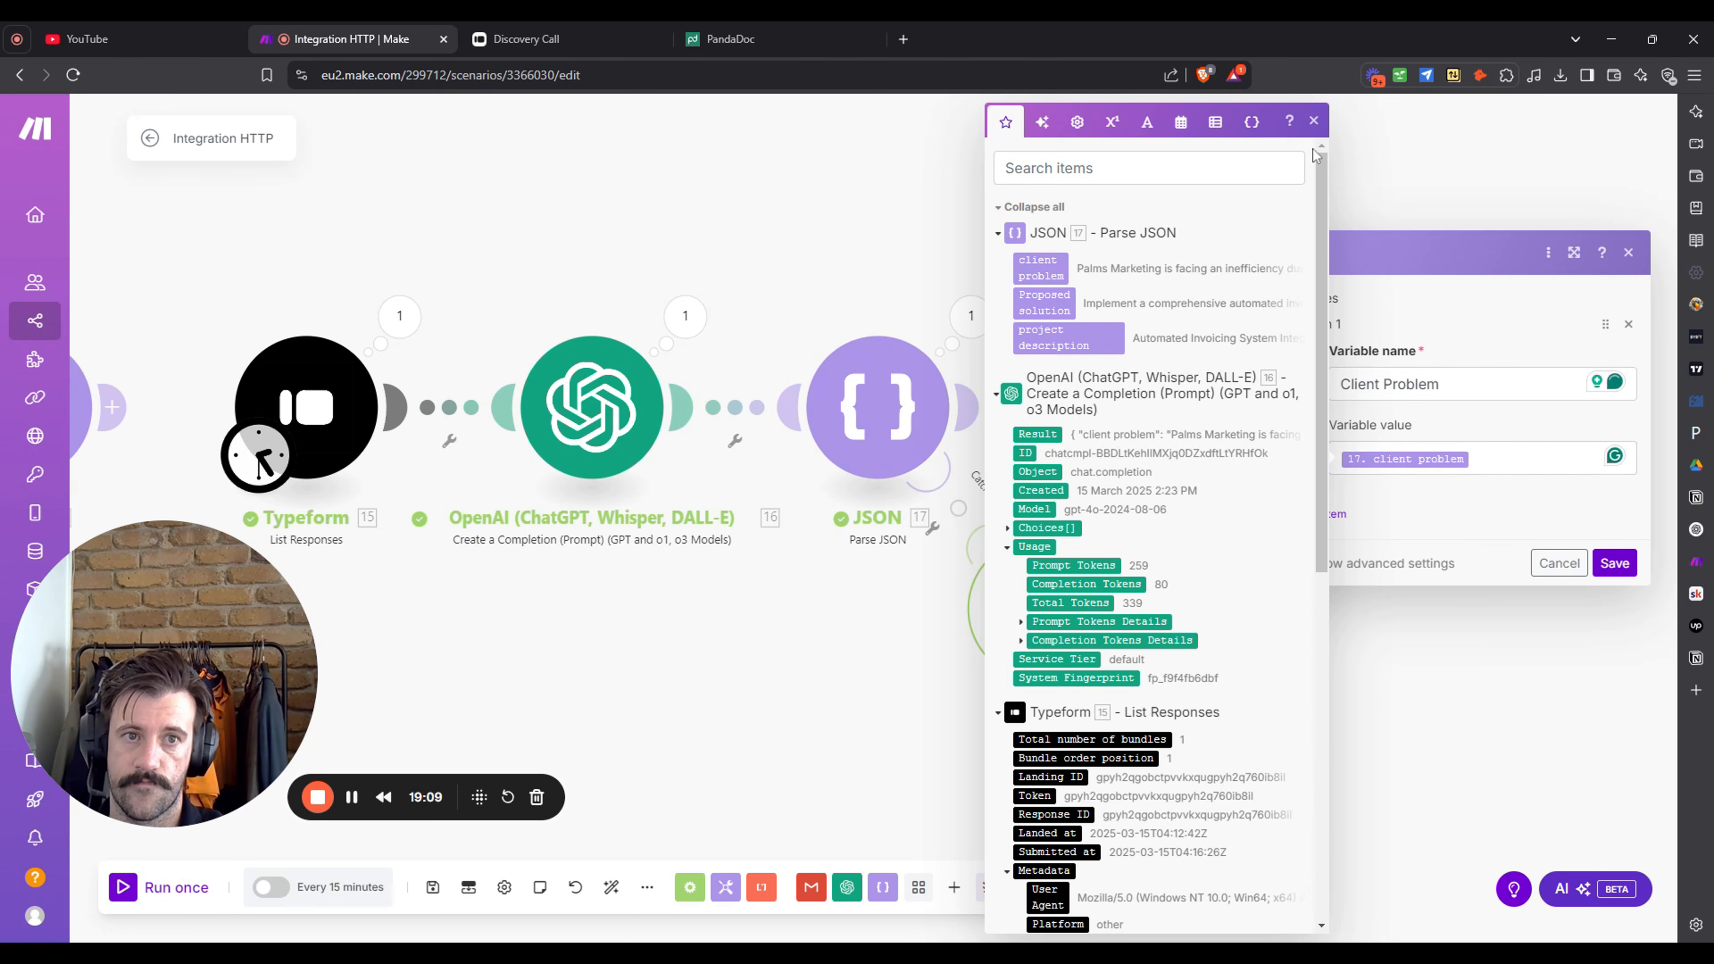
left_click(1314, 121)
- Add 'Proposed Solution' and 'Project Description' variables from the parsed fields and save
left_click(1337, 515)
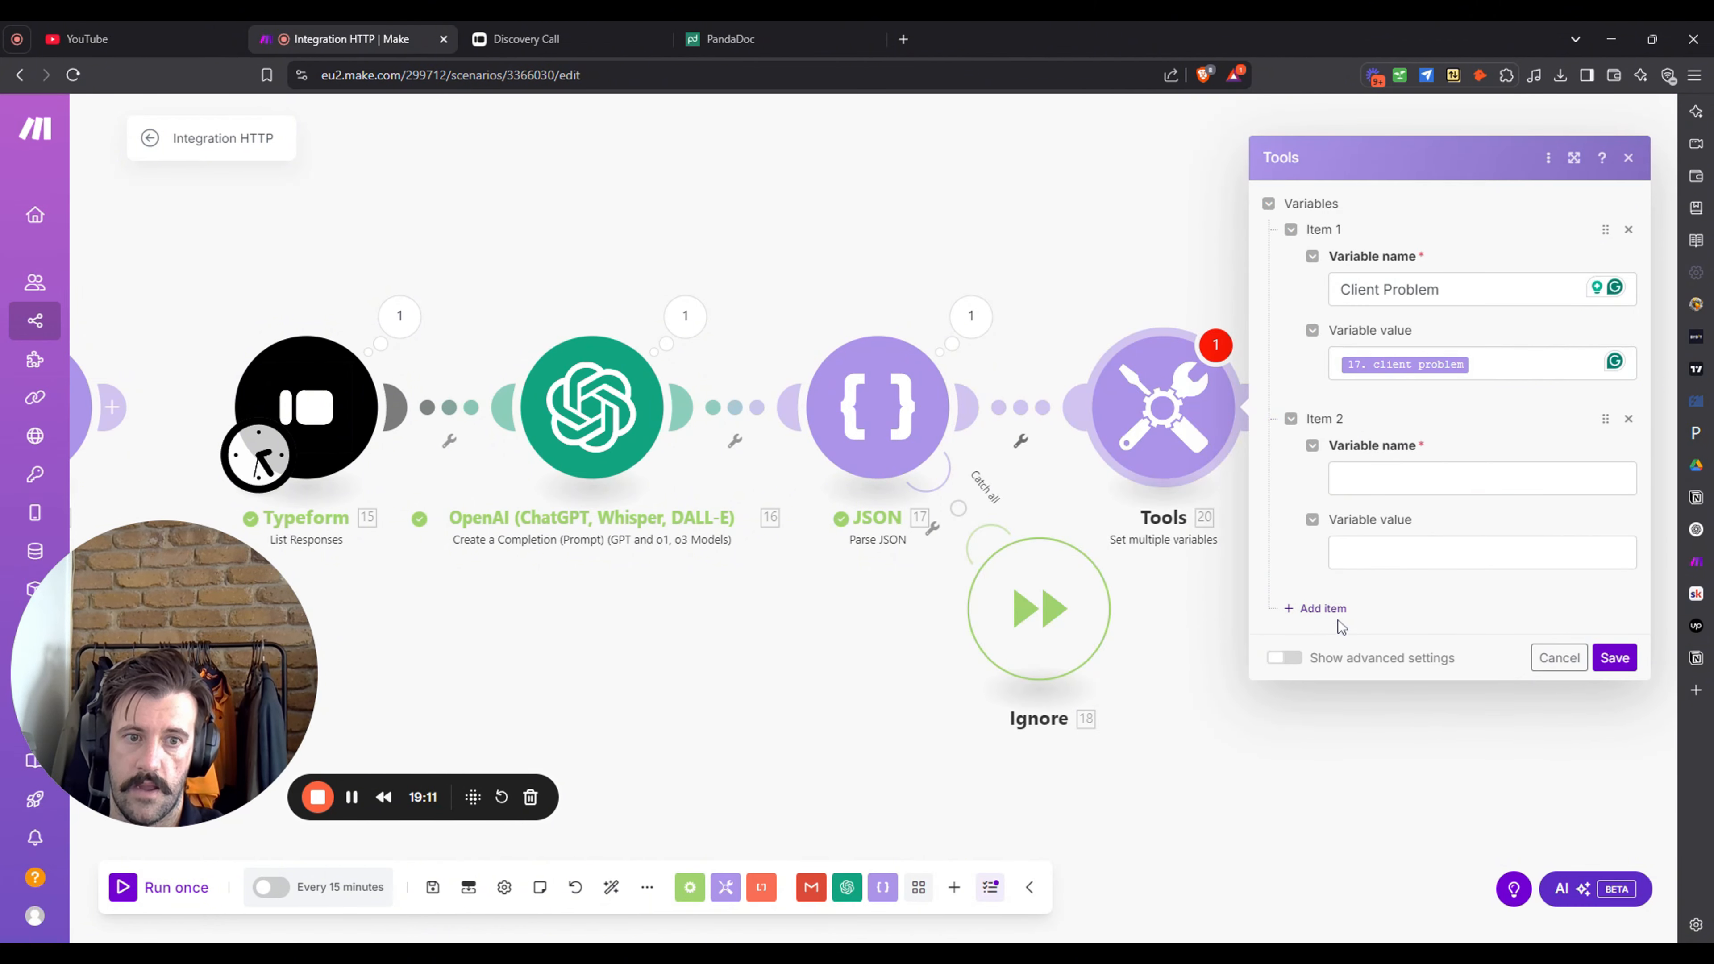
left_click(1347, 607)
left_click(1417, 445)
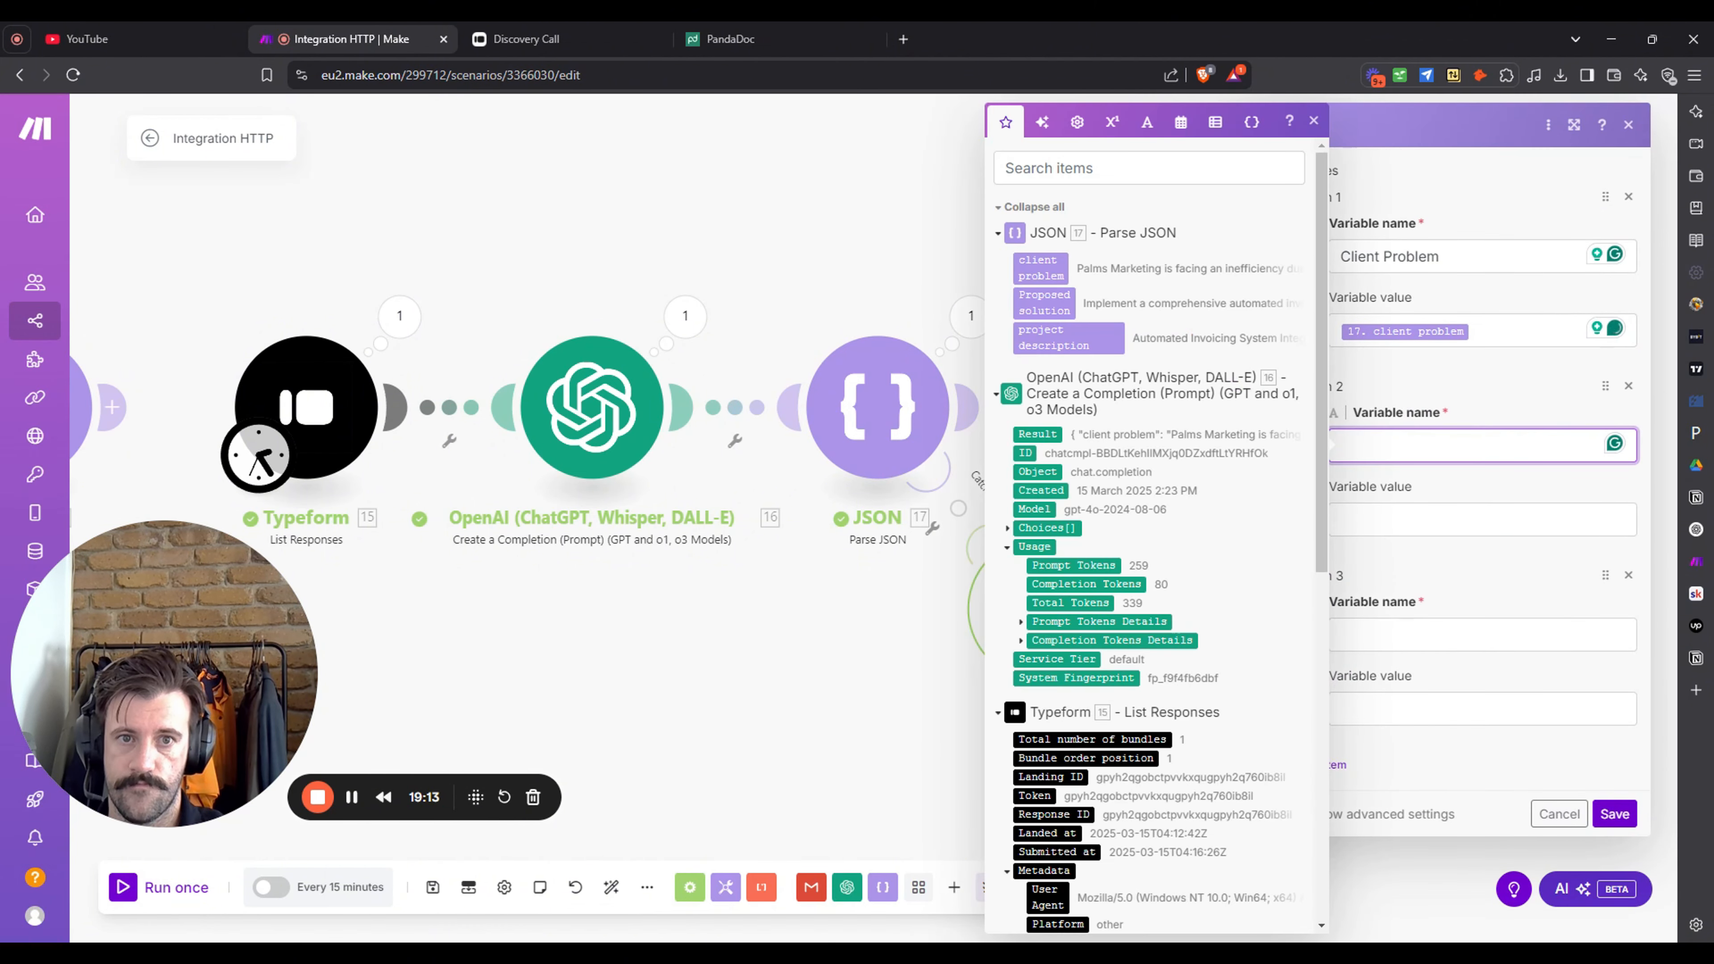
type("Proposed Solution")
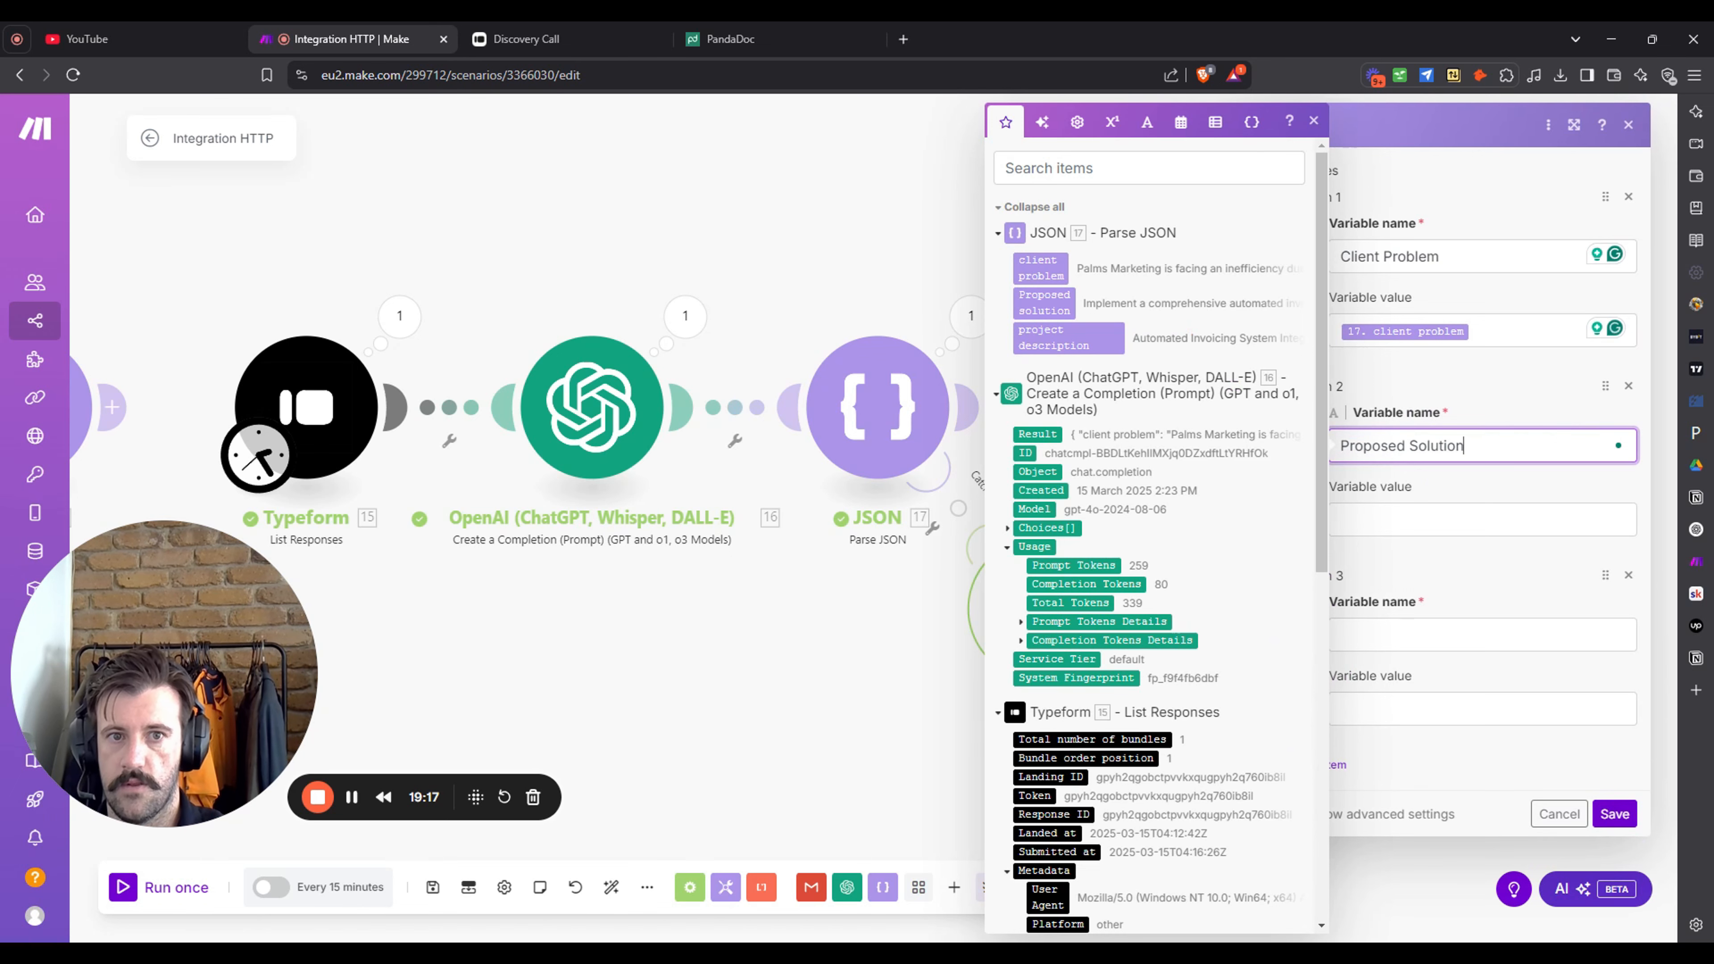
left_click(1478, 520)
left_click(1045, 302)
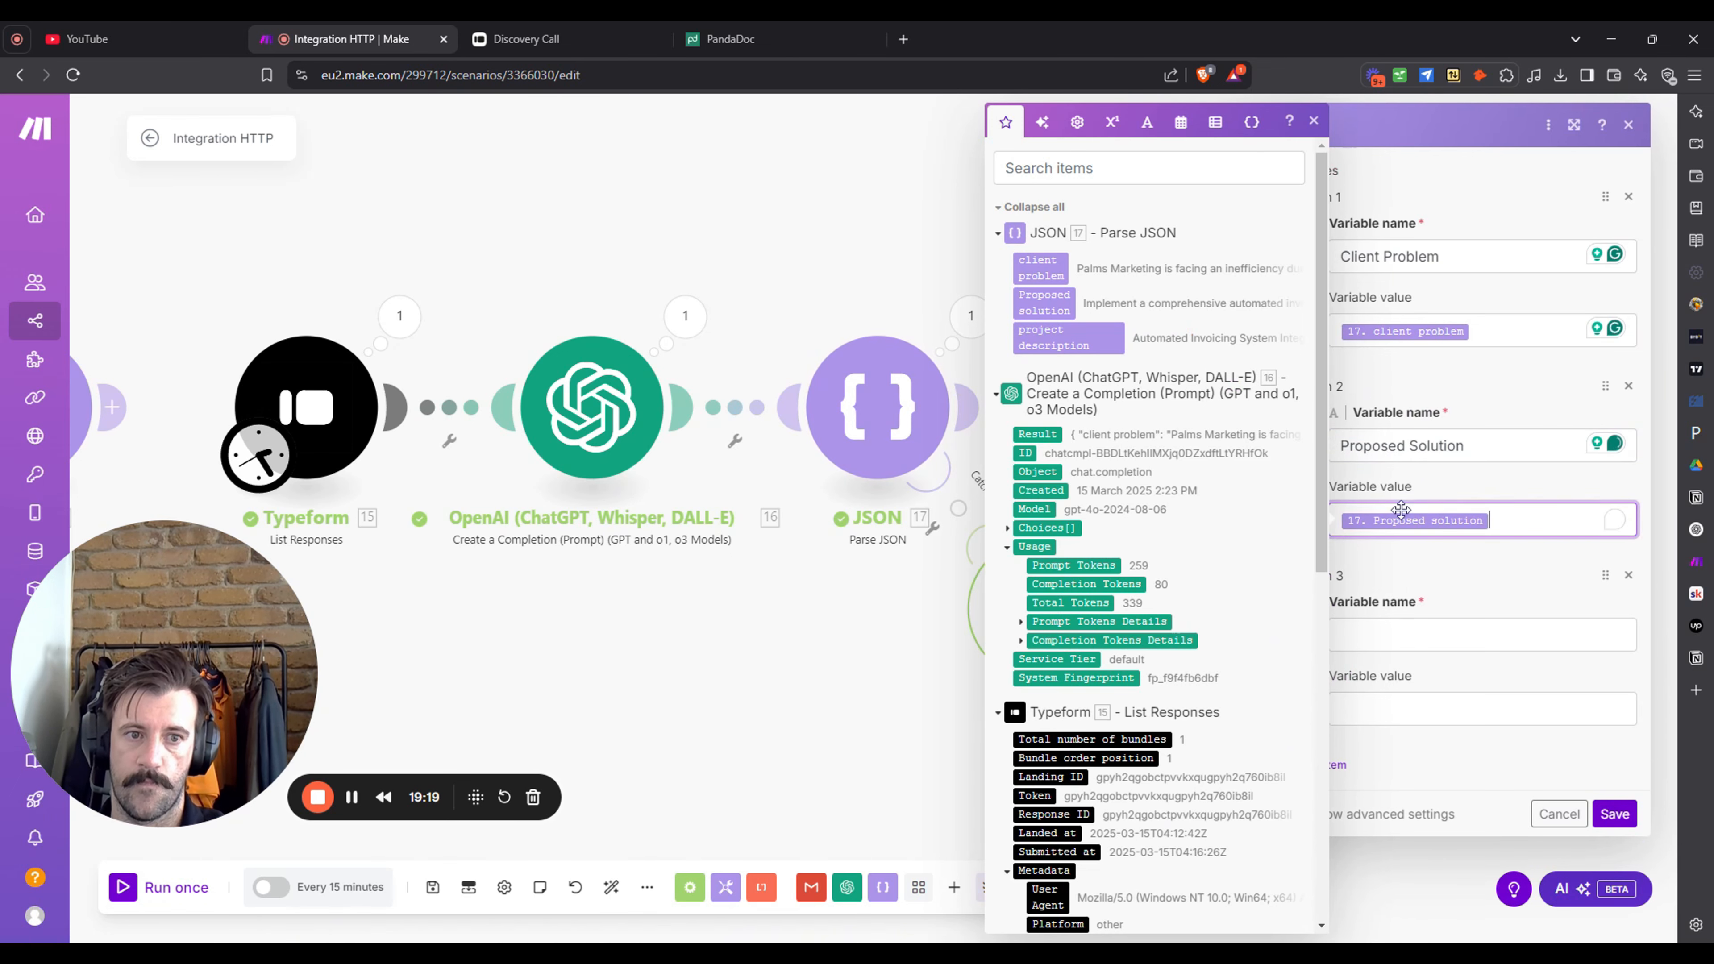
left_click(1430, 634)
type("Proj")
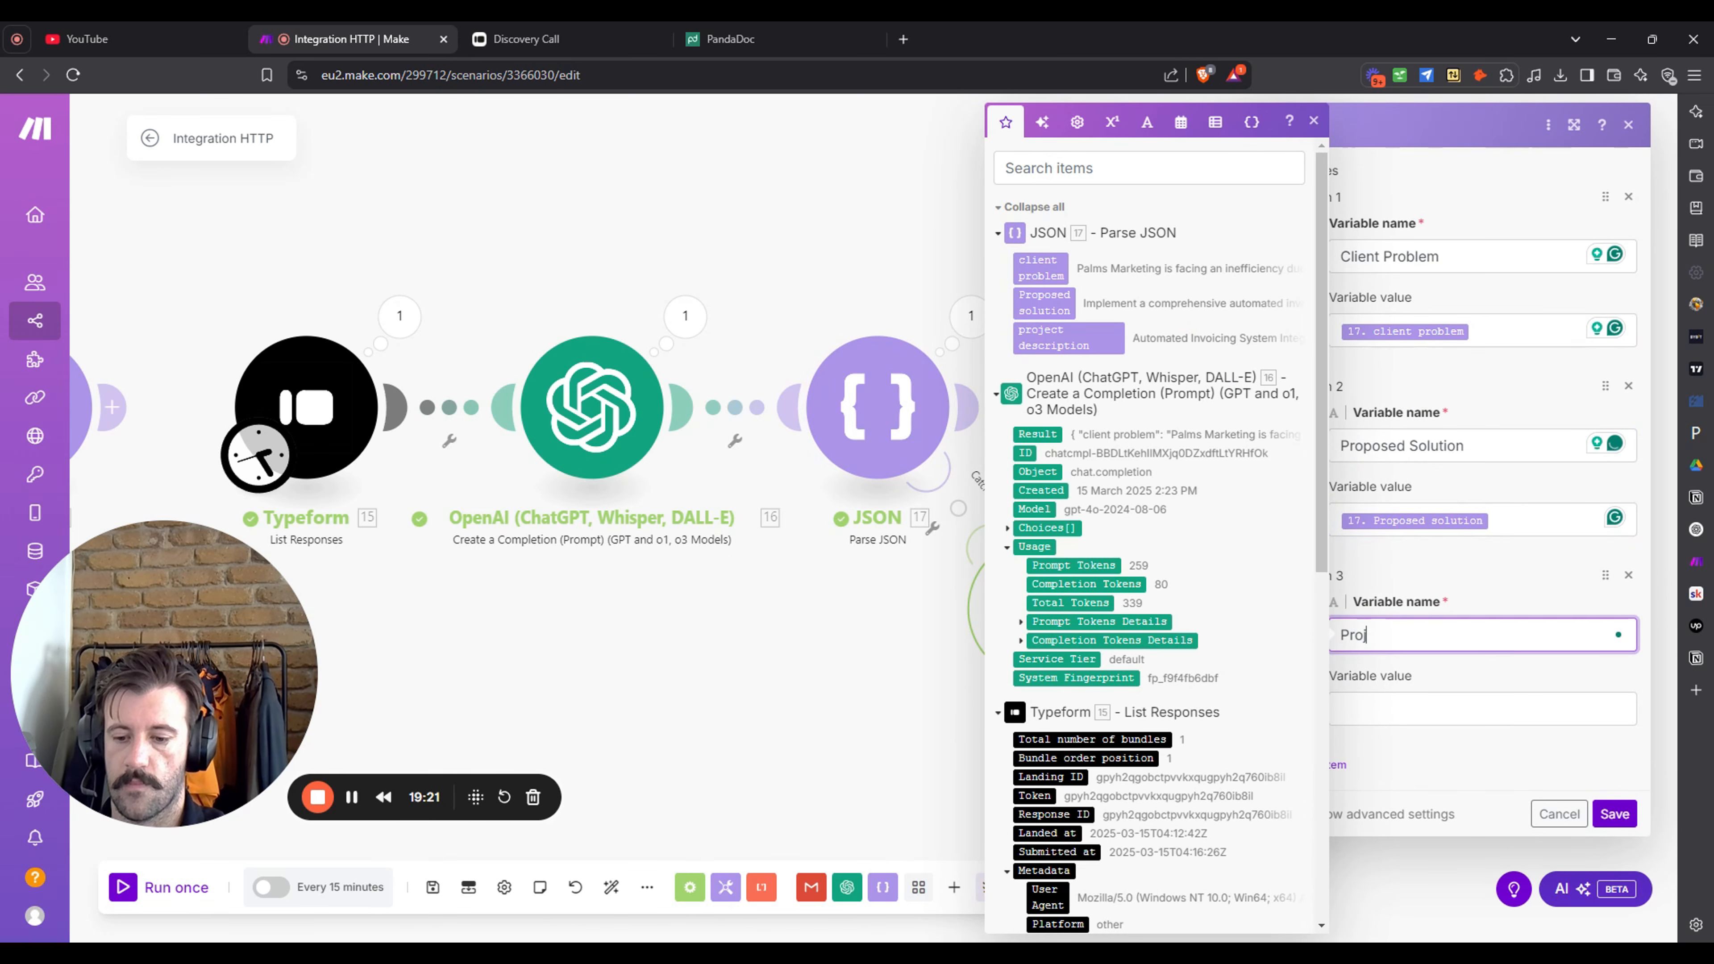
type("ect Description")
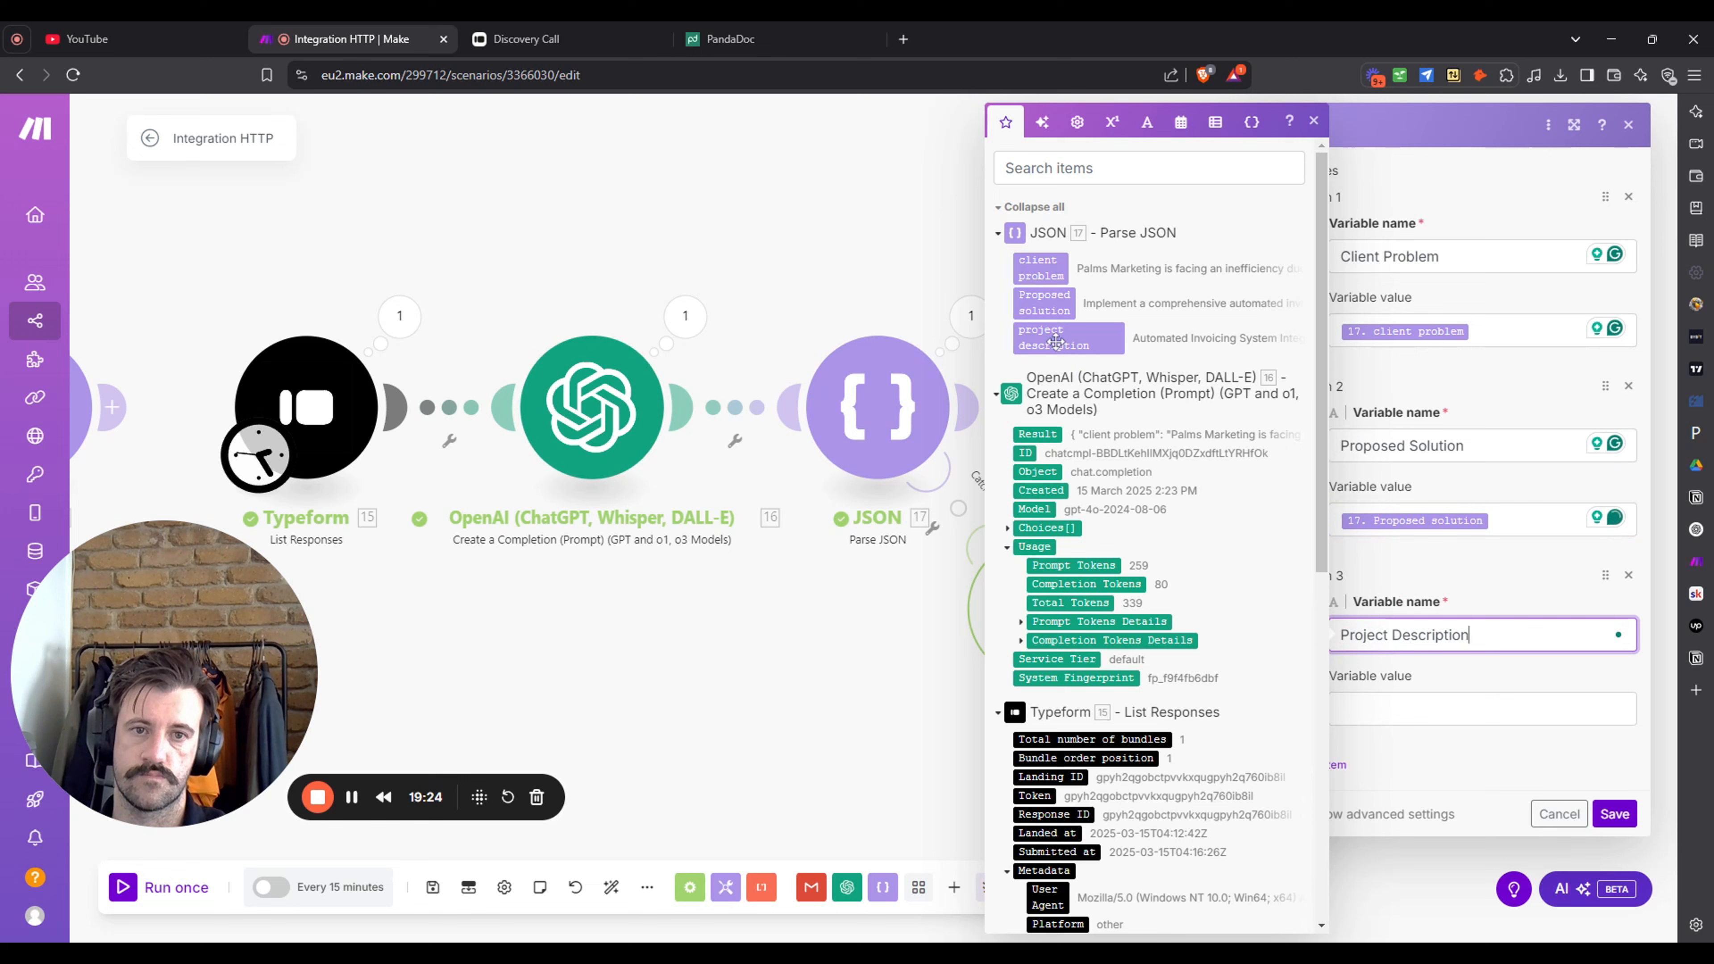
left_click(1478, 709)
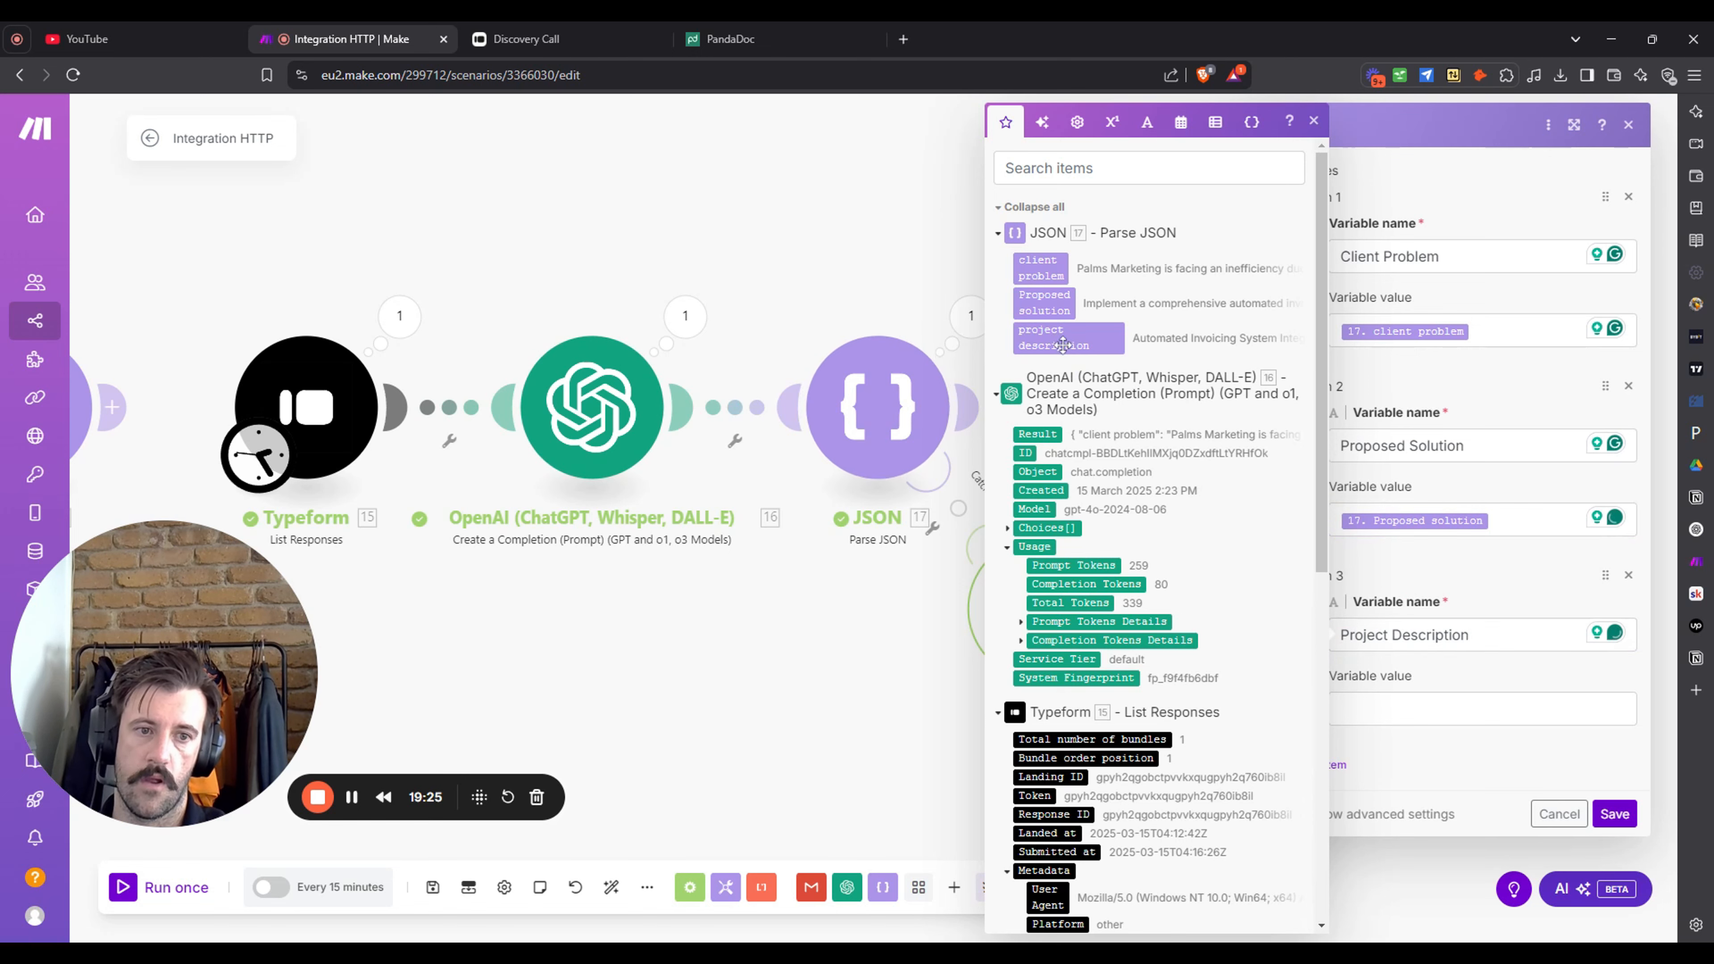
left_click(1068, 337)
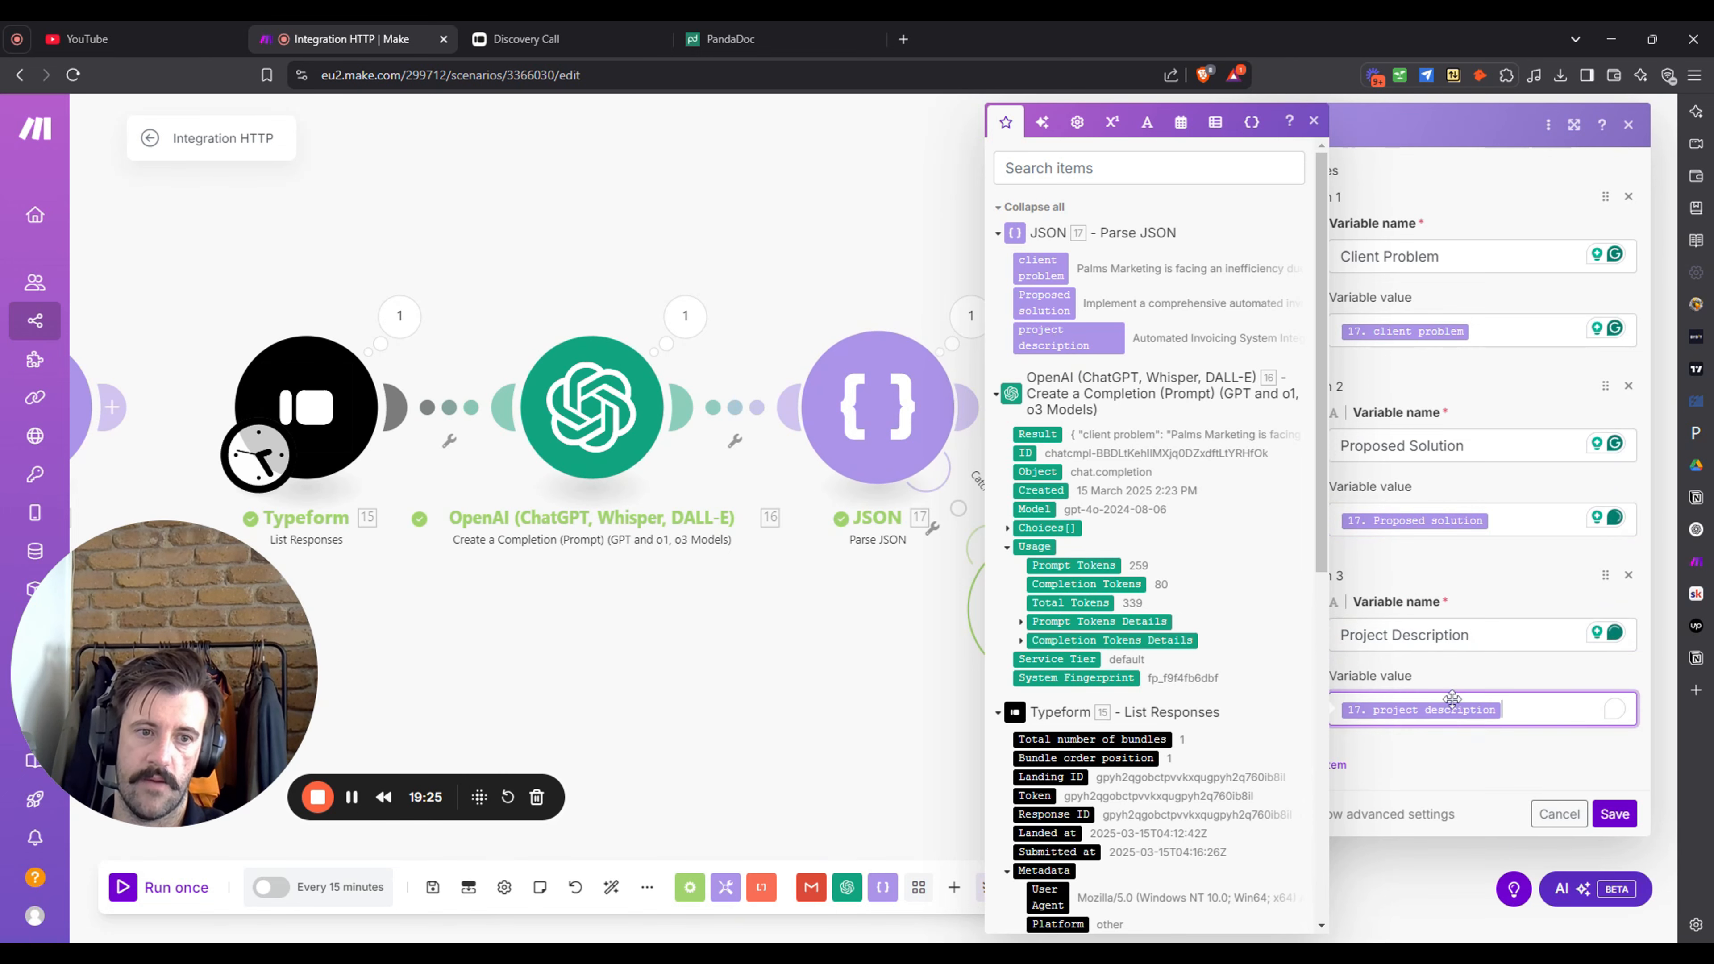
left_click(1623, 821)
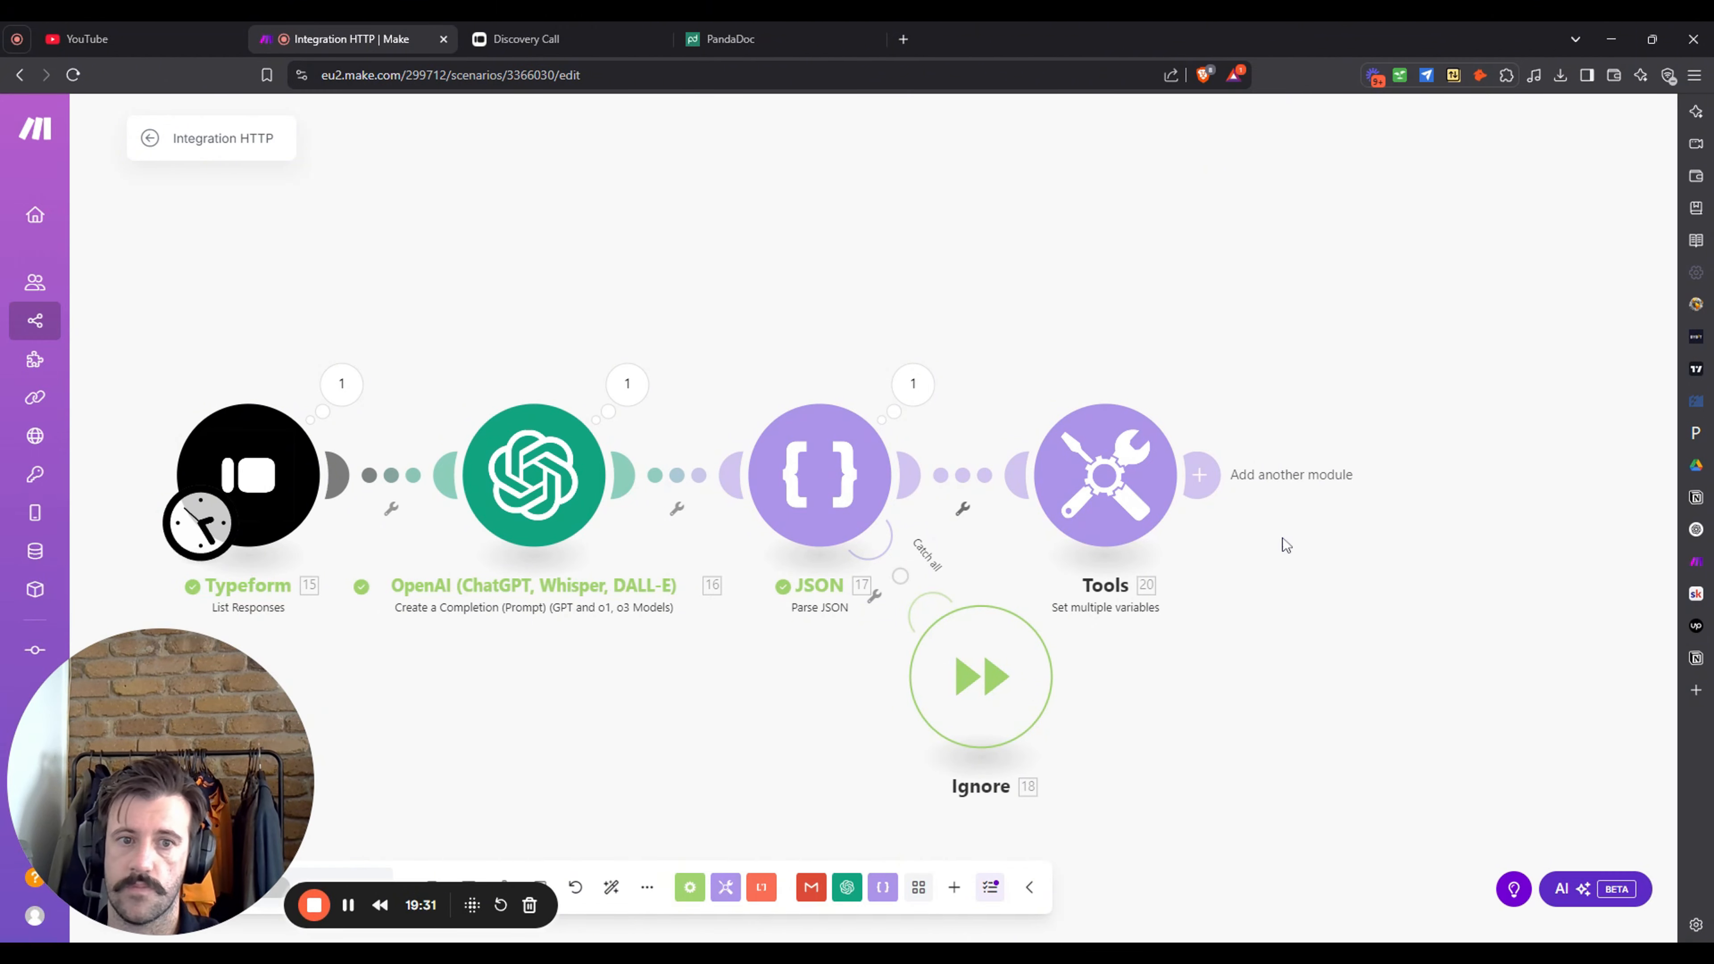
- Add a PandaDoc Create a Document module after the Tools step
left_click(1090, 451)
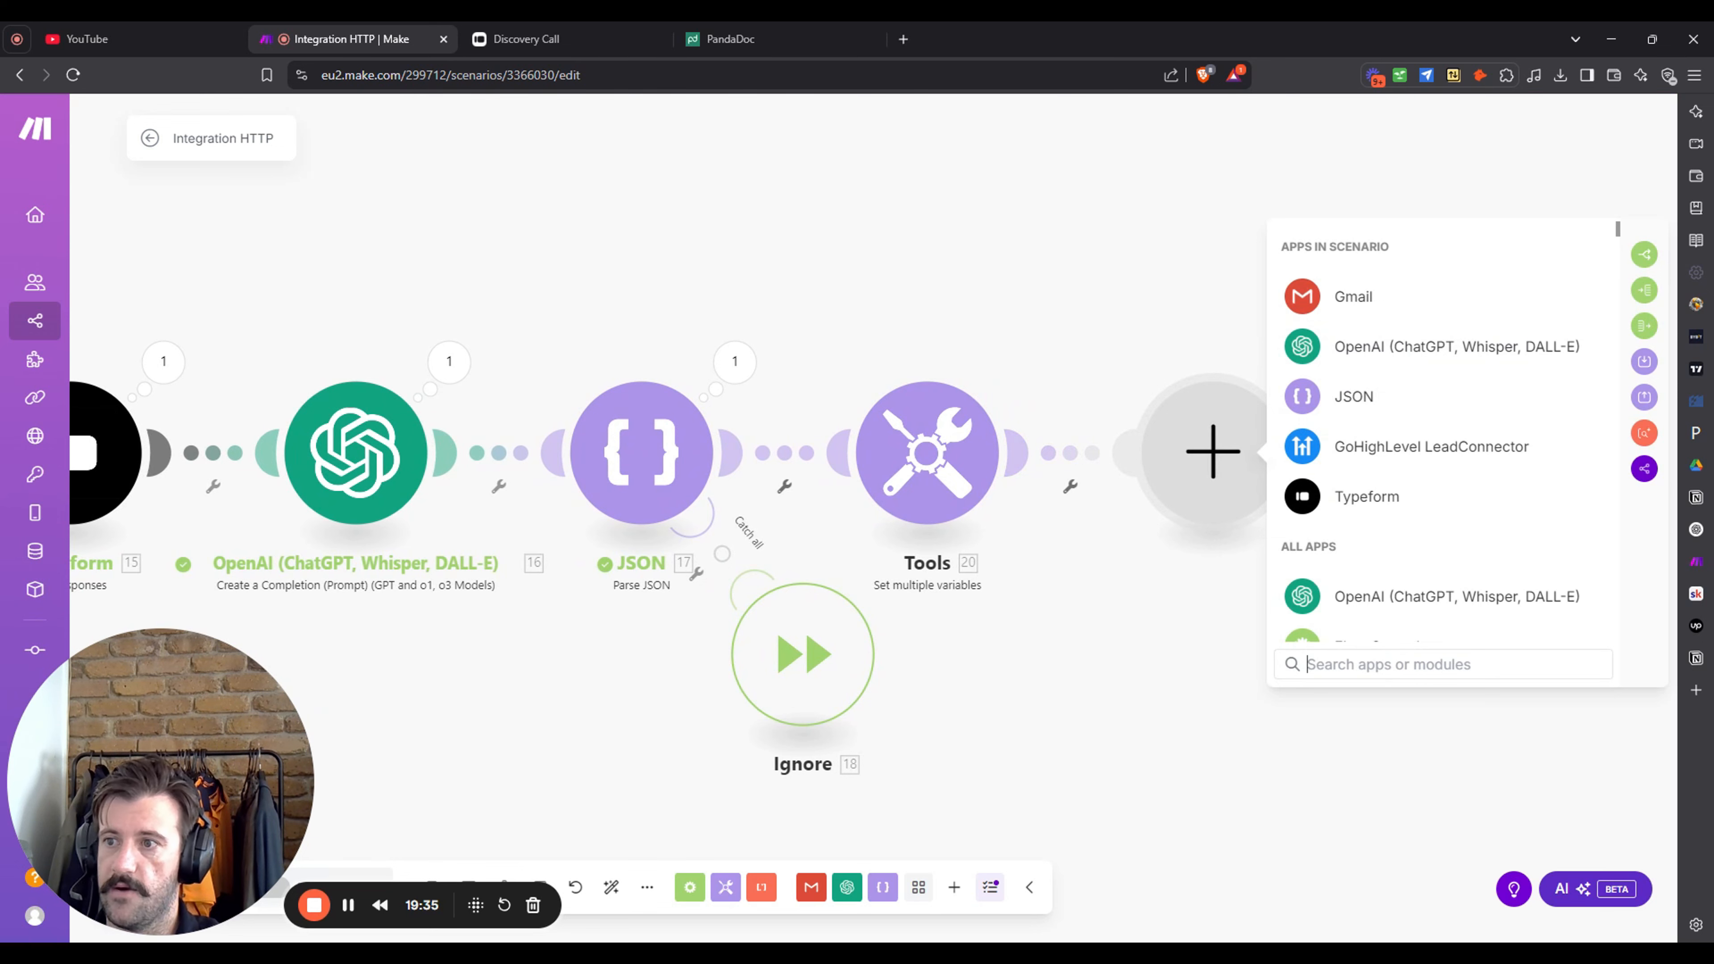
left_click(1, 398)
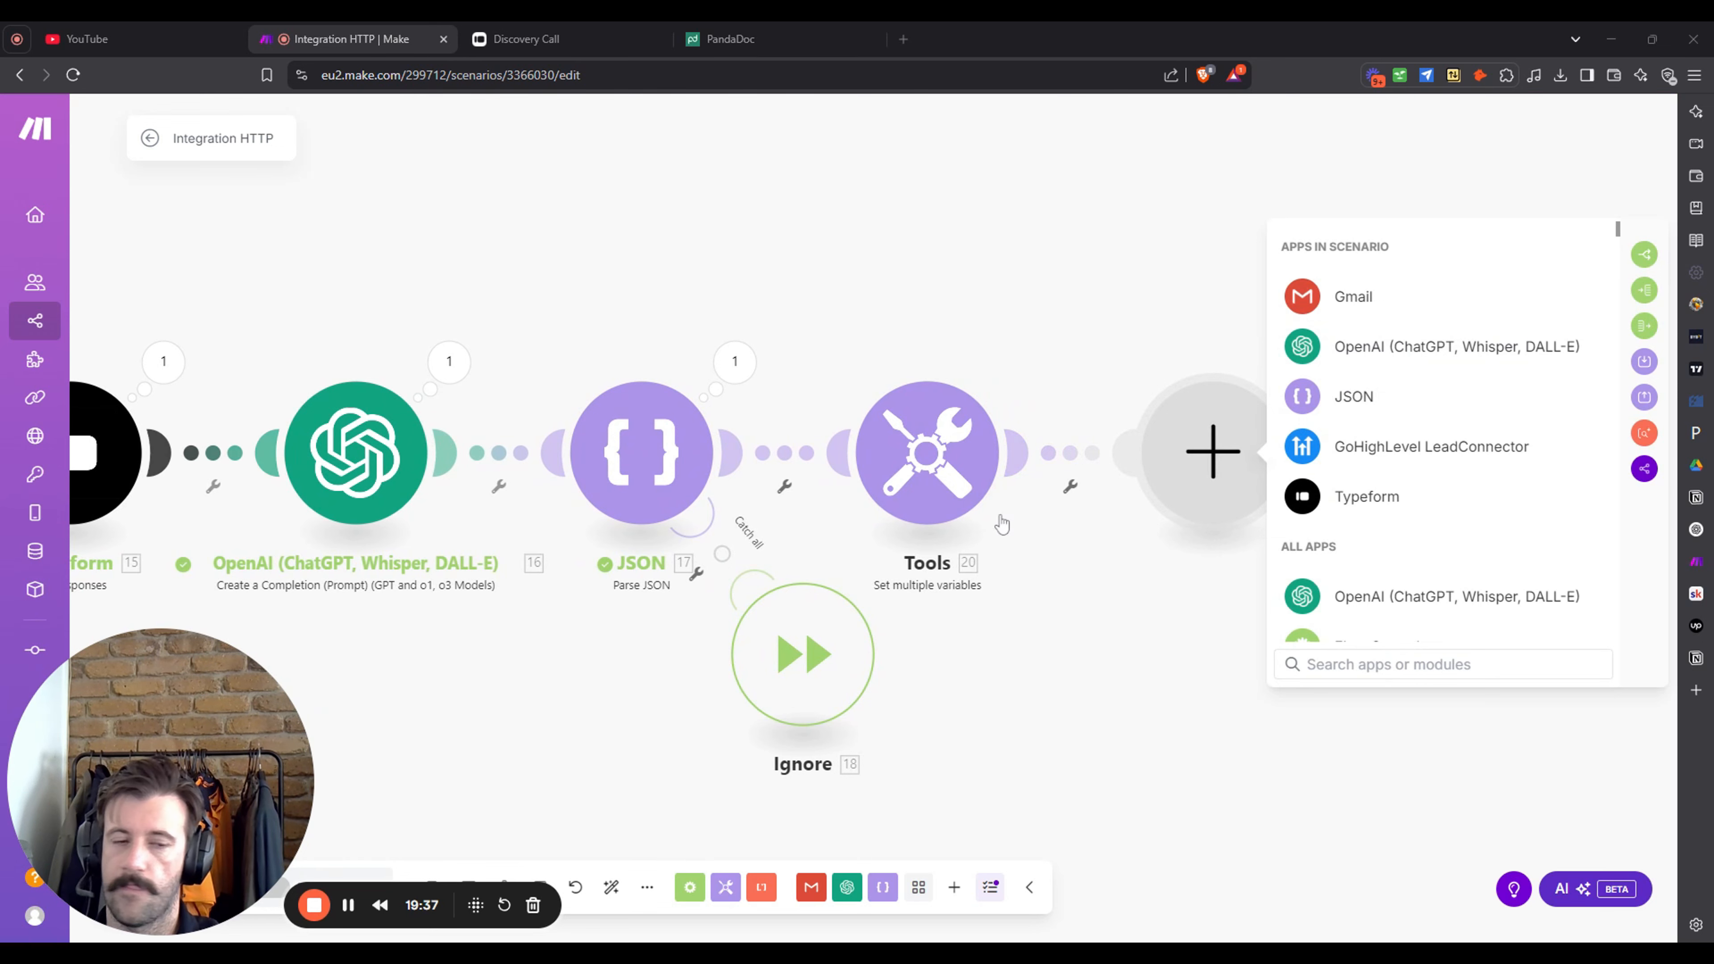
key("alt+Tab")
type("panda")
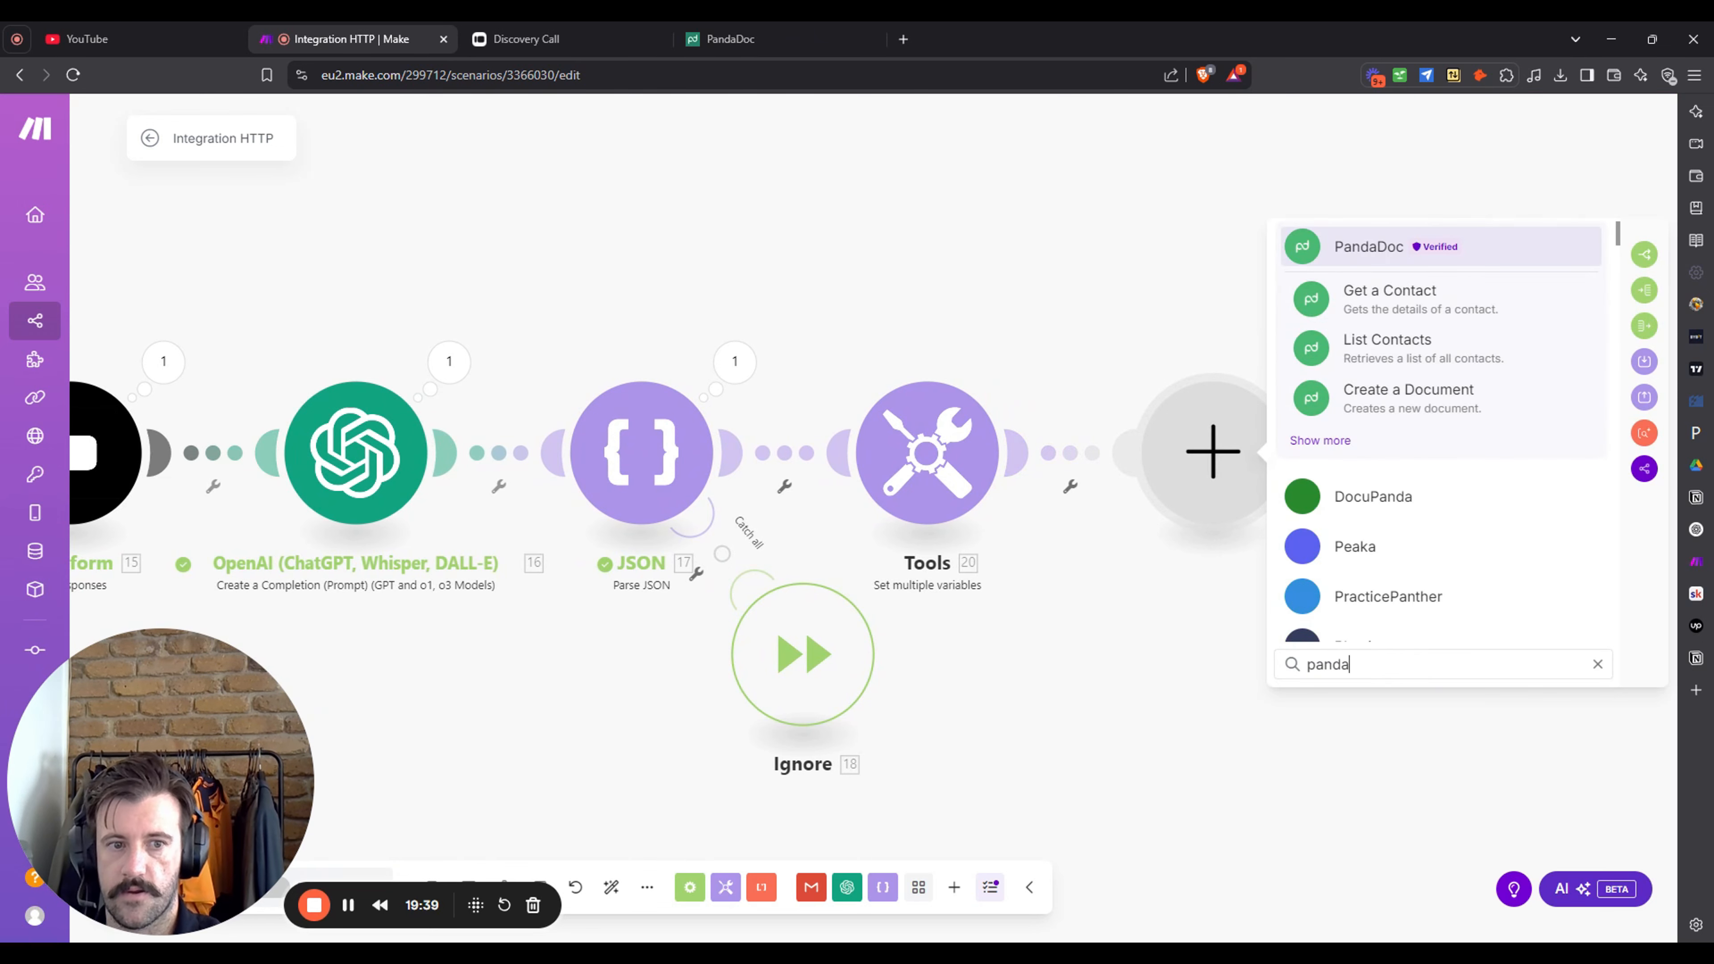
left_click(1450, 426)
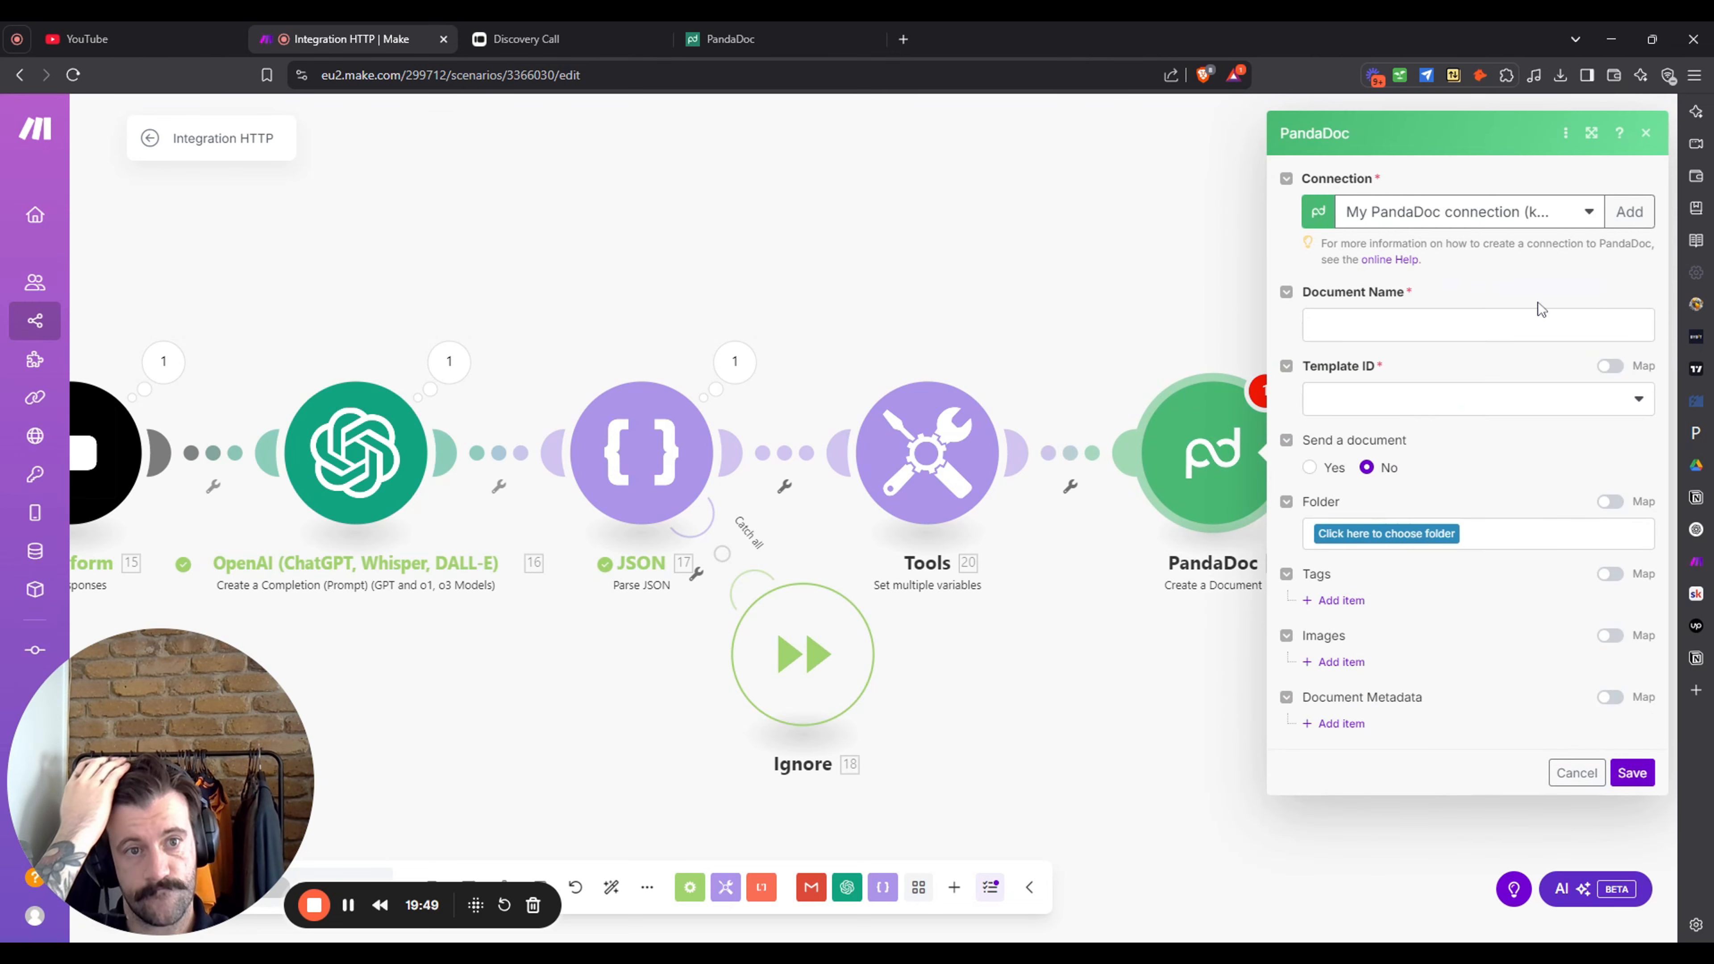
- Name the document 'Proposal For' plus the client's Typeform answer and choose Proposal template
left_click(1542, 319)
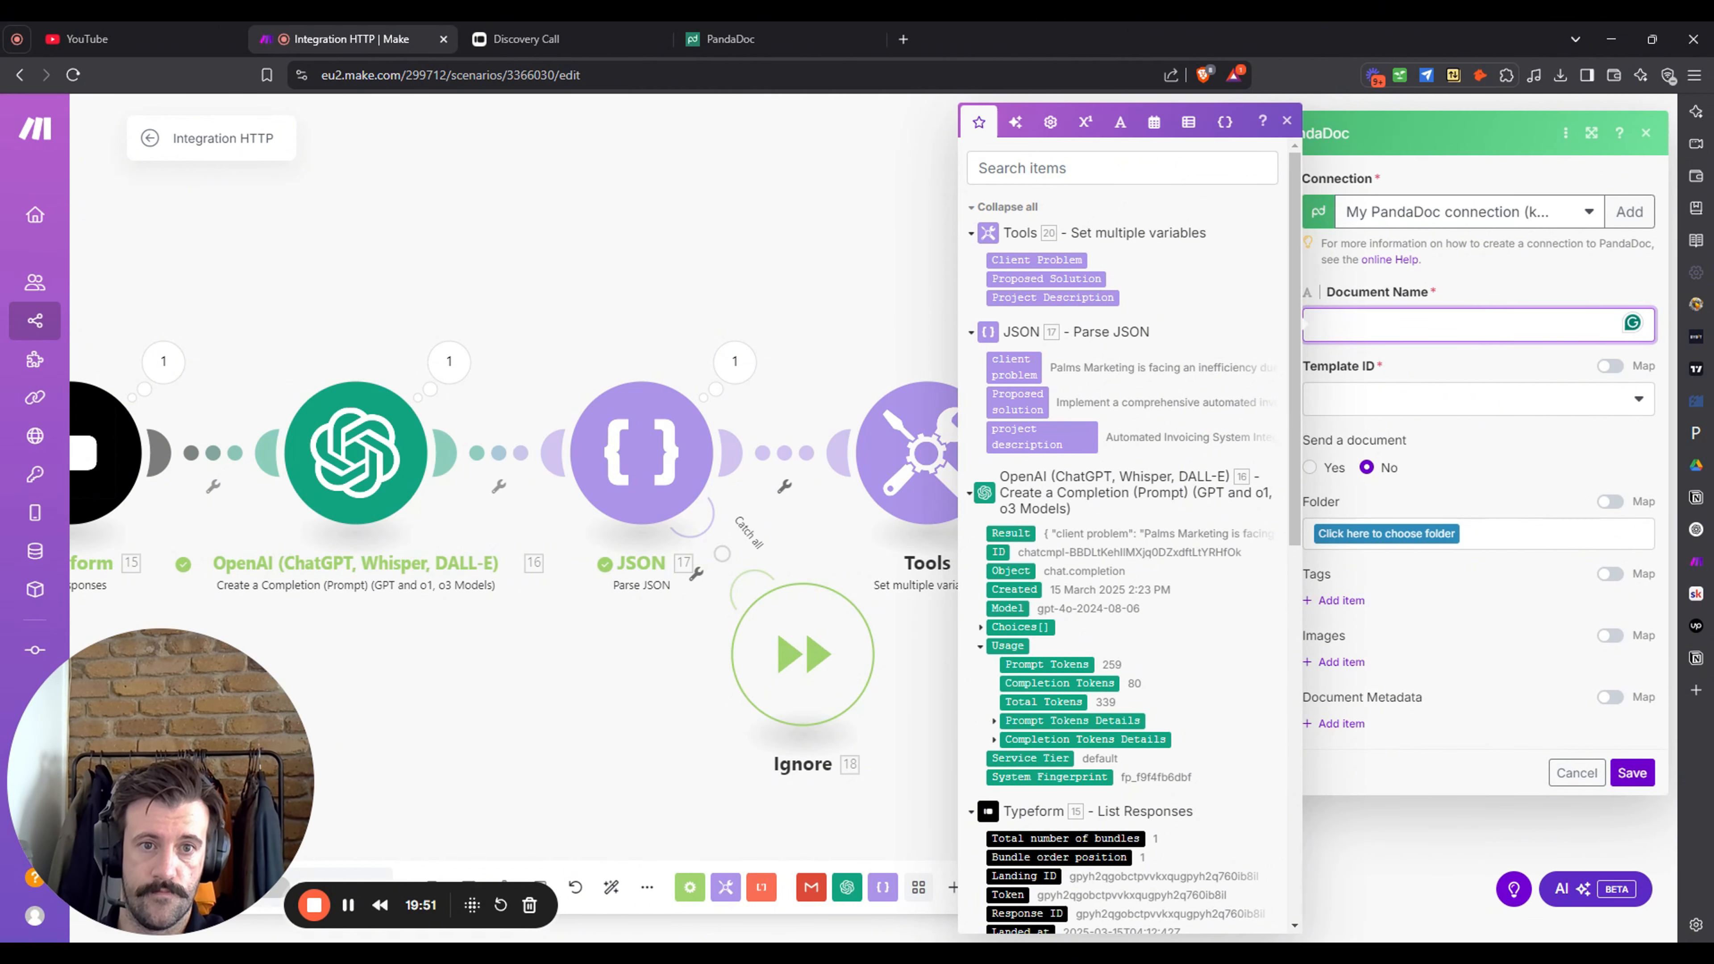
type("Pt")
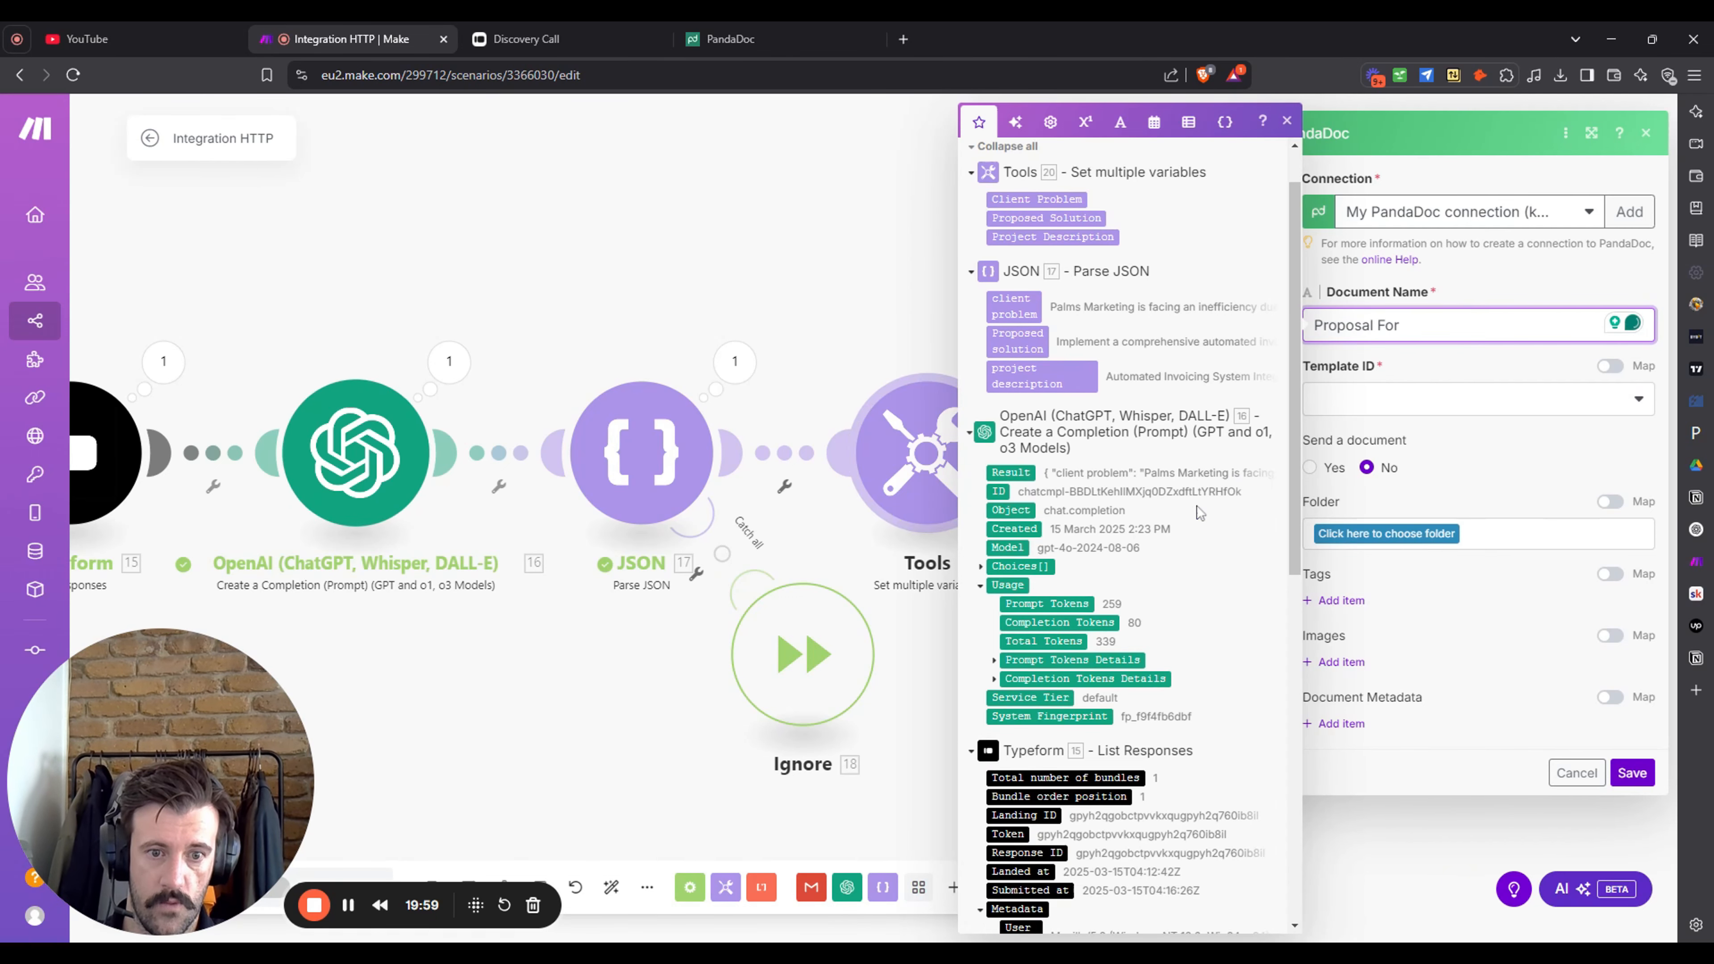
scroll(1234, 530, "down", 7)
scroll(1136, 707, "down", 5)
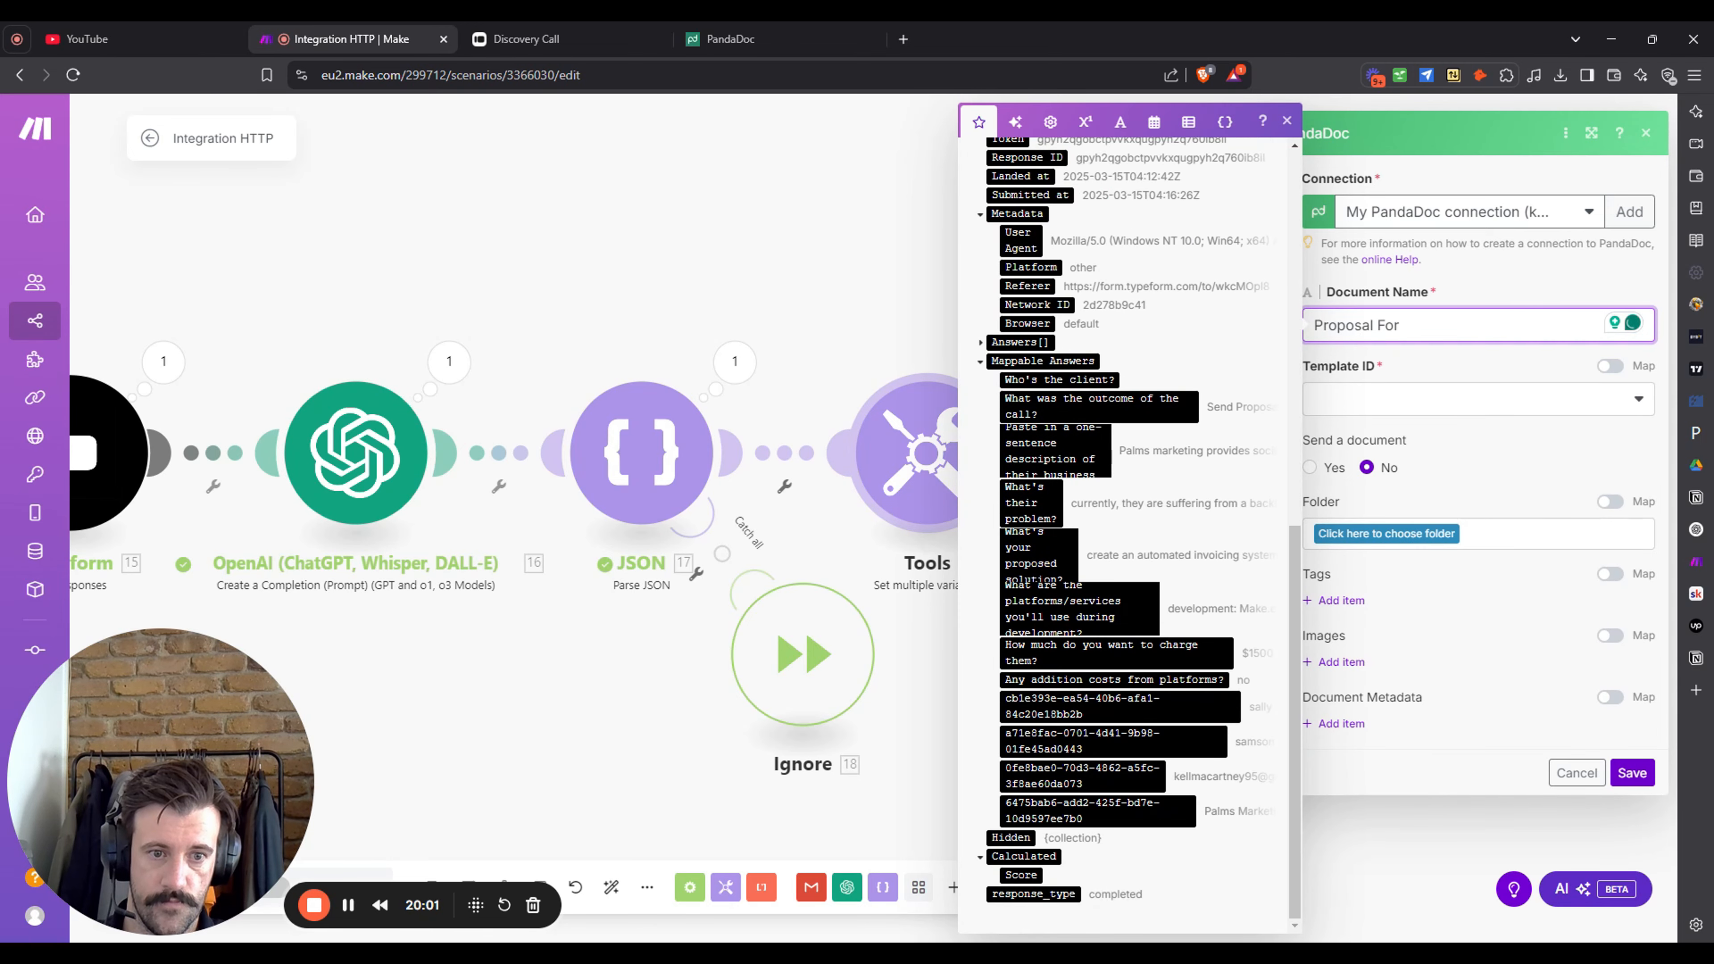
left_click(1136, 707)
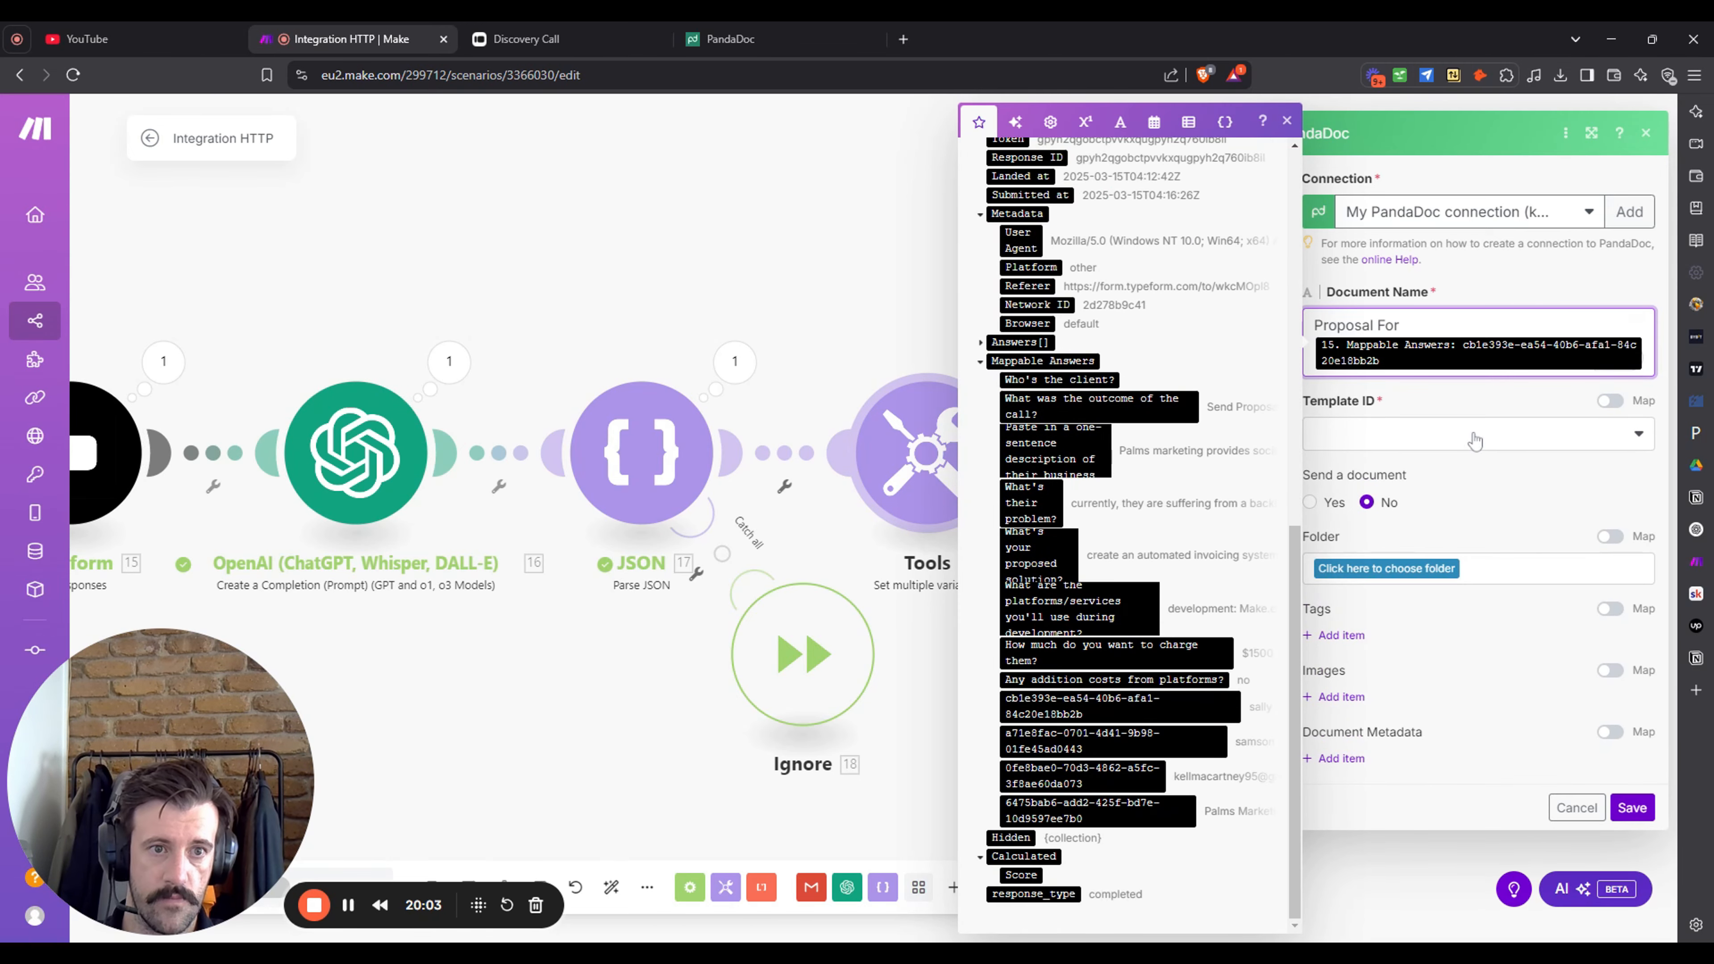
left_click(1472, 409)
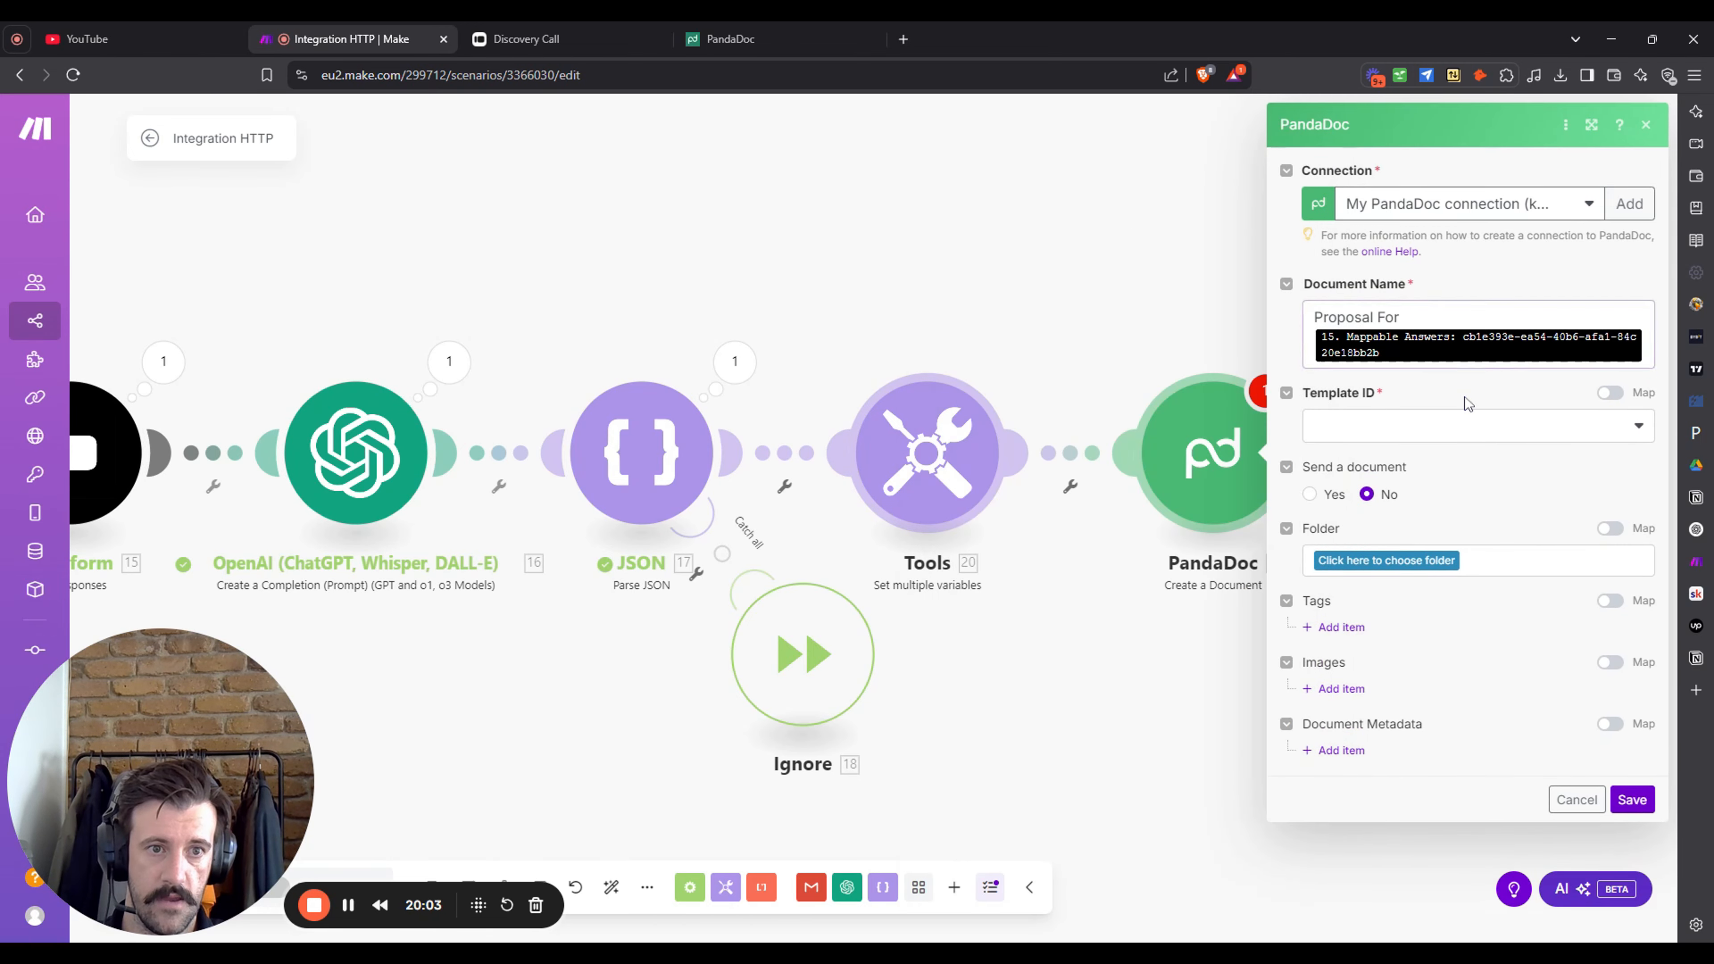
left_click(1507, 460)
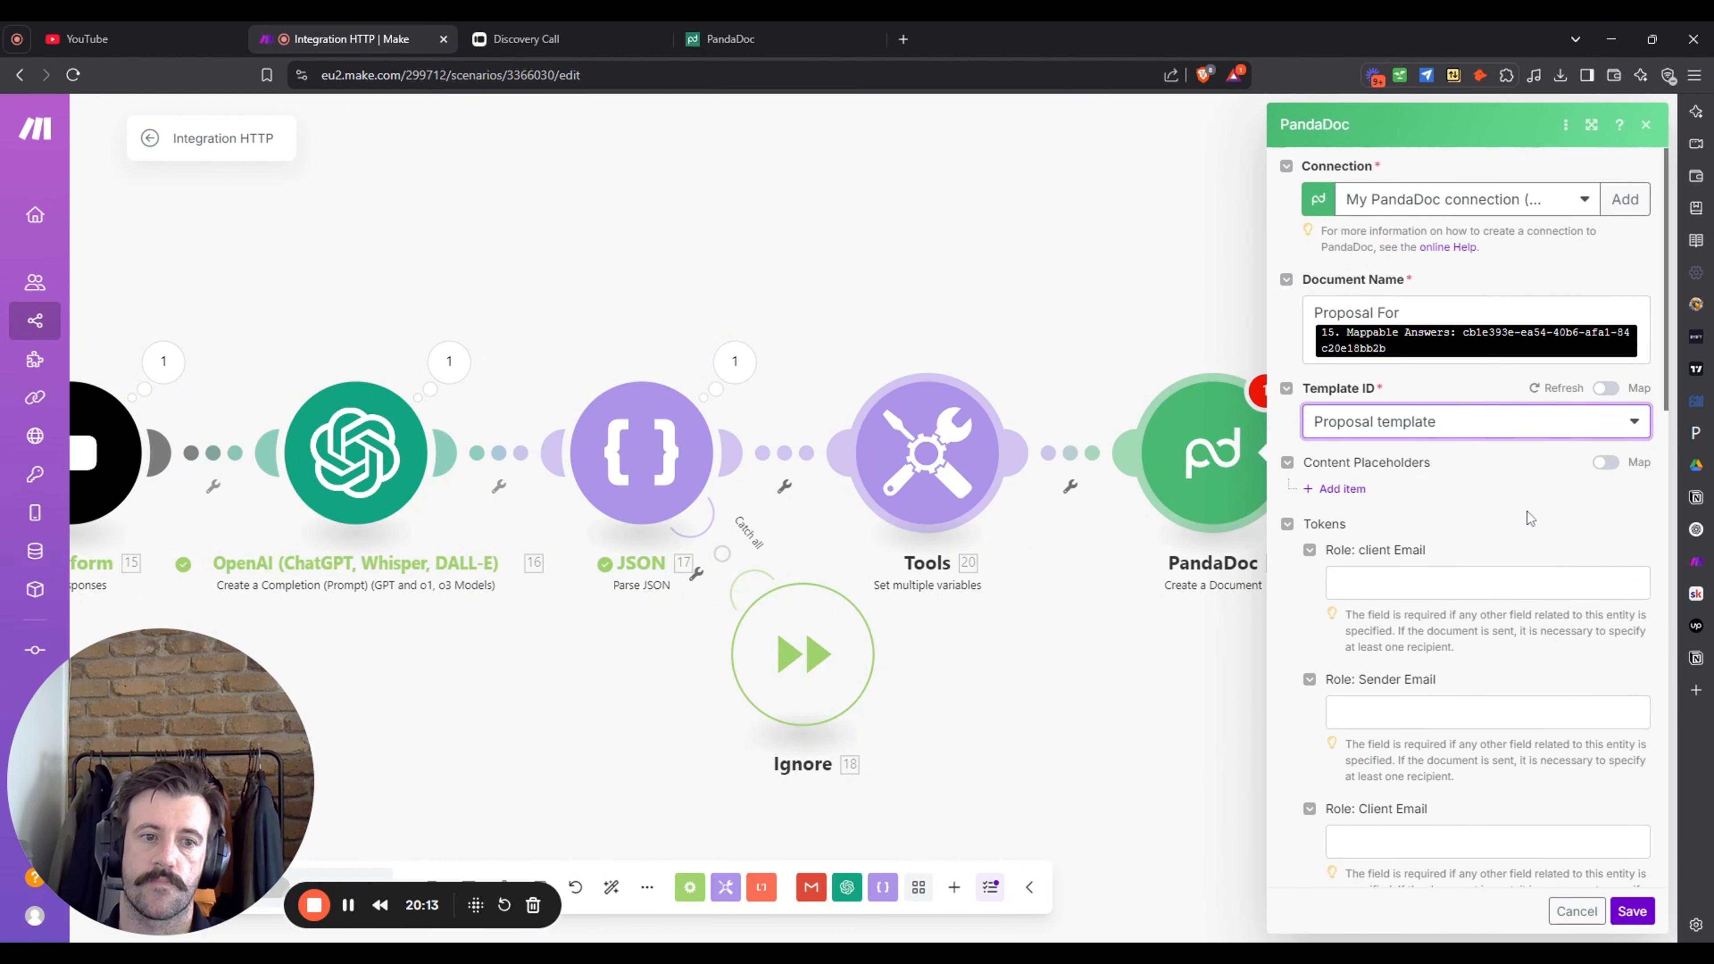
- Map a Typeform answer into the PandaDoc client email role
scroll(1530, 513, "down", 3)
scroll(1530, 516, "down", 1)
left_click(1458, 320)
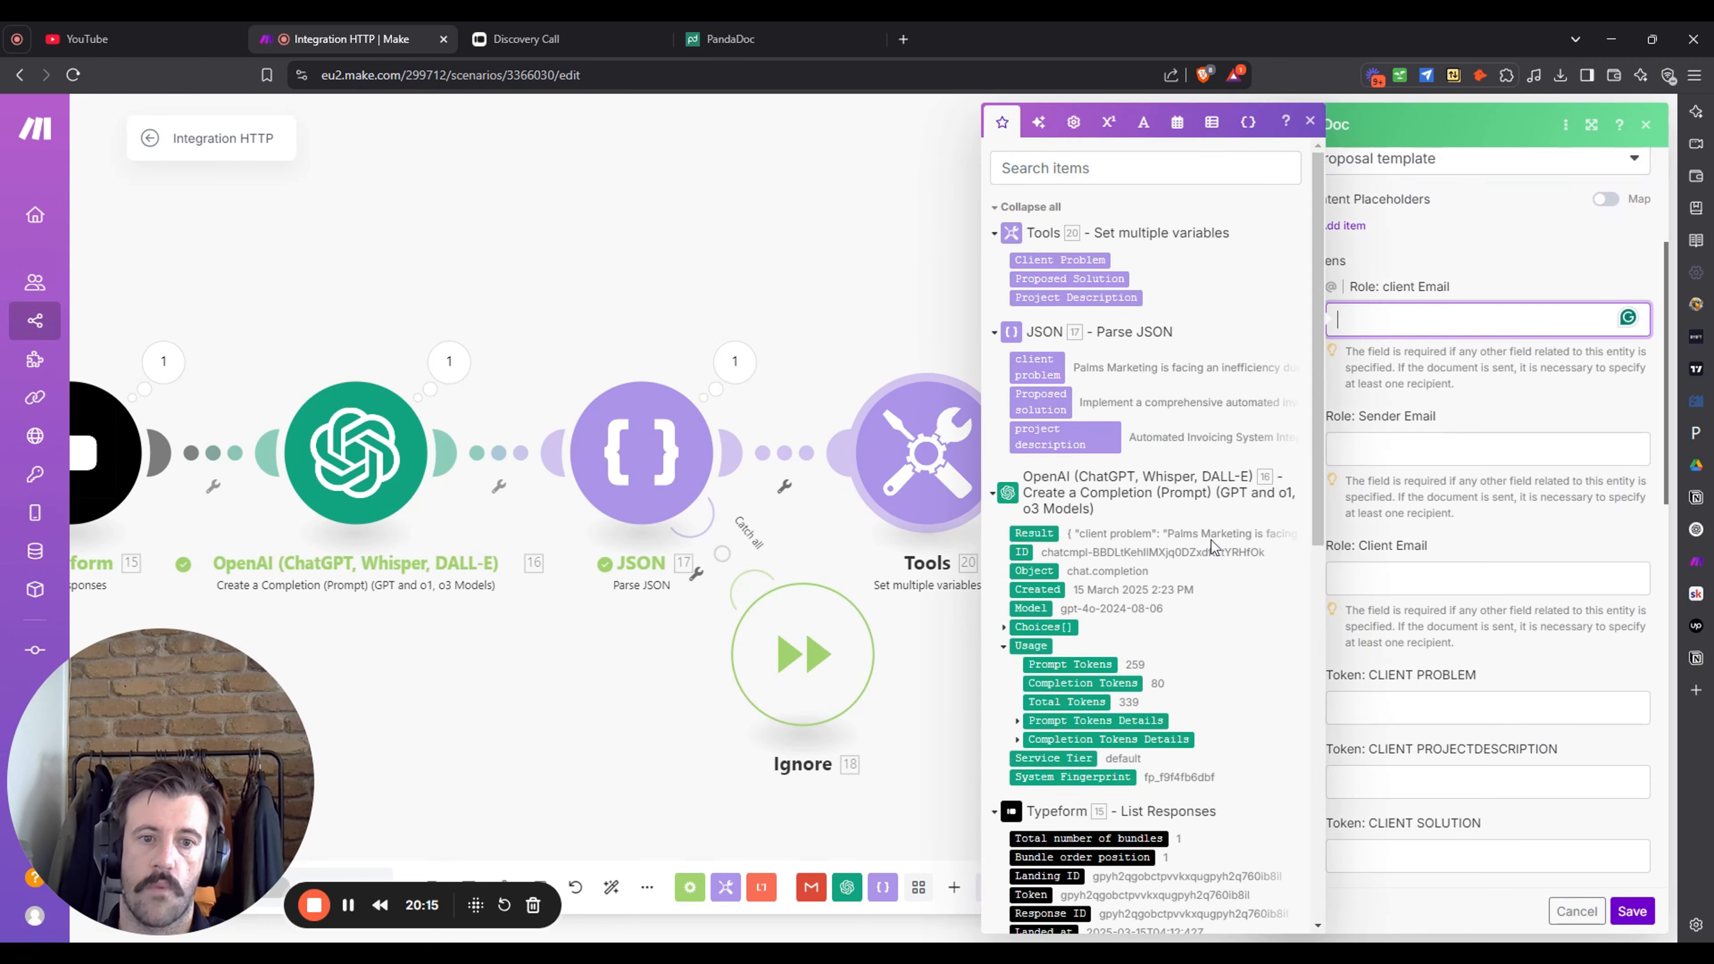
scroll(1159, 589, "down", 7)
scroll(1145, 610, "down", 4)
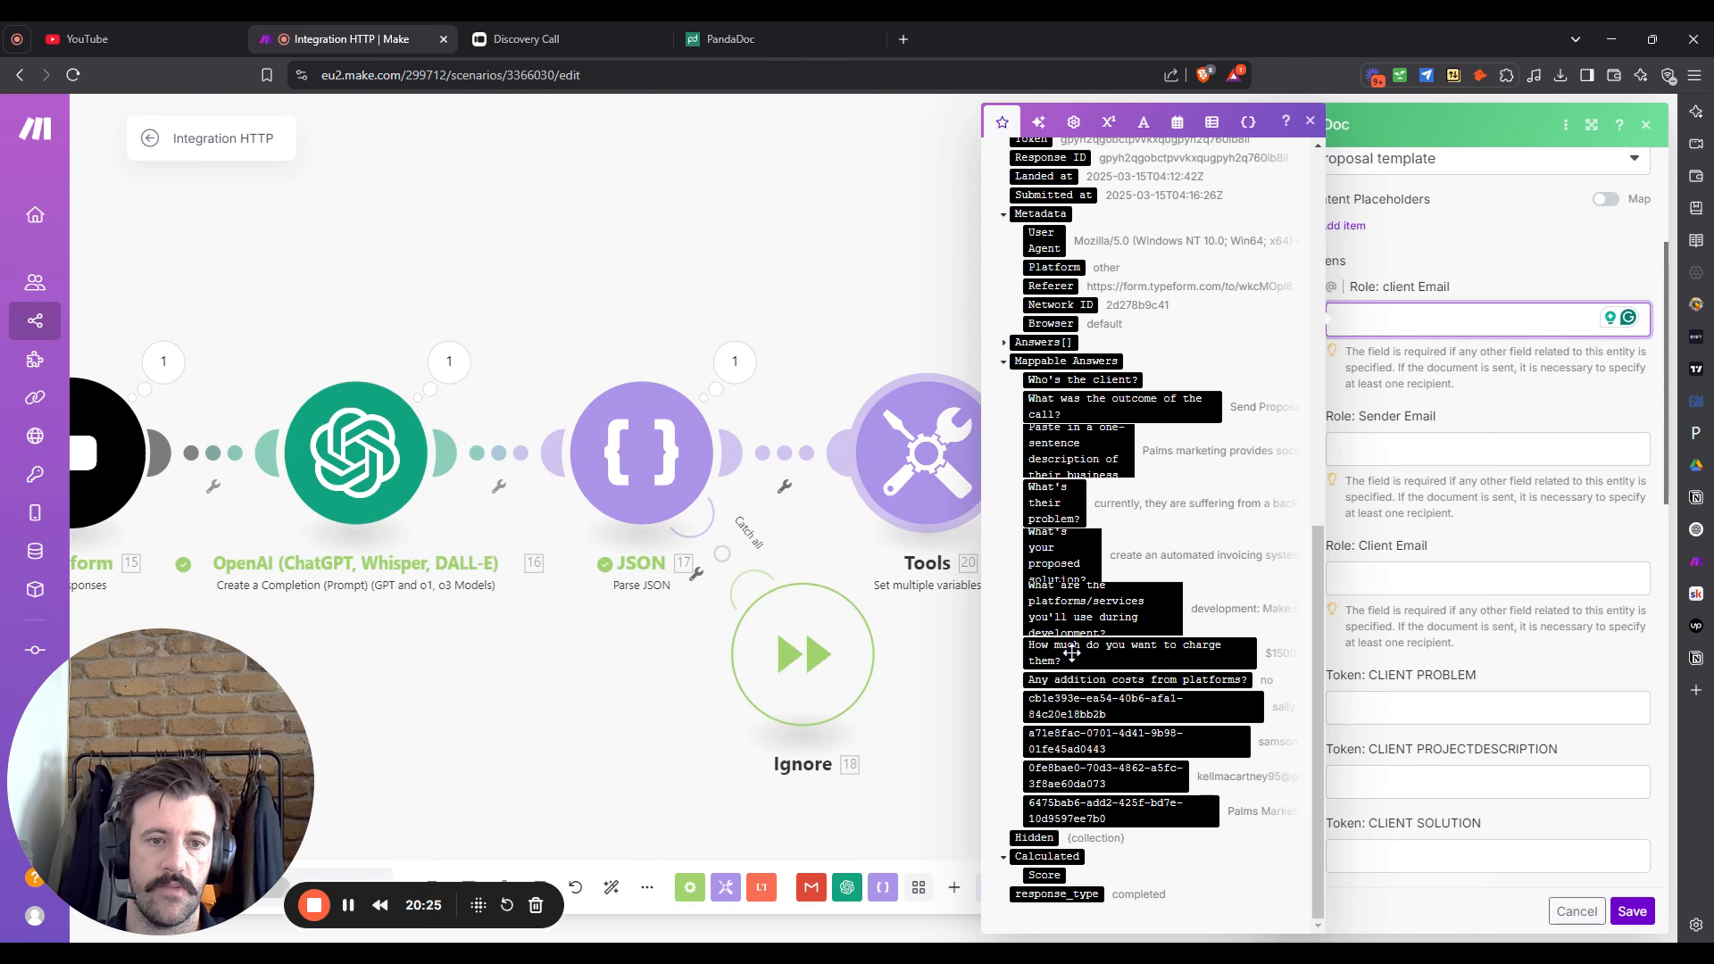
left_click(1152, 782)
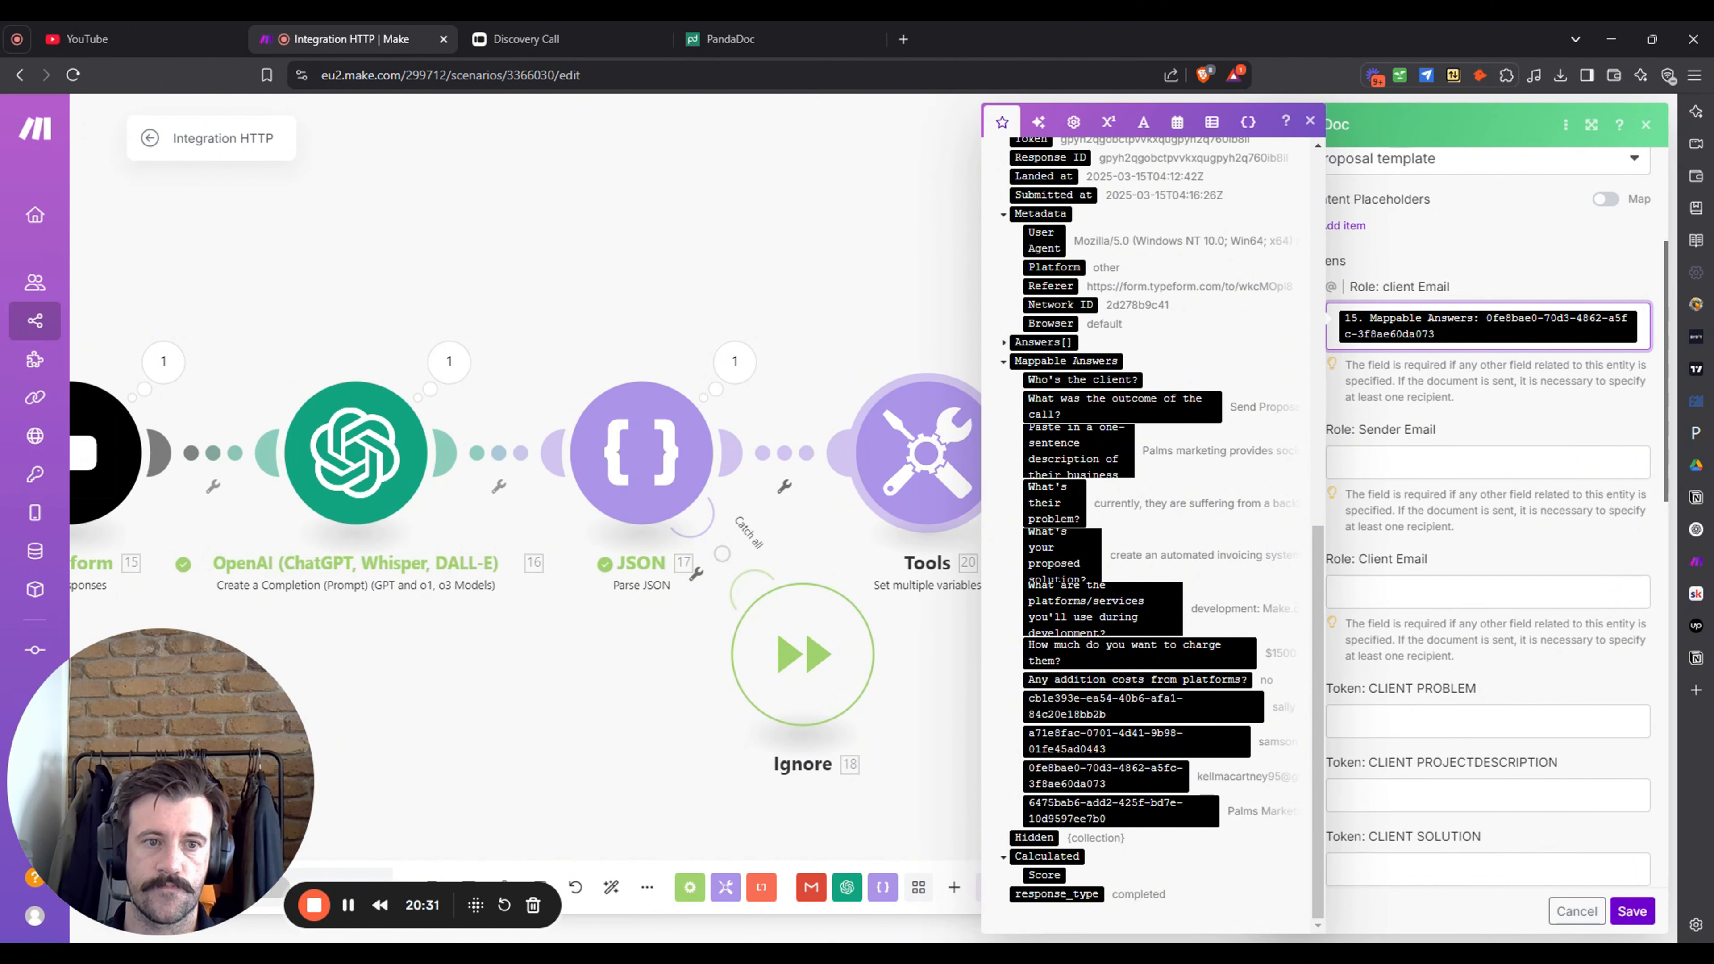
- Map Client Problem, Project Description and Proposed Solution variables into the CLIENT tokens
left_click(1460, 720)
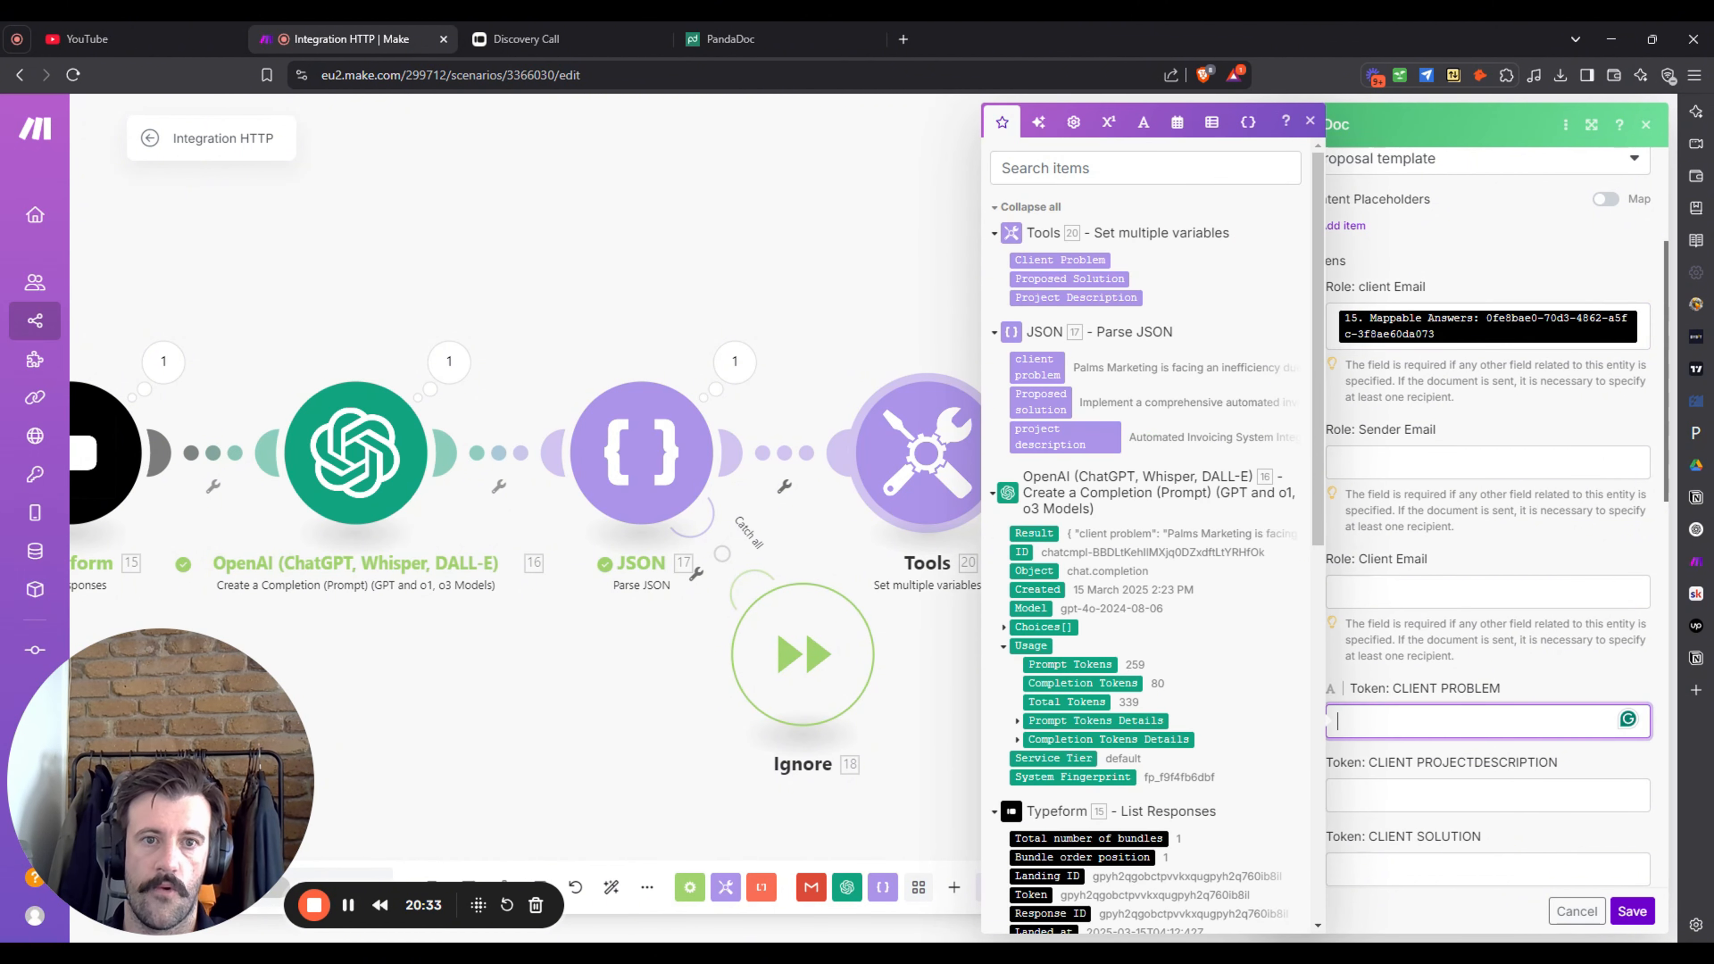
left_click(1072, 260)
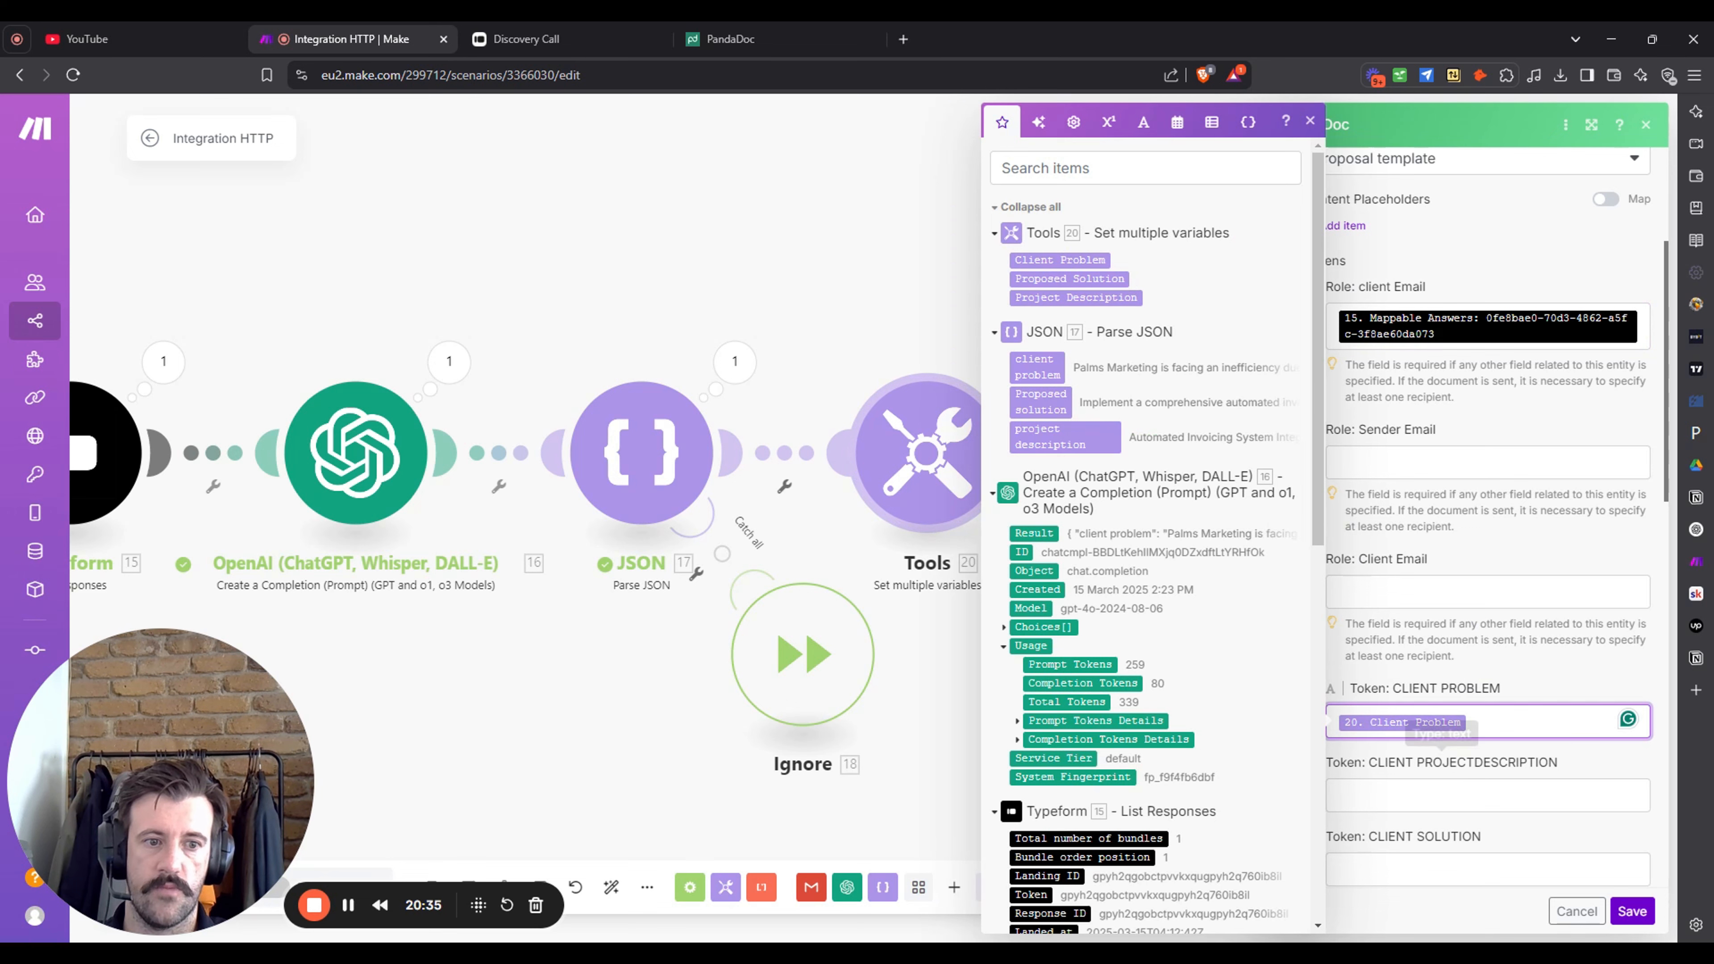
key("Tab")
left_click(1119, 298)
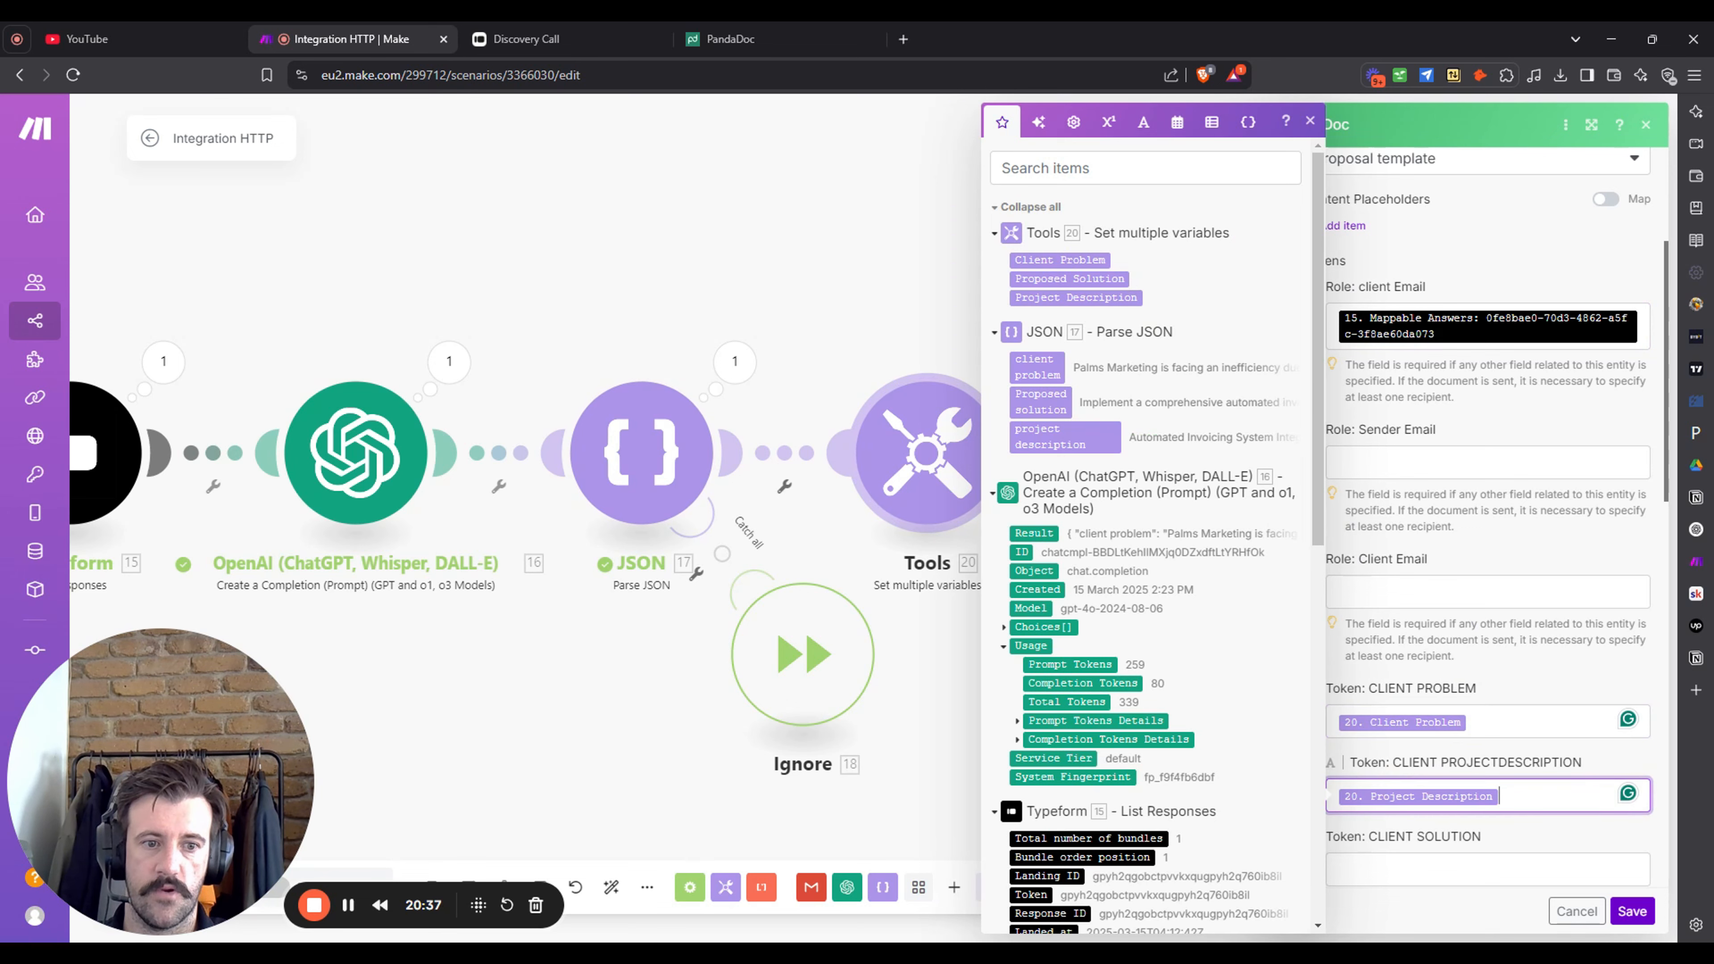
key("Tab")
left_click(1110, 278)
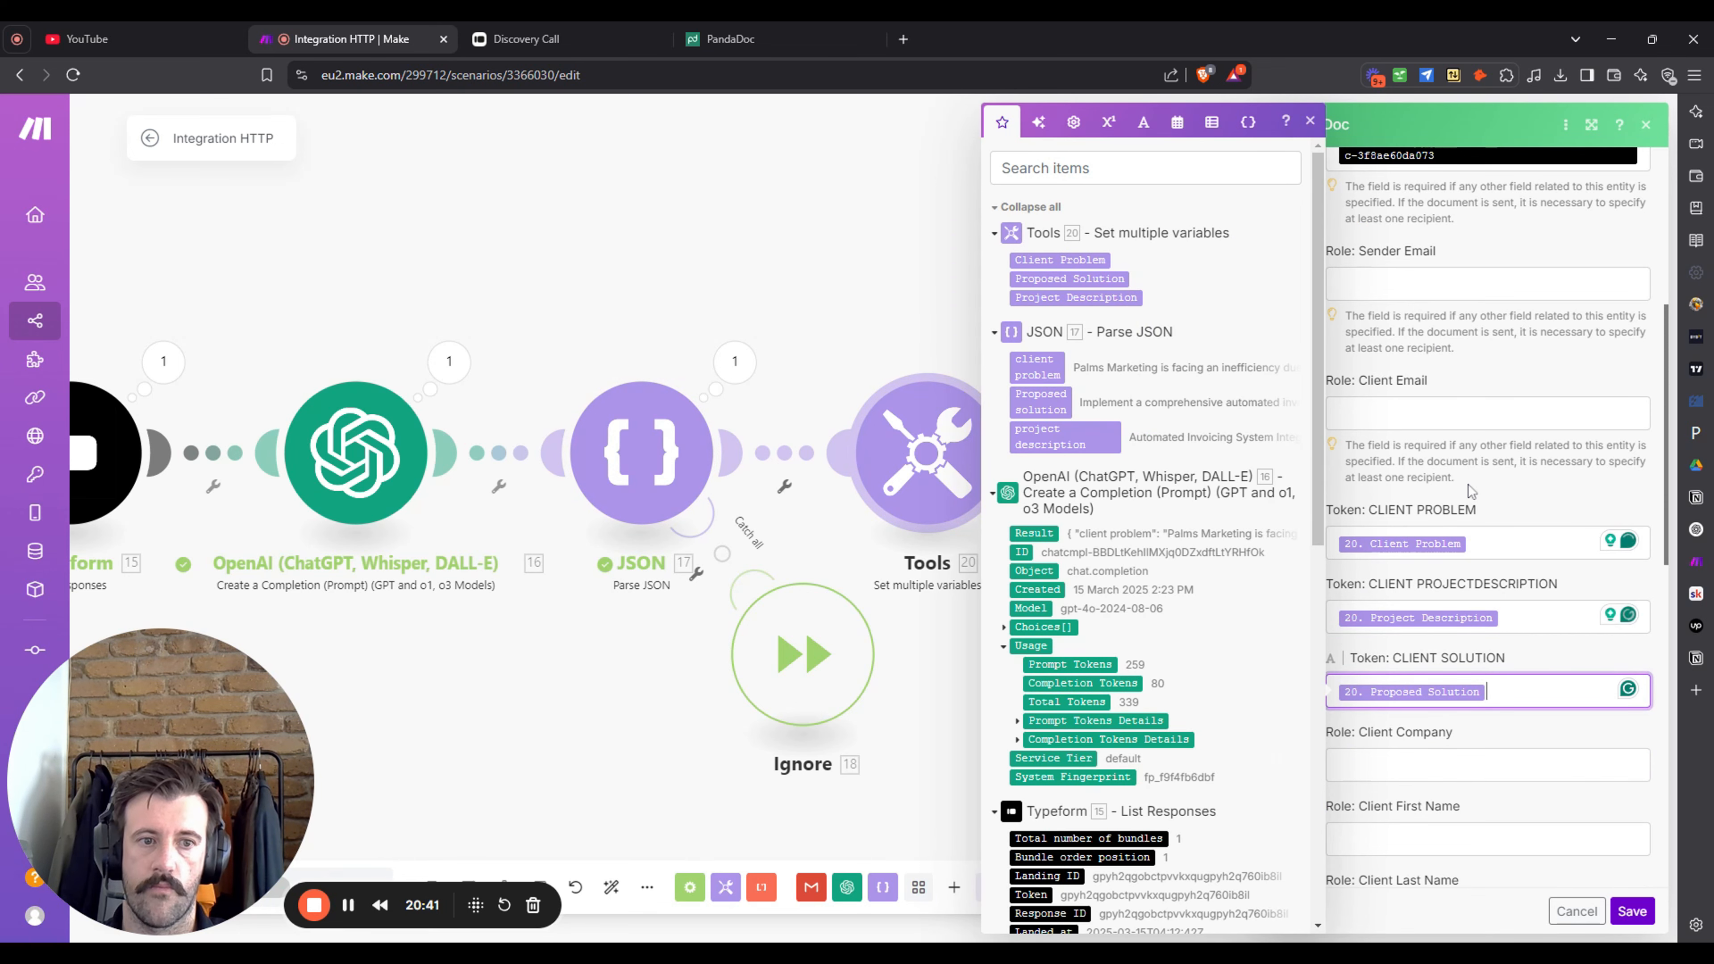
- Map Typeform answers into Client Company, Client First Name and Client Last Name
scroll(1478, 473, "down", 3)
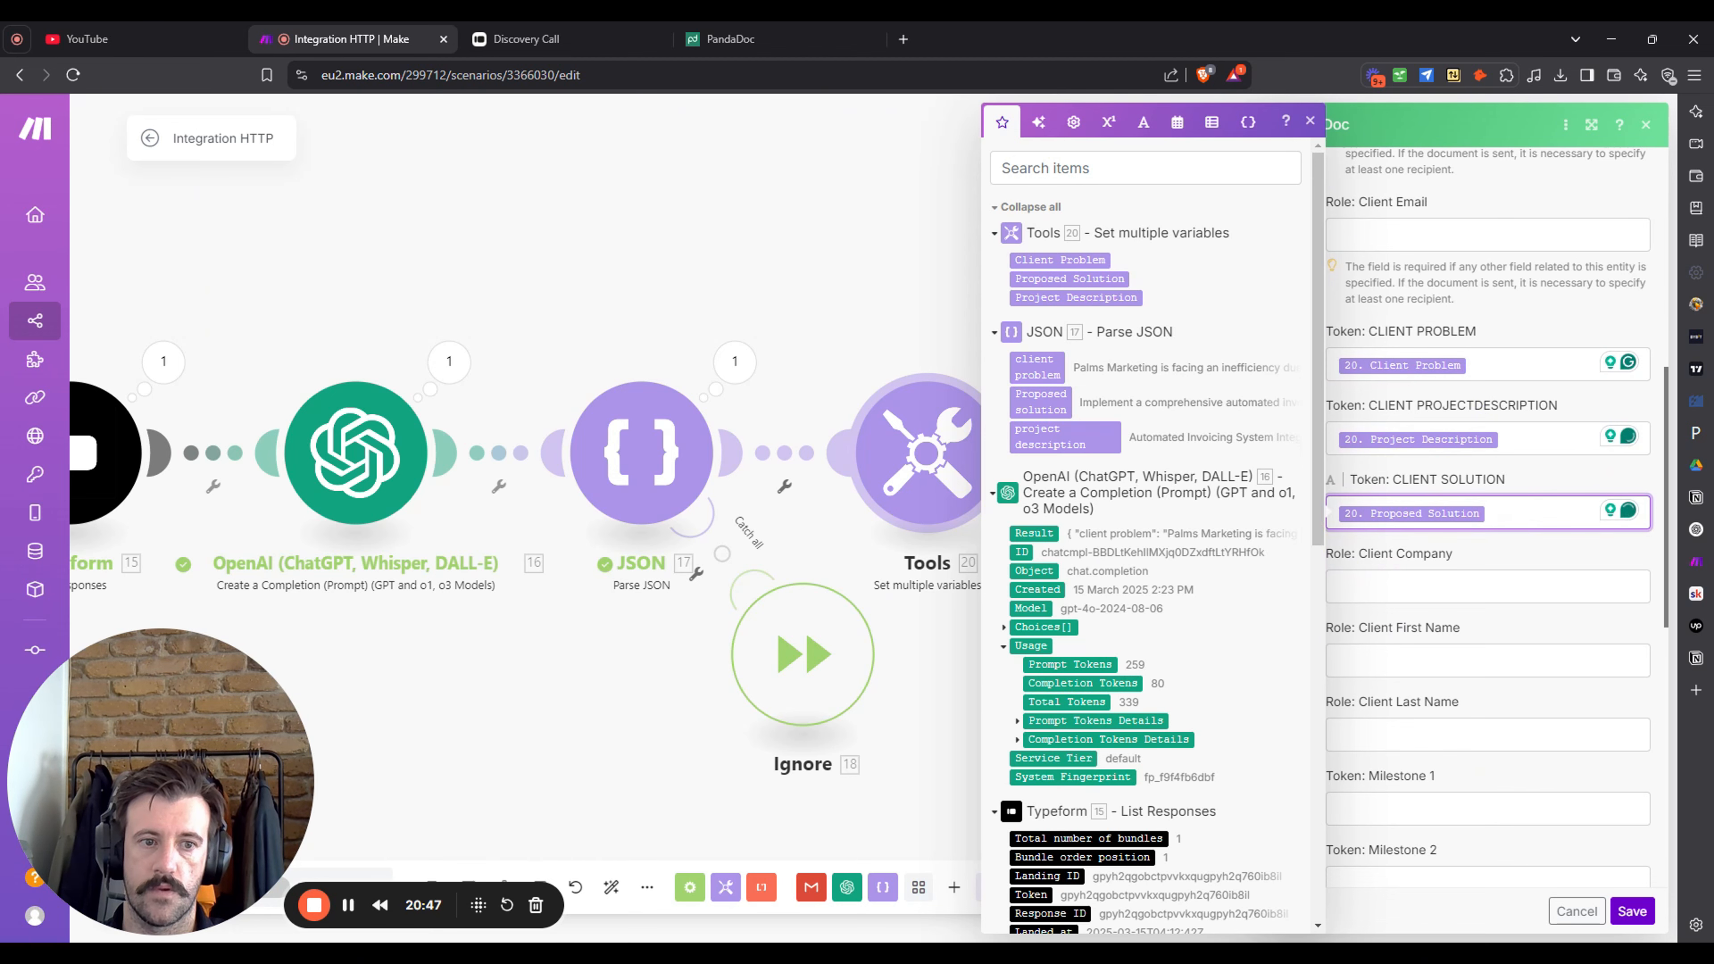
scroll(1153, 540, "down", 8)
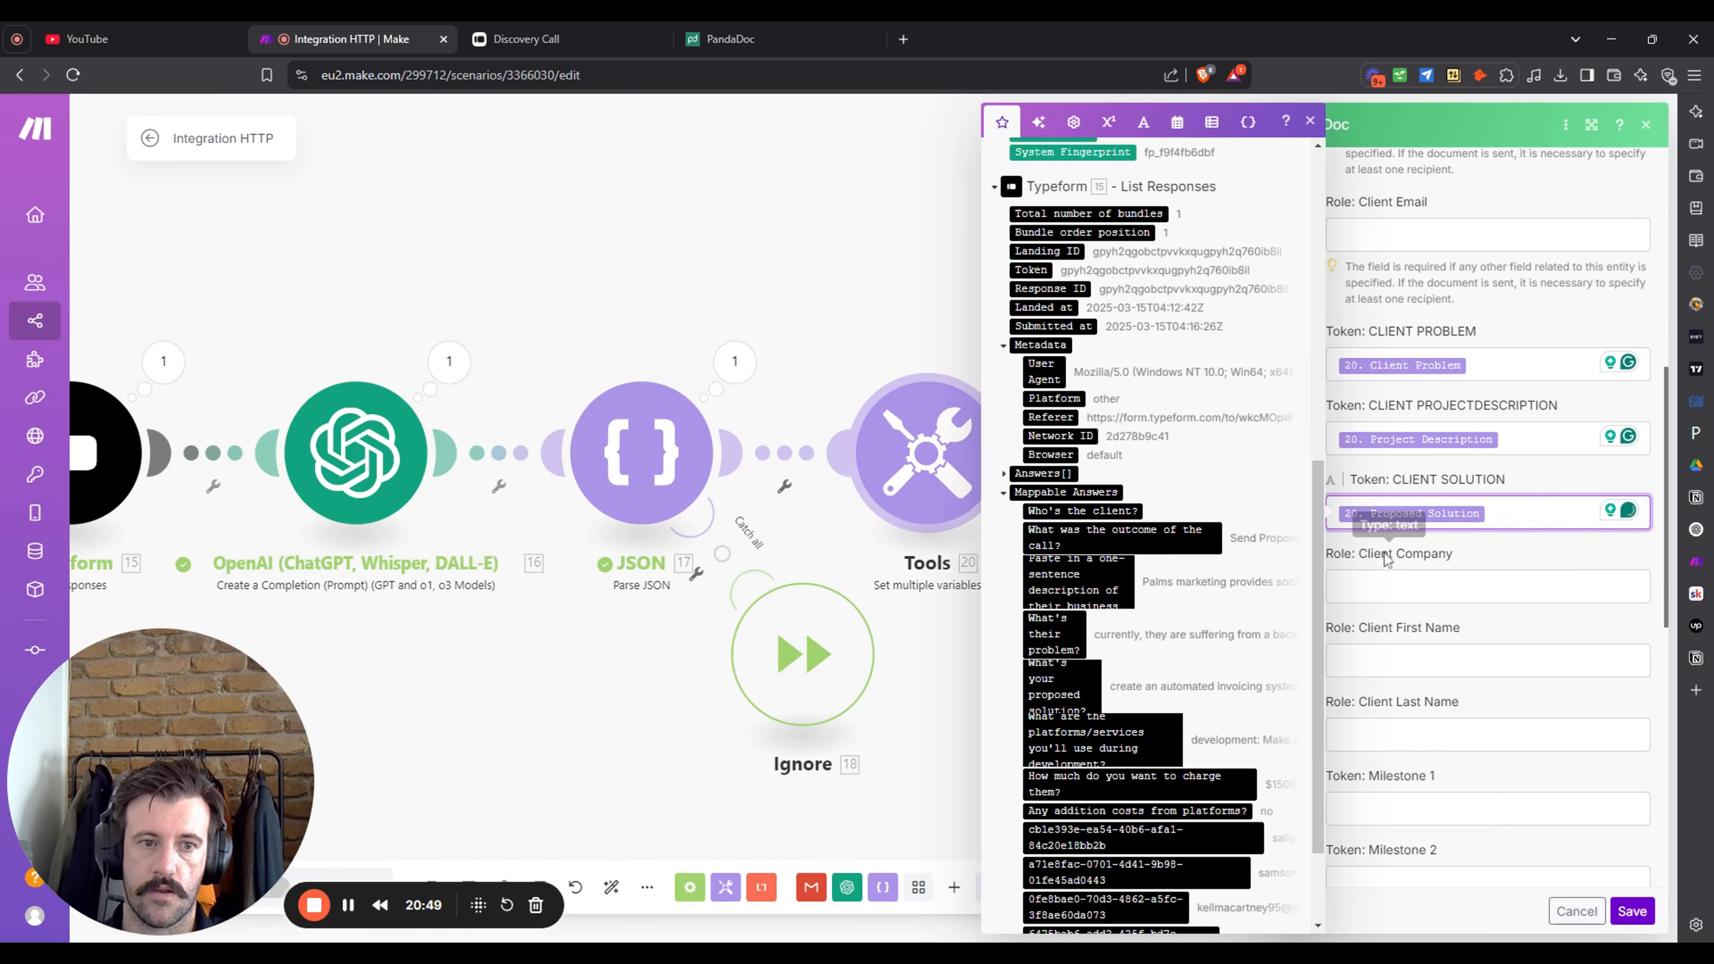
left_click(1393, 585)
scroll(1173, 743, "down", 2)
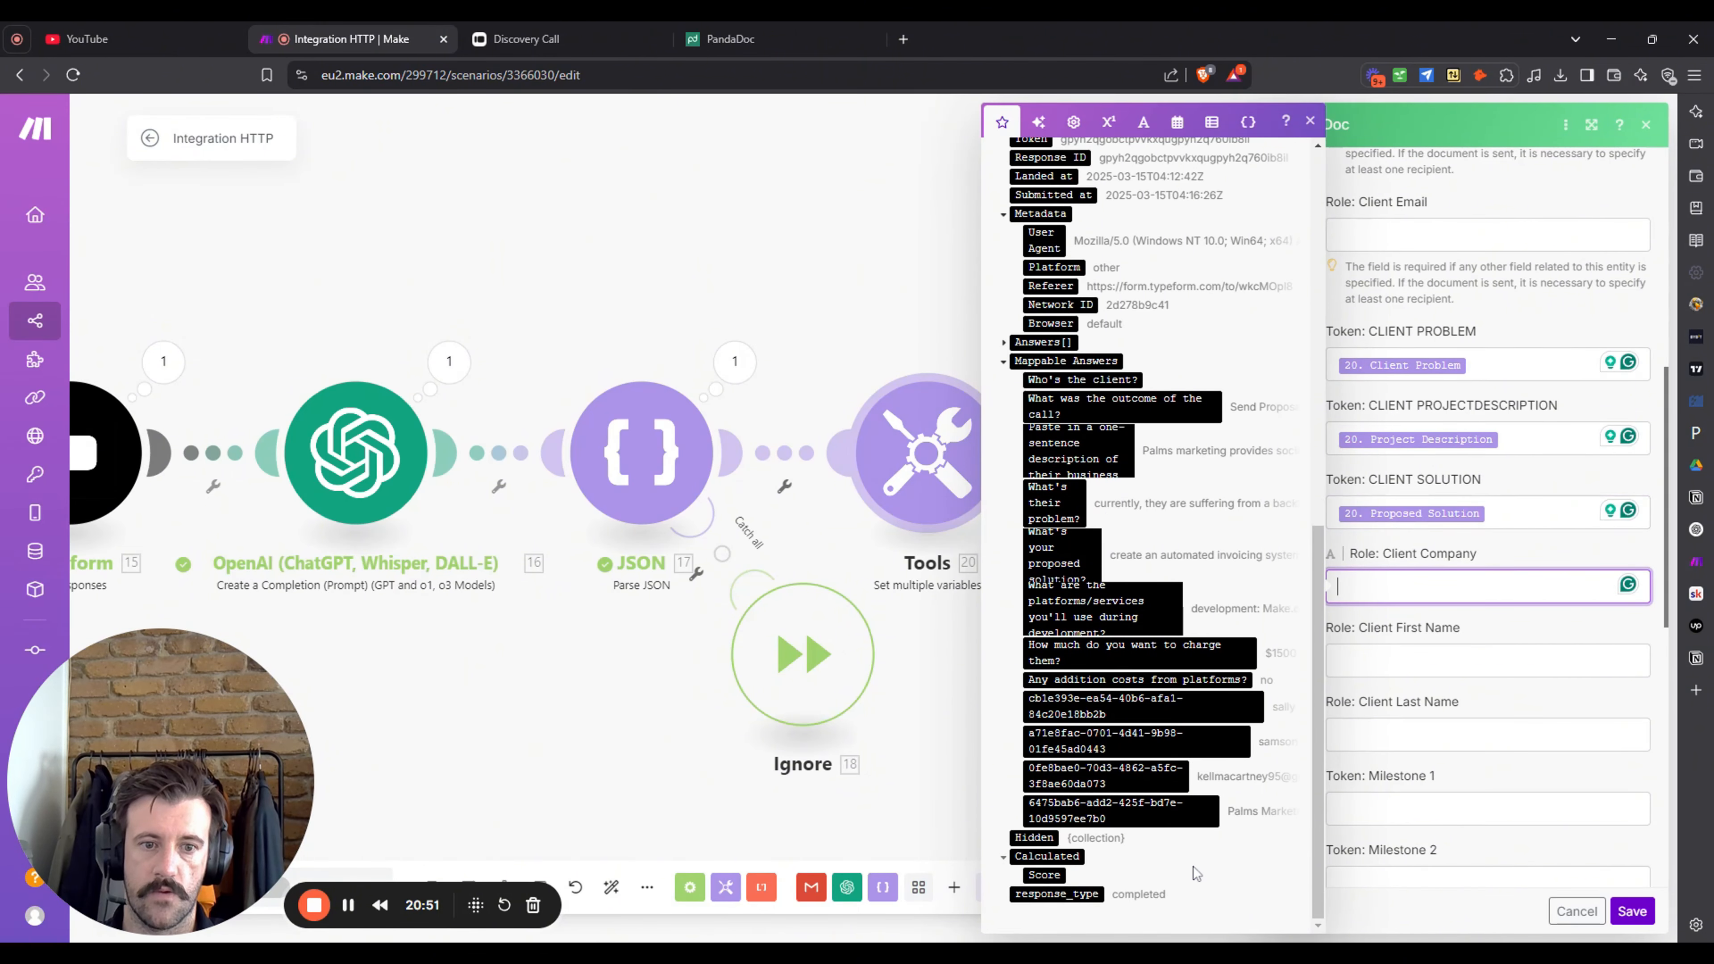
left_click(1172, 818)
key("Tab")
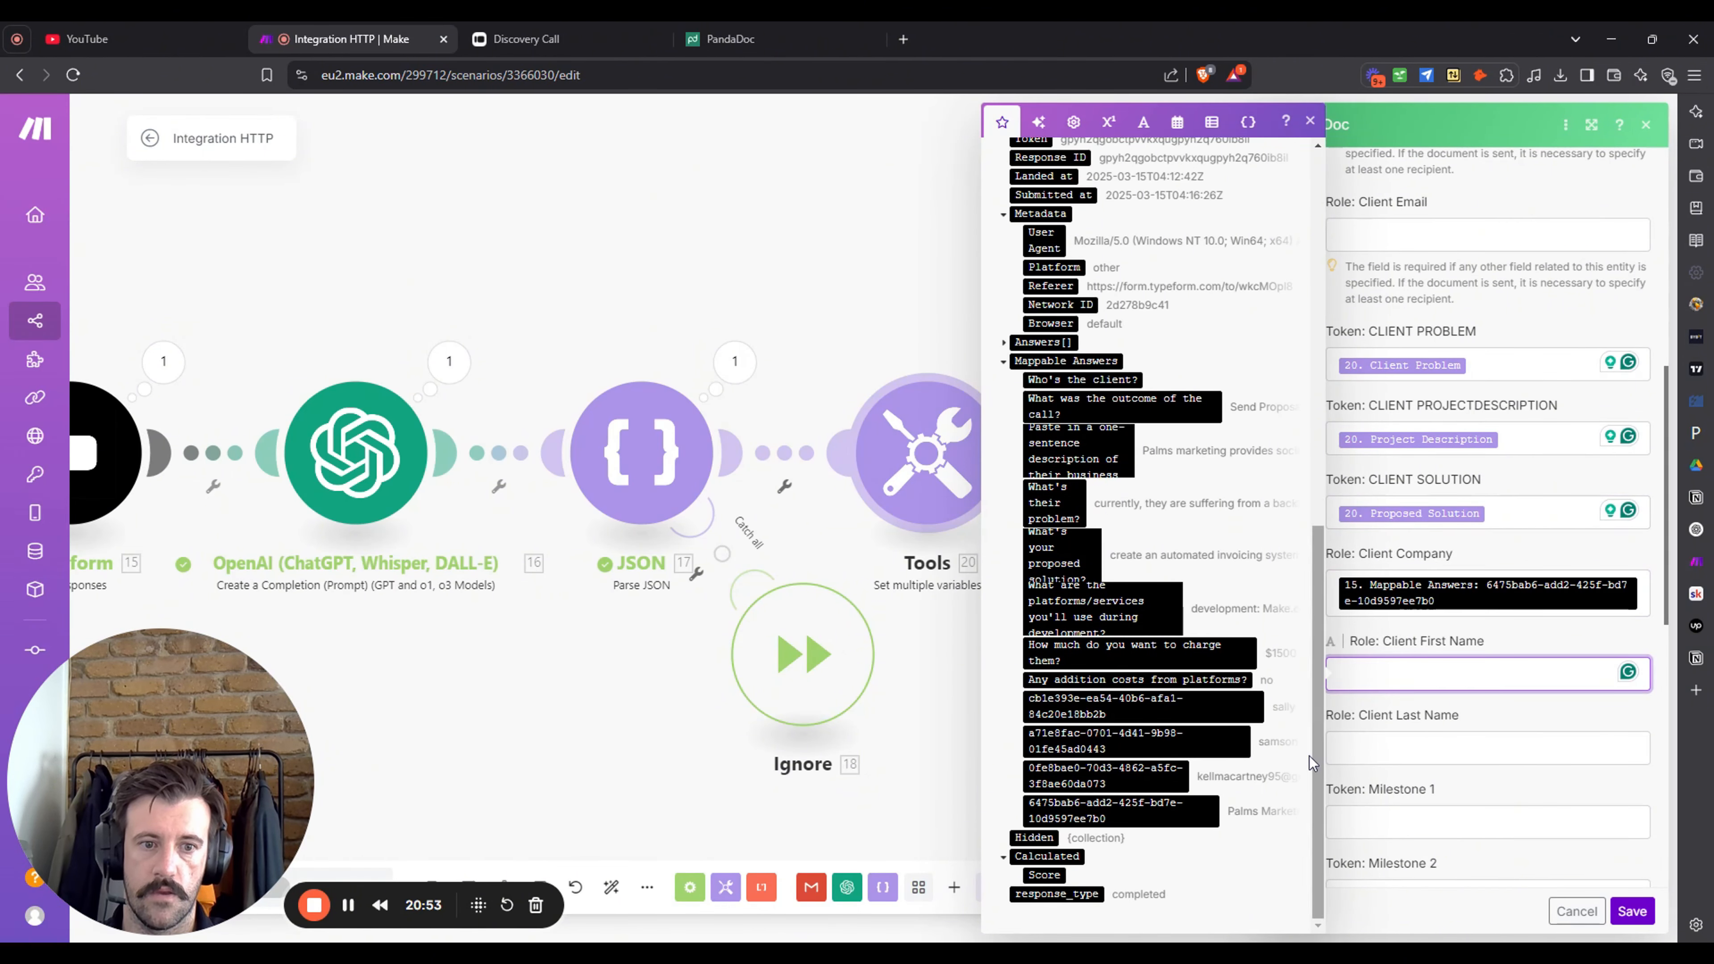
left_click(1204, 713)
key("Tab")
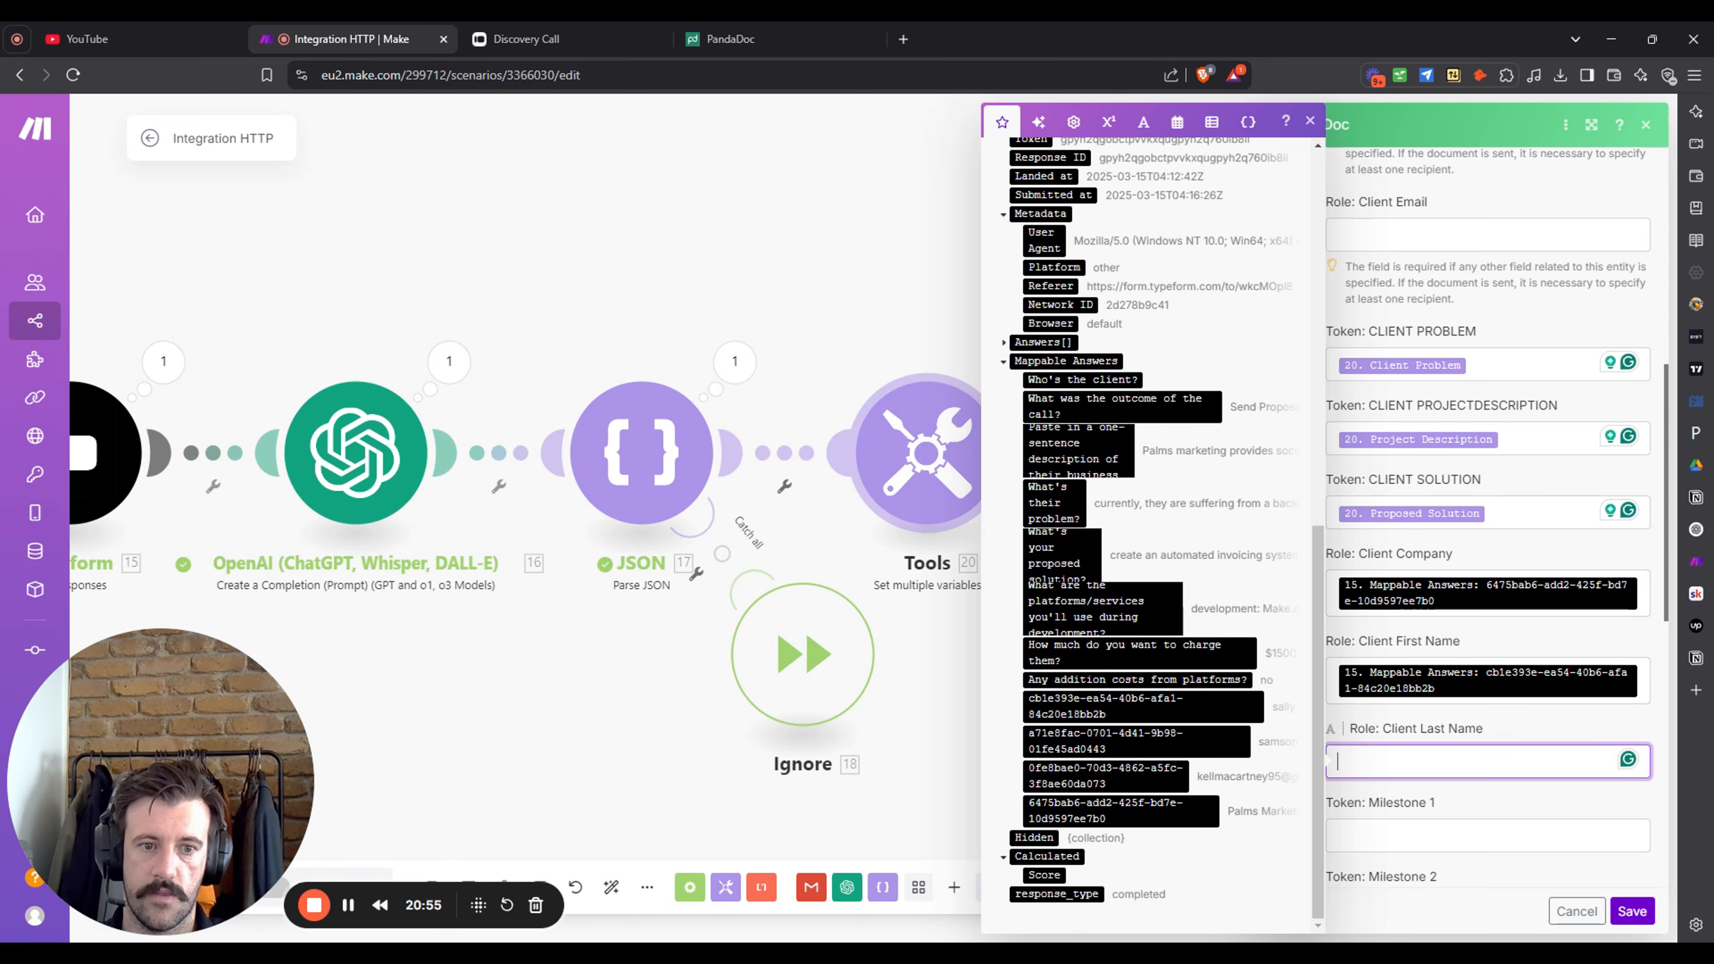
left_click(1194, 741)
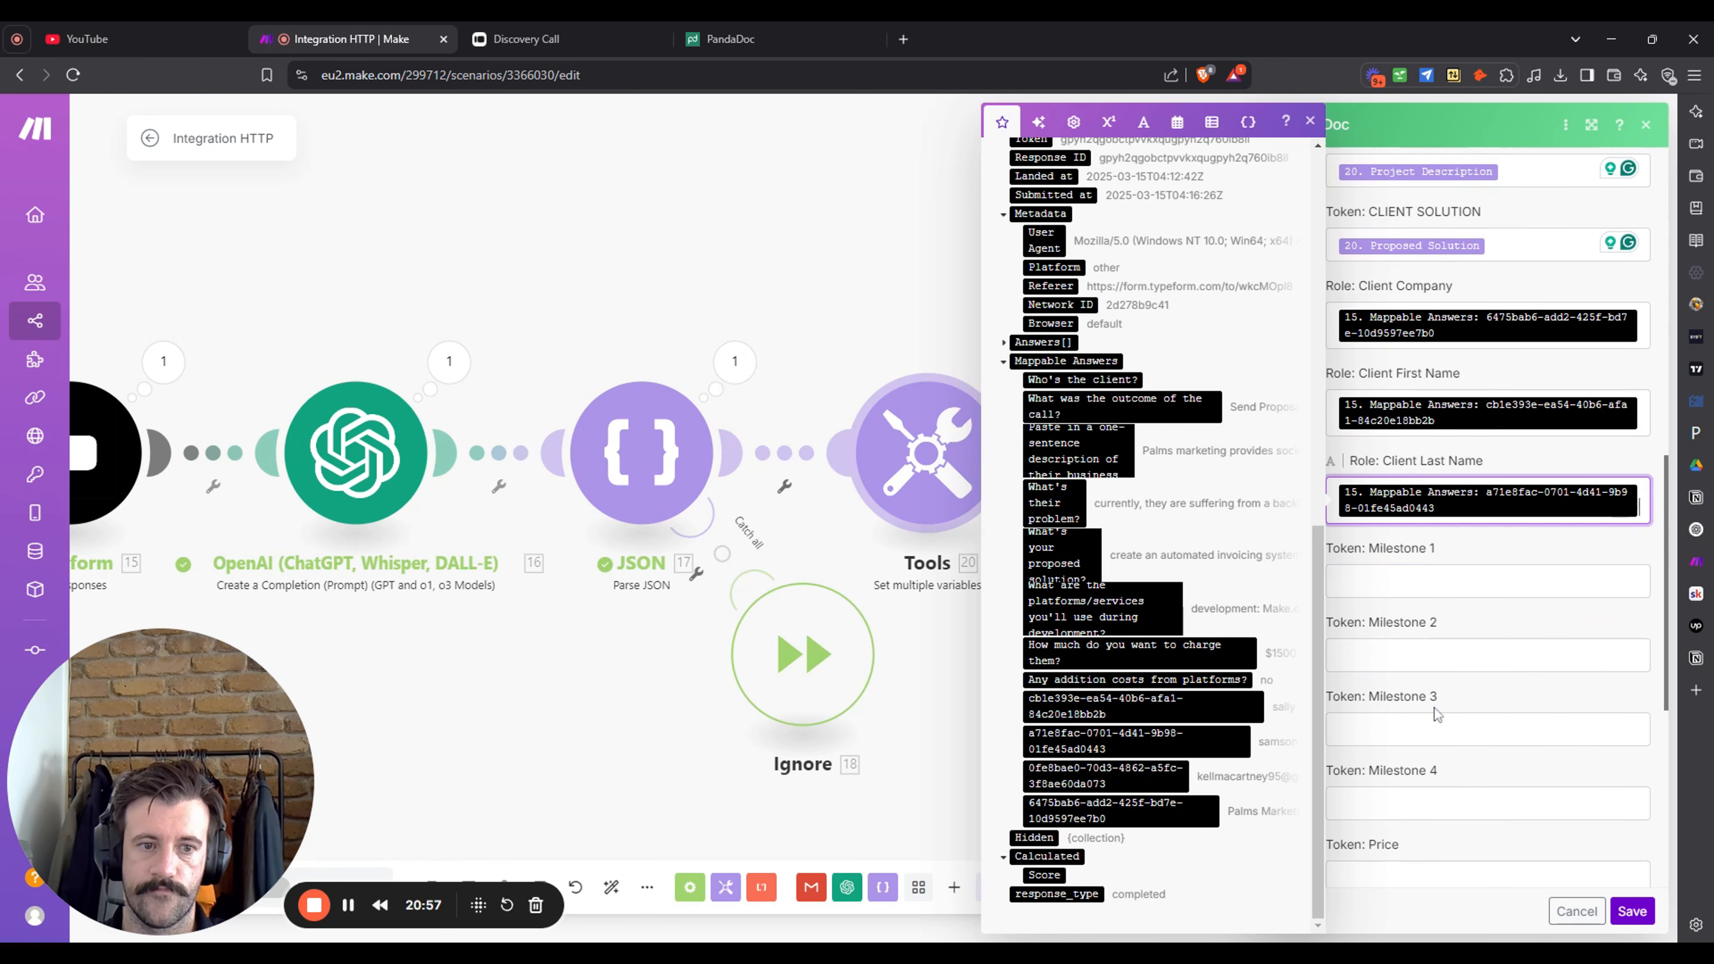
left_click(940, 717)
left_click_drag(577, 701, 768, 672)
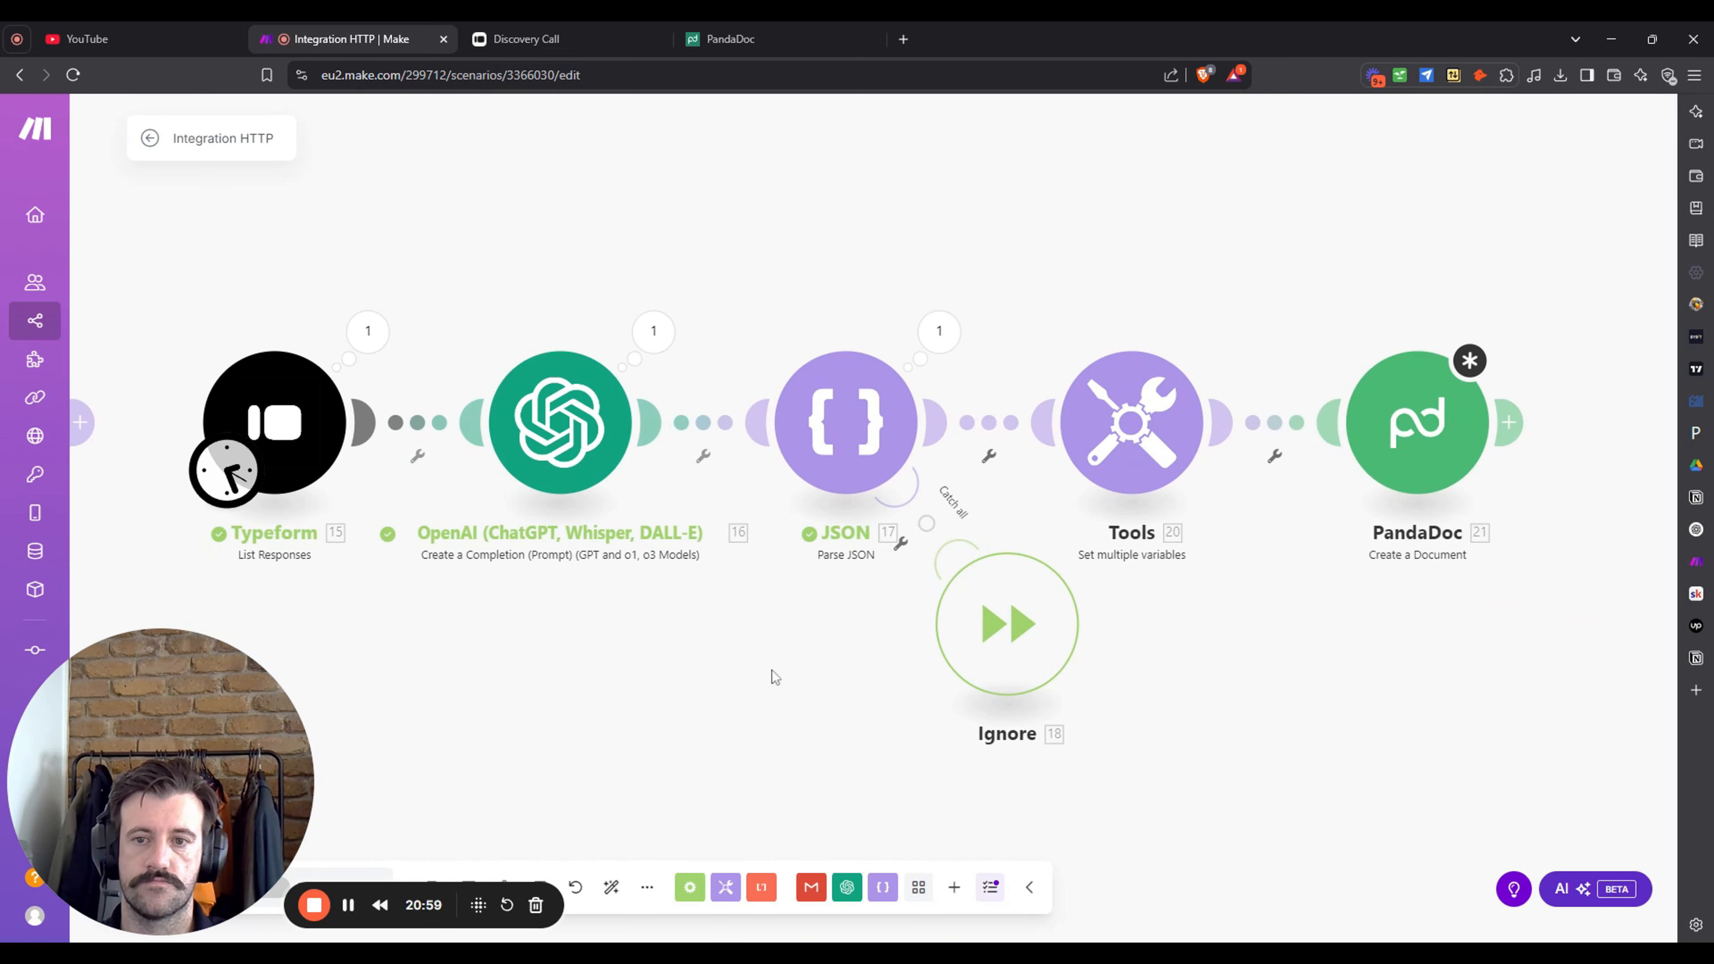
scroll(767, 670, "down", 2)
left_click_drag(944, 634, 914, 718)
left_click_drag(613, 751, 640, 665)
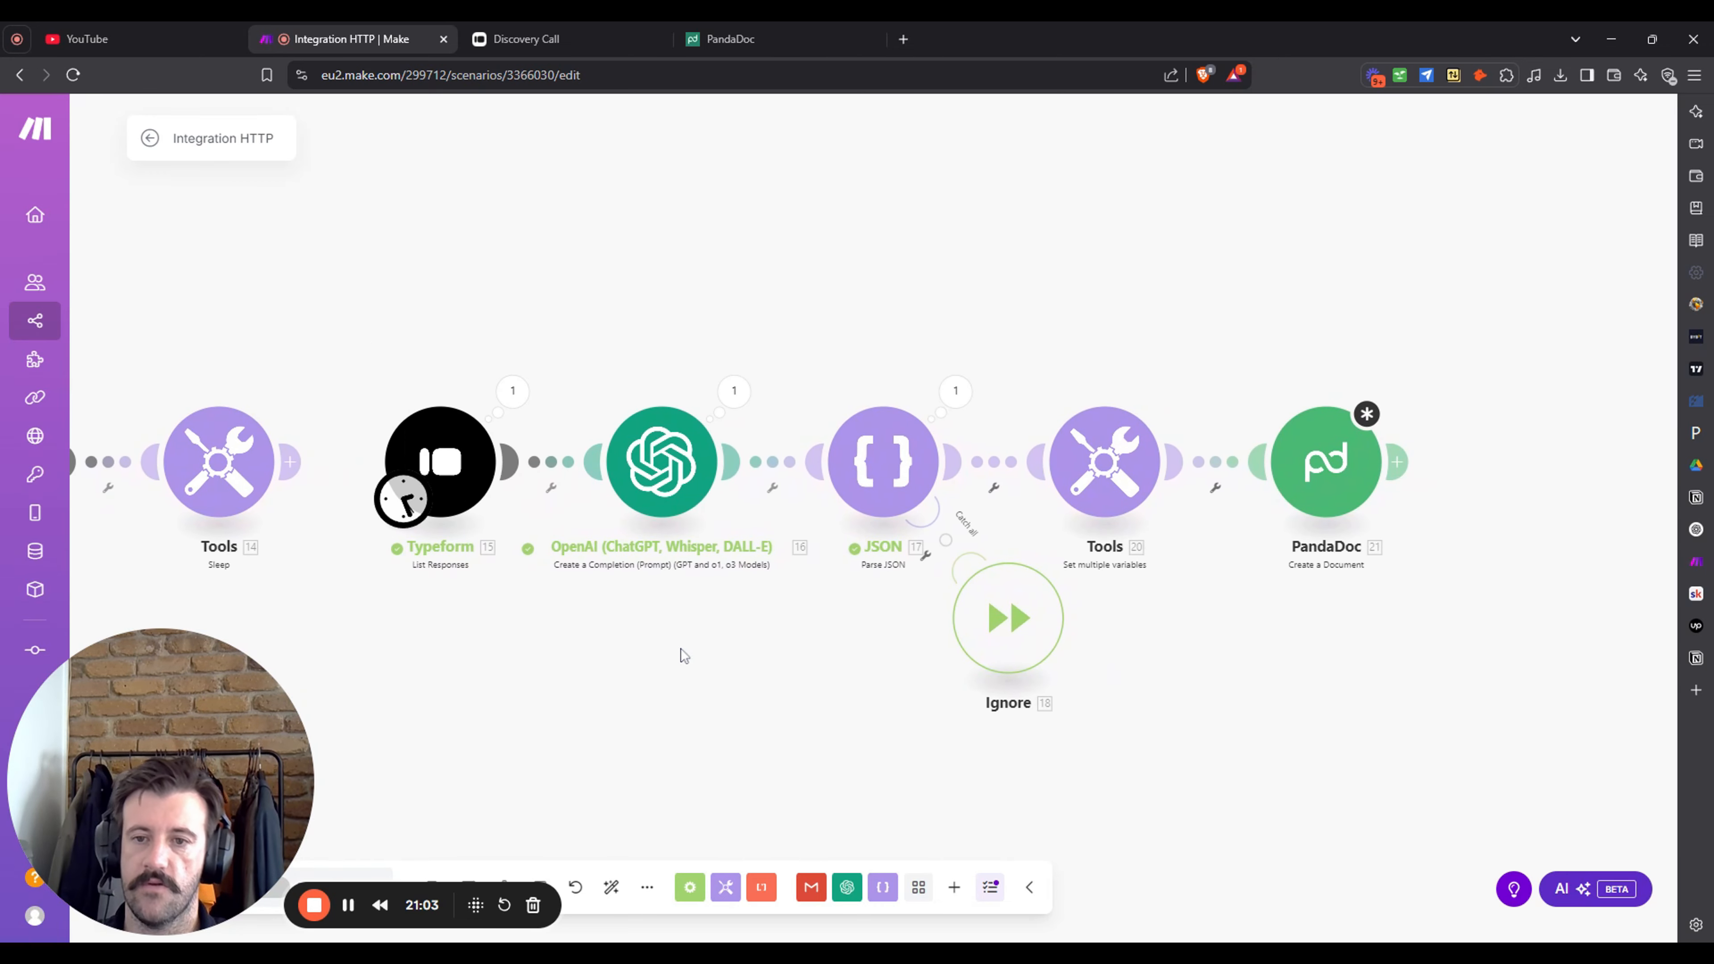
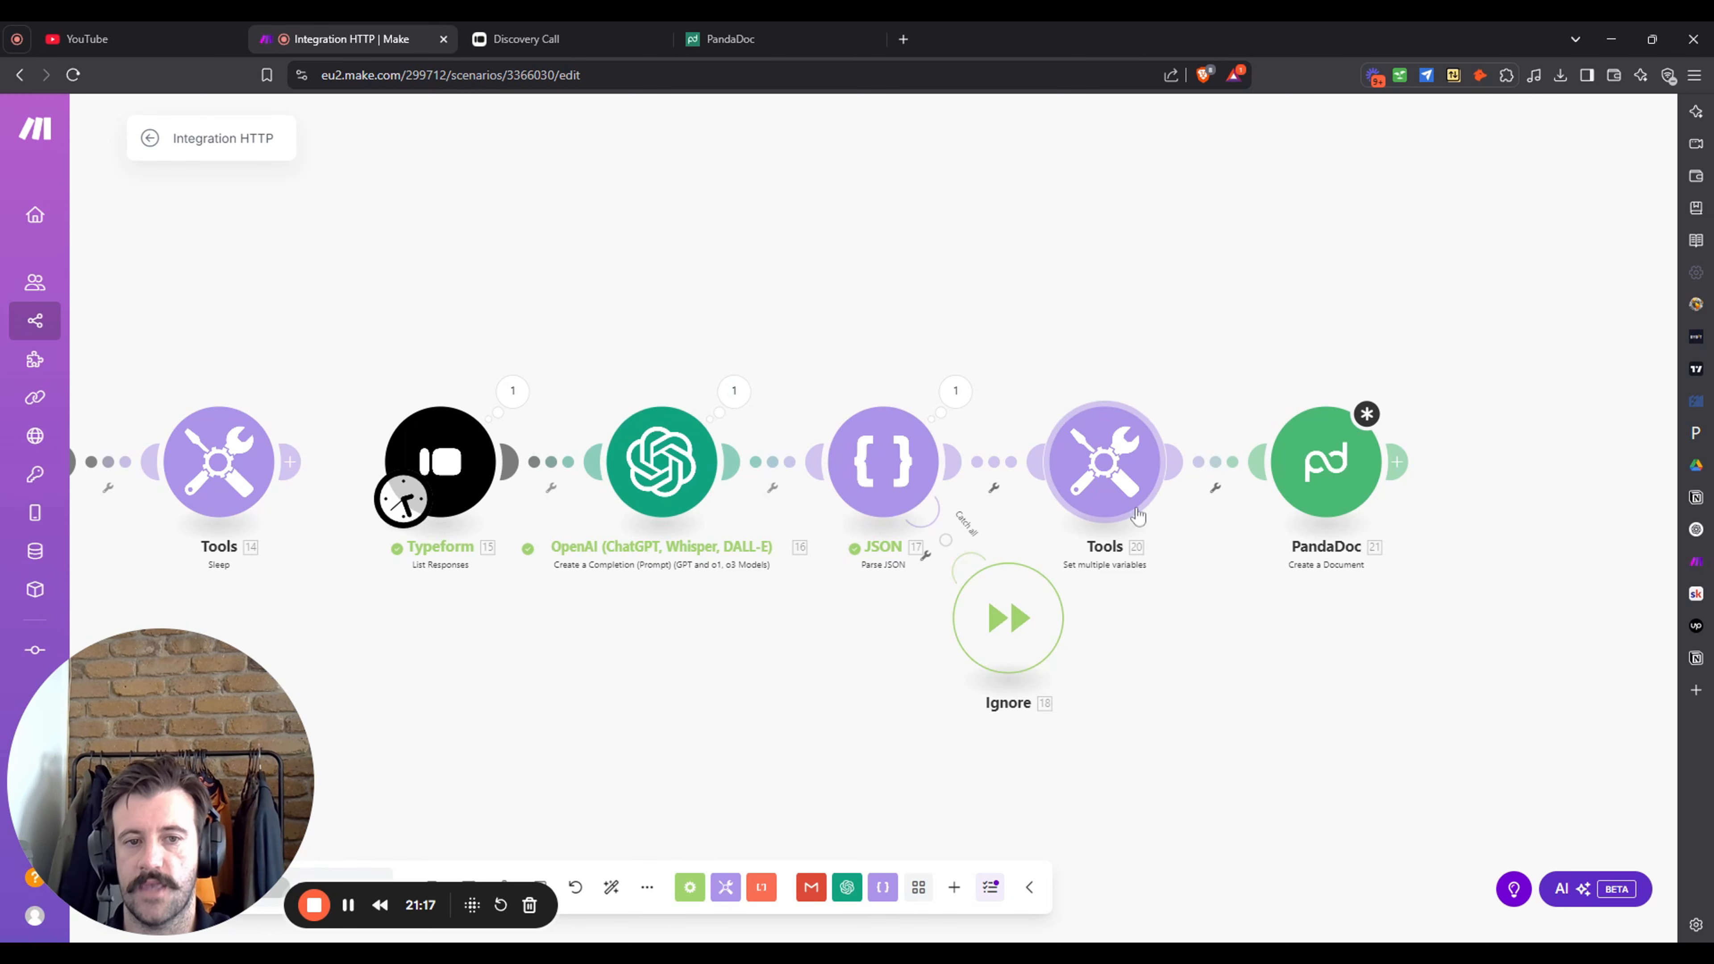
- Tuck the Ignore module below JSON and shift Tools and PandaDoc right to open a gap
left_click(1322, 473)
left_click(1220, 911)
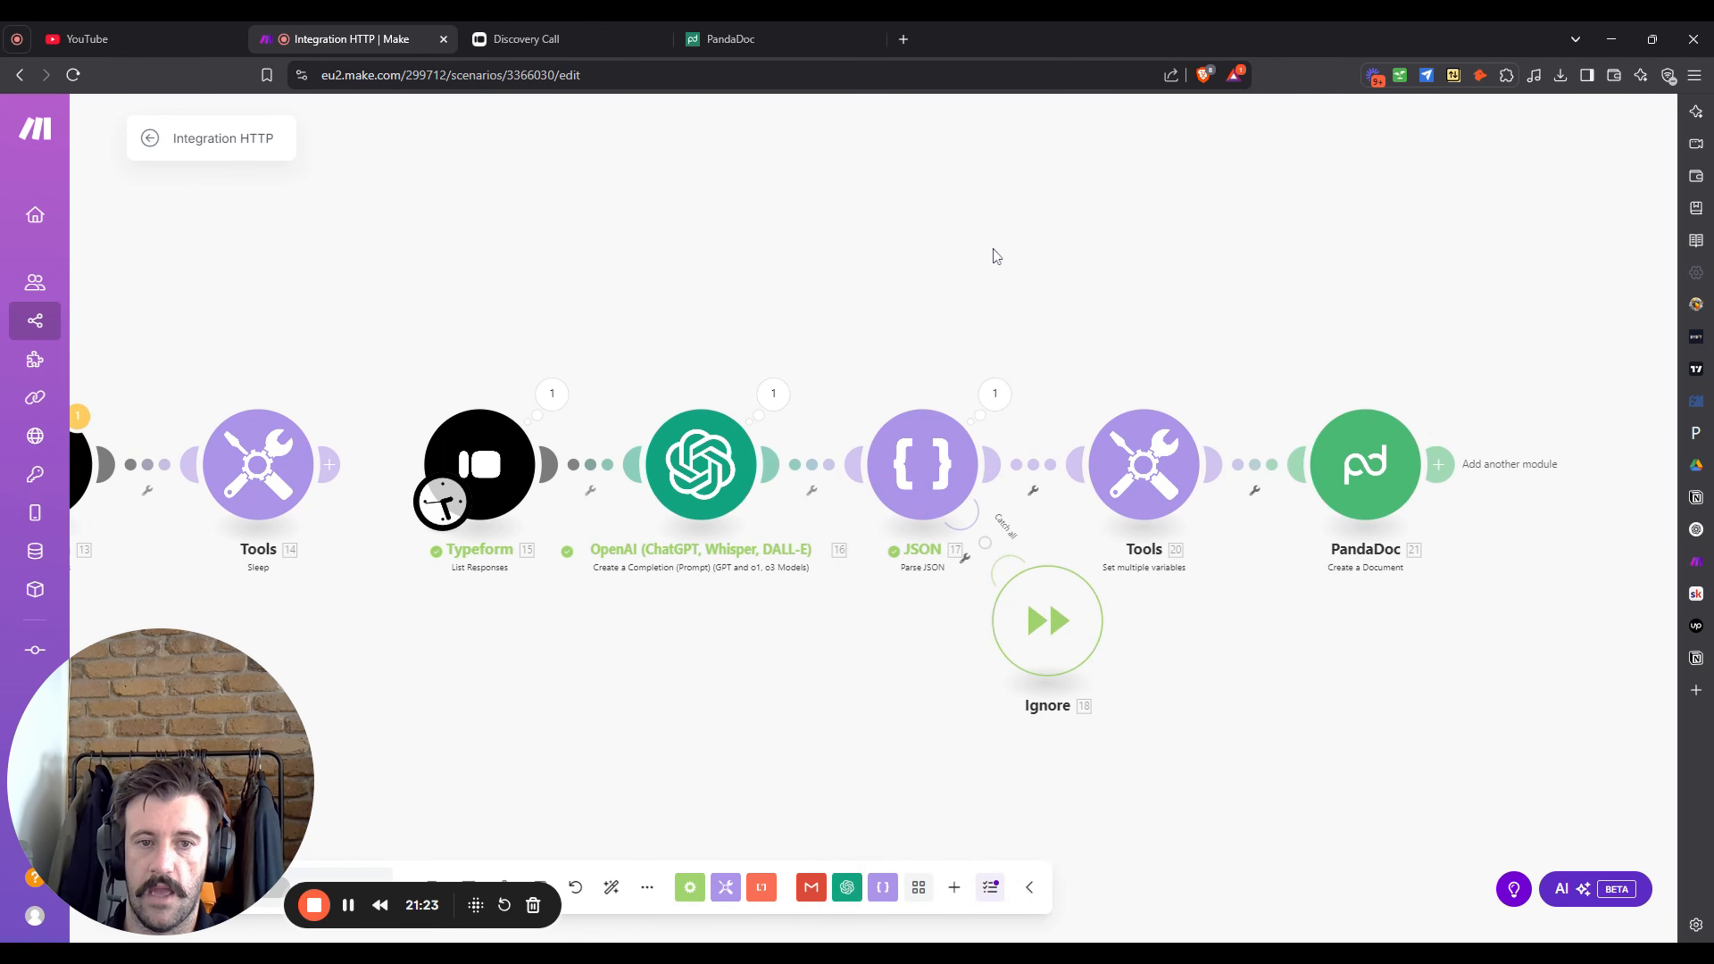
left_click_drag(1282, 281, 1055, 284)
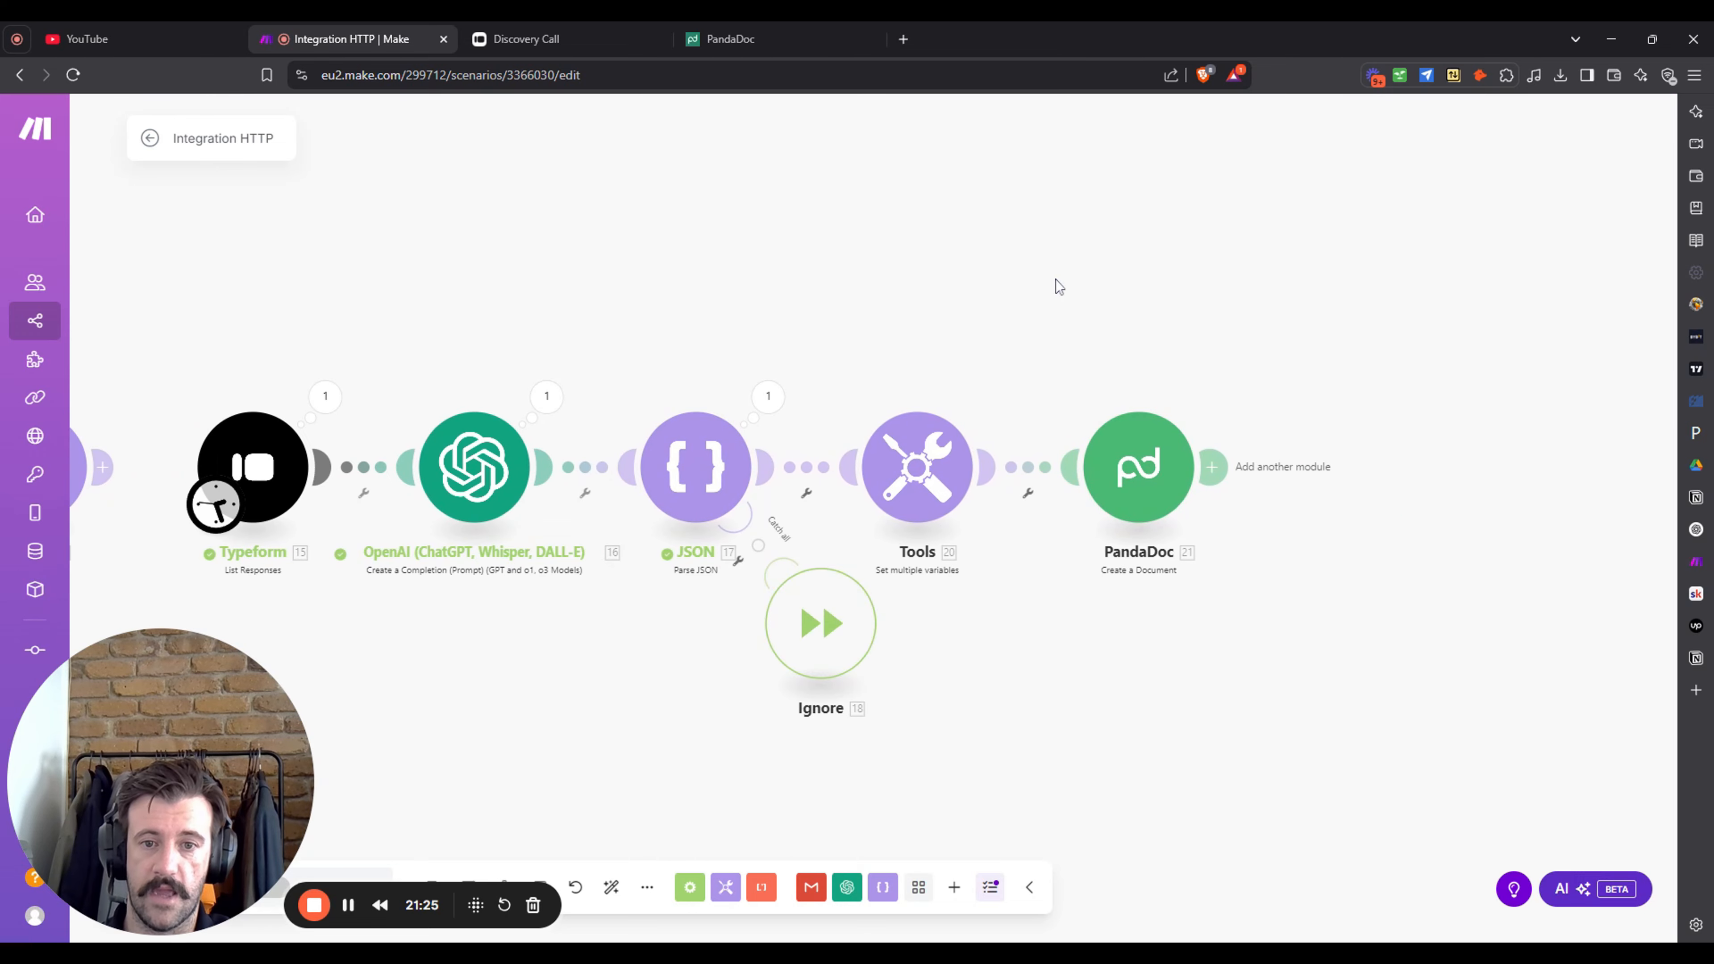
left_click_drag(813, 625, 623, 655)
left_click_drag(1136, 467, 1385, 461)
left_click_drag(908, 491, 1112, 488)
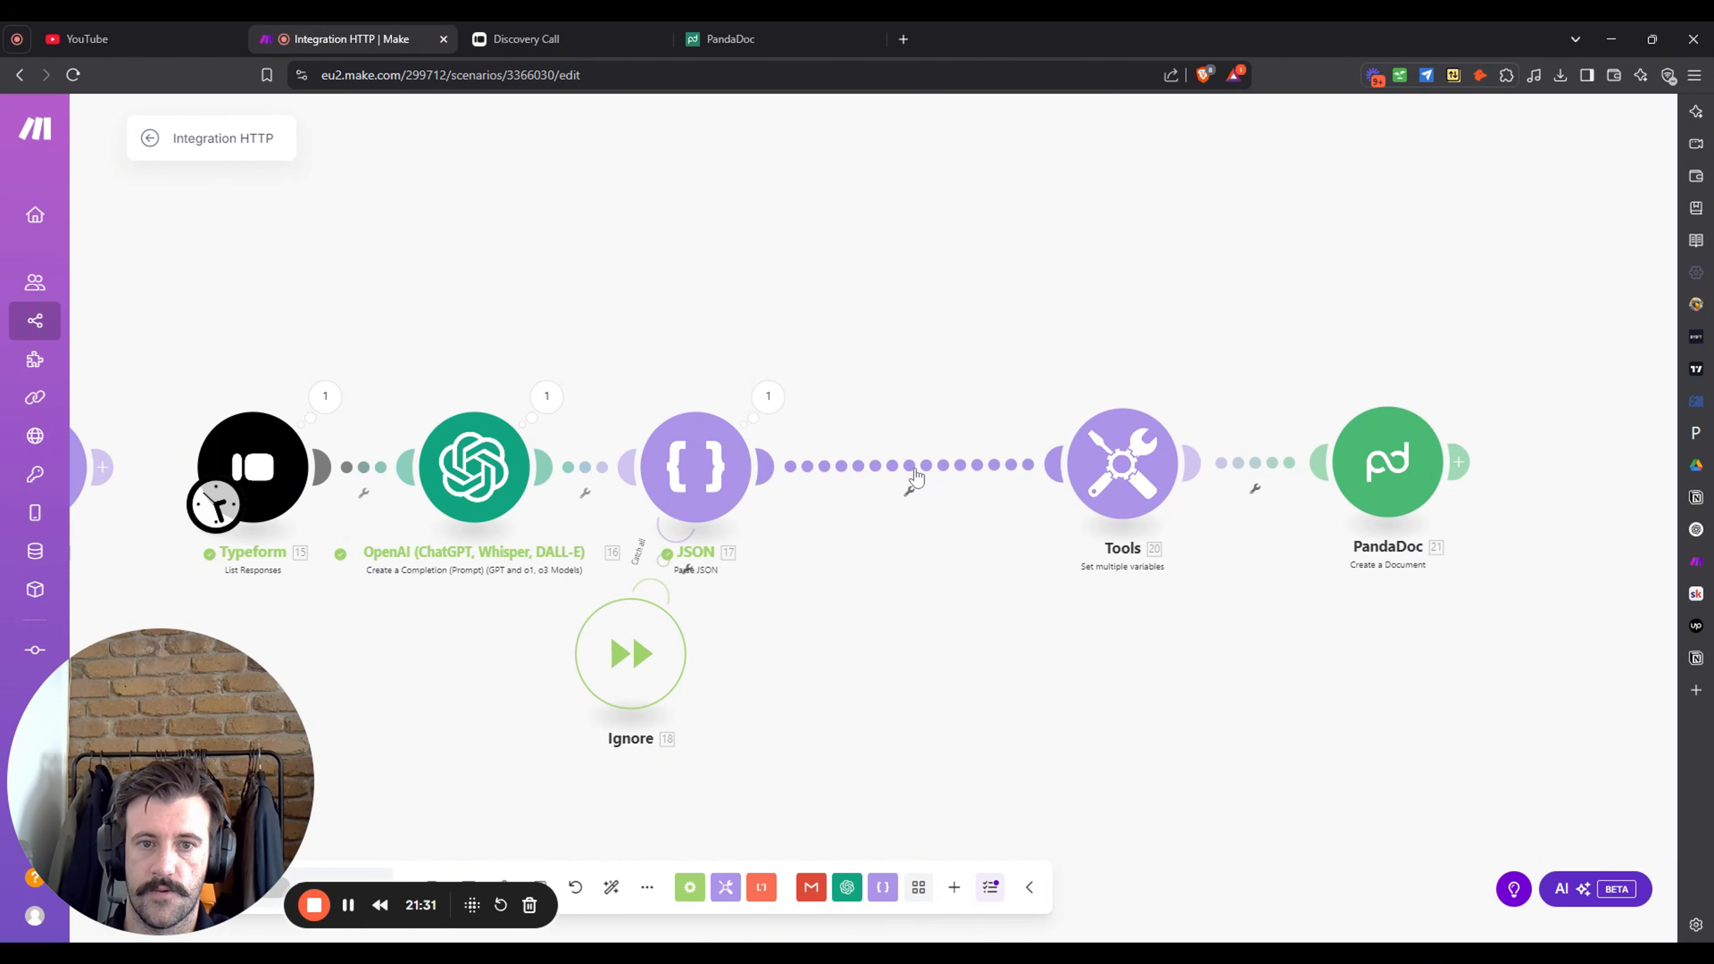
- Insert an OpenAI Create a Completion module on the link between JSON and Tools
left_click(847, 887)
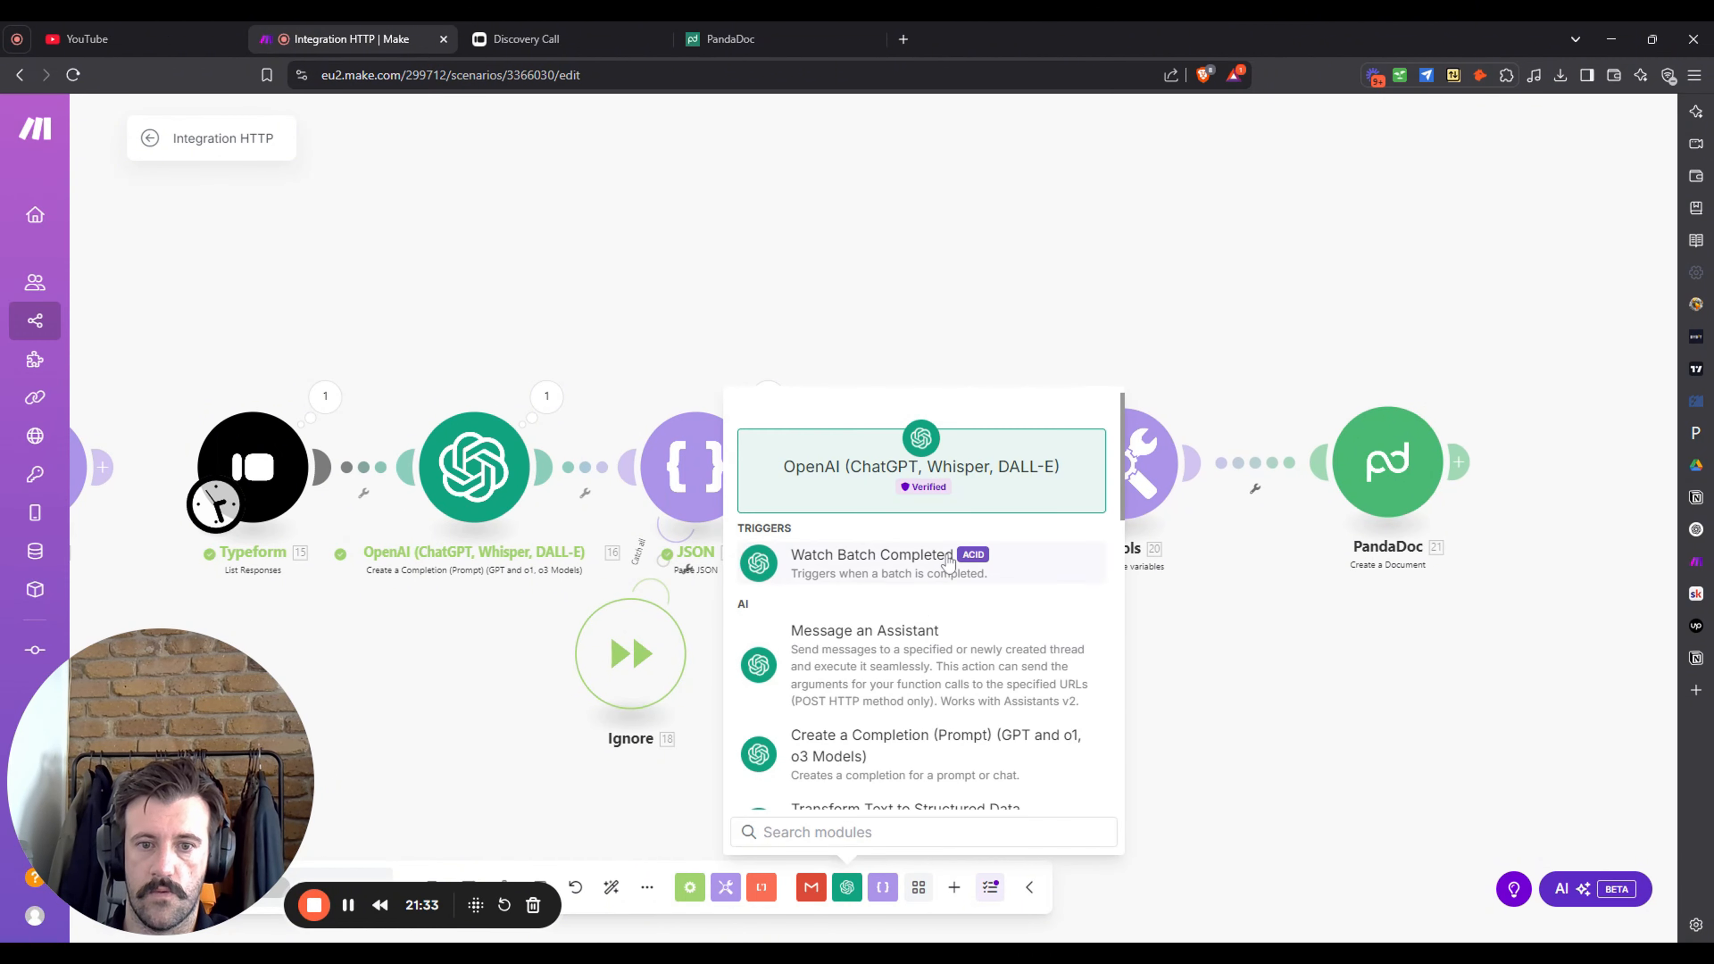
left_click(964, 756)
left_click_drag(966, 756, 921, 458)
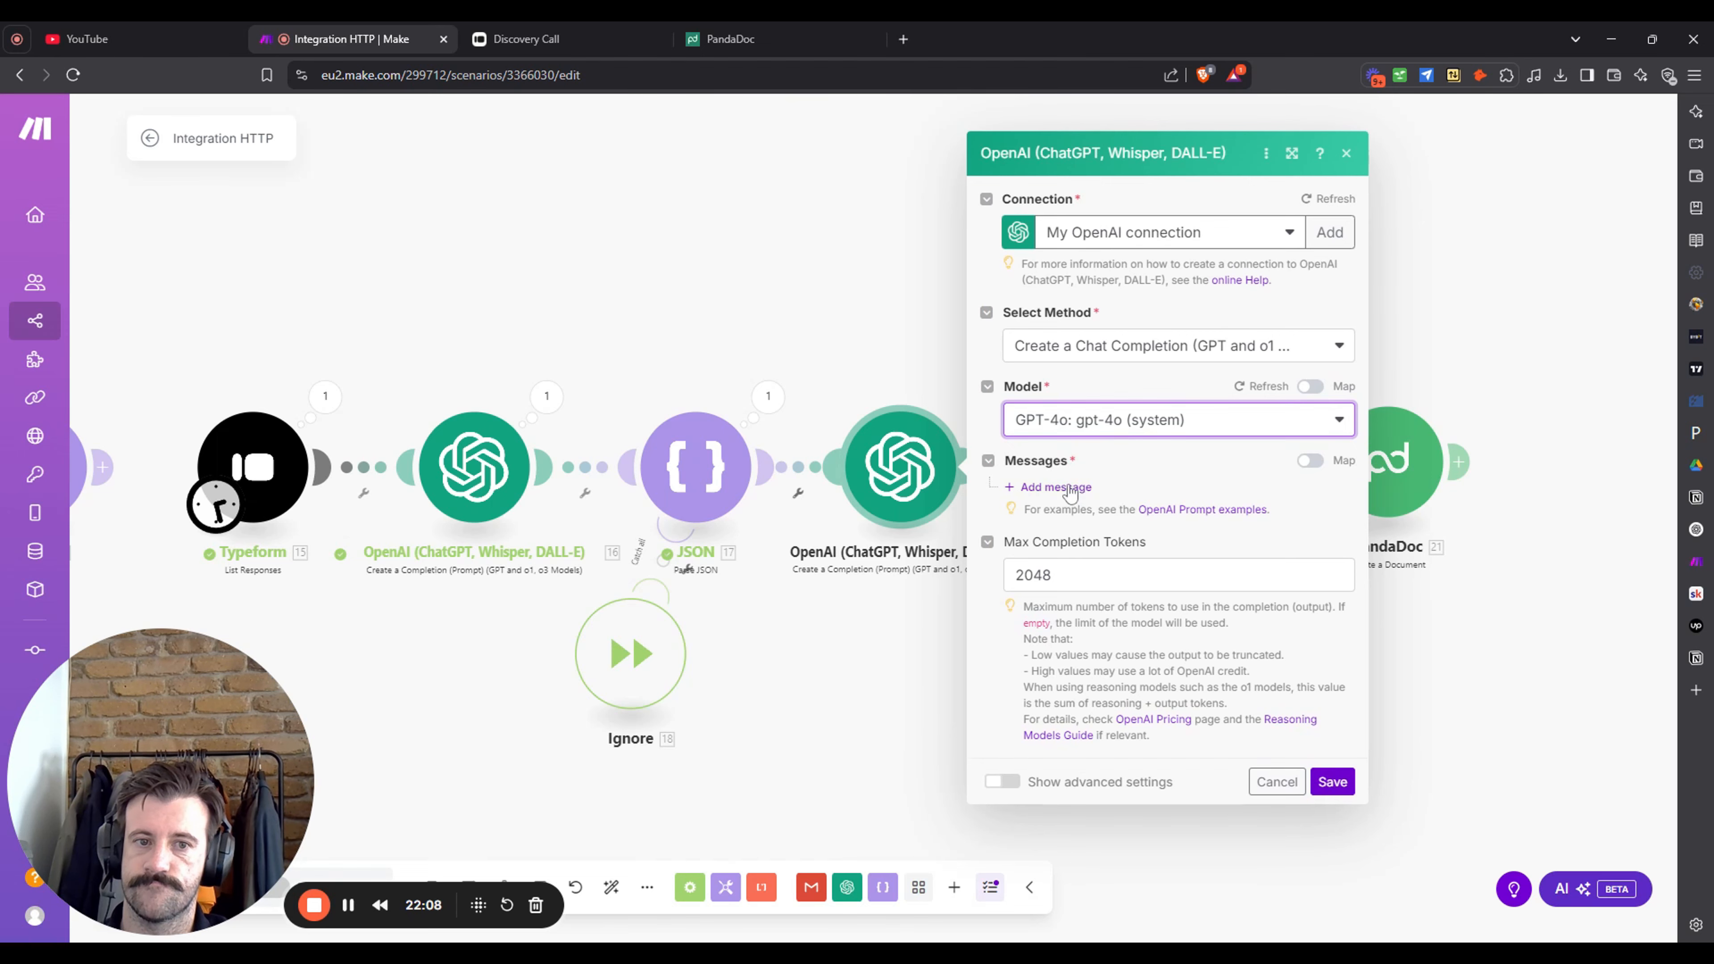
- Add a Developer / System message with the pasted timeline-milestones prompt, then add a second message
left_click(1071, 487)
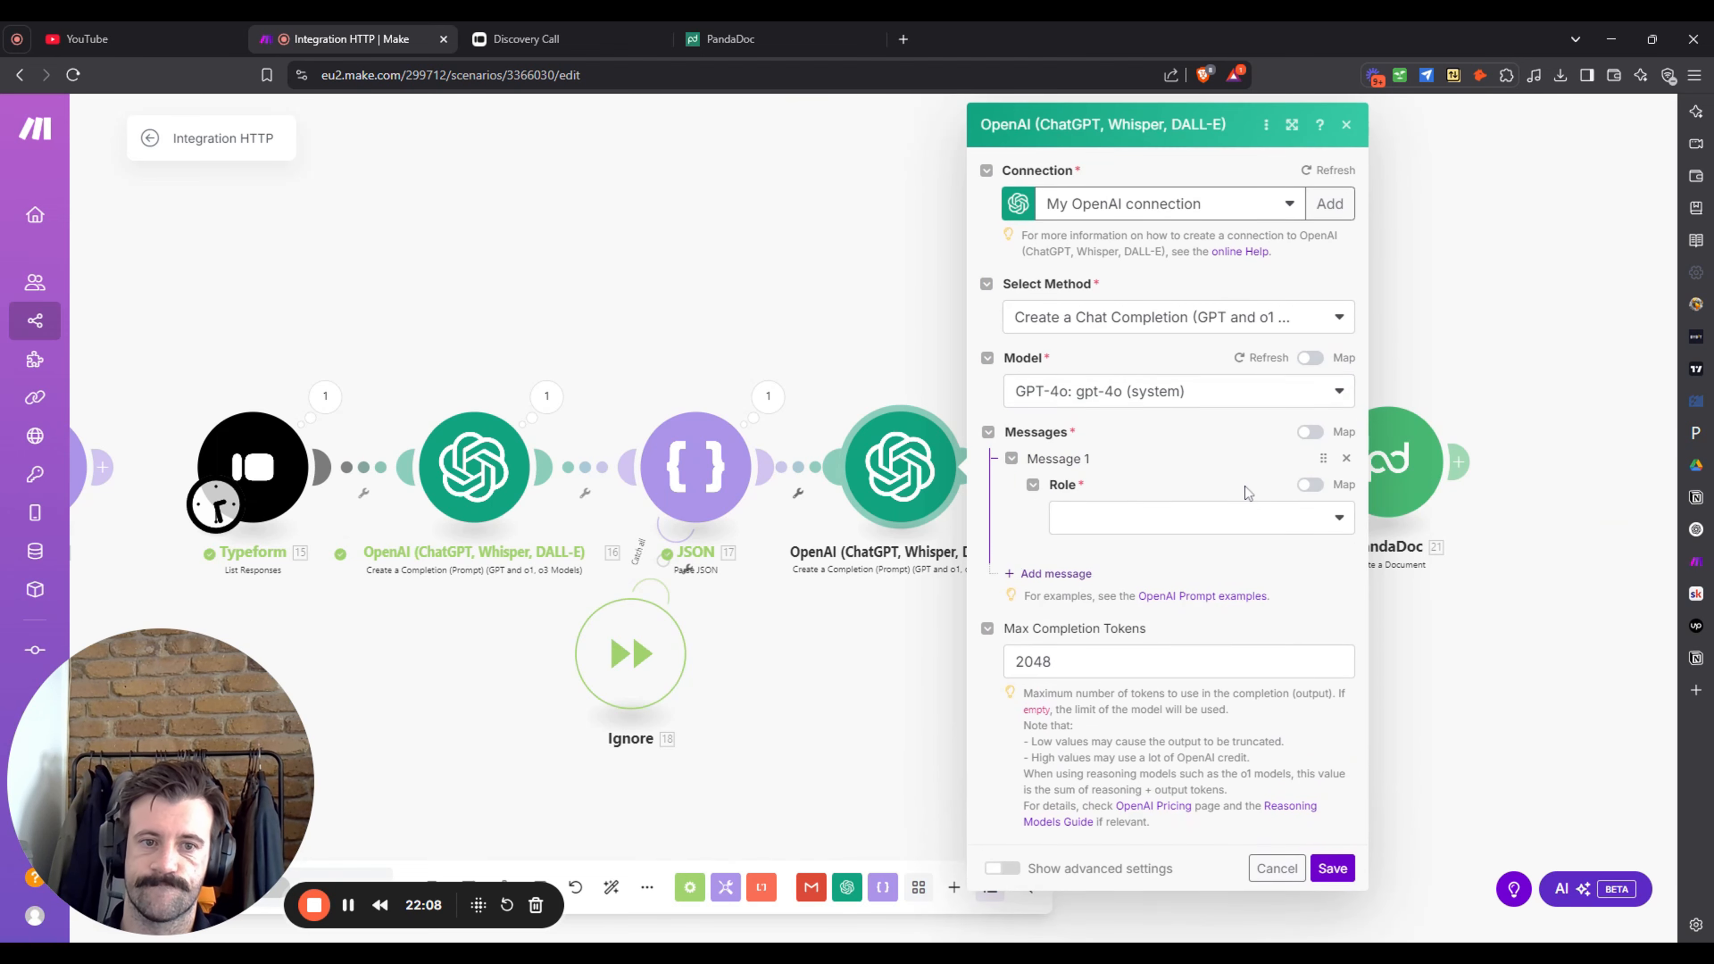
left_click(1198, 522)
left_click(1217, 605)
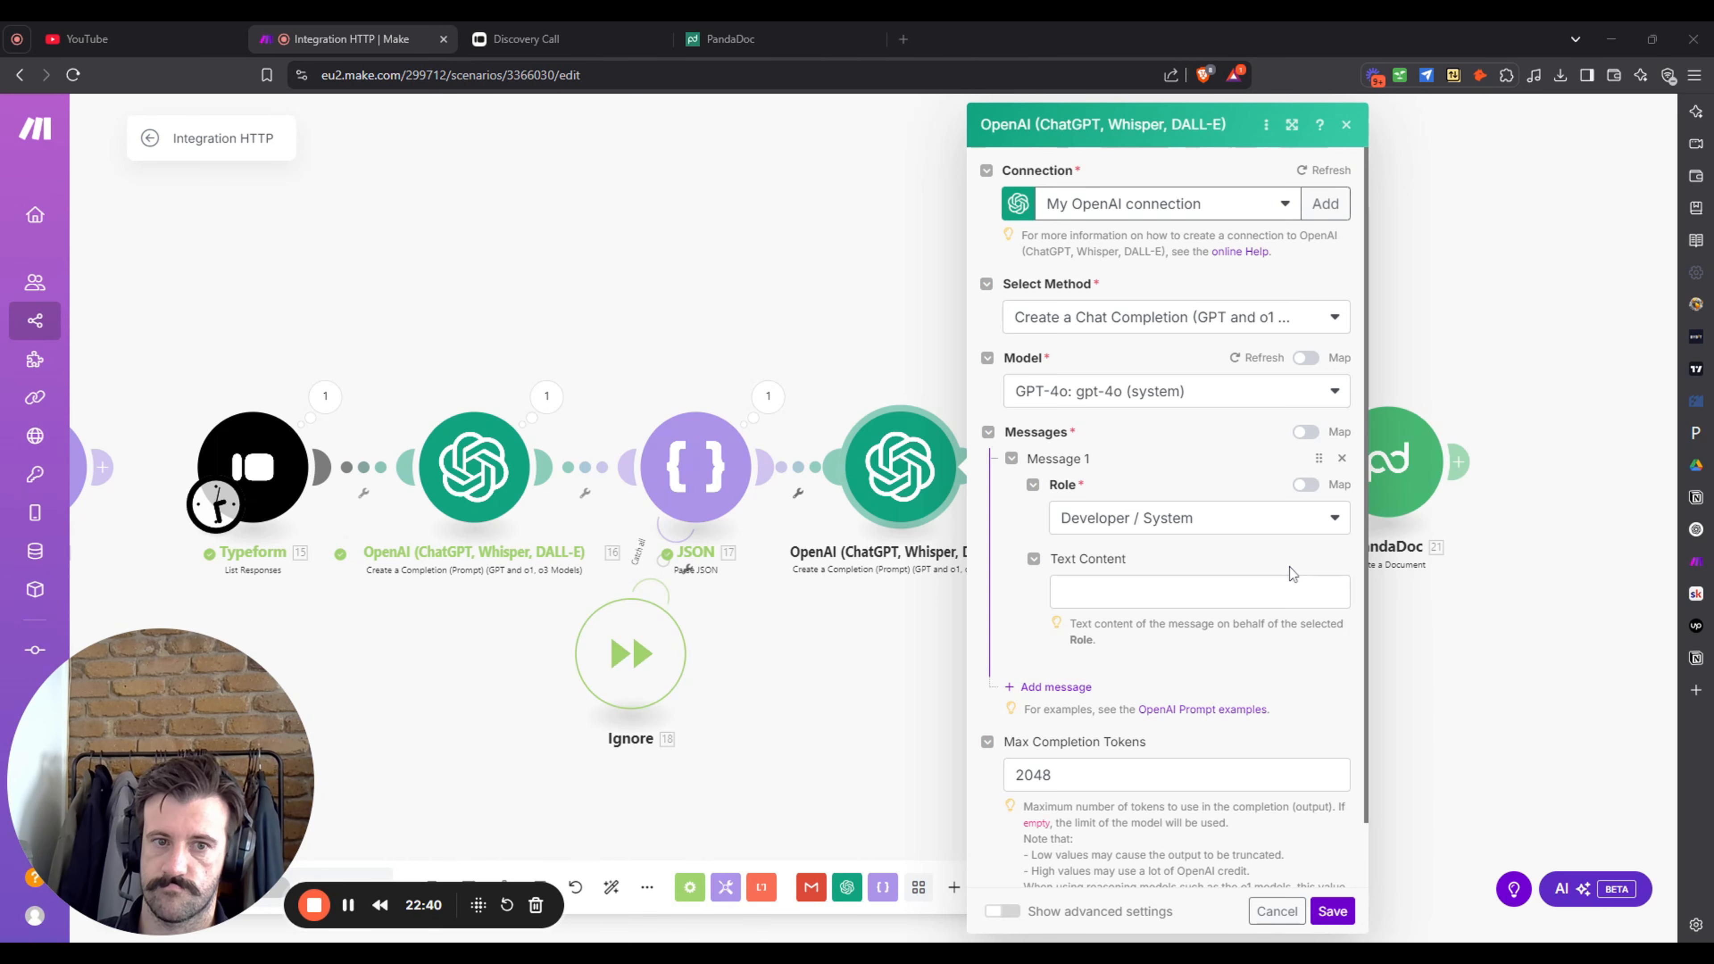
left_click(1288, 589)
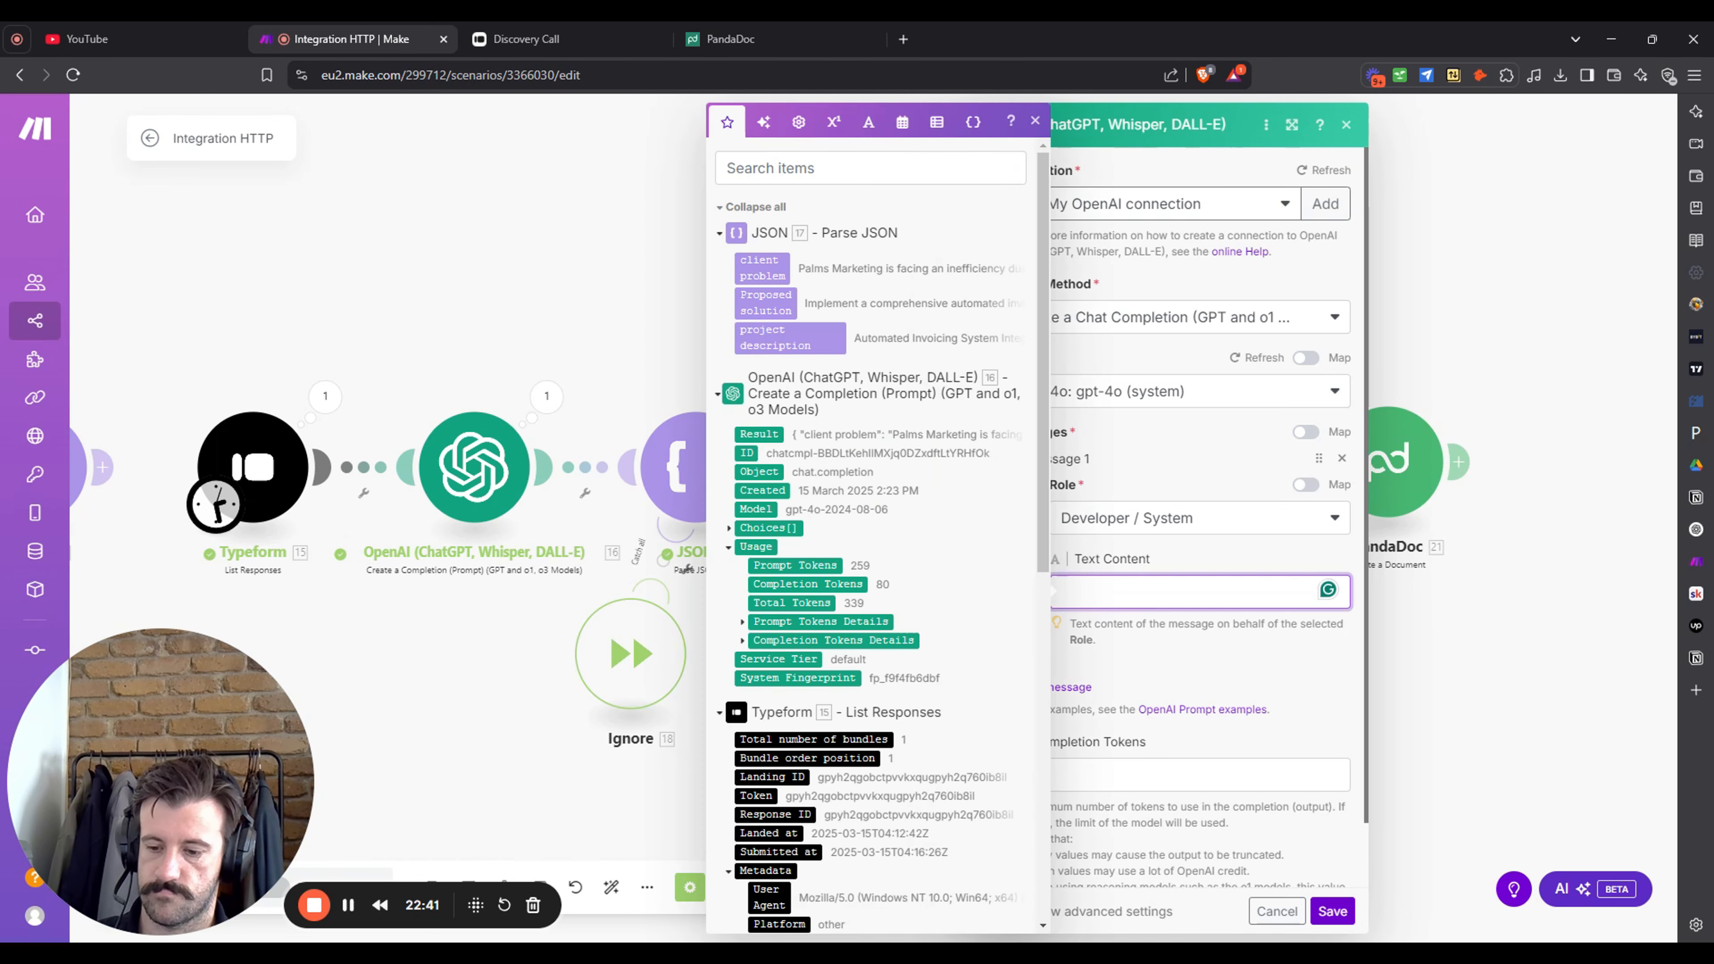
type("you are a helpful, intelligent writing assistant that creates timeline milestones based off project descriptions. you are to output in JSON but do no use the word JSON in your answer.")
left_click(1228, 762)
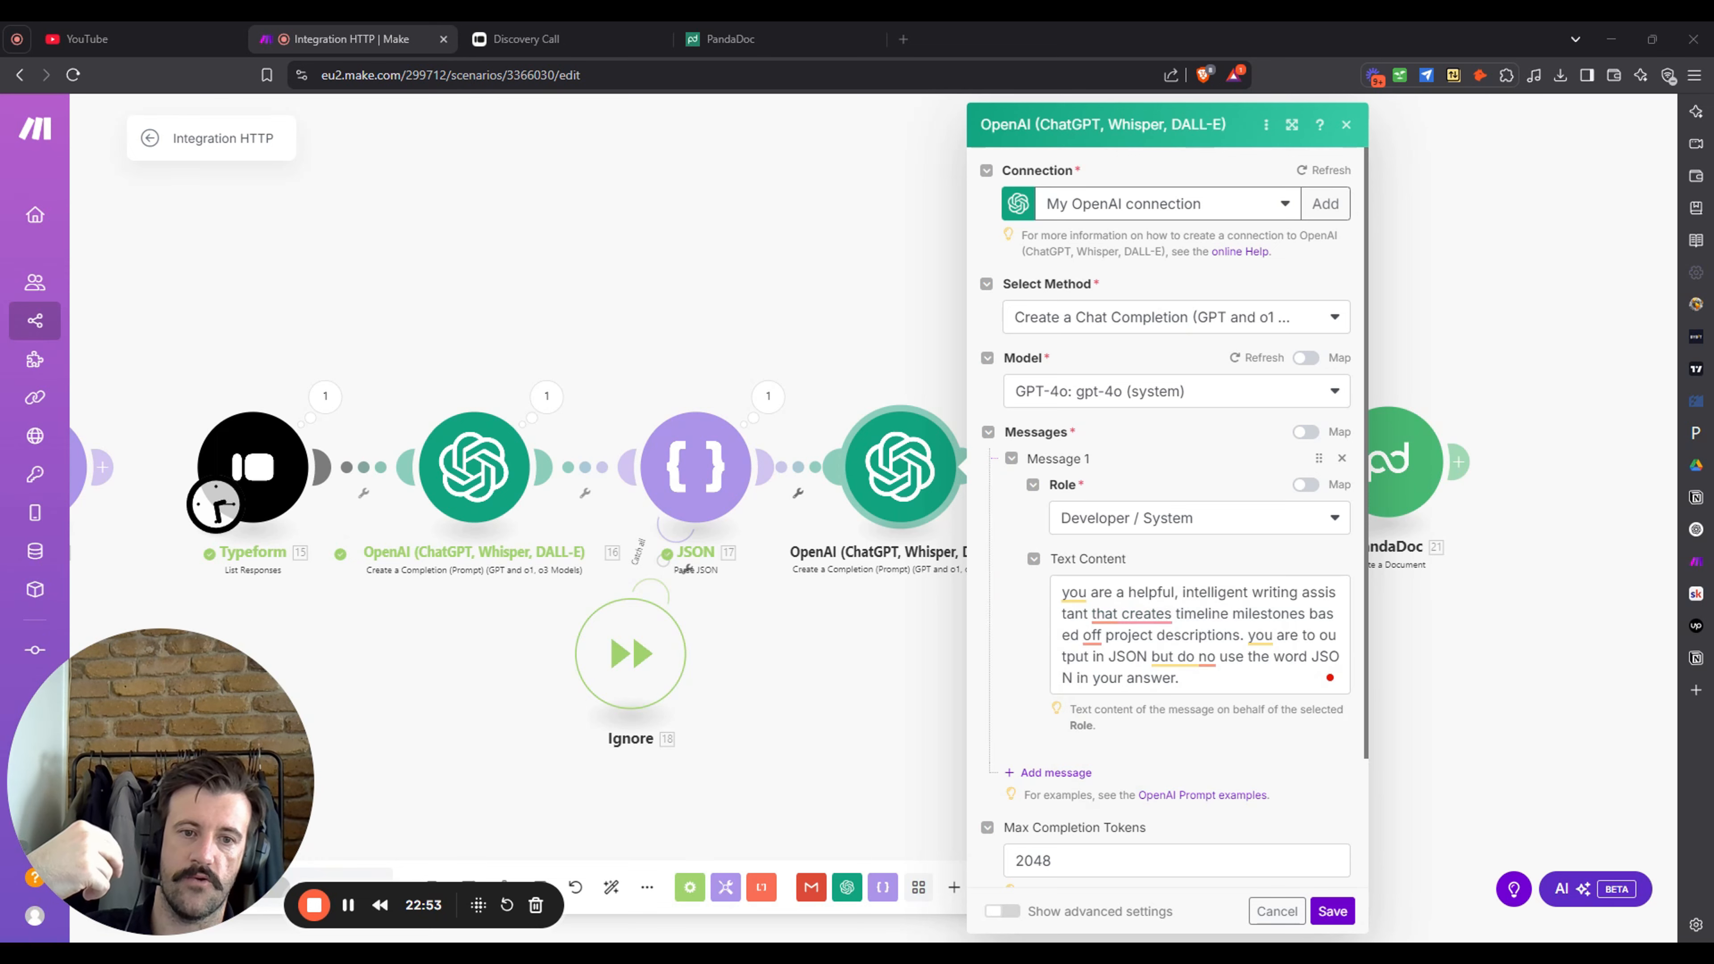
mouse_move(1184, 658)
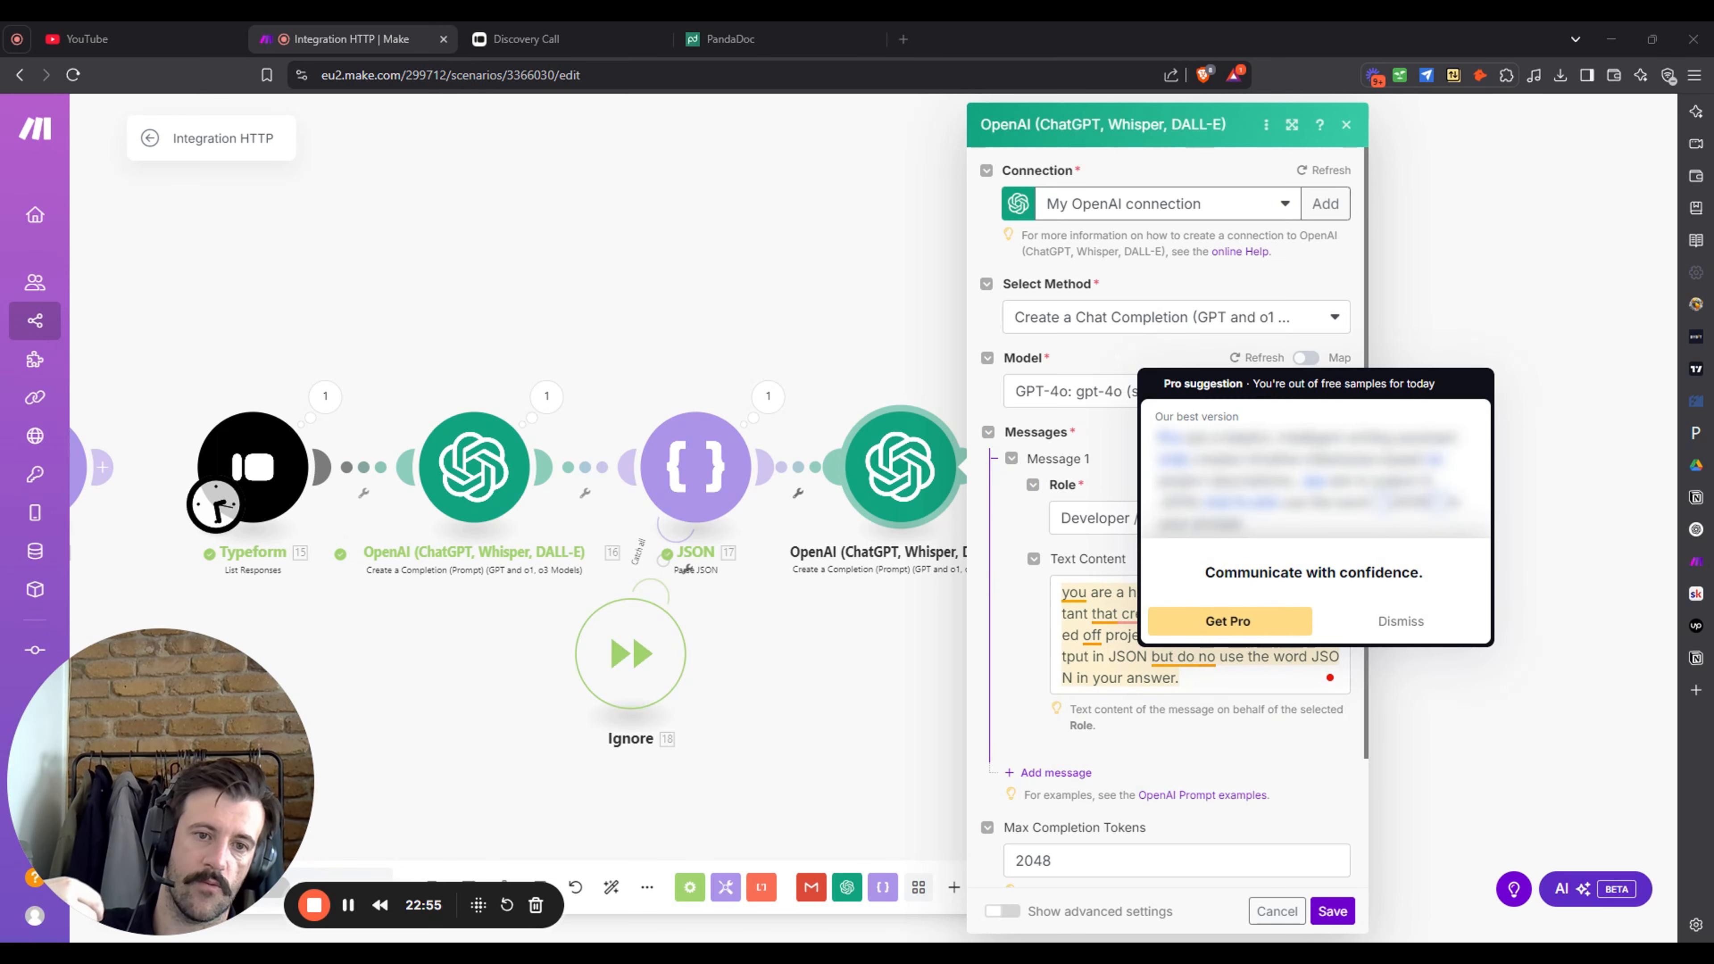
left_click(1089, 773)
scroll(1225, 695, "down", 3)
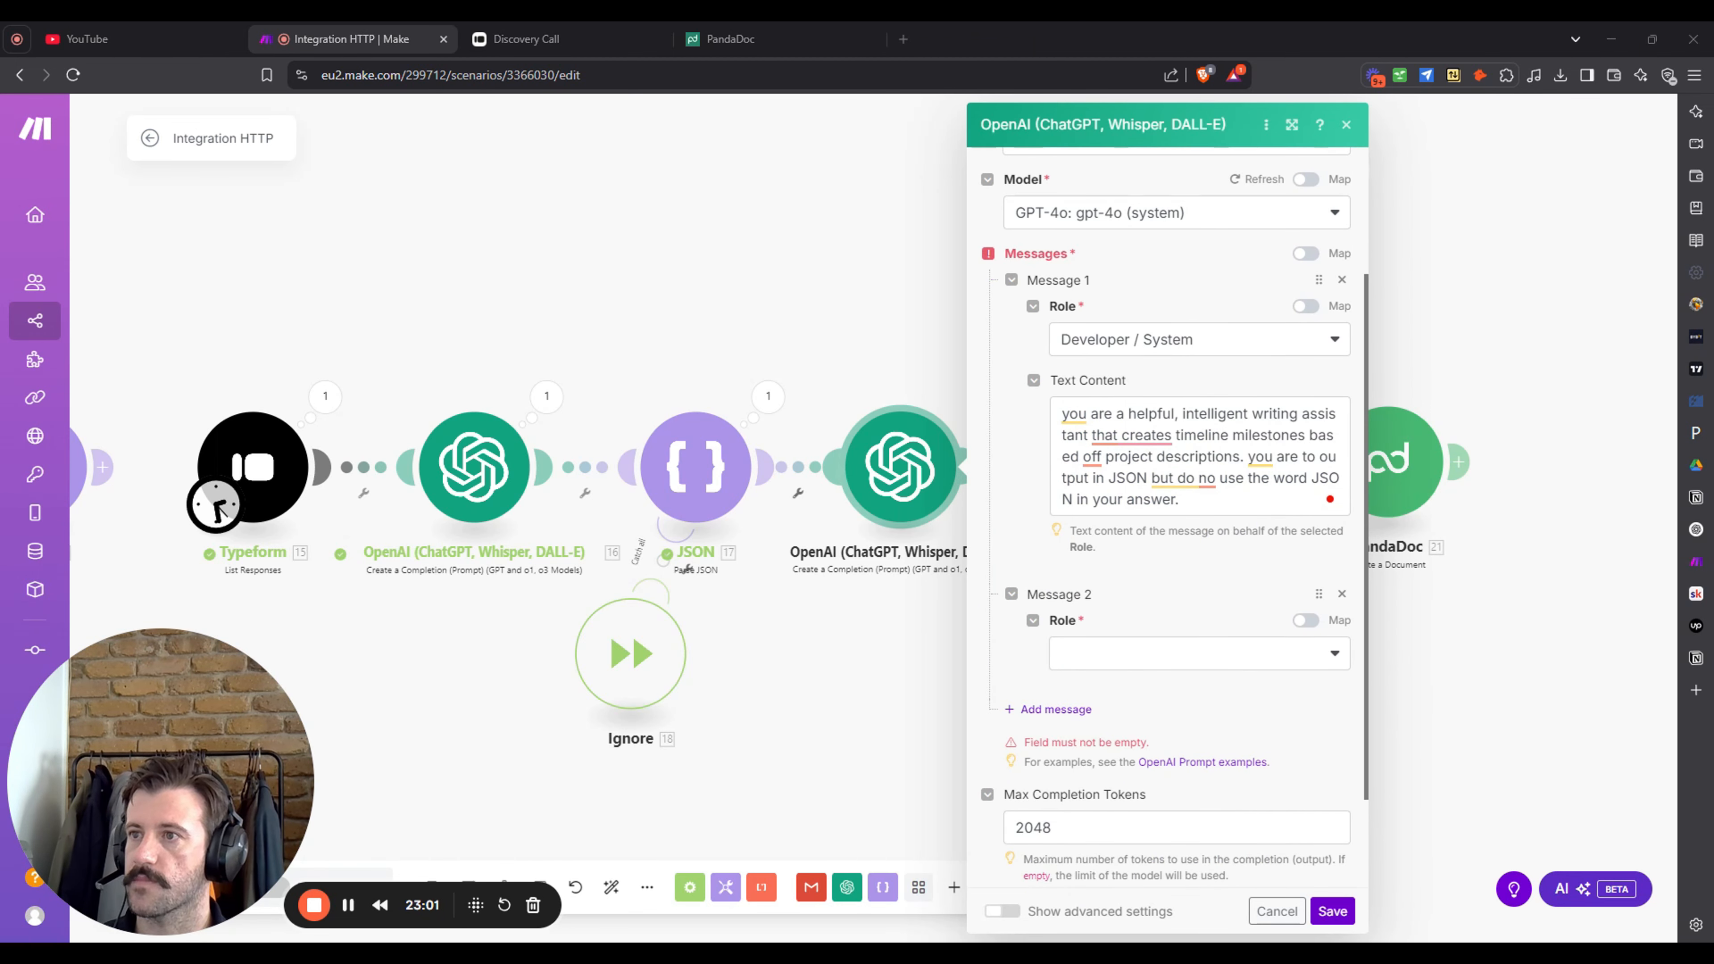
- Make Message 2 a Developer / System message containing the 4-technical-milestones prompt
left_click(1183, 655)
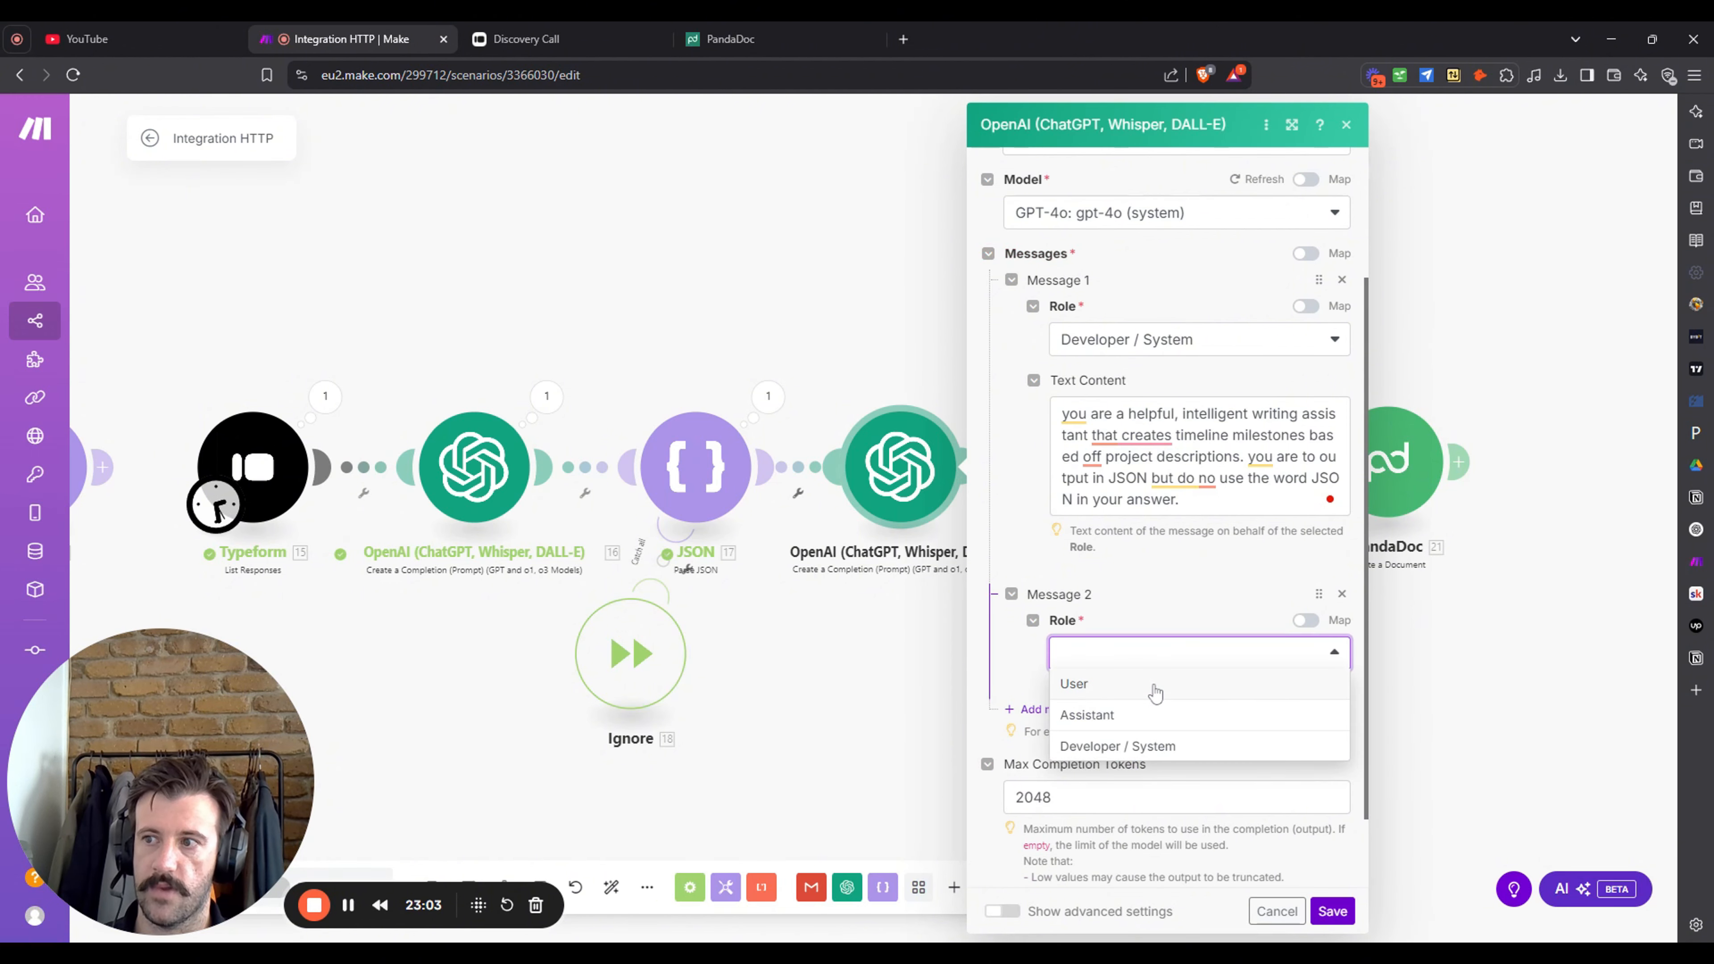
left_click(1181, 746)
scroll(1179, 625, "down", 3)
left_click(1161, 548)
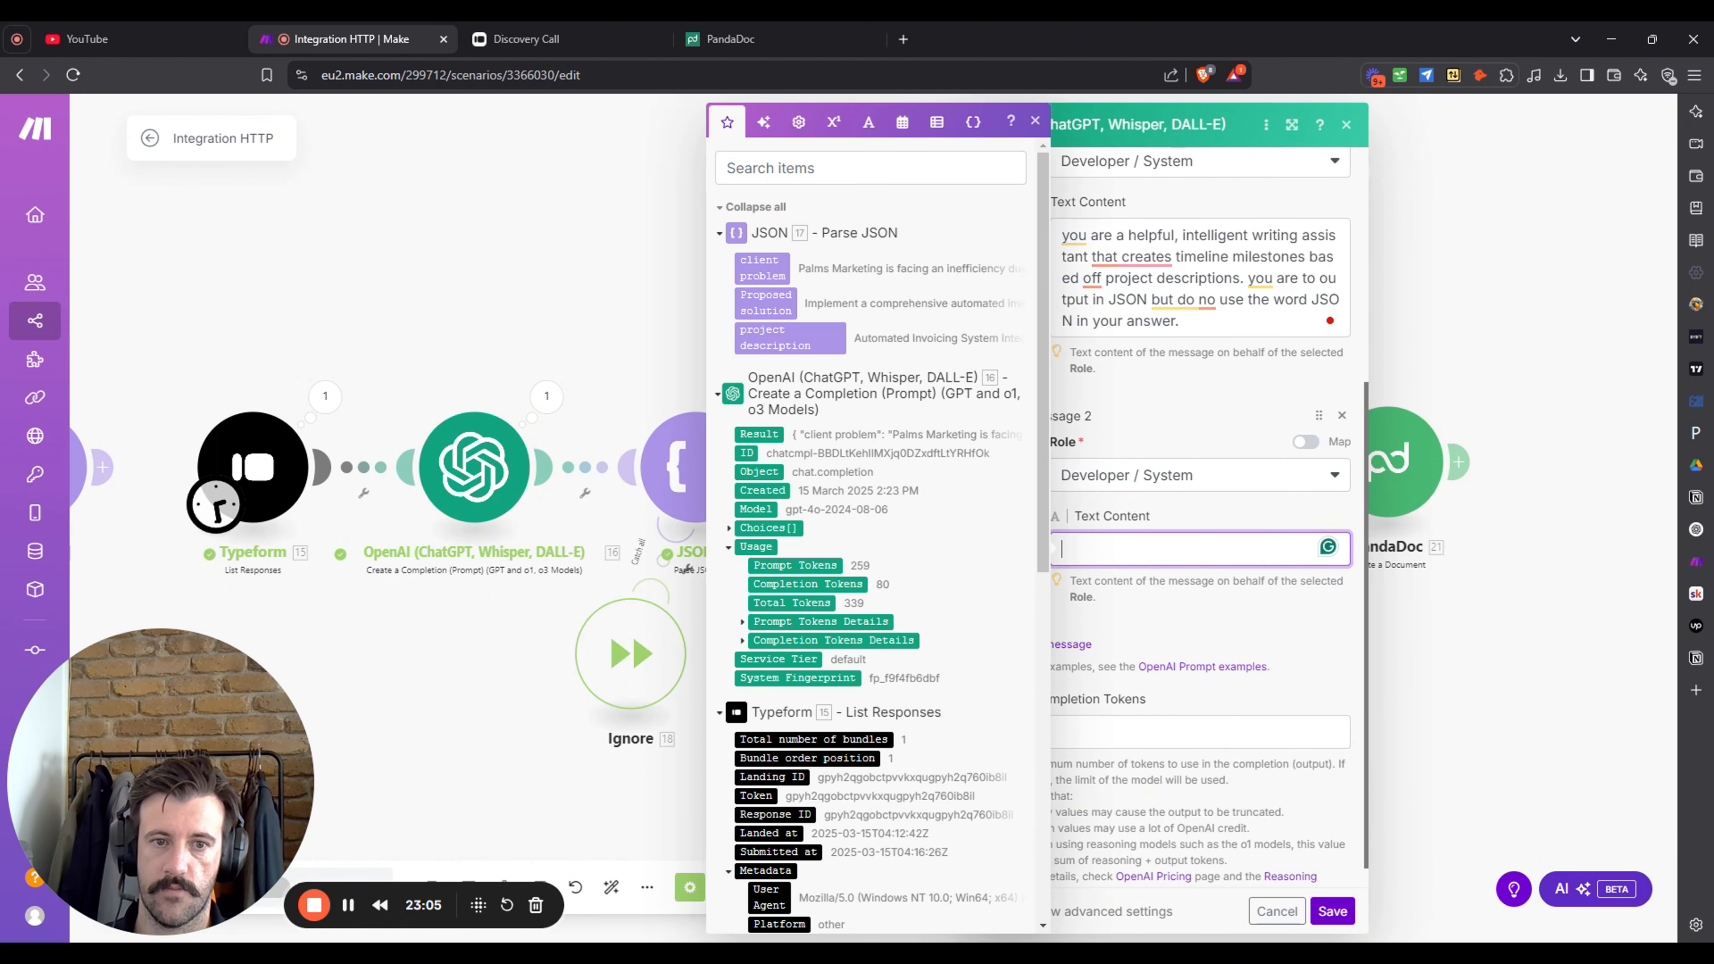
type("Create 4 technical sounding milestones for our automation based on the following JSON. please note you are not to put estimated times or anything of that nature. each milestone should be 5 -7 words in length")
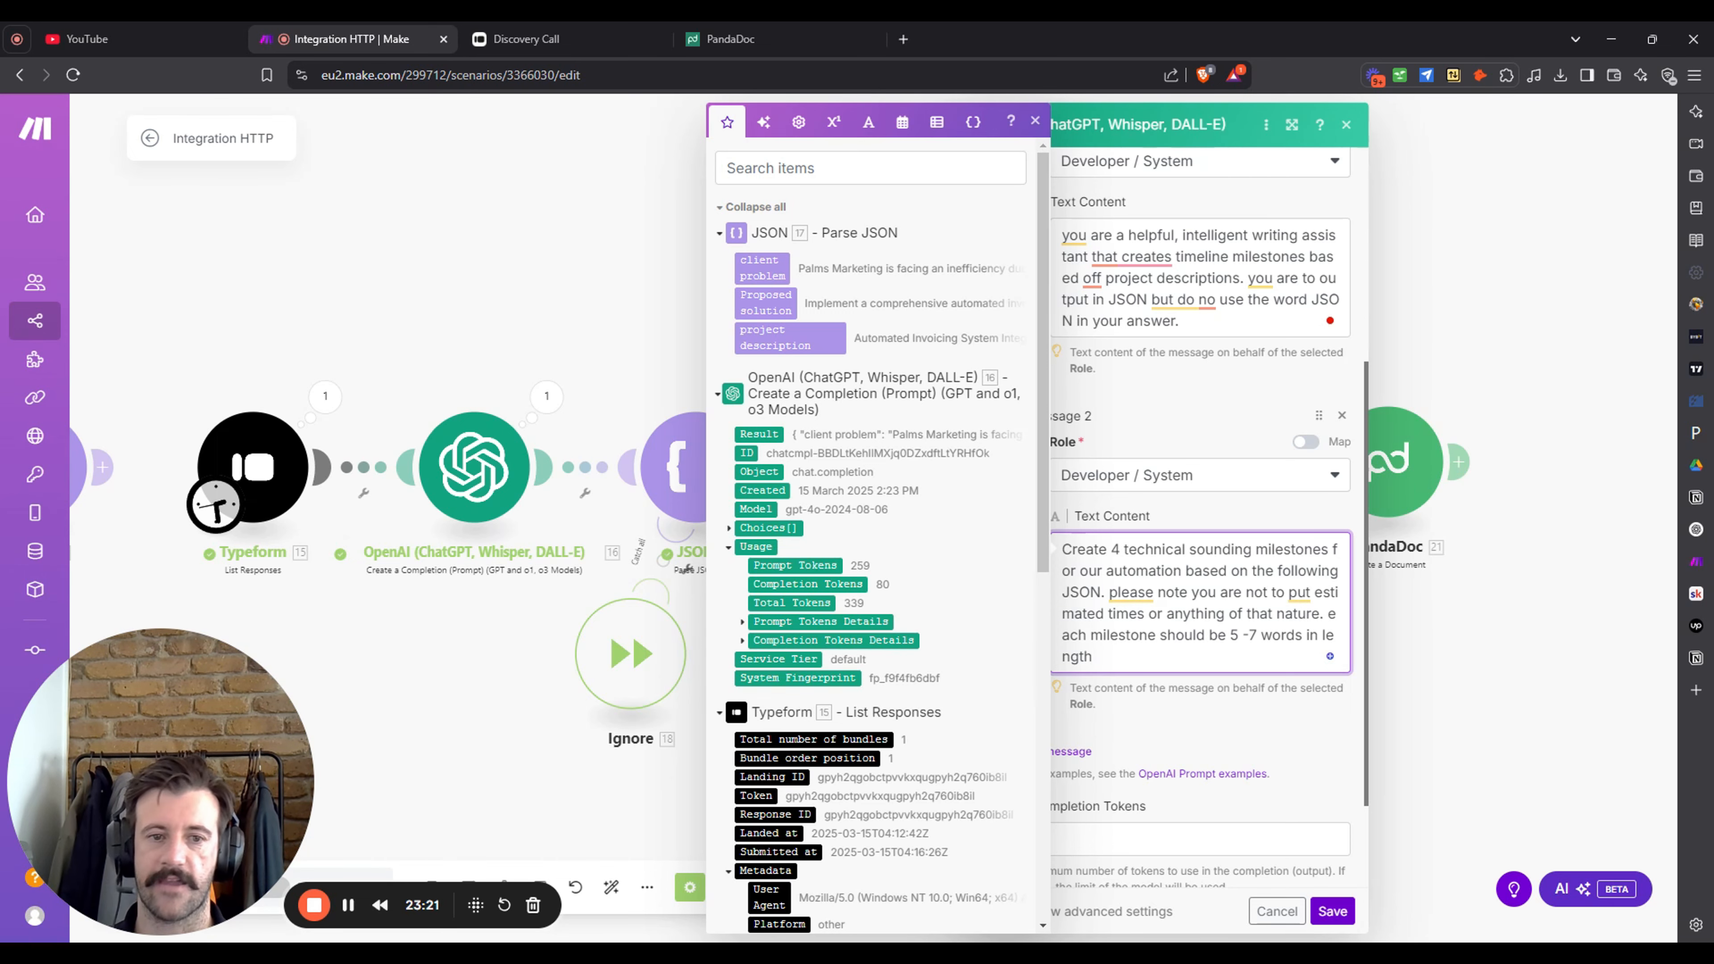
scroll(870, 540, "down", 3)
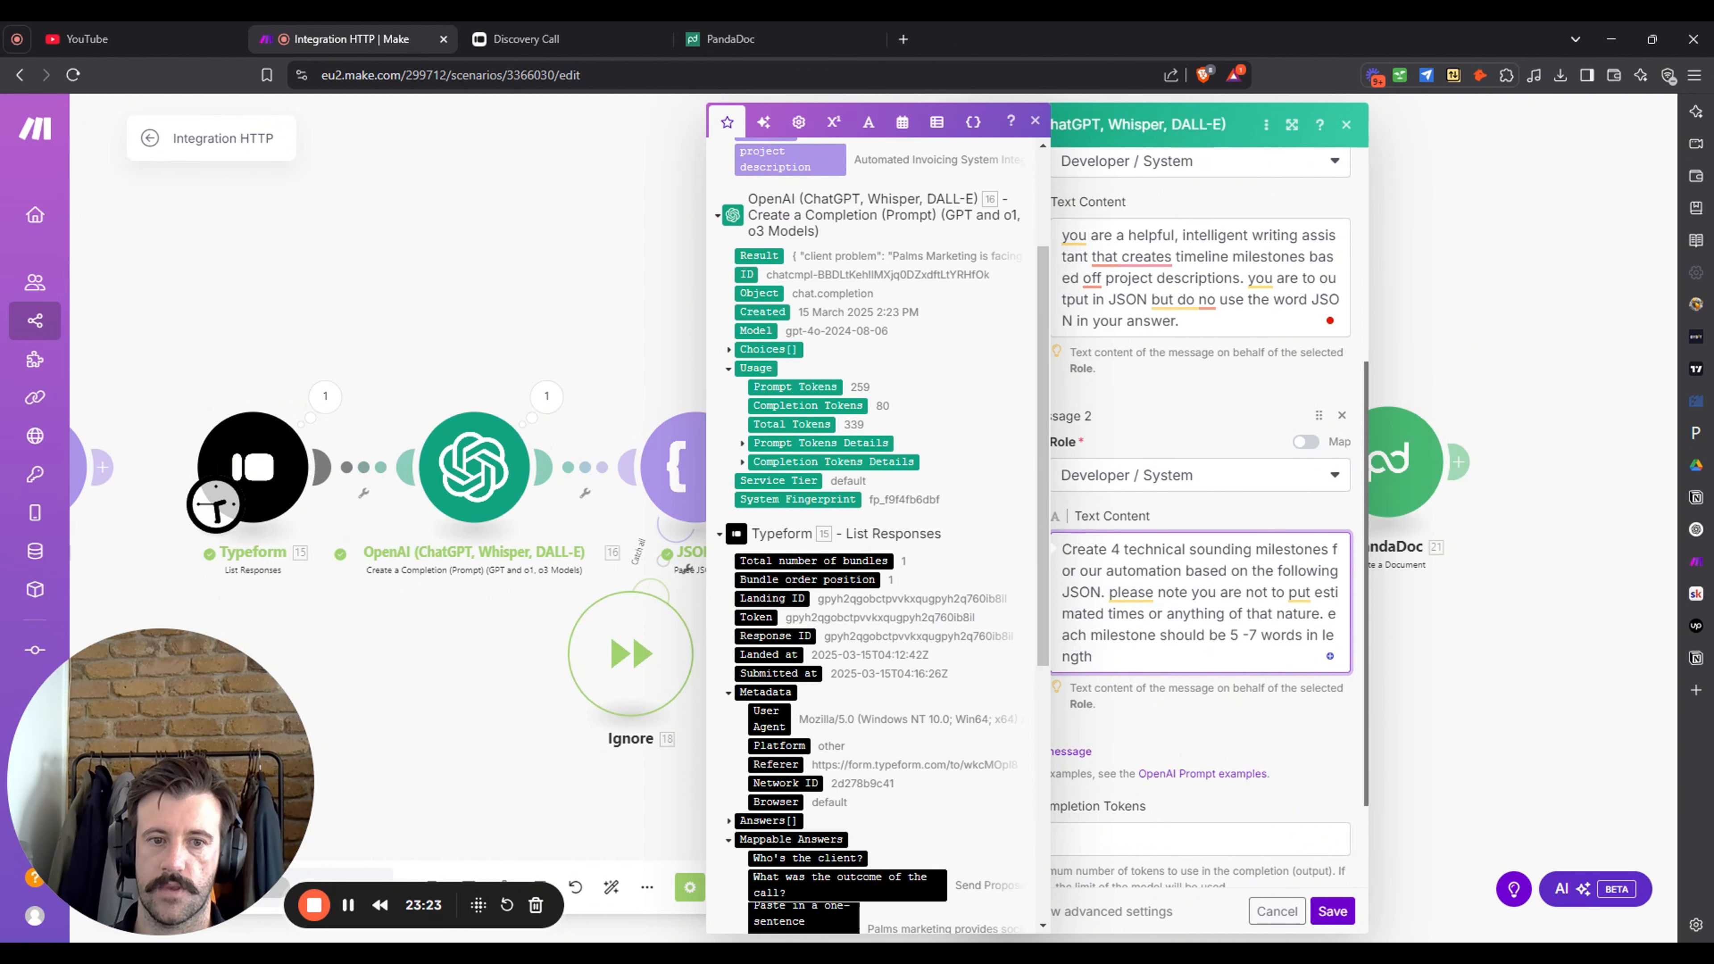
key("Return")
key("Return")
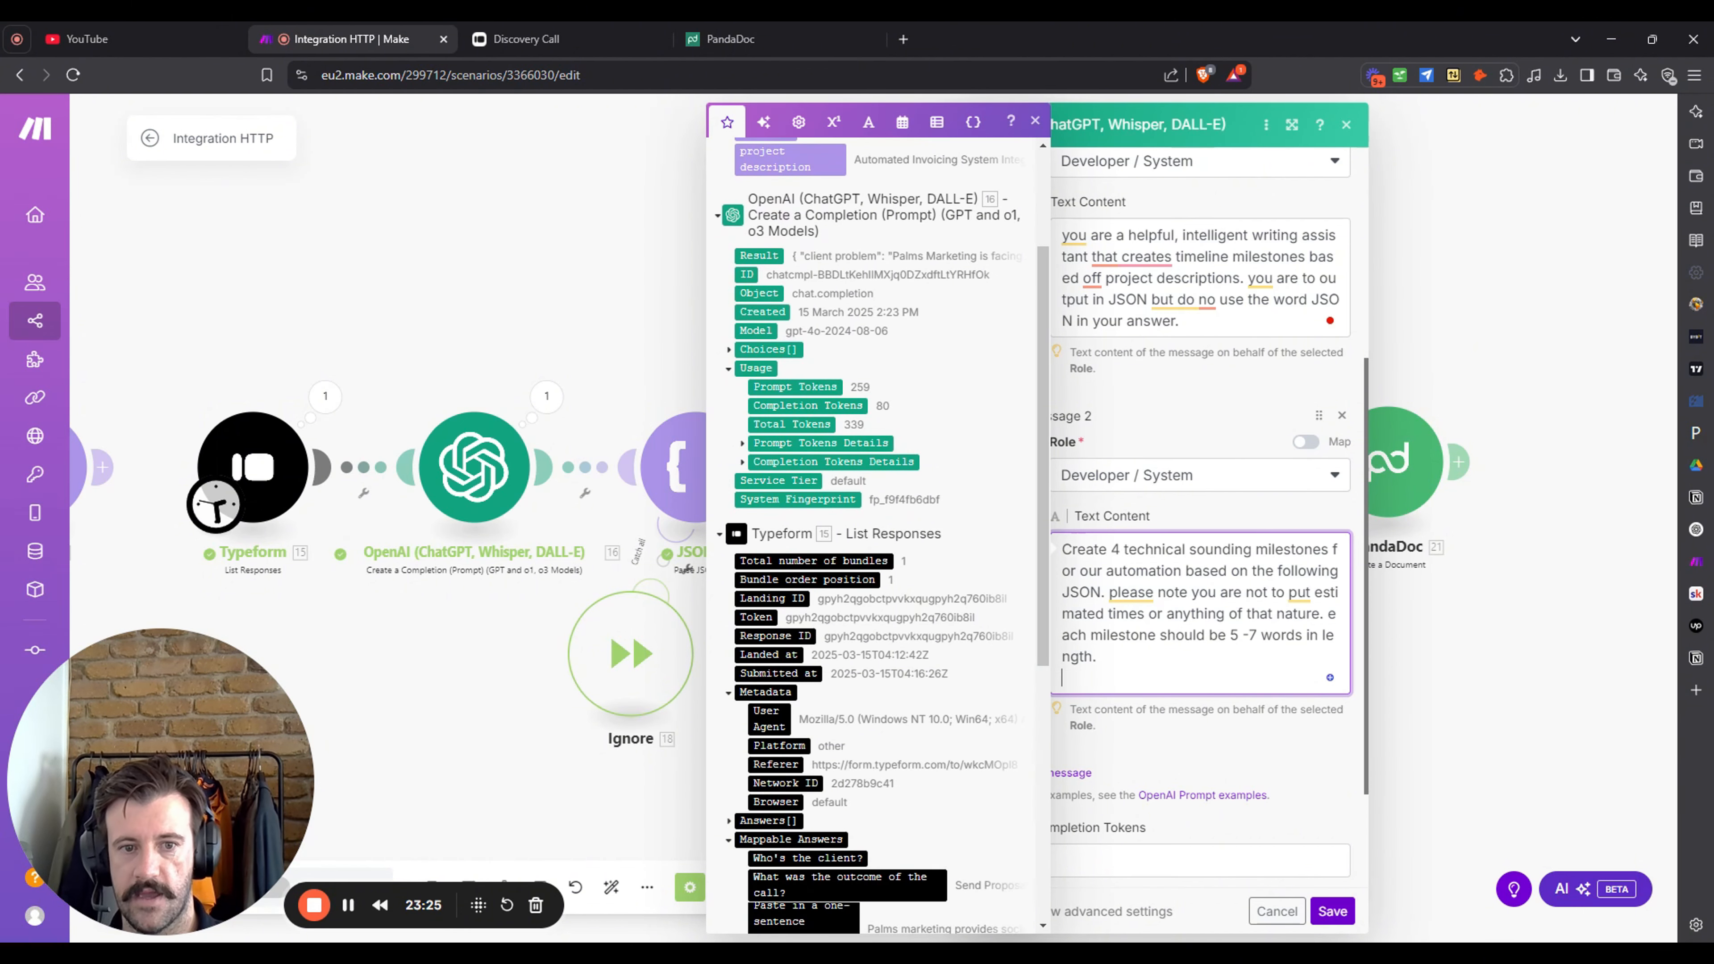
scroll(852, 434, "up", 3)
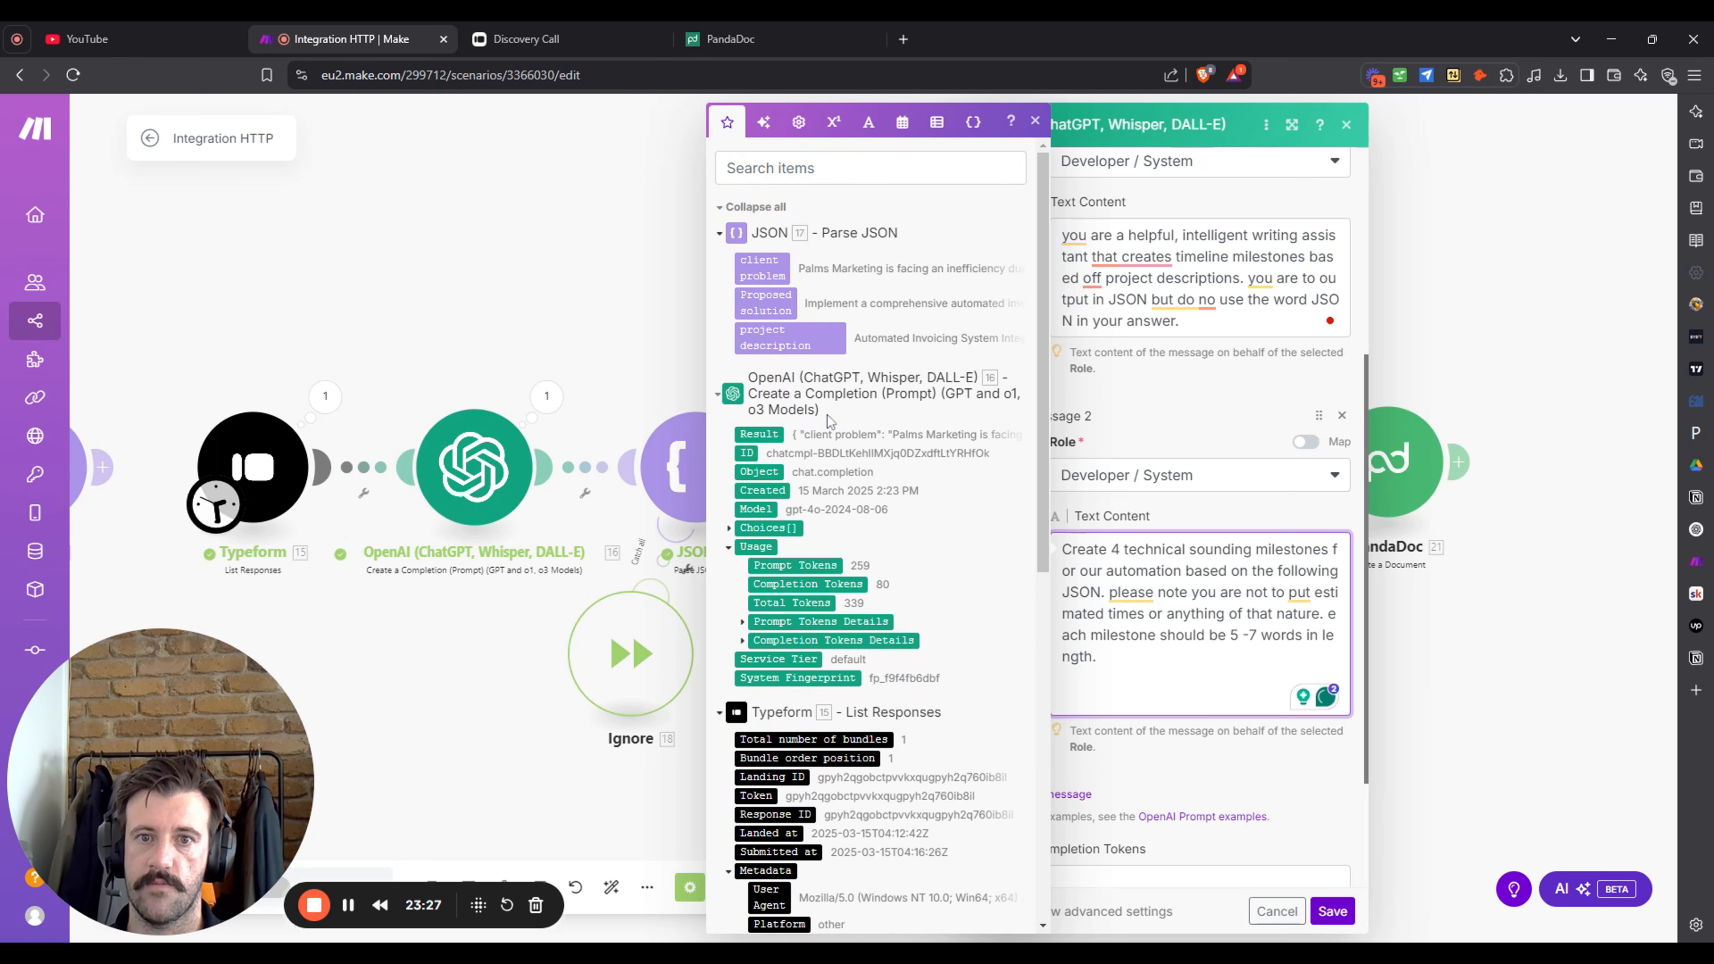
- Map 17. client problem and 17. Proposed solution on separate lines below the prompt
left_click(762, 269)
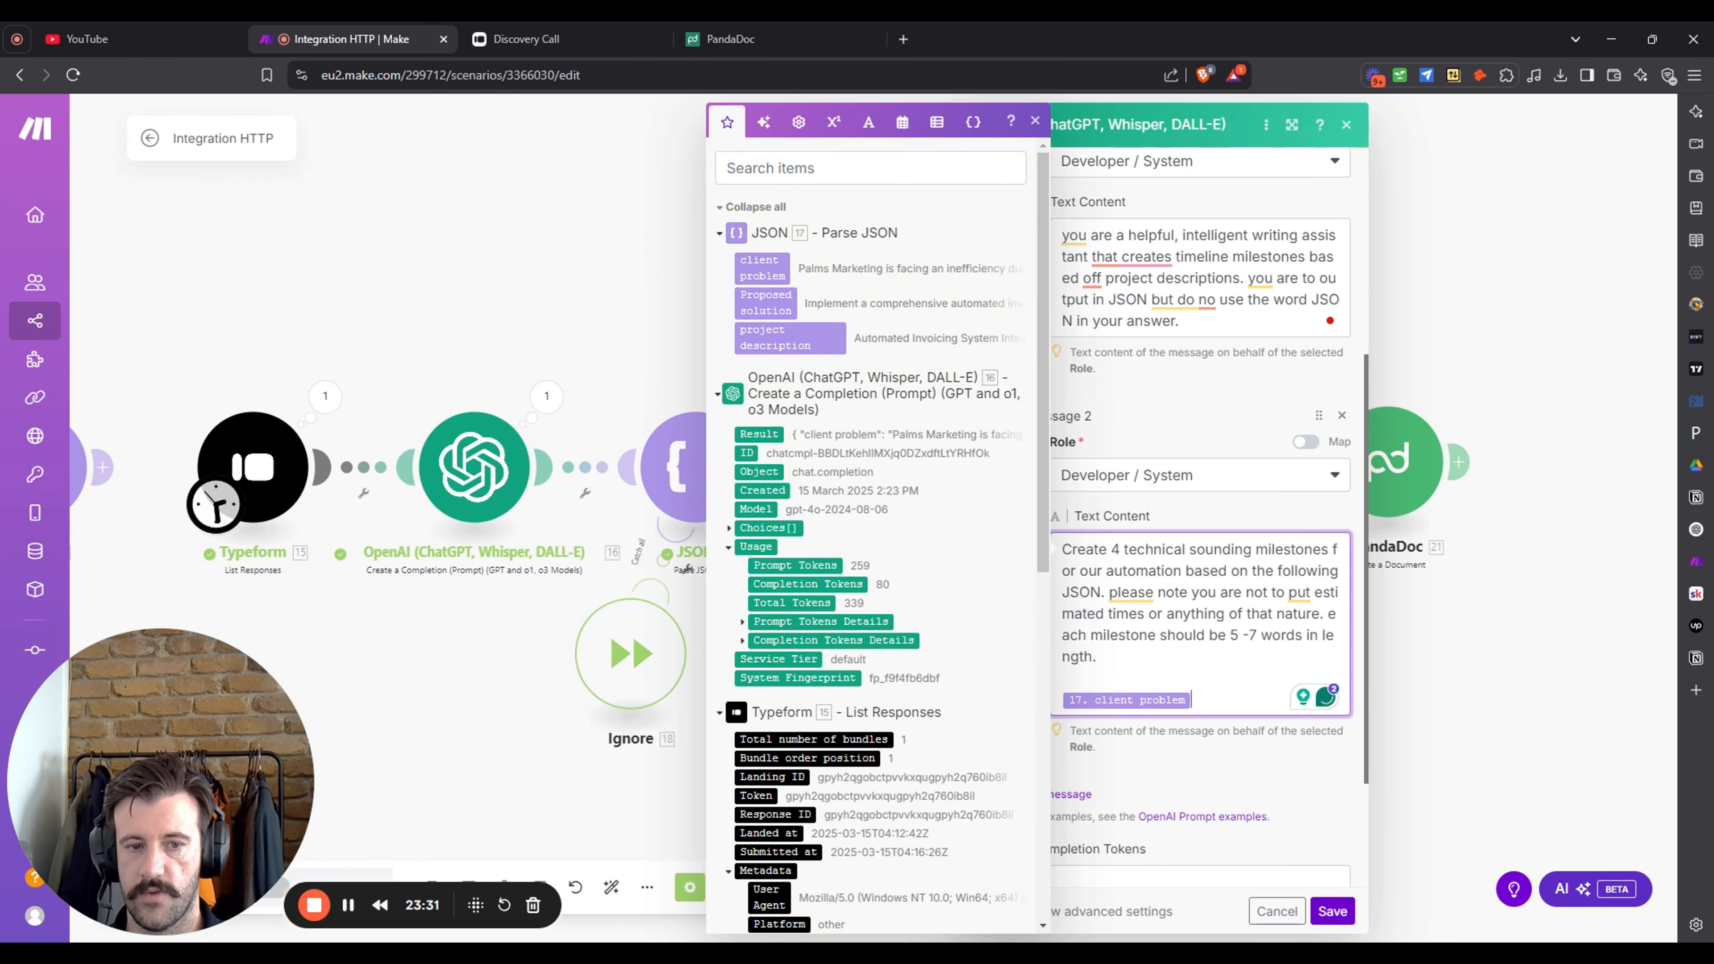
key("Return")
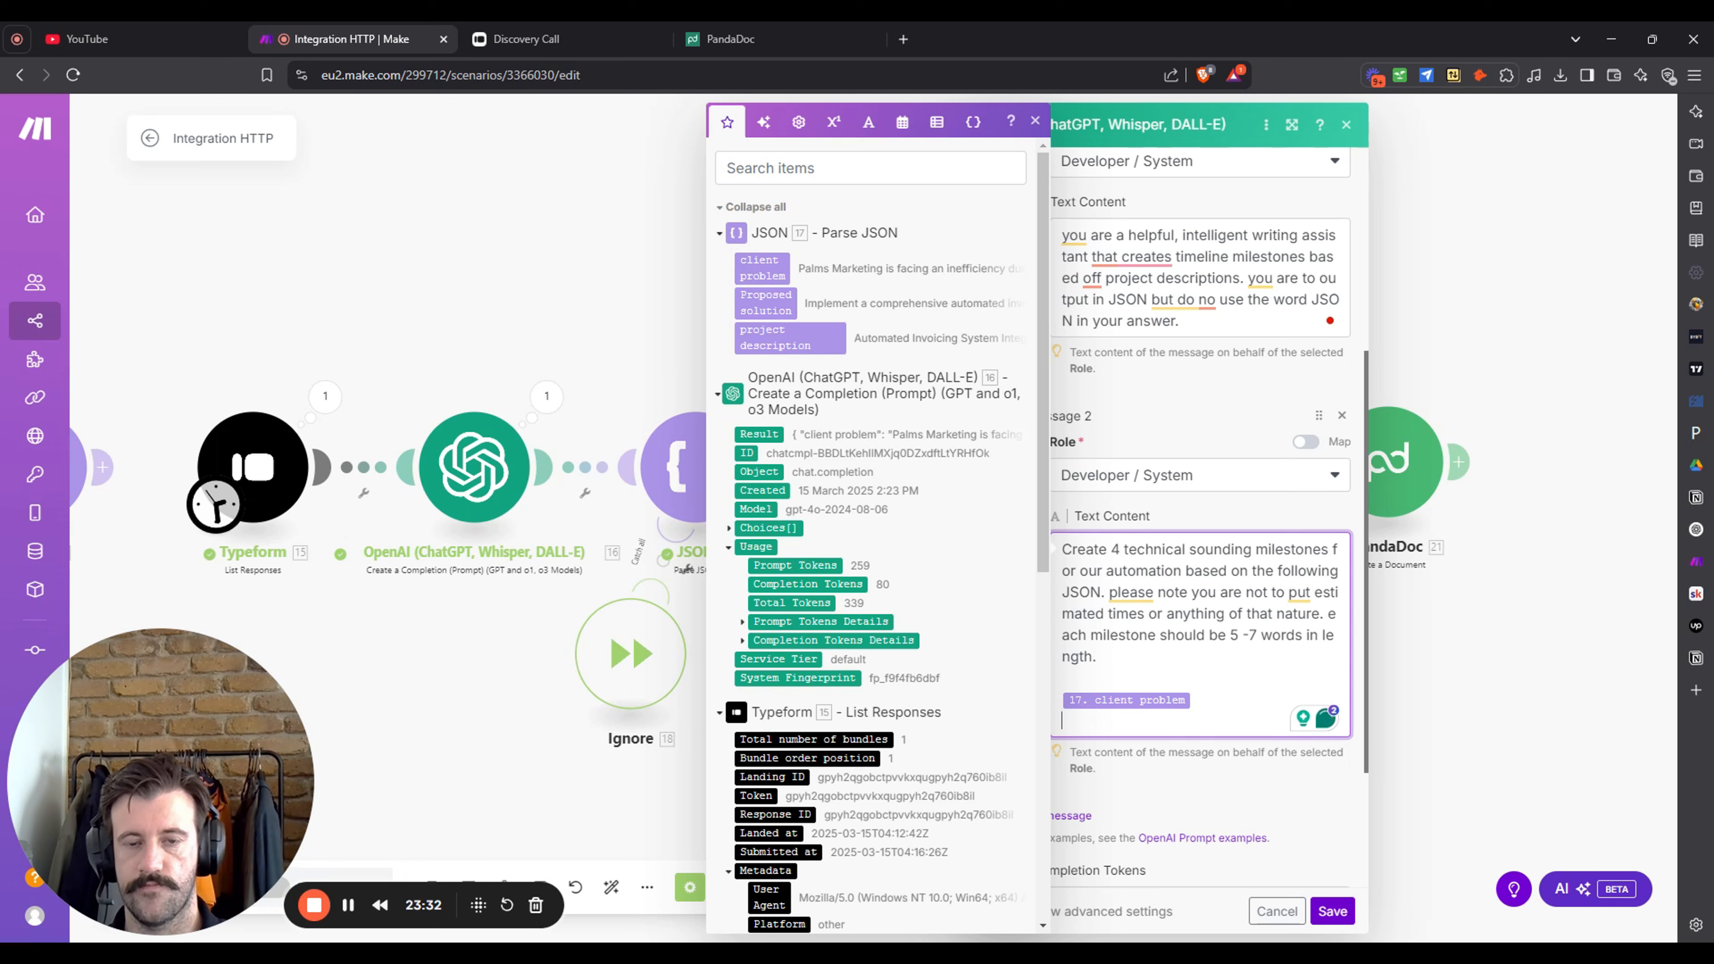
left_click(780, 308)
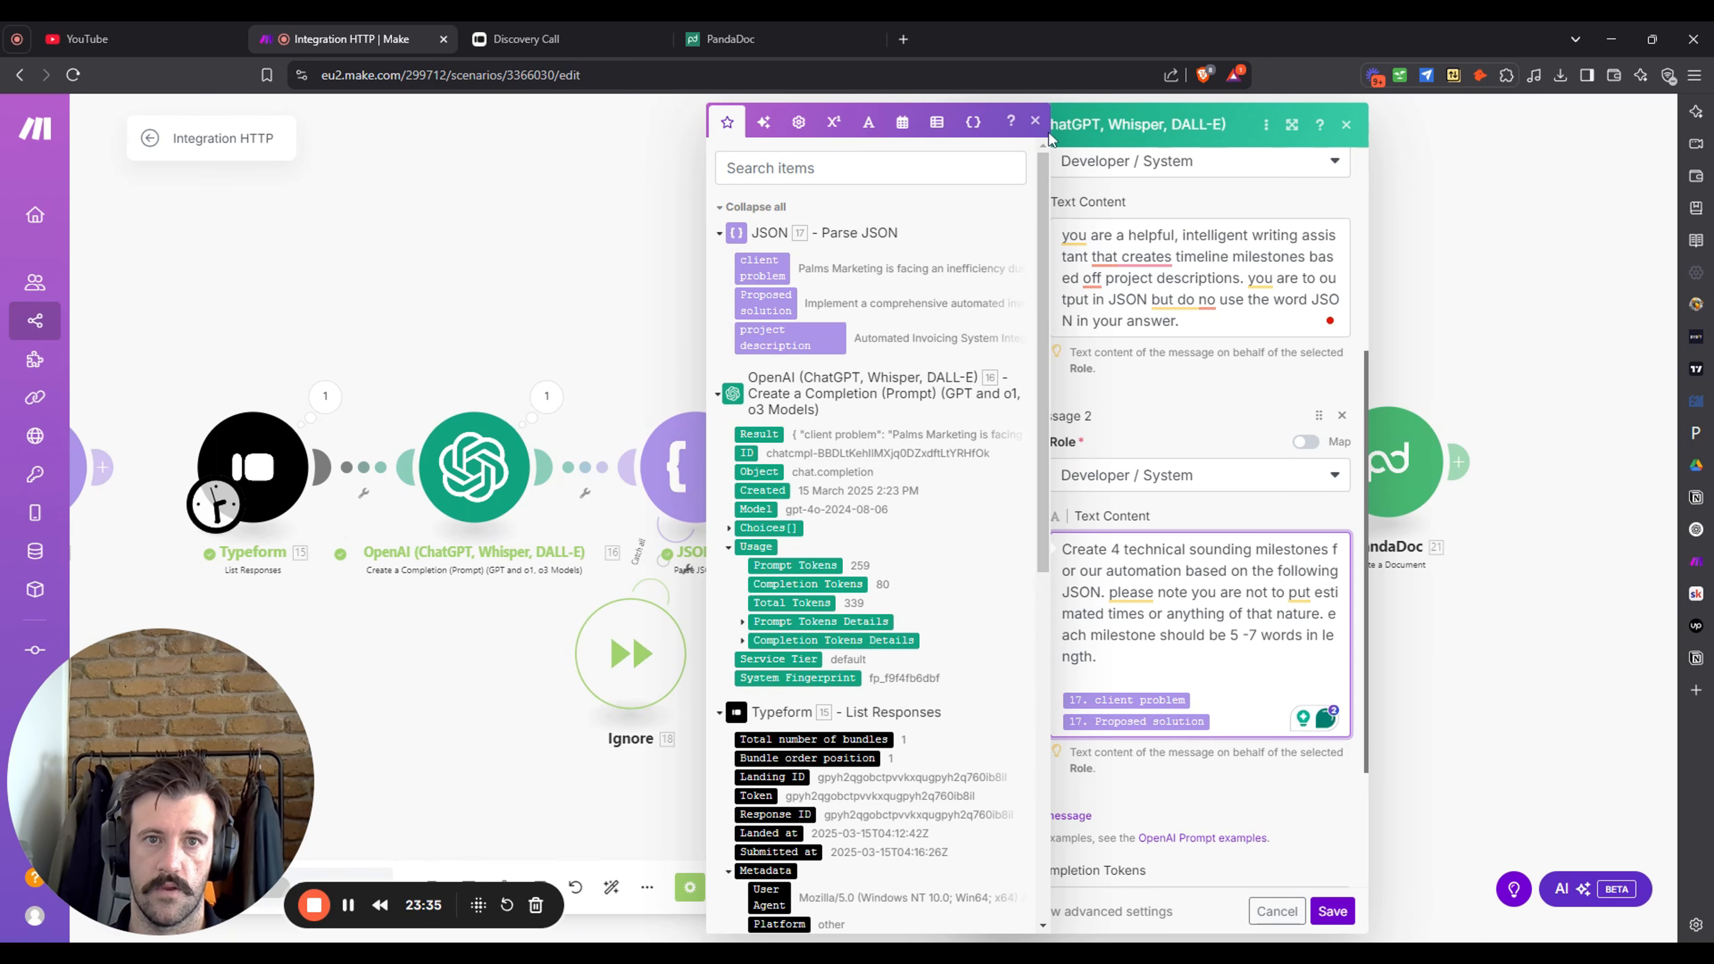
left_click(1035, 120)
scroll(1267, 581, "down", 3)
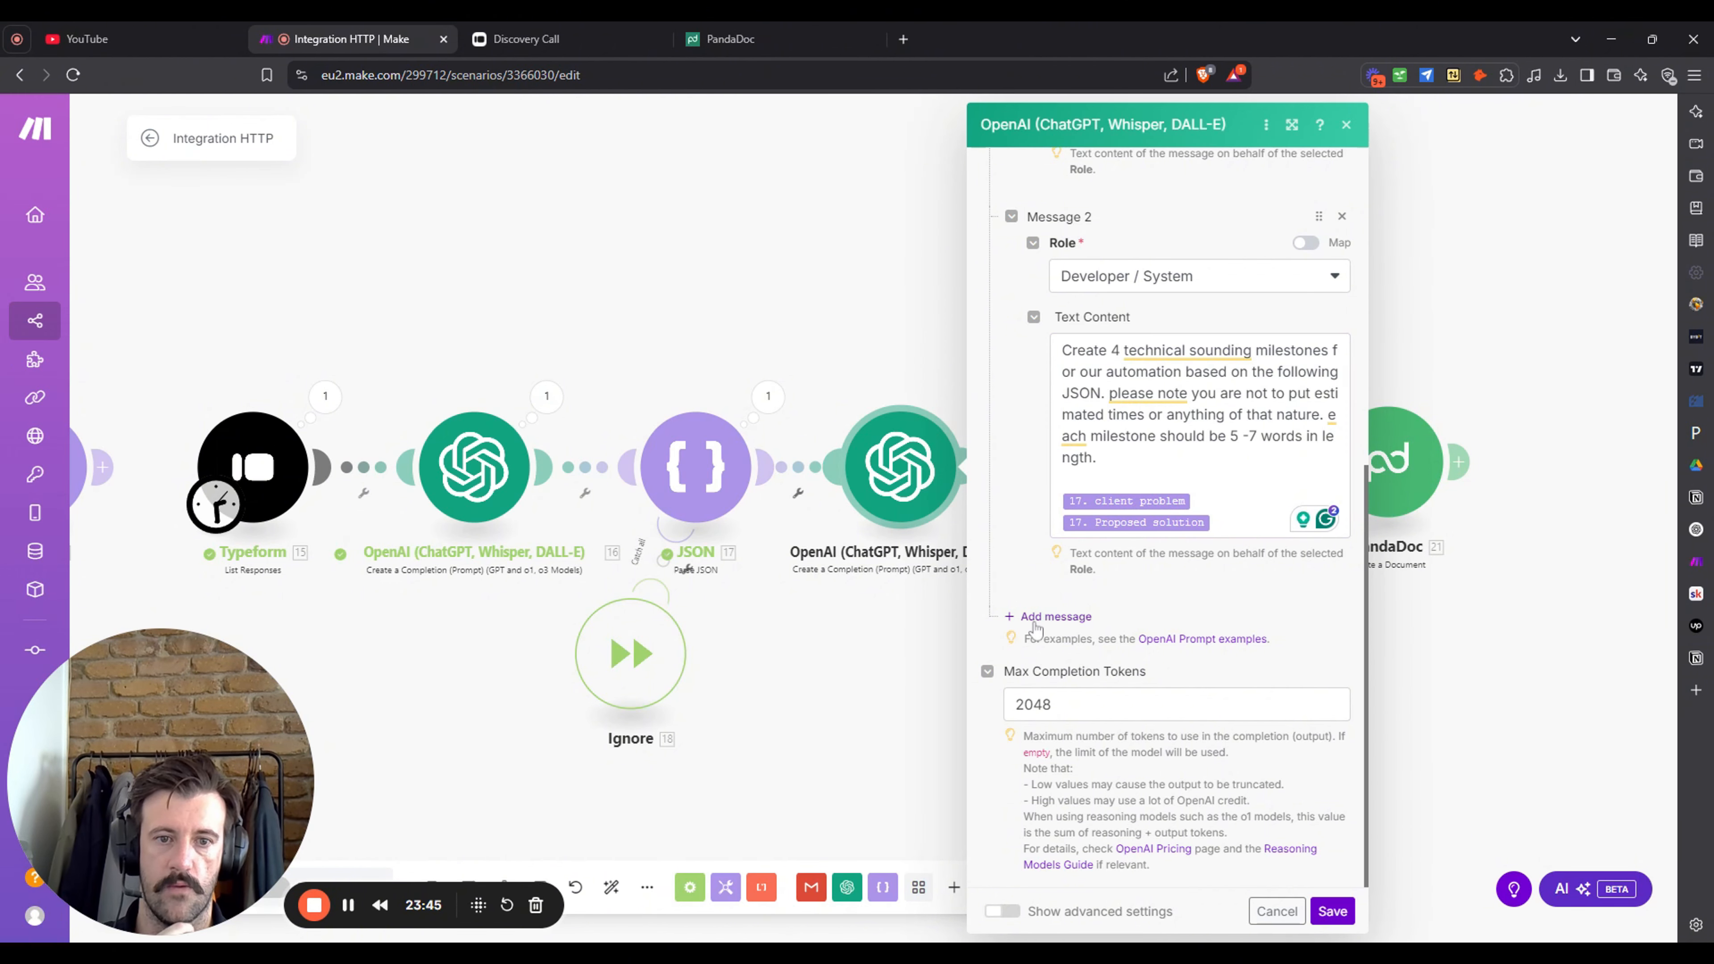
- Add a User Message 3 with the milestone 1–4 JSON answer format and a closing brace
left_click(1055, 616)
left_click(1231, 674)
left_click(1212, 706)
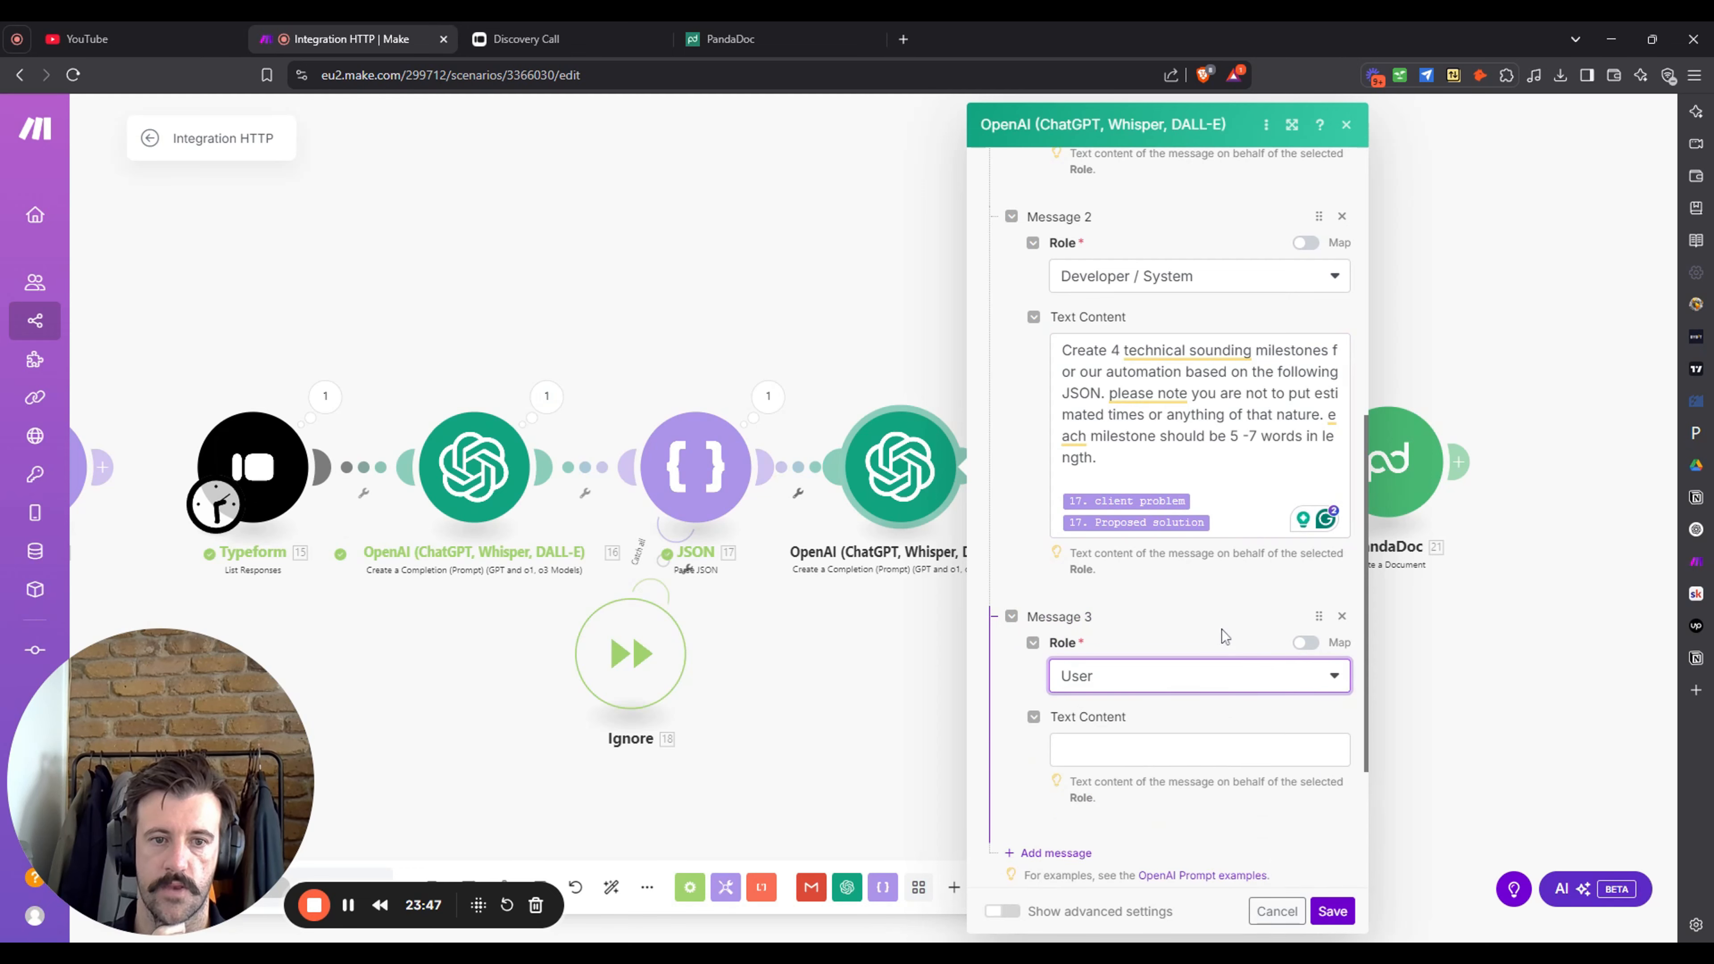
scroll(1212, 706, "down", 1)
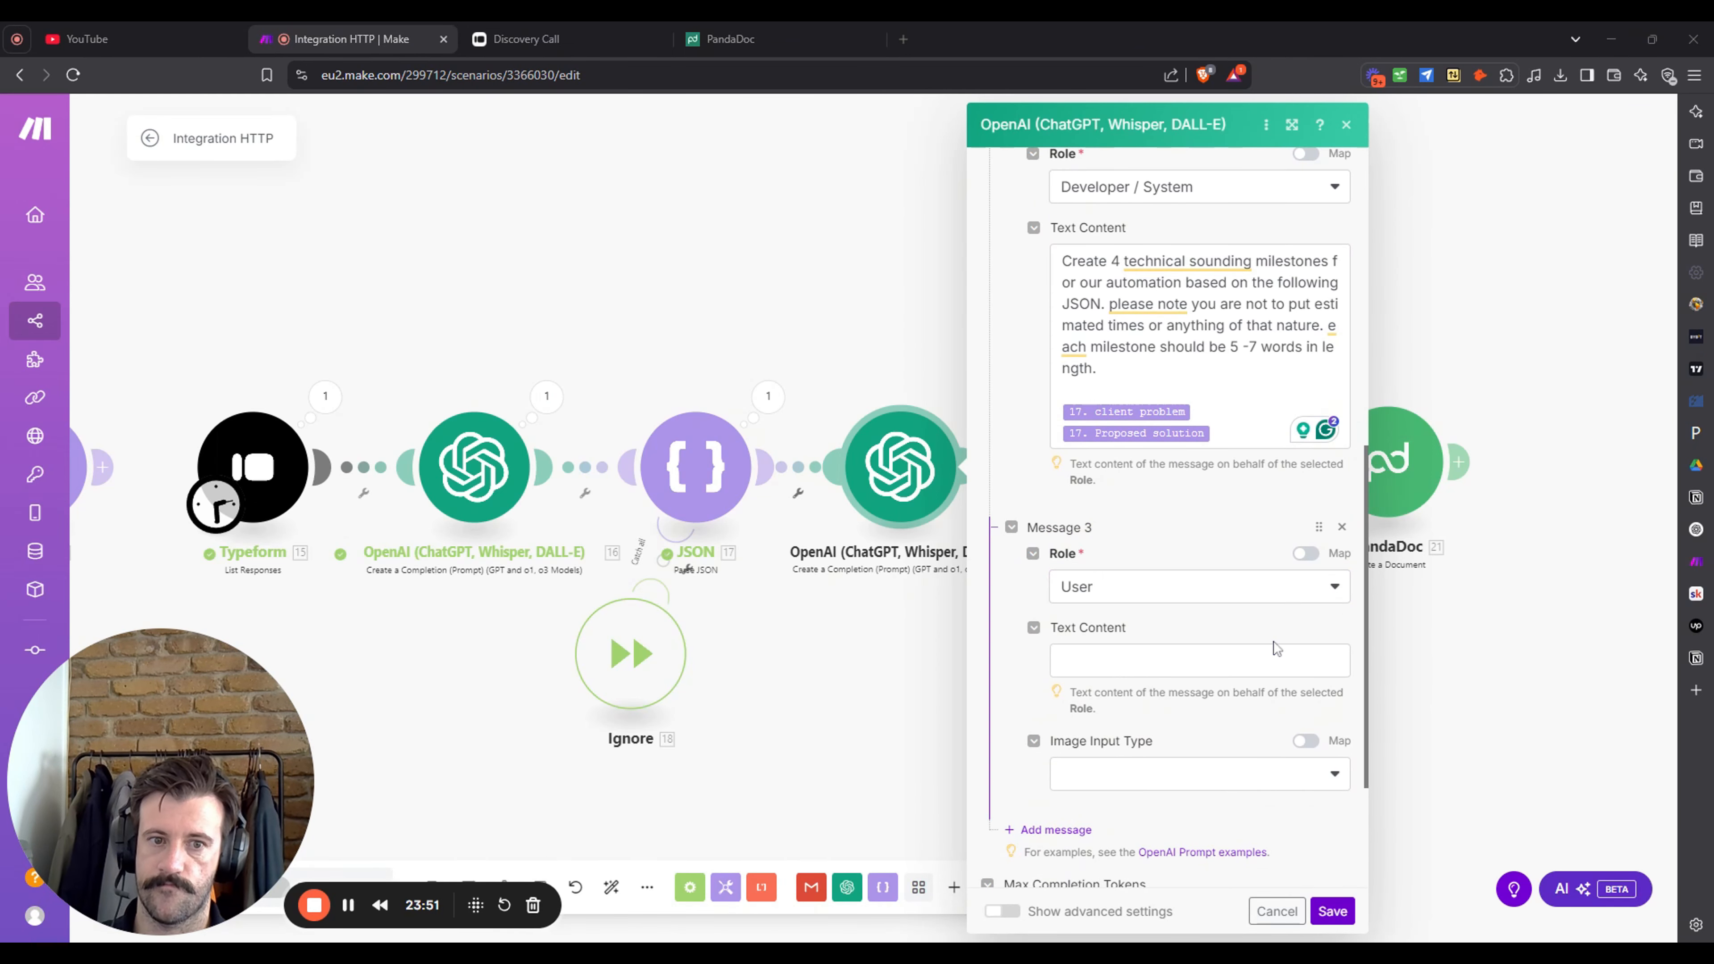
left_click(1274, 658)
type("Follow the format for your answer {  \"milestone 1\": \"milestone 1\" \"milestone 2\": \"milestone 2\" \"milestone 3\": \"milestone 3\" \"milestone 4\": \"milestone 4\"")
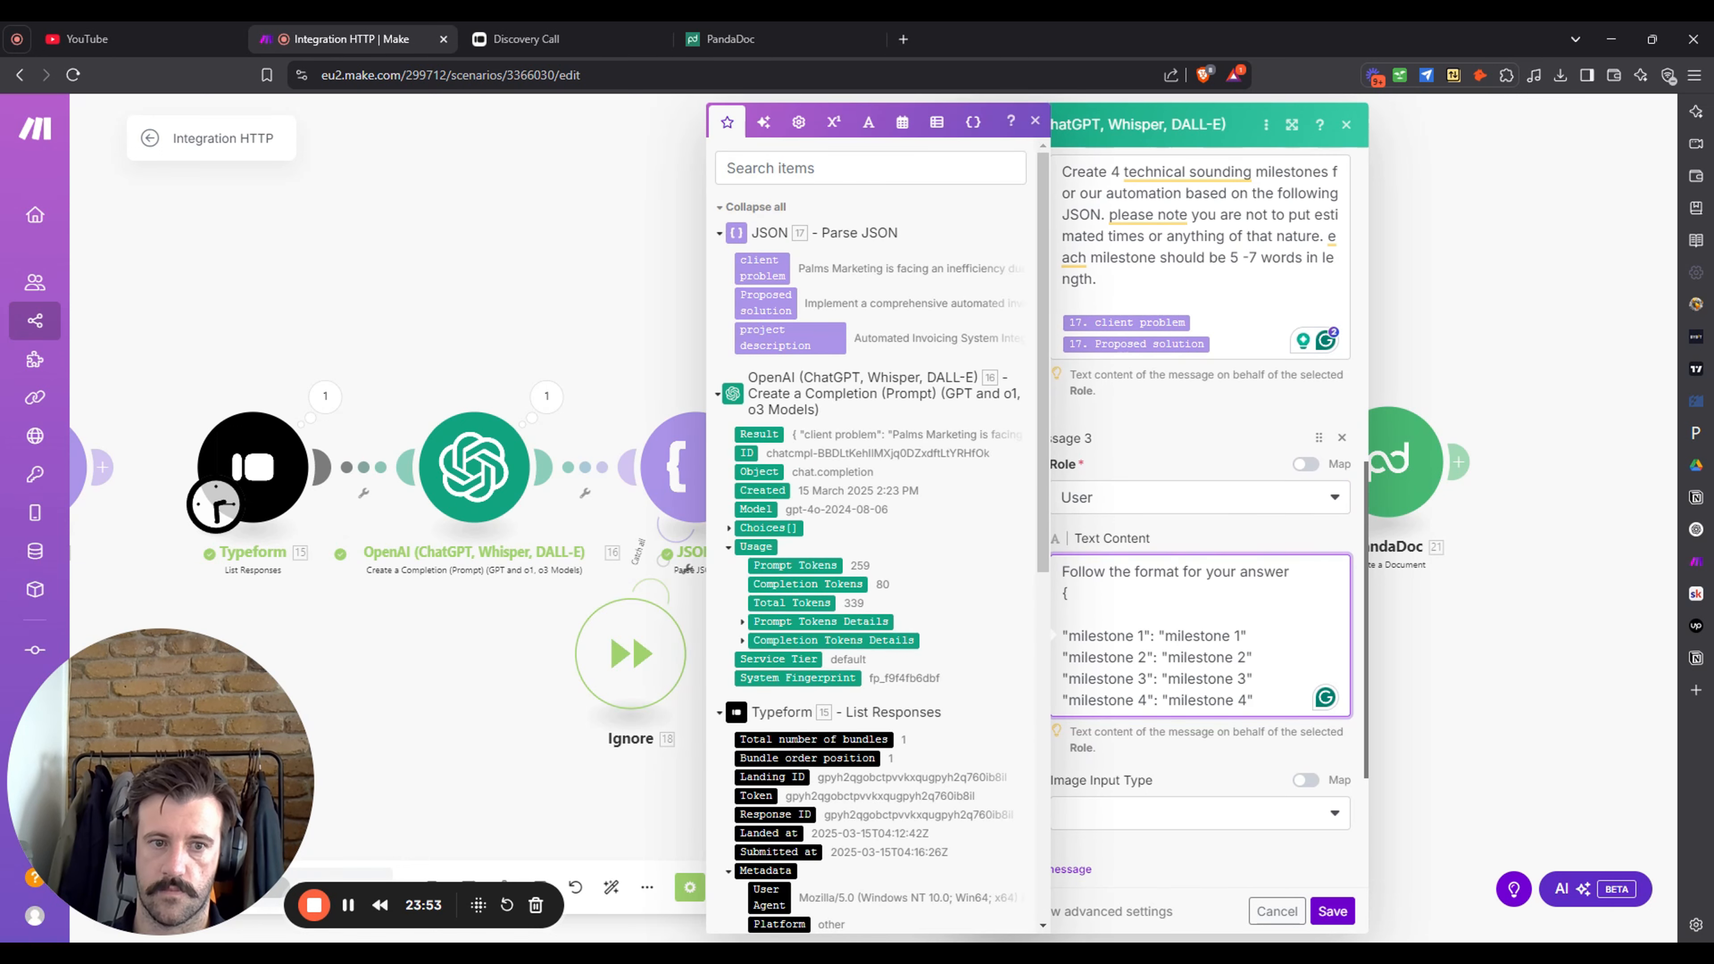
key("Return")
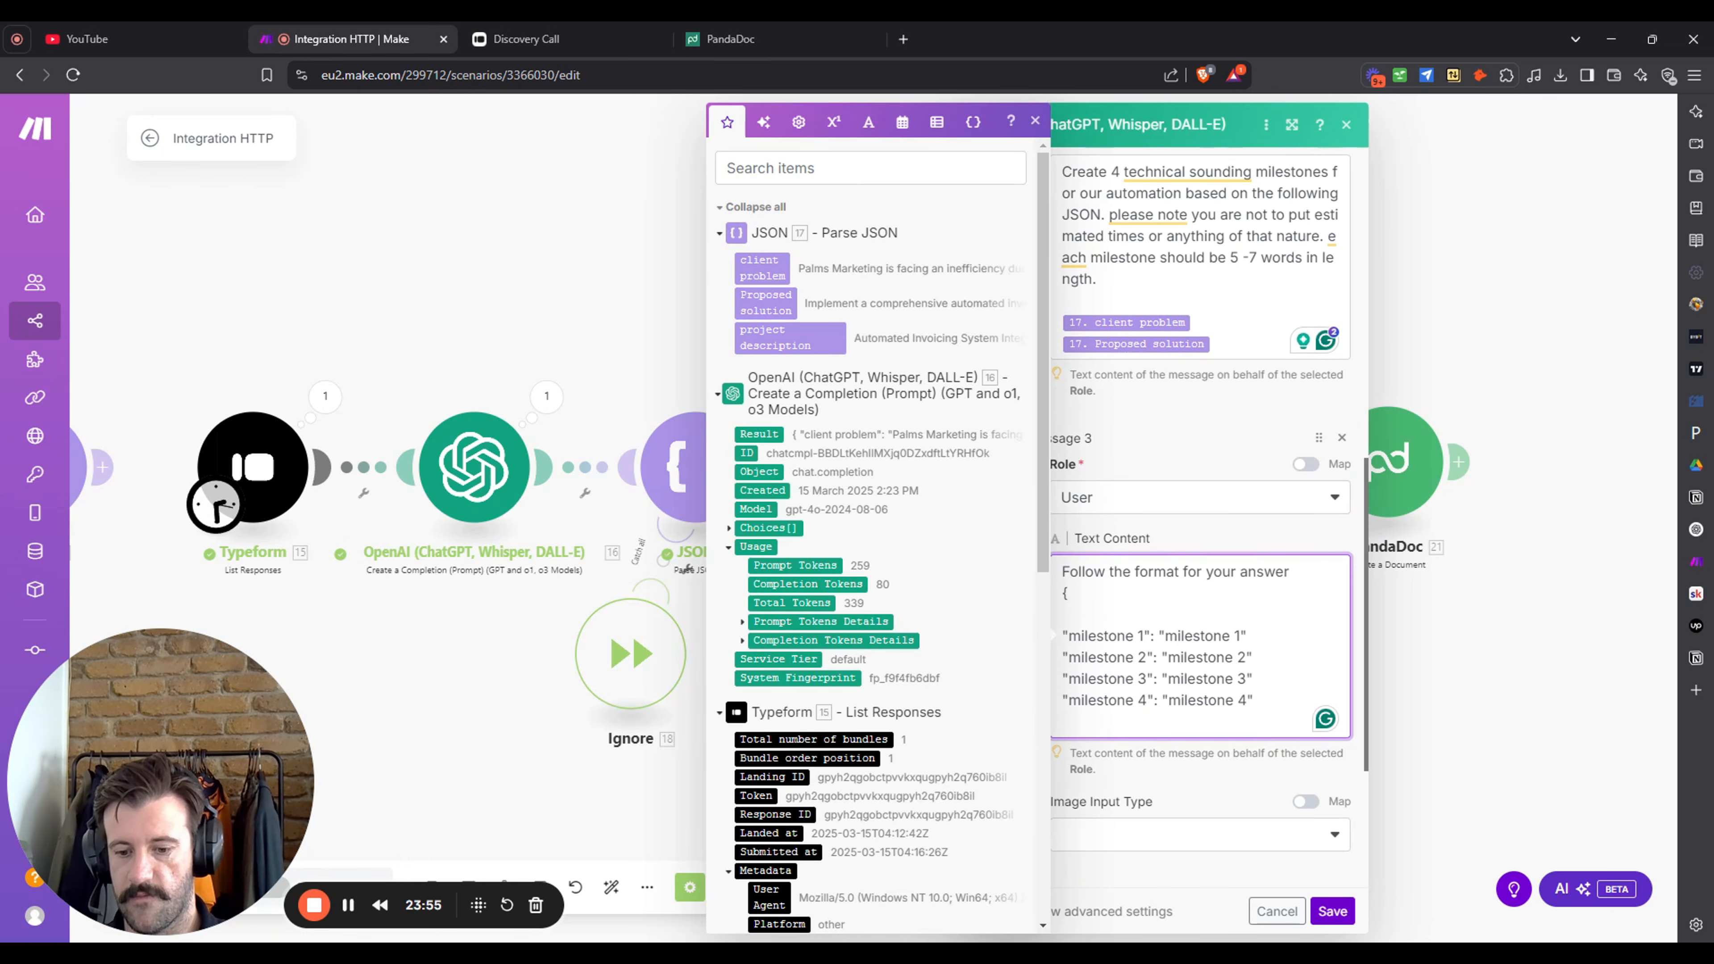
key("Return")
type("}")
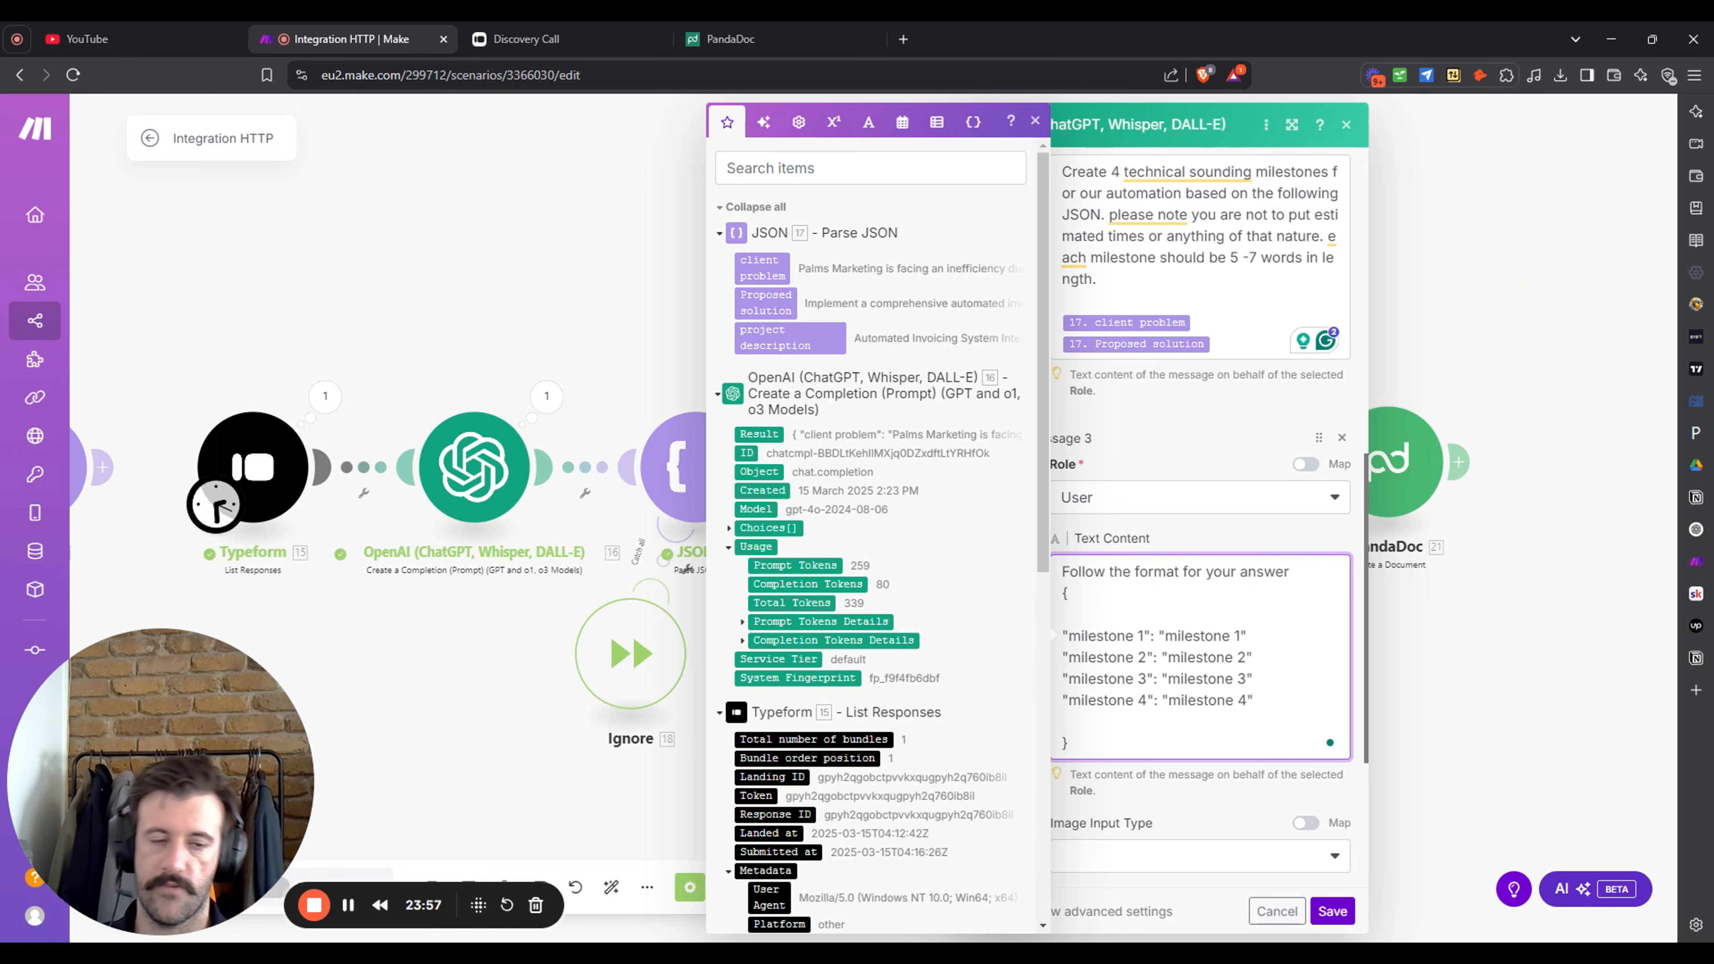
- Save the new OpenAI module's settings
left_click(1043, 127)
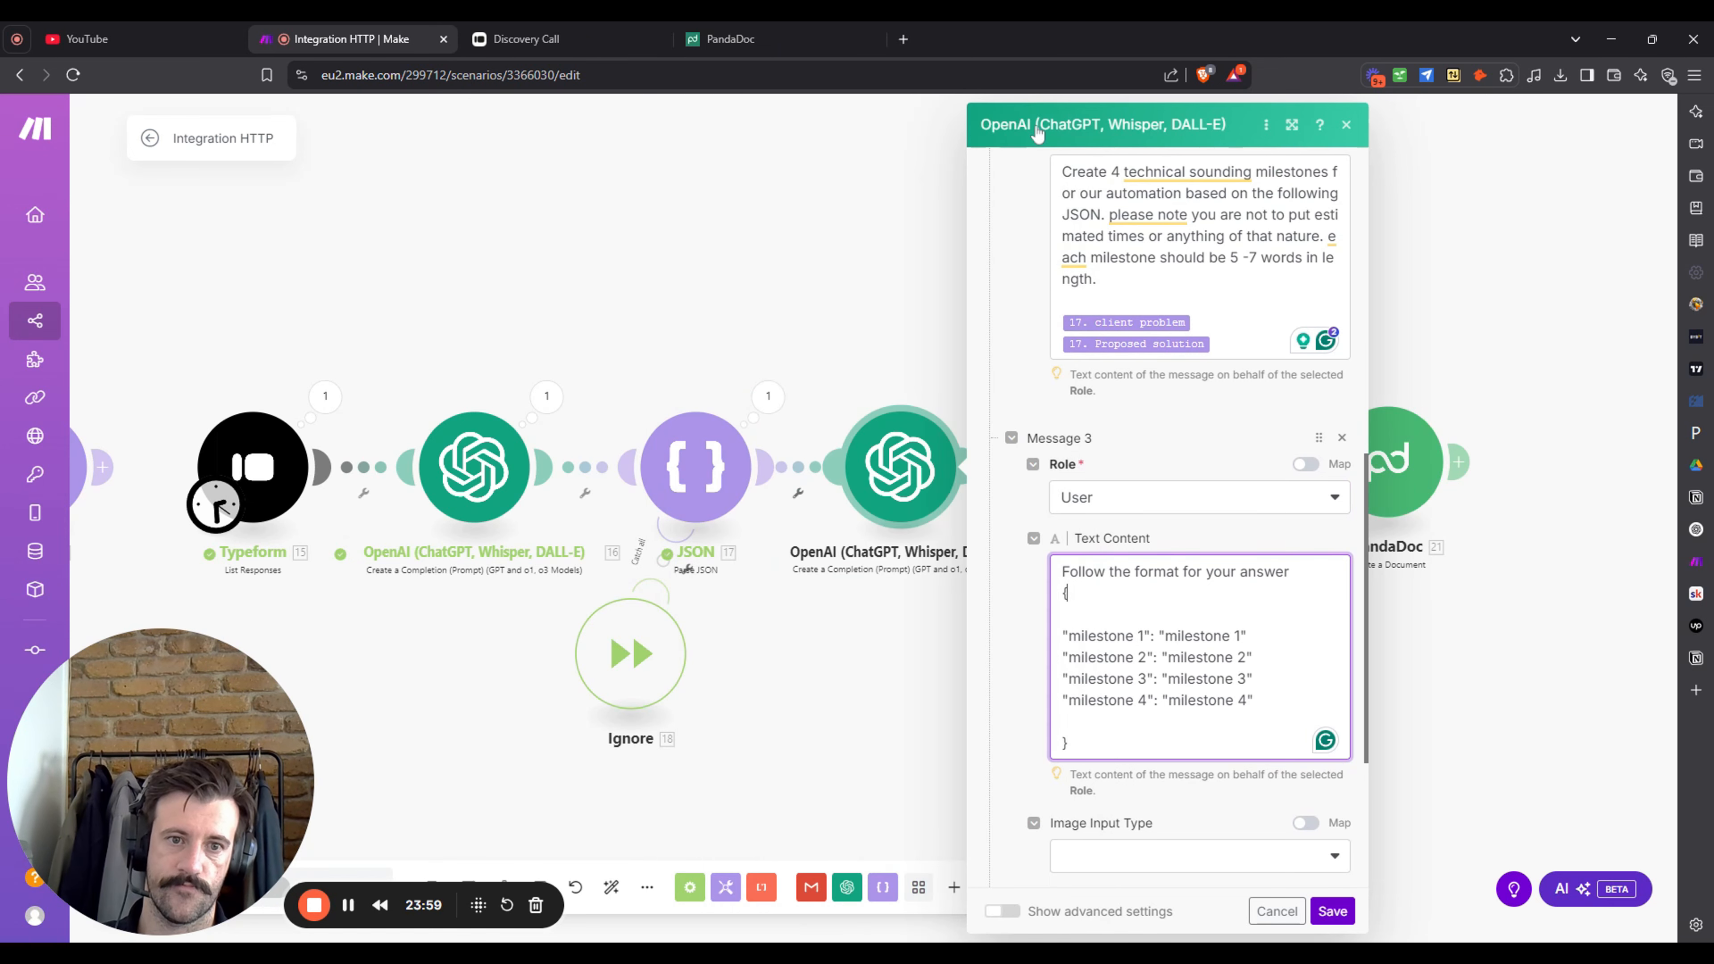
scroll(1236, 817, "down", 3)
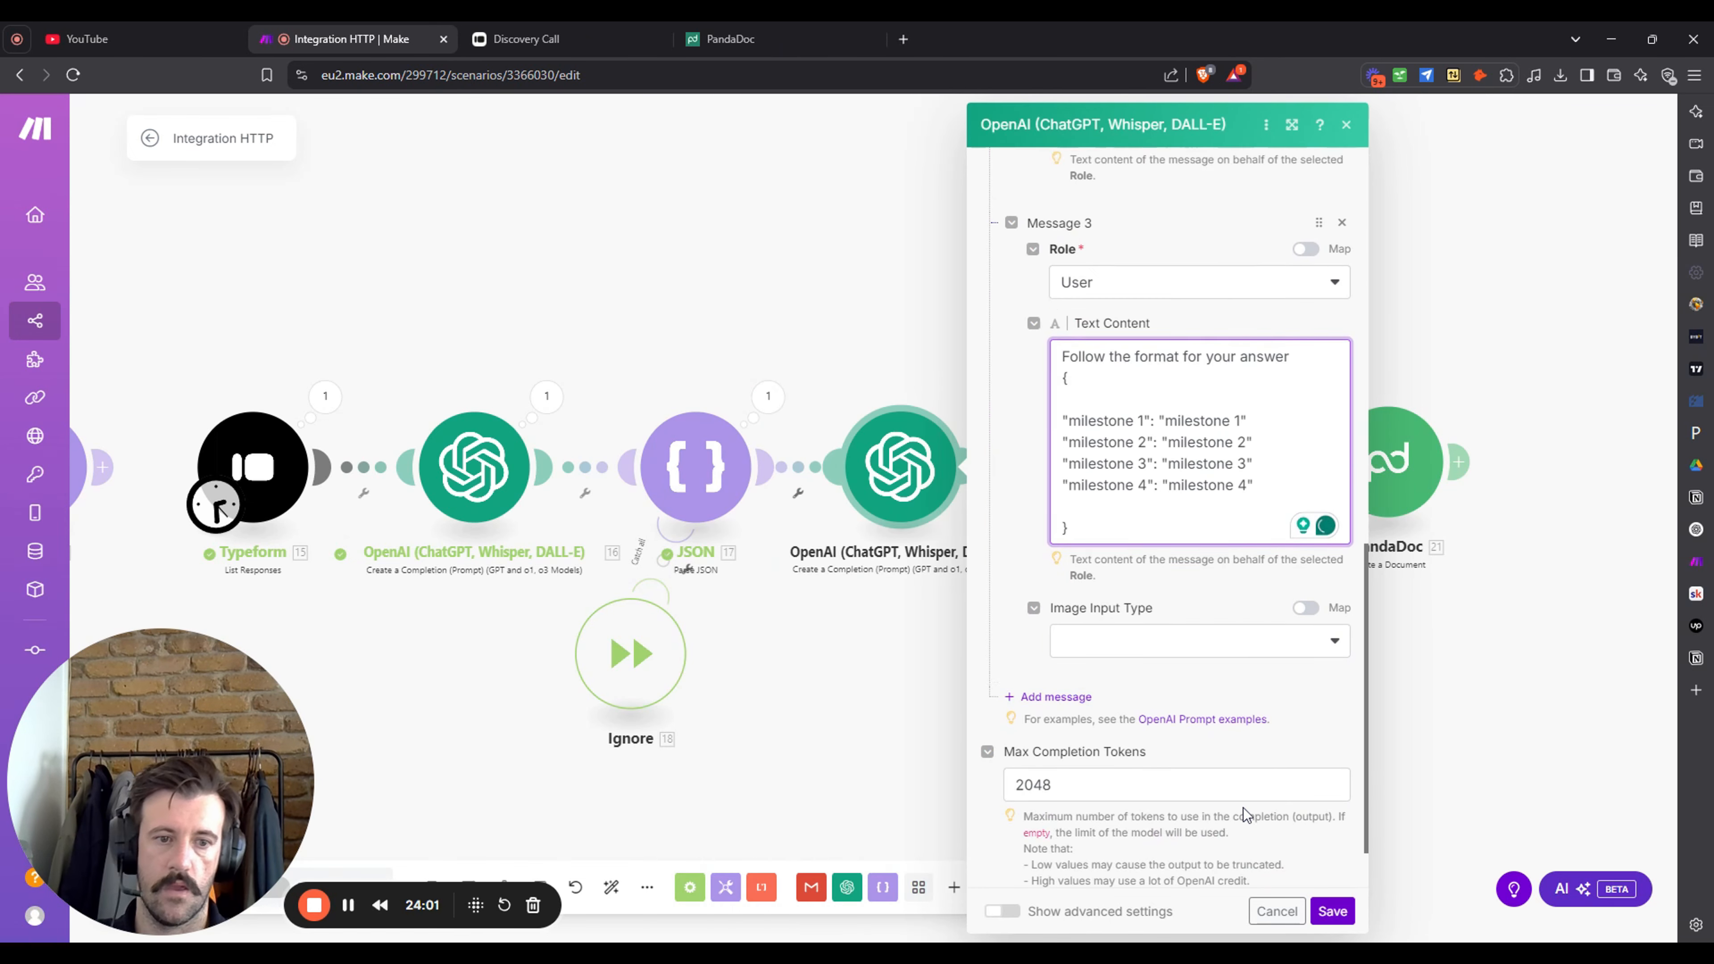
left_click(1332, 911)
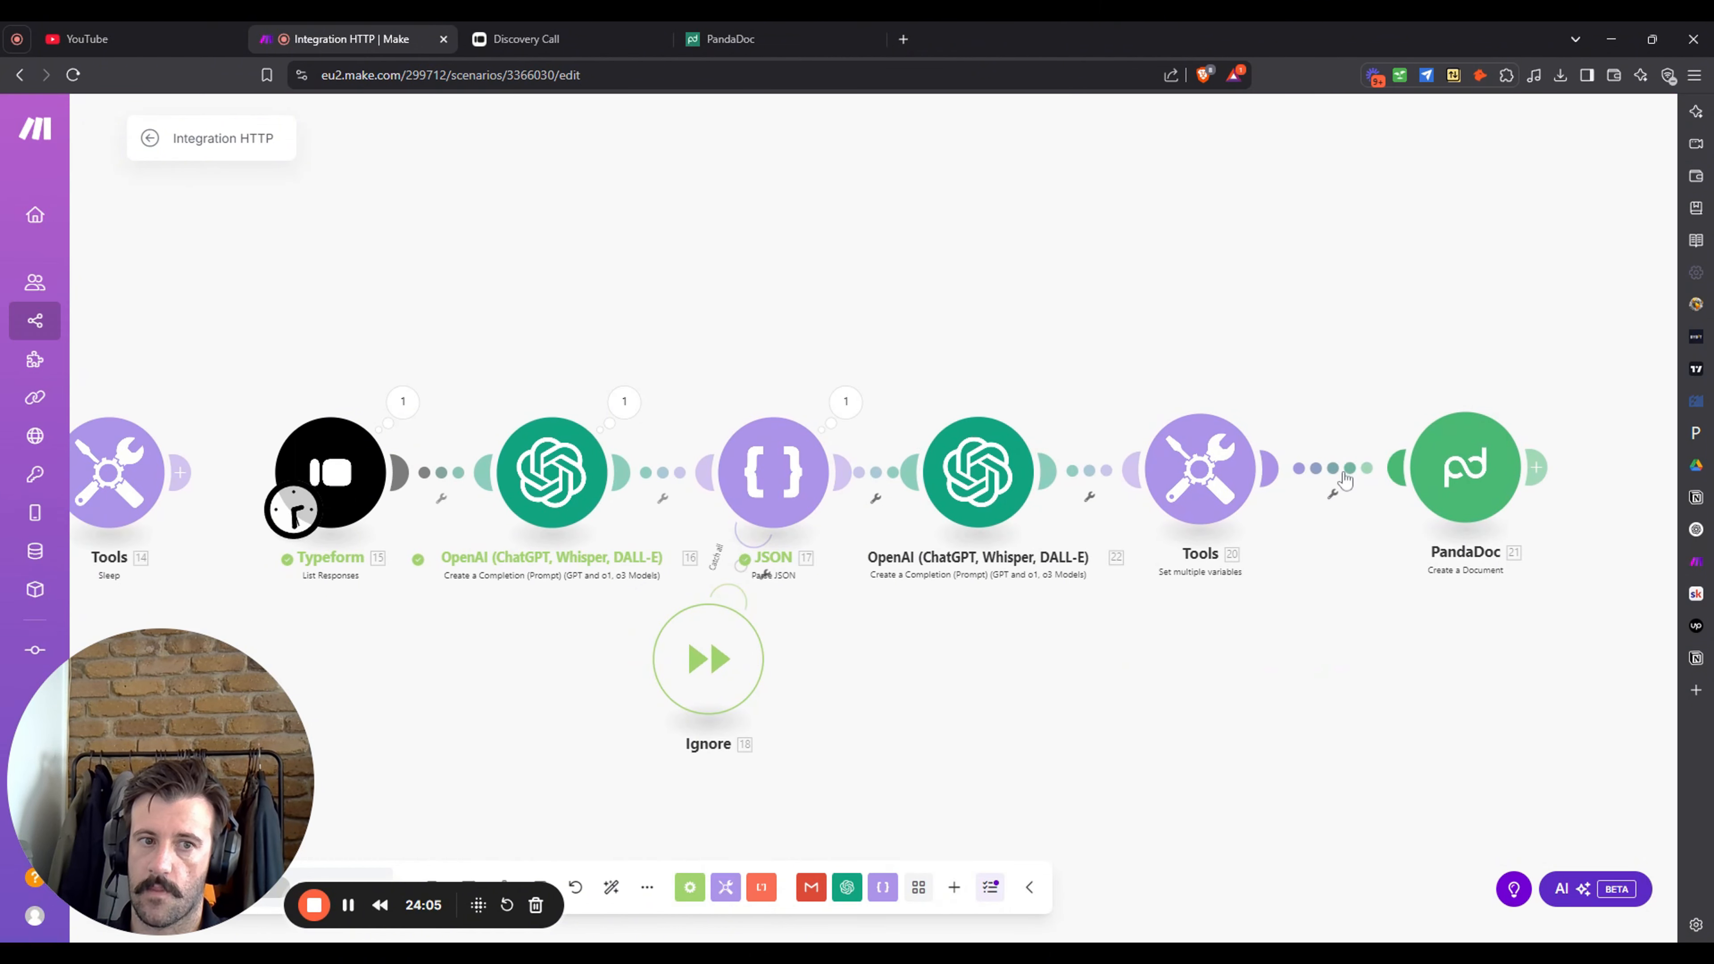
- Disconnect the PandaDoc module from the Tools module
right_click(1344, 471)
left_click(1363, 515)
left_click_drag(1365, 667, 1431, 670)
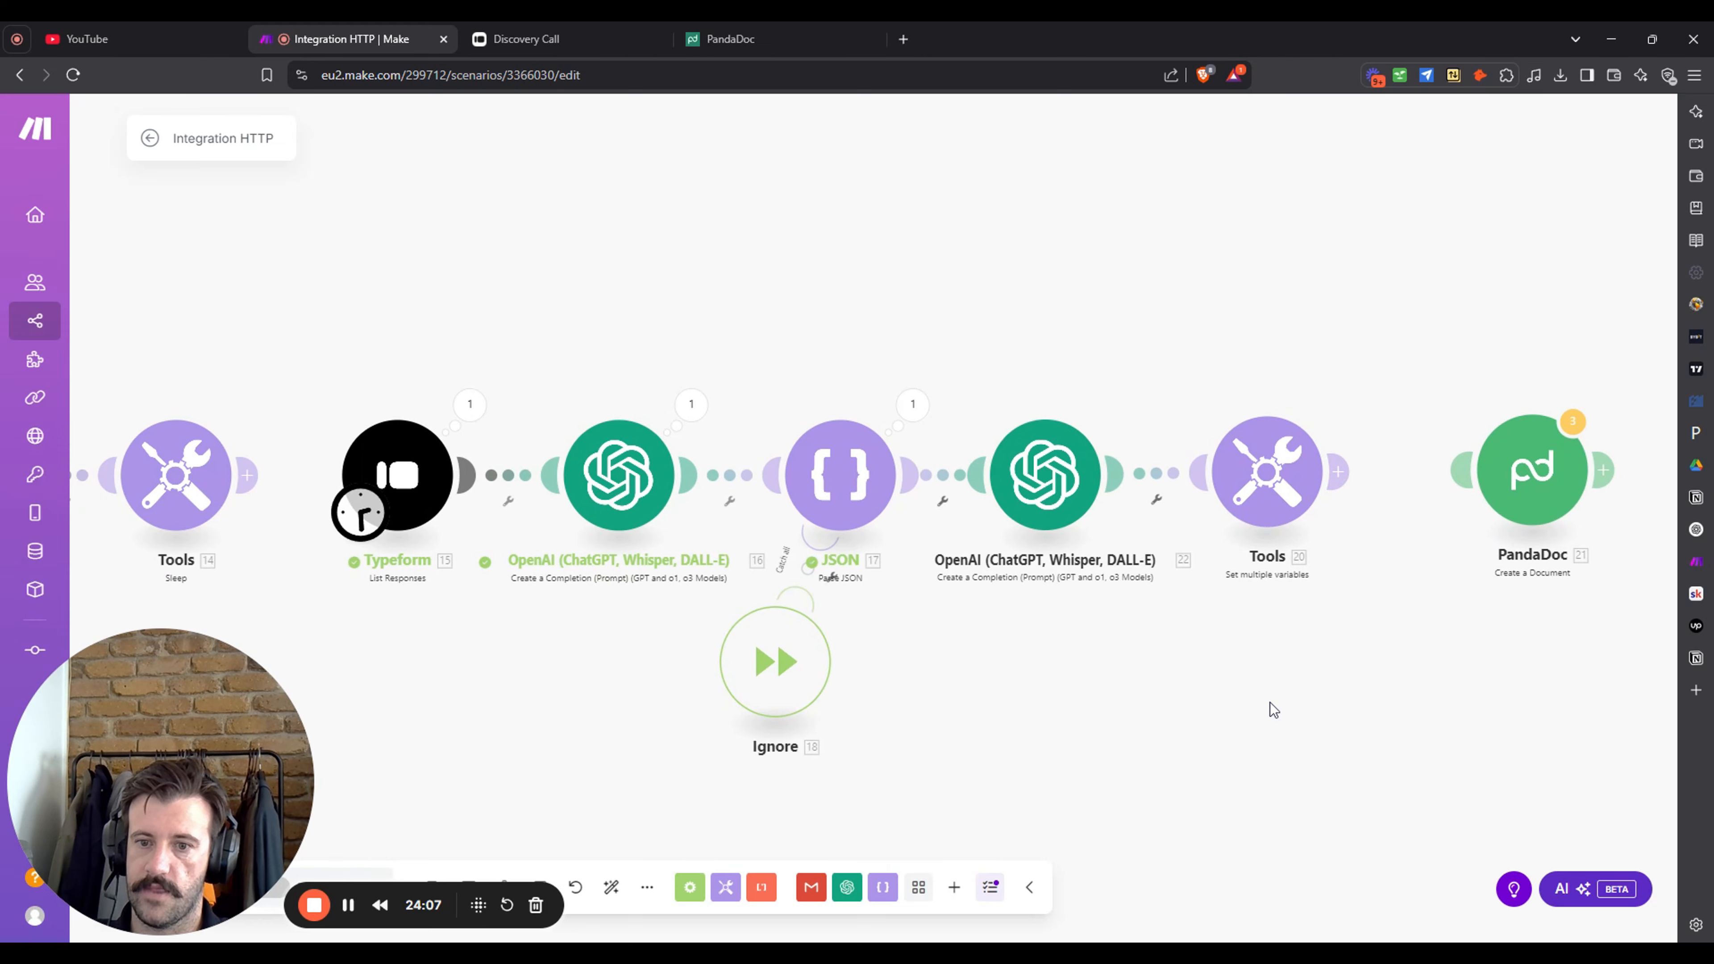
left_click_drag(456, 905, 442, 755)
- Save the scenario with Ctrl+S, reload the page, and run it once
left_click(154, 887)
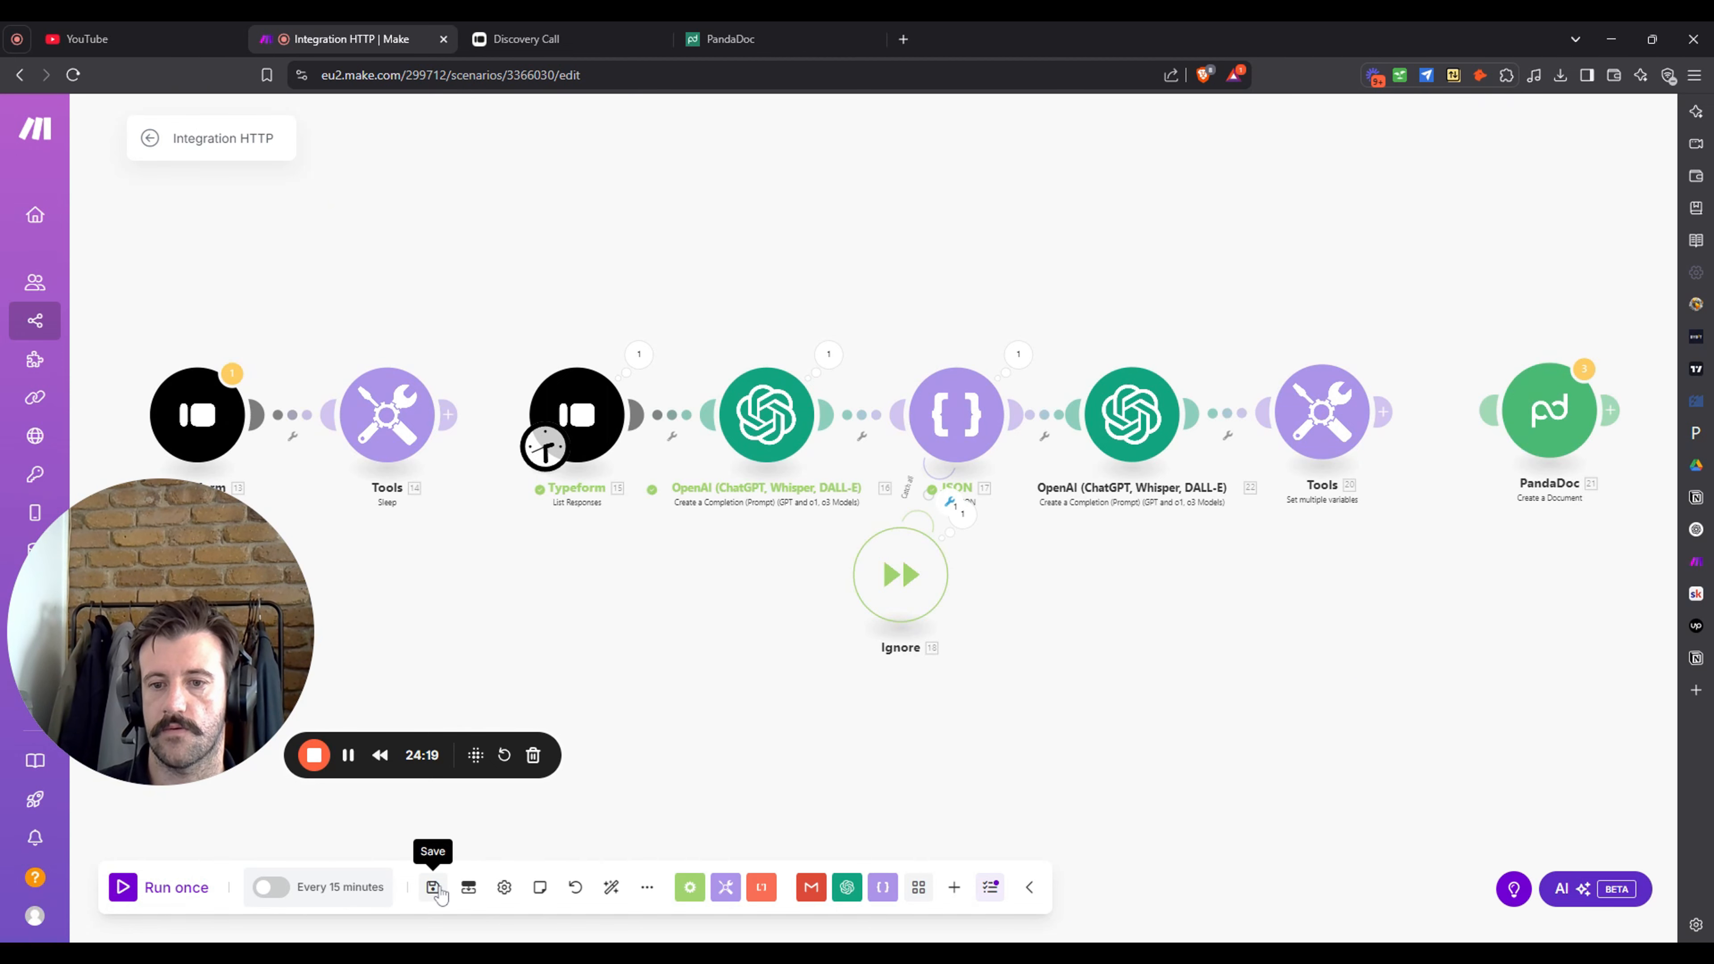
key("ctrl+s")
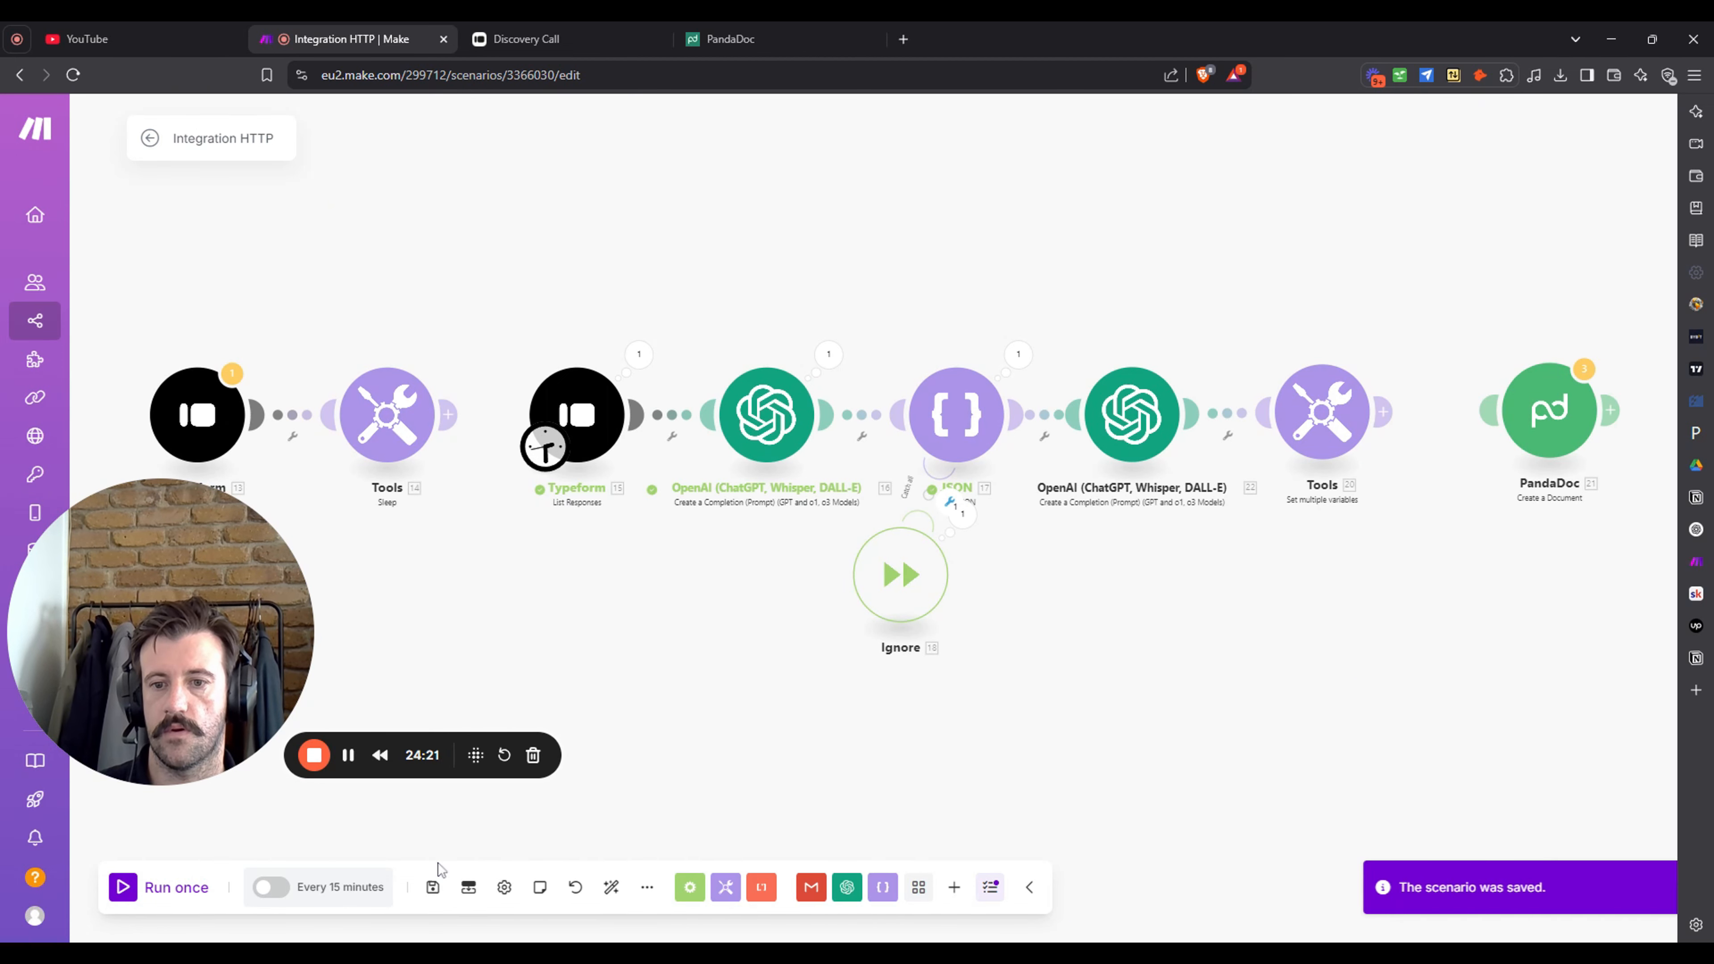
left_click(72, 75)
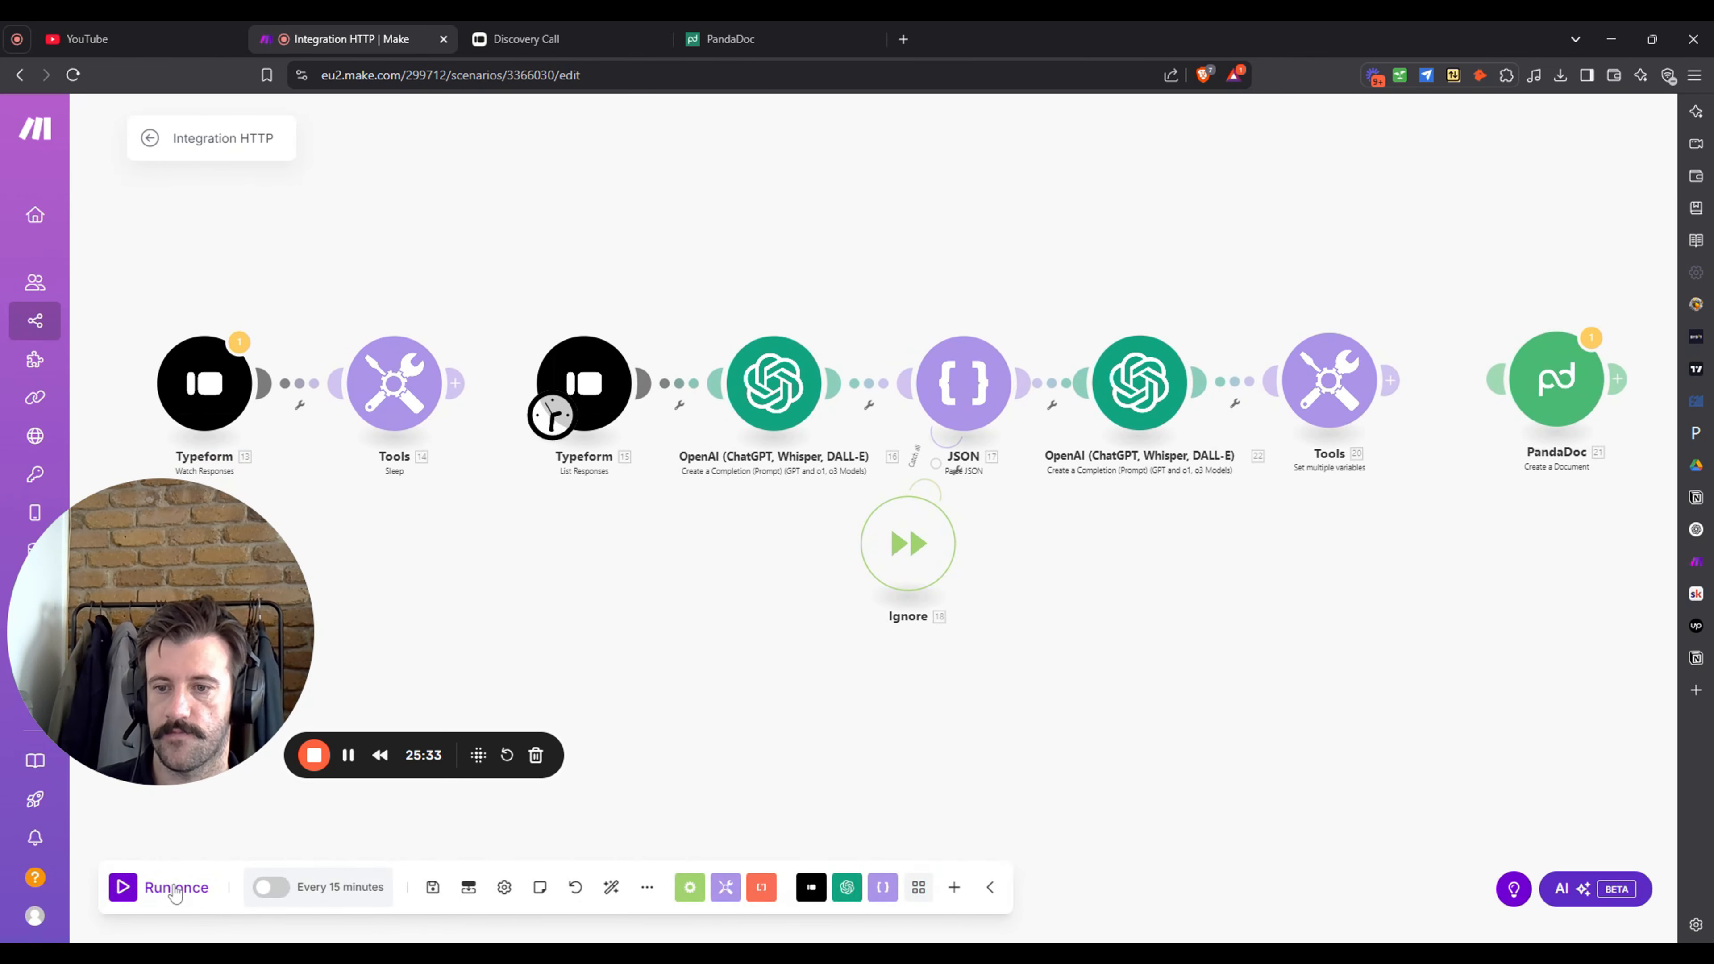
left_click(172, 898)
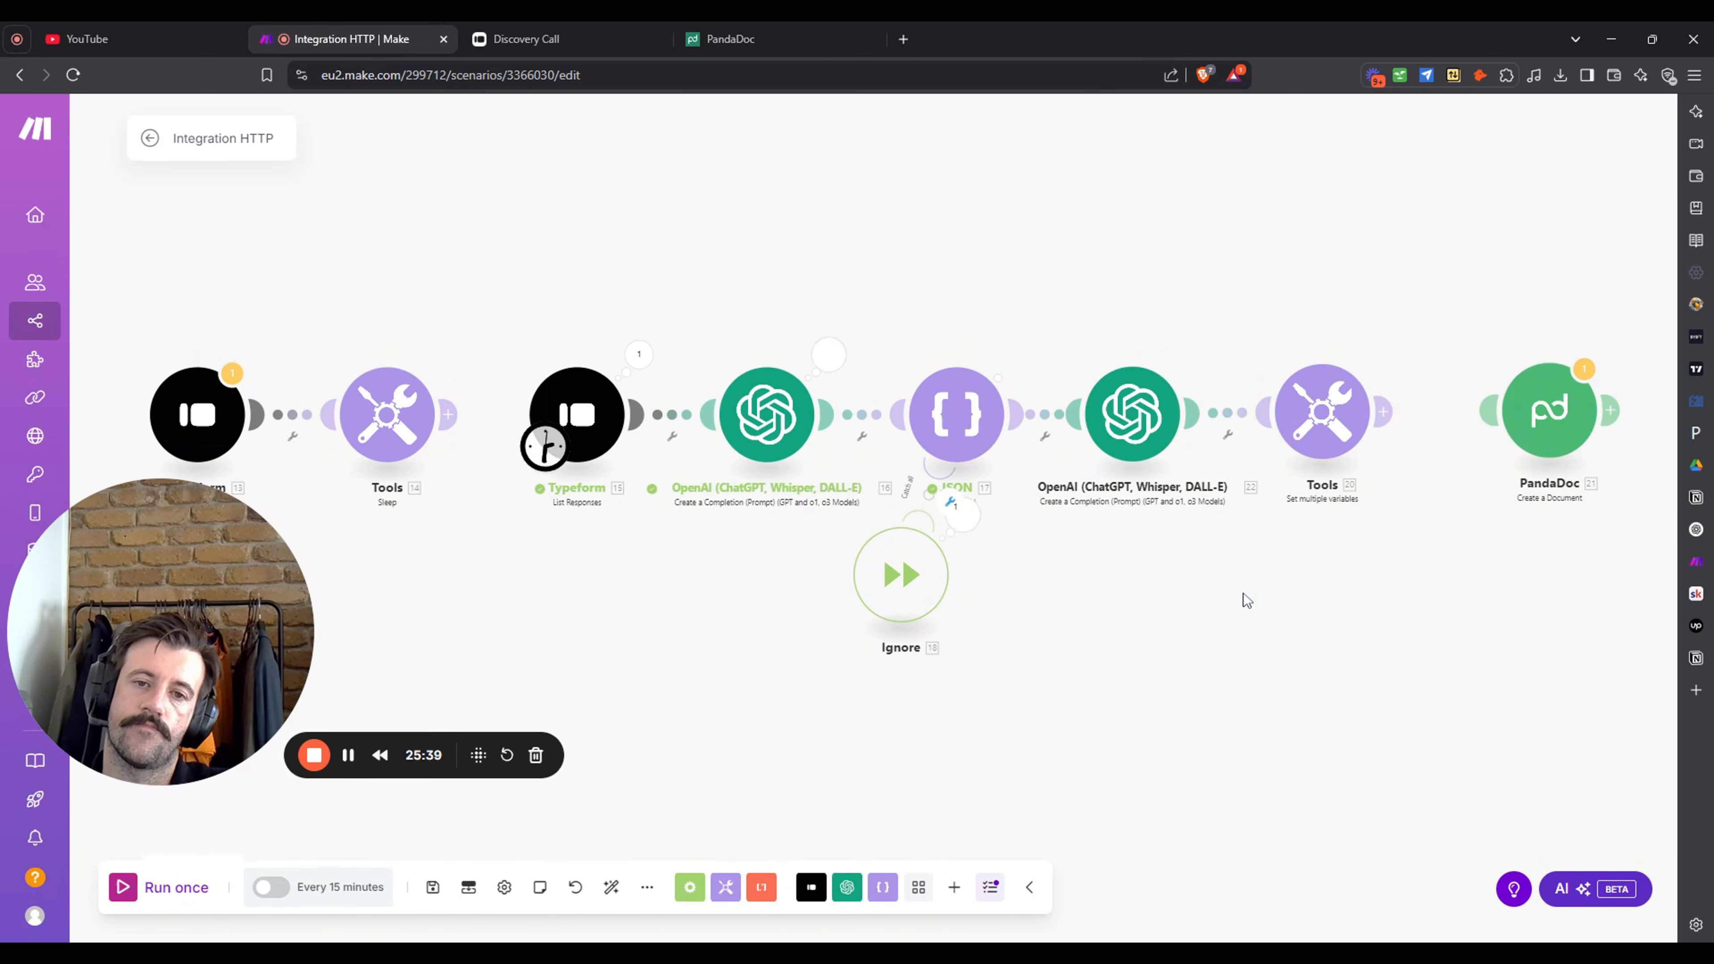
- Rerun, place Ignore under JSON, and inspect JSON's 'Source is not valid JSON' error
left_click(162, 887)
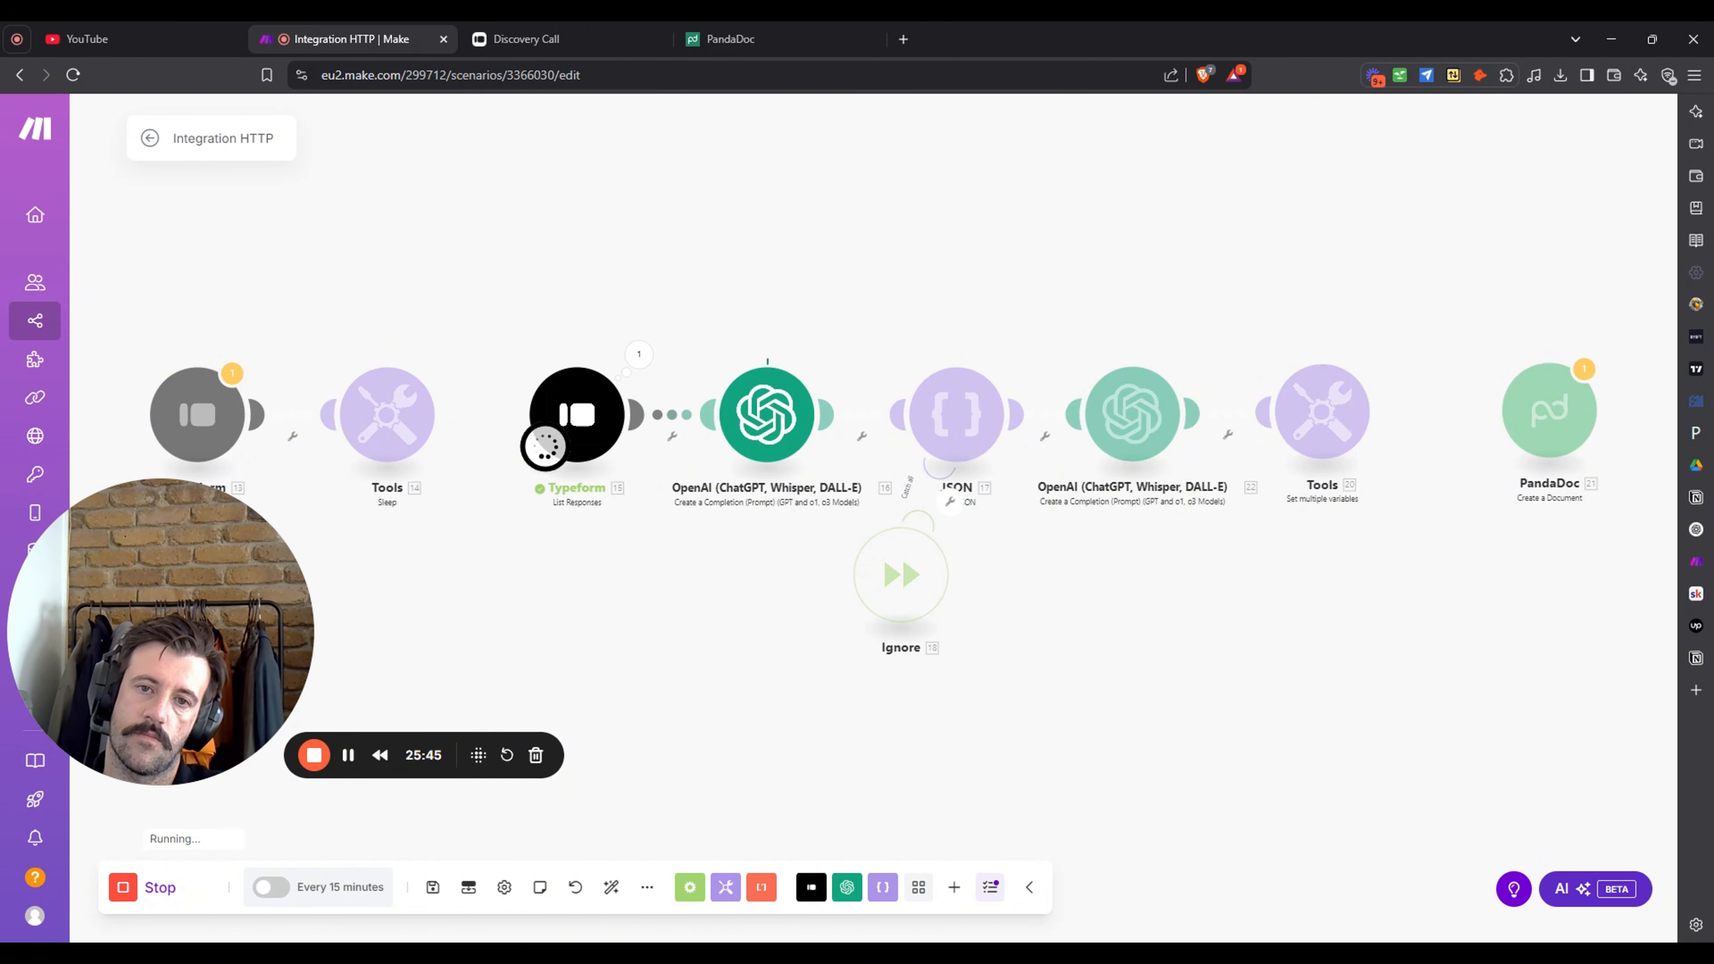
left_click_drag(945, 596, 1017, 590)
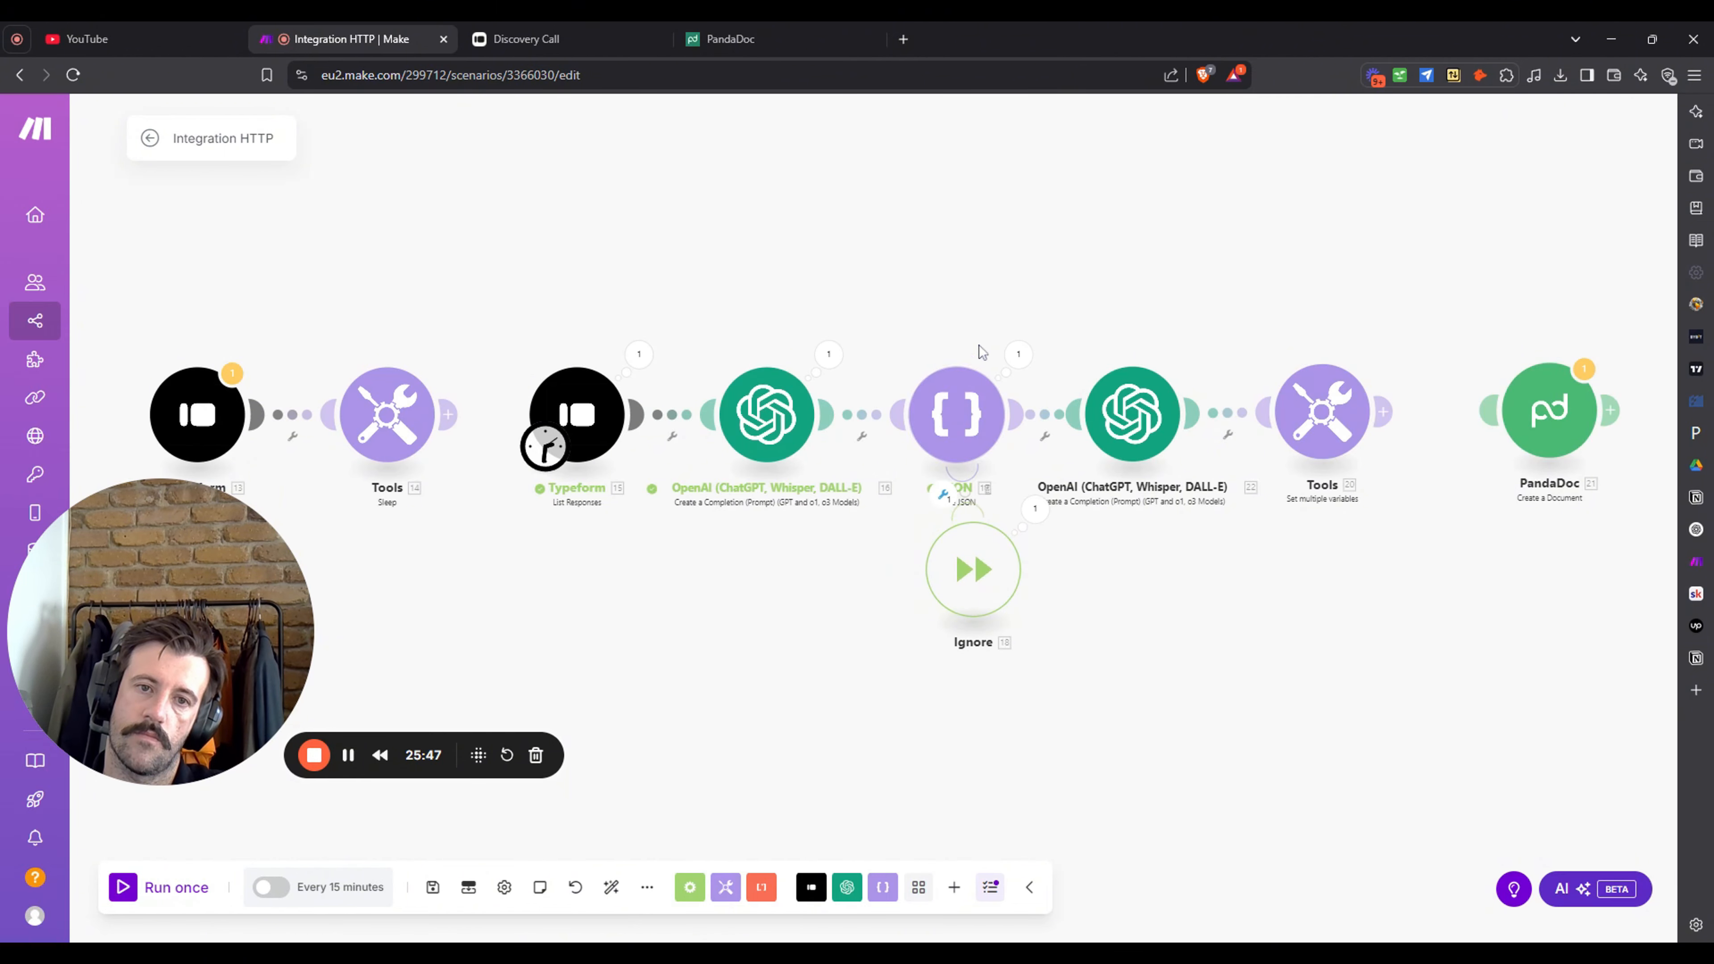
left_click(1025, 355)
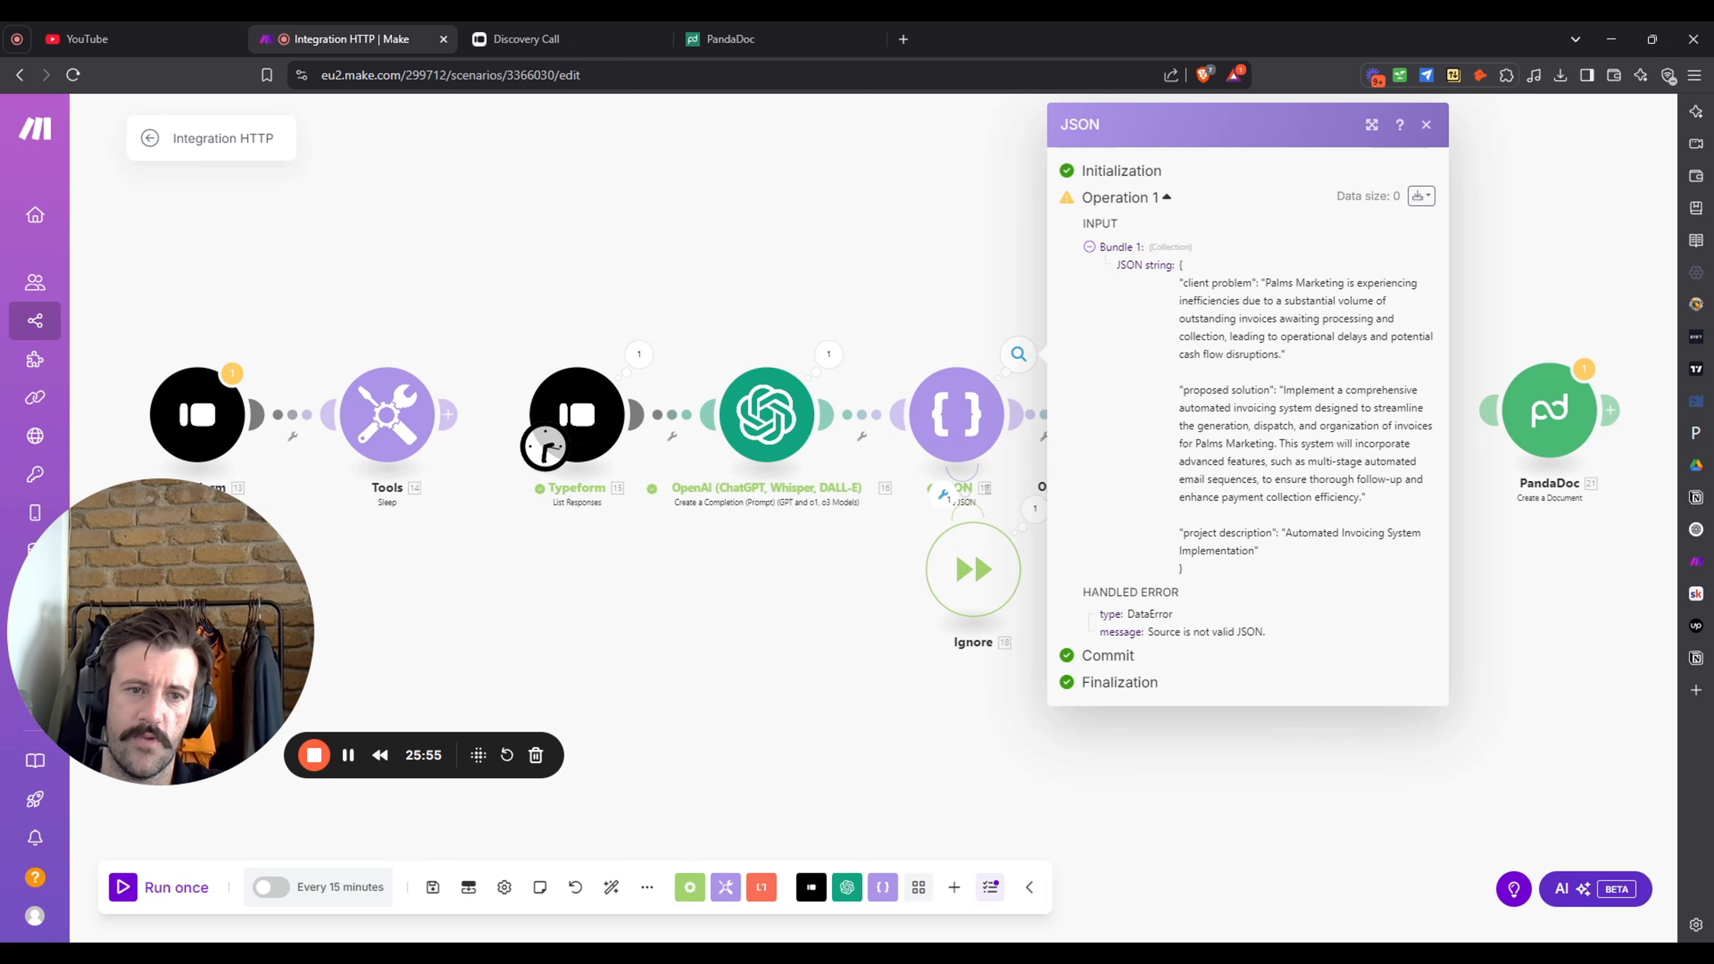
left_click(724, 685)
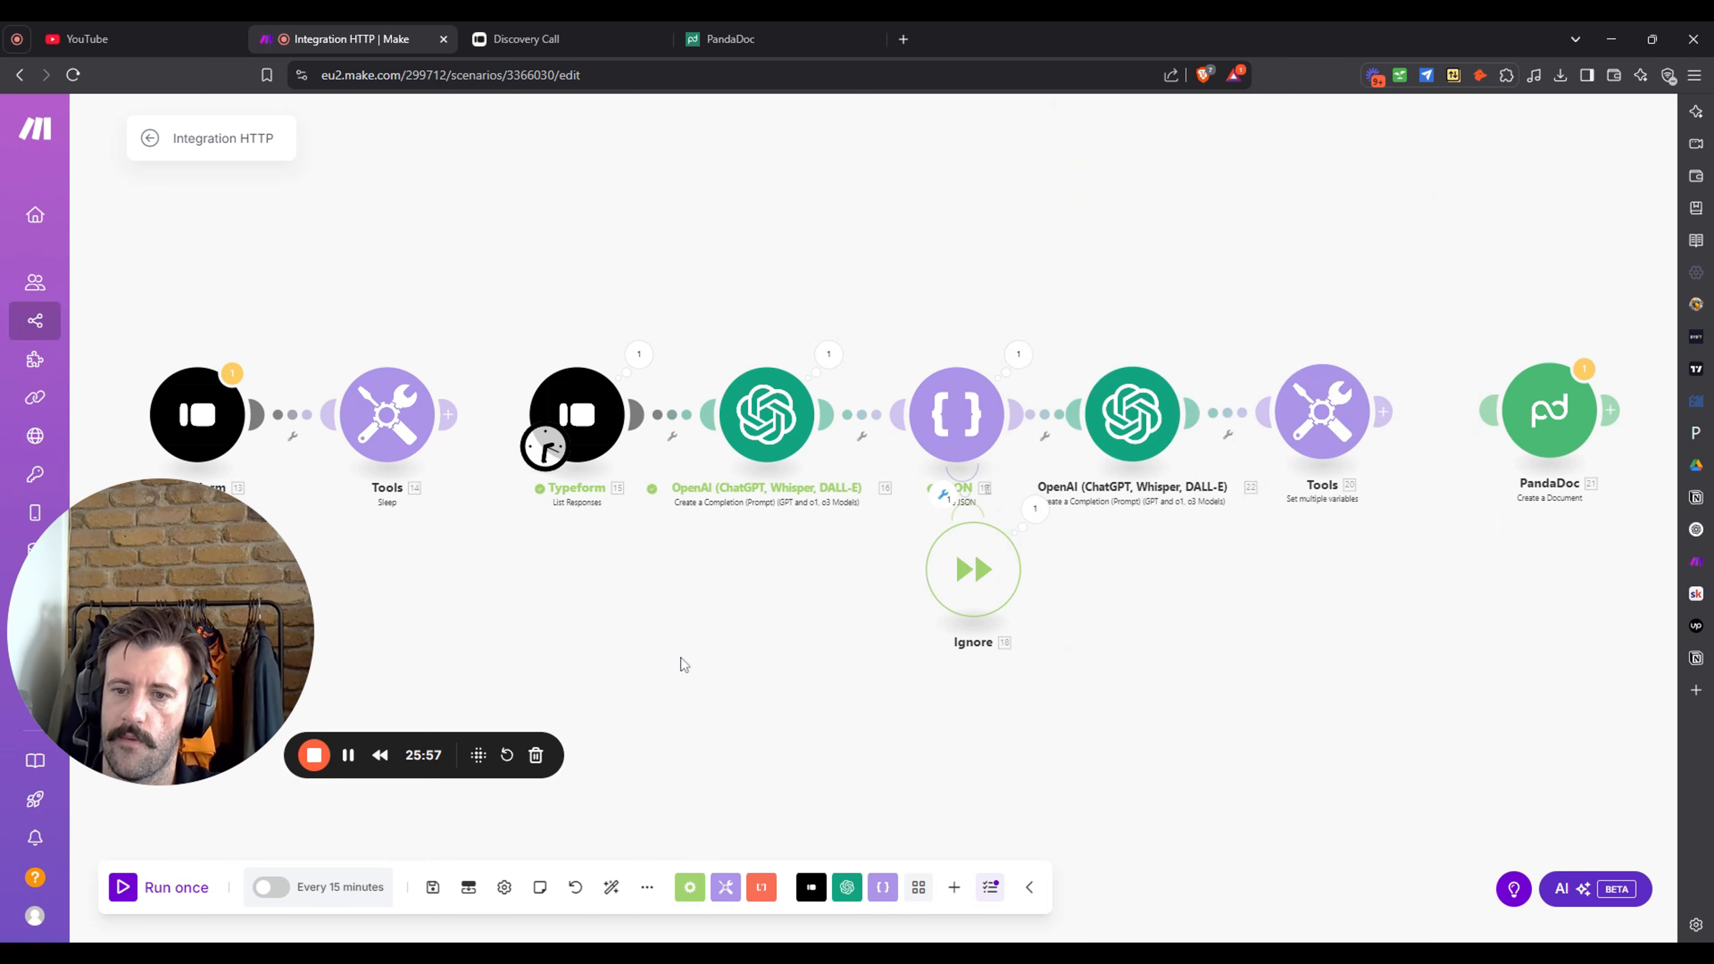
left_click(179, 895)
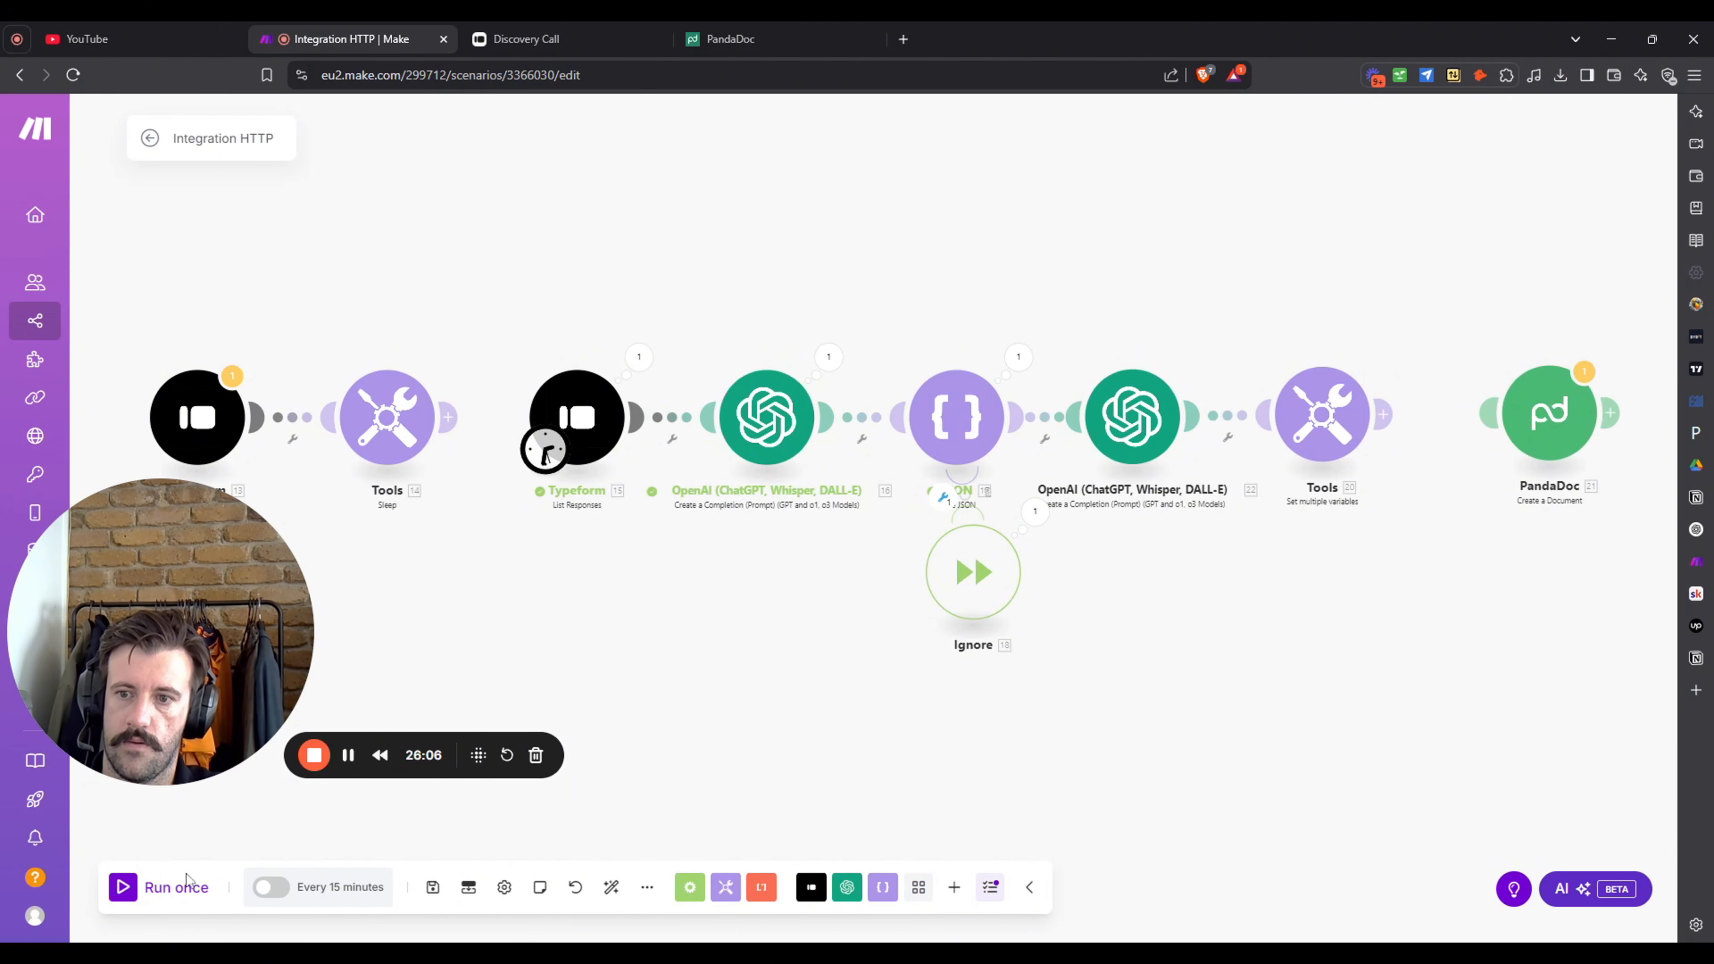
- Run the scenario, check the first OpenAI module's Max Completion Tokens, and run it again
left_click(173, 890)
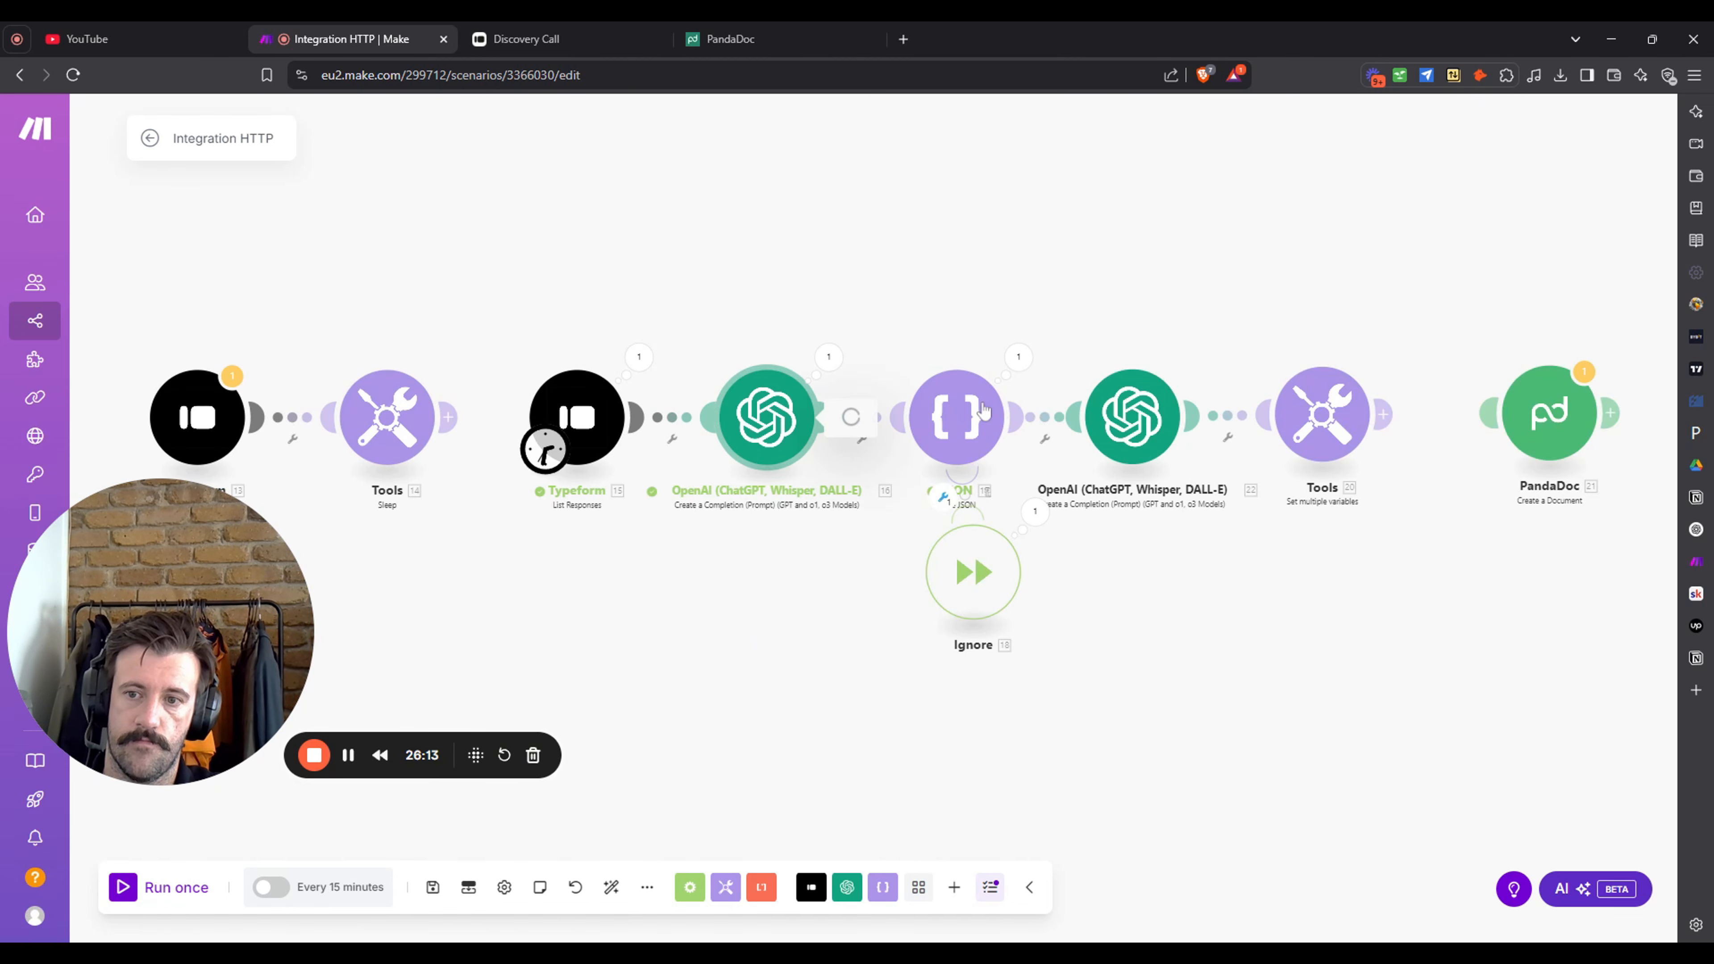
left_click(1148, 508)
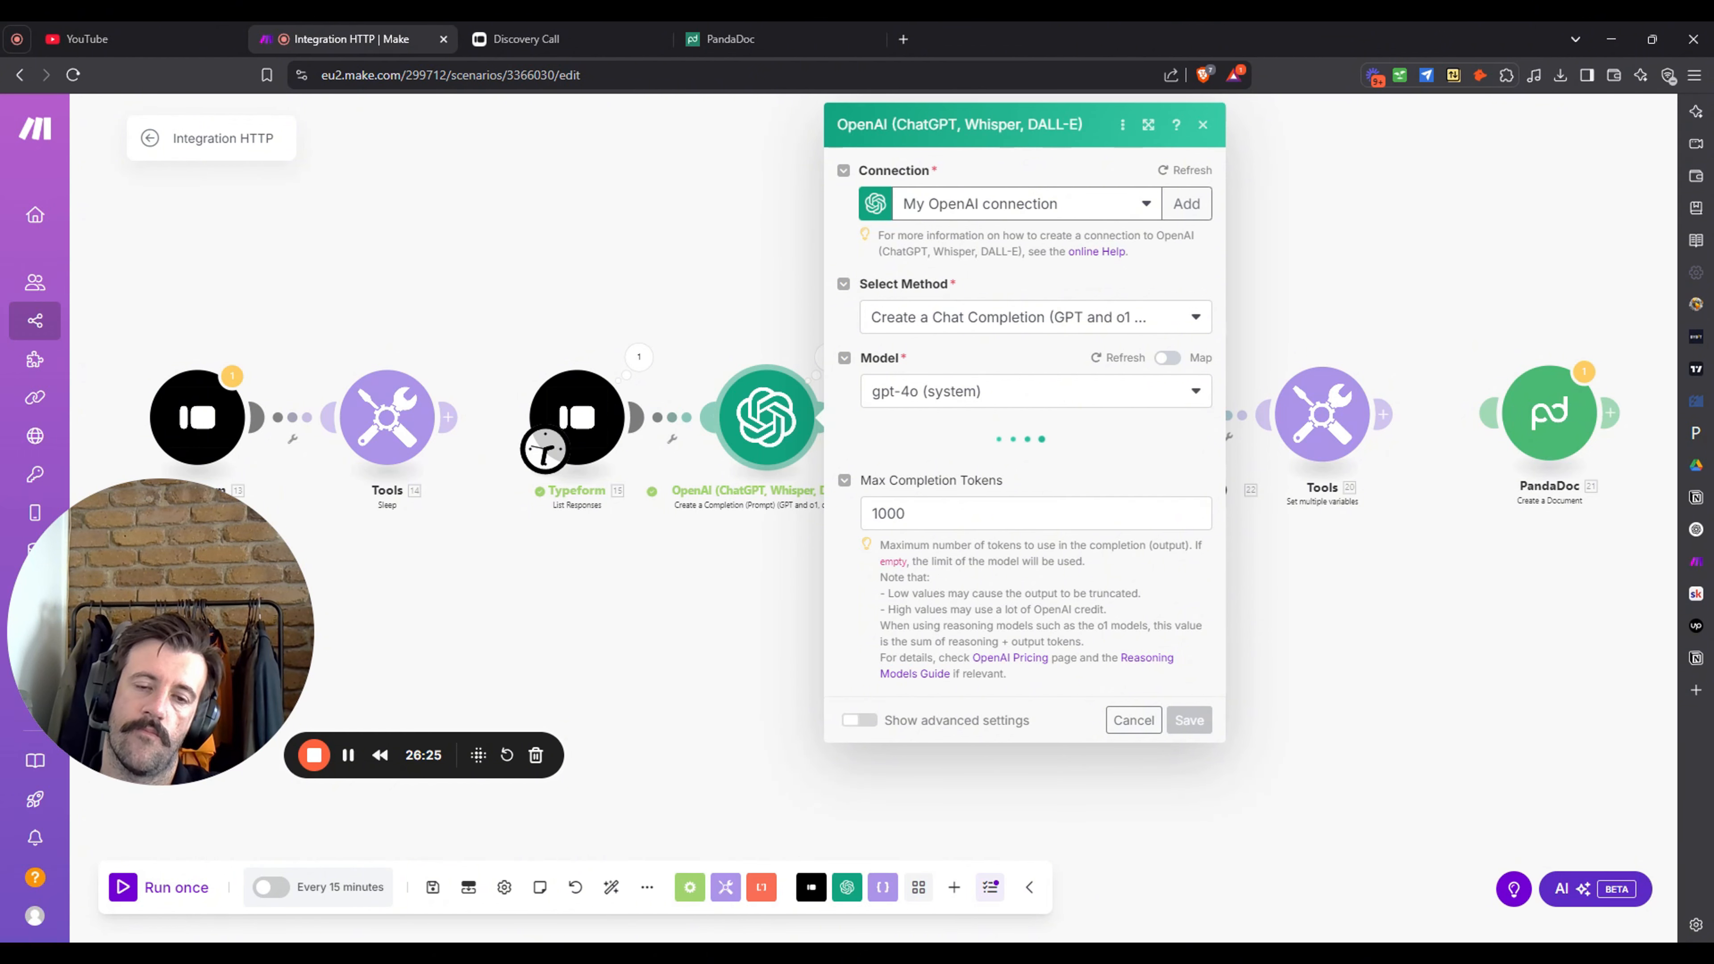
left_click(1412, 608)
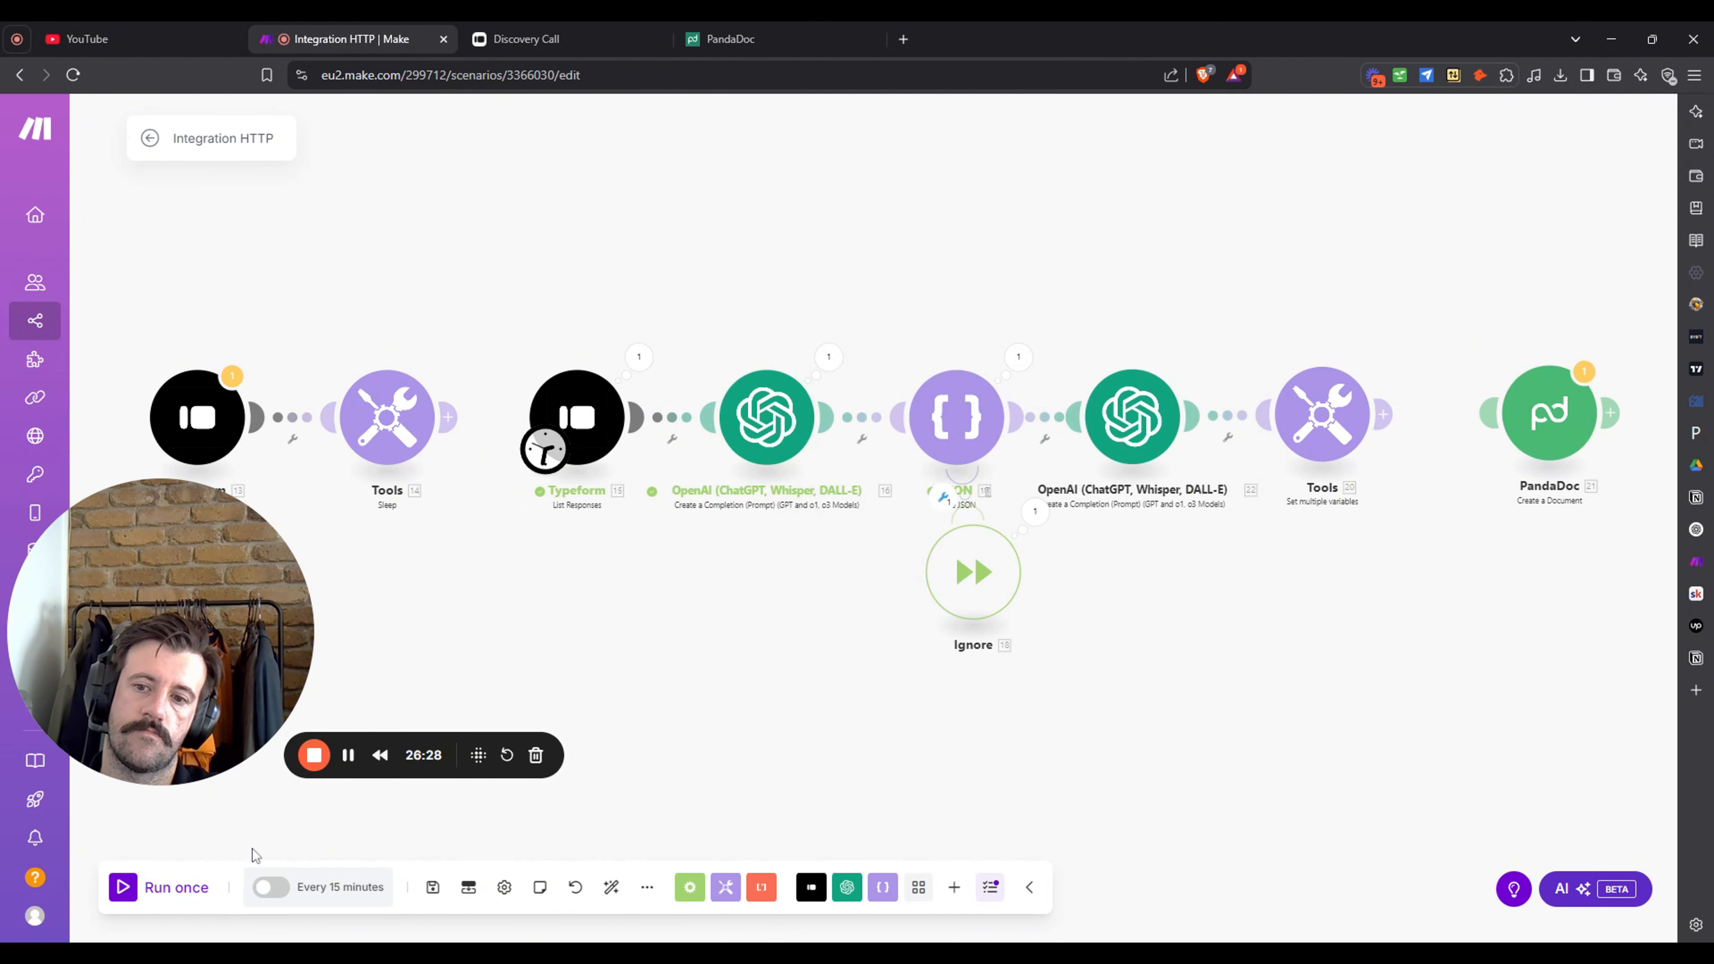
left_click(172, 898)
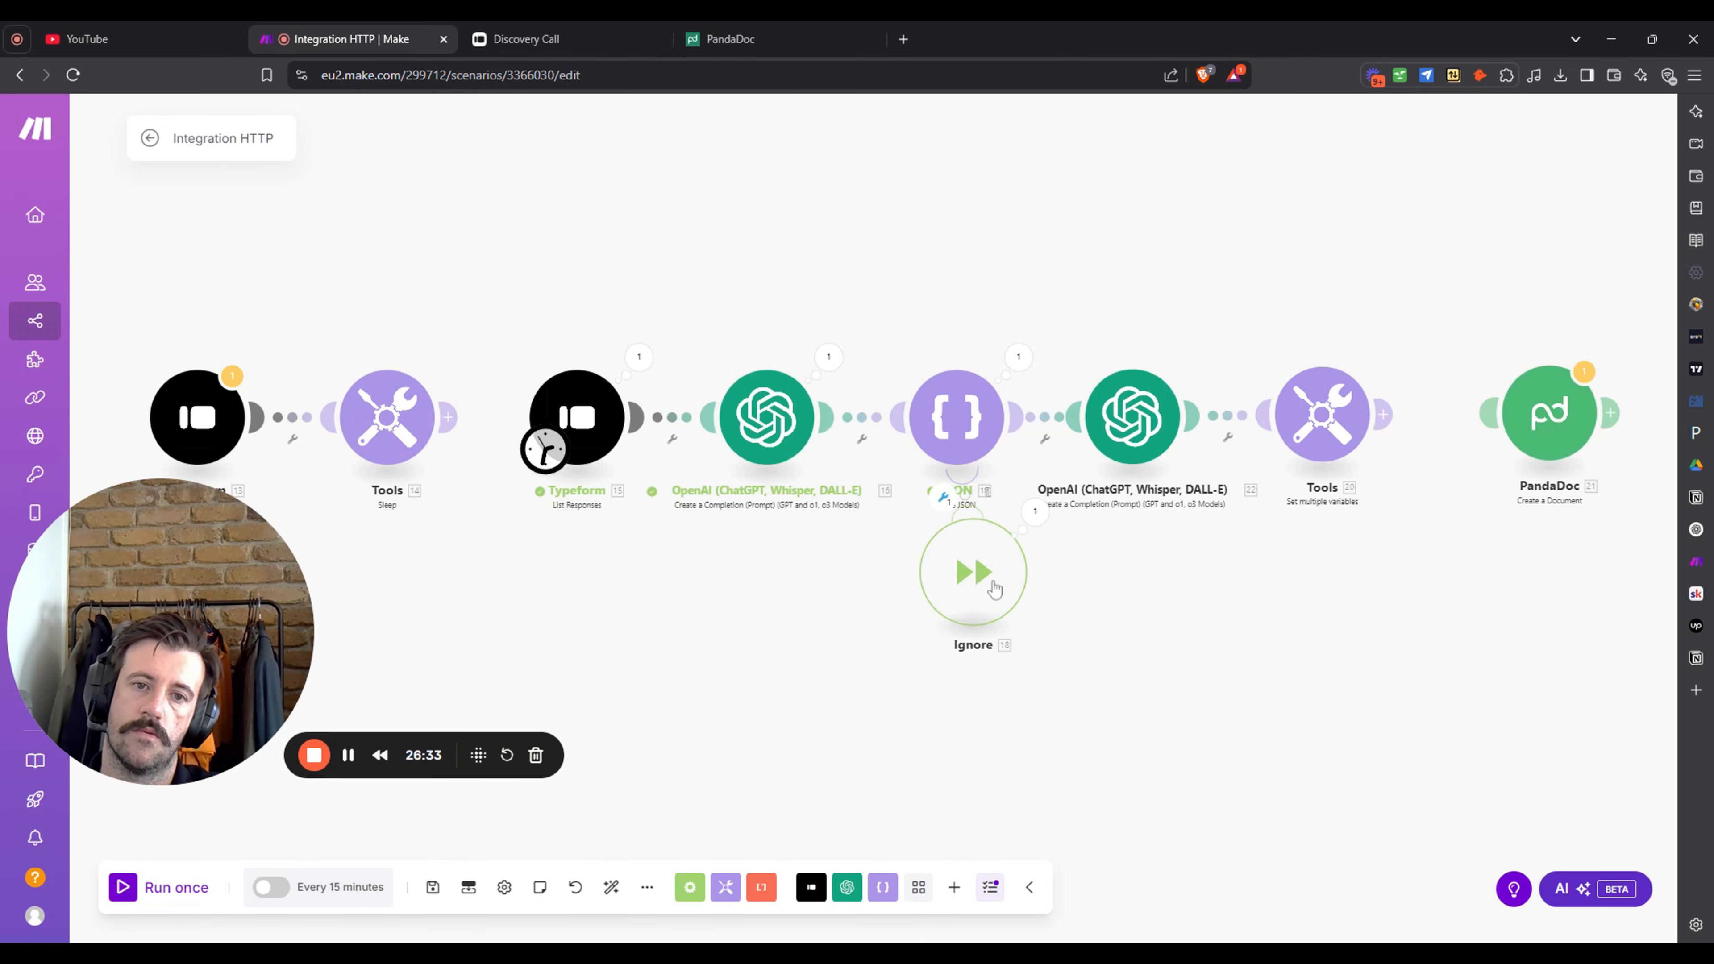
left_click_drag(989, 584, 916, 674)
- Delete the Ignore module and edit the first OpenAI system message to ONLY OUTPUT JSON
right_click(932, 638)
left_click(1021, 764)
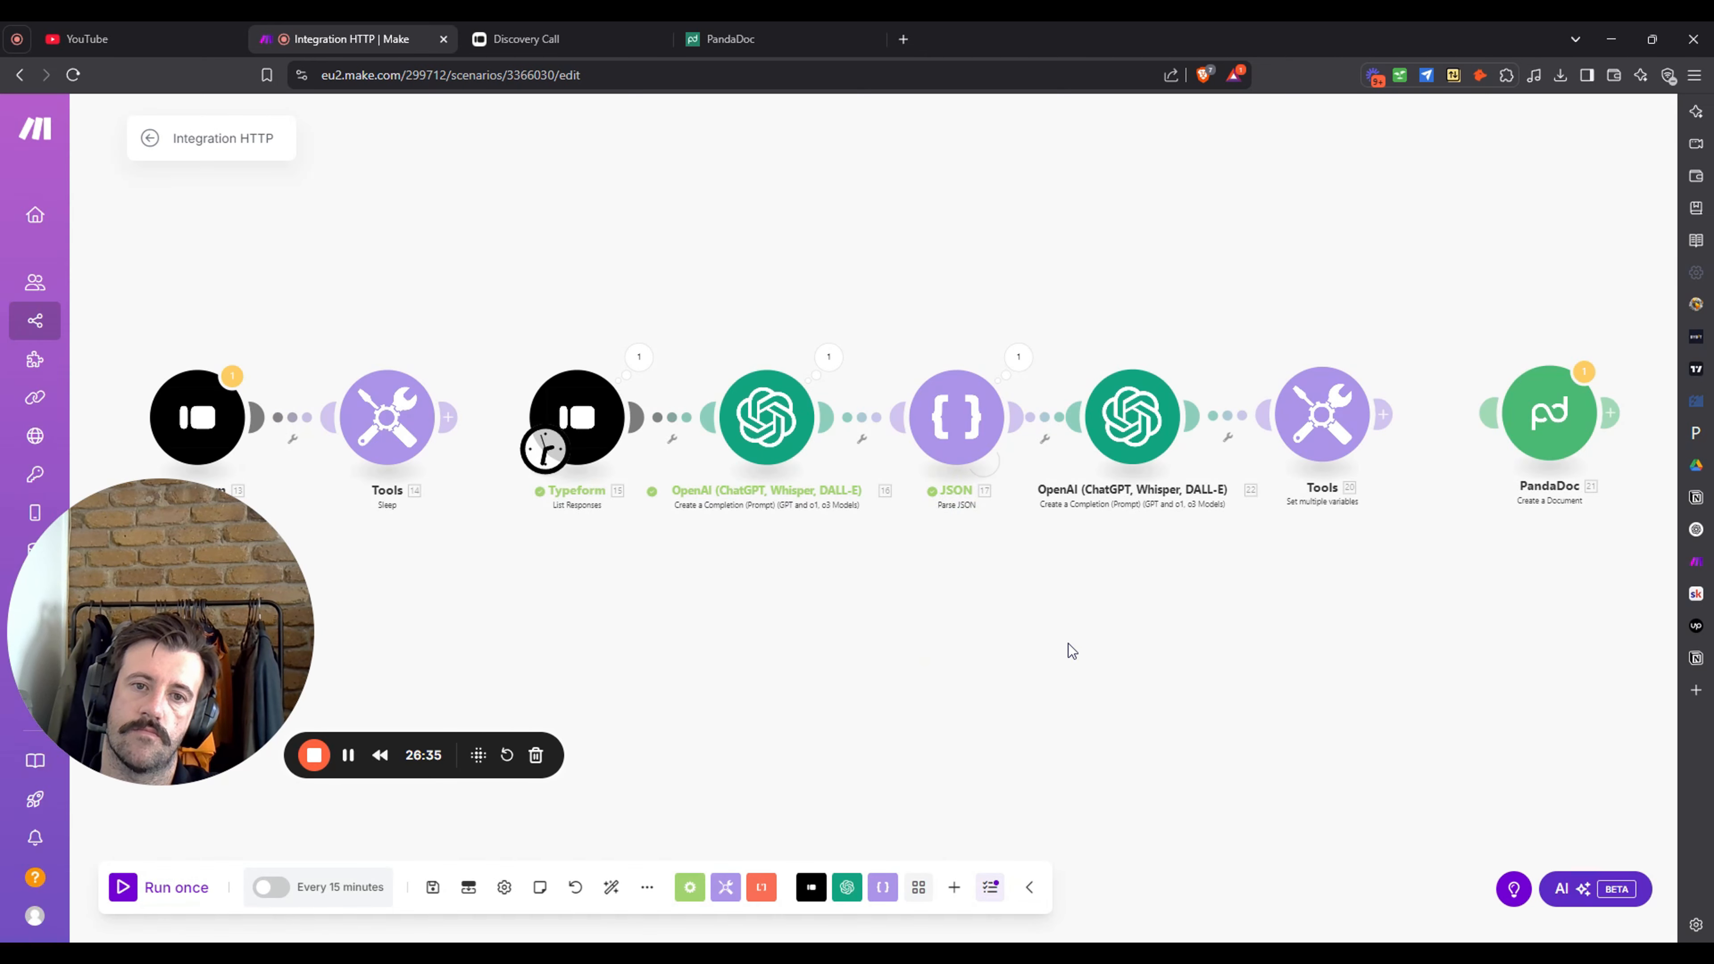
left_click(1018, 357)
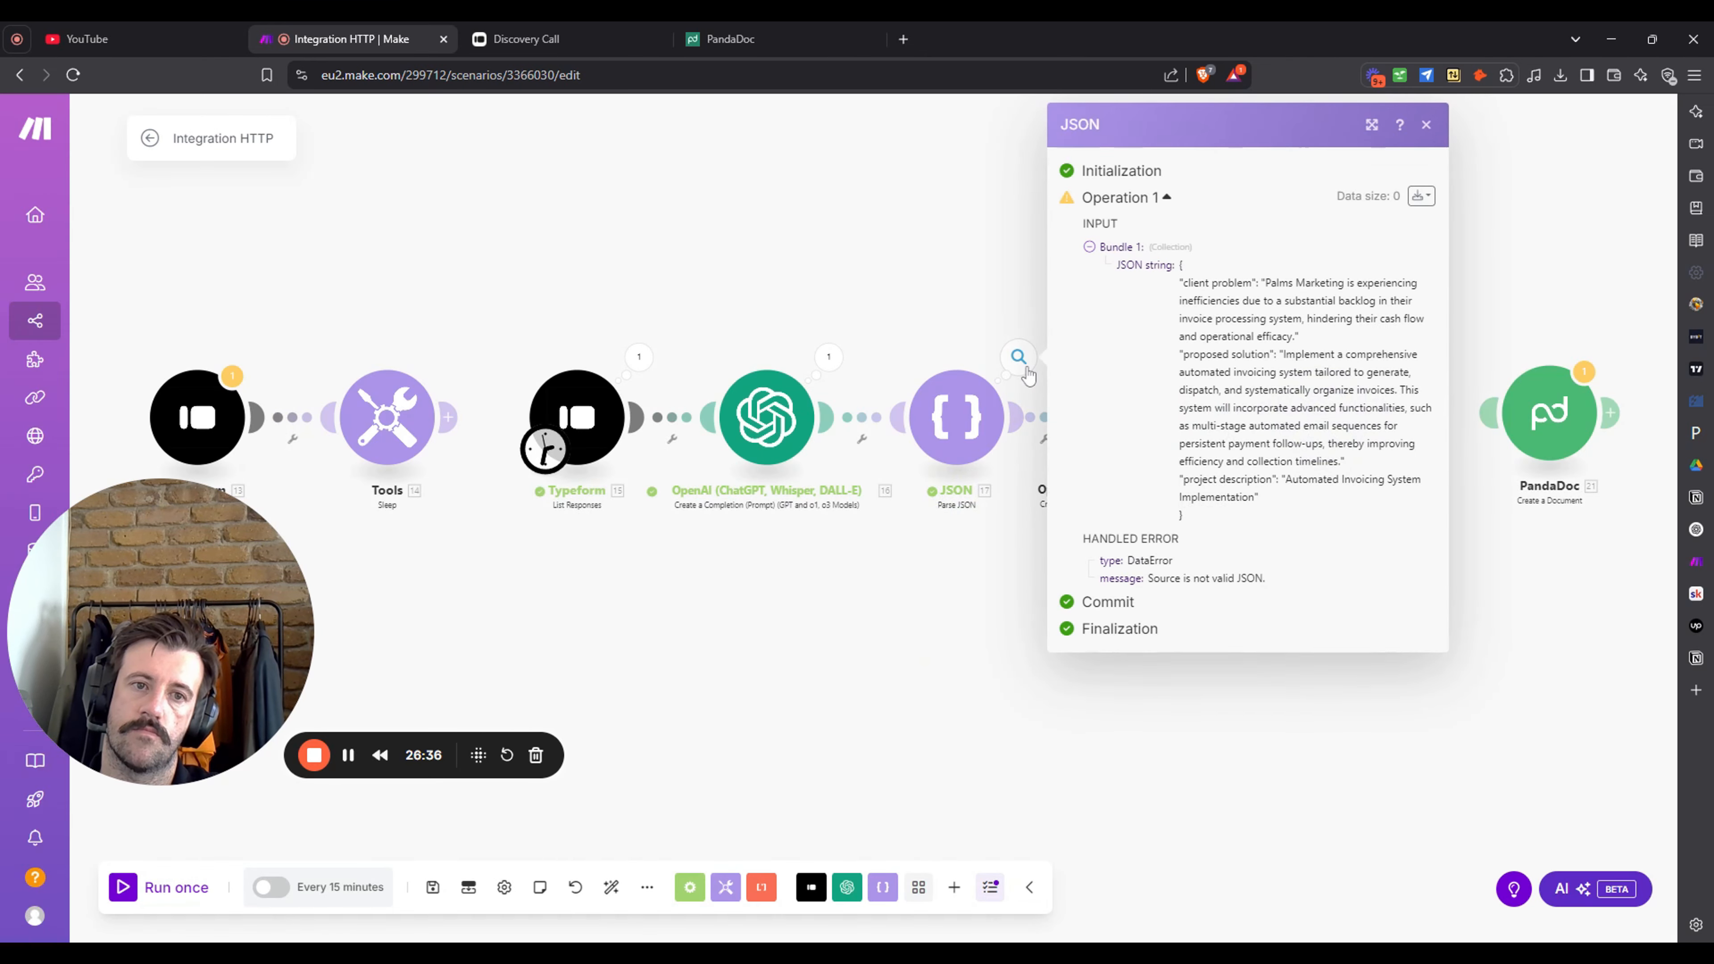
left_click(1275, 722)
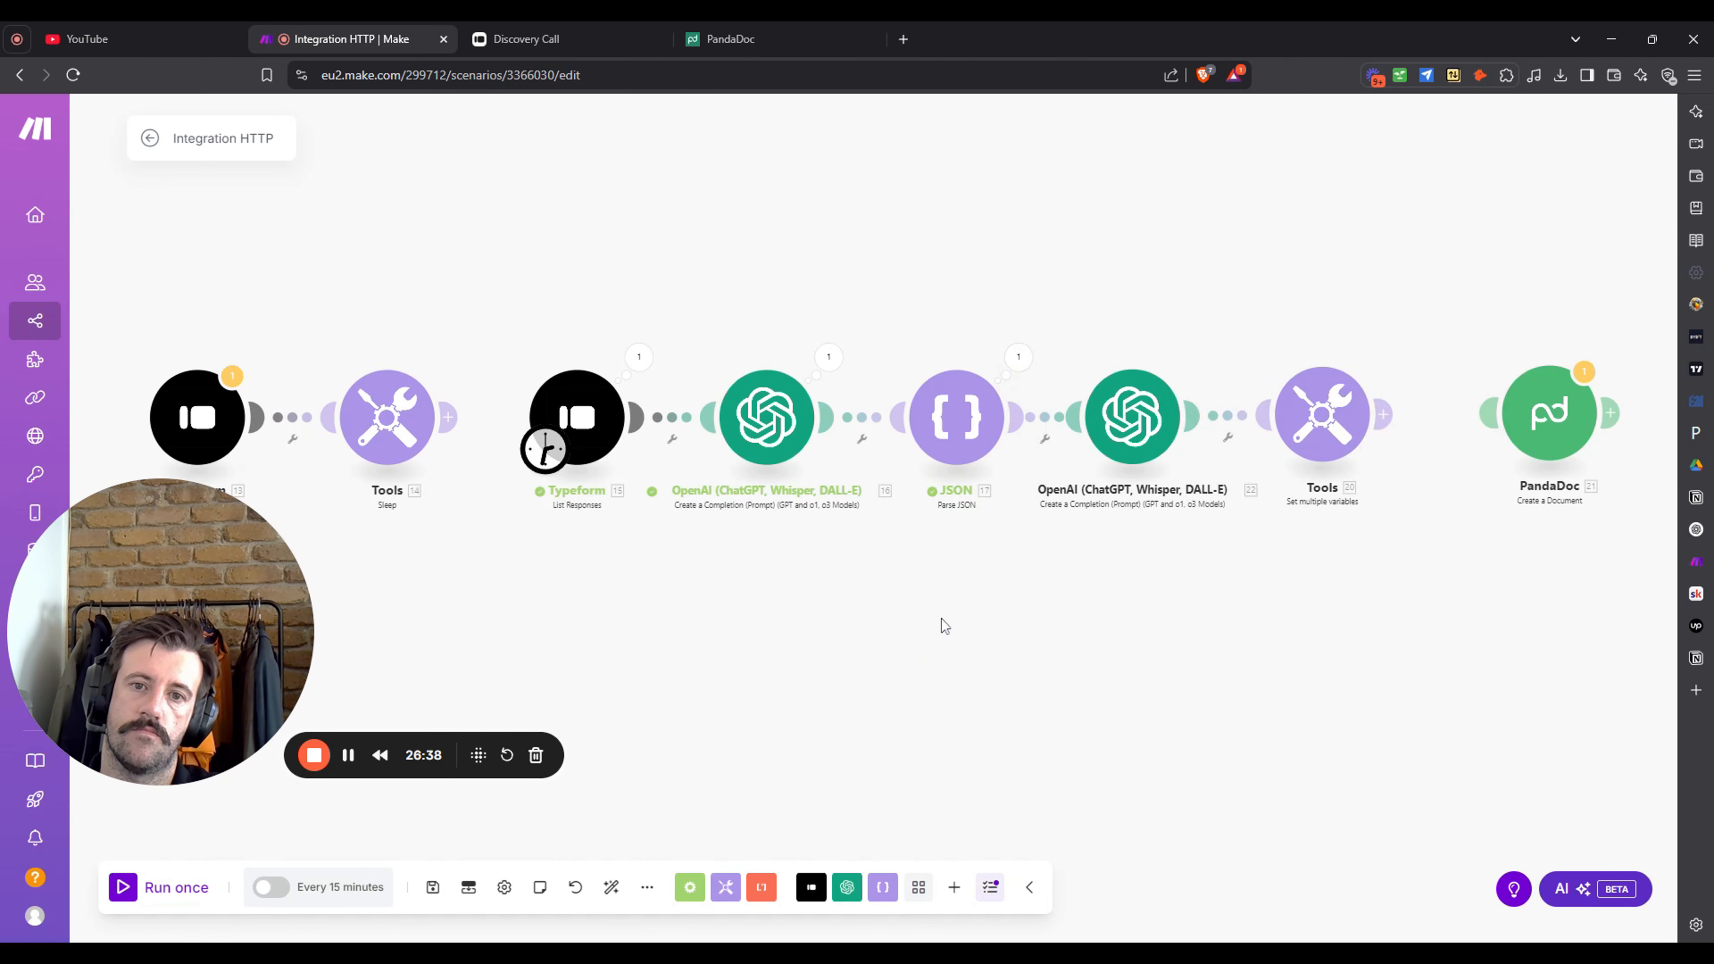
left_click(778, 416)
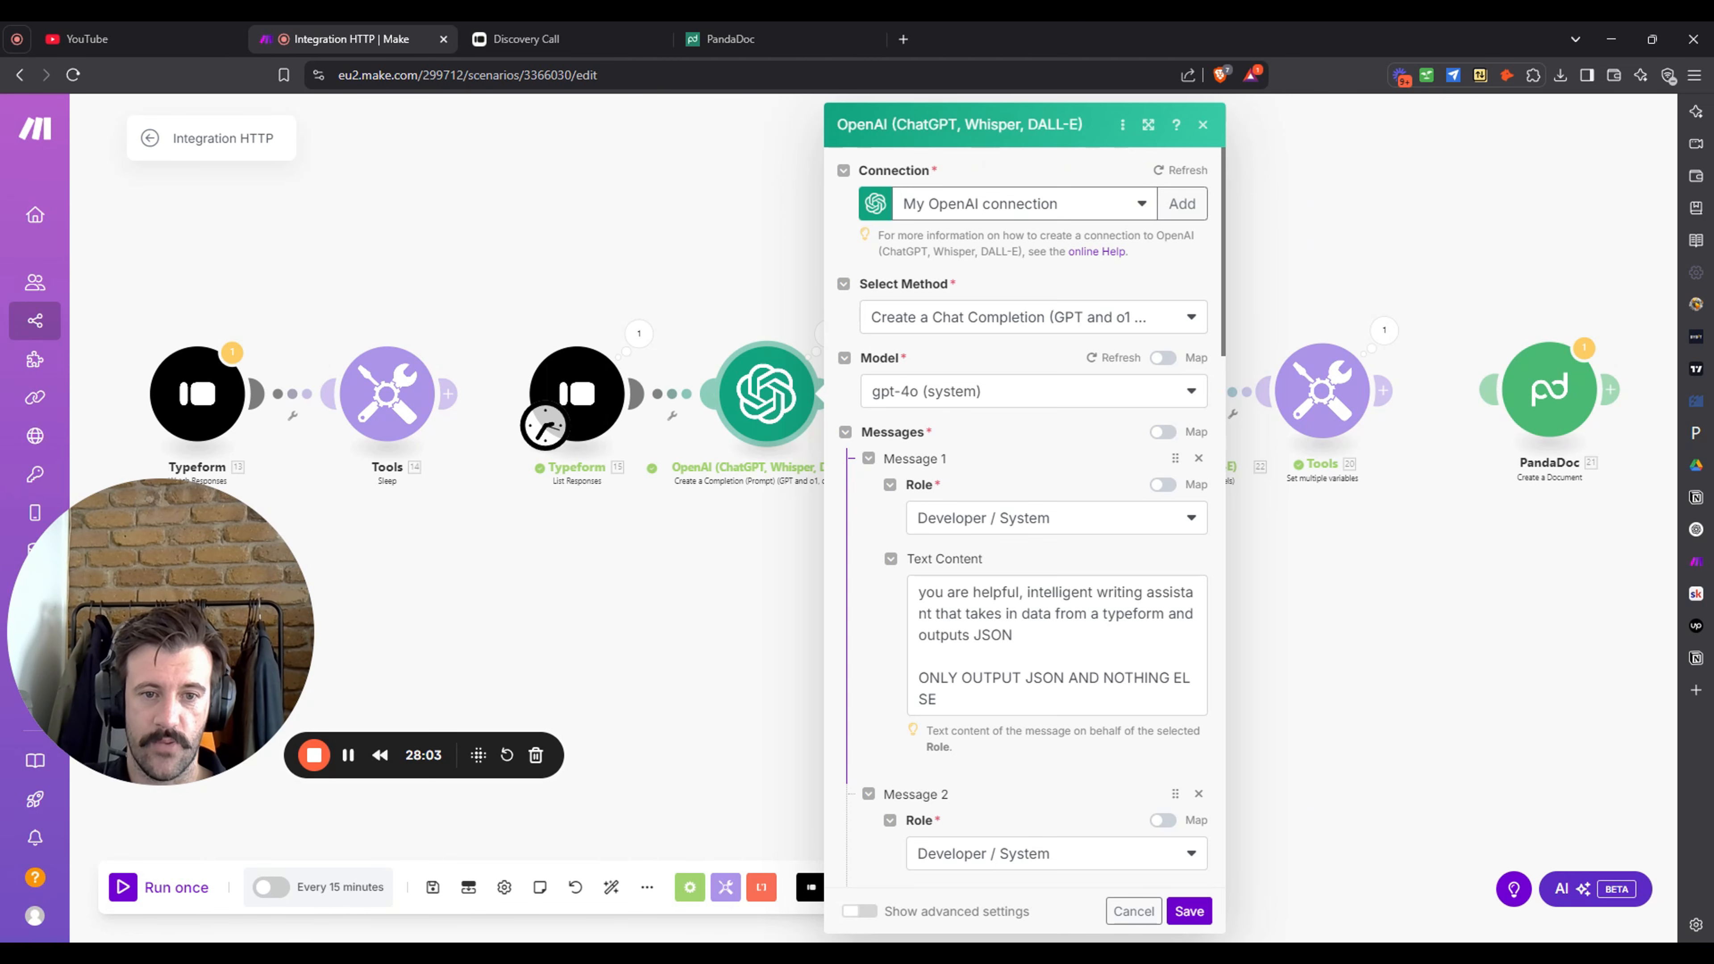
left_click(1513, 639)
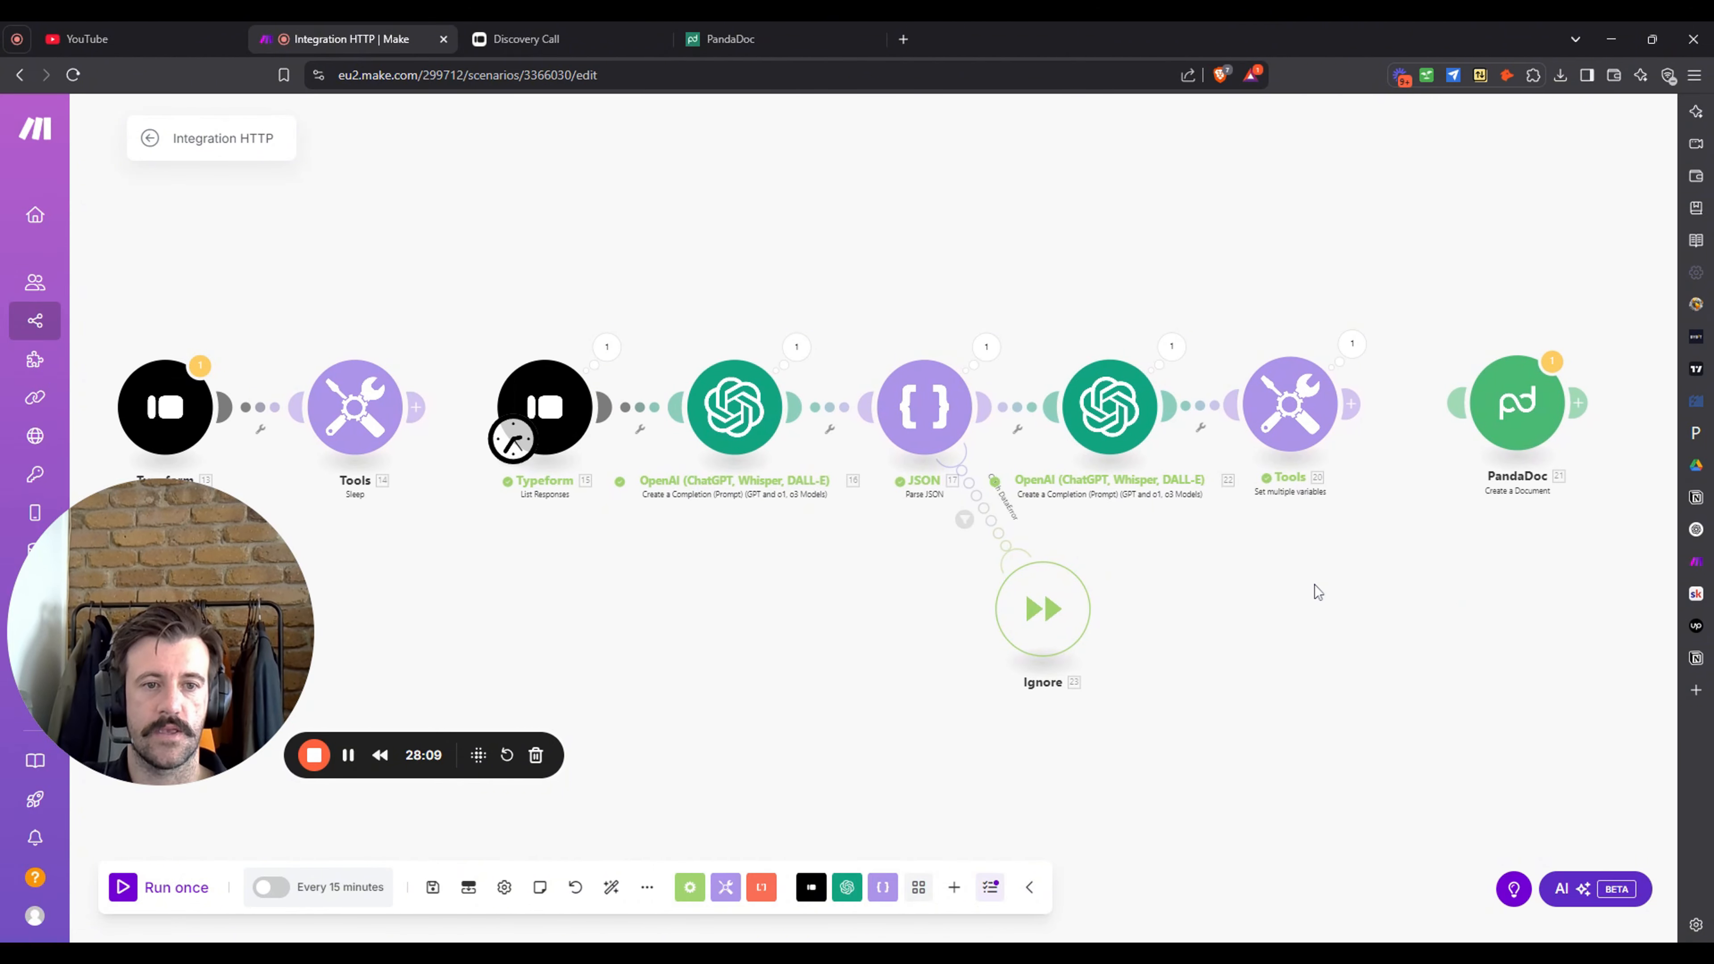
left_click(1172, 346)
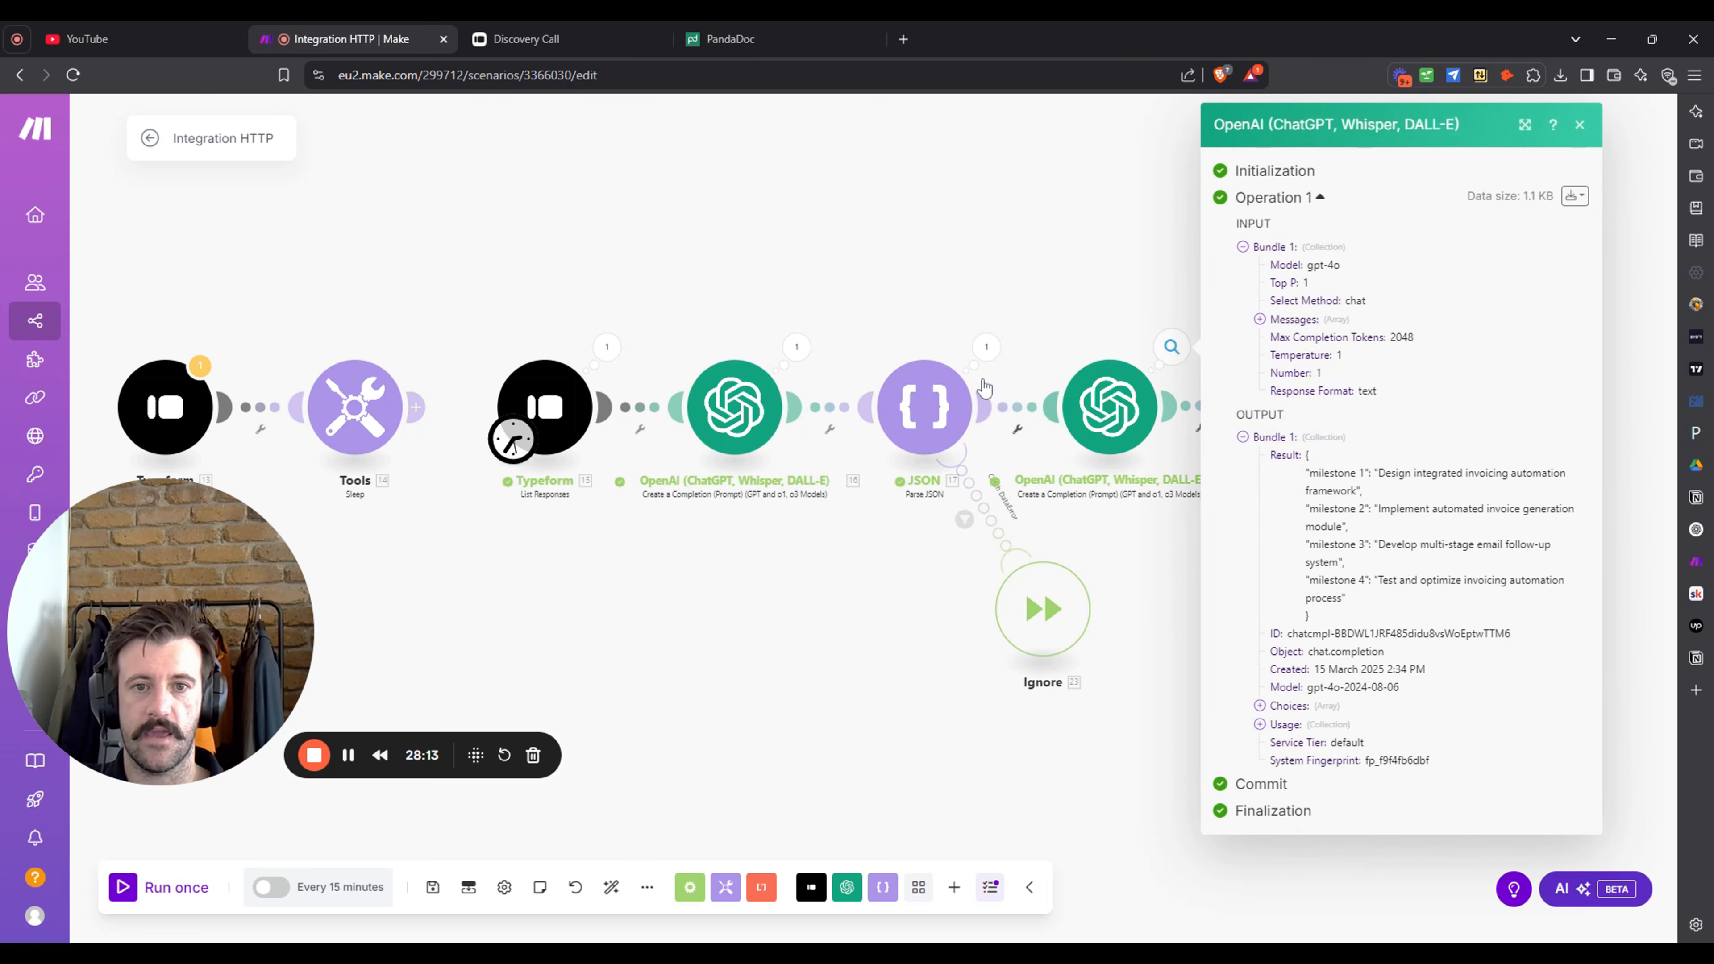
left_click(796, 347)
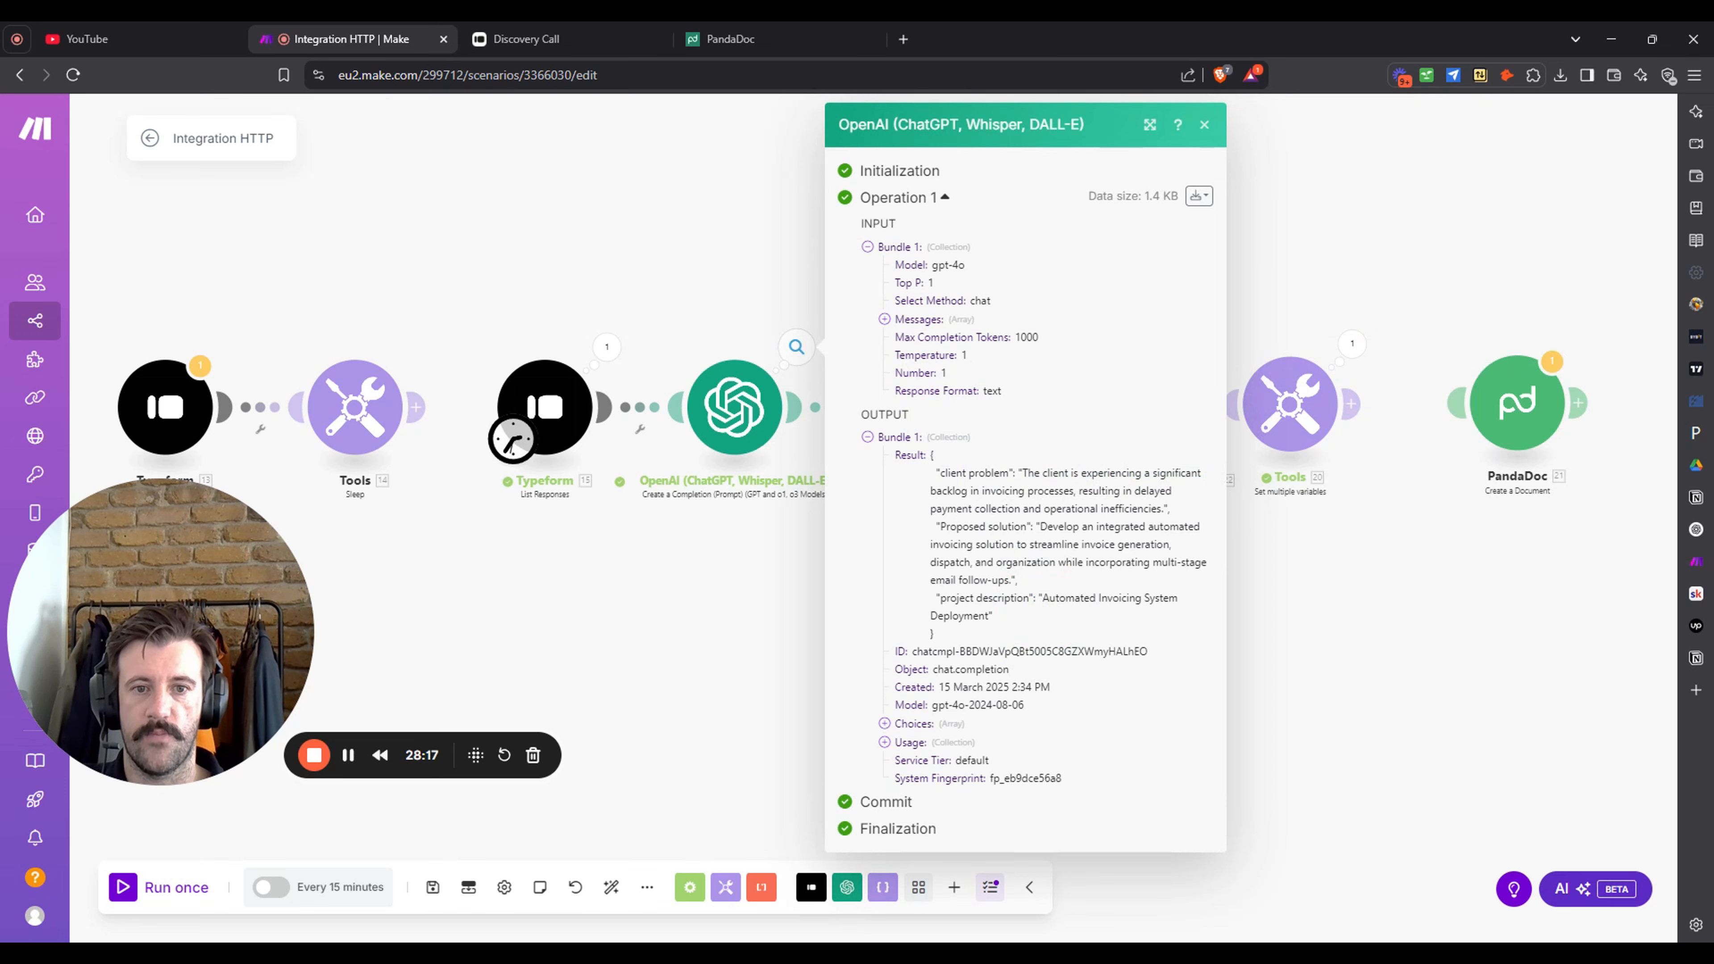
left_click(727, 613)
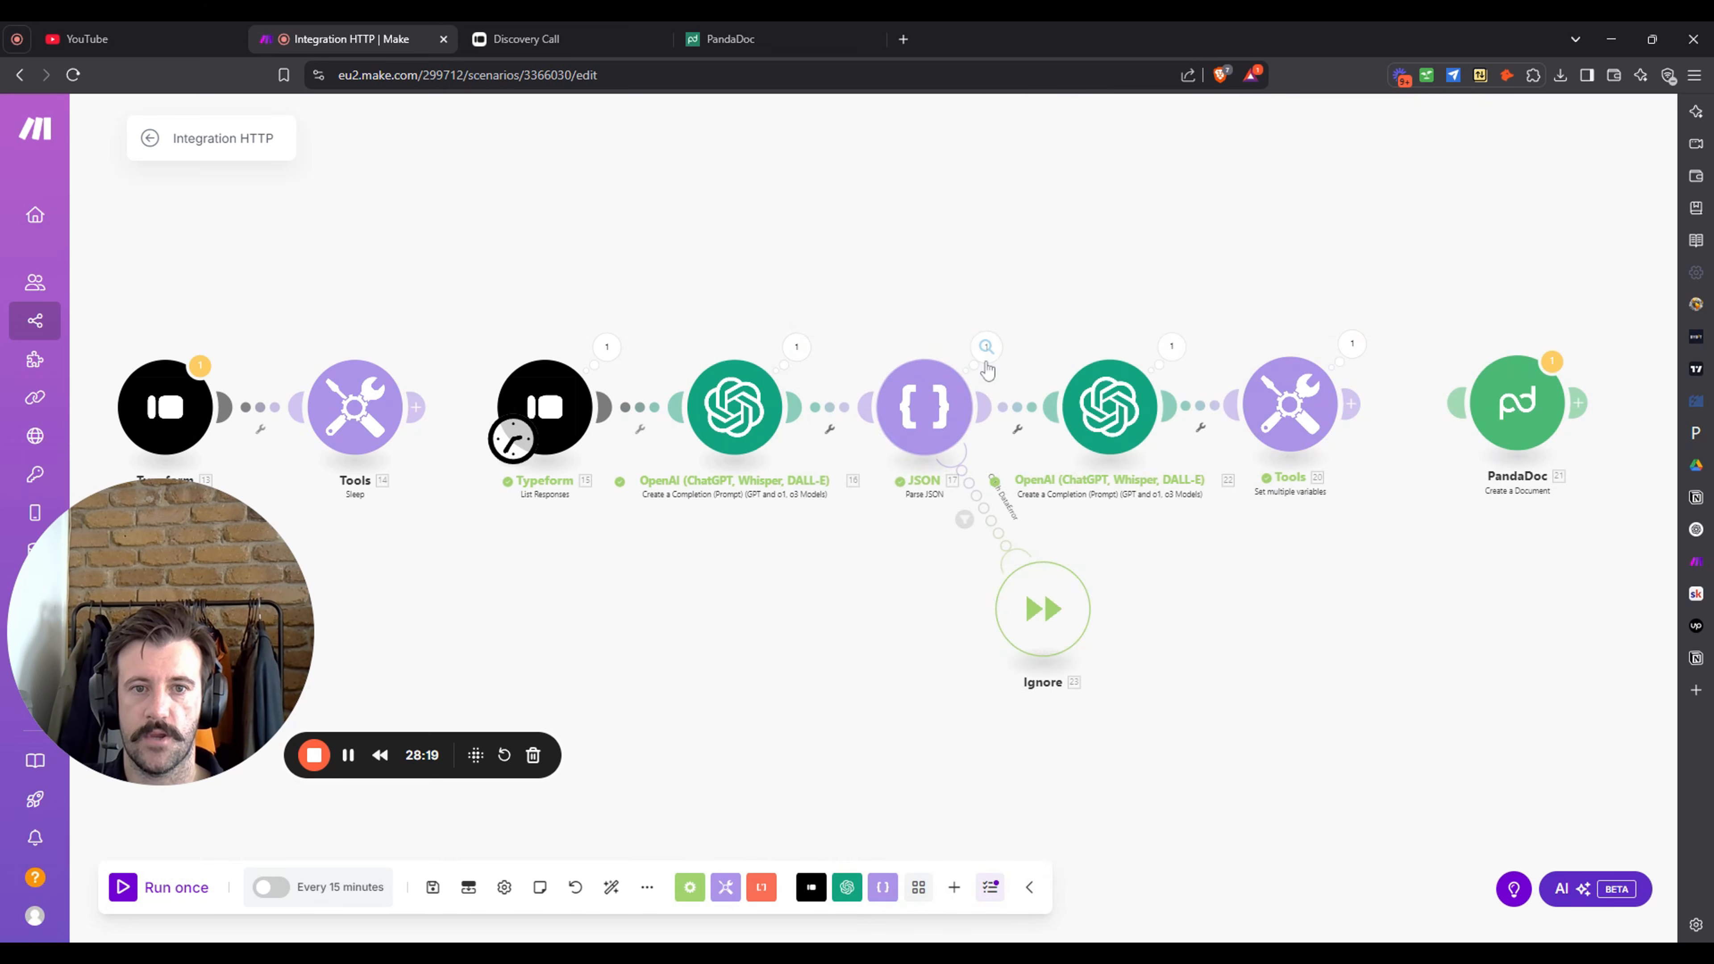
left_click(987, 346)
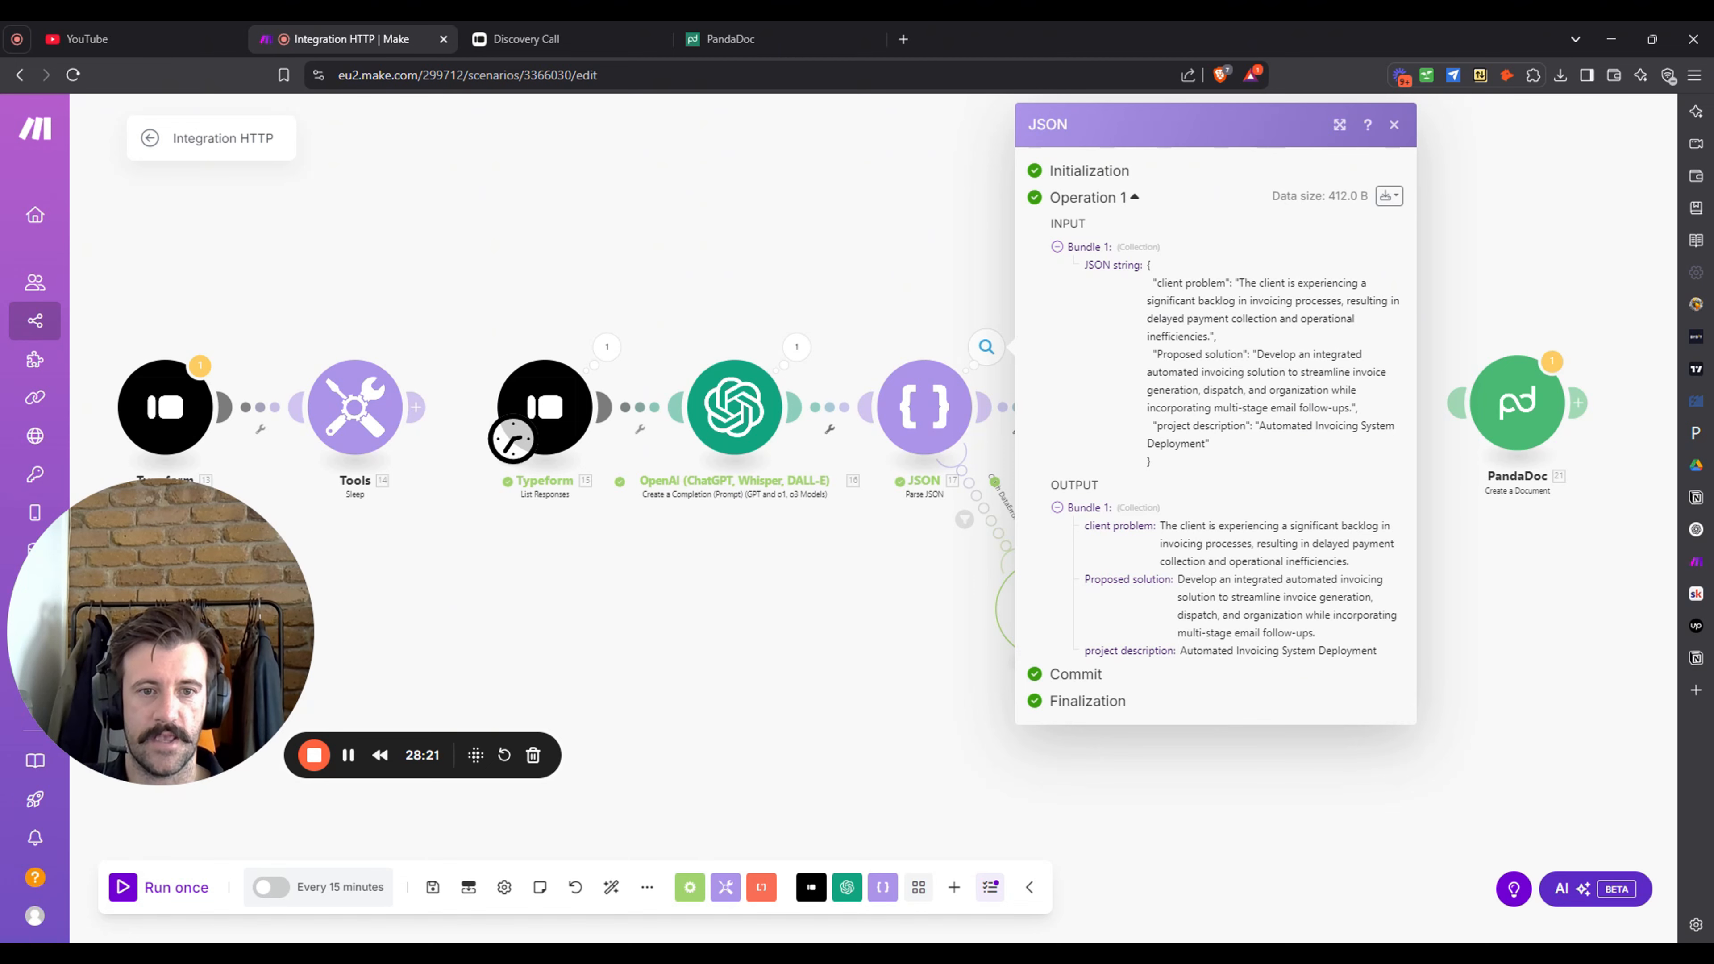
left_click(1492, 532)
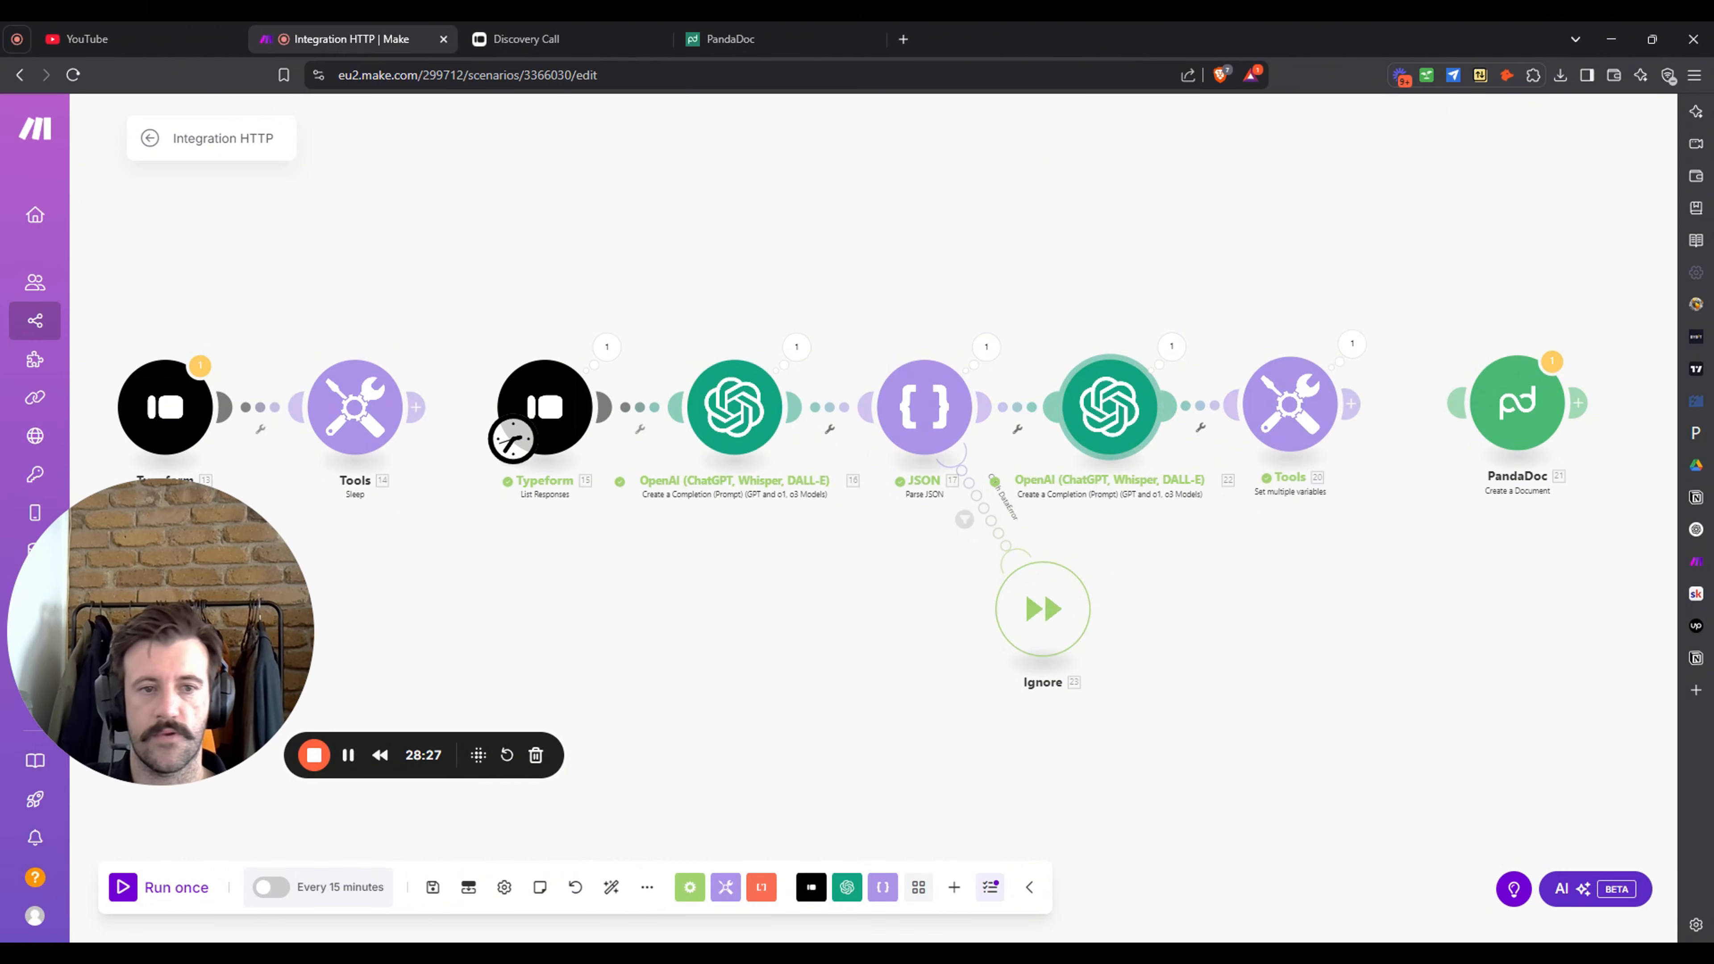
left_click(1353, 344)
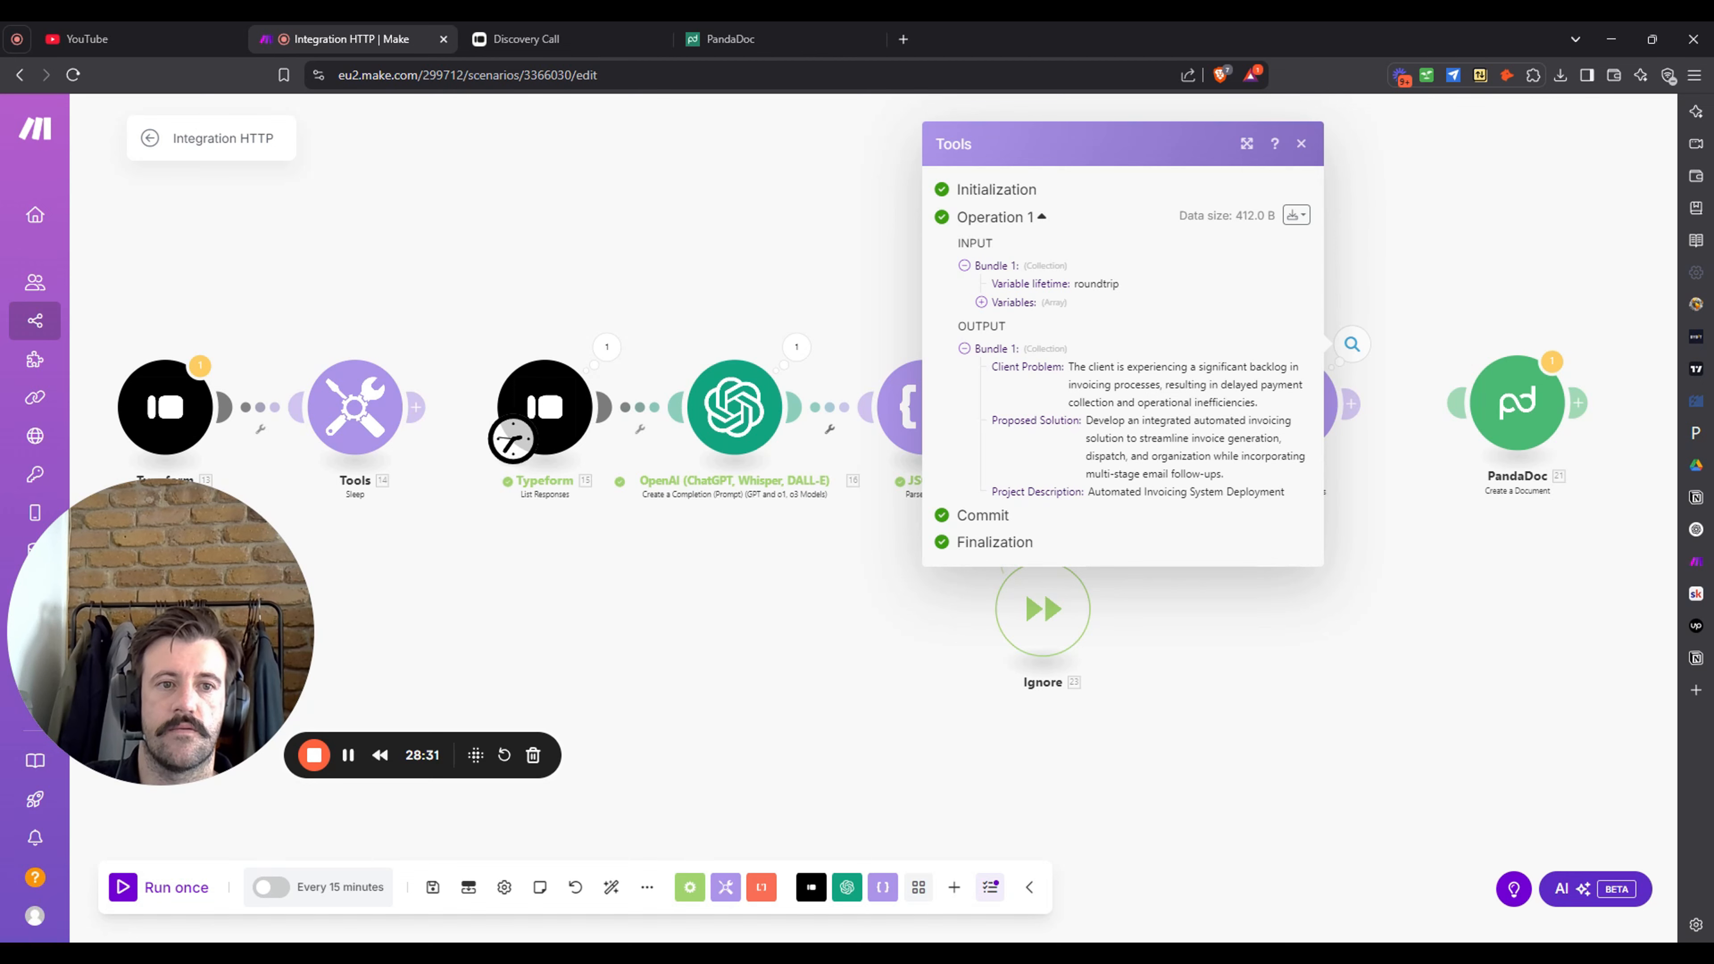
left_click(1352, 343)
left_click(1355, 347)
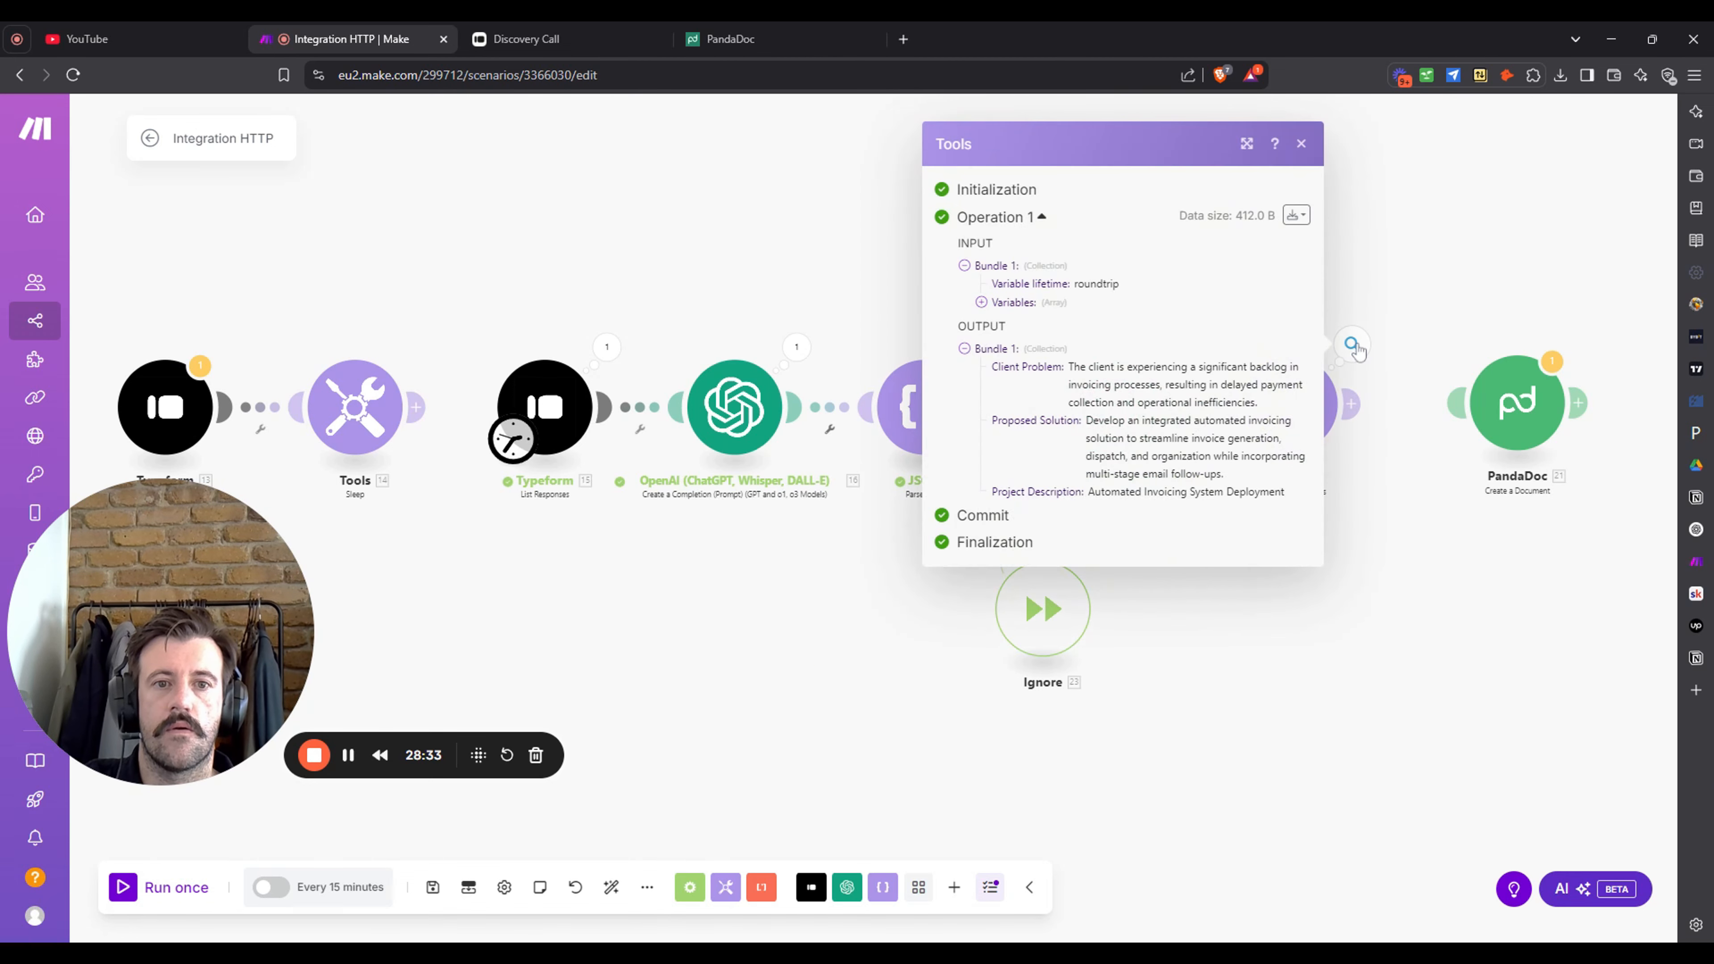
left_click(1408, 253)
left_click(1173, 346)
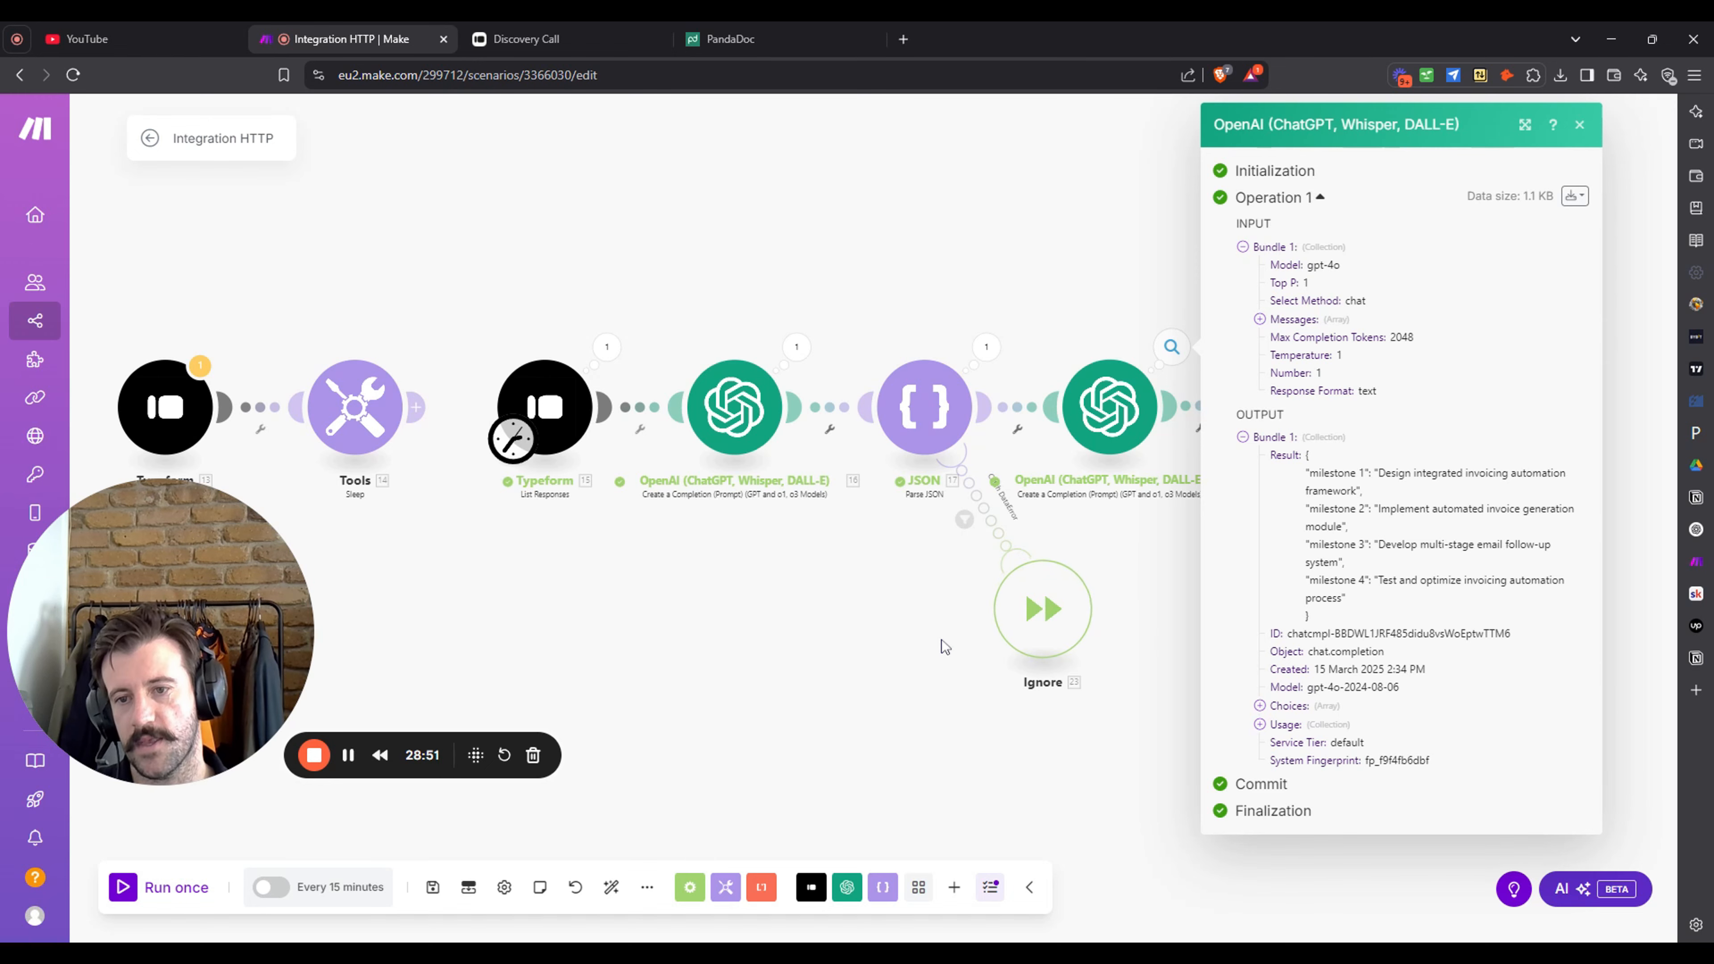
left_click(799, 634)
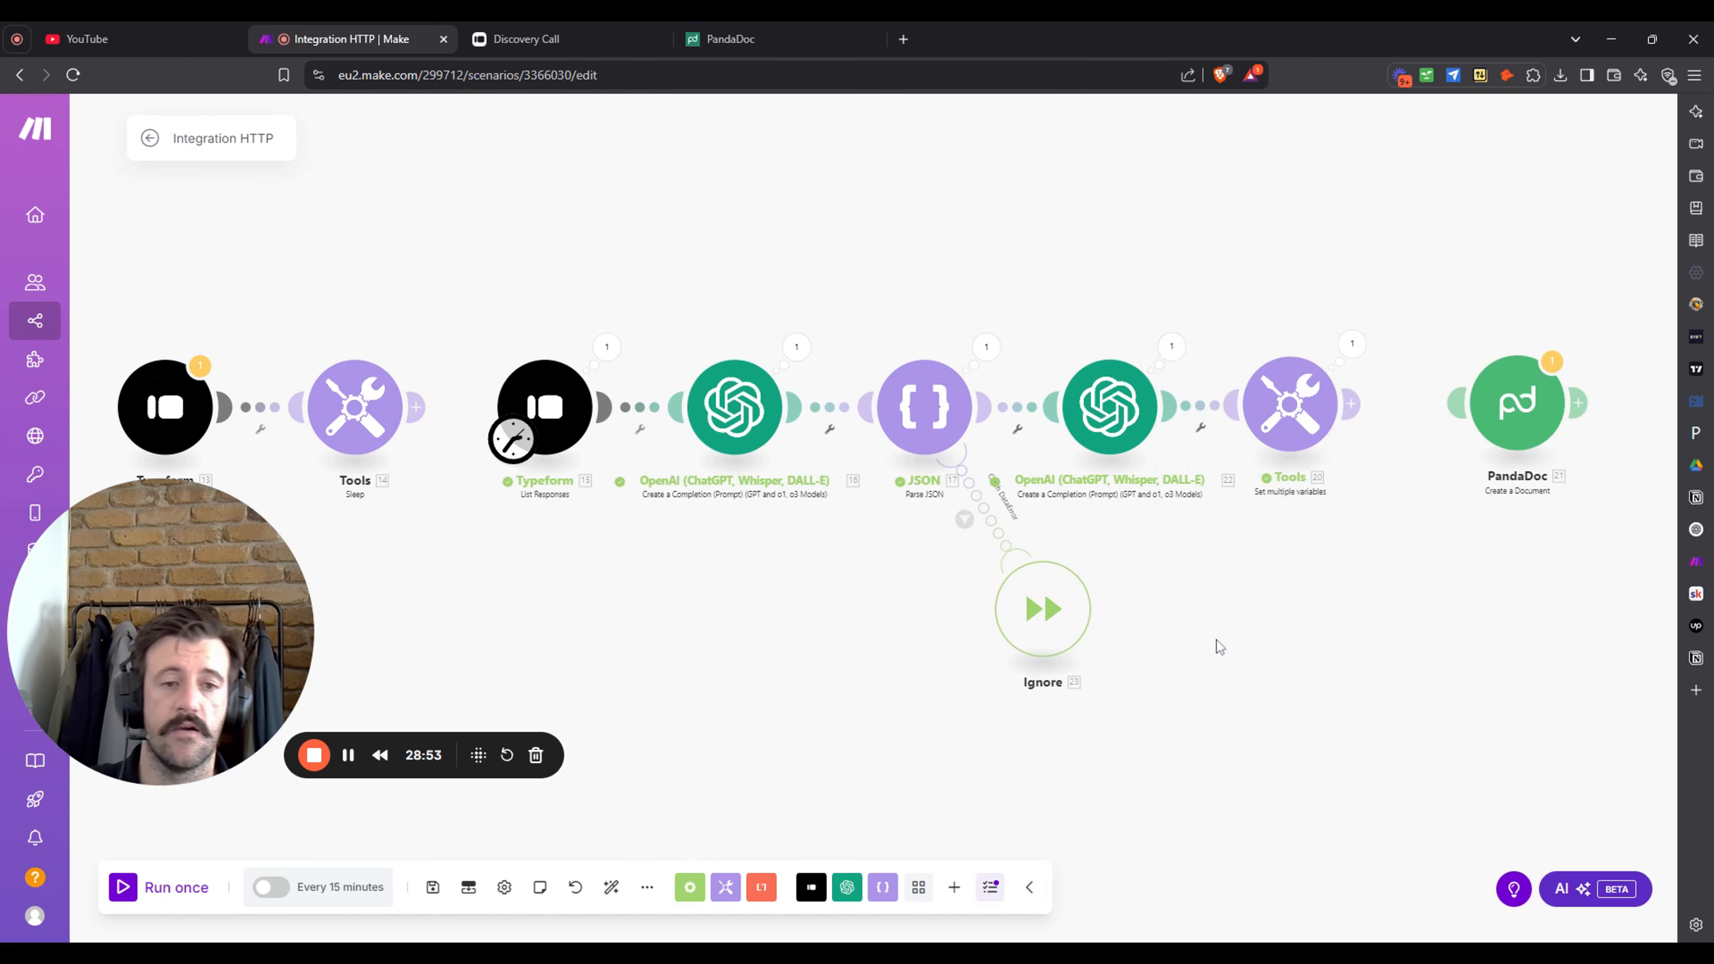
left_click_drag(1365, 581, 1290, 613)
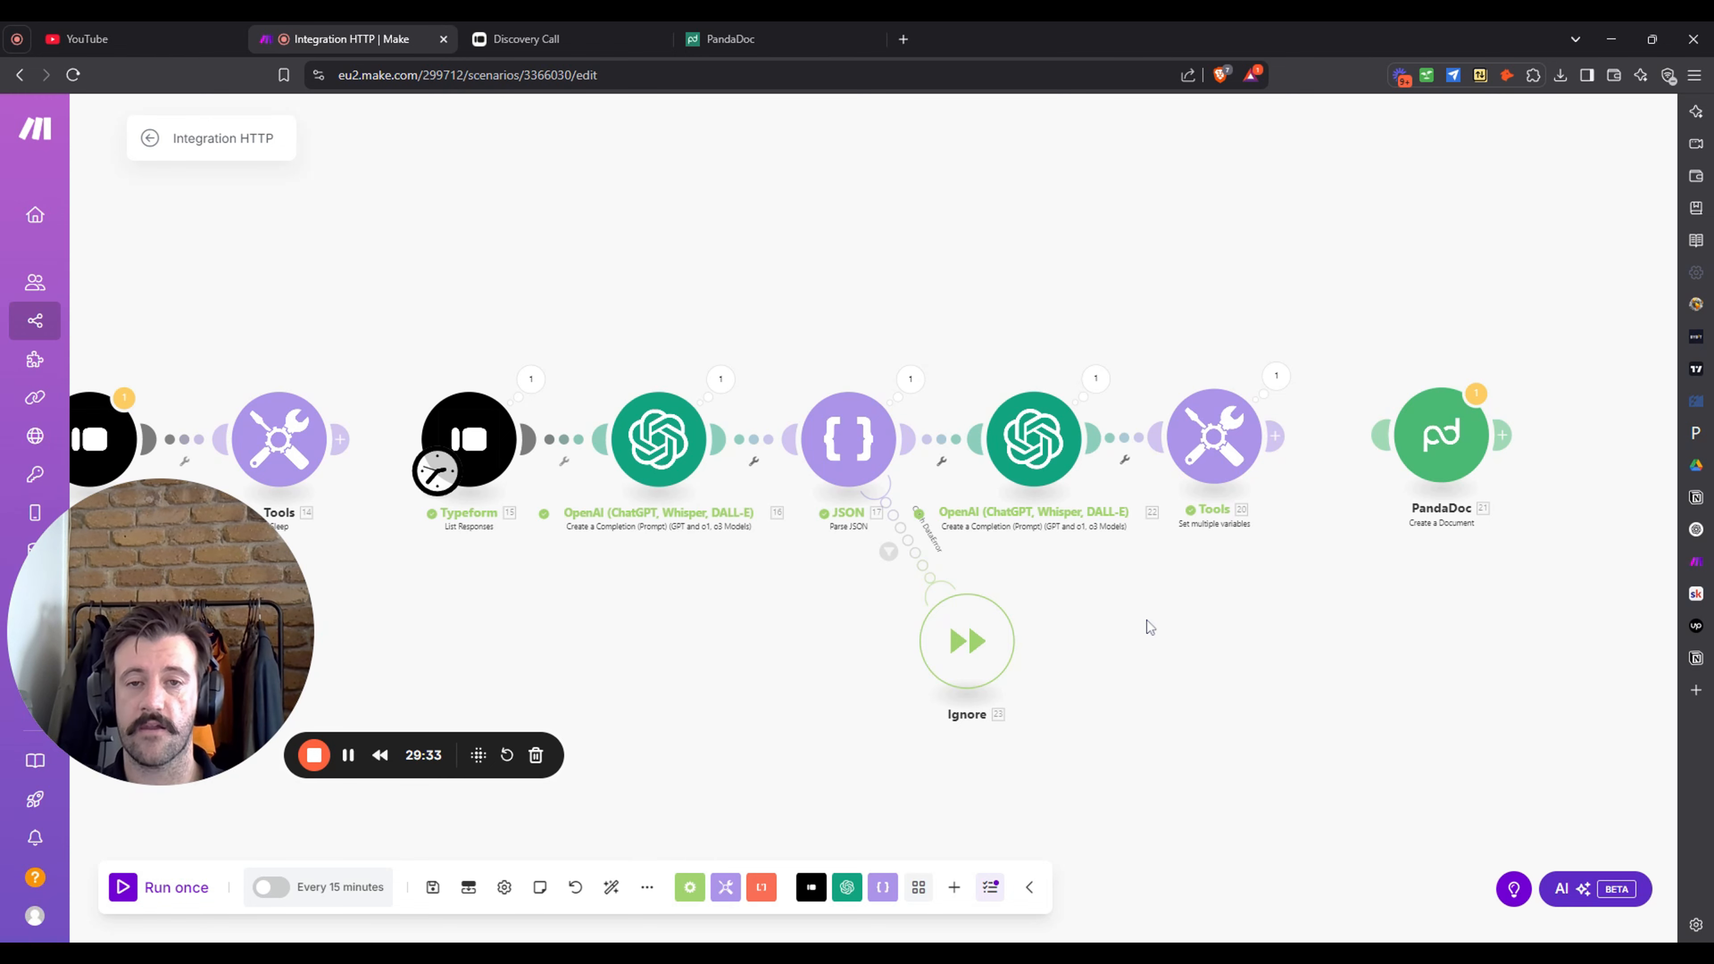
left_click_drag(1148, 621, 1184, 602)
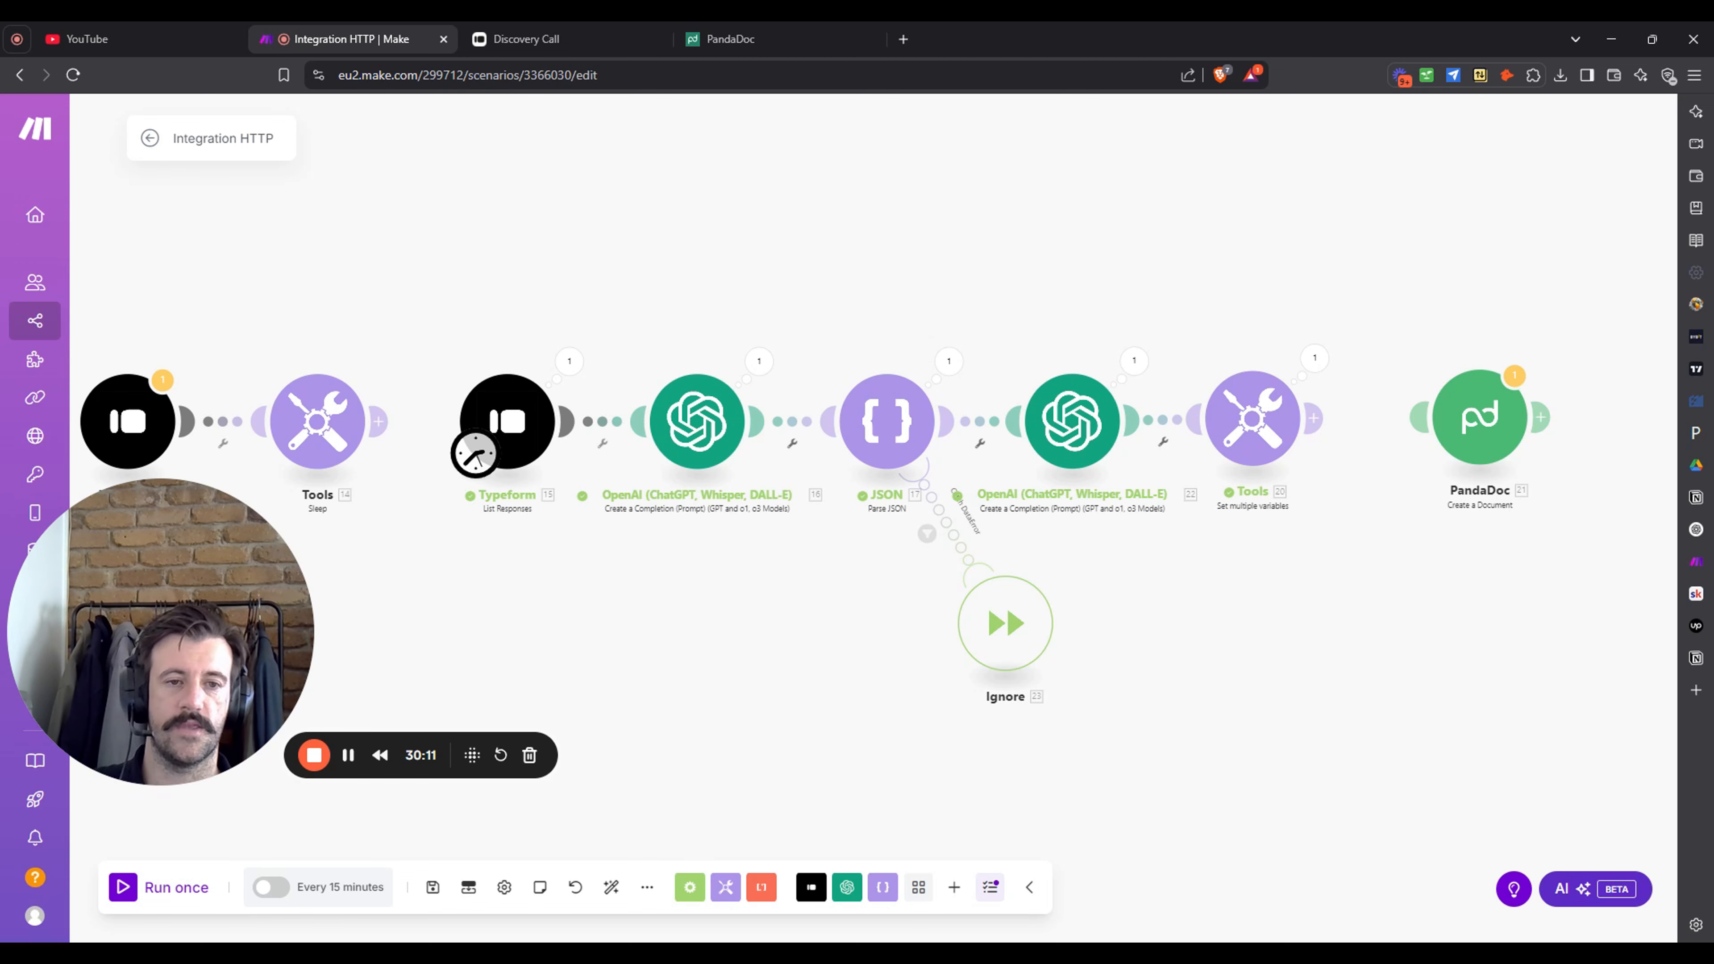
- Add a fourth variable named 'Milestone' to the Tools Set multiple variables module
left_click(1257, 427)
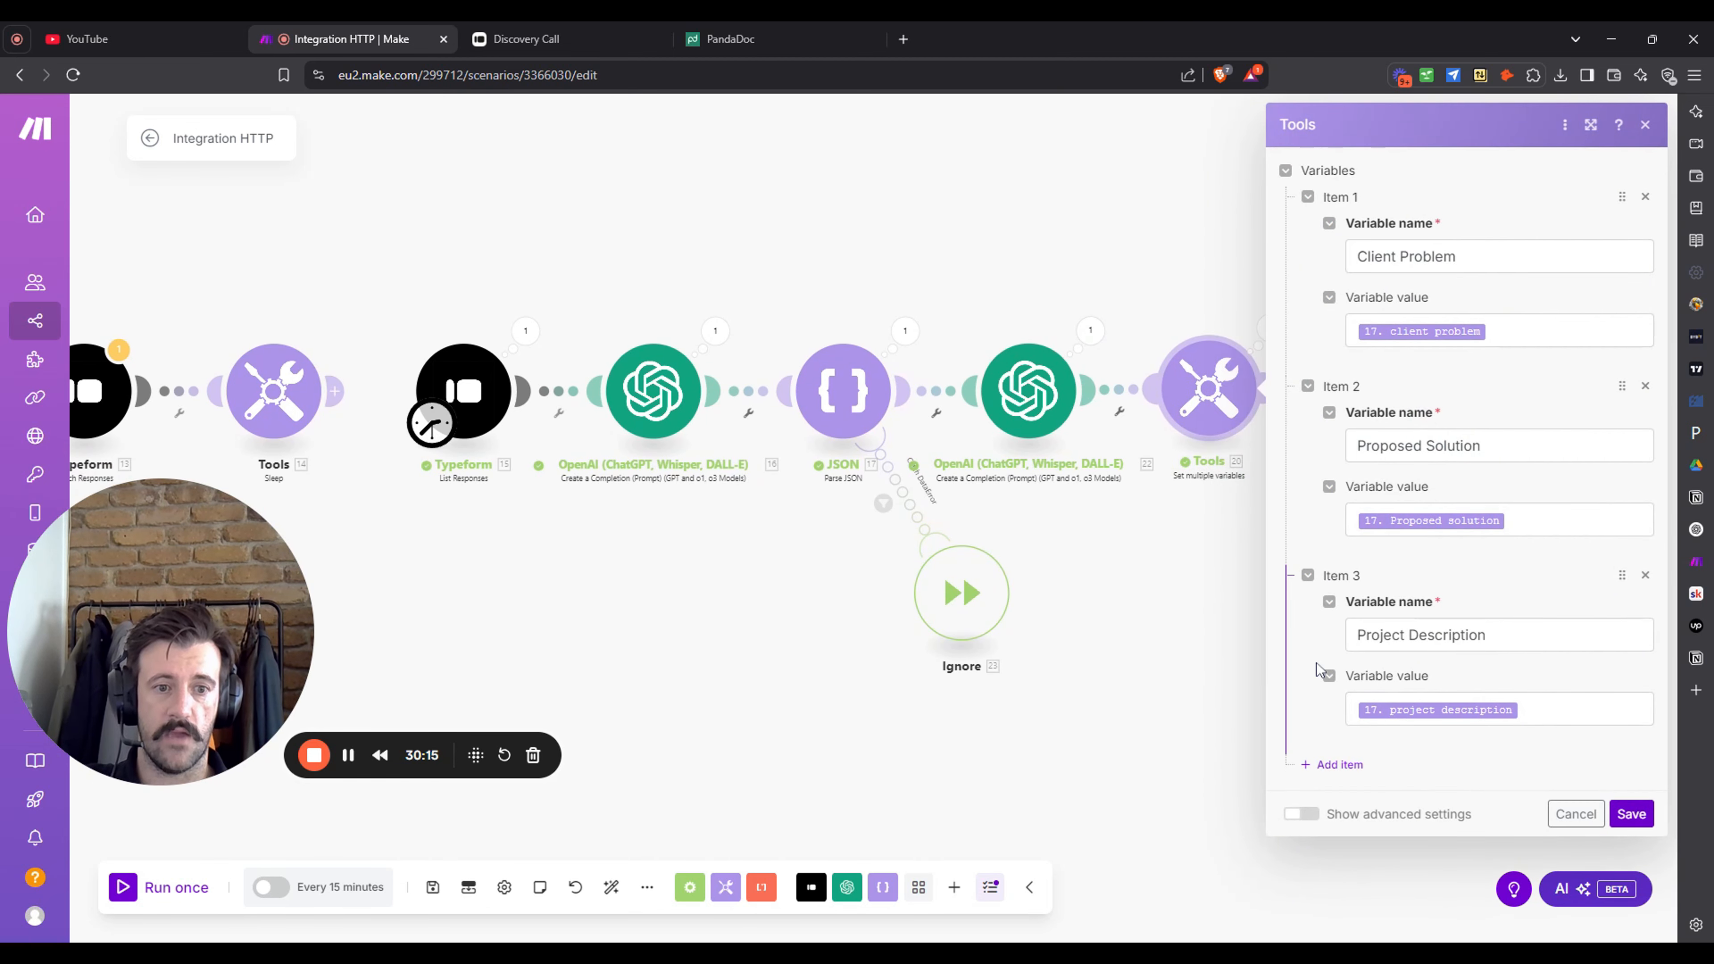
left_click(1324, 764)
scroll(1490, 629, "down", 1)
left_click(1489, 732)
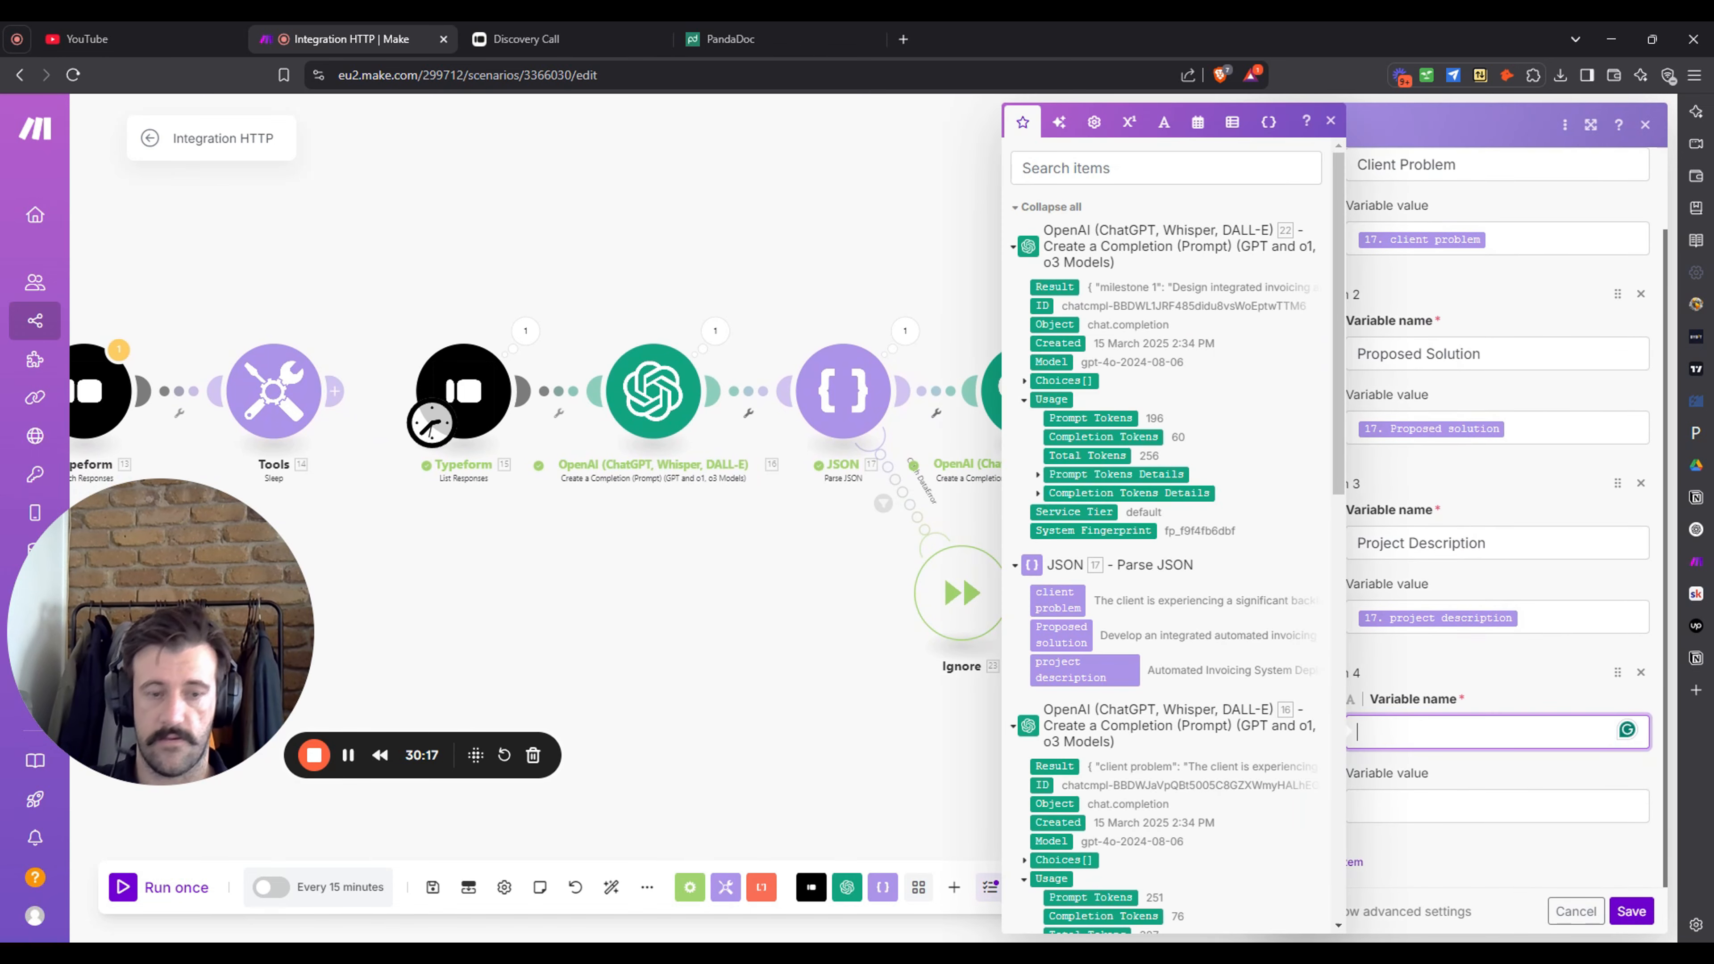
type("Milestone 1")
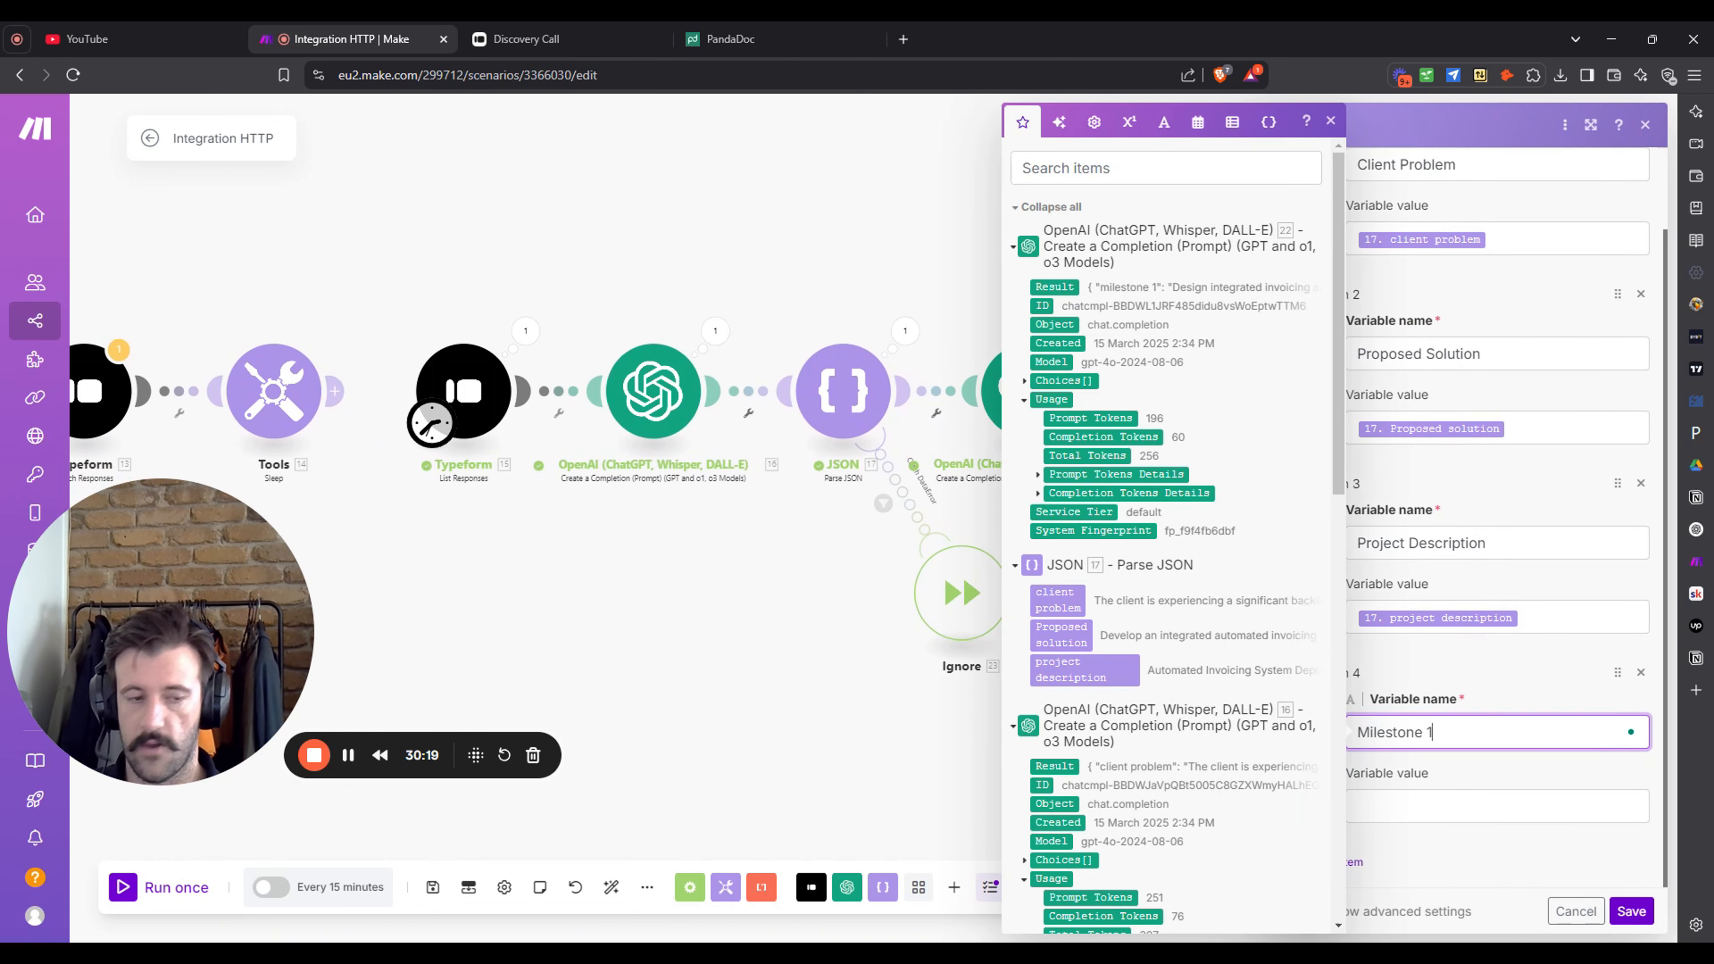
scroll(1202, 594, "down", 1)
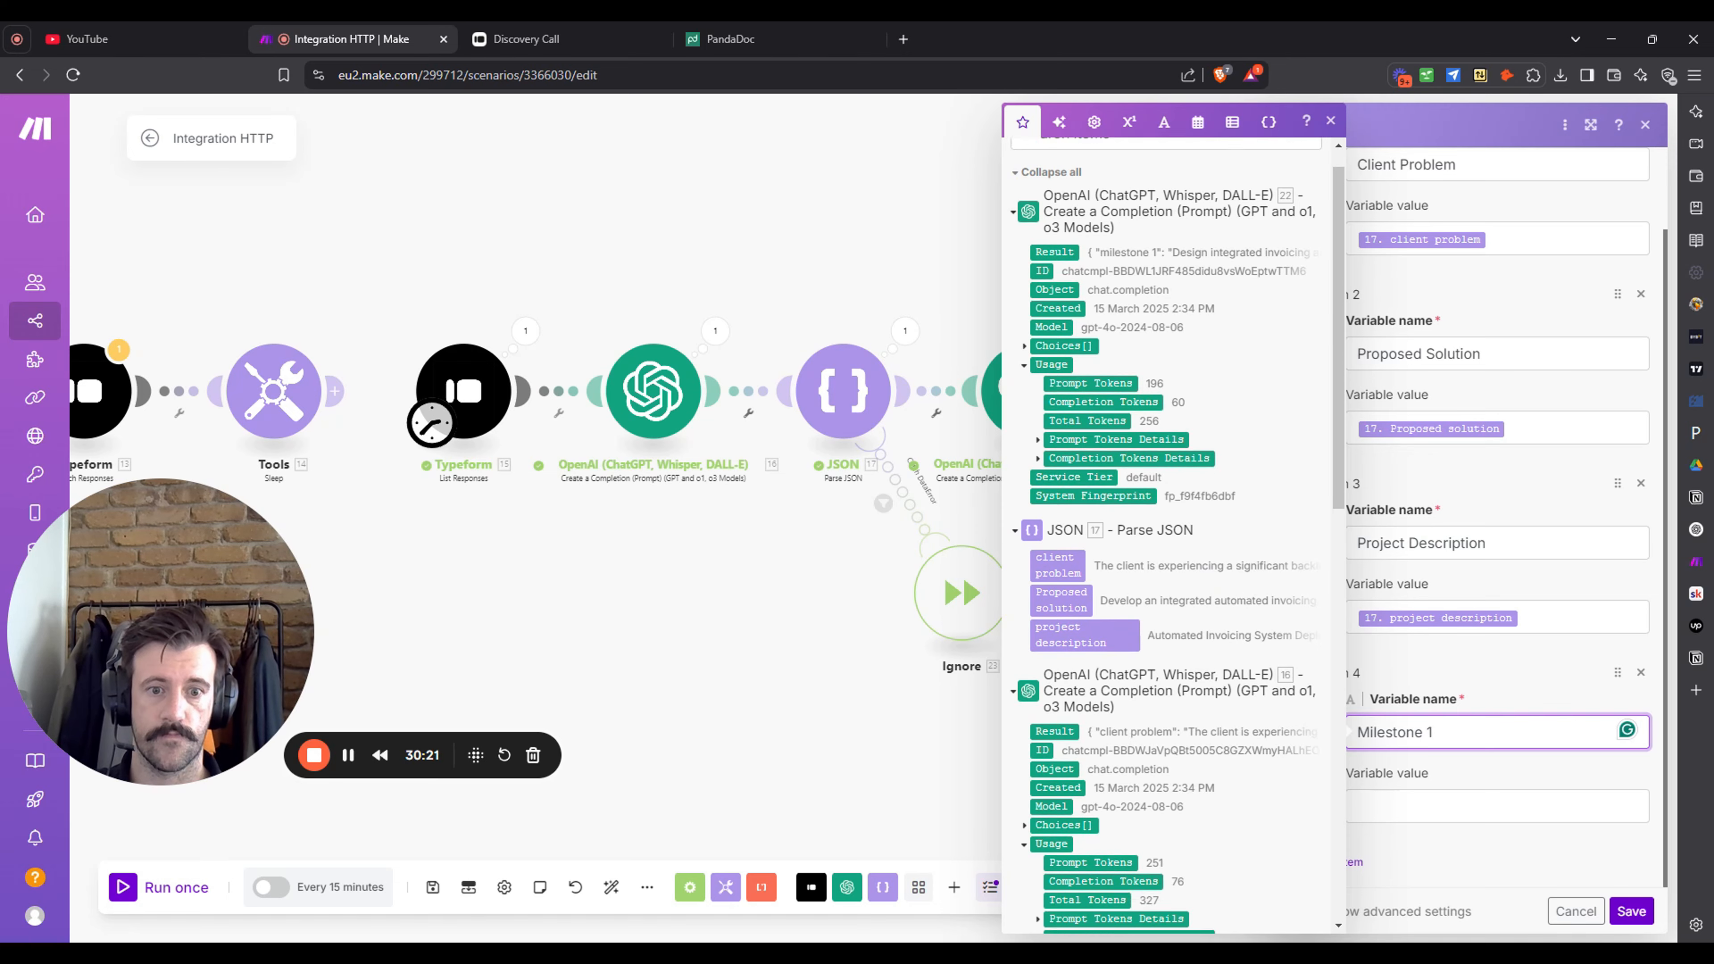
scroll(1178, 300, "down", 6)
scroll(1177, 300, "up", 3)
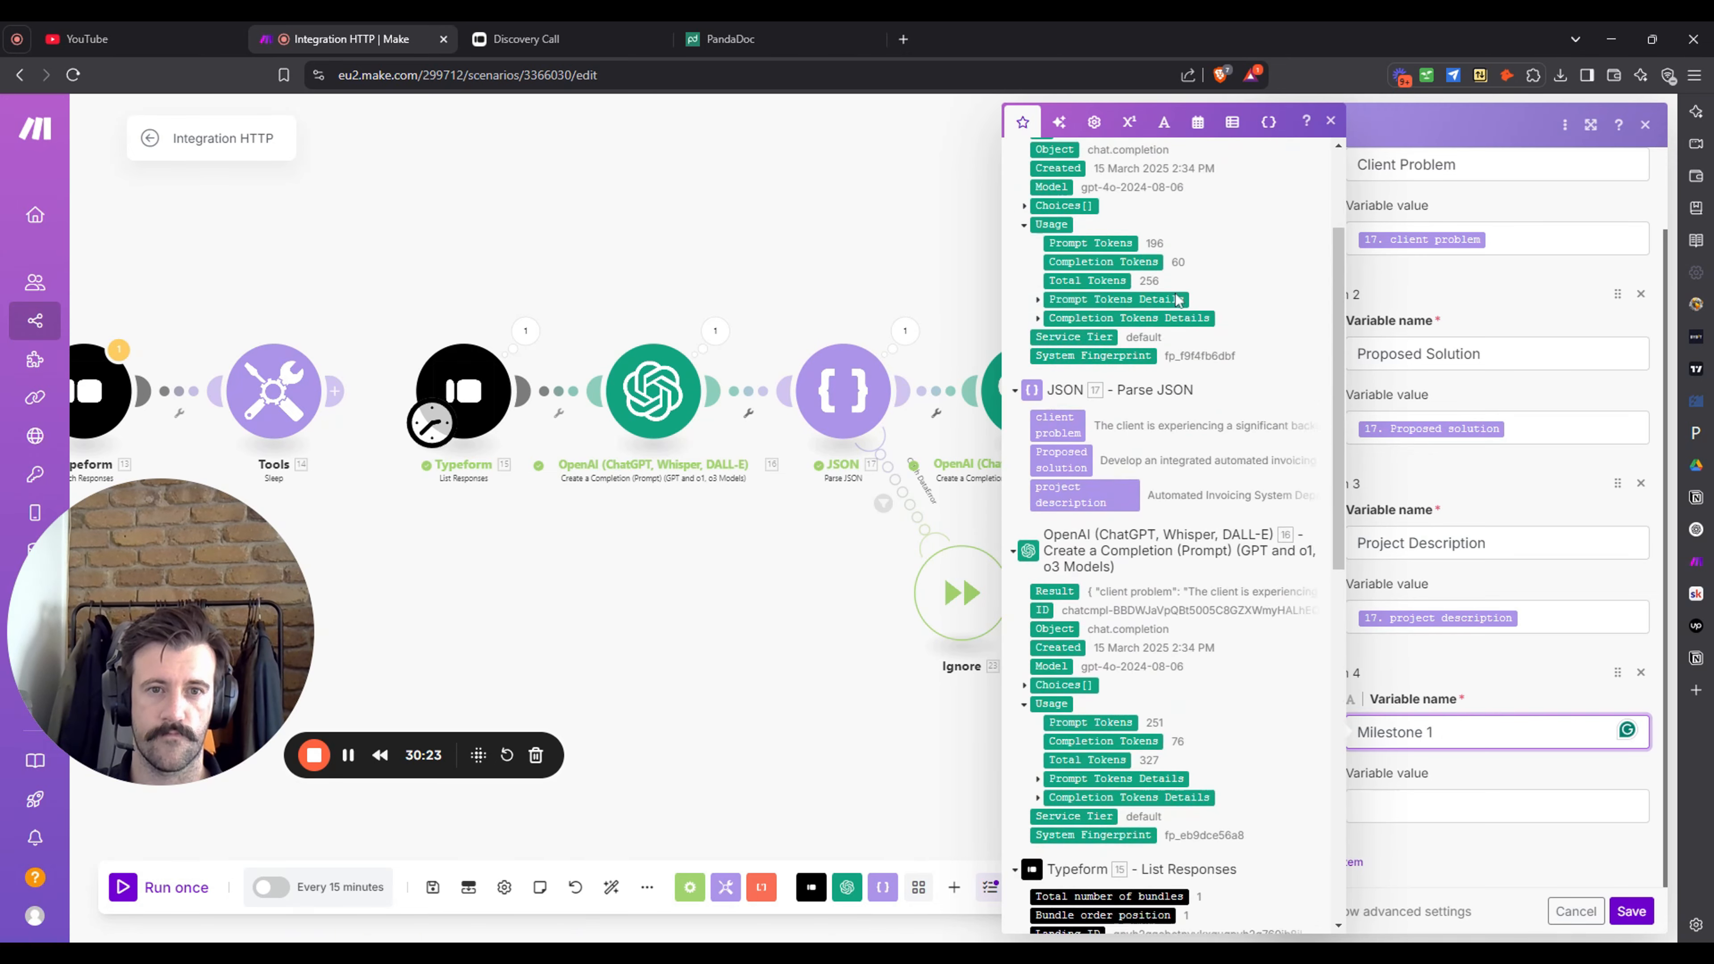
scroll(1178, 299, "up", 3)
left_click(760, 638)
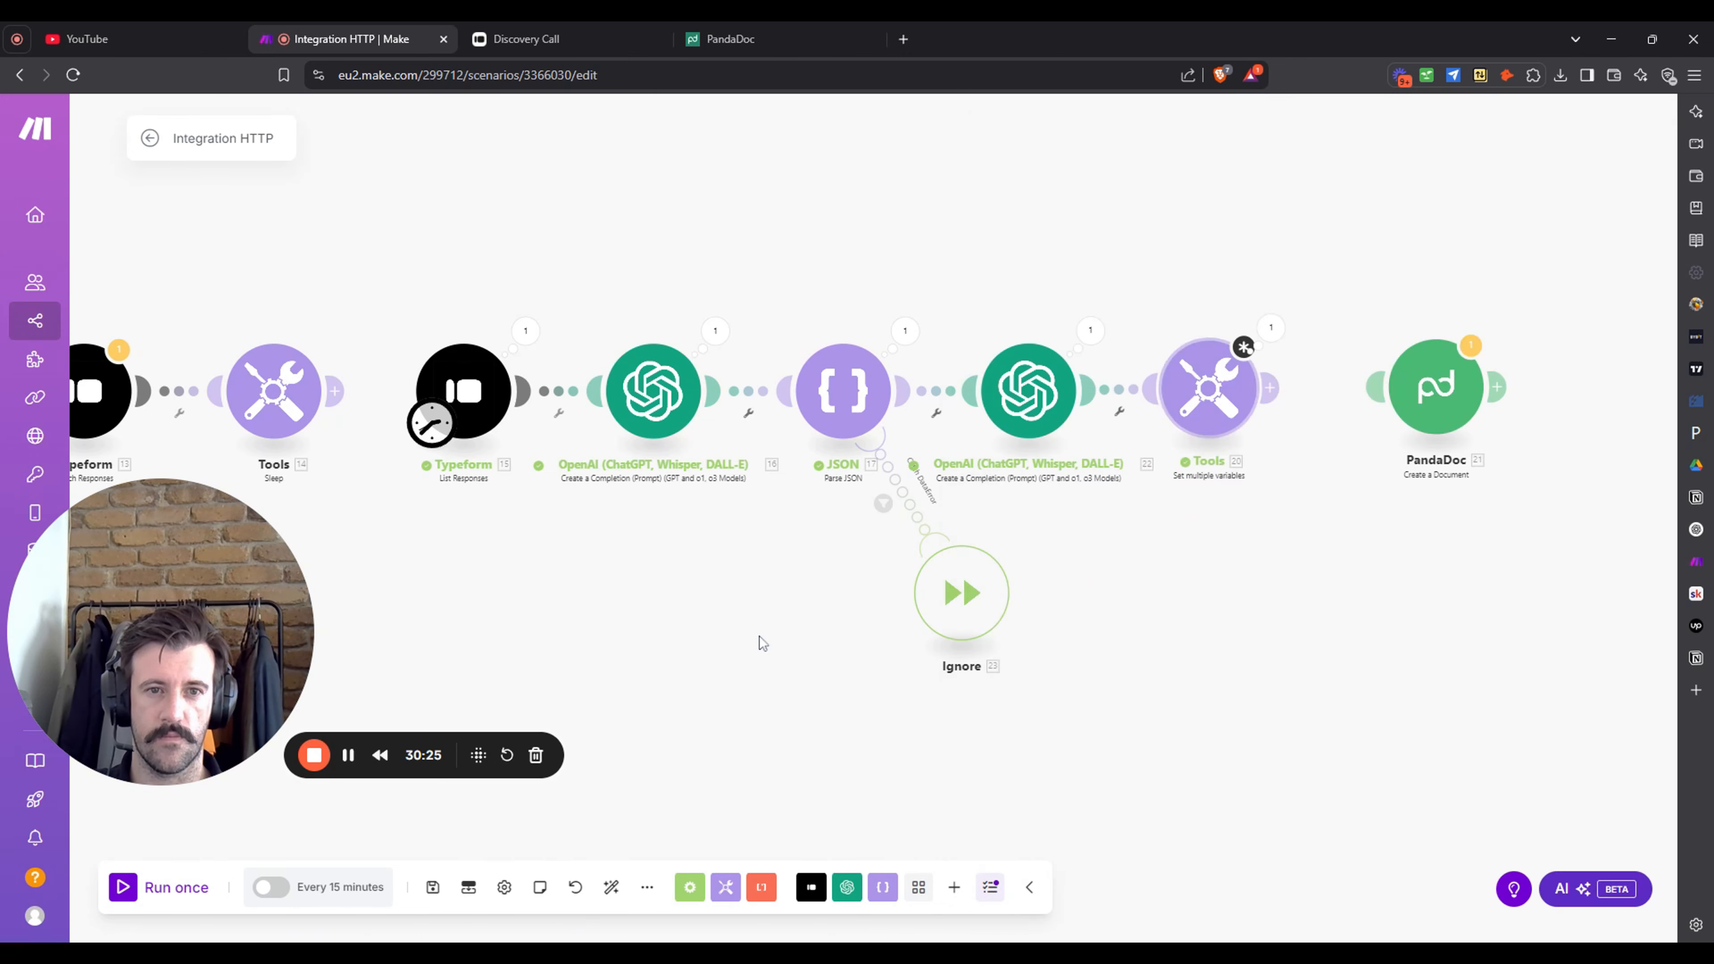
- Insert a JSON Parse JSON module between the second OpenAI module and Tools
left_click_drag(1183, 560, 1089, 657)
left_click_drag(1107, 506, 1175, 500)
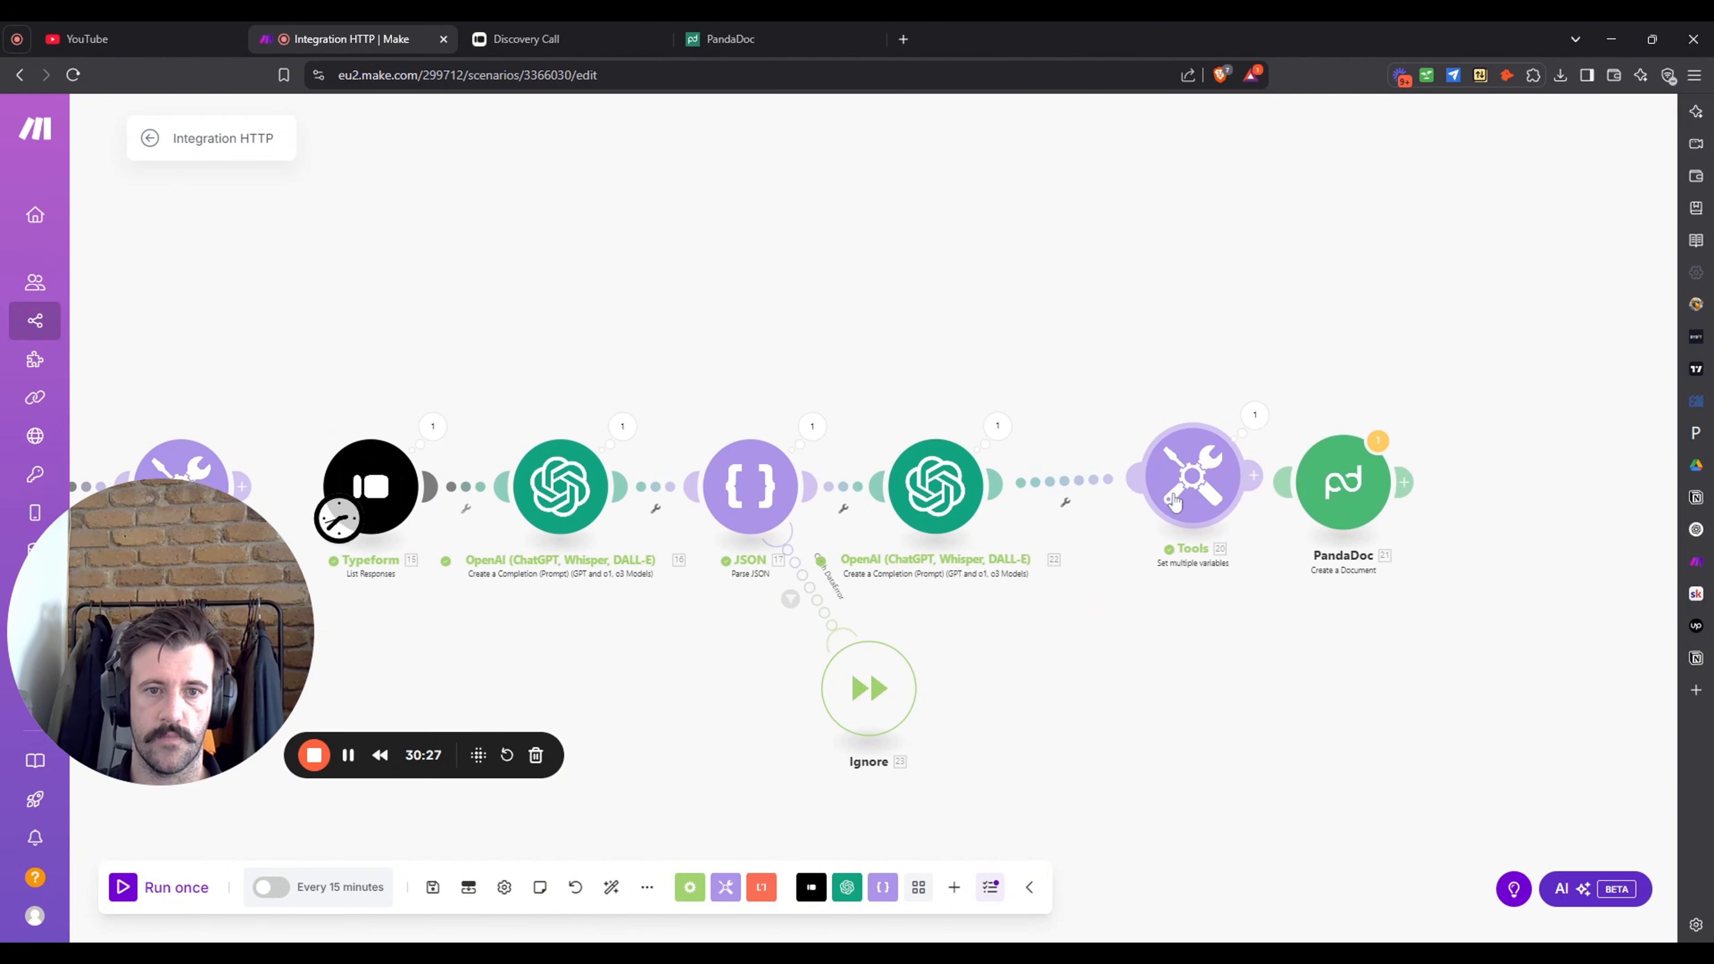
left_click(883, 888)
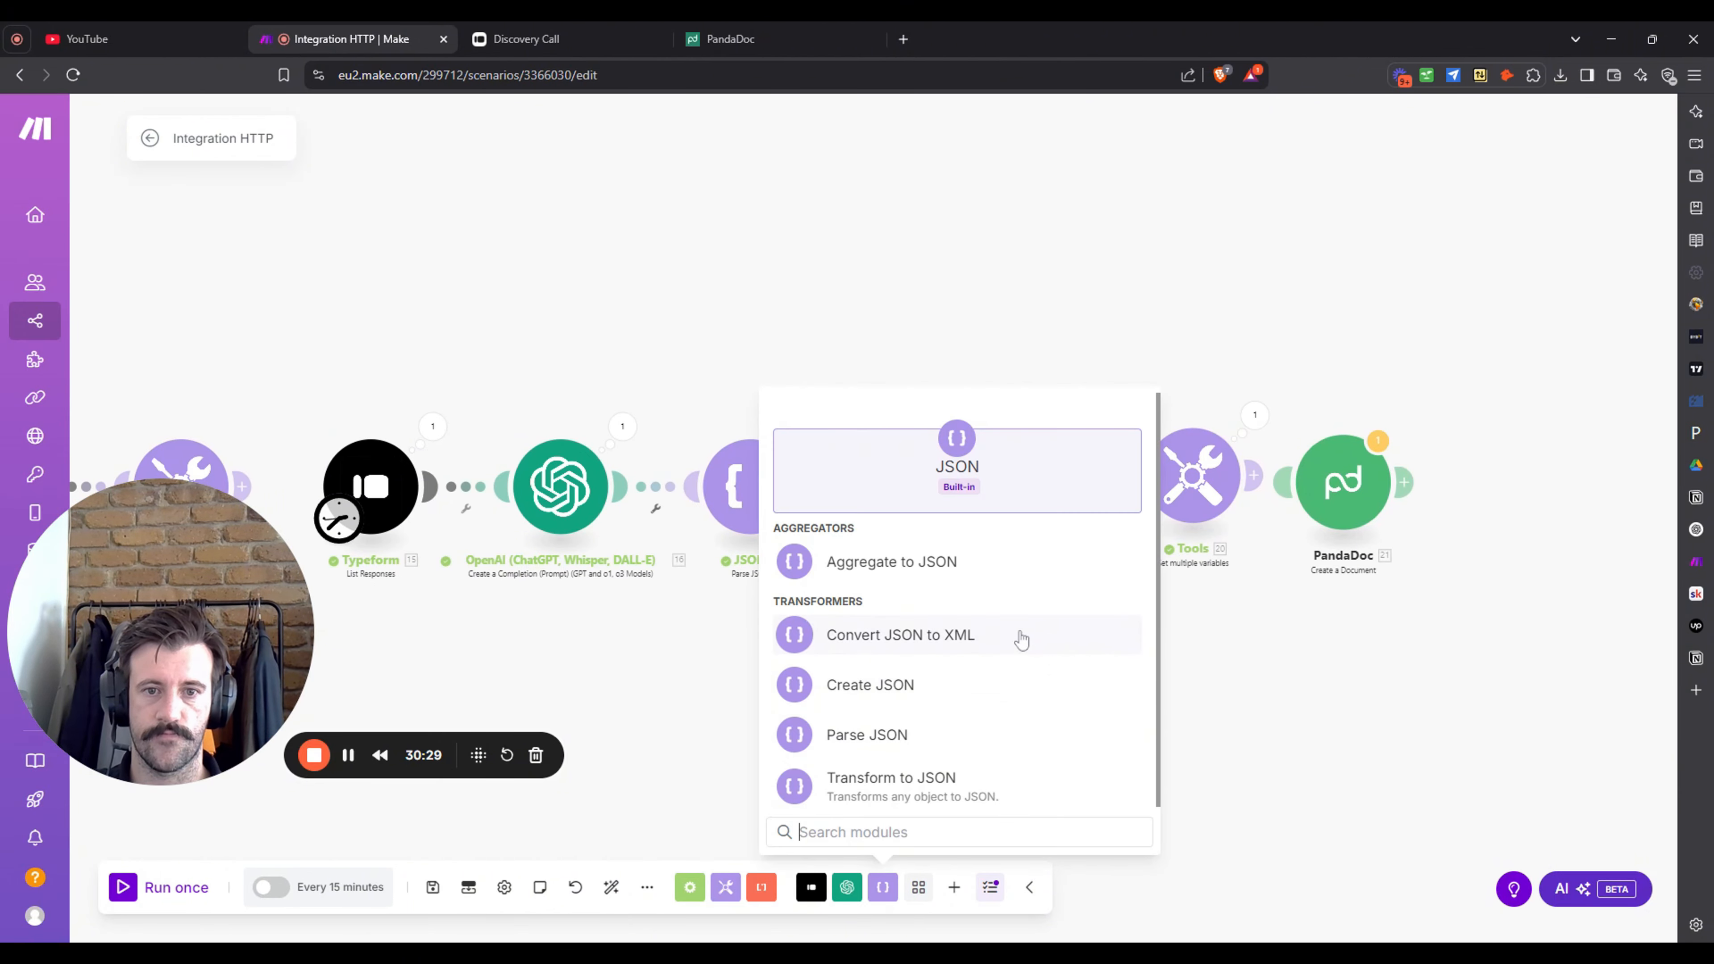
left_click(998, 735)
left_click(1065, 501)
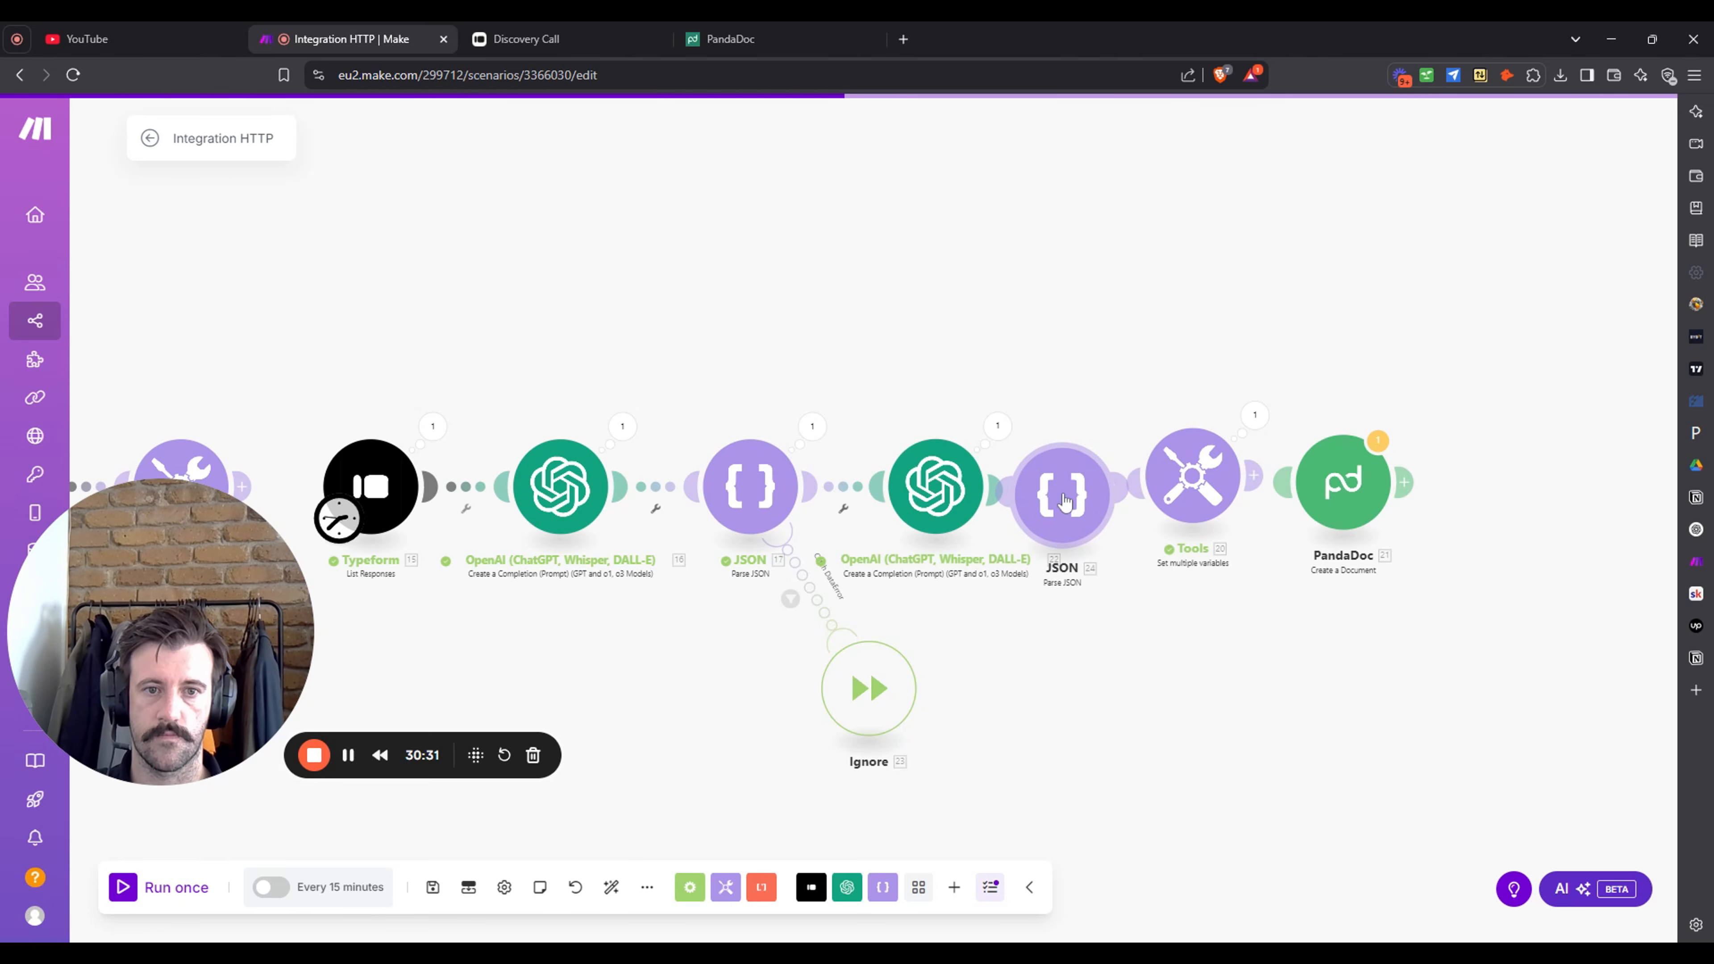
left_click_drag(1447, 659, 1232, 603)
left_click_drag(1146, 452, 1478, 436)
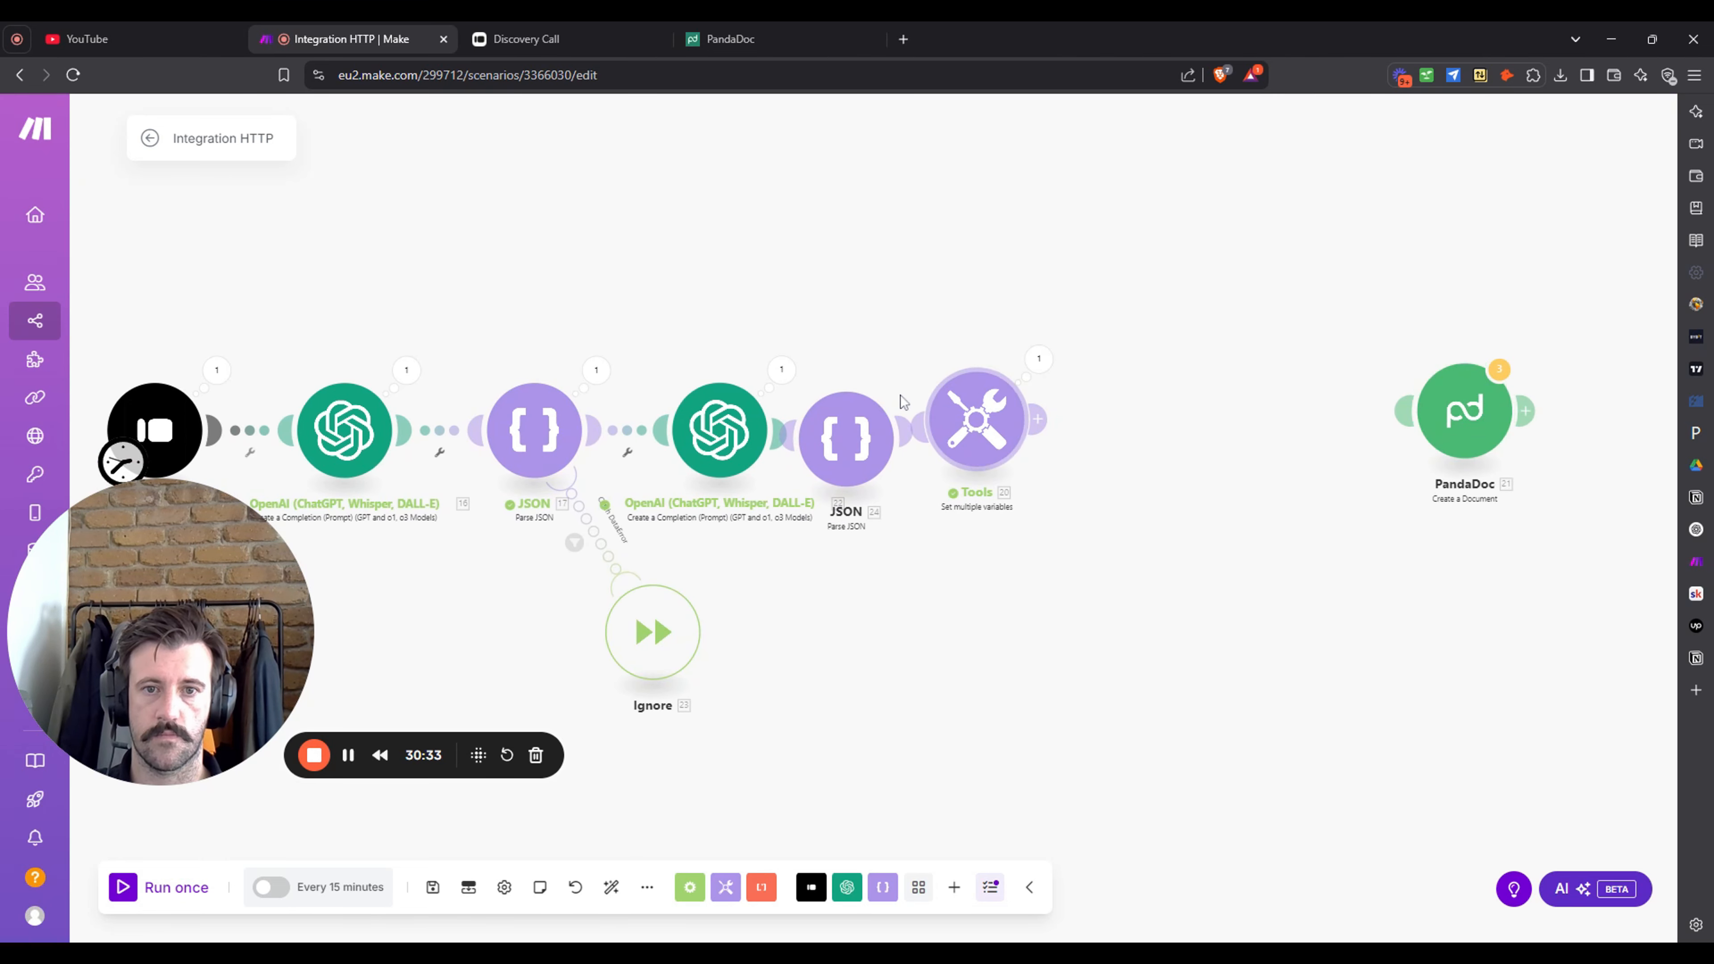
left_click_drag(978, 412, 1226, 424)
left_click_drag(881, 443, 968, 424)
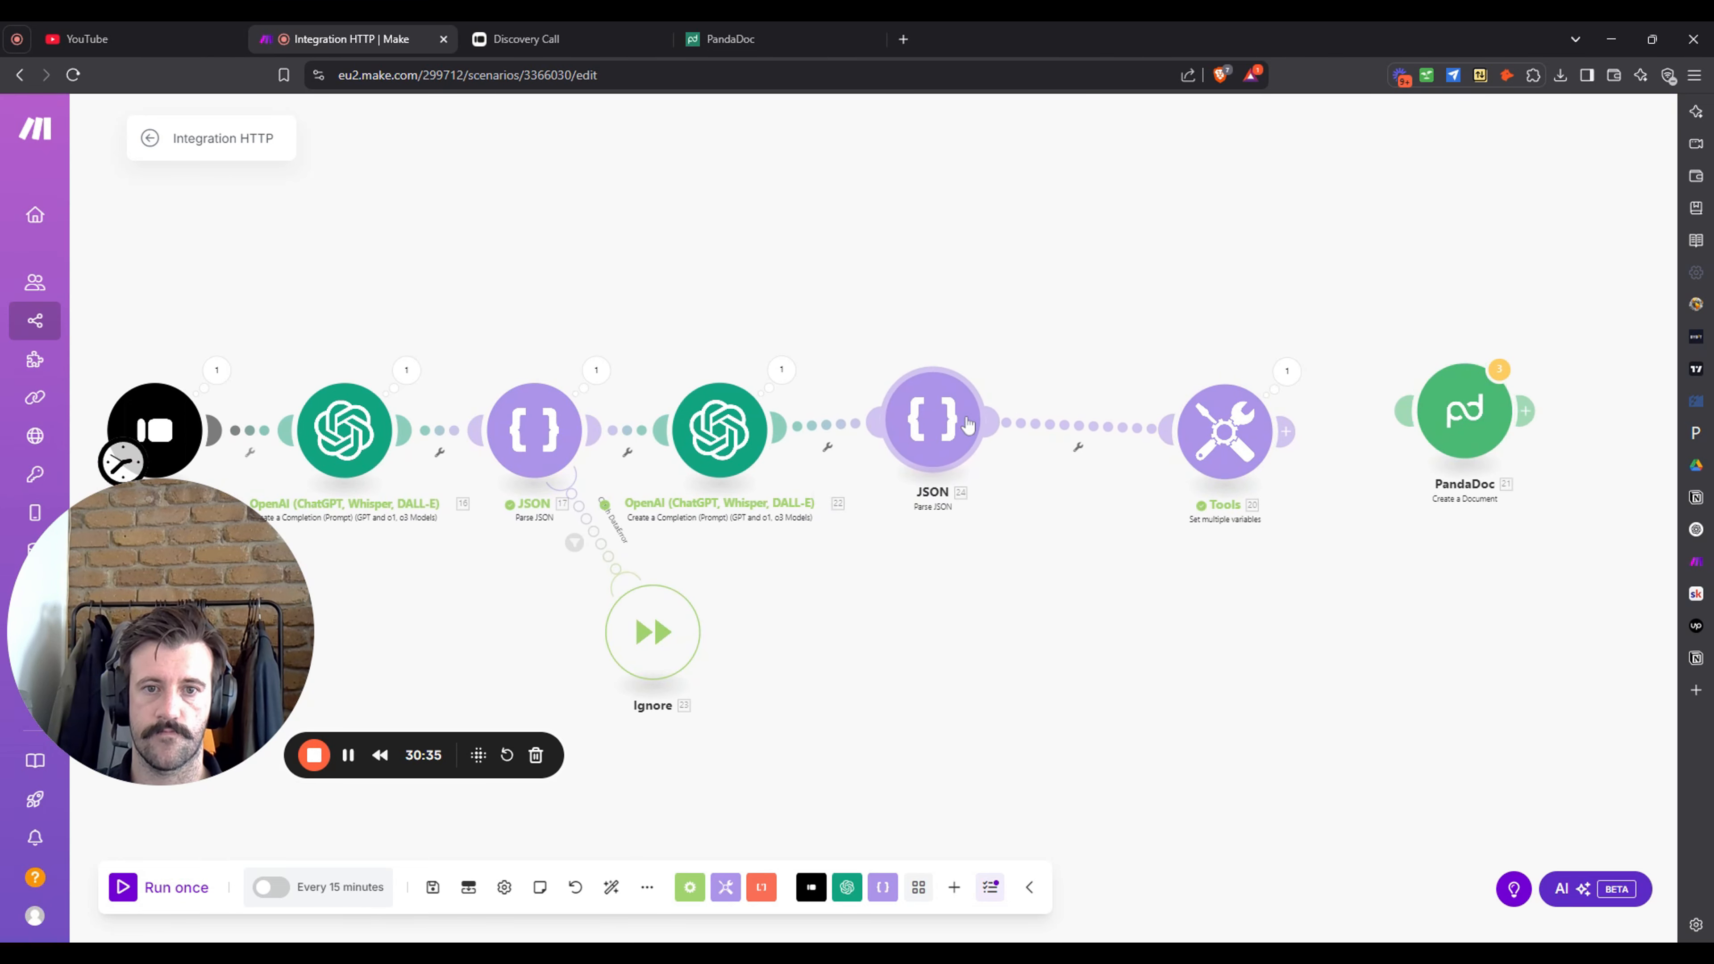
- Map 22. Choices[]: Message.Content into the JSON string and save the module
left_click(961, 419)
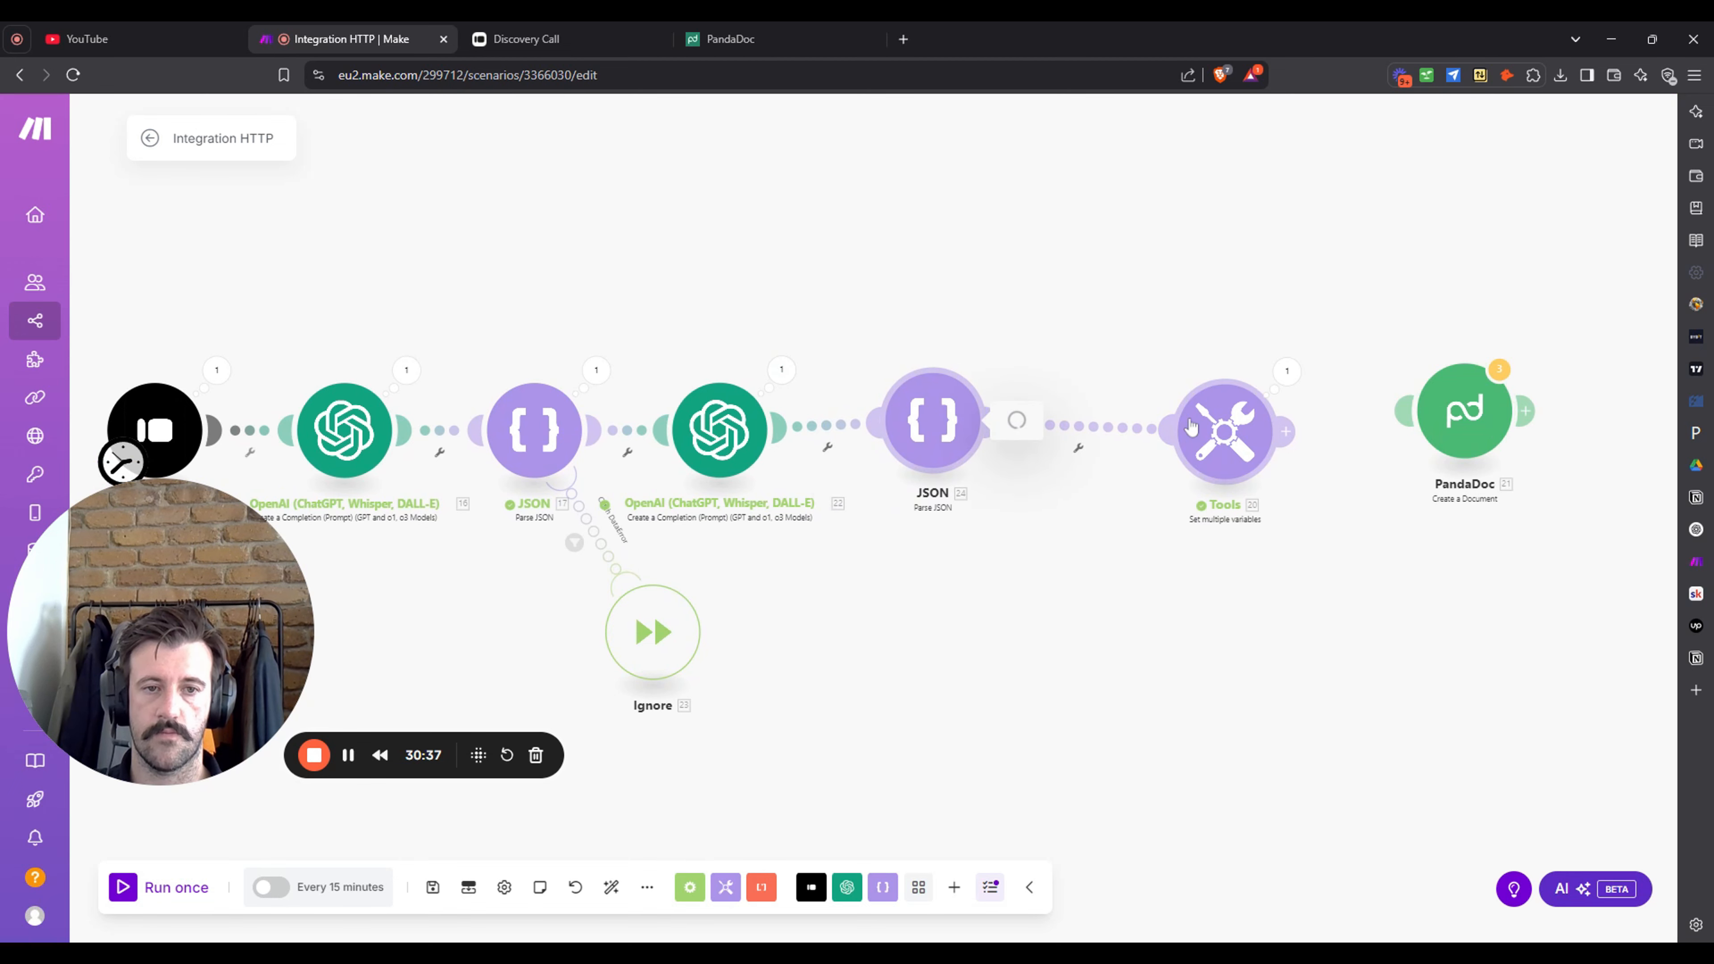
left_click(1123, 472)
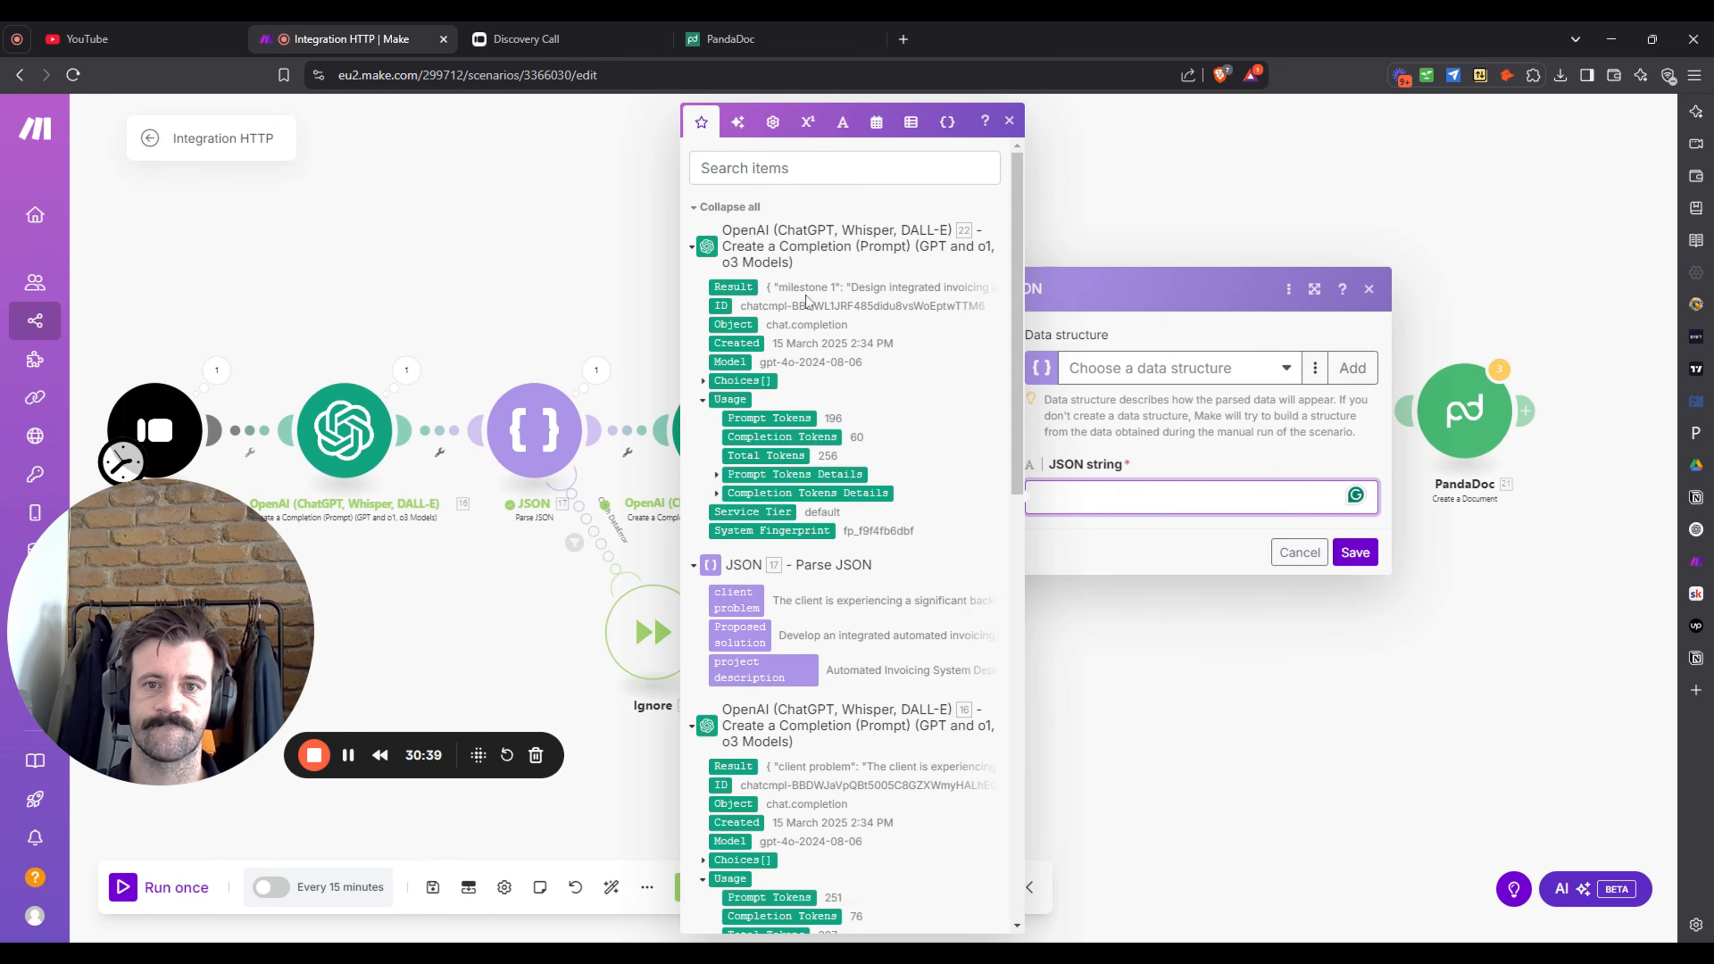
left_click(702, 381)
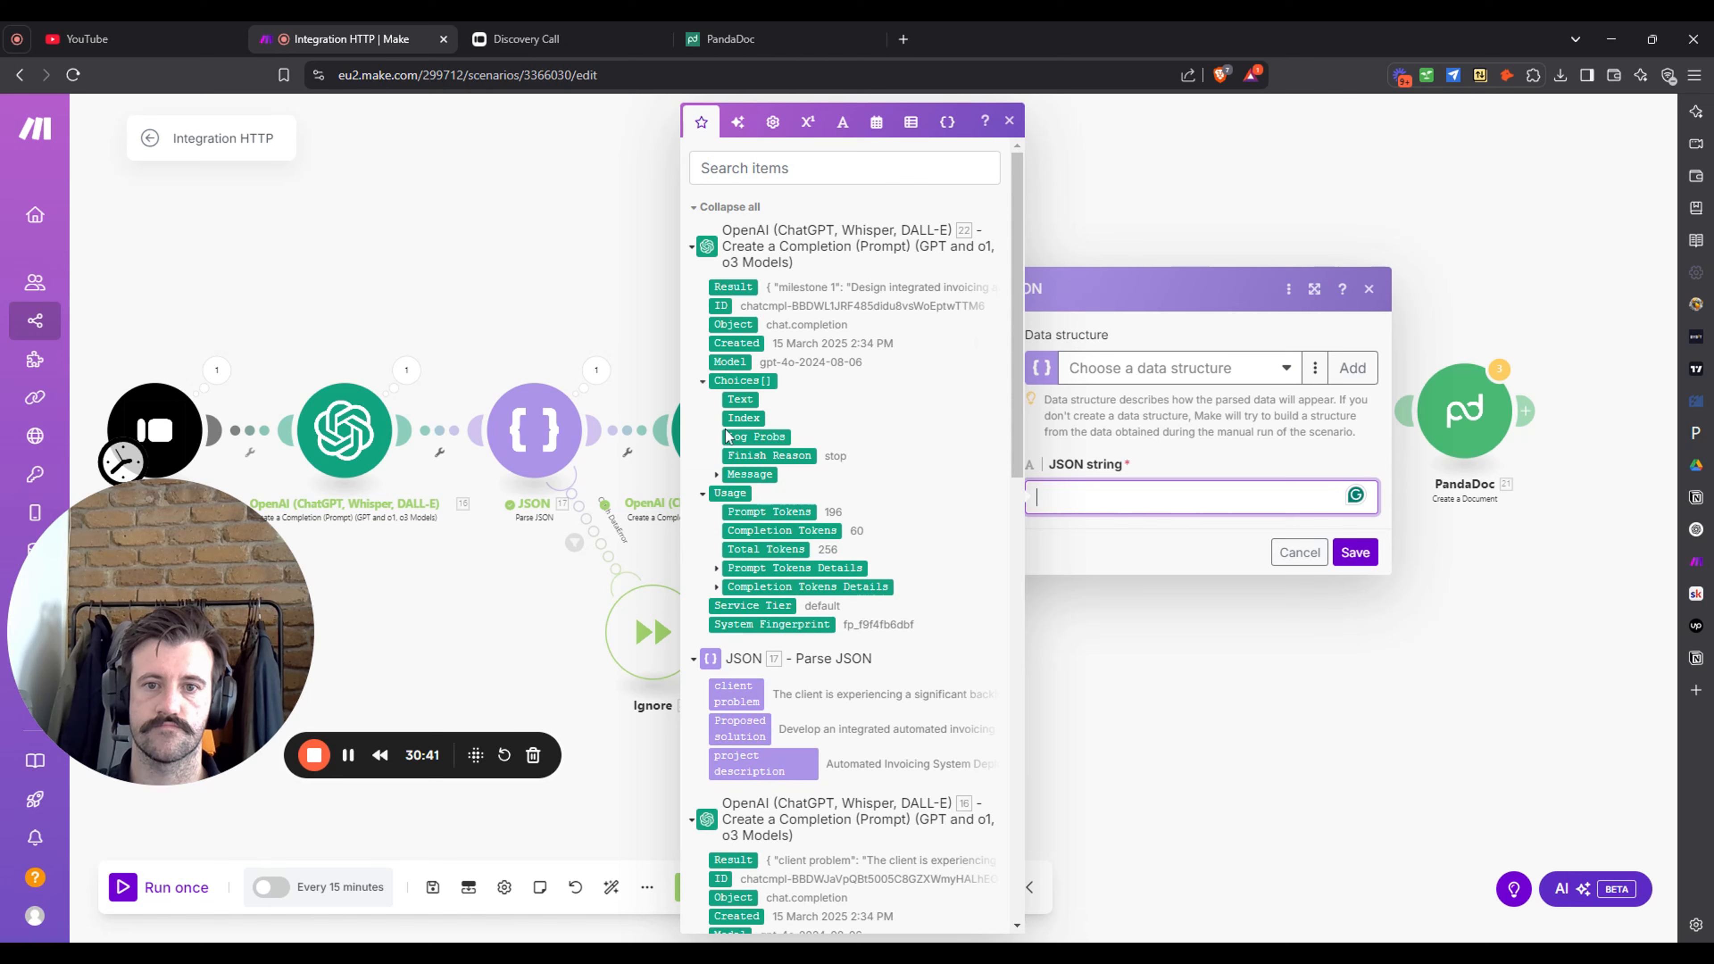
left_click(717, 476)
left_click(762, 512)
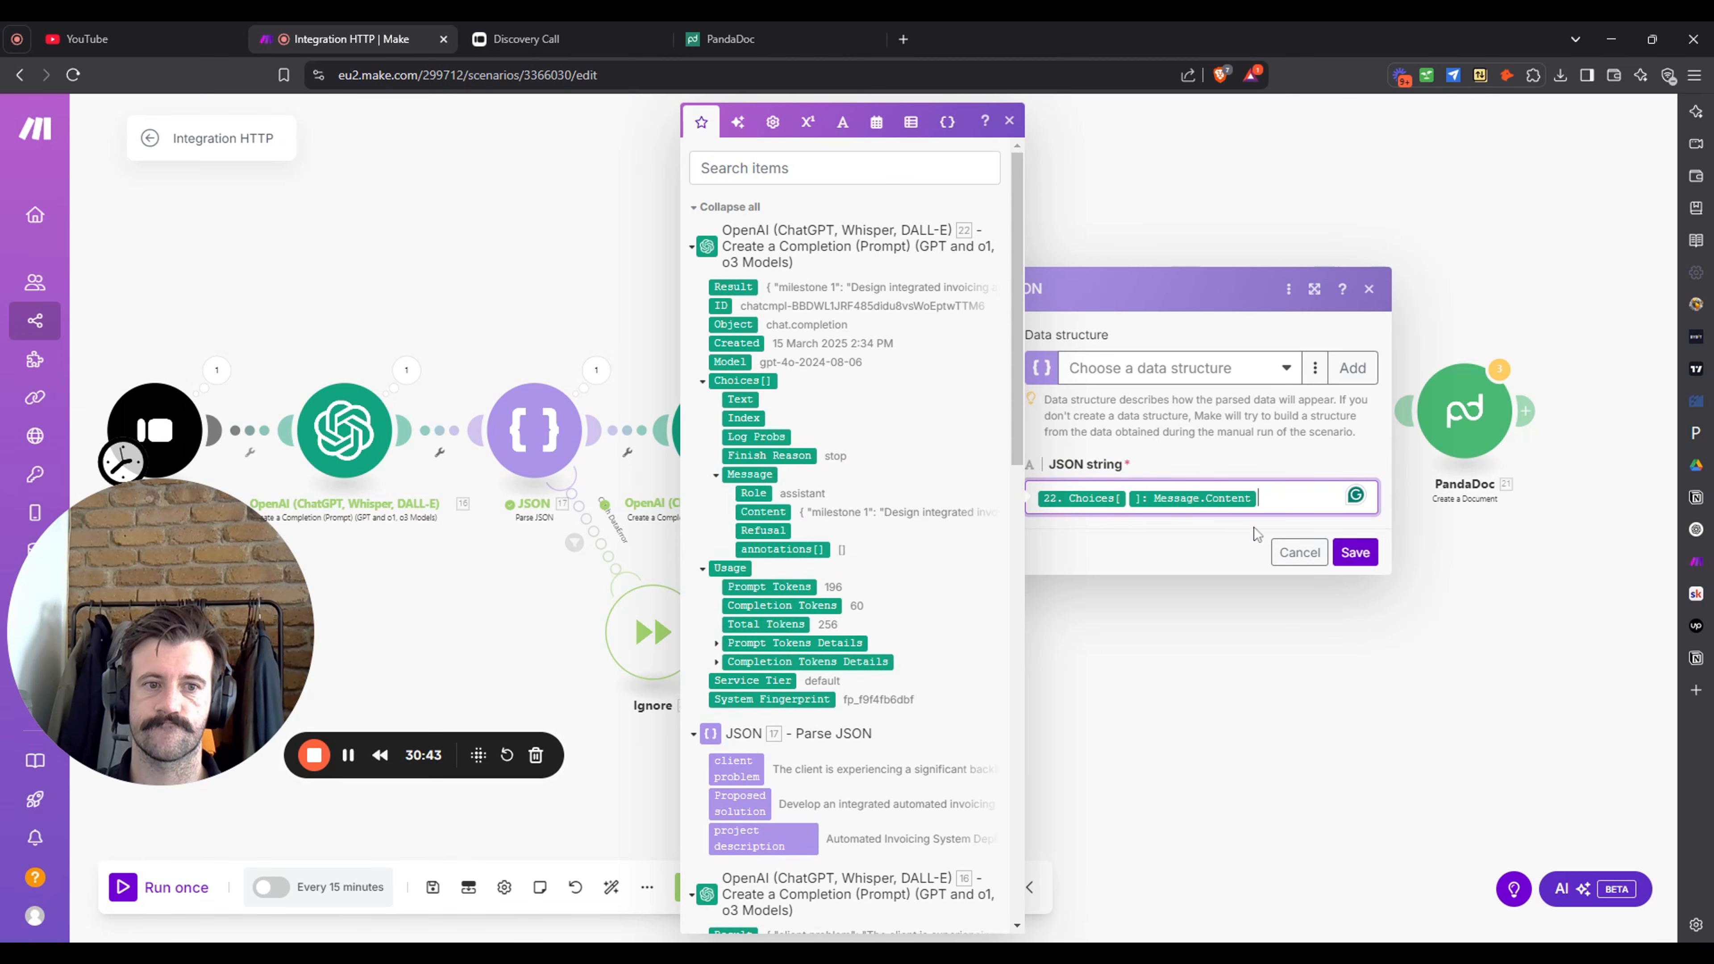
left_click(1355, 552)
left_click_drag(1196, 406, 1098, 420)
- Run only the new JSON module and dismiss its validation error
right_click(891, 425)
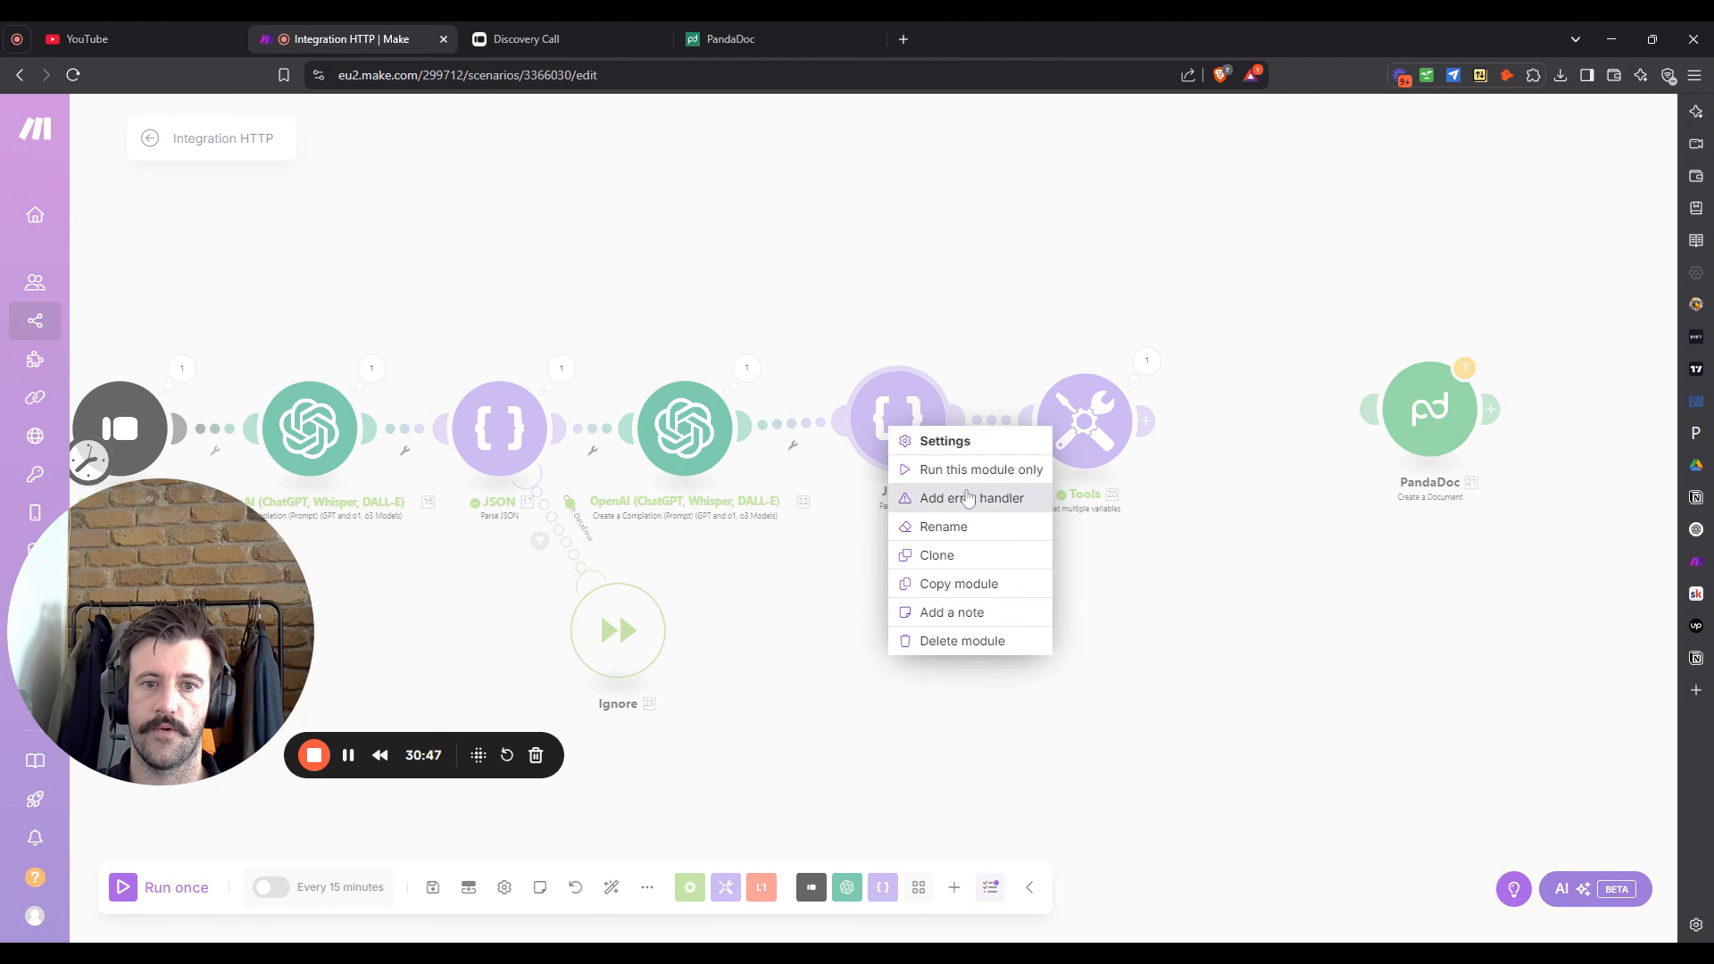
left_click(975, 469)
left_click(1325, 533)
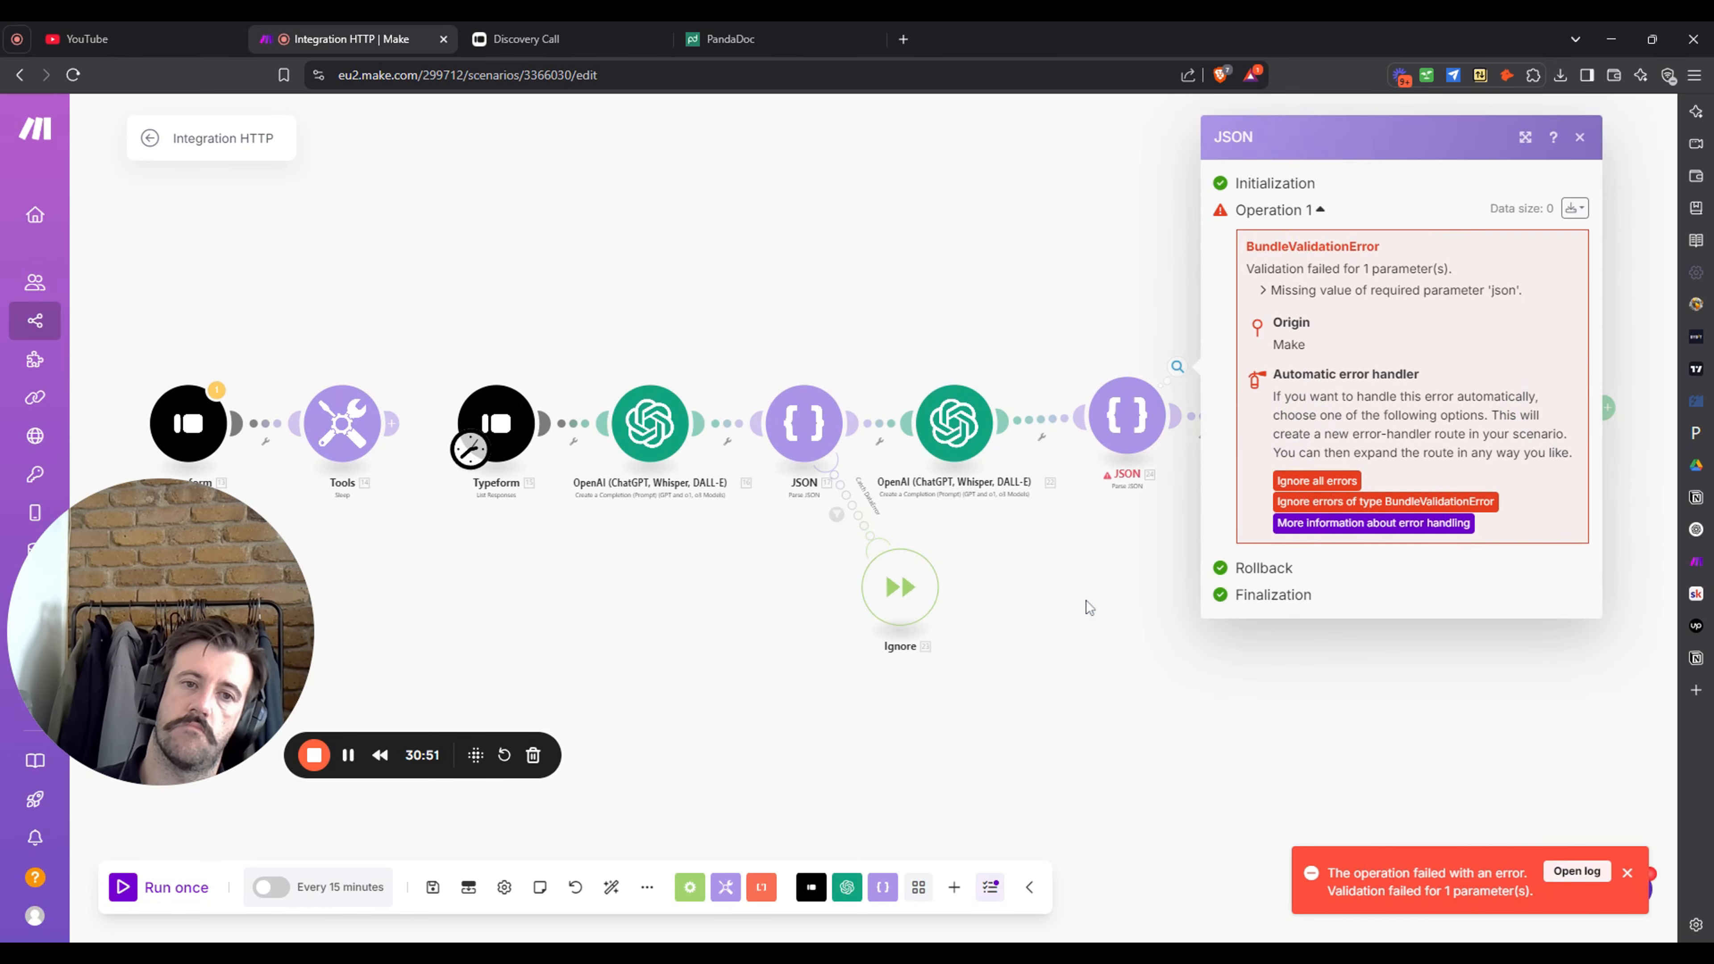
left_click(1086, 600)
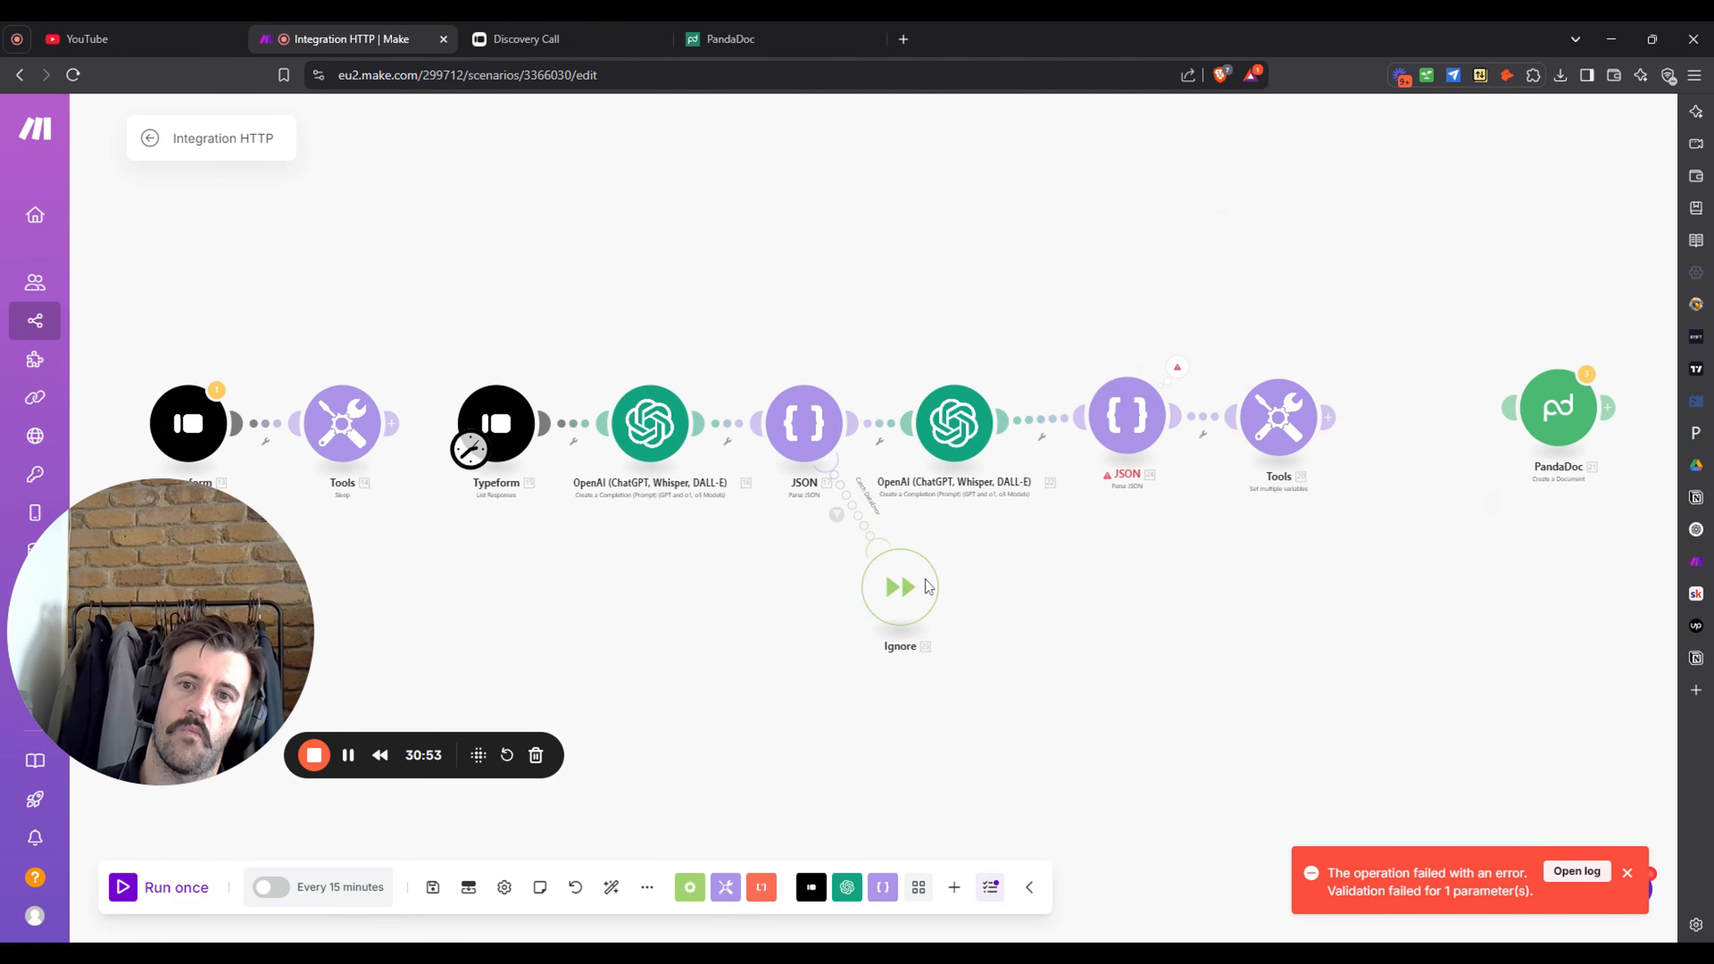
- Run the whole scenario and view the four parsed milestones in the JSON output
right_click(538, 442)
key("Escape")
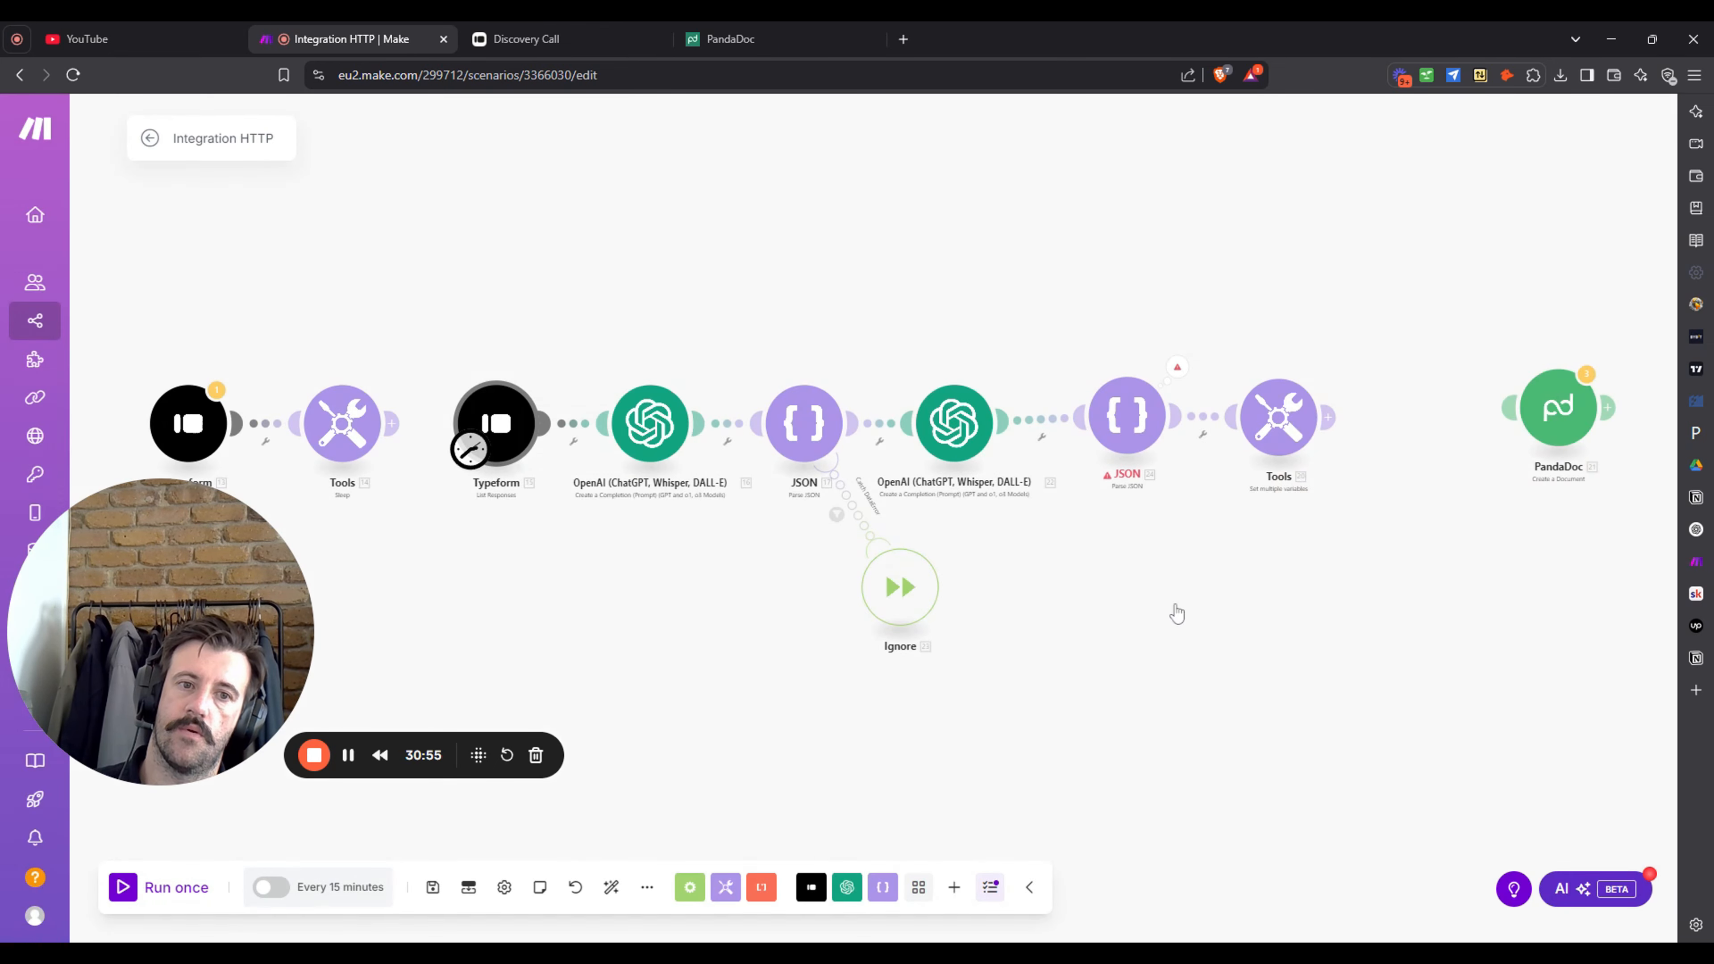
right_click(535, 450)
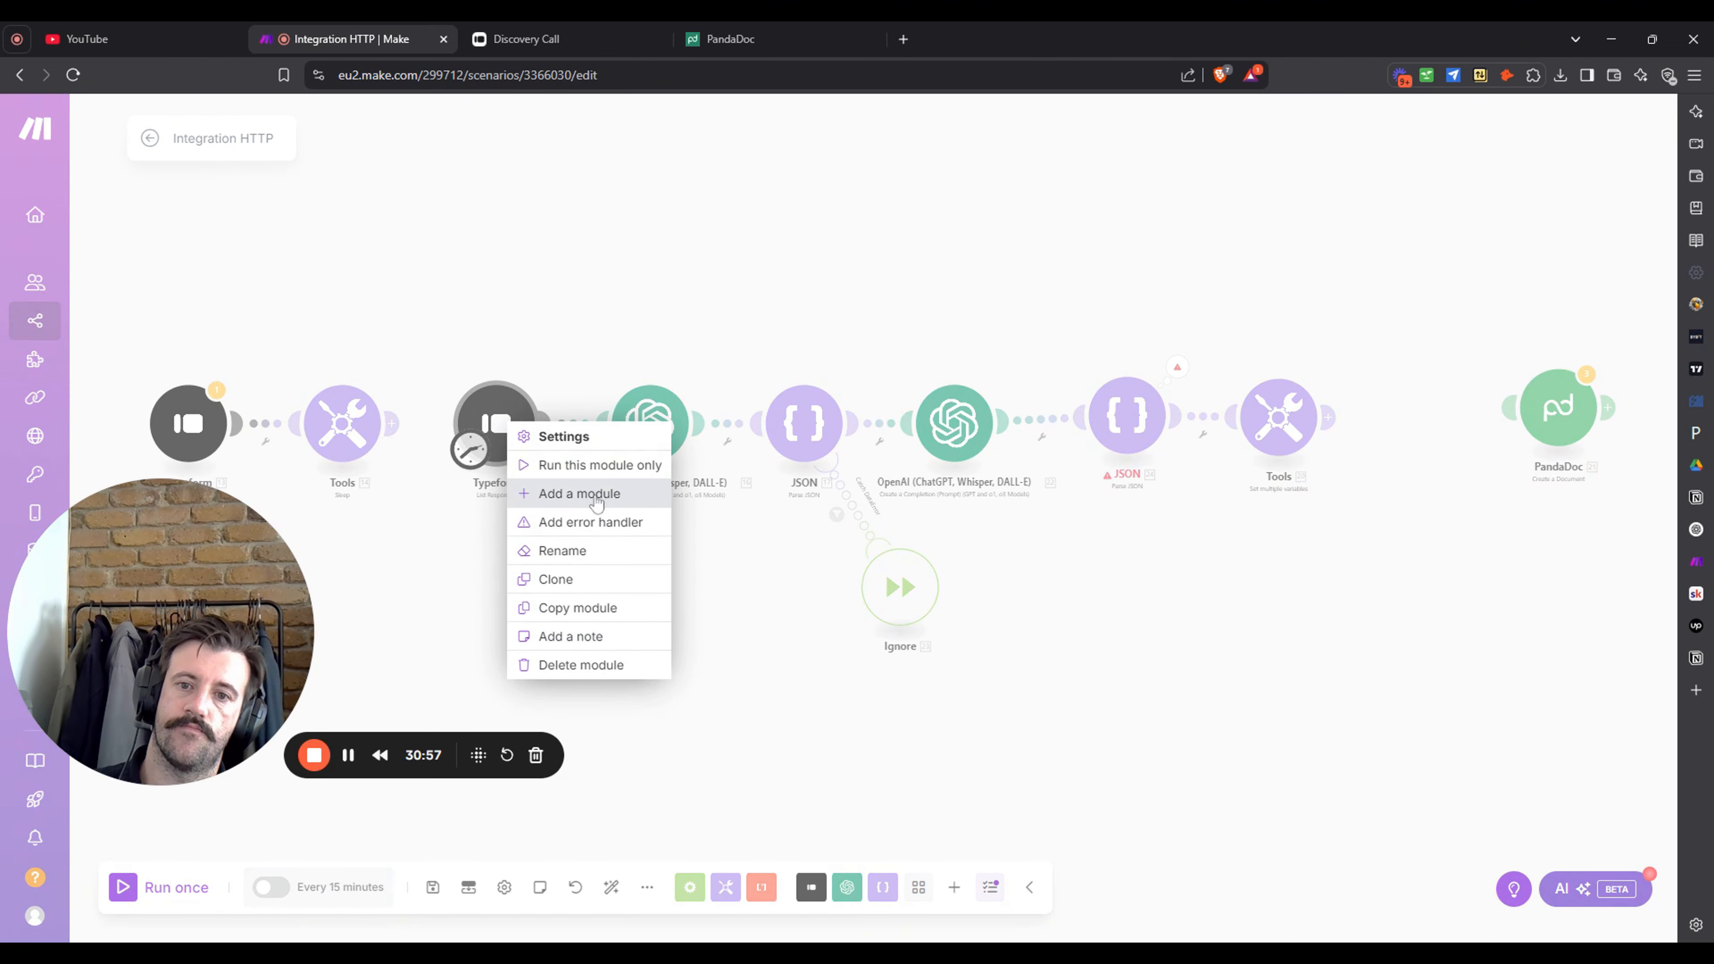
left_click(764, 685)
left_click(189, 885)
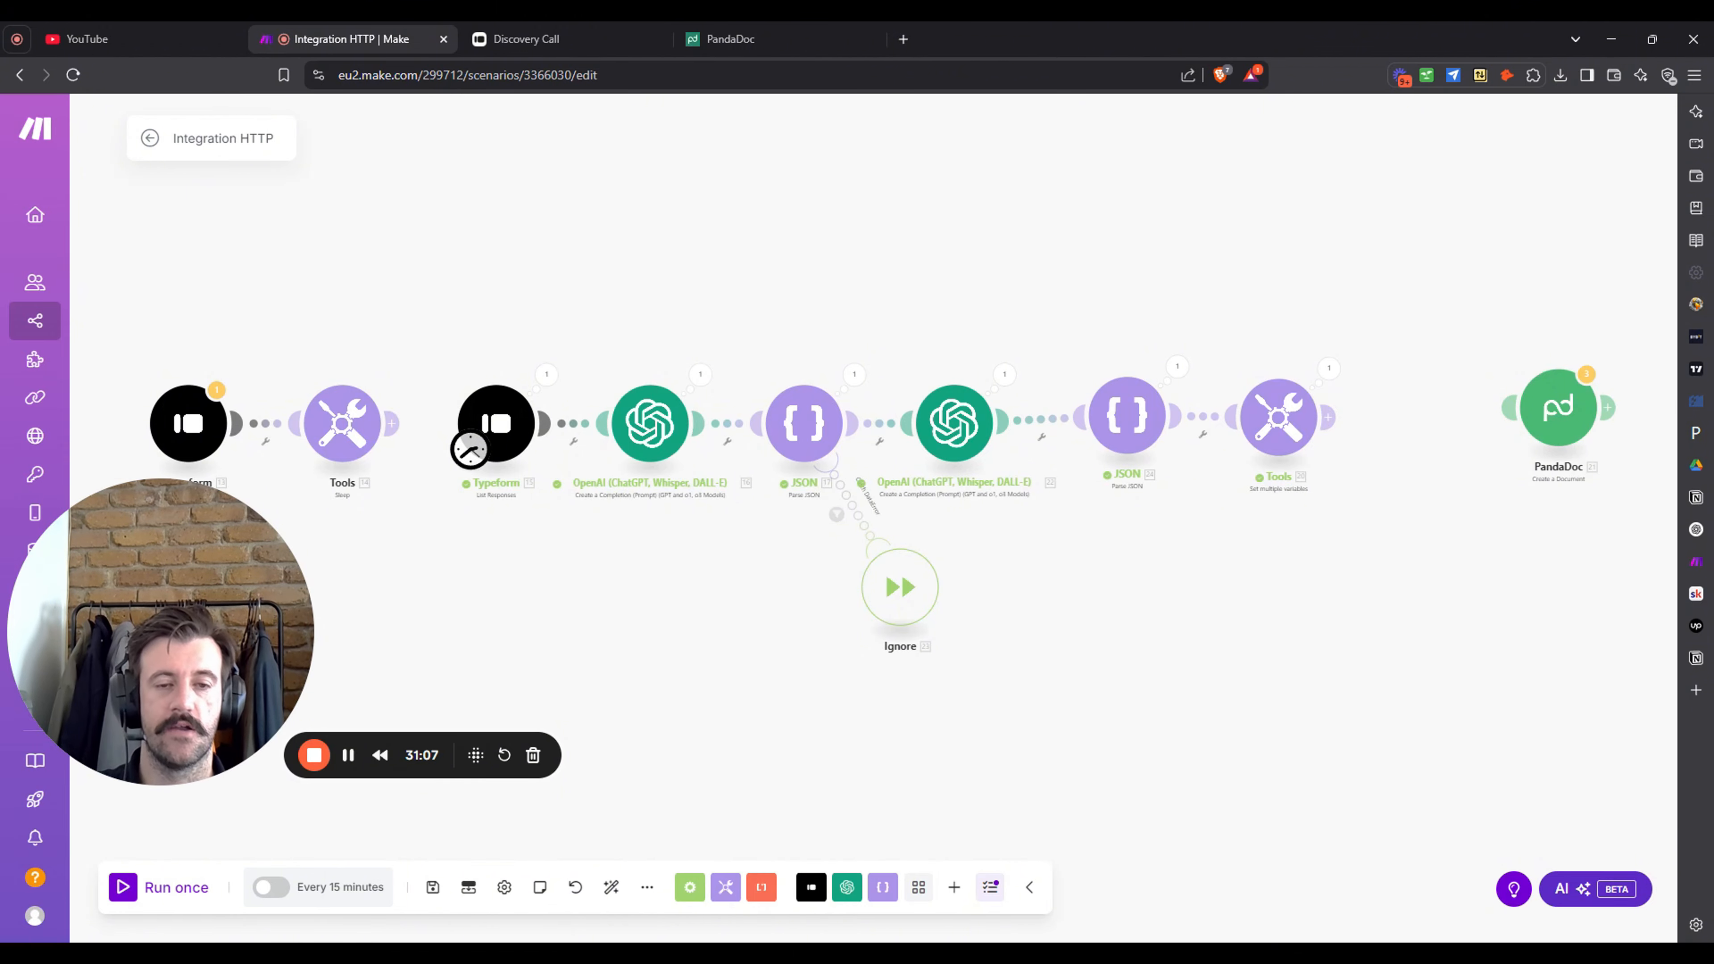
left_click(1178, 367)
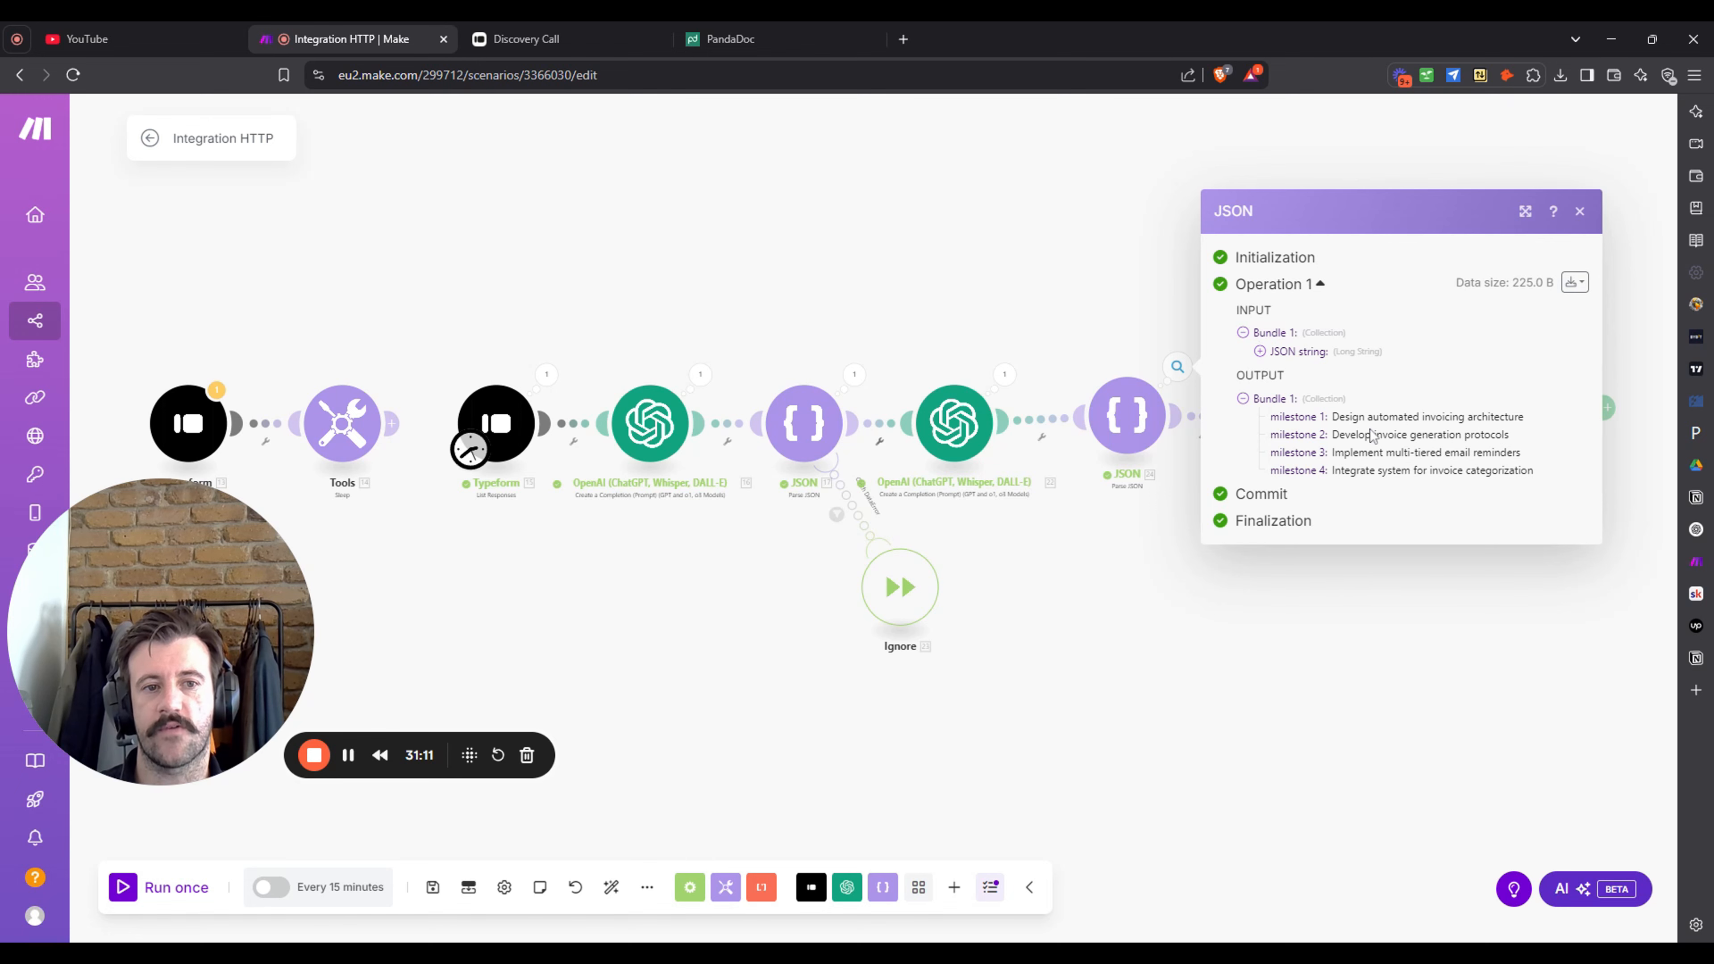
- Add a Milestone 1 variable in Tools and browse the available mapping data
left_click(1405, 680)
left_click(1280, 436)
scroll(1497, 533, "down", 2)
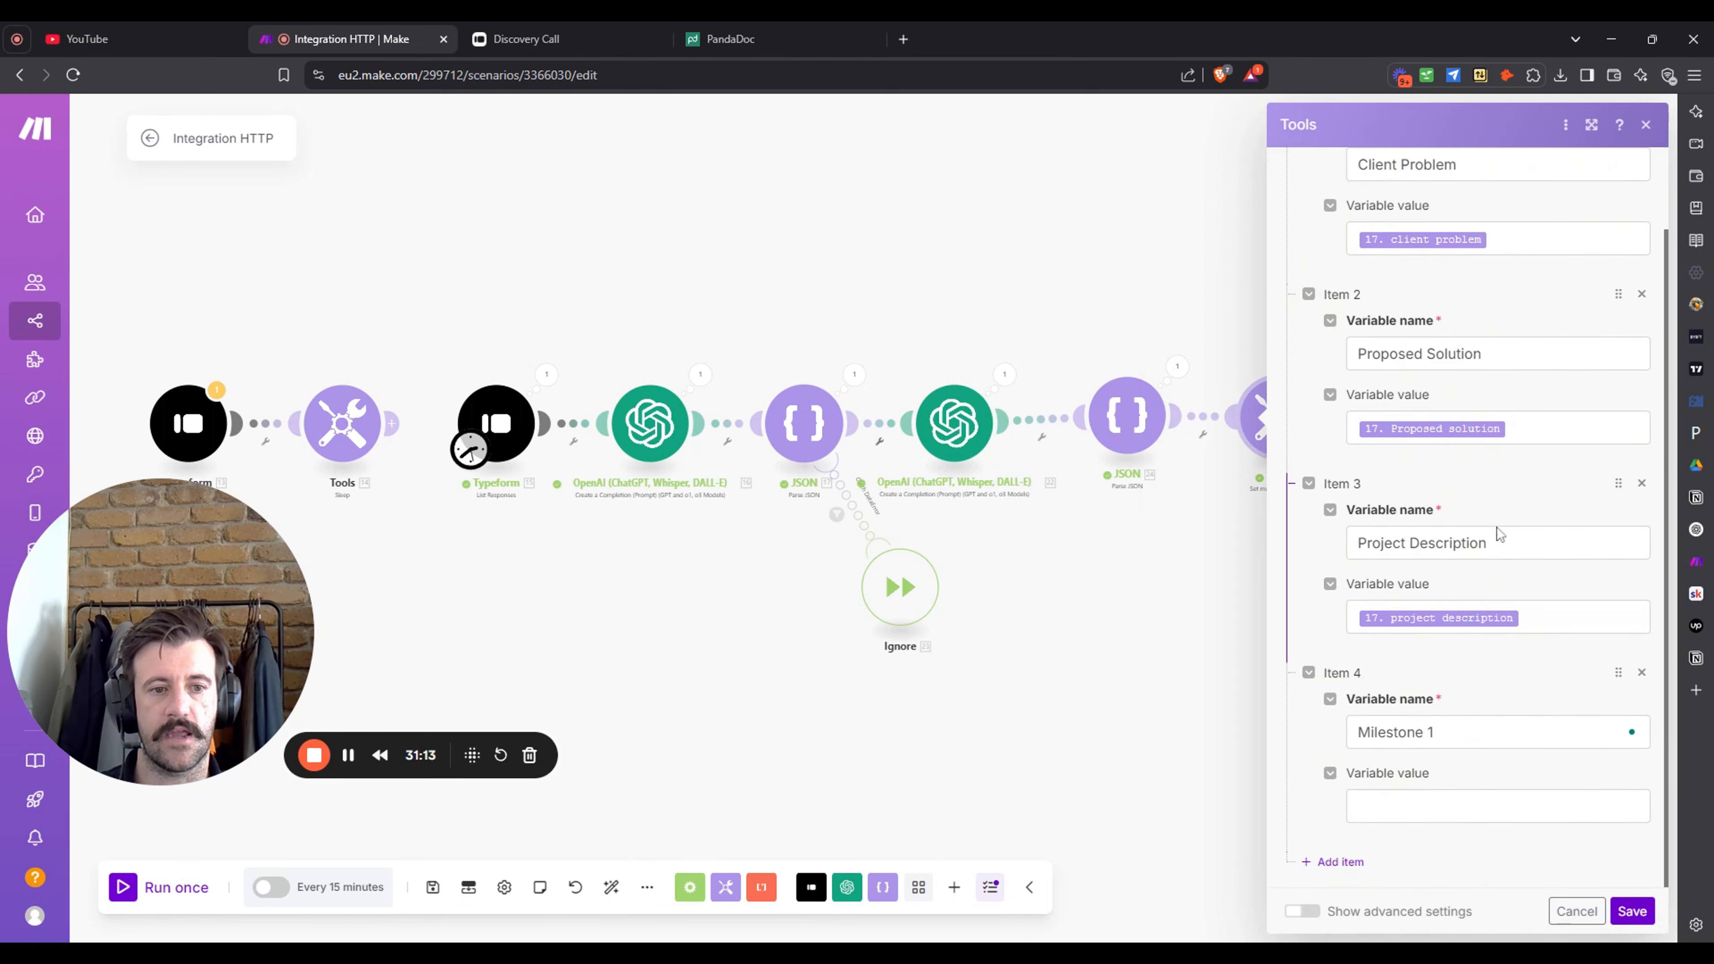
left_click(1450, 806)
scroll(1151, 361, "down", 5)
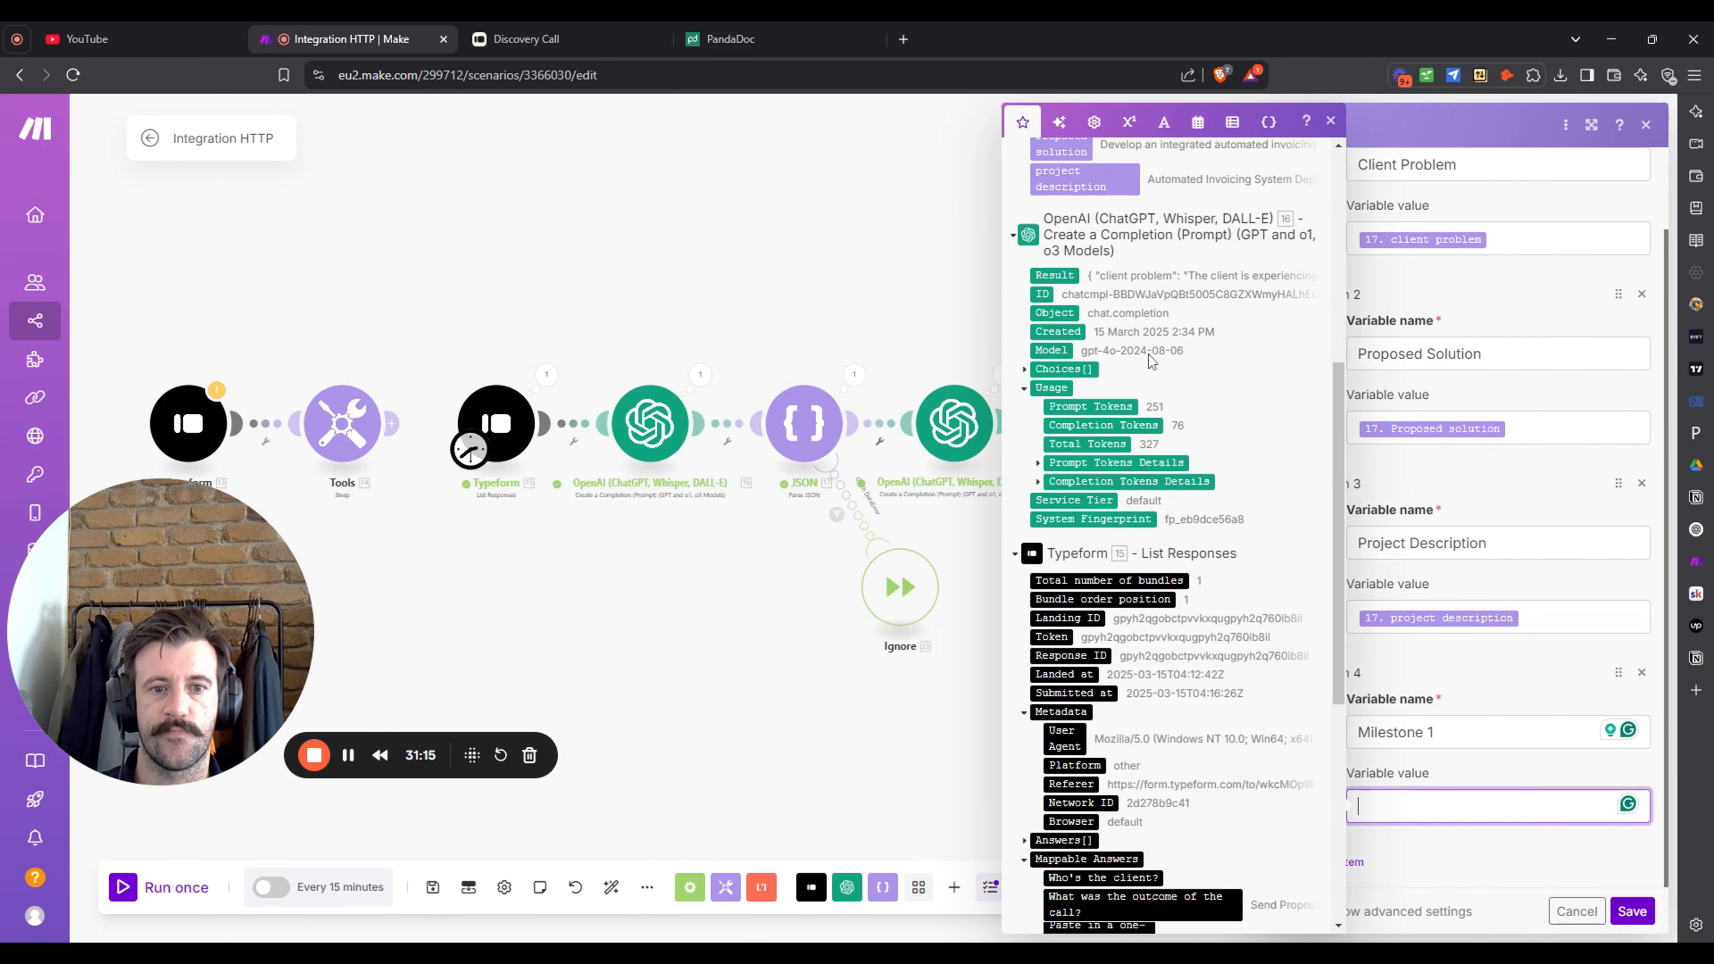
scroll(1152, 361, "down", 8)
scroll(1151, 361, "up", 14)
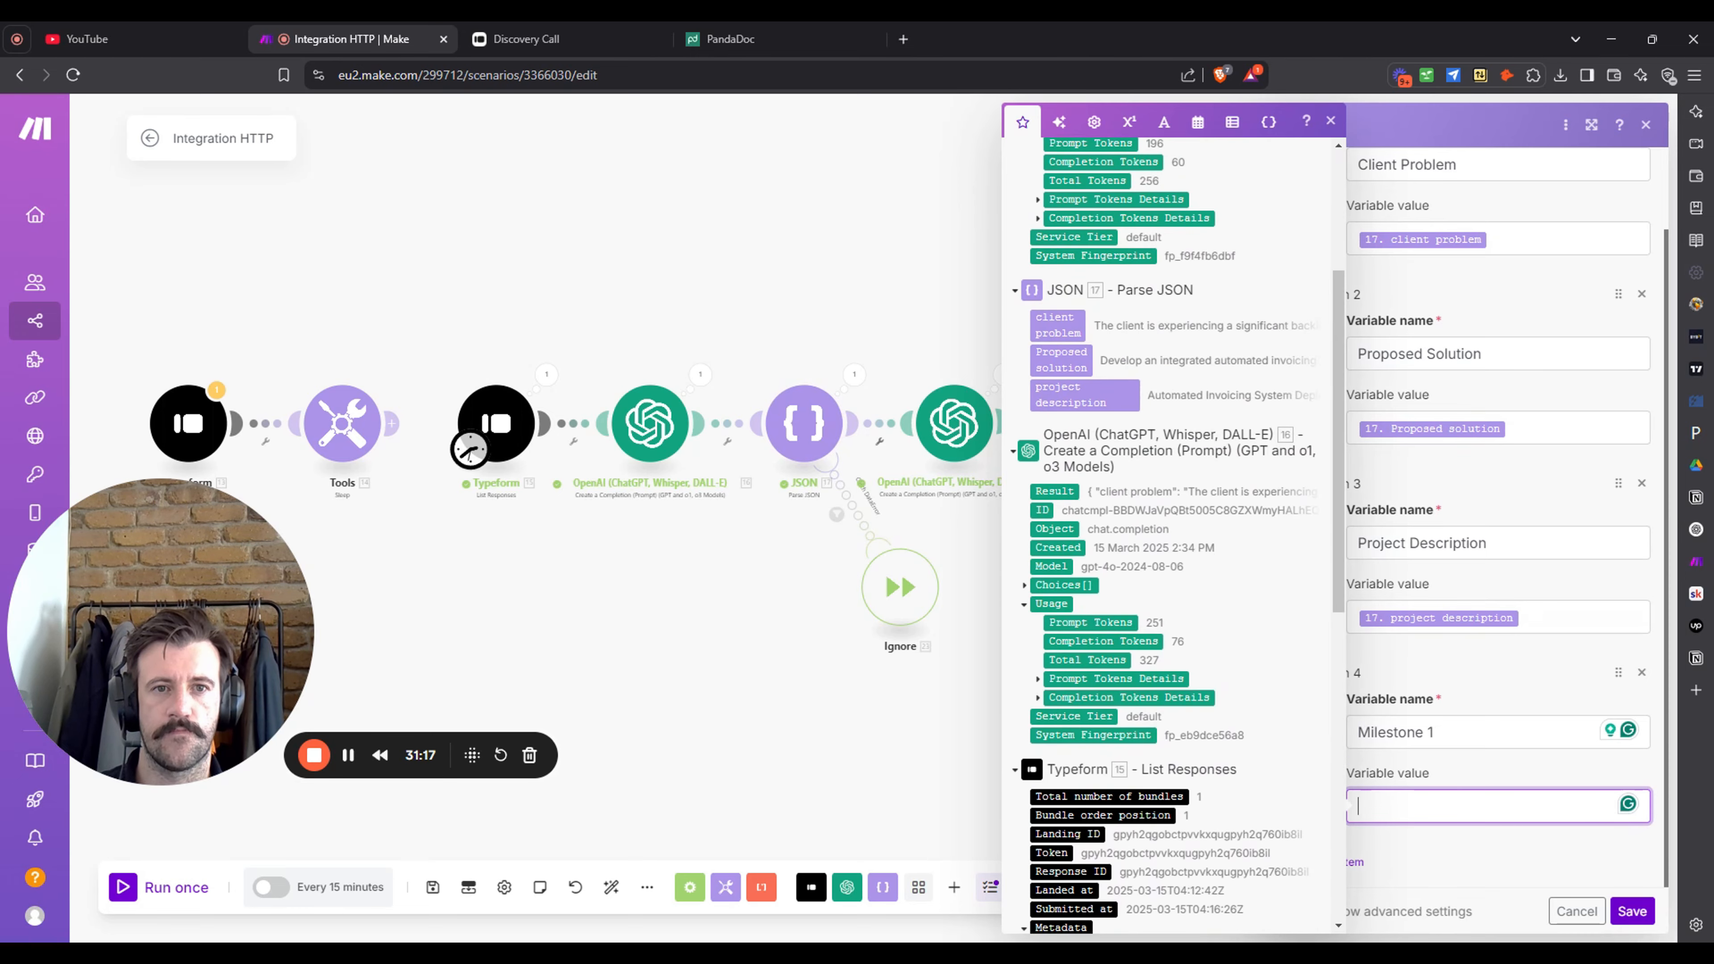
scroll(1166, 387, "up", 4)
scroll(1256, 469, "down", 10)
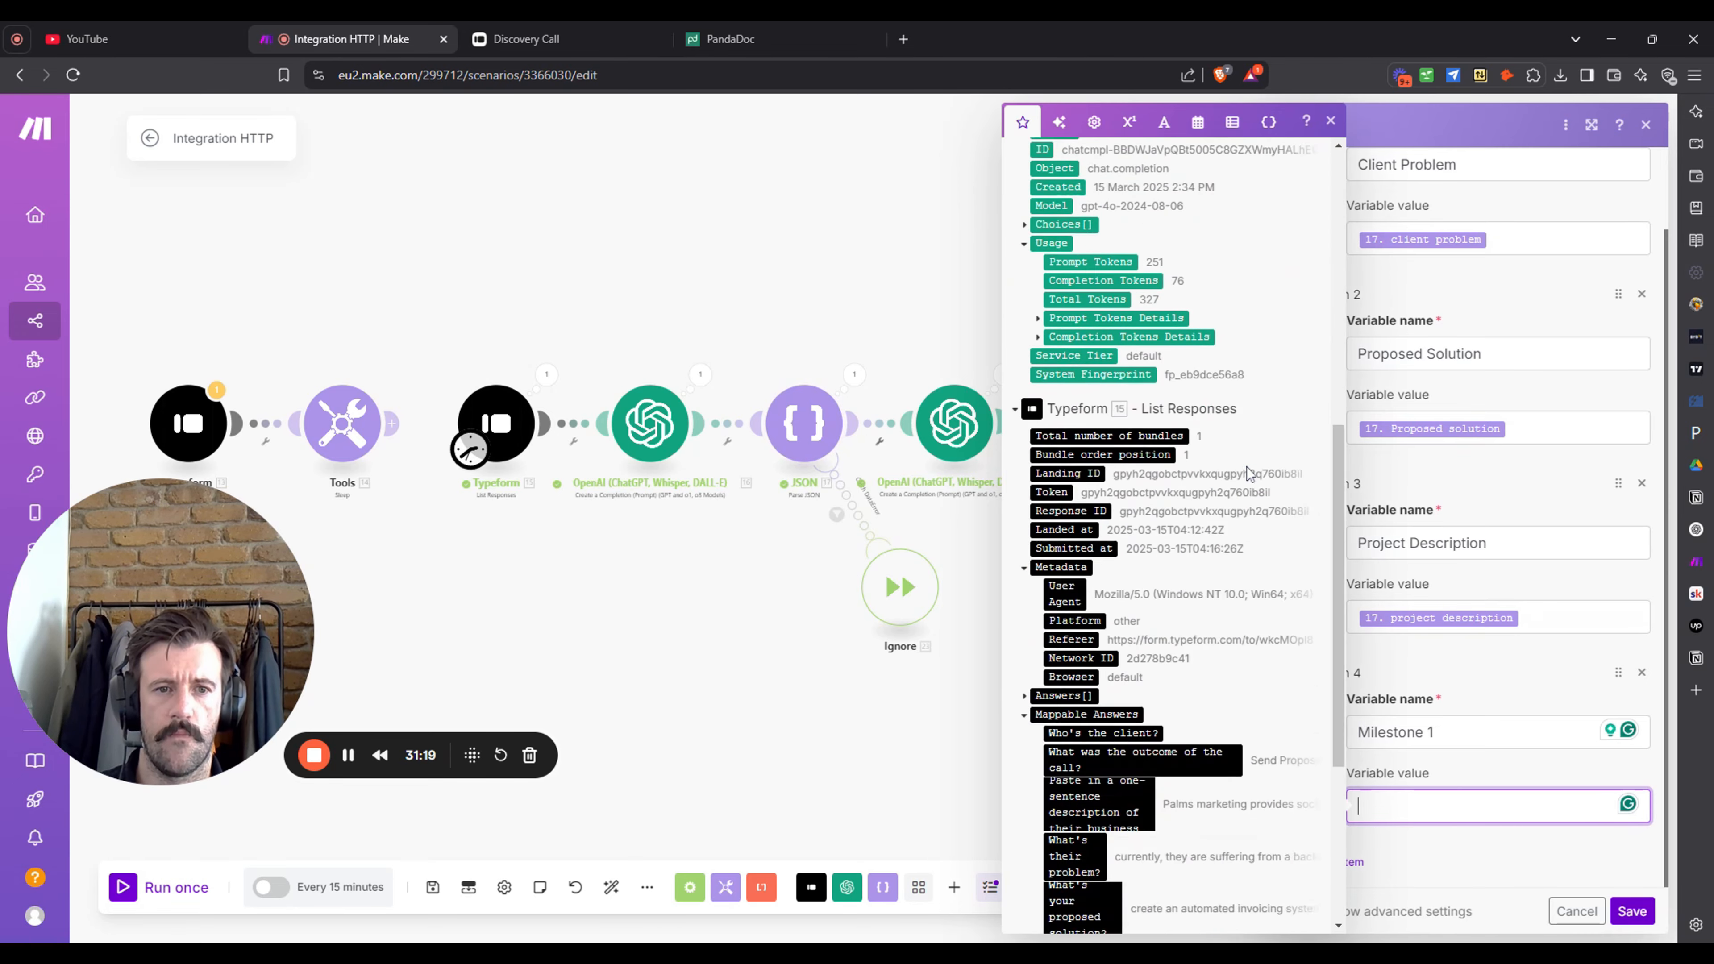
scroll(1247, 487, "up", 10)
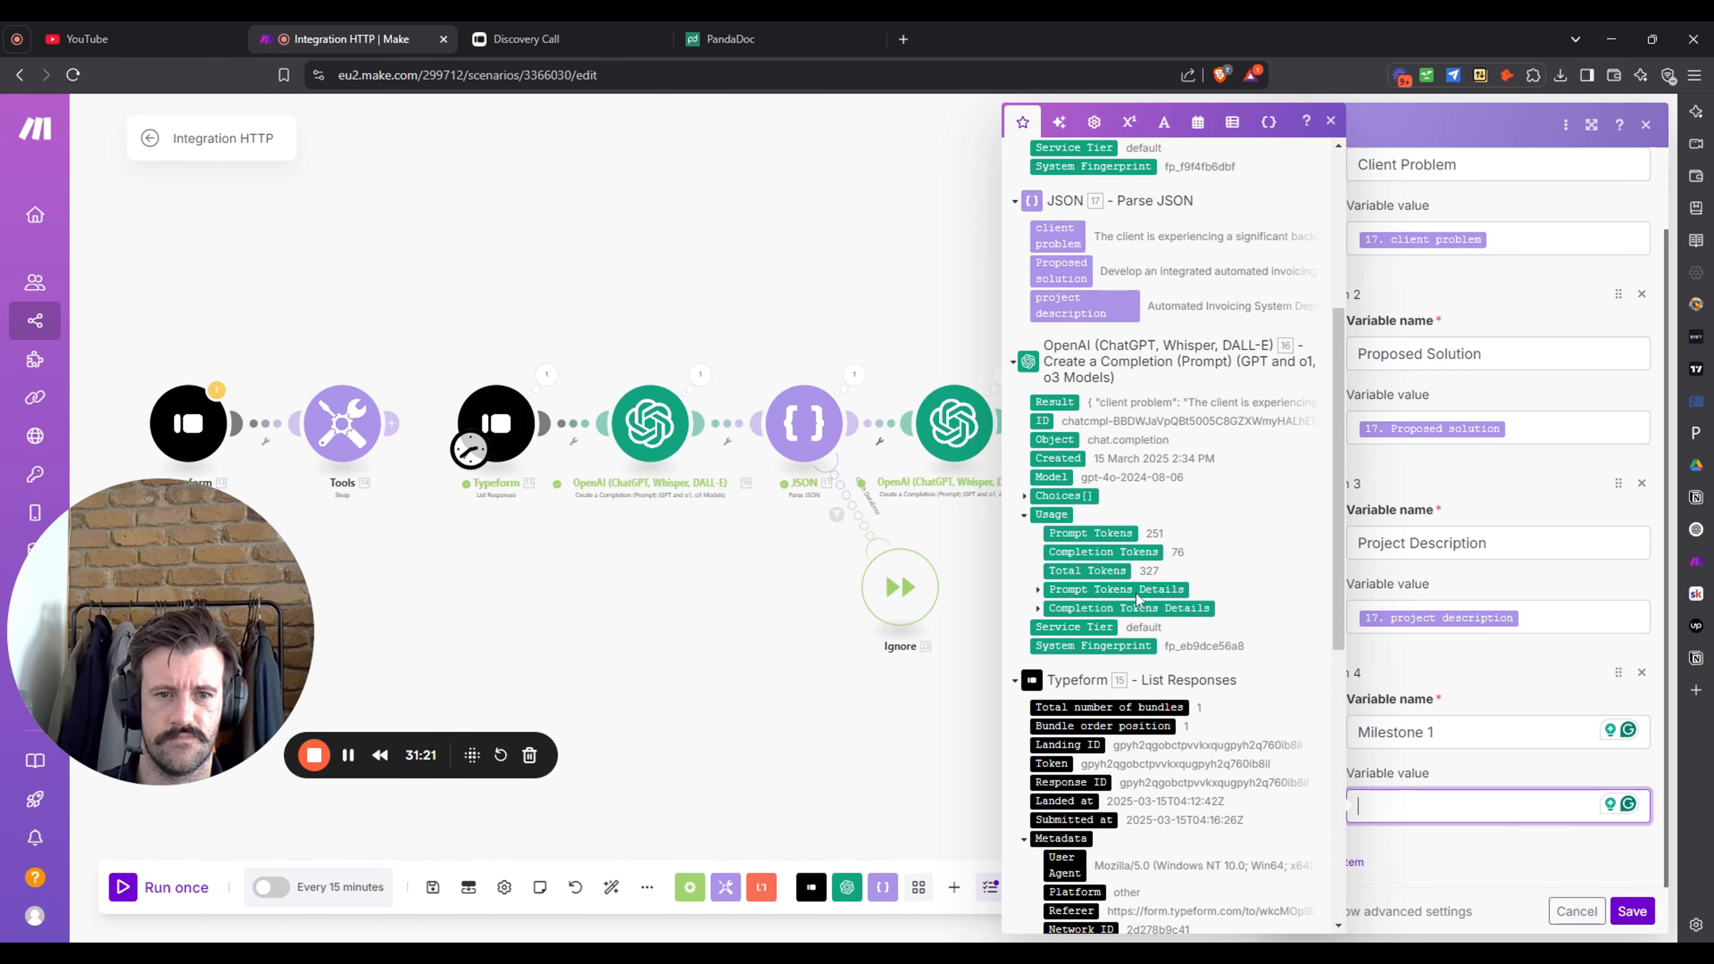
scroll(1021, 635, "up", 3)
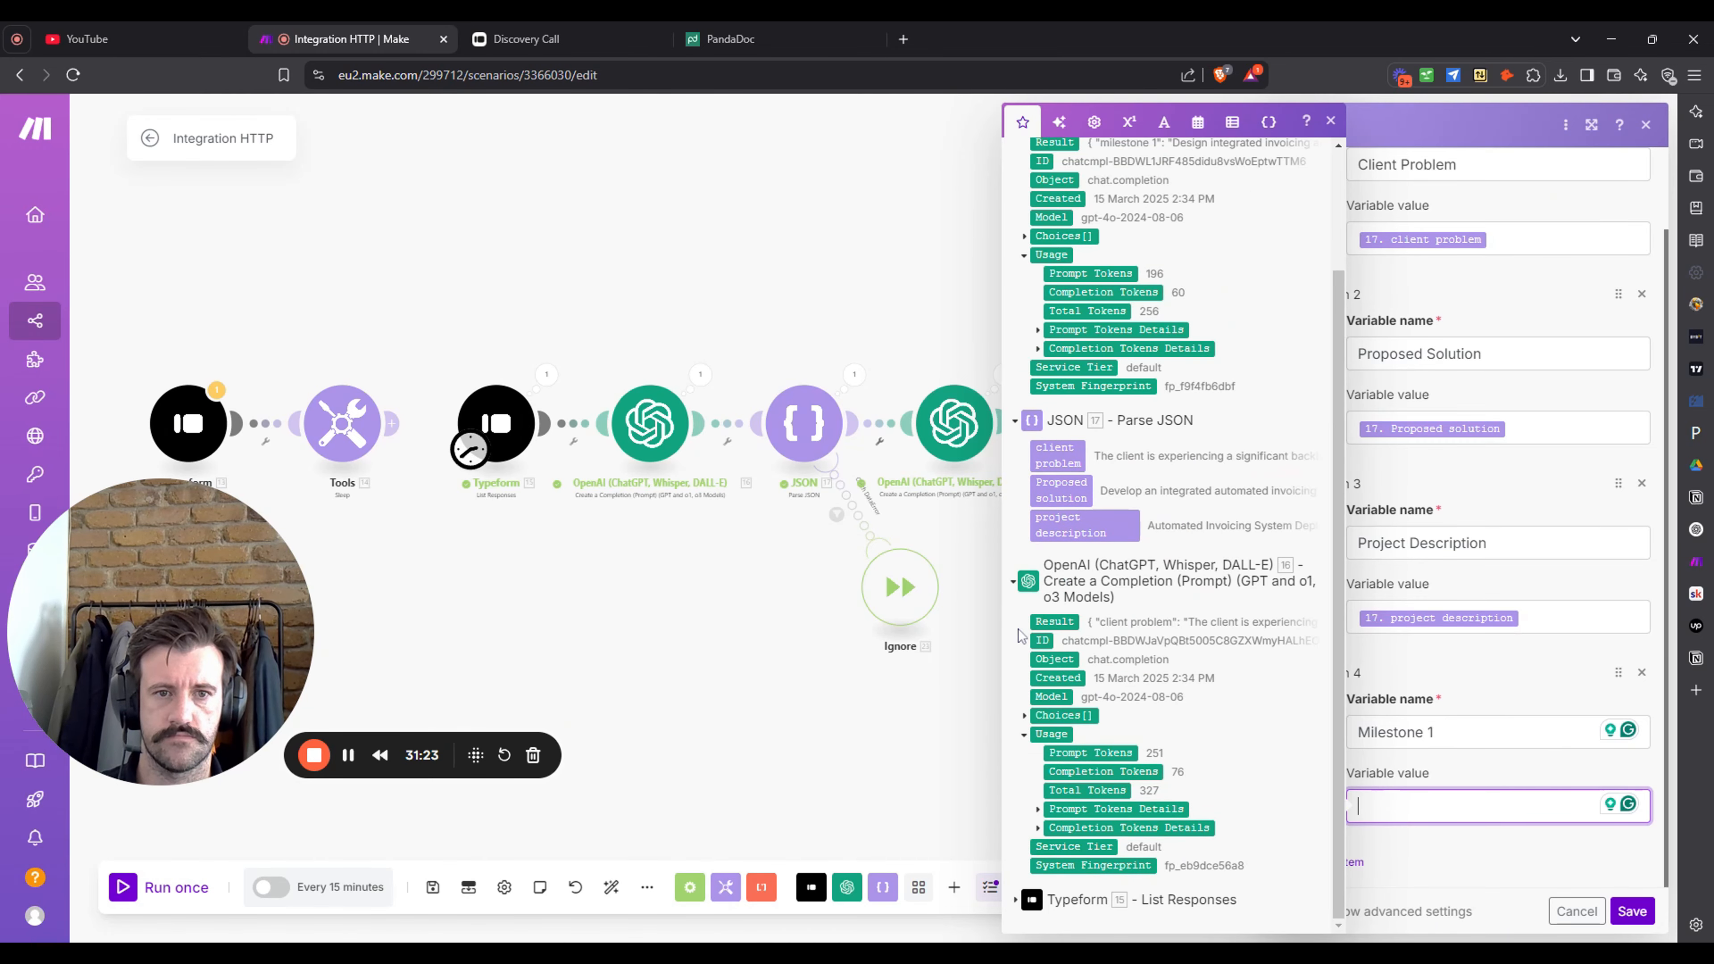
left_click(1014, 585)
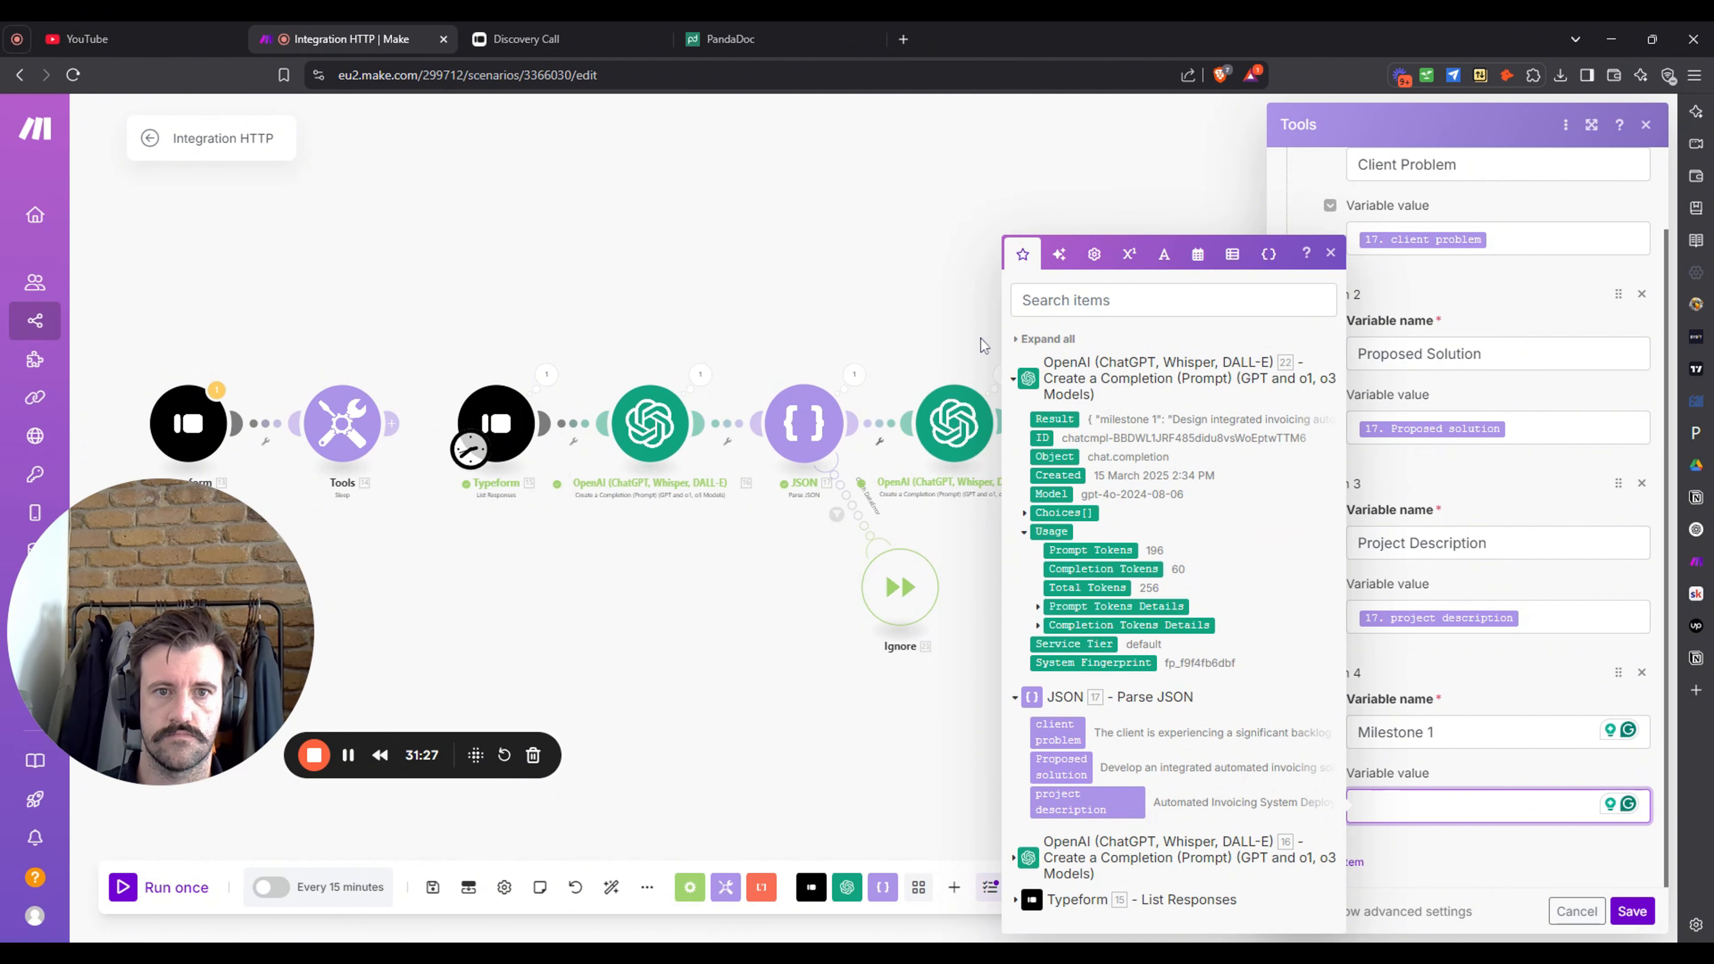
left_click(1026, 338)
left_click(996, 286)
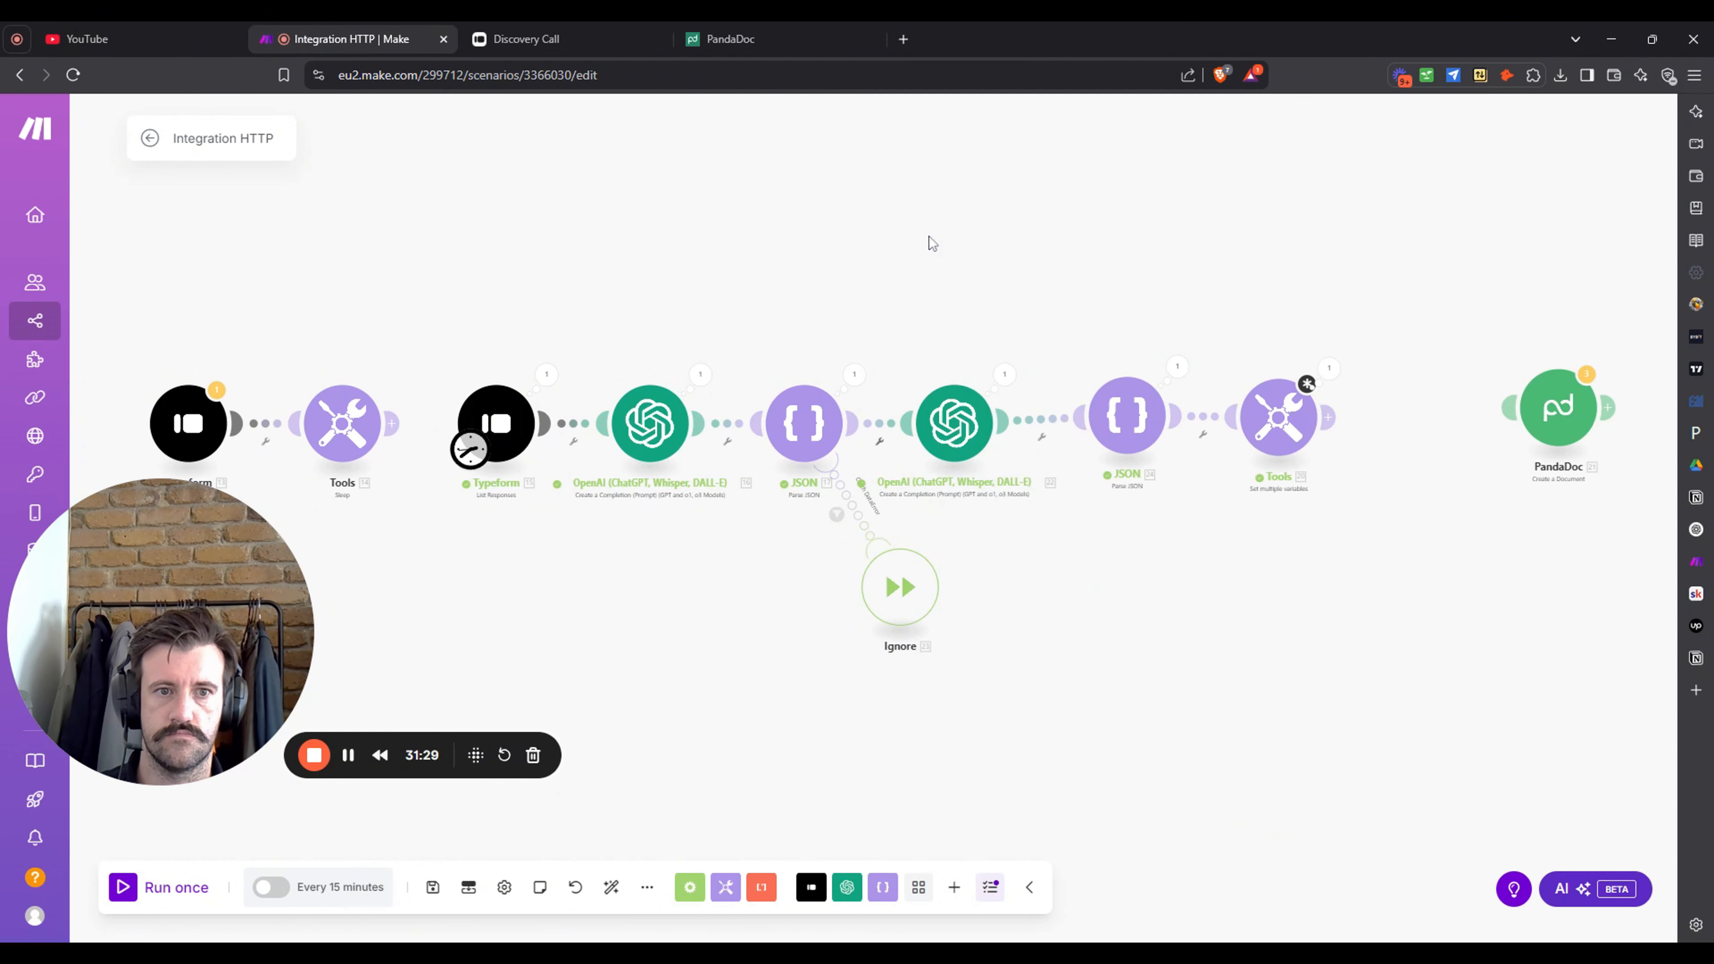
- Unlink the JSON module from Tools and reconnect them
left_click(1054, 488)
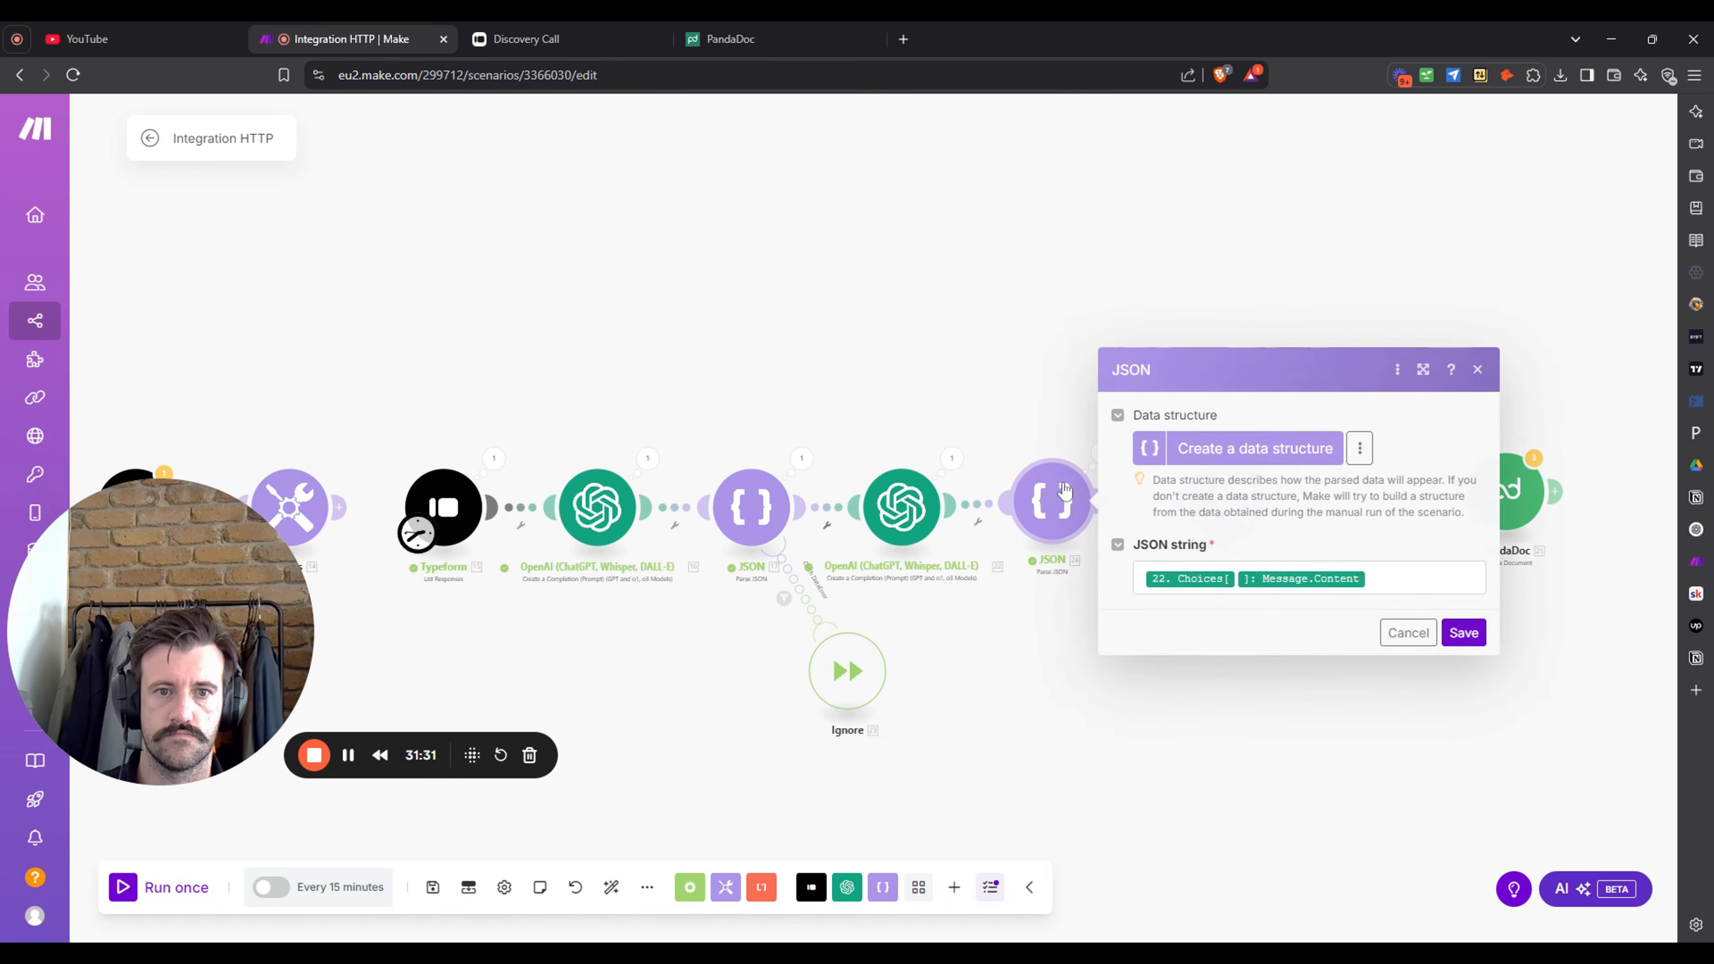
left_click(956, 303)
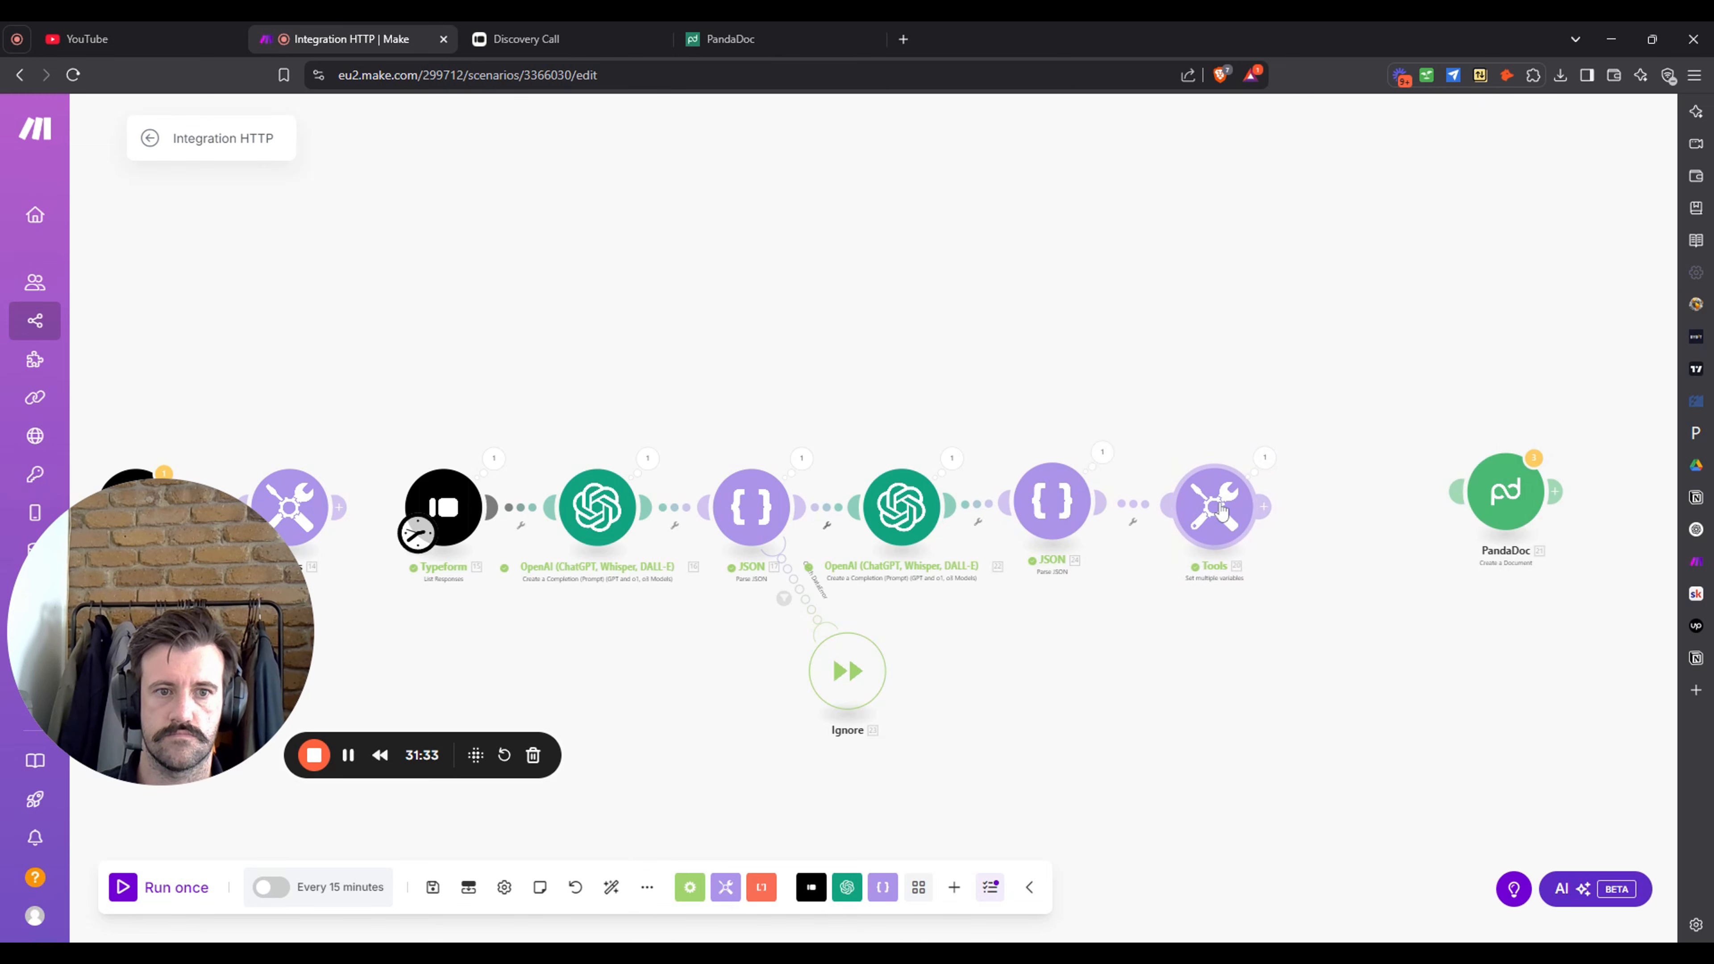
right_click(1144, 506)
left_click(1178, 548)
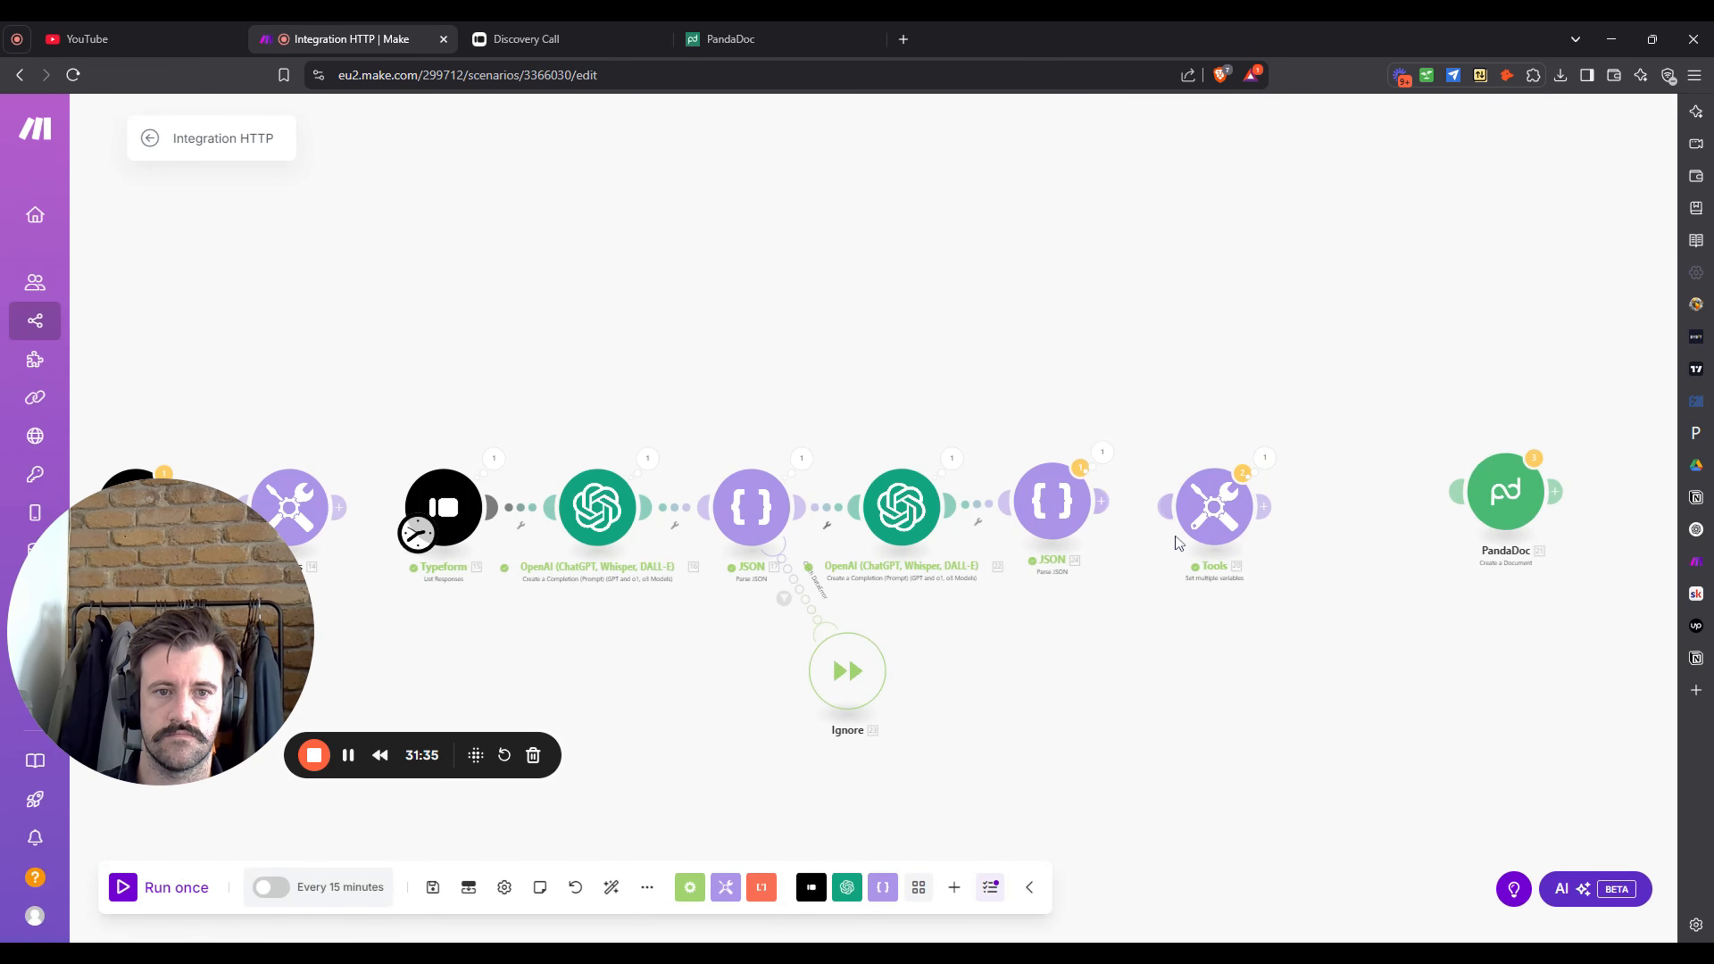
left_click_drag(1167, 505, 1102, 507)
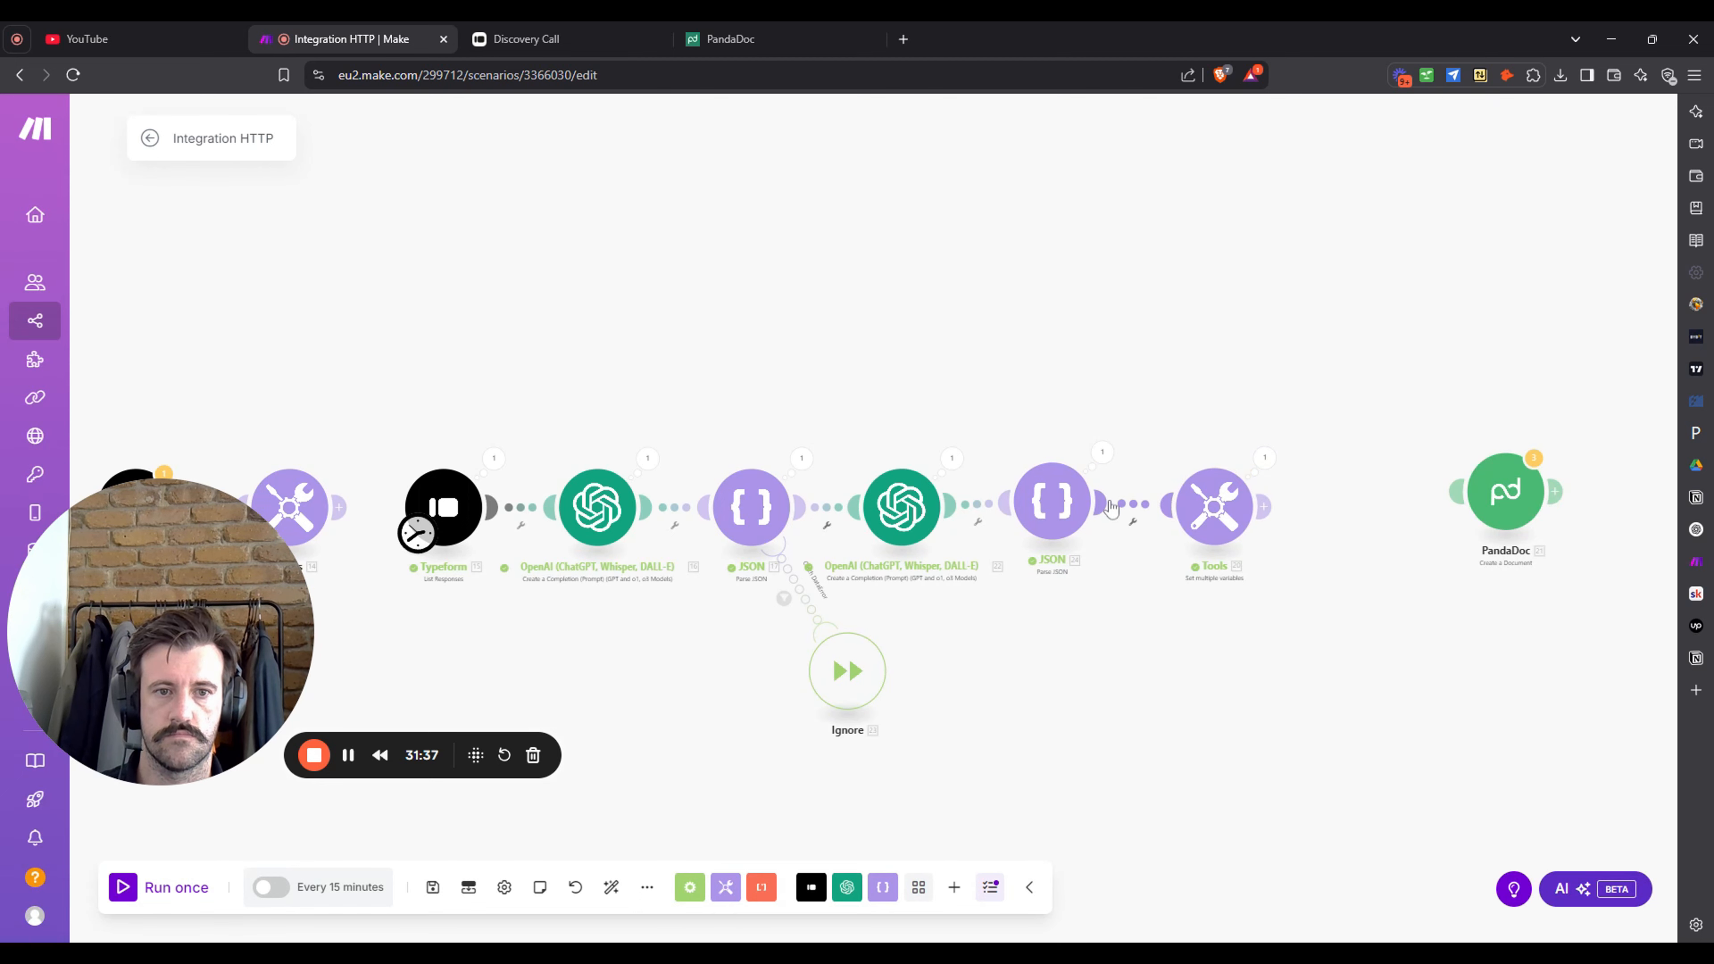
- Revisit the Milestone 1 variable value in Tools, then close its settings
left_click(1213, 506)
scroll(1520, 538, "down", 2)
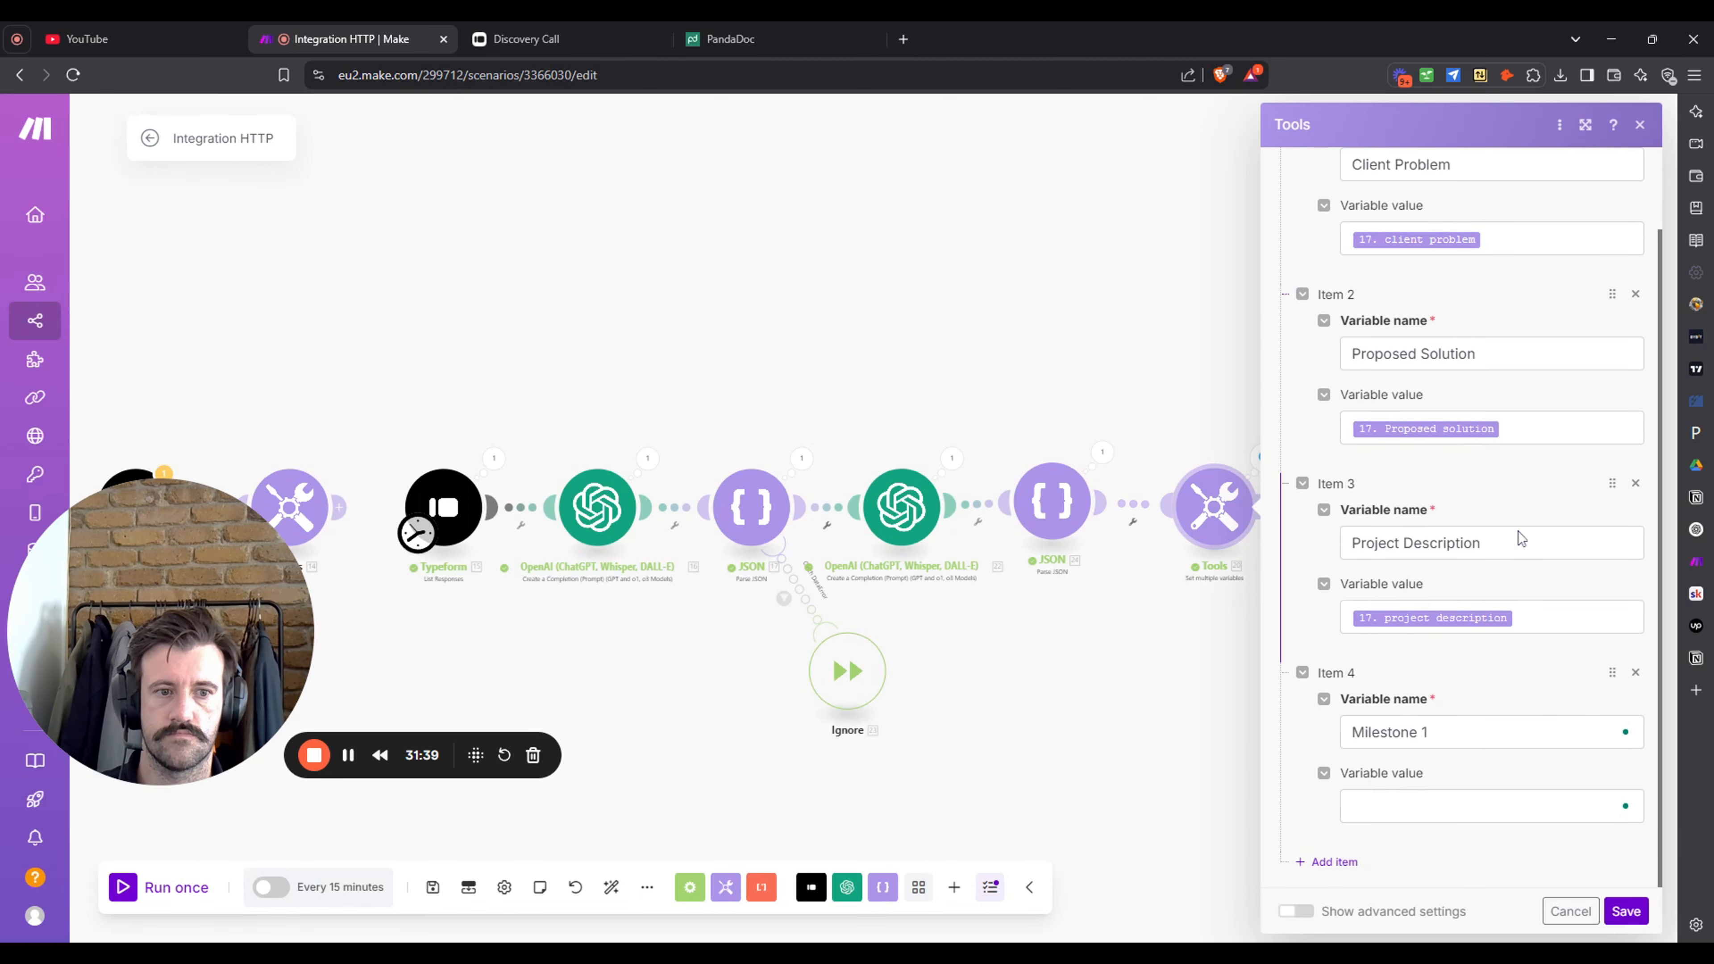
left_click(1455, 802)
scroll(1186, 365, "down", 5)
scroll(1186, 363, "down", 7)
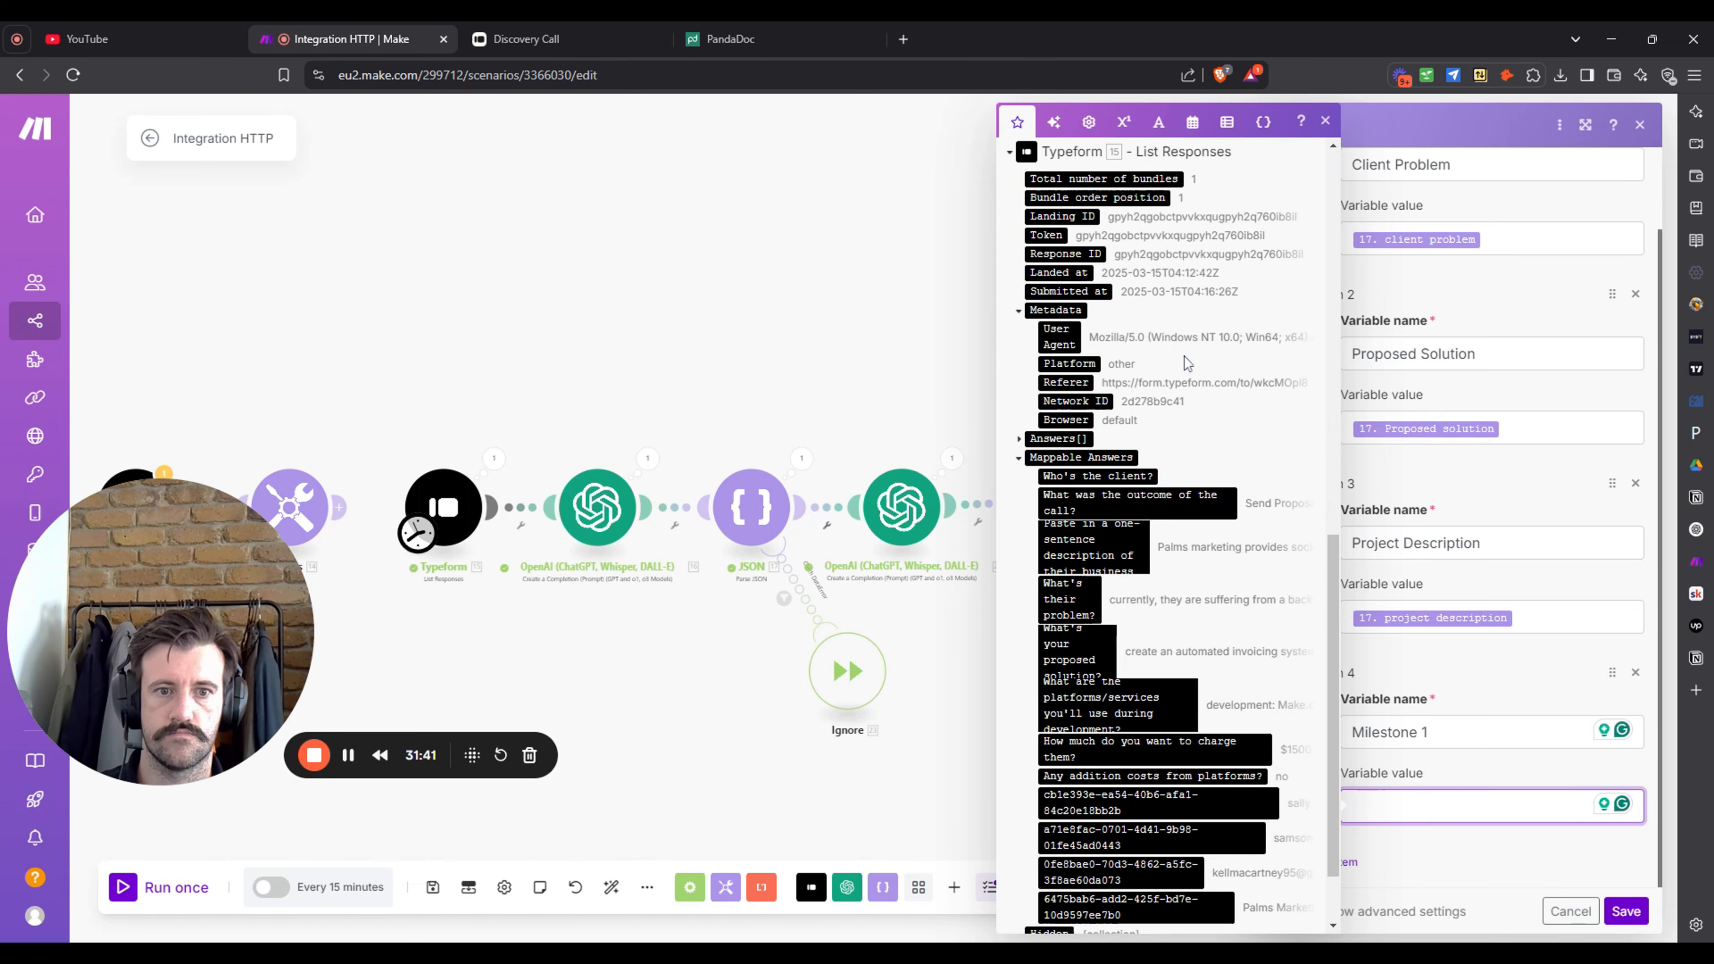
scroll(1186, 362, "up", 9)
scroll(1184, 357, "up", 3)
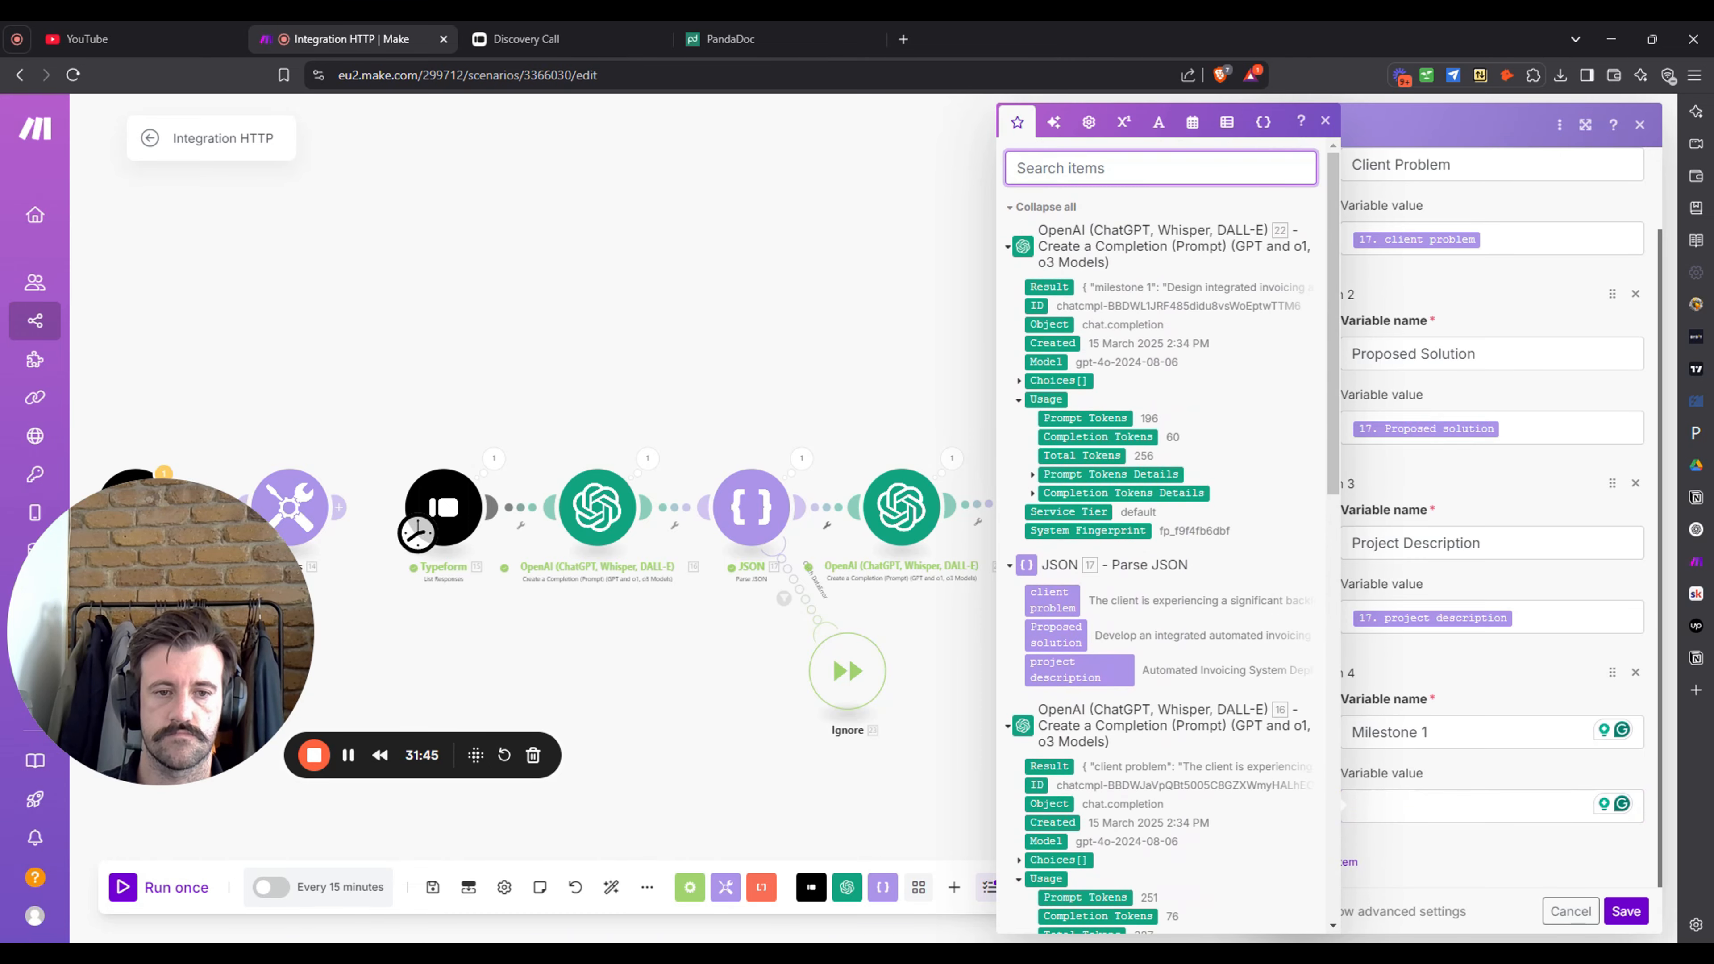
left_click(785, 254)
- Start a 'Run this module only' test on the JSON module, then cancel it
right_click(1051, 505)
left_click(1136, 552)
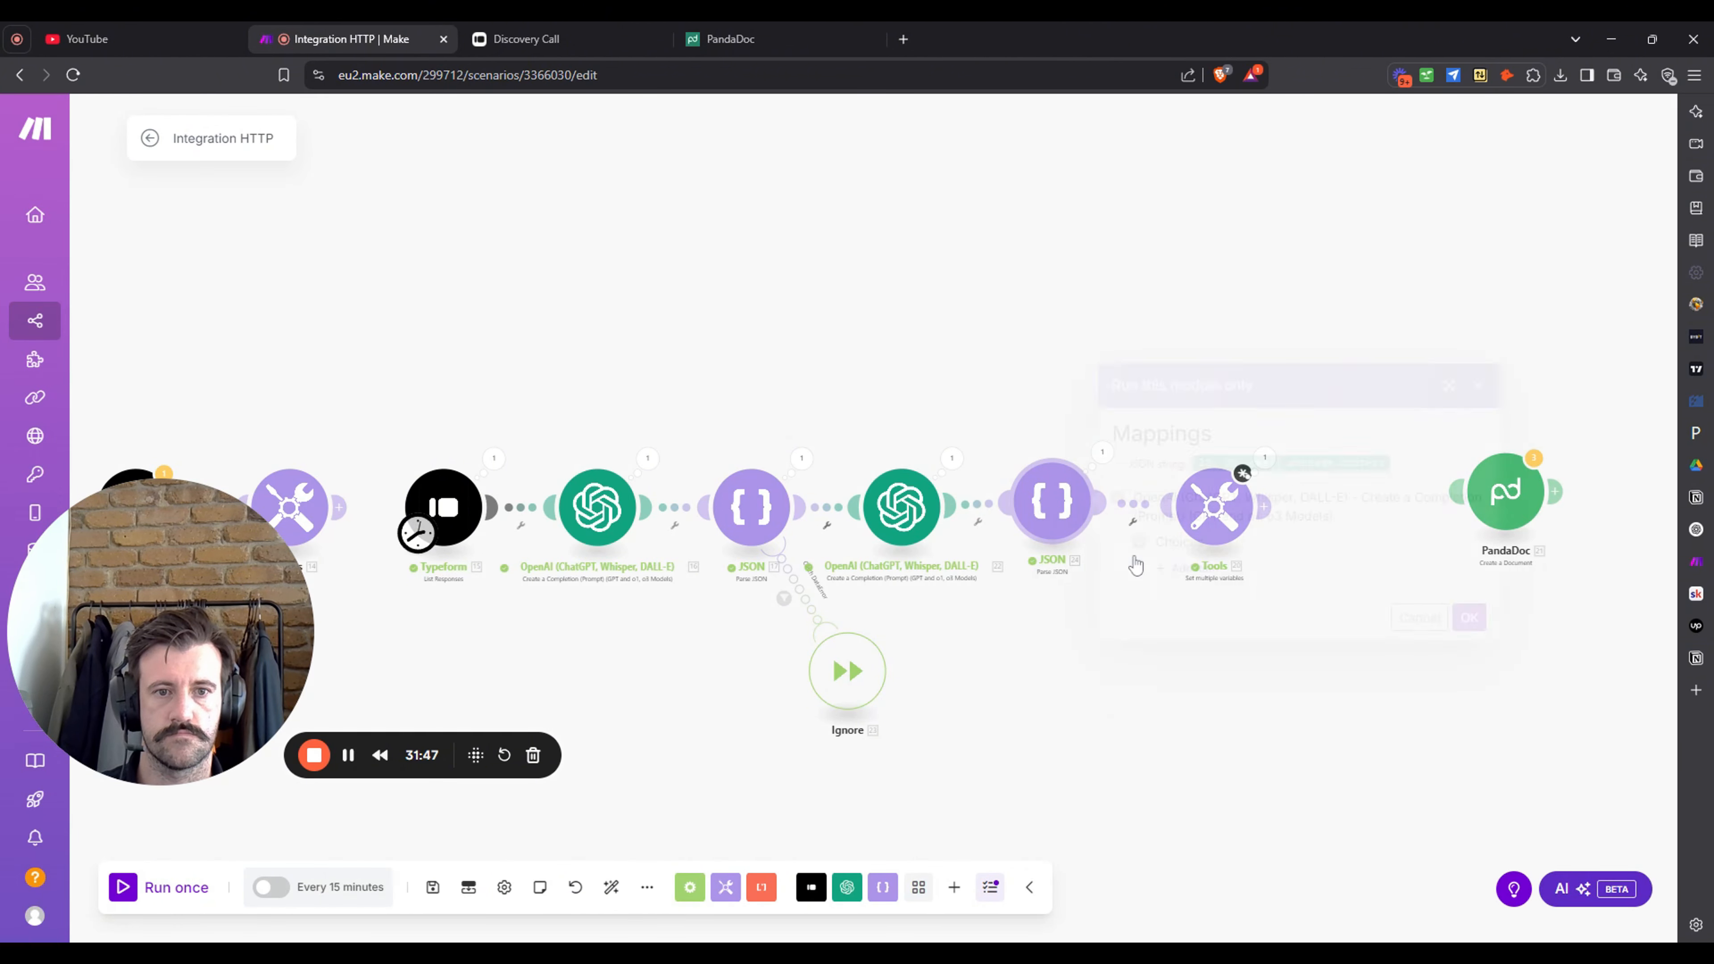
left_click(1193, 570)
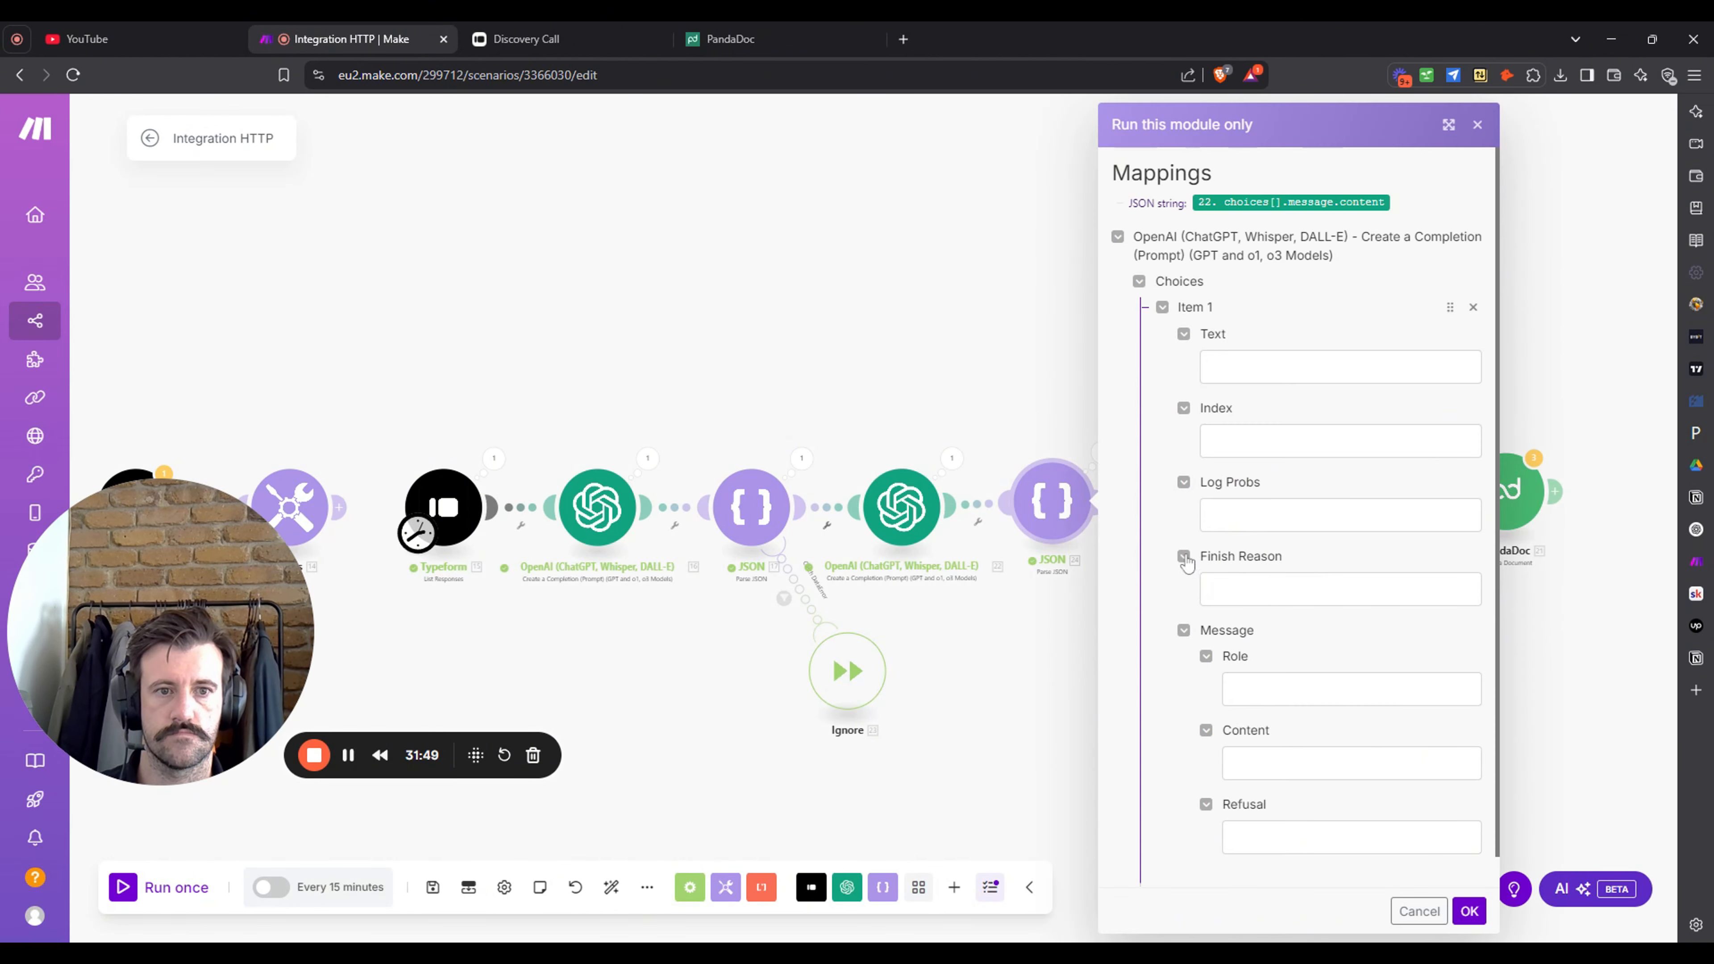
left_click(1478, 124)
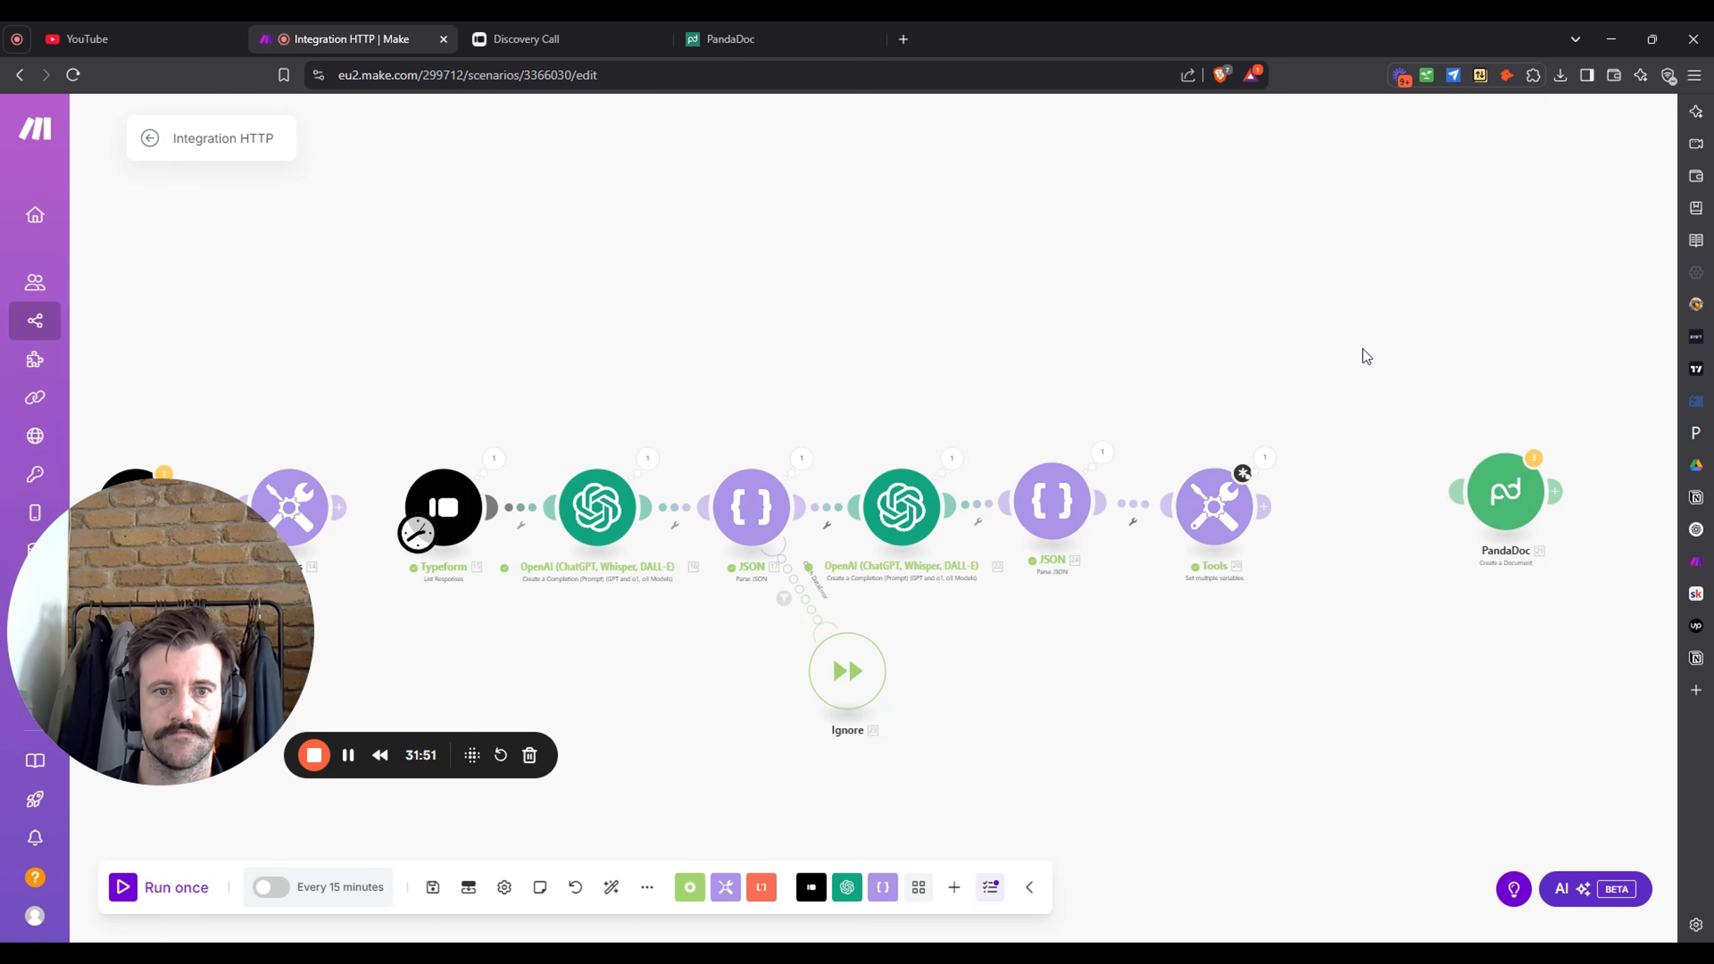
left_click(1207, 535)
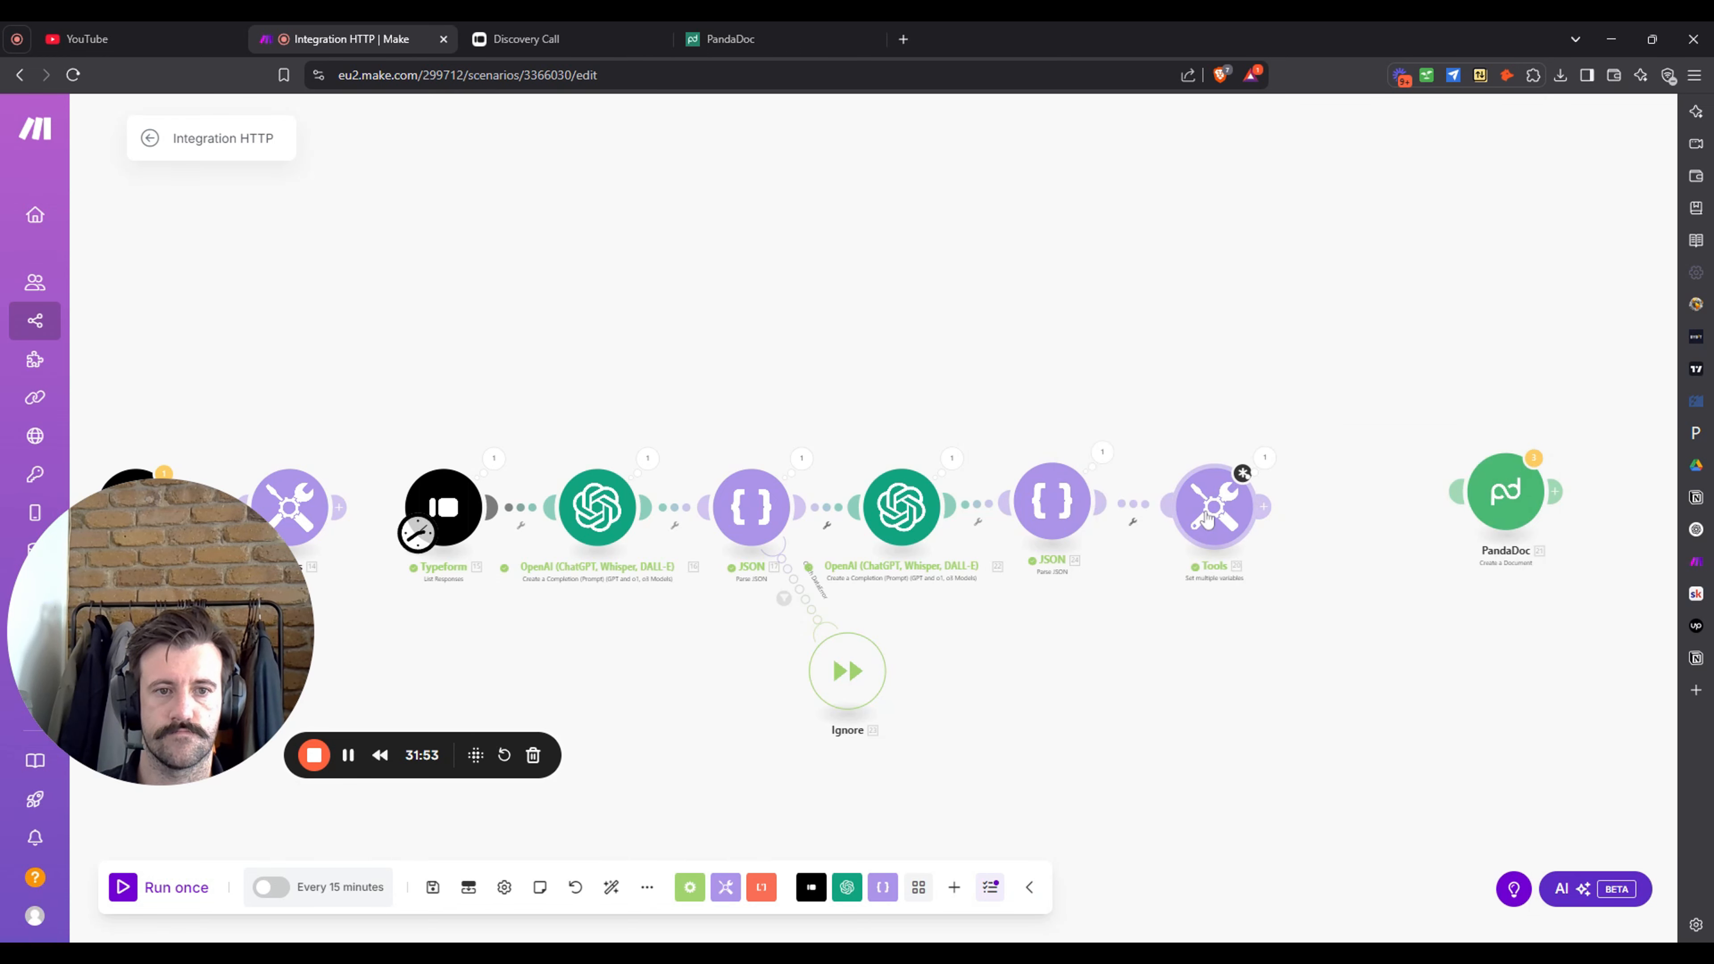
- Add Milestone 2 and Milestone 3 items to the Tools variable list
left_click(1326, 121)
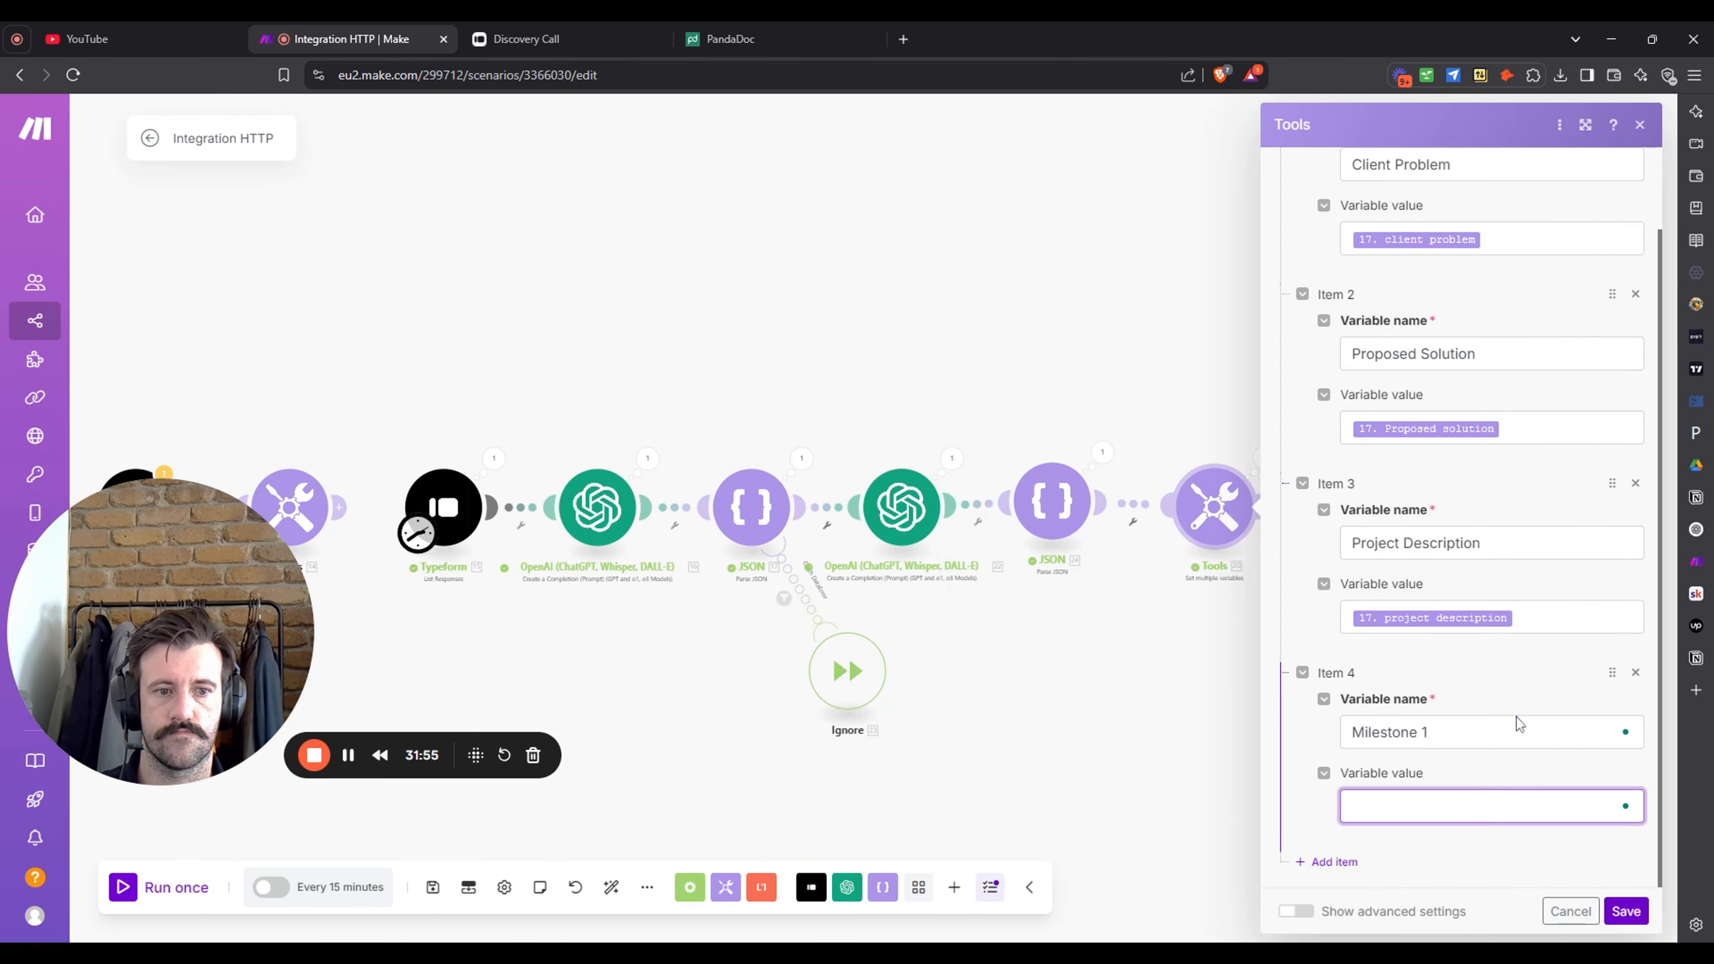
left_click(1344, 869)
scroll(1383, 762, "down", 3)
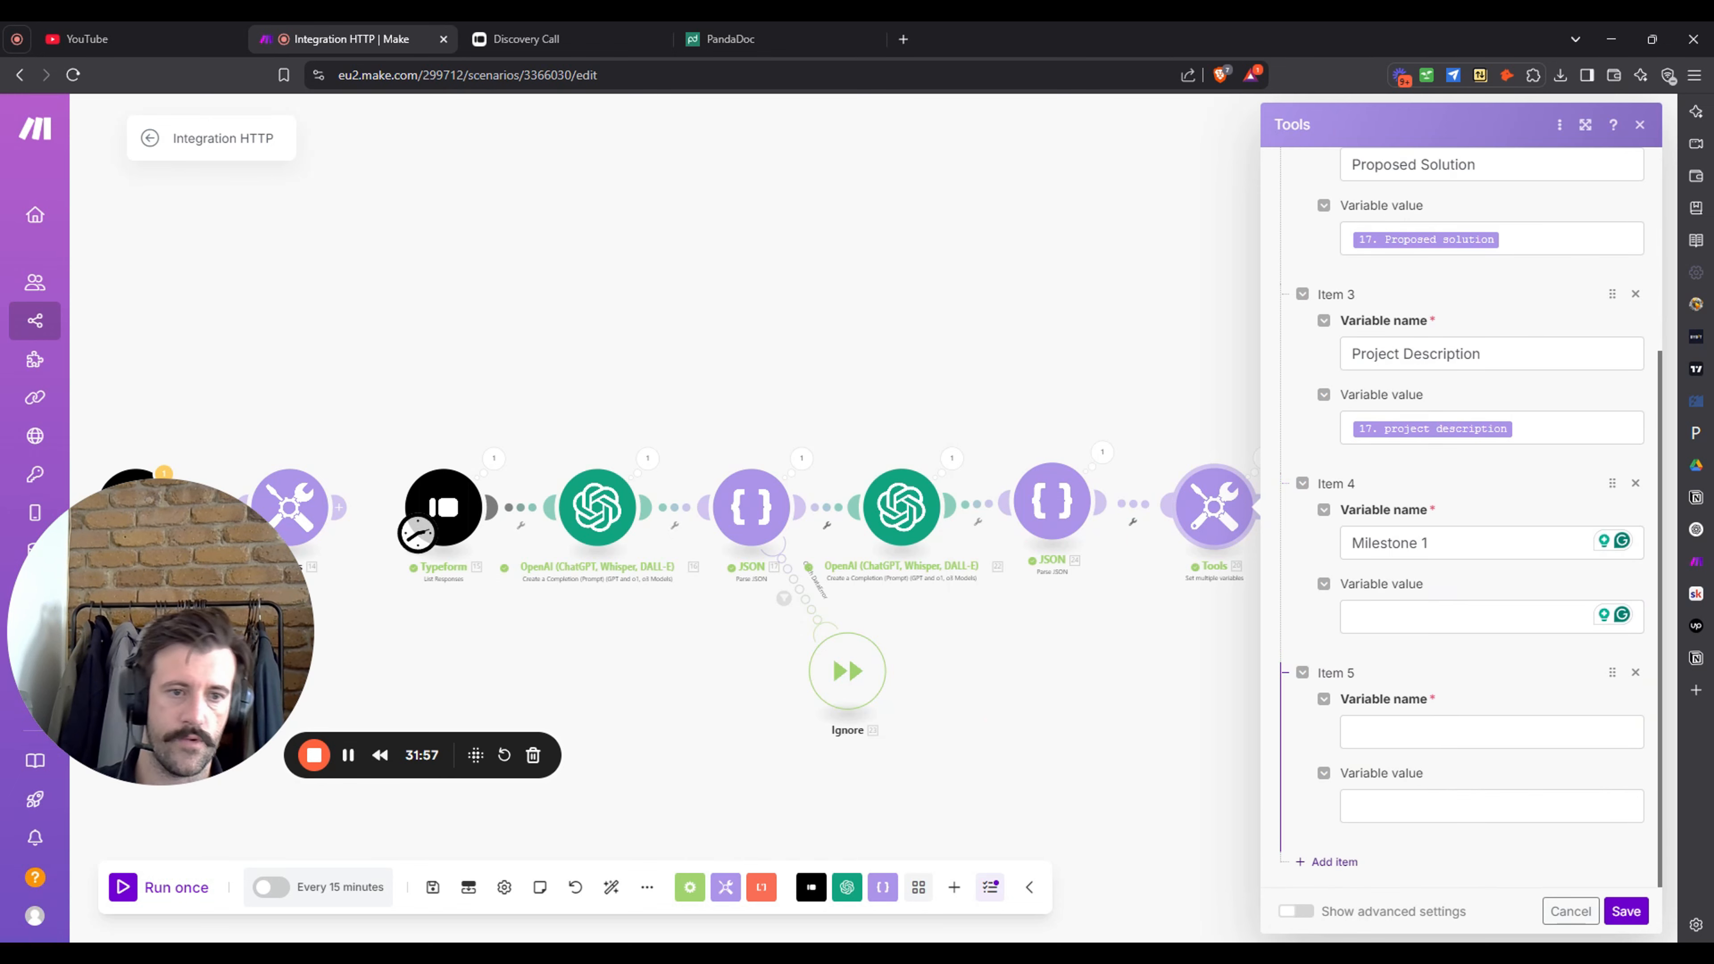
left_click(1404, 732)
type("Milestone 2")
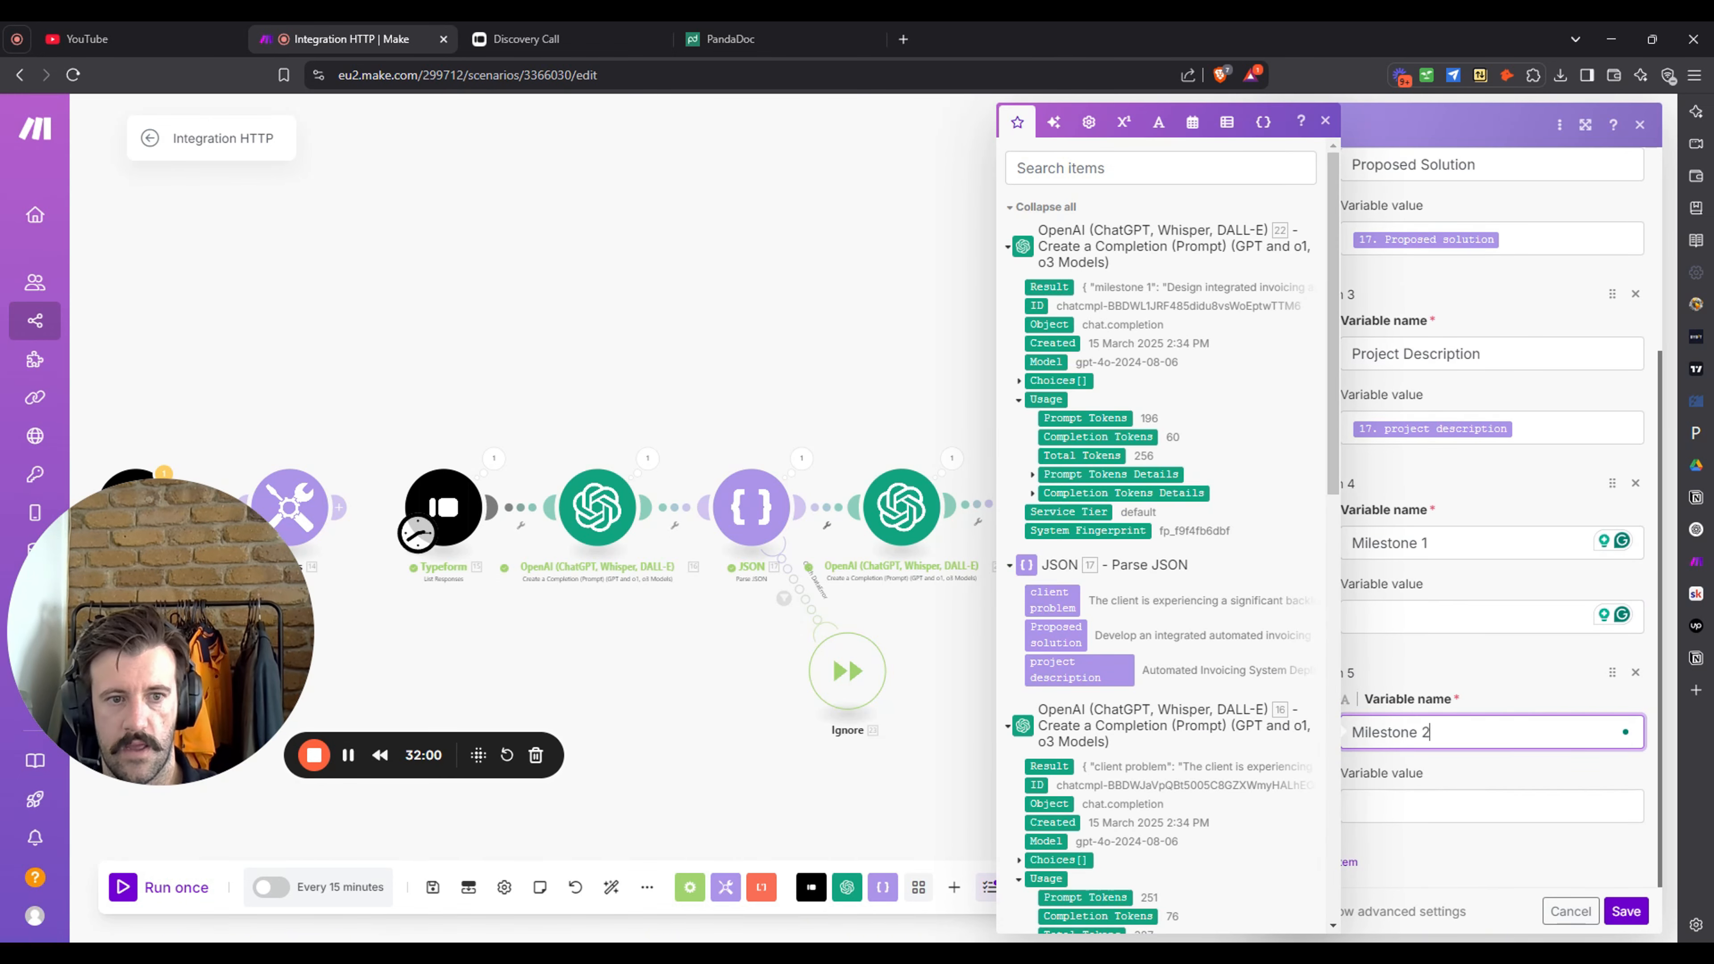
left_click(1477, 651)
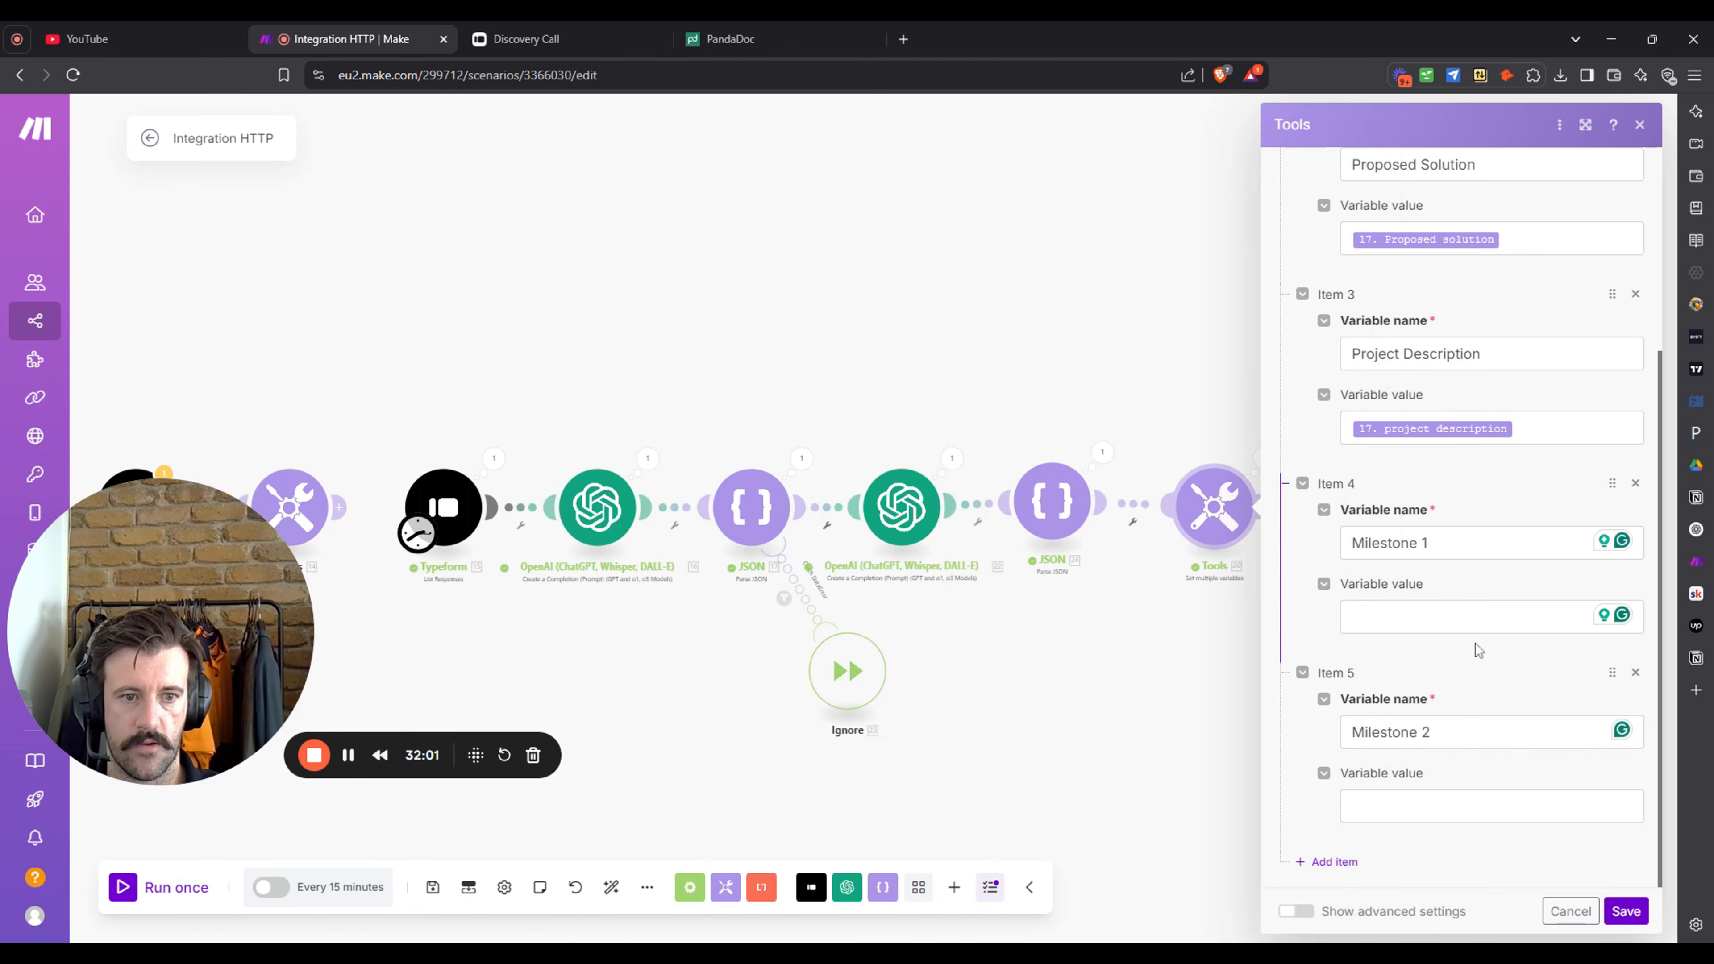
left_click(1347, 864)
scroll(1514, 692, "down", 3)
left_click(1485, 732)
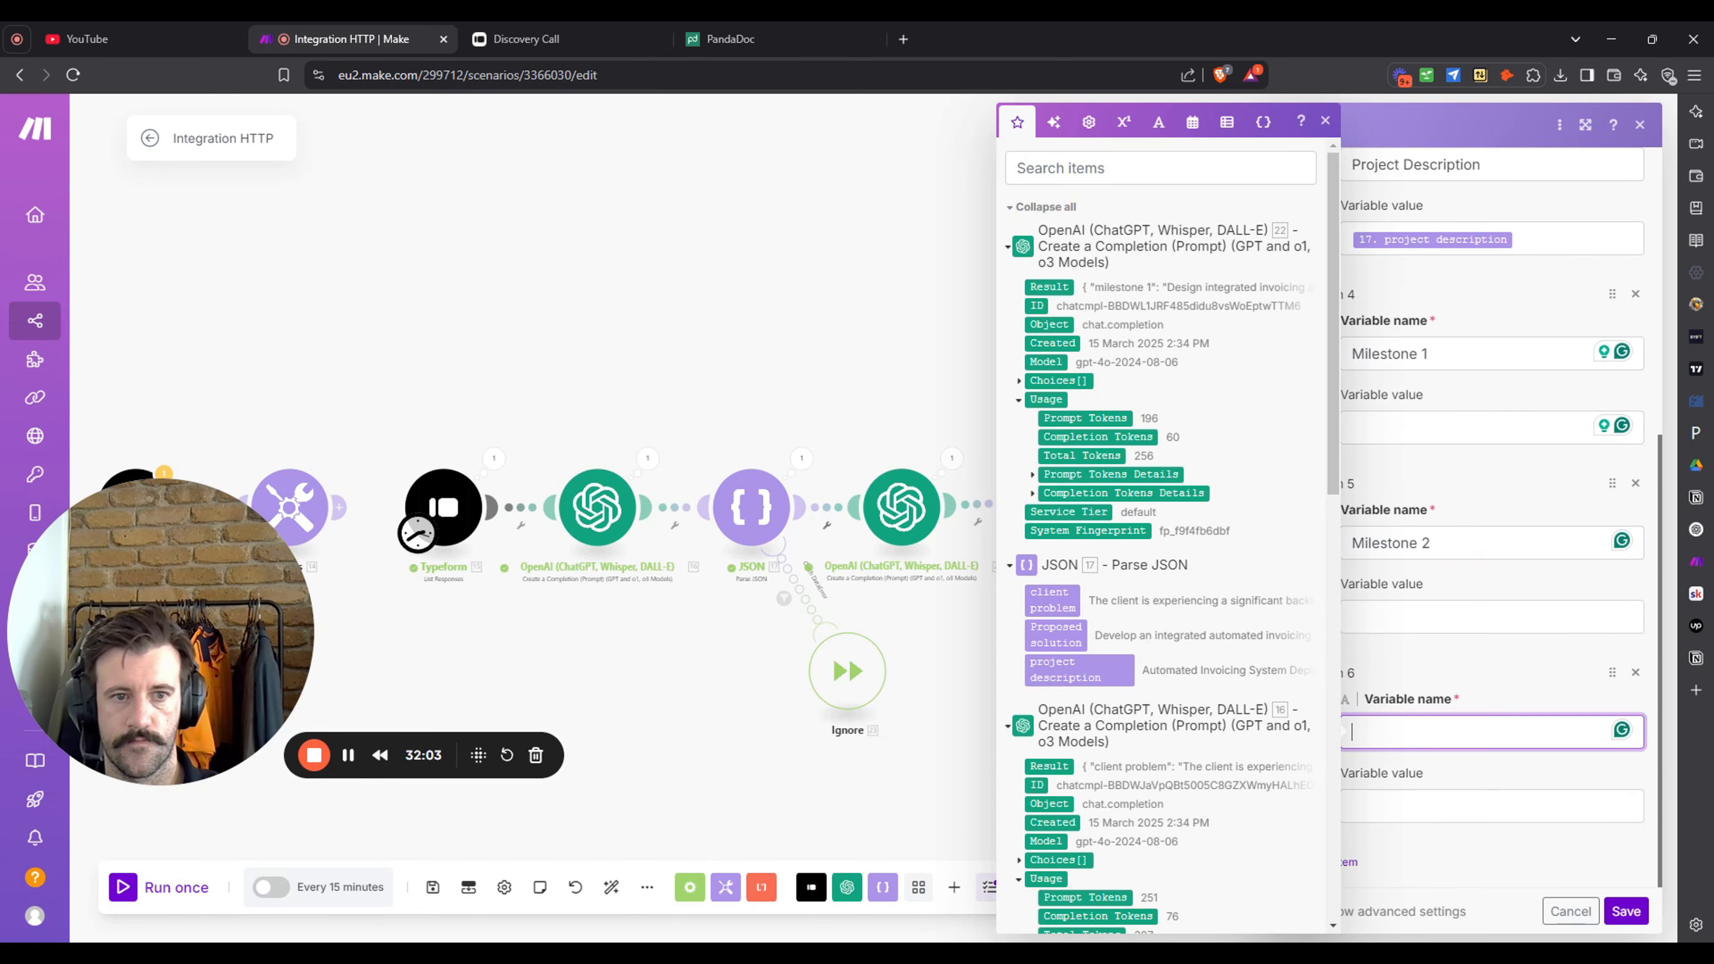
type("Mileas")
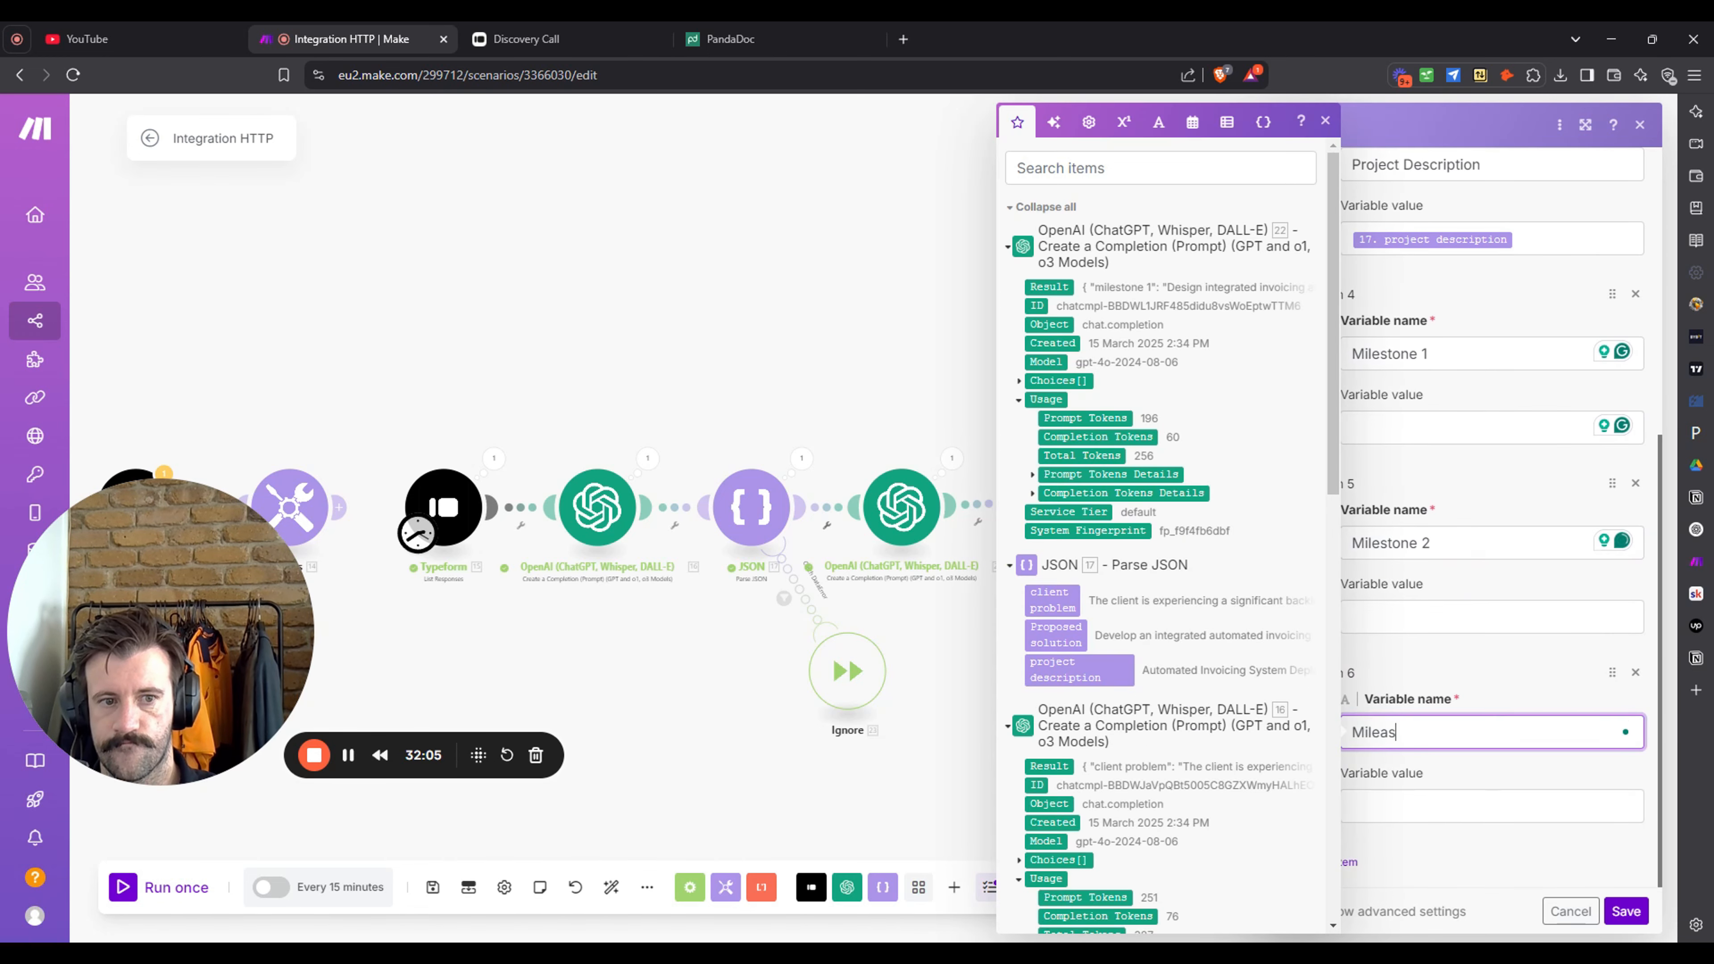
key("BackSpace")
key("BackSpace")
type("stone 3")
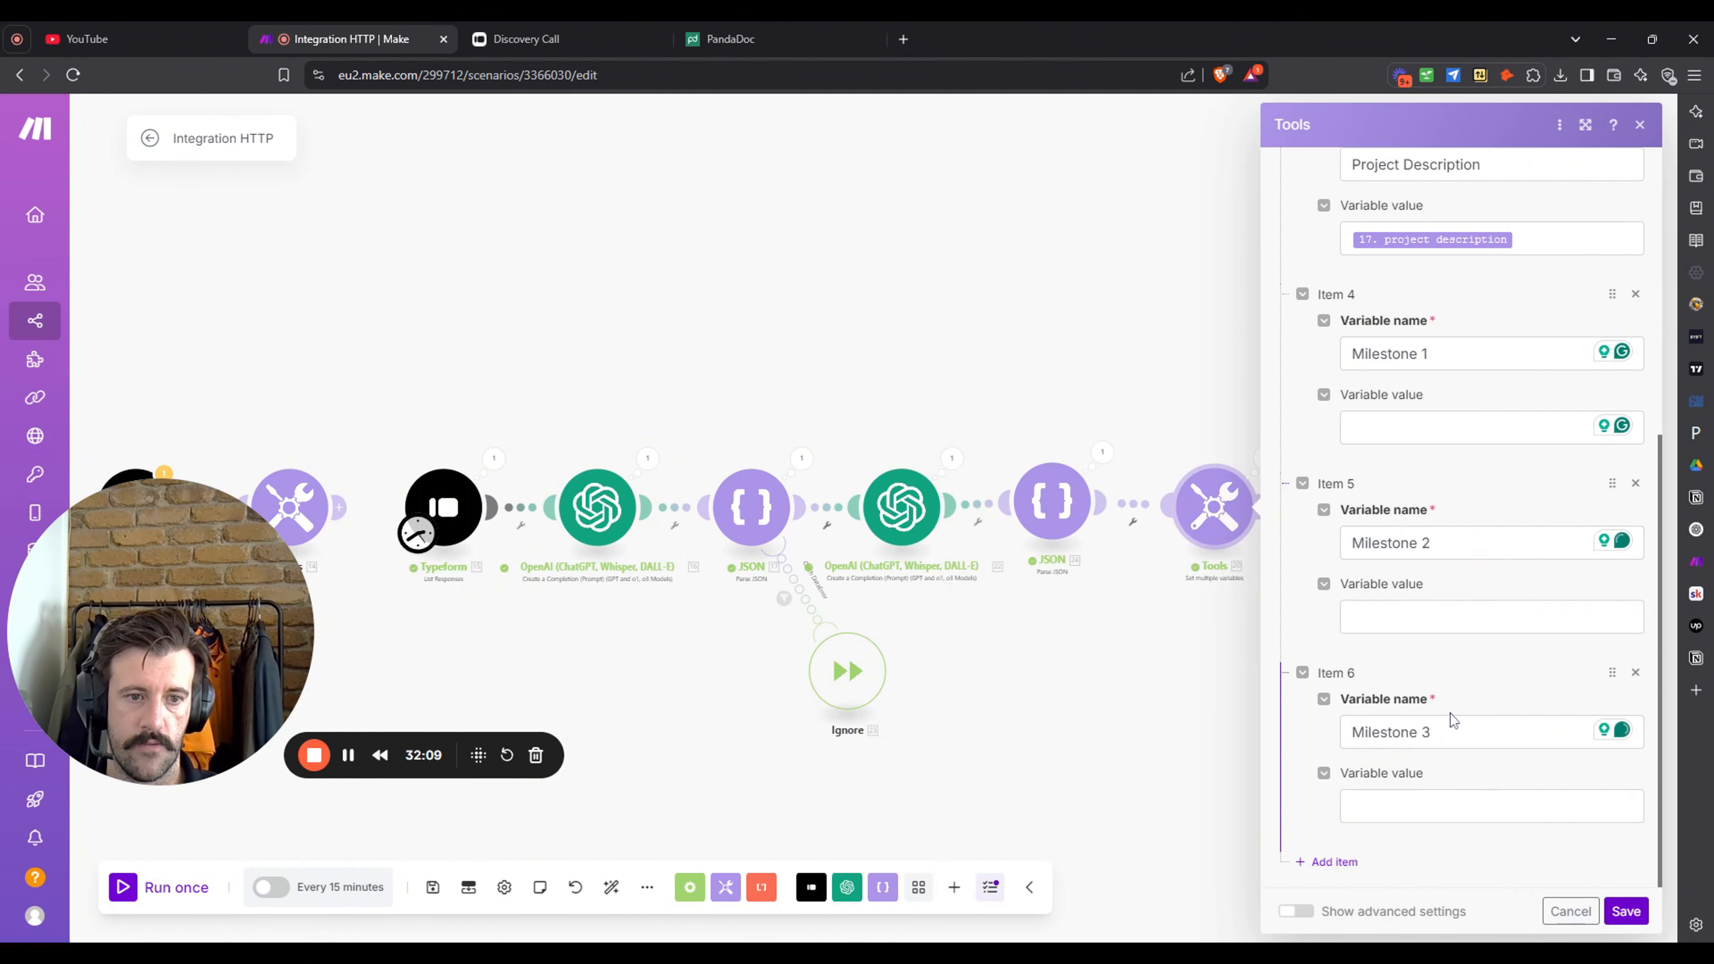
- Add a Milestone 4 item, save the variables, and run the scenario once
left_click(1322, 862)
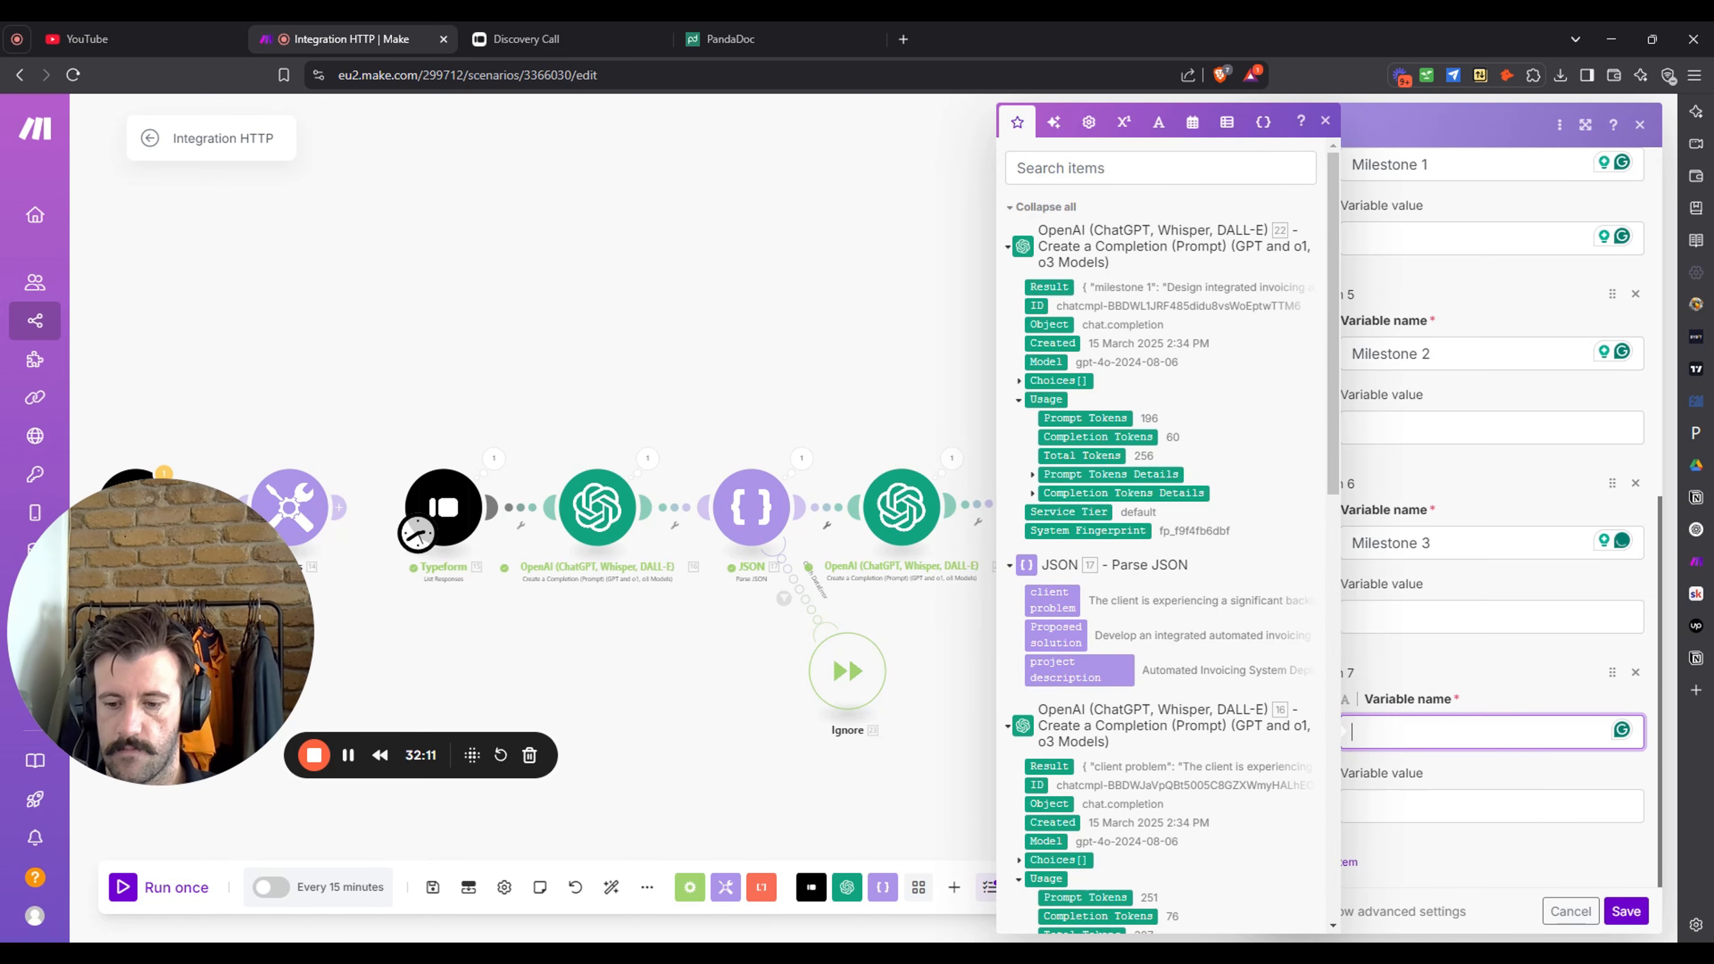
type("Milestone 4")
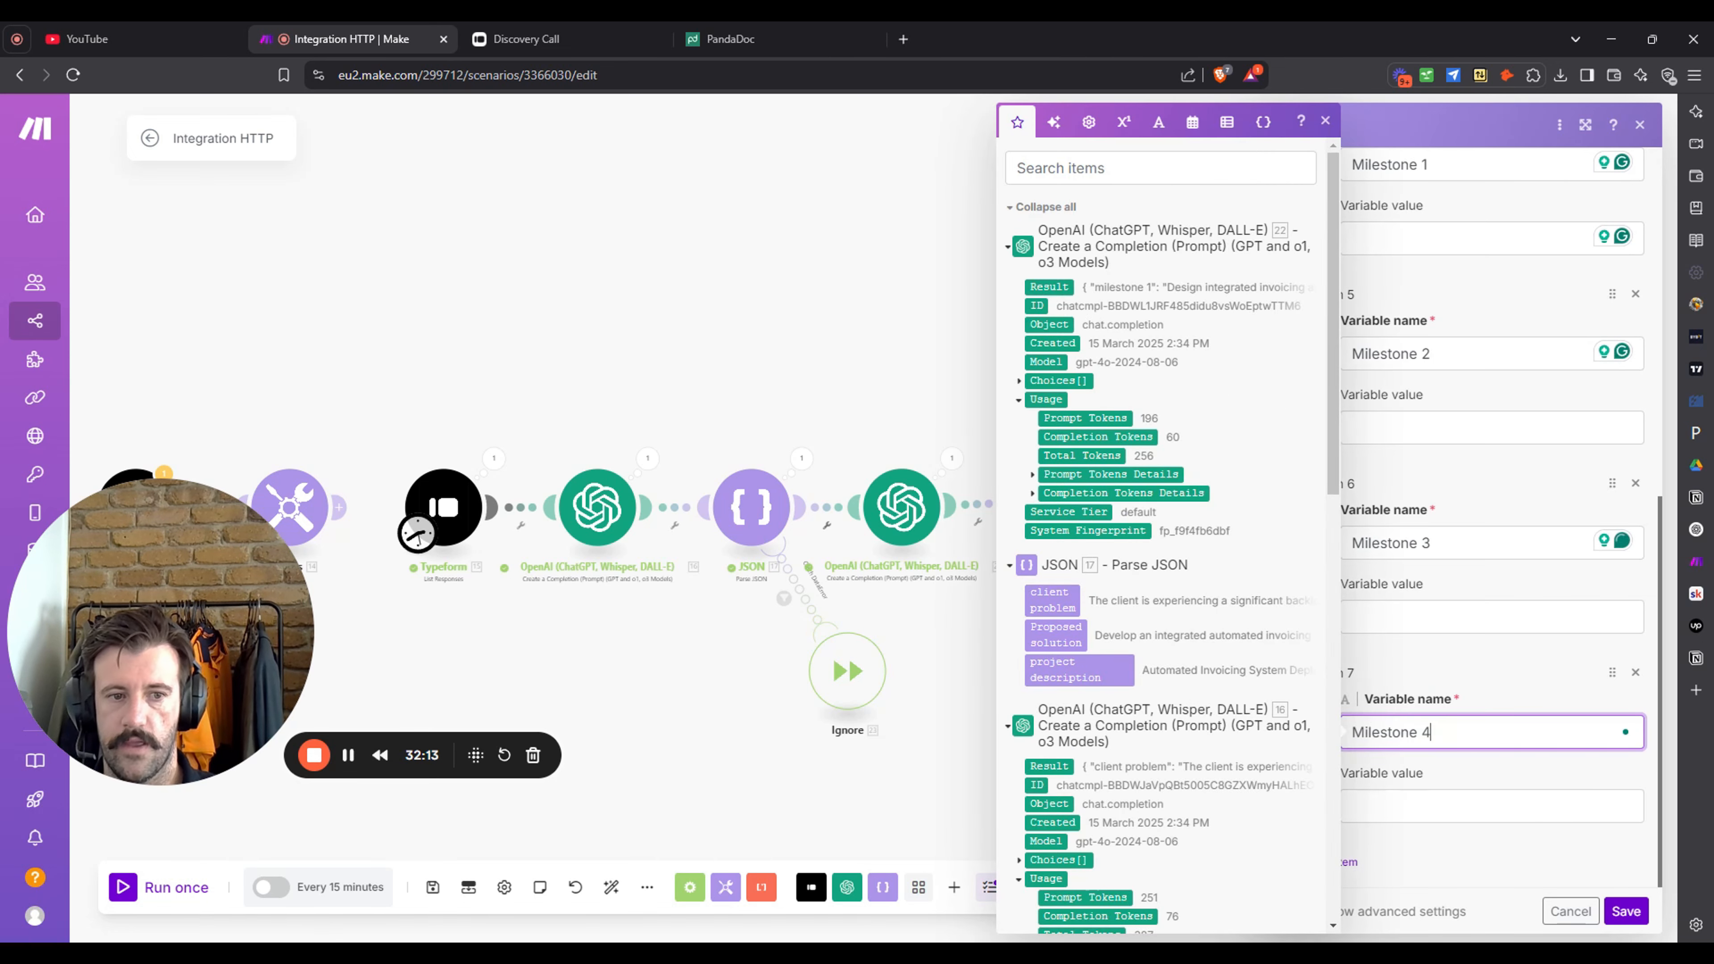
left_click(1626, 911)
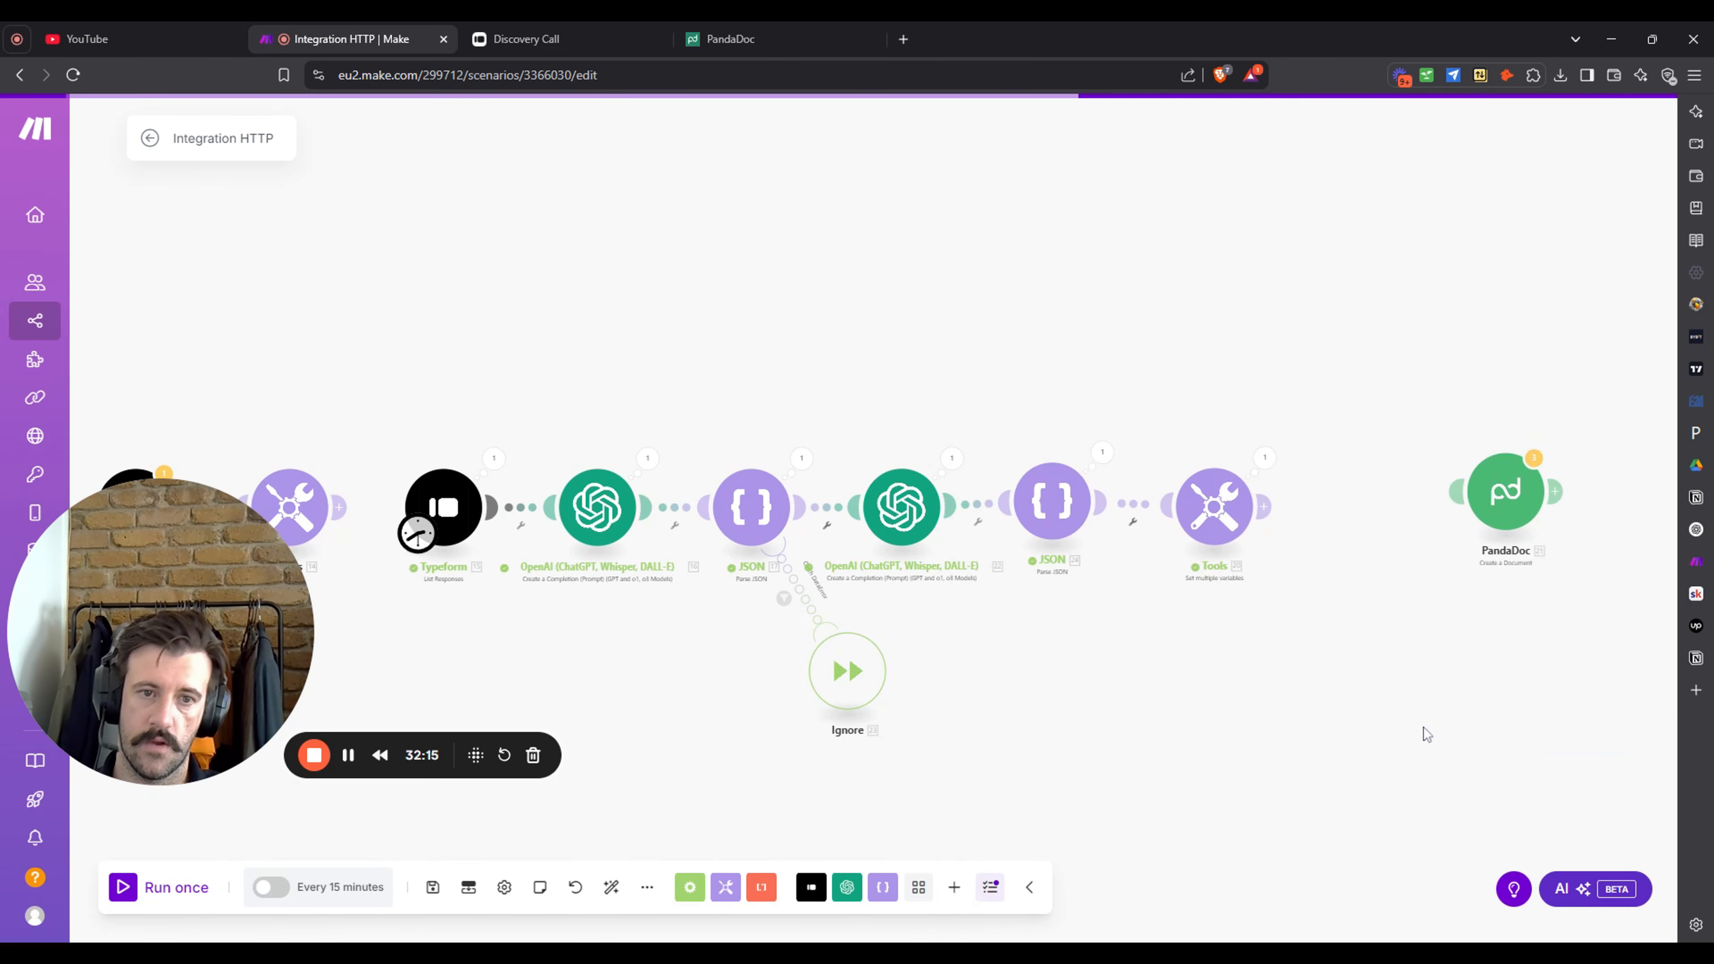
left_click(162, 889)
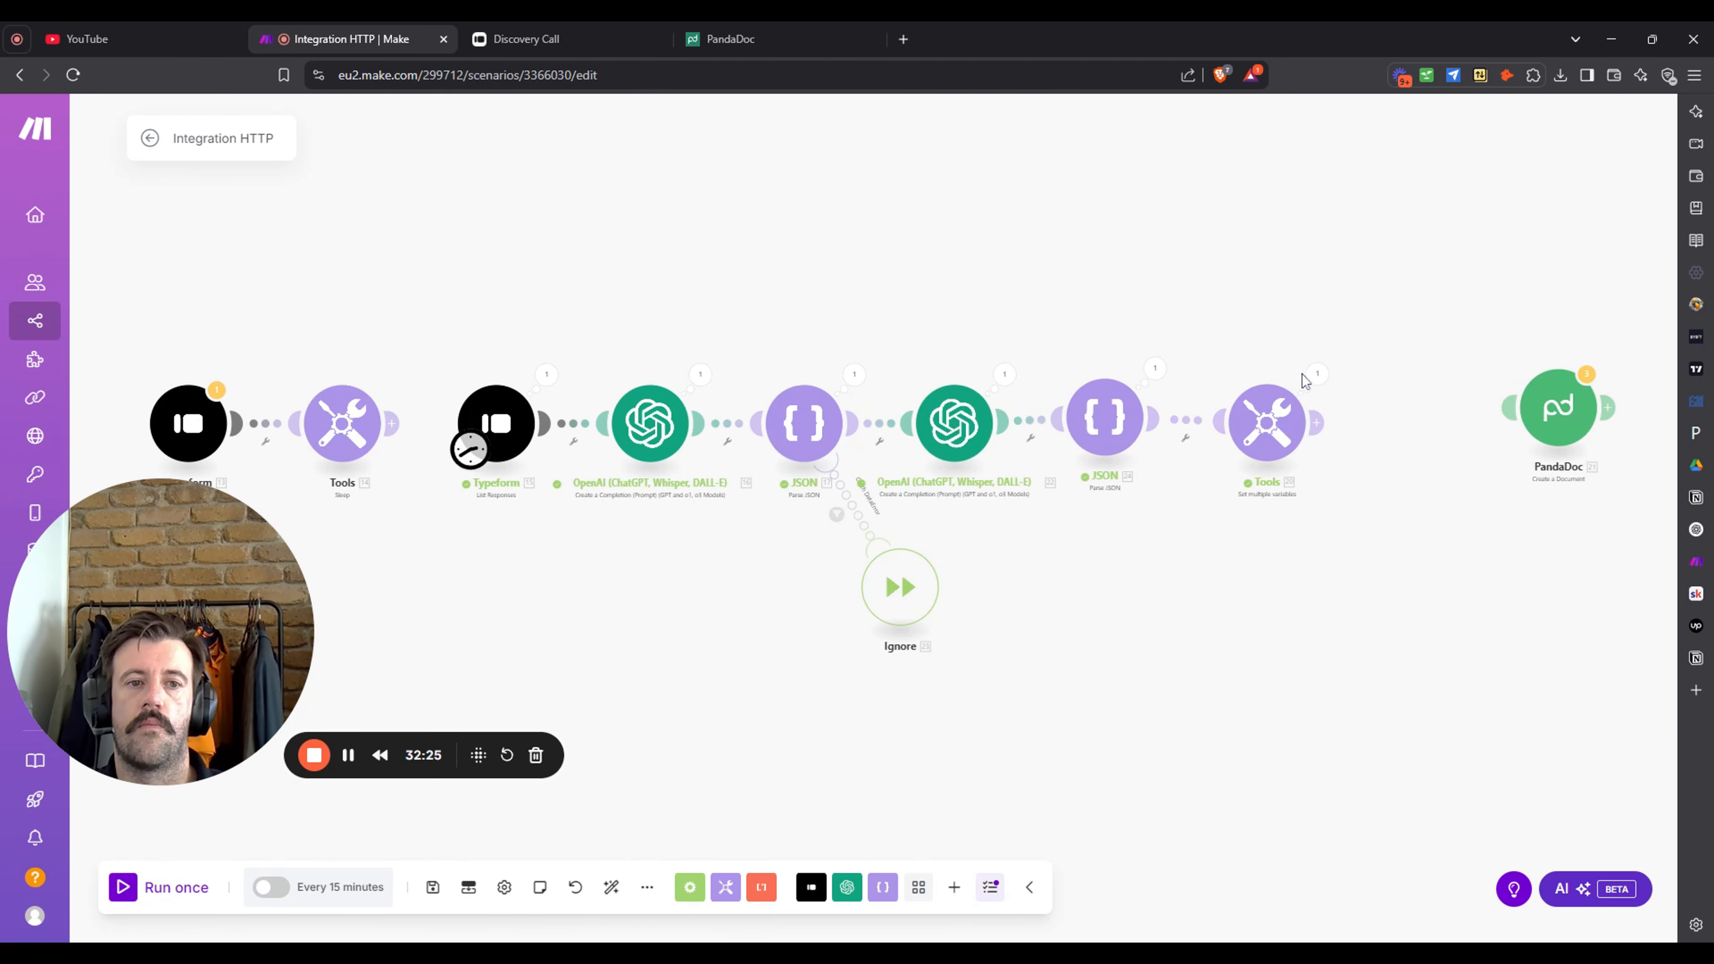
- Inspect the run output bubbles of the Tools and JSON modules
left_click(1316, 376)
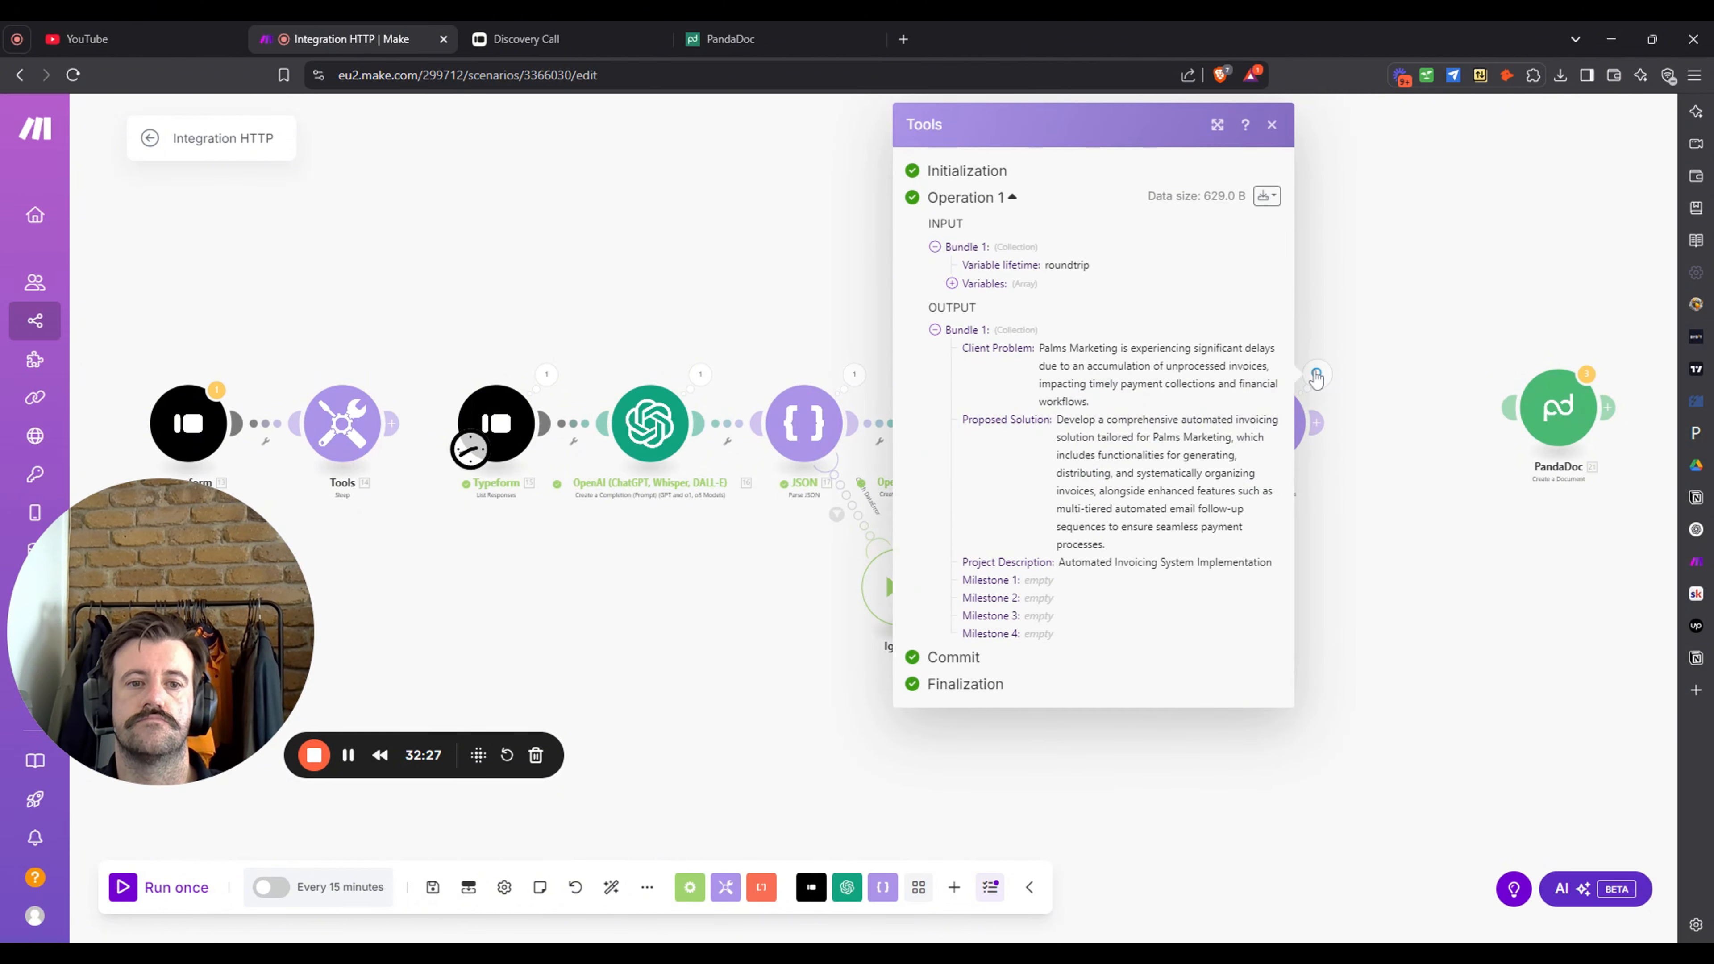
left_click(1333, 292)
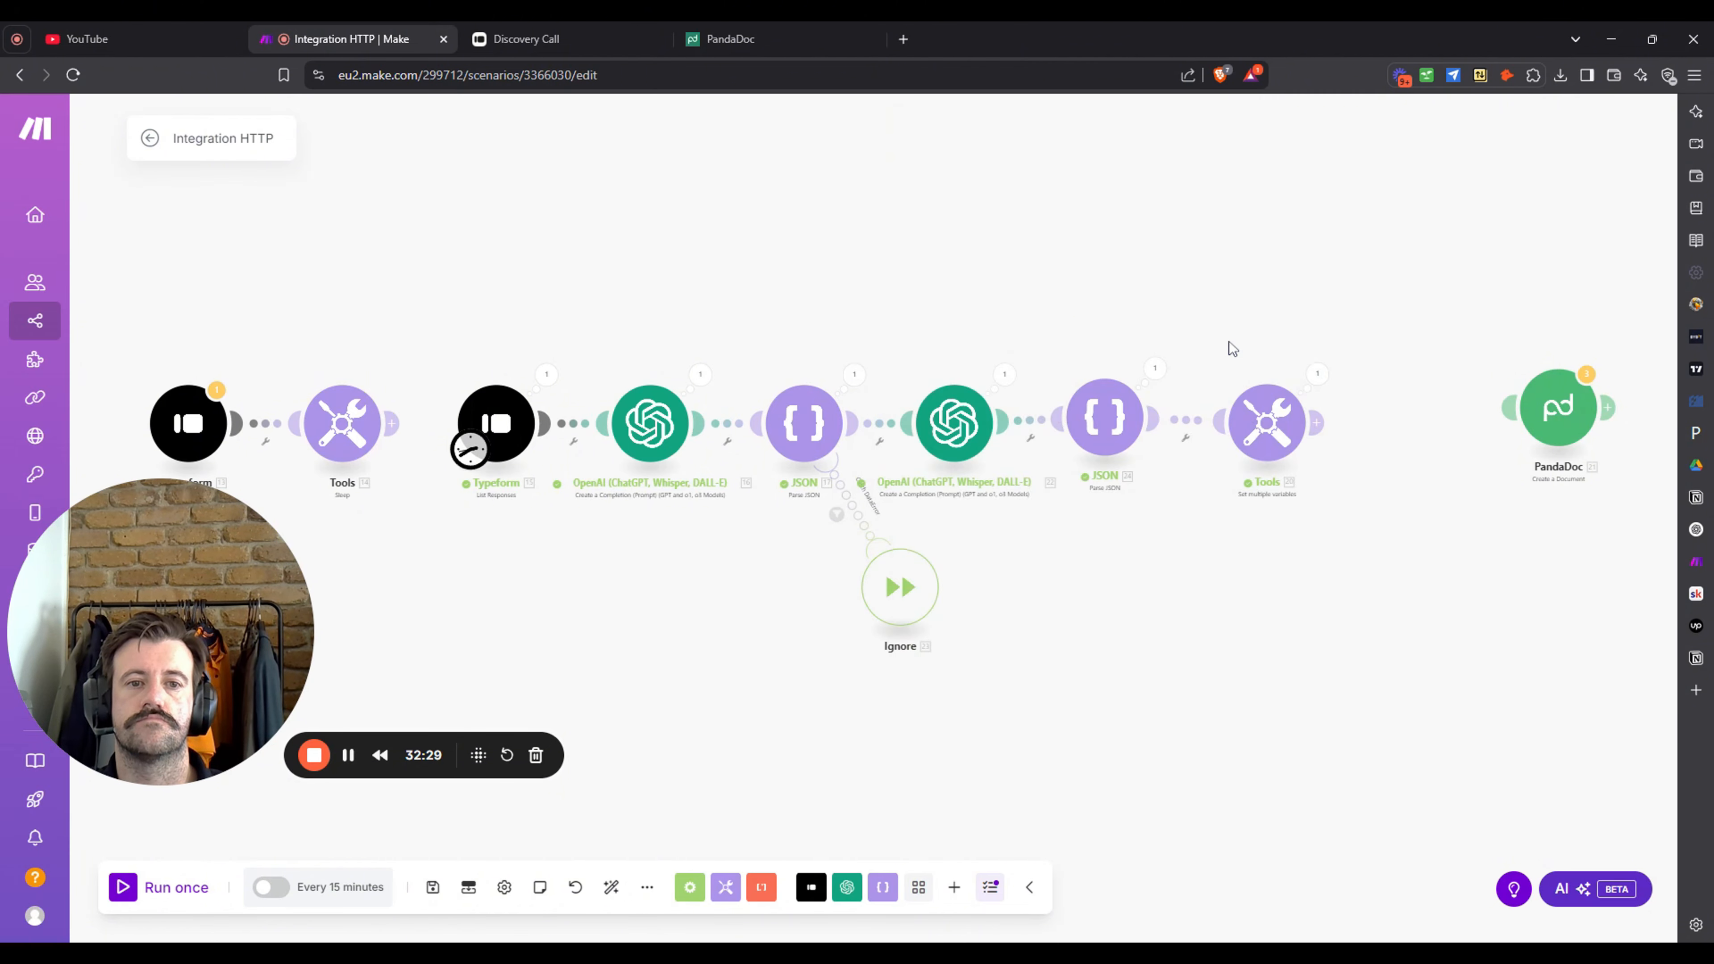
left_click(1156, 369)
left_click(1159, 373)
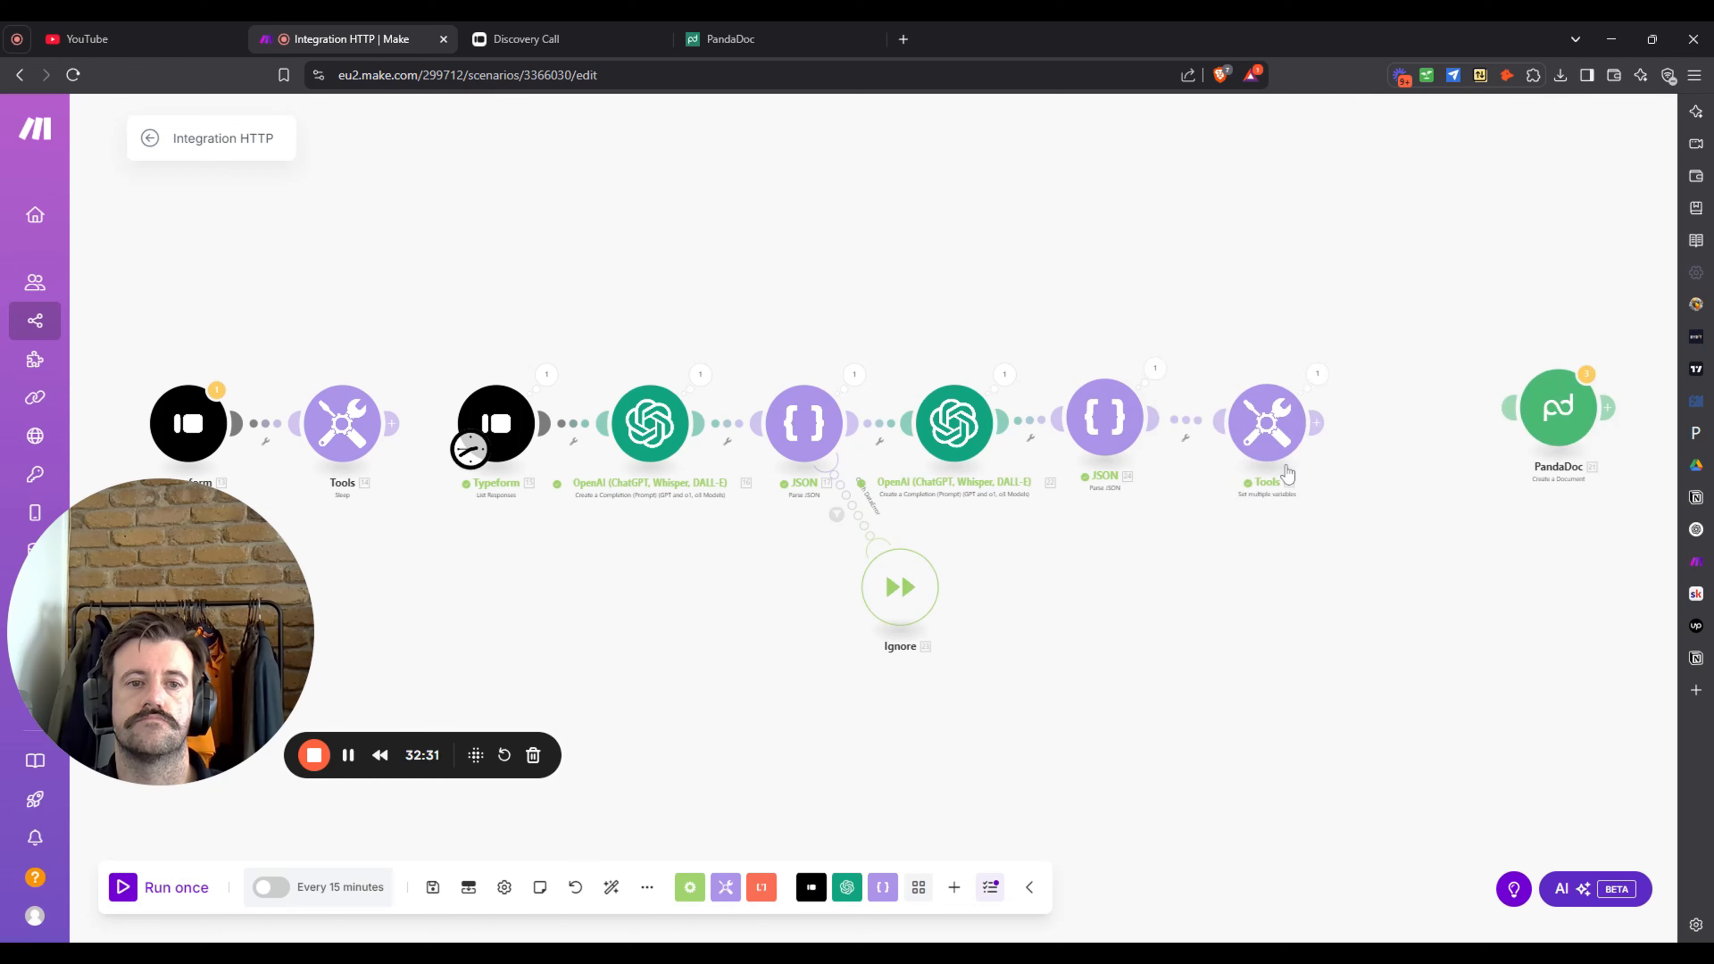
- Map JSON milestone 1–4 into the Milestone 1–4 variable values and save
left_click(1272, 439)
scroll(1458, 559, "down", 4)
left_click(1485, 630)
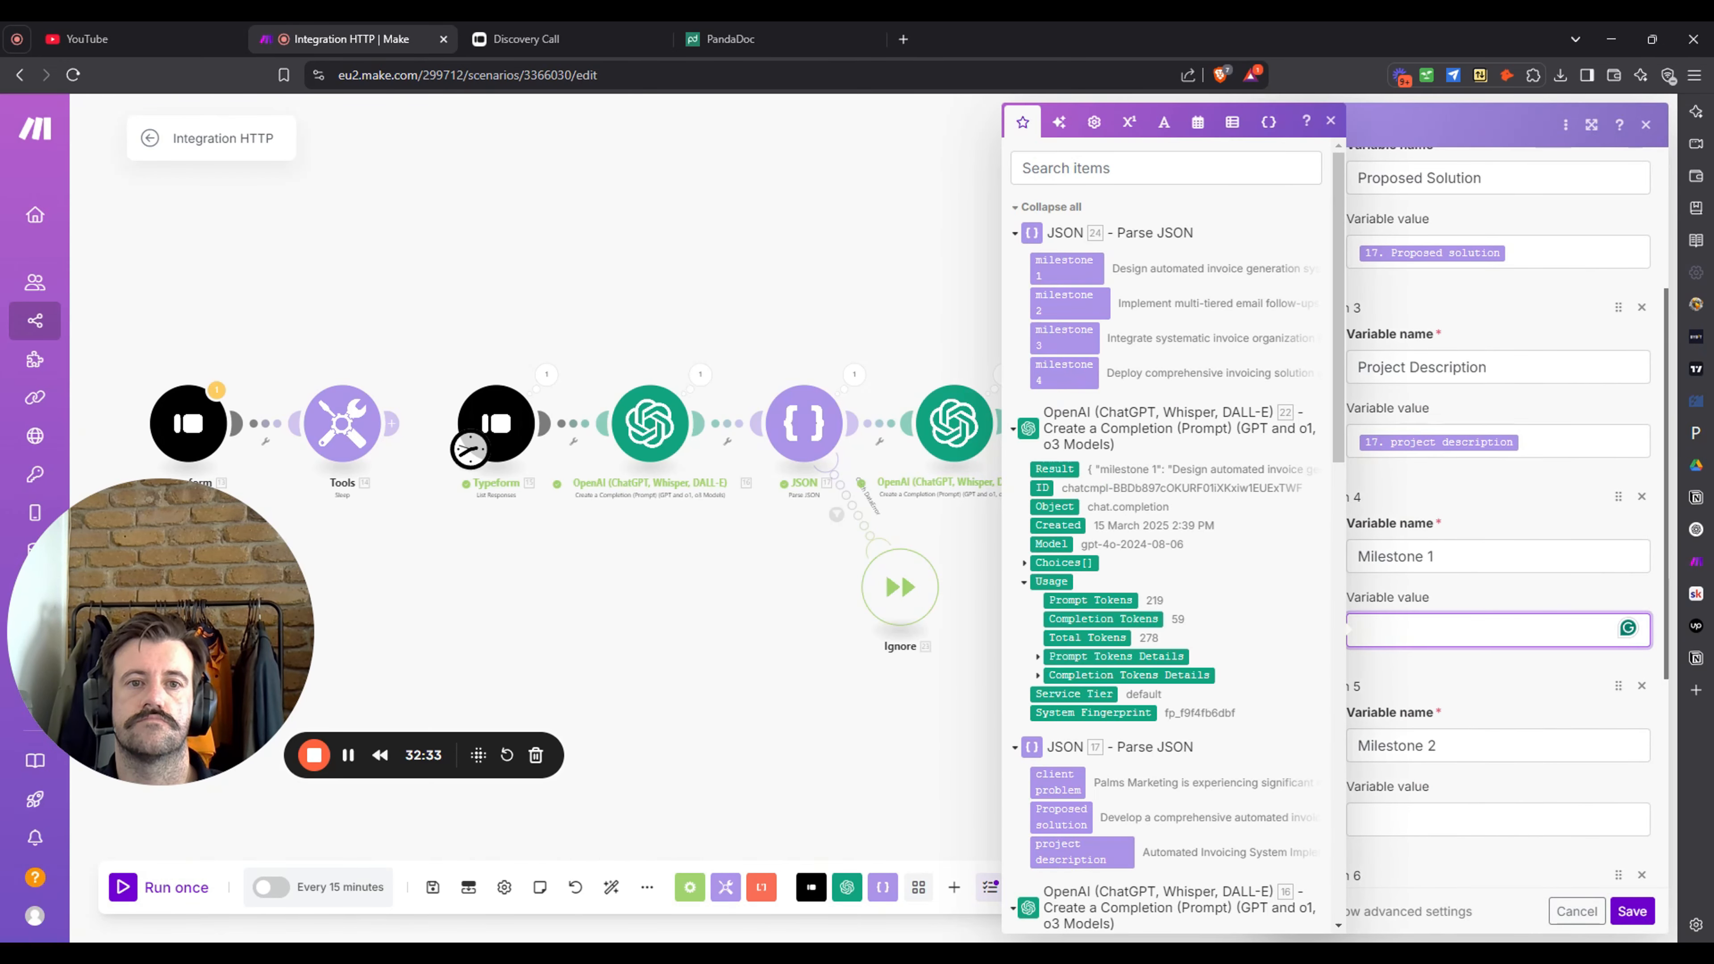
left_click(1066, 269)
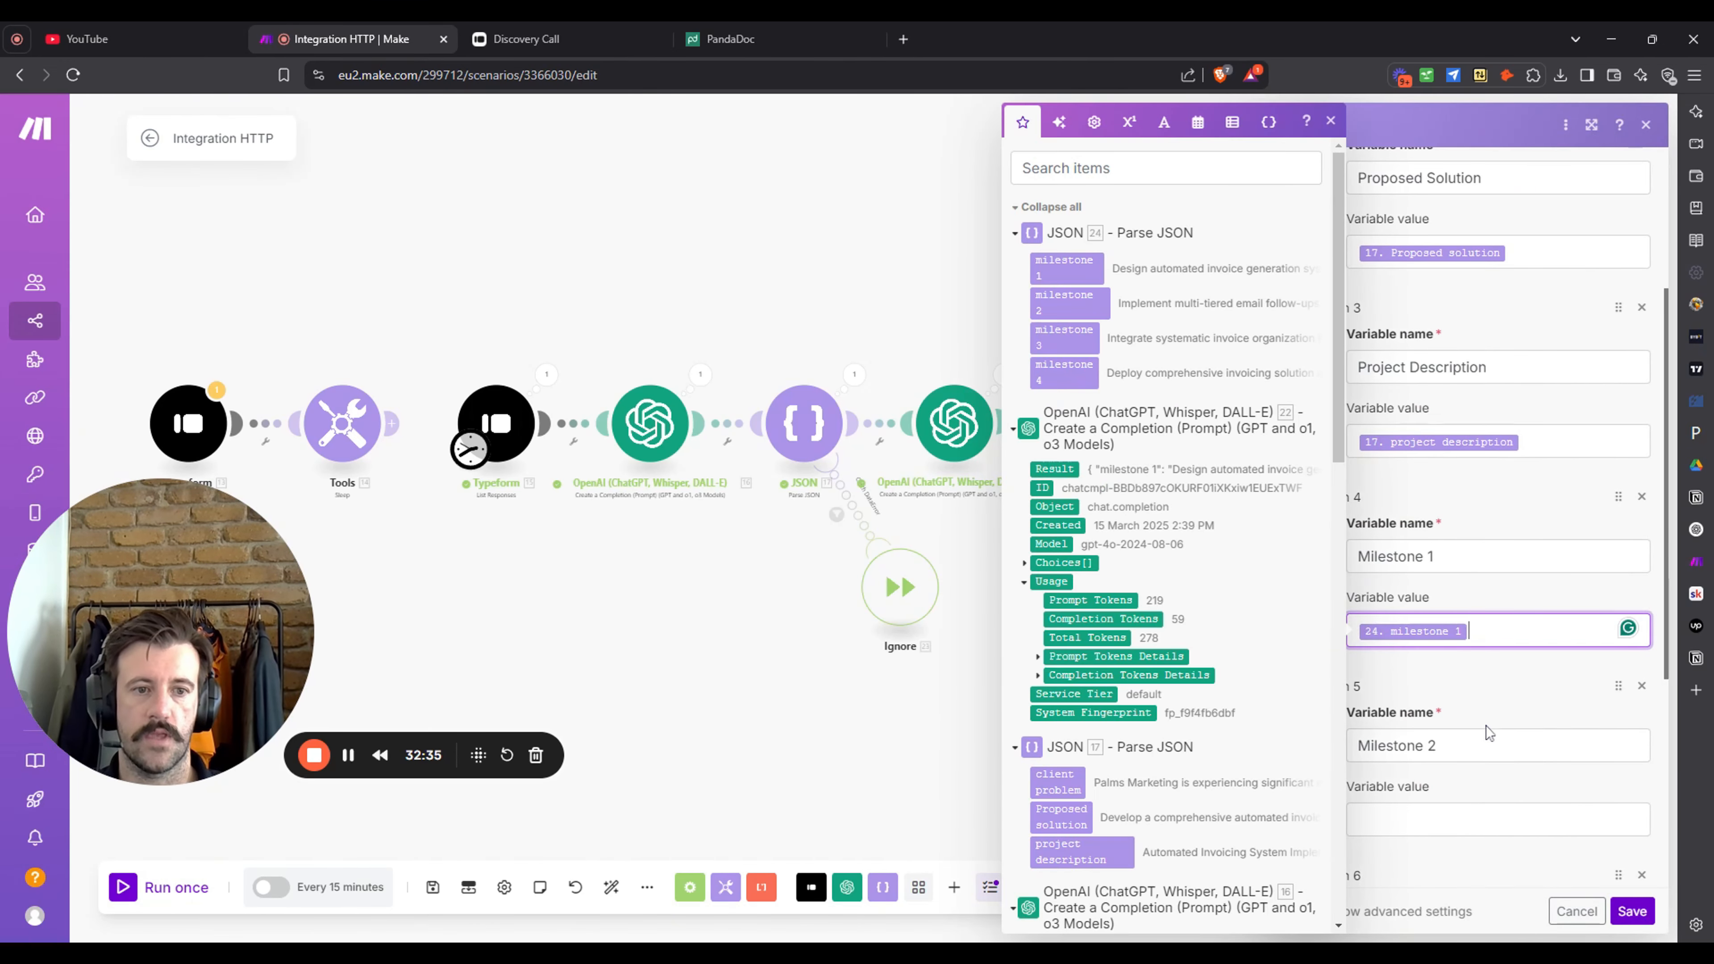
left_click(1485, 819)
left_click(1070, 302)
scroll(1458, 703, "down", 4)
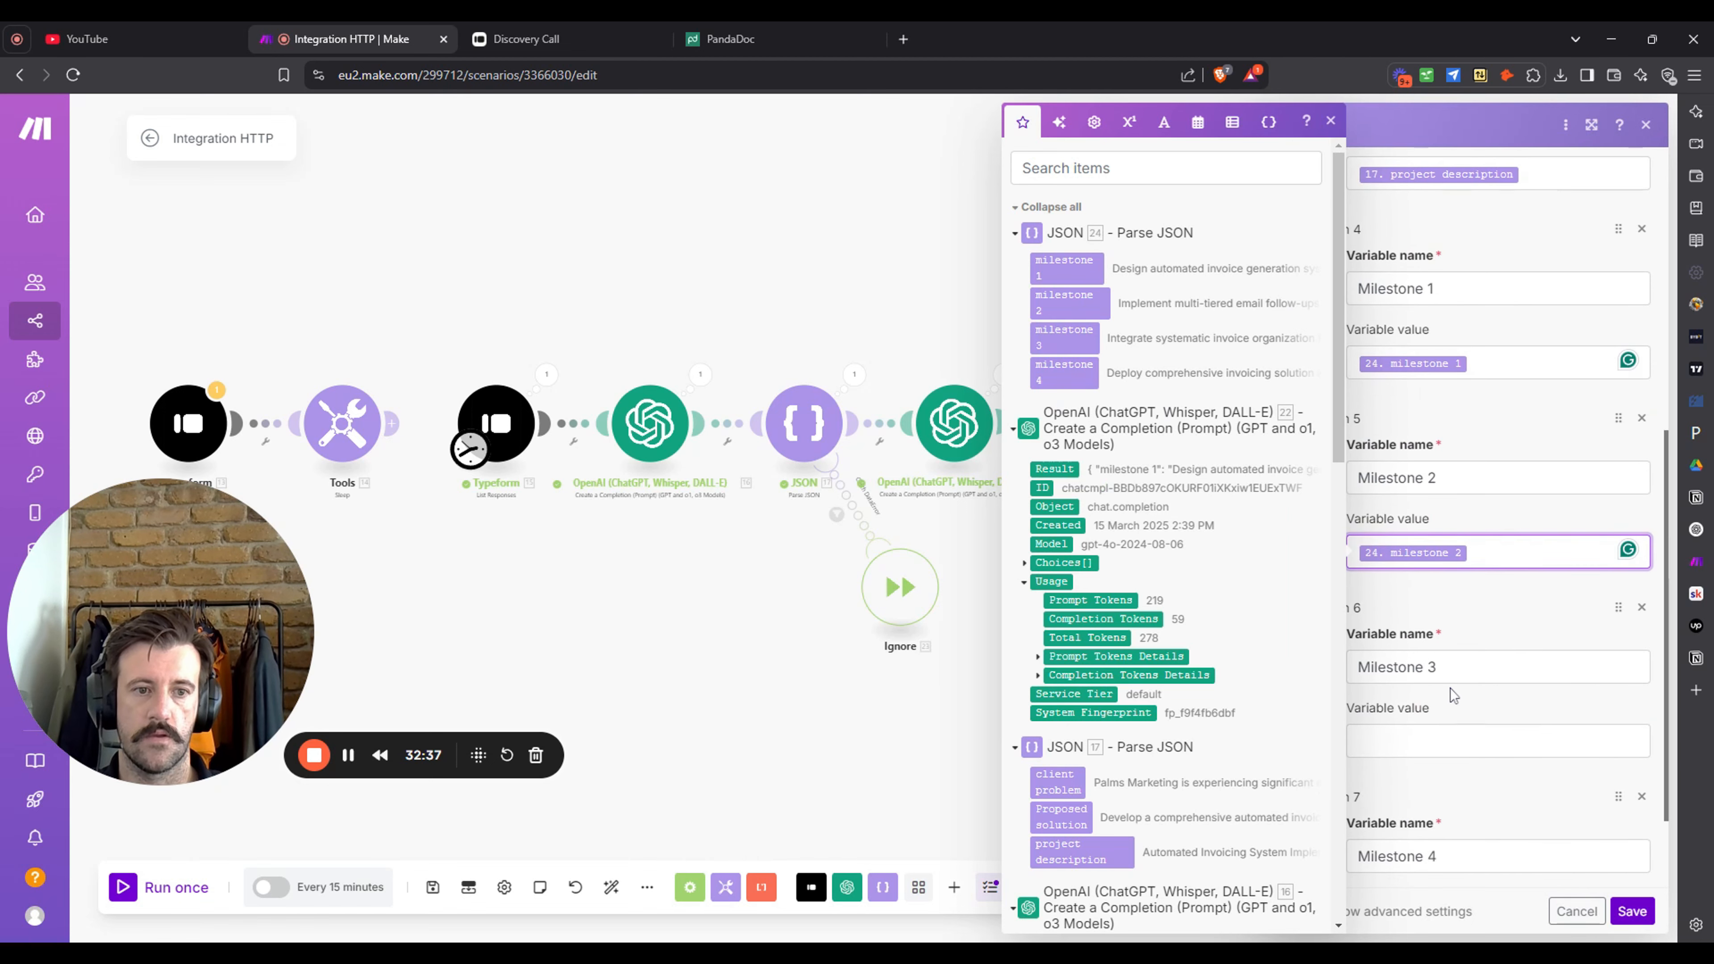
left_click(1485, 741)
left_click(1065, 337)
scroll(1484, 608, "down", 2)
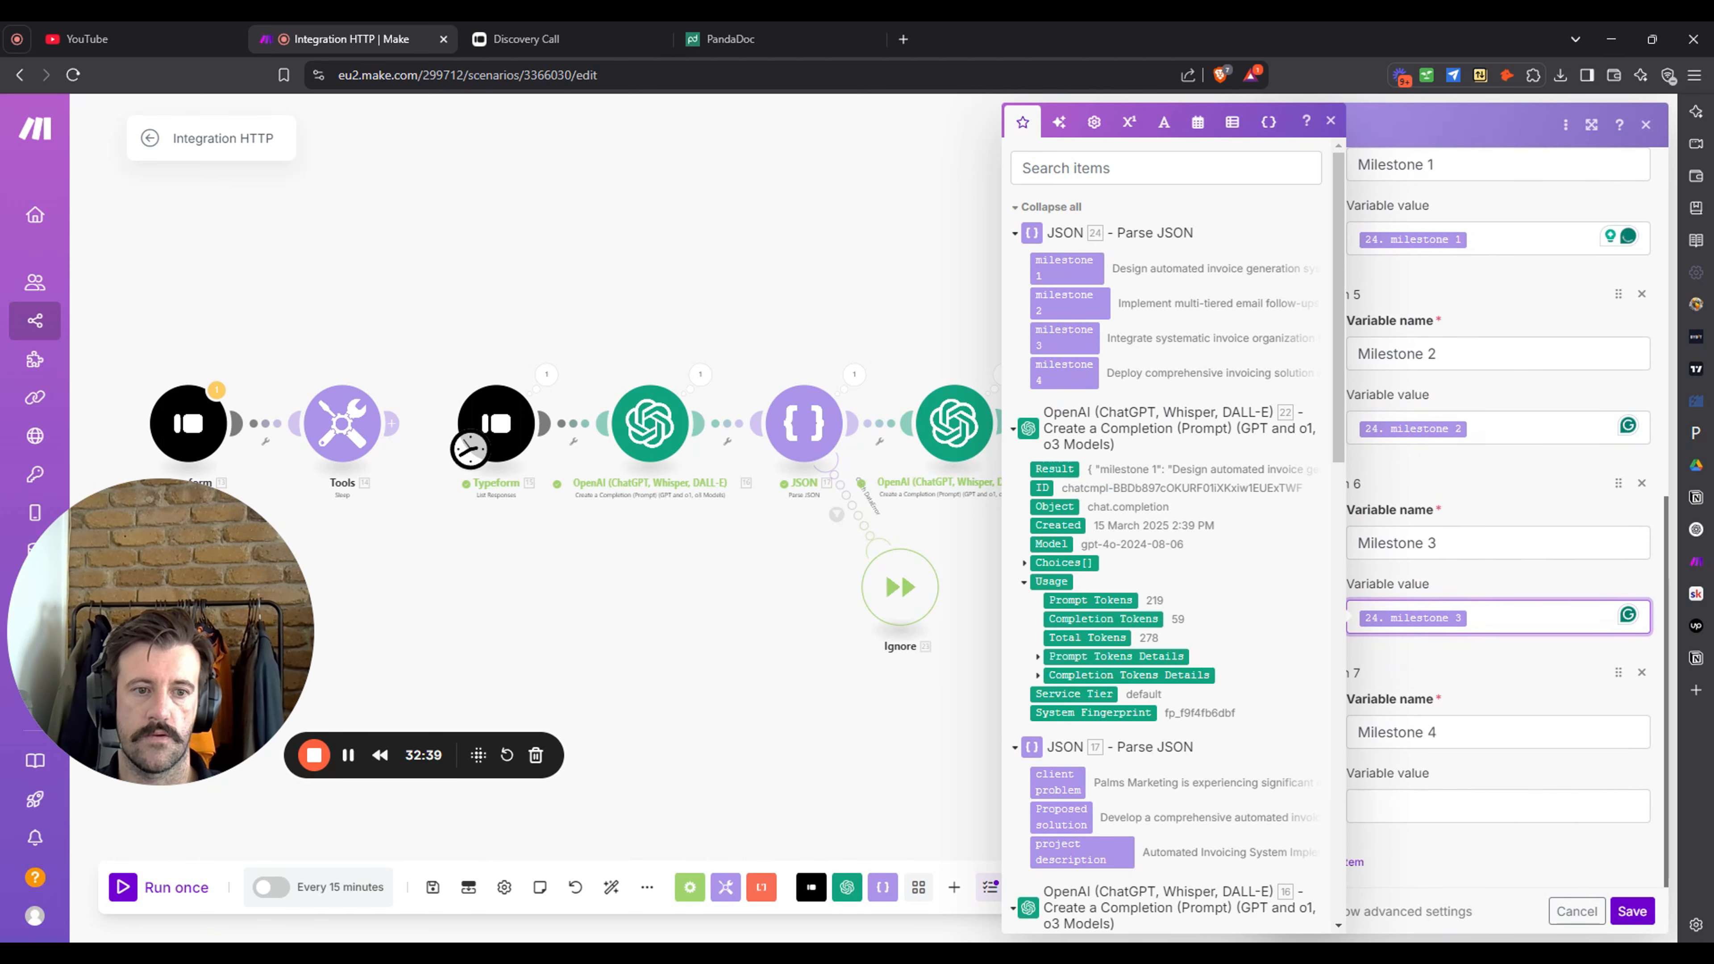
left_click(1471, 807)
left_click(1064, 373)
left_click(1633, 912)
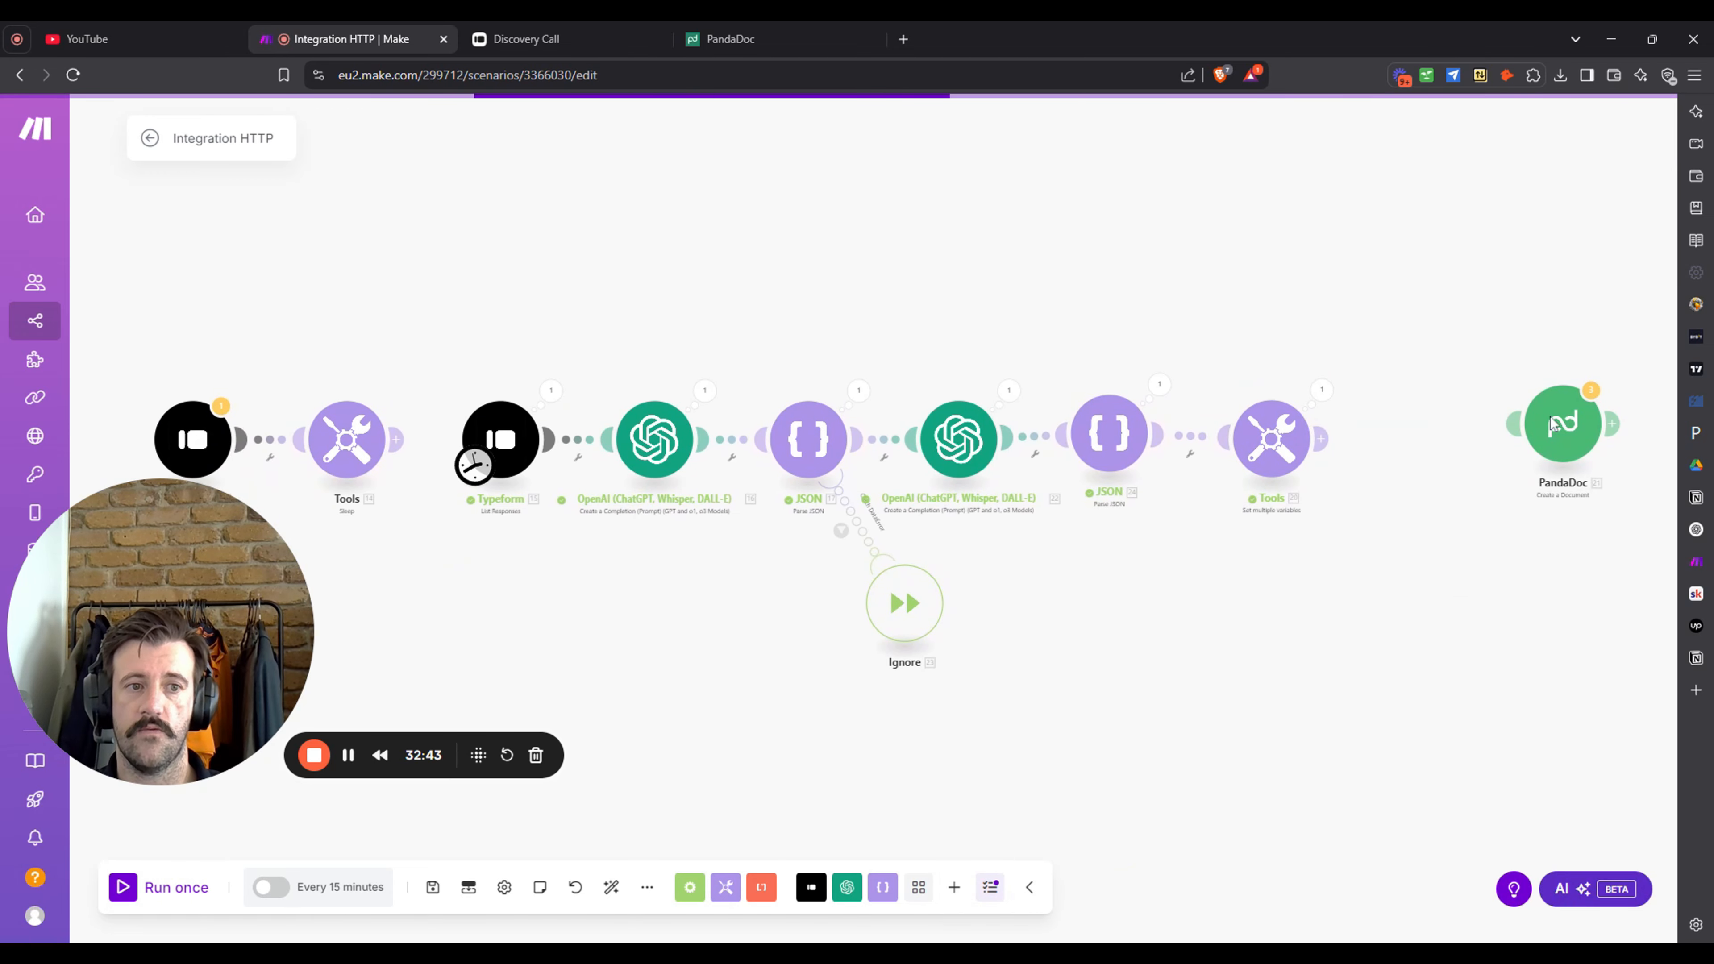
- Move PandaDoc beside Tools, link it after Tools, and go to the PandaDoc tab
left_click_drag(1551, 424, 1416, 433)
left_click_drag(1293, 441, 1305, 433)
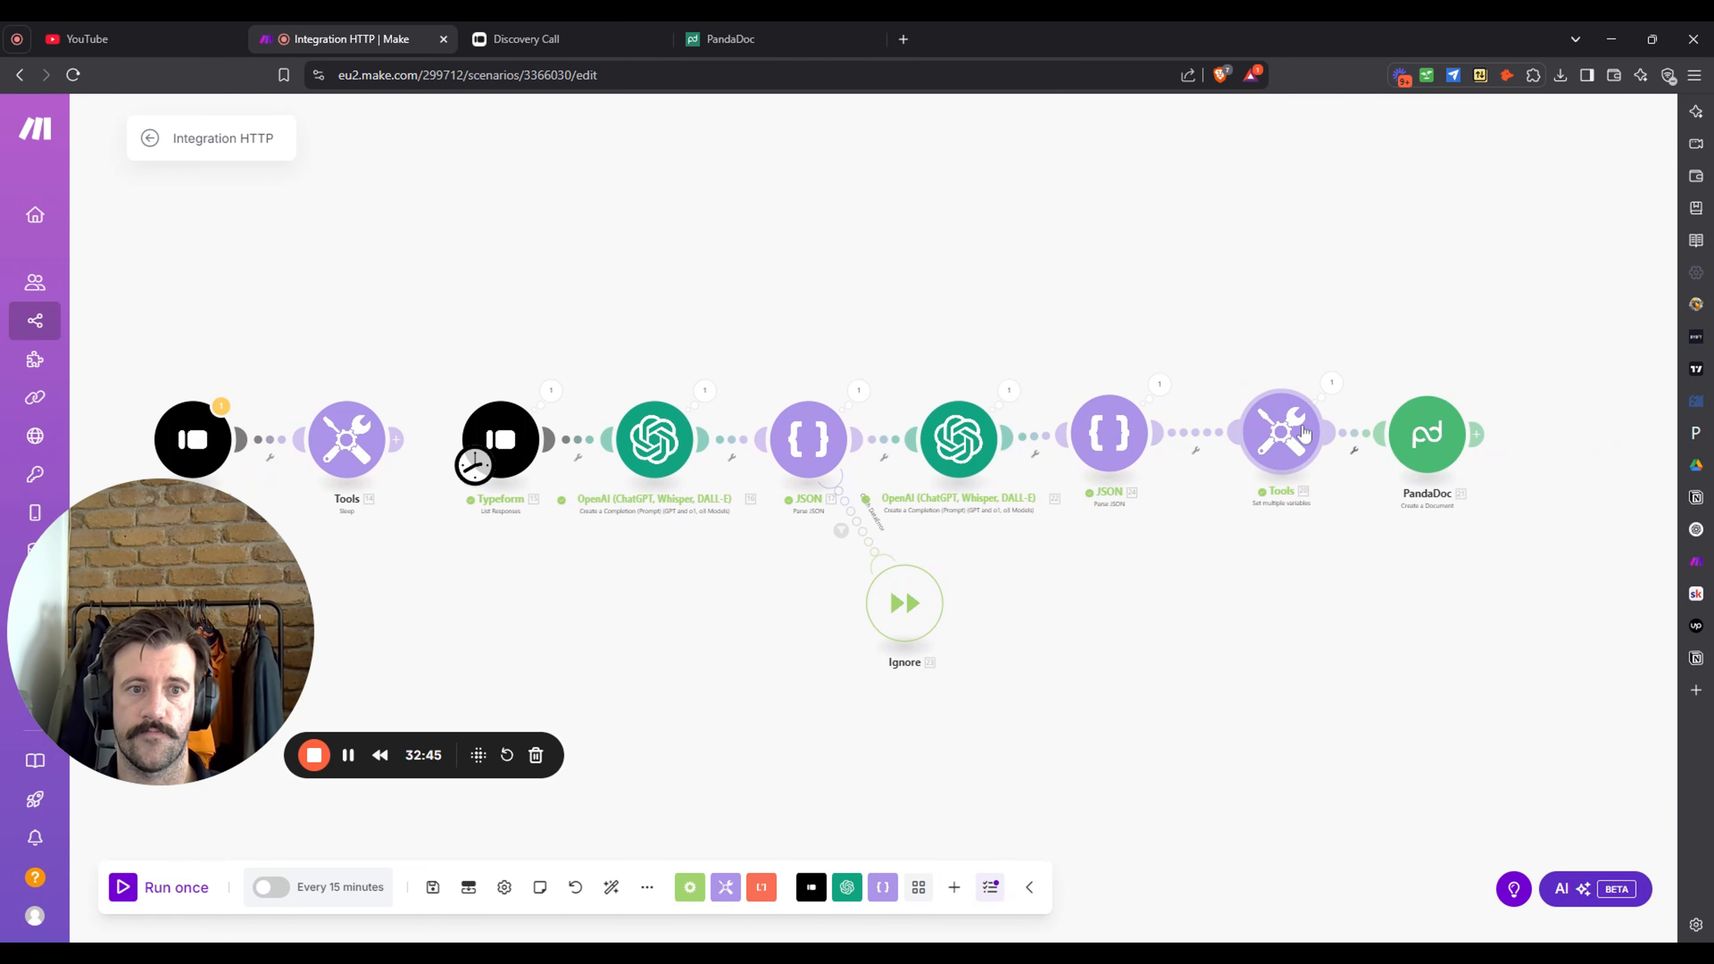
left_click(819, 33)
- Dismiss the payment notices and open the Proposal template from the templates list
left_click(1024, 332)
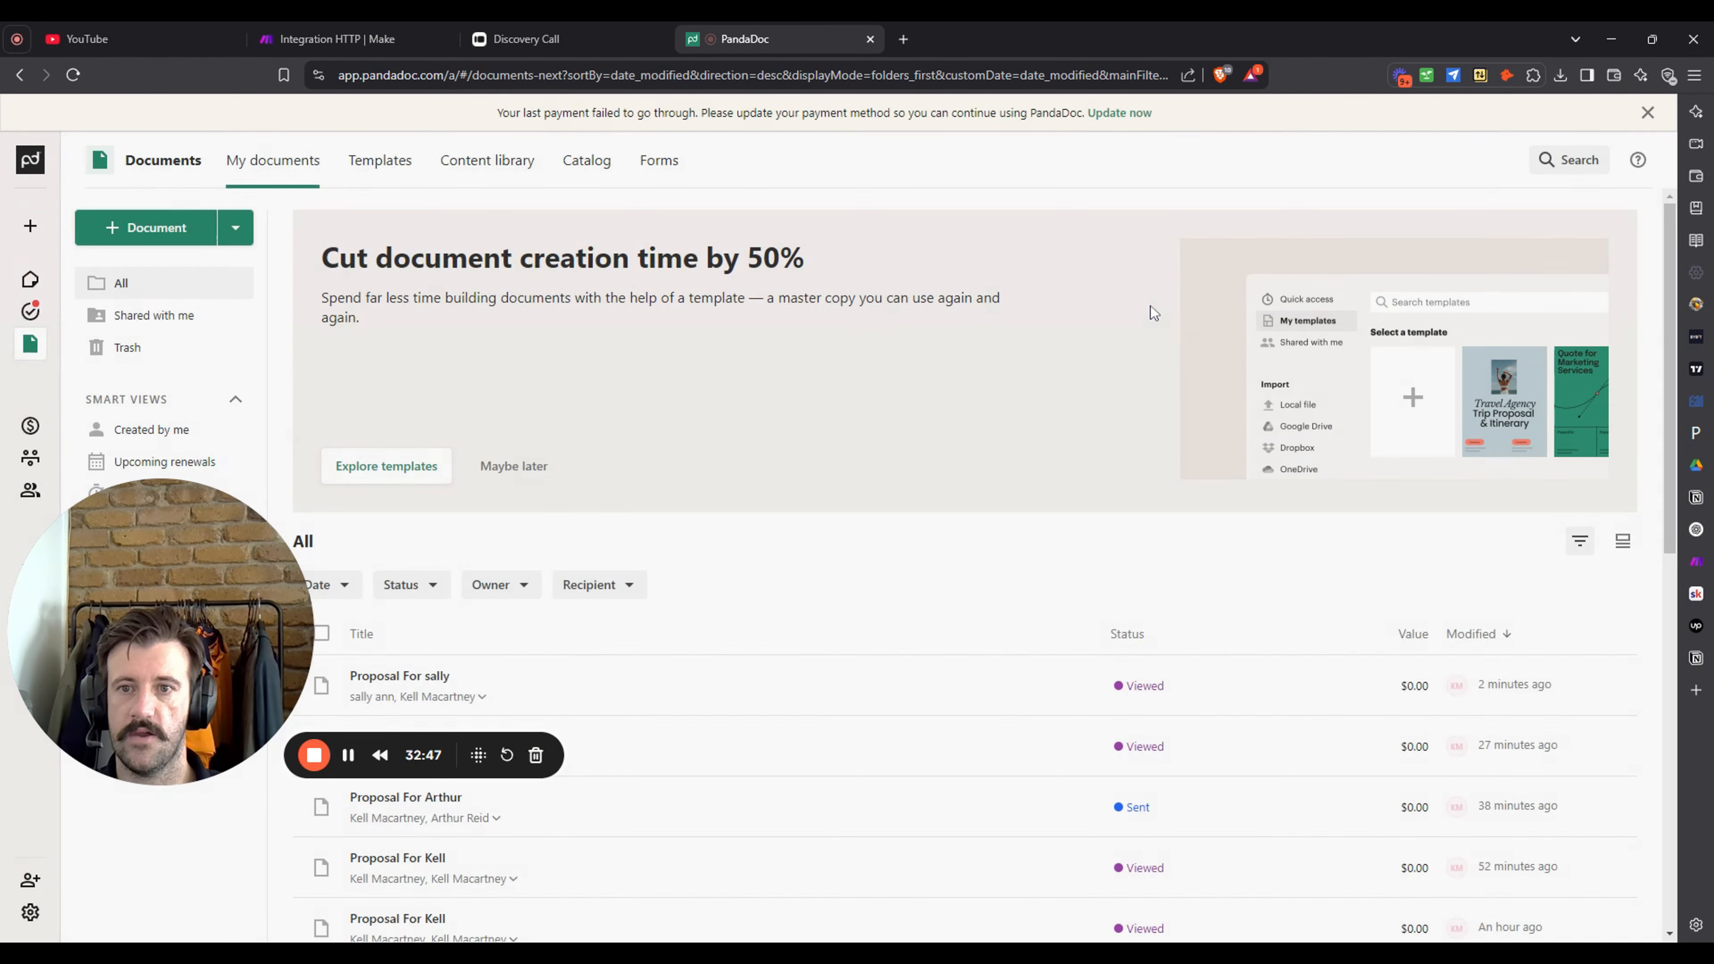
left_click_drag(154, 638, 123, 737)
mouse_move(85, 307)
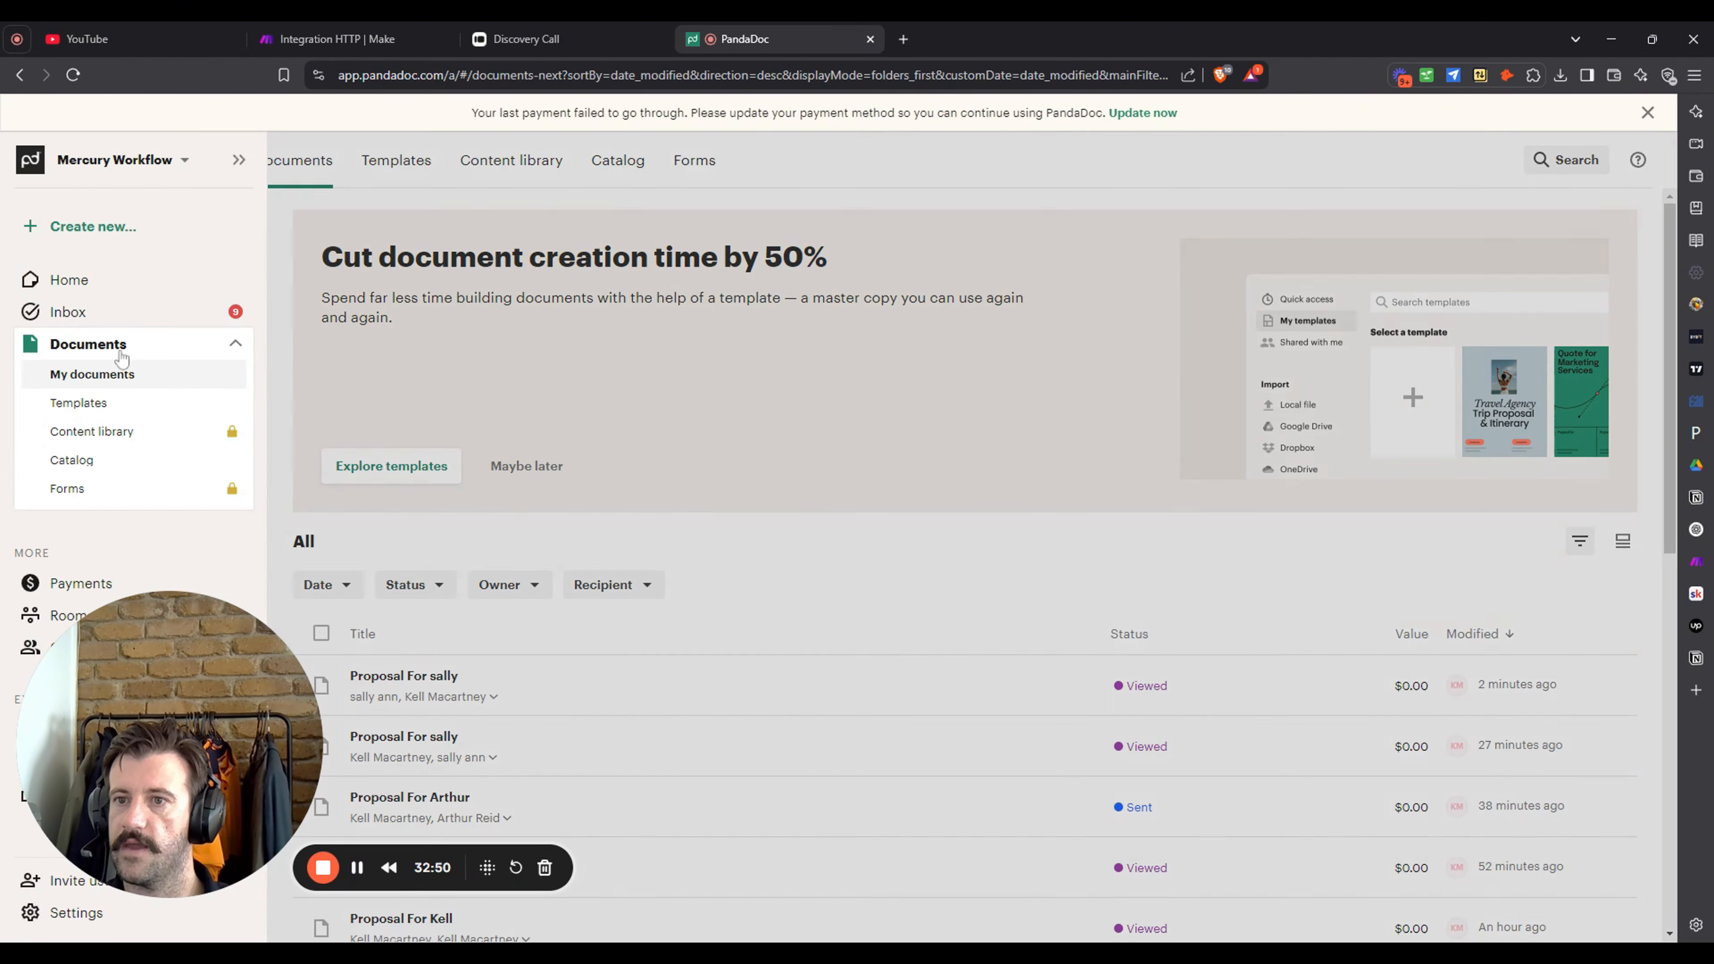
left_click(111, 405)
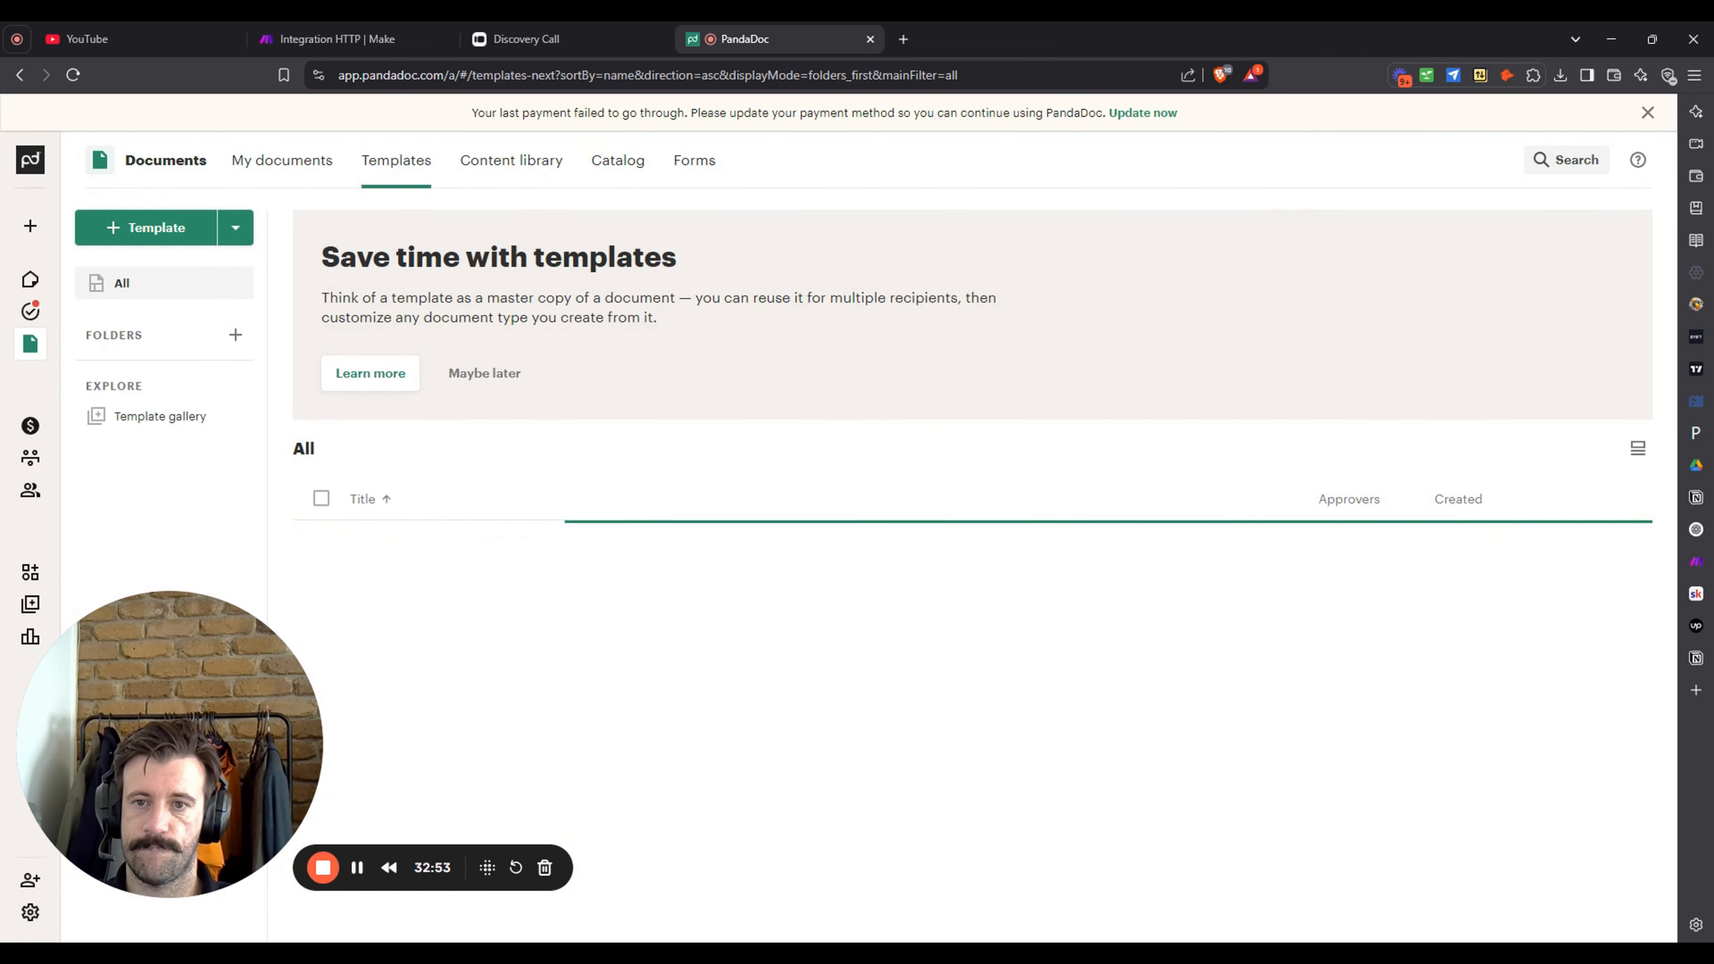
left_click(1649, 113)
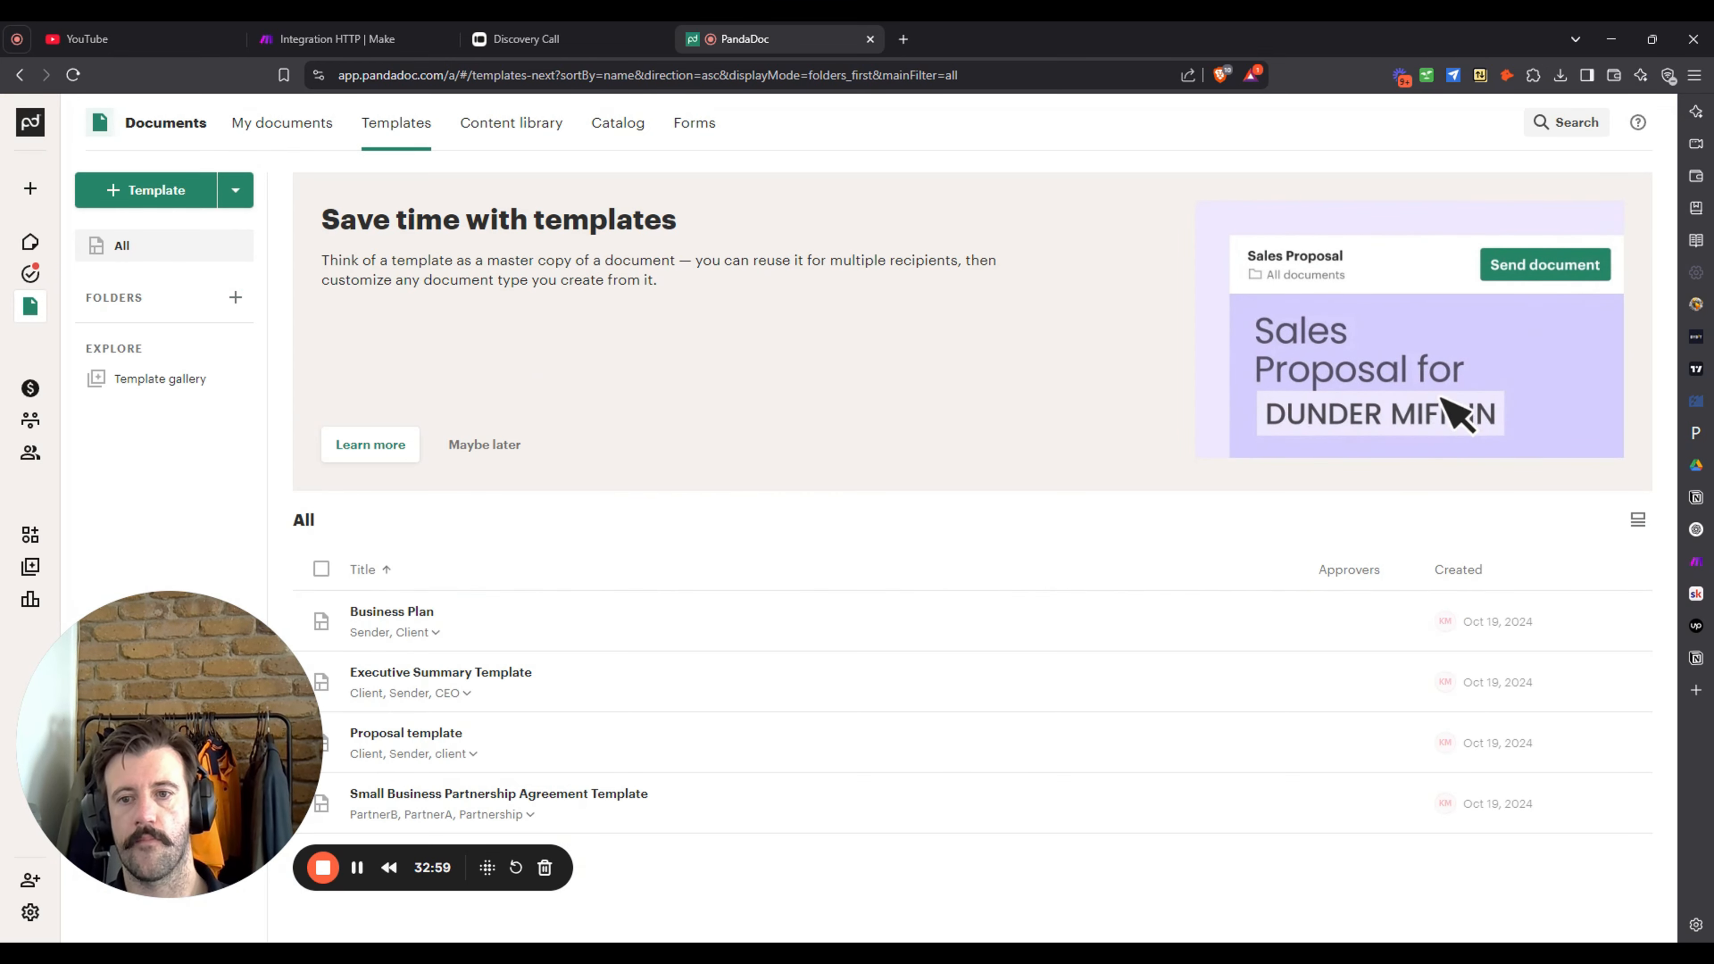
left_click(930, 739)
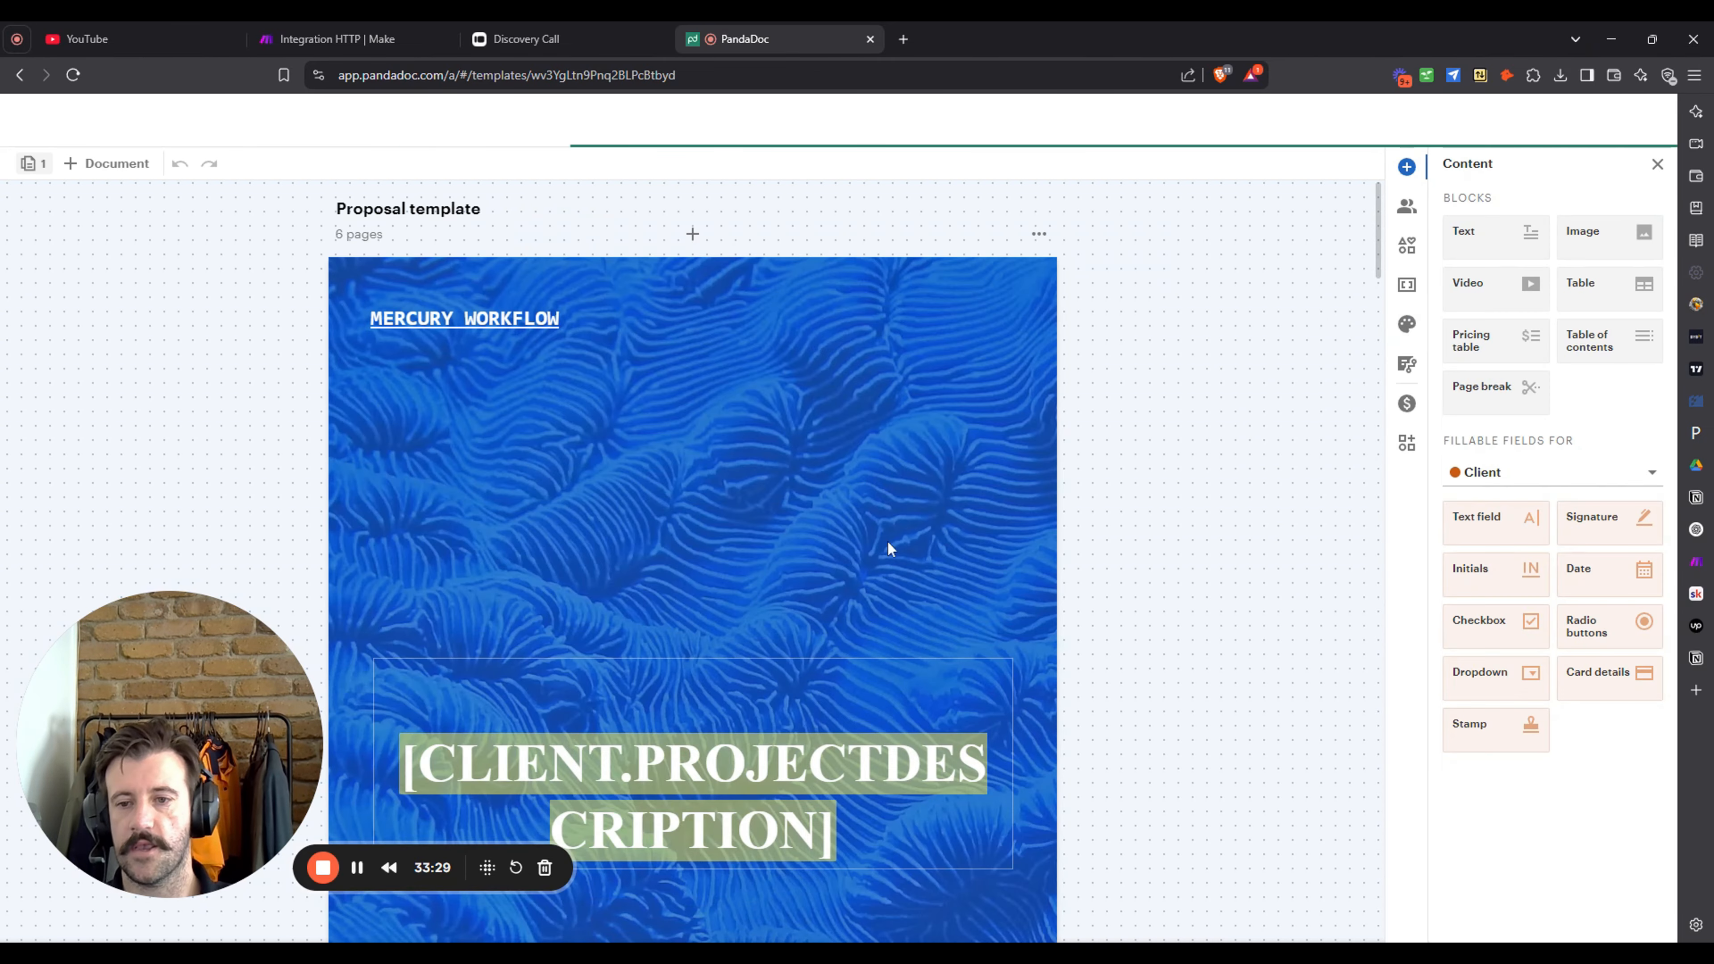
- Scroll through the Proposal template reviewing its CLIENT placeholders down to YOUR INVESTMENT
scroll(861, 371, "down", 2)
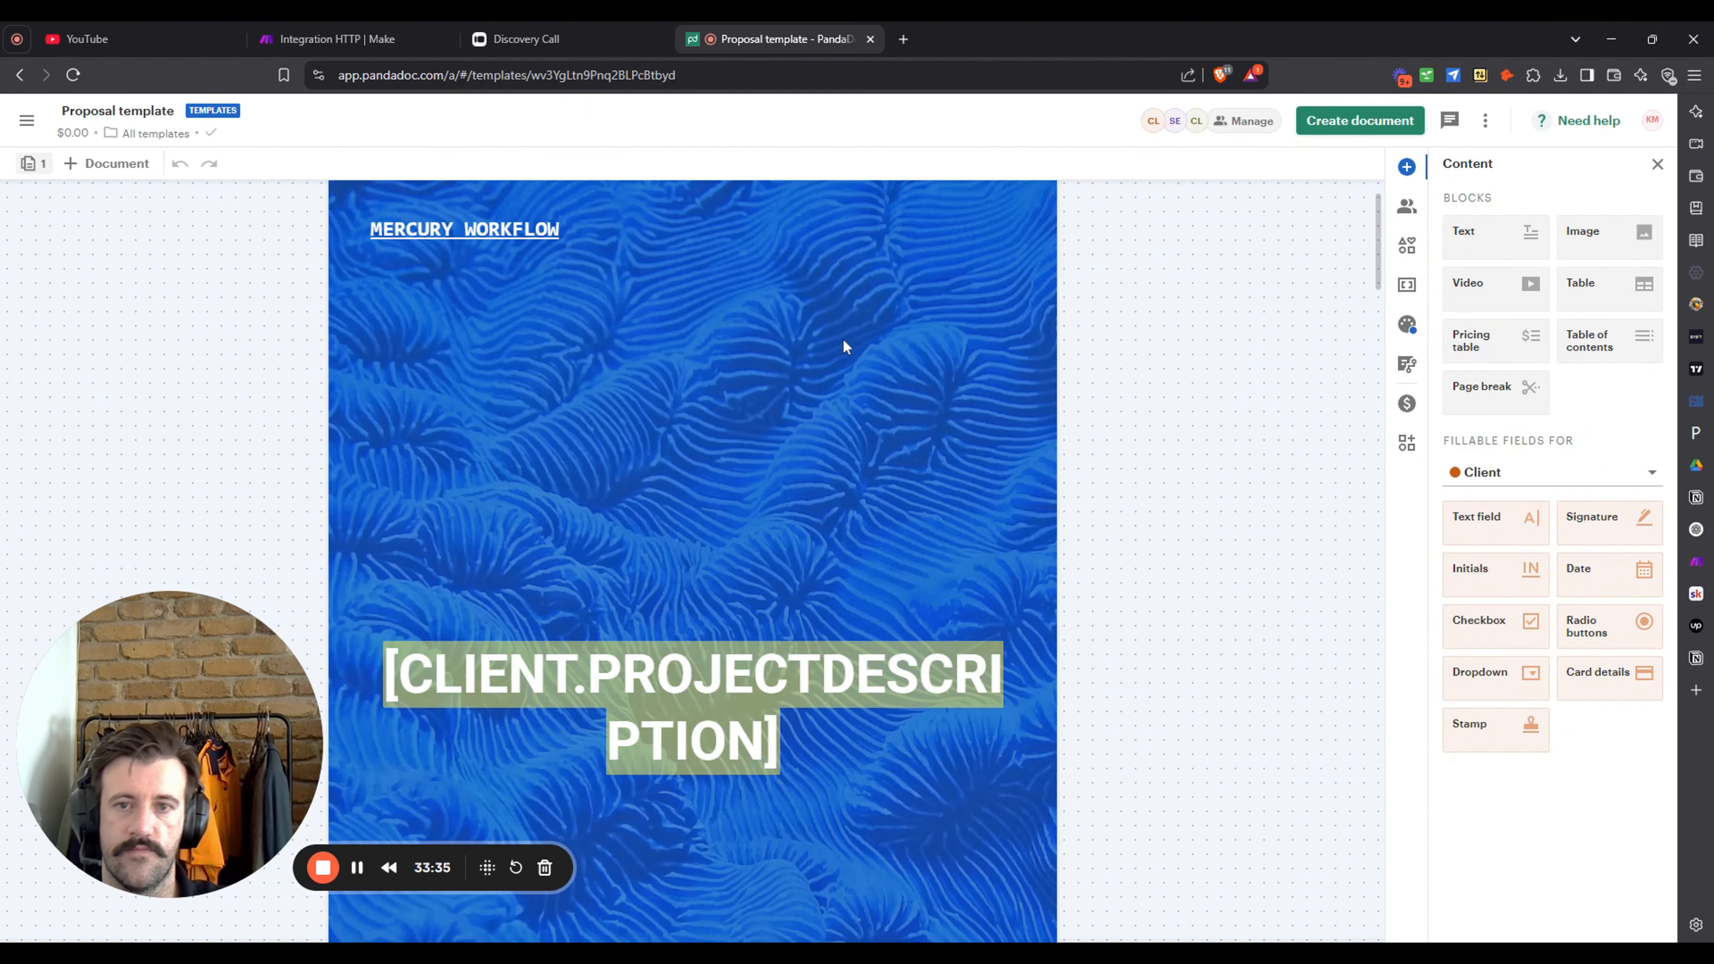
scroll(848, 338, "down", 10)
scroll(862, 341, "down", 3)
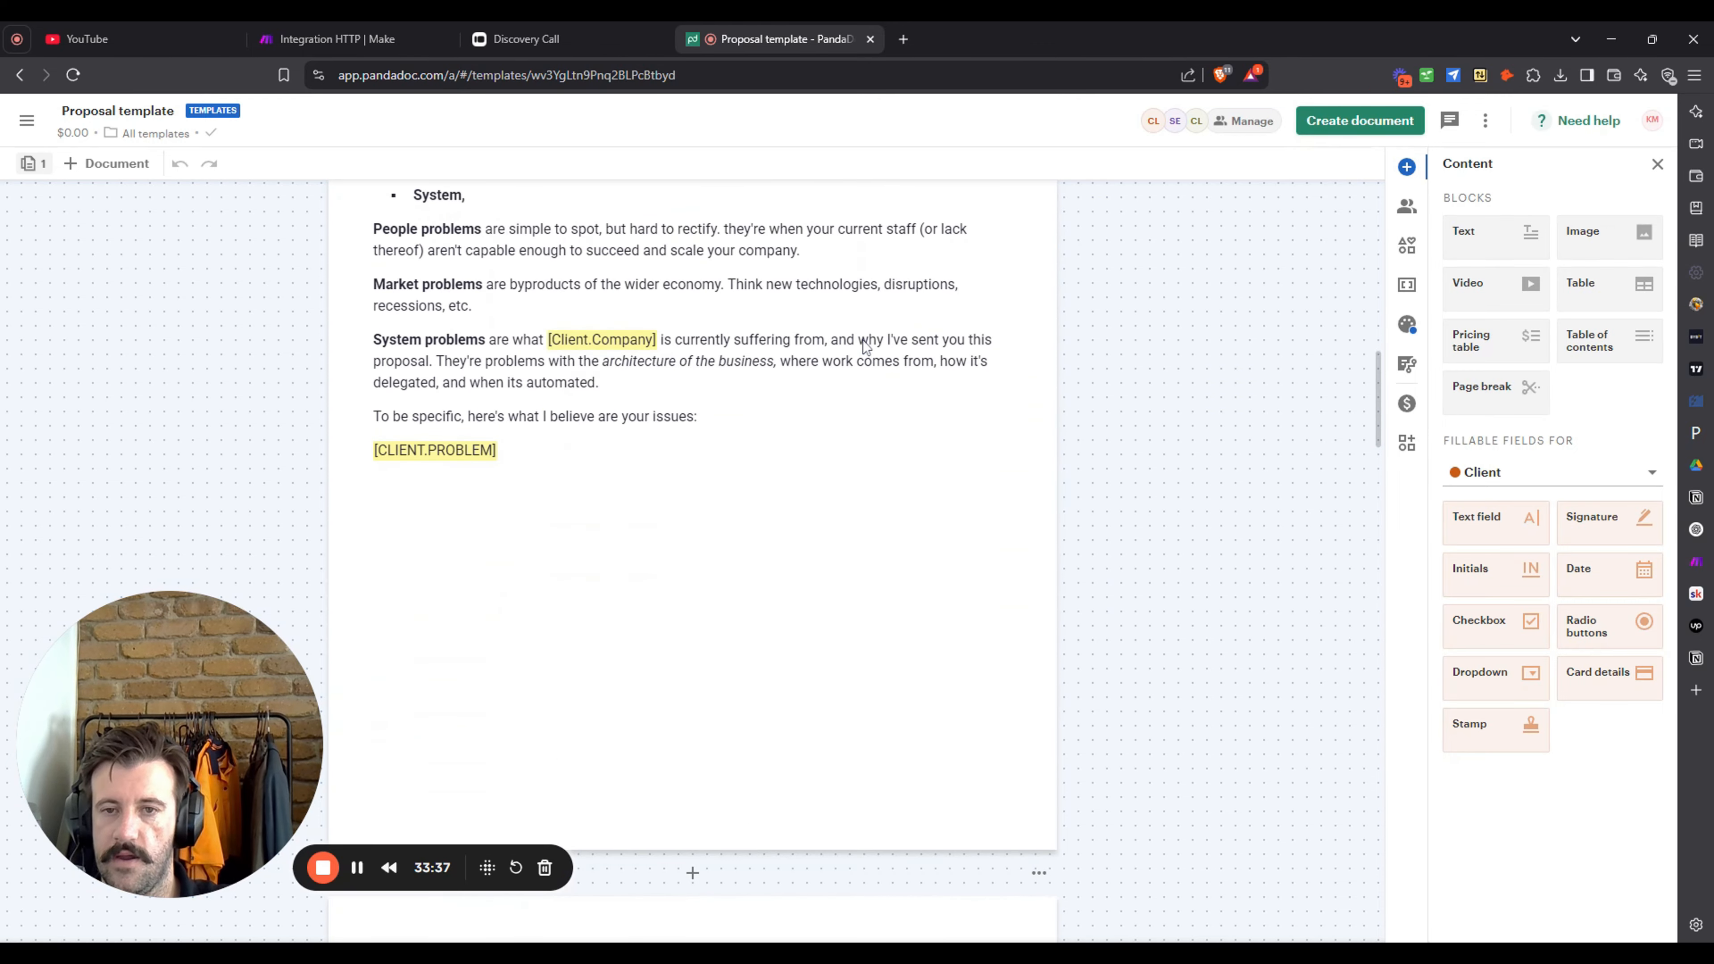
scroll(863, 340, "up", 10)
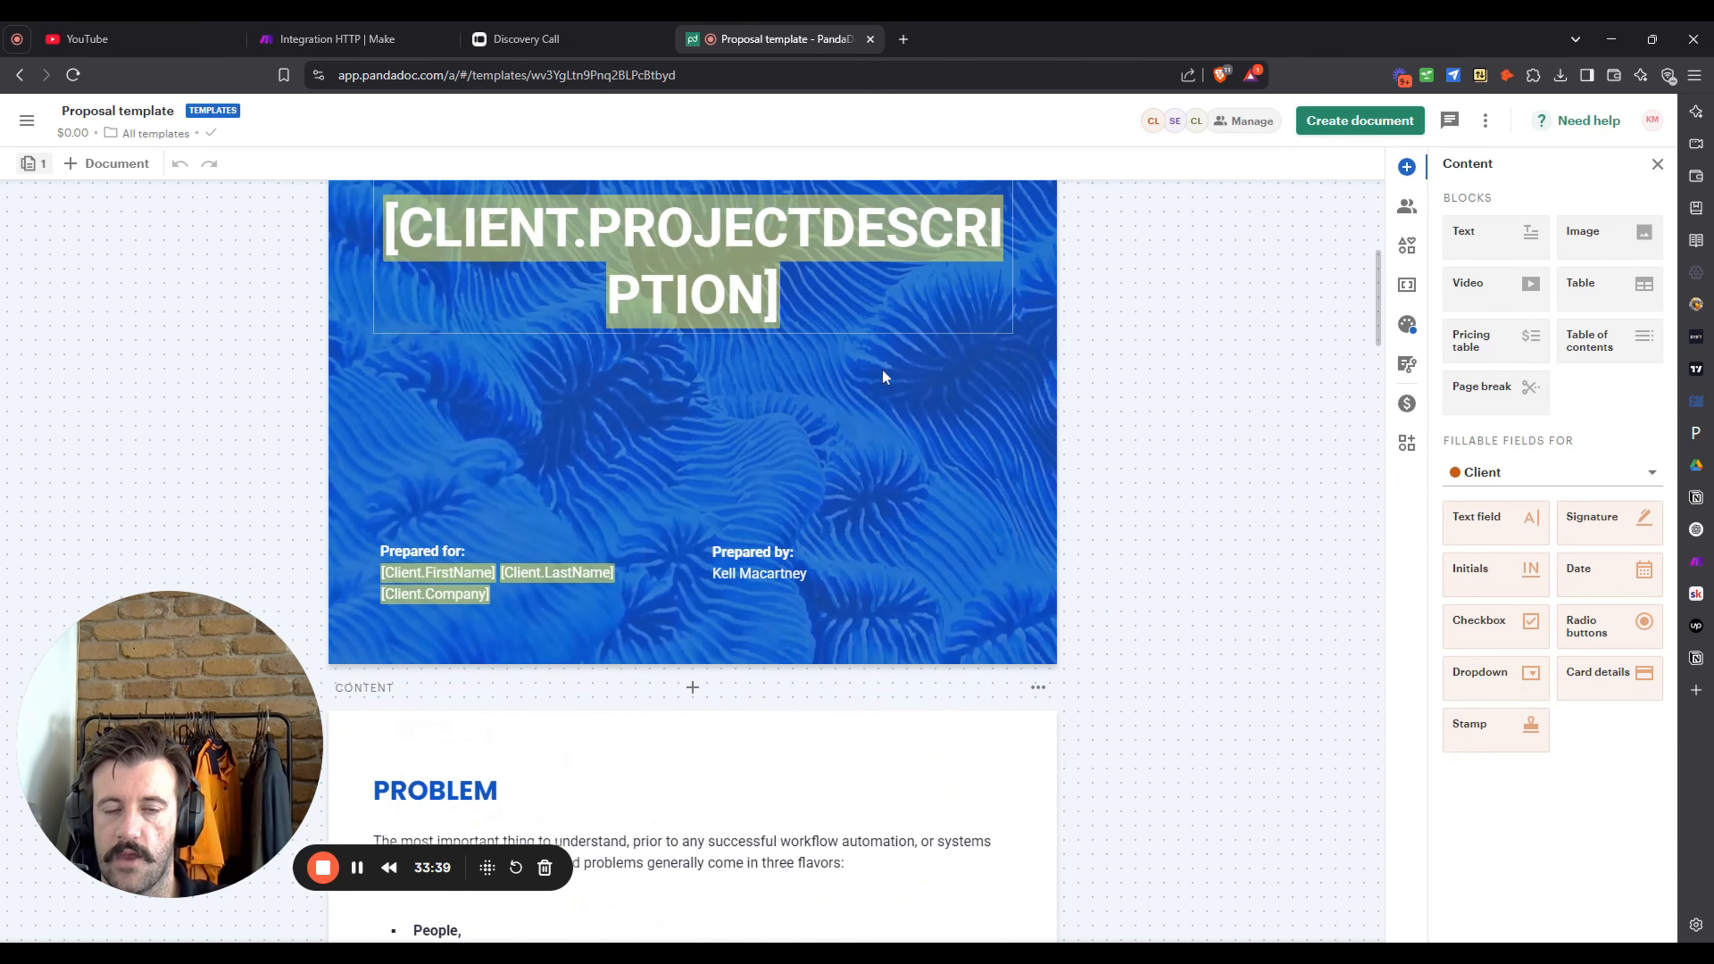
scroll(882, 371, "up", 4)
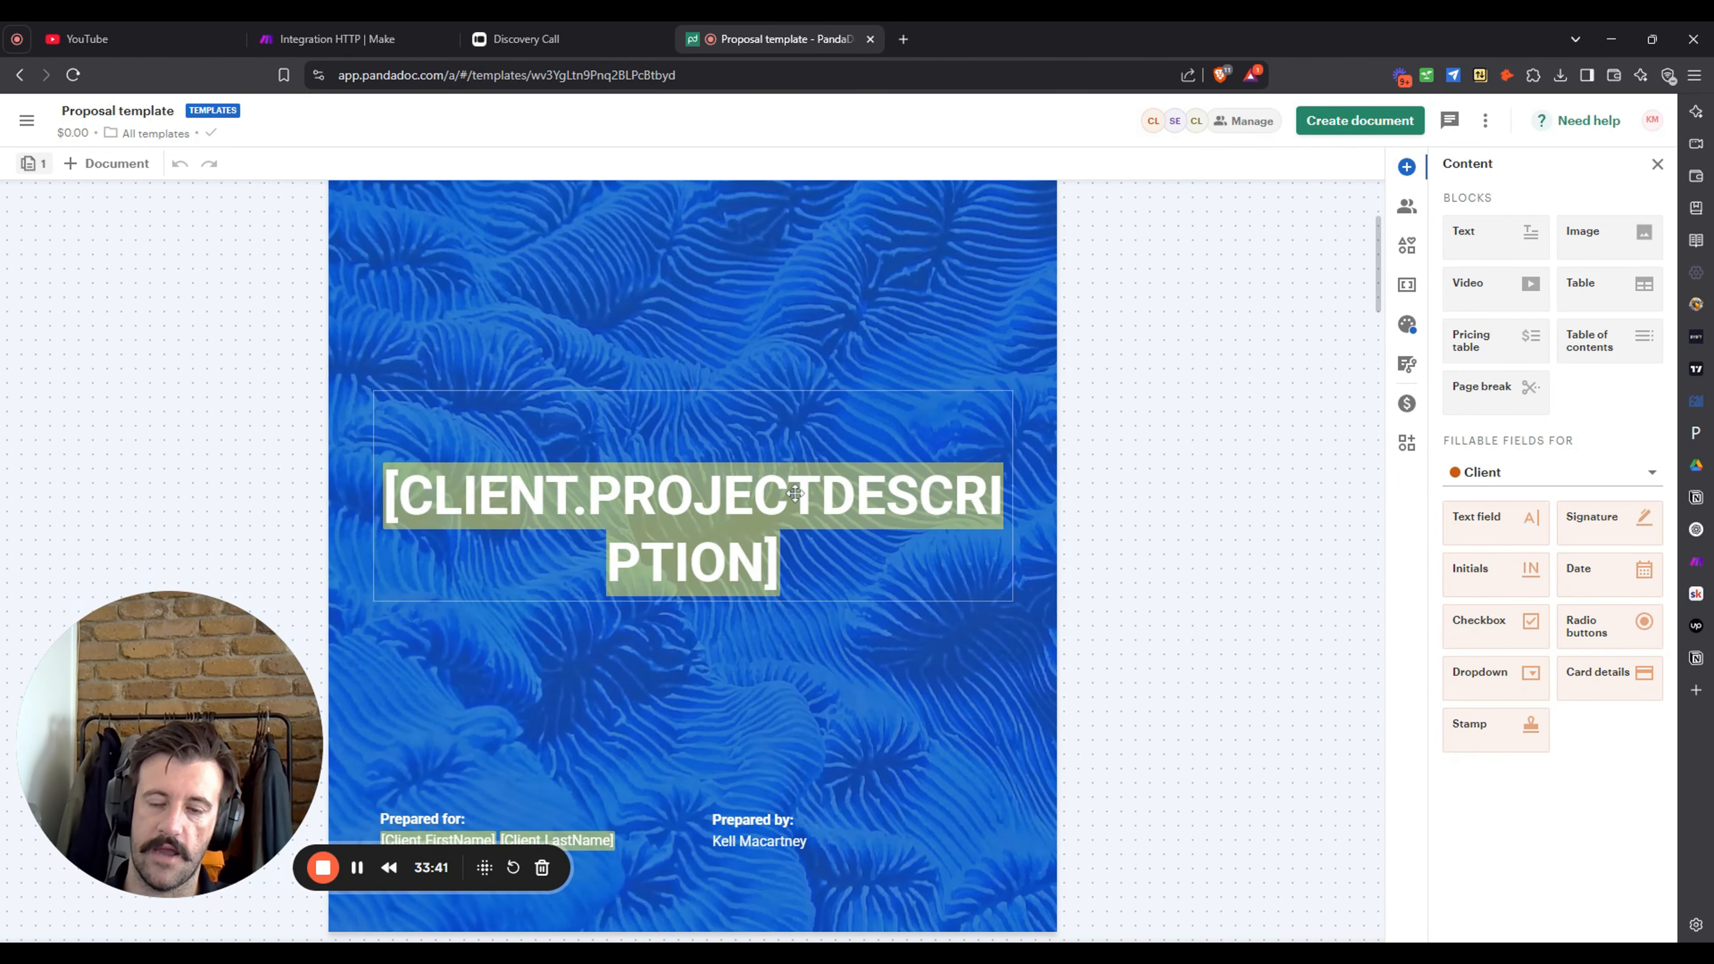
scroll(749, 473, "down", 2)
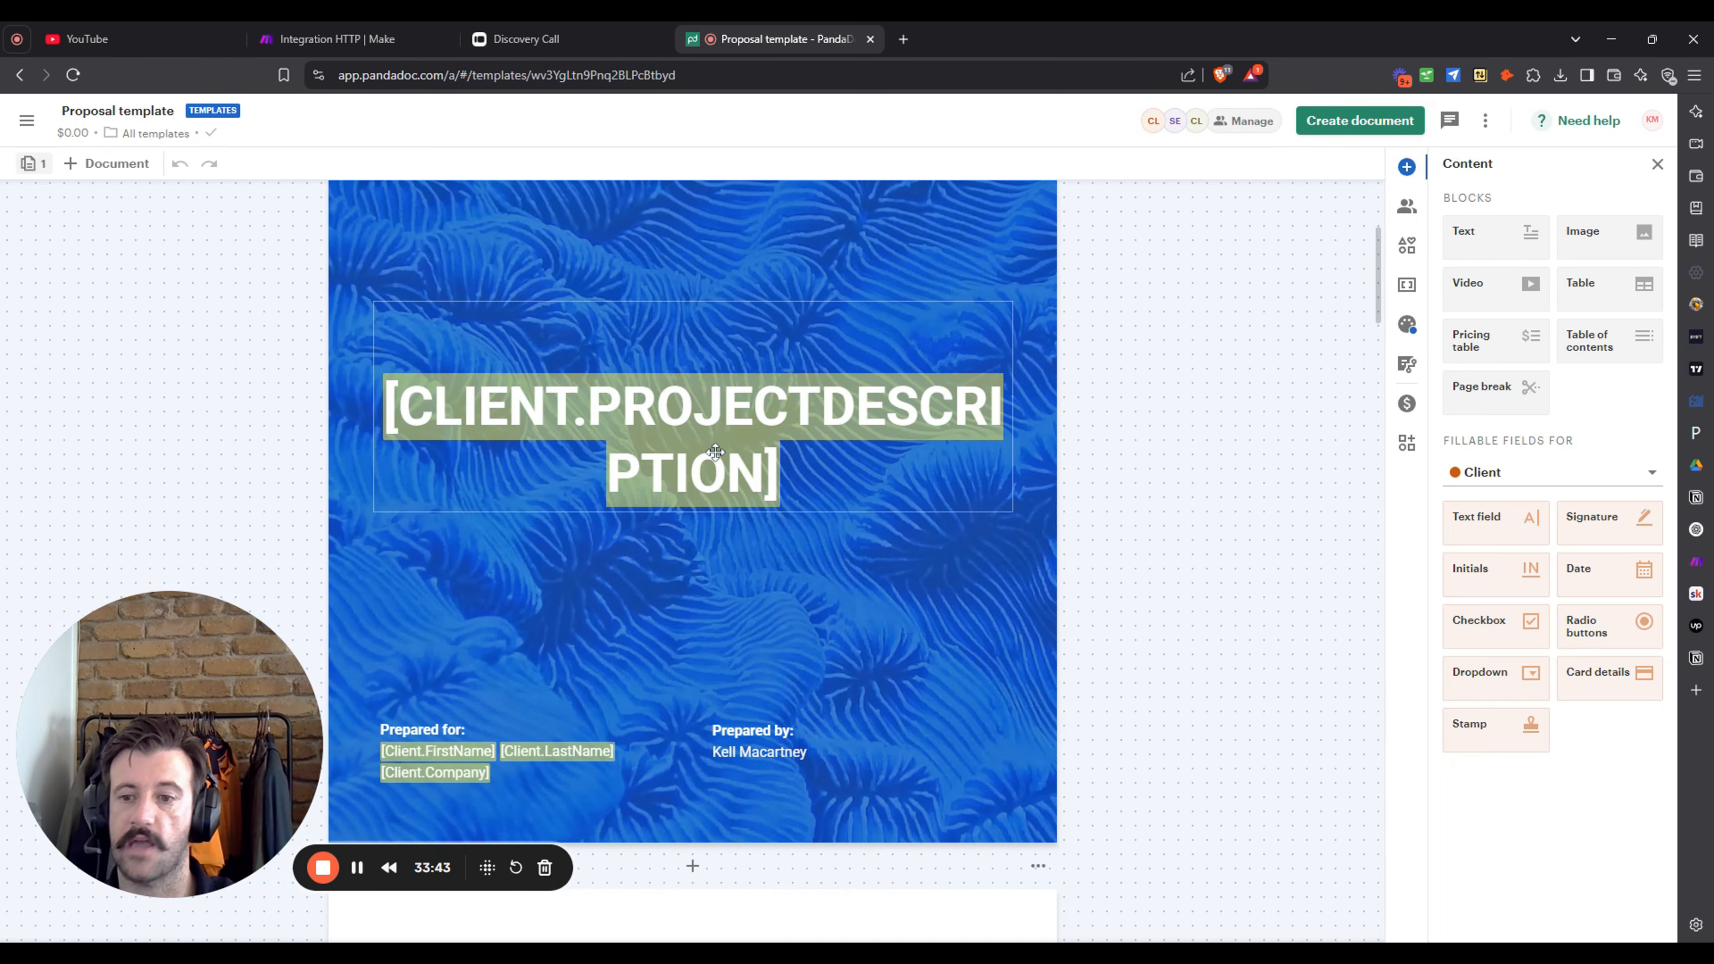
scroll(716, 459, "down", 8)
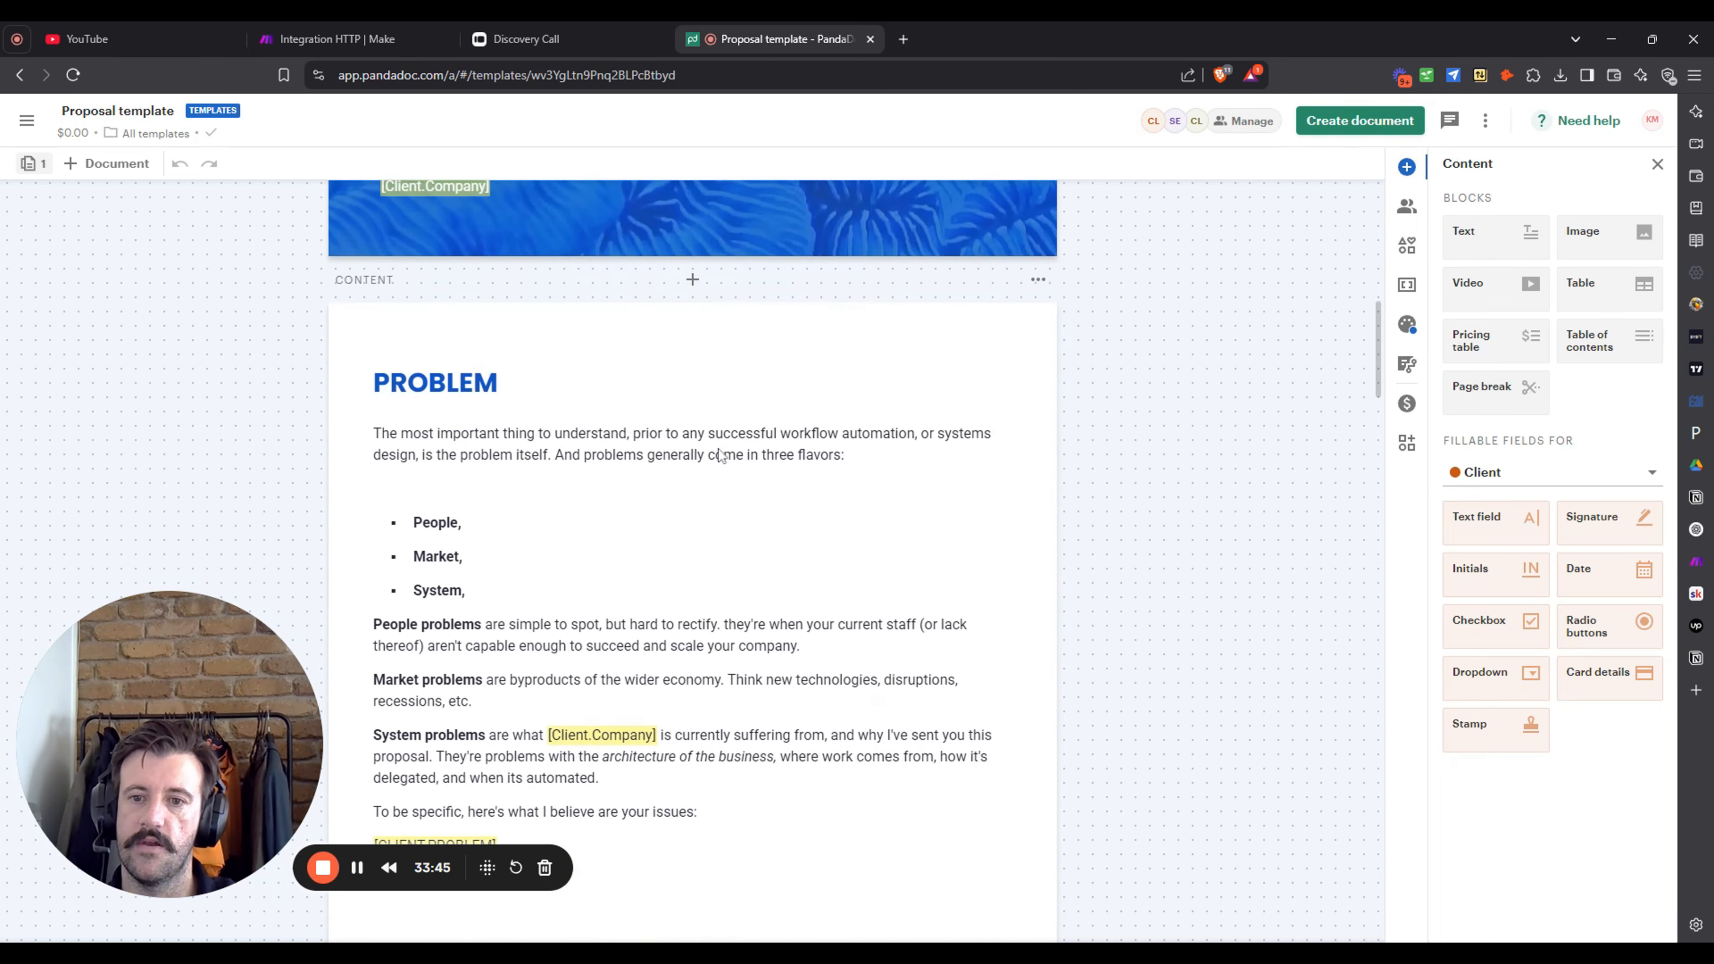
scroll(715, 459, "up", 3)
scroll(717, 462, "up", 6)
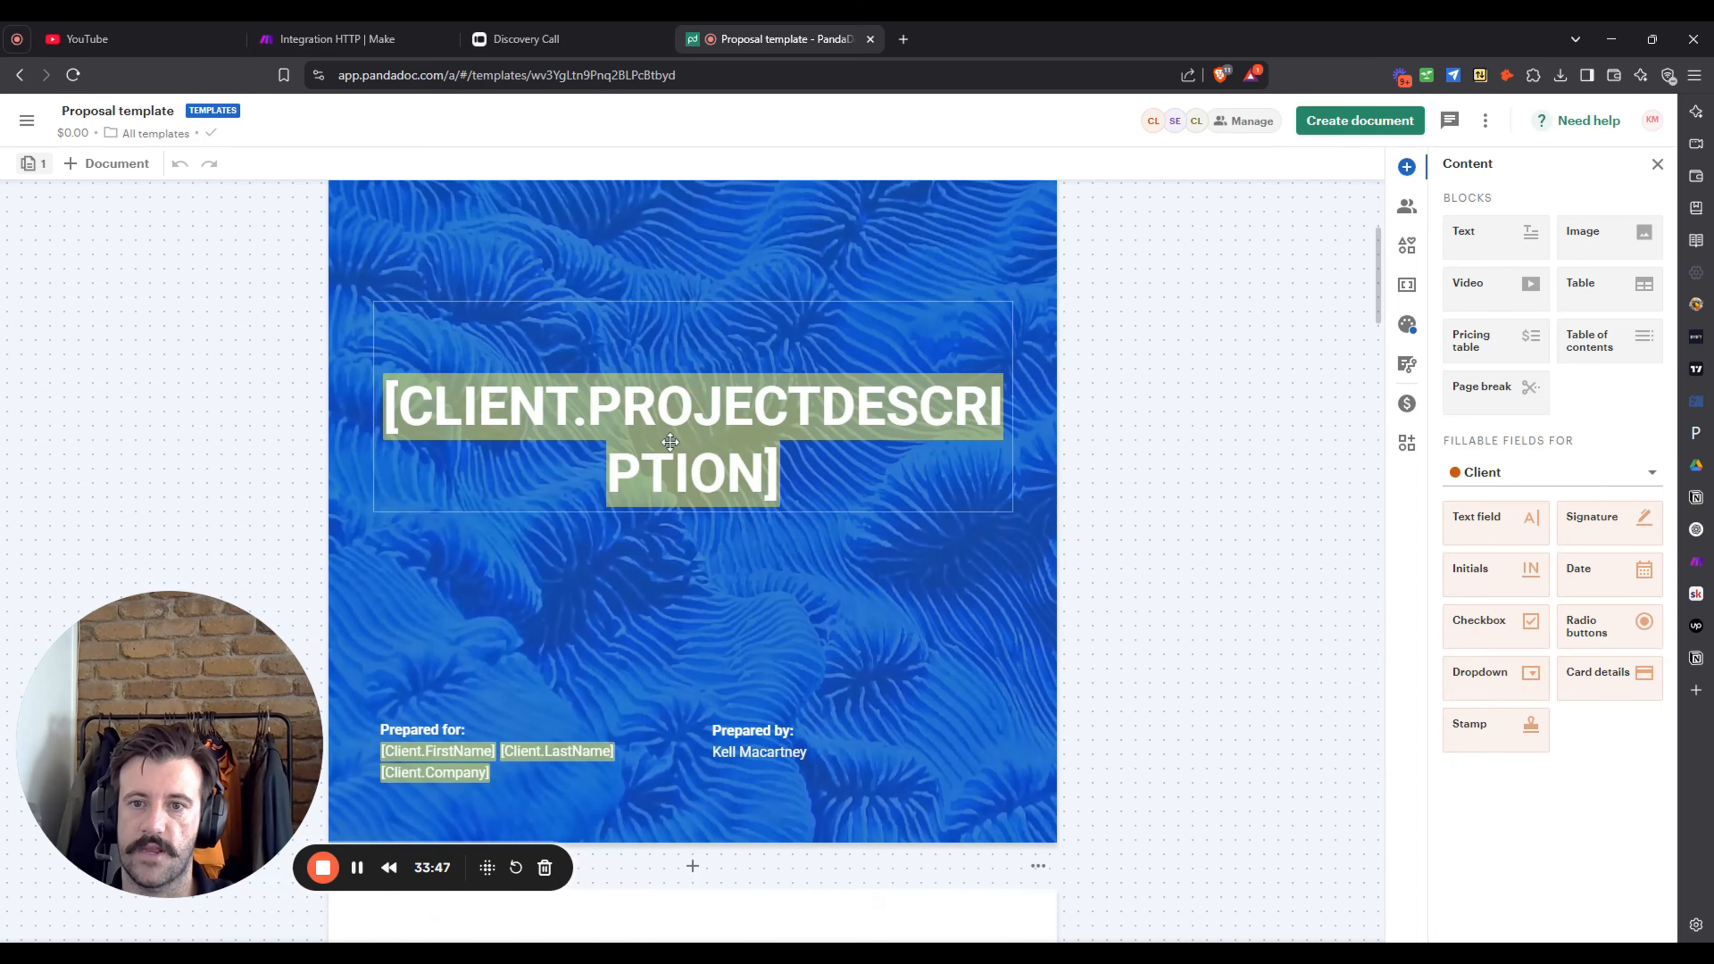
scroll(539, 568, "down", 3)
scroll(408, 601, "down", 10)
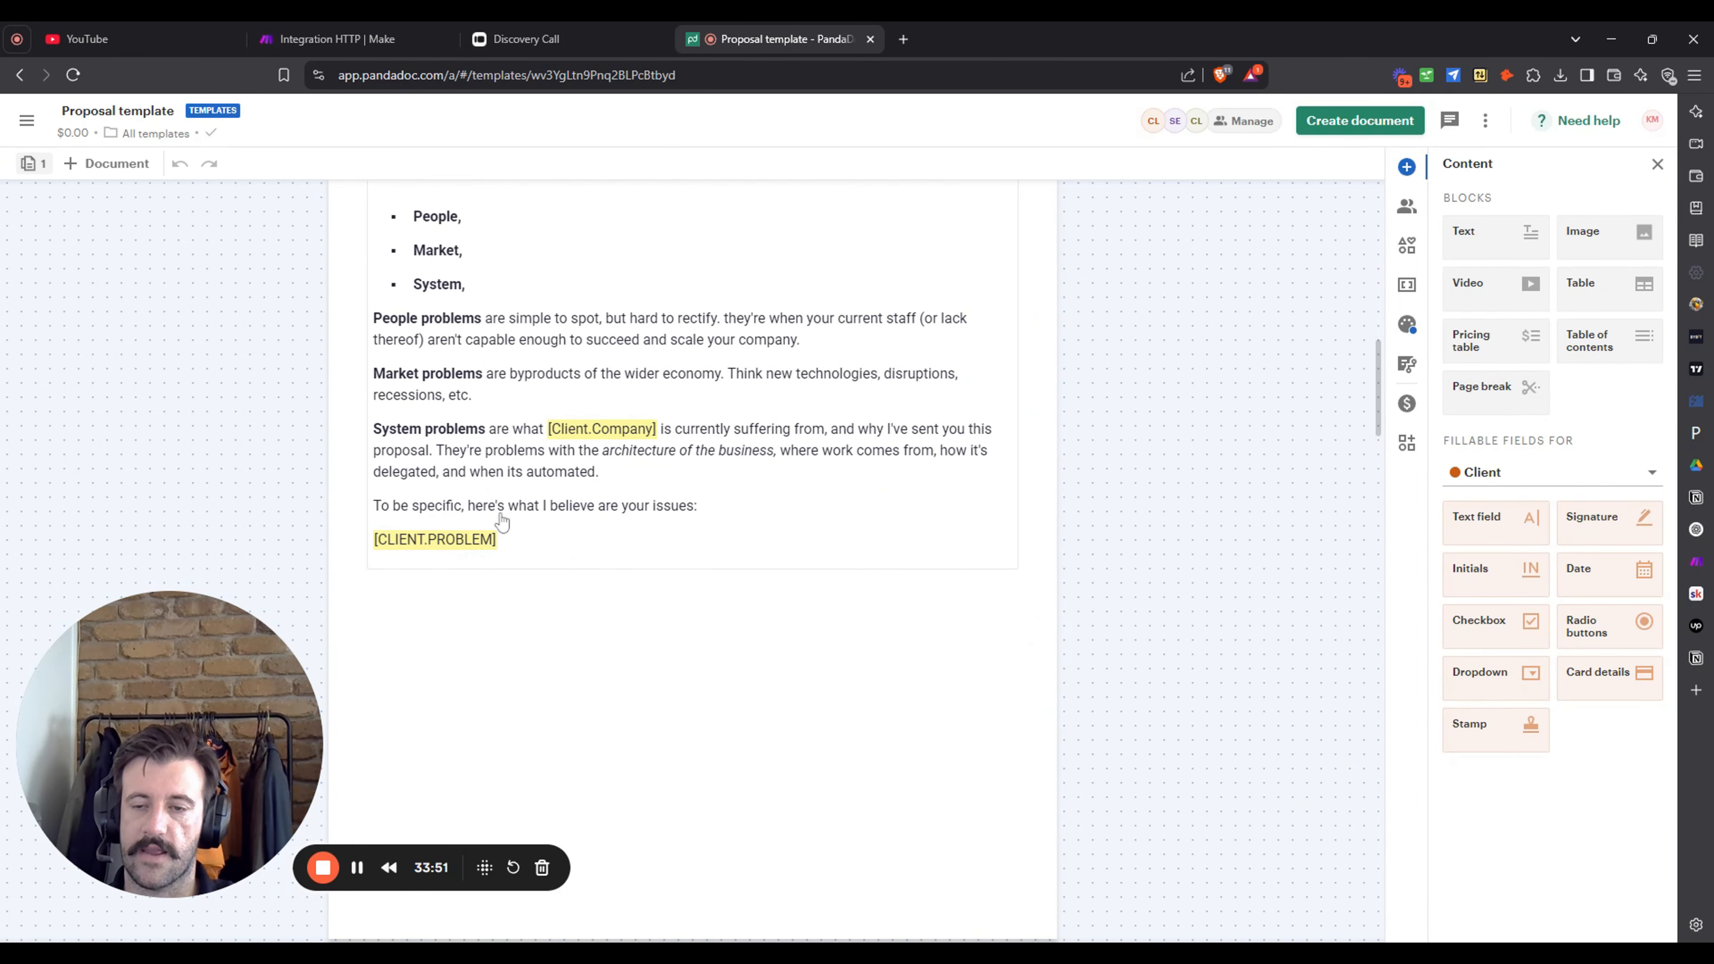
scroll(834, 459, "down", 15)
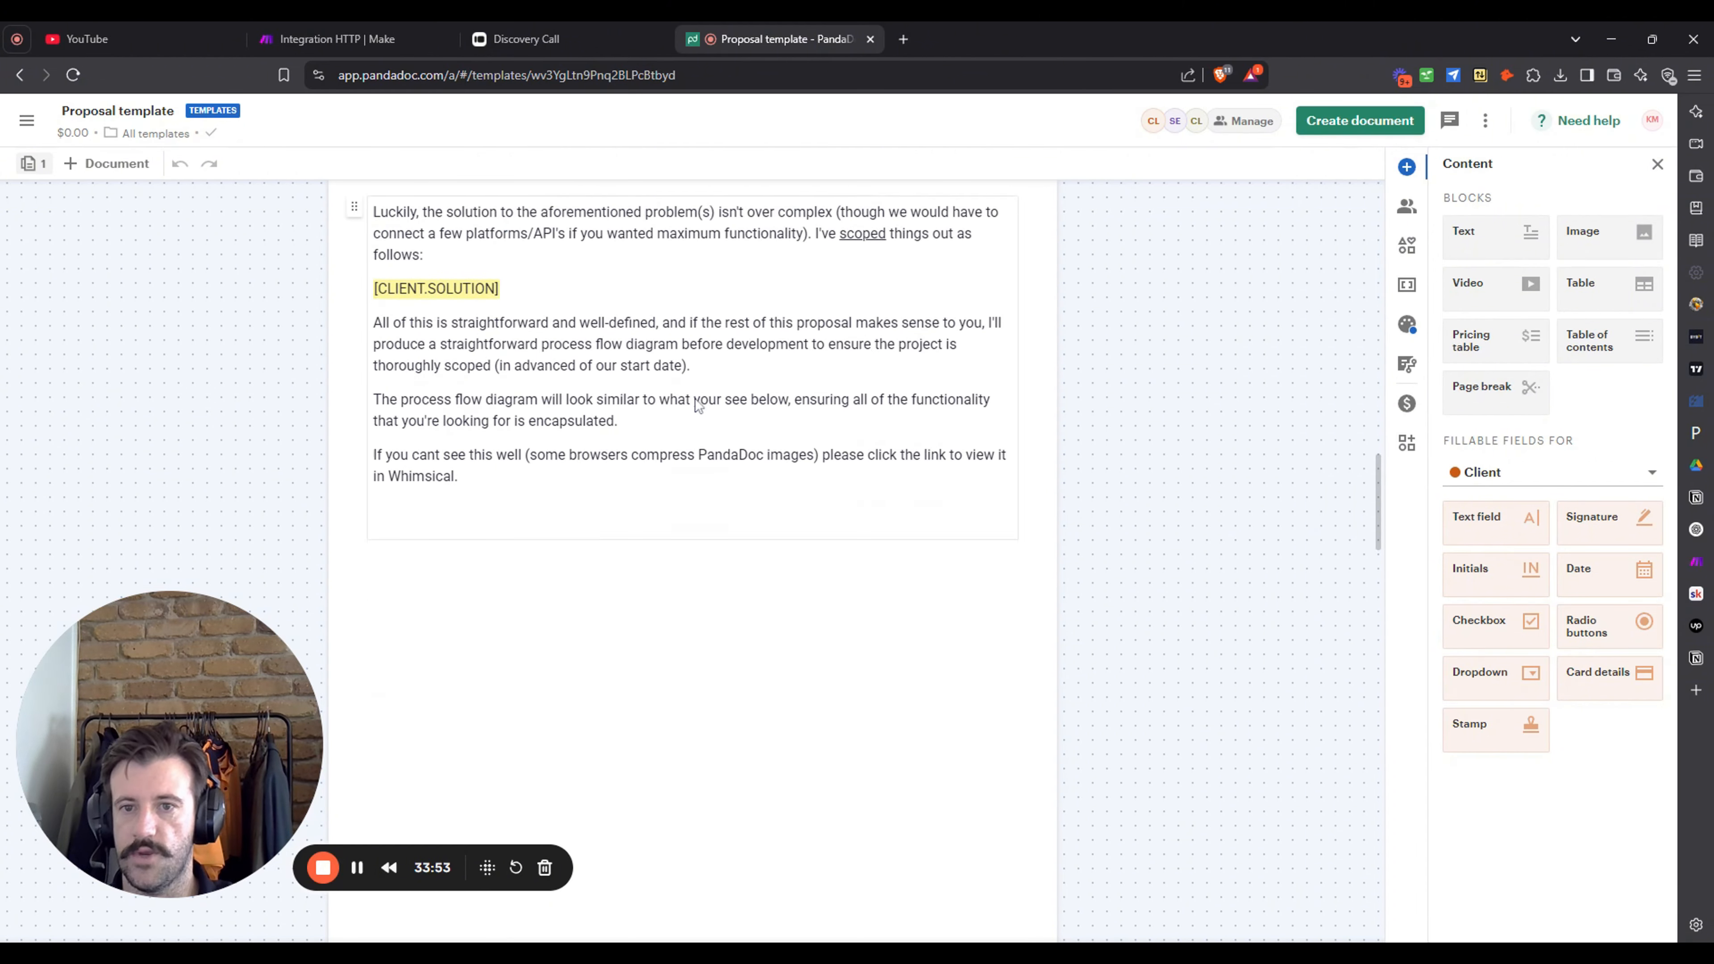
scroll(776, 459, "down", 5)
scroll(770, 491, "down", 10)
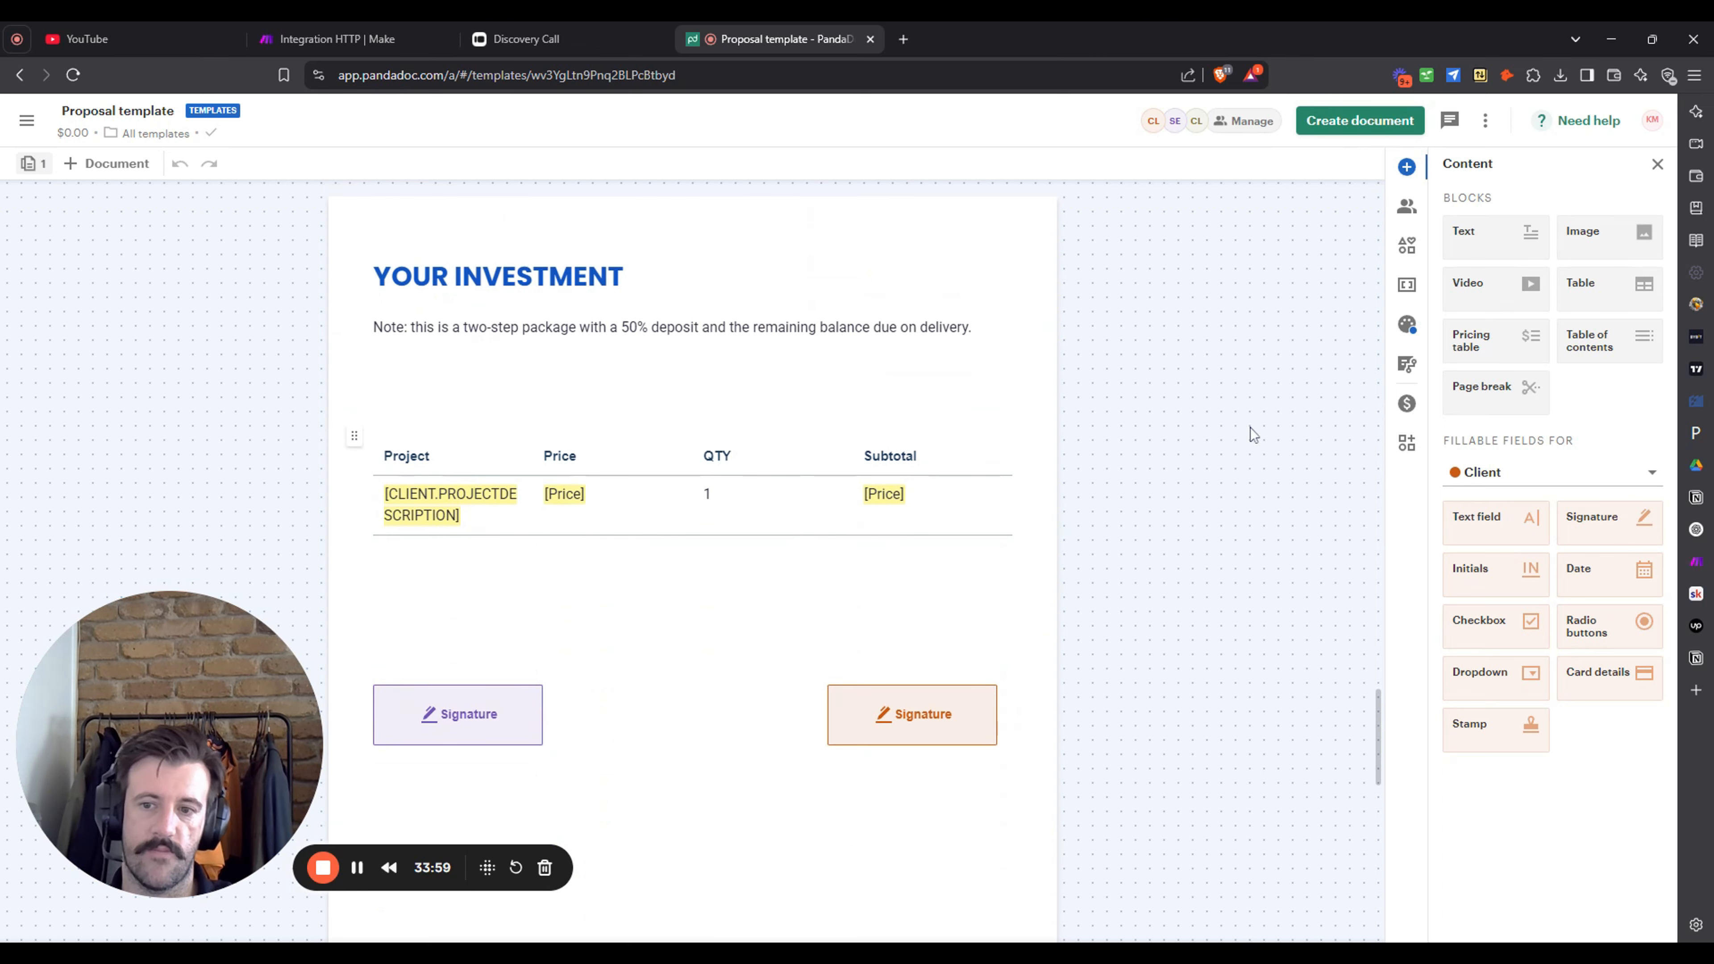
scroll(1209, 456, "up", 15)
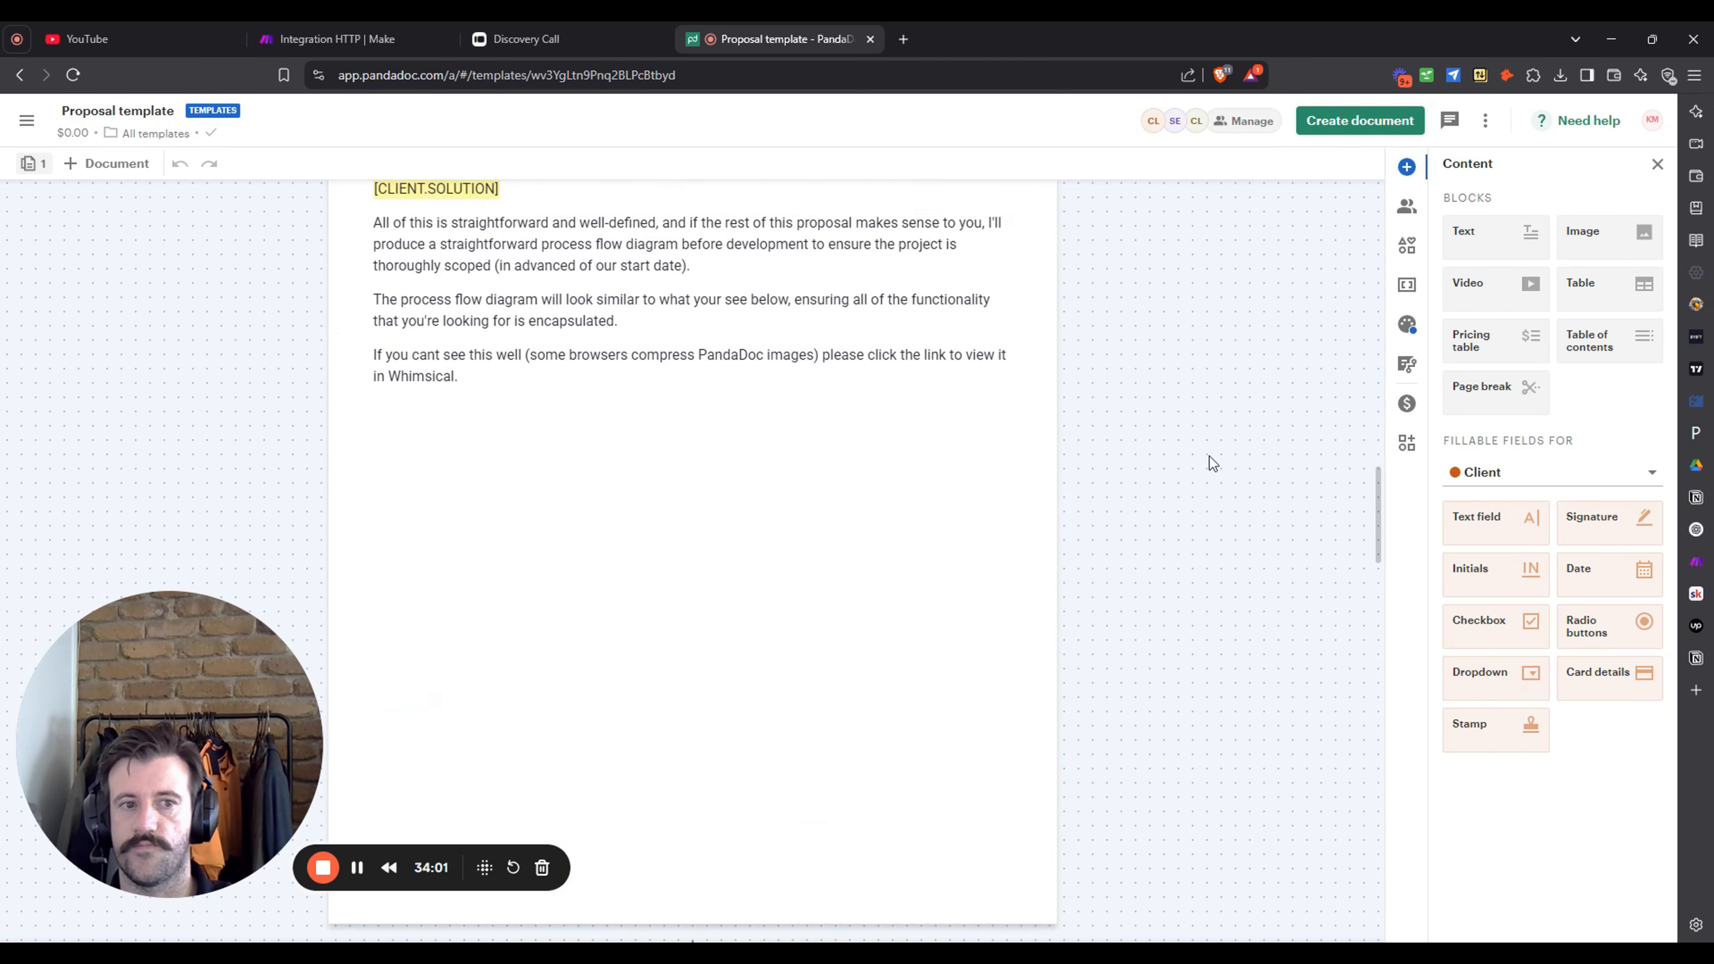
scroll(1209, 456, "up", 15)
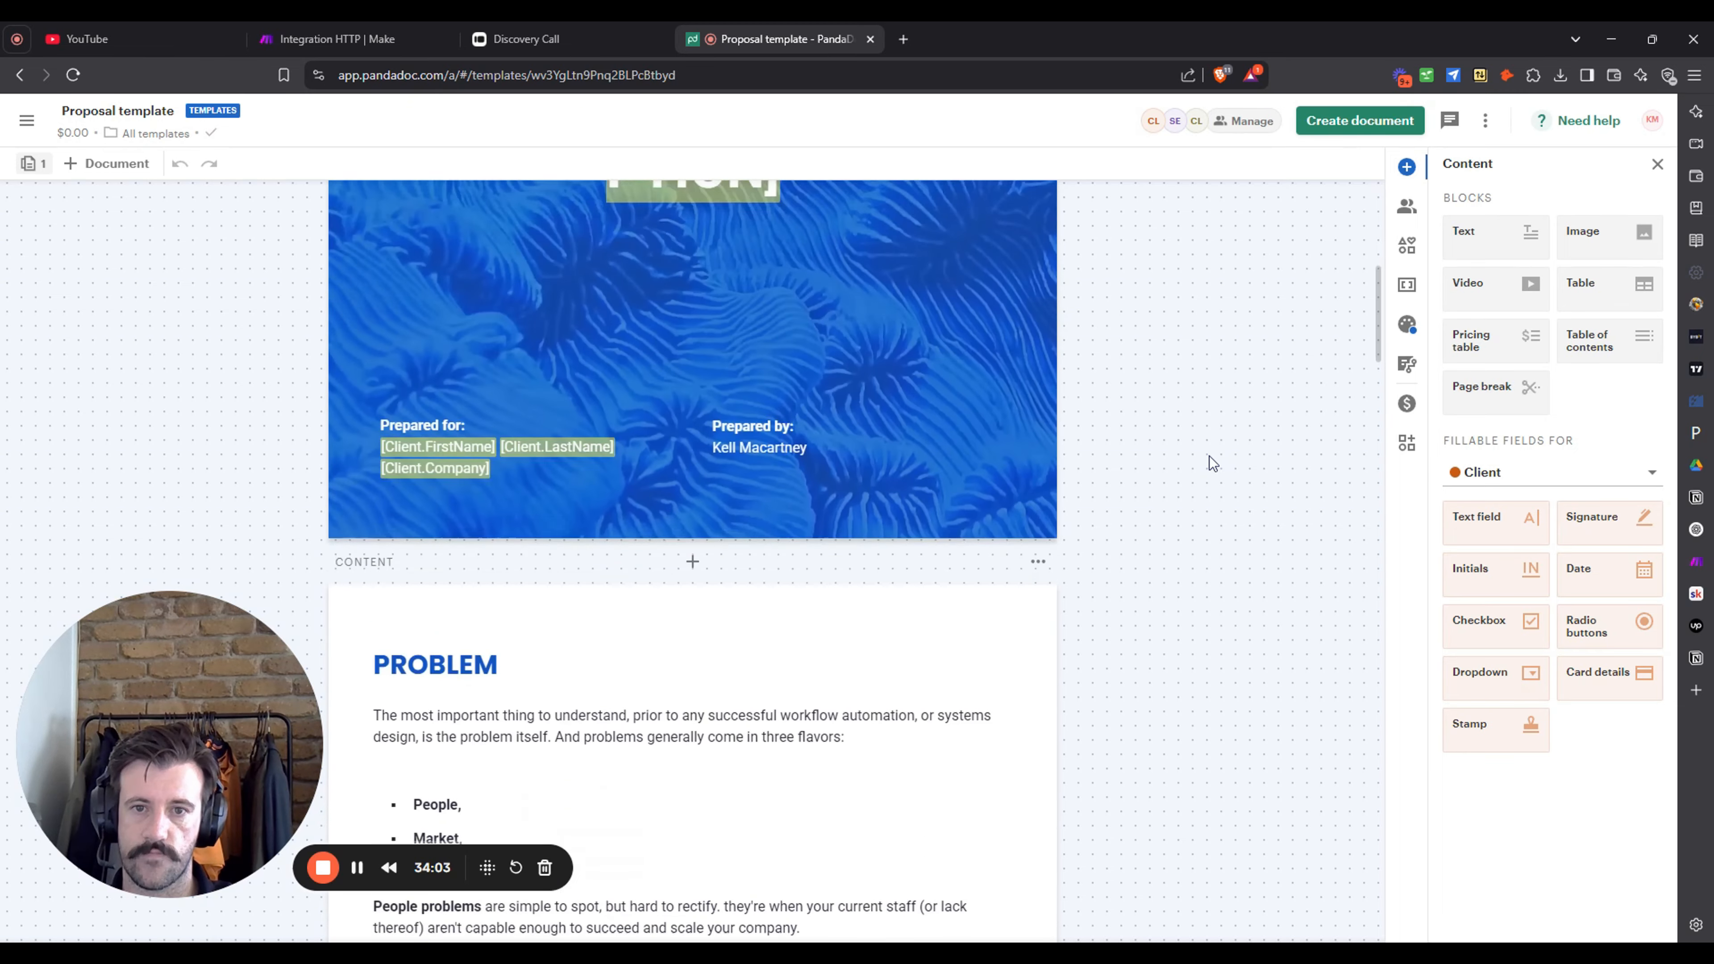
scroll(1209, 456, "down", 5)
scroll(1210, 456, "up", 10)
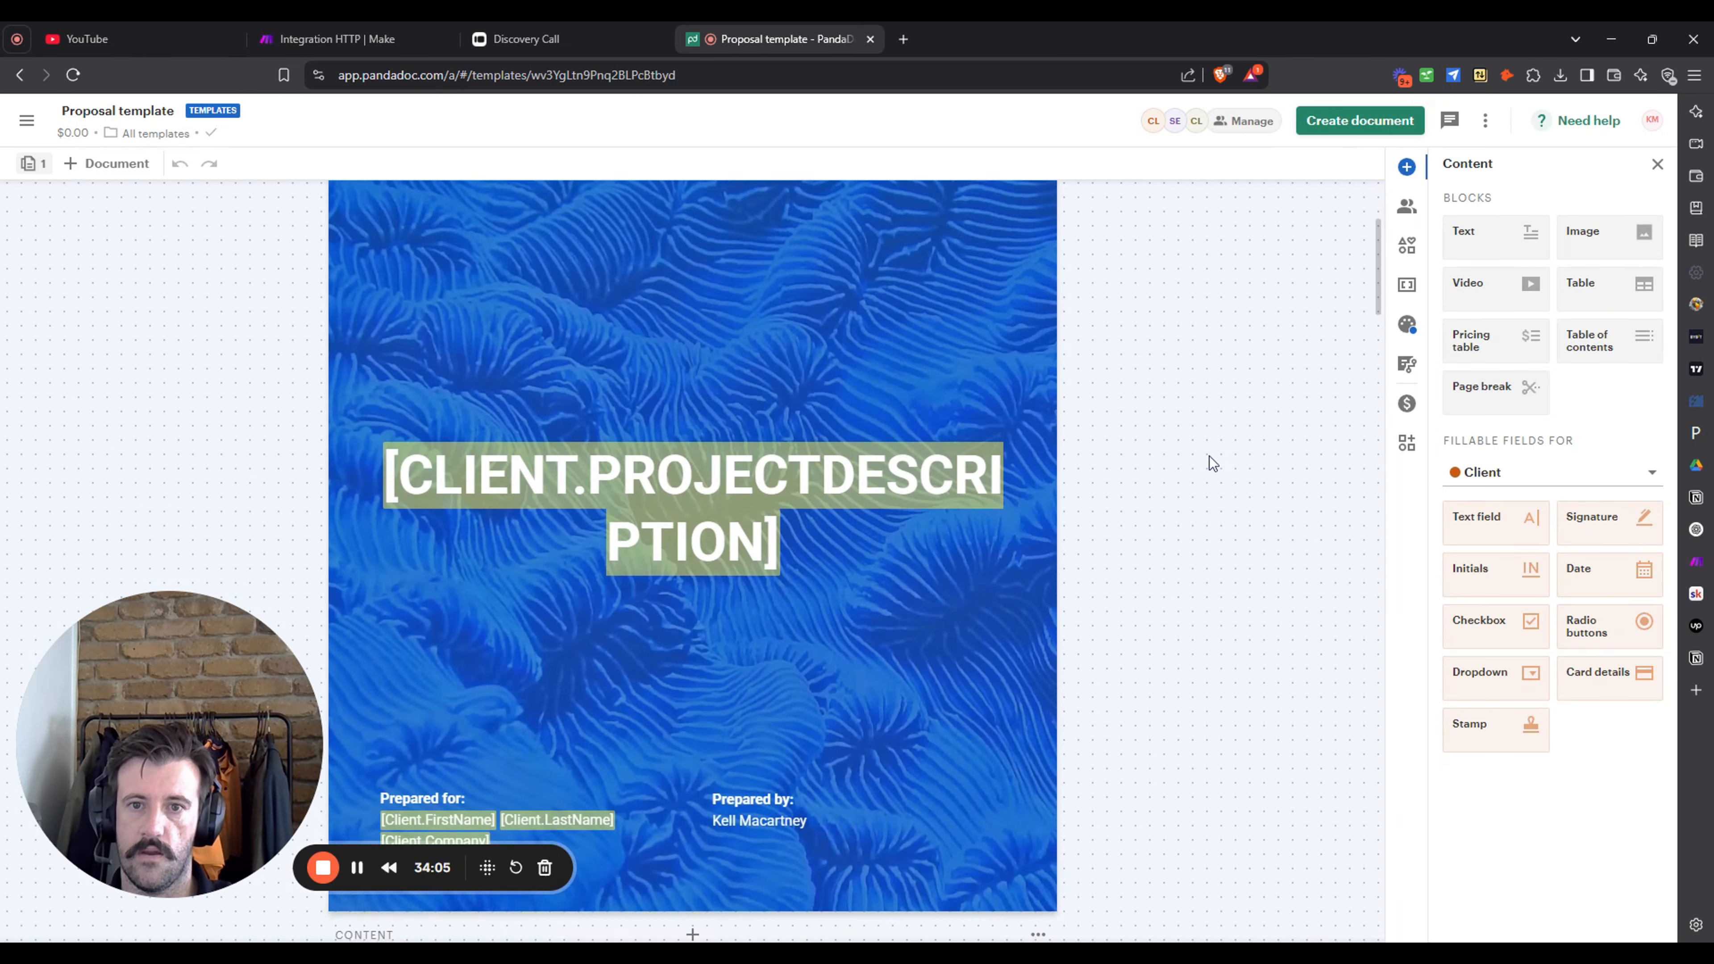
- Create a custom variable named 'client problem' in the Variables panel
left_click(1407, 285)
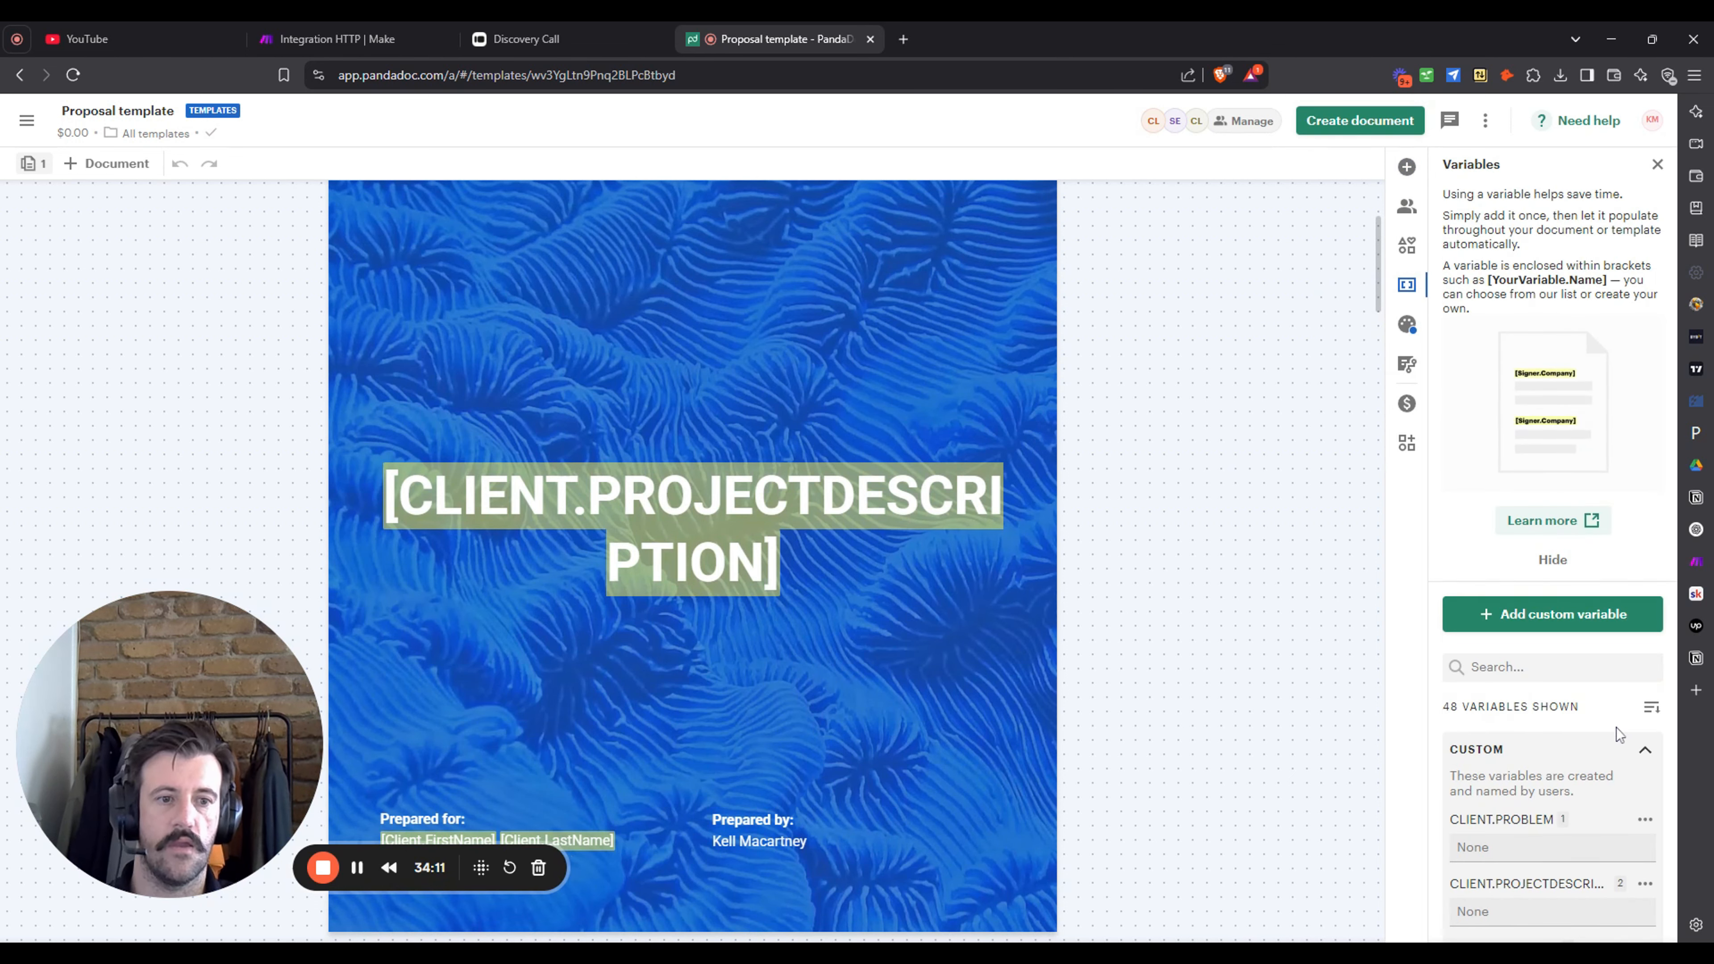
scroll(1619, 735, "down", 2)
left_click(1510, 526)
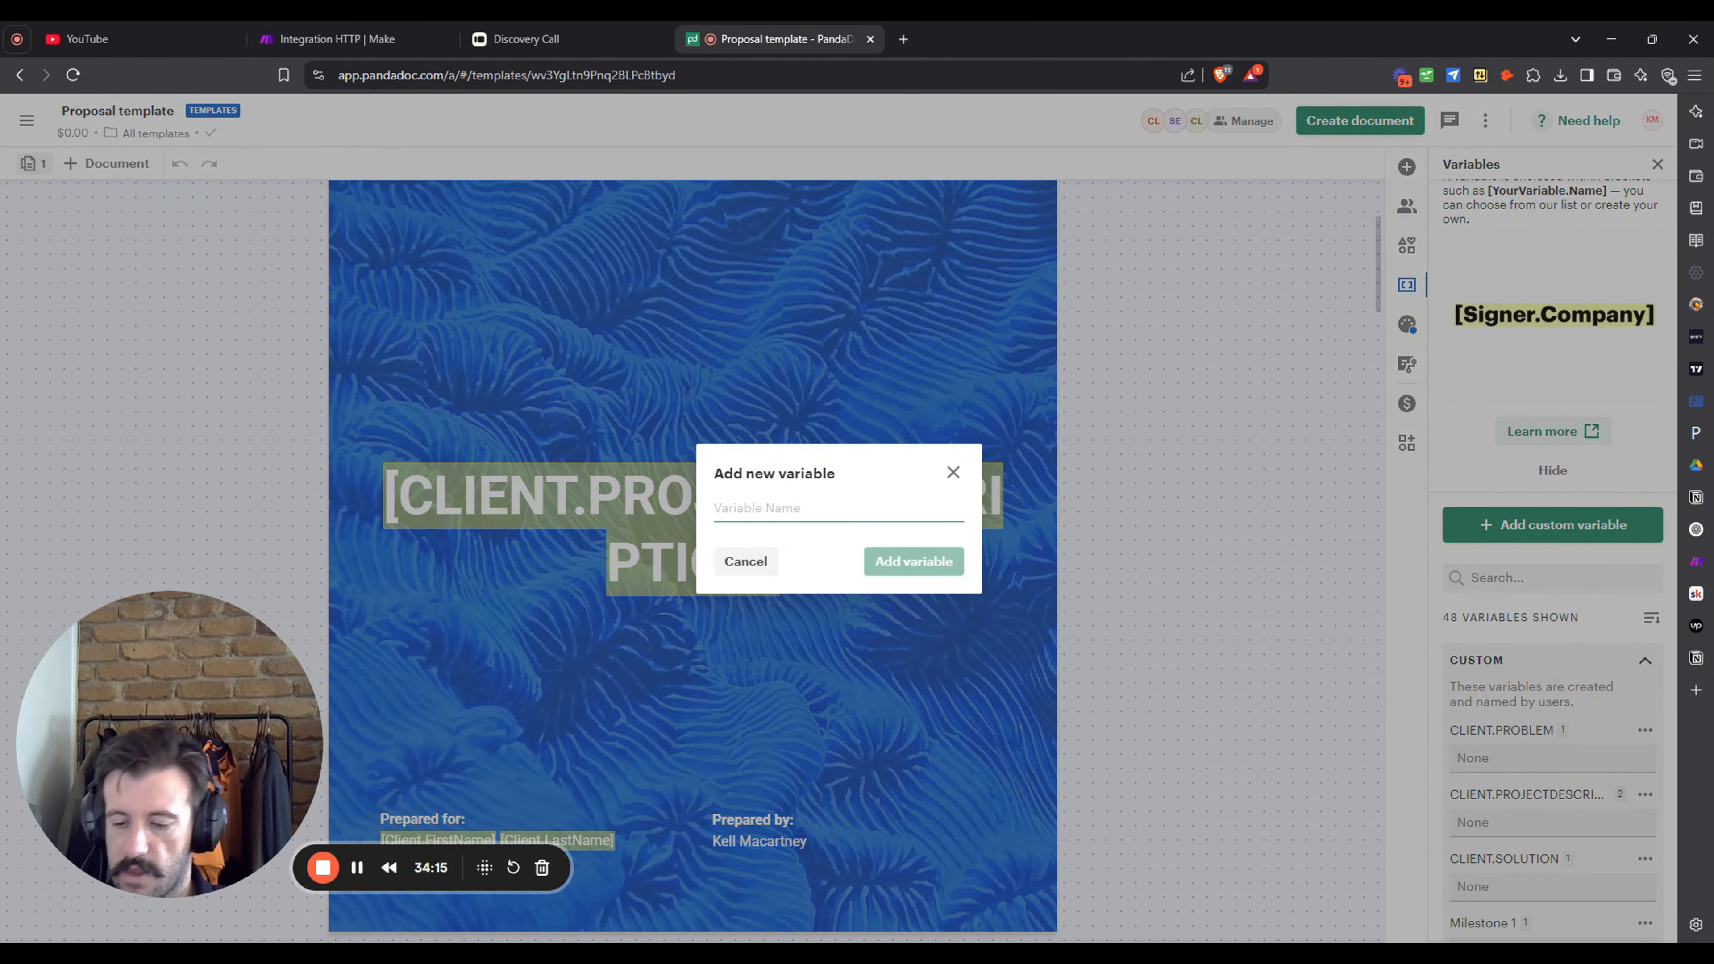
type("client problem")
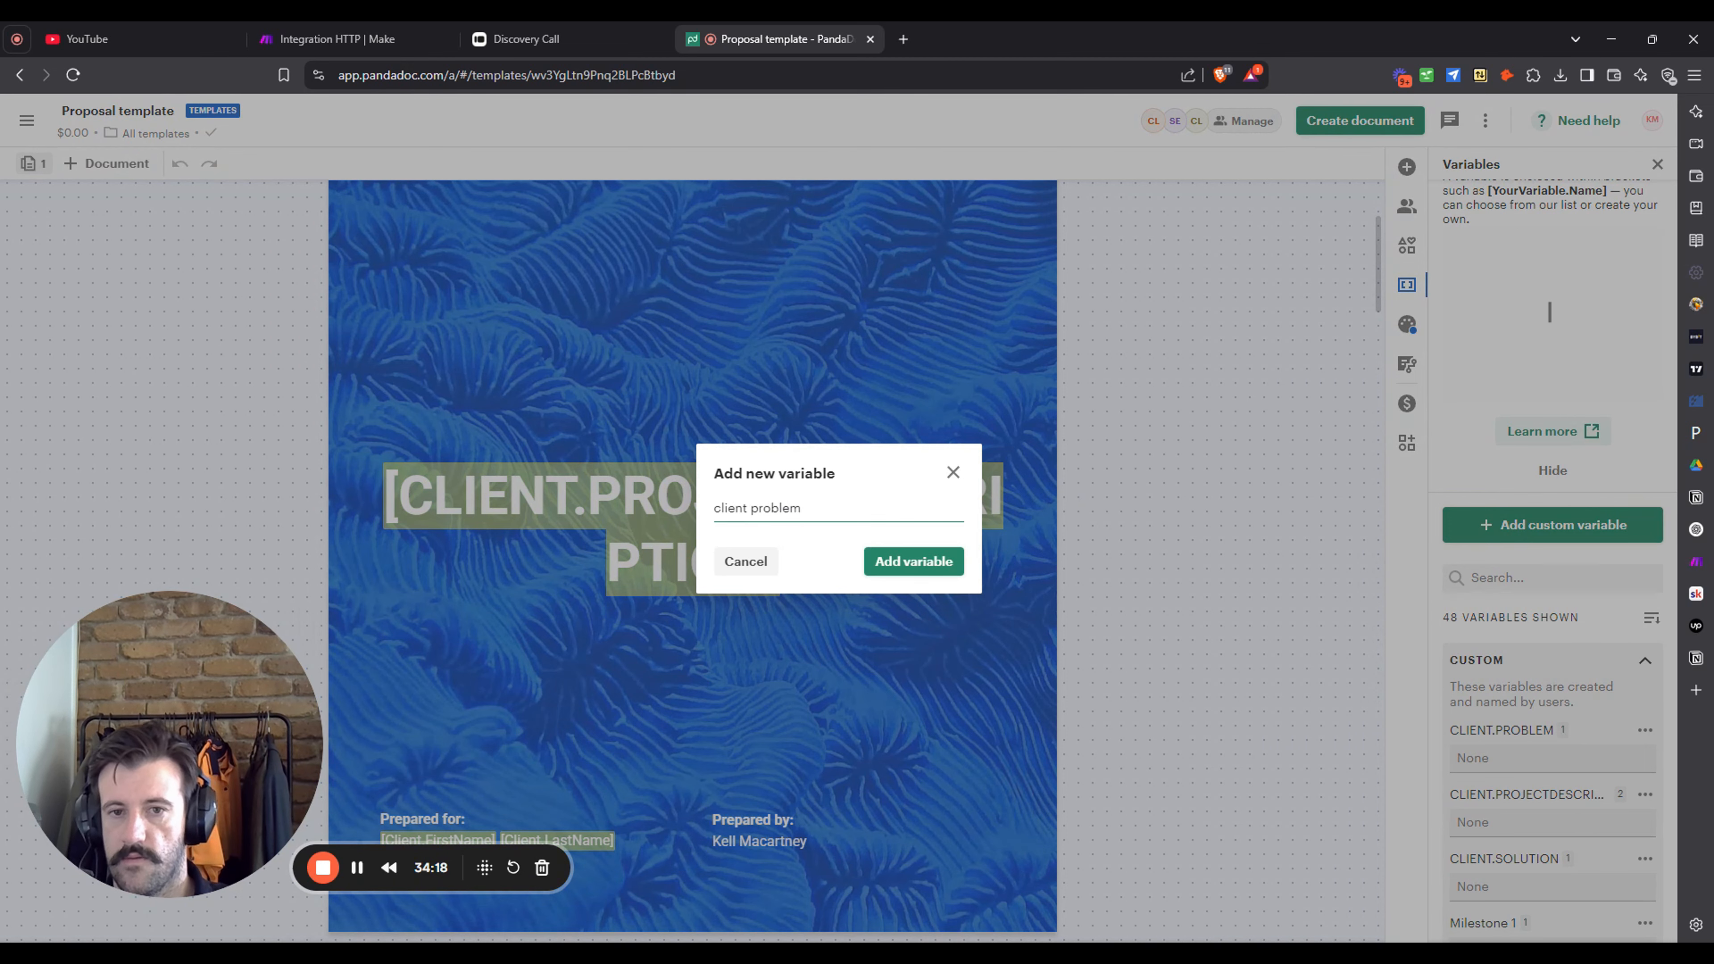
left_click(886, 562)
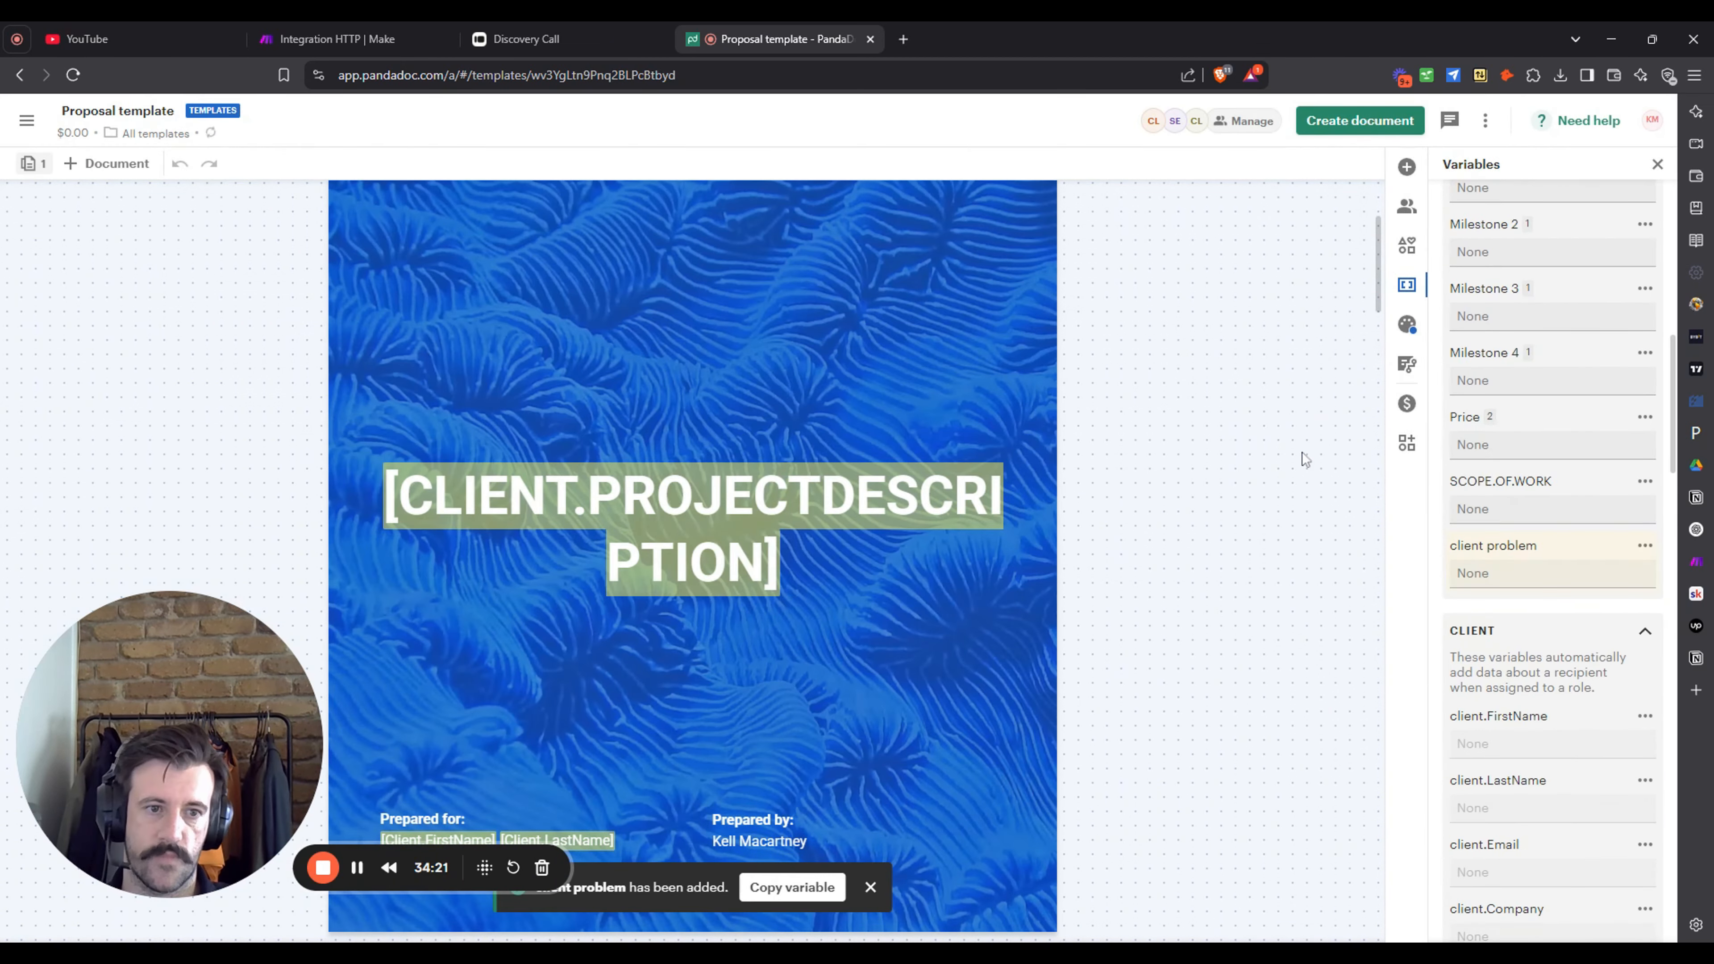
- Collapse the two CLIENT, the SENDER and the SYSTEM variable groups
scroll(1551, 564, "up", 5)
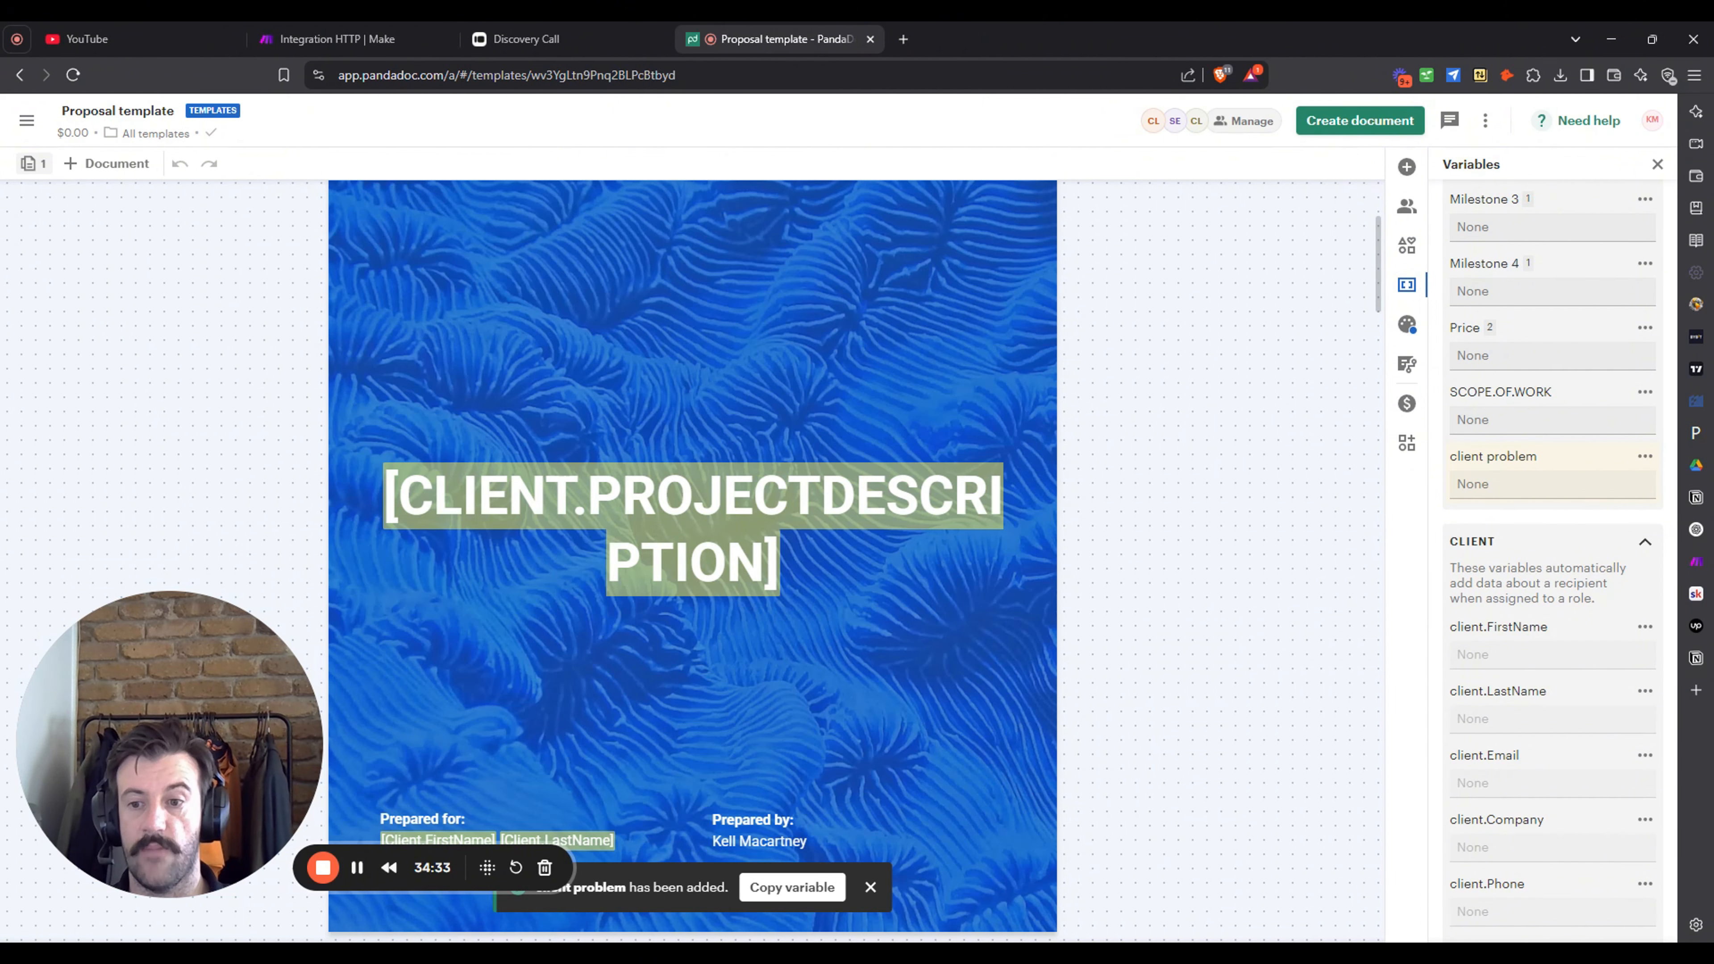
scroll(1588, 548, "down", 3)
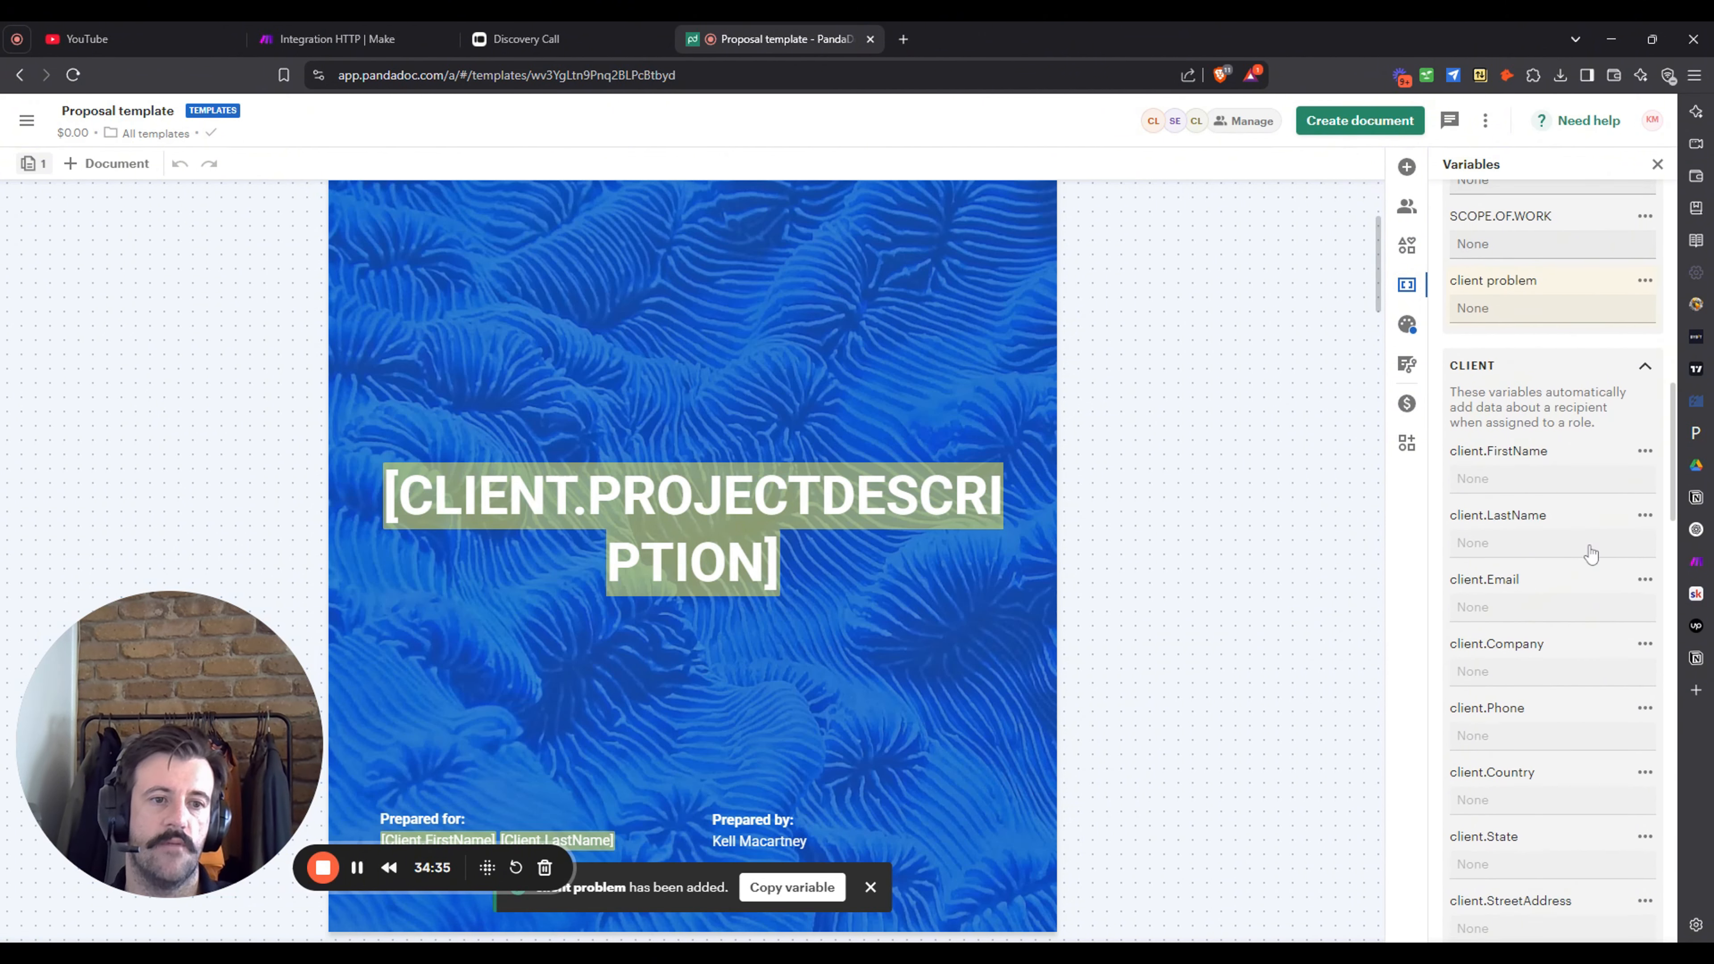
mouse_move(1501, 458)
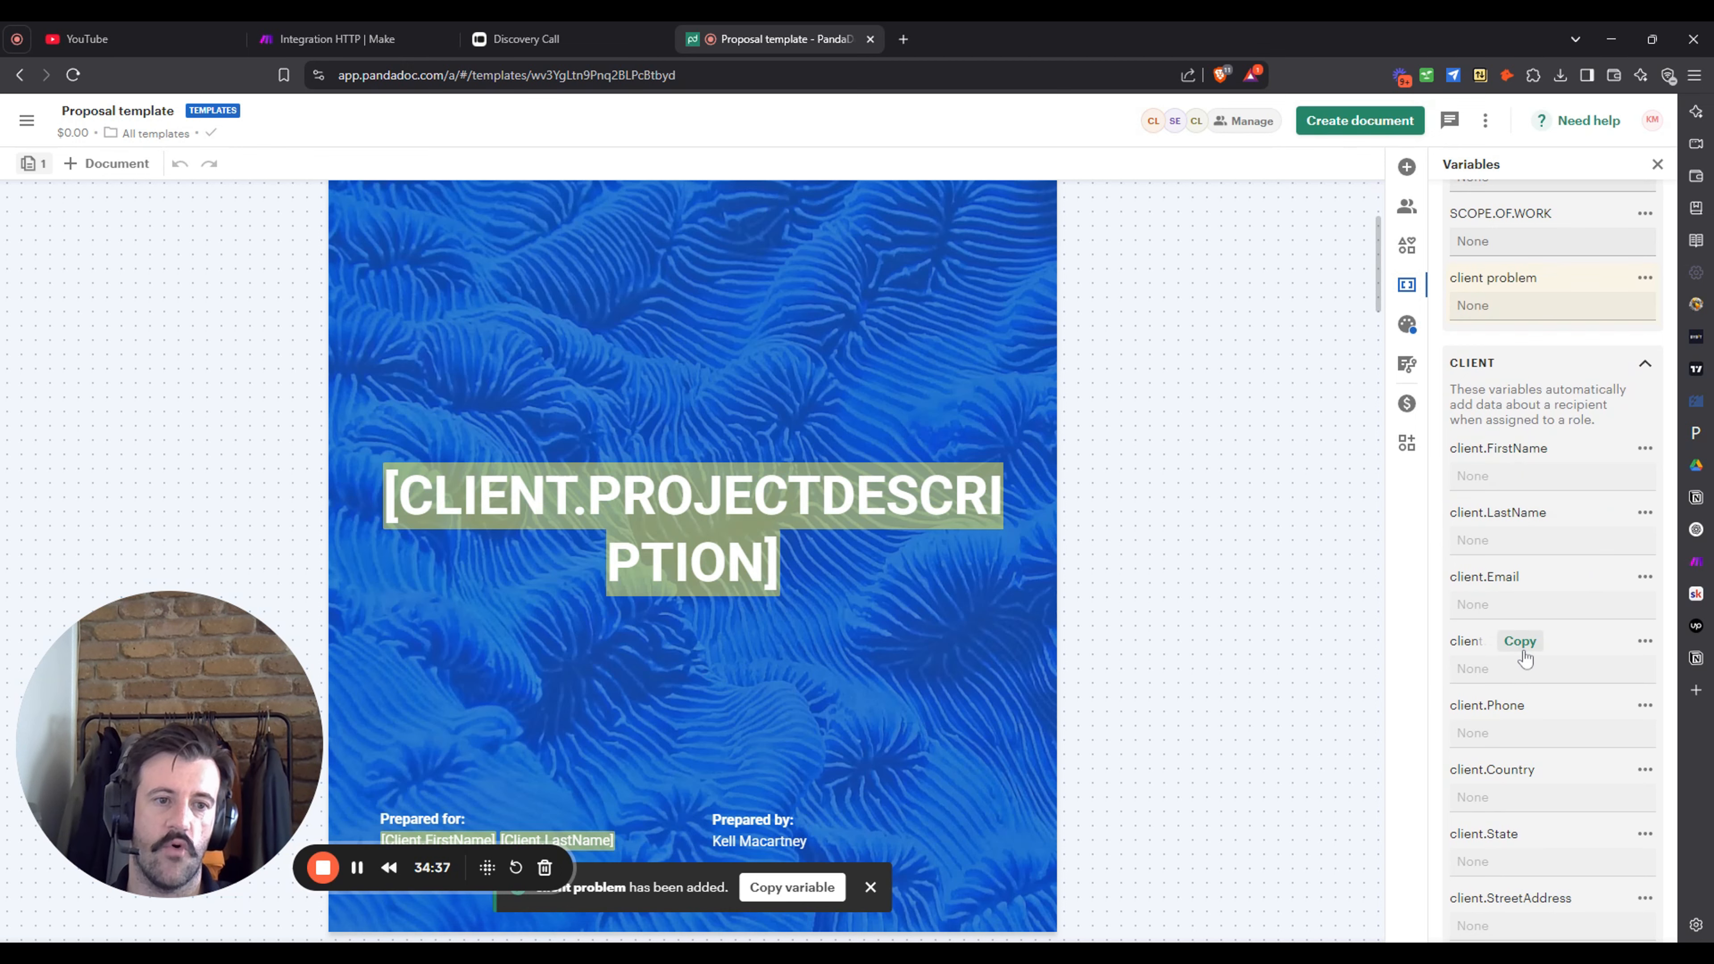
scroll(1525, 634, "down", 6)
scroll(1534, 548, "down", 3)
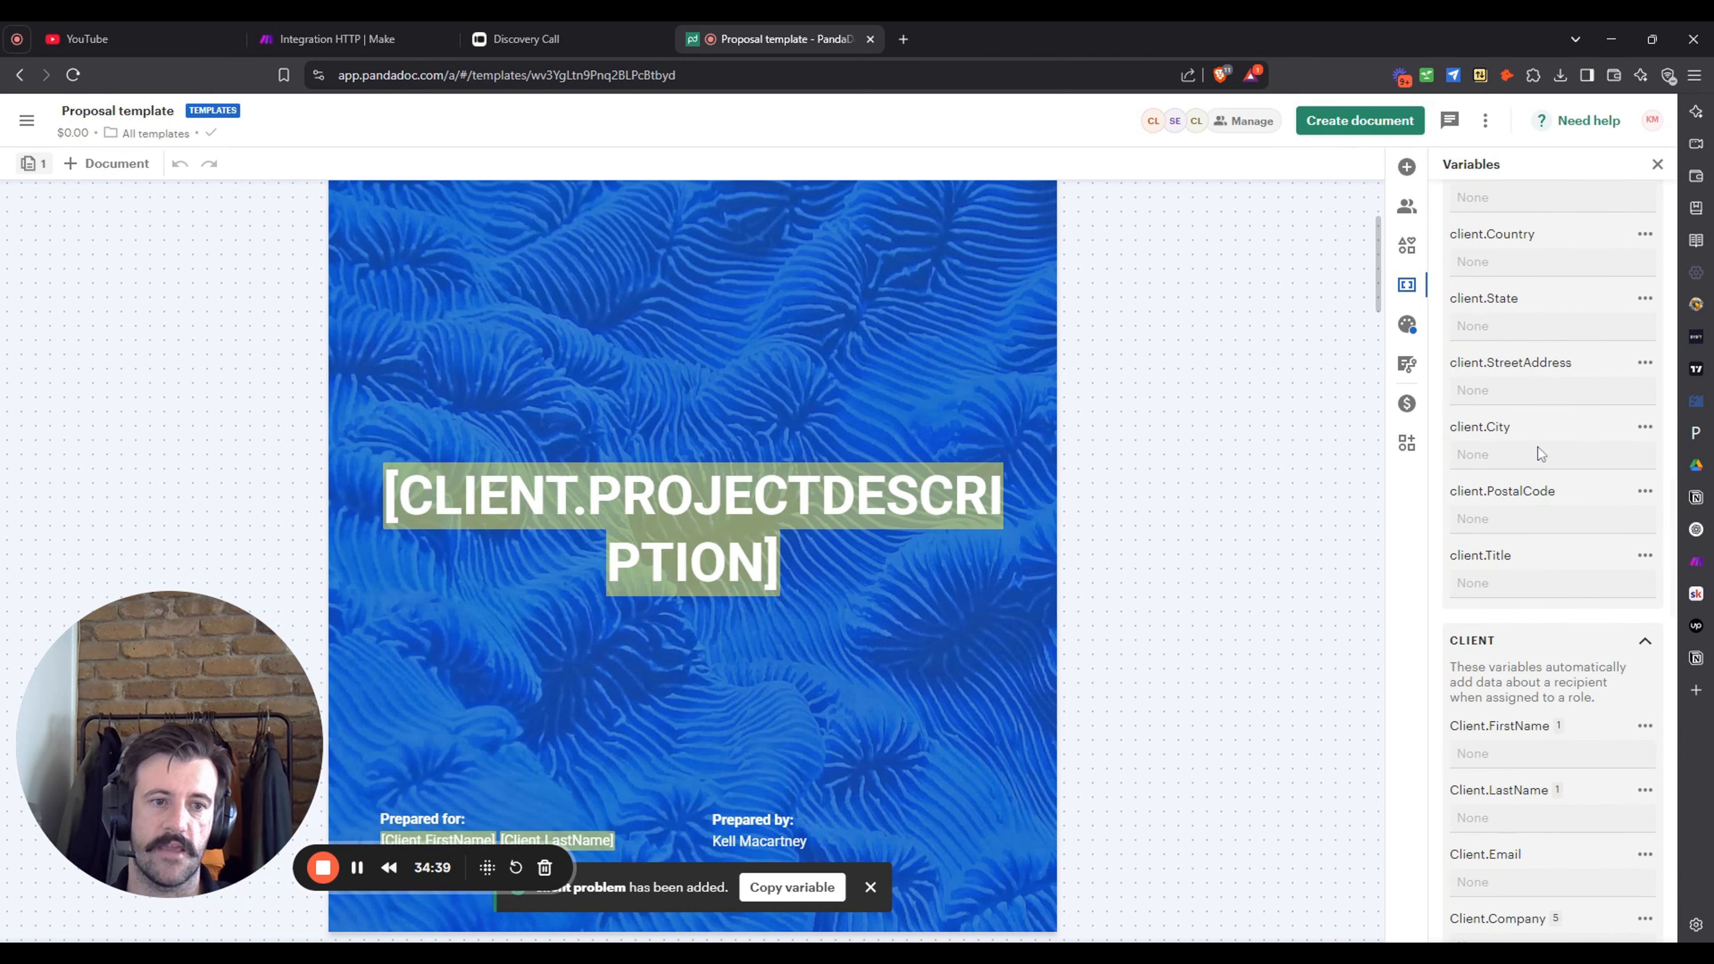
scroll(1540, 453, "down", 5)
left_click(1645, 376)
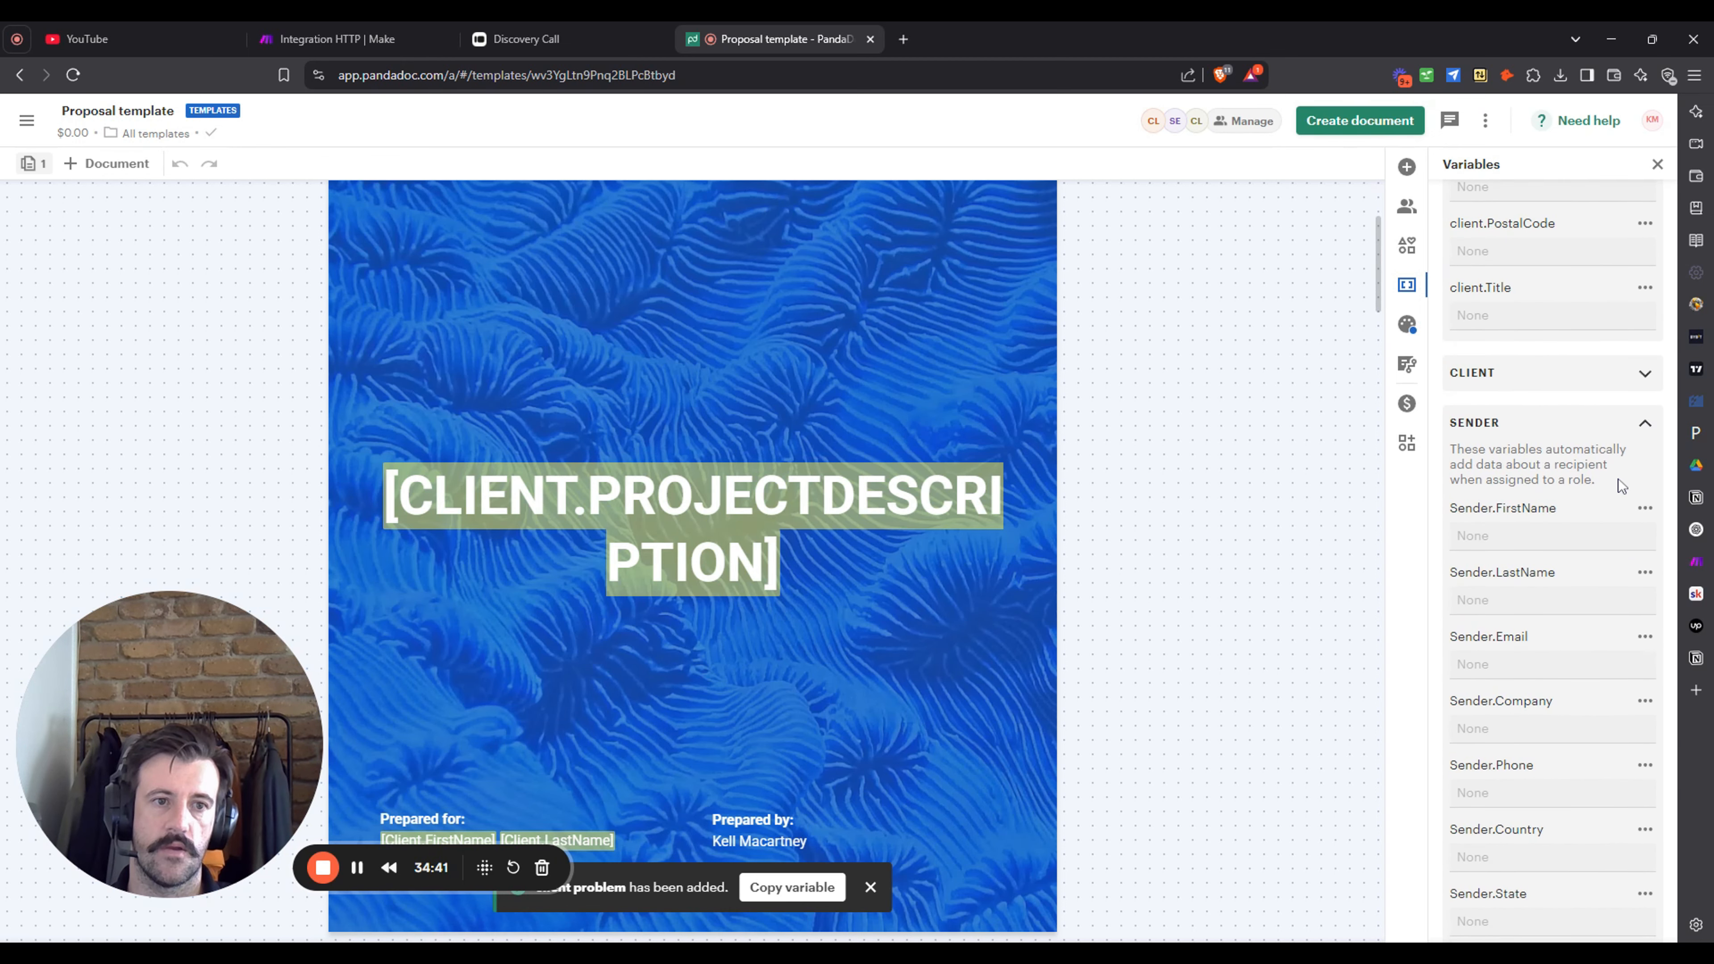
scroll(1620, 485, "up", 8)
left_click(1644, 454)
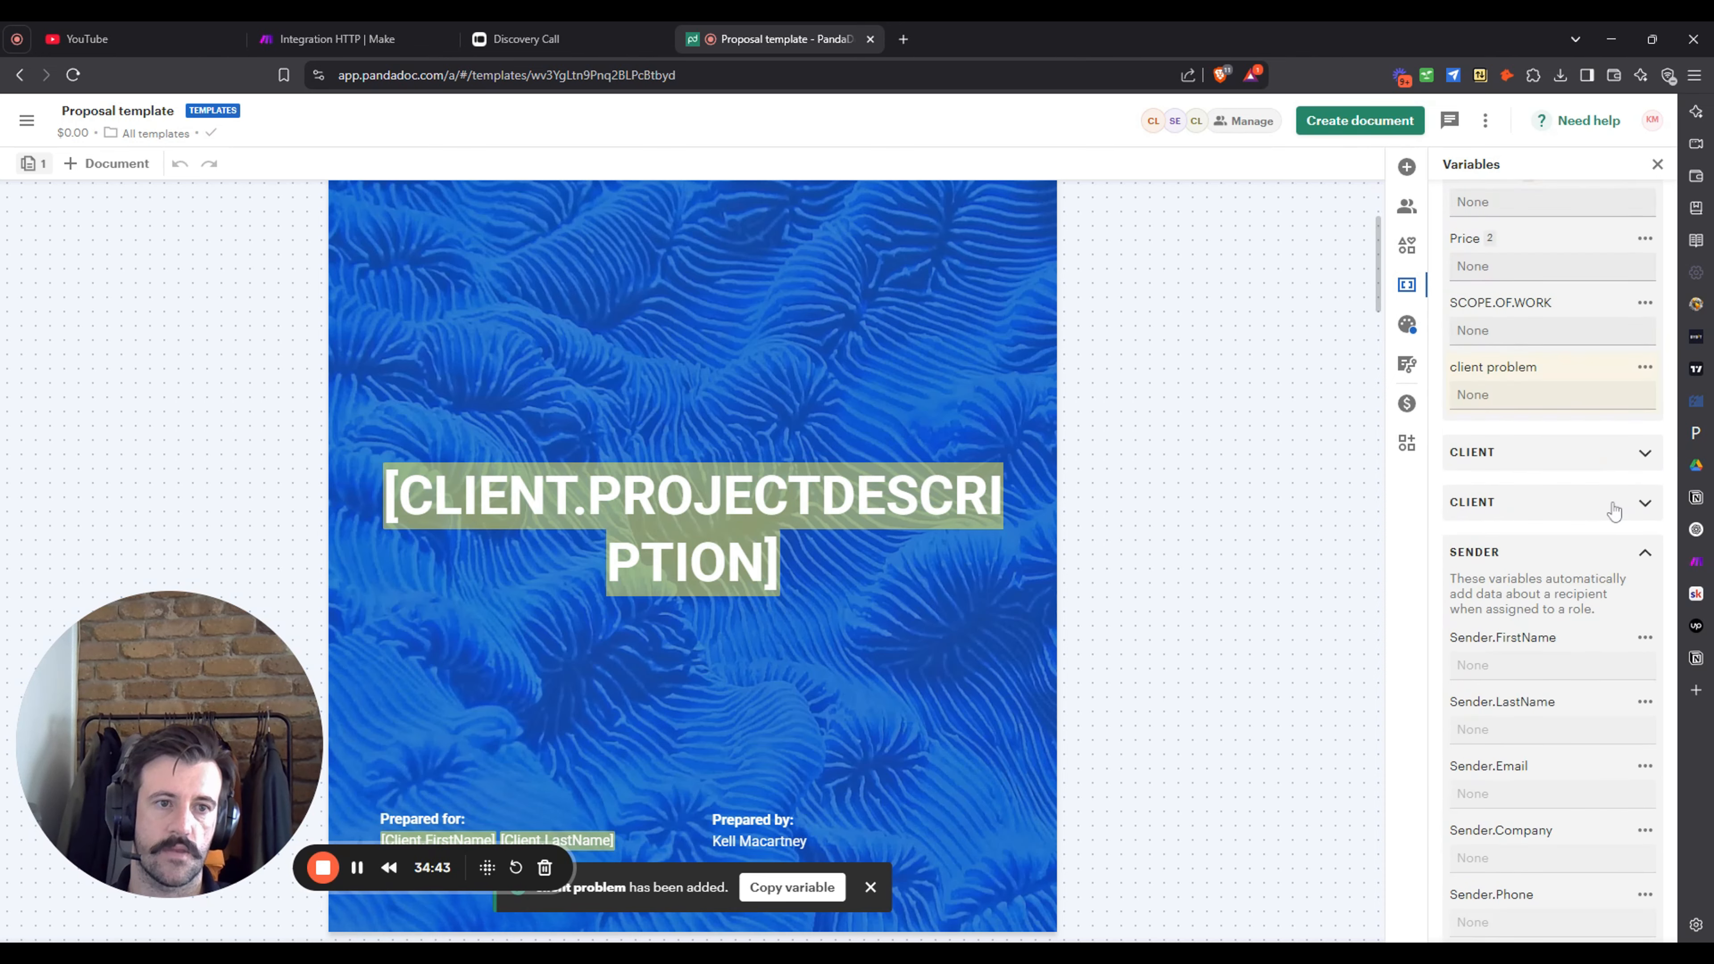
scroll(1613, 500, "down", 3)
scroll(1549, 554, "down", 5)
scroll(1565, 513, "up", 5)
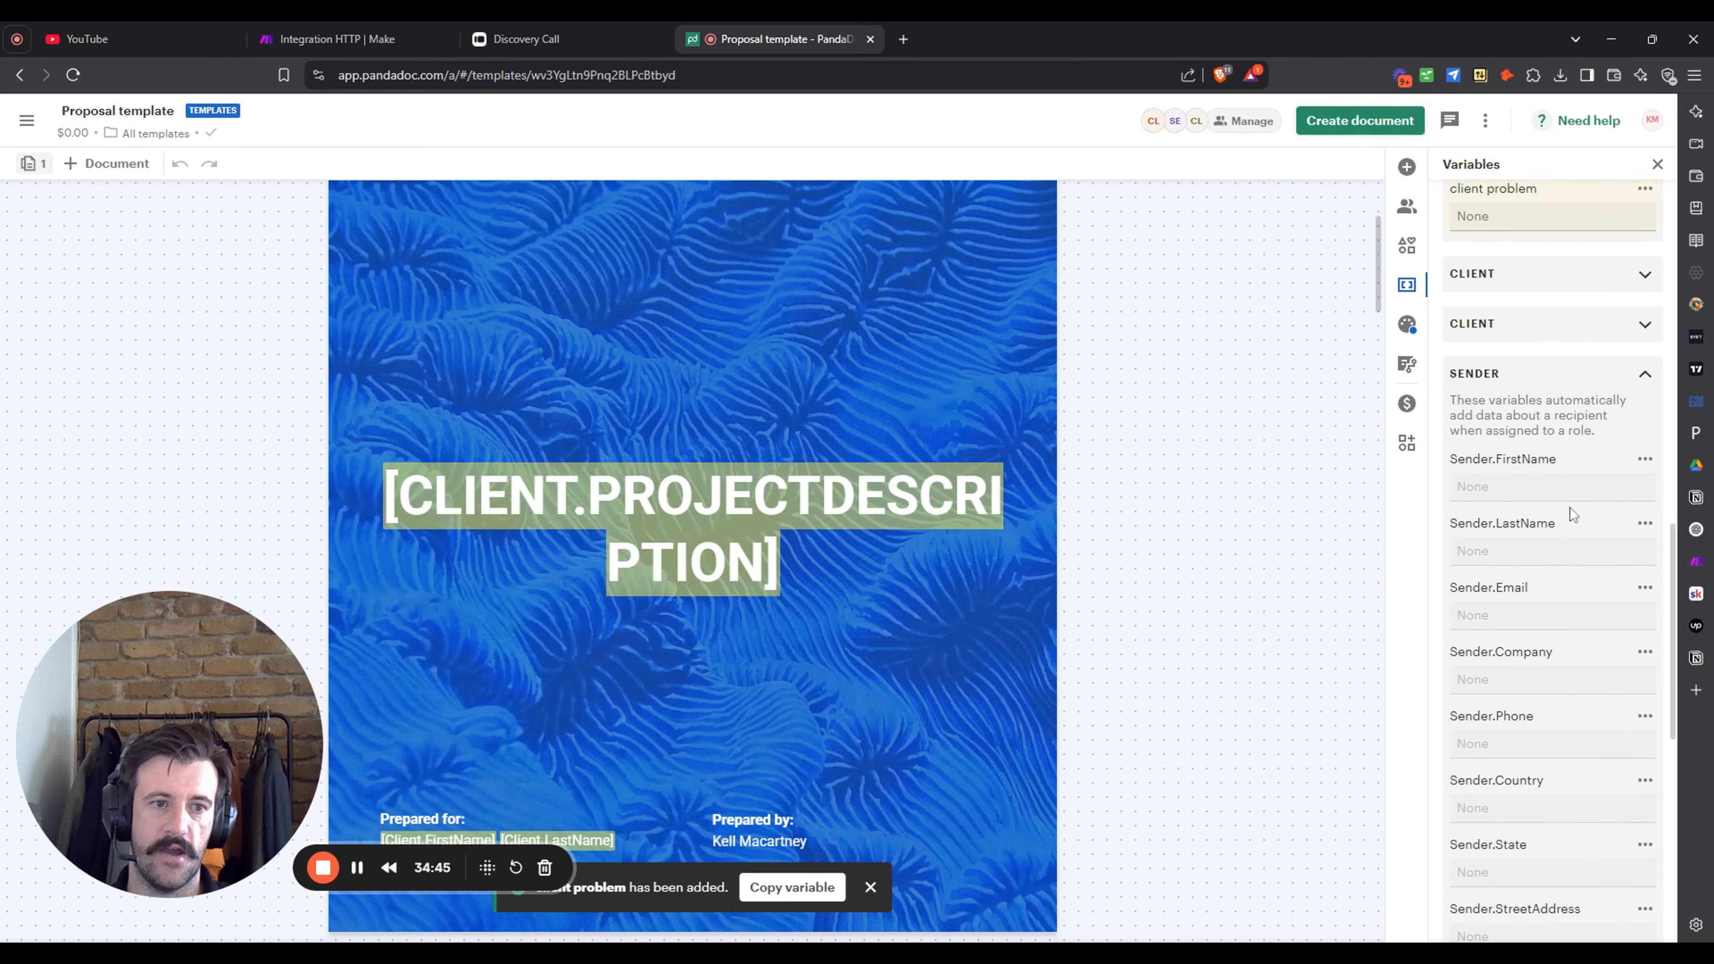
left_click(1646, 374)
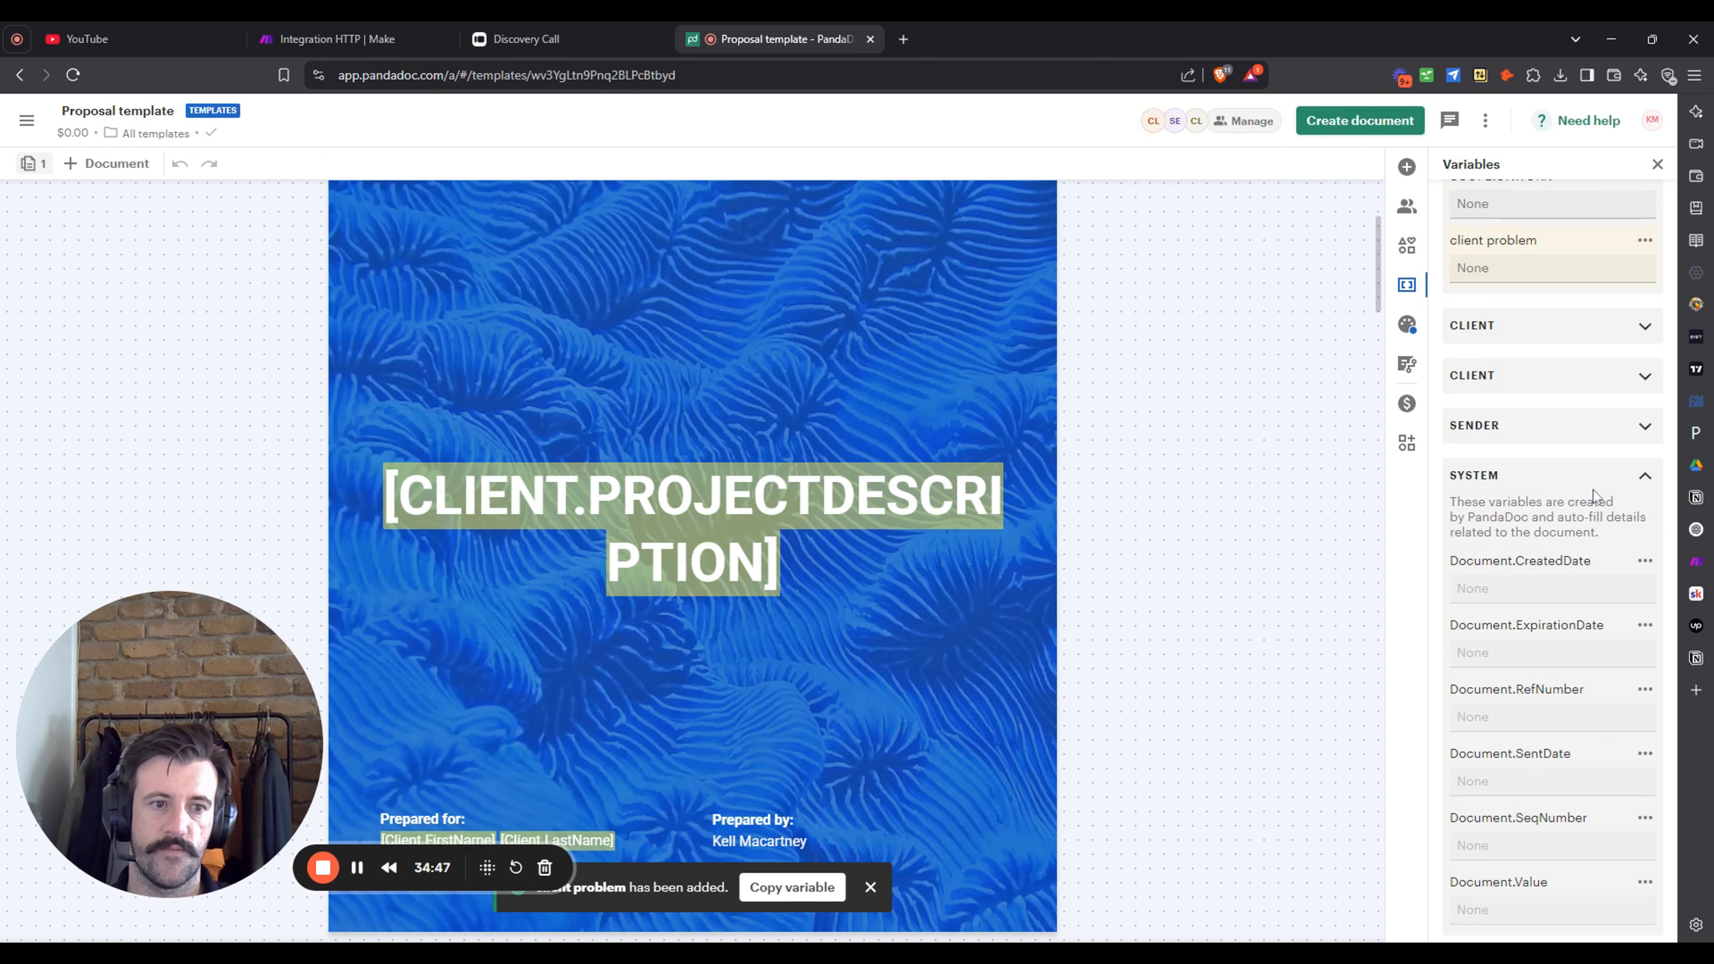
left_click(1632, 488)
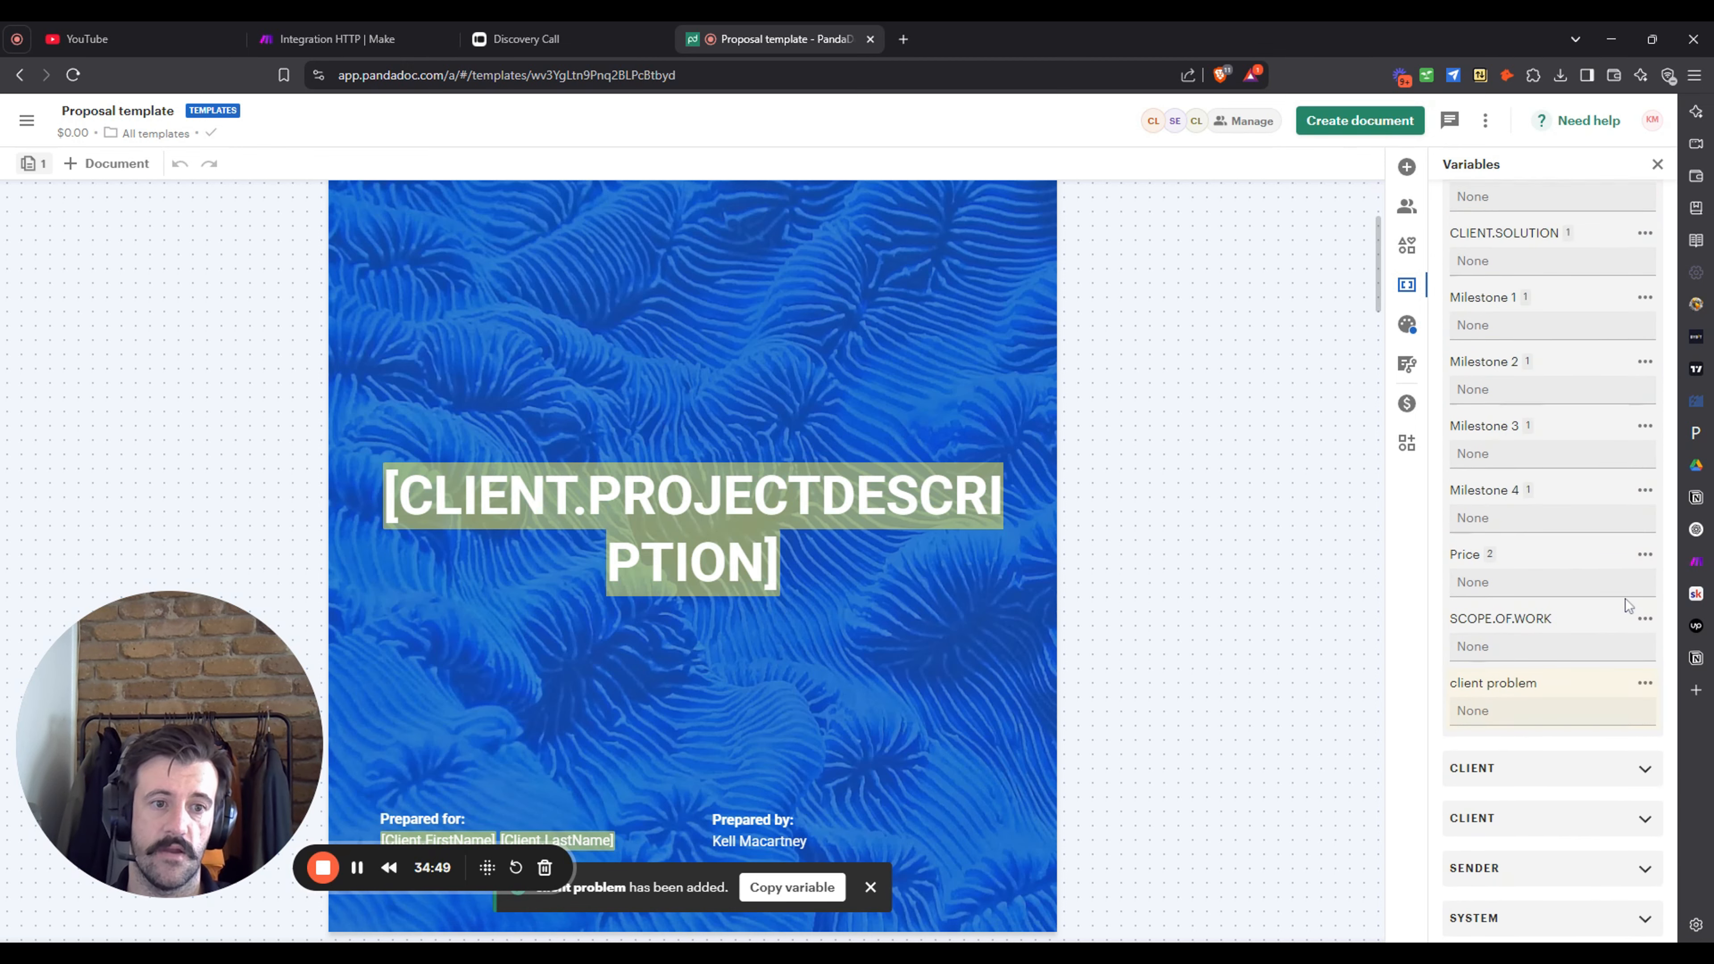
scroll(1626, 599, "up", 5)
scroll(1558, 497, "up", 2)
scroll(1557, 497, "down", 3)
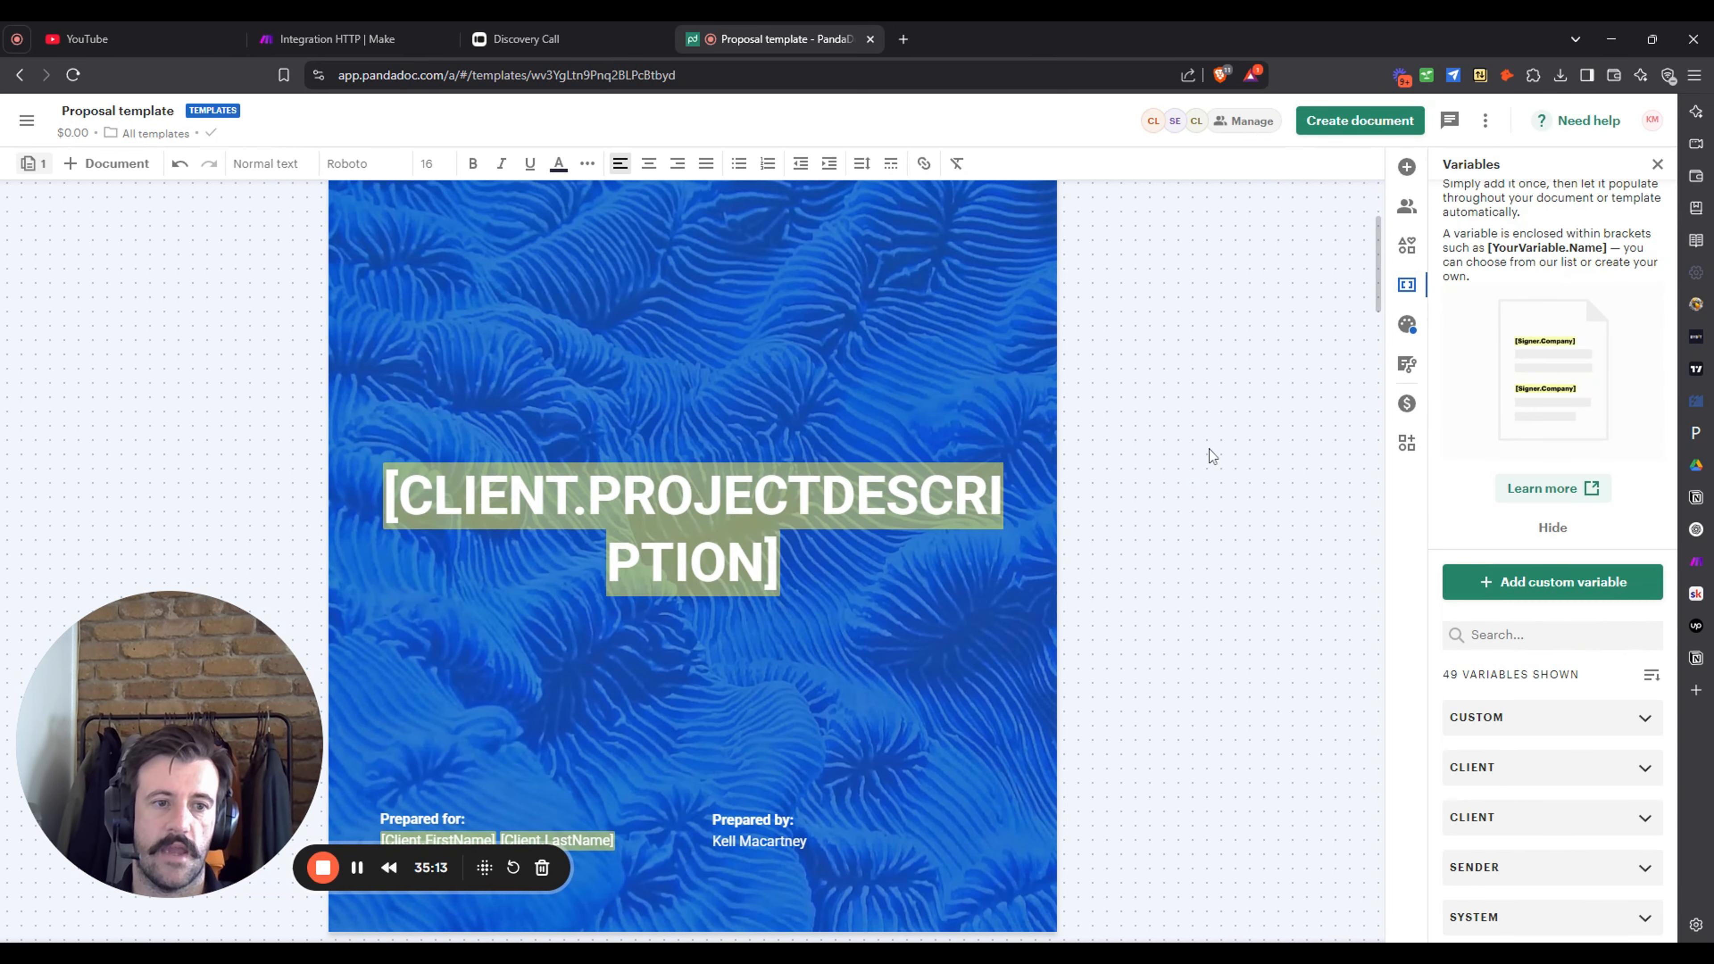
- Add a '[' paragraph after the start-date sentence and preview the CLIENT variable picker
scroll(1210, 449, "down", 5)
scroll(1219, 394, "up", 1)
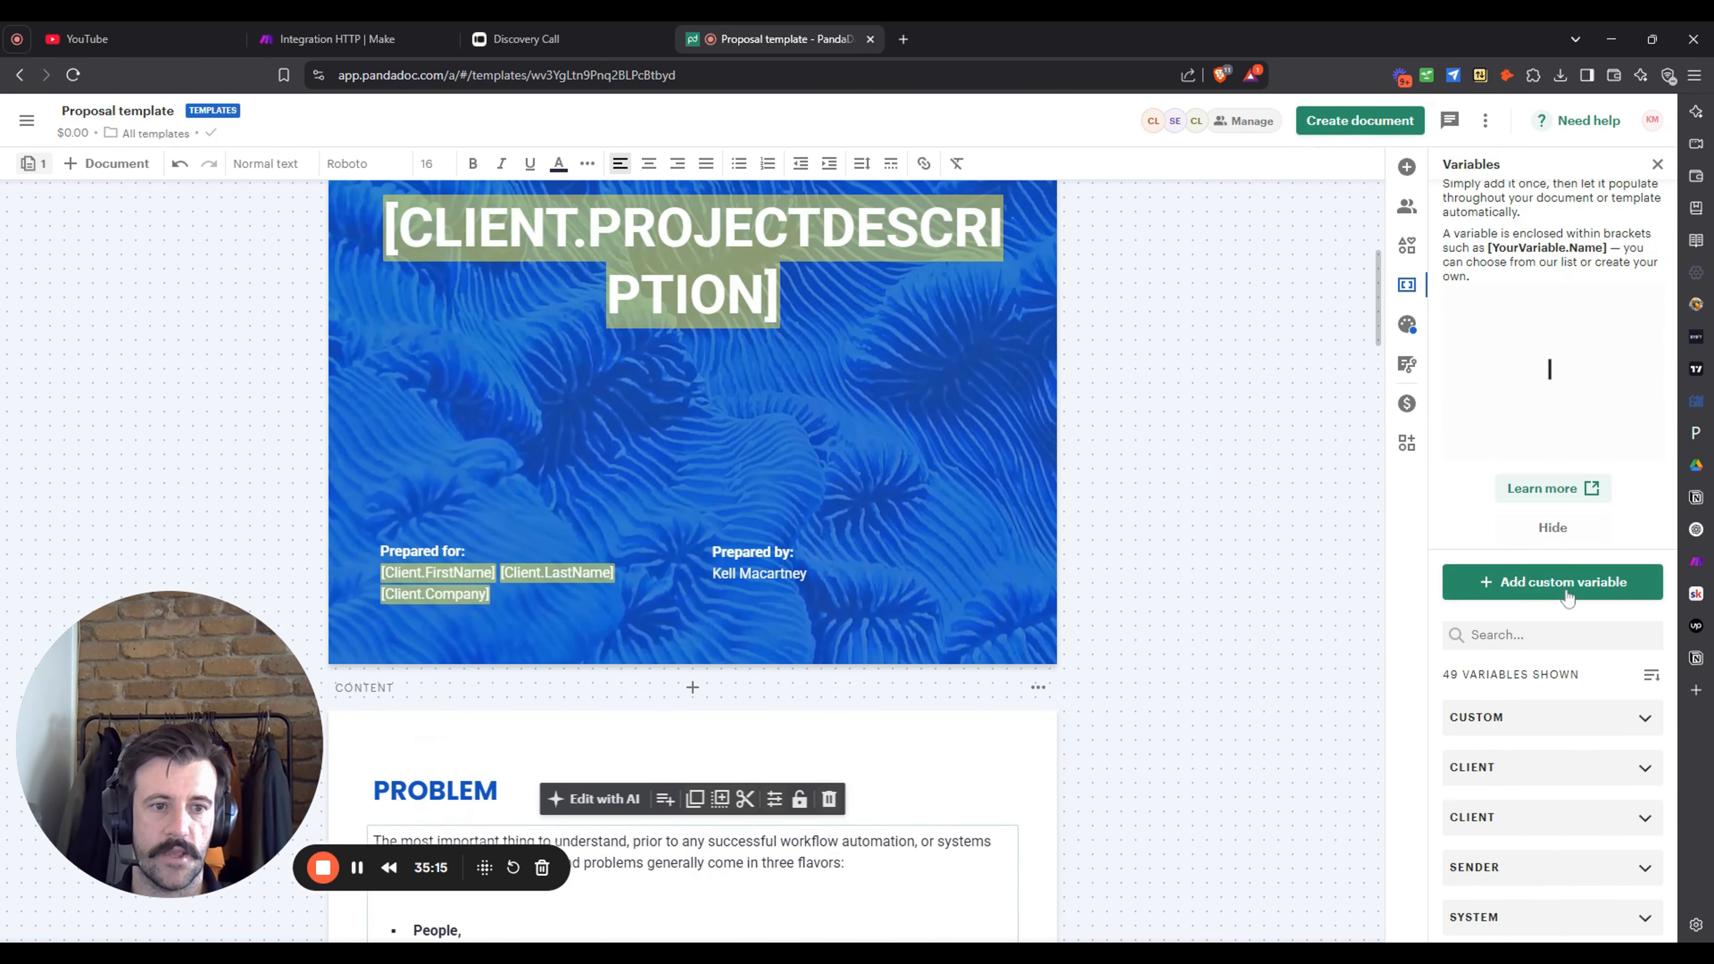
scroll(732, 315, "up", 1)
scroll(732, 315, "down", 12)
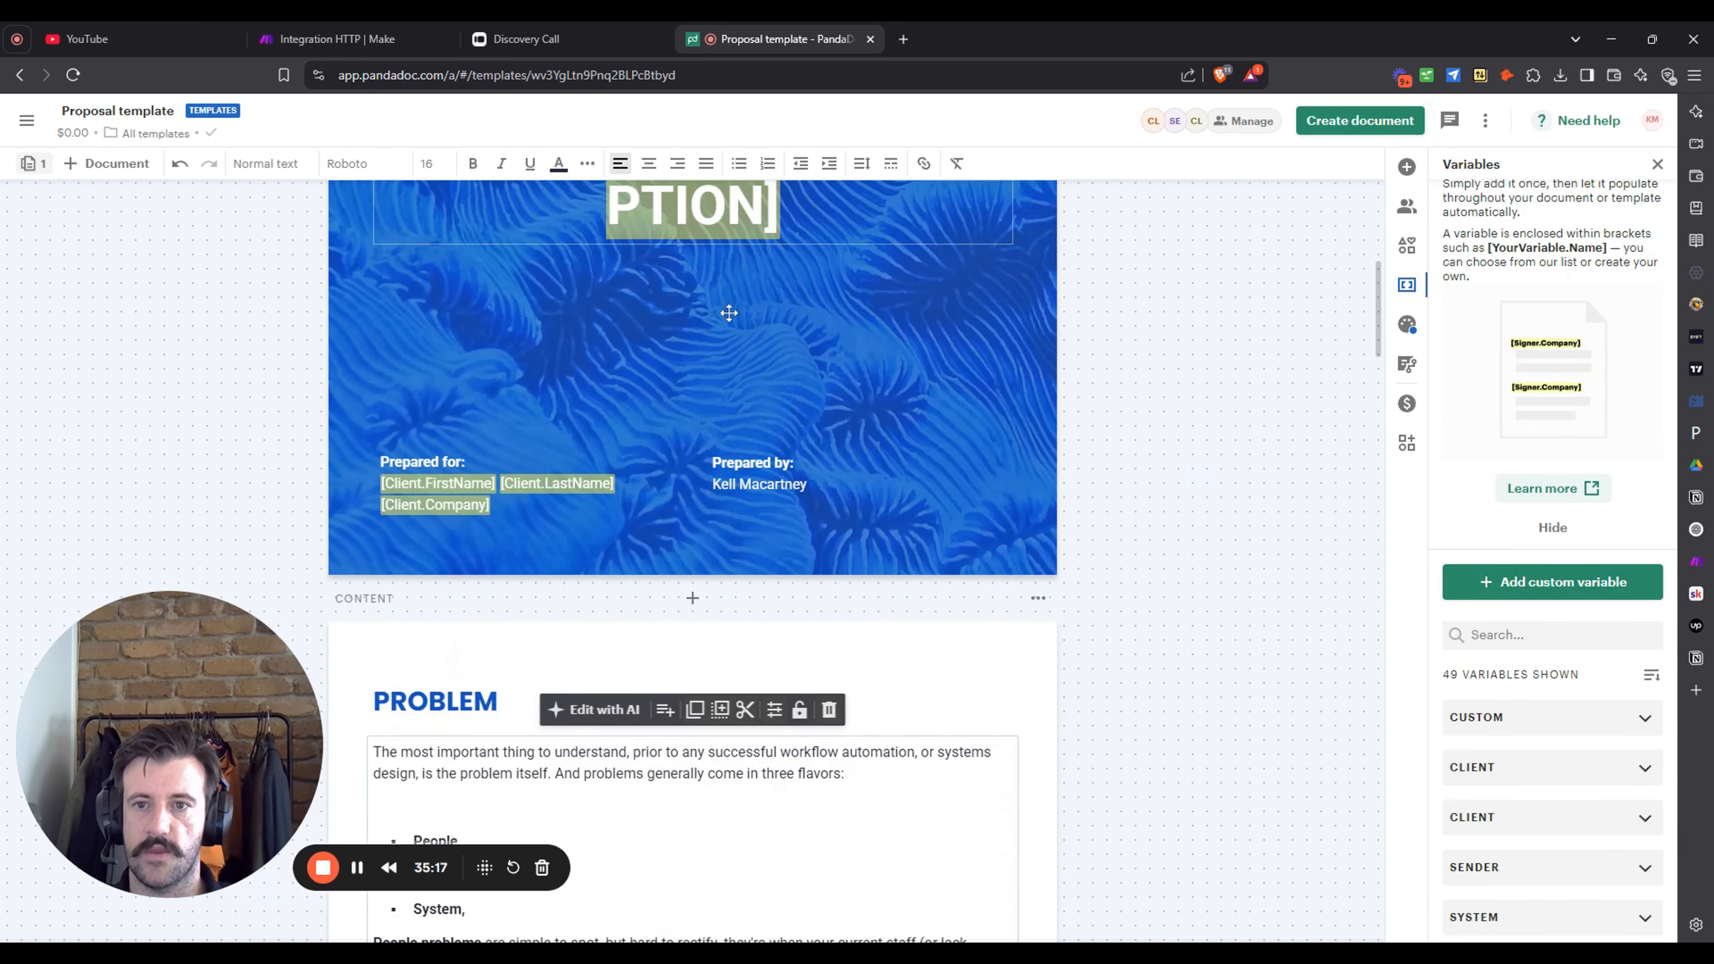
scroll(857, 488, "down", 8)
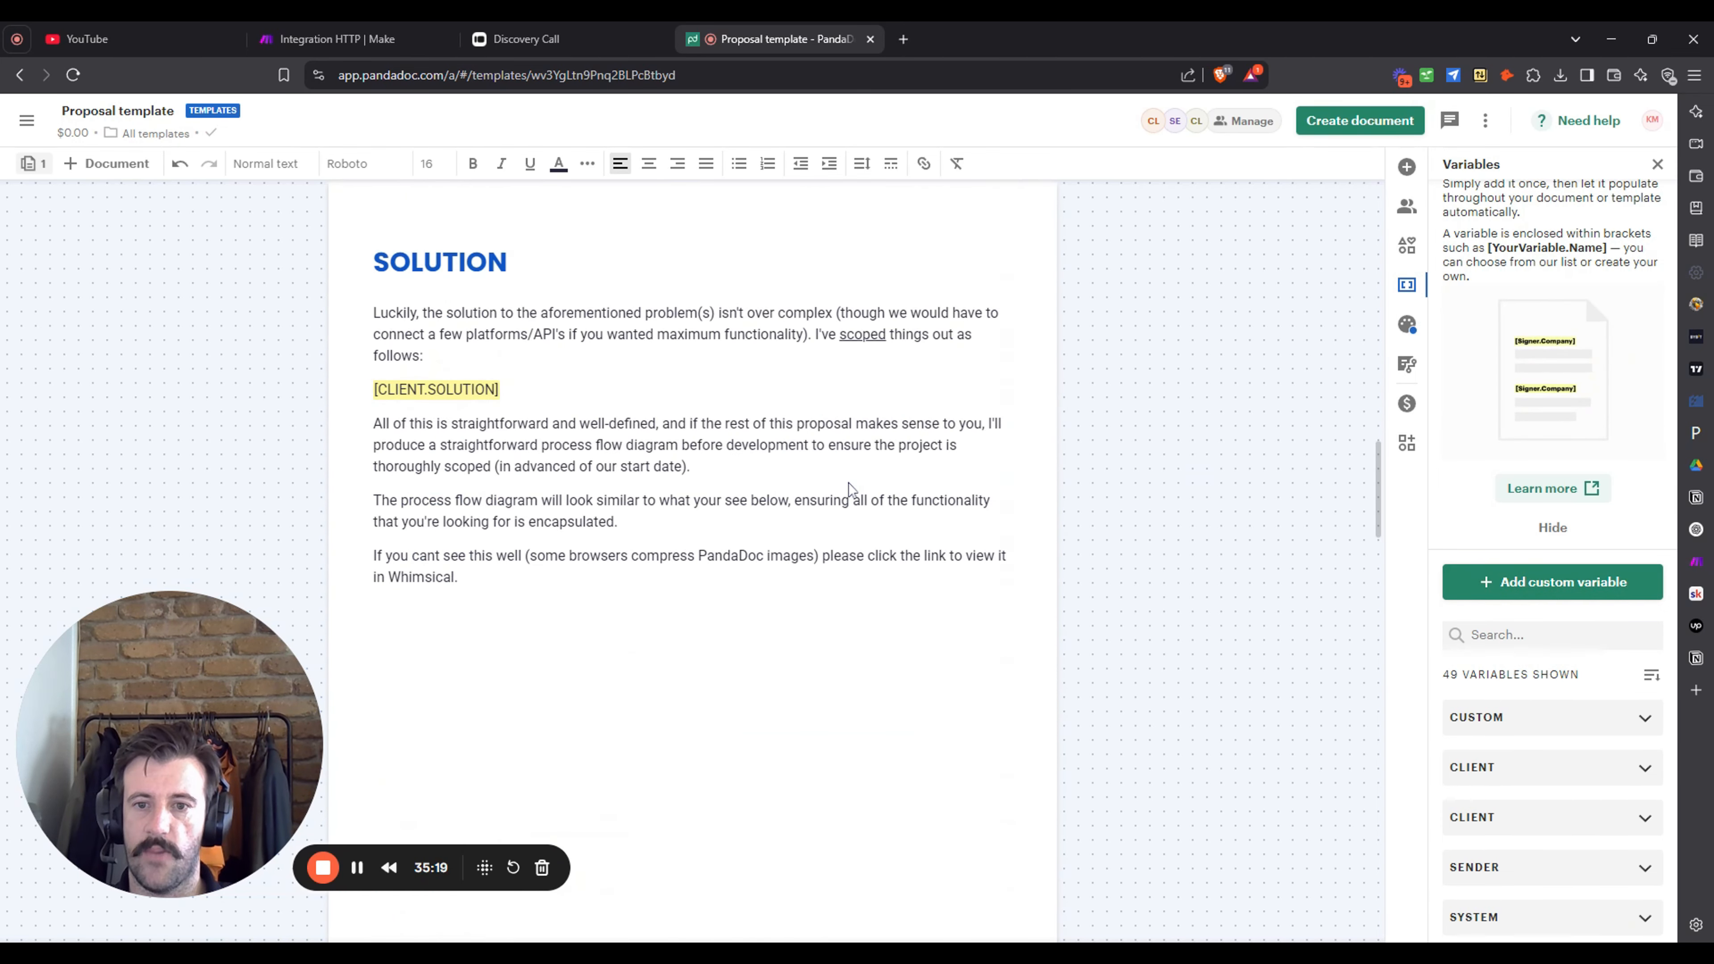
left_click(739, 474)
key("Return")
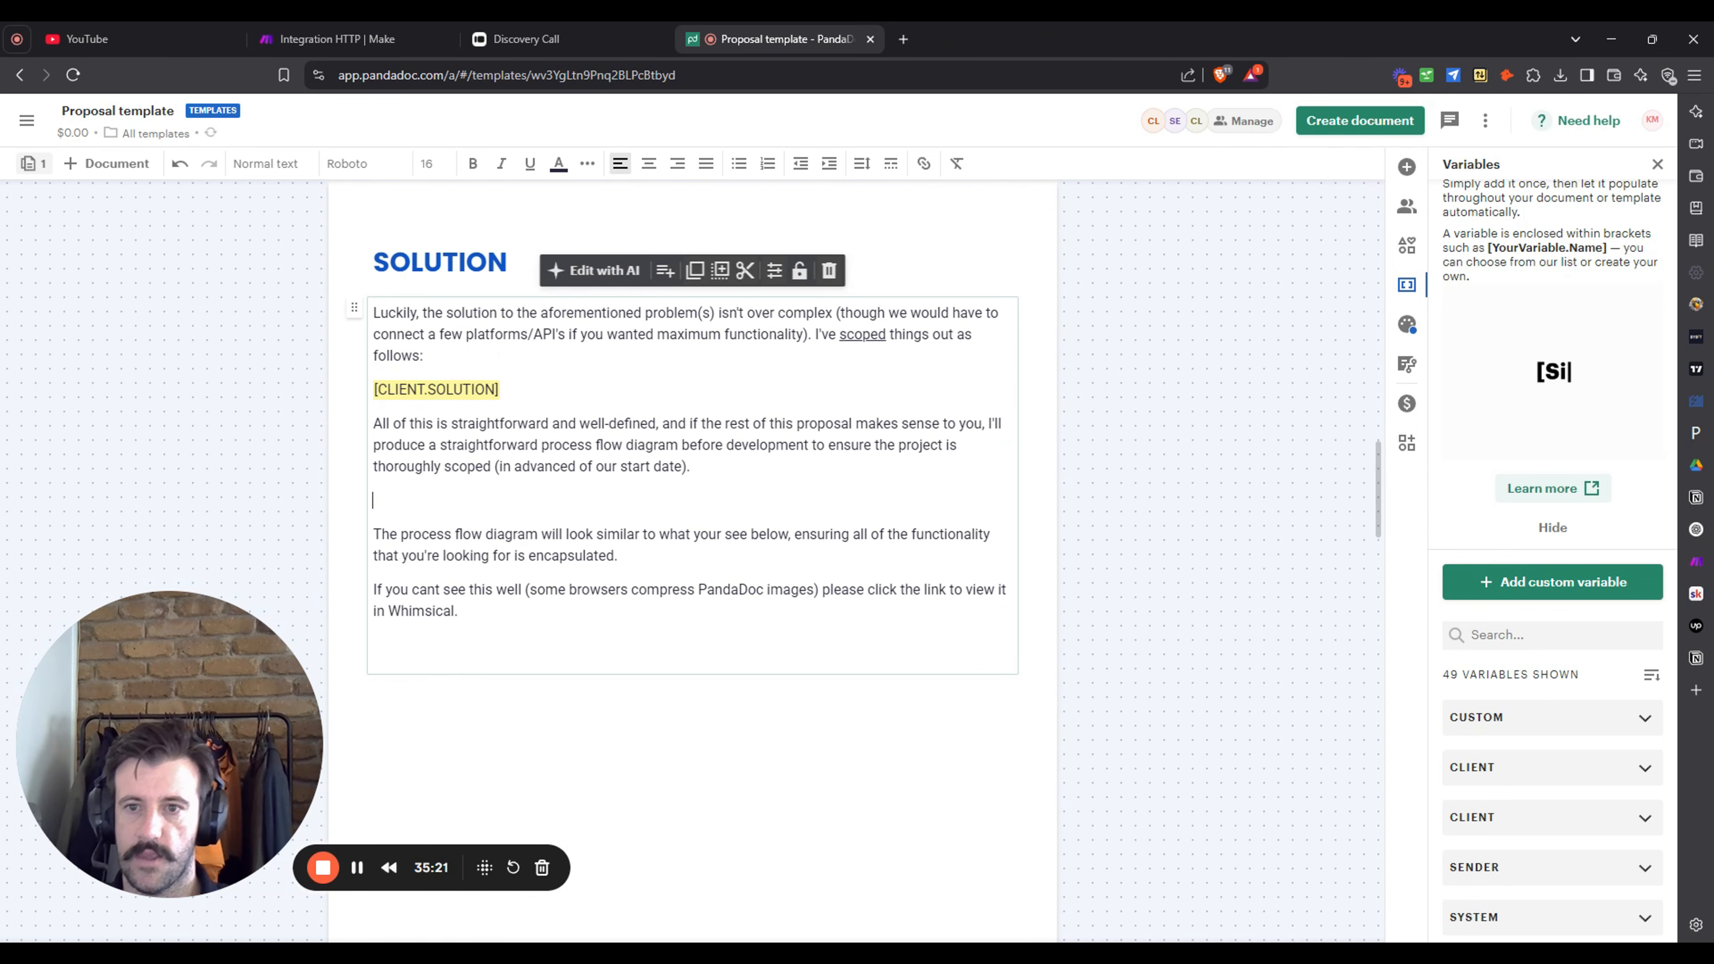
key("Return")
key("BackSpace")
type("[")
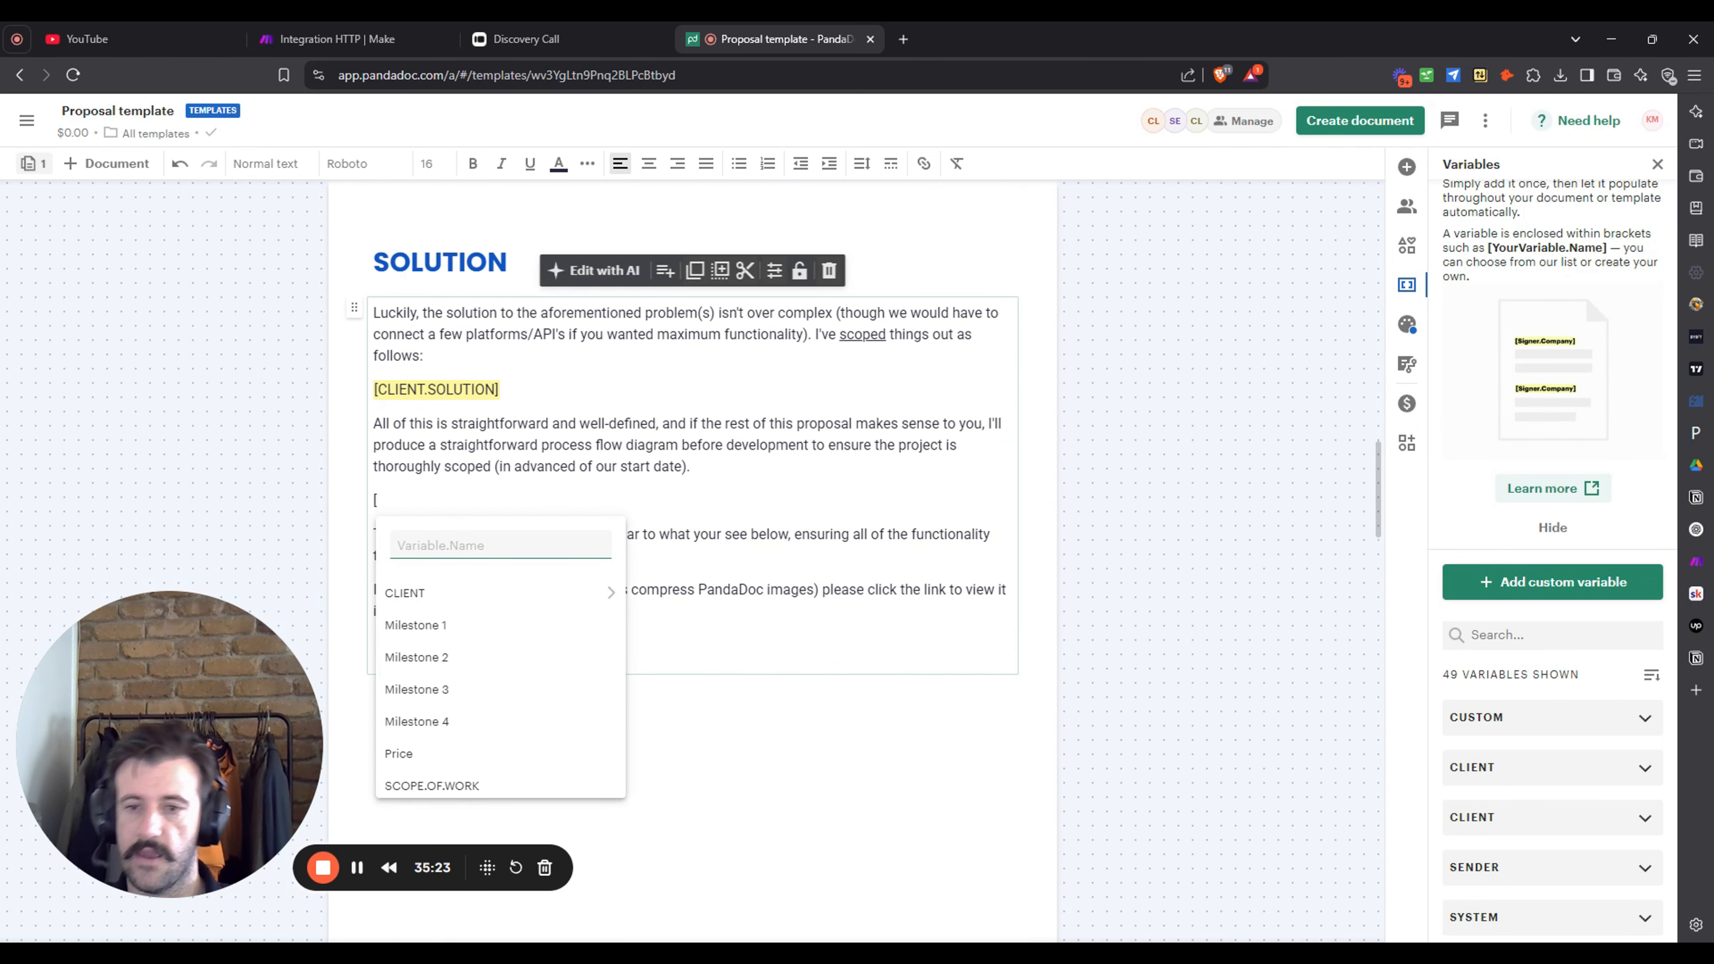
scroll(489, 782, "down", 2)
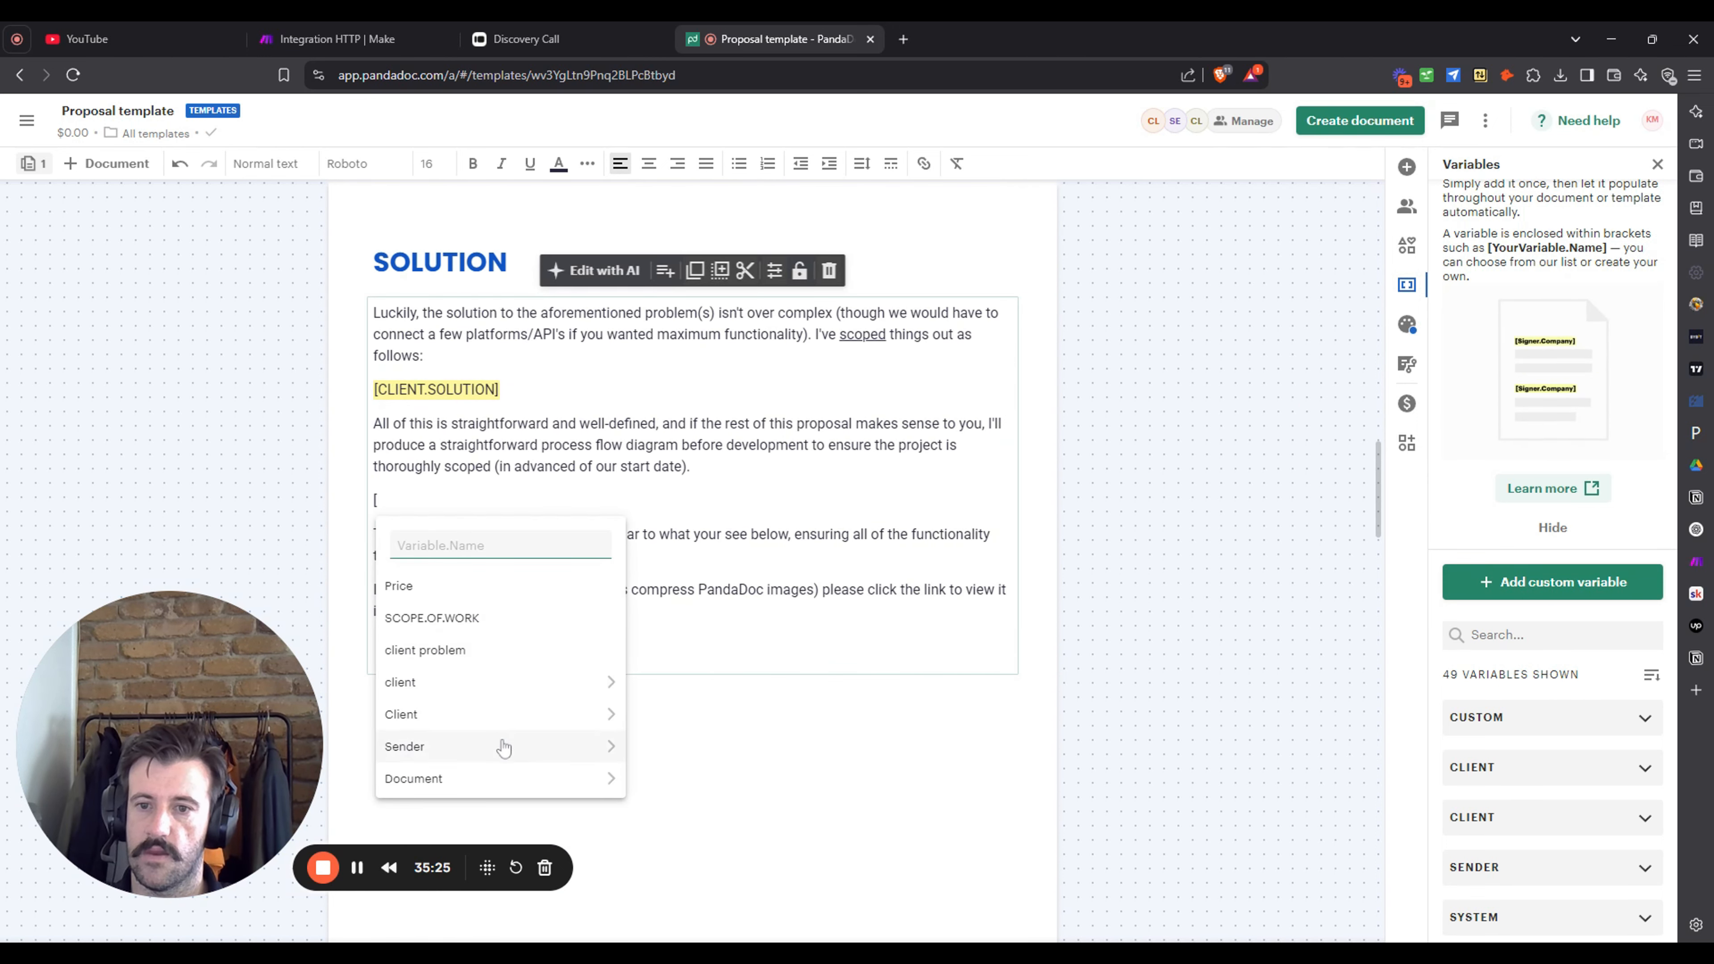
scroll(501, 779, "up", 3)
left_click(537, 595)
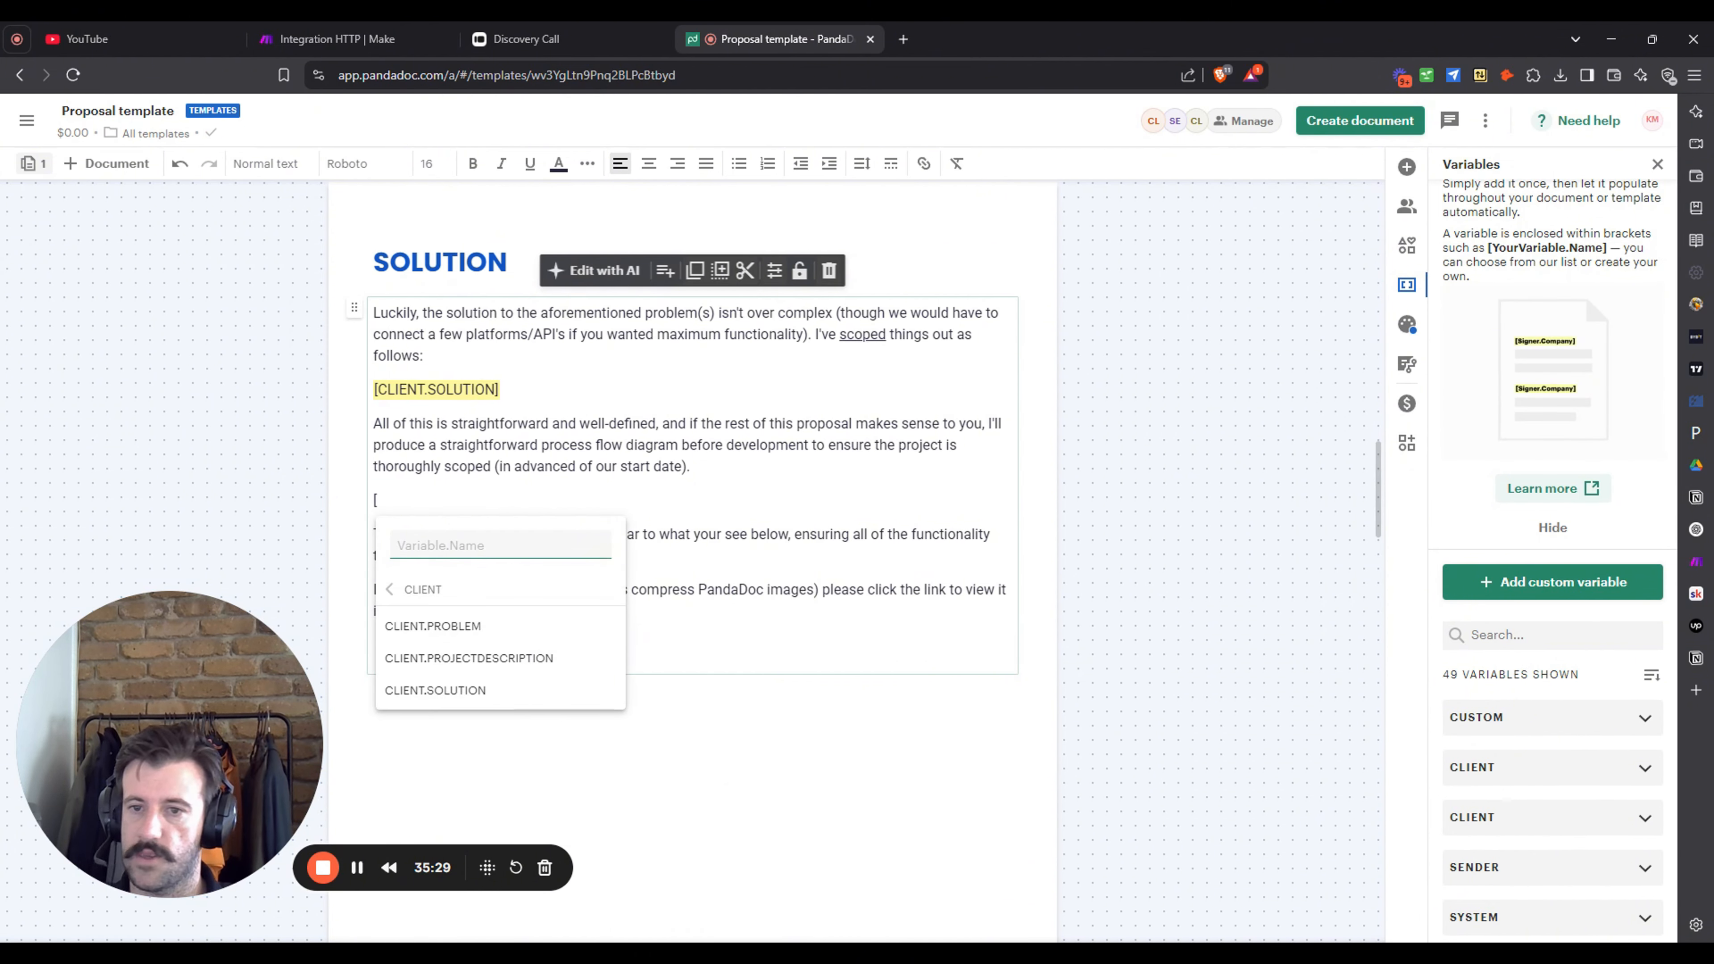
left_click(1232, 474)
- Delete the stray '[' line from the SOLUTION section and leave the text block
left_click(422, 511)
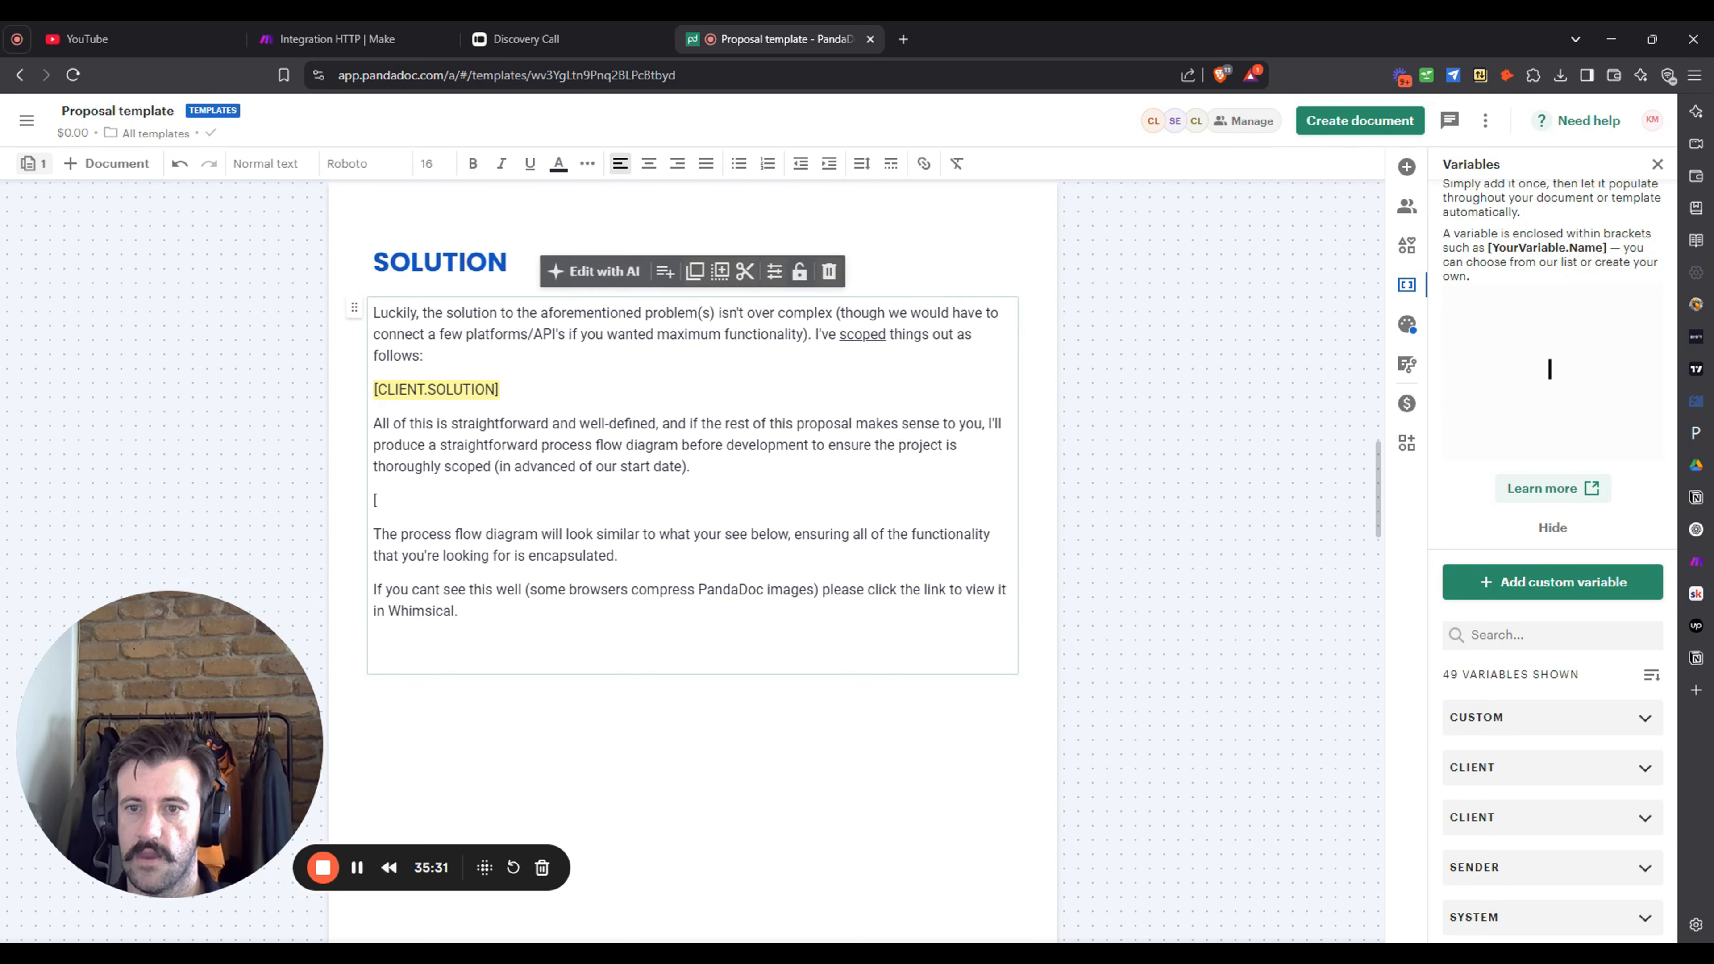
key("BackSpace")
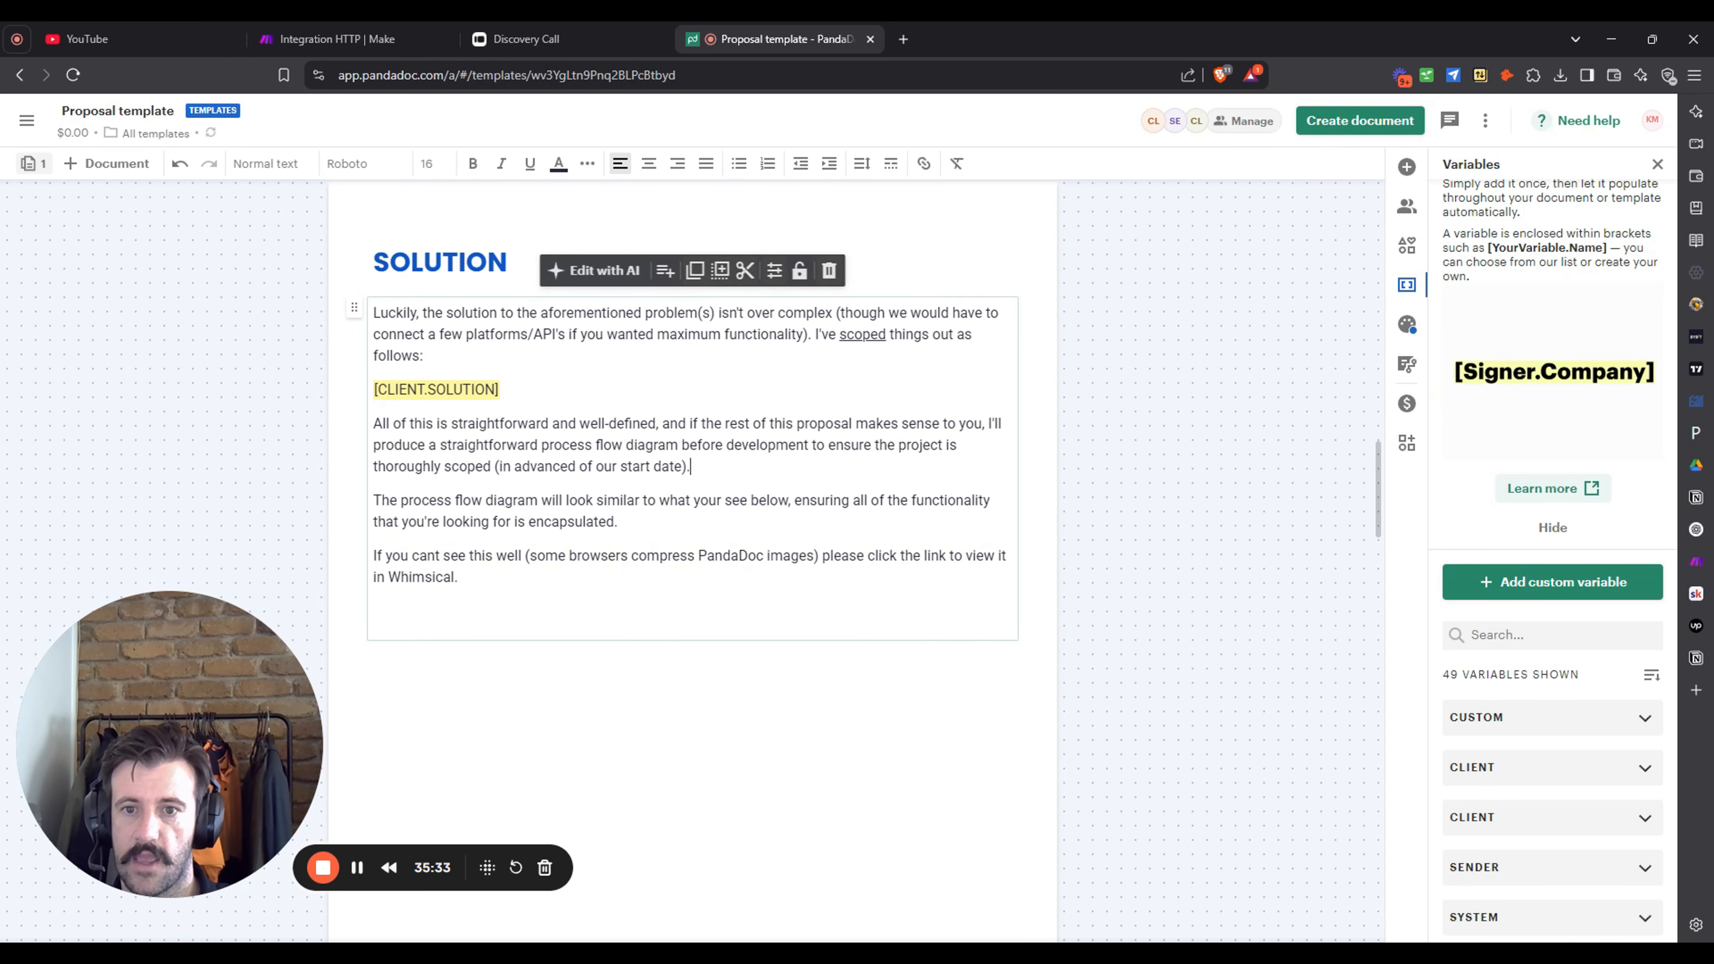
left_click(1200, 433)
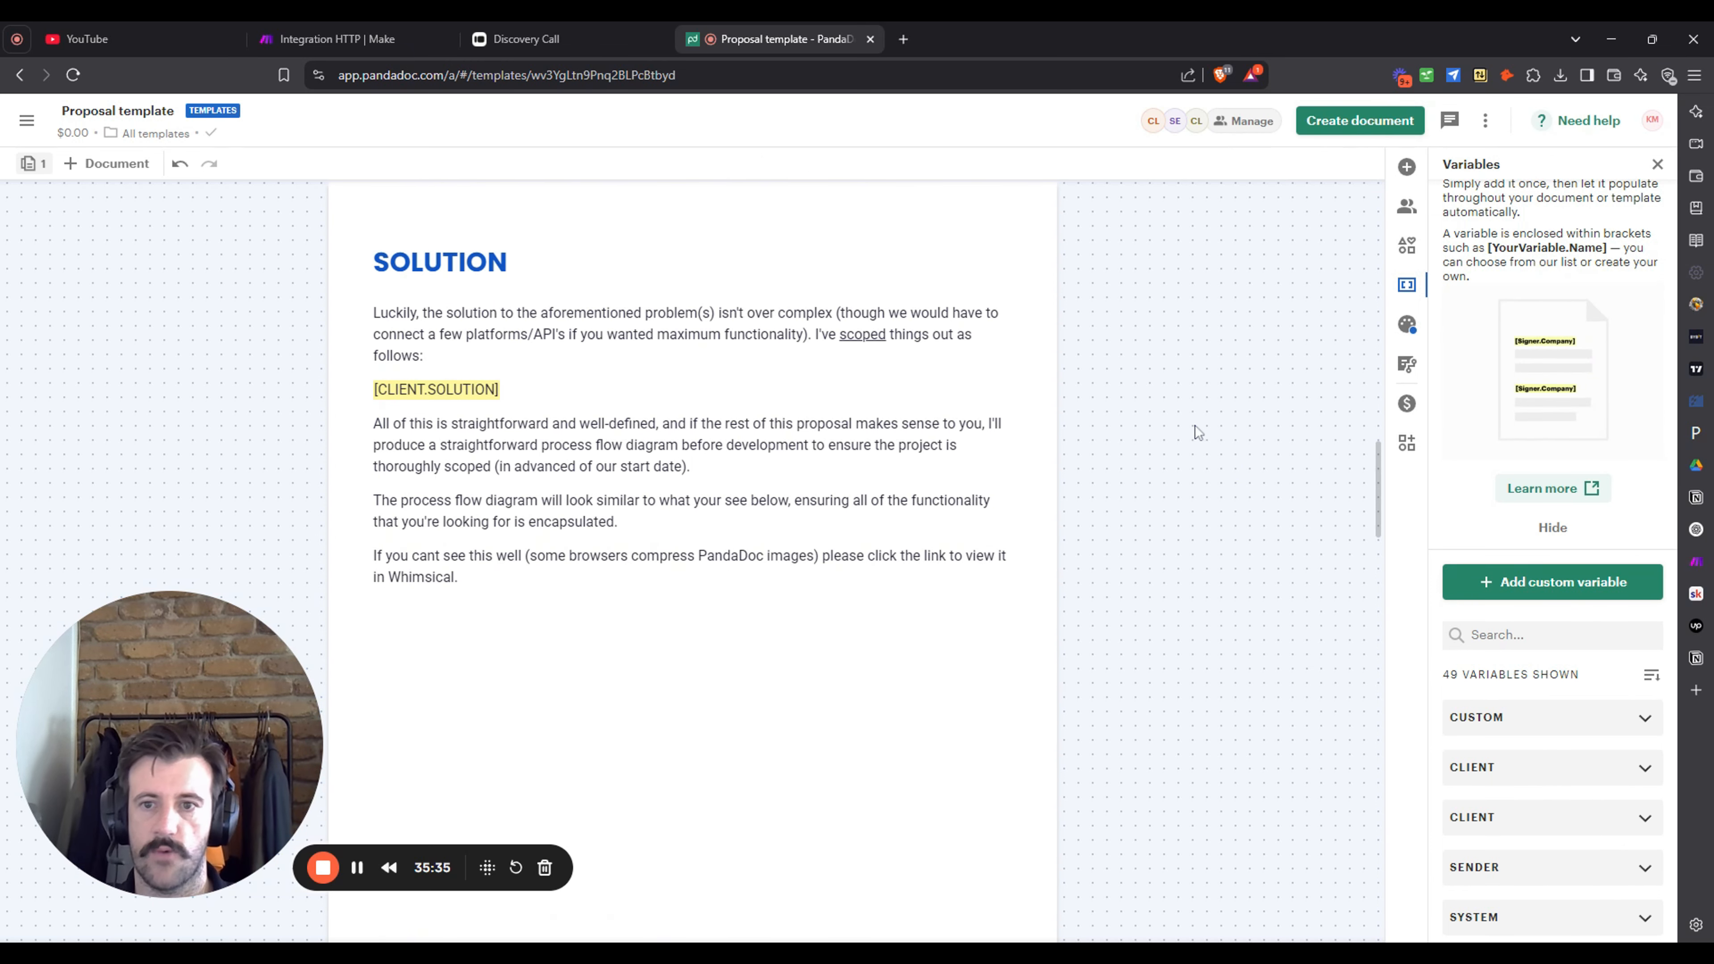
scroll(1195, 425, "down", 5)
scroll(1181, 418, "down", 10)
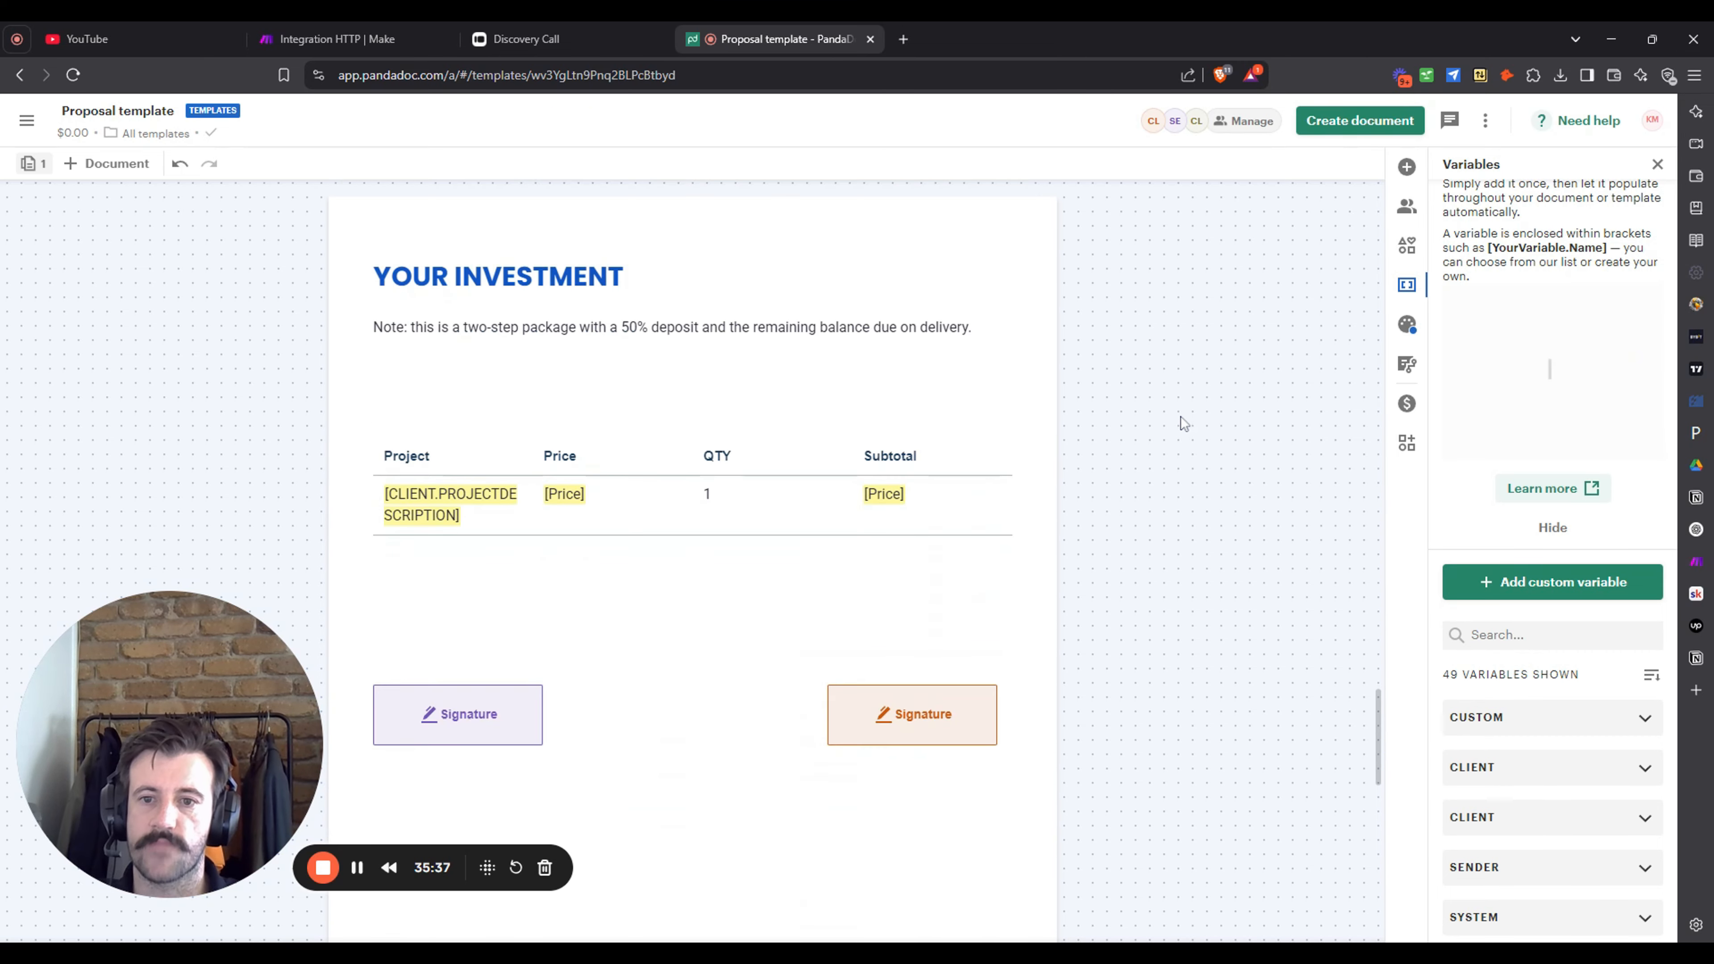
scroll(1178, 418, "up", 10)
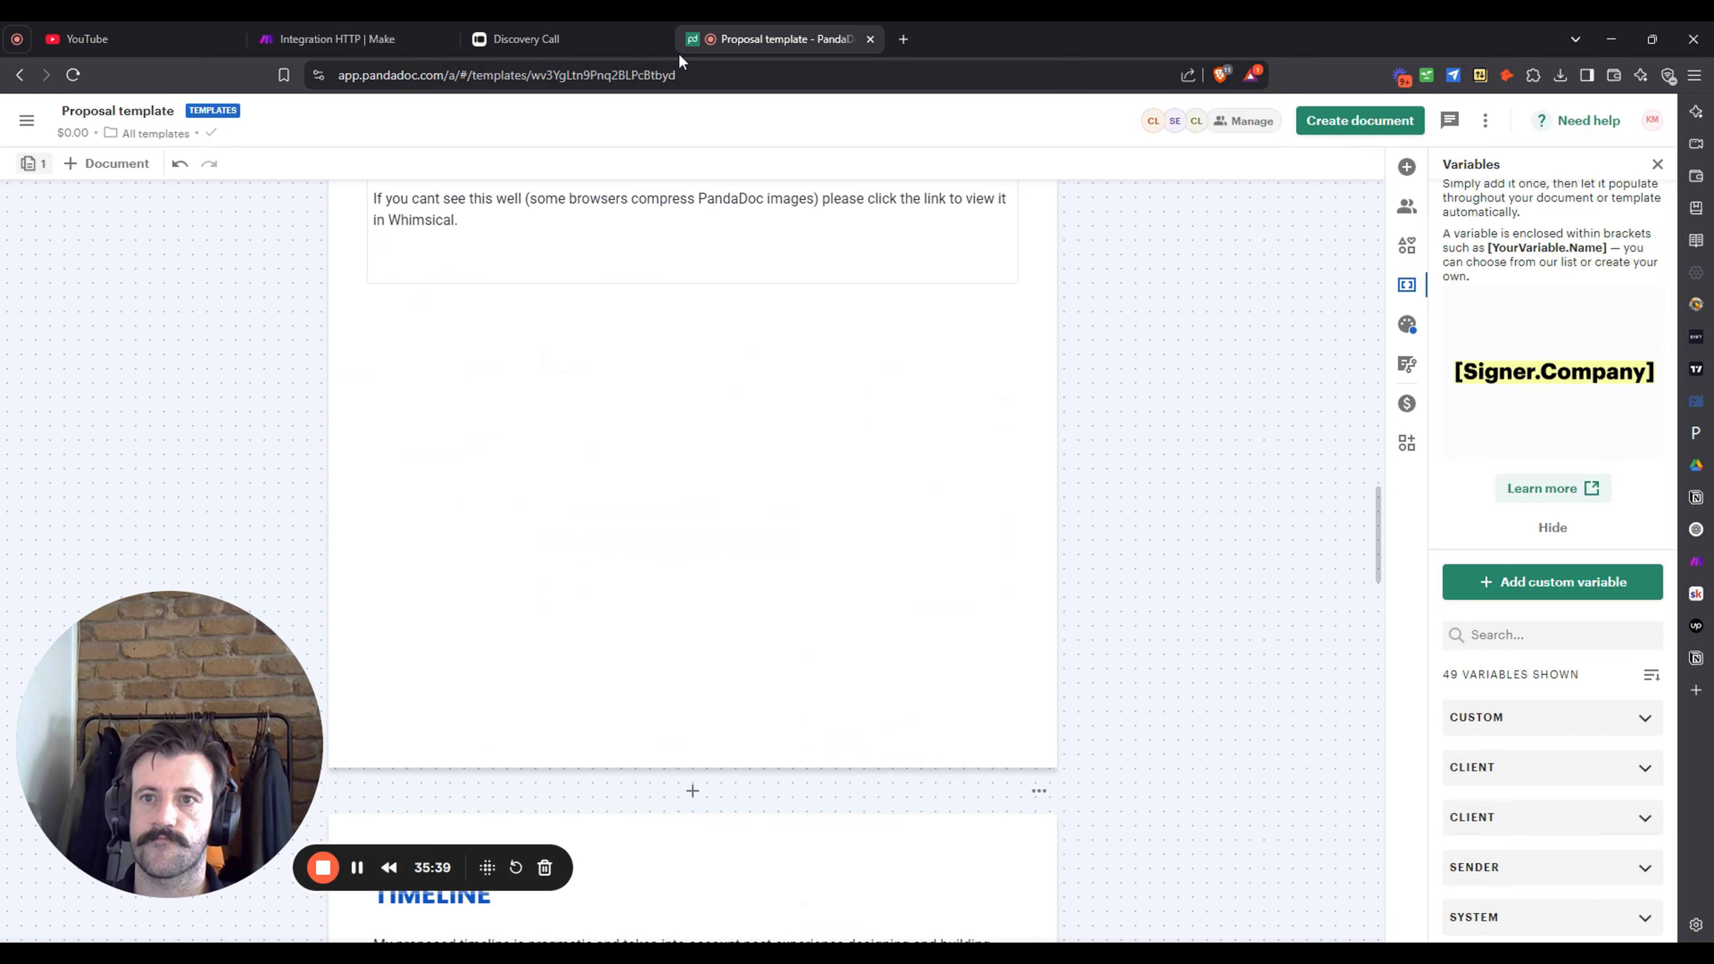
- Back in Make, map Tools 20 Milestone 1–4 into the PandaDoc module's Milestone 1–4 tokens
left_click(351, 28)
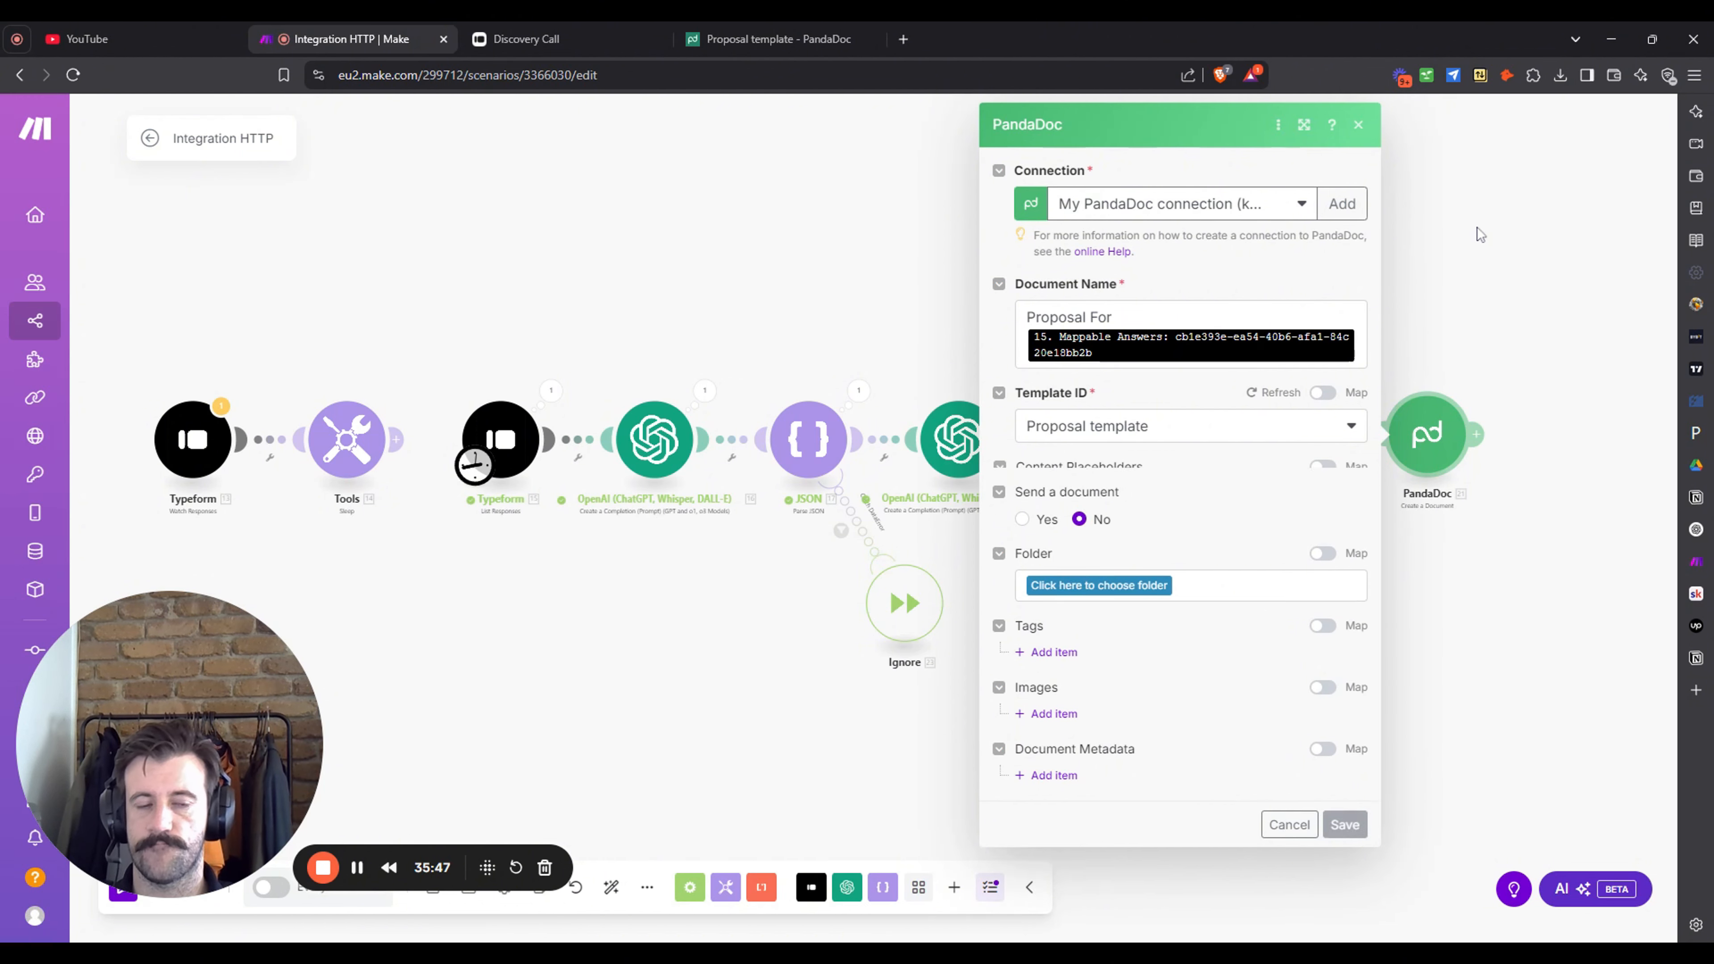
scroll(1271, 420, "down", 6)
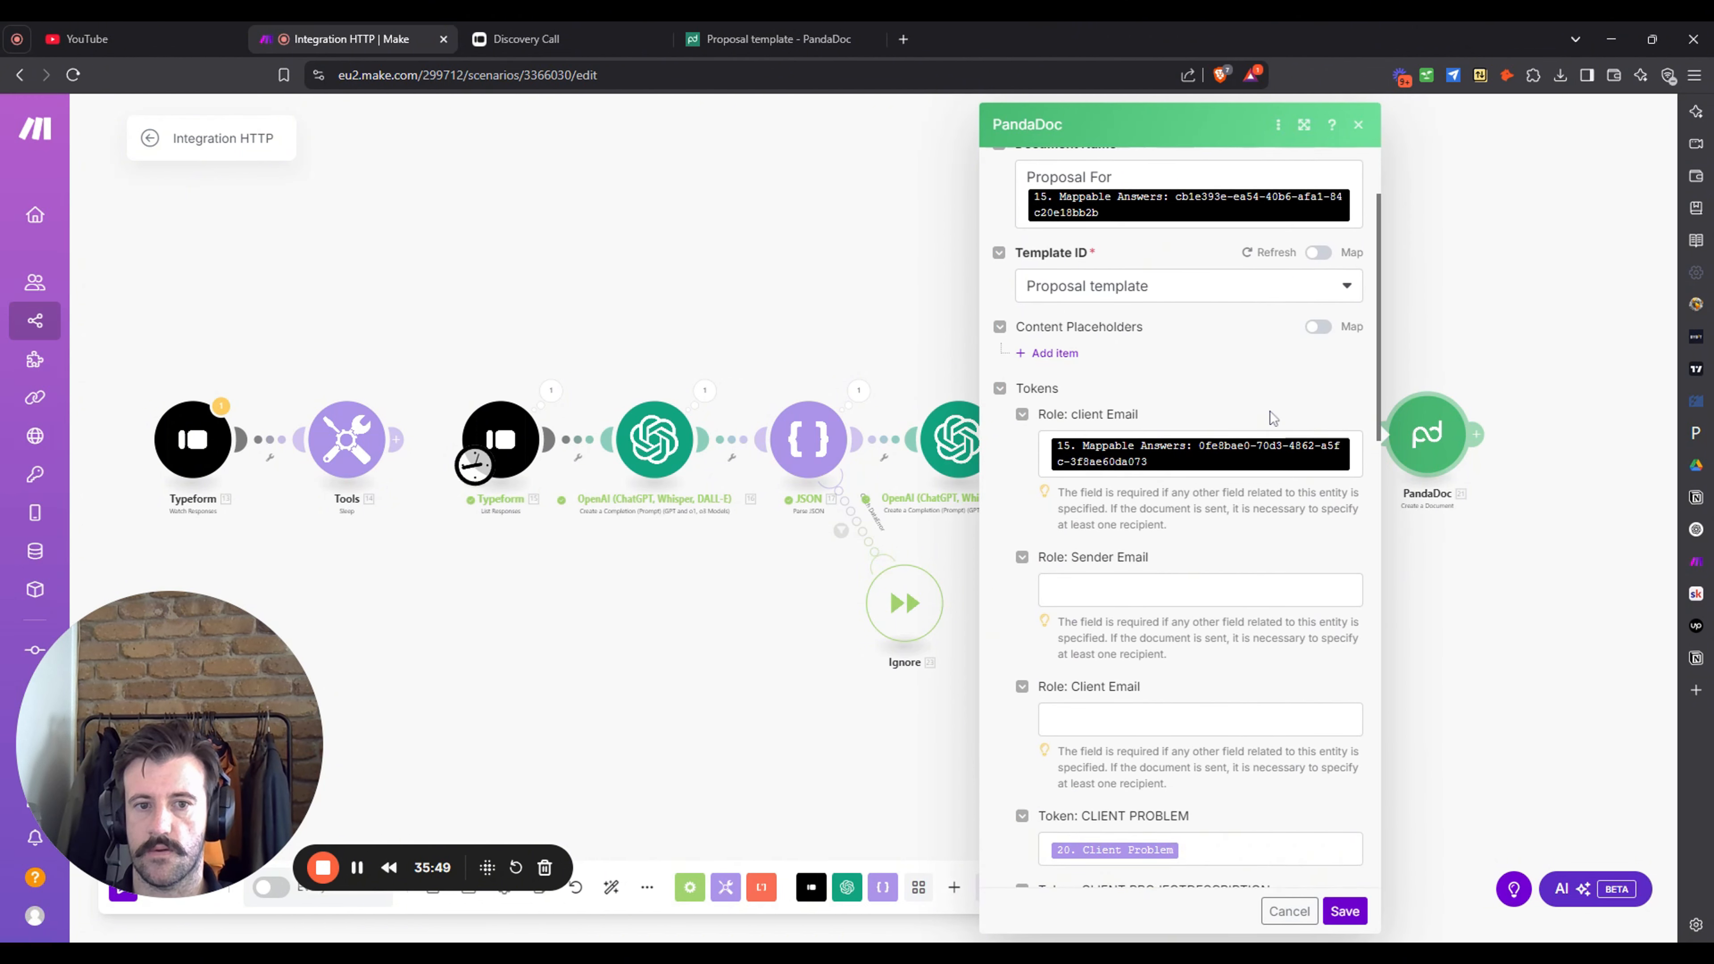
scroll(1270, 419, "down", 4)
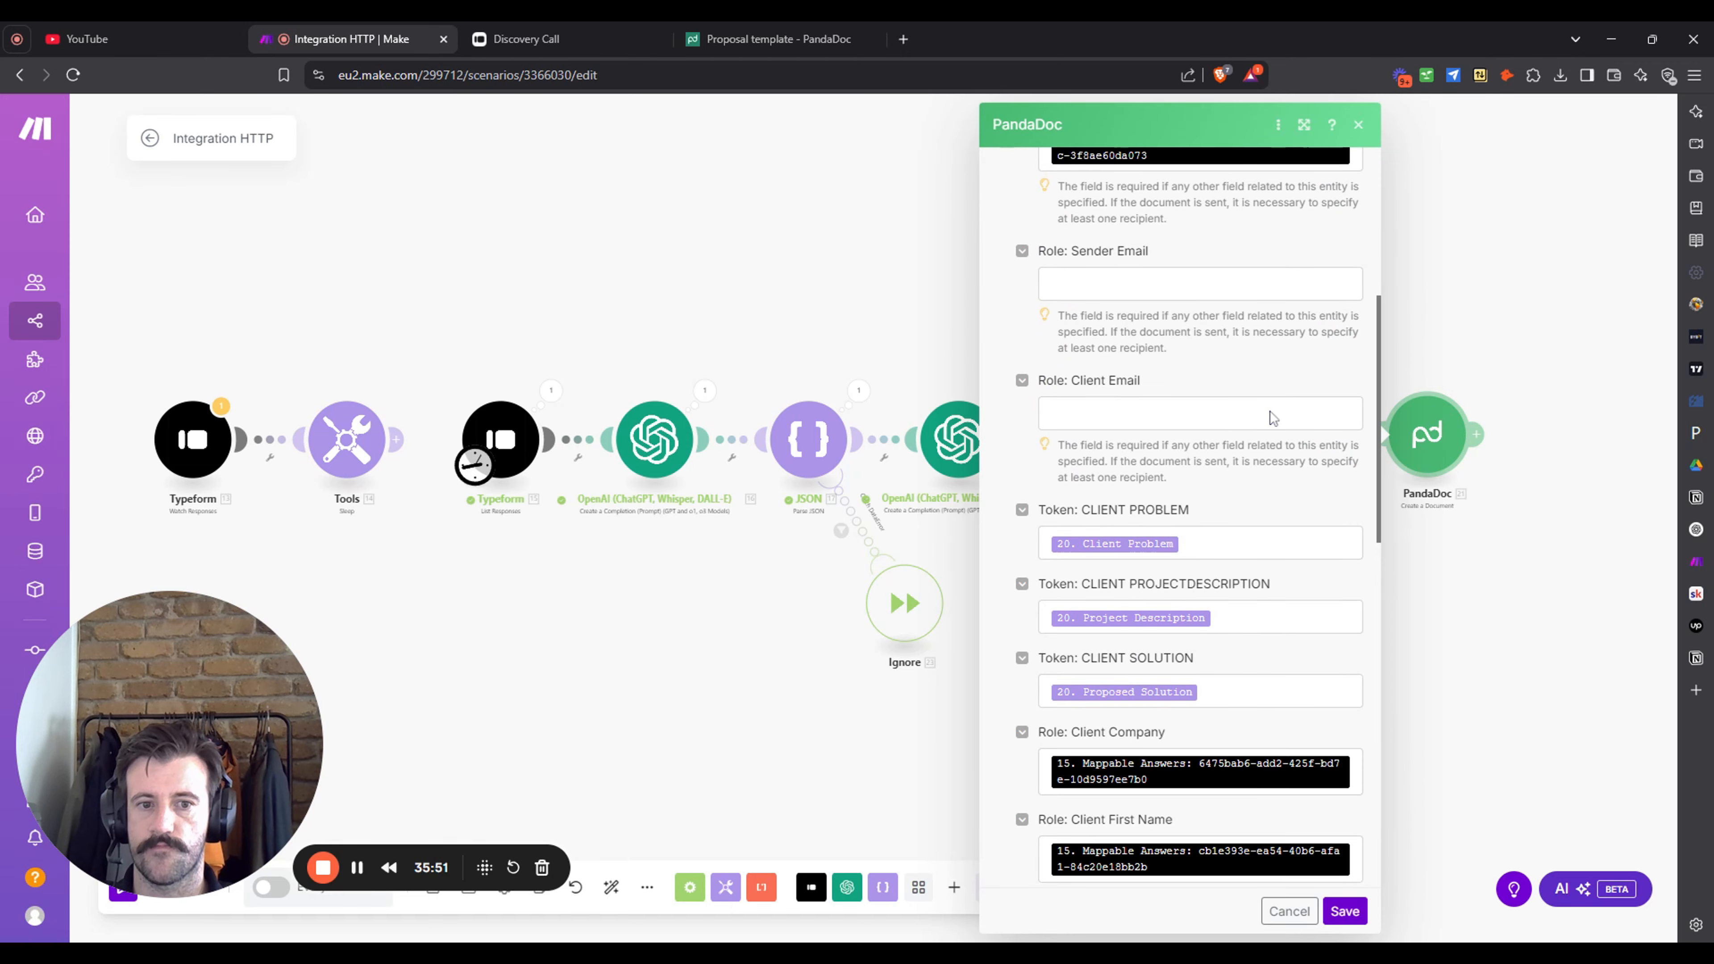
scroll(1261, 471, "down", 4)
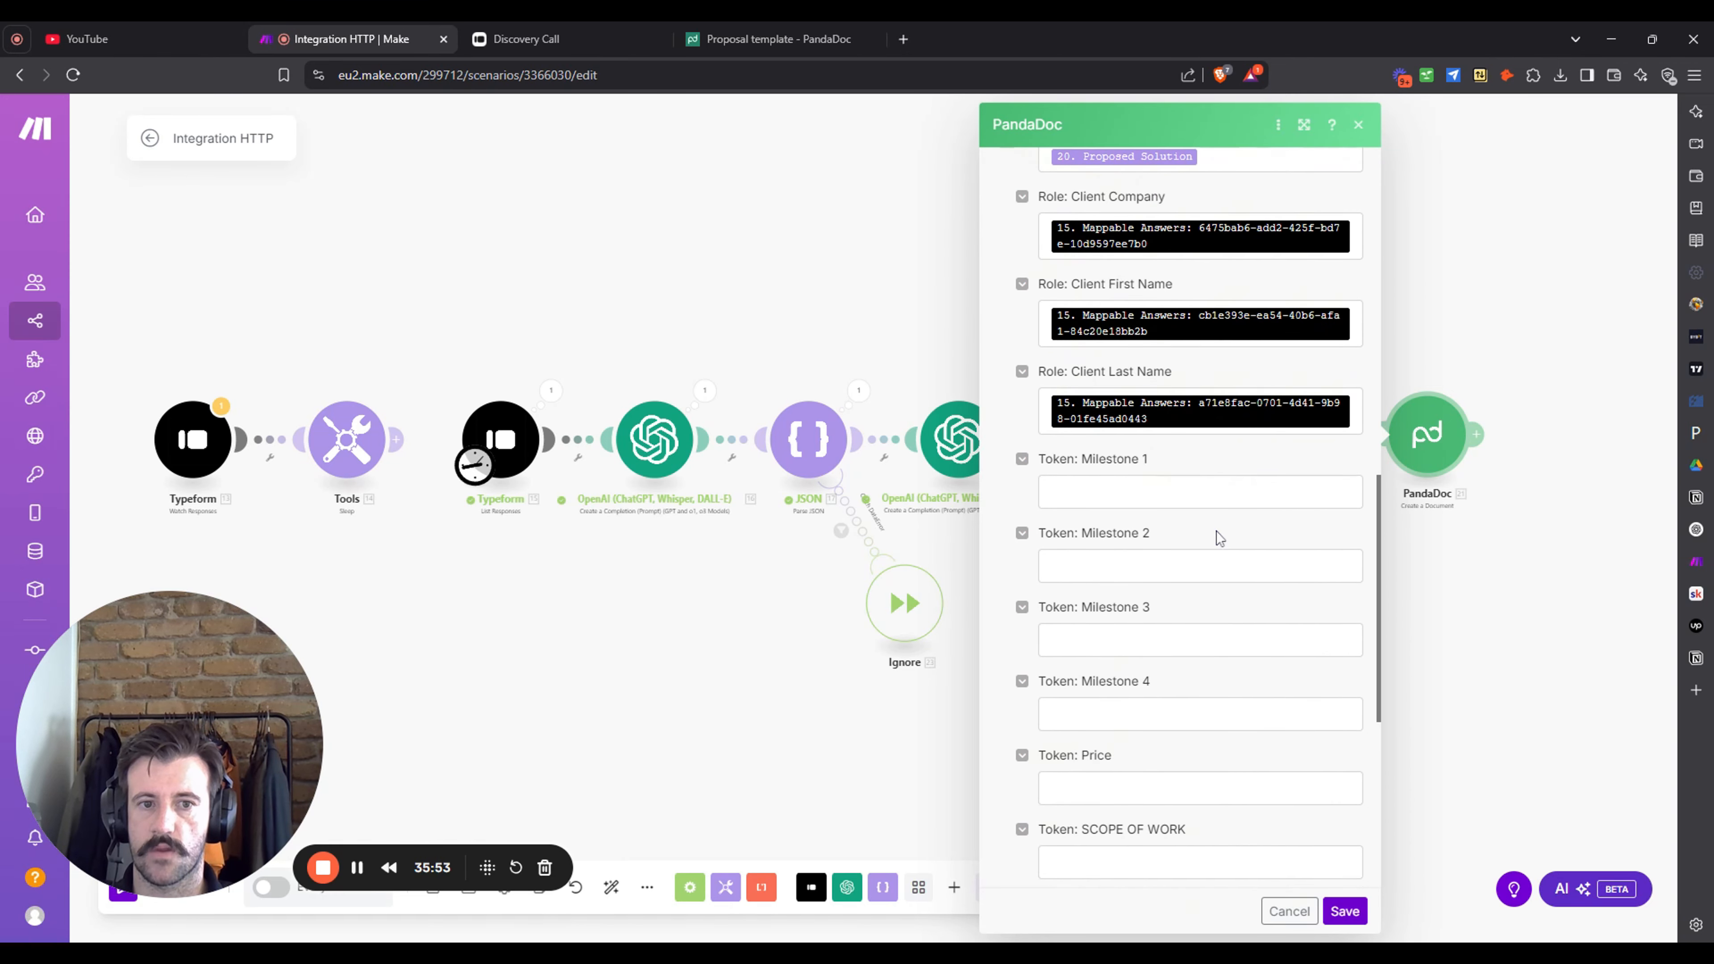
left_click(1201, 491)
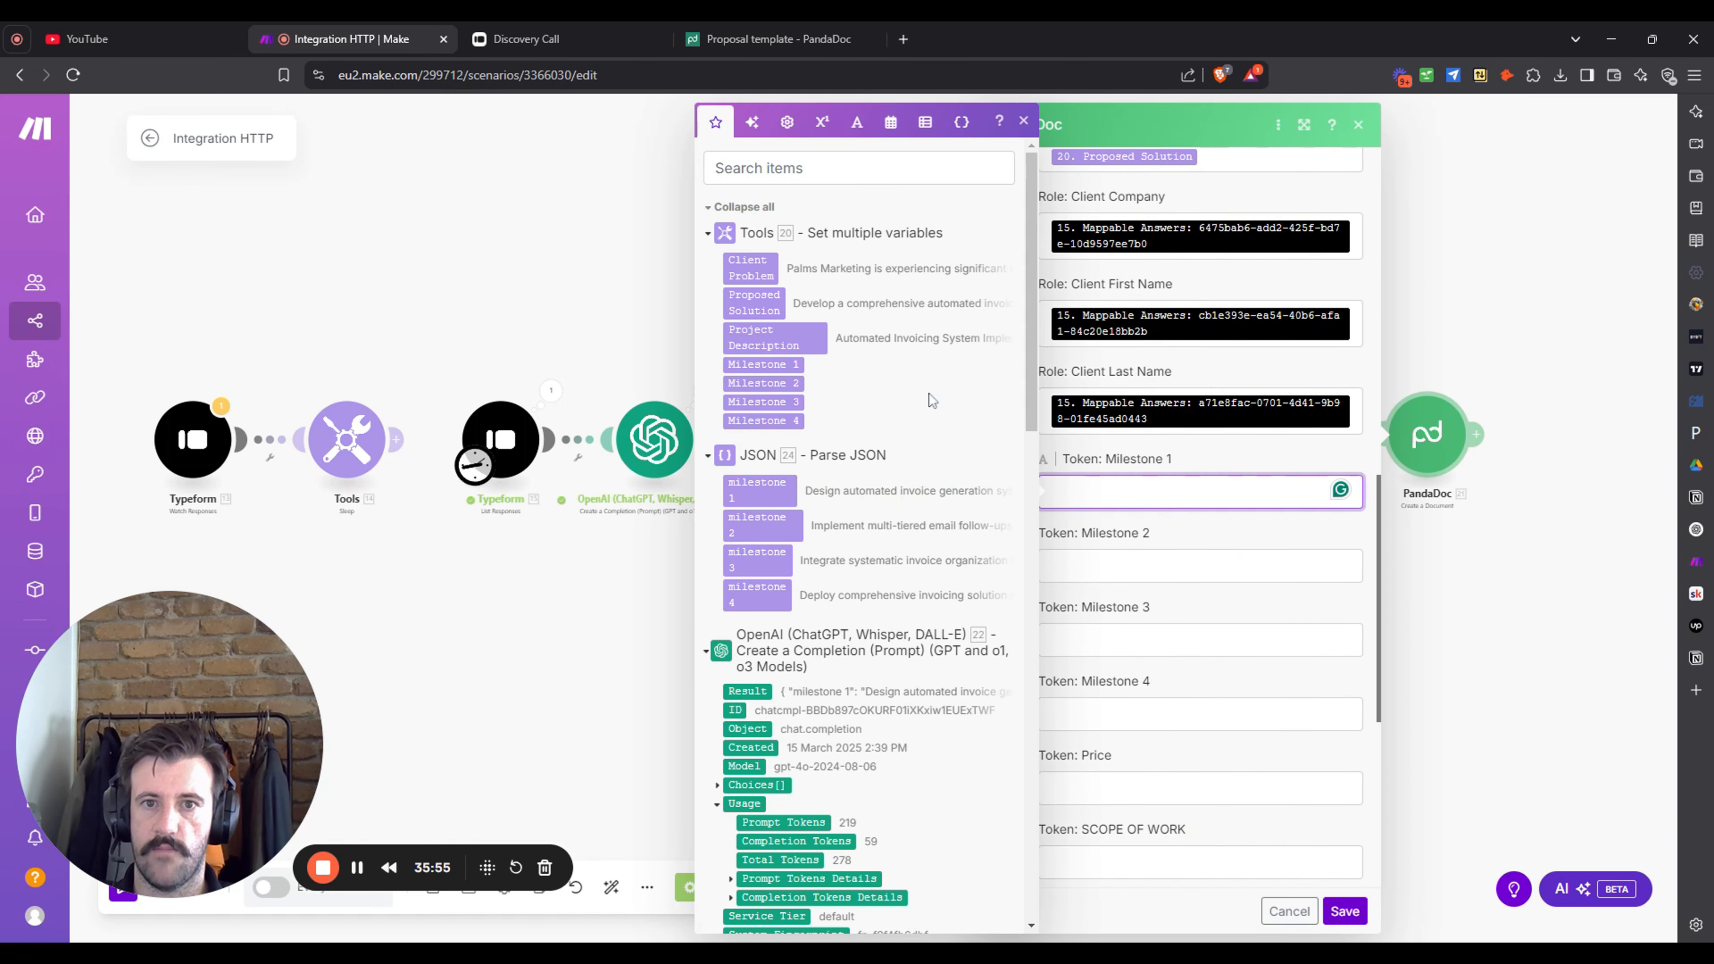
left_click(780, 370)
key("Tab")
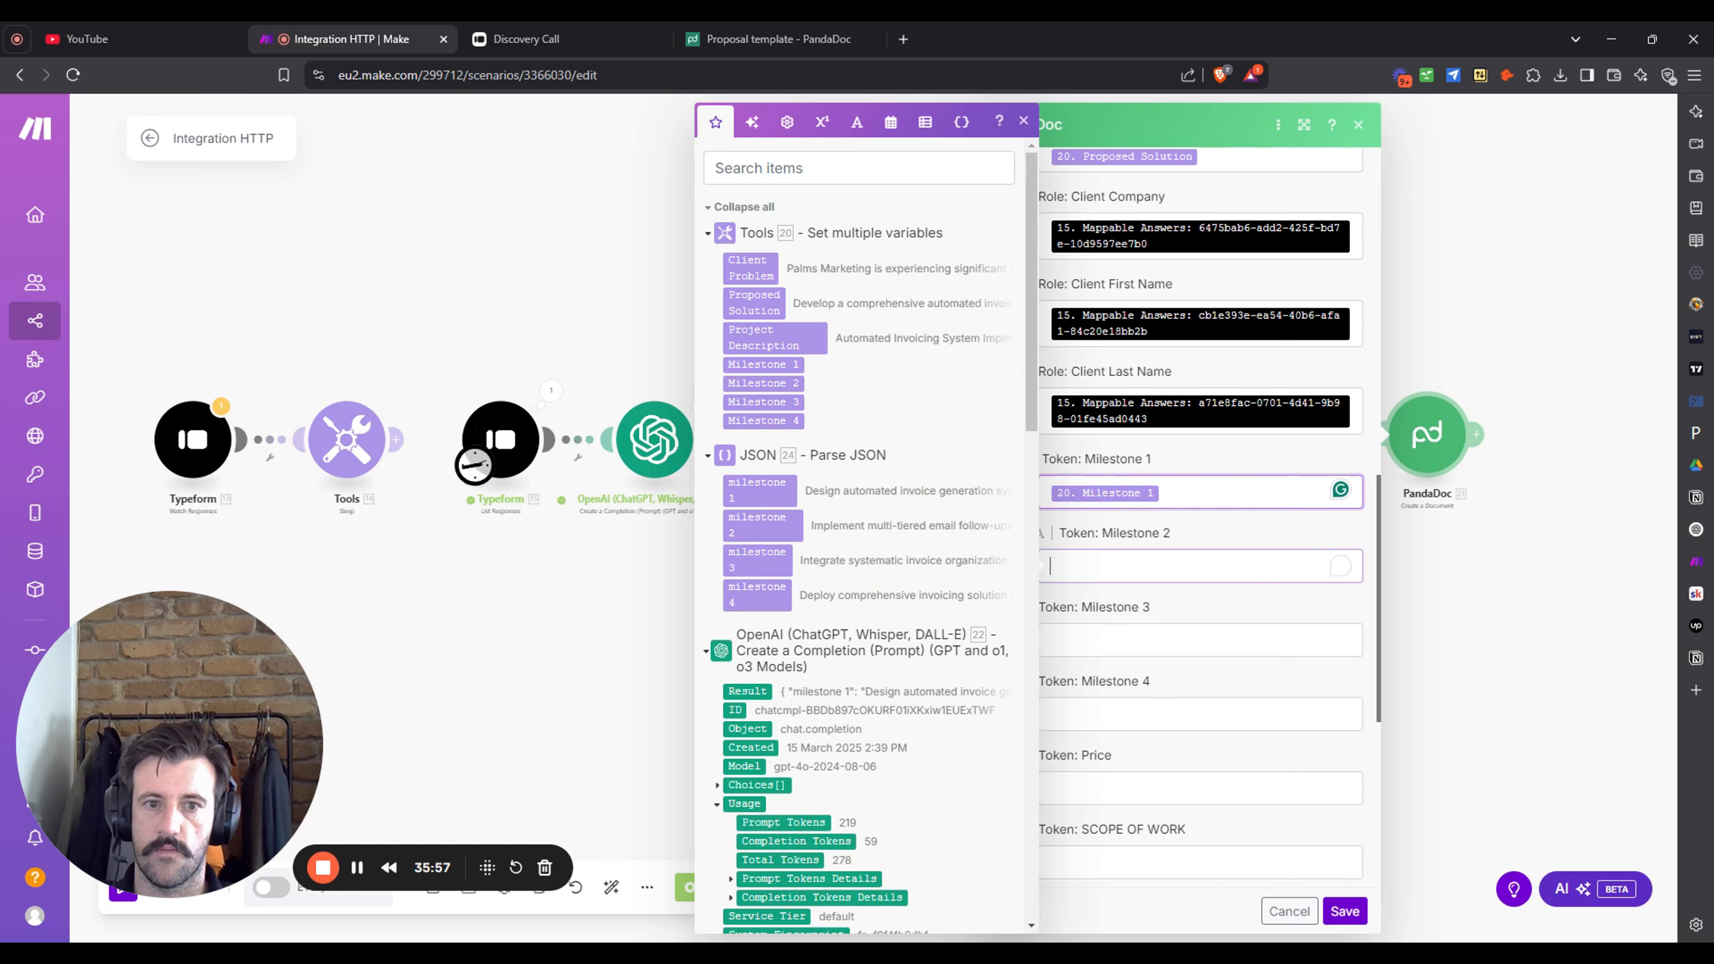
left_click(763, 383)
key("Tab")
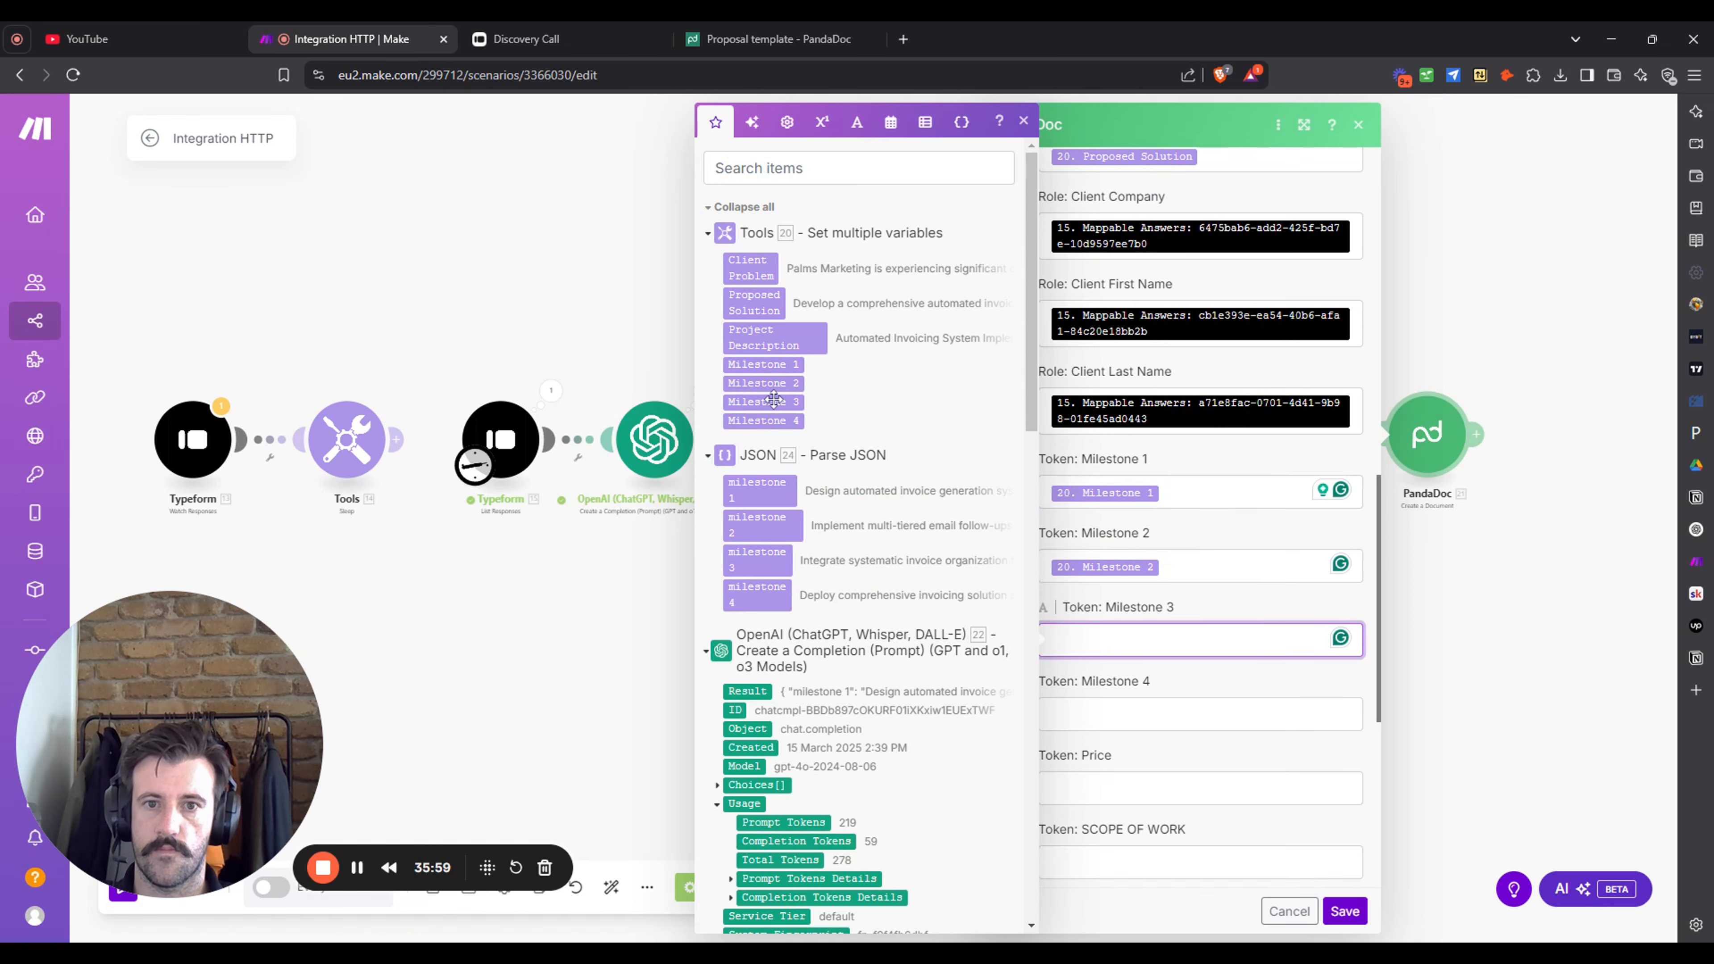
left_click(762, 402)
key("Tab")
left_click(779, 421)
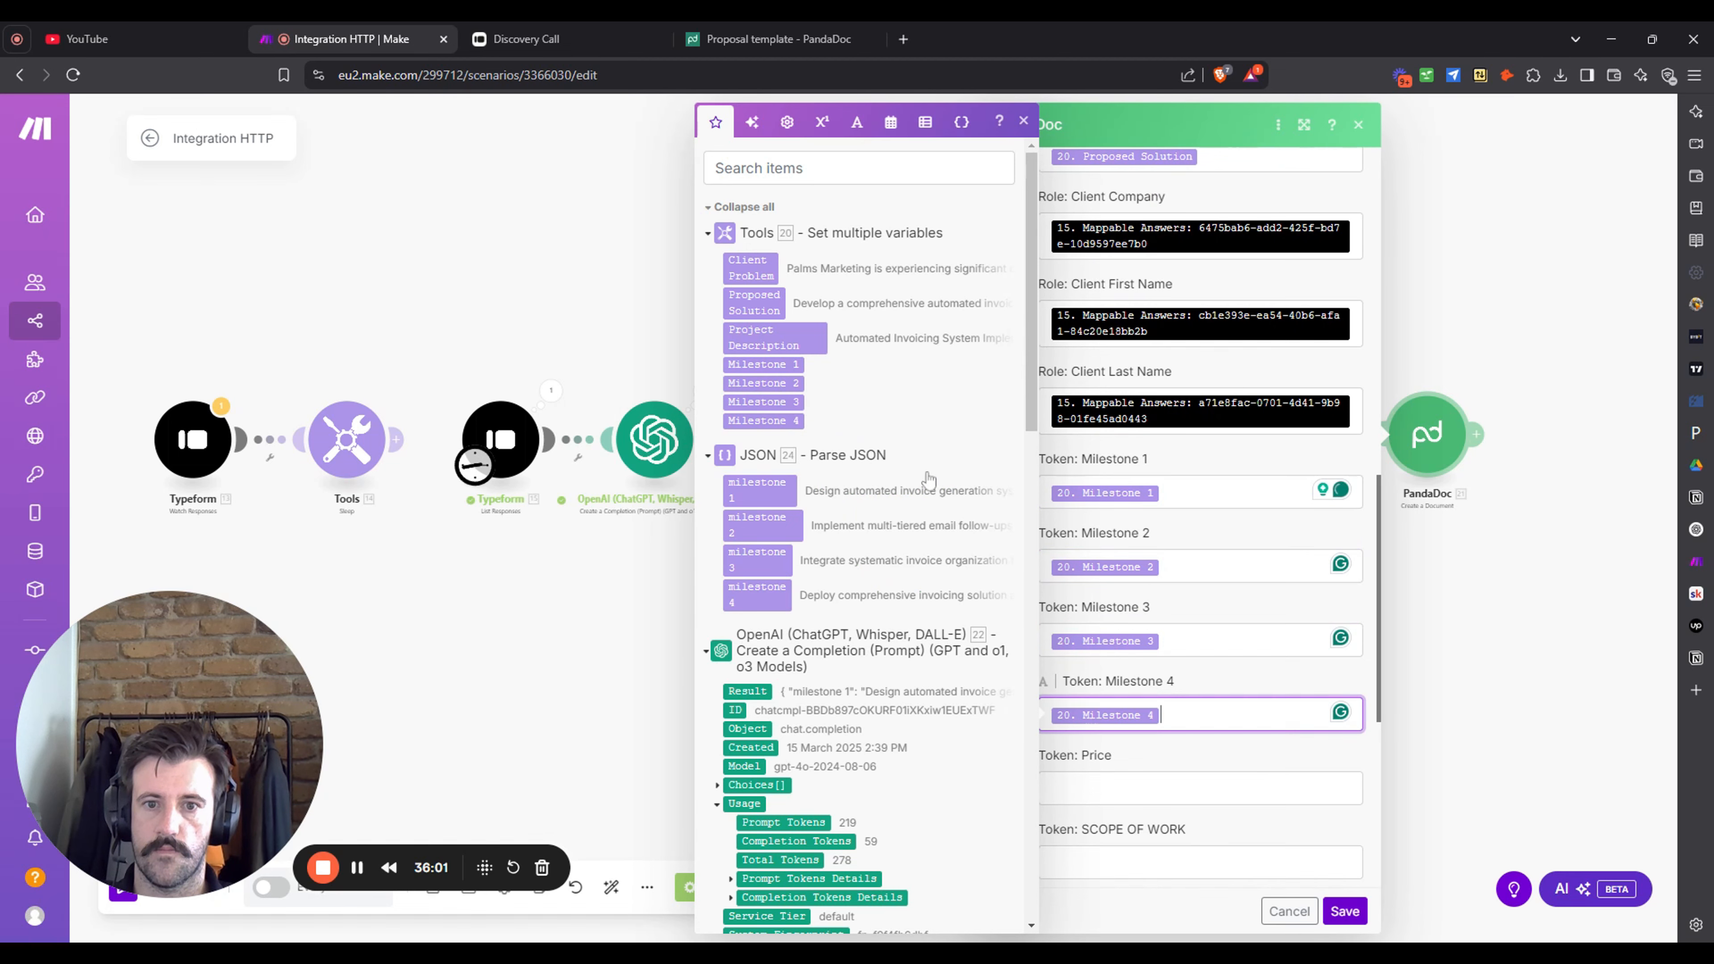
- Map the Typeform quoted charge answer into Token: Price, leaving no CC recipient
scroll(1219, 551, "down", 1)
key("Tab")
scroll(972, 547, "down", 10)
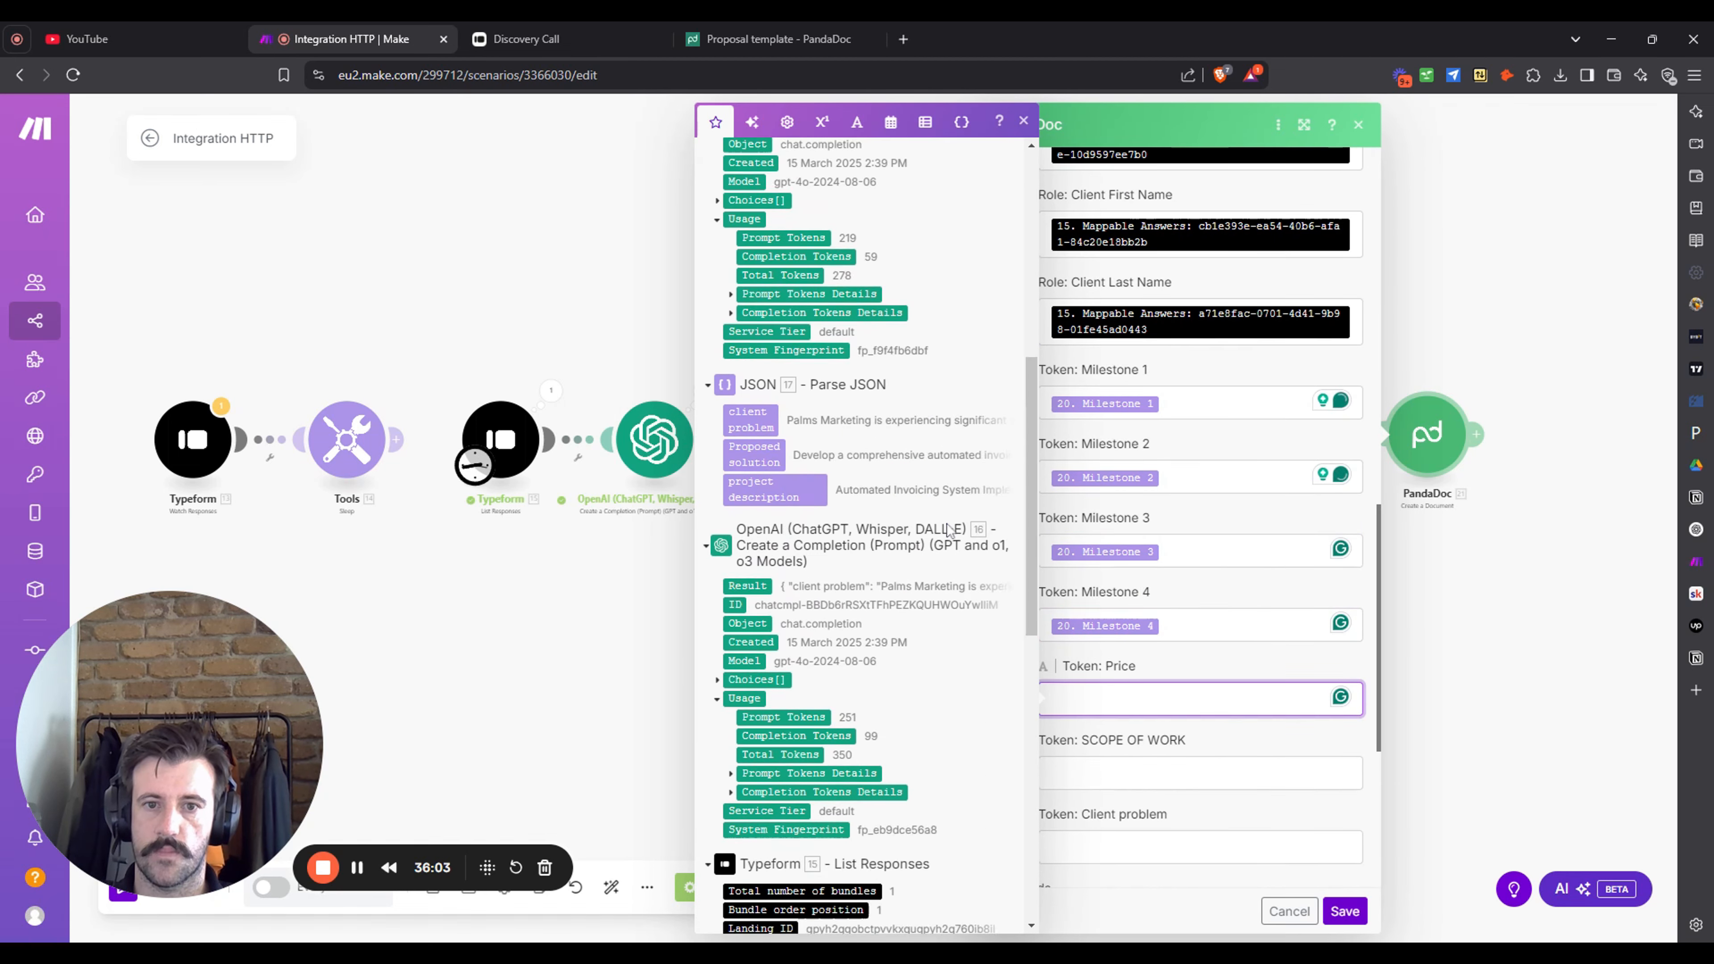
scroll(949, 531, "down", 10)
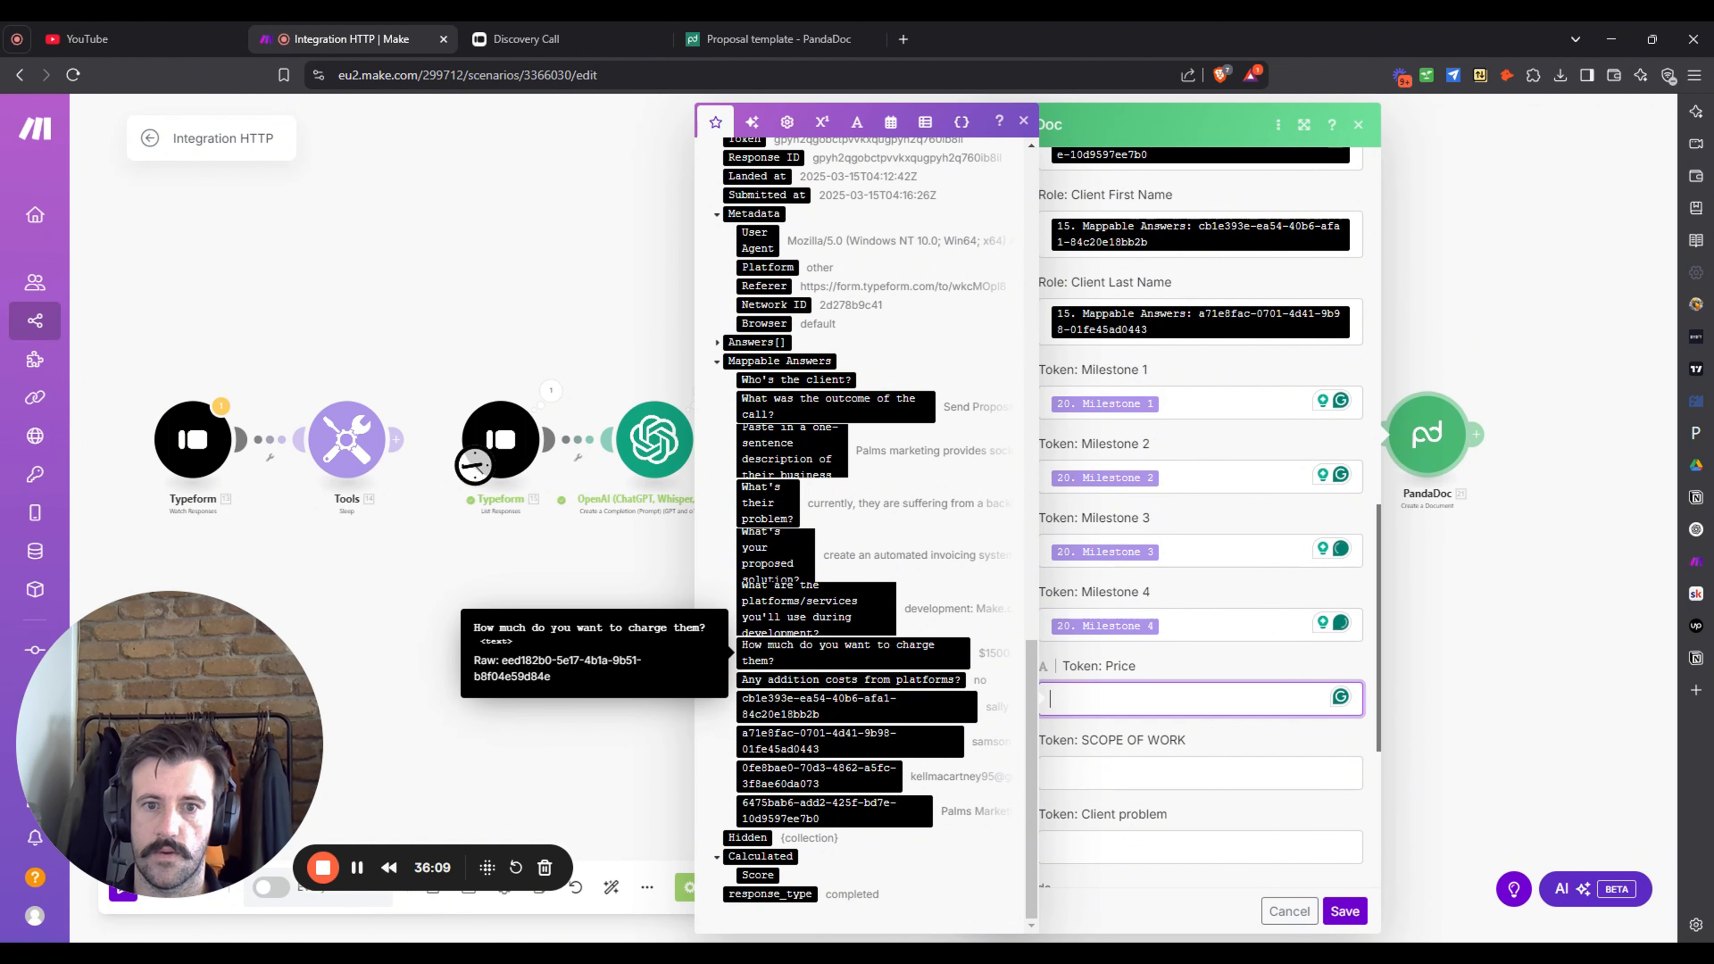
left_click(931, 647)
scroll(1283, 648, "down", 4)
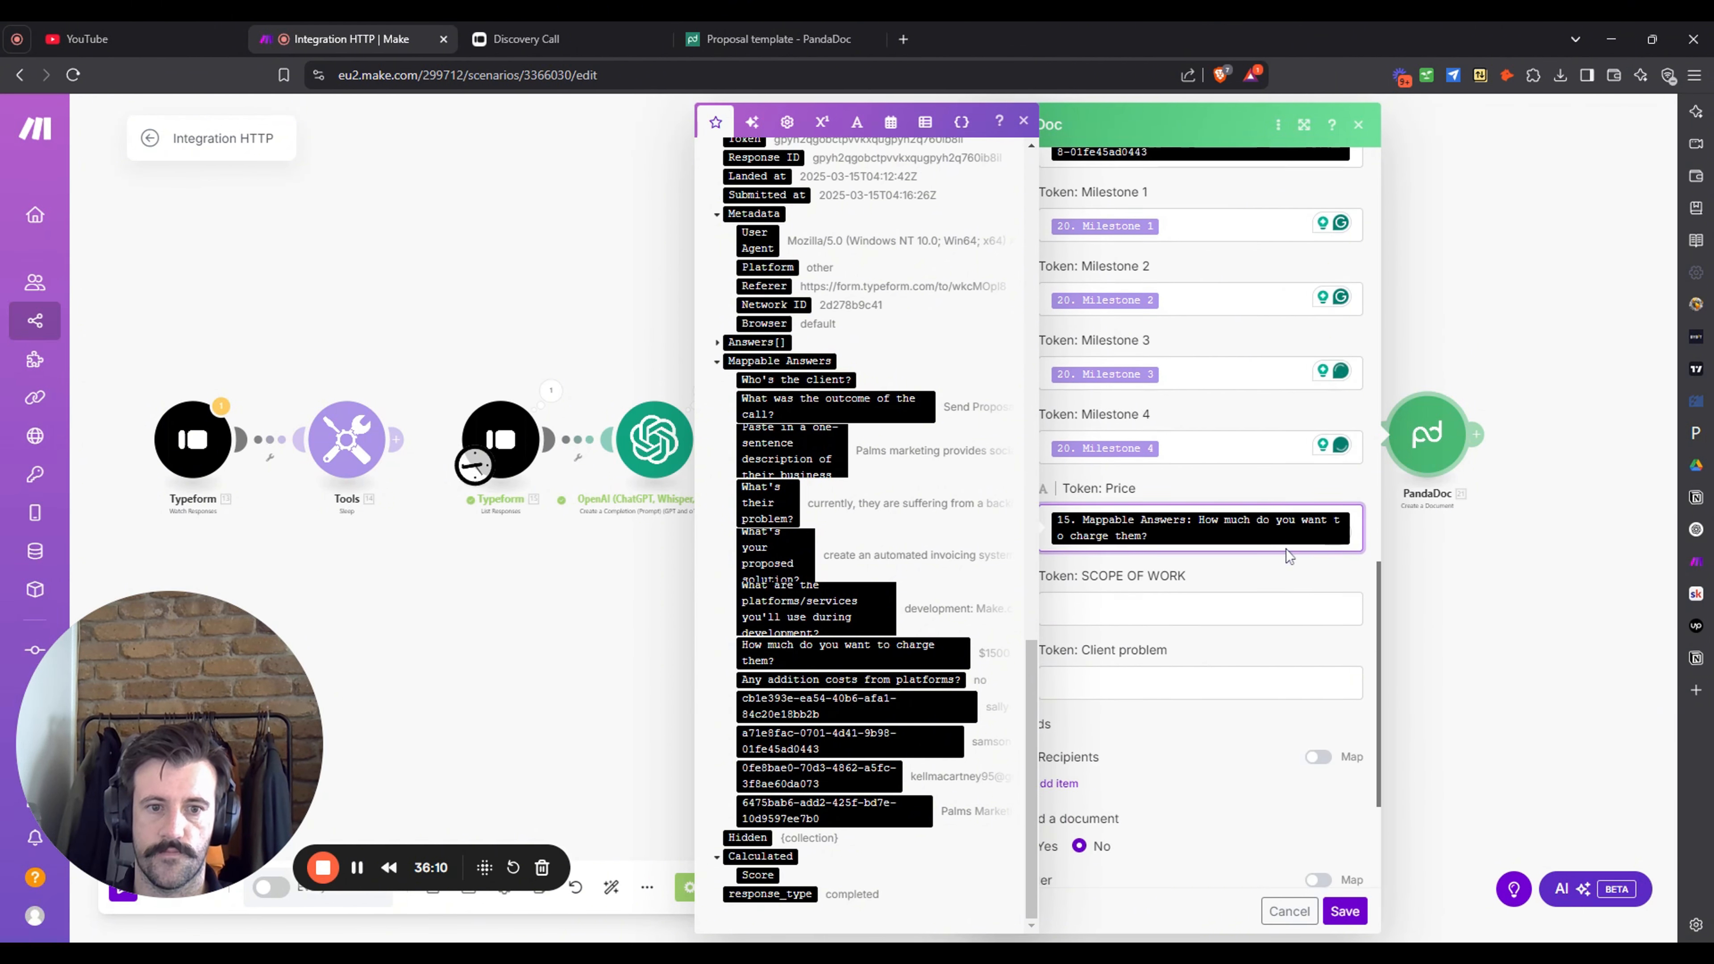
left_click(1024, 124)
scroll(1232, 542, "down", 3)
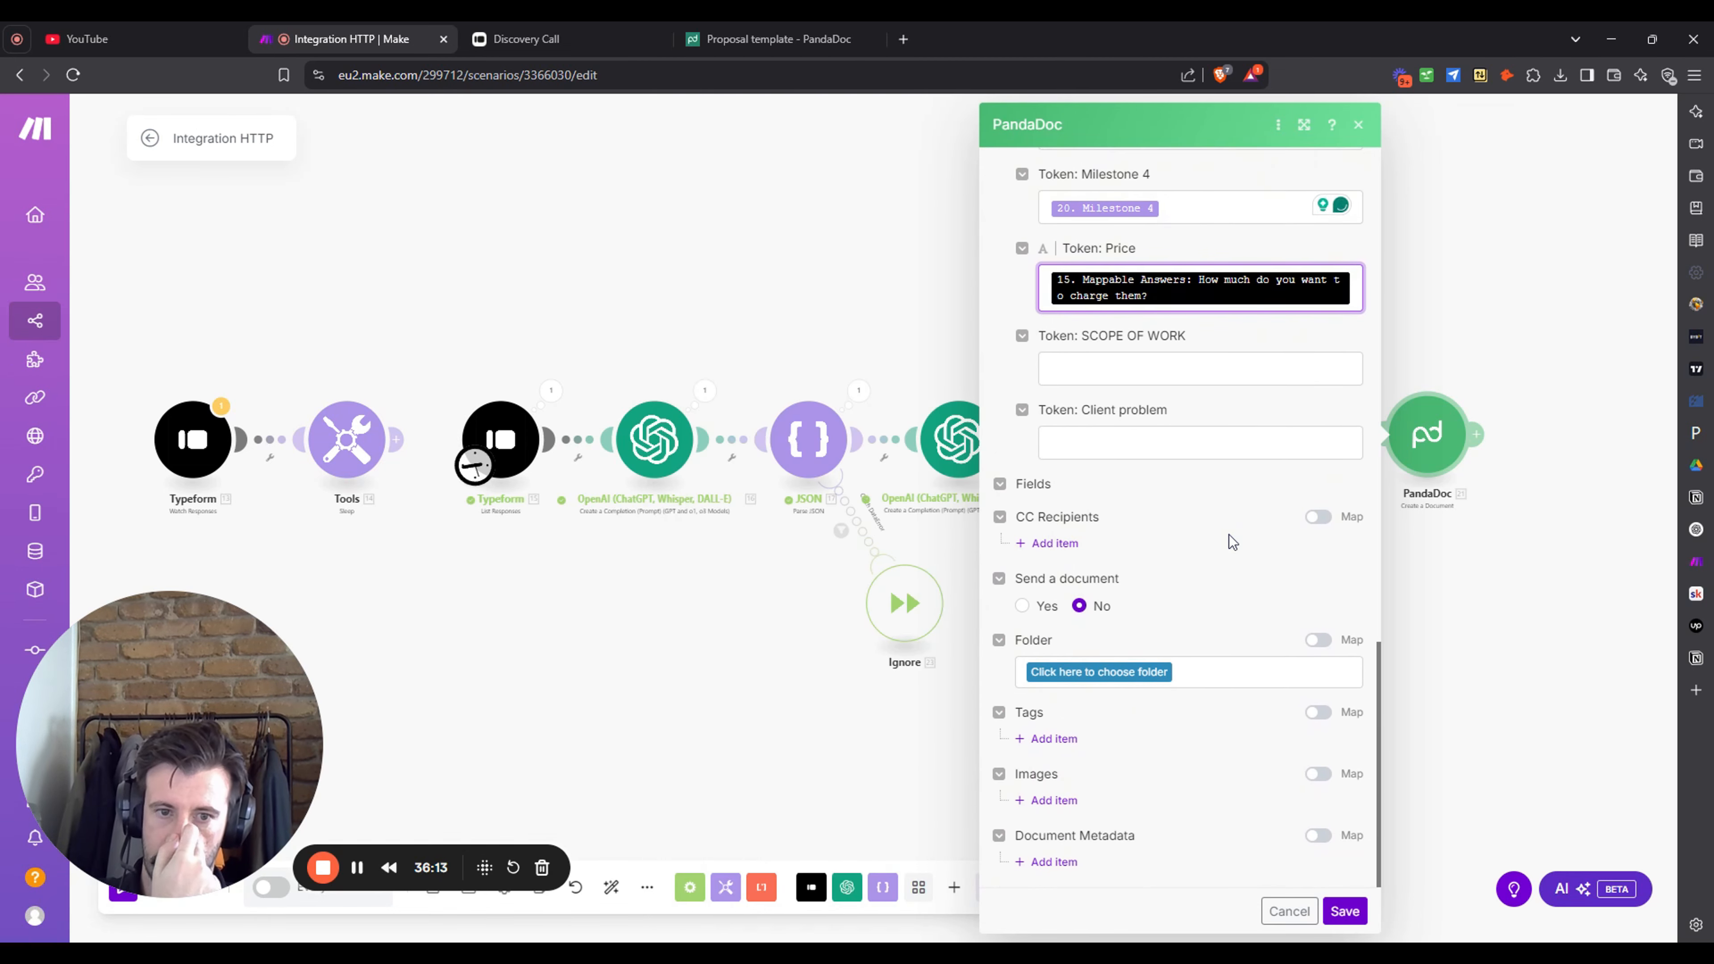
left_click(1066, 544)
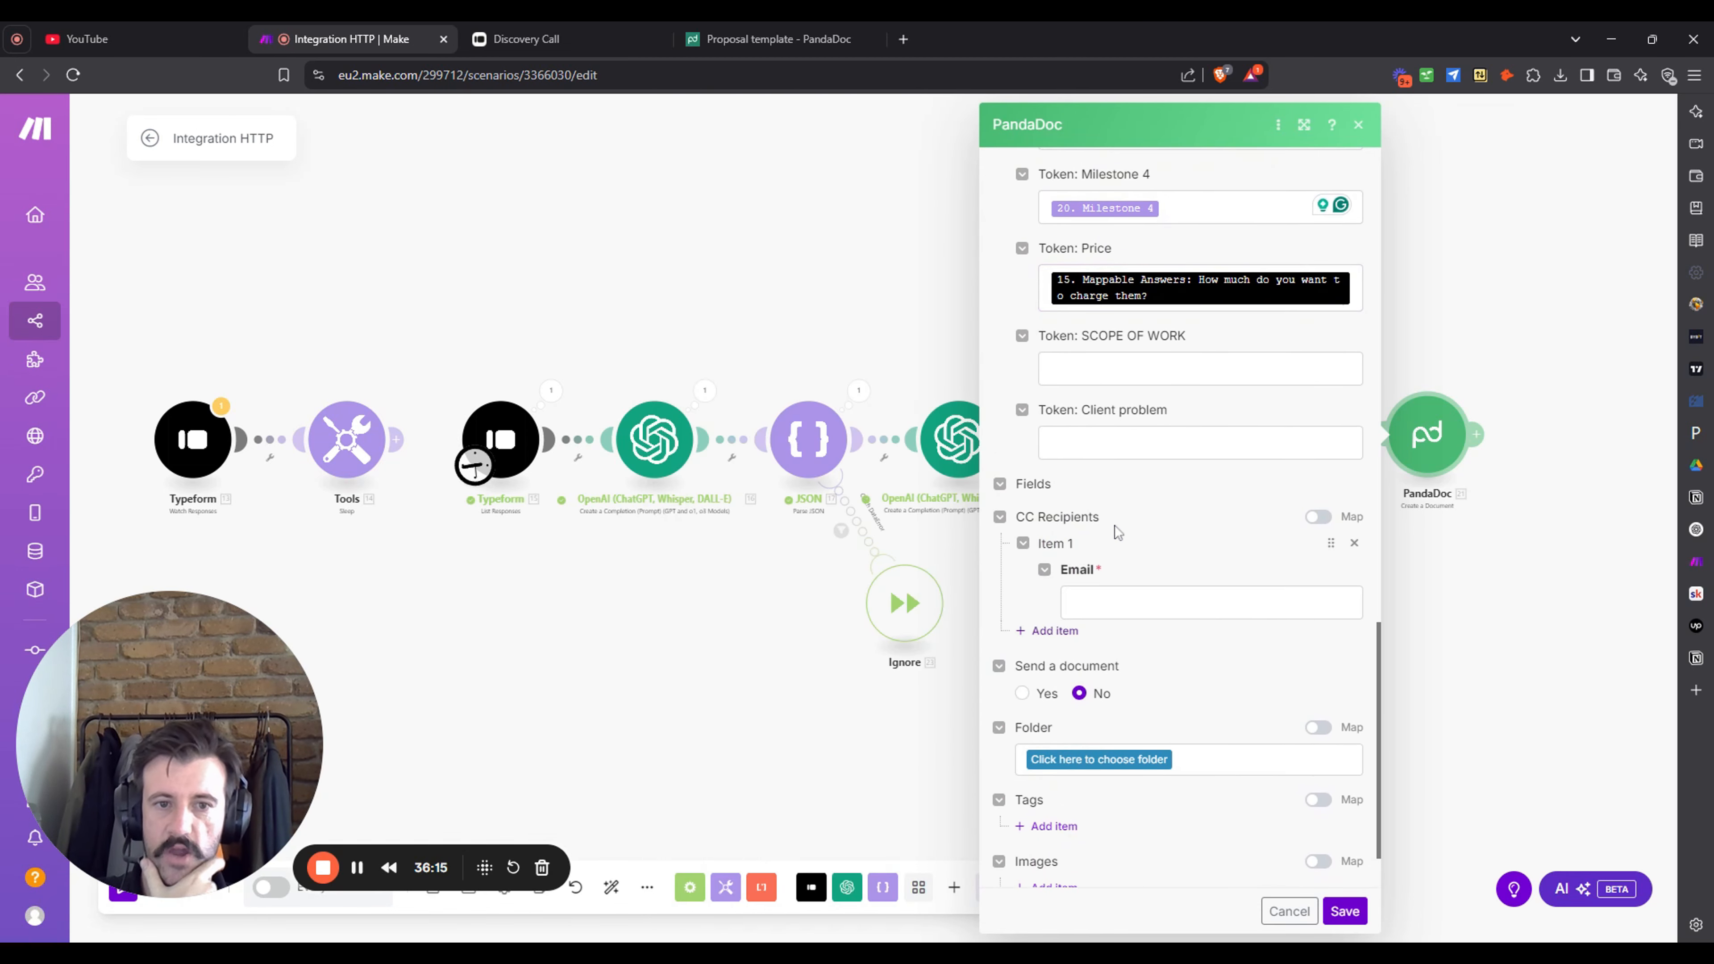
left_click(1354, 544)
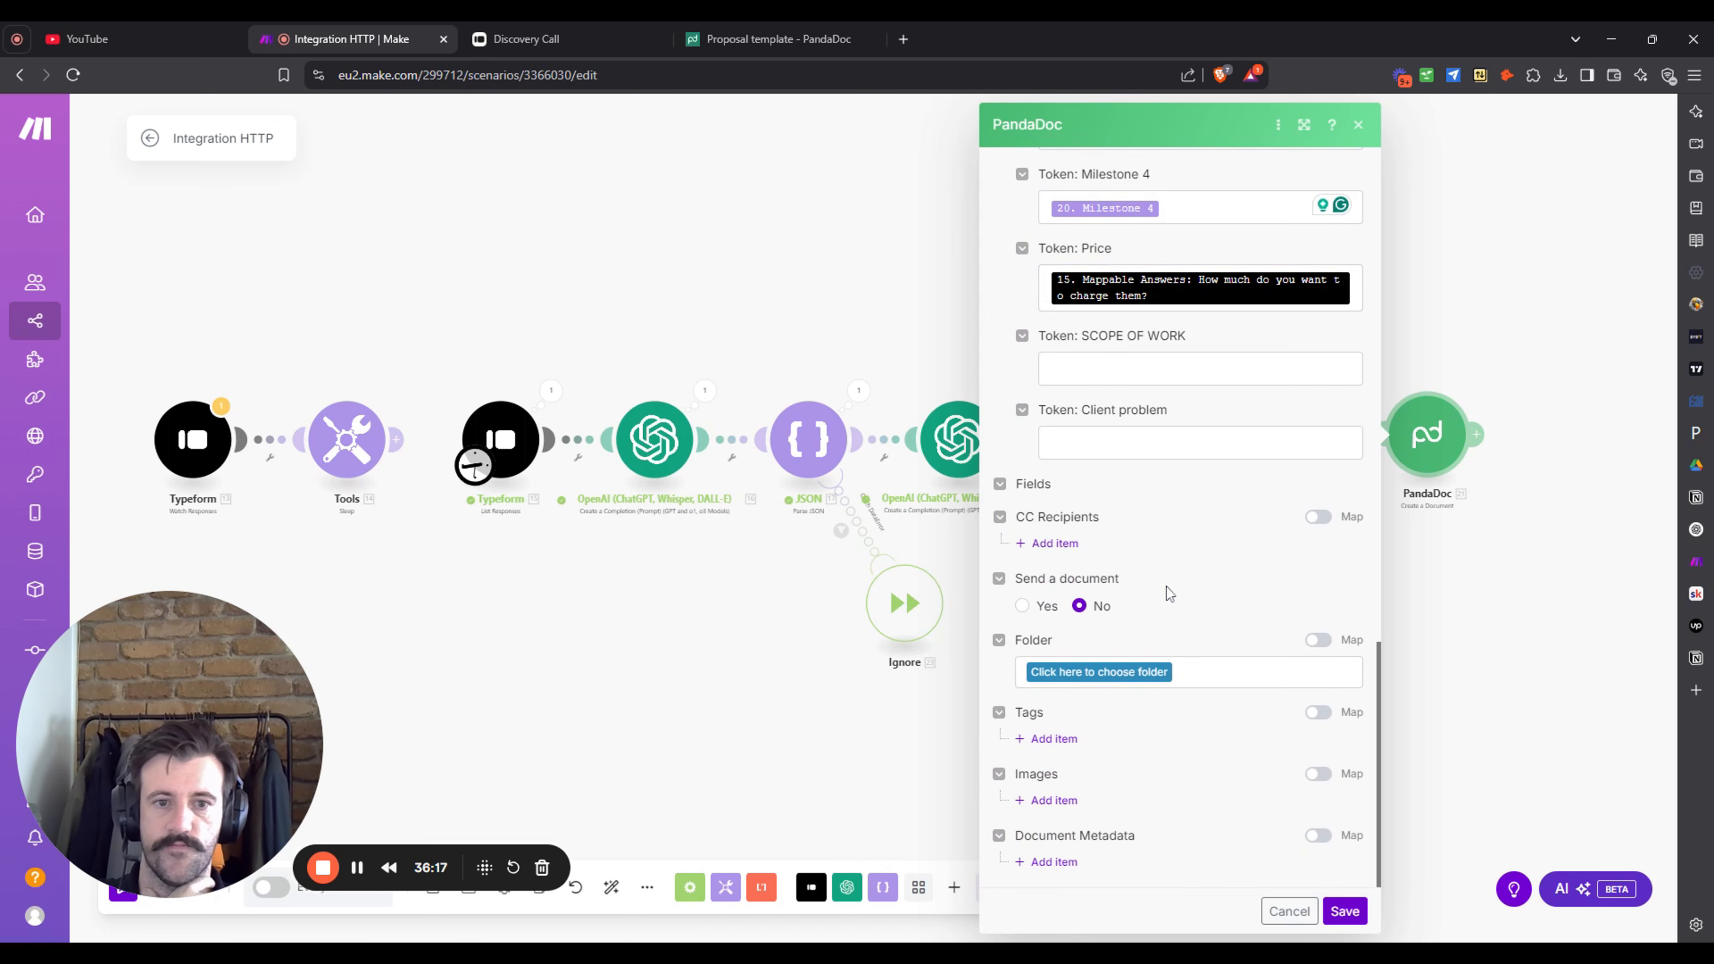
- Enable sending by email with subject 'Proposal For' followed by the client's first name
left_click(1023, 606)
scroll(1219, 601, "down", 3)
left_click(1191, 526)
type("Proposal For")
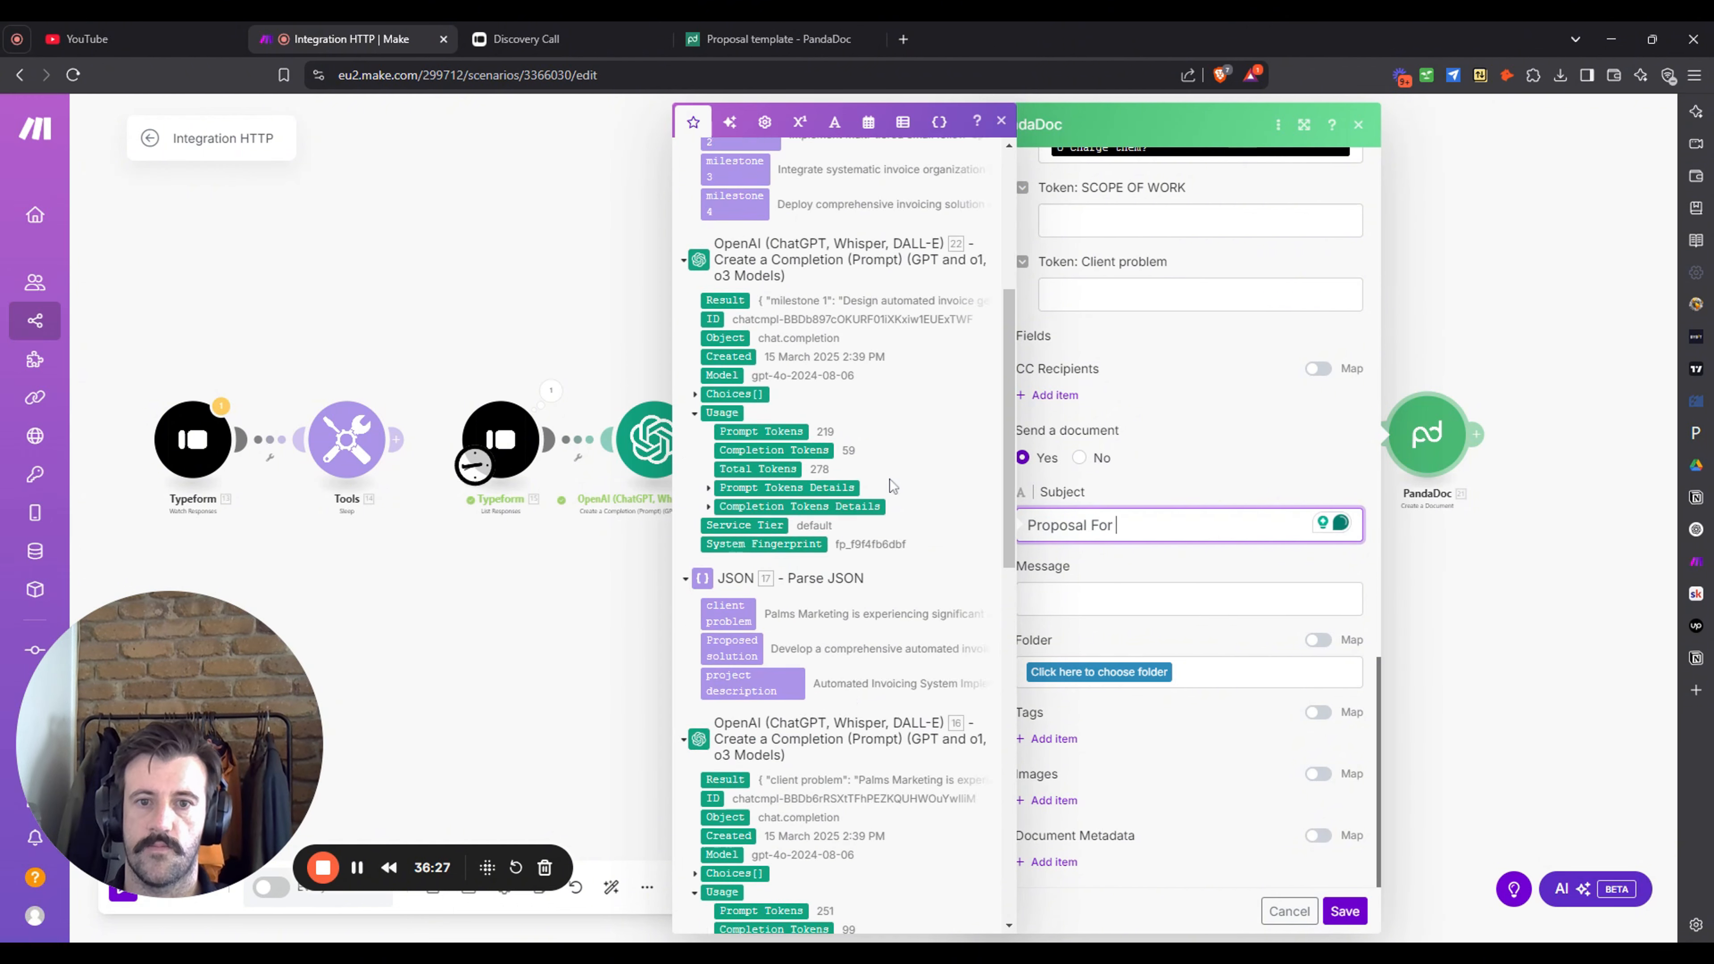
scroll(893, 486, "down", 15)
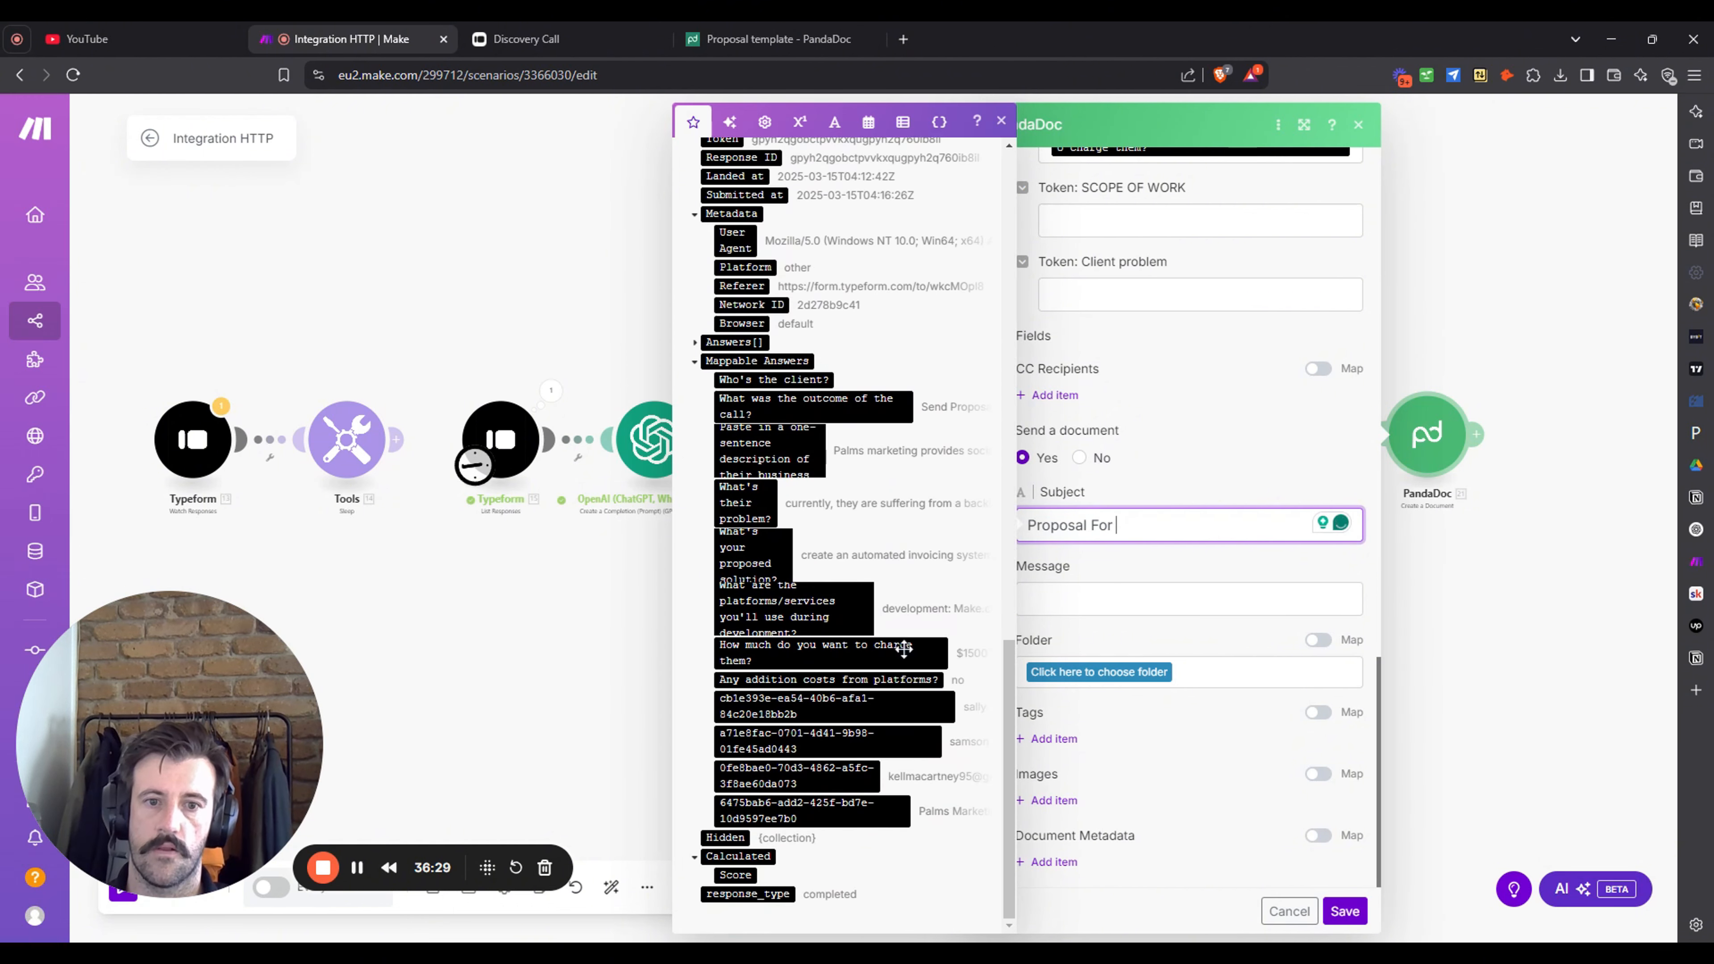
left_click(884, 712)
- Write 'Hey [first name],' plus the thank-you note, sign 'Cheers,' with your name, and save
left_click(1177, 645)
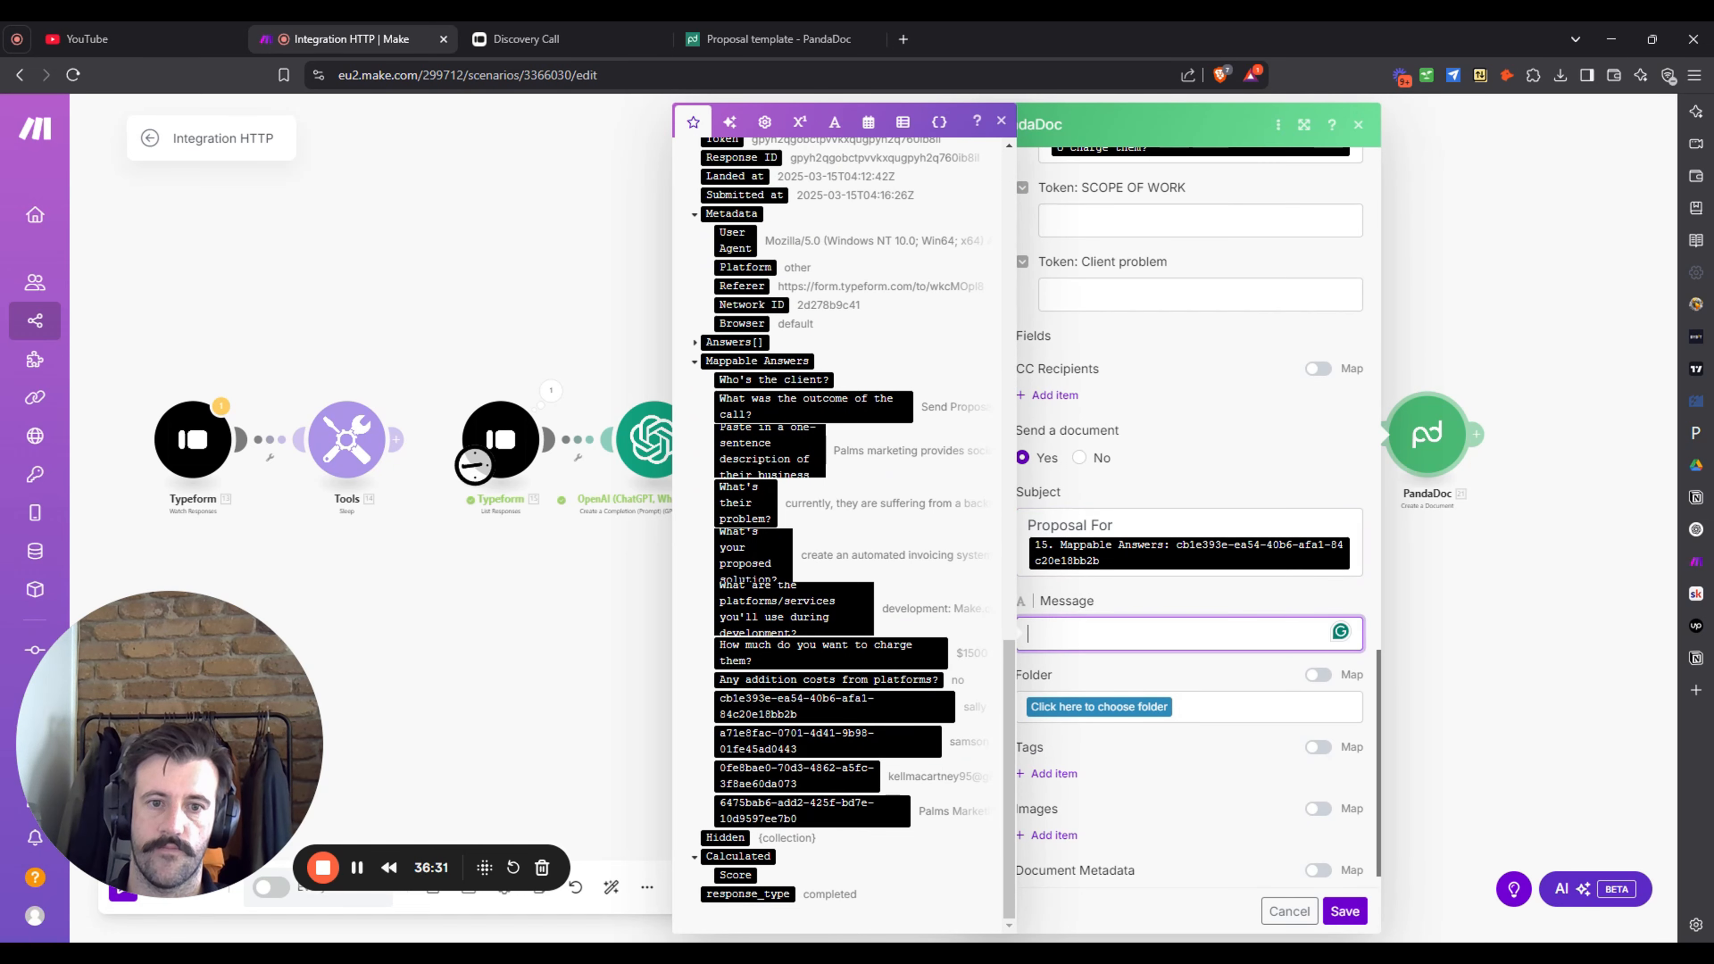
type("Hey")
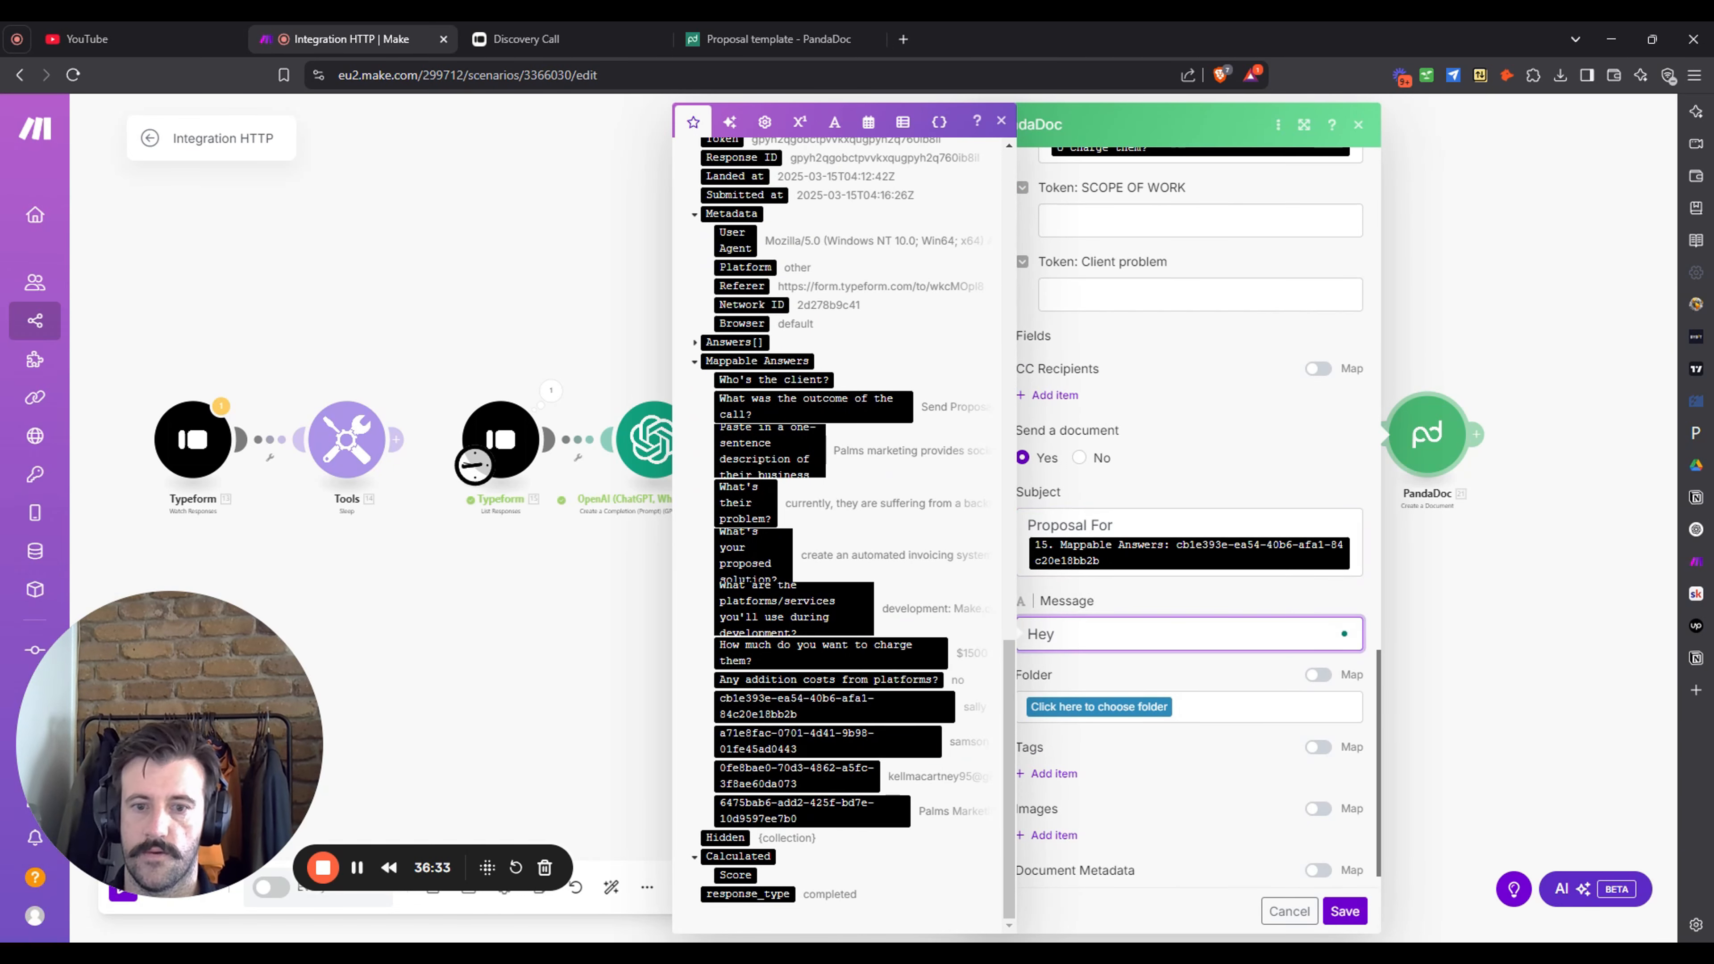
left_click(872, 711)
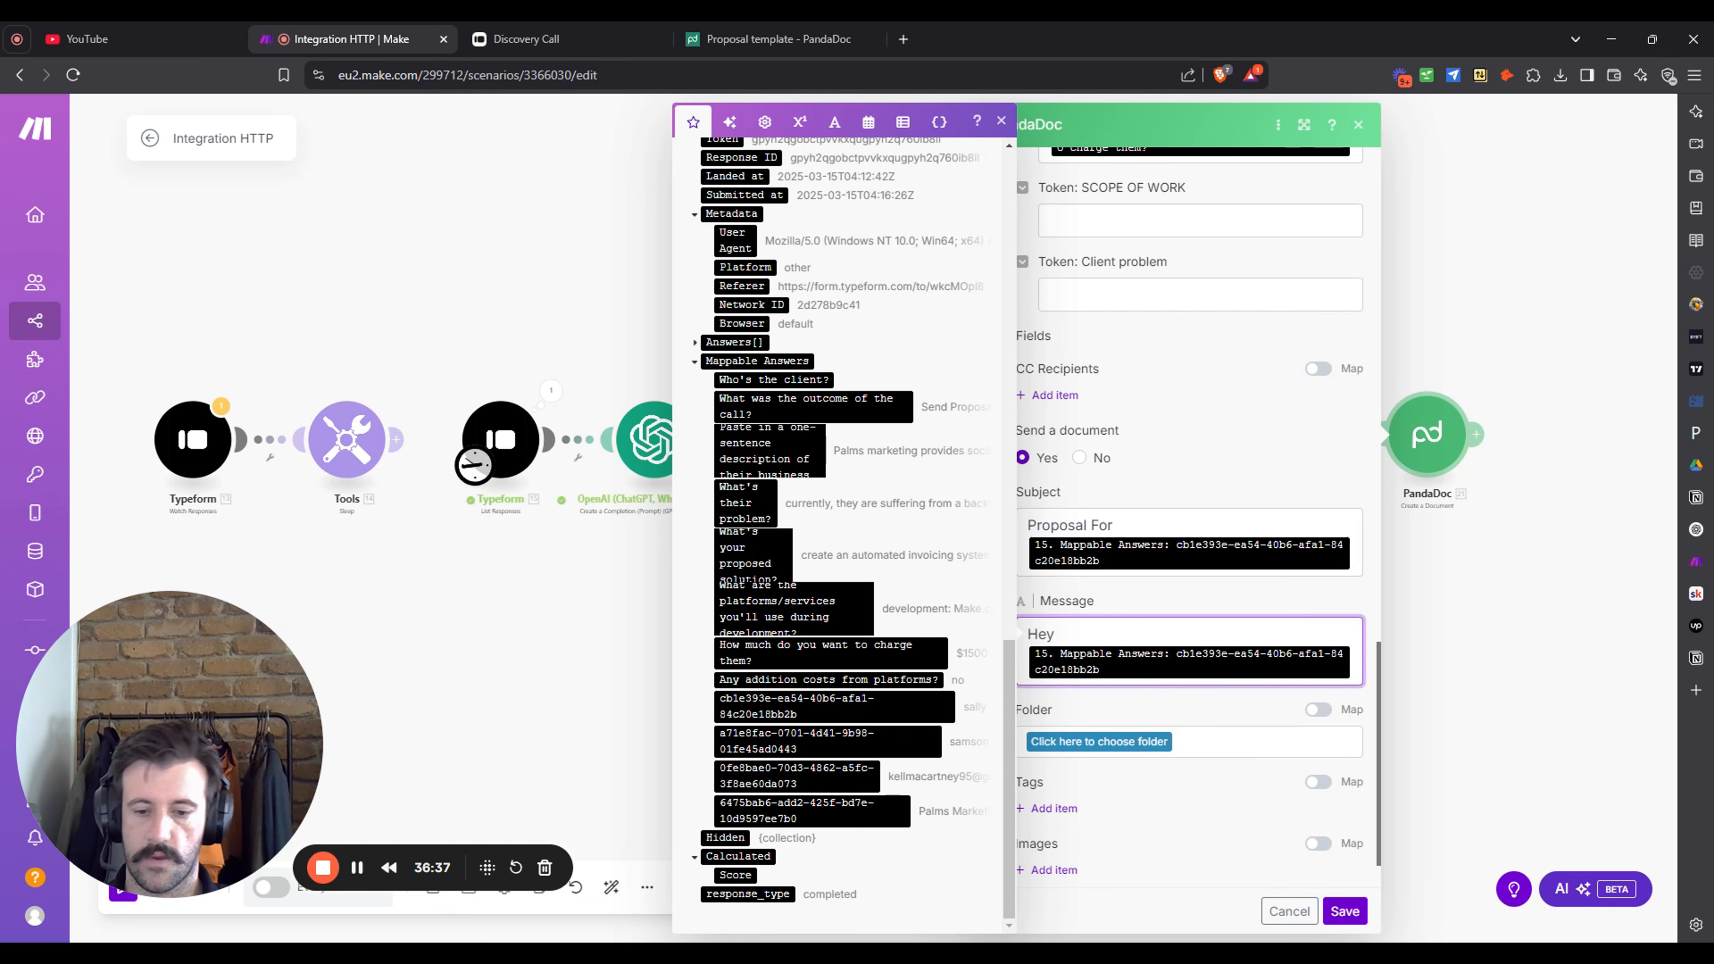
type(",")
key("Return")
key("Return")
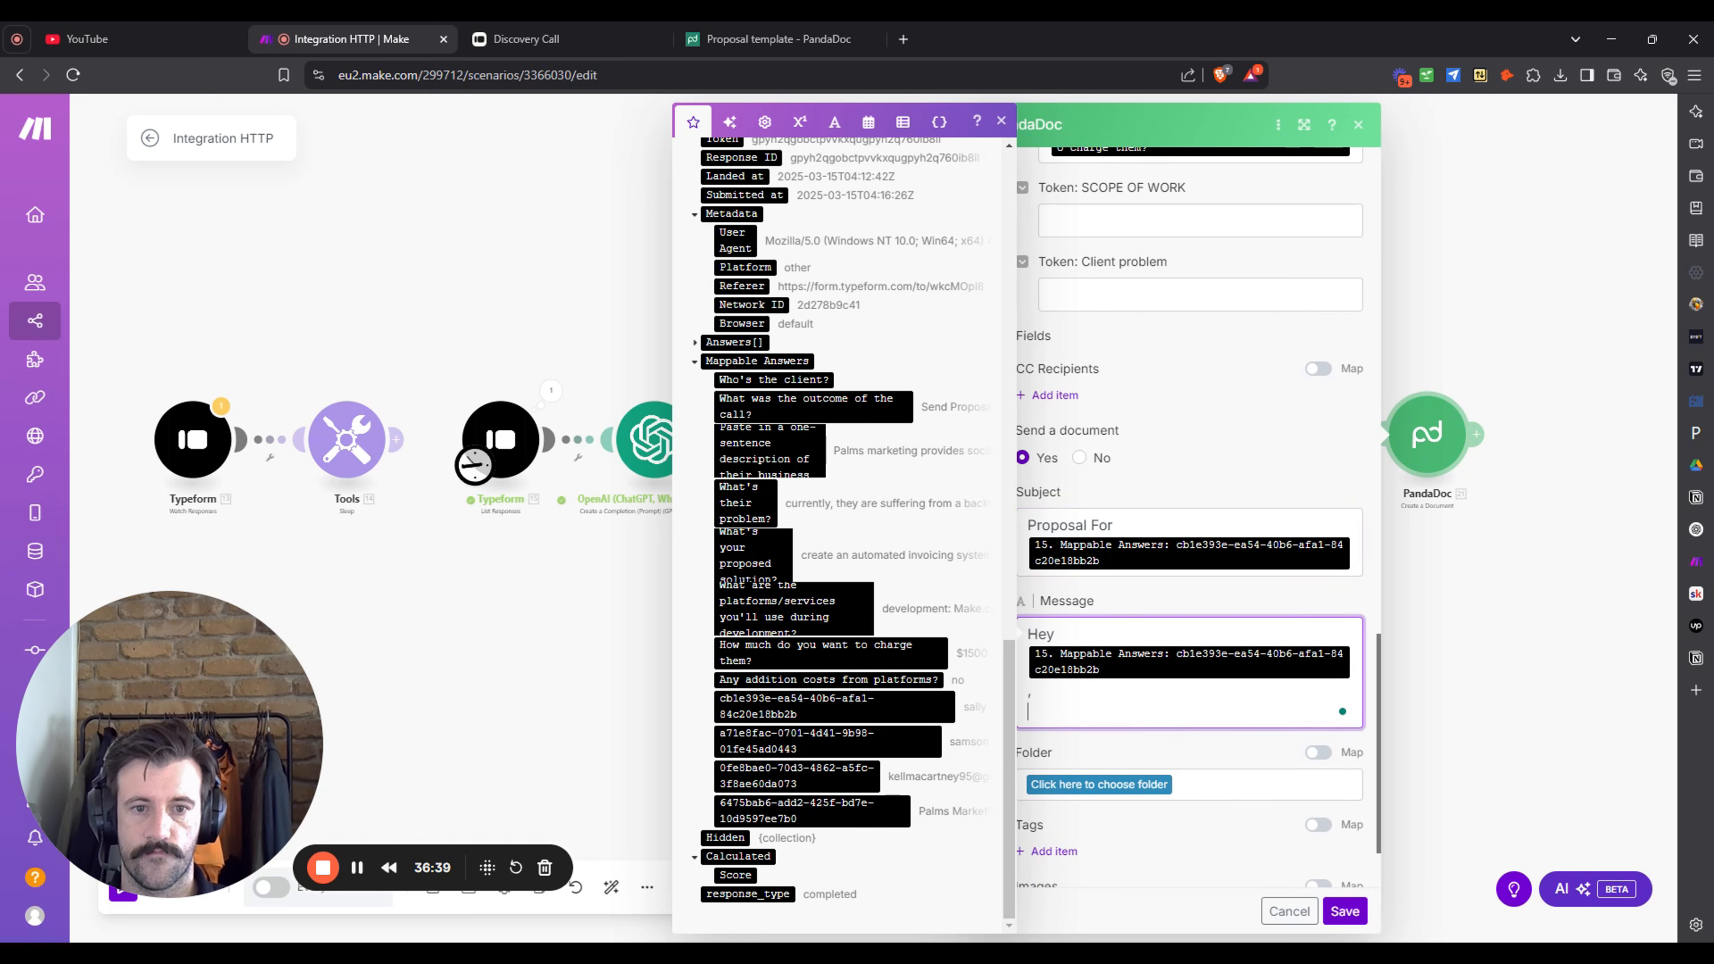
type("thanks for the")
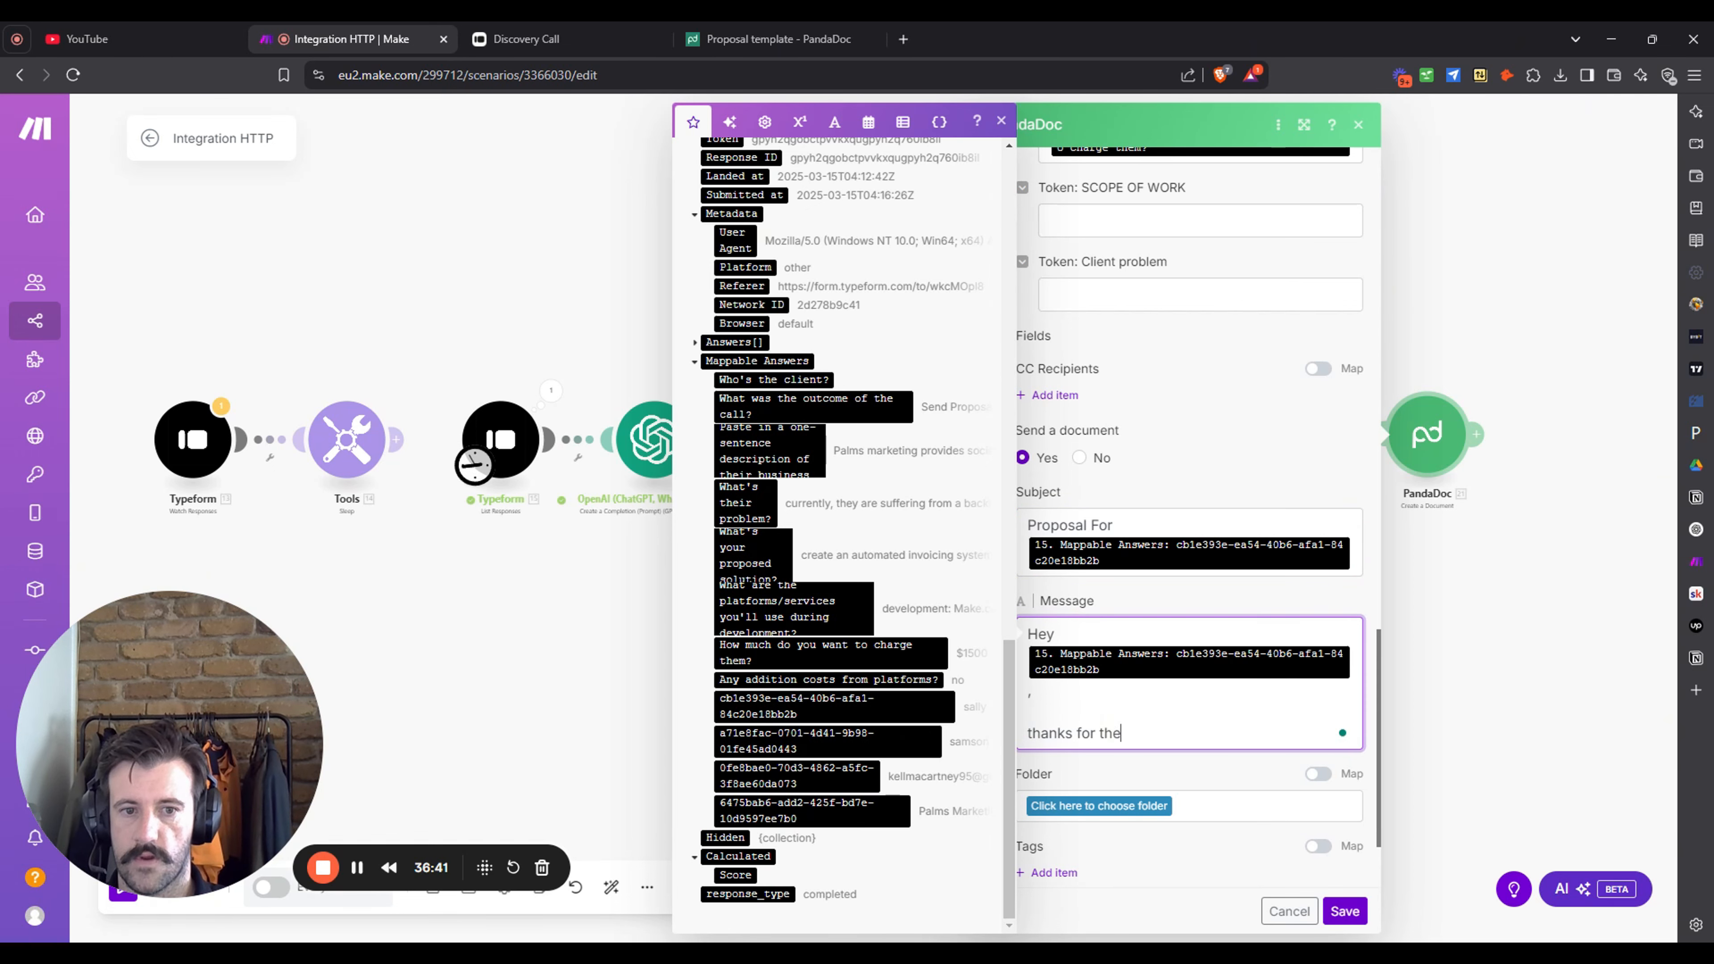
type(" call earlier")
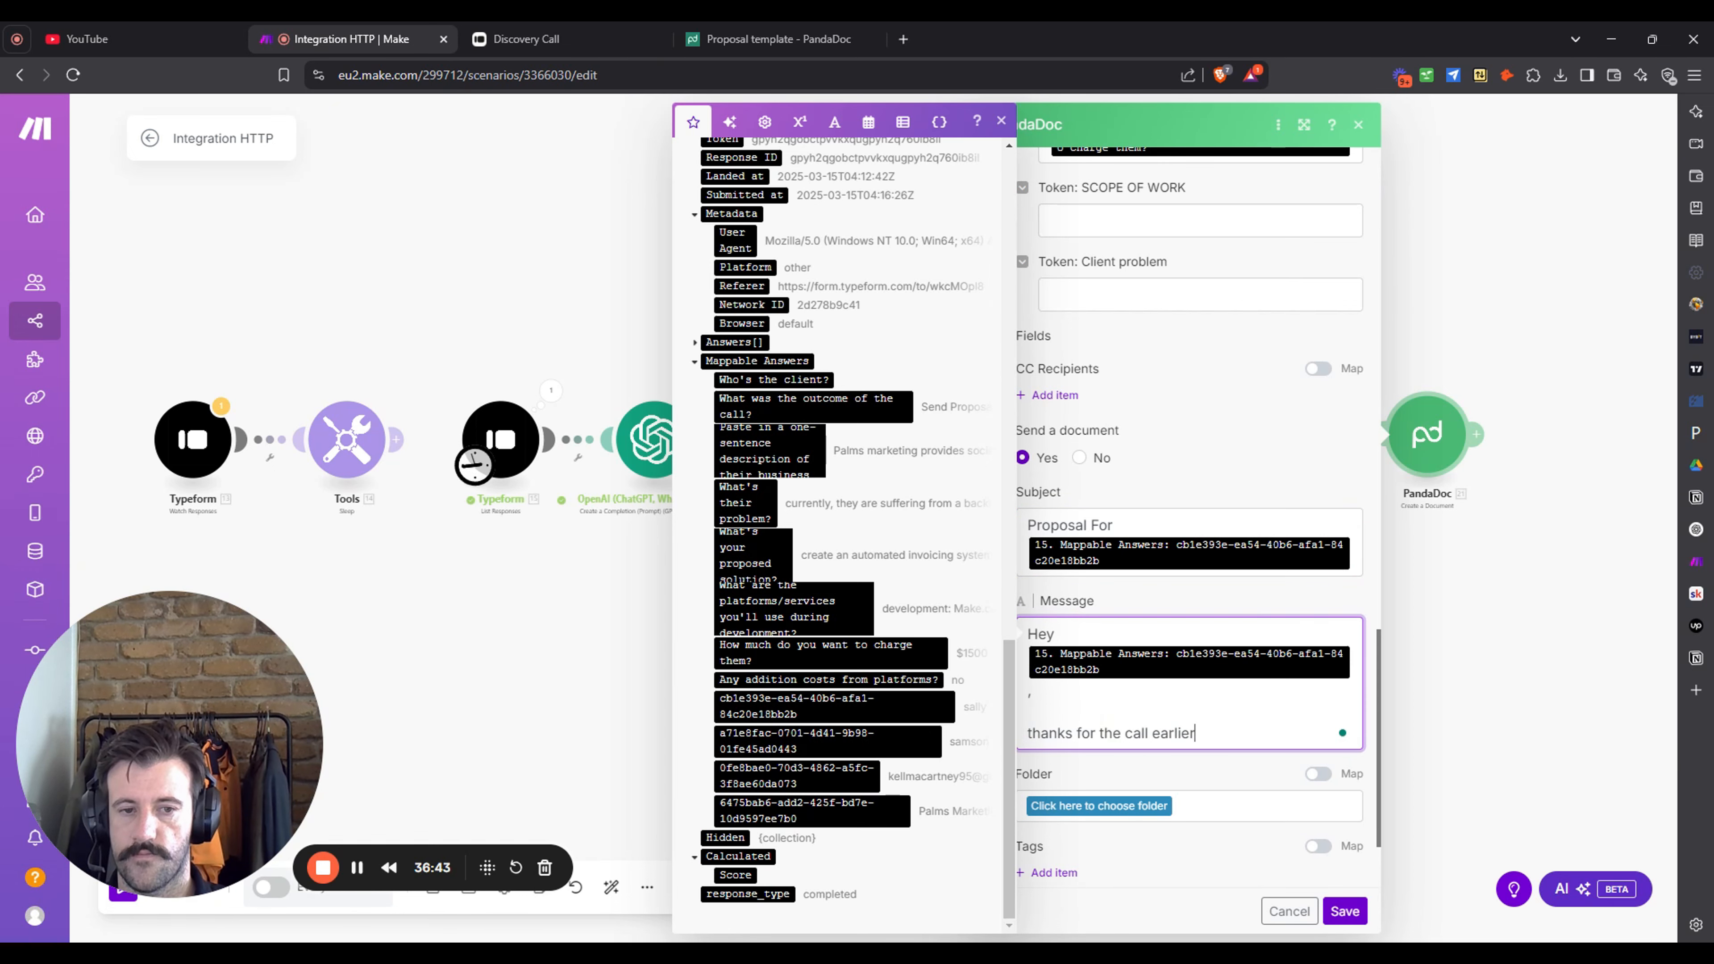
type(" - here")
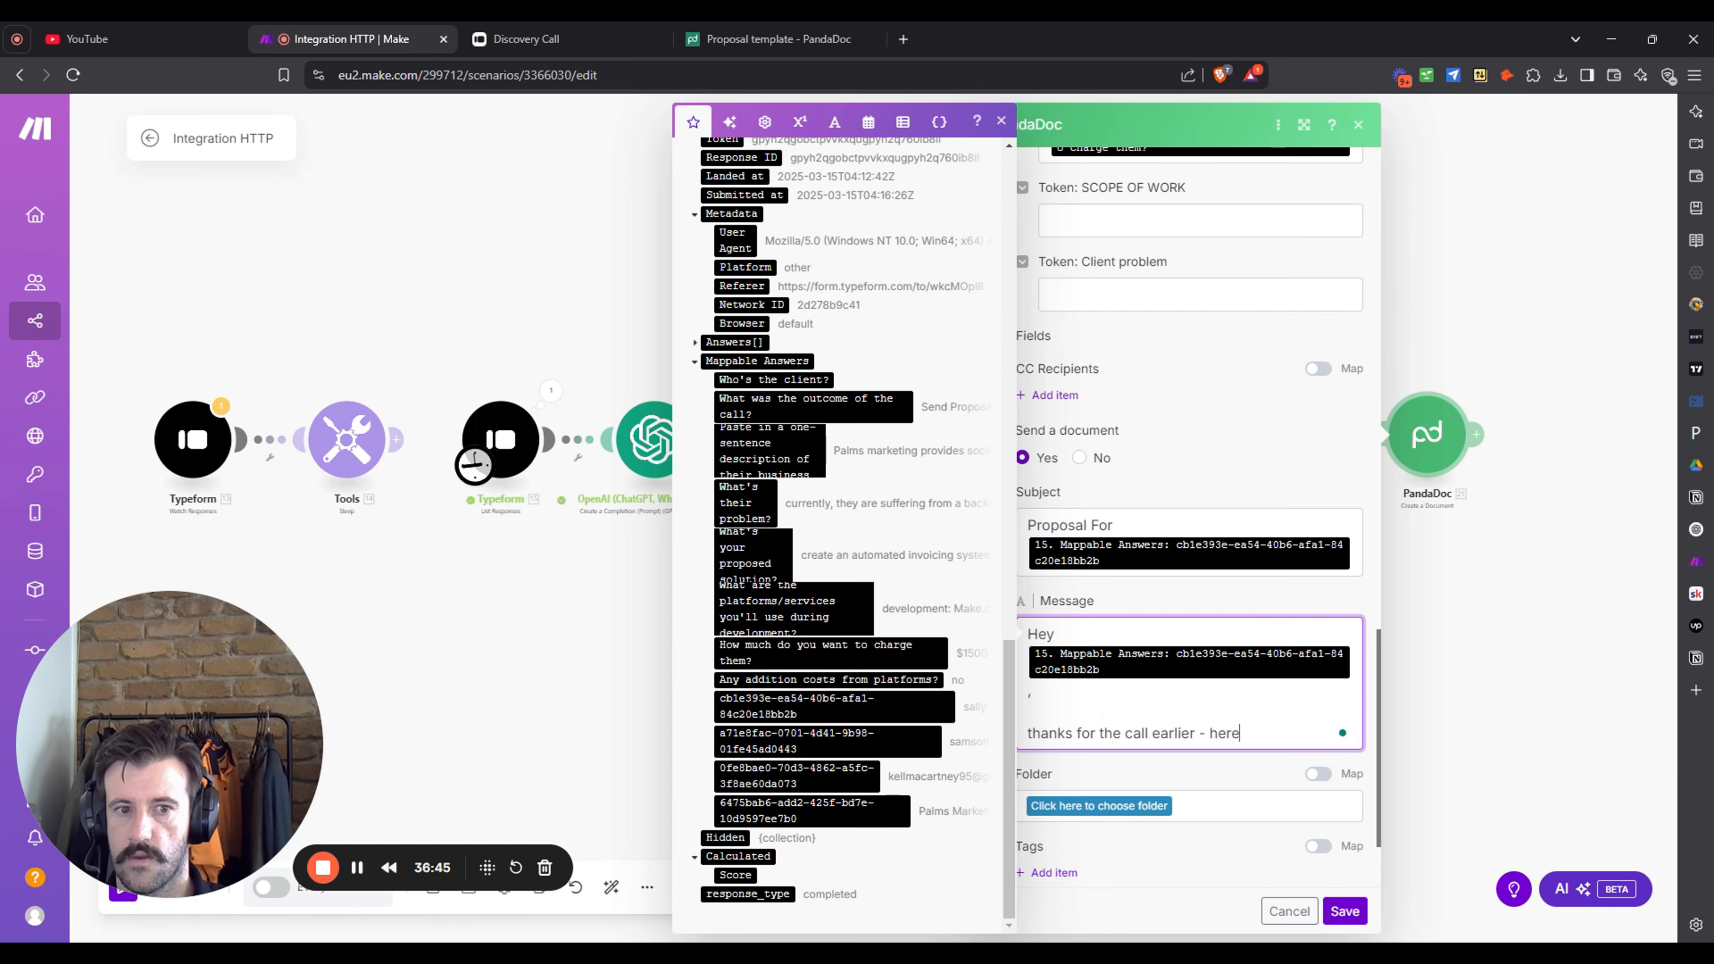
type(" is the proposa")
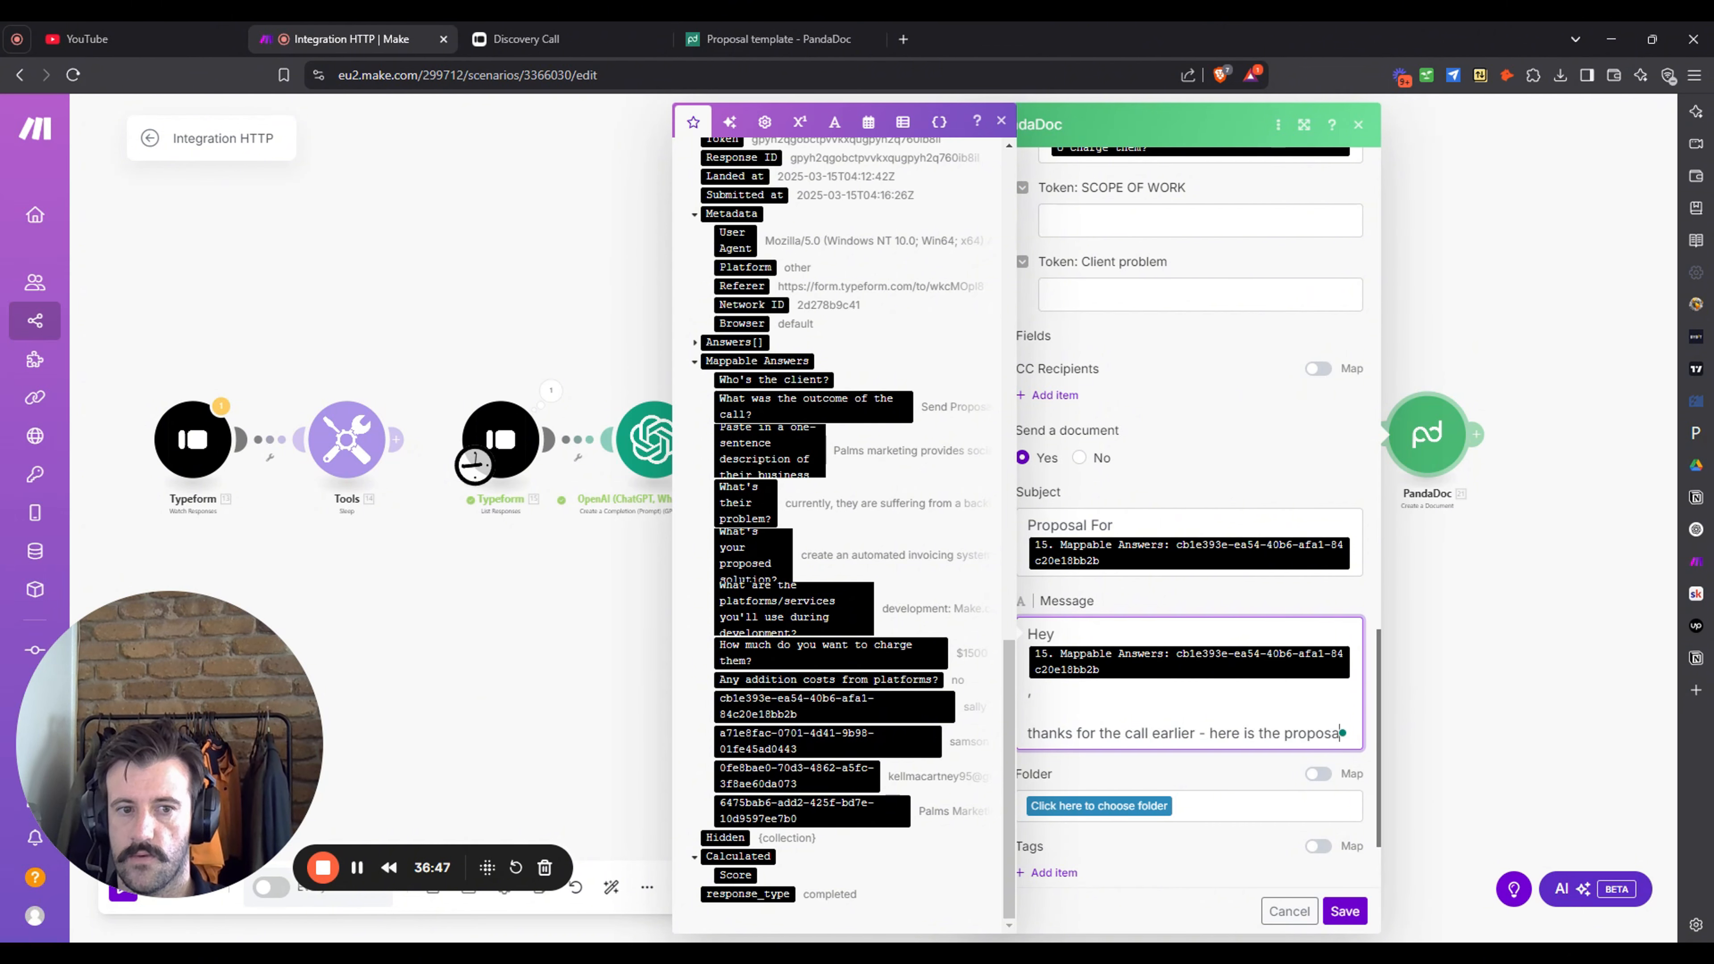
type("l document we ")
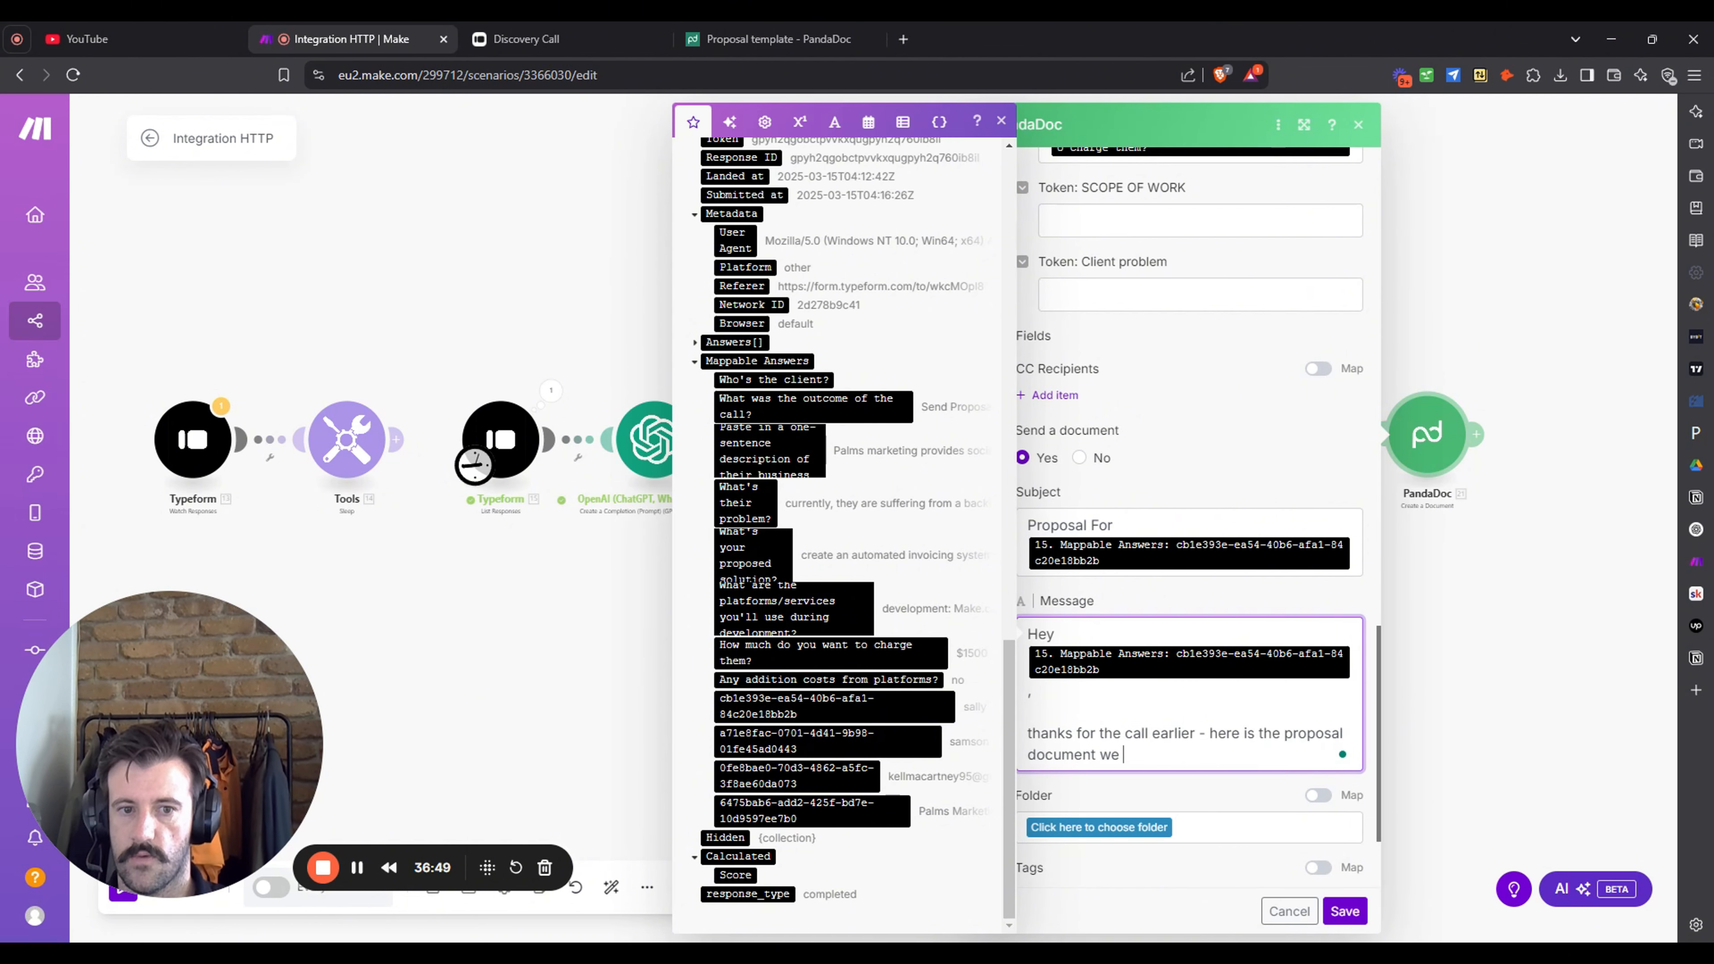
type("discussed")
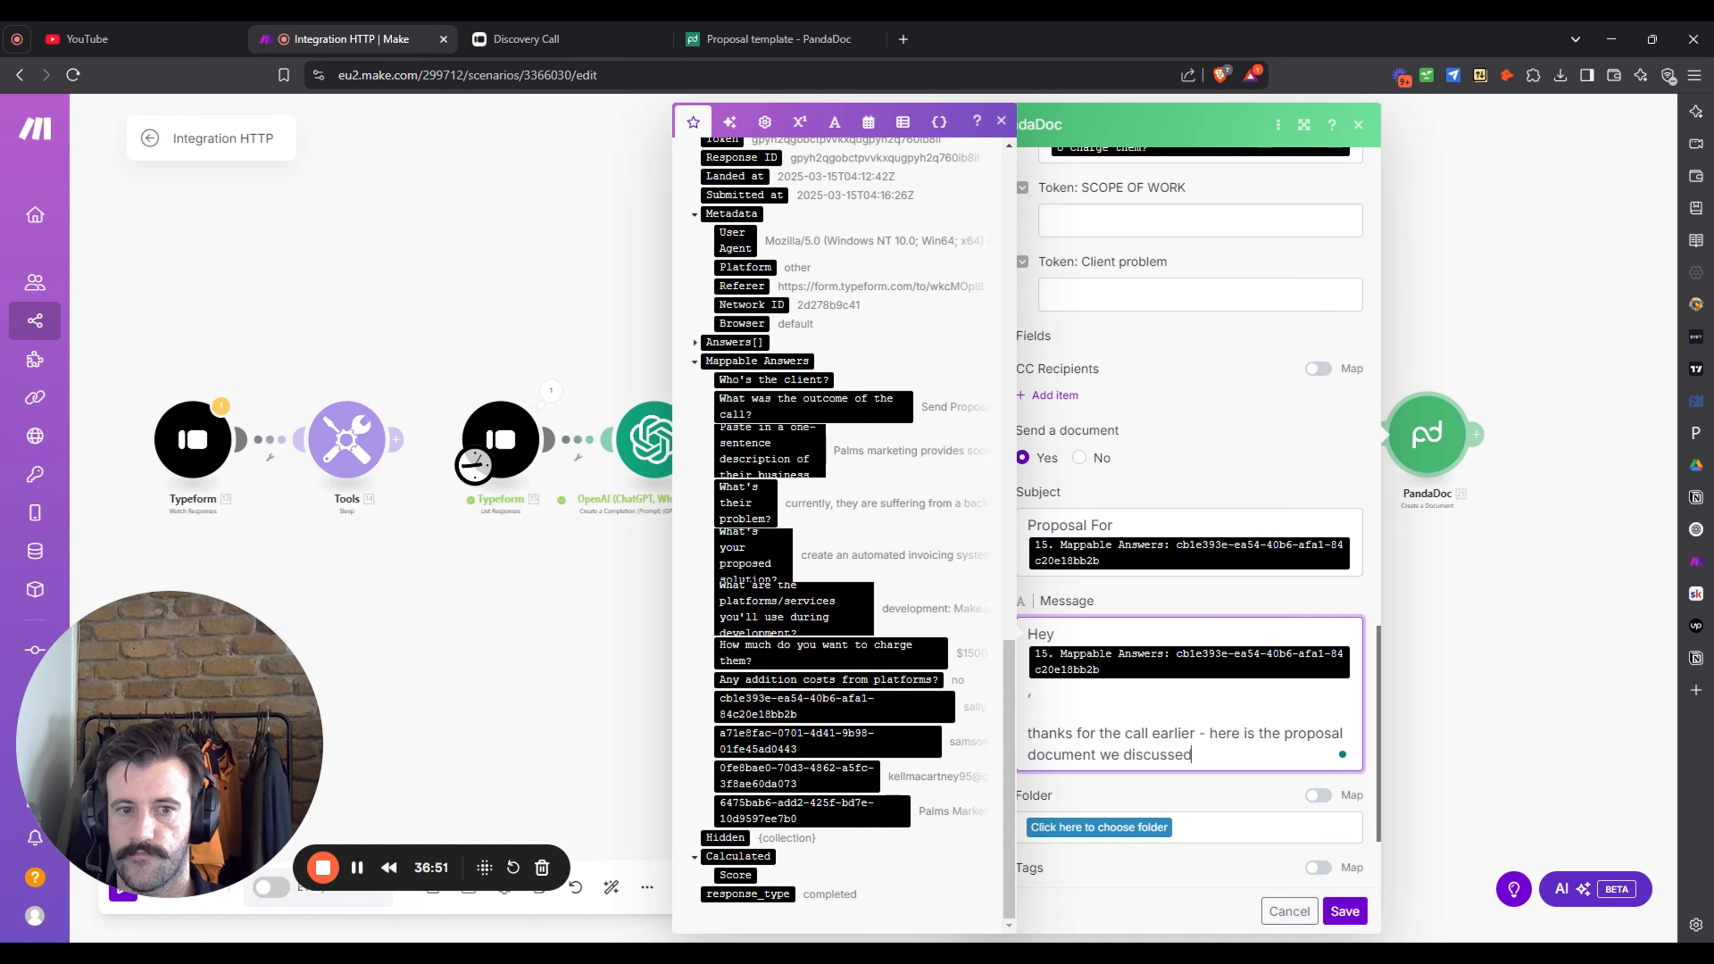
type(".")
key("Return")
key("Return")
type("Ch")
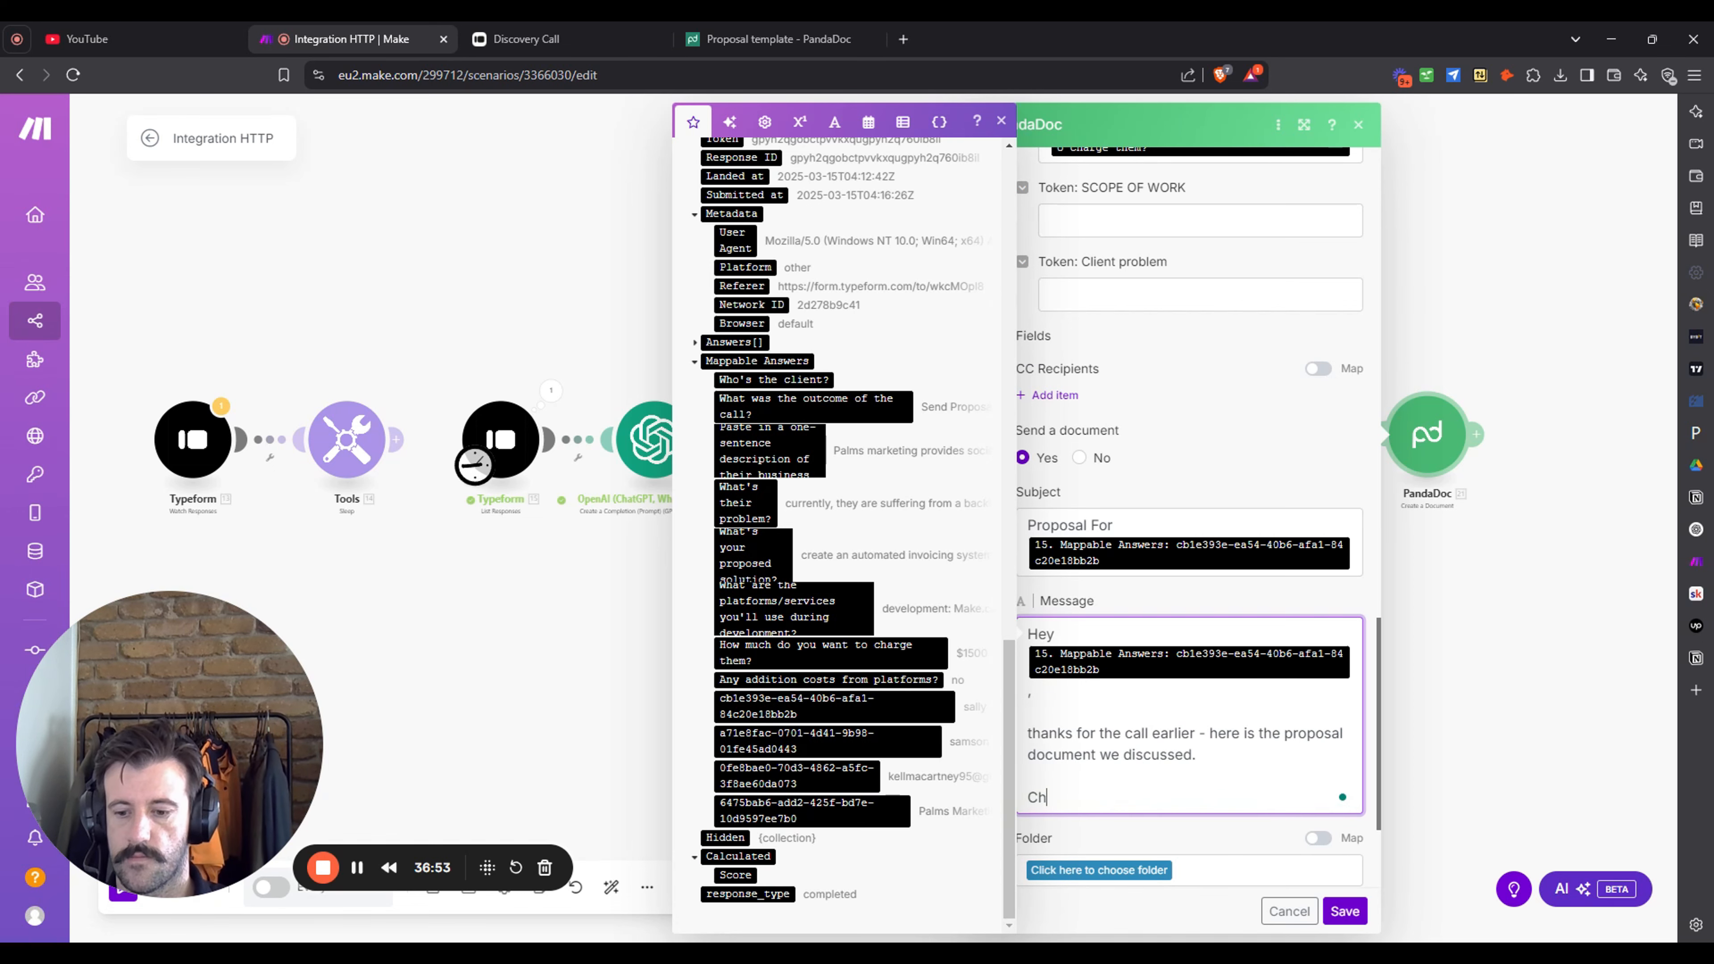
type("eers,")
key("Return")
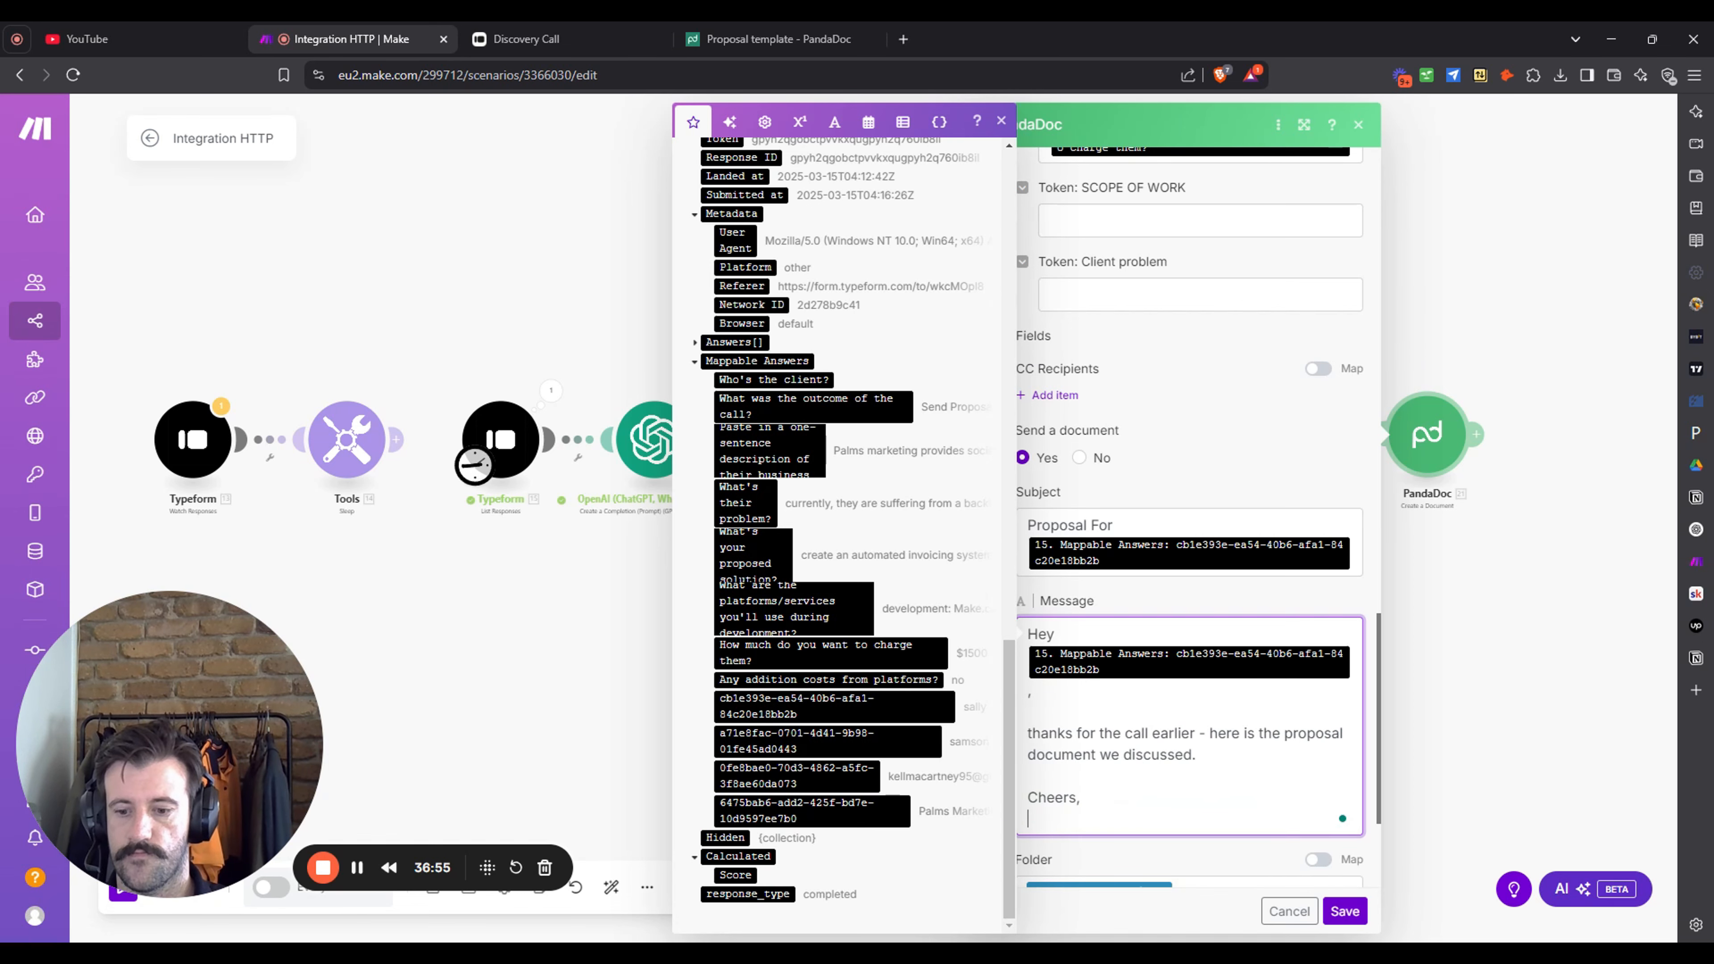
type("Kell")
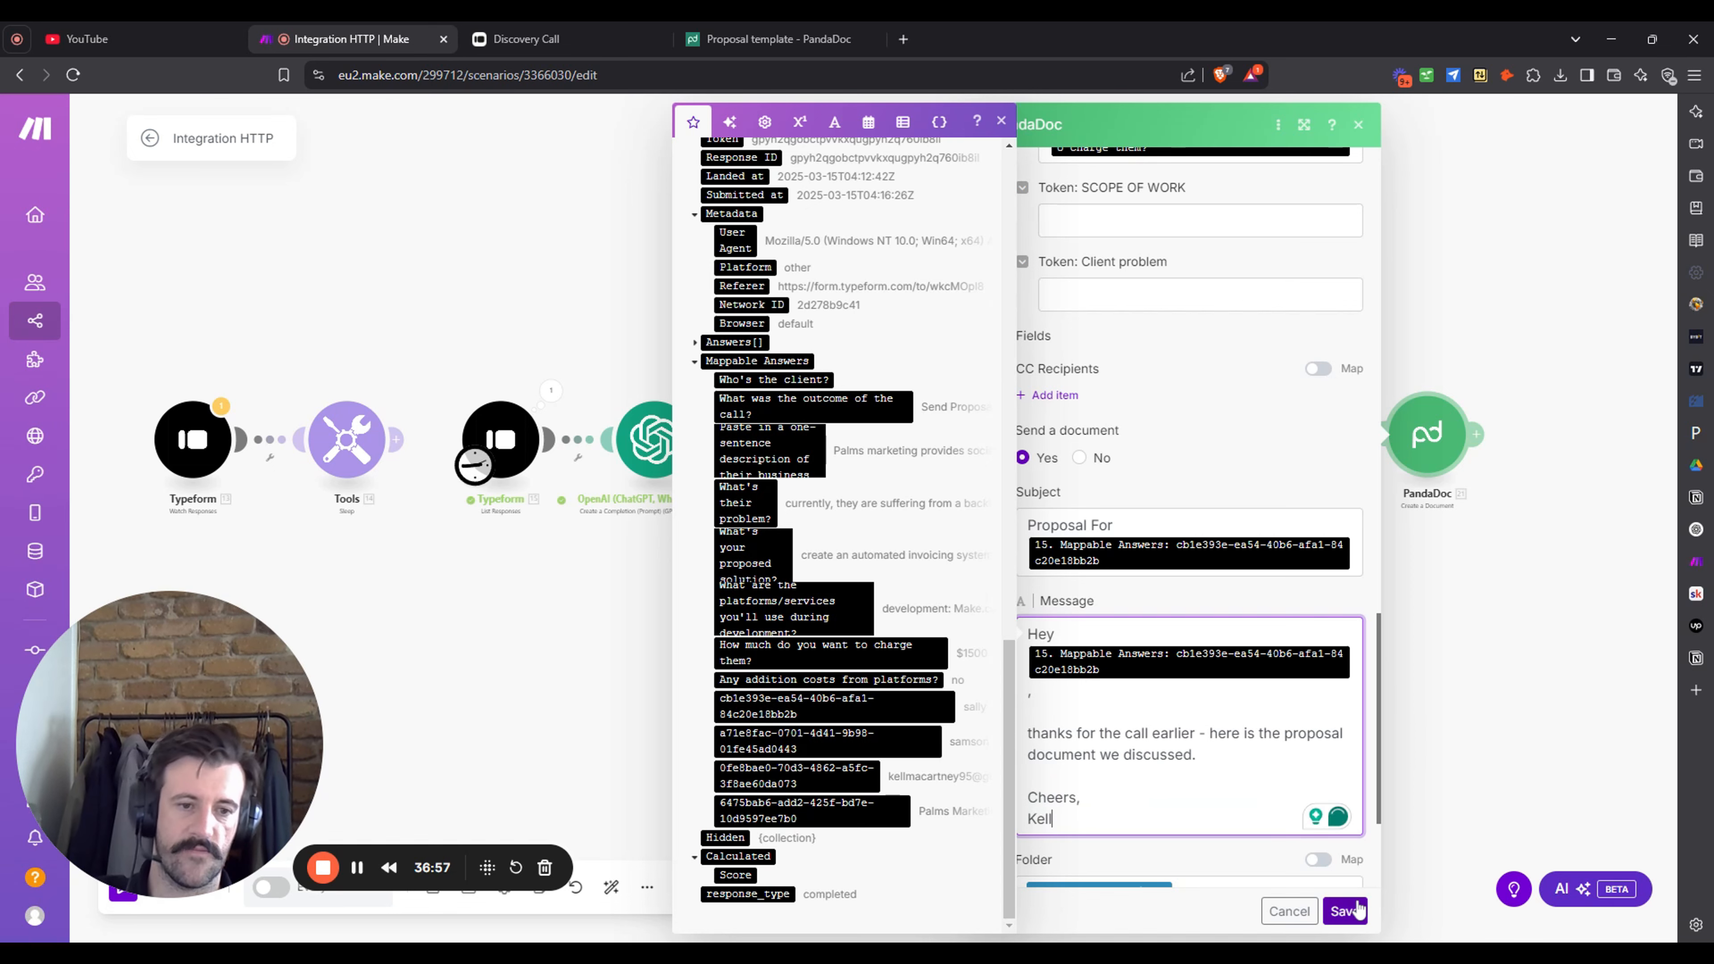
left_click(1346, 911)
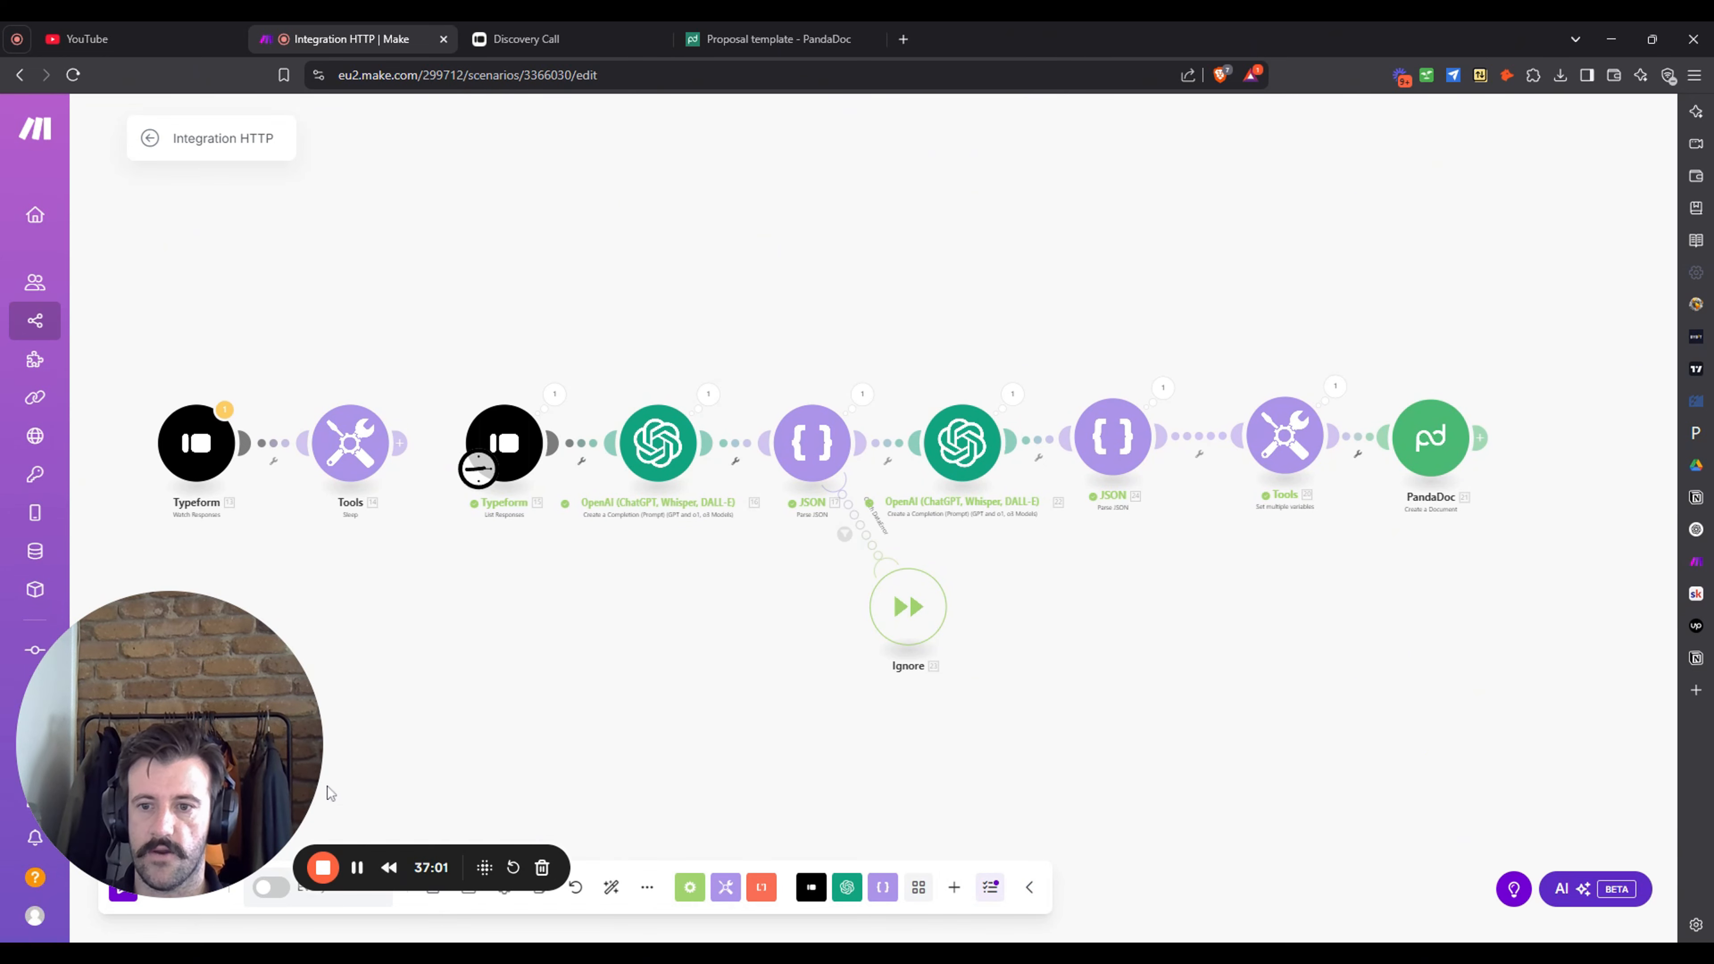
- Run the scenario once so one bundle reaches PandaDoc's Create a Document step
left_click(162, 889)
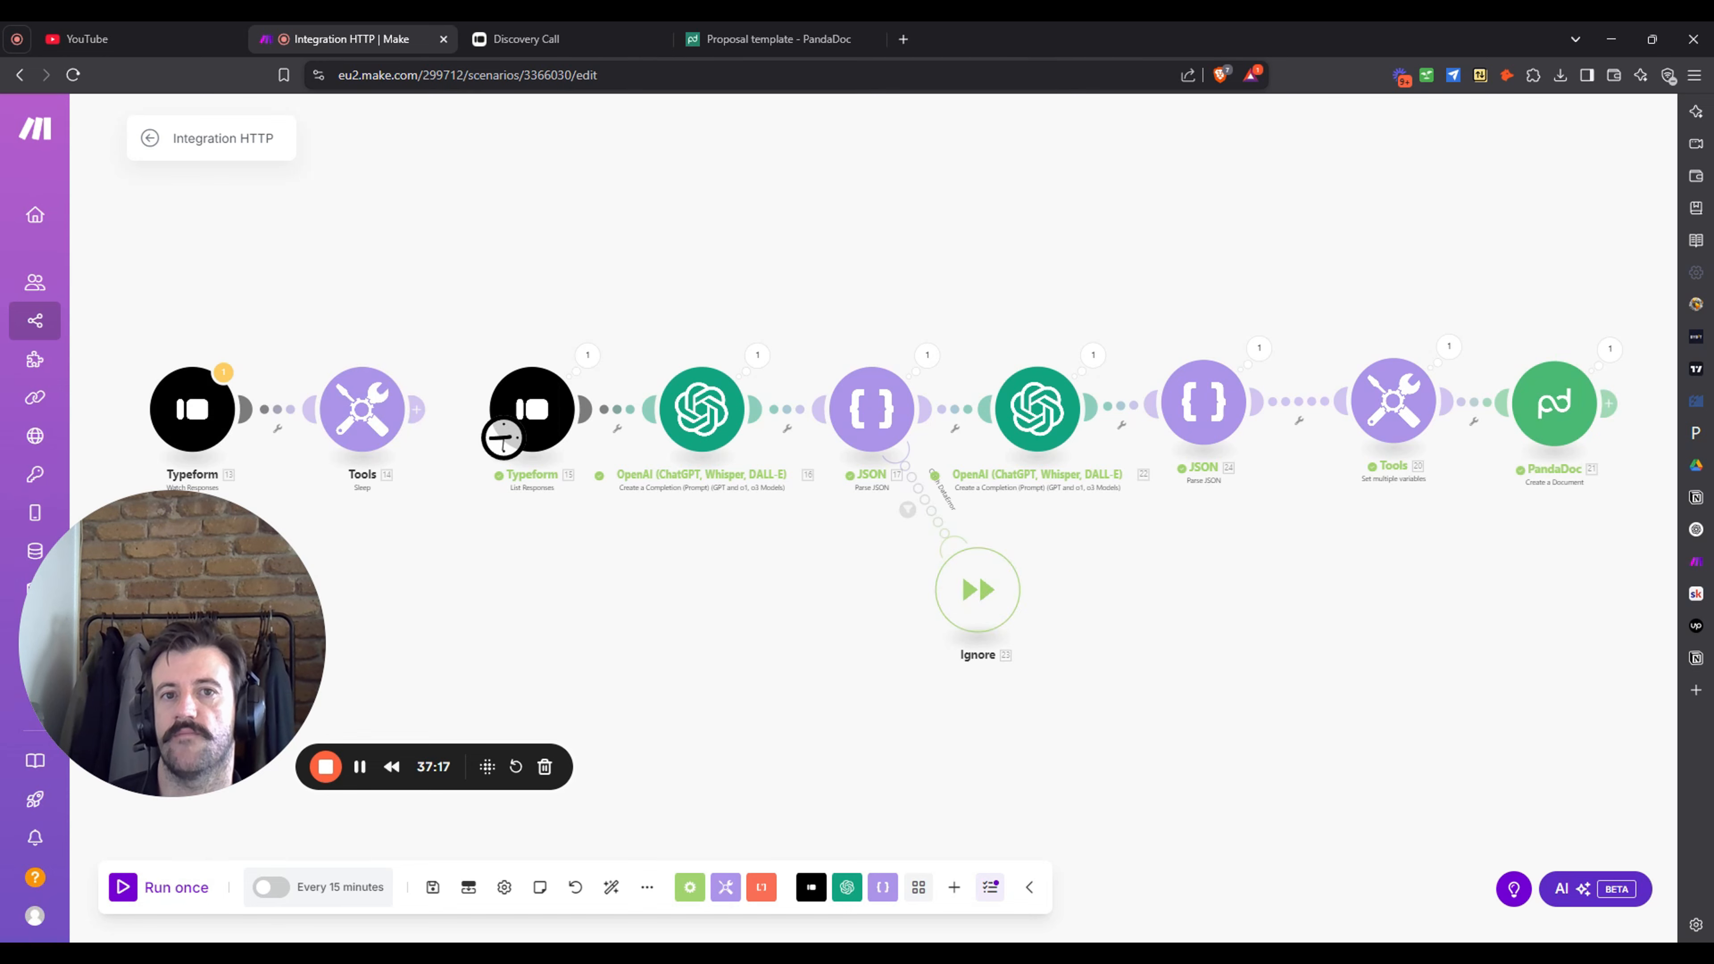
- In a new tab, go to the Gmail inbox holding the 'Proposal For … via PandaDoc' email
left_click(903, 38)
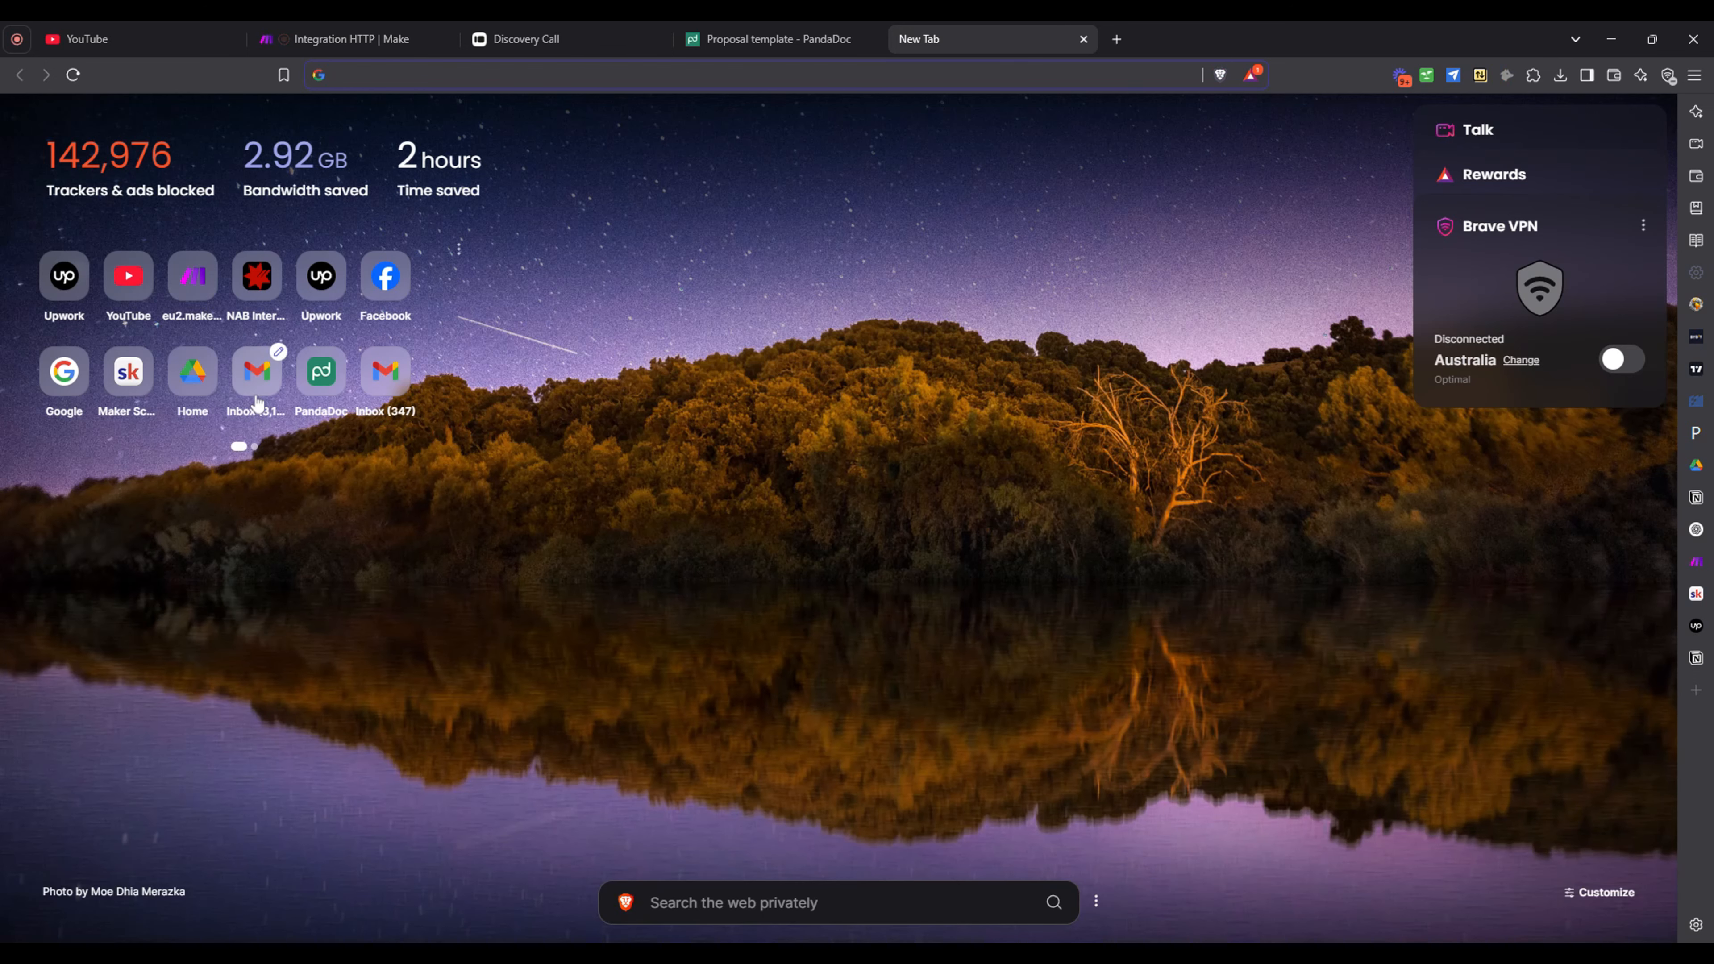
left_click(256, 371)
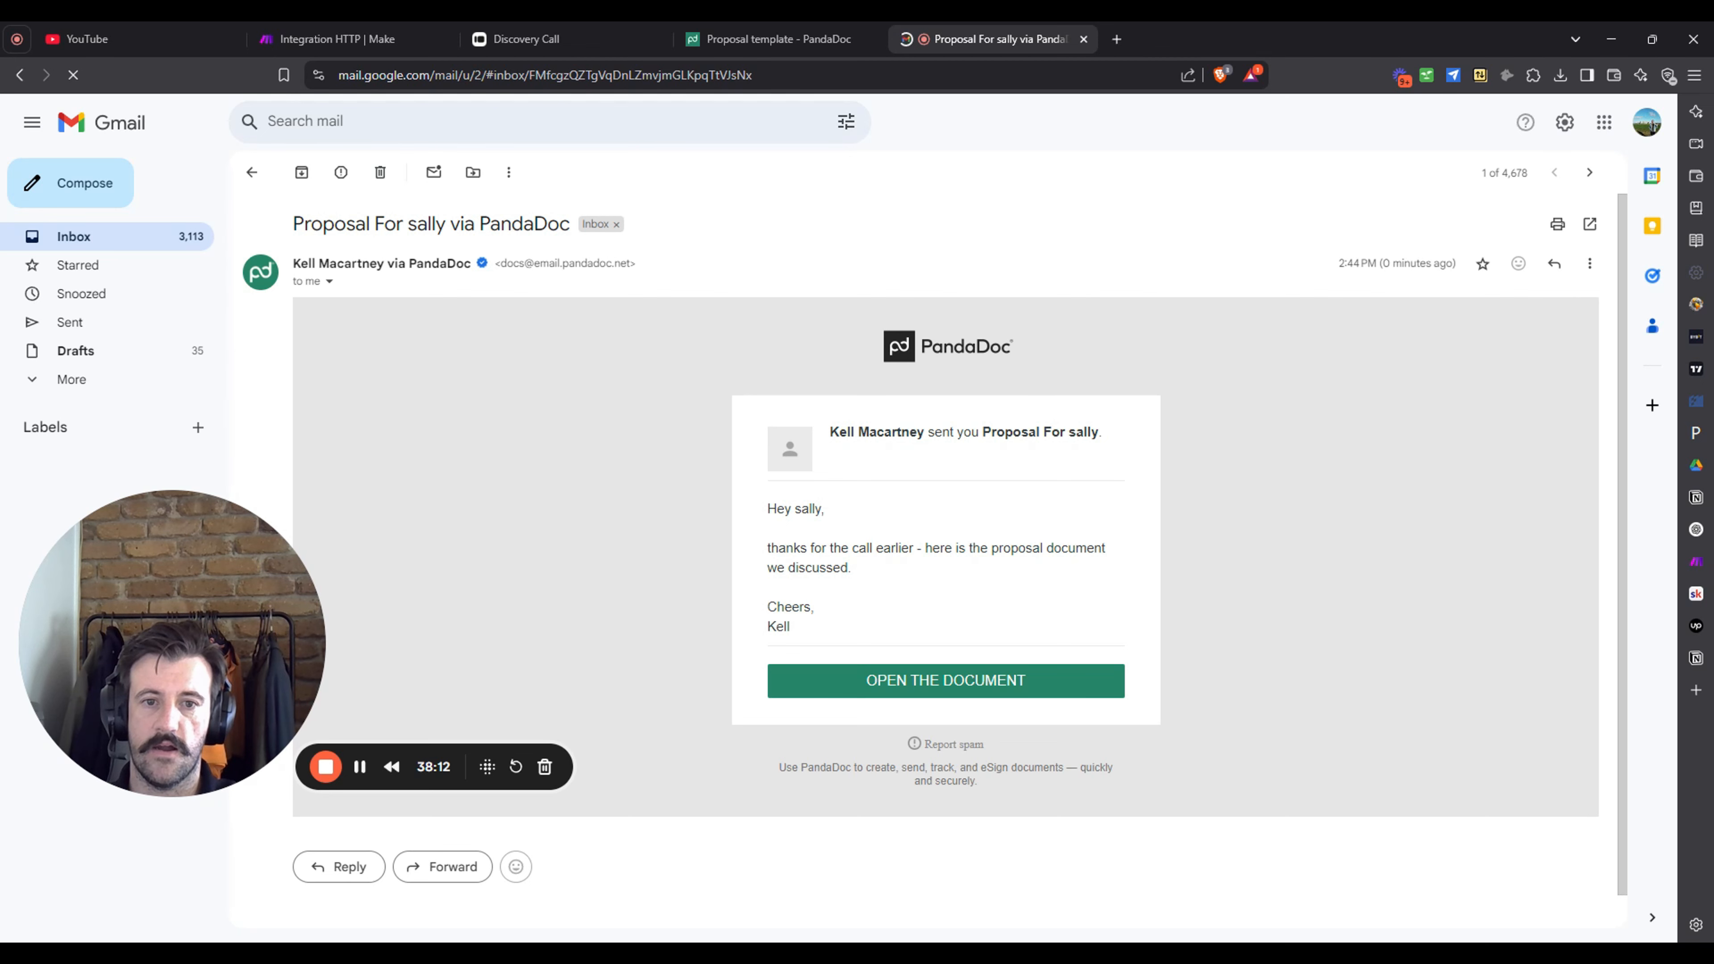
- Open the document from the email, dismiss the trial banner, and read the cover, Problem and Solution sections
left_click(996, 682)
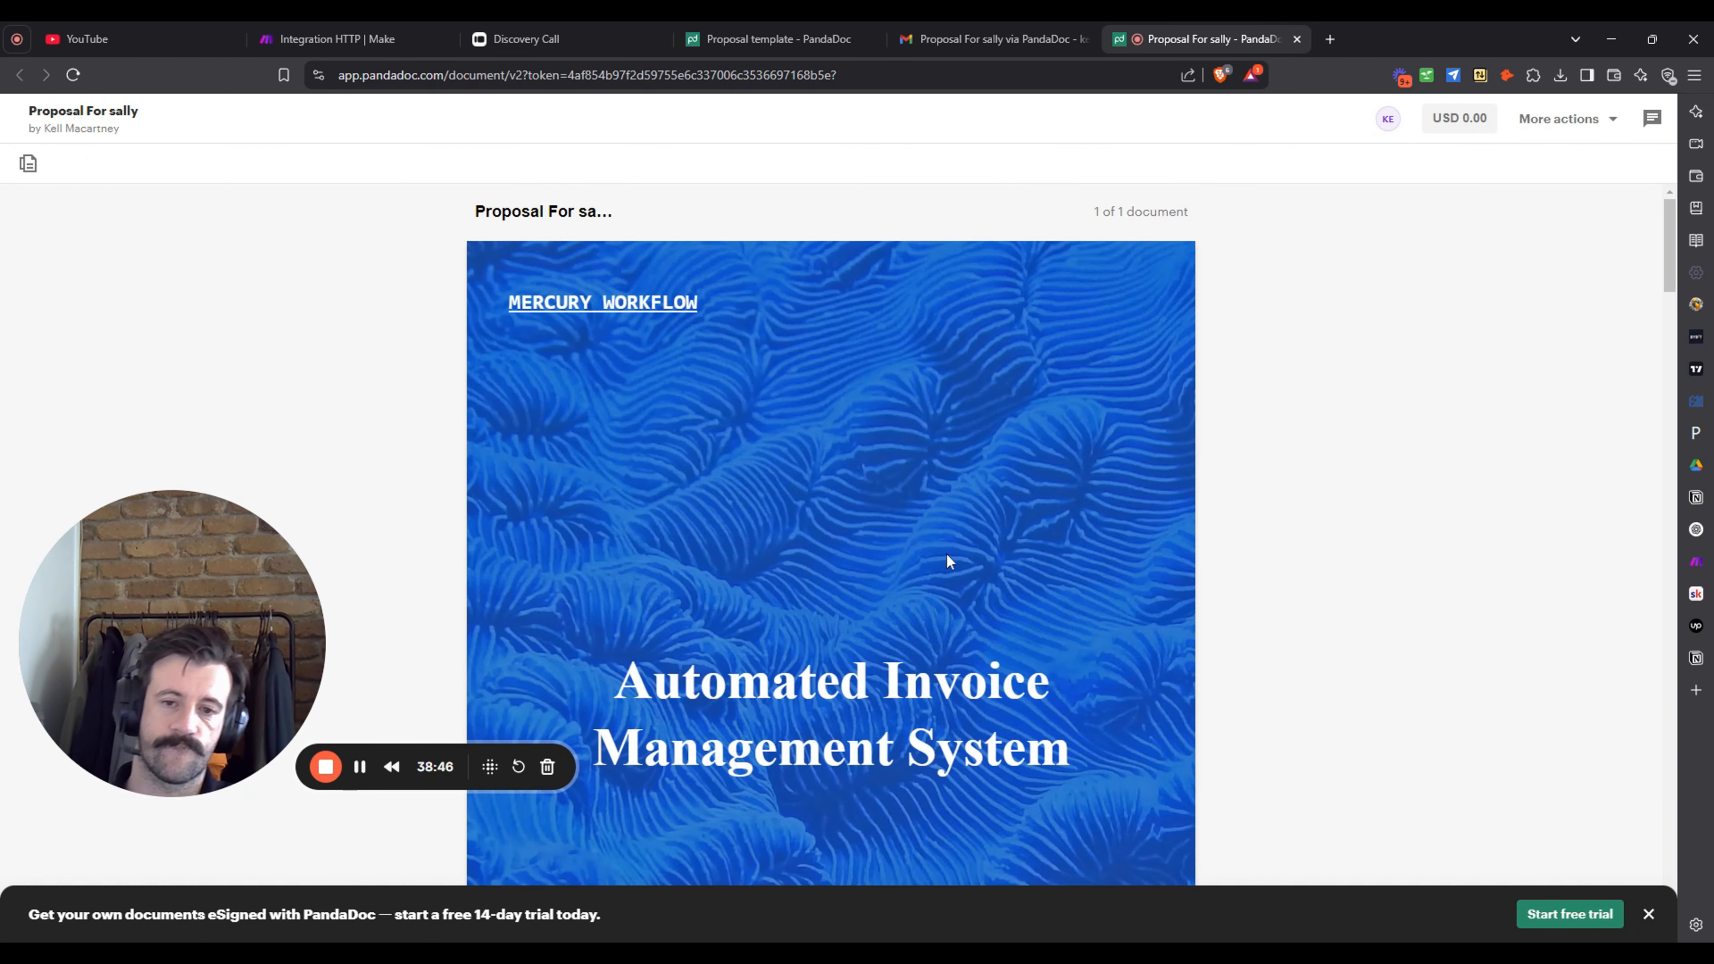
scroll(1348, 280, "down", 1)
scroll(1360, 290, "up", 1)
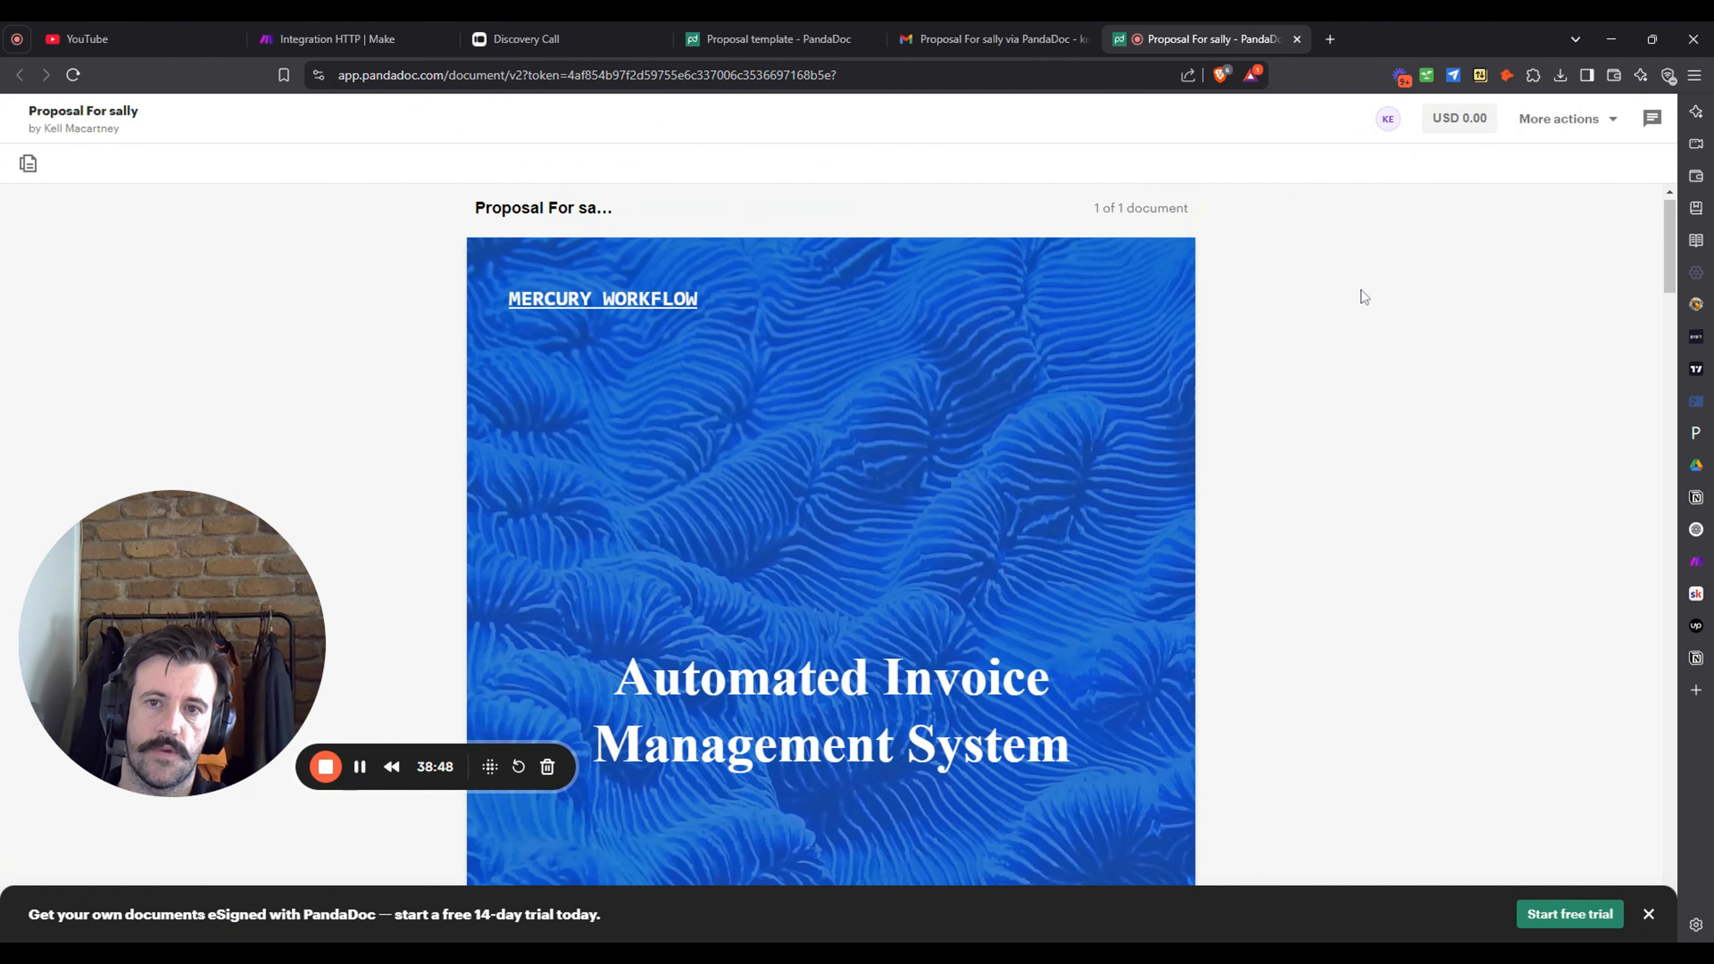
scroll(1361, 296, "down", 3)
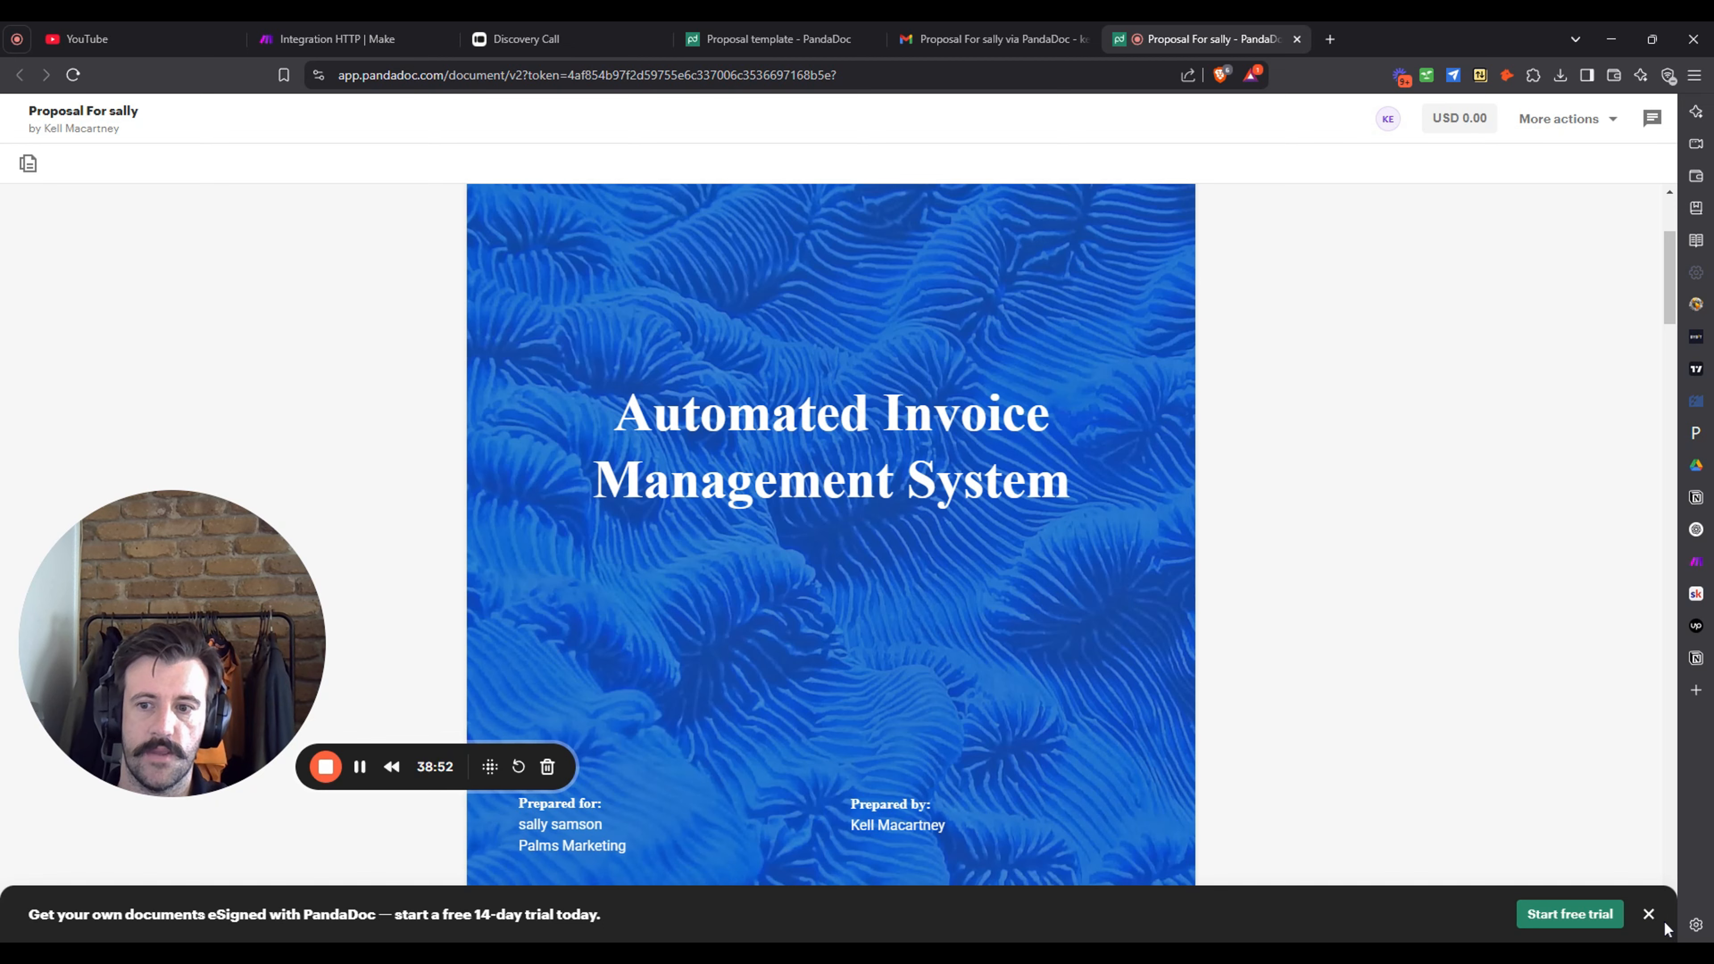
left_click(1648, 915)
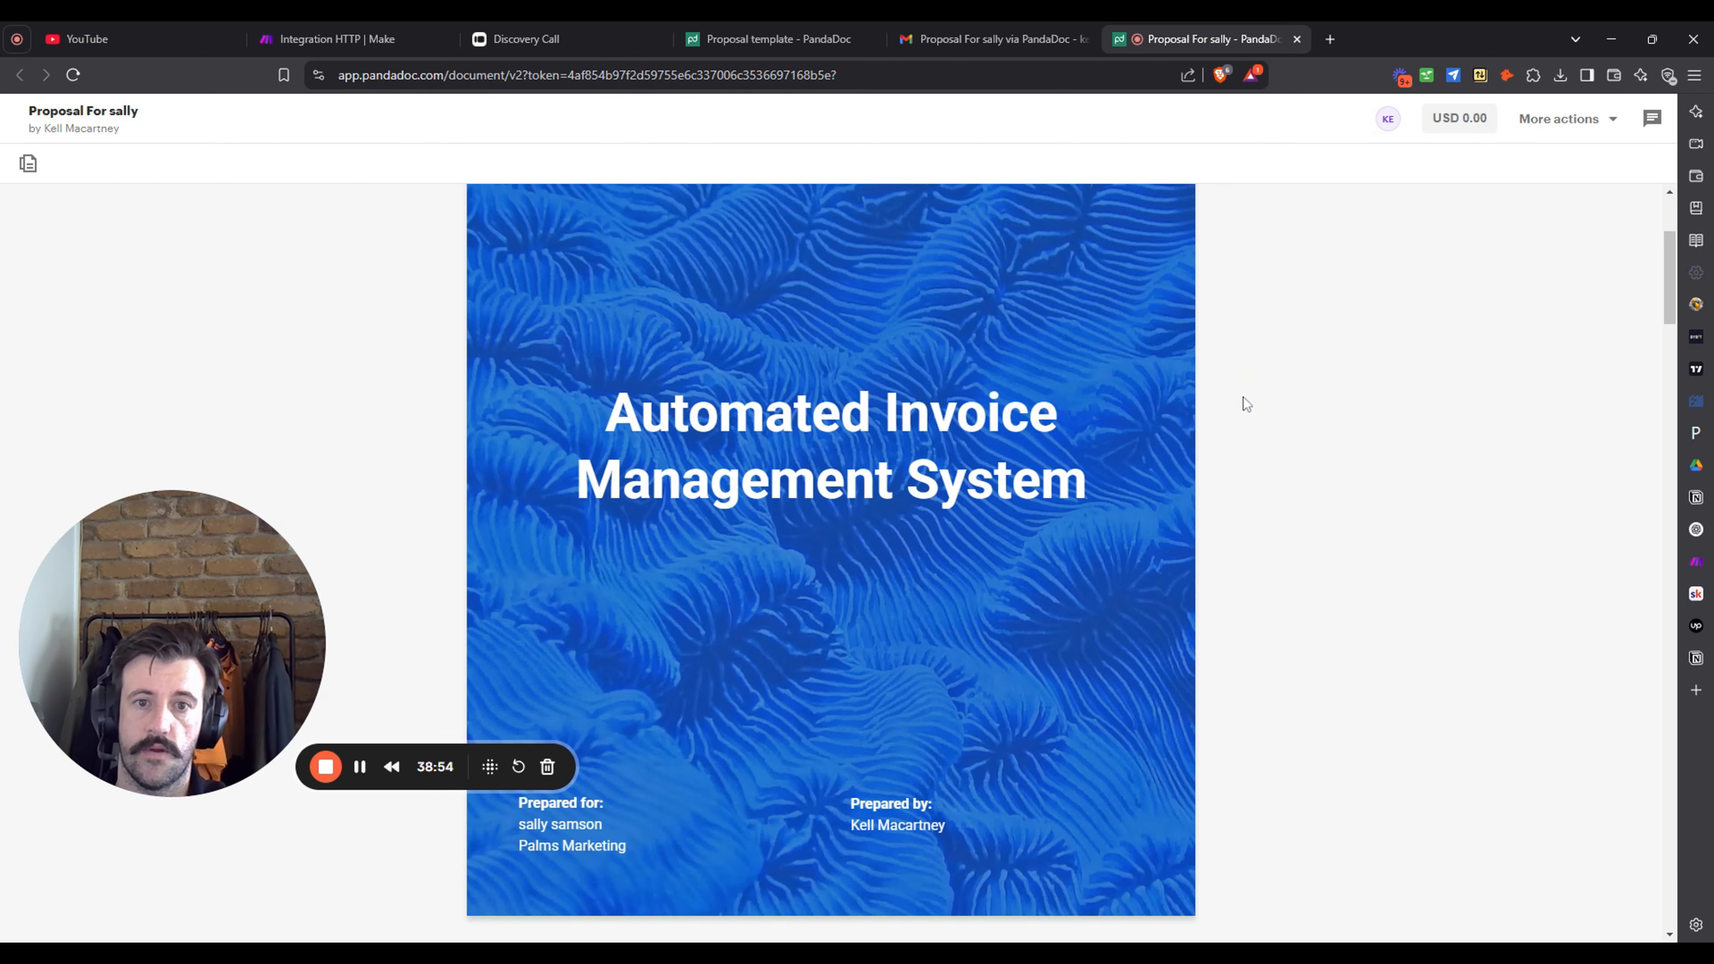
scroll(888, 550, "up", 2)
scroll(1463, 318, "down", 1)
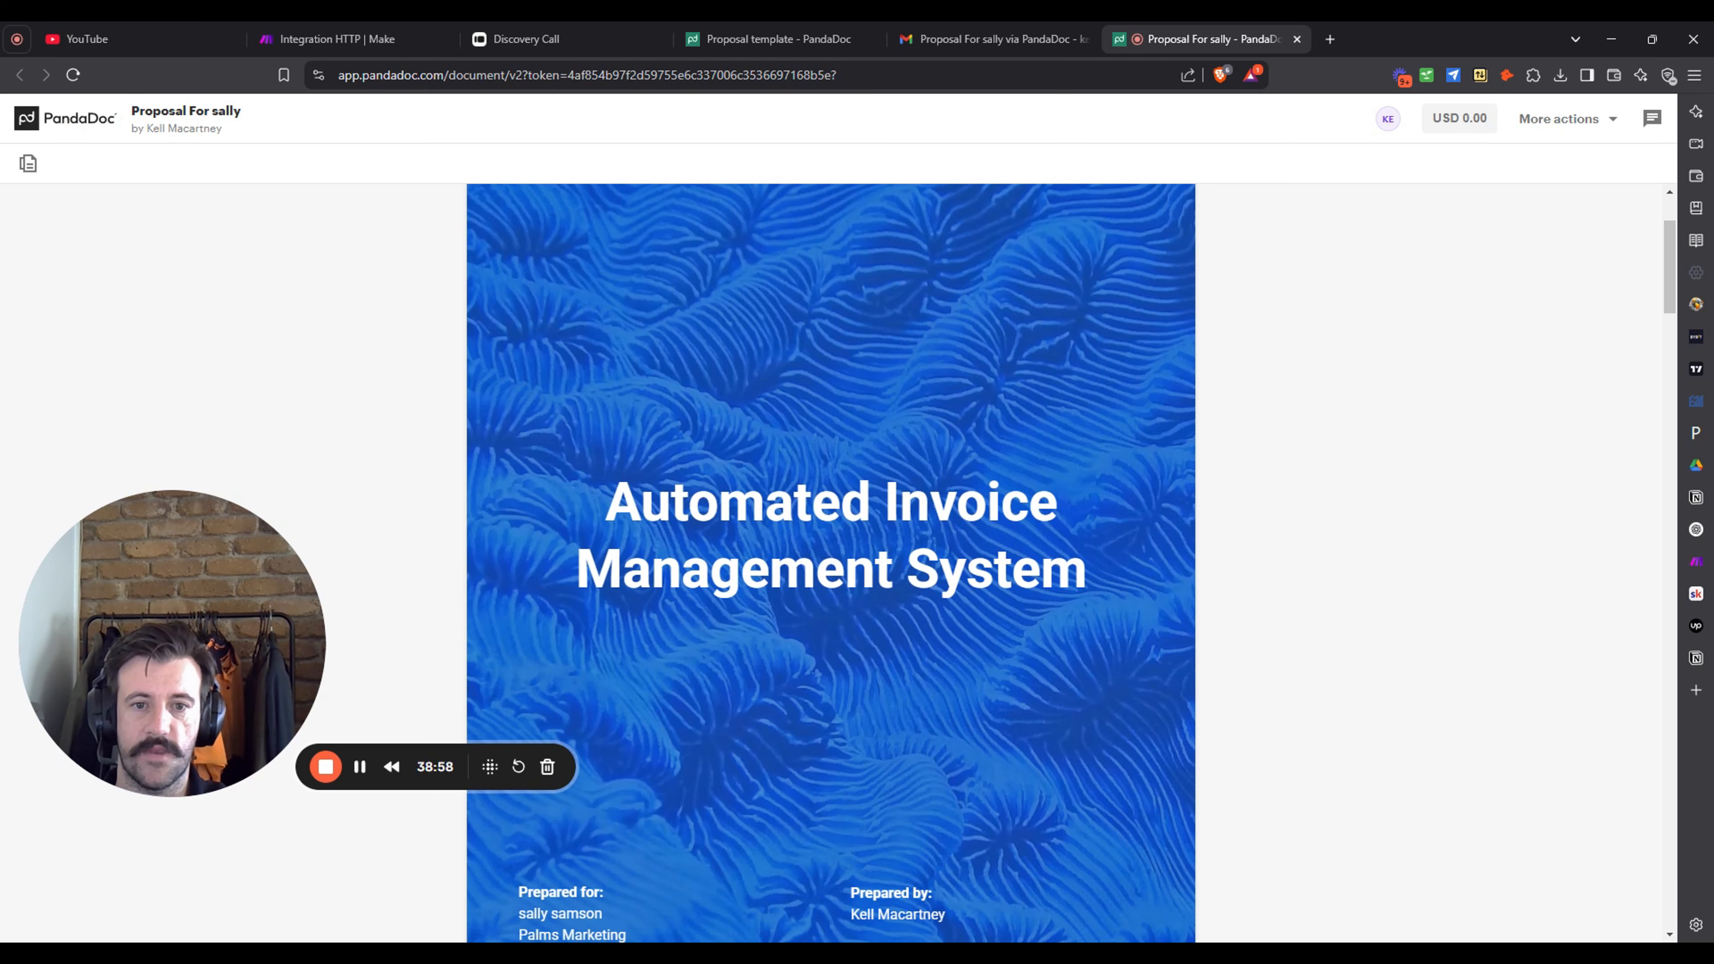
scroll(1428, 426, "down", 4)
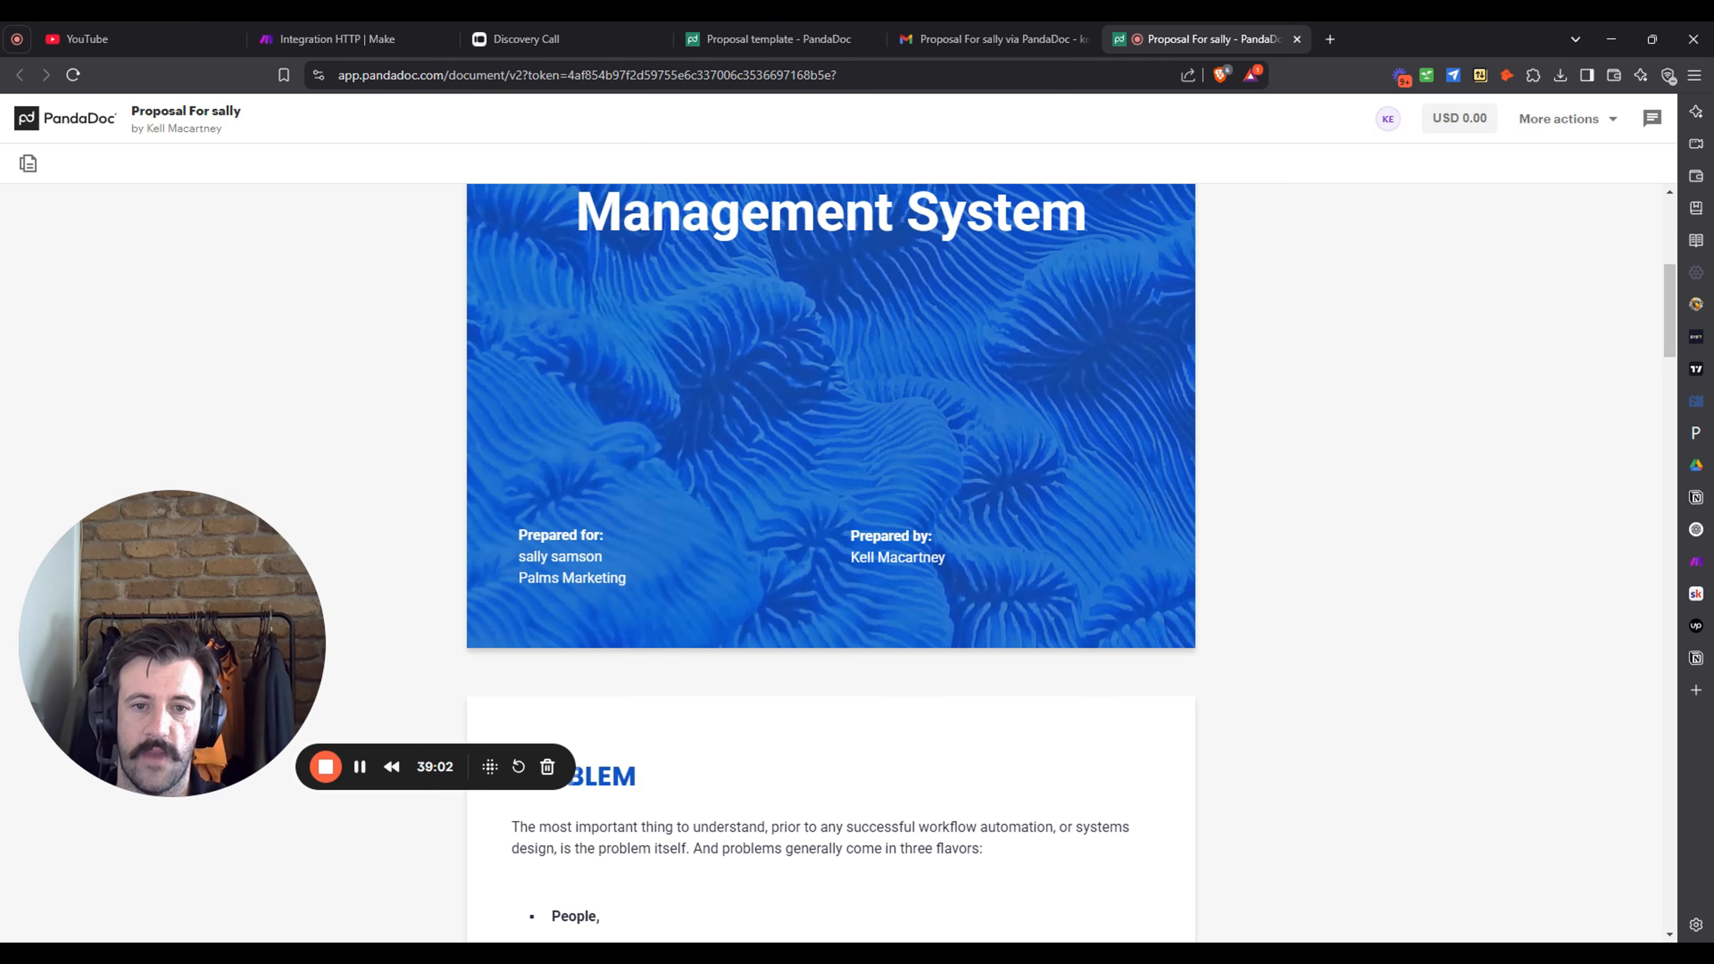
scroll(1417, 395, "down", 7)
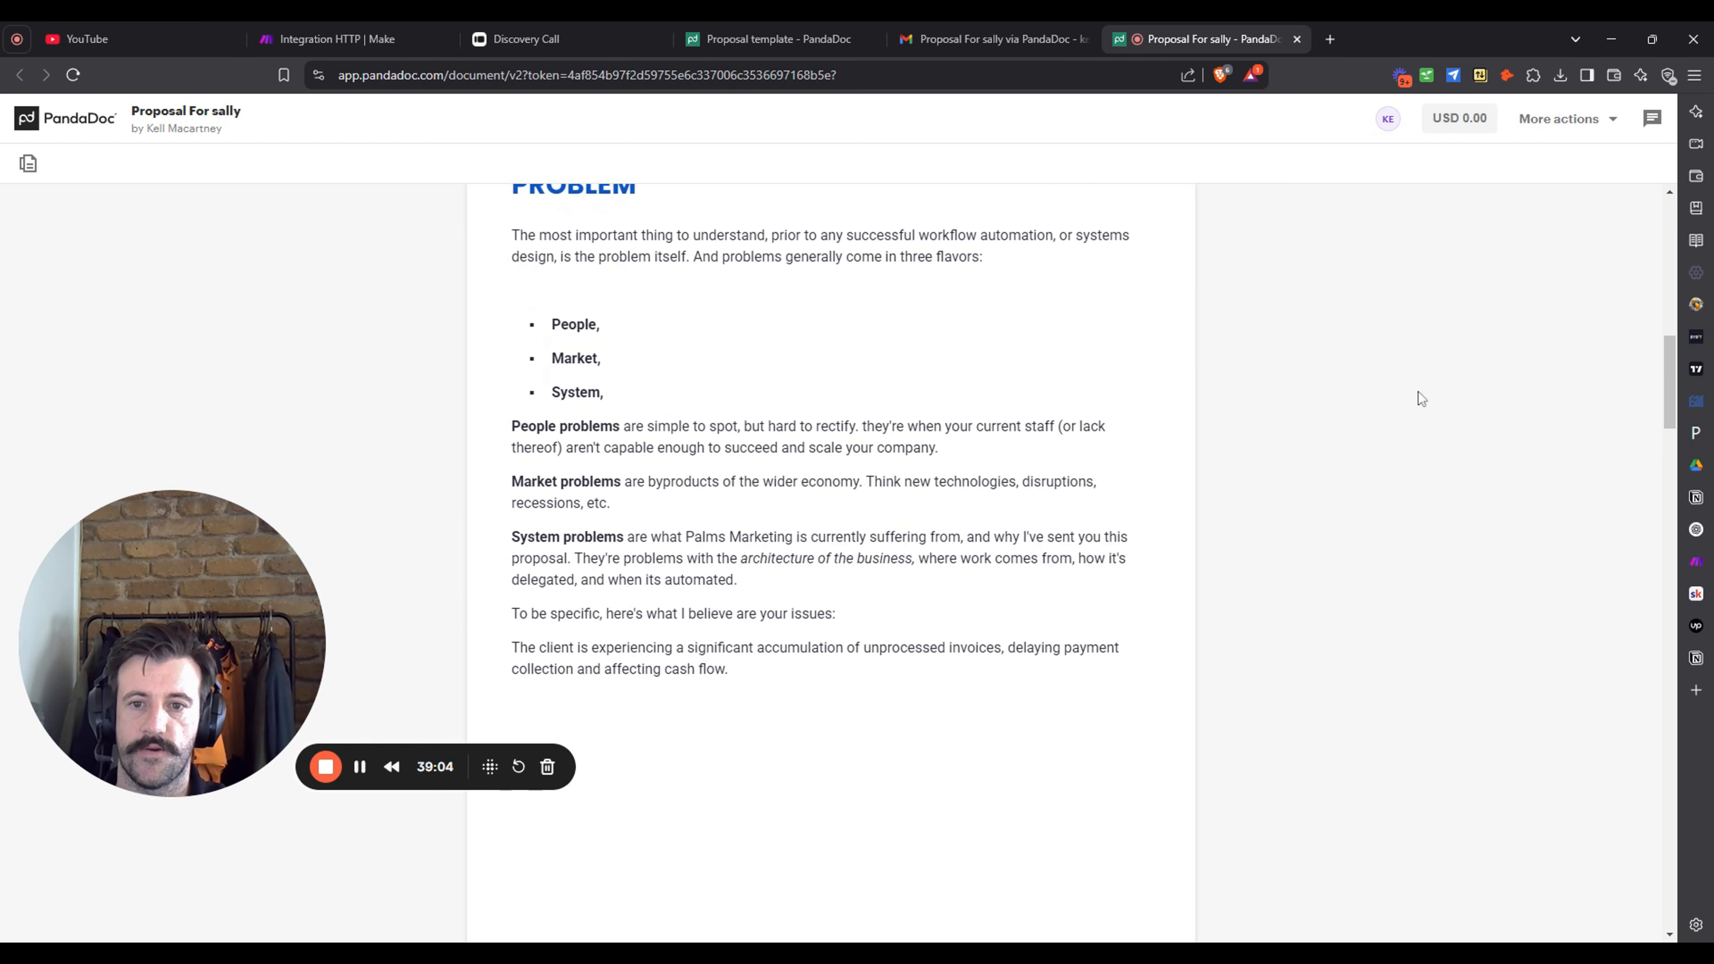
scroll(1417, 396, "up", 1)
scroll(1417, 394, "down", 1)
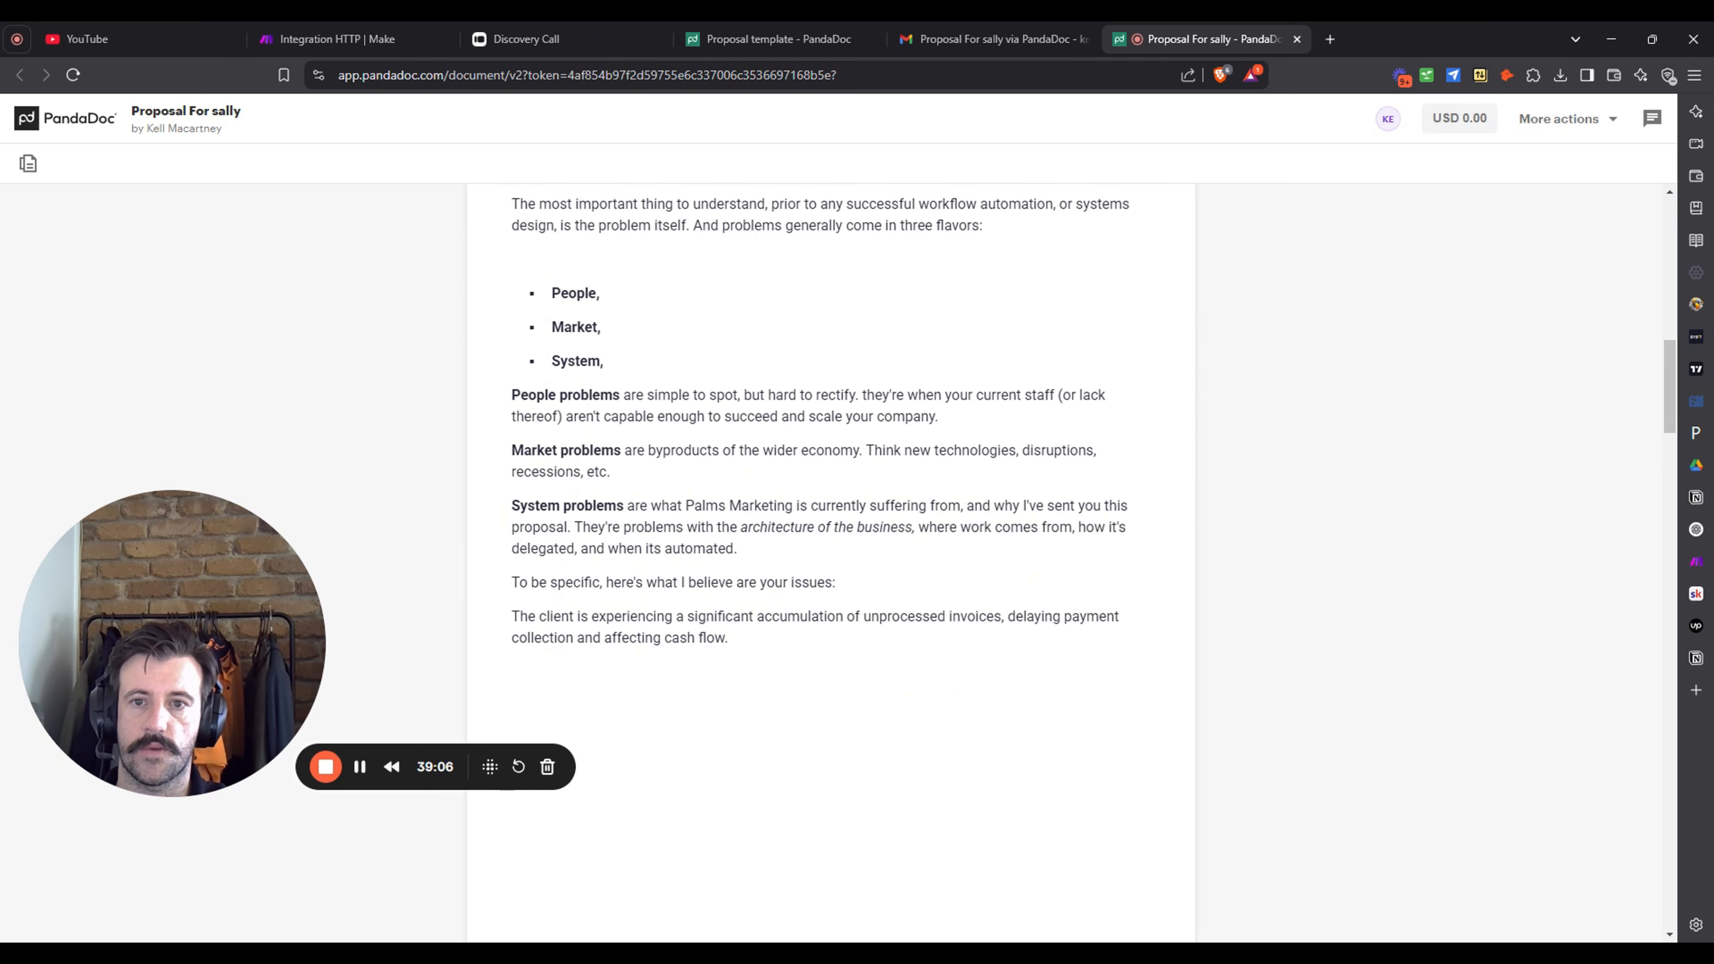
scroll(1416, 394, "up", 1)
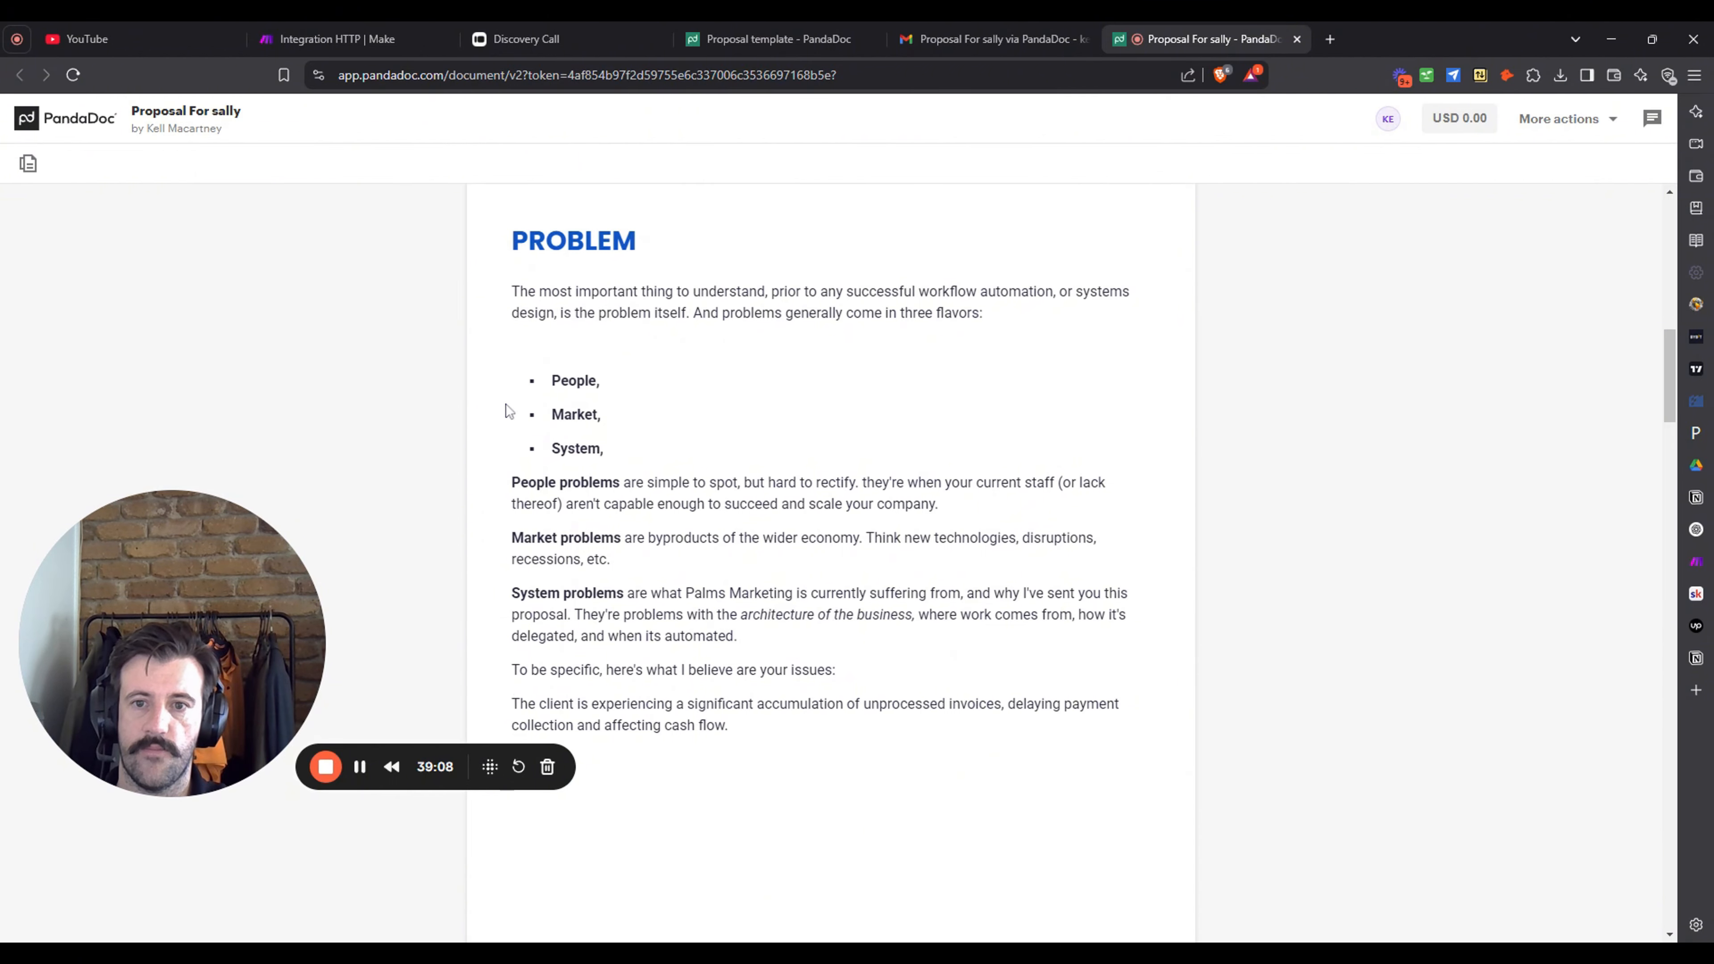
scroll(820, 475, "down", 1)
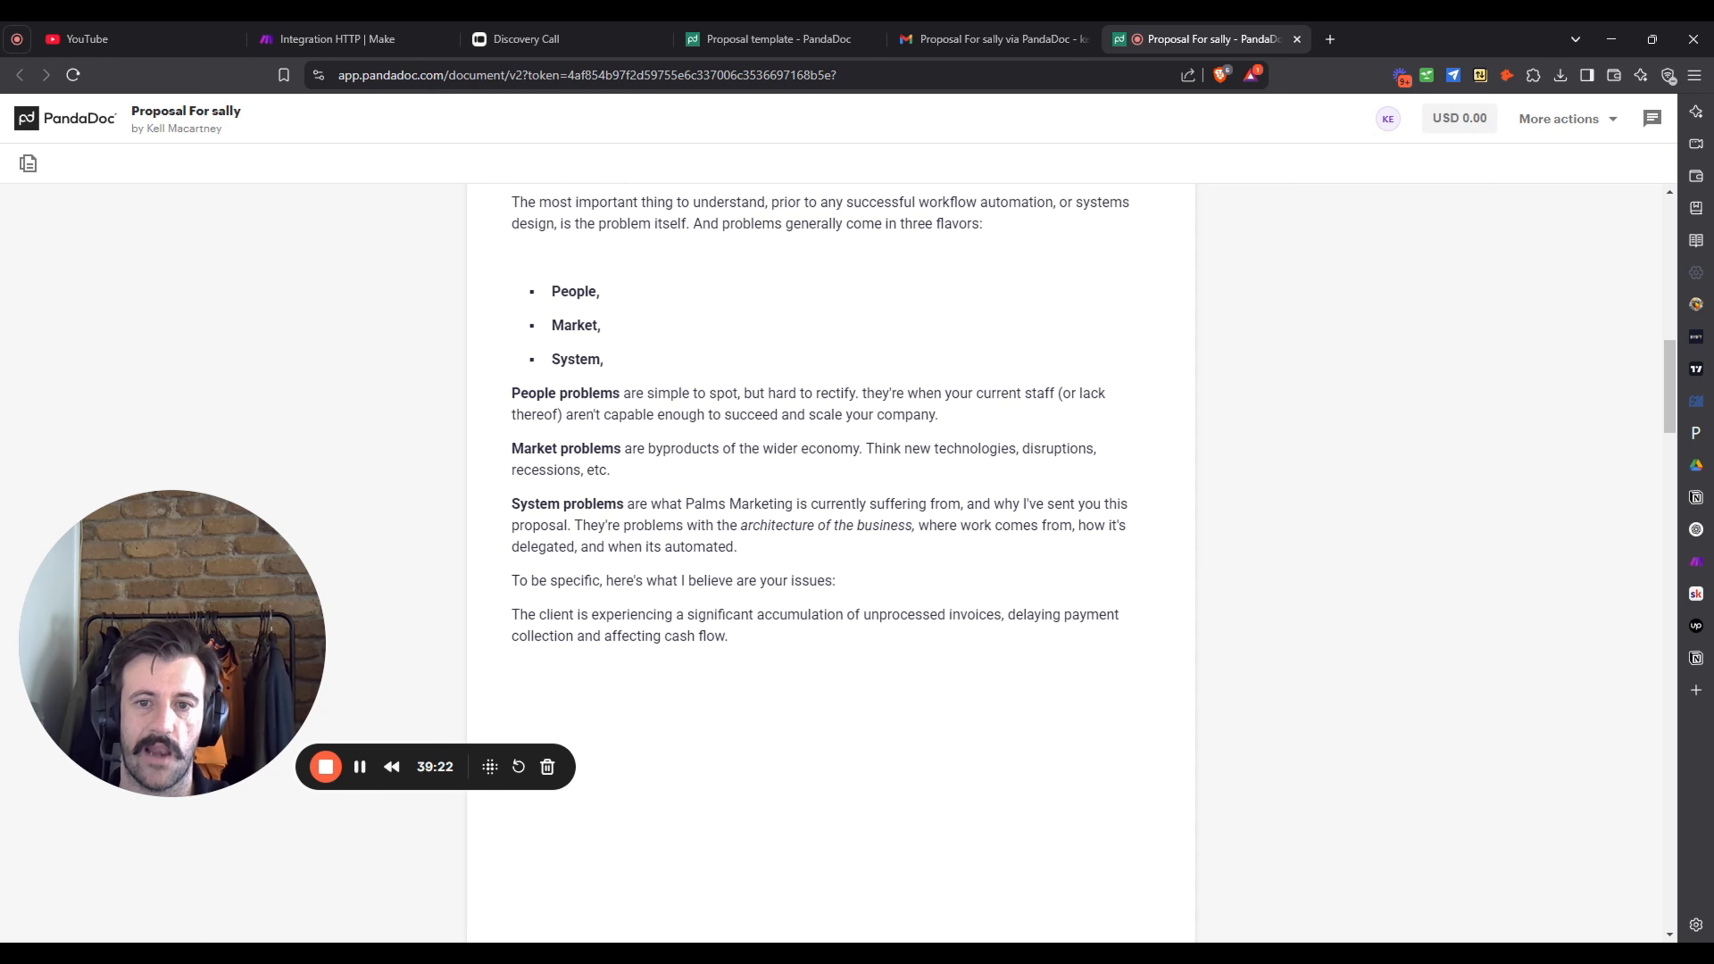
scroll(987, 486, "down", 10)
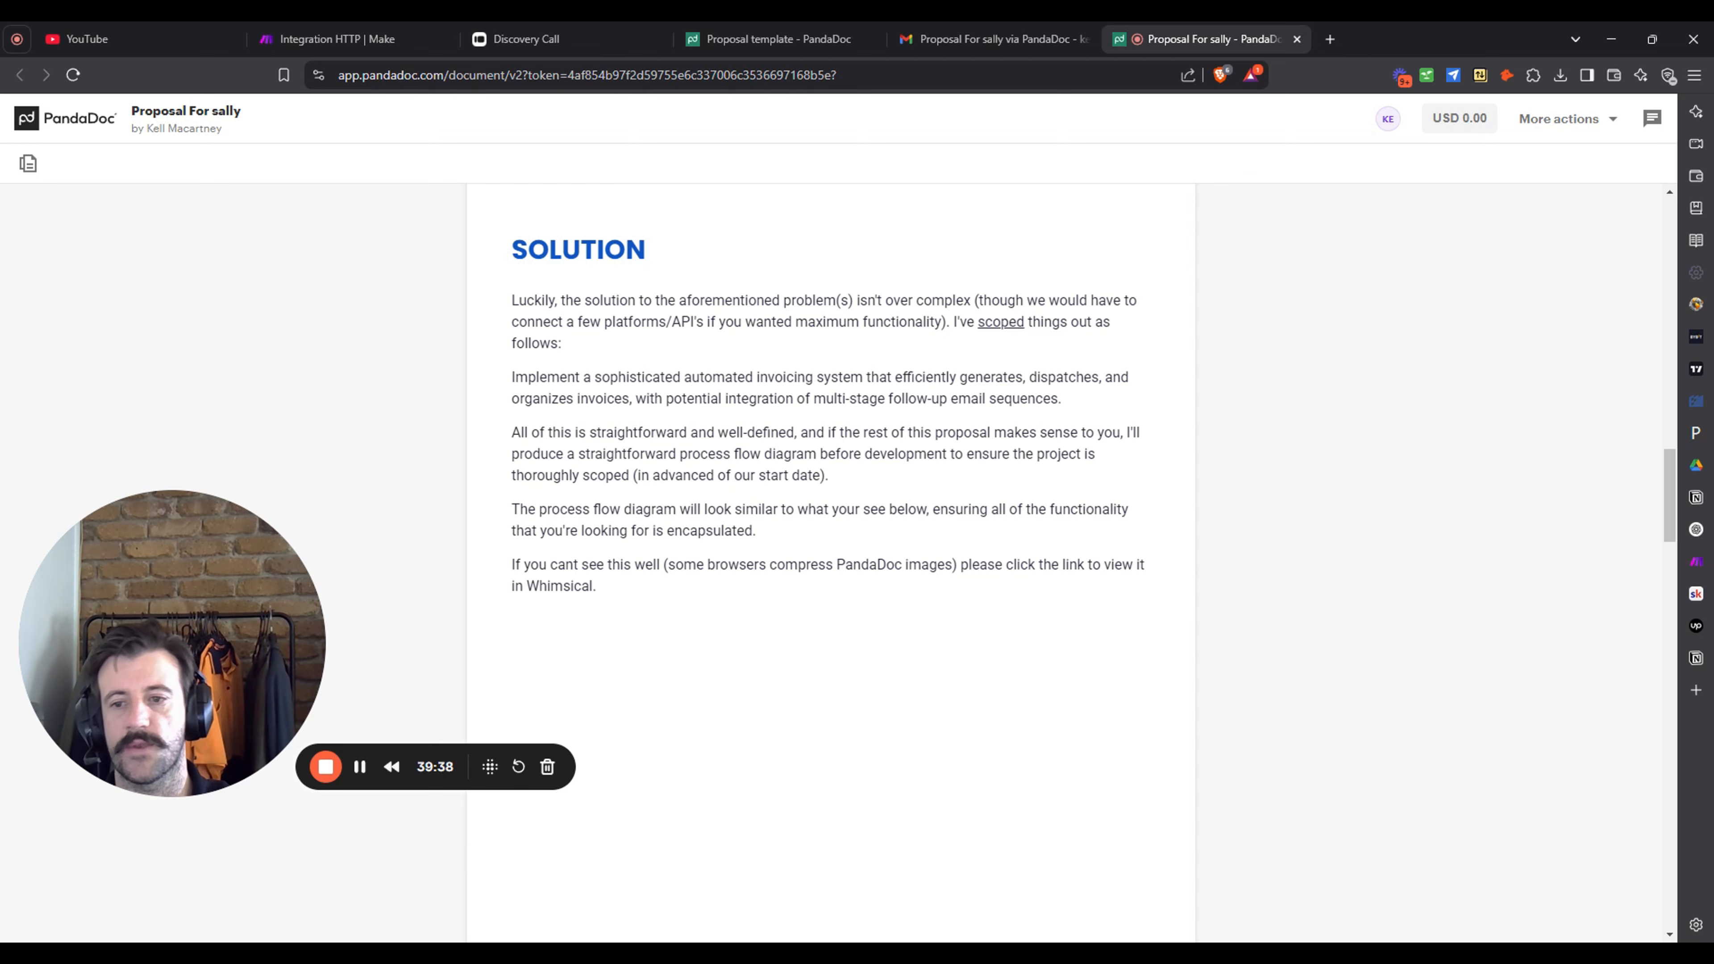
- Scroll through Timeline, the $1500 Your Investment table, and Terms and Conditions
scroll(943, 371, "down", 10)
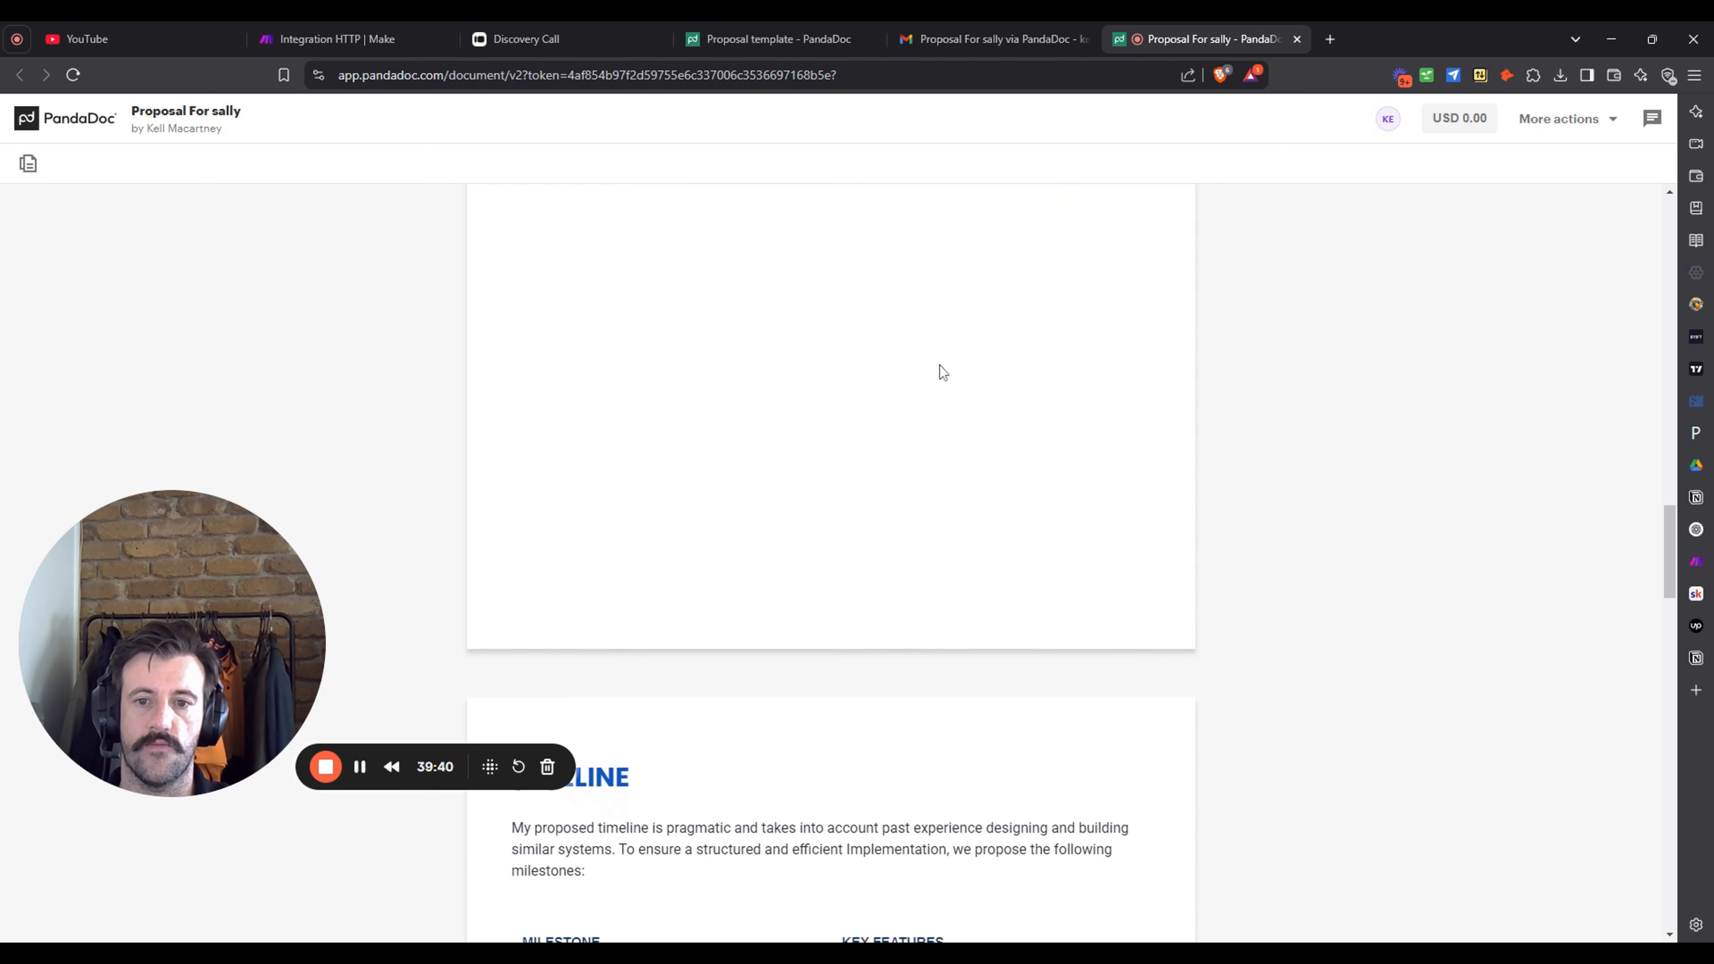
scroll(943, 370, "up", 5)
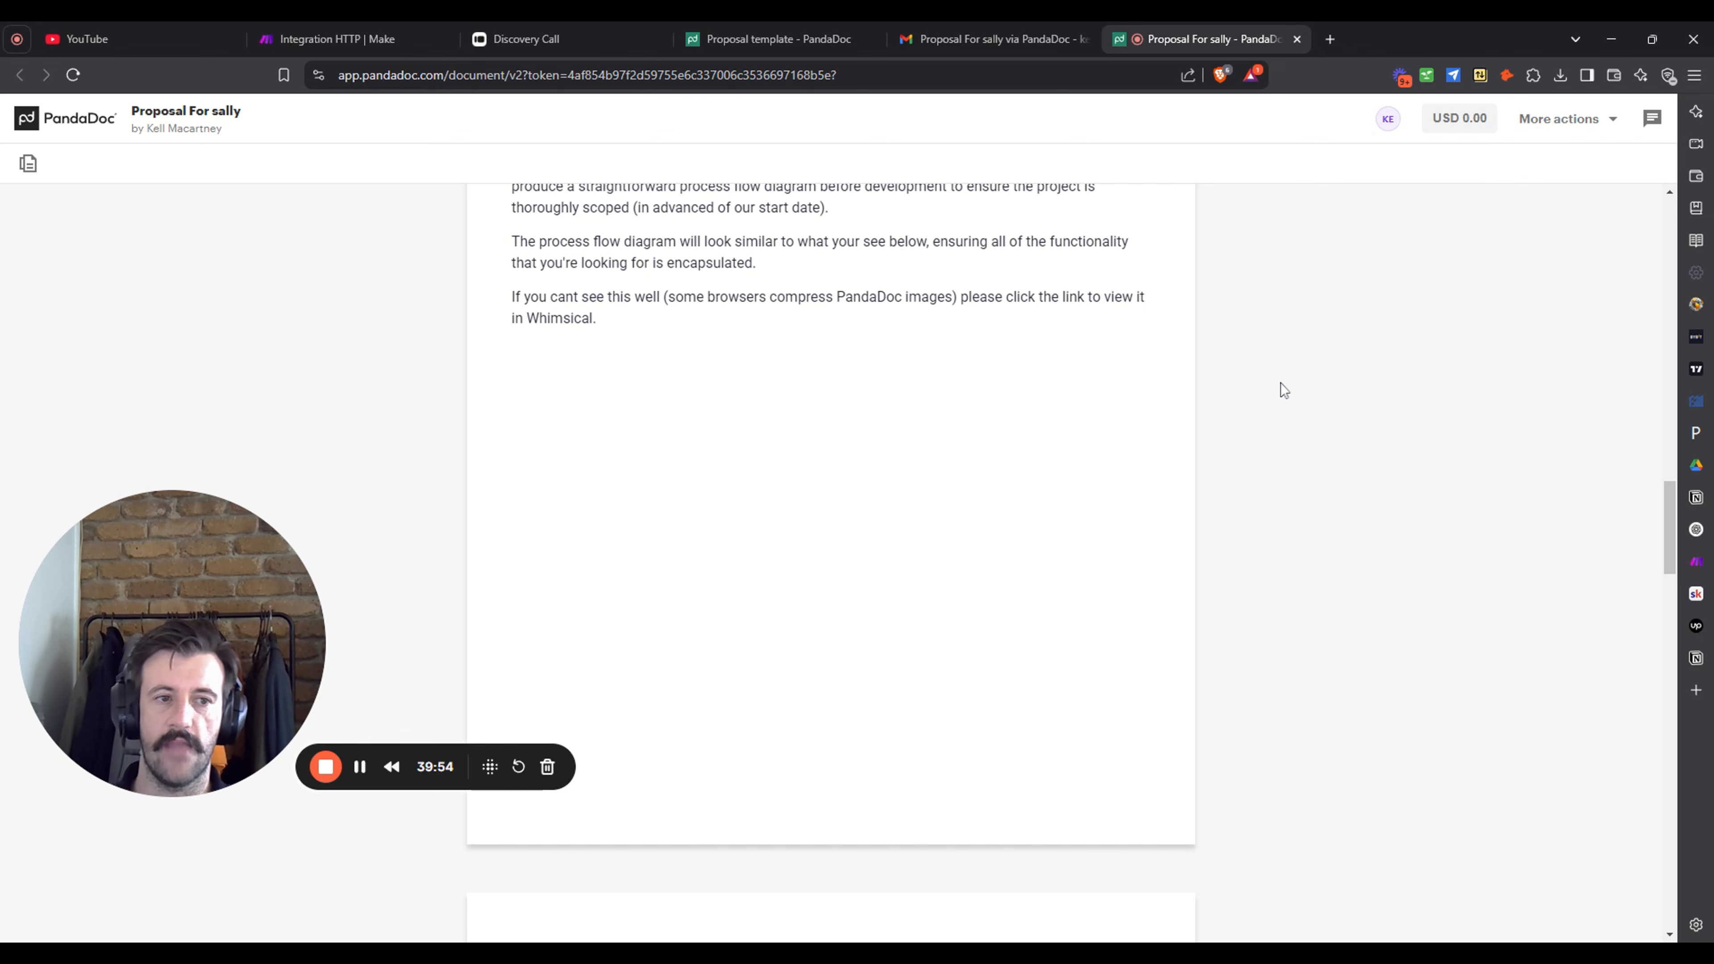
scroll(1282, 395, "down", 8)
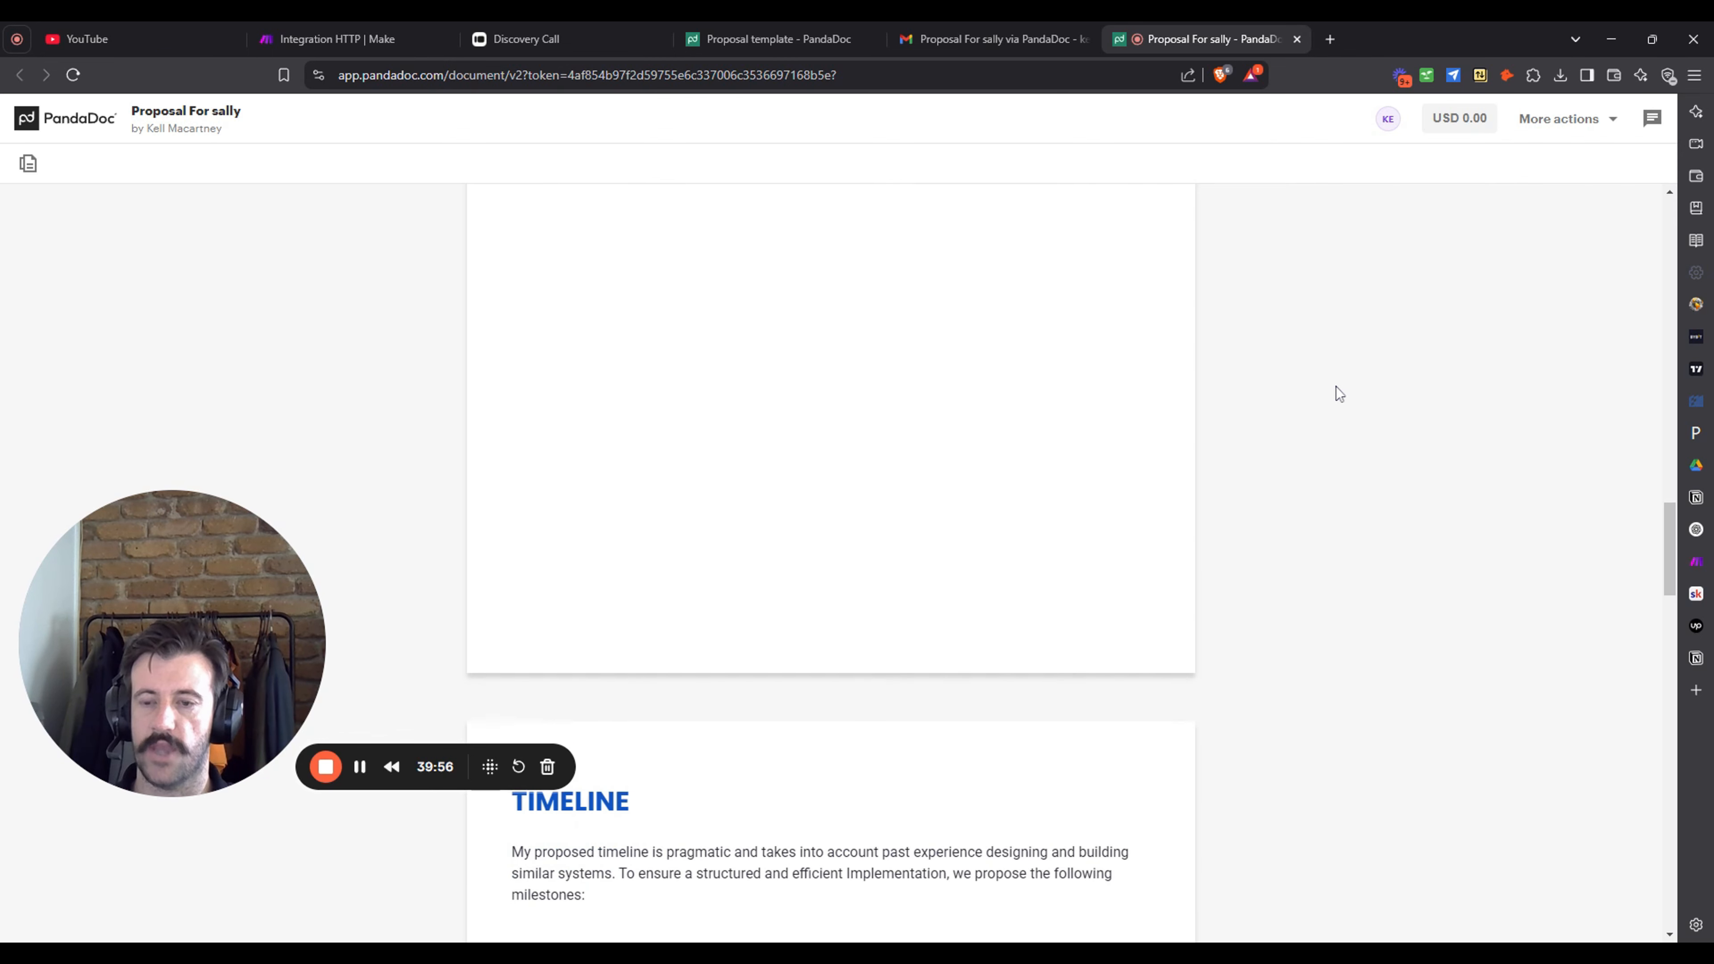
scroll(1373, 368, "down", 2)
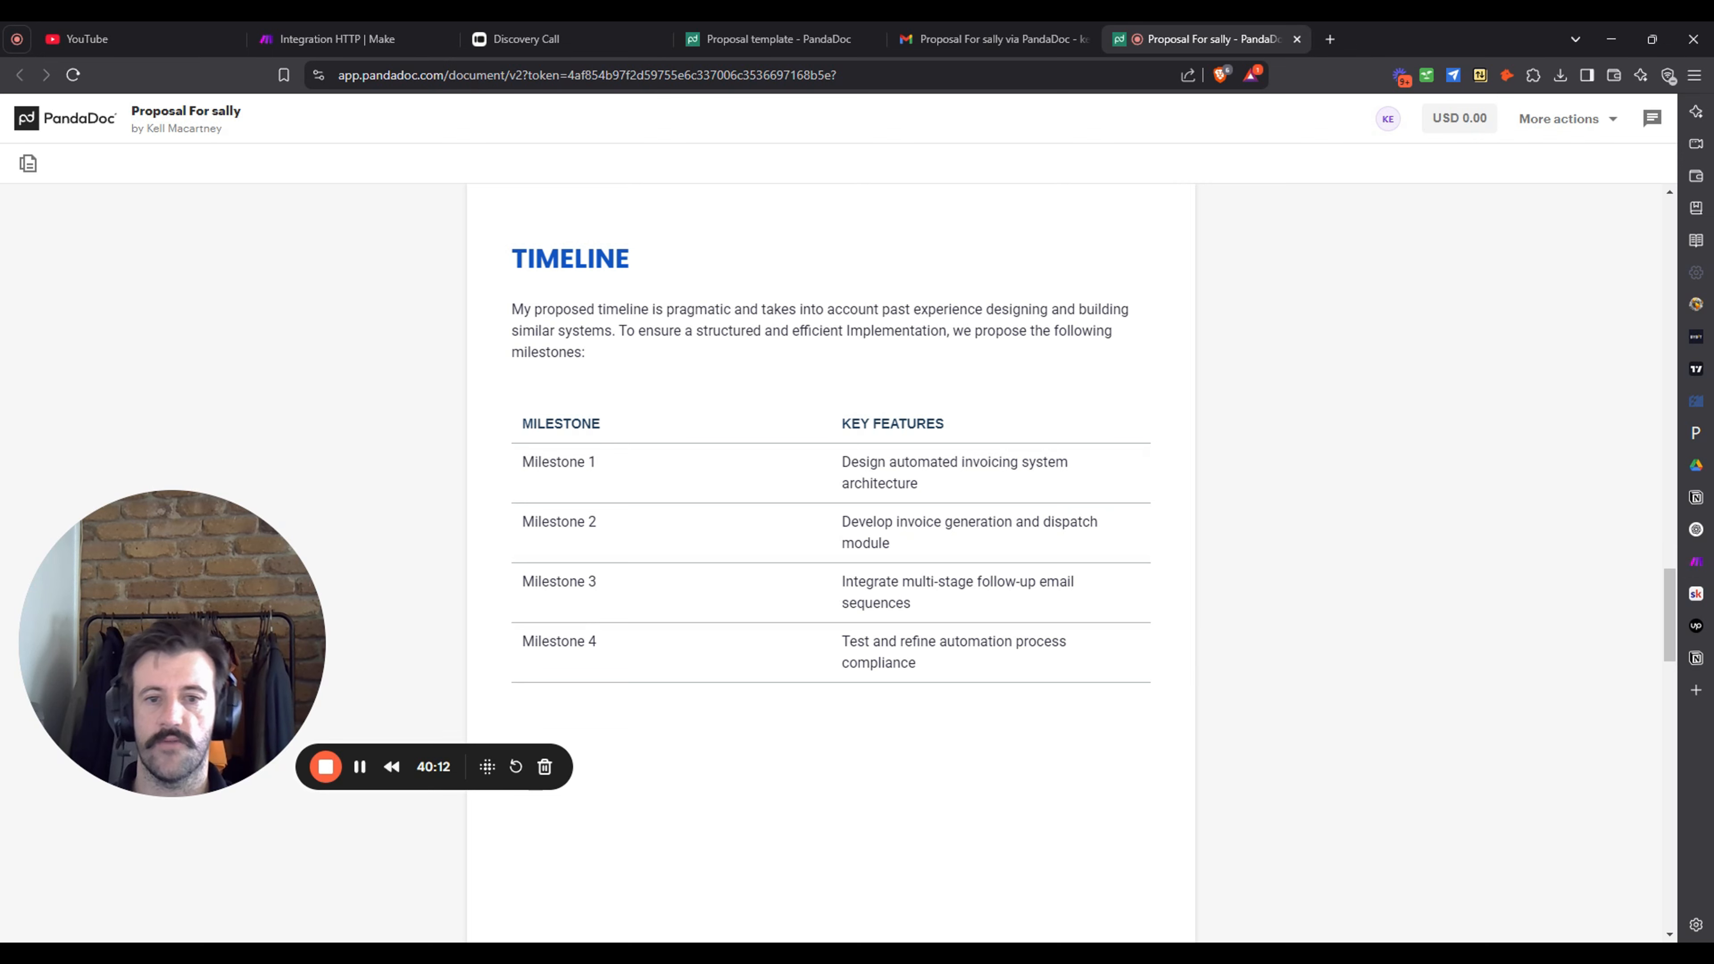
scroll(1374, 540, "down", 5)
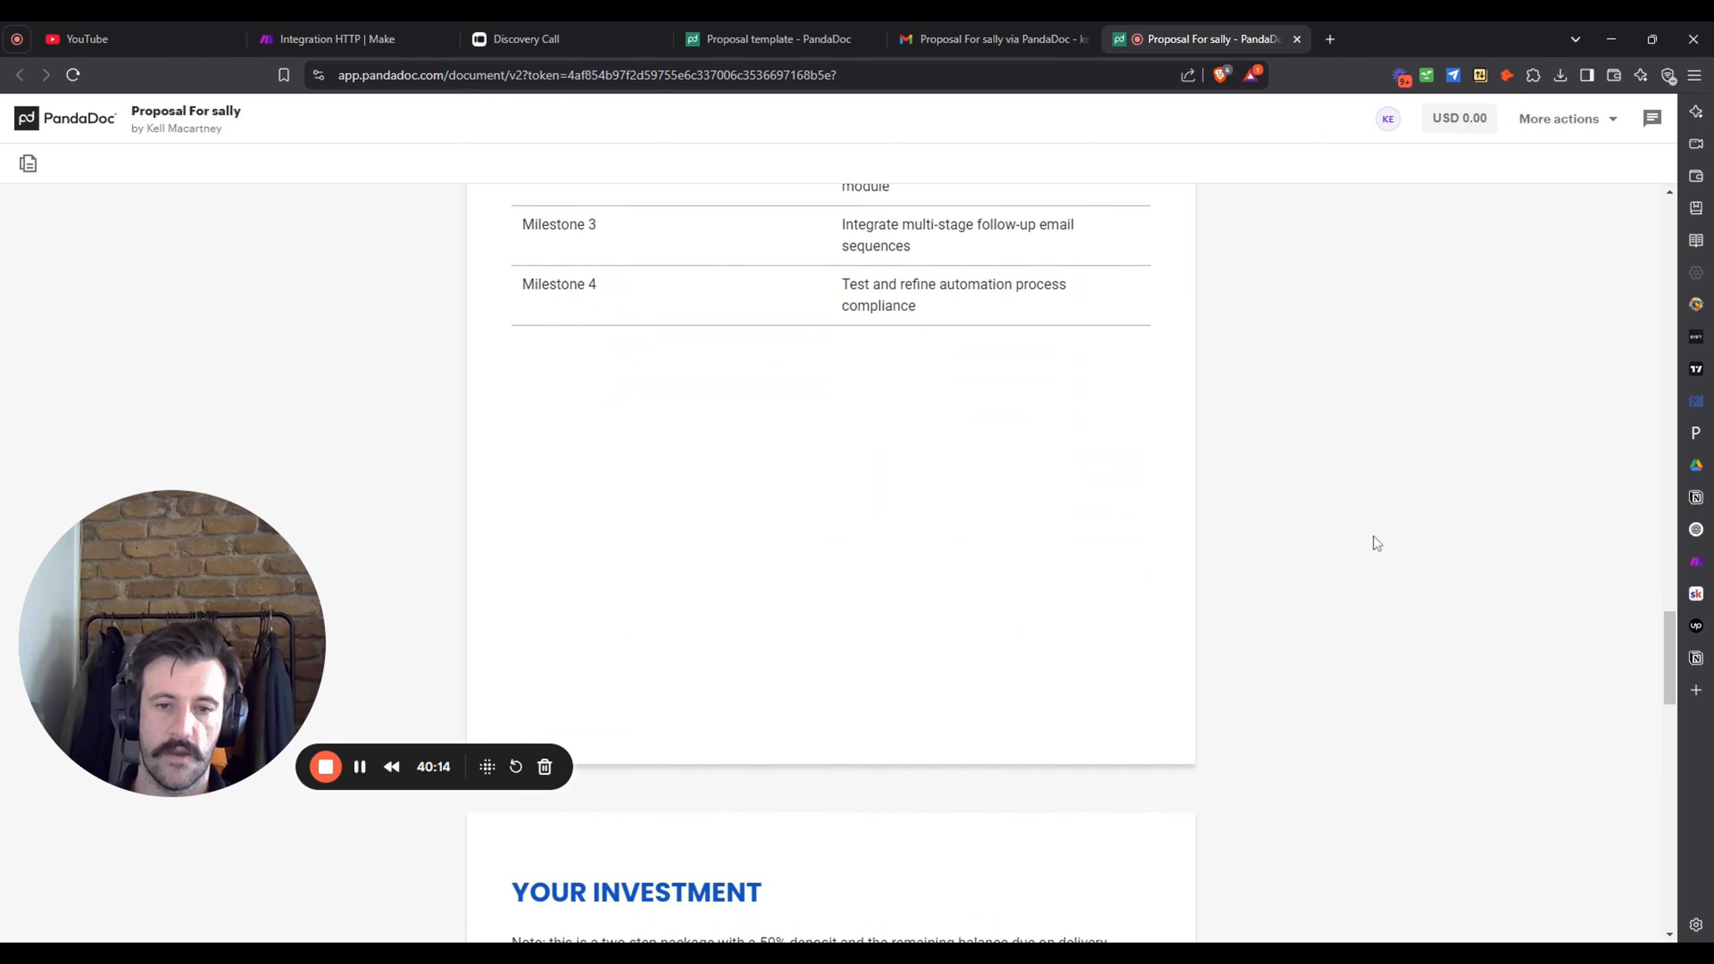
scroll(1376, 544, "down", 9)
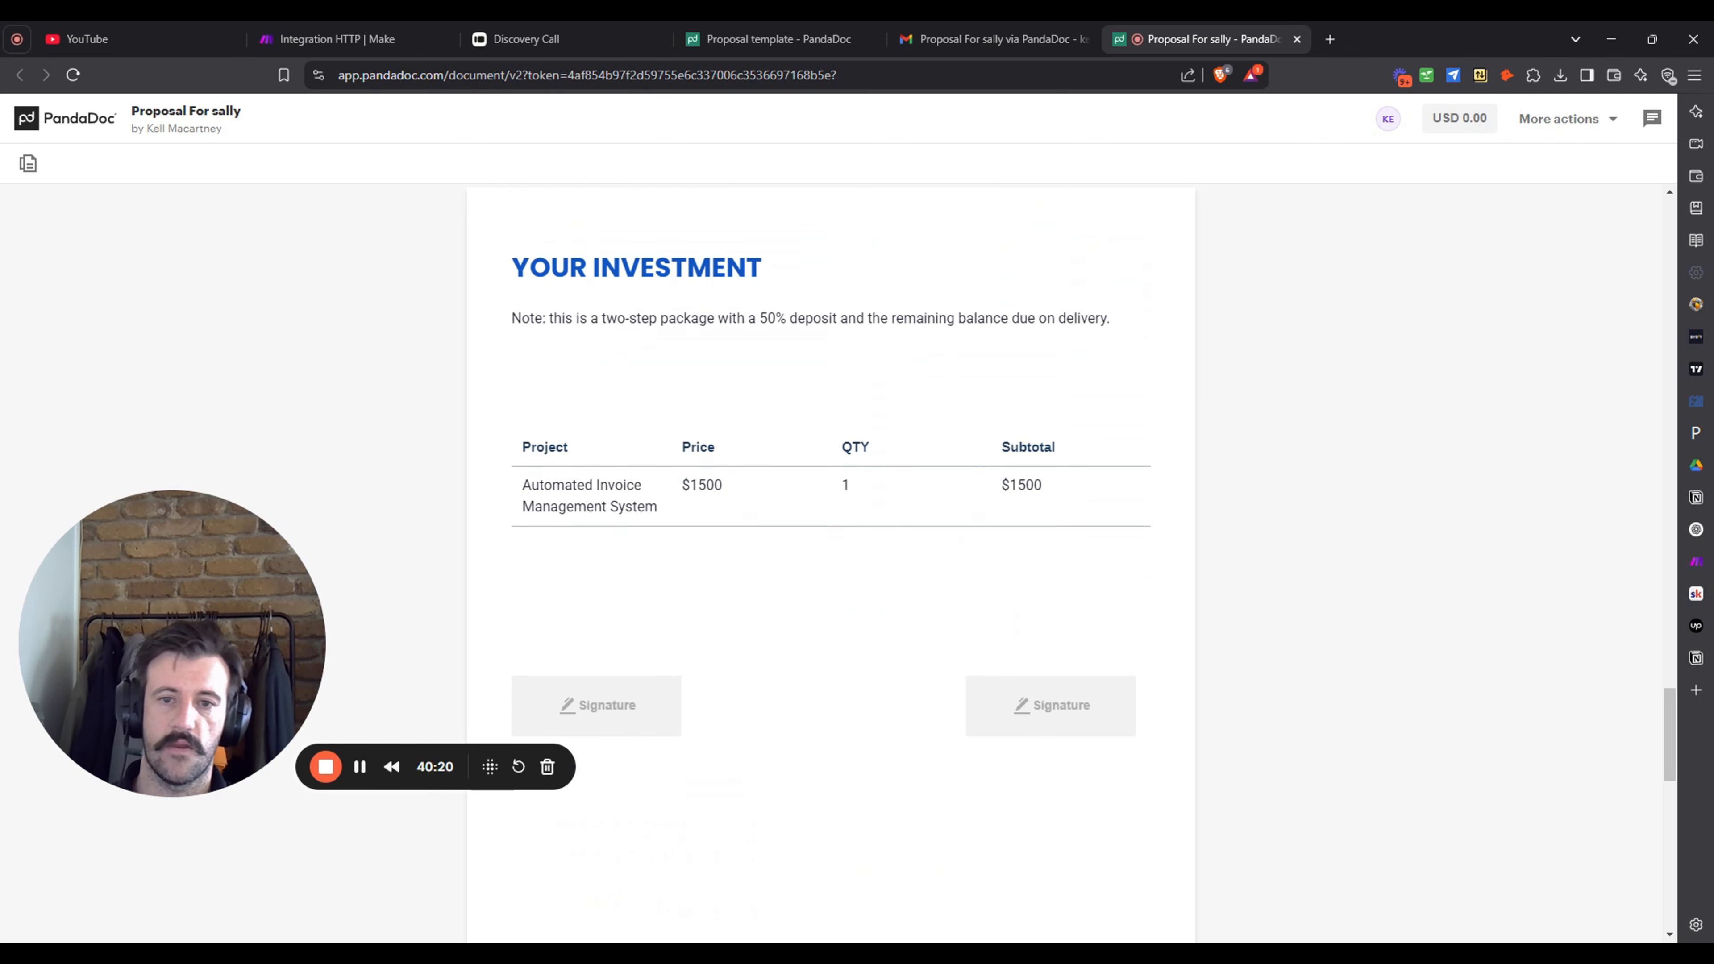
scroll(1531, 466, "down", 6)
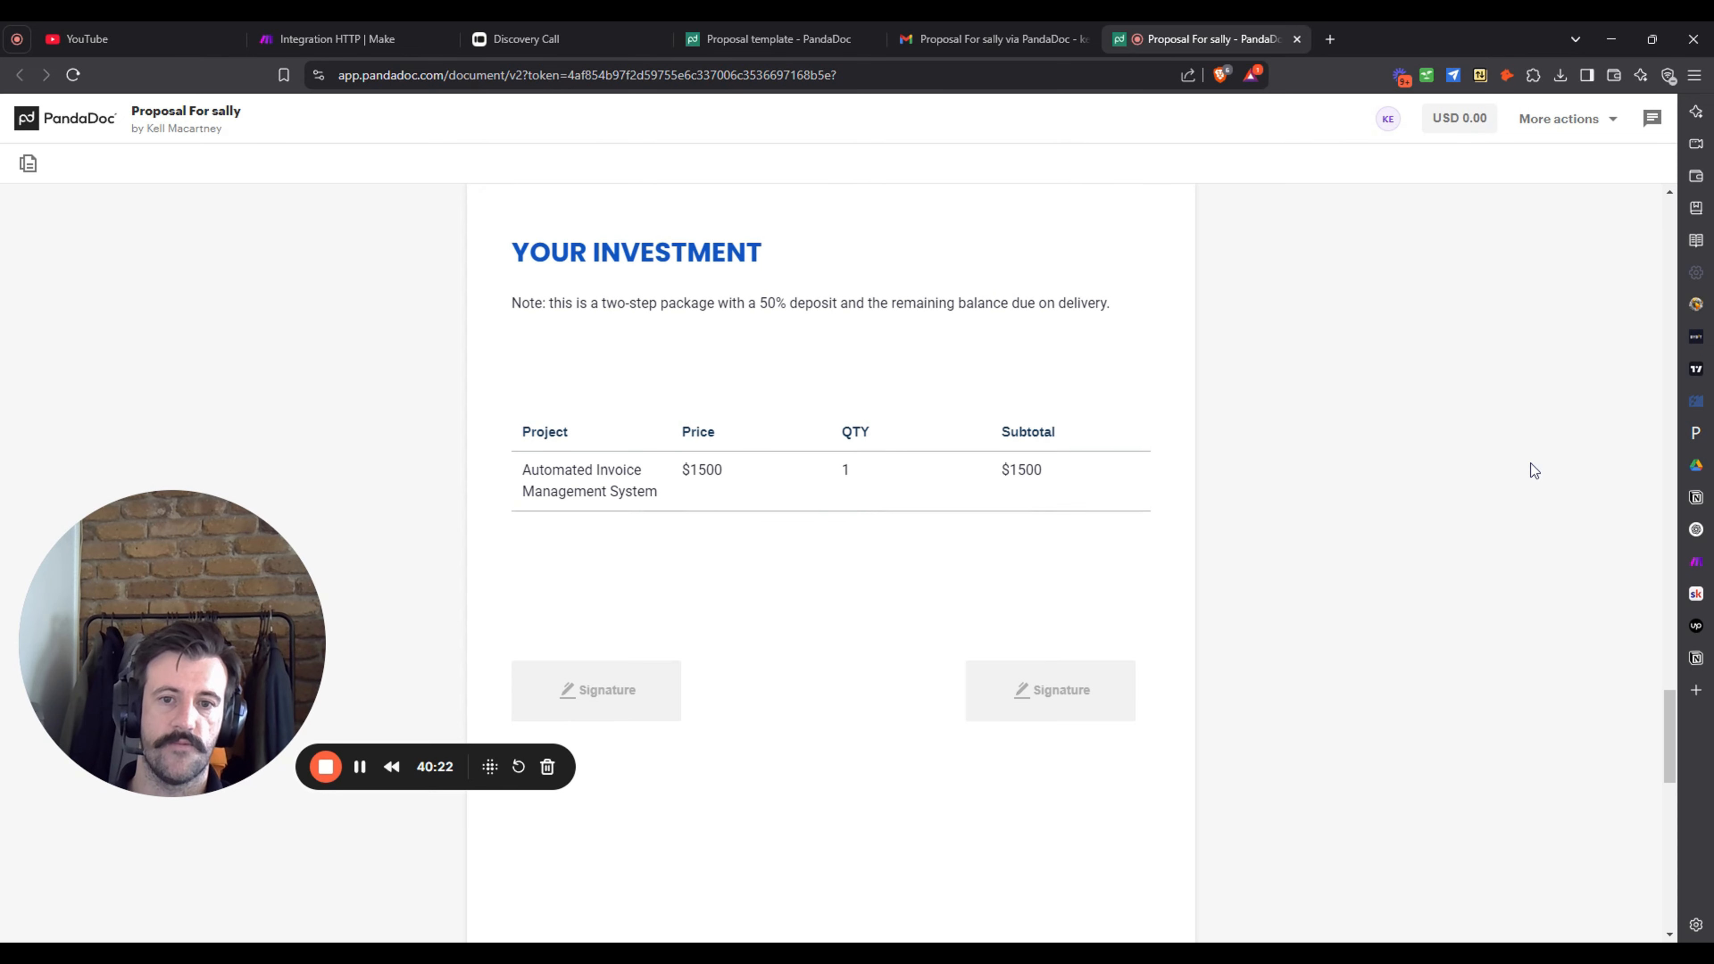
scroll(1531, 466, "down", 6)
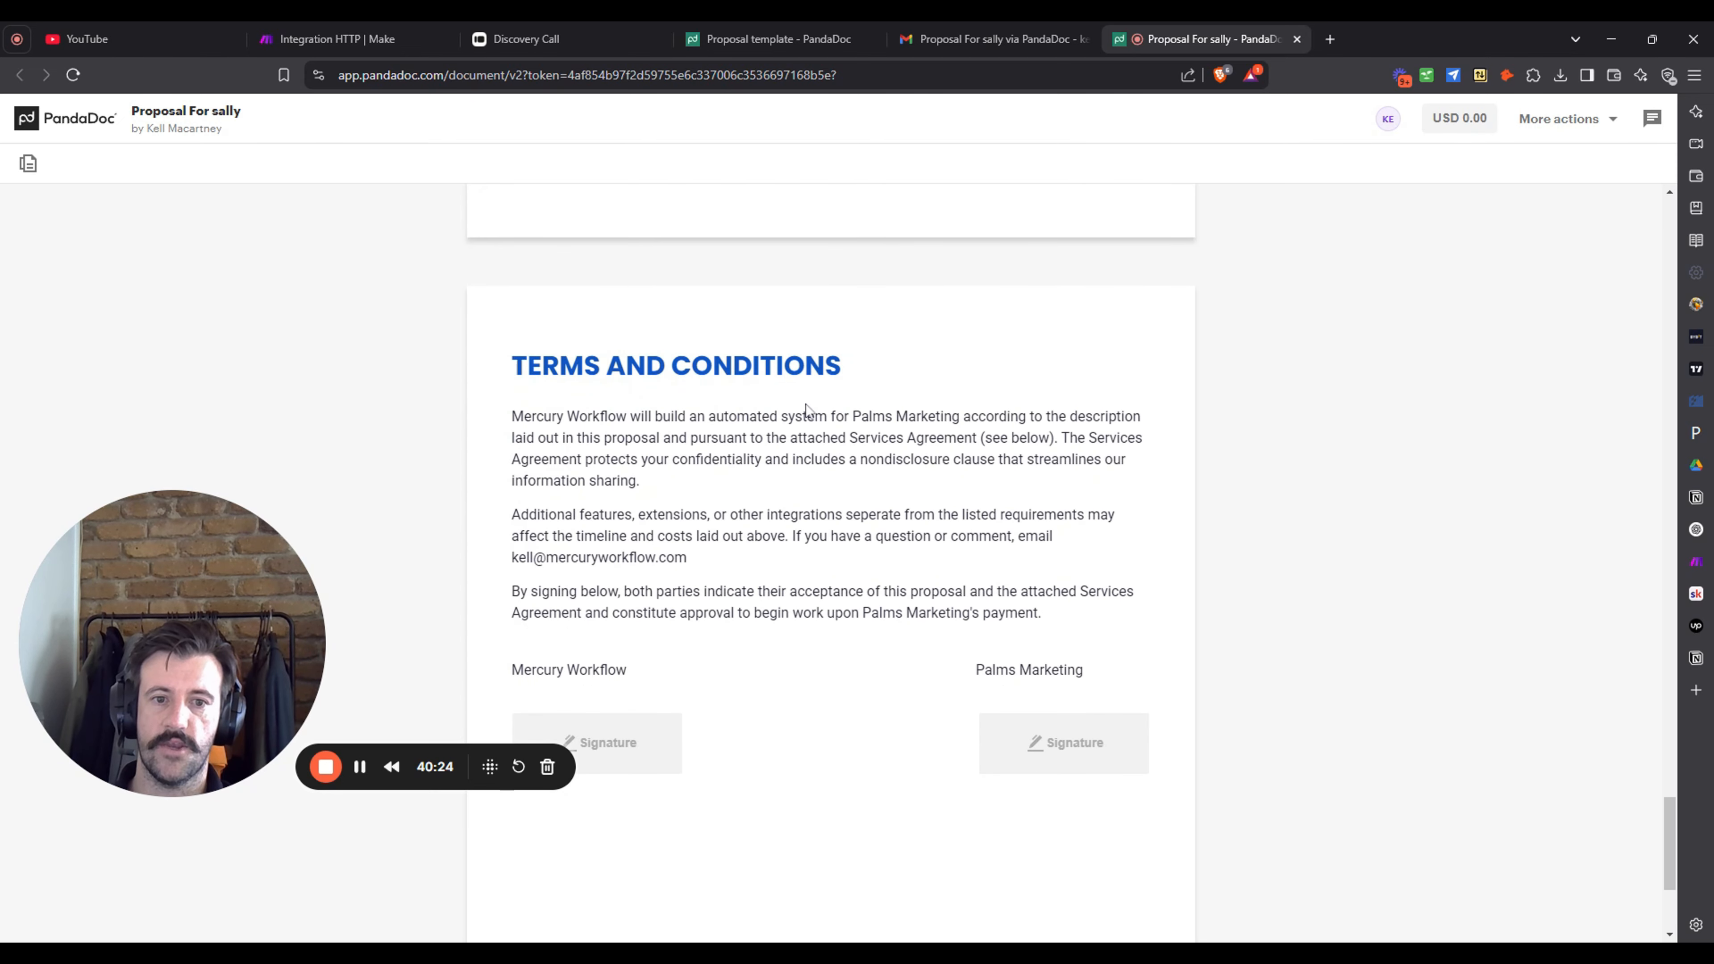
scroll(1006, 401, "down", 4)
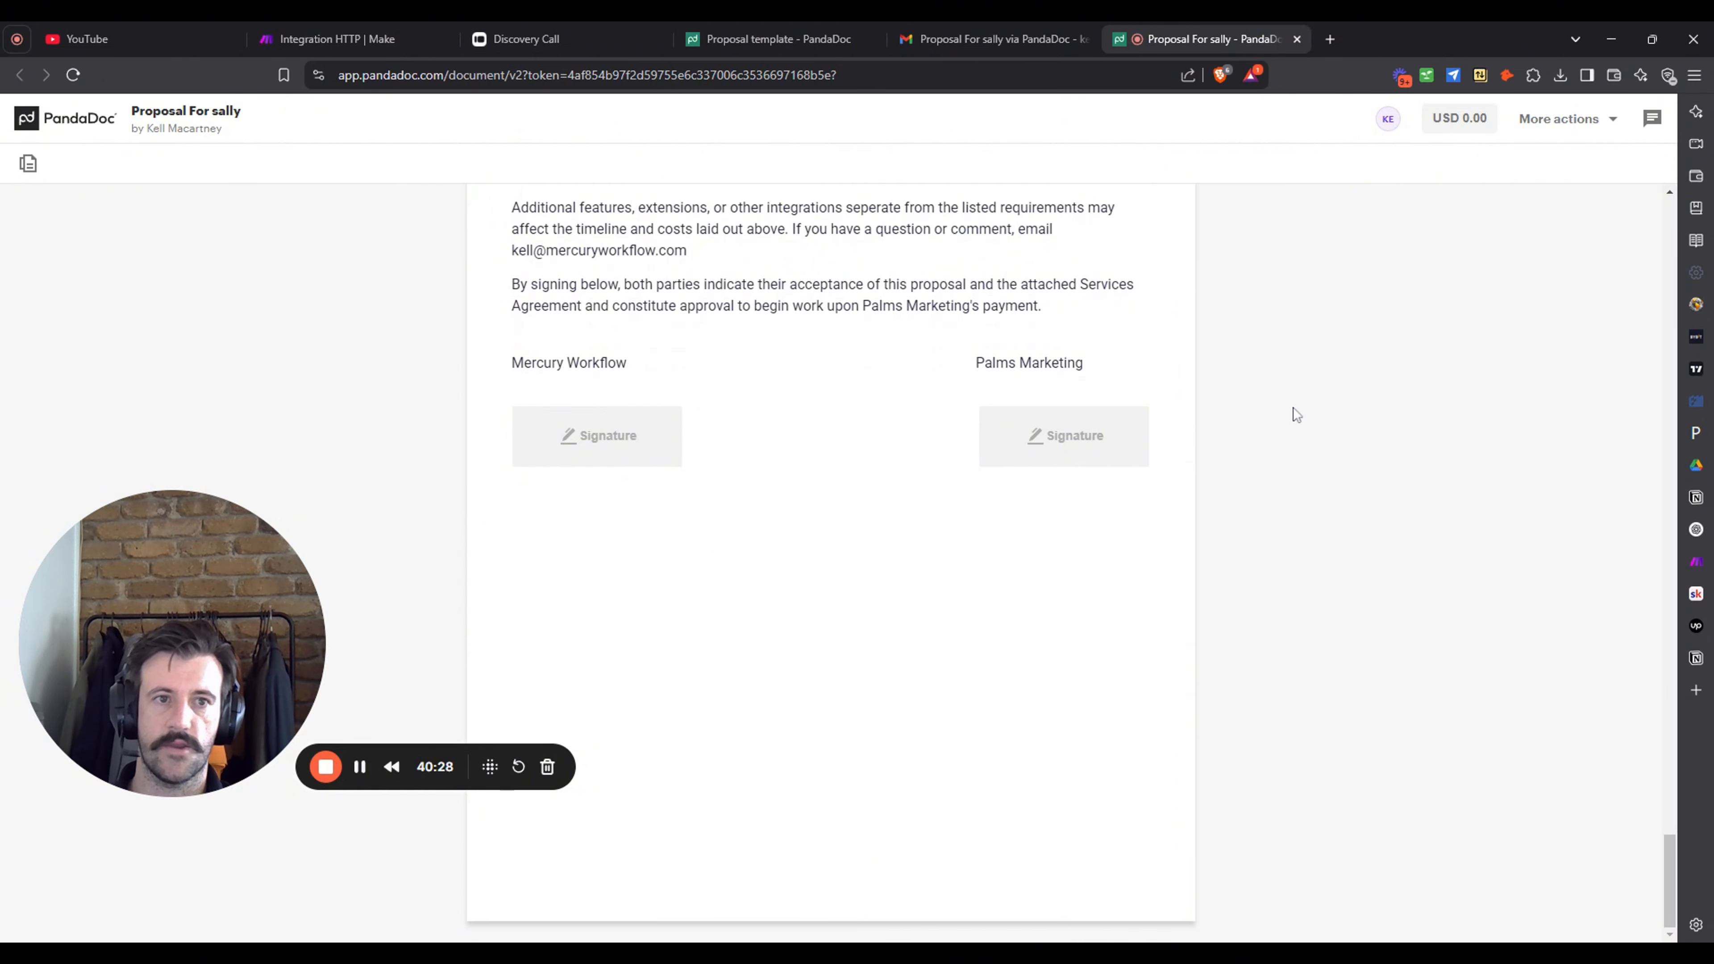
scroll(1398, 530, "up", 2)
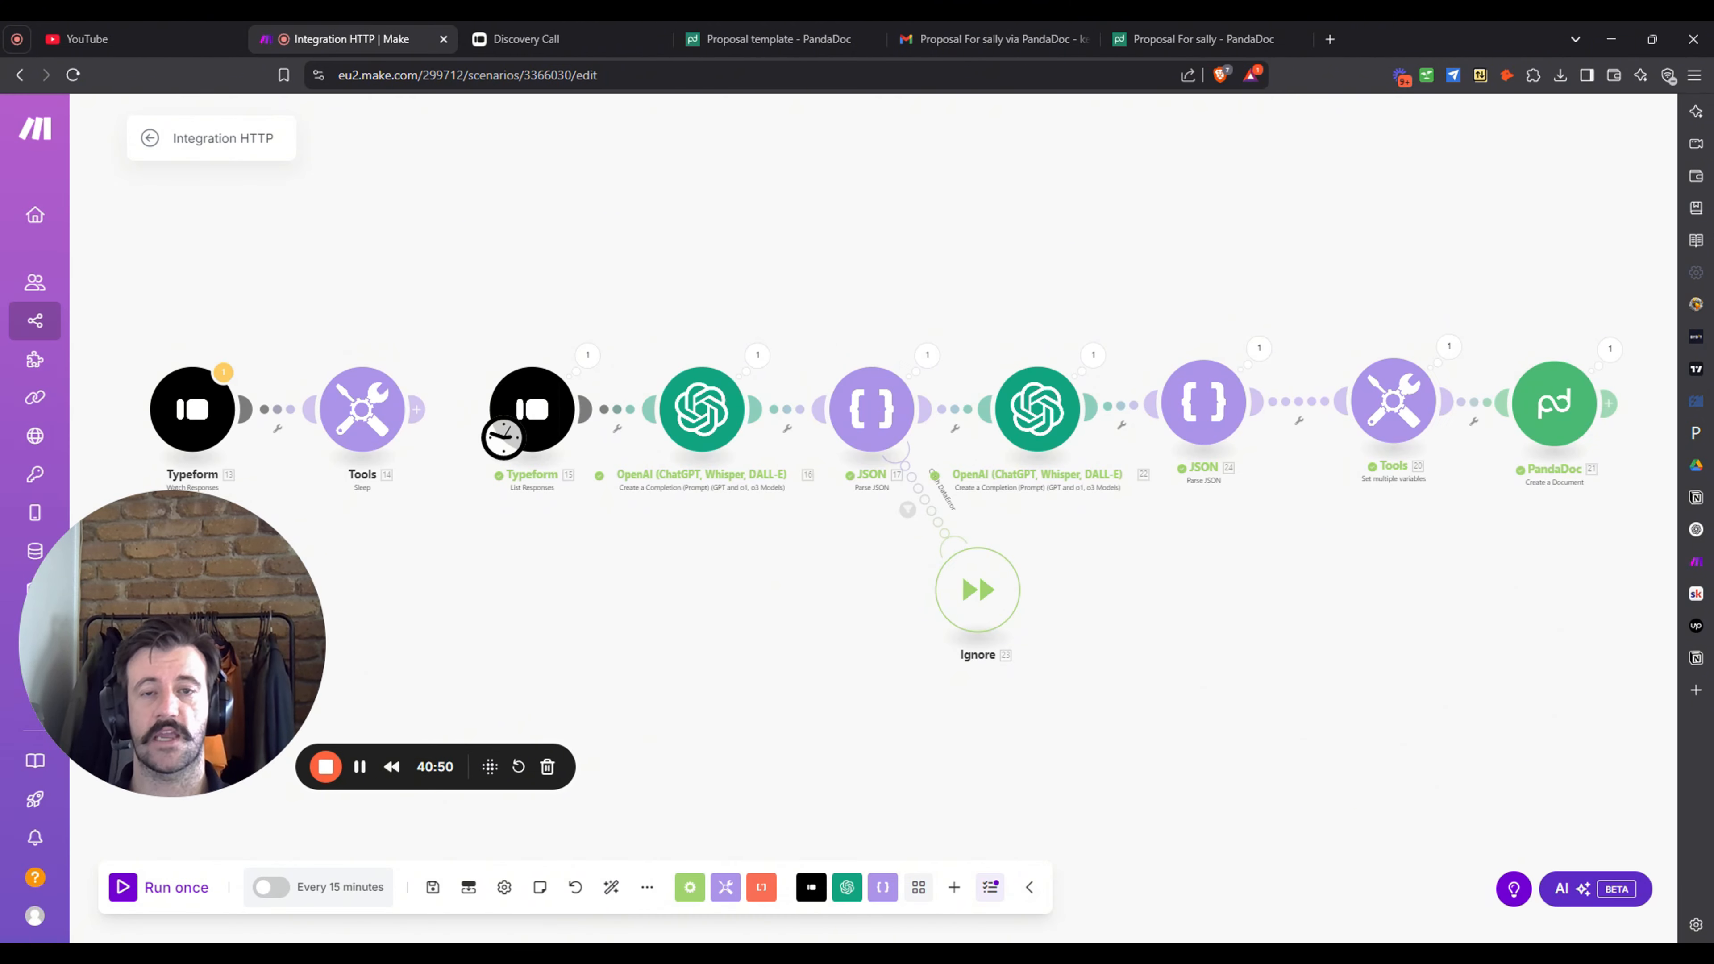